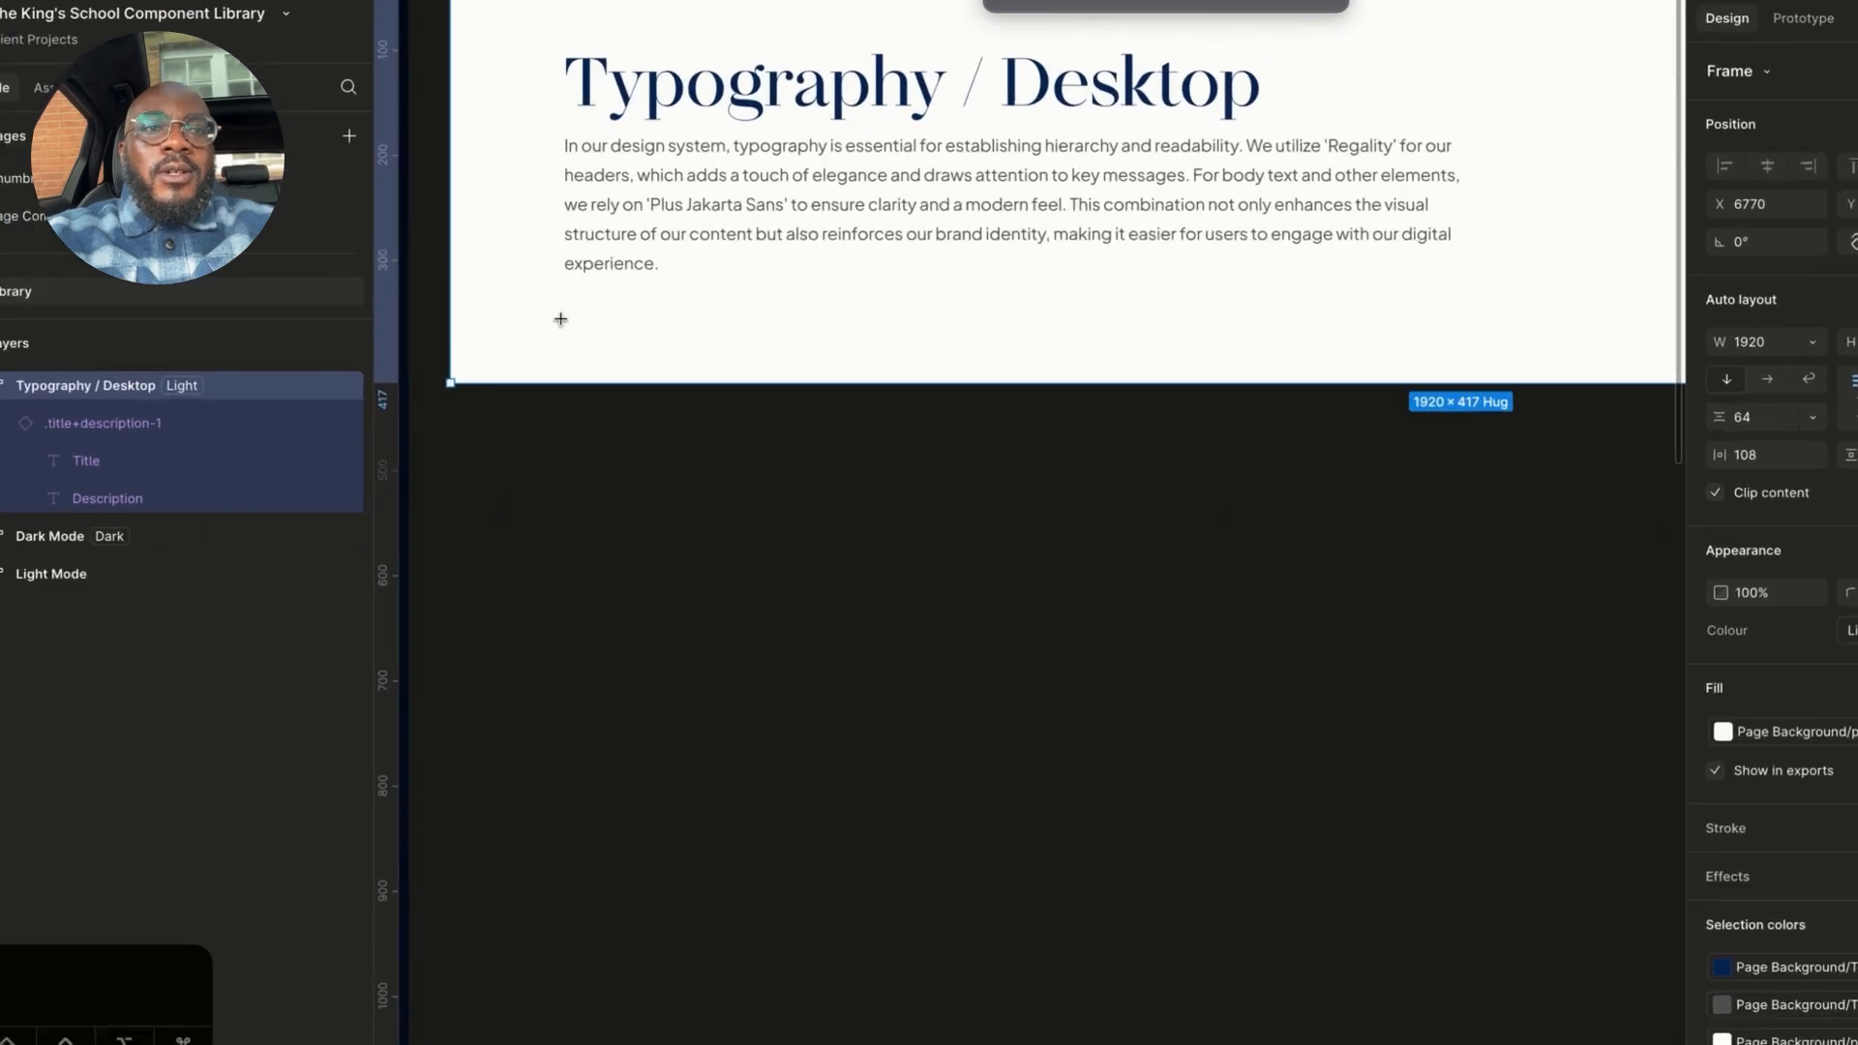
- Add a text box about 136 × 33 below the typography description, reading "font-family"
drag(537, 281, 746, 364)
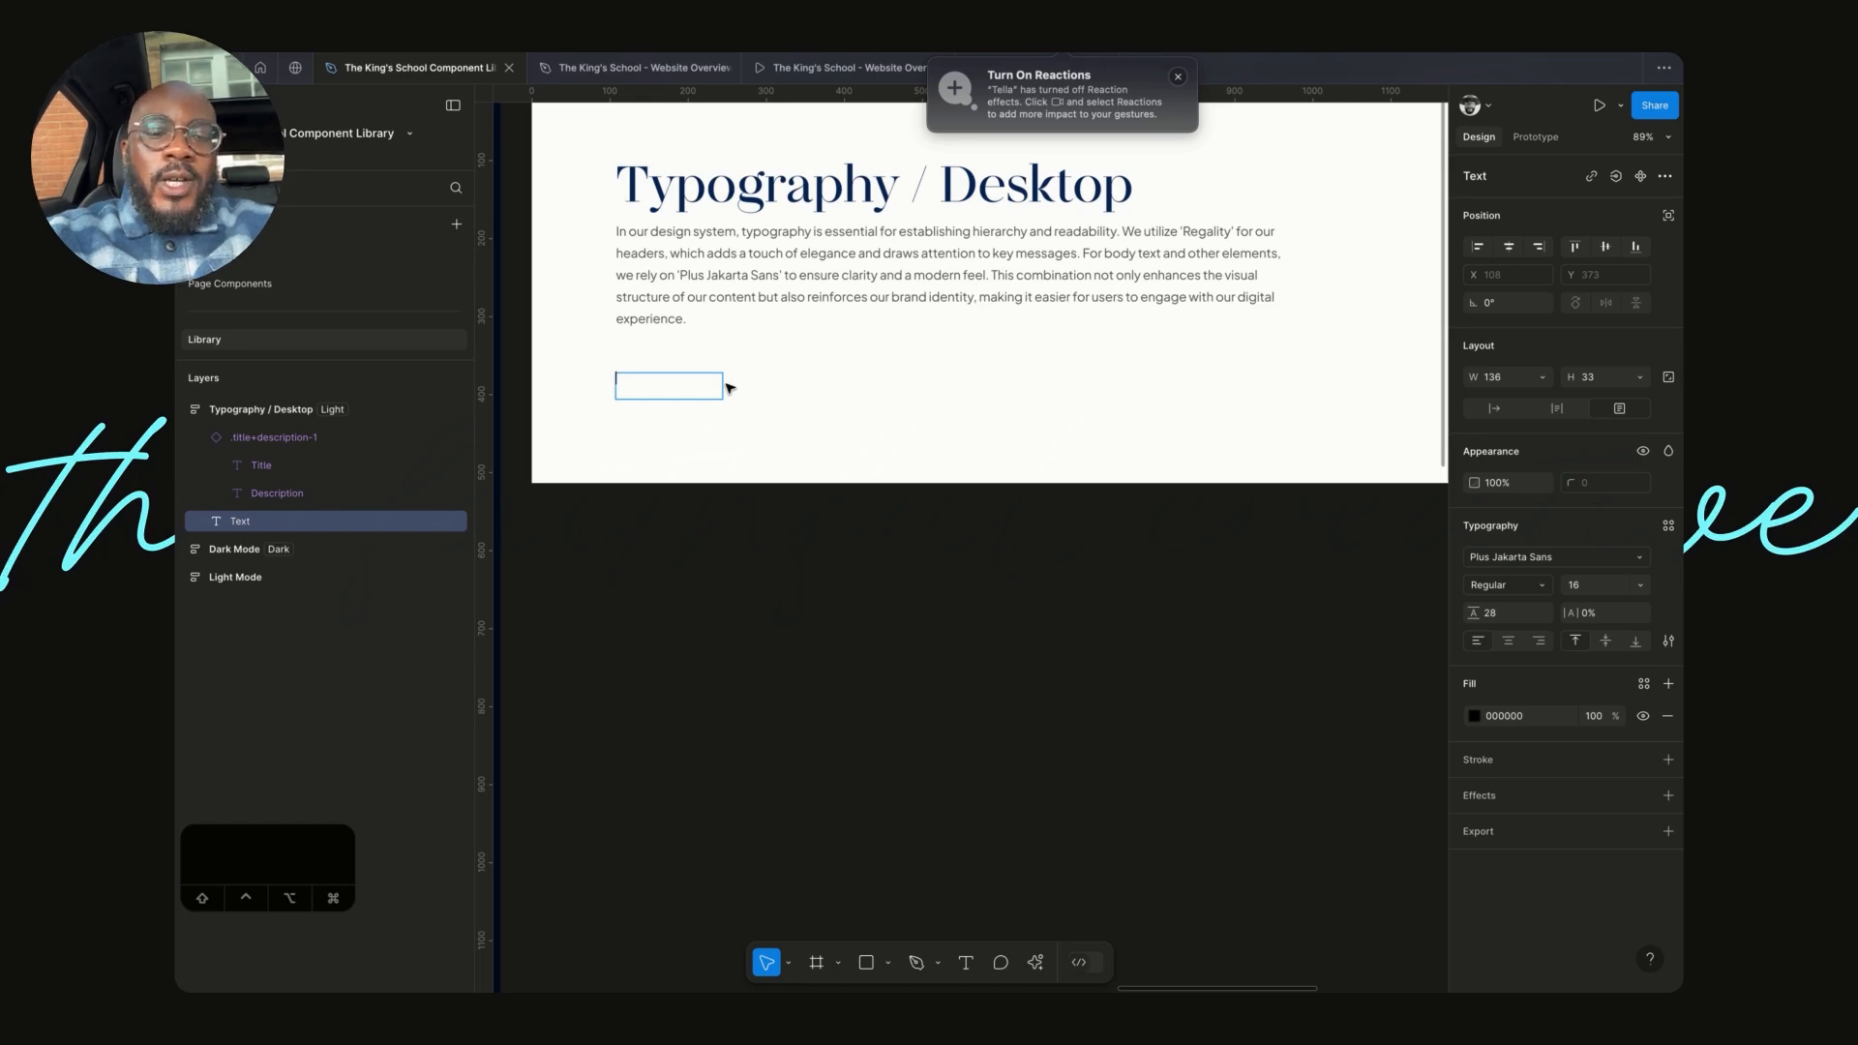
text(font-family)
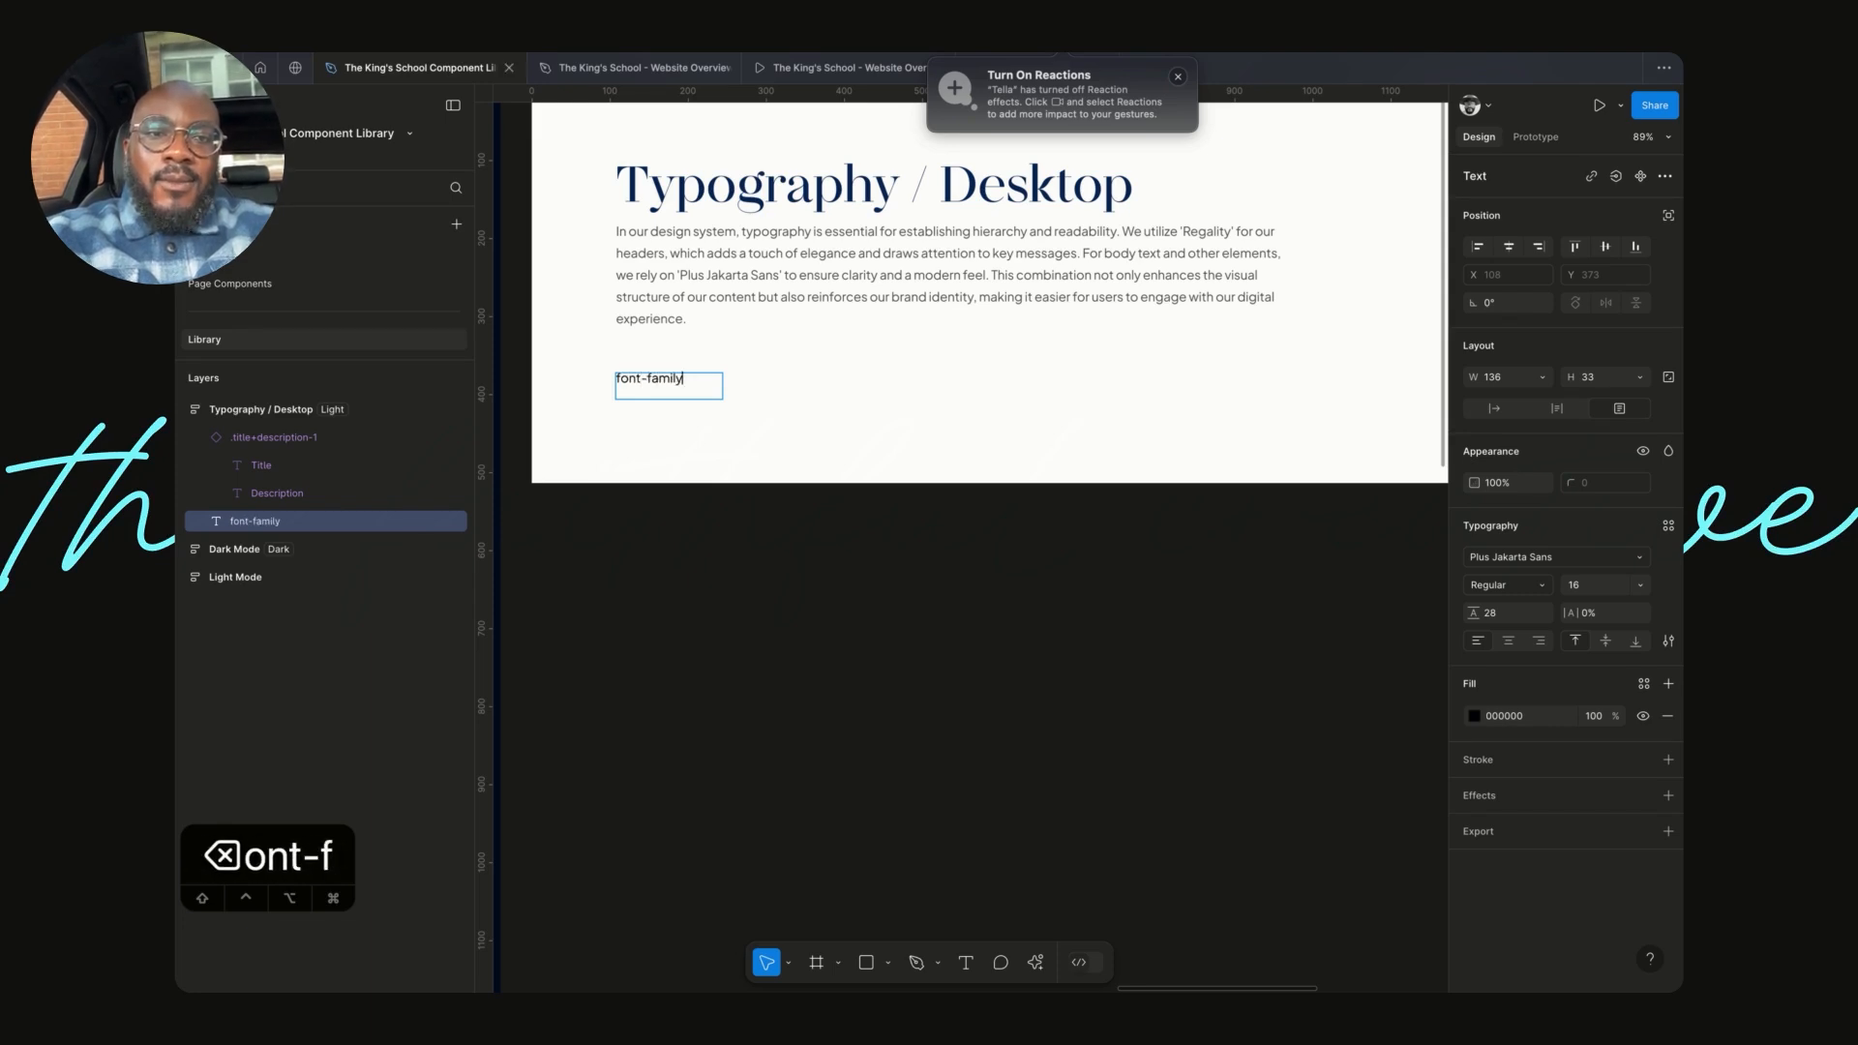
key(BackSpace)
key(BackSpace)
key(BackSpace)
key(BackSpace)
key(BackSpace)
key(BackSpace)
text(na)
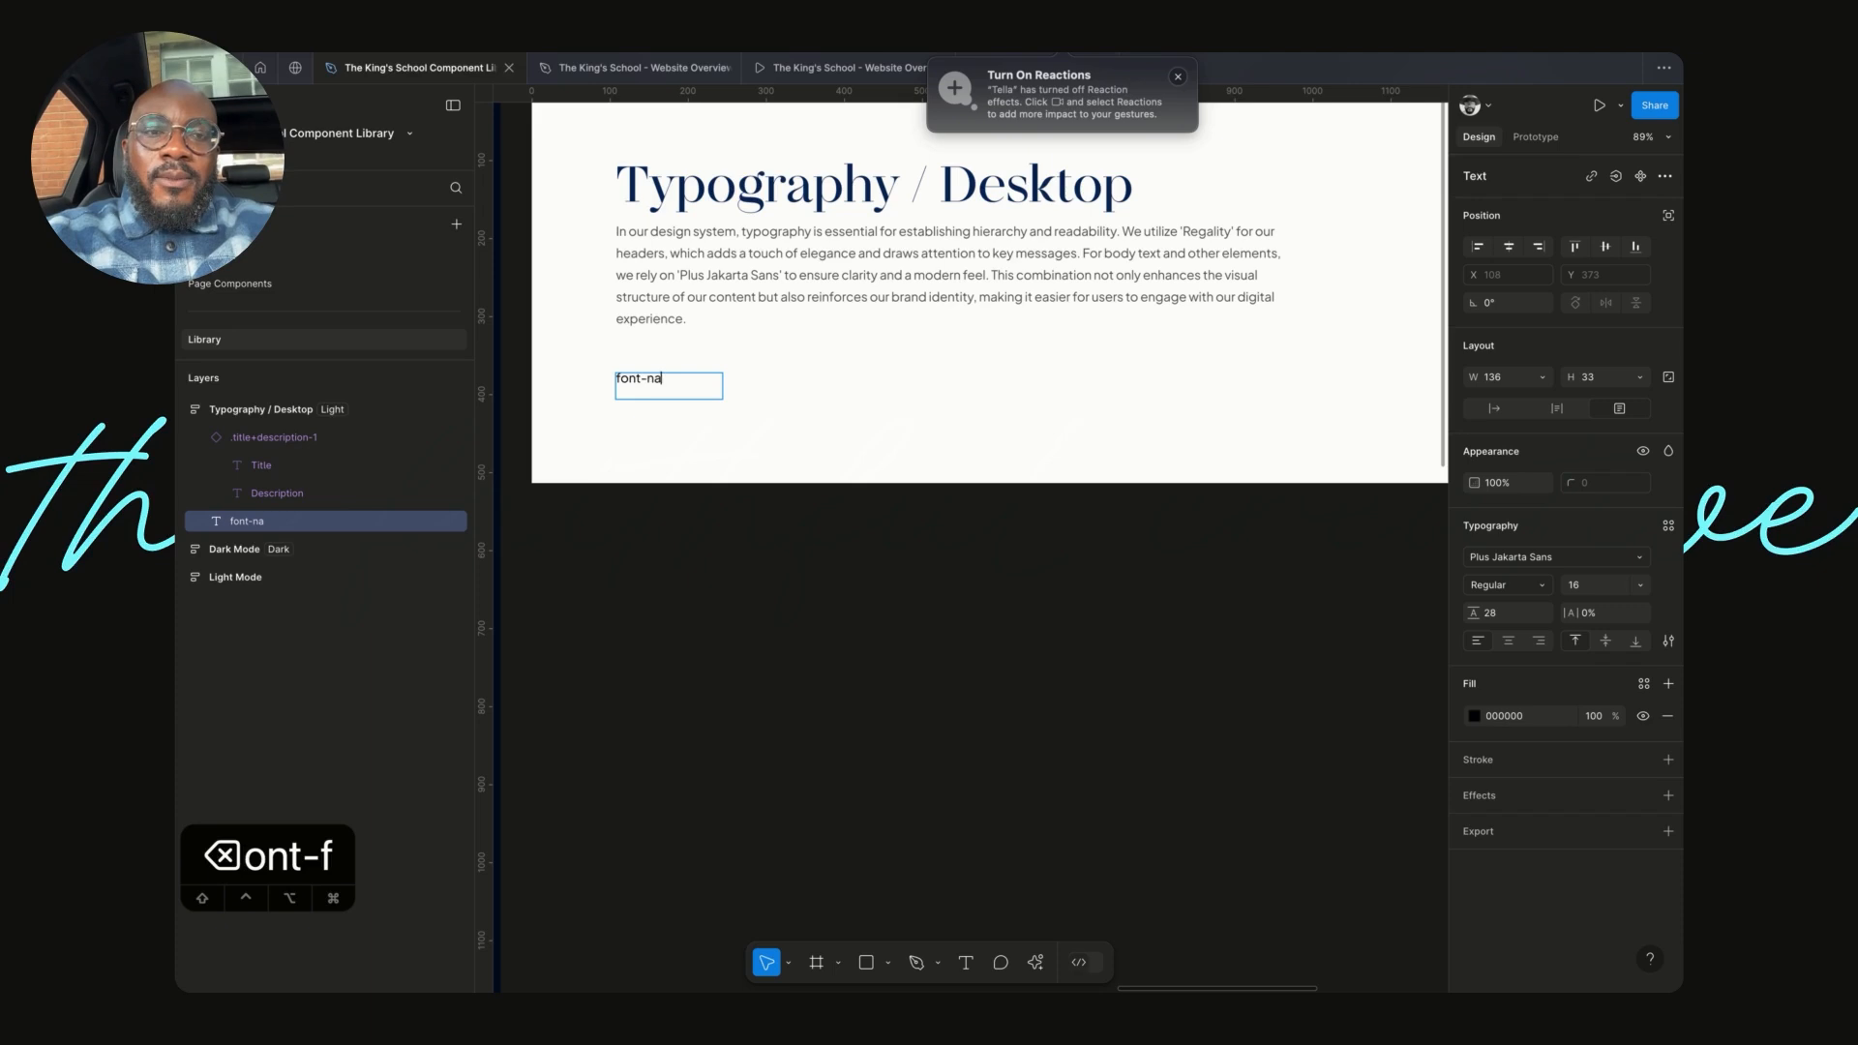
text(me)
key(BackSpace)
key(BackSpace)
key(BackSpace)
key(BackSpace)
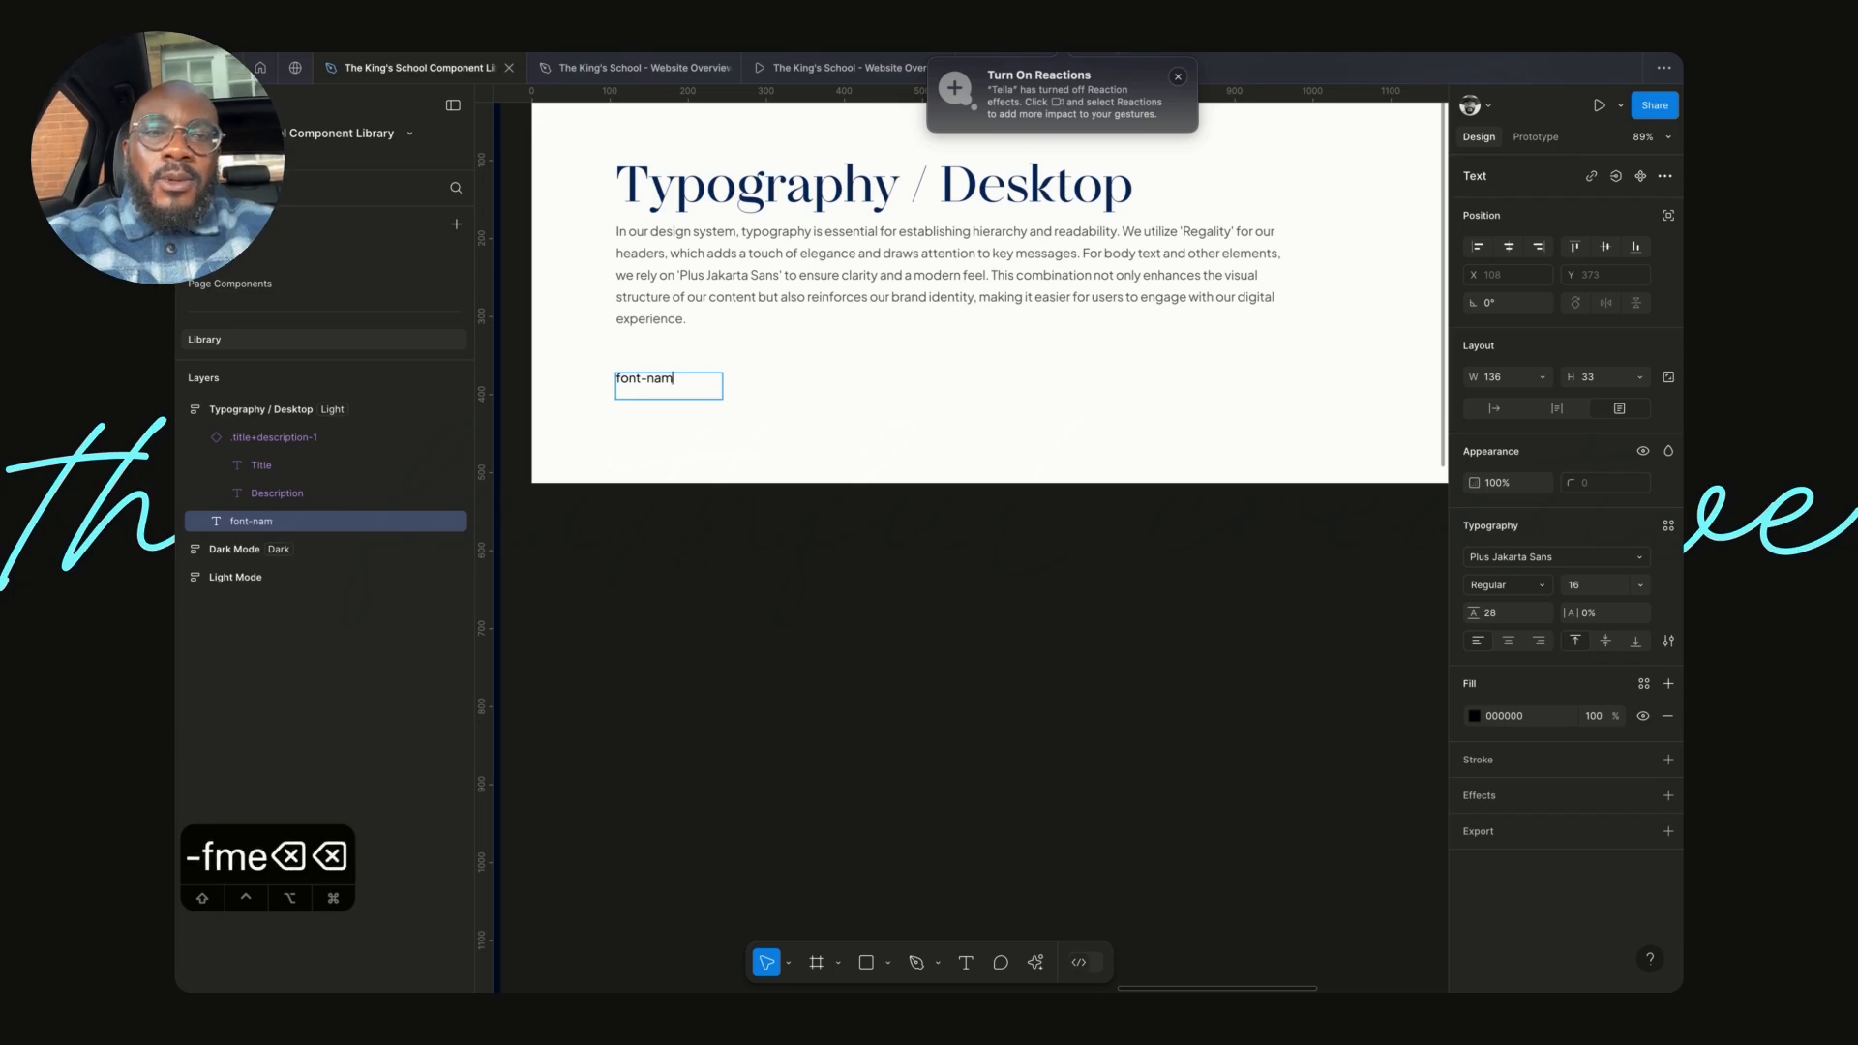
text(family)
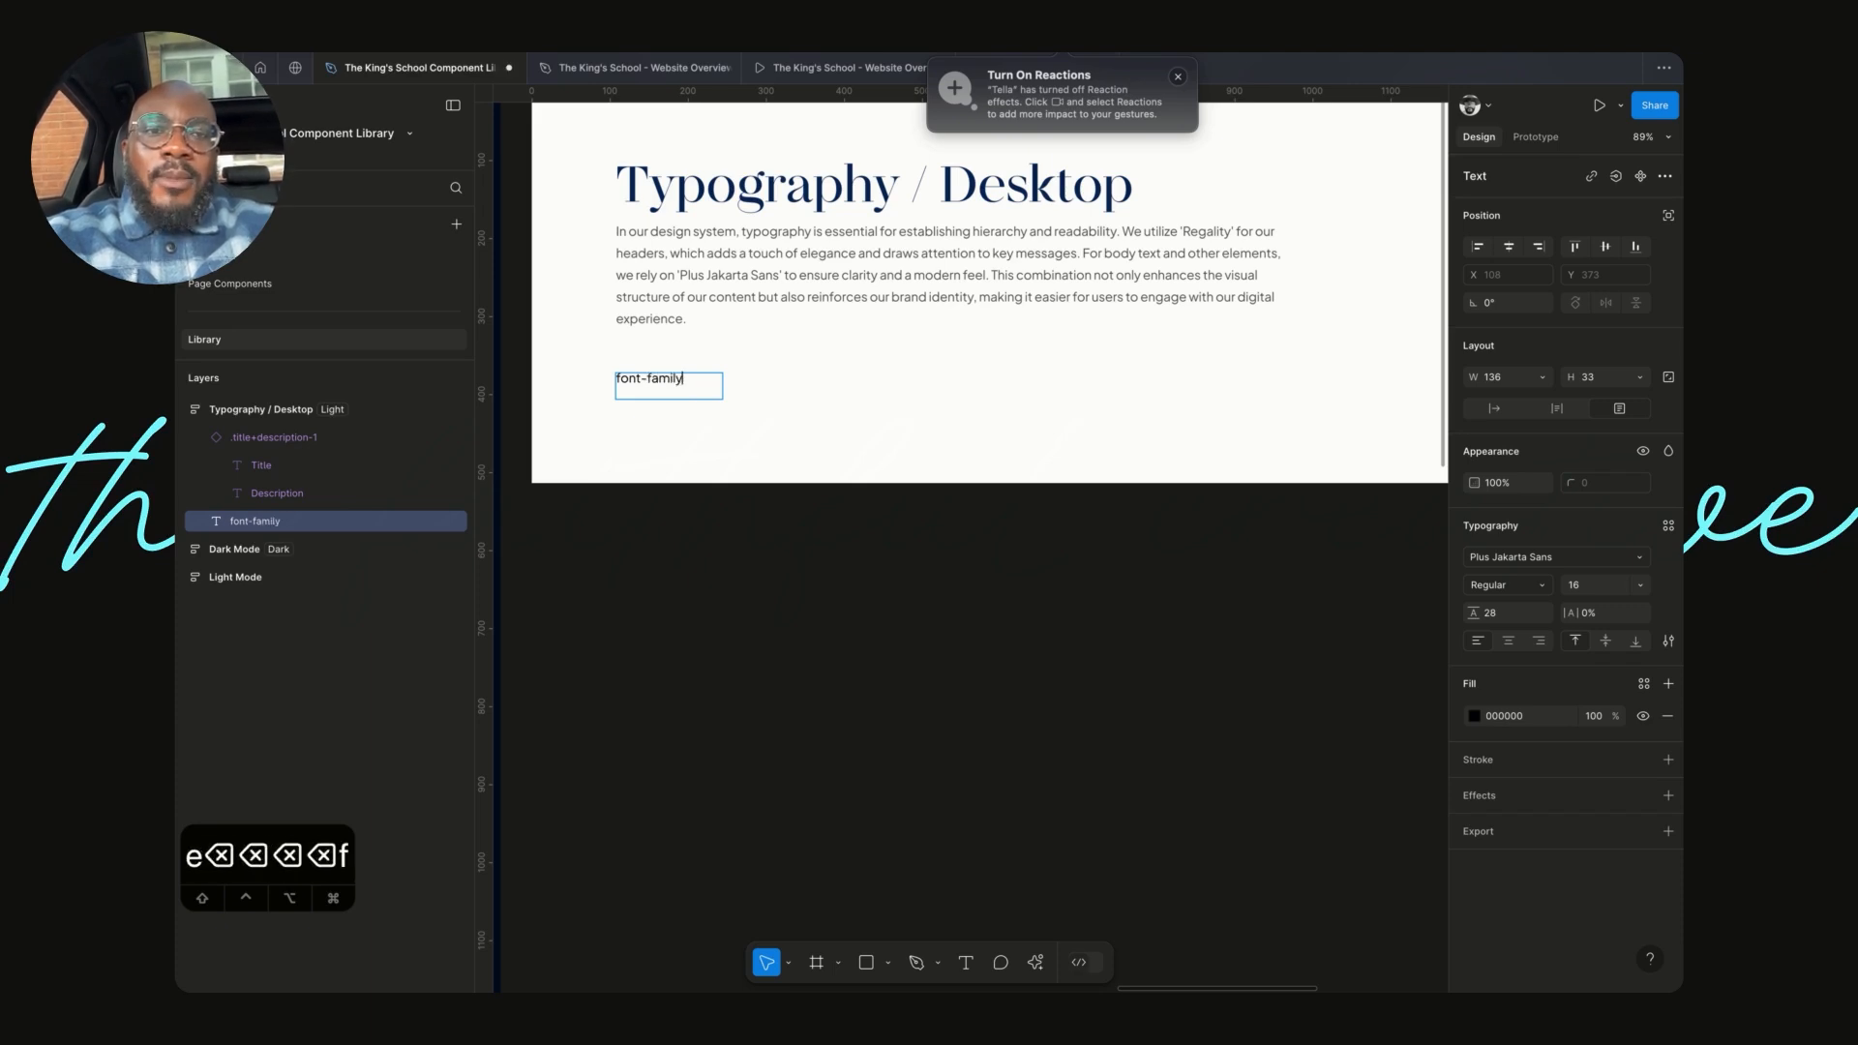
- Finish editing the font-family text and set its resizing to auto width
key(Escape)
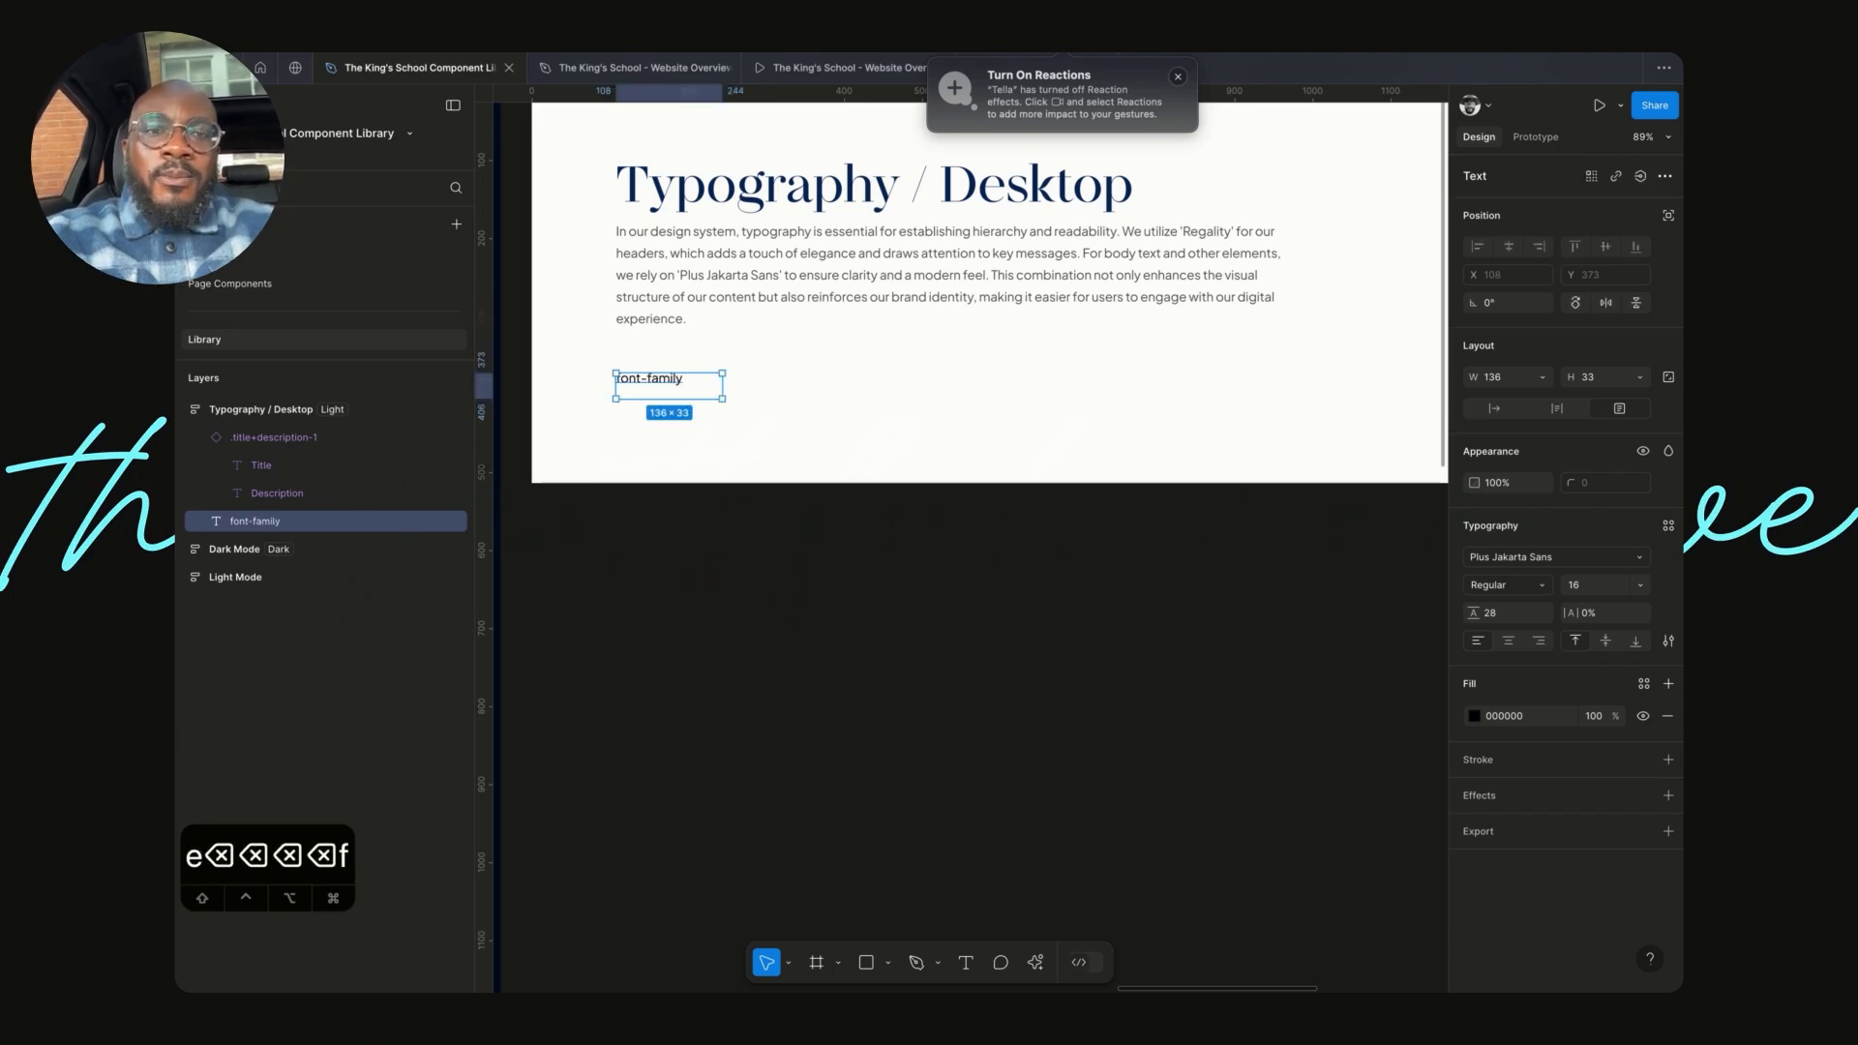
click(1495, 411)
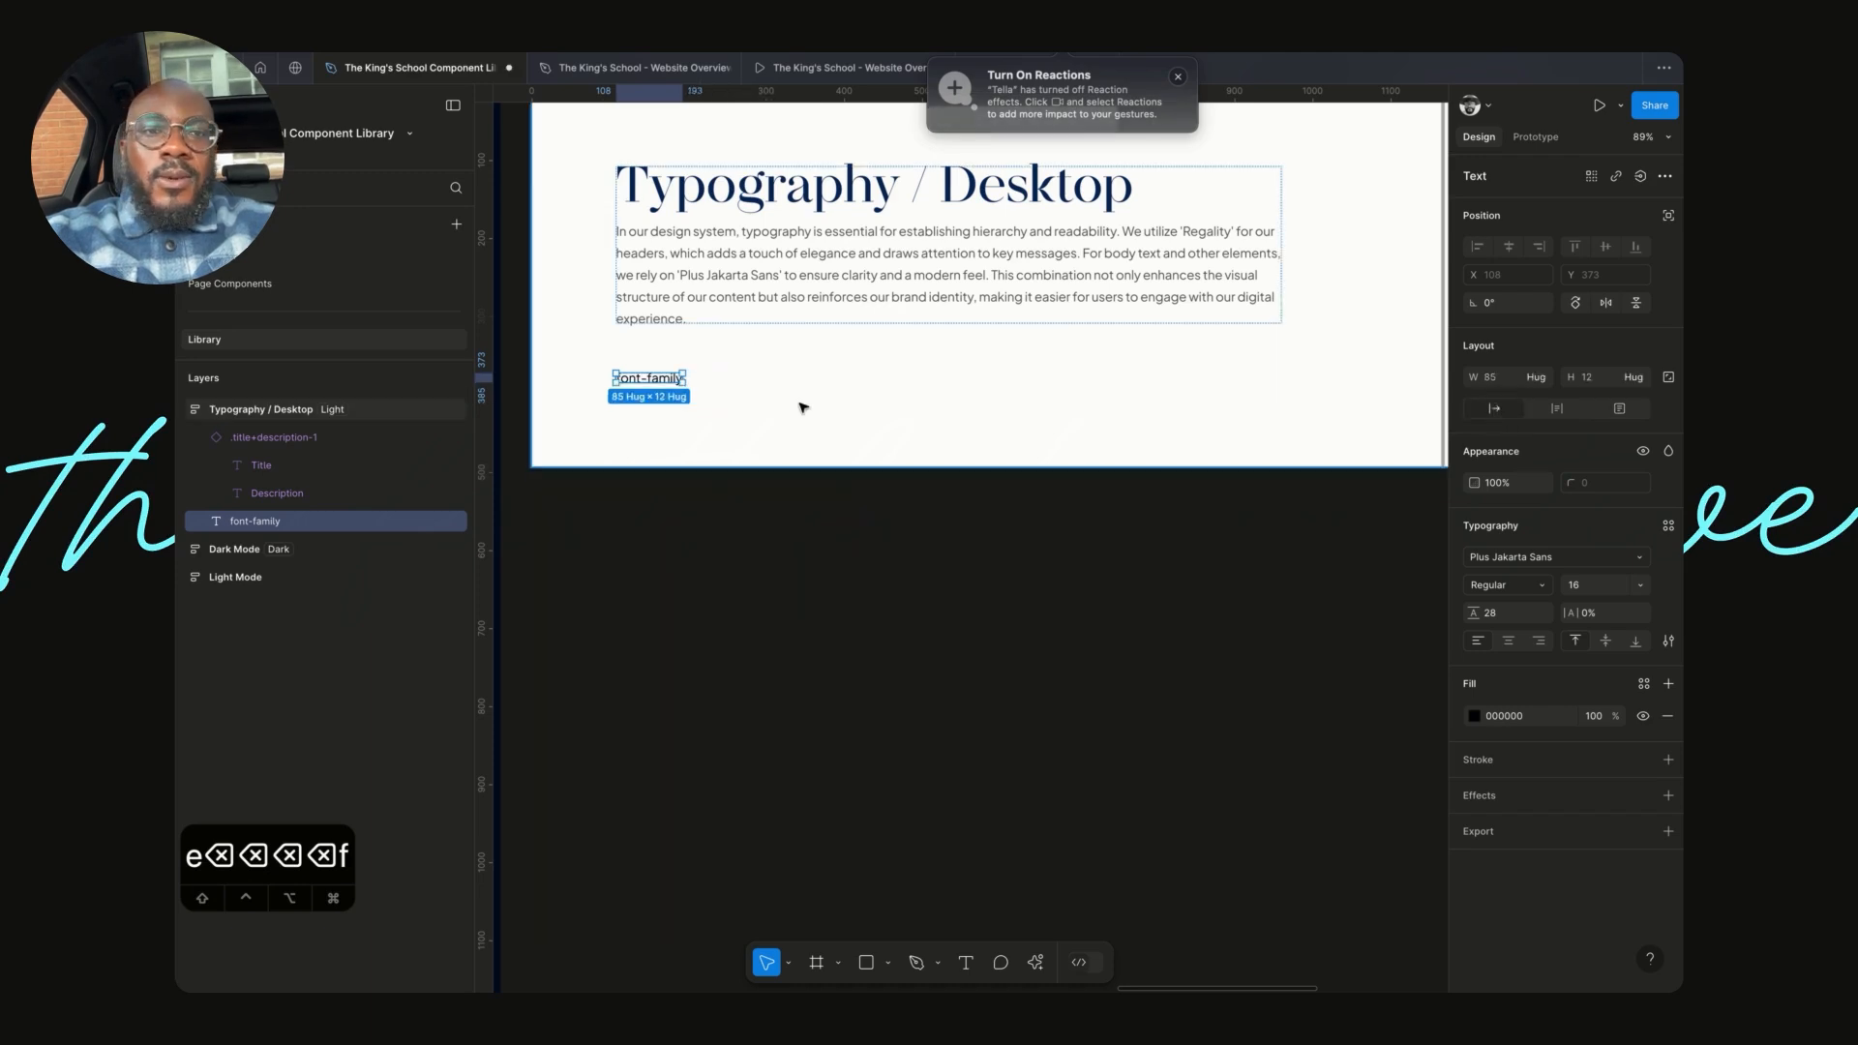
- Try applying the IBM Plex Mono font-family variable to the font-family text, and undo it
scroll(631, 426, up, 5)
scroll(631, 426, up, 4)
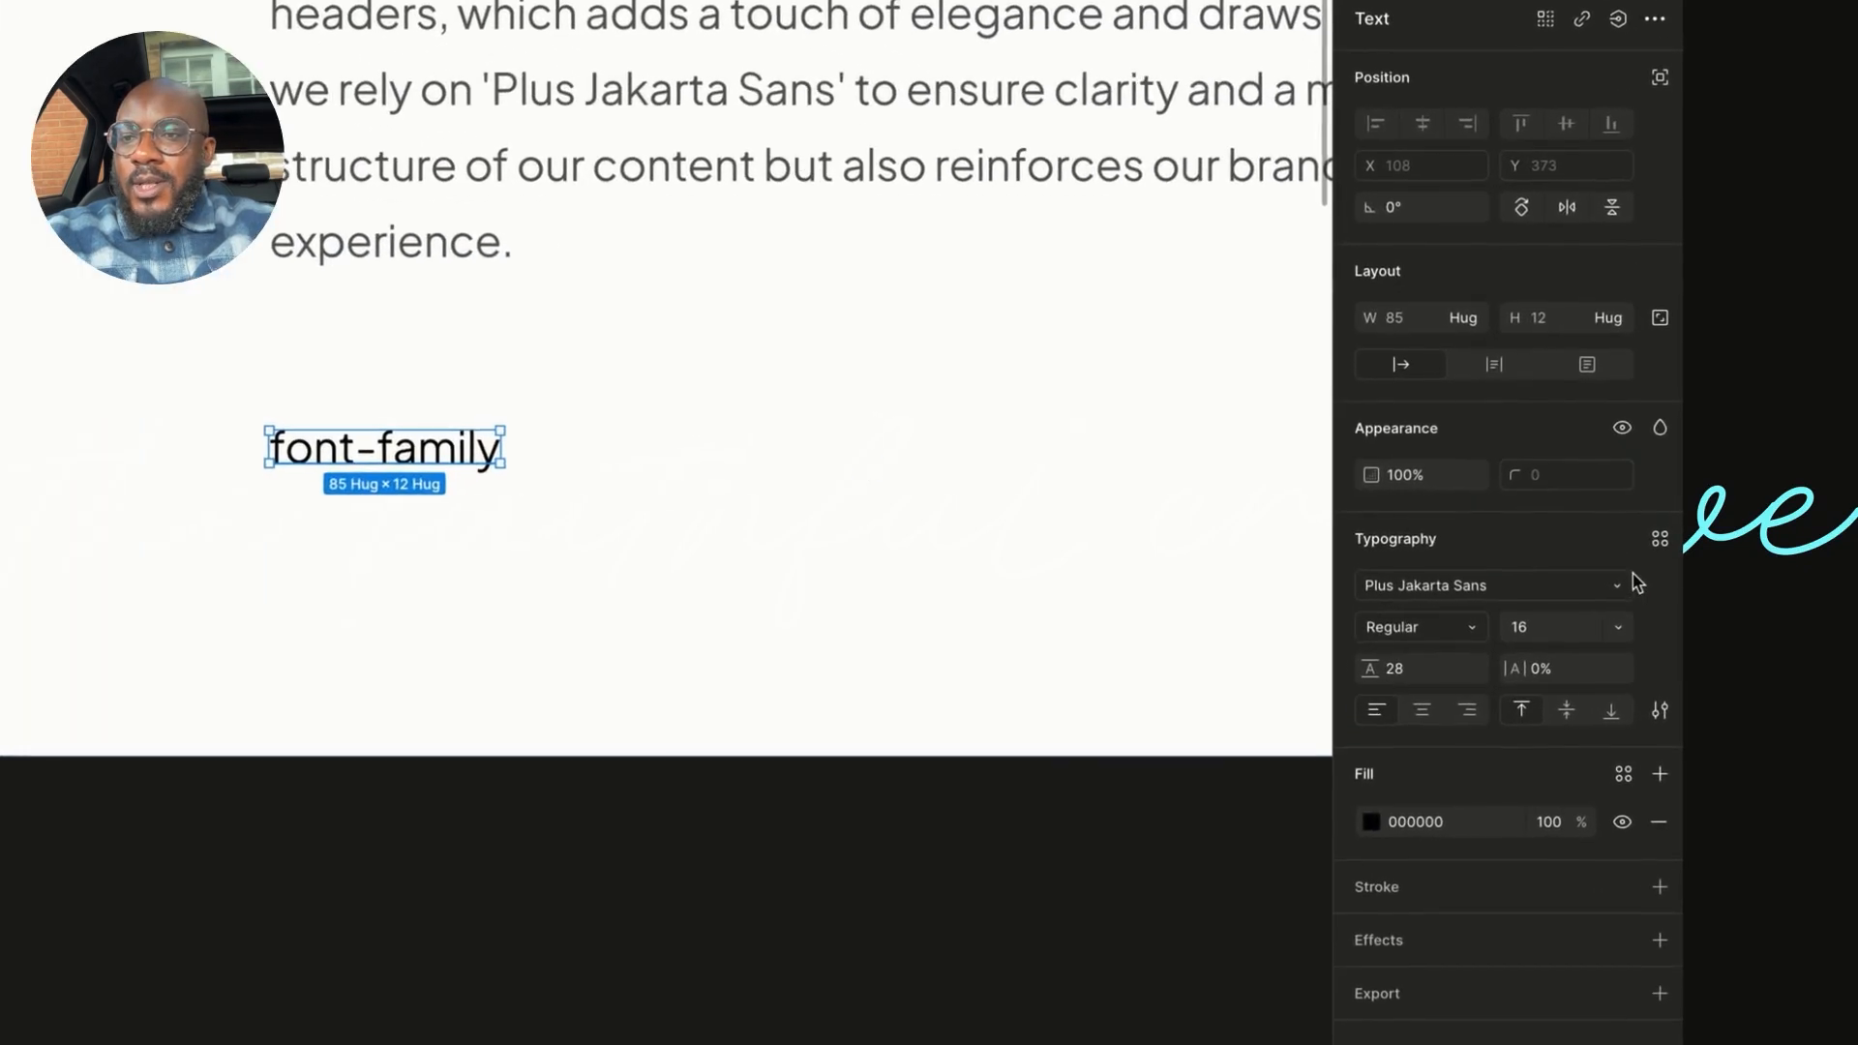
click(1624, 589)
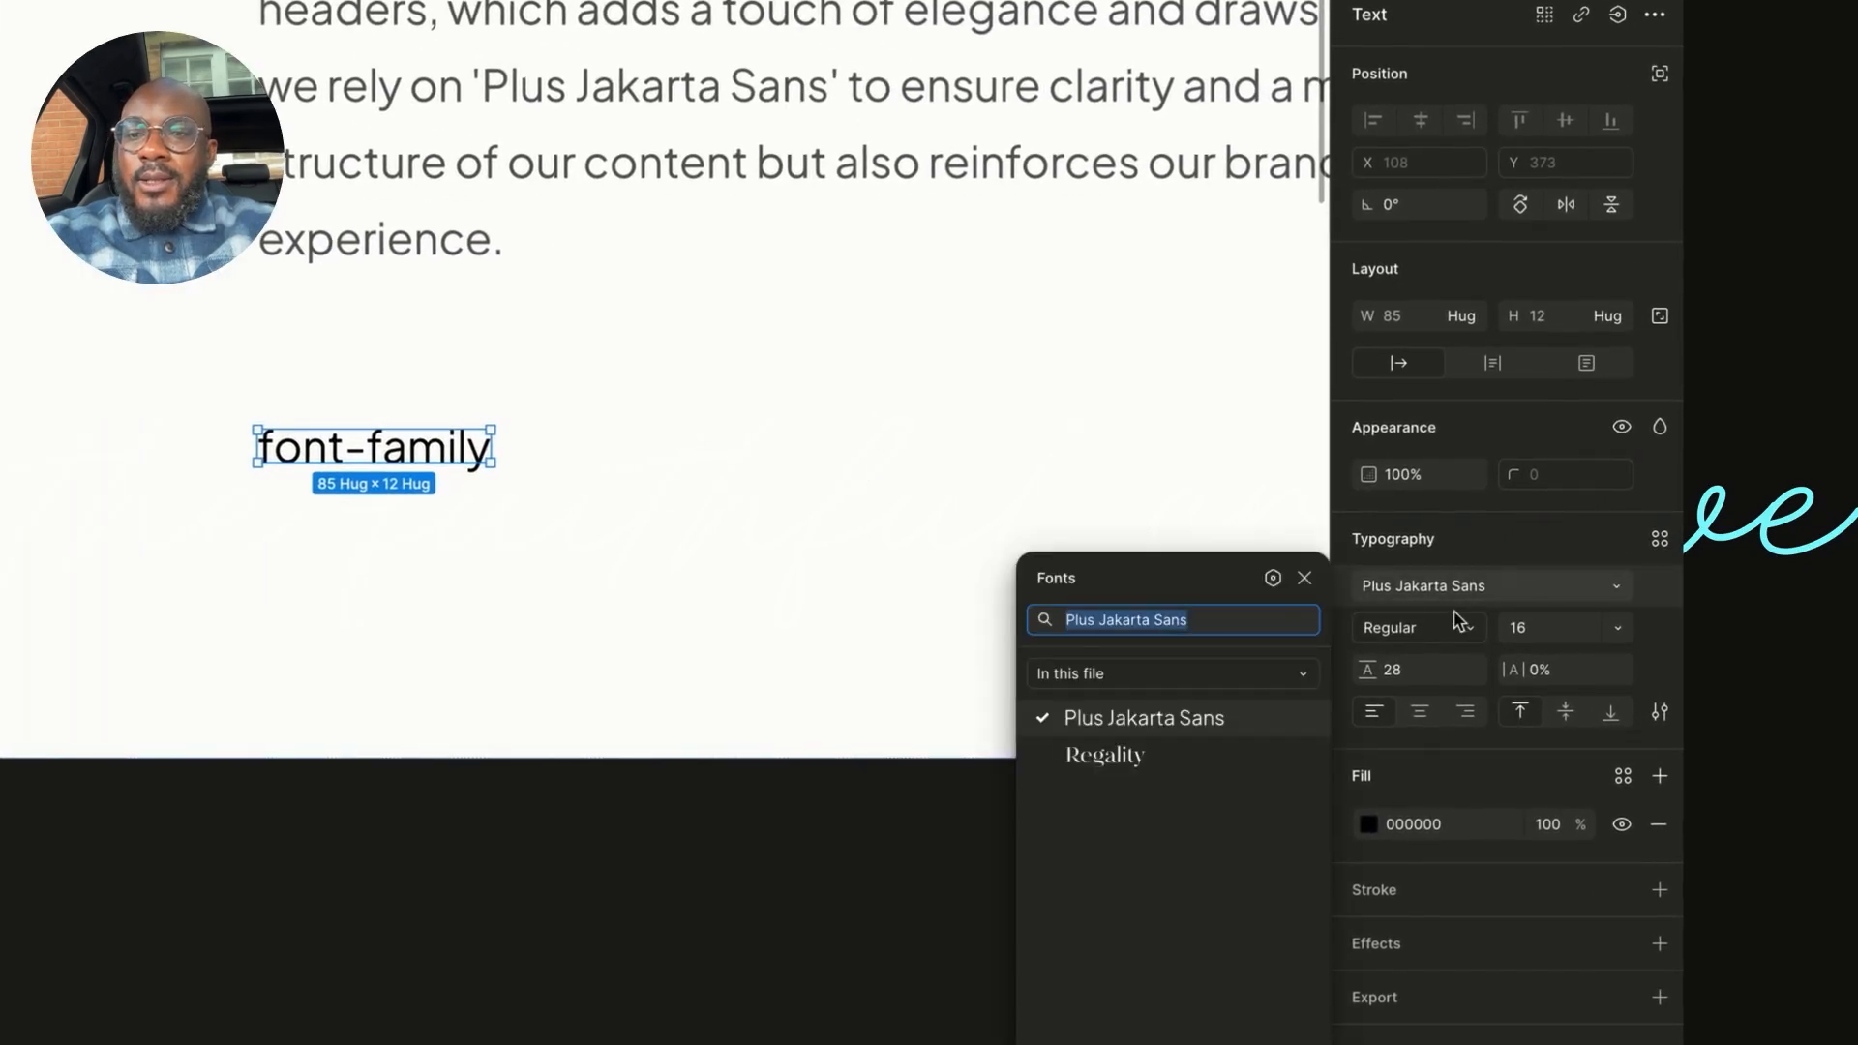
click(1273, 579)
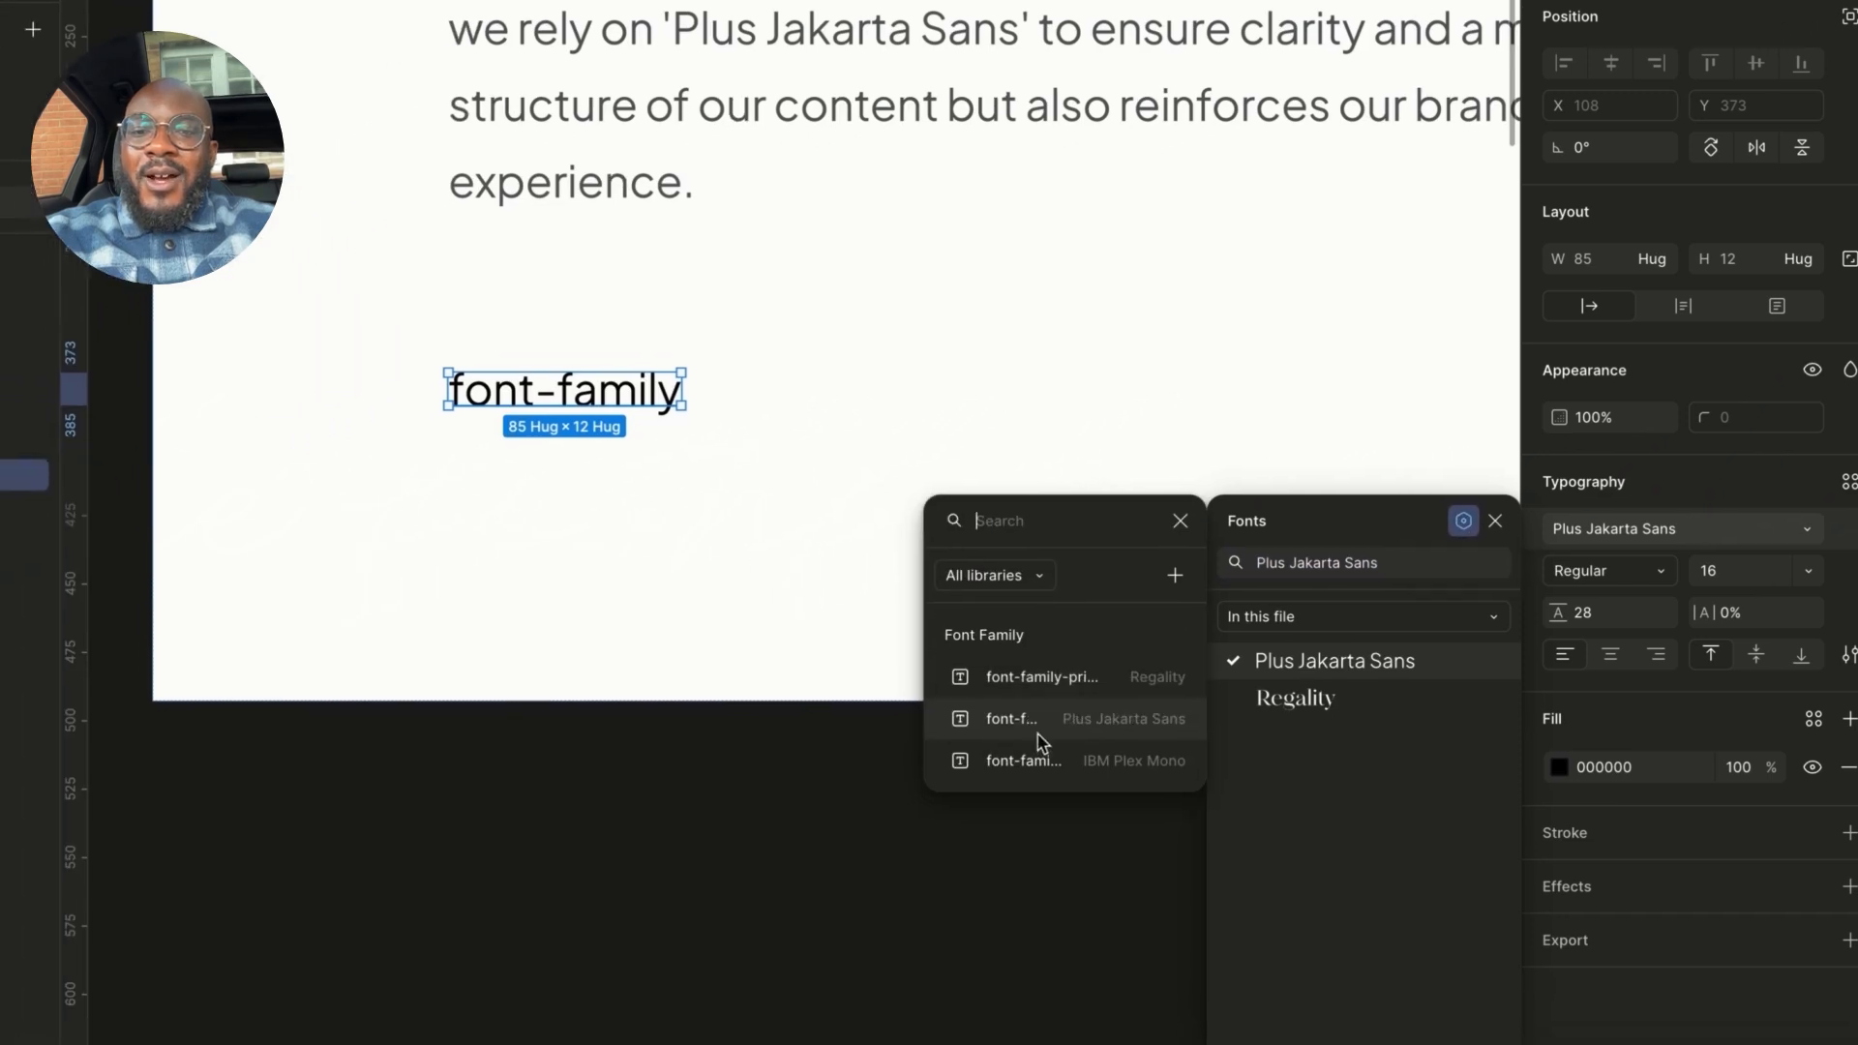
click(1038, 758)
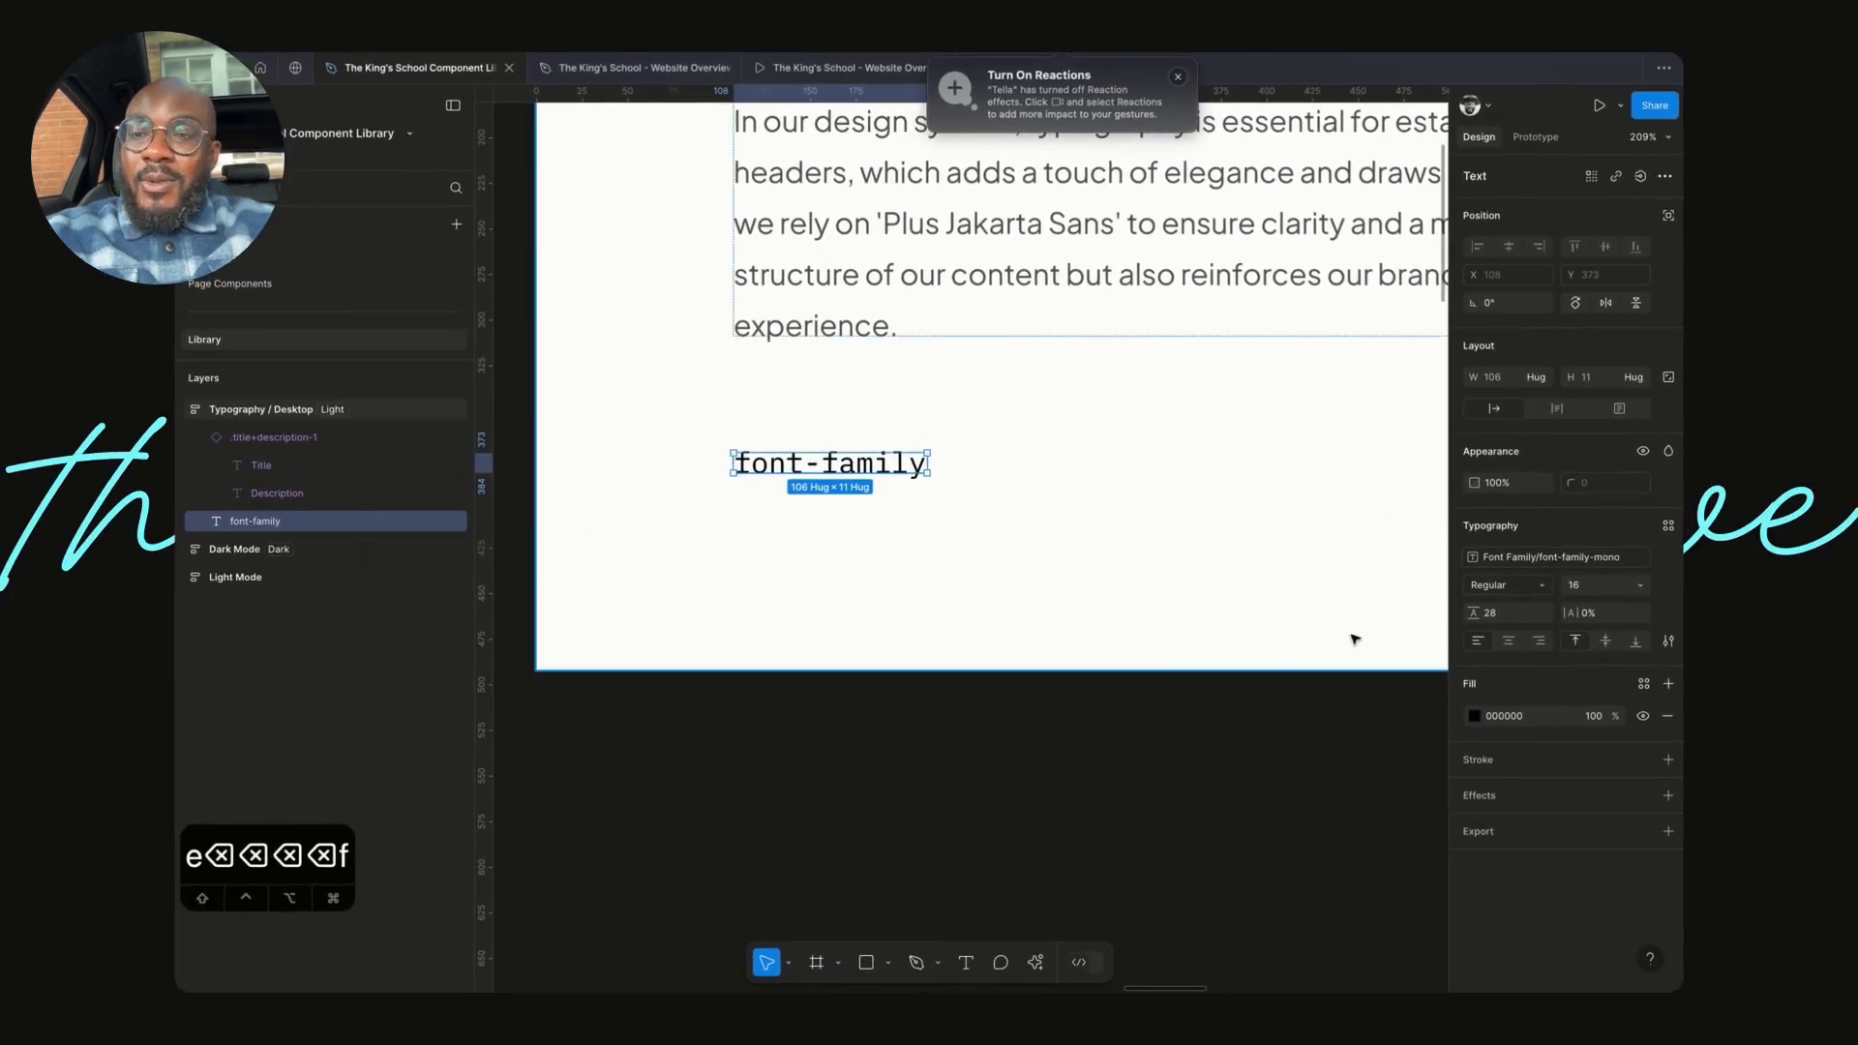
key(super+z)
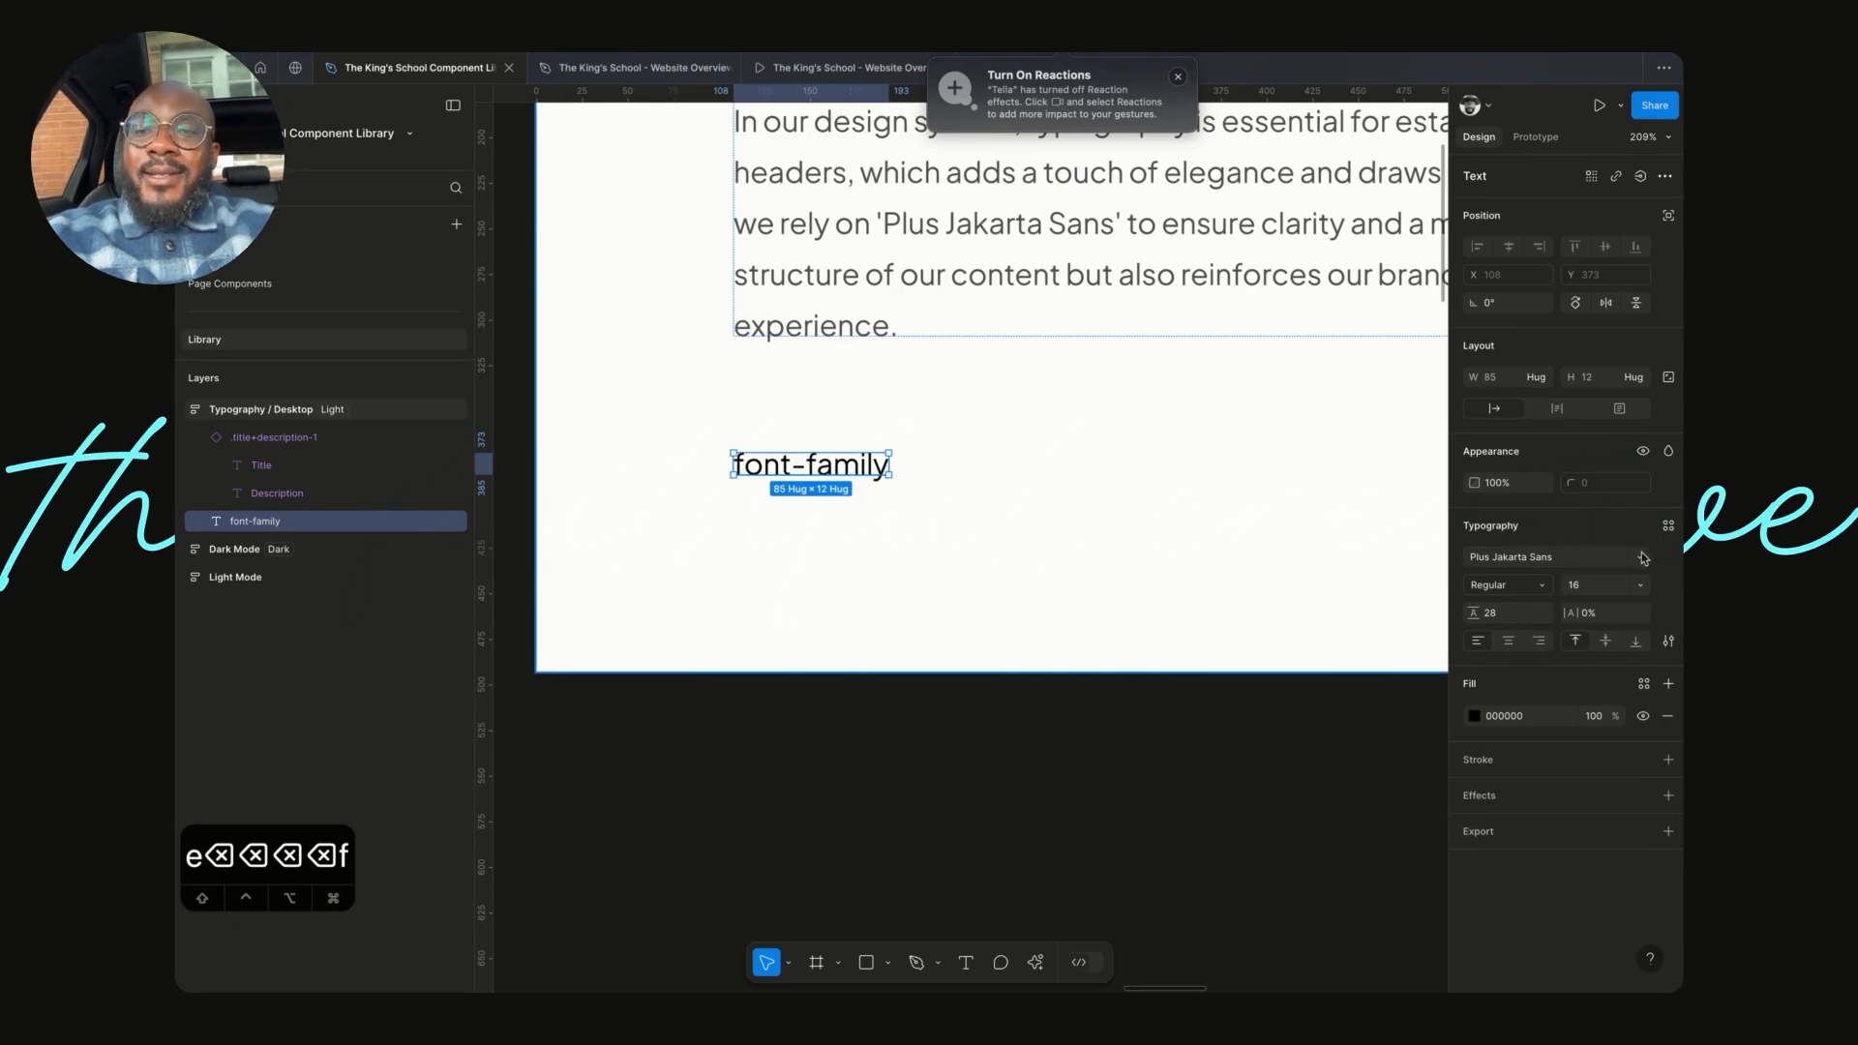
- Examine the font family and font weight variables in the Prims / Typography collection
click(1229, 761)
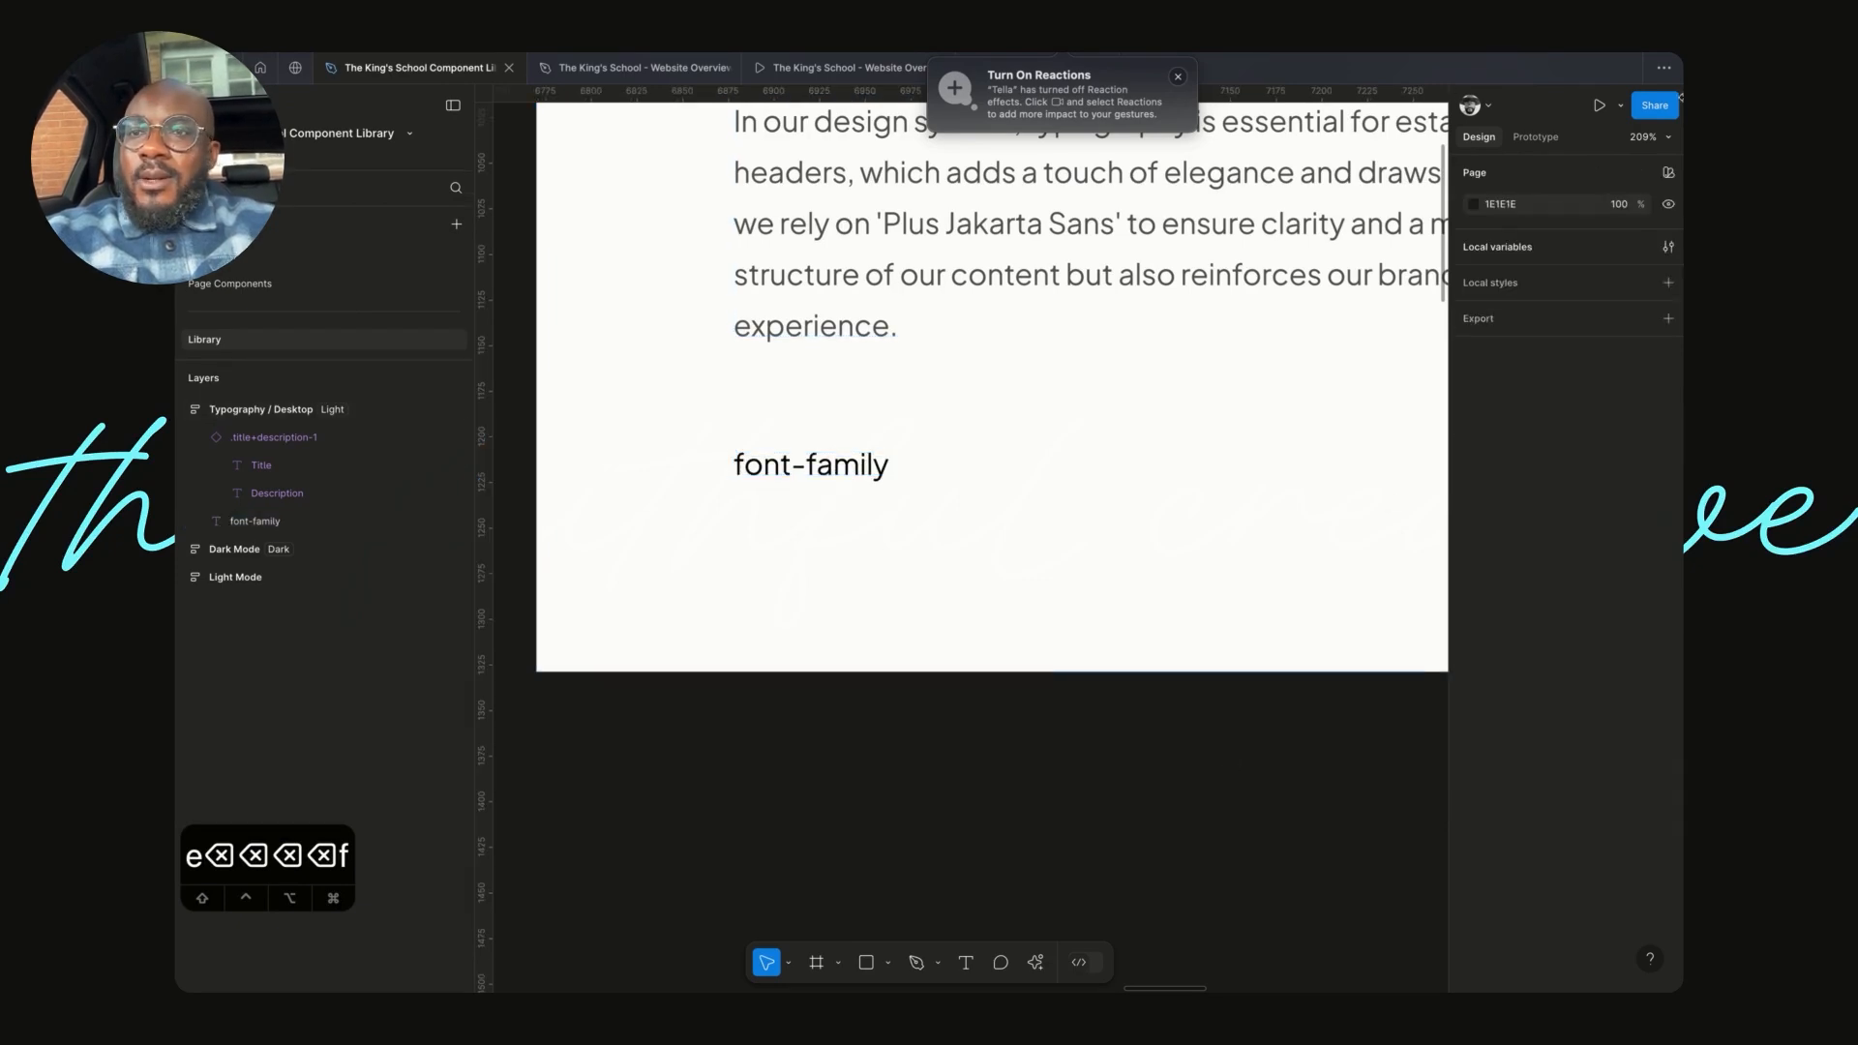
click(1668, 247)
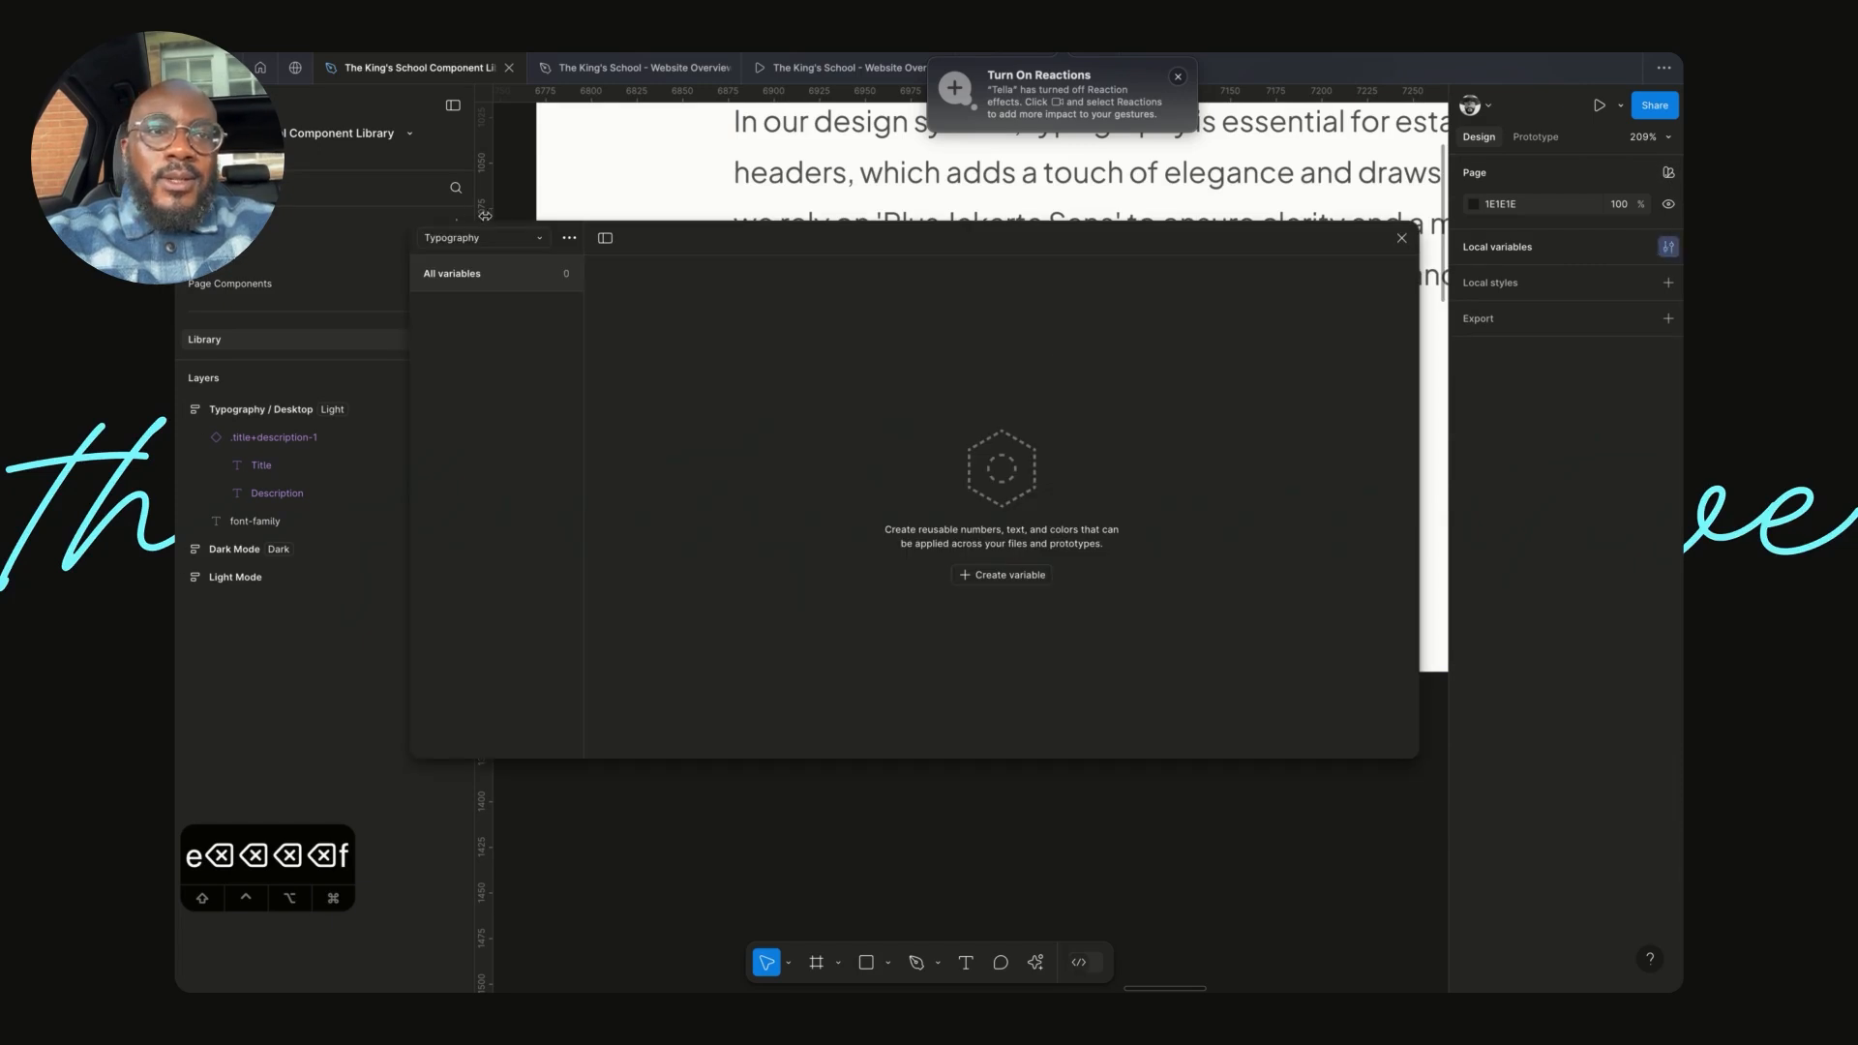
click(502, 240)
click(494, 216)
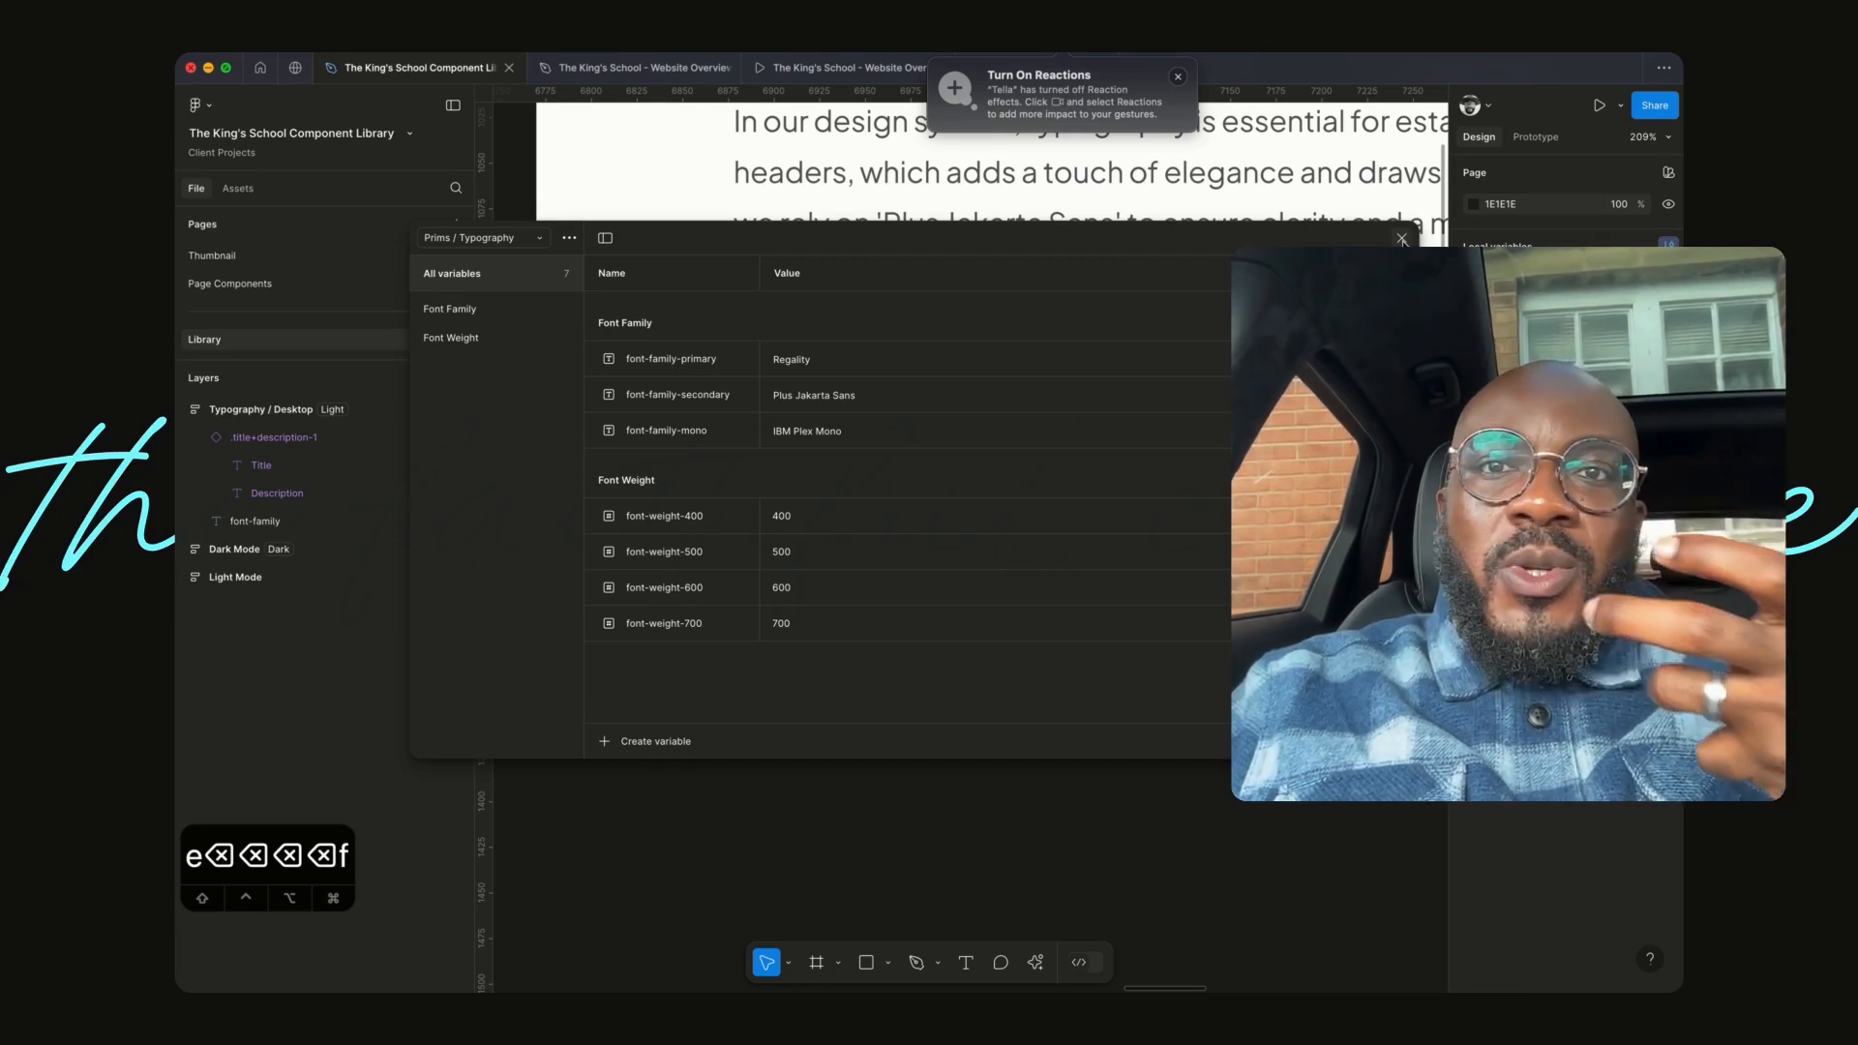
click(1401, 239)
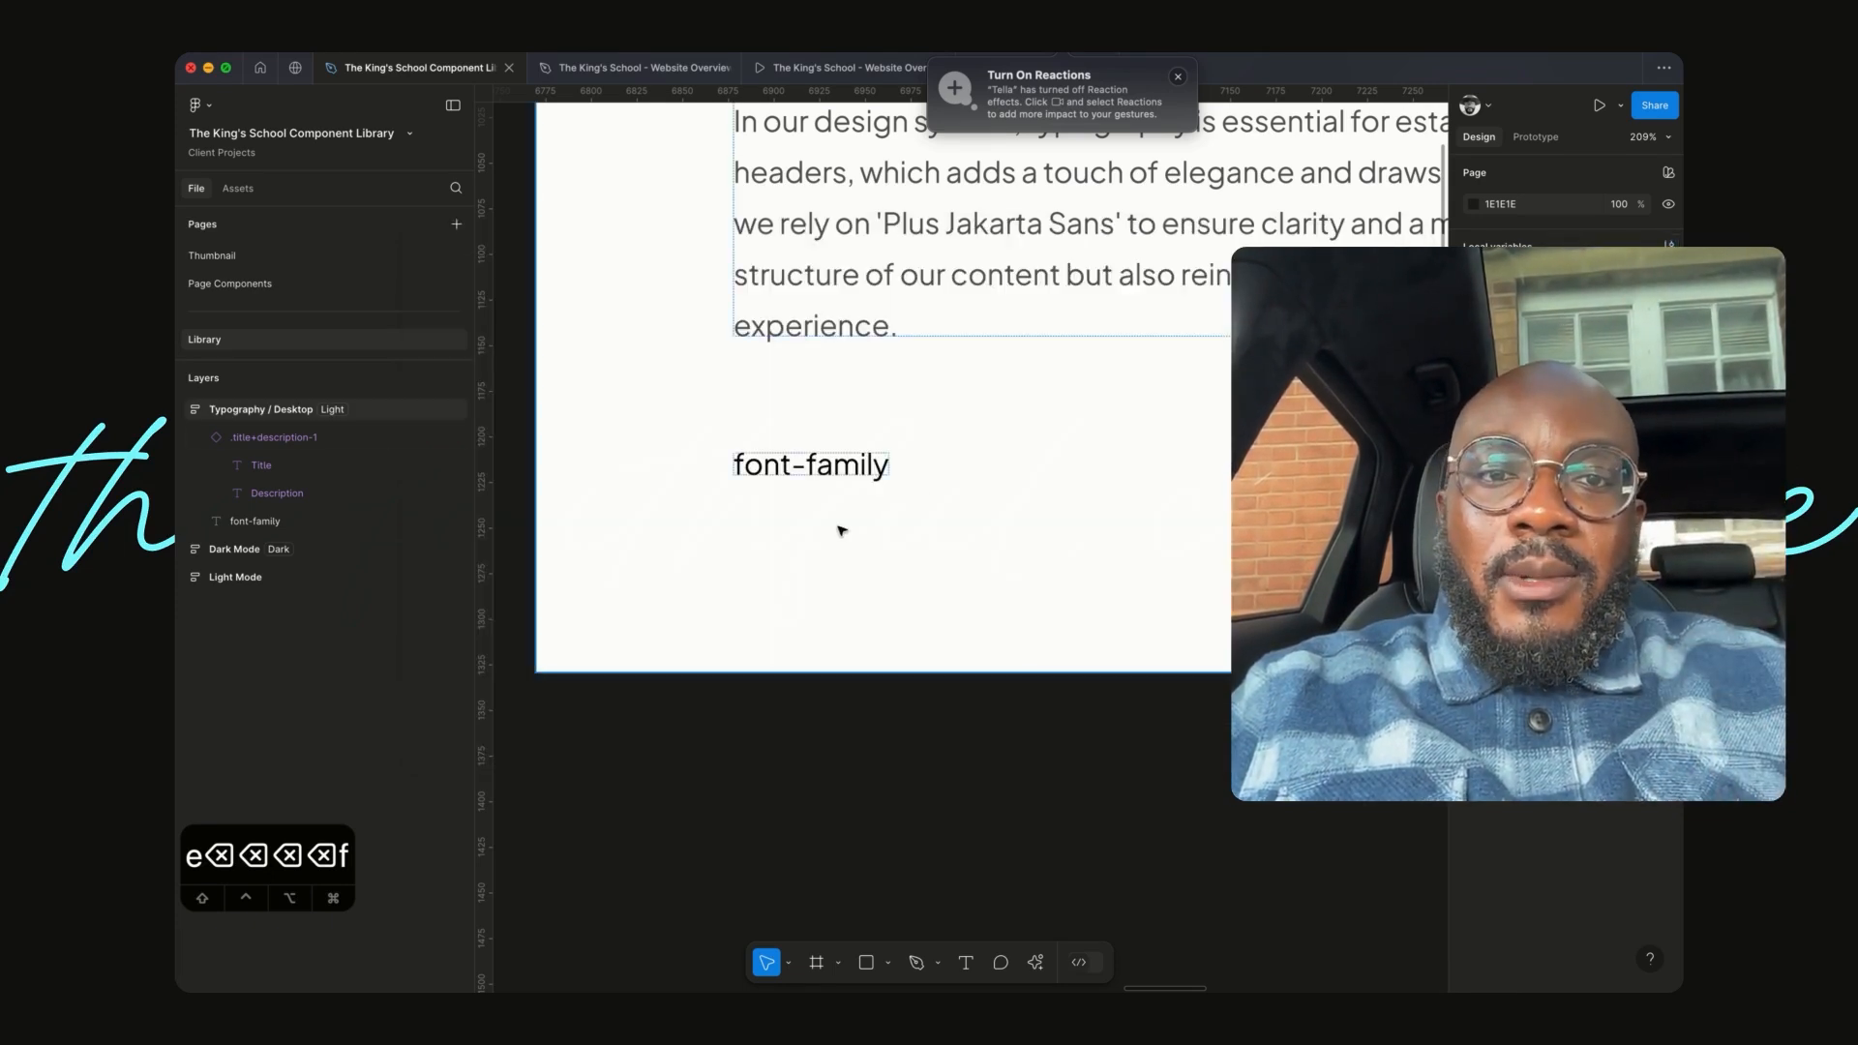
- Apply the font-family-mono variable as the font of the font-family text
click(823, 467)
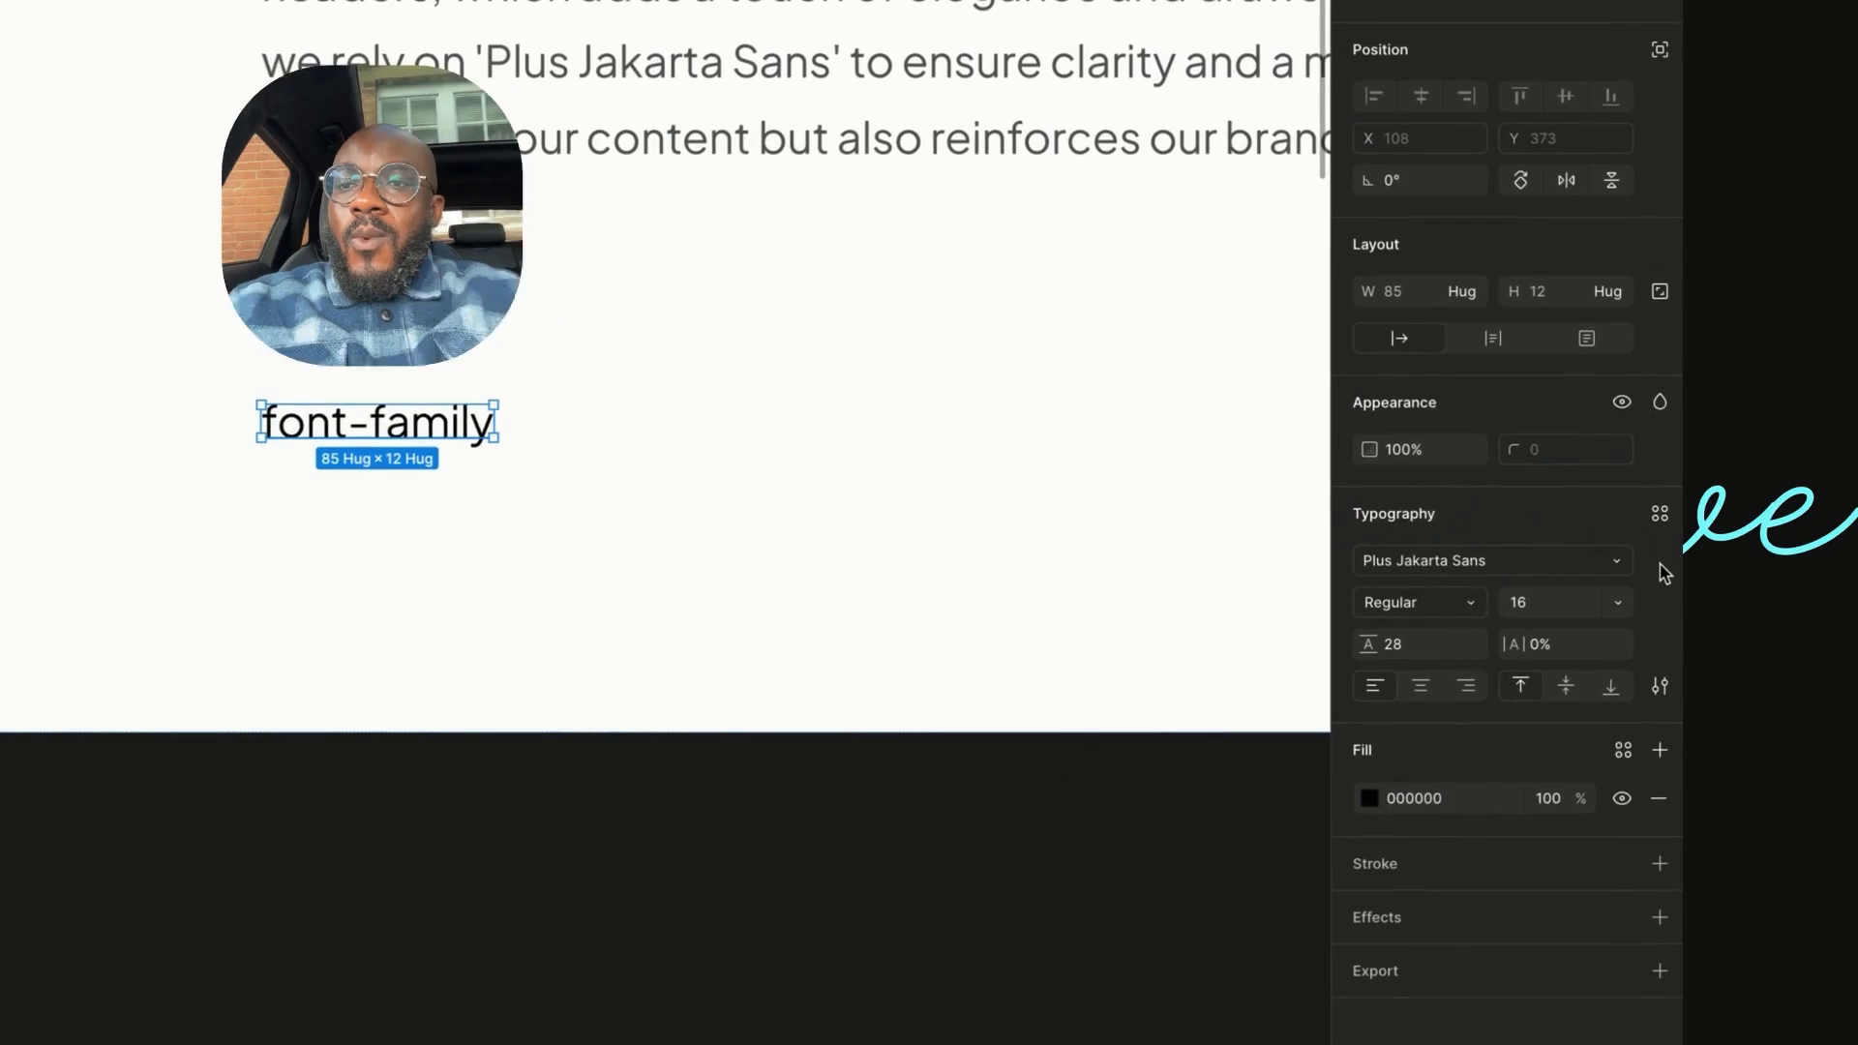
click(1618, 562)
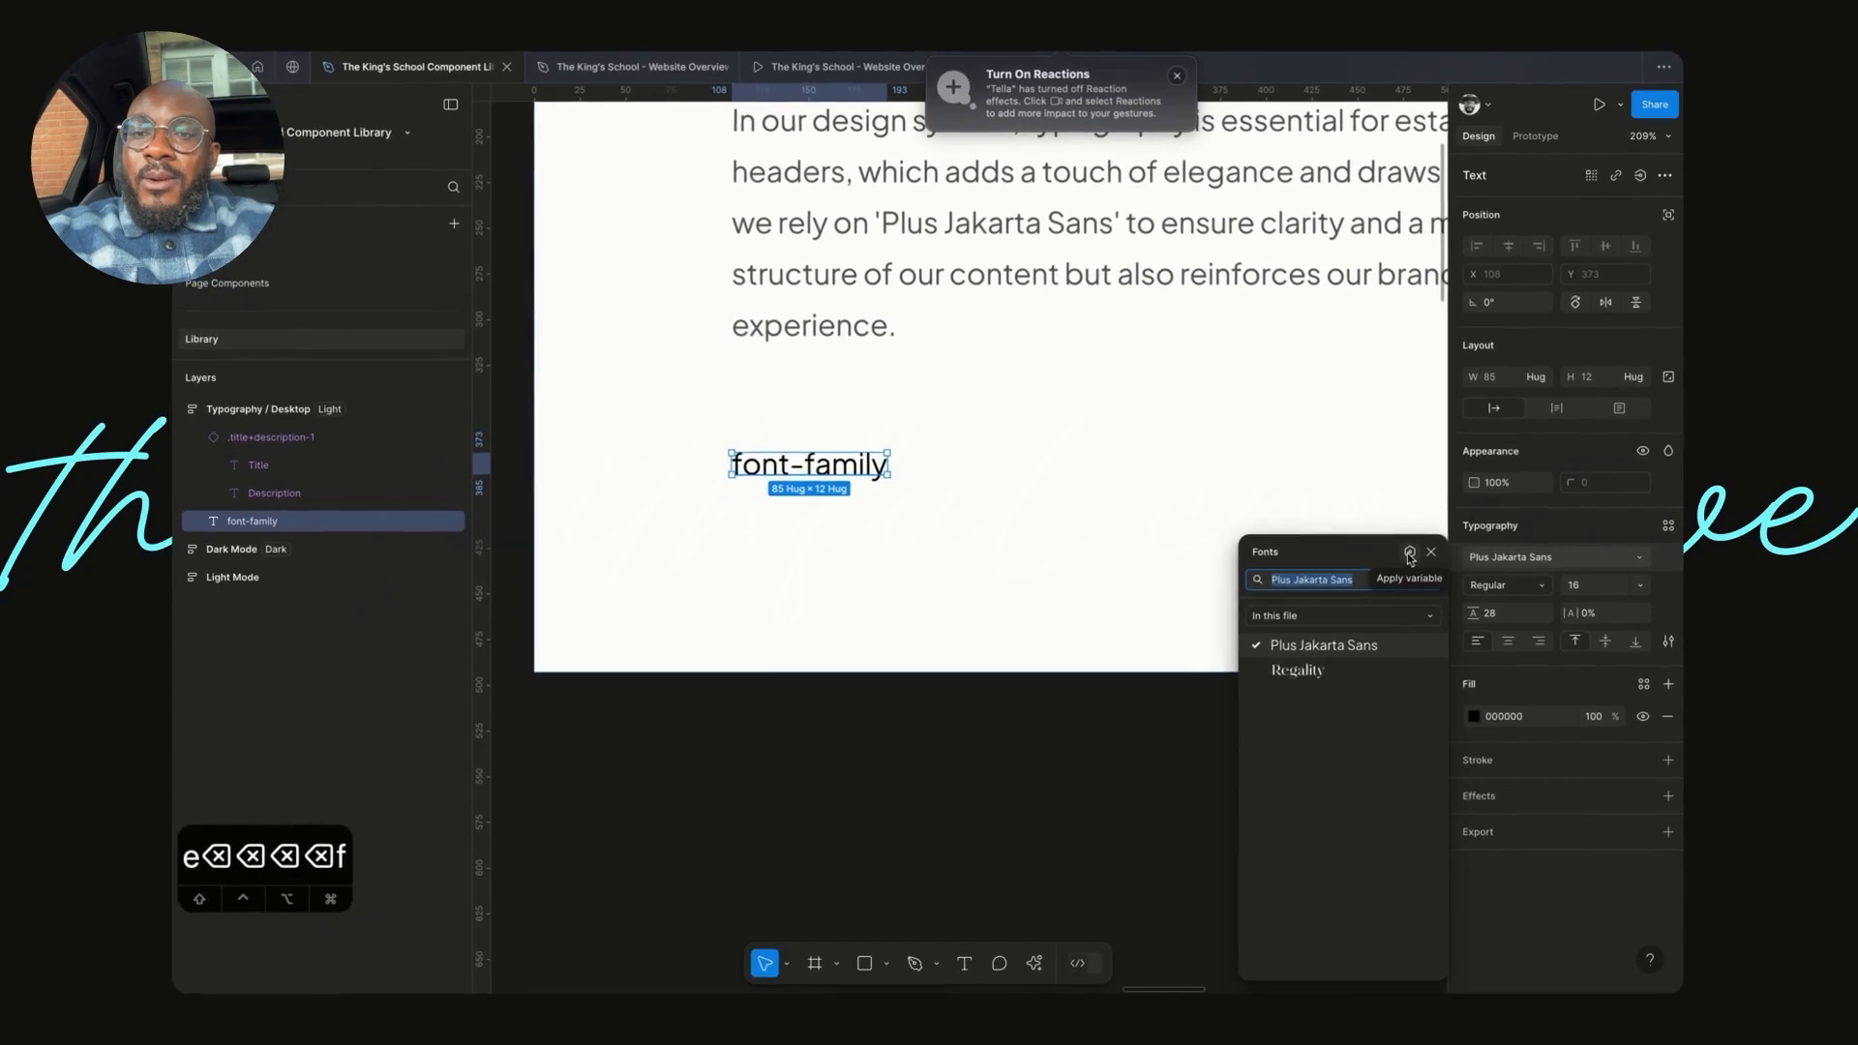
click(1302, 538)
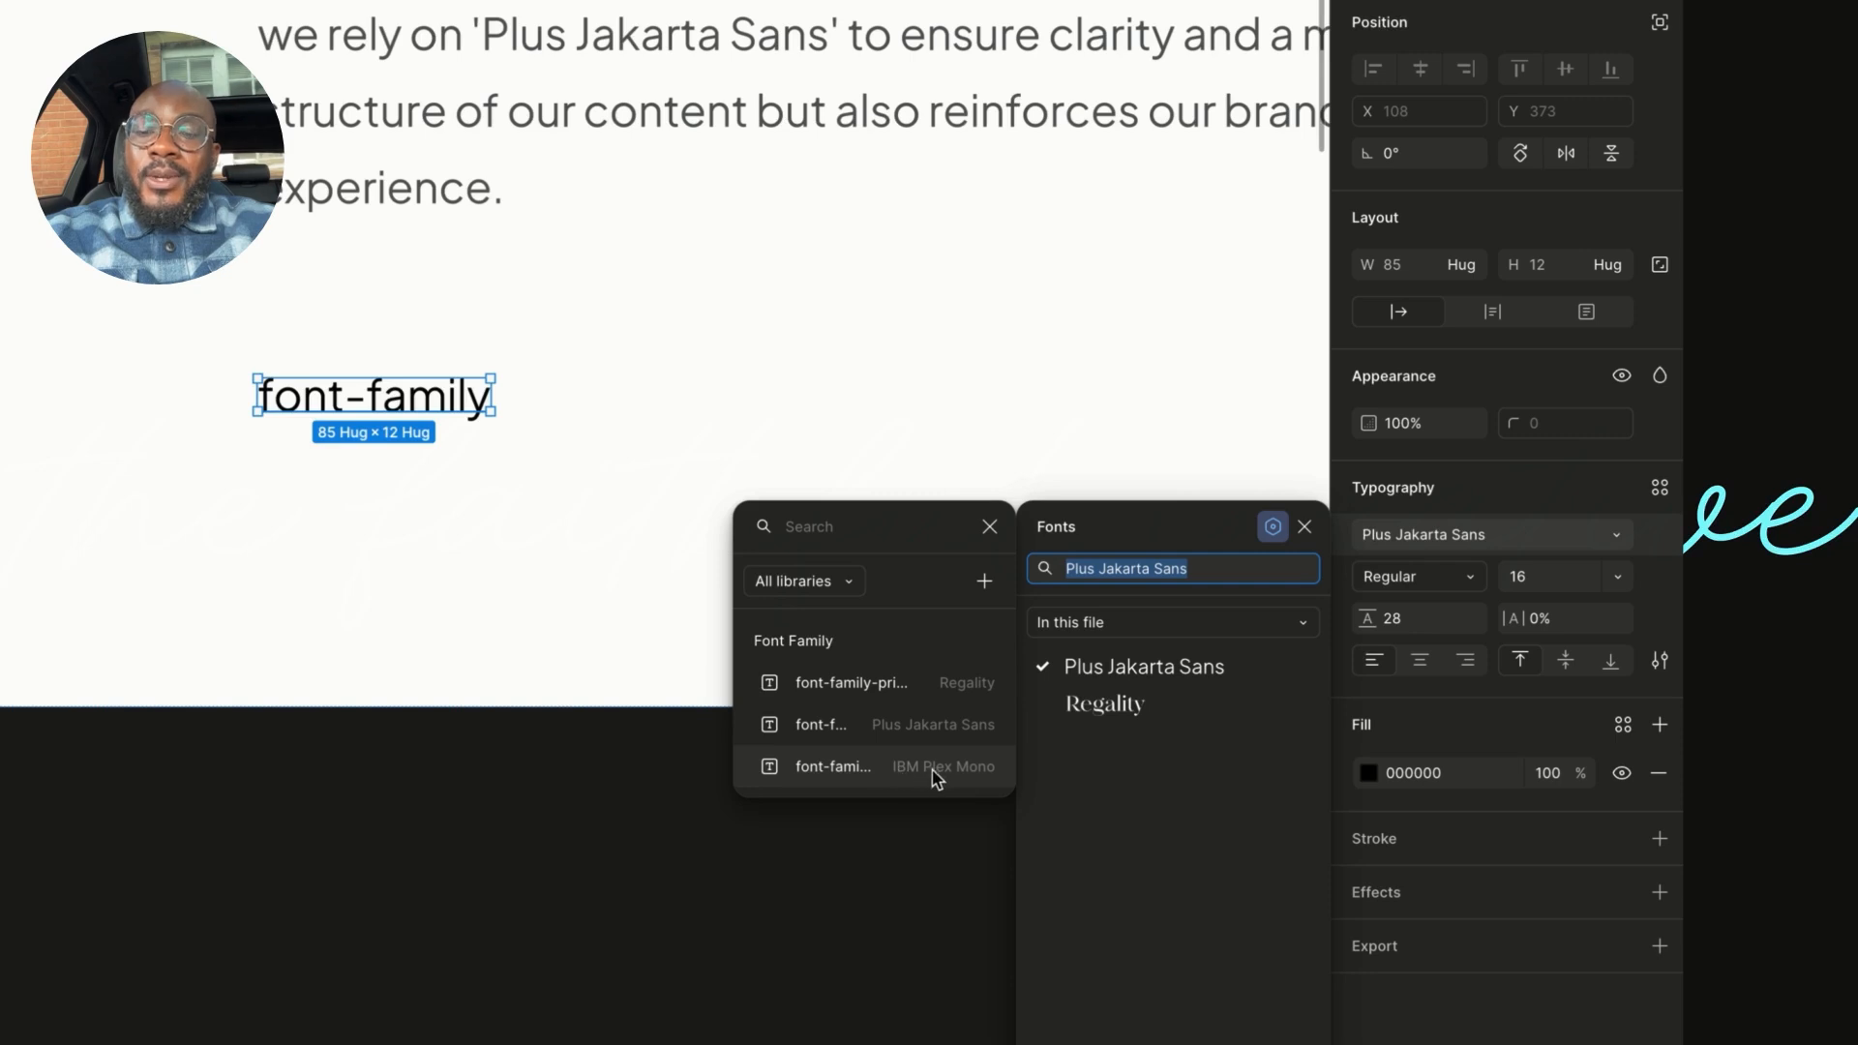
click(864, 766)
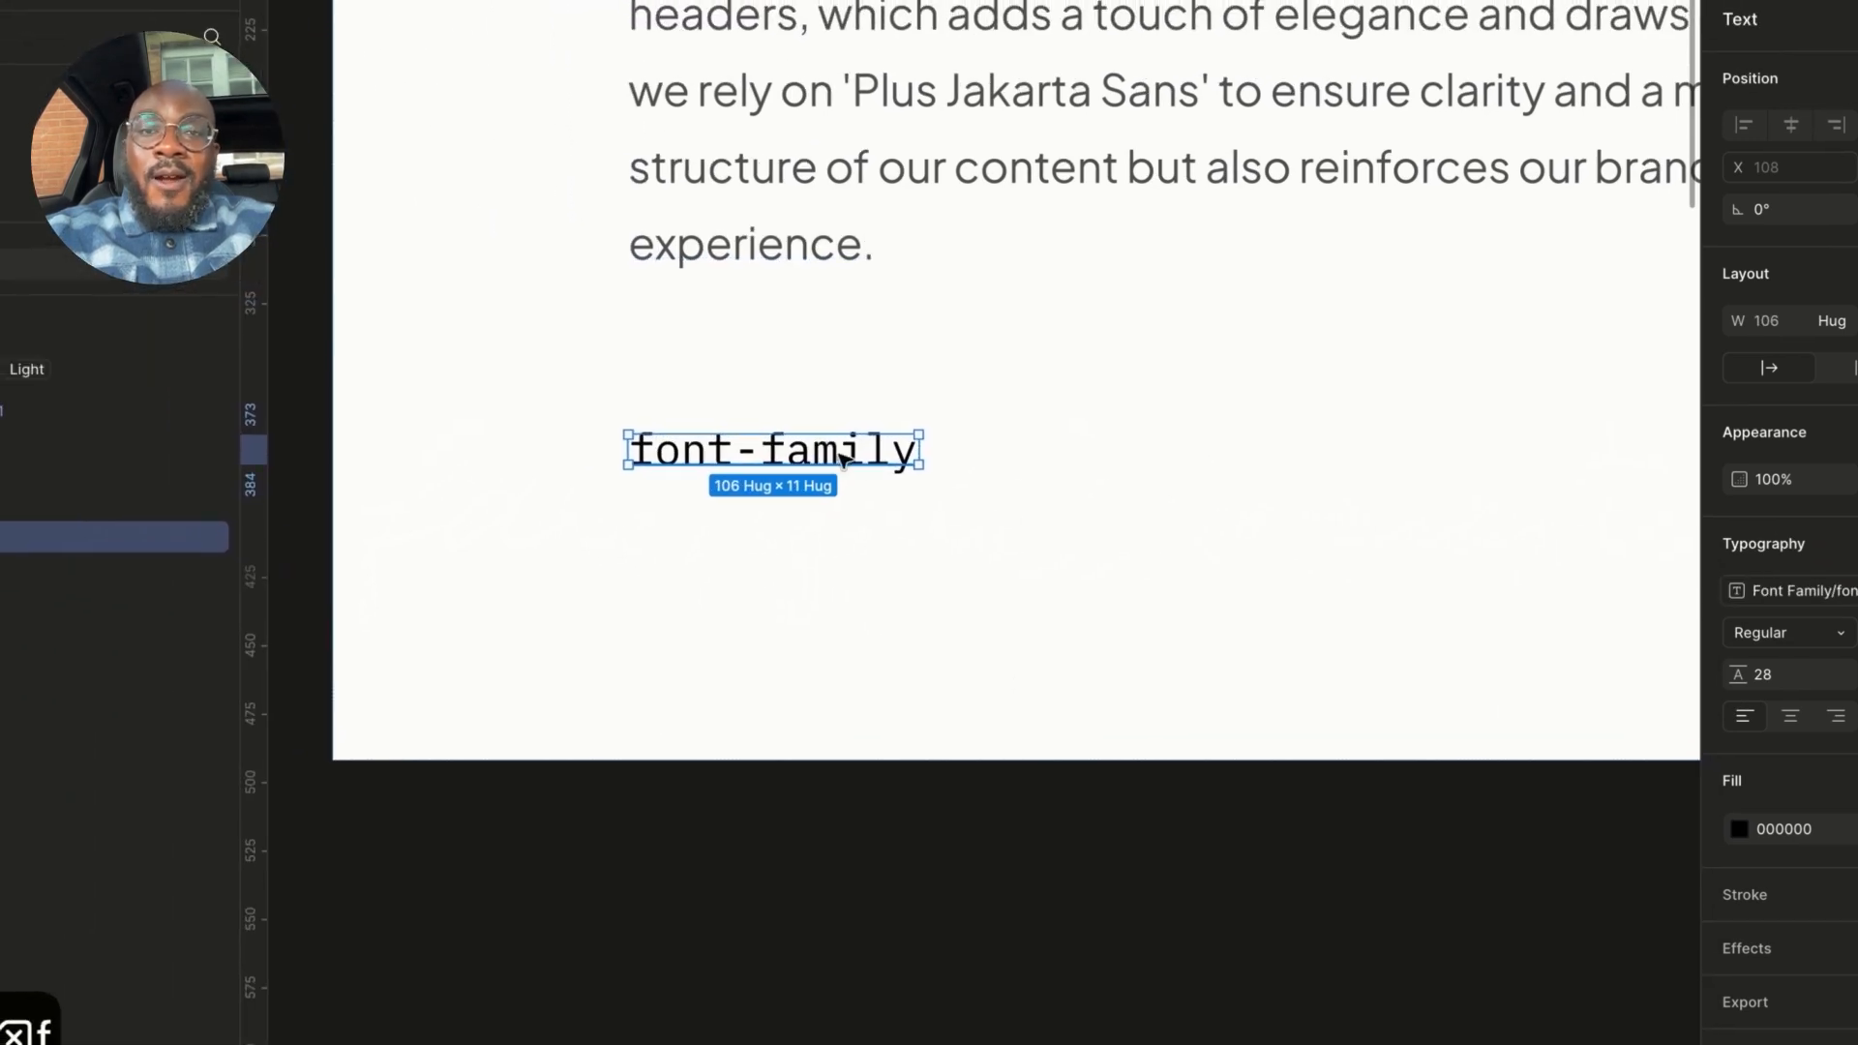
- Compare the font-family text with the Prims / Typography variables, moving and shrinking the variables window so both can be seen
click(1215, 825)
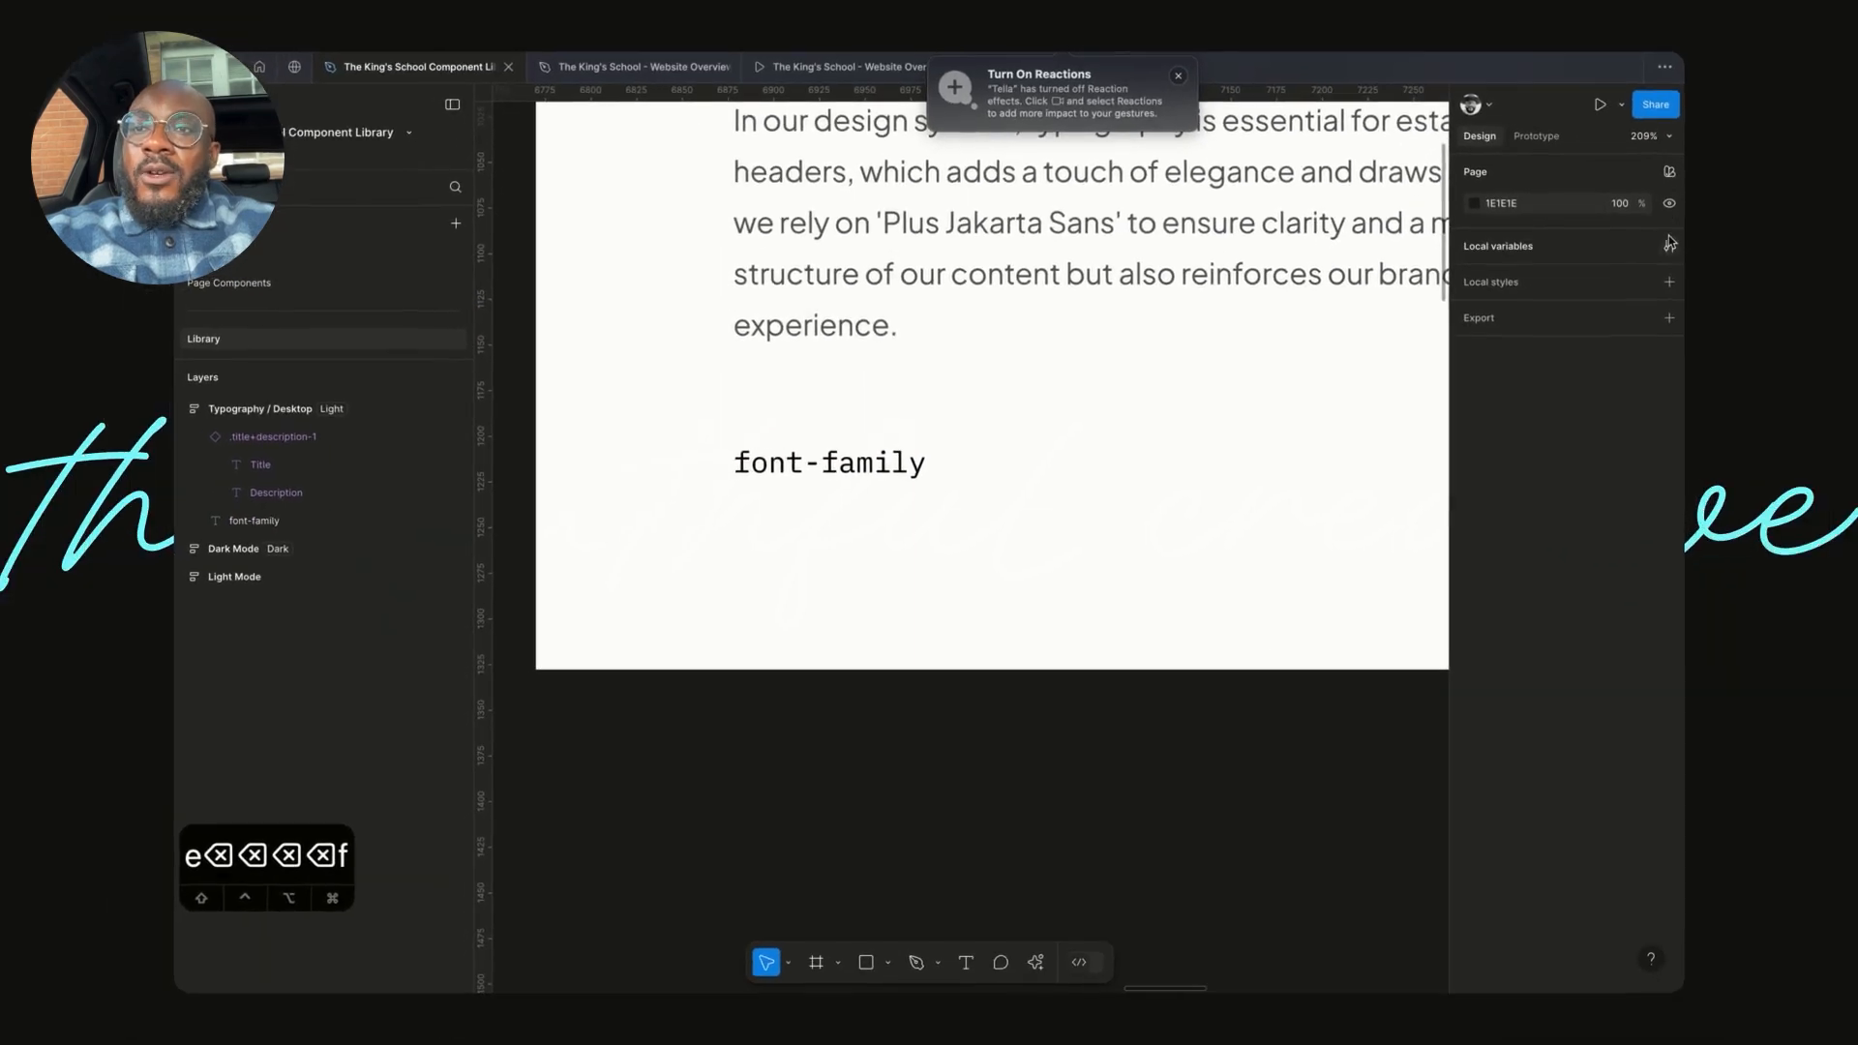
click(1669, 248)
drag(921, 250, 1326, 534)
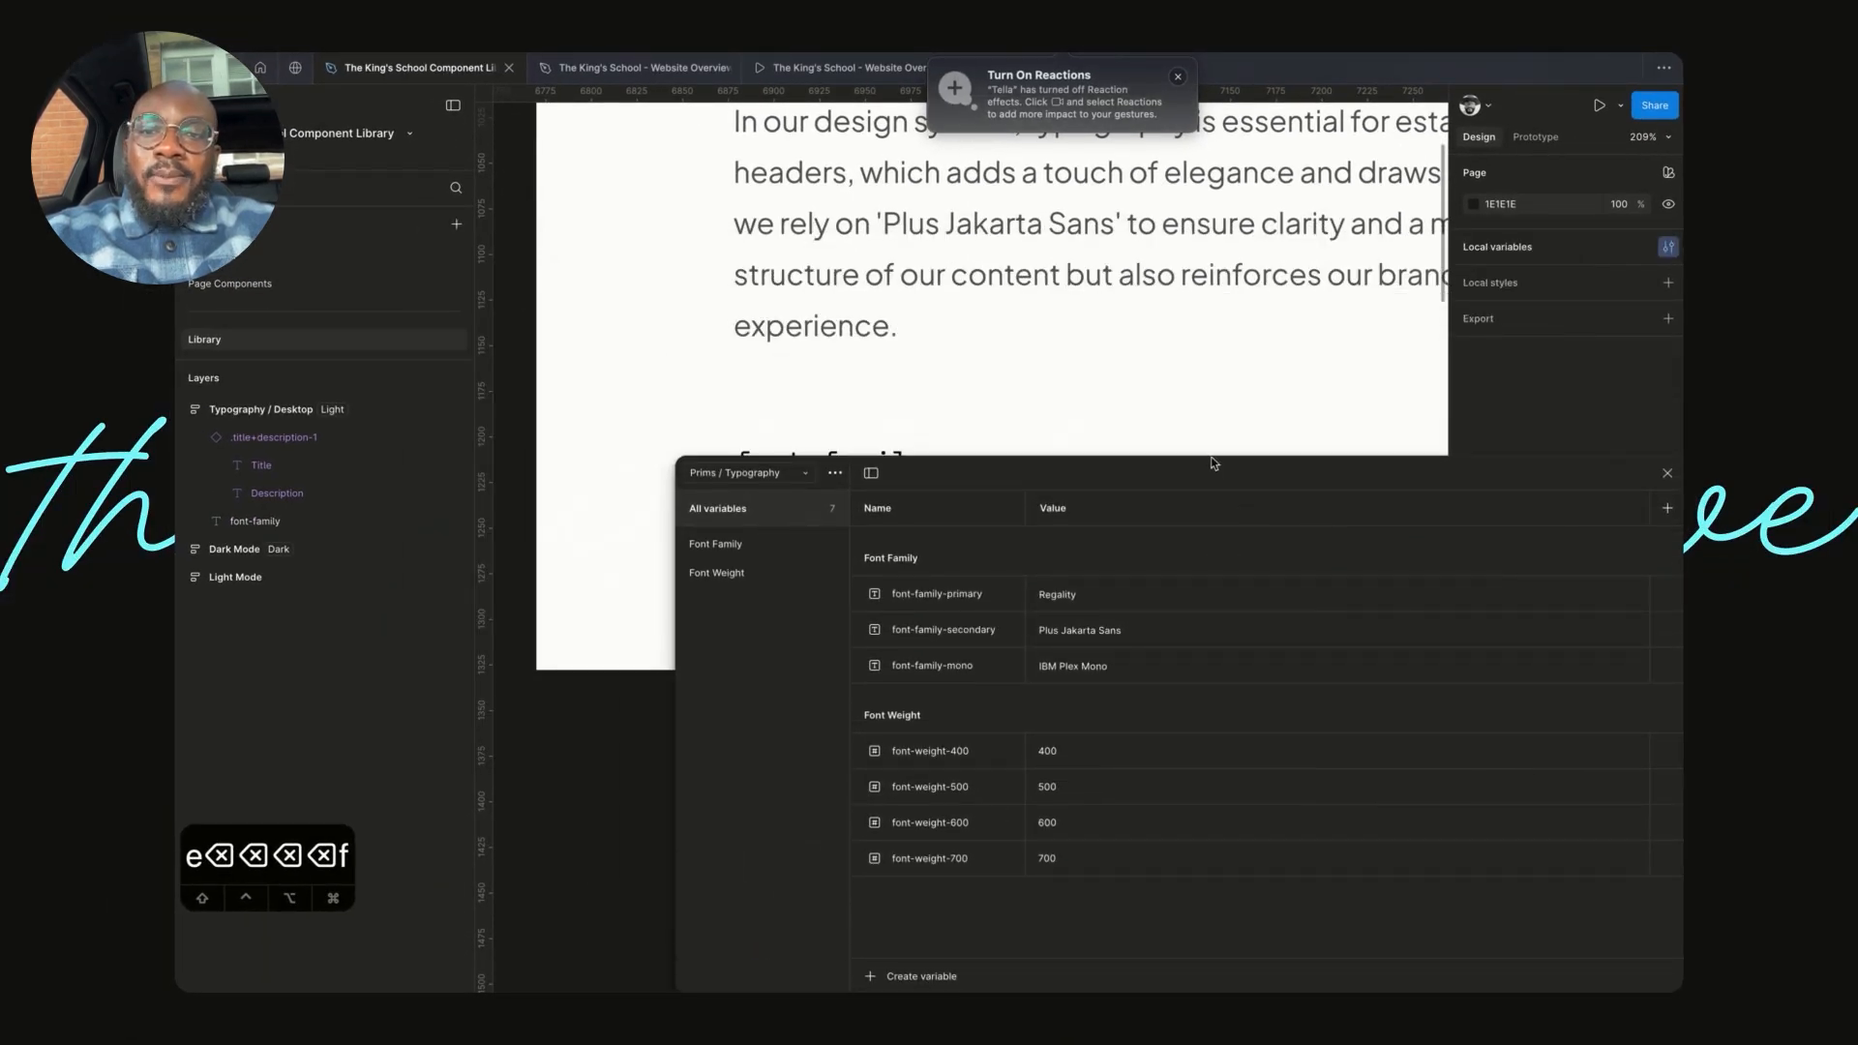
drag(1208, 457, 1208, 586)
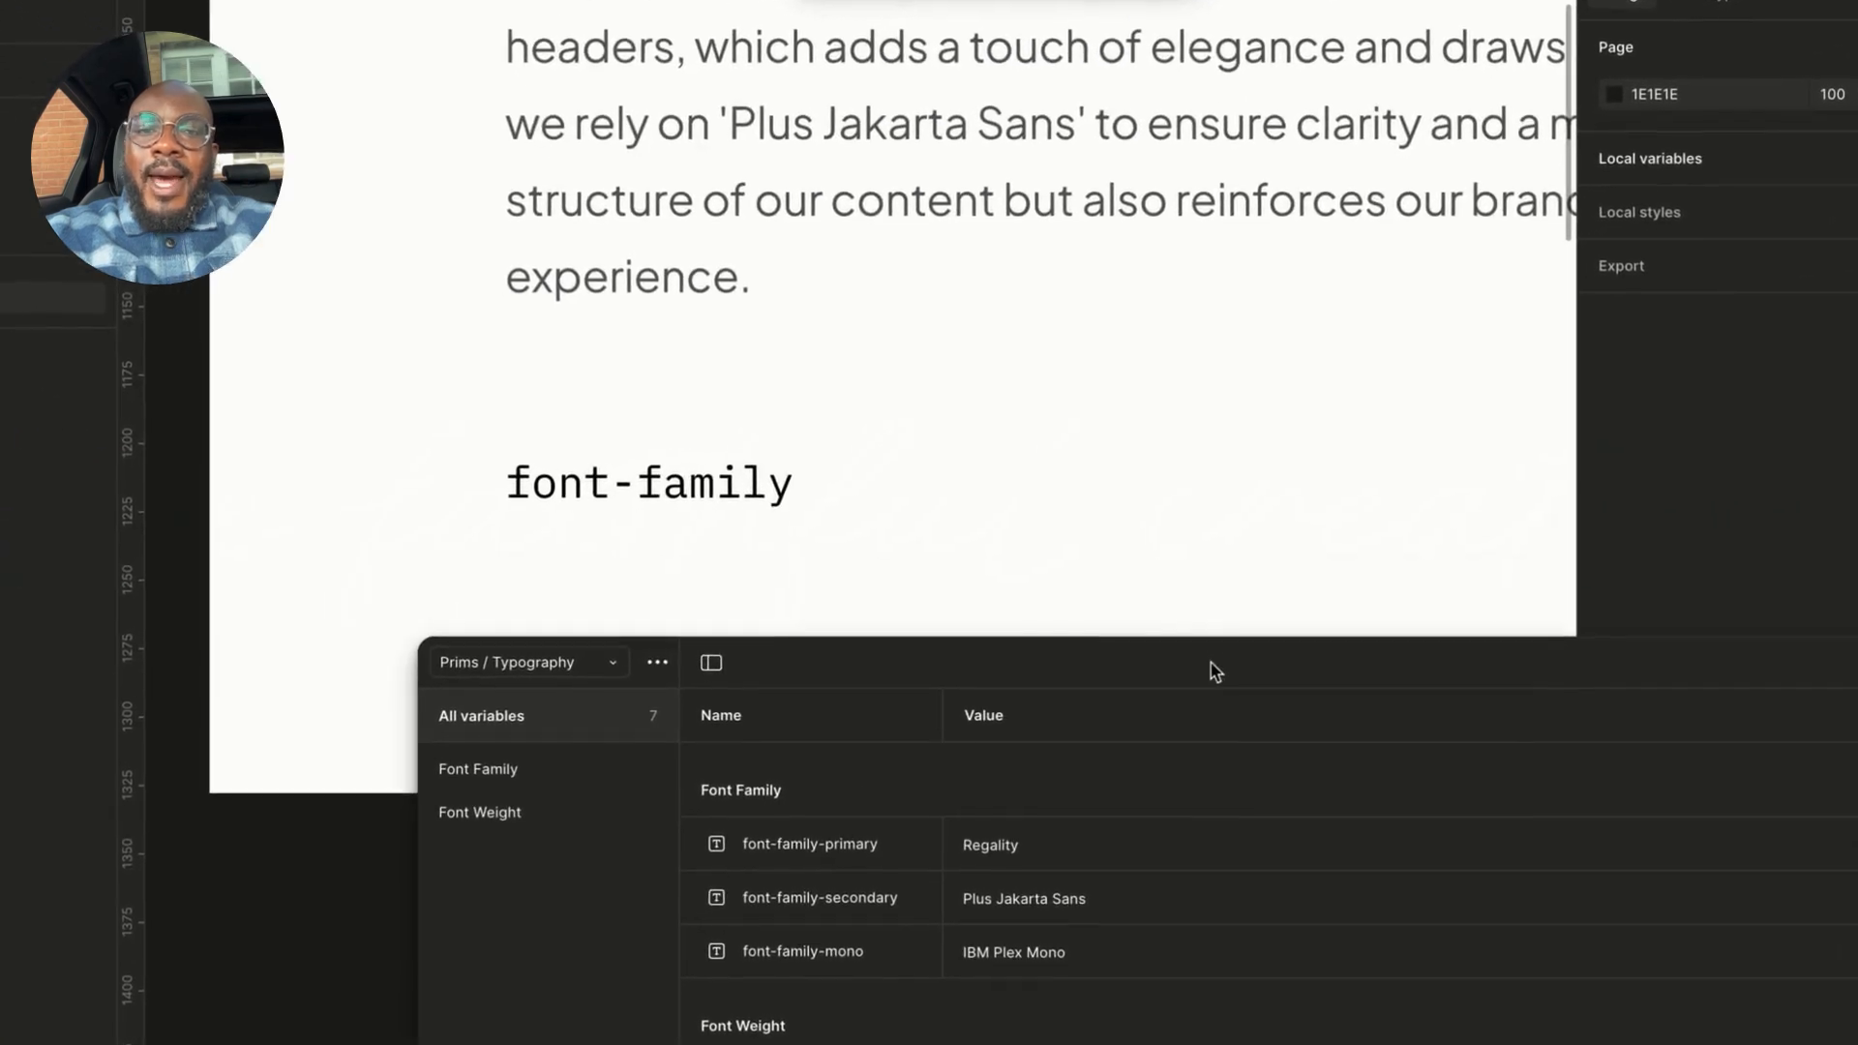
drag(1210, 662, 1061, 587)
click(774, 491)
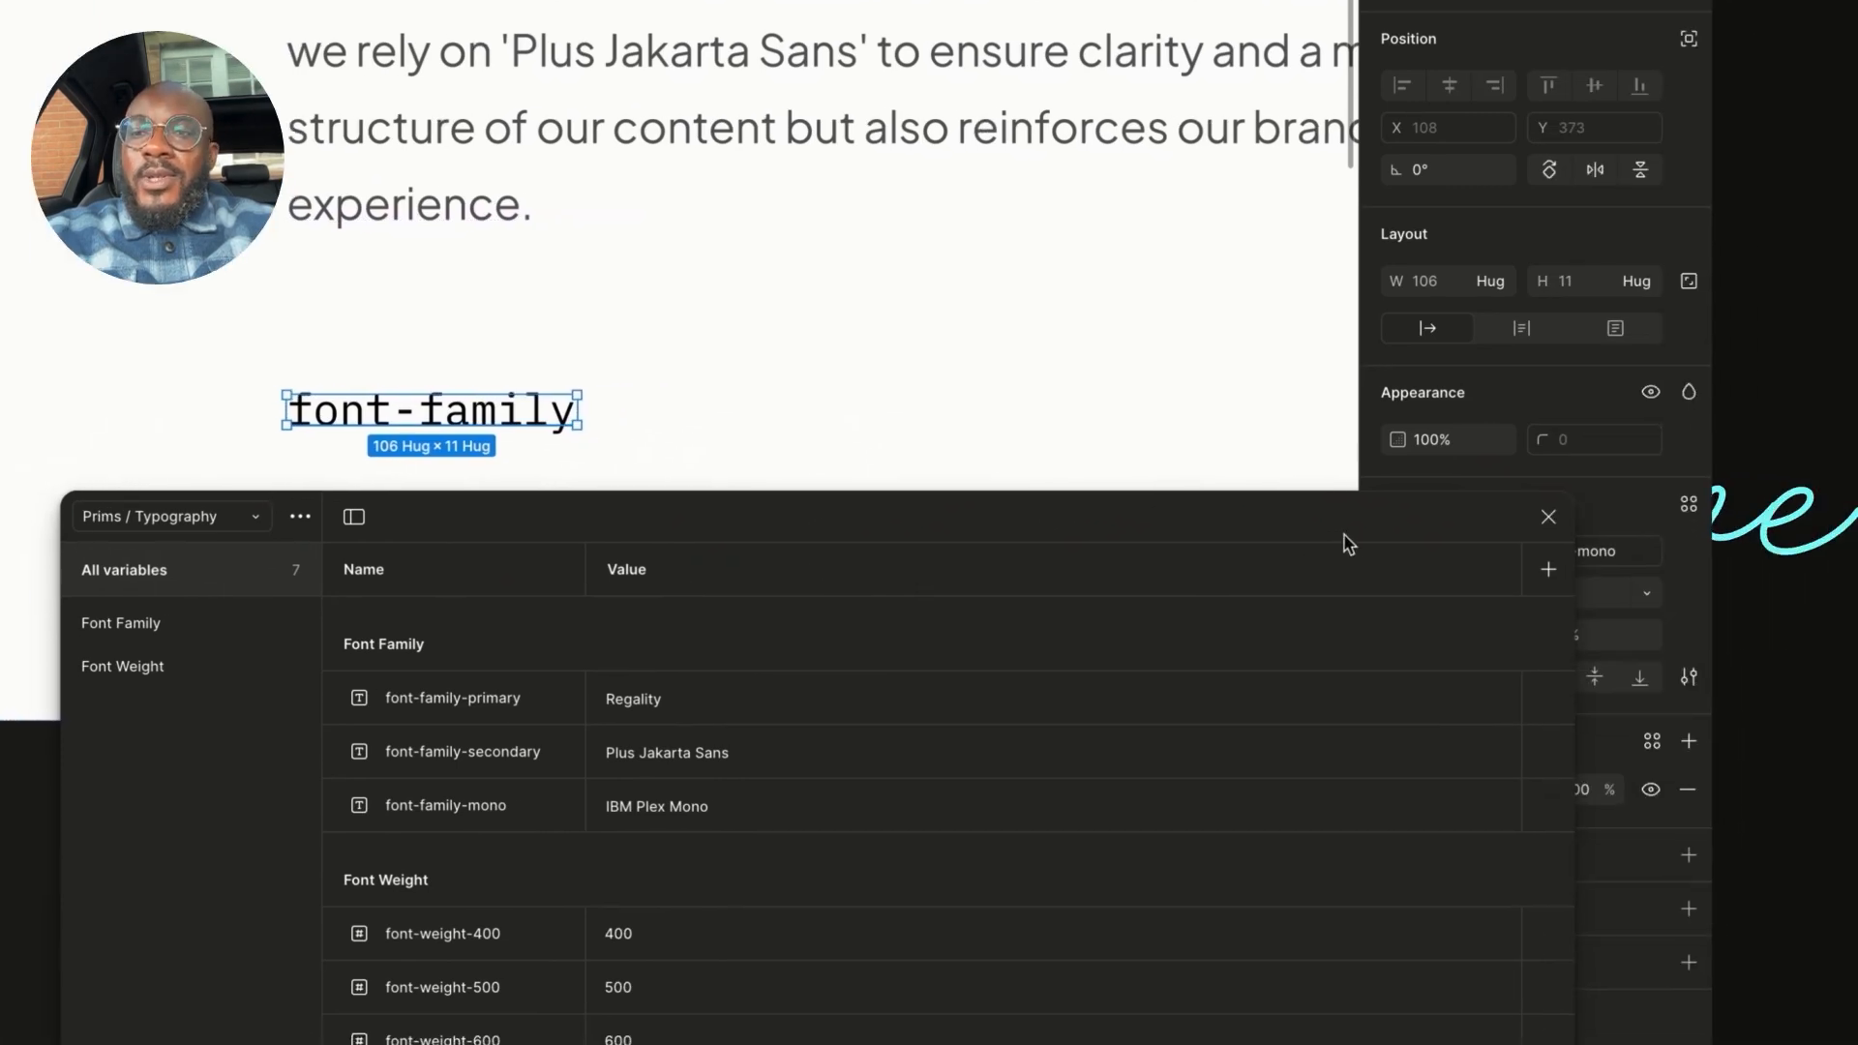
click(1548, 516)
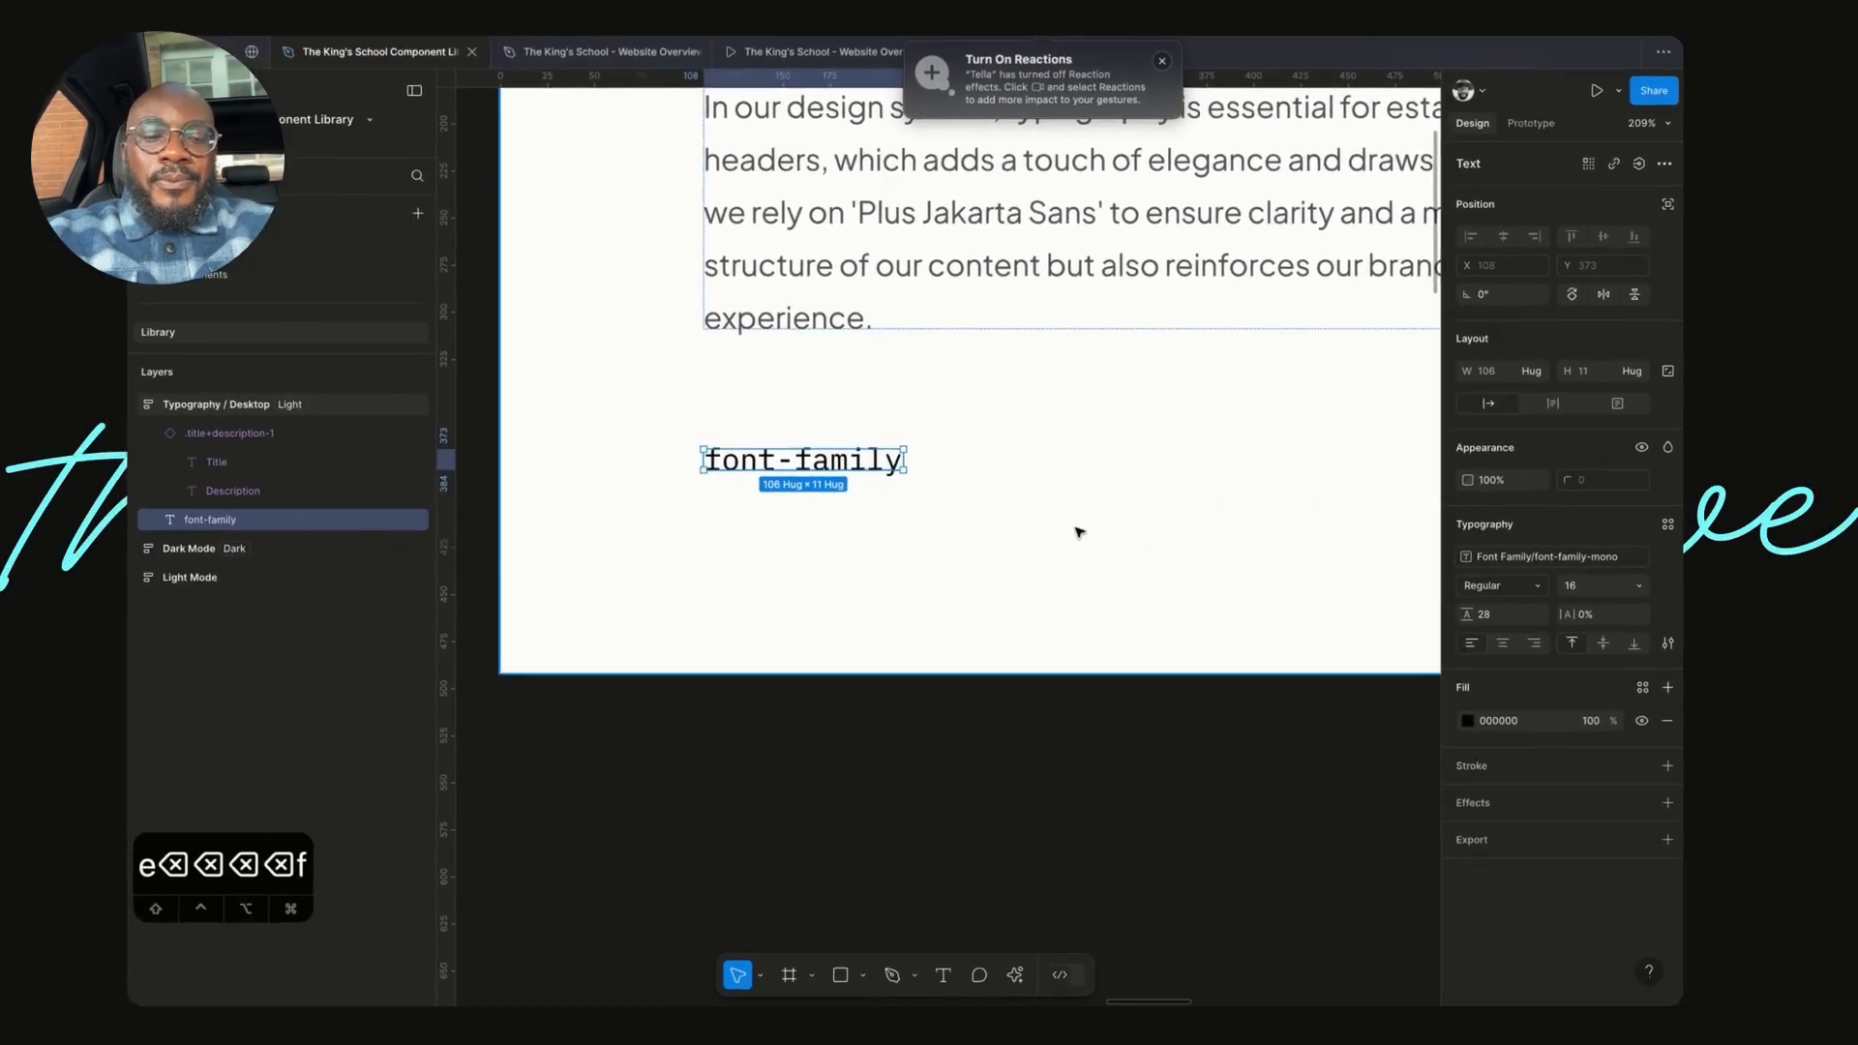
- Duplicate the font-family text and apply the font-family-primary variable to the copy
key(super+d)
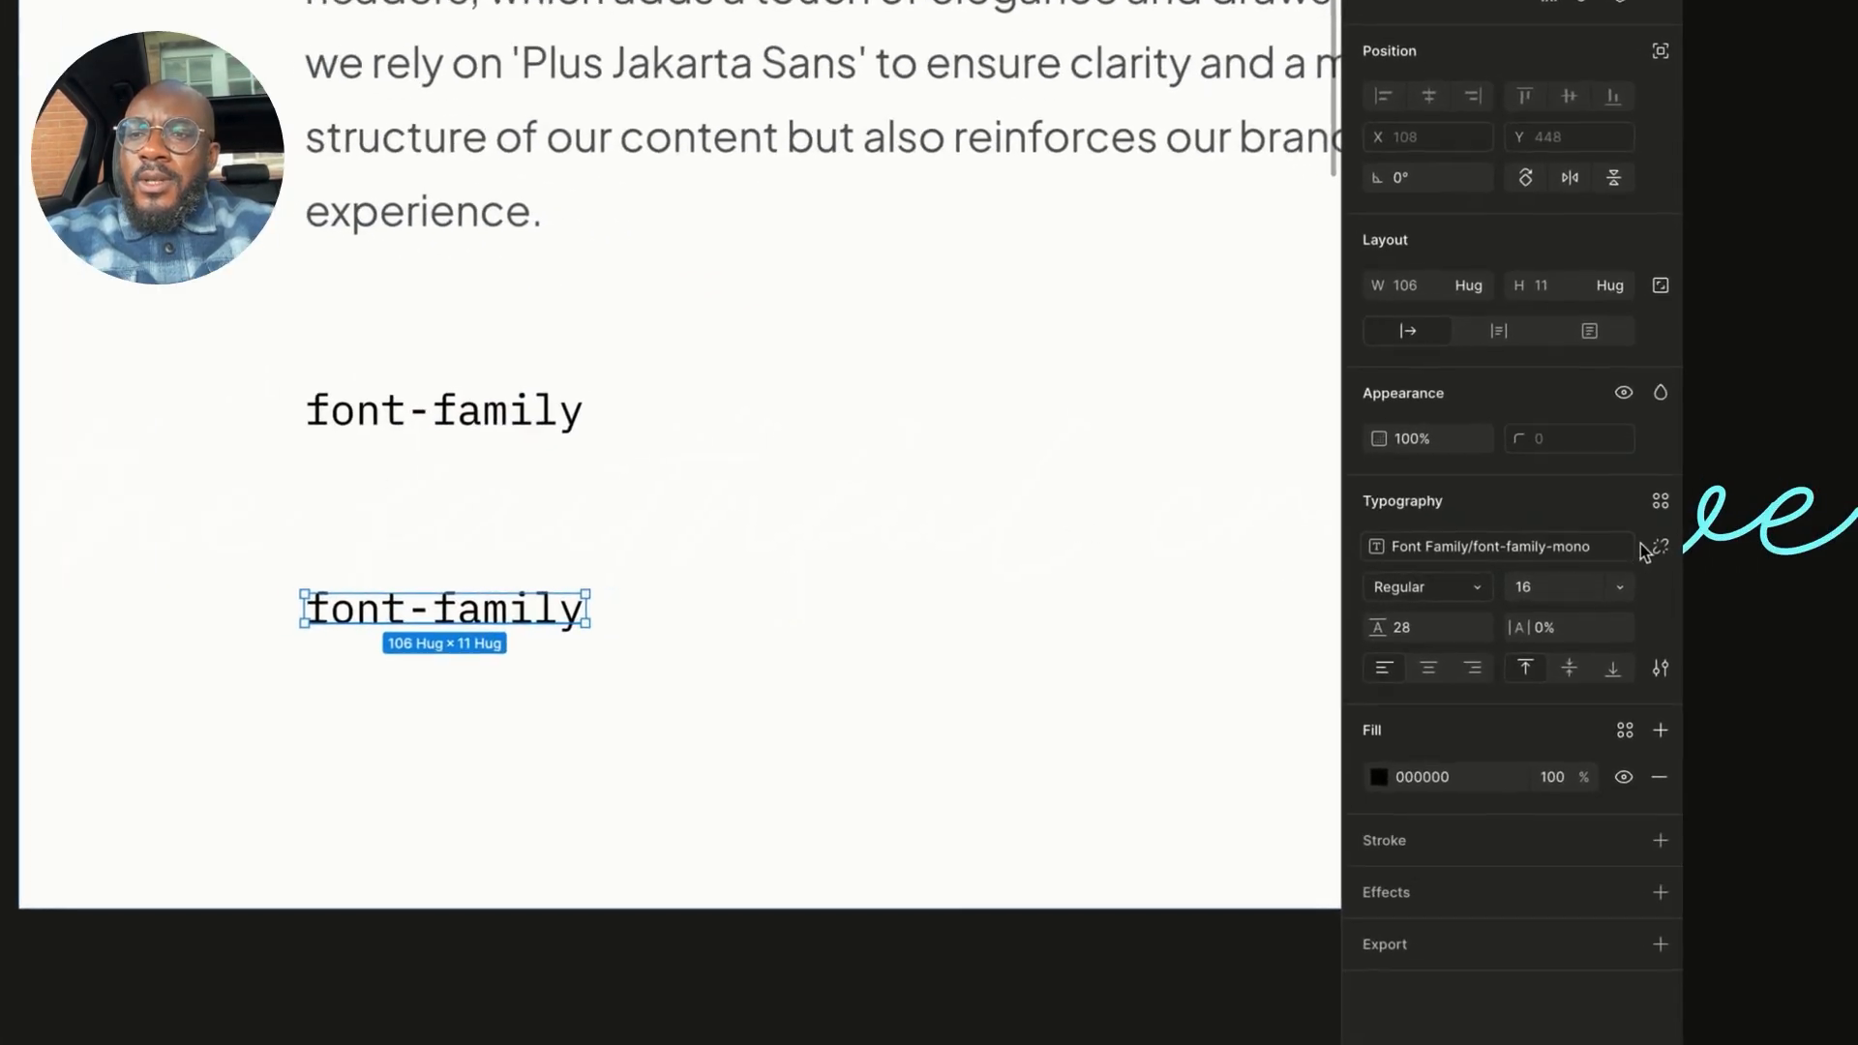
click(1628, 556)
click(1660, 554)
click(1580, 558)
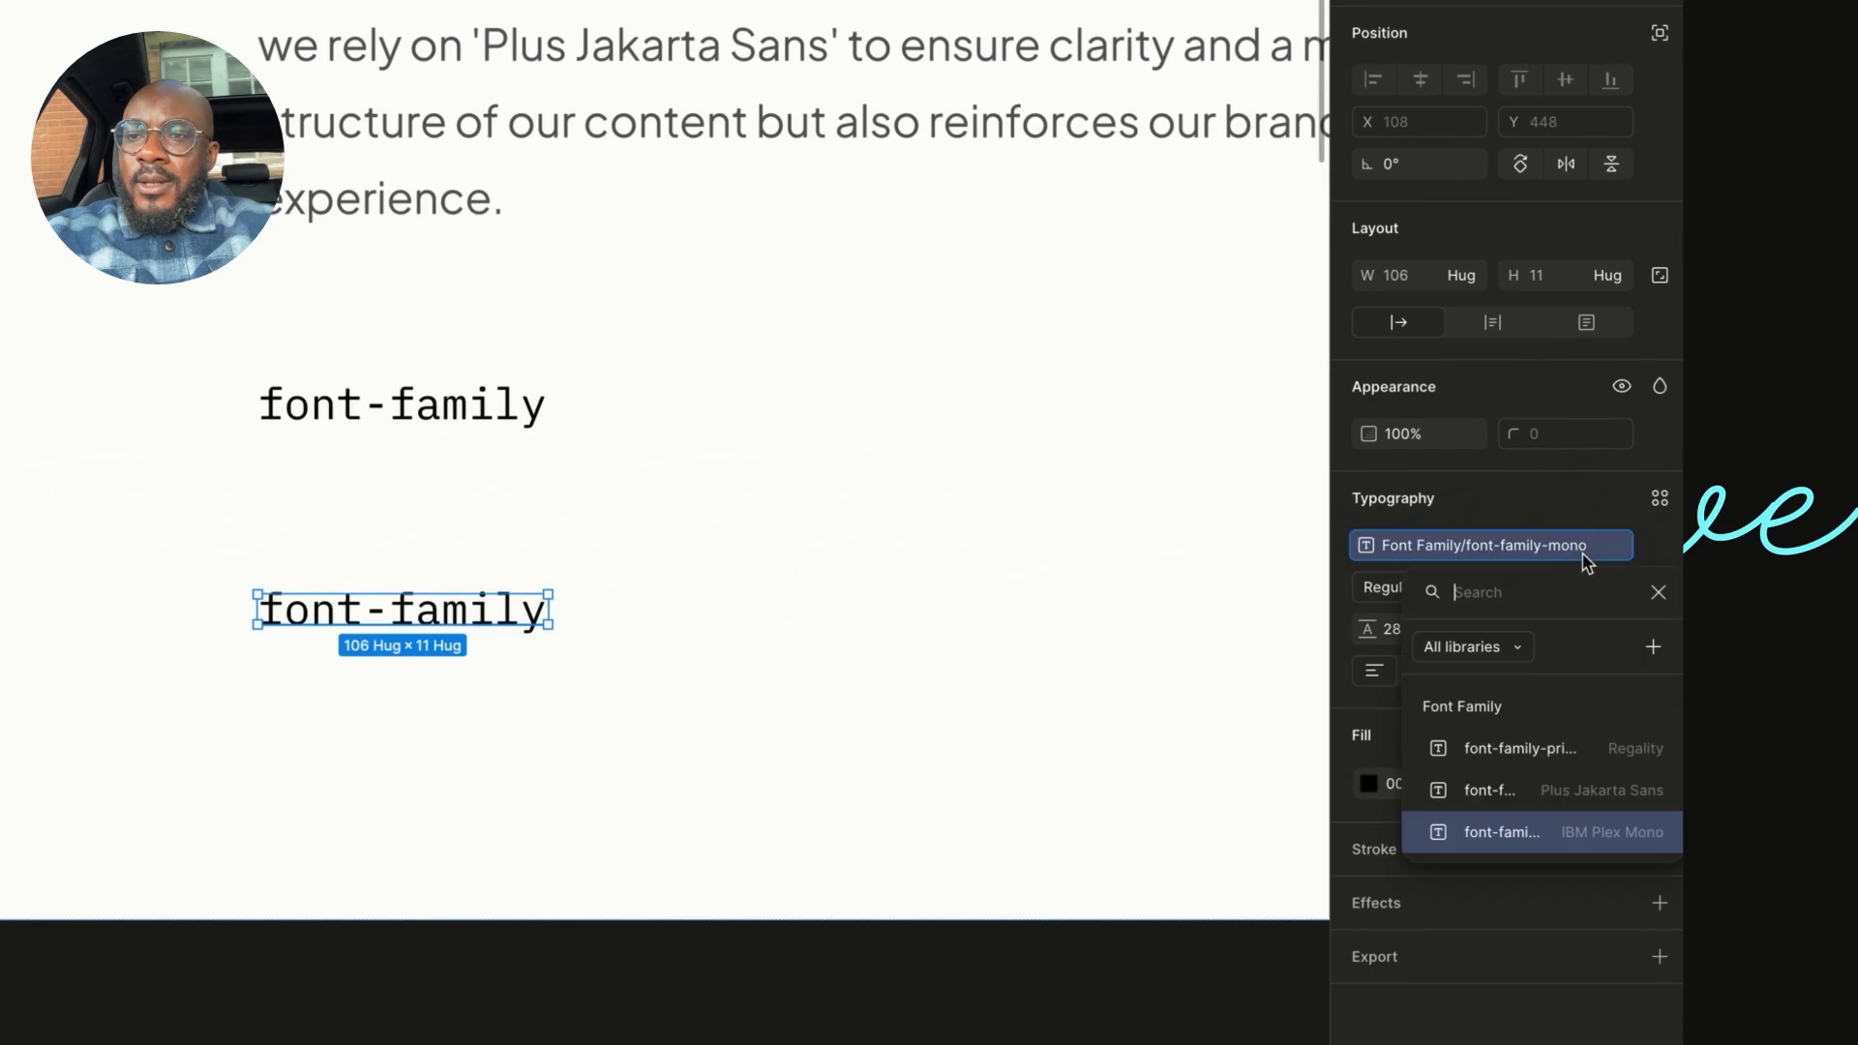
click(1516, 753)
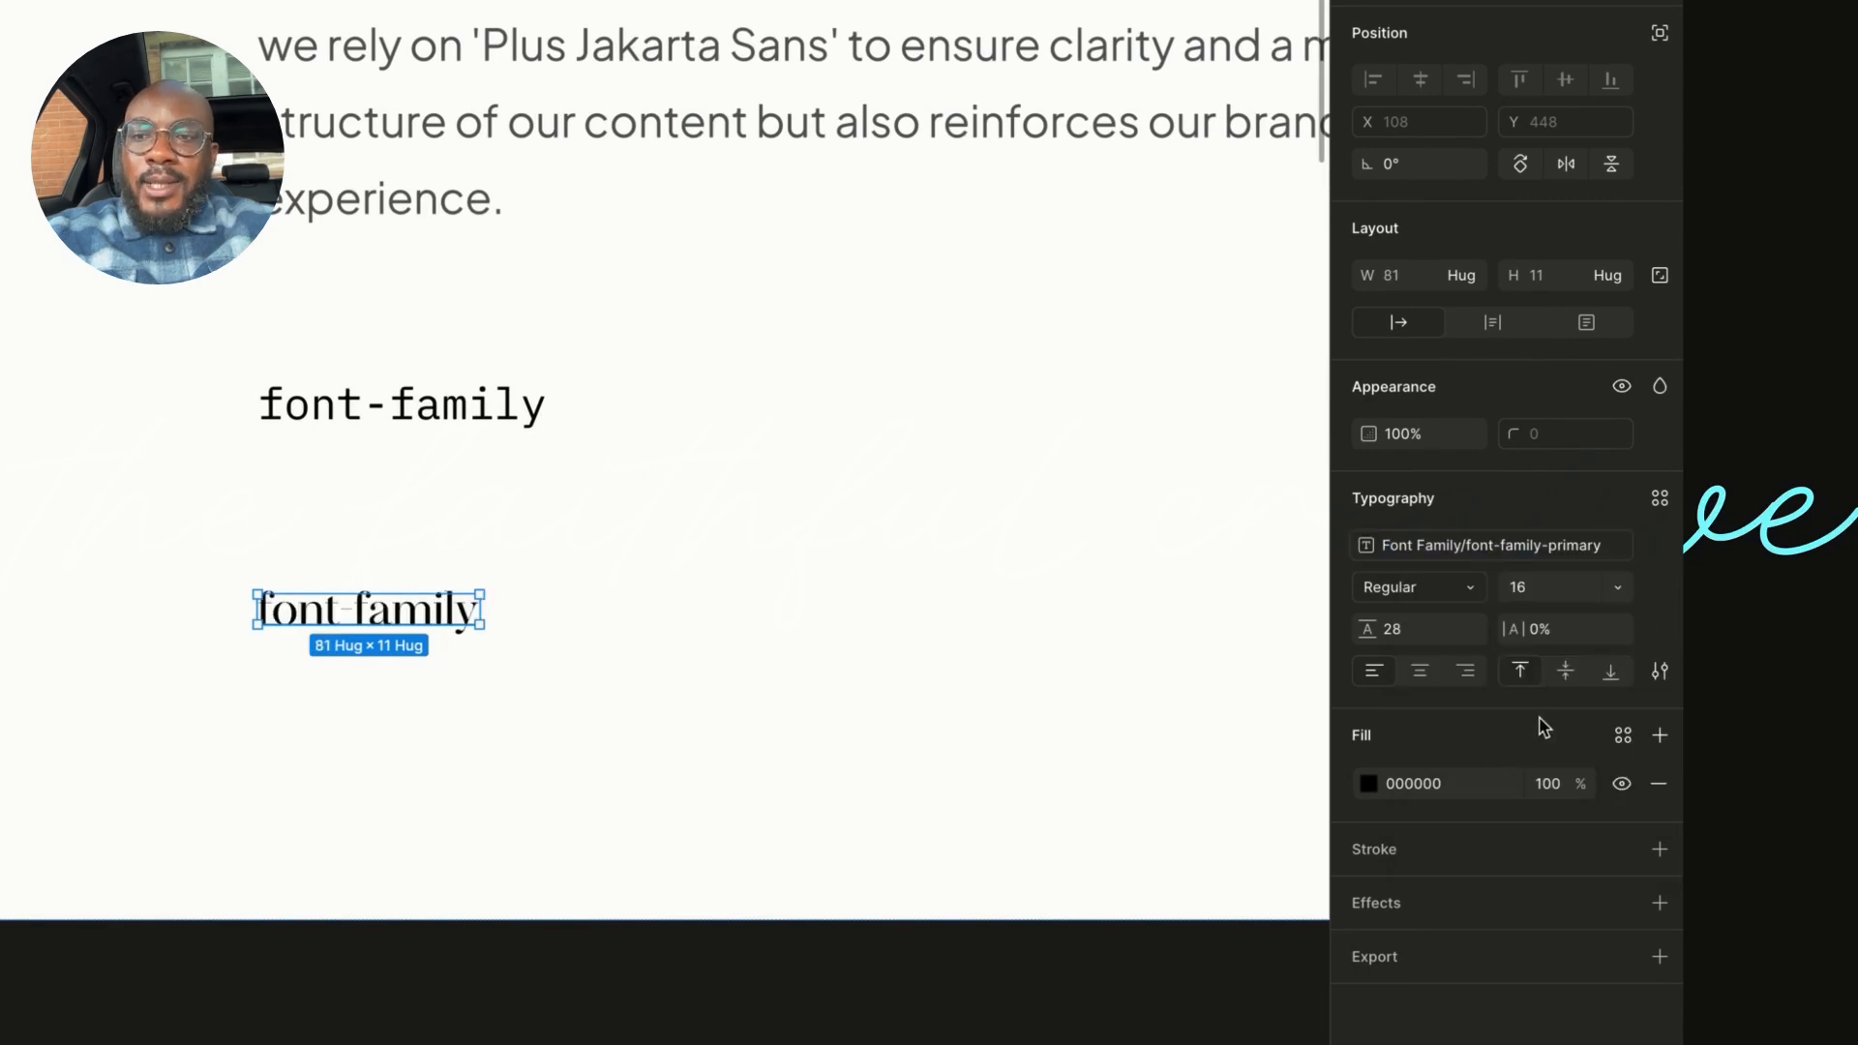
- Set the duplicated text's font size to 36 and deselect it
click(1566, 589)
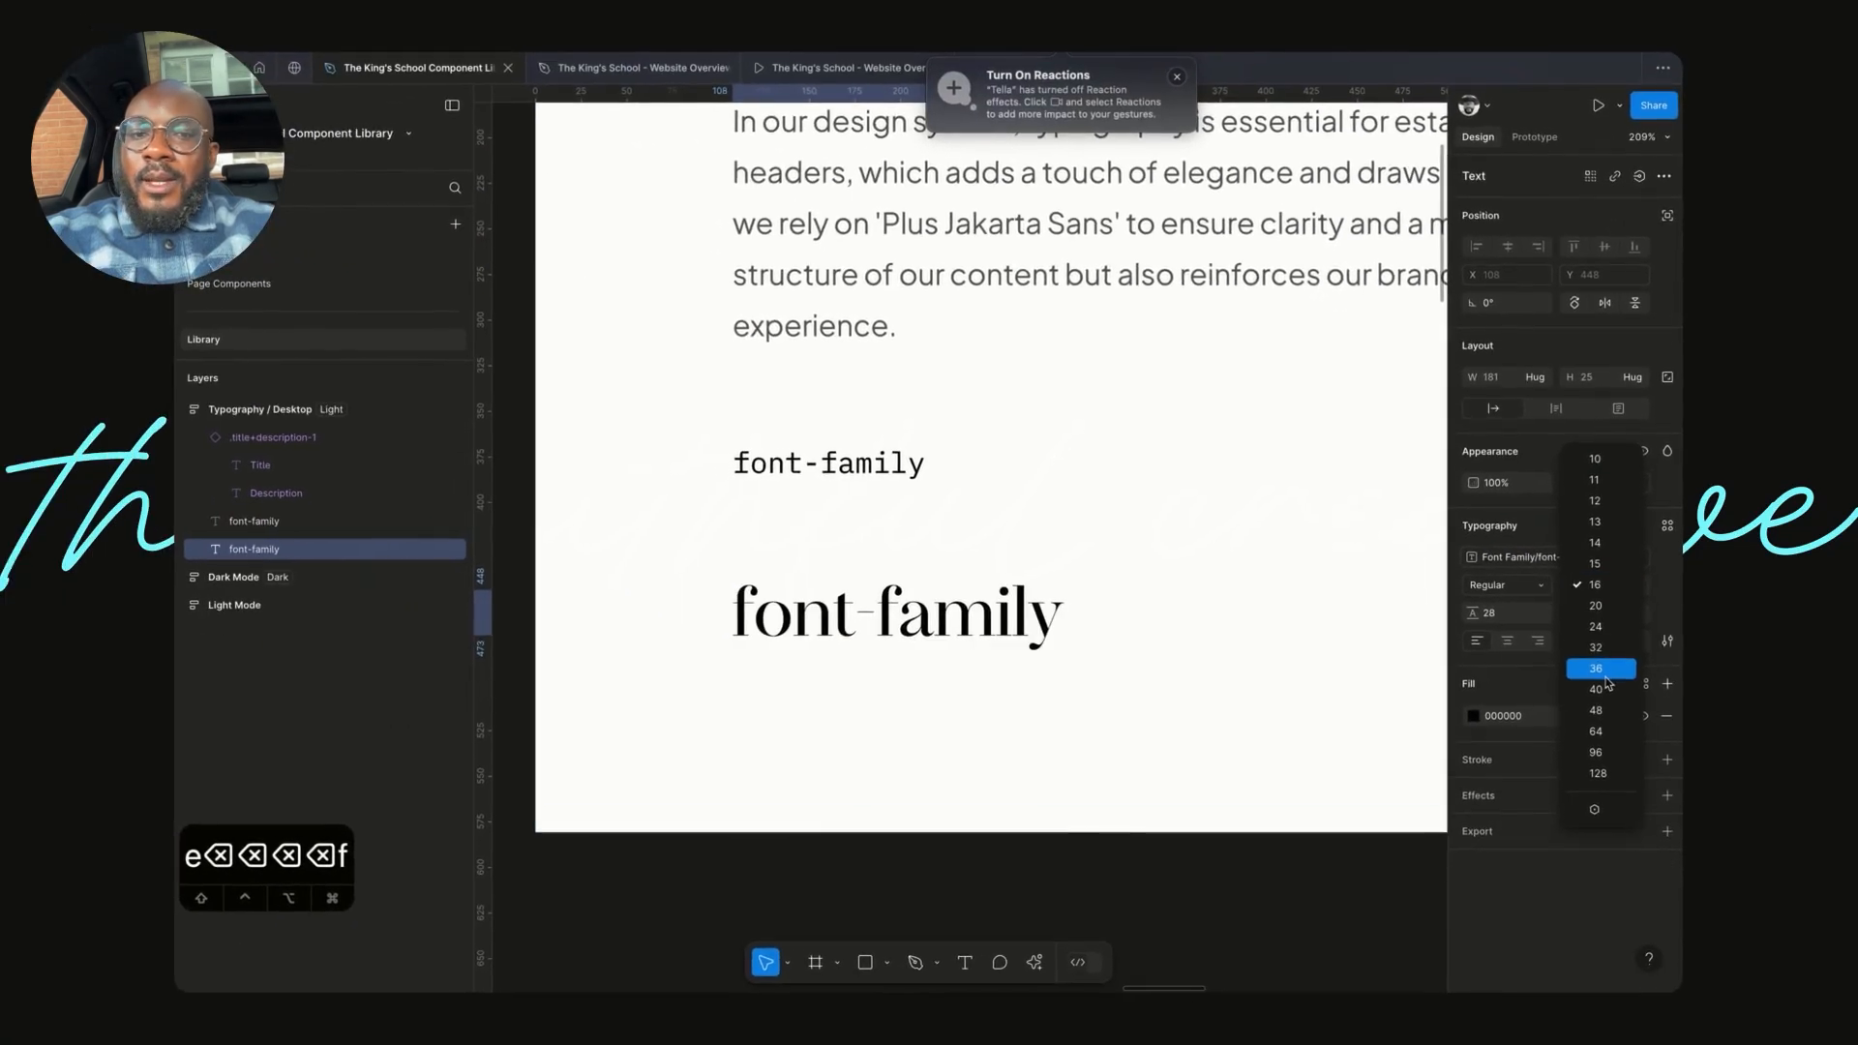
click(1602, 669)
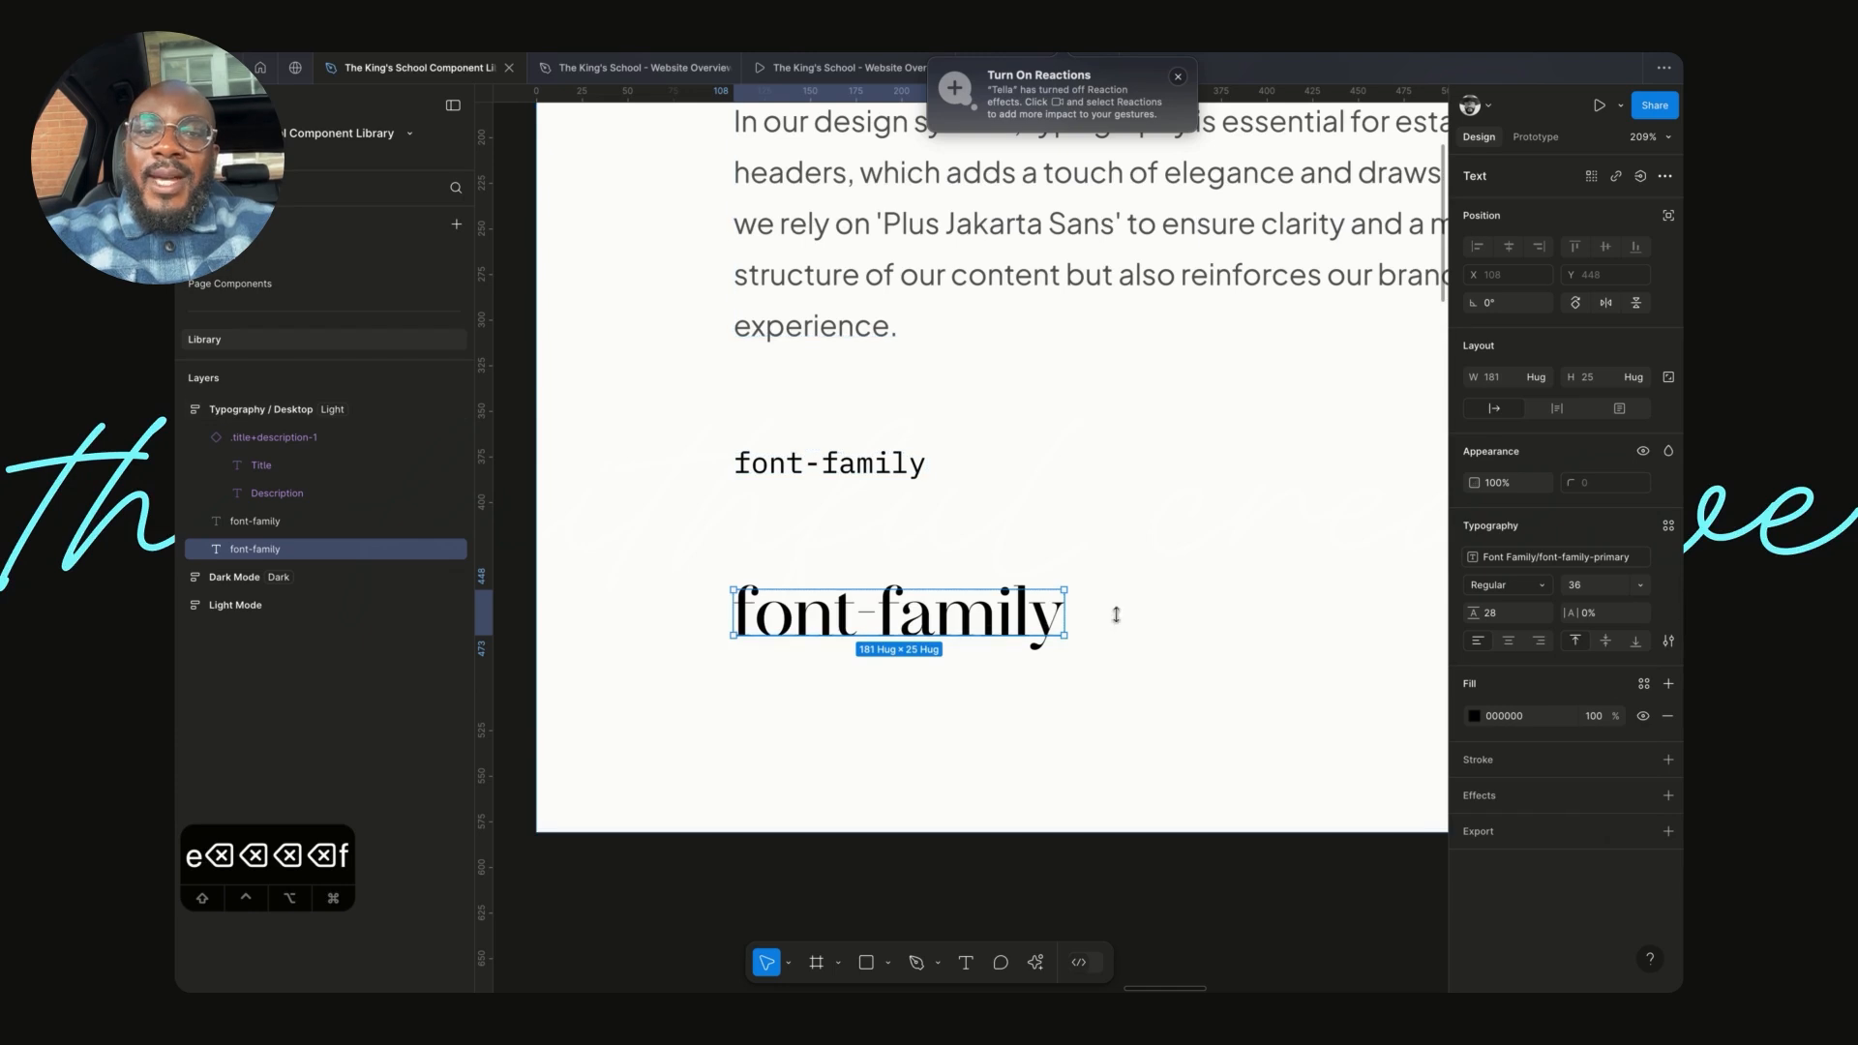
click(1222, 859)
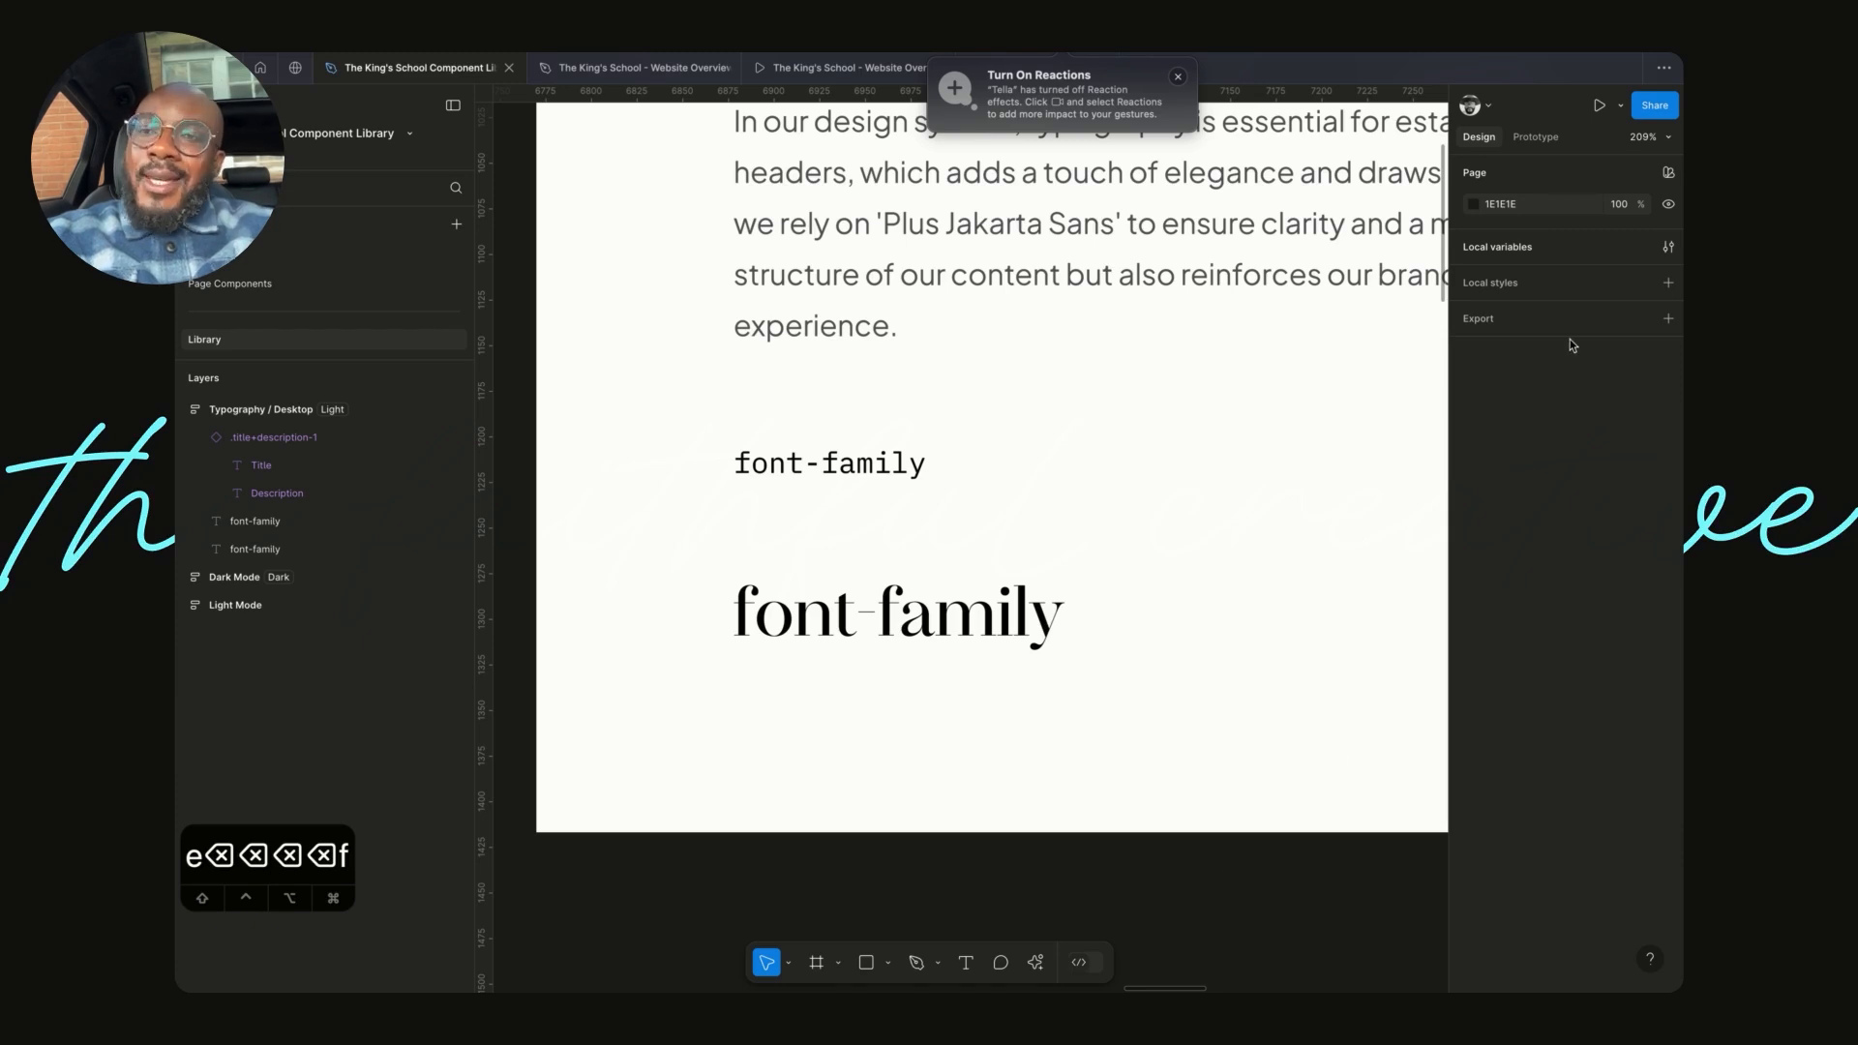
- Open the local variables and try setting the font-family-primary variable's value to Arial
click(1668, 247)
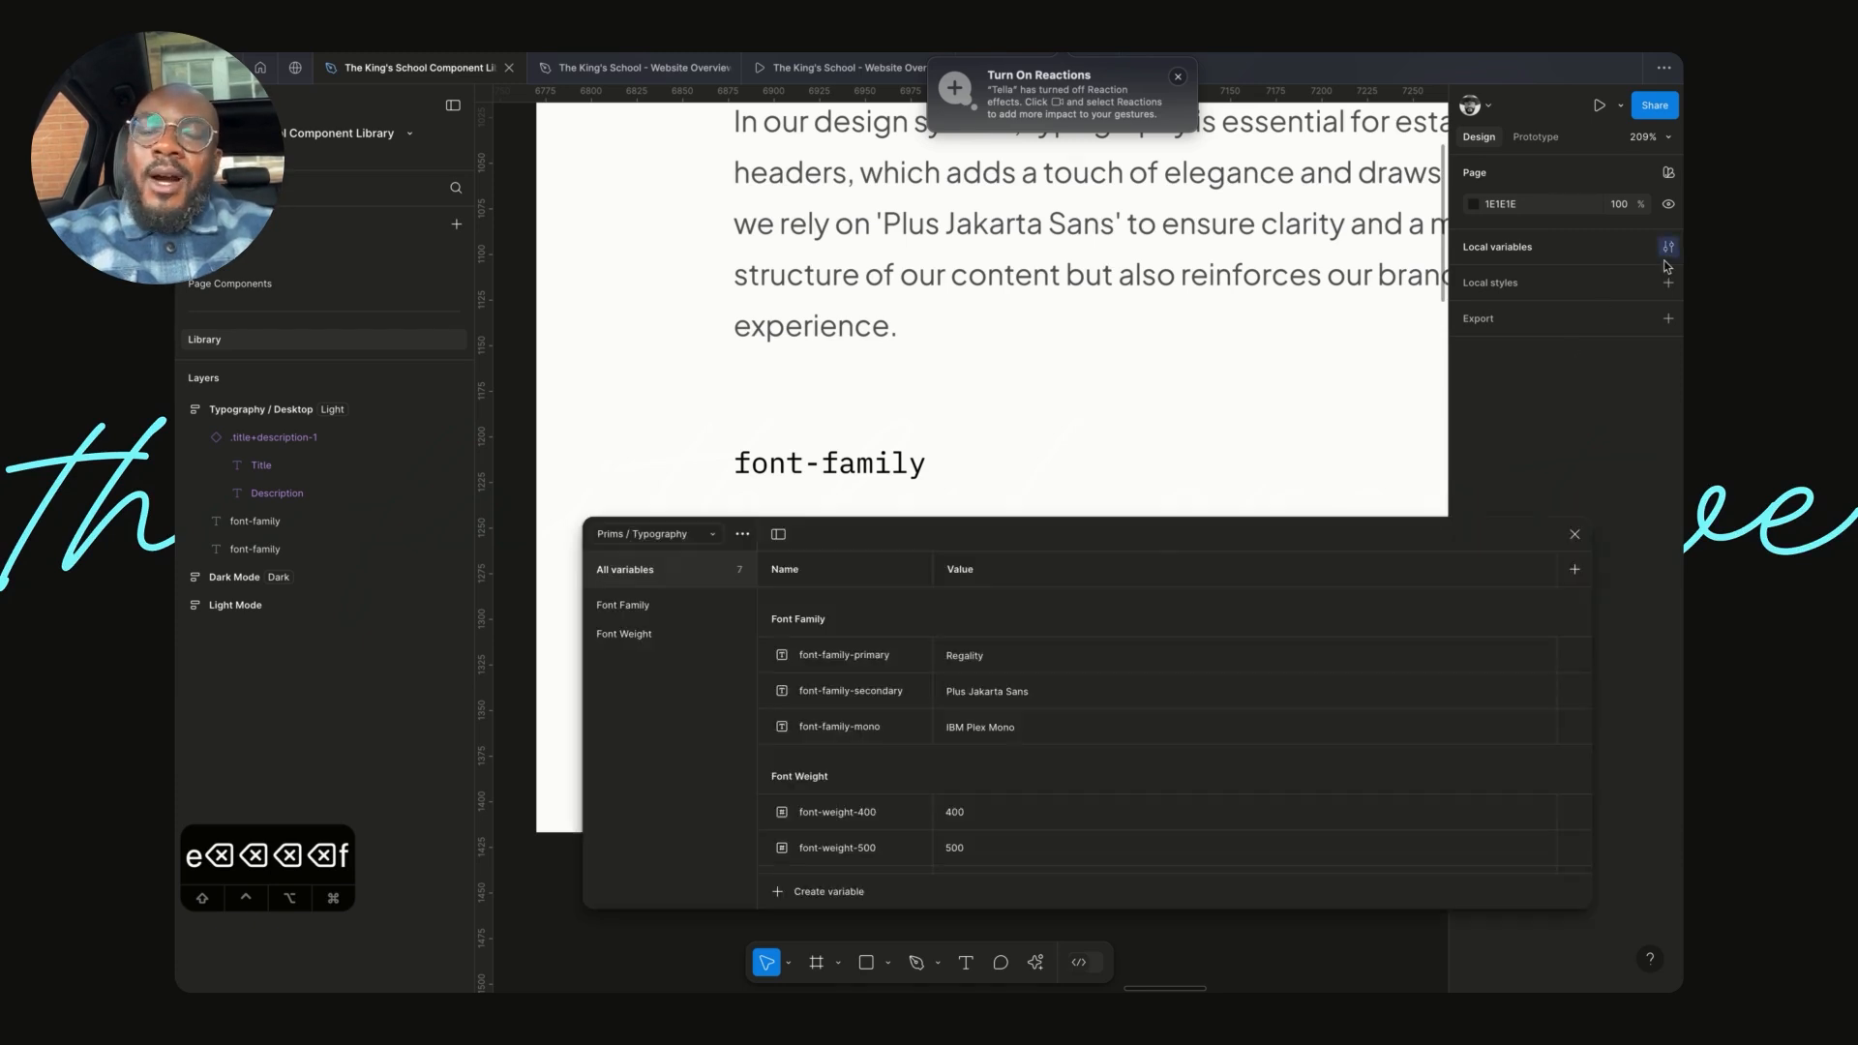
scroll(1254, 486, down, 5)
scroll(1248, 484, right, 2)
scroll(1246, 482, down, 2)
scroll(1246, 482, left, 1)
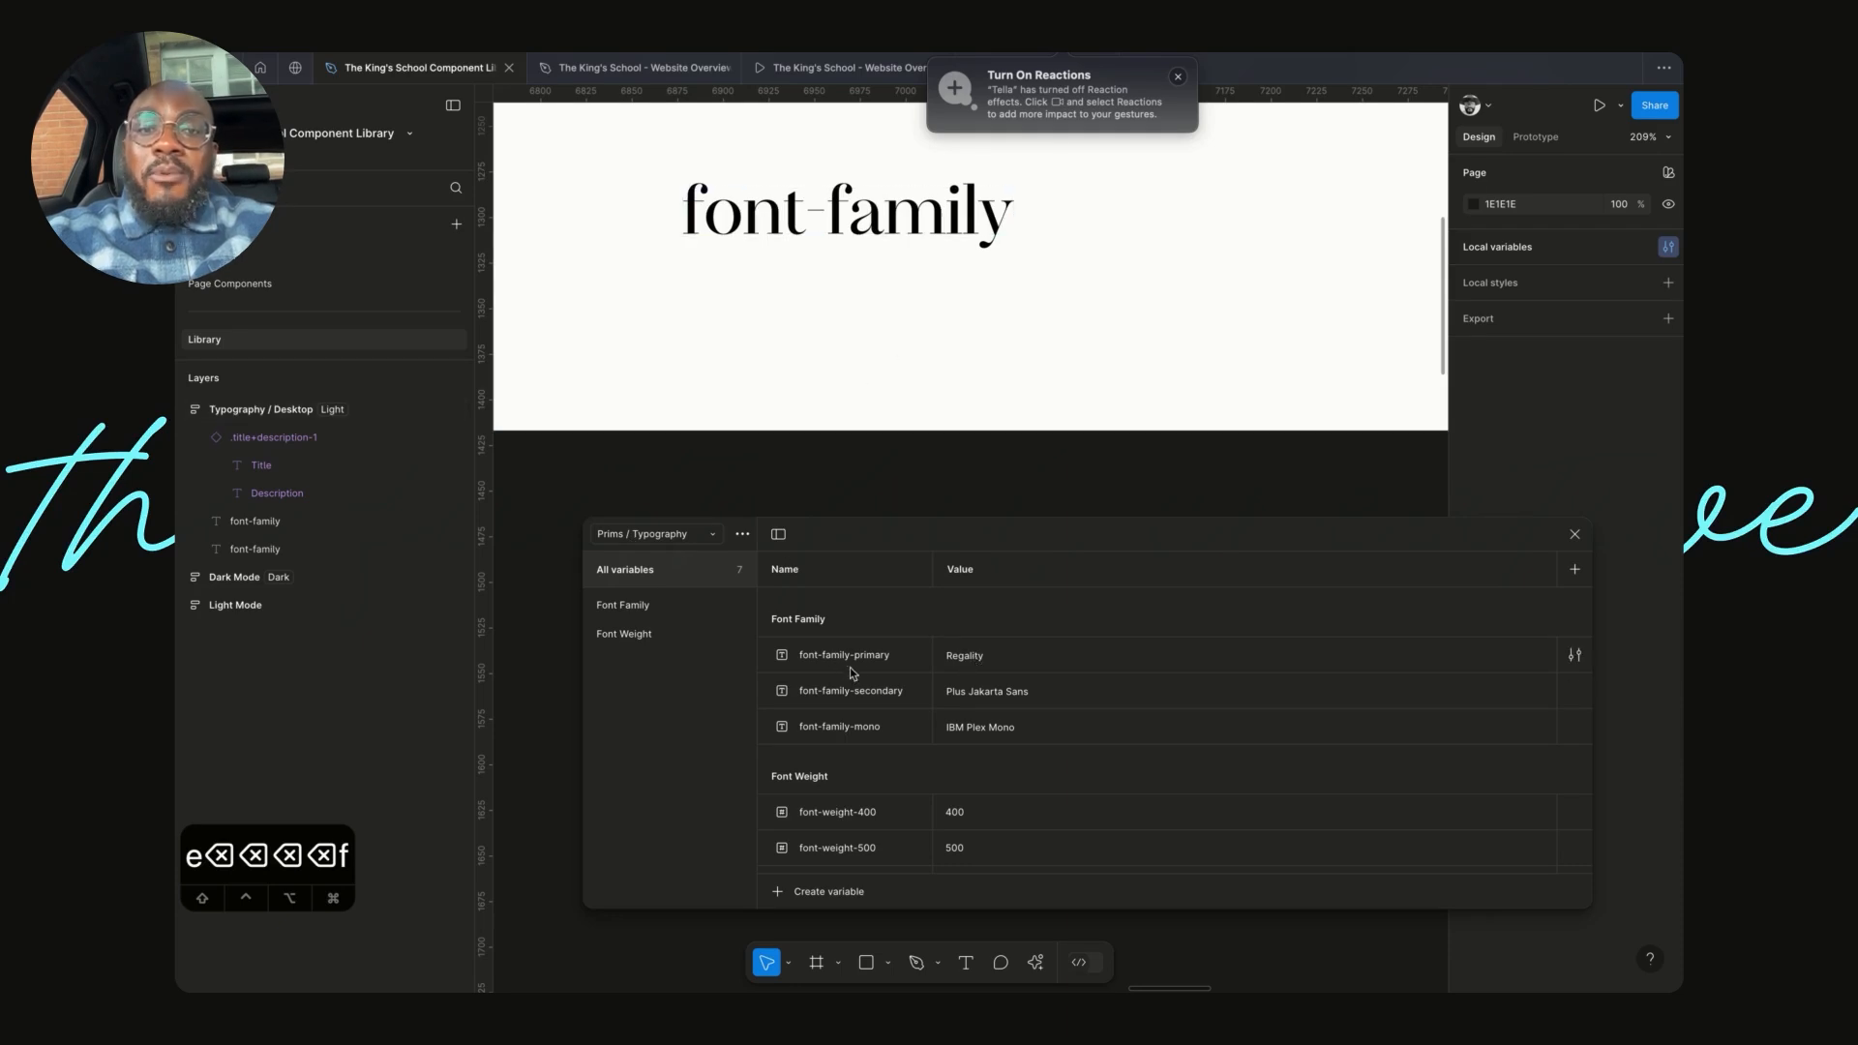
double_click(976, 658)
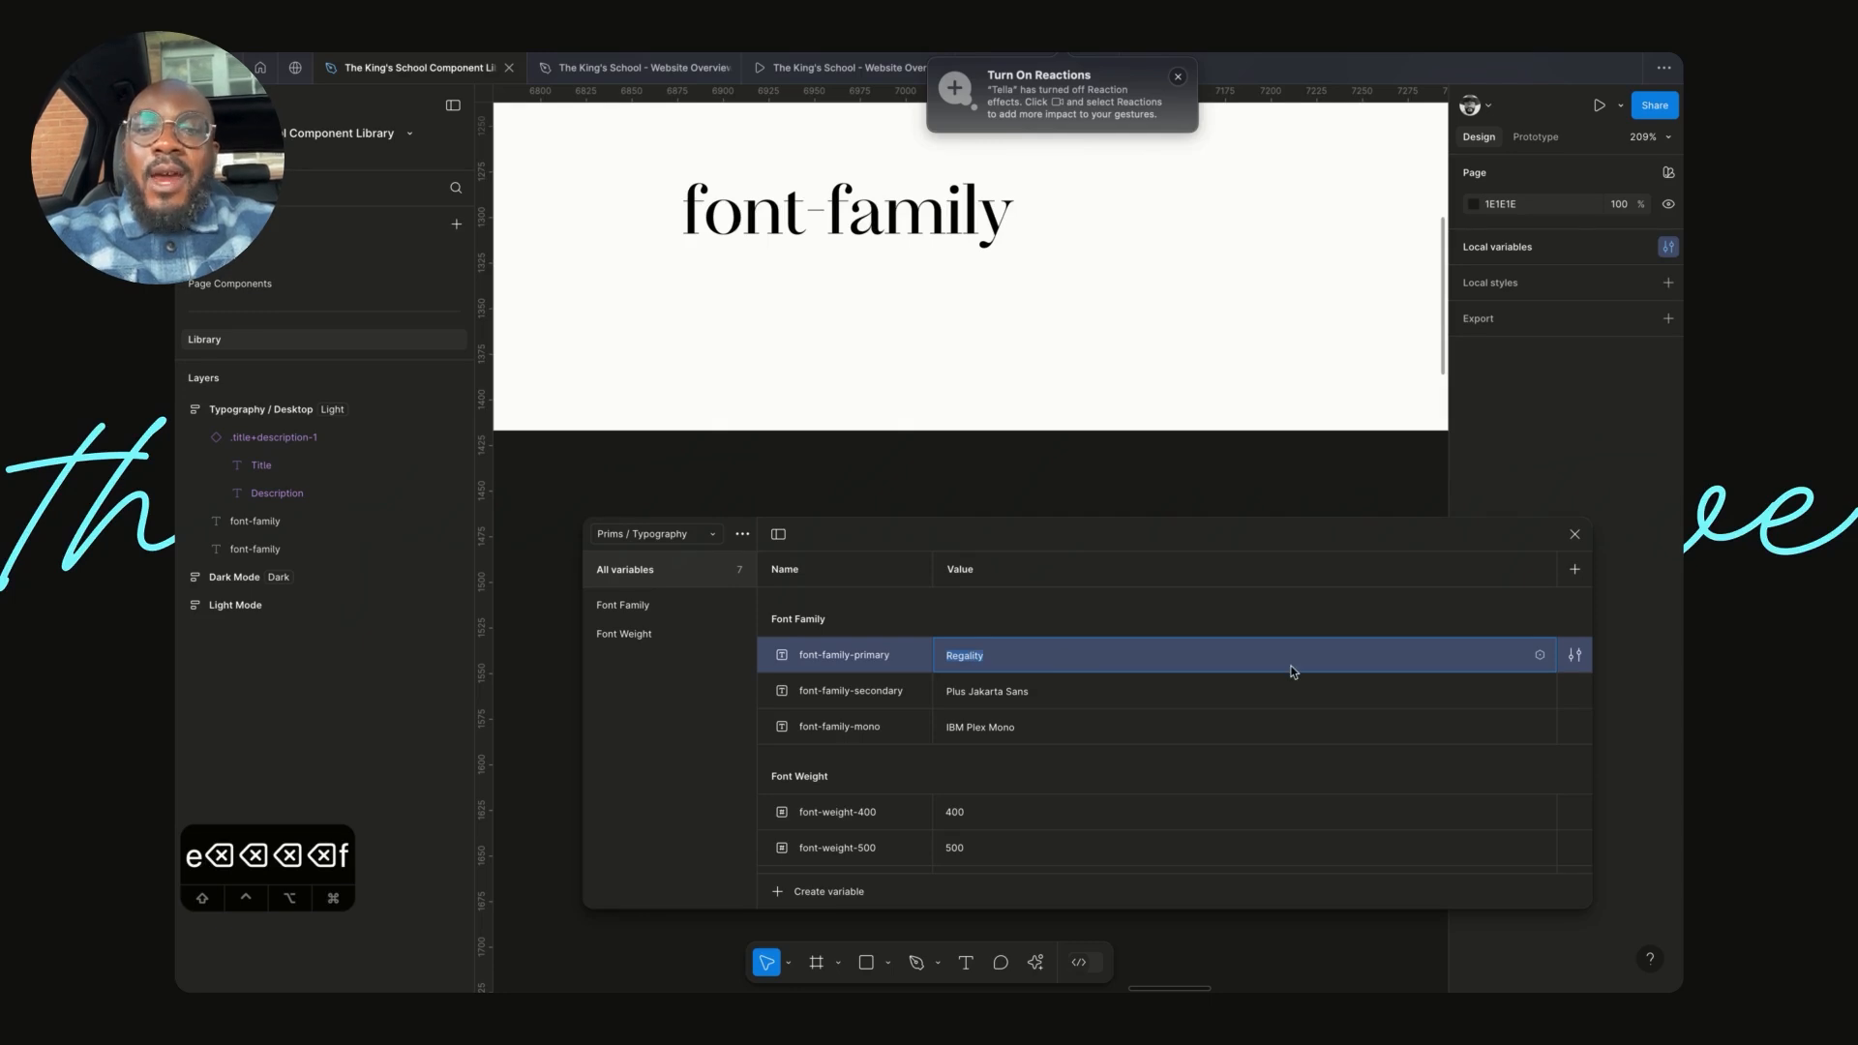
text(Arial)
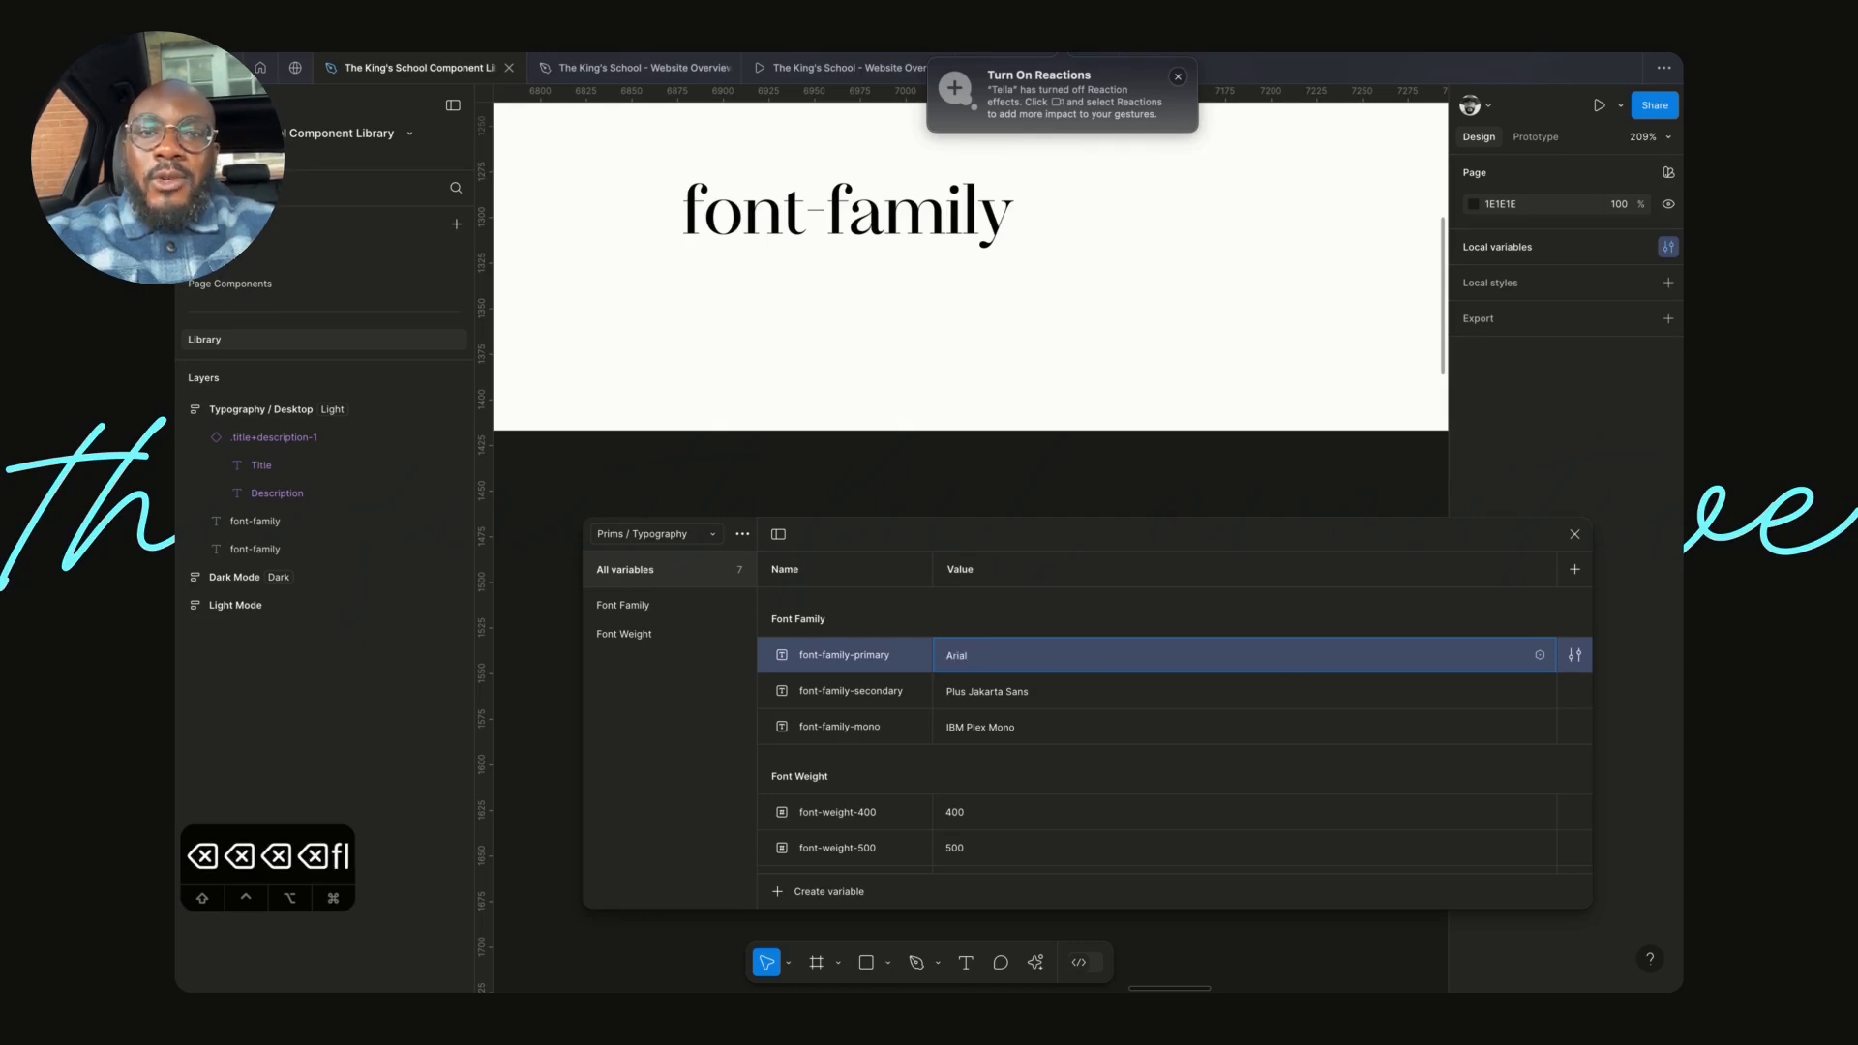
key(Return)
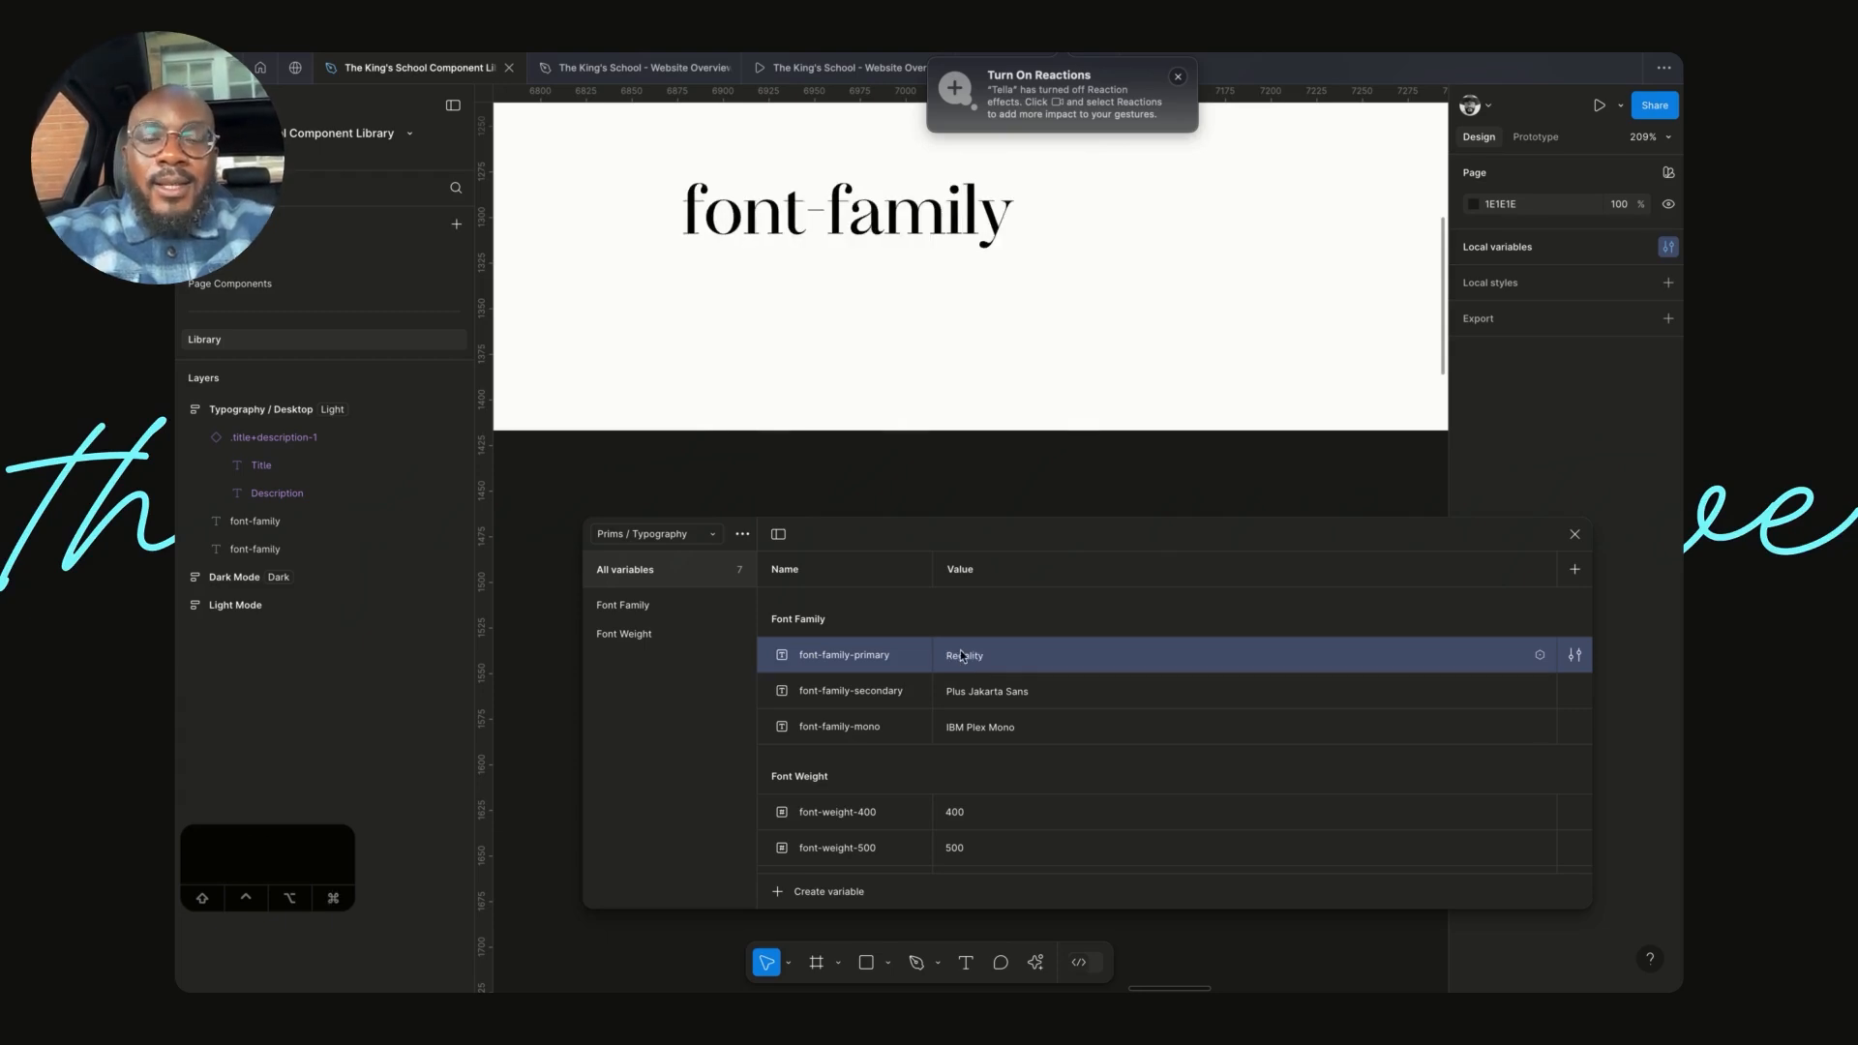
- Review the Font Weight variables in the Prims / Typography collection and close the variables window
scroll(964, 718, down, 2)
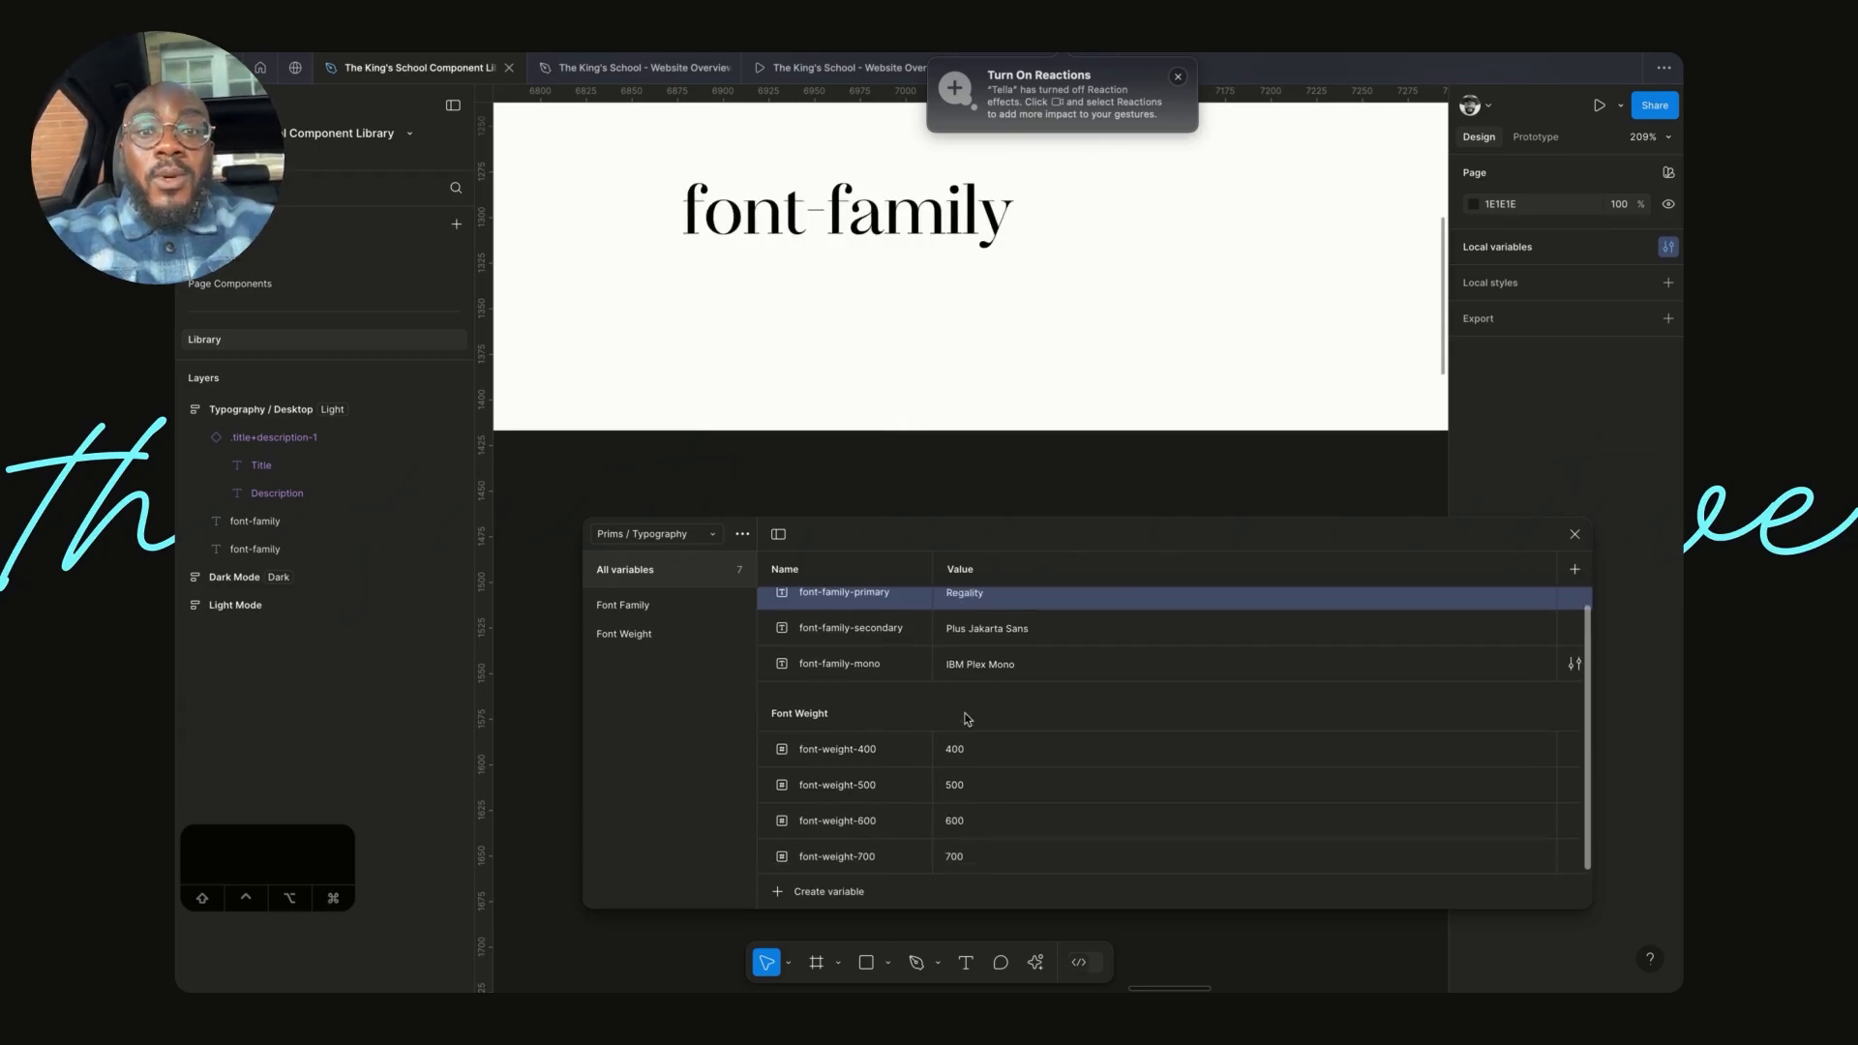
scroll(965, 718, up, 2)
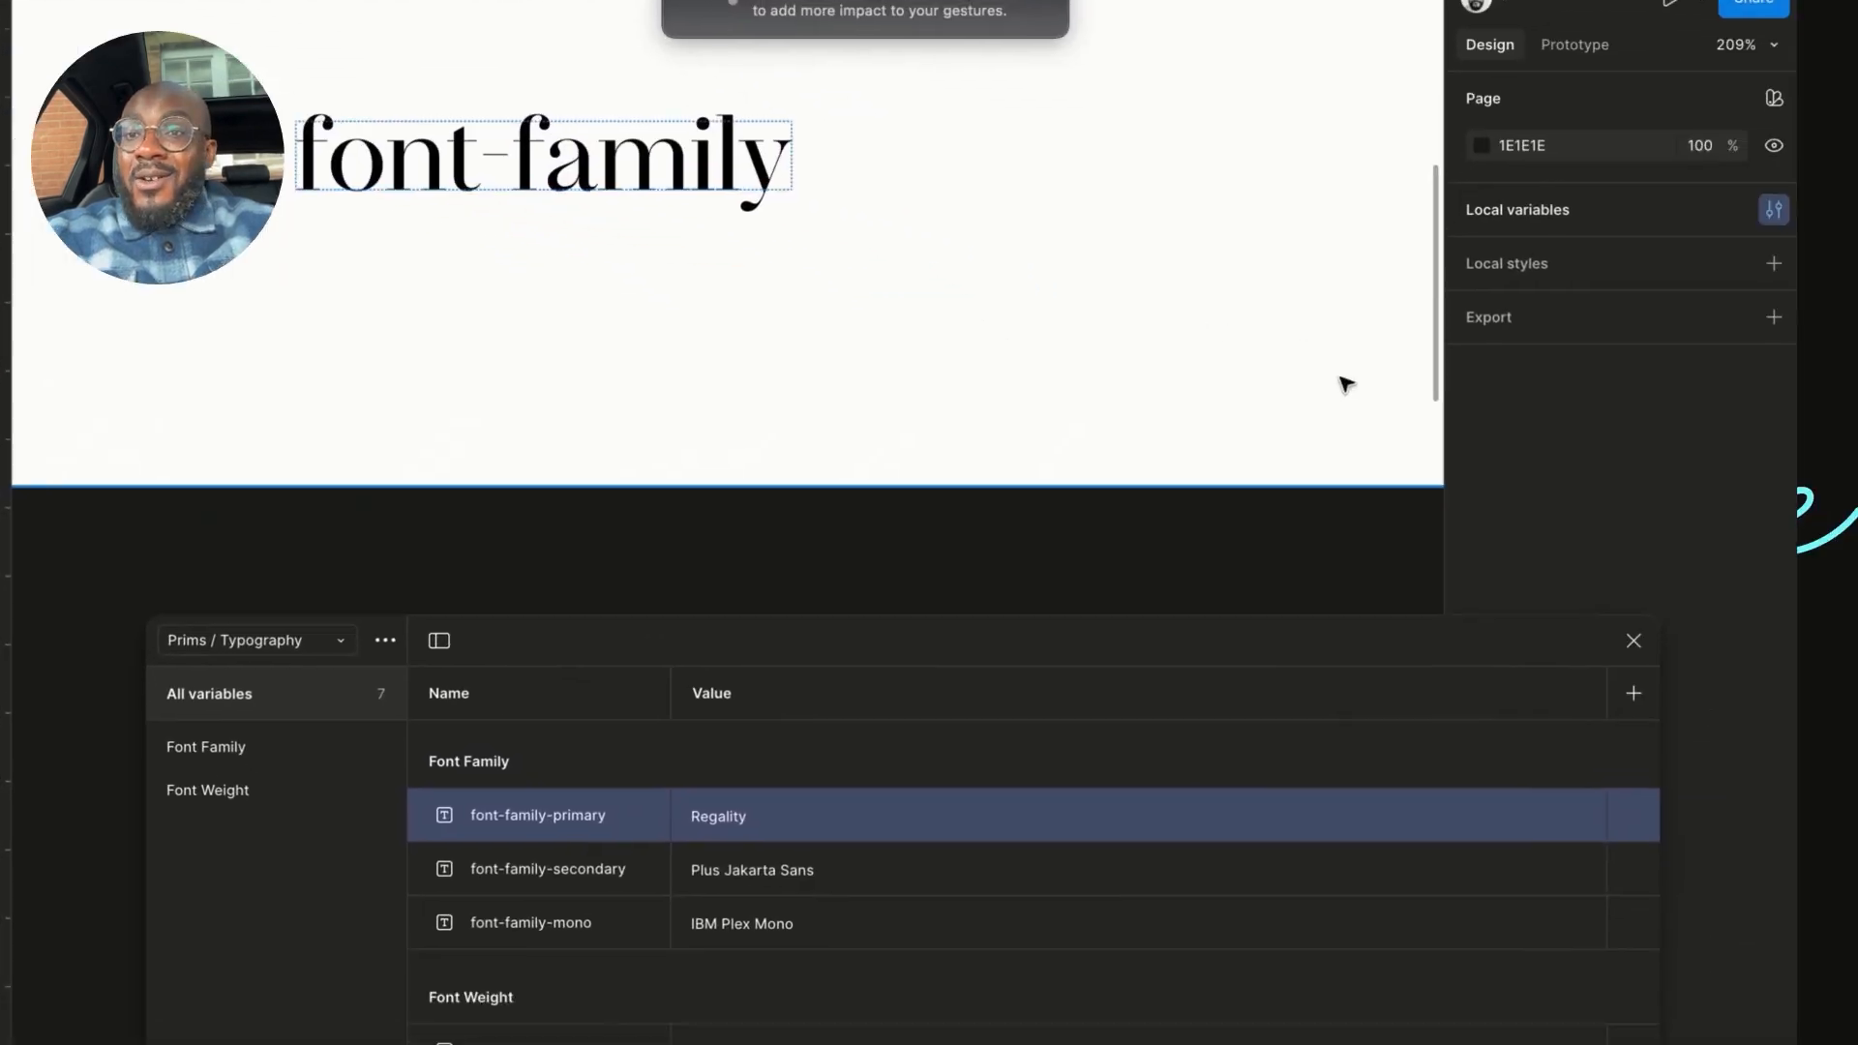
click(1634, 641)
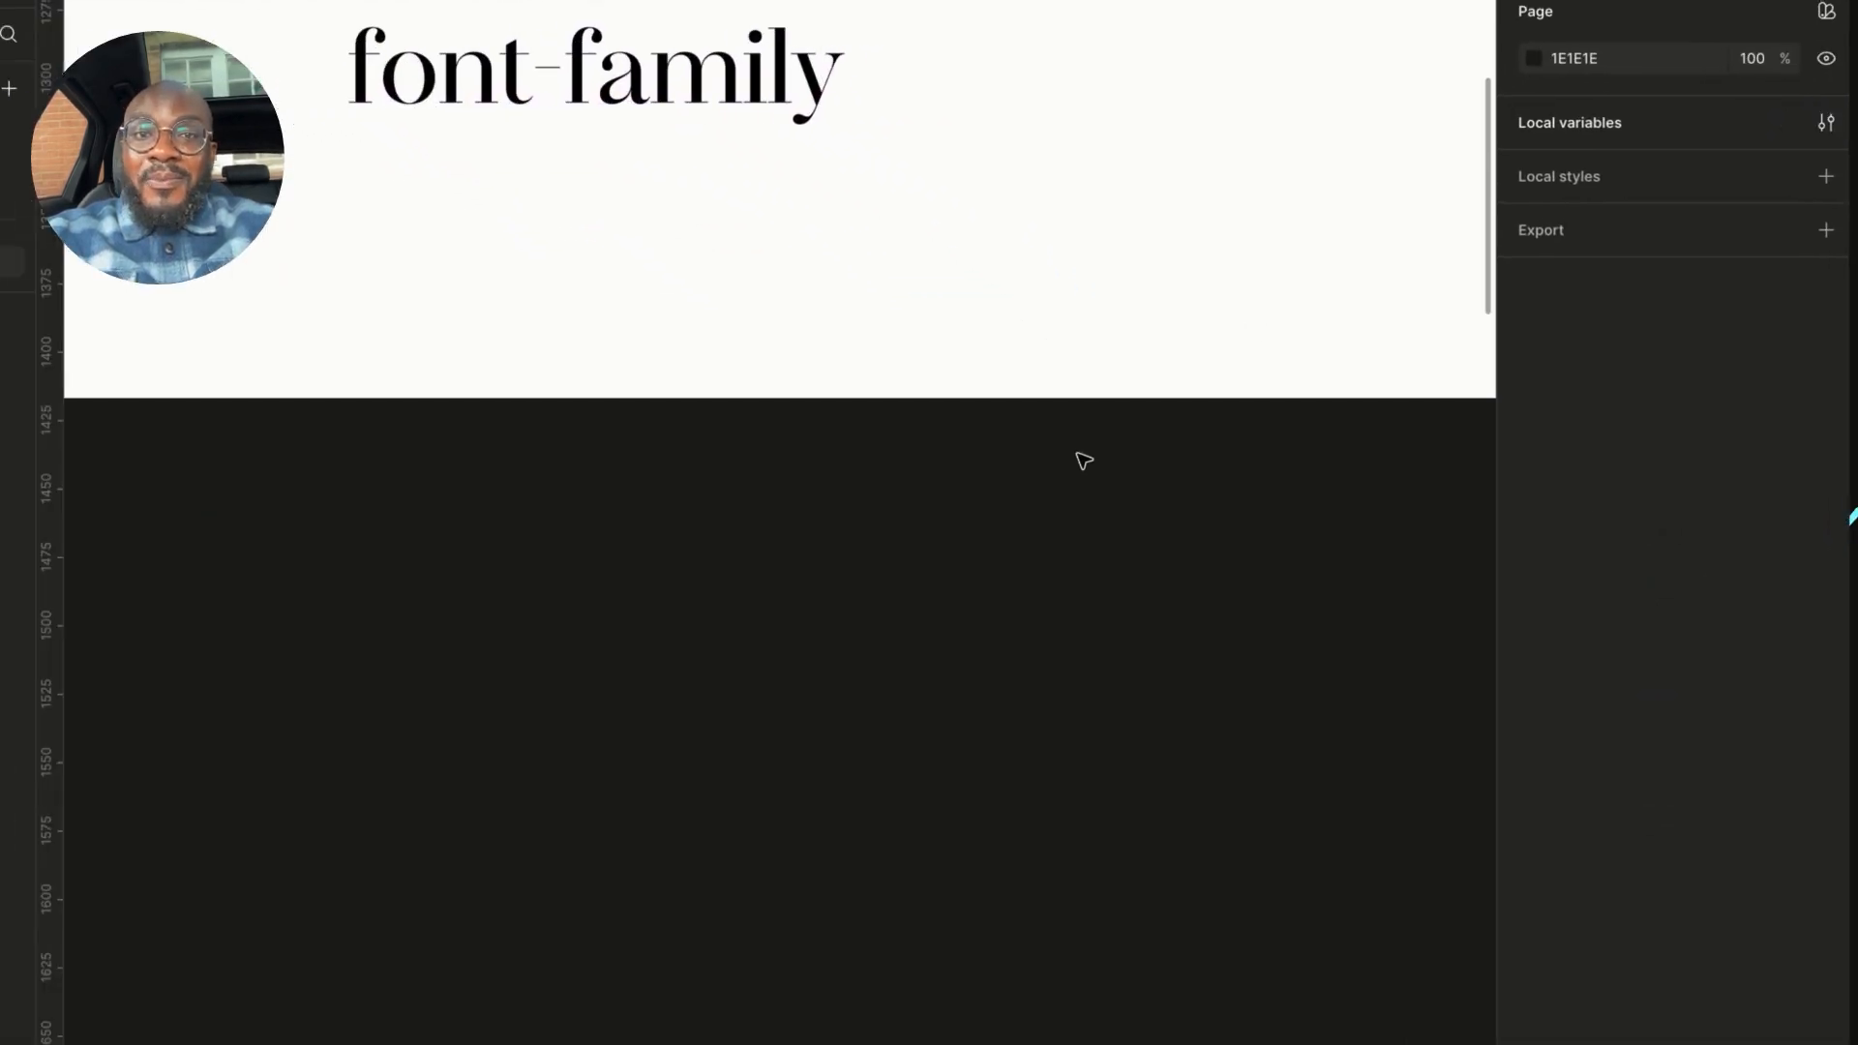
- Delete the large font-family text that uses the primary font
scroll(1077, 454, up, 5)
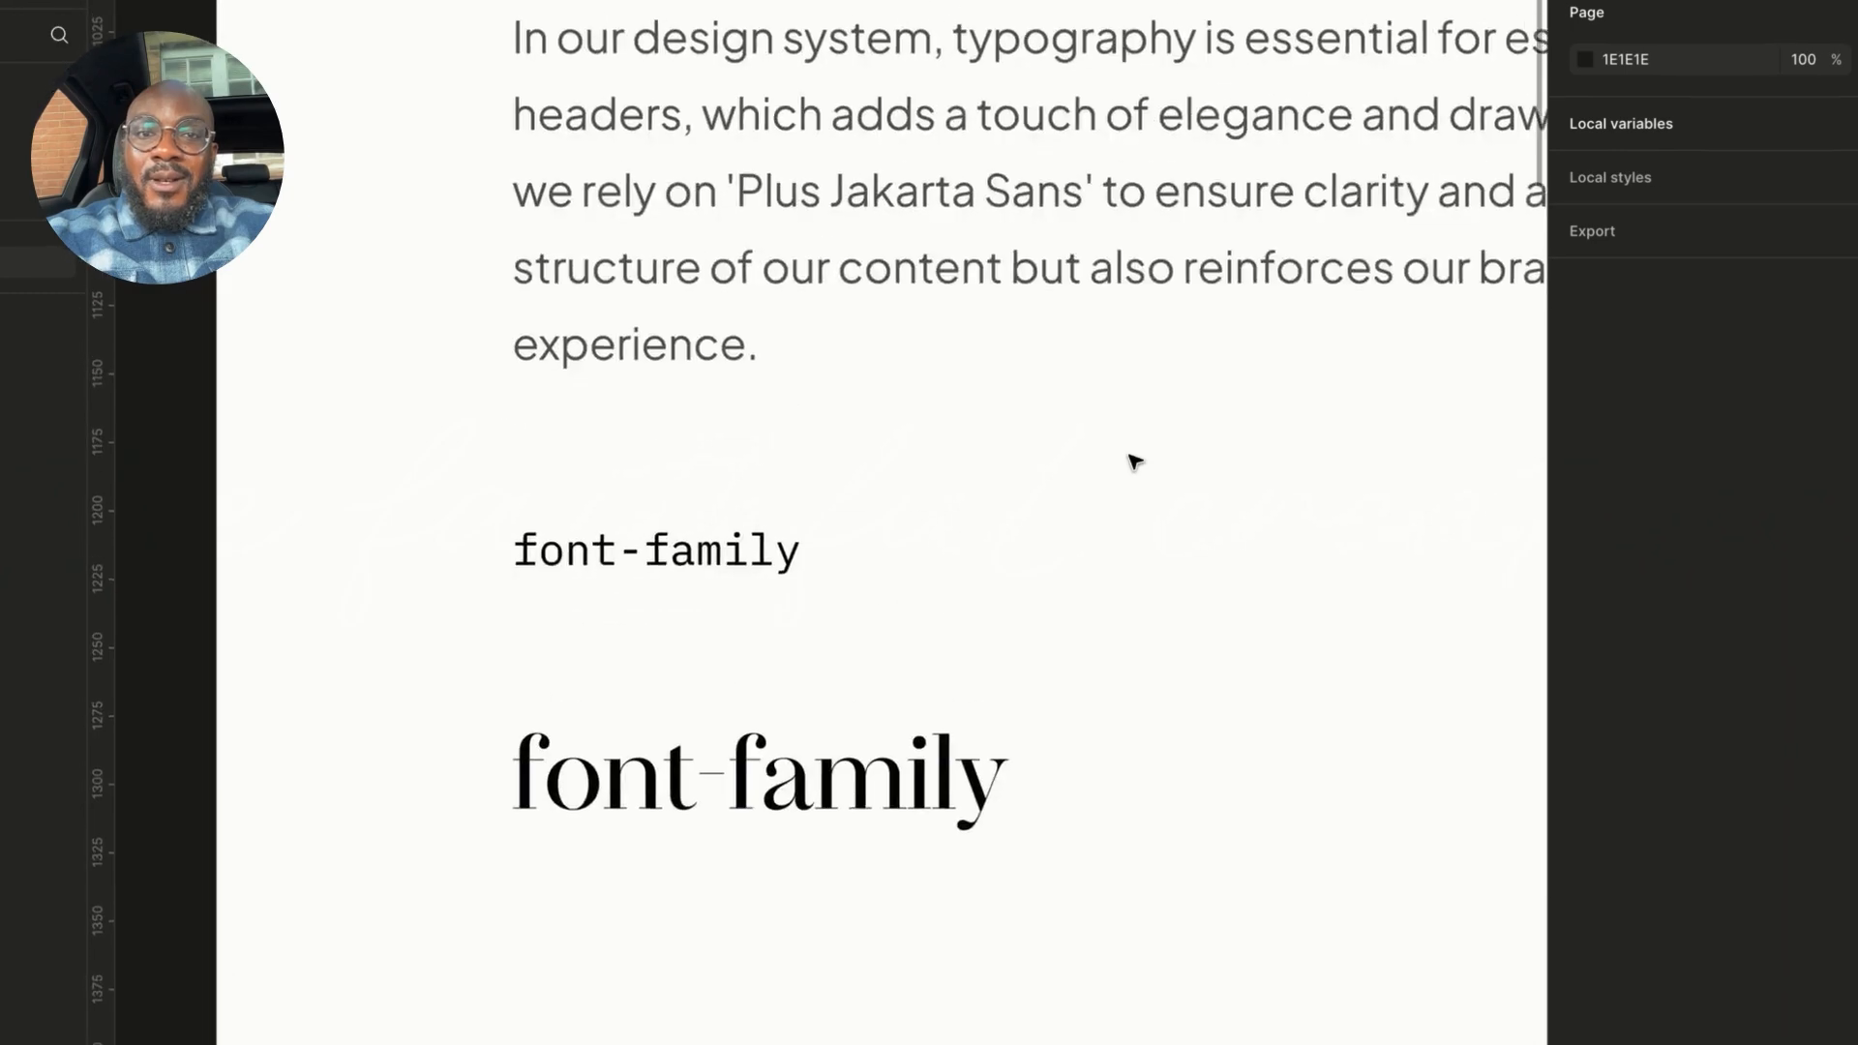
scroll(1077, 454, up, 3)
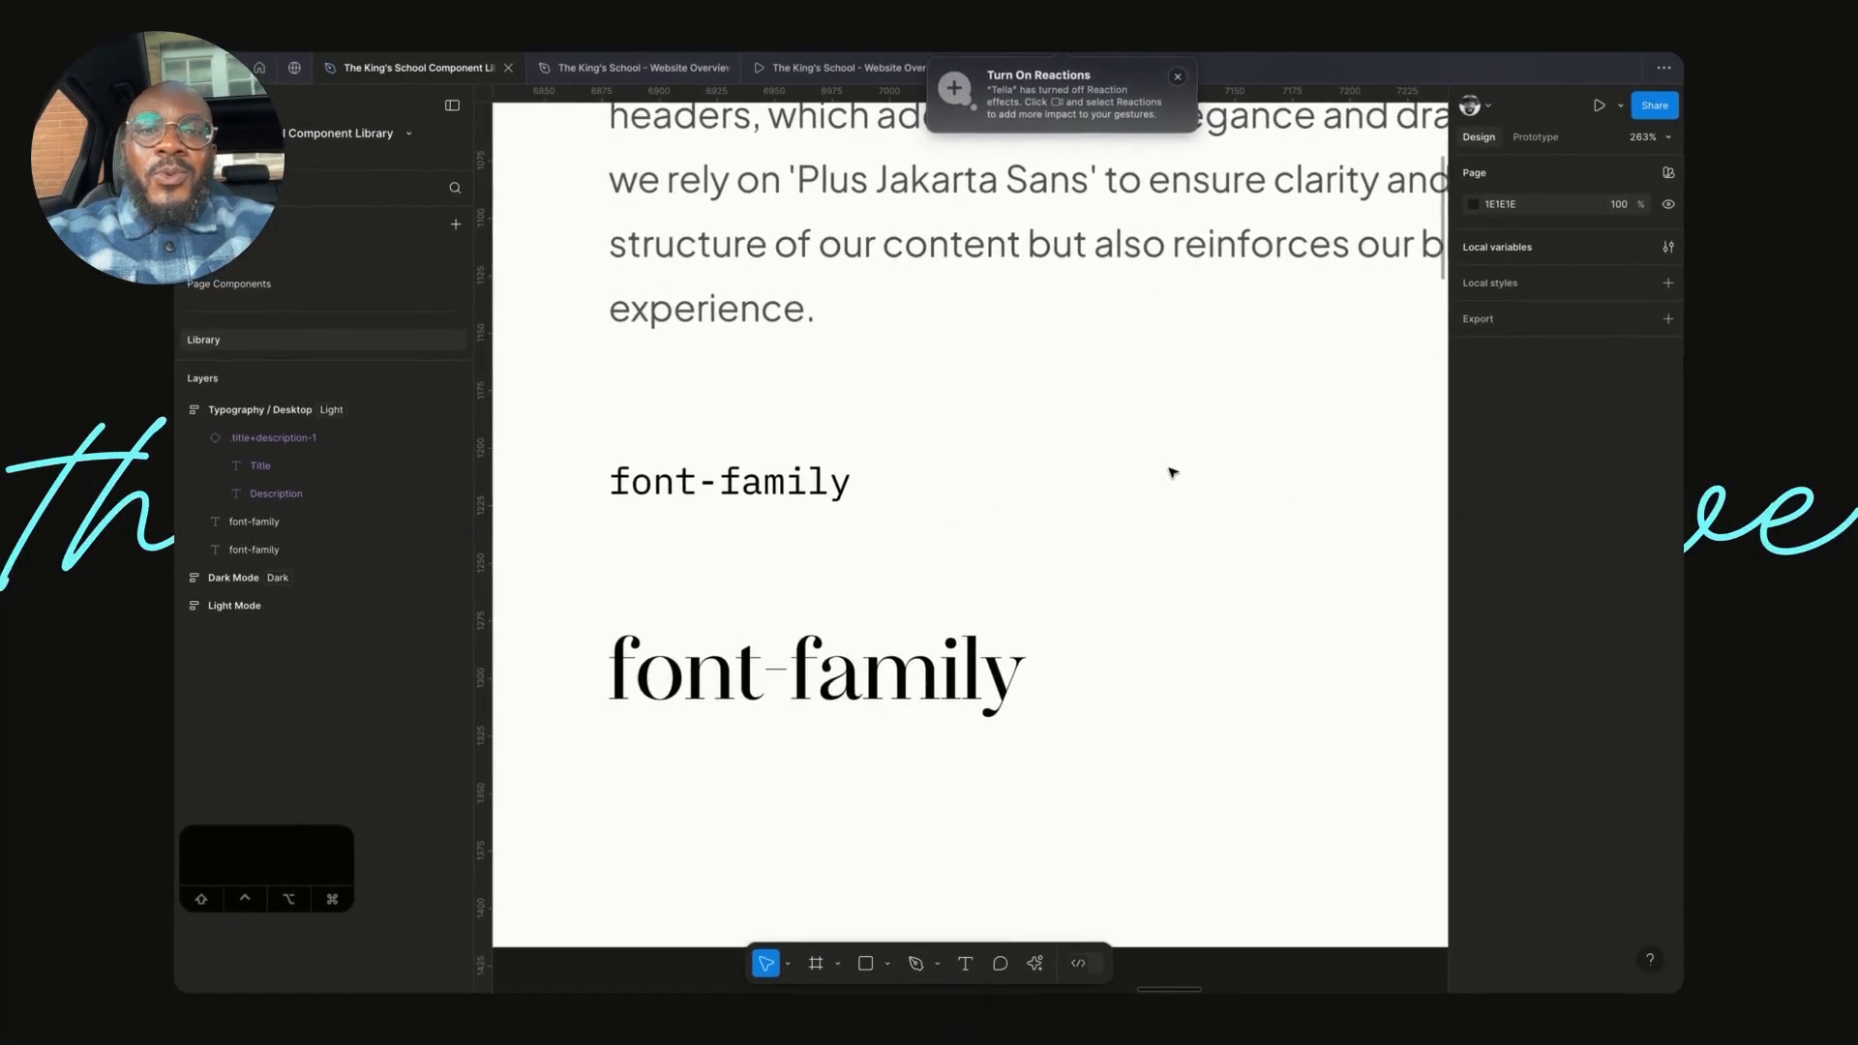
scroll(1172, 472, left, 3)
scroll(1172, 473, down, 2)
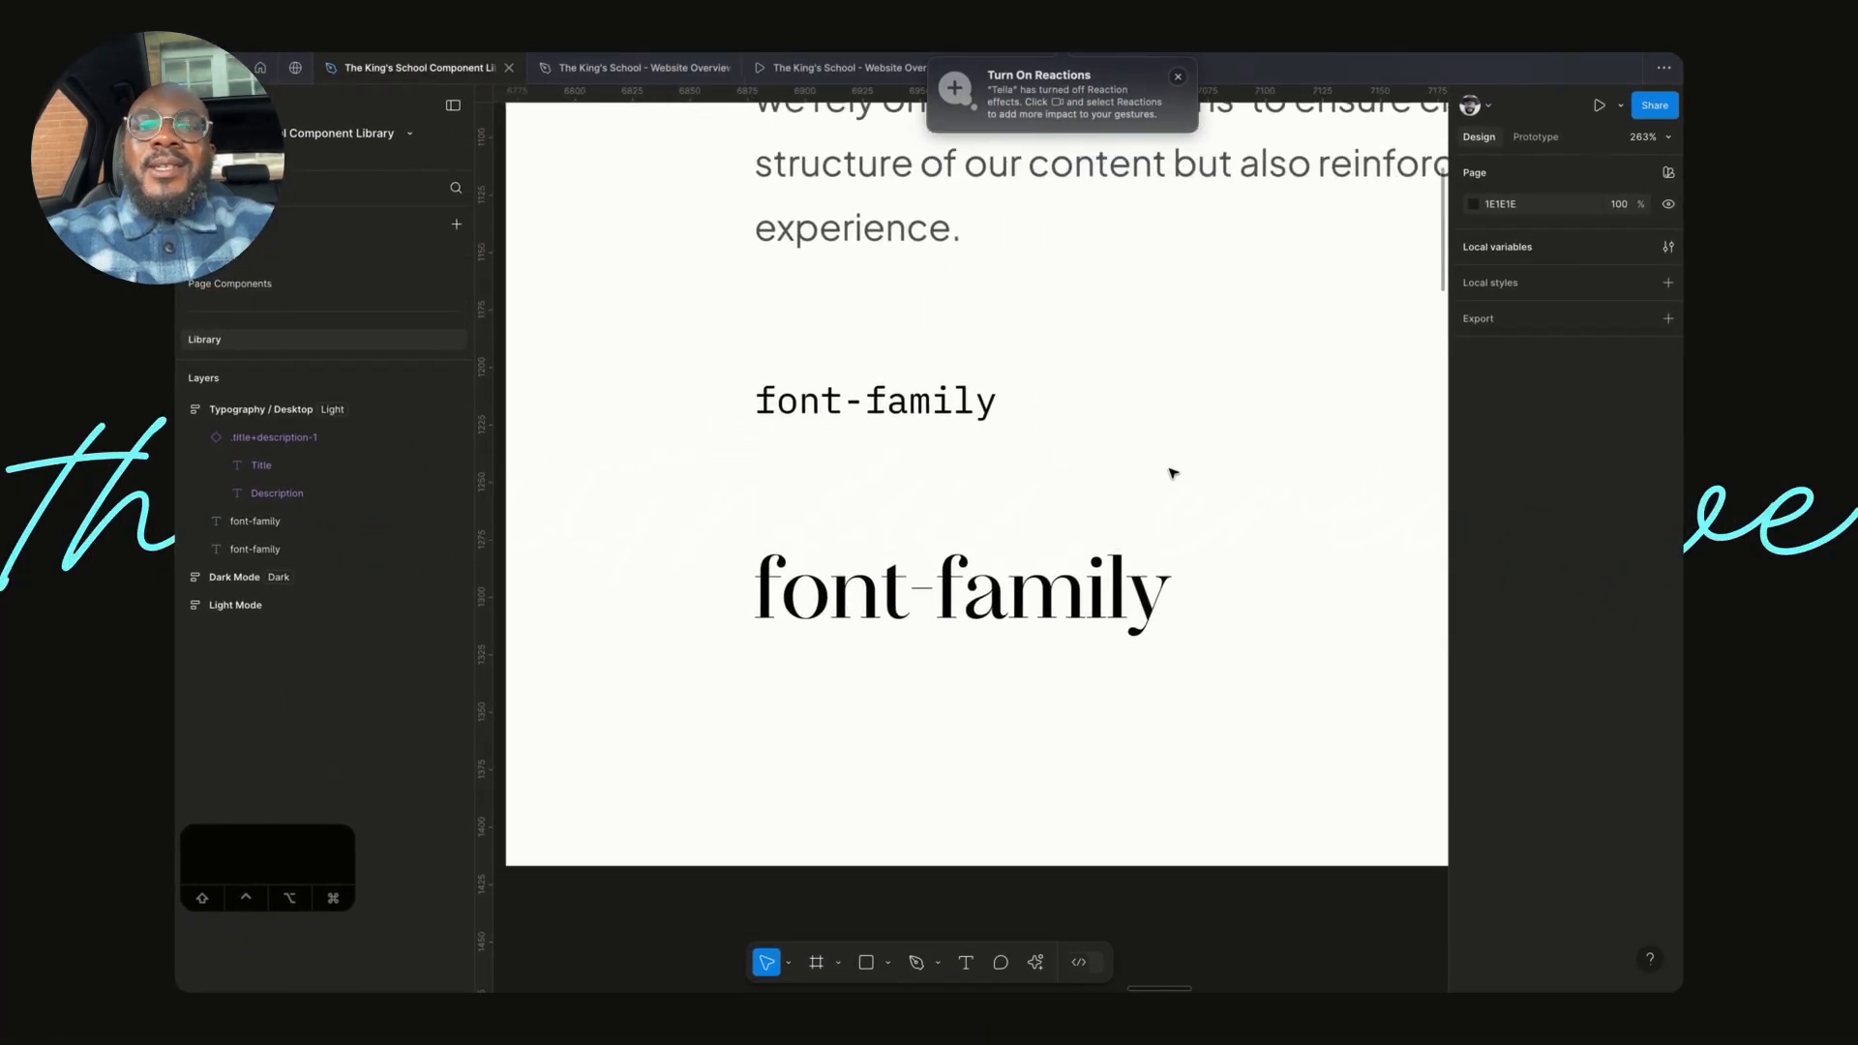
click(1073, 617)
key(BackSpace)
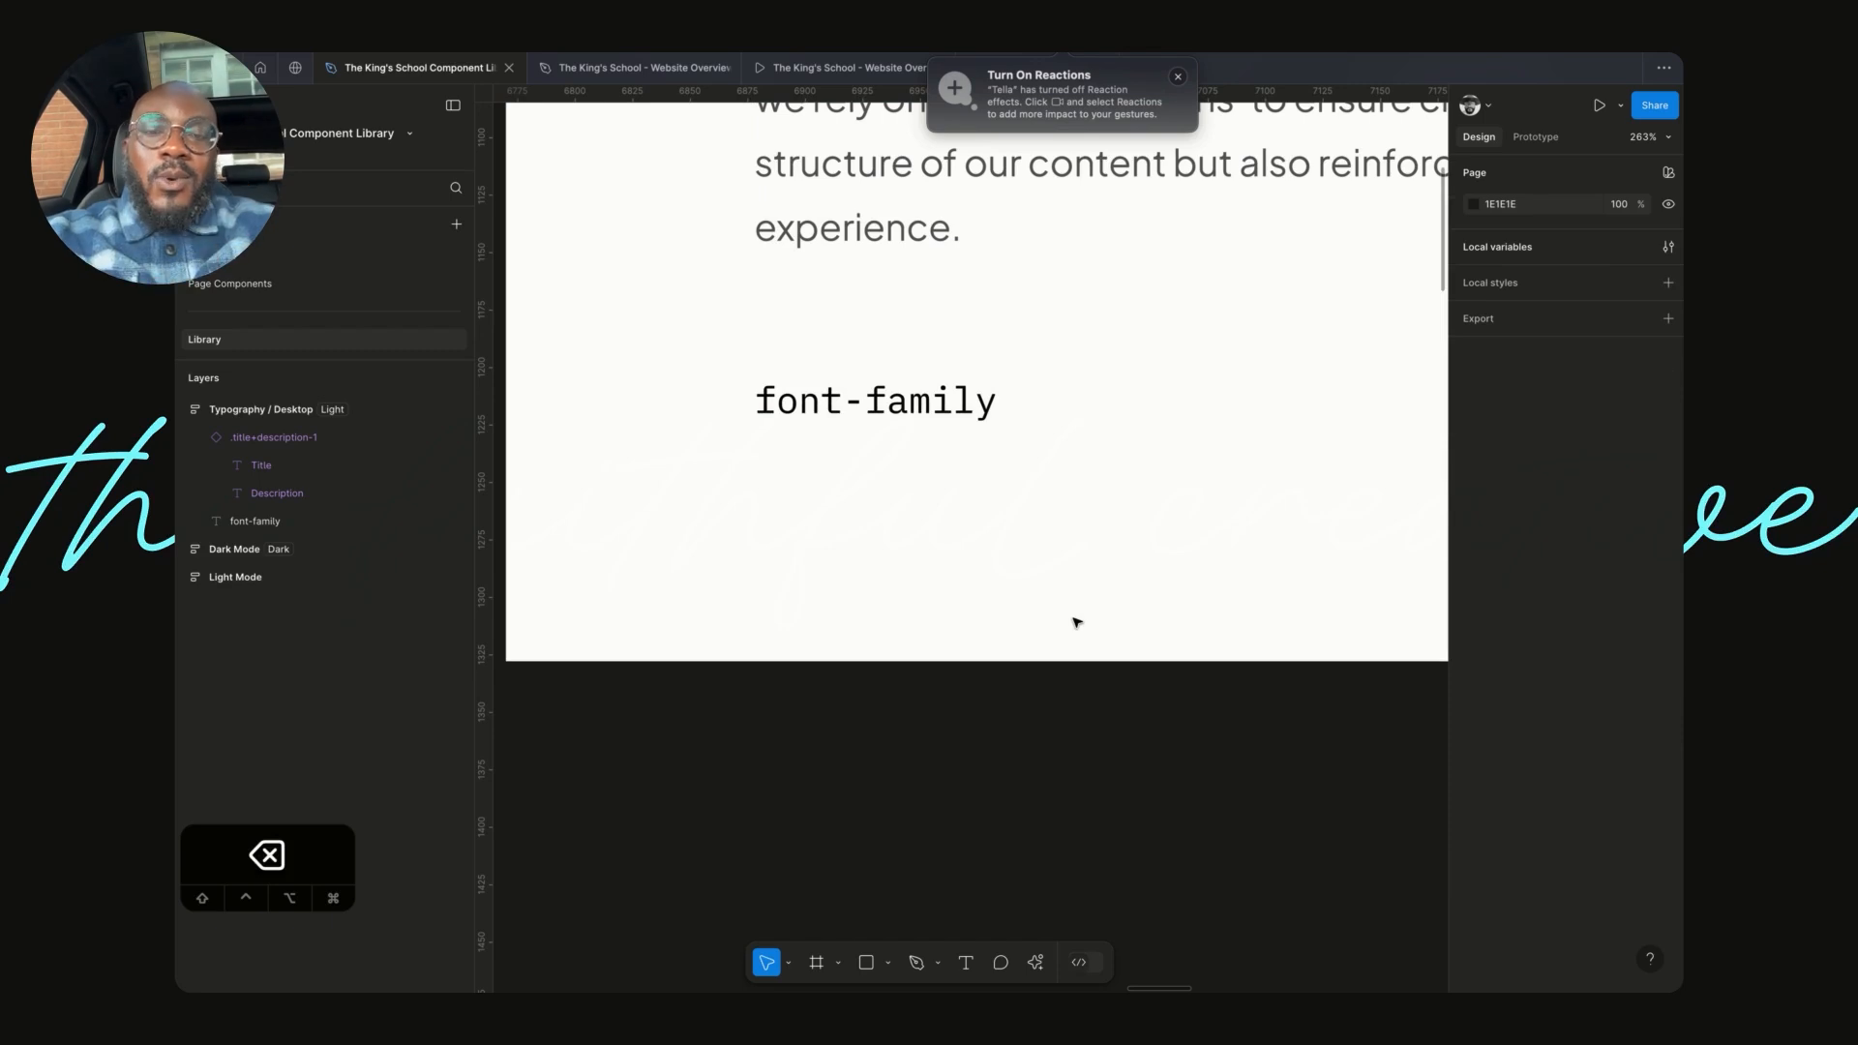
- Duplicate the remaining font-family text and turn the copy into a # placeholder with its layer named value
click(952, 410)
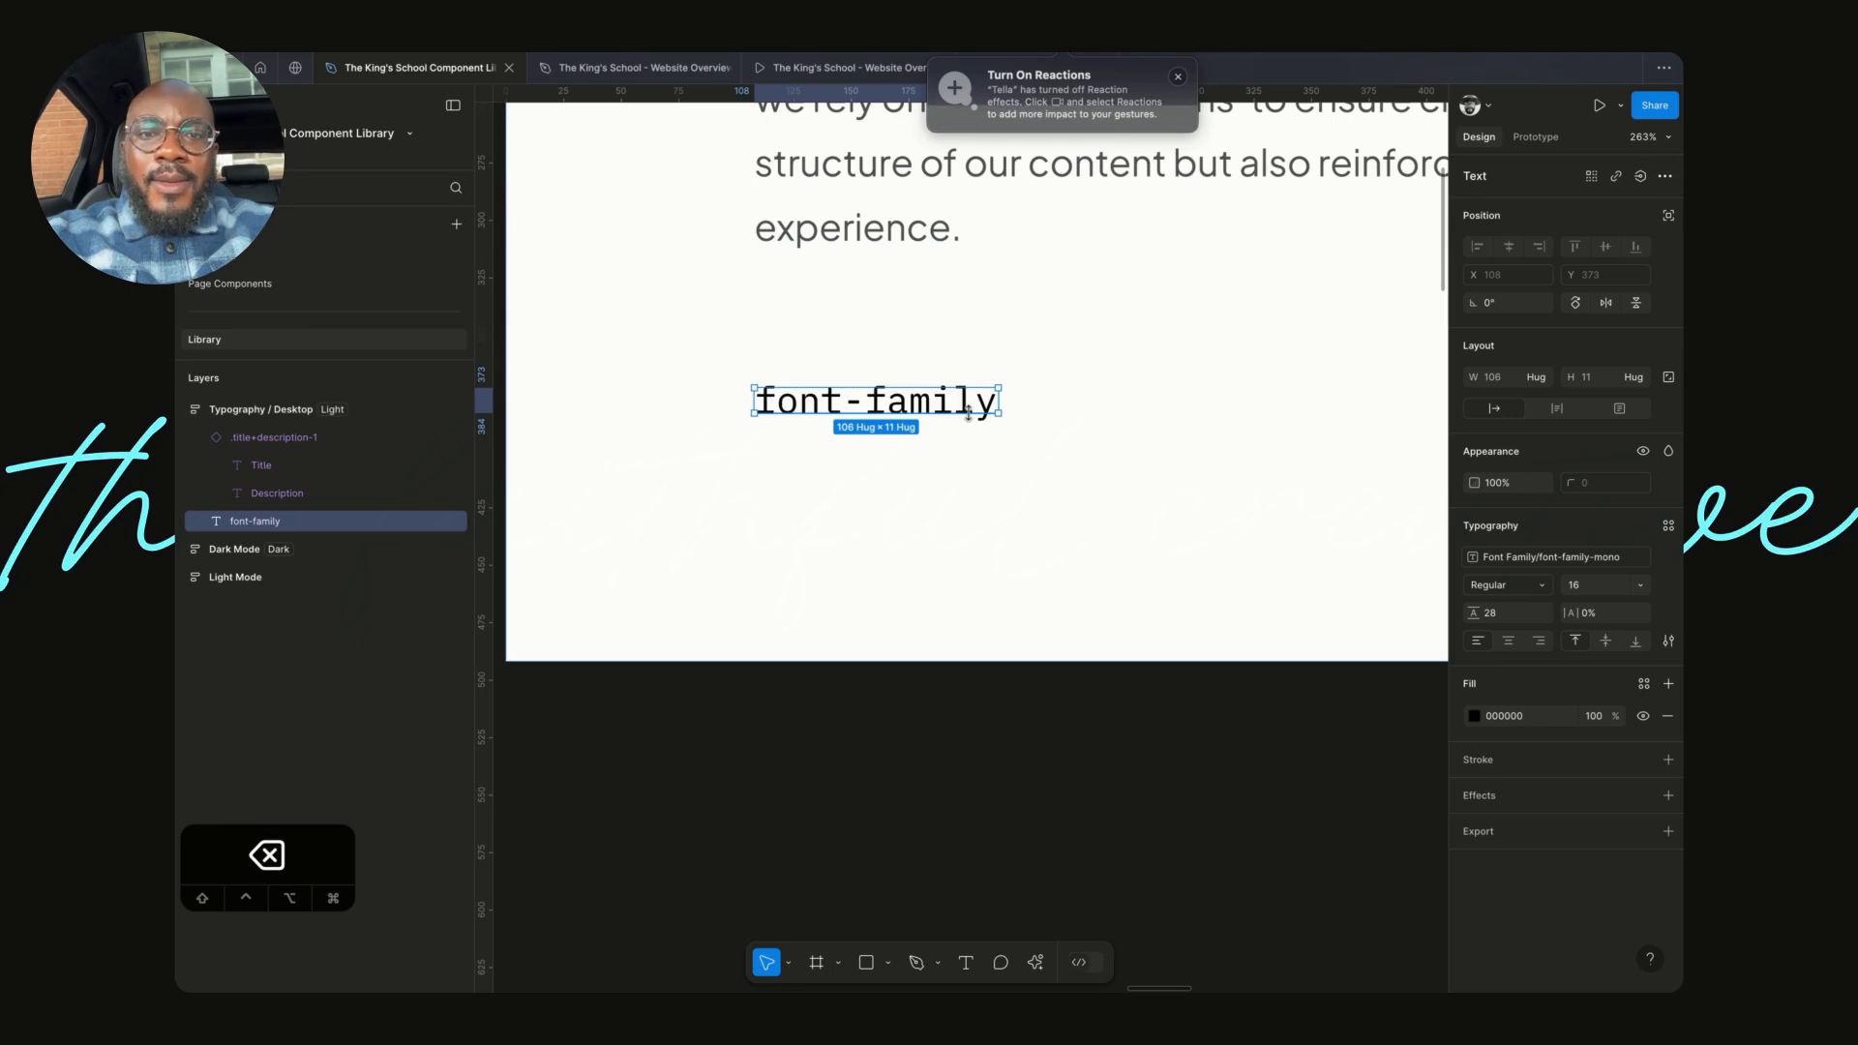
key(super+d)
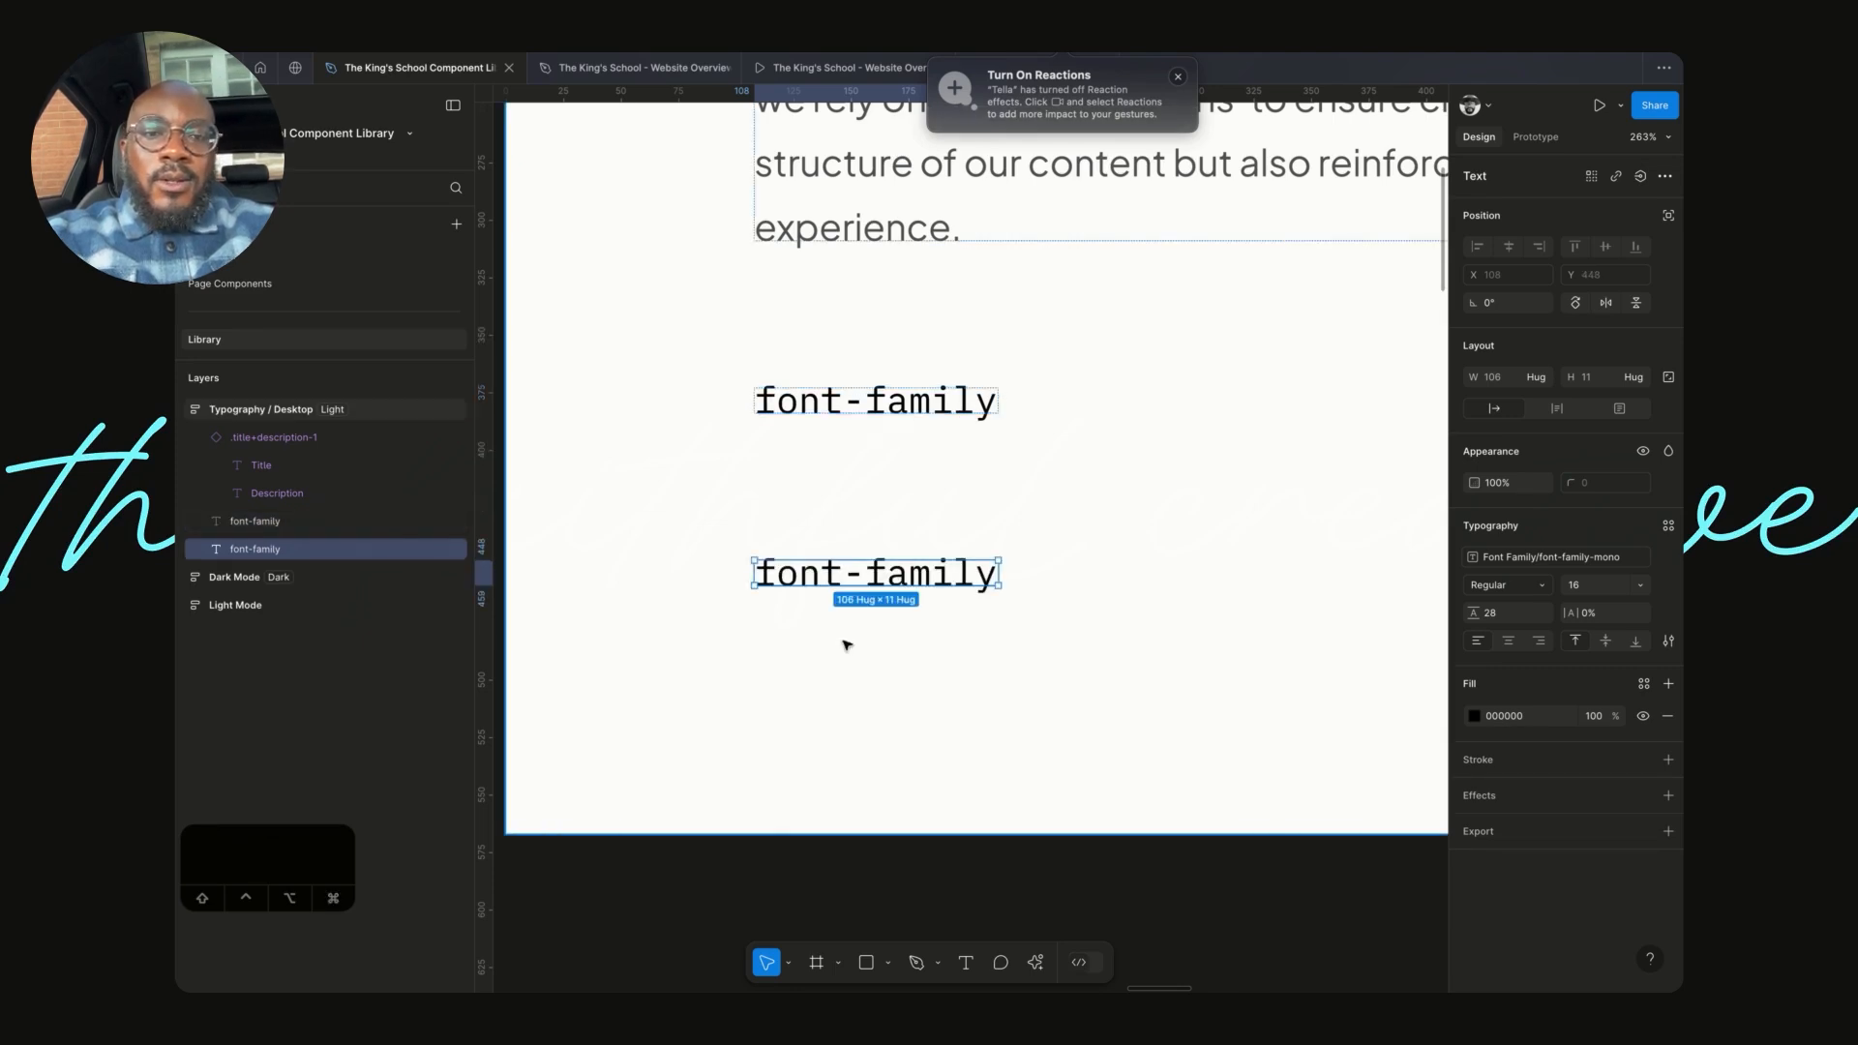
double_click(886, 579)
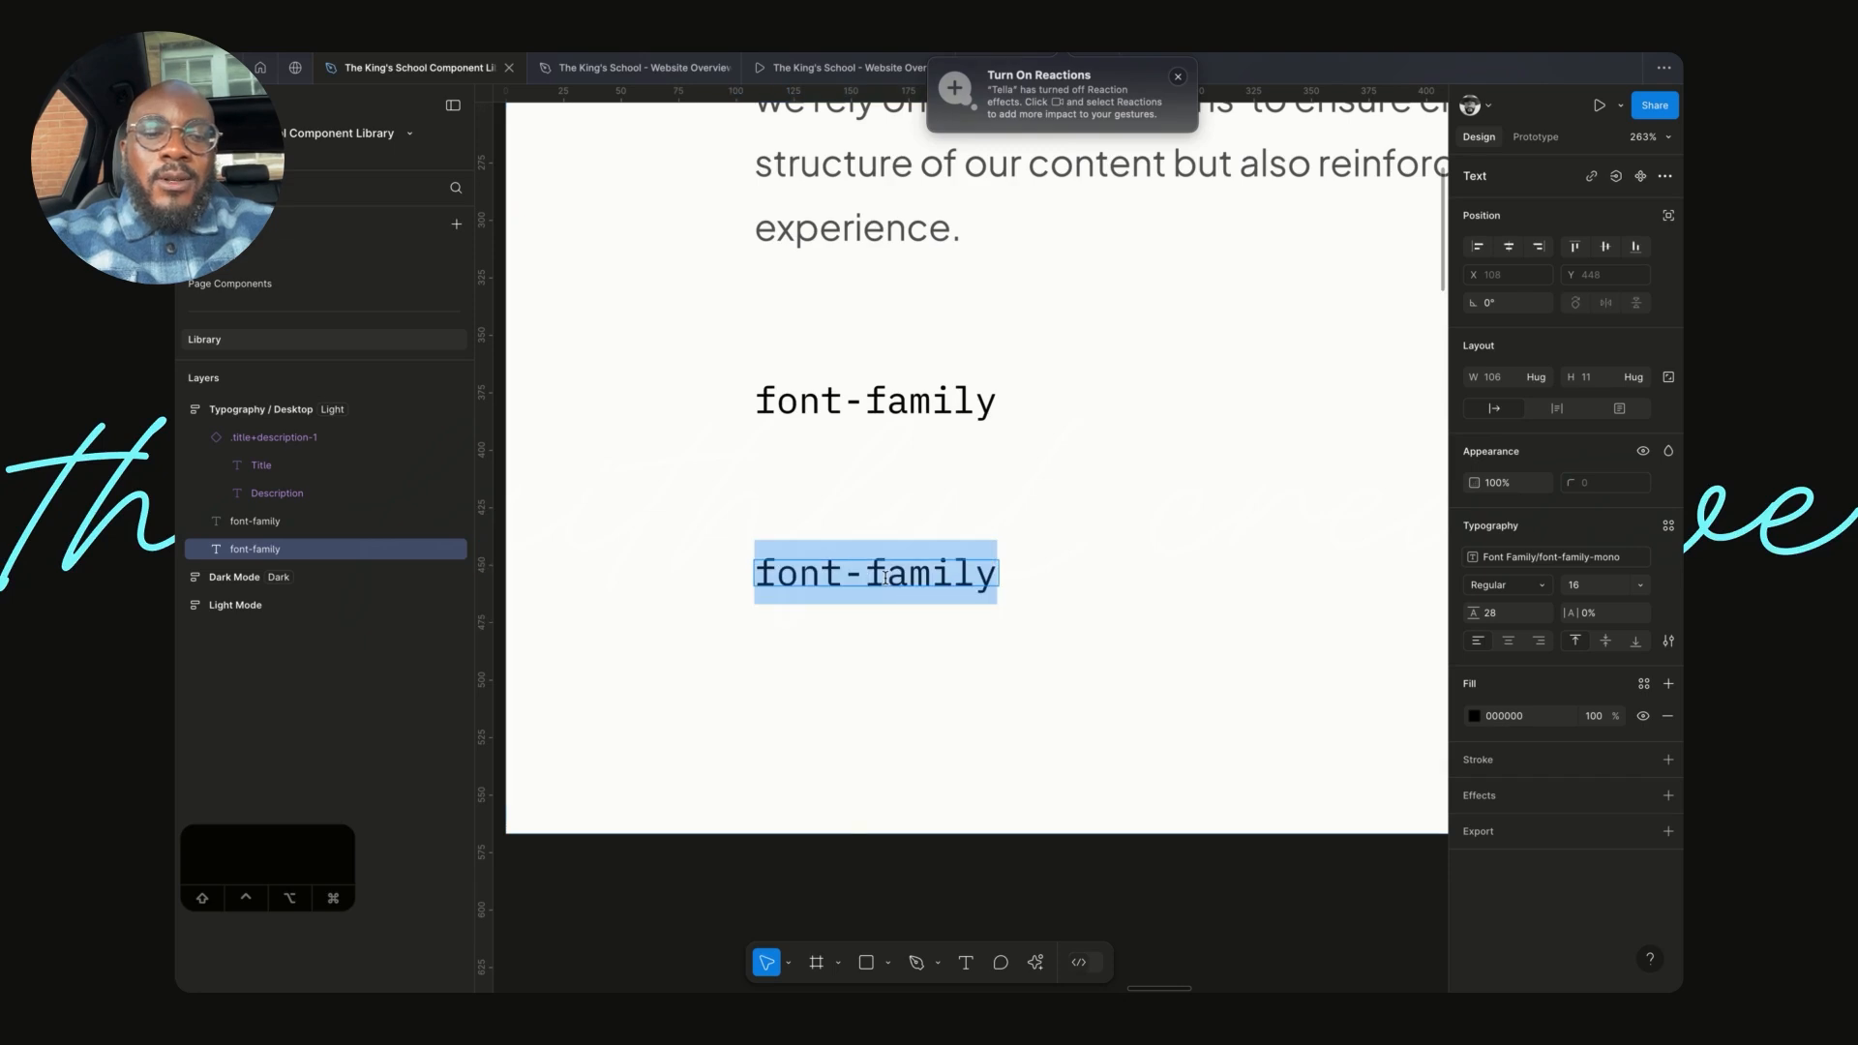
text(#)
key(Escape)
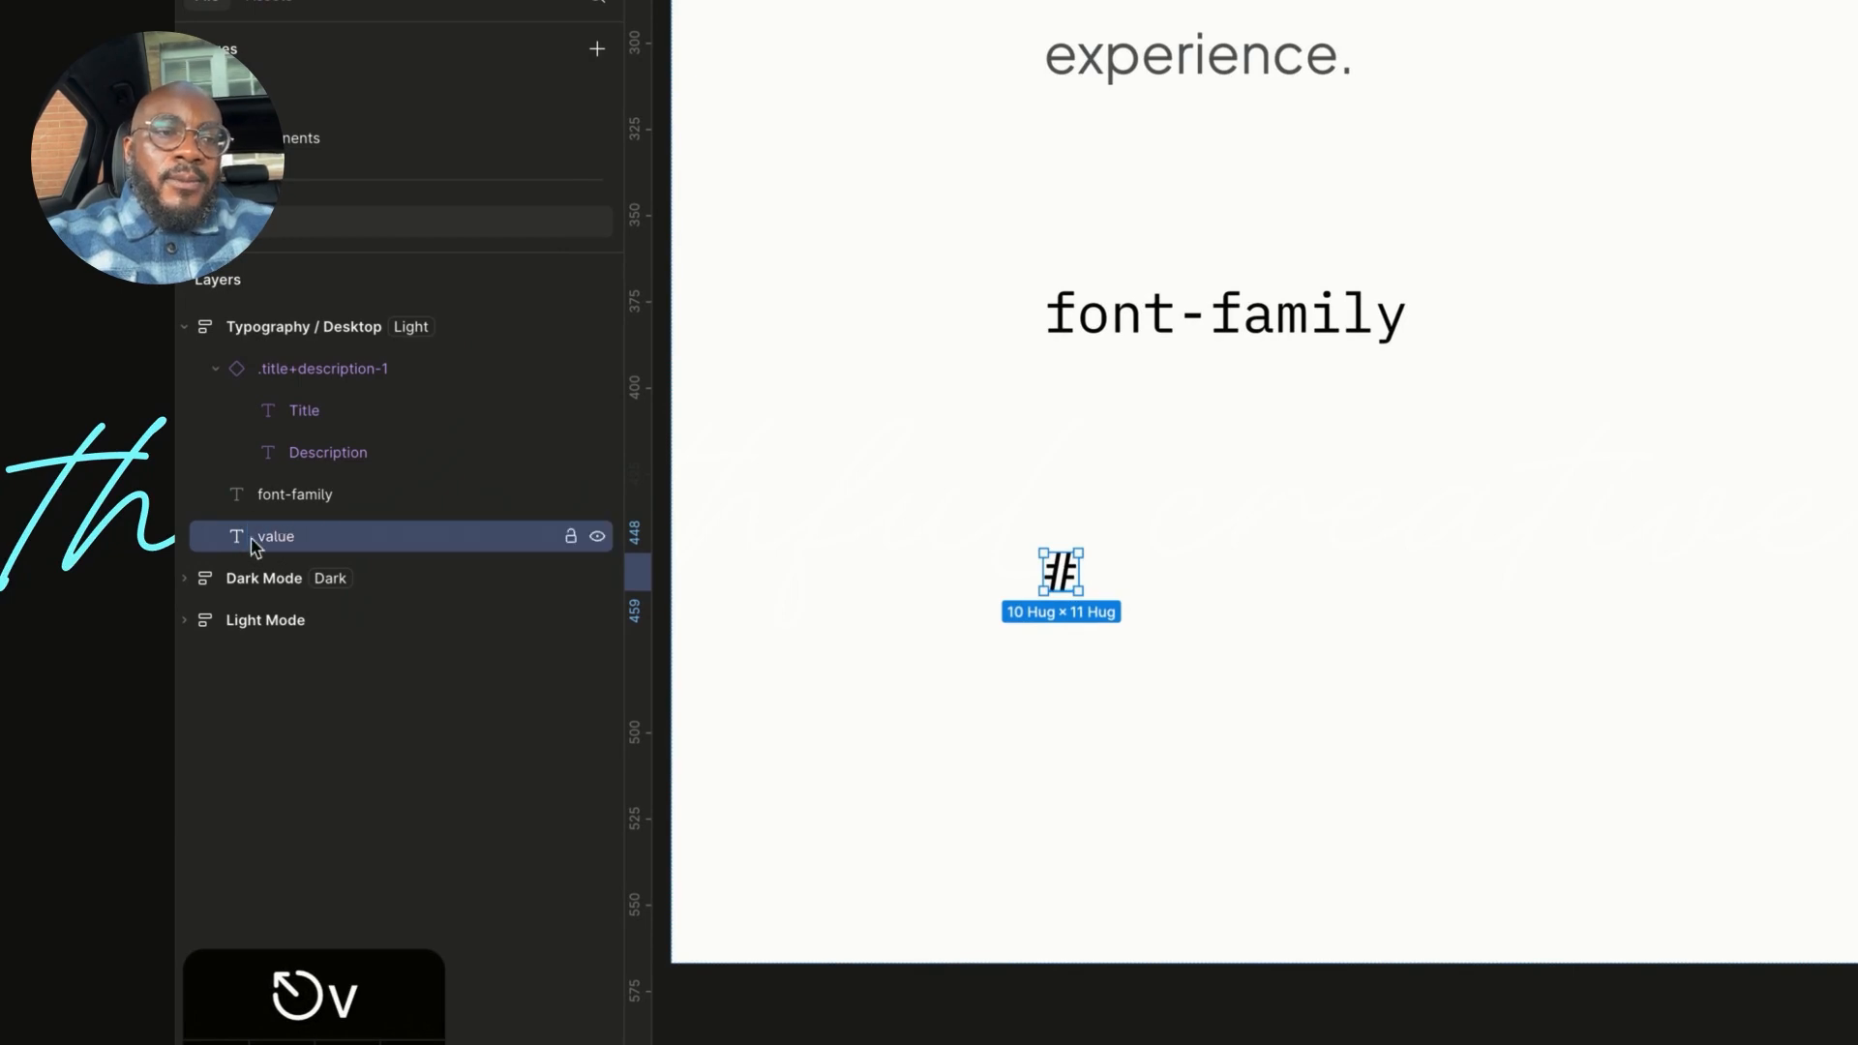
- Wrap the font-family and value texts in an auto layout frame with a horizontal direction
click(291, 495)
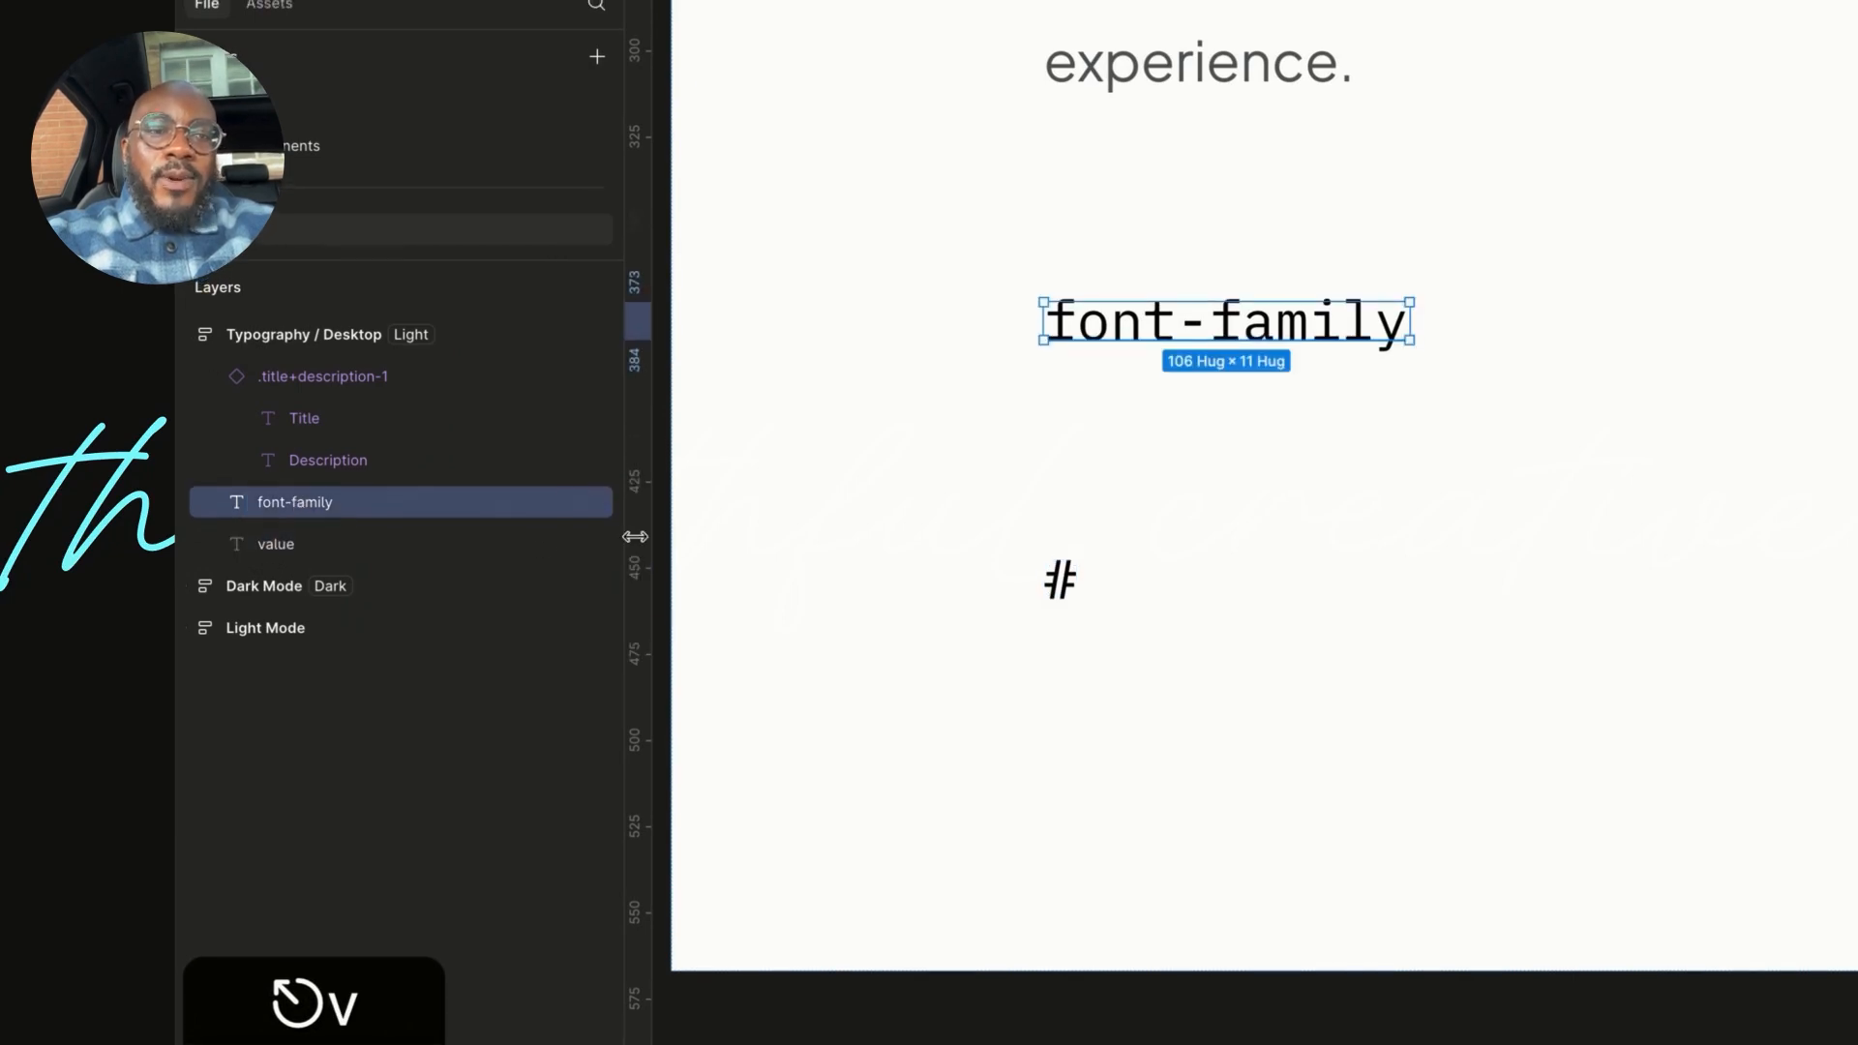
shift+click(275, 544)
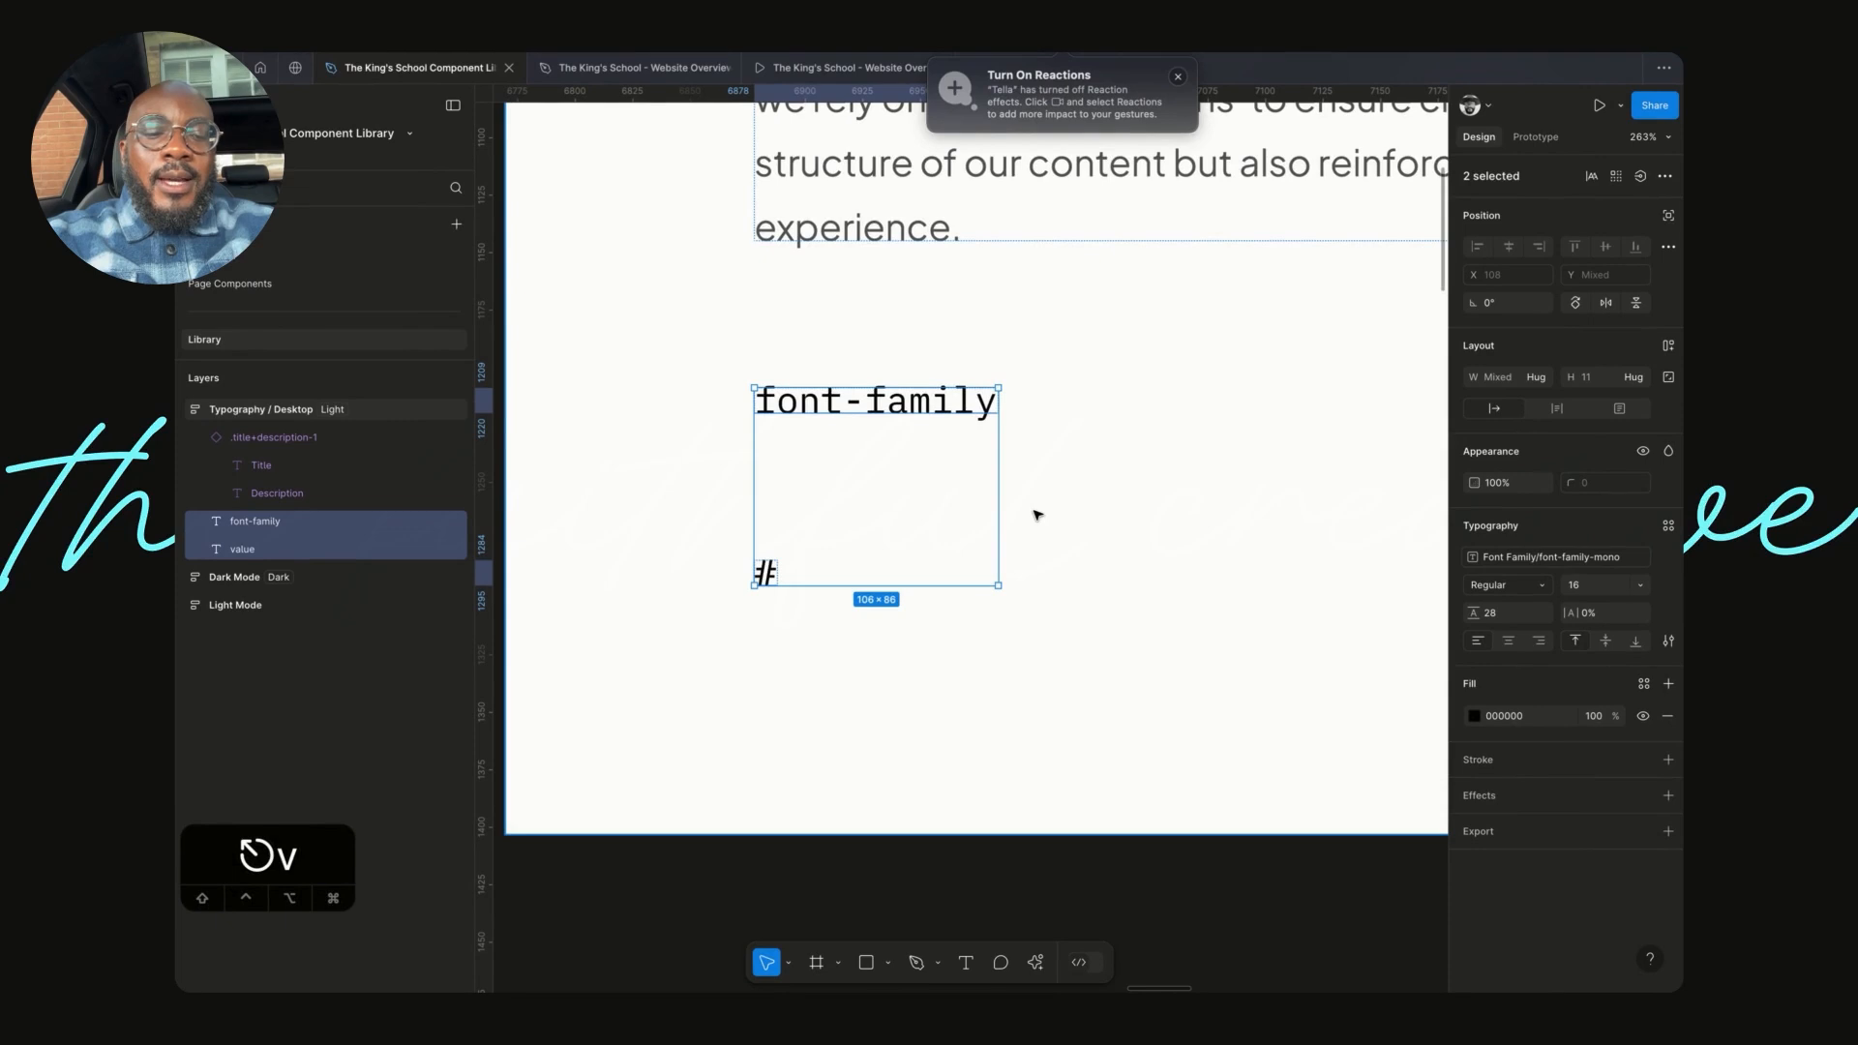
key(shift+a)
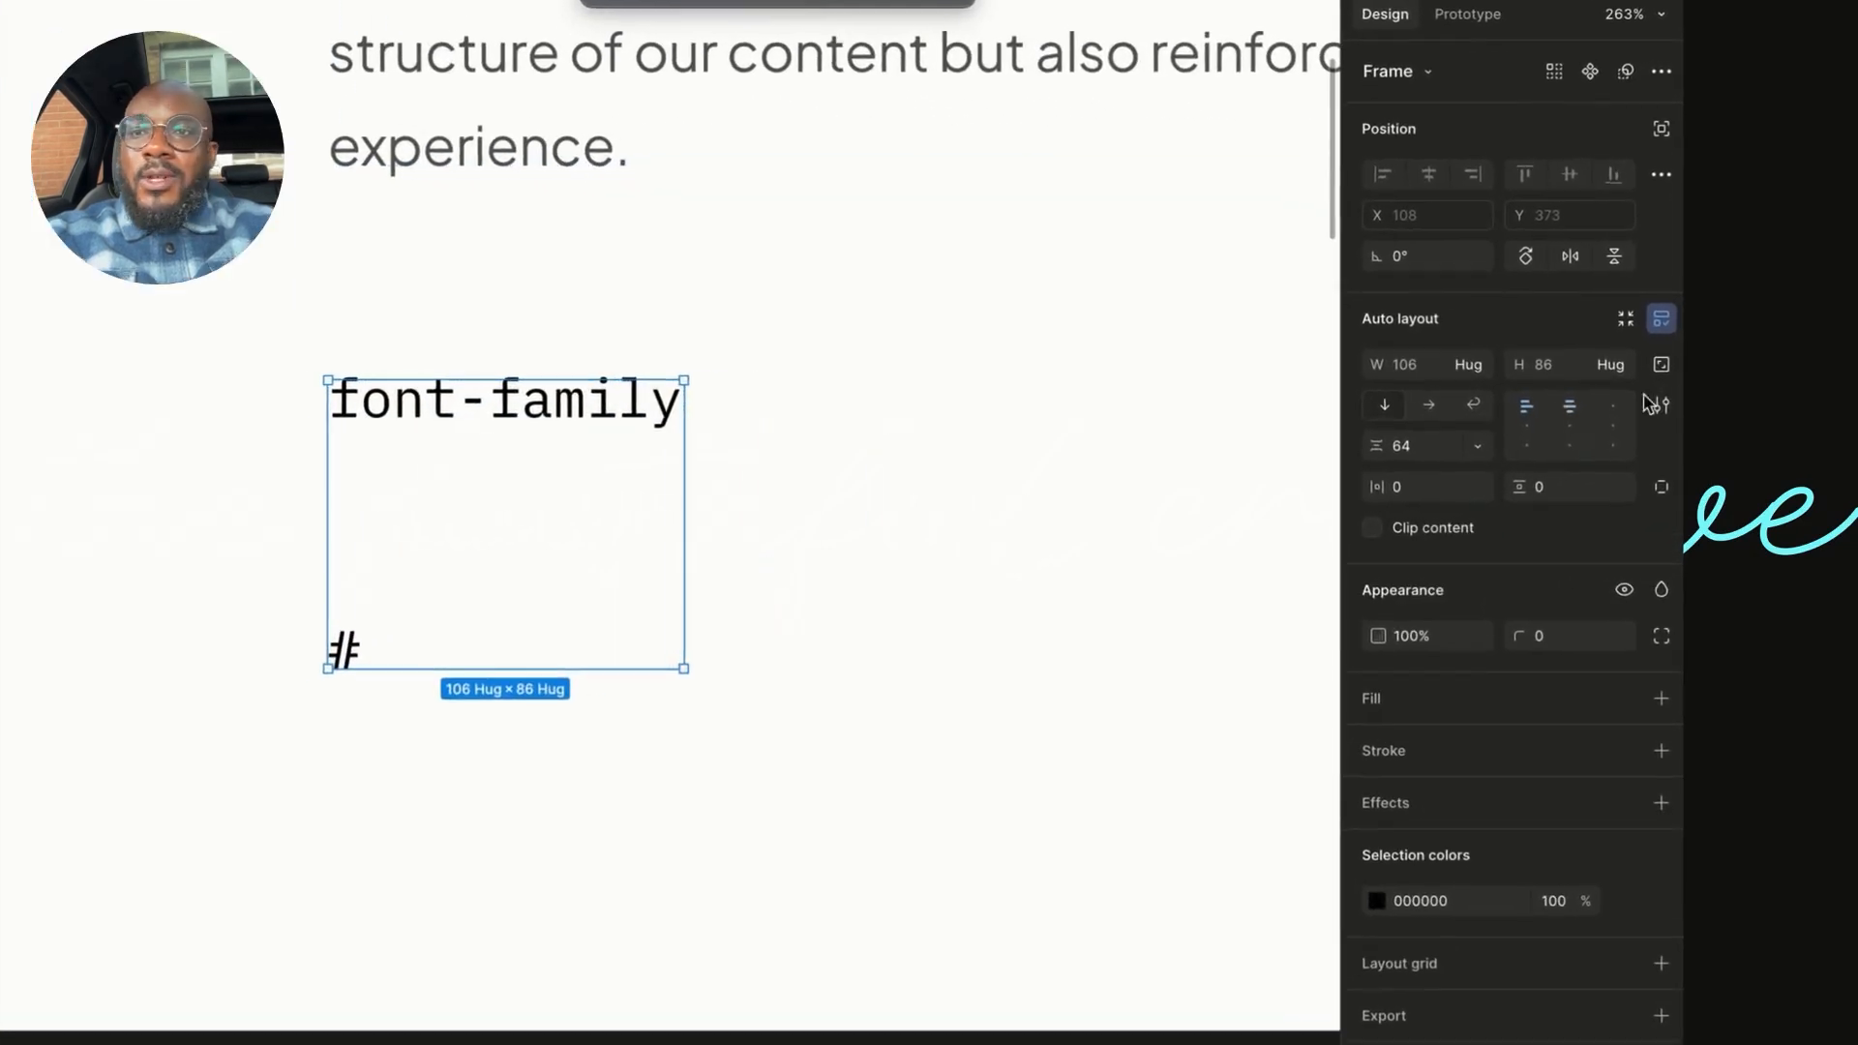
click(1423, 410)
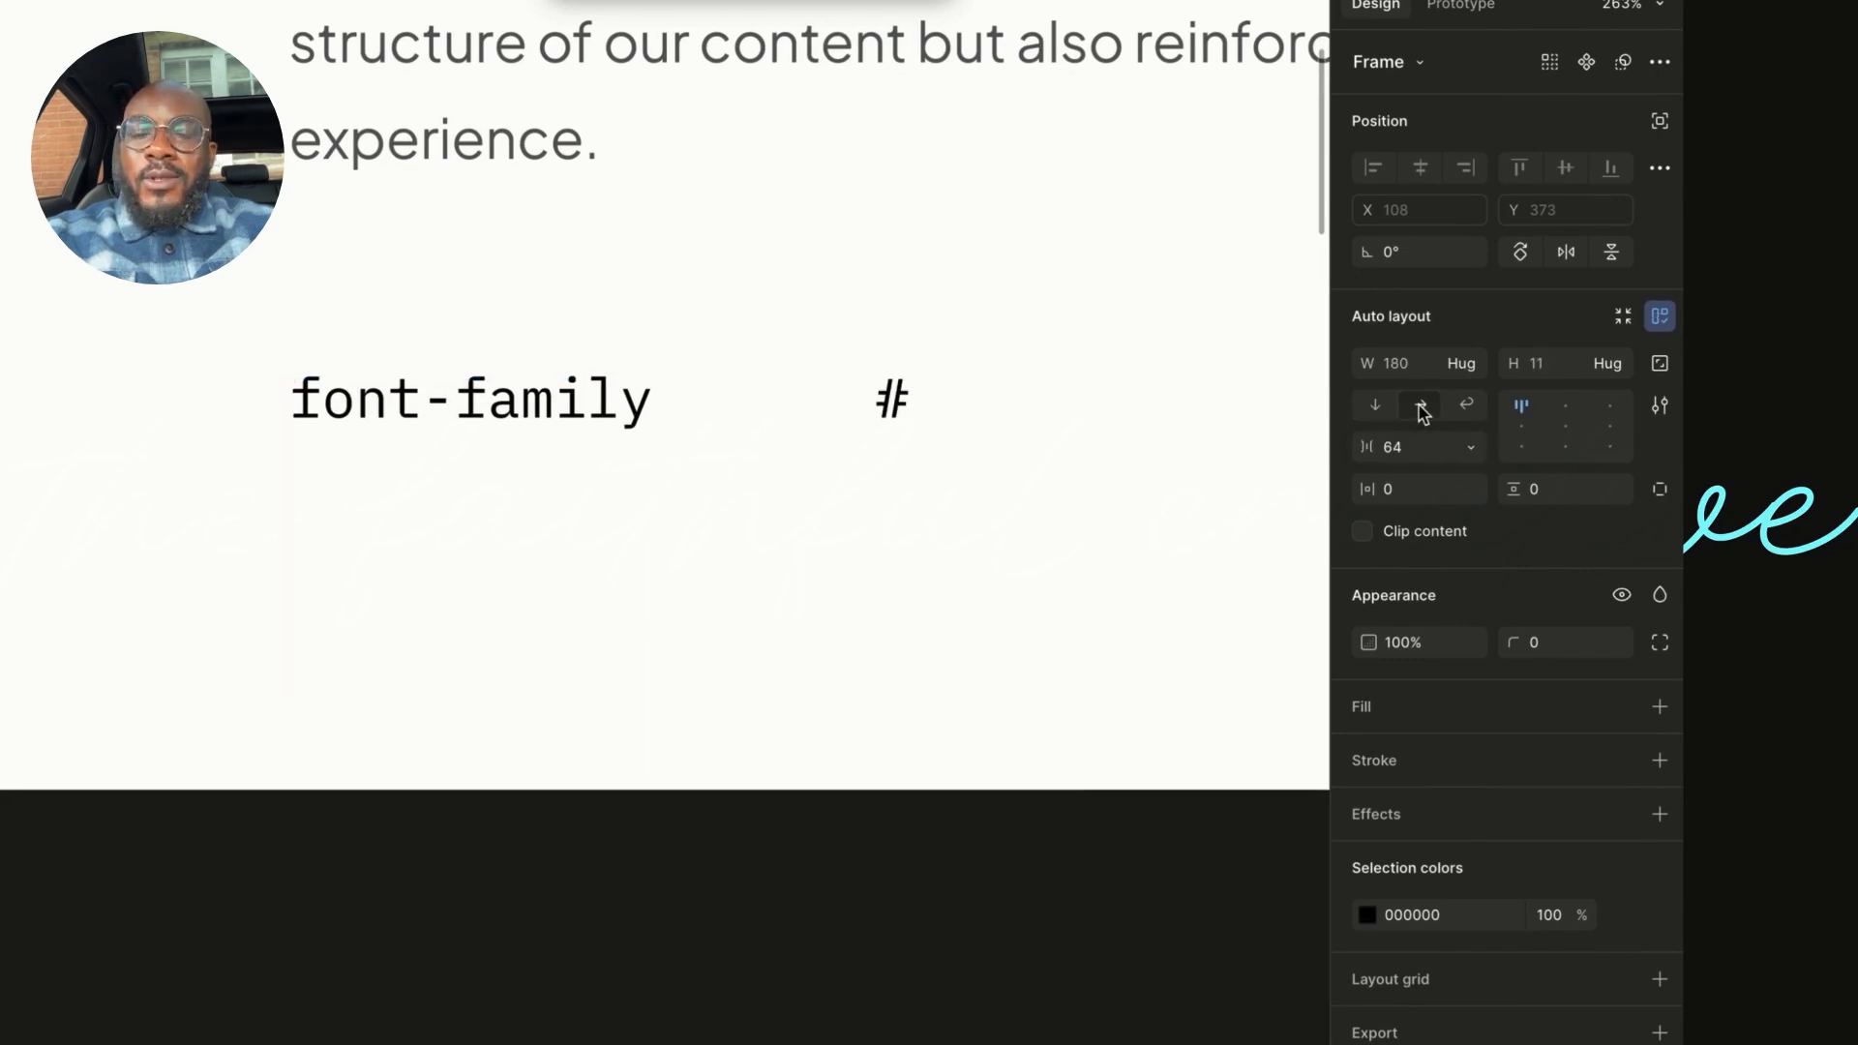
- Apply the spizing-24 variable to the horizontal gap of the new auto layout frame
click(1419, 447)
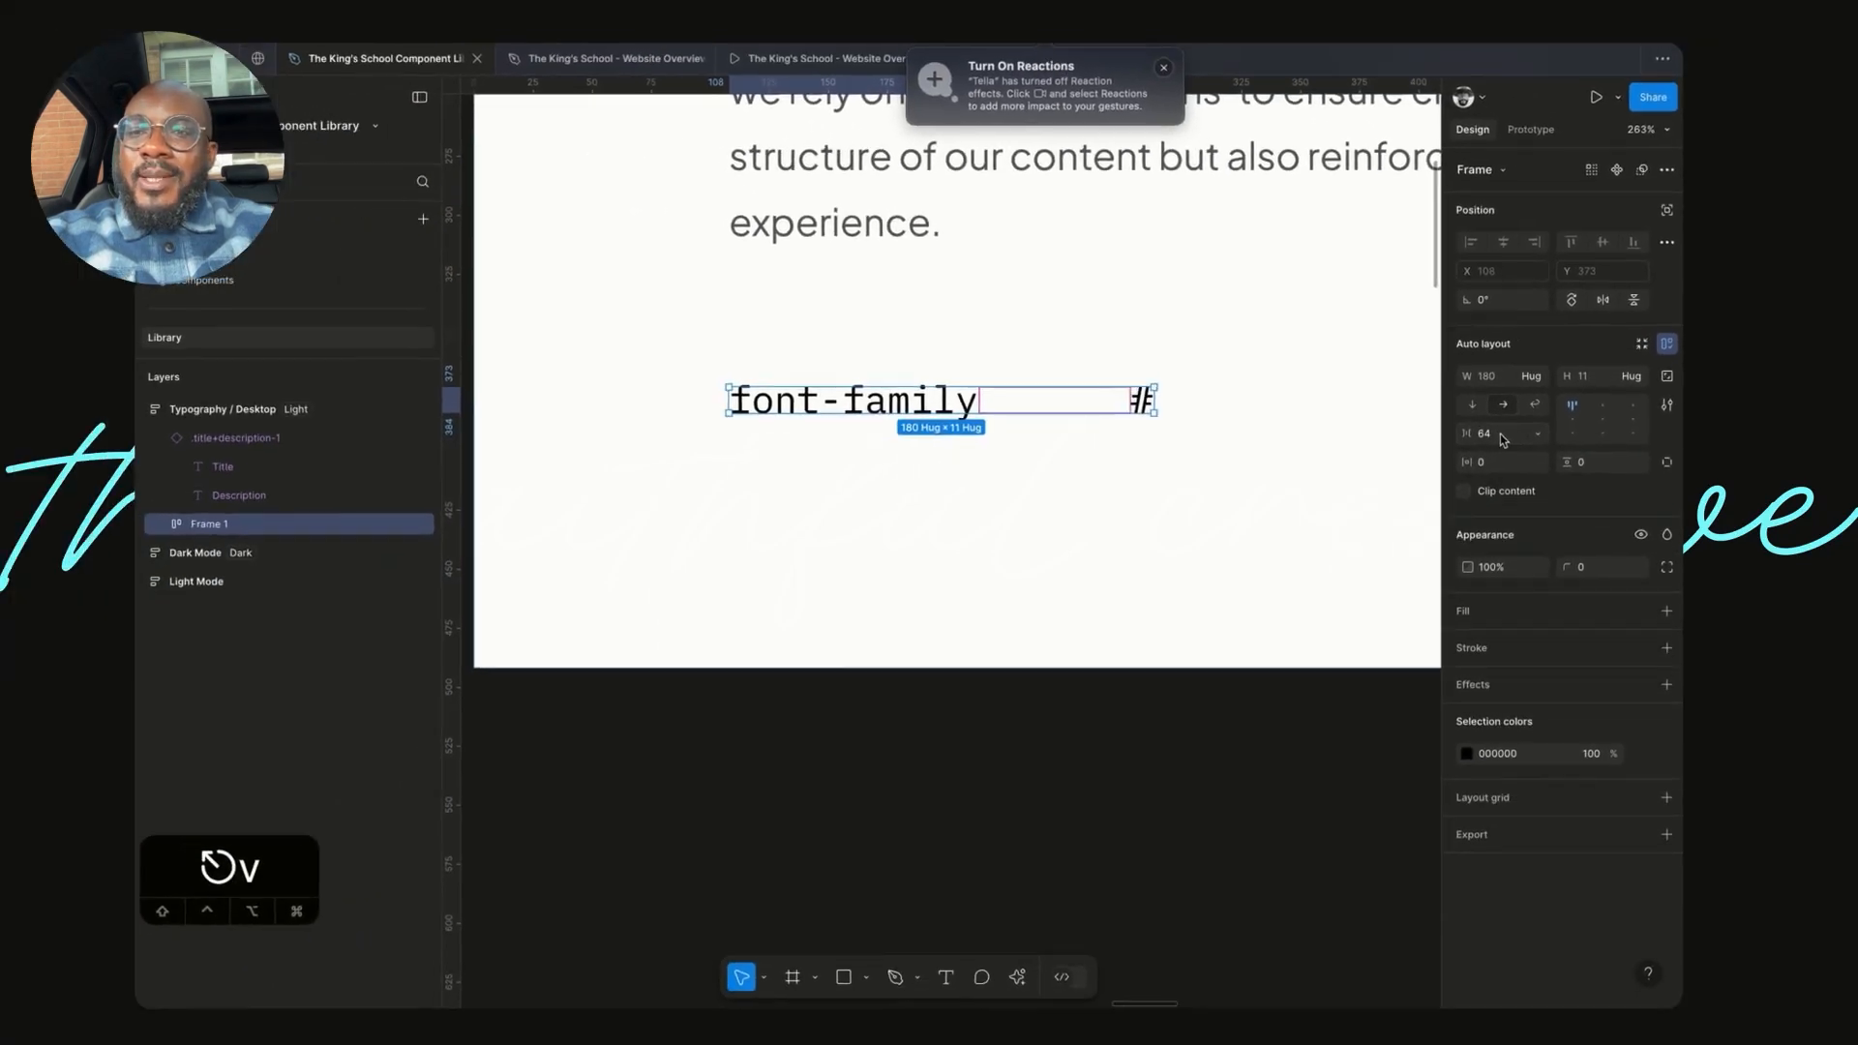
click(1541, 434)
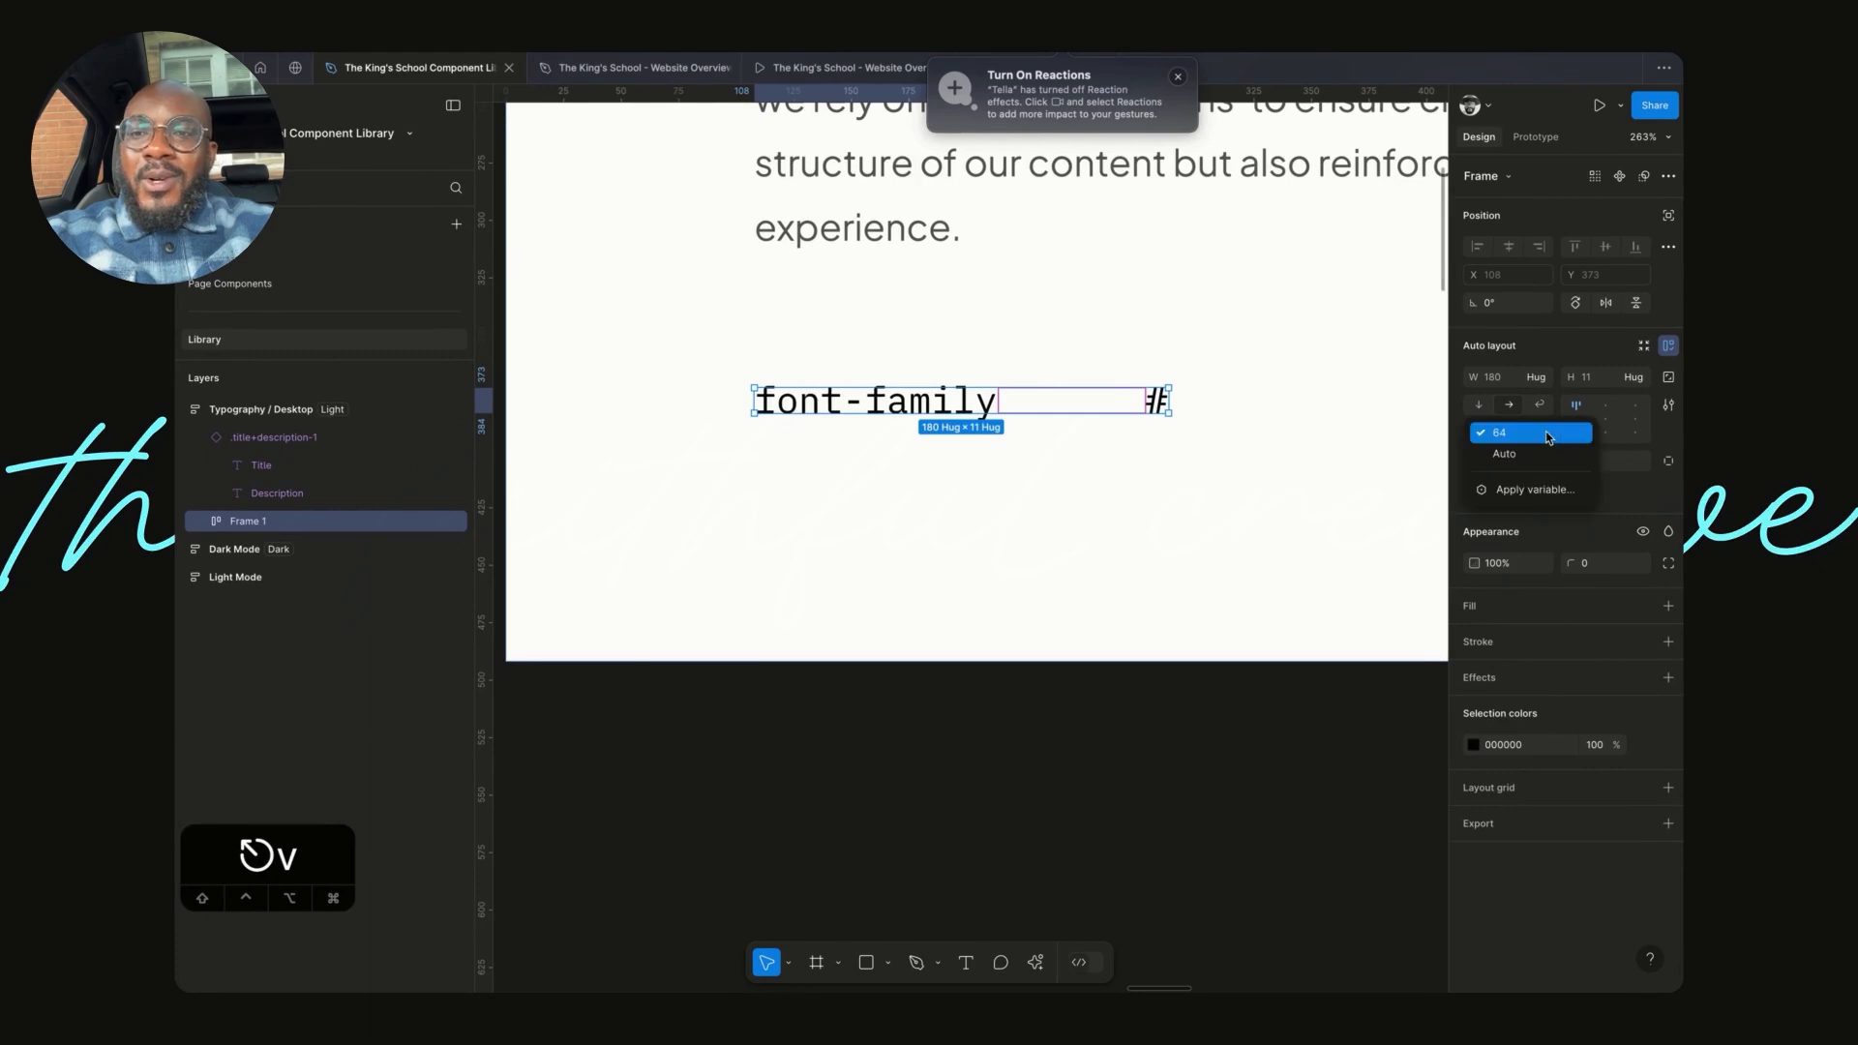
click(1464, 532)
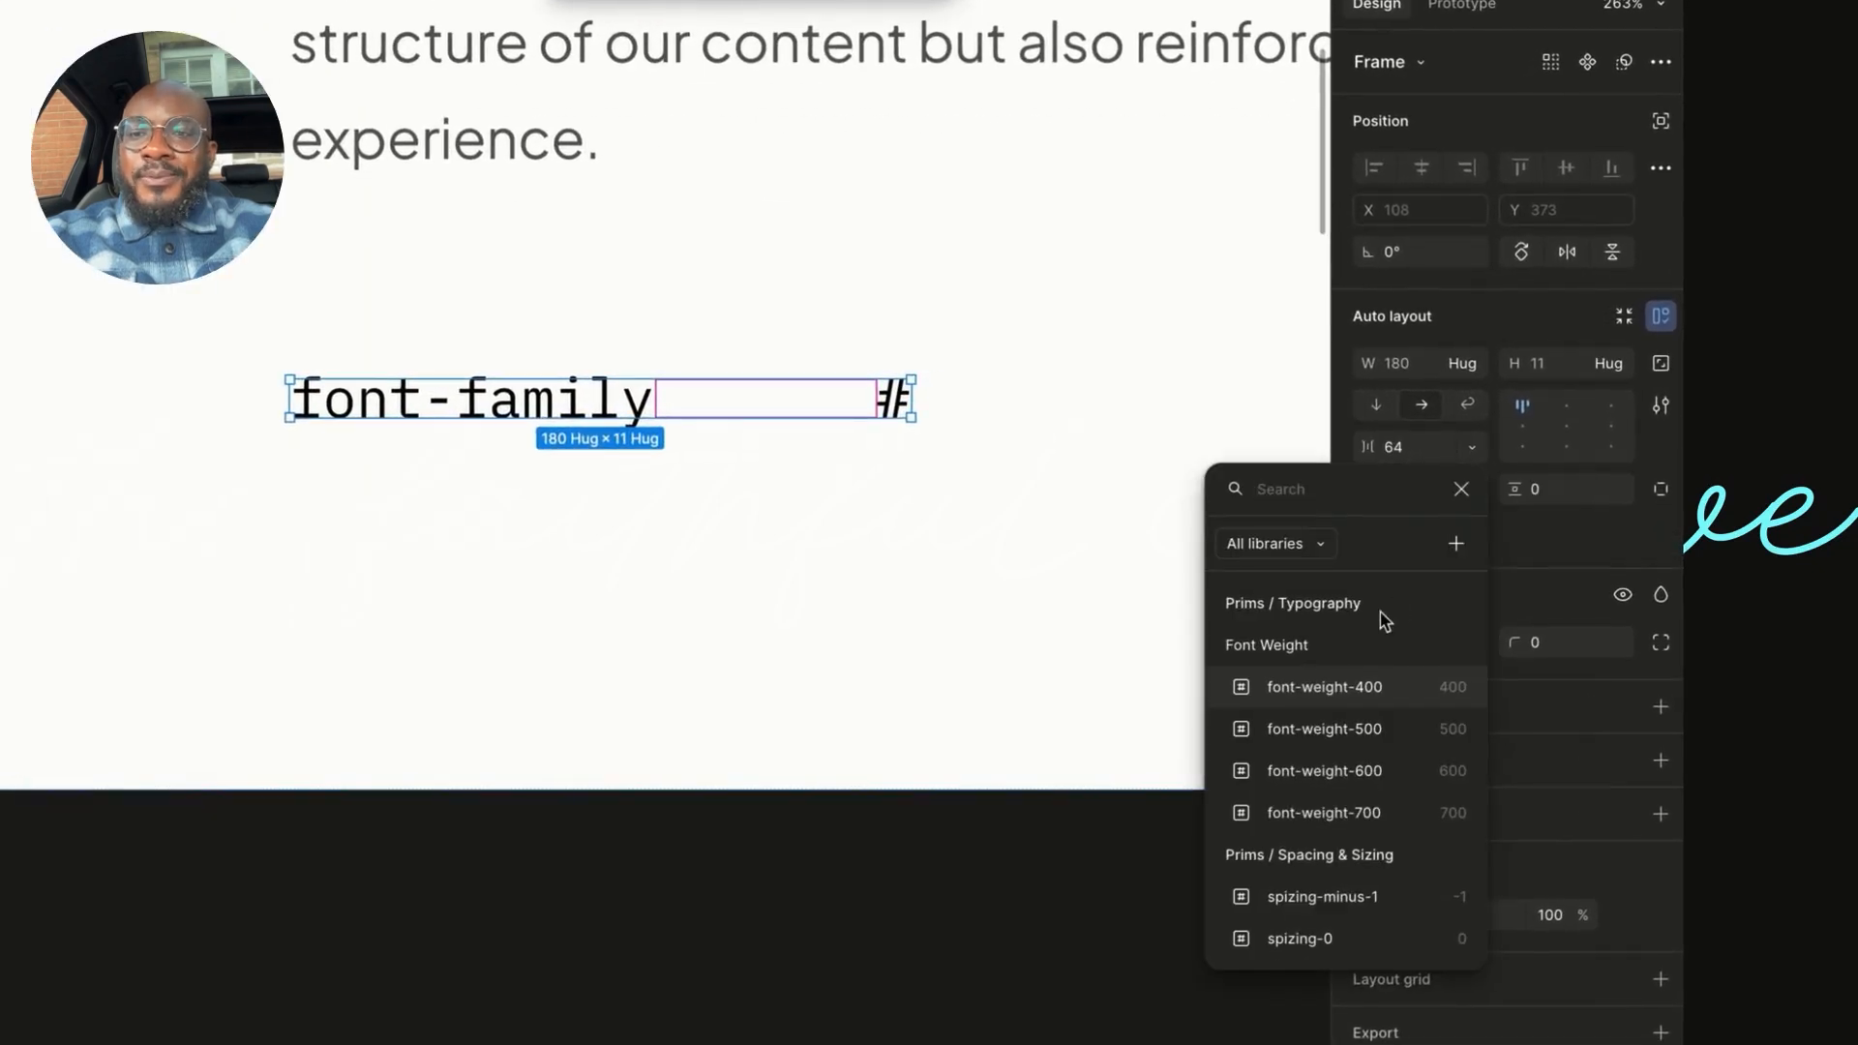
scroll(1369, 765, down, 6)
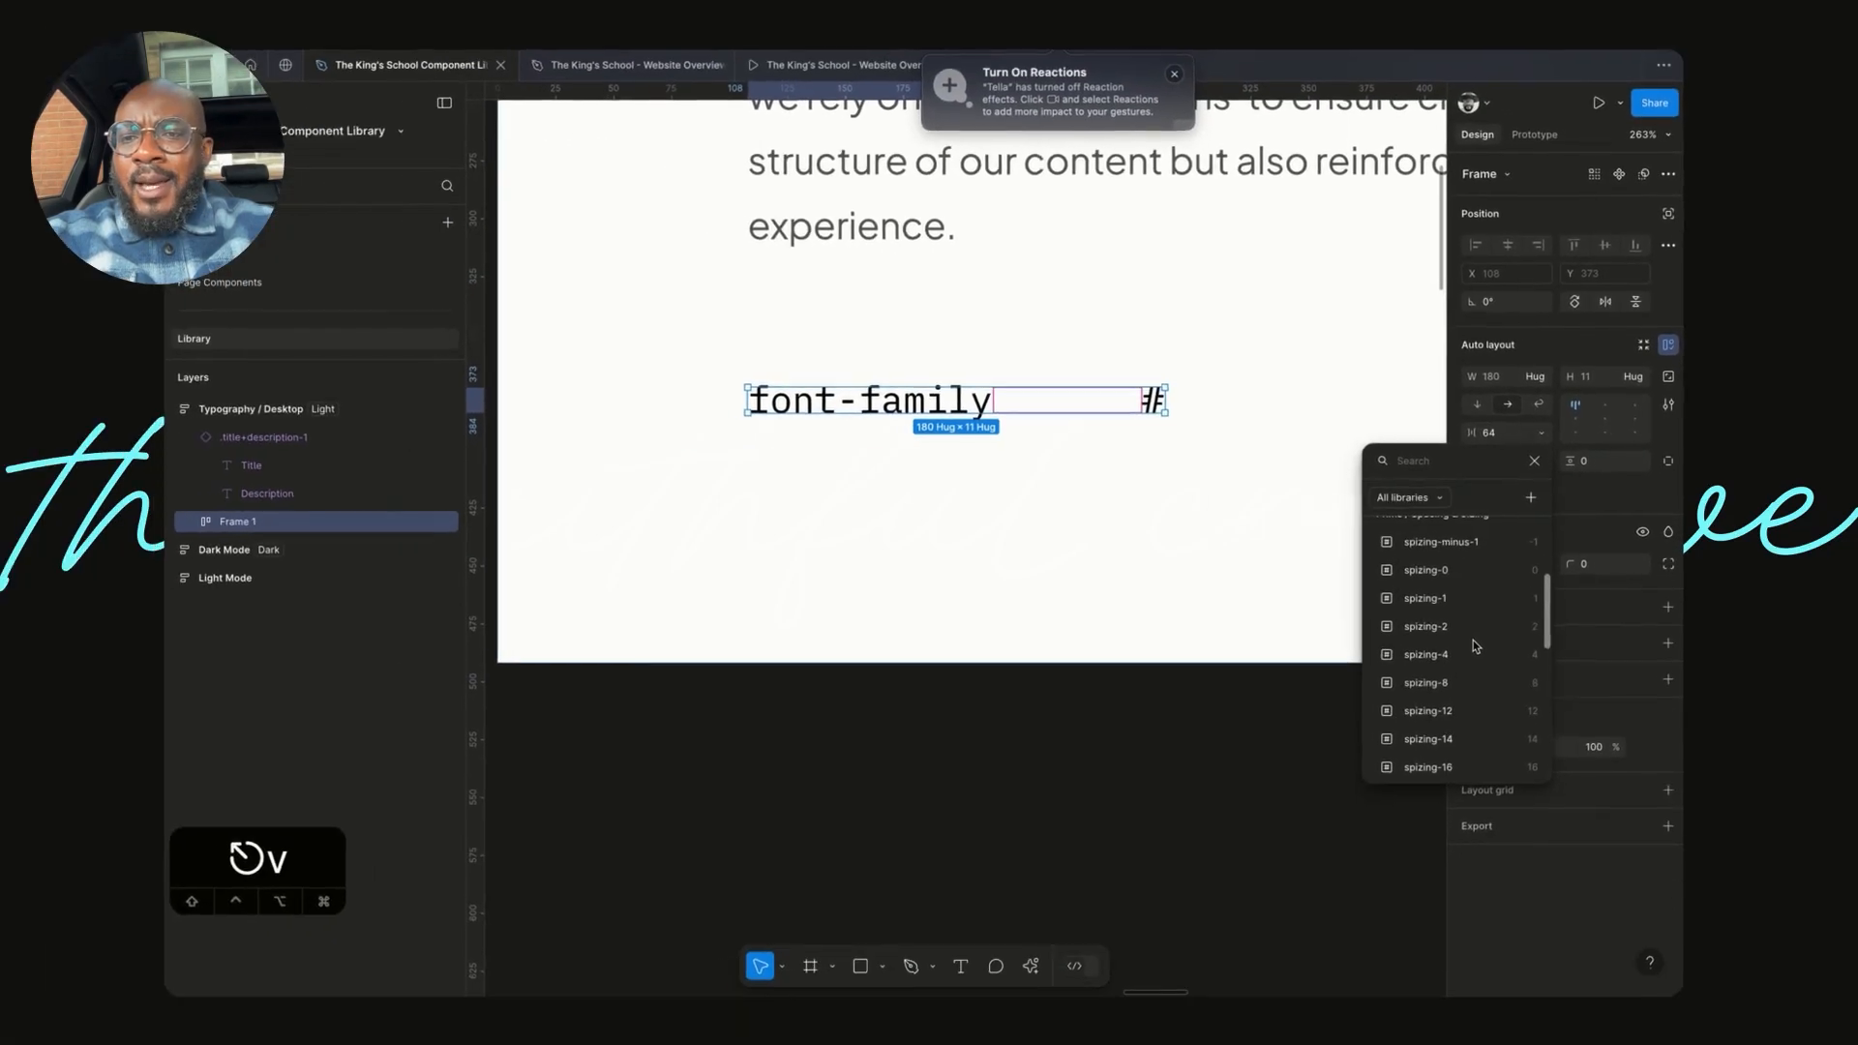
click(1473, 658)
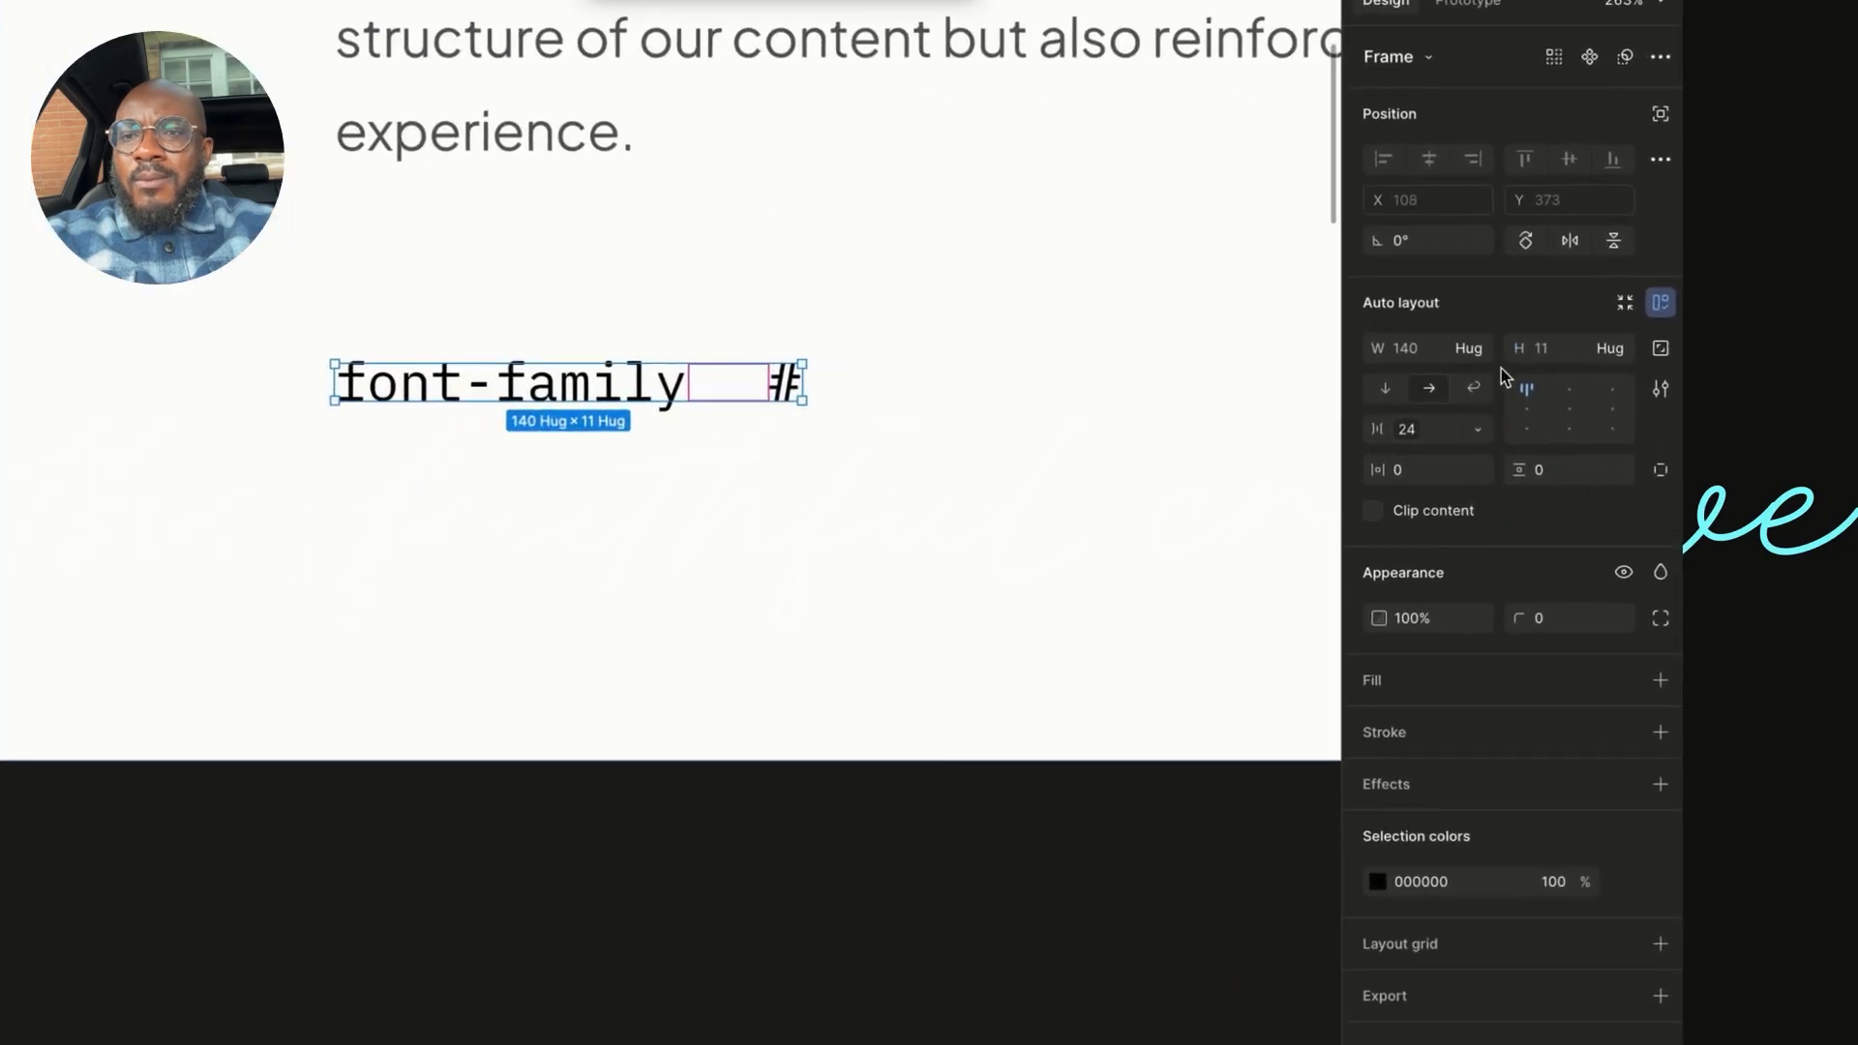
- Set the auto layout frame's horizontal gap to the spizing-16 variable
click(1475, 428)
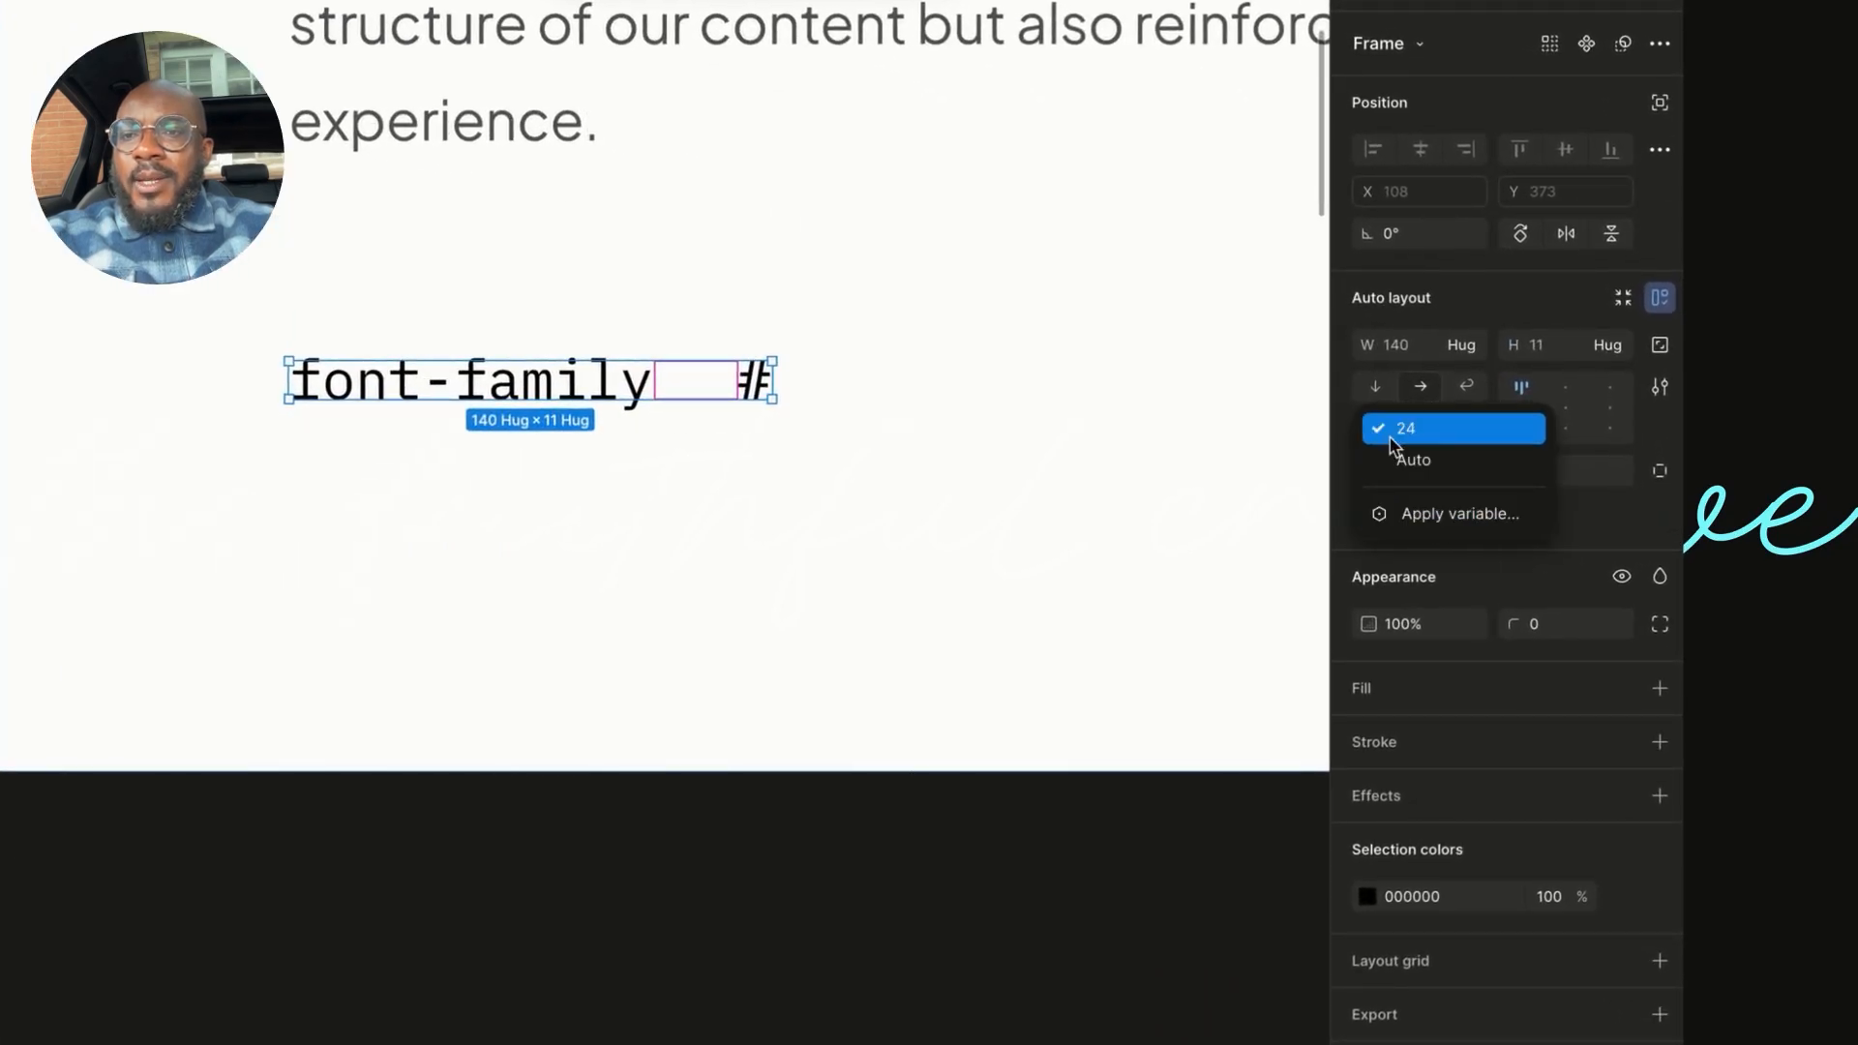
click(1341, 459)
click(1399, 437)
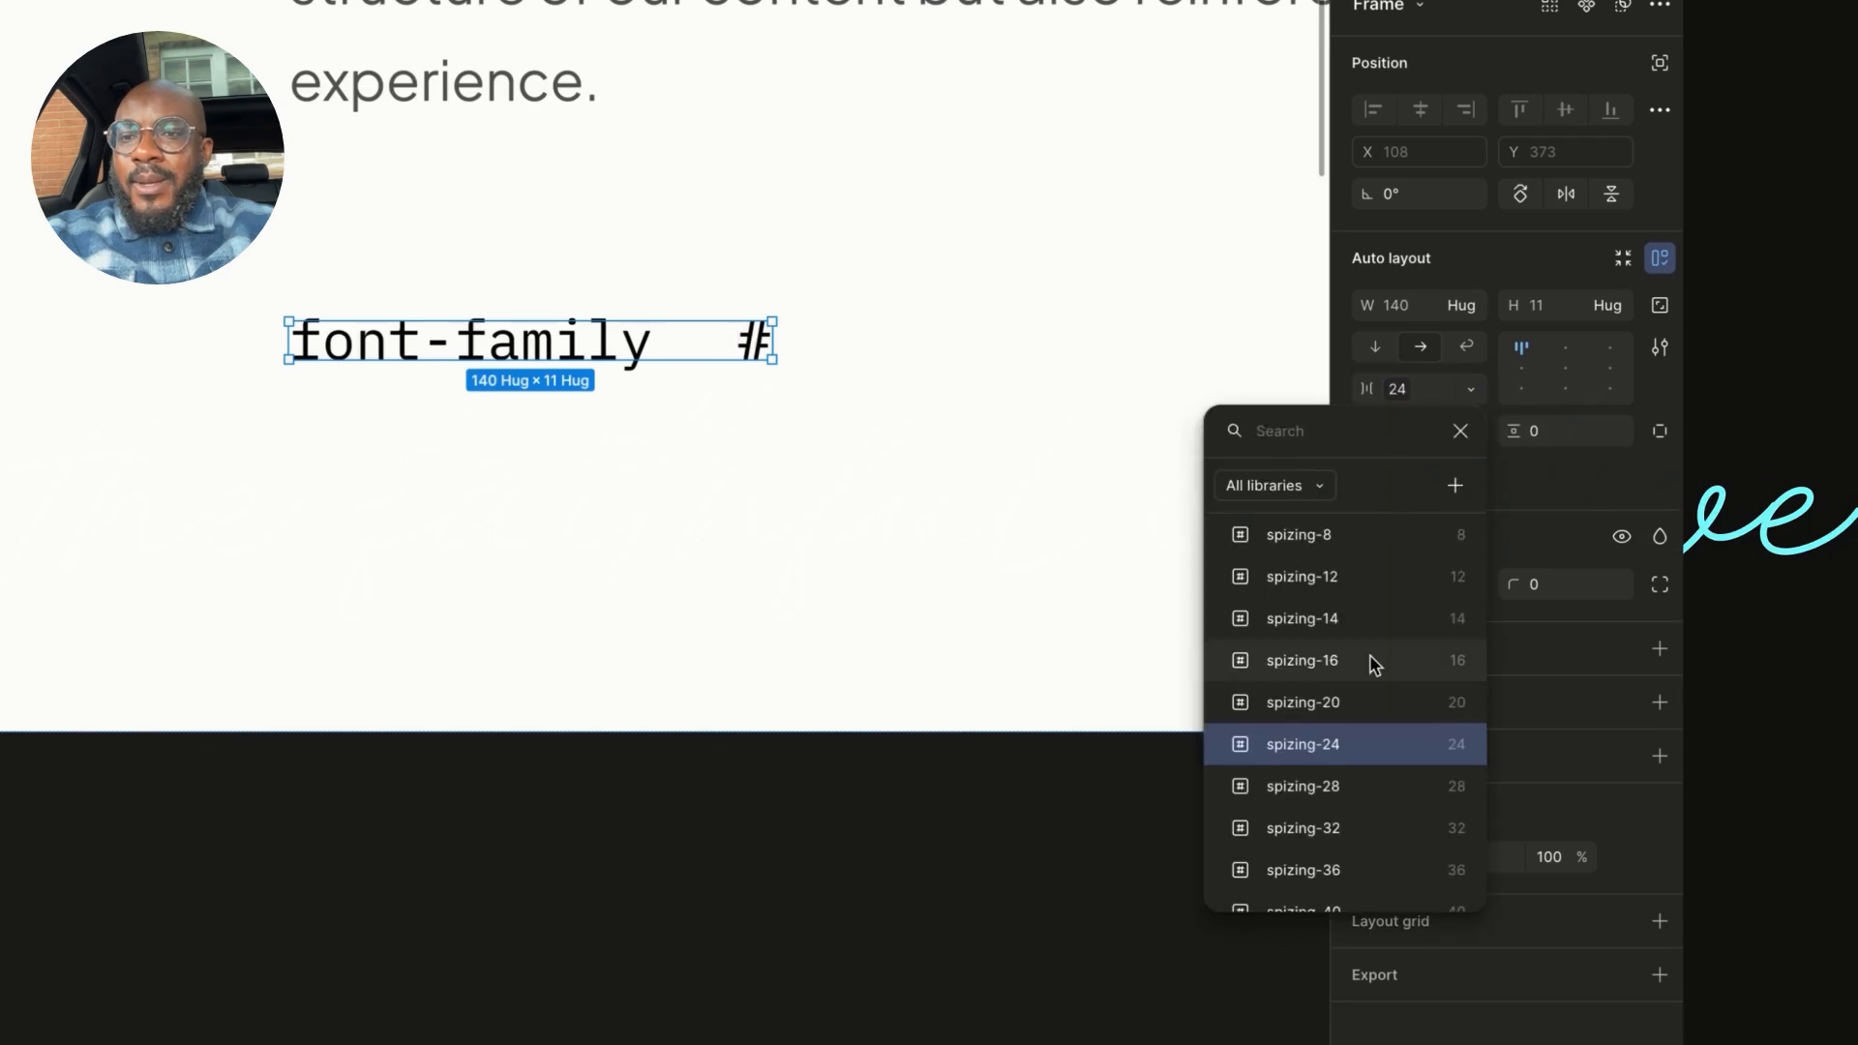
scroll(1410, 526, up, 2)
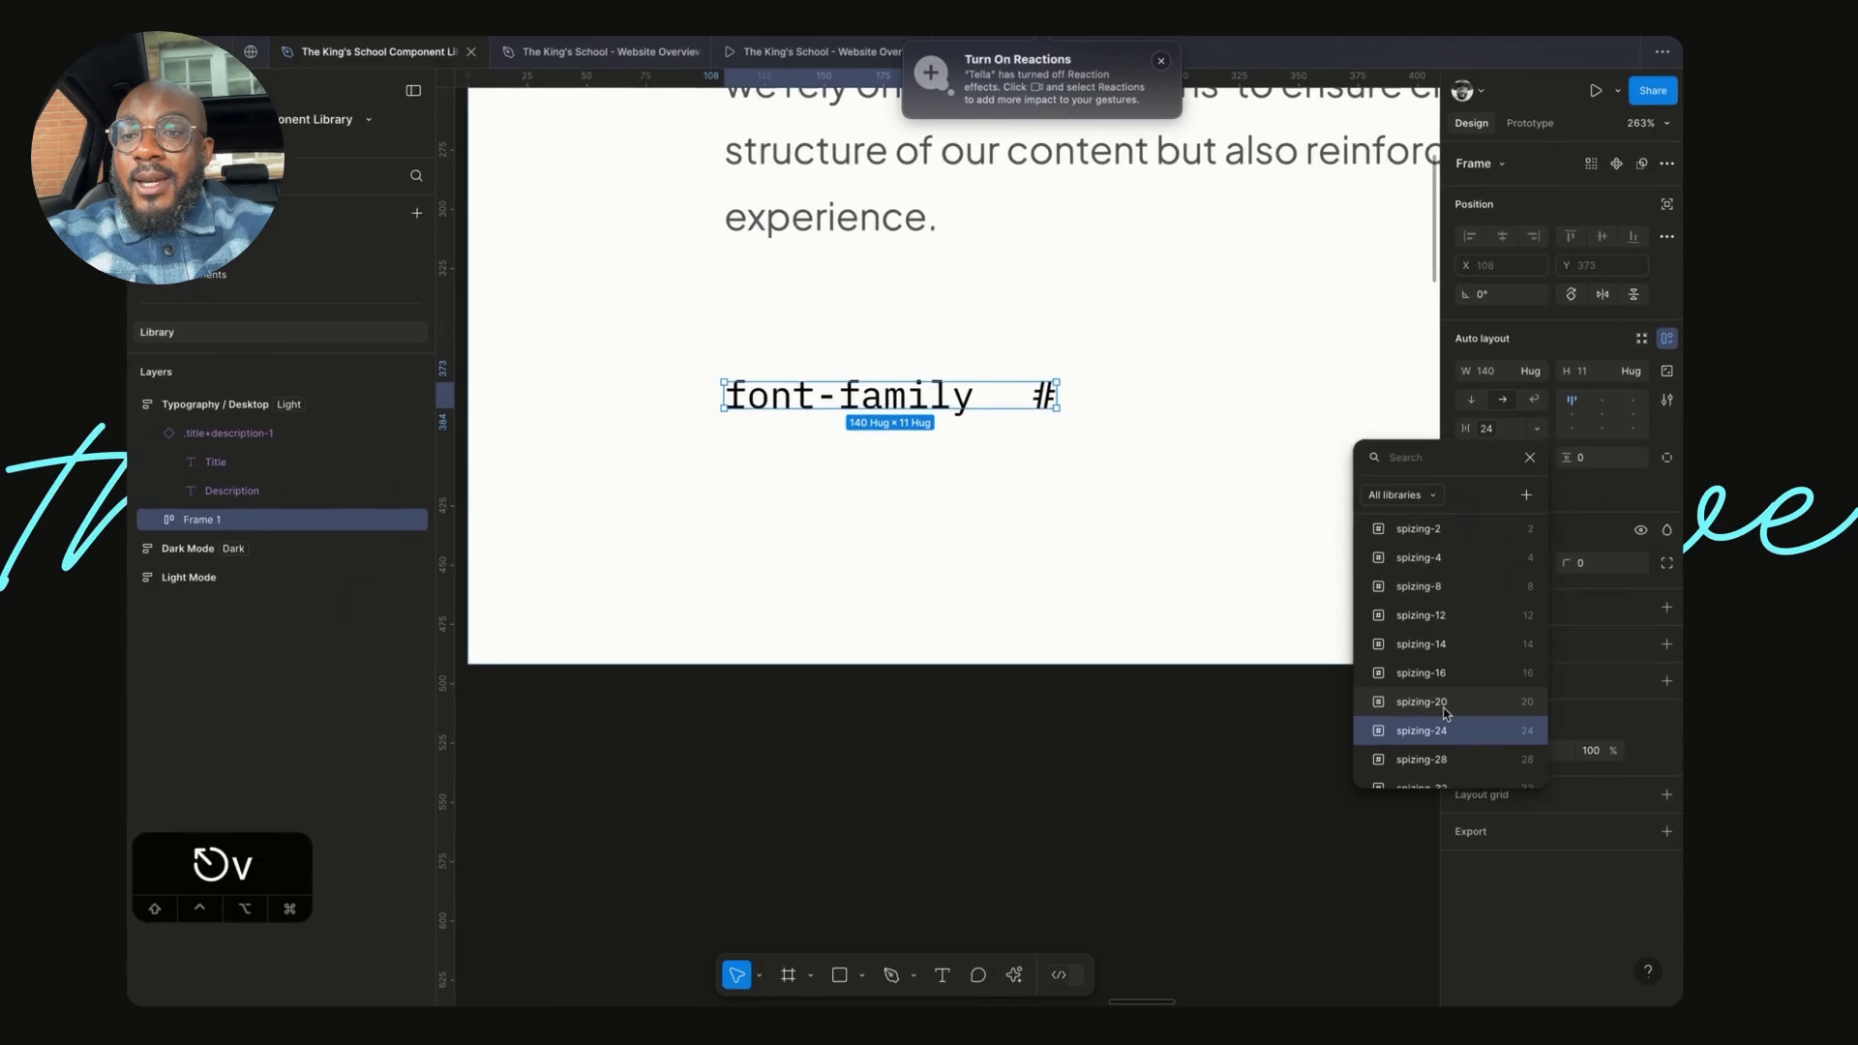
scroll(1335, 778, up, 1)
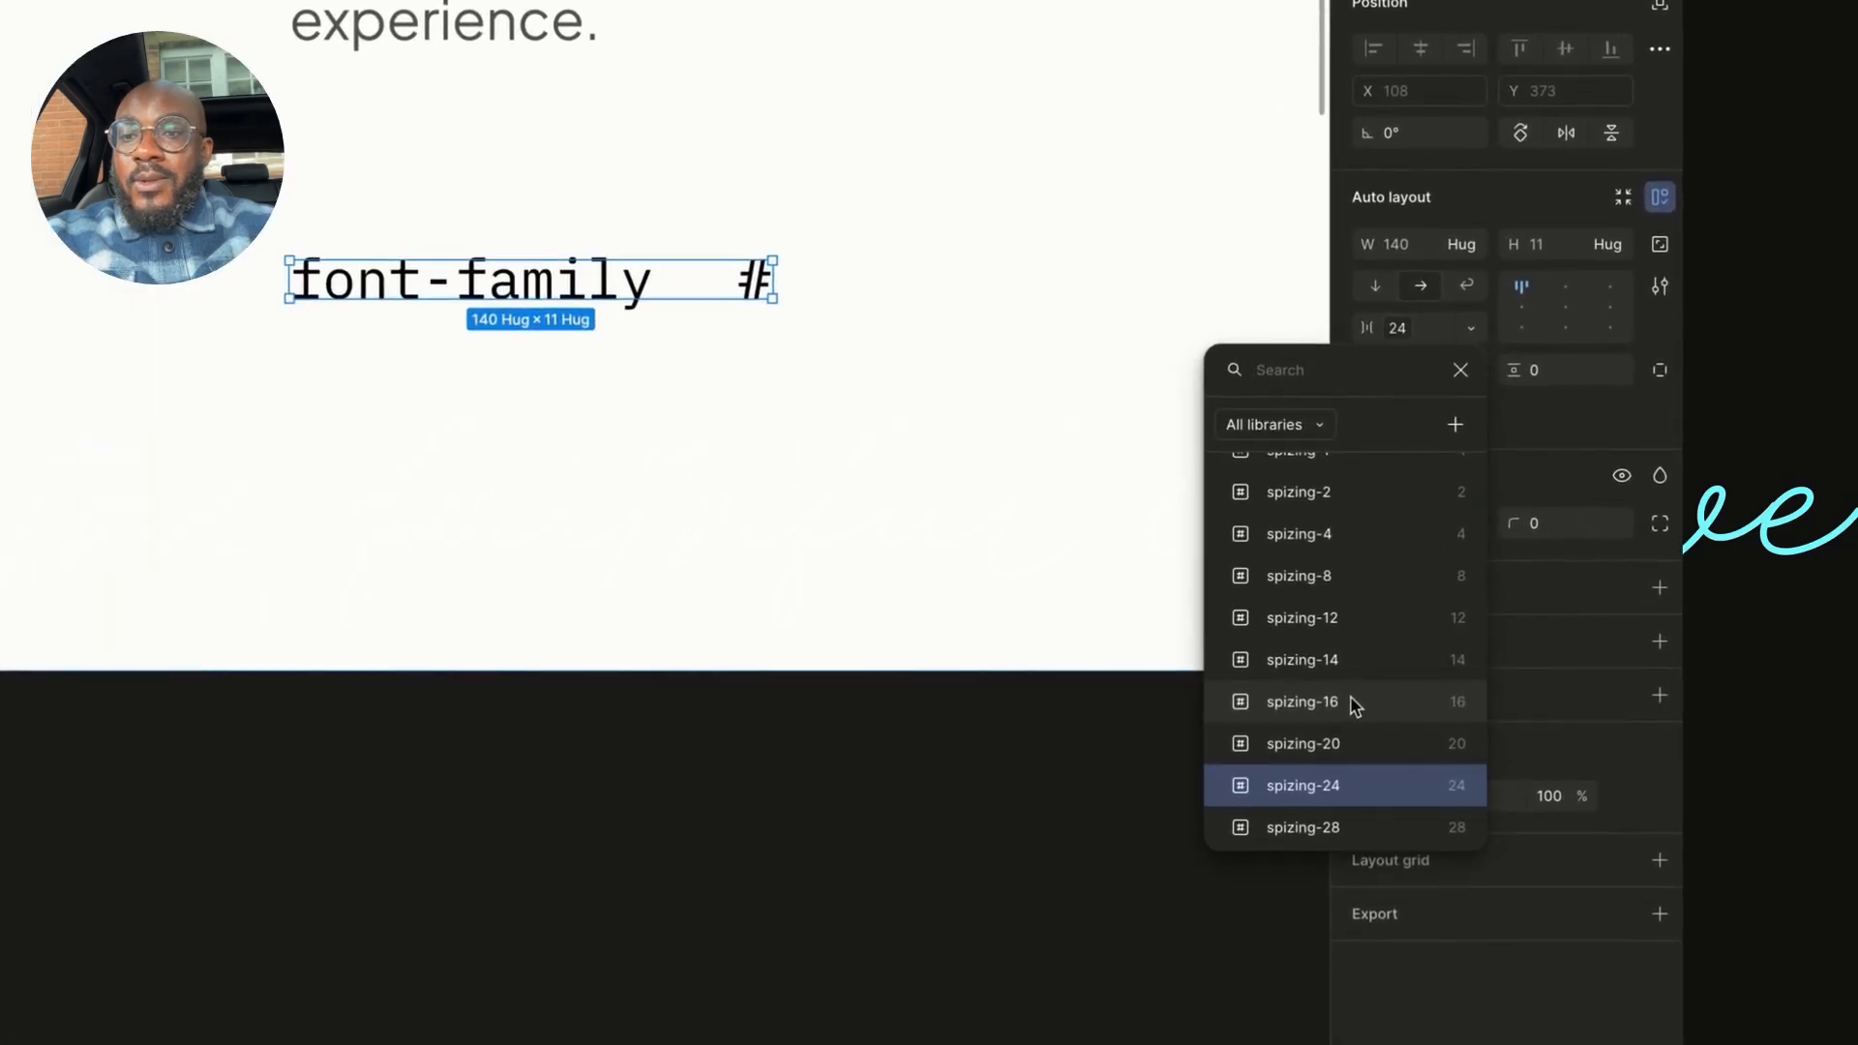
click(1347, 698)
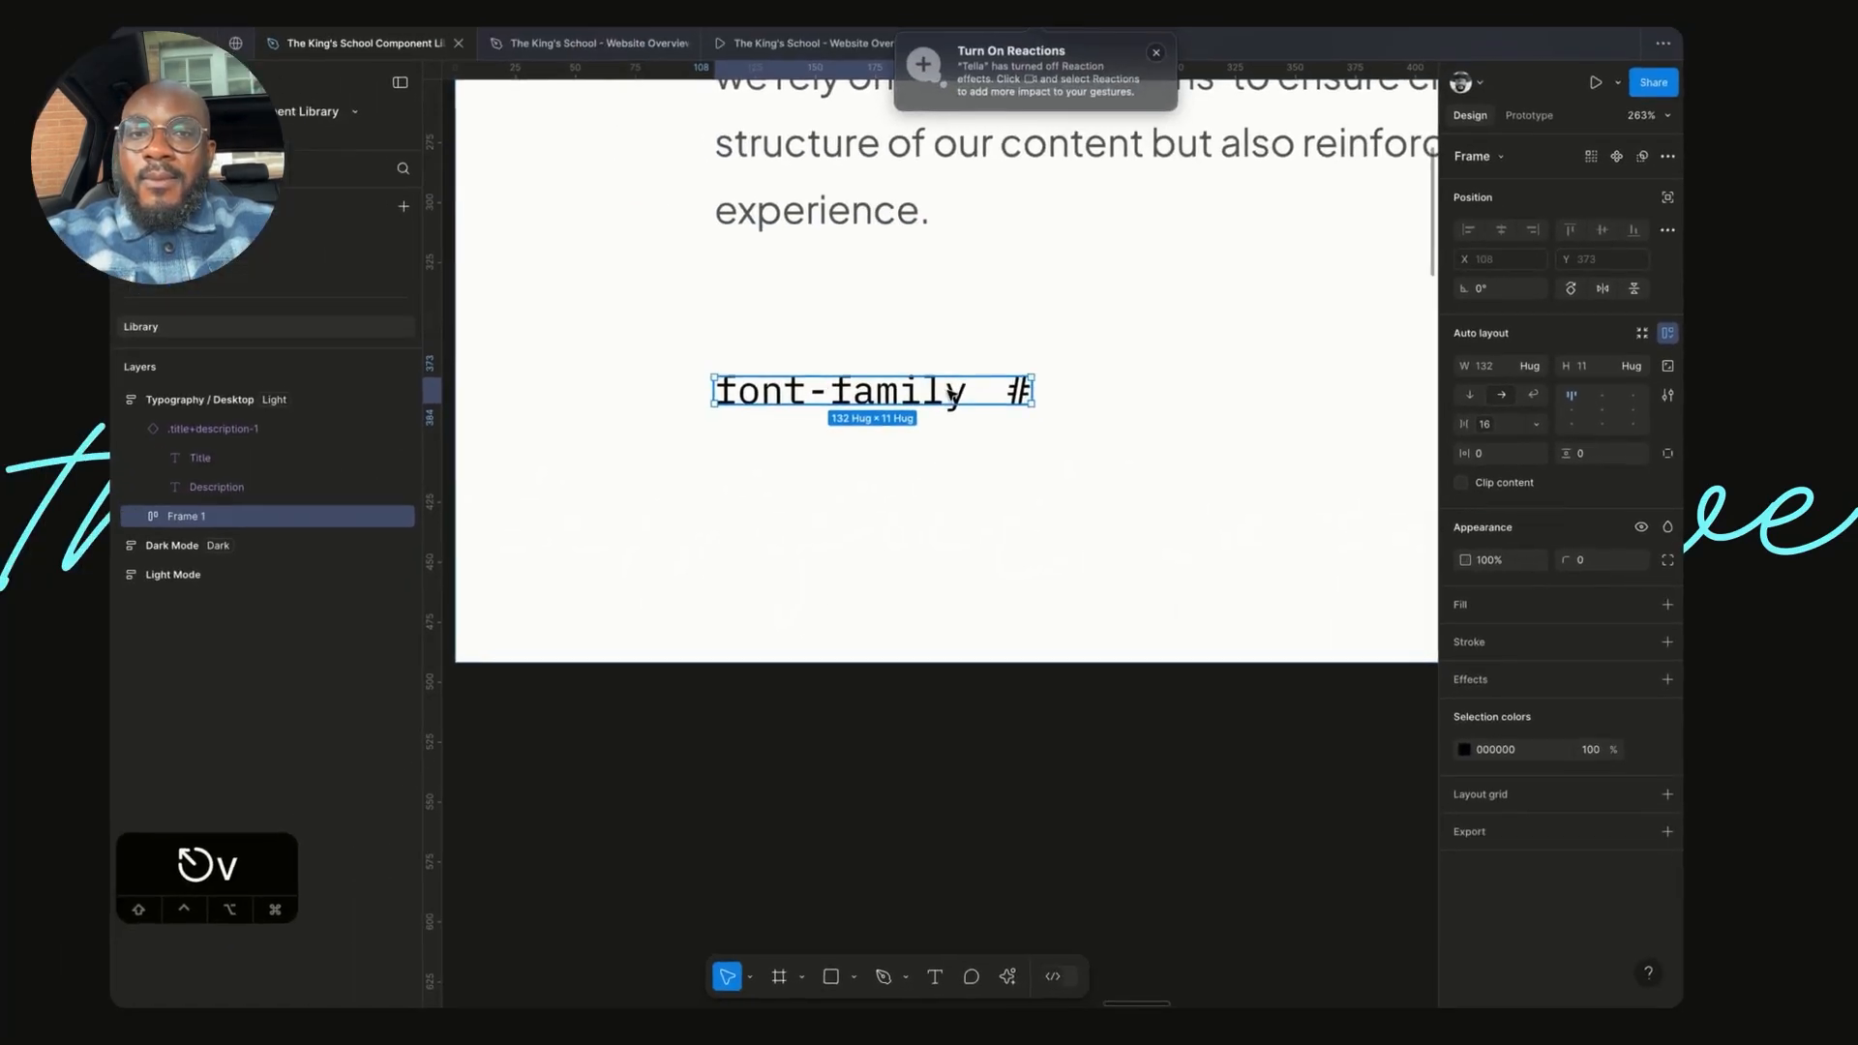
- Add a colon to the label so it reads "font-family:" and clear the selection
double_click(629, 282)
double_click(982, 404)
click(983, 405)
key(Escape)
click(1029, 555)
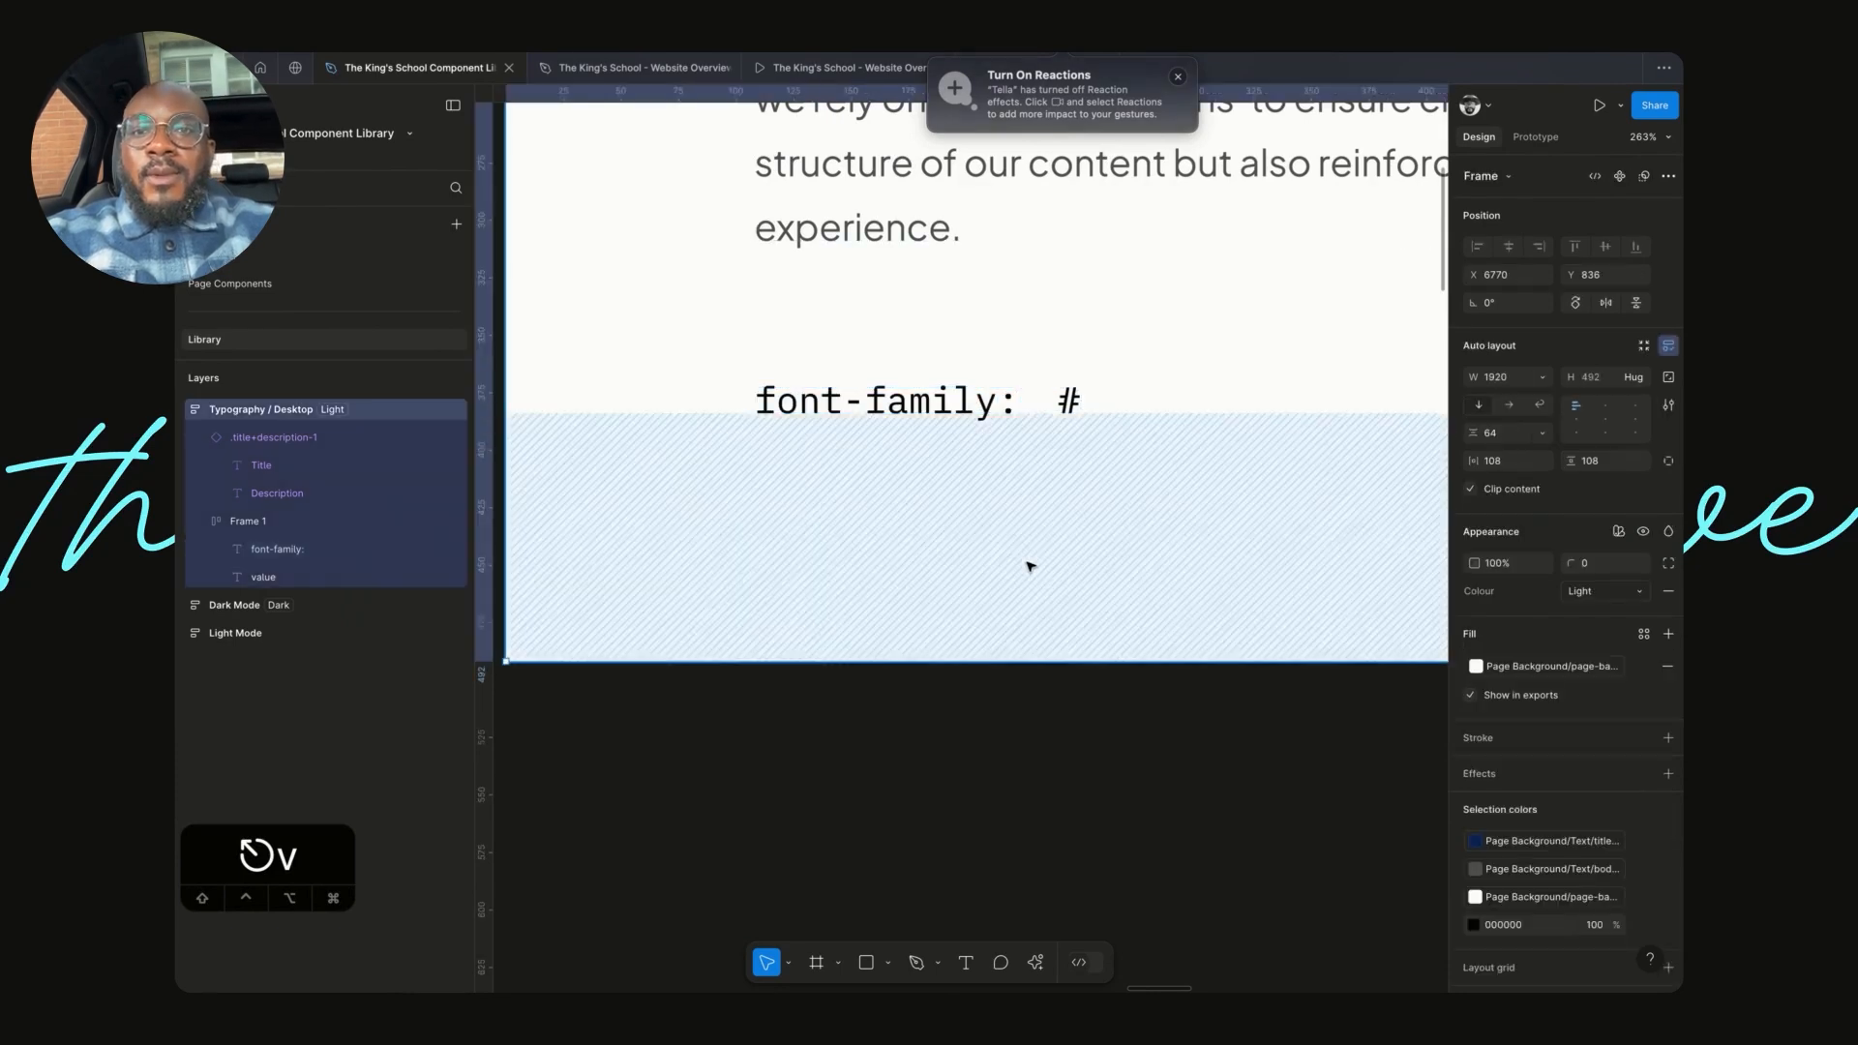
scroll(1029, 566, up, 3)
scroll(1028, 566, down, 3)
key(Escape)
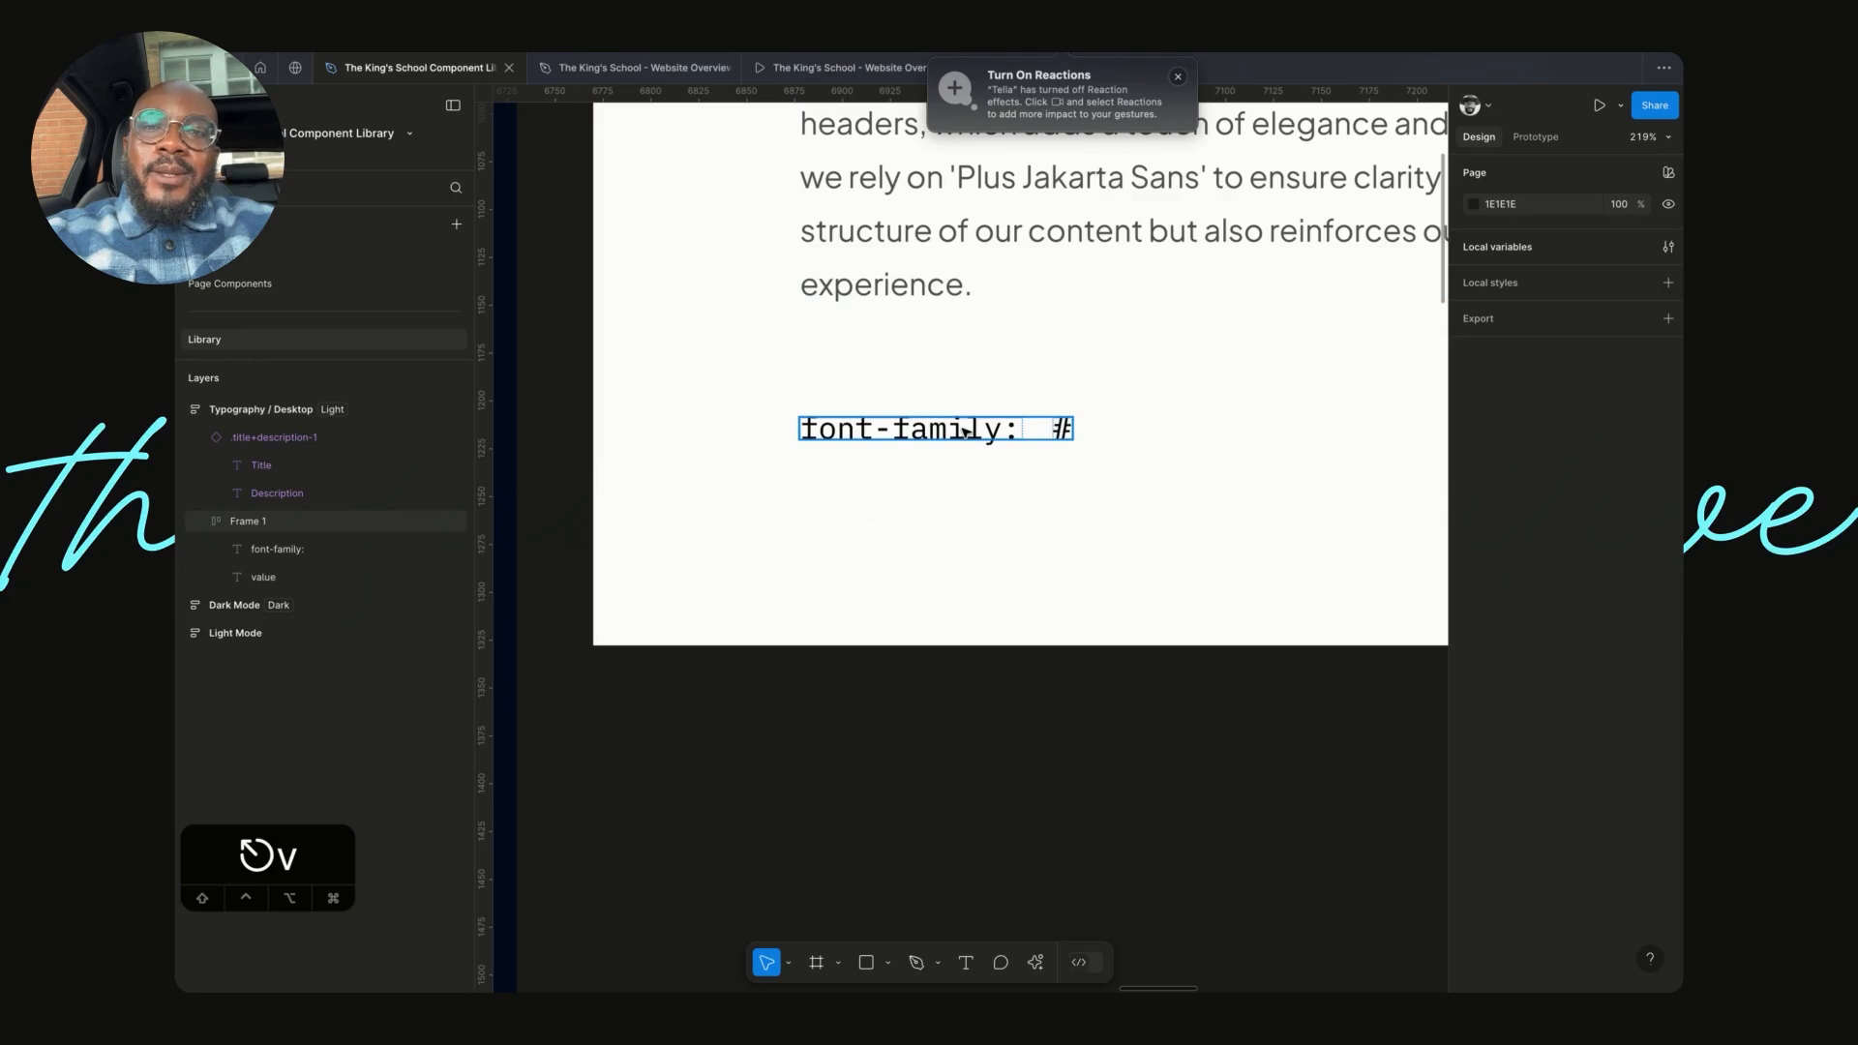
- Apply the title-text colour variable to the fill of the "font-family:" label
click(966, 431)
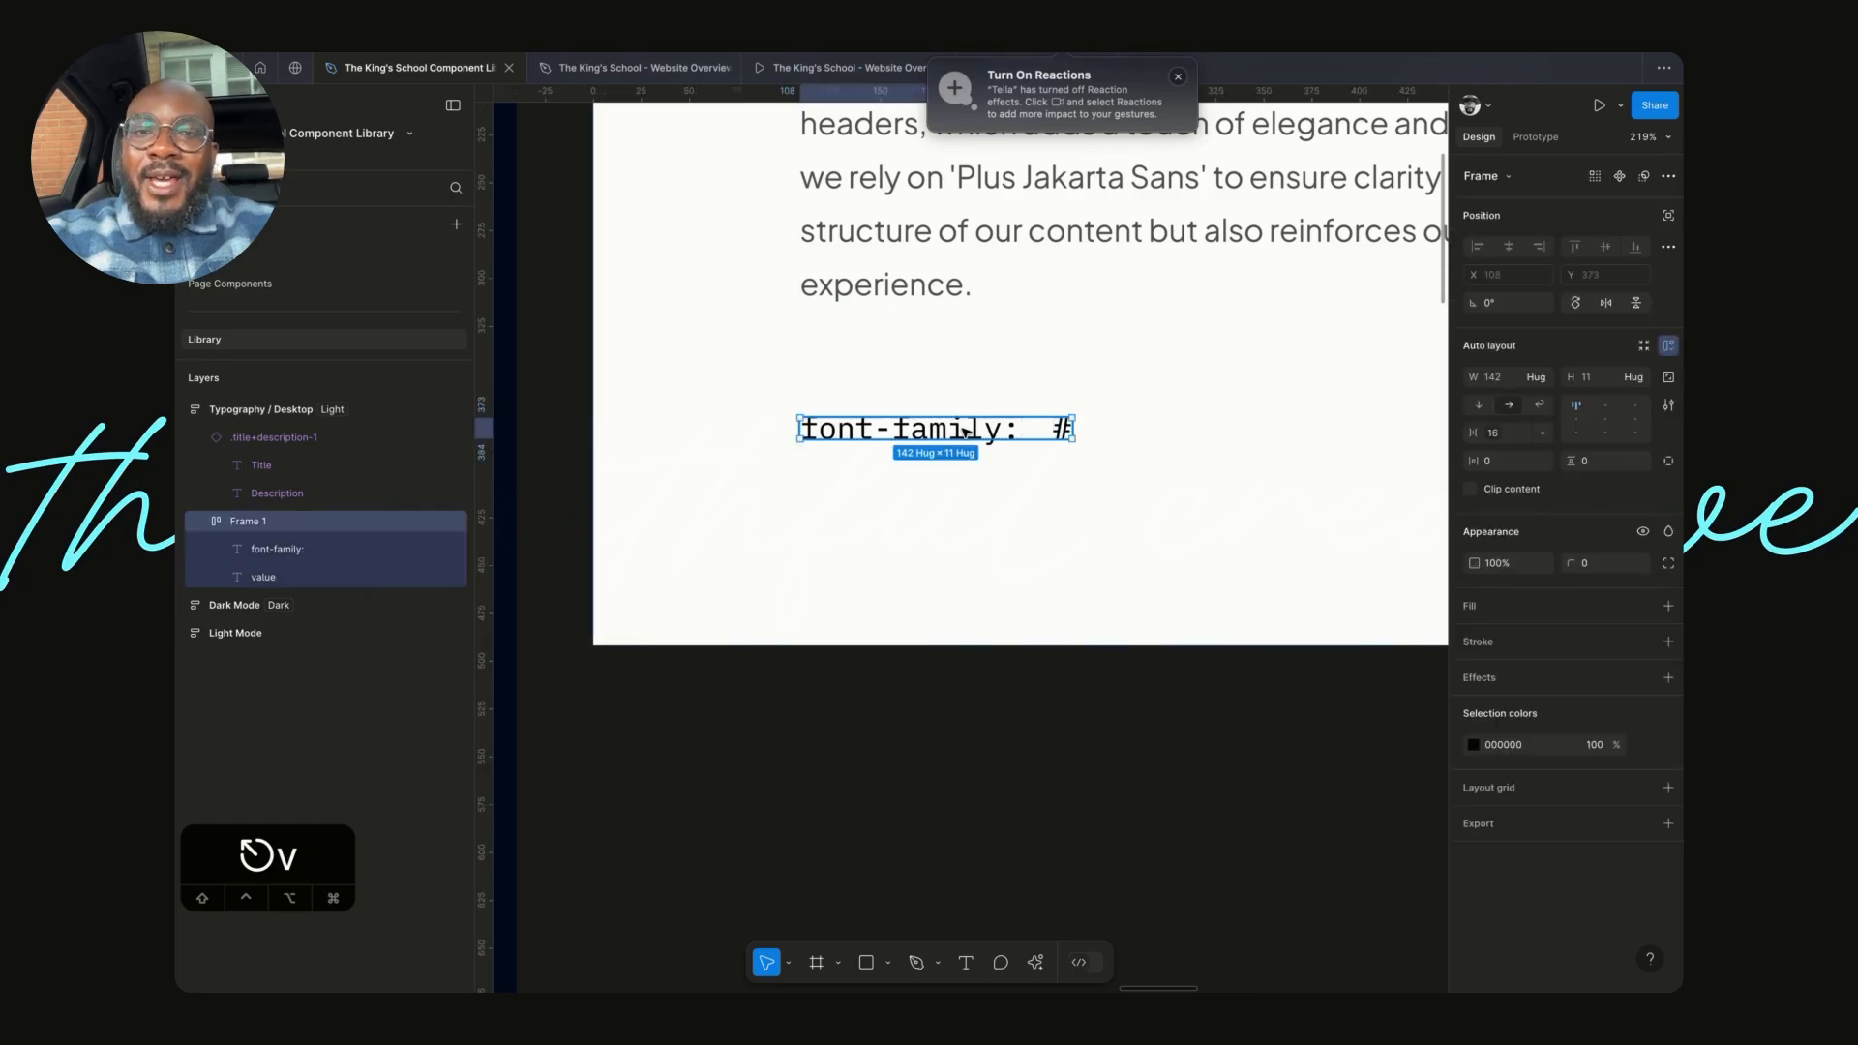
click(955, 431)
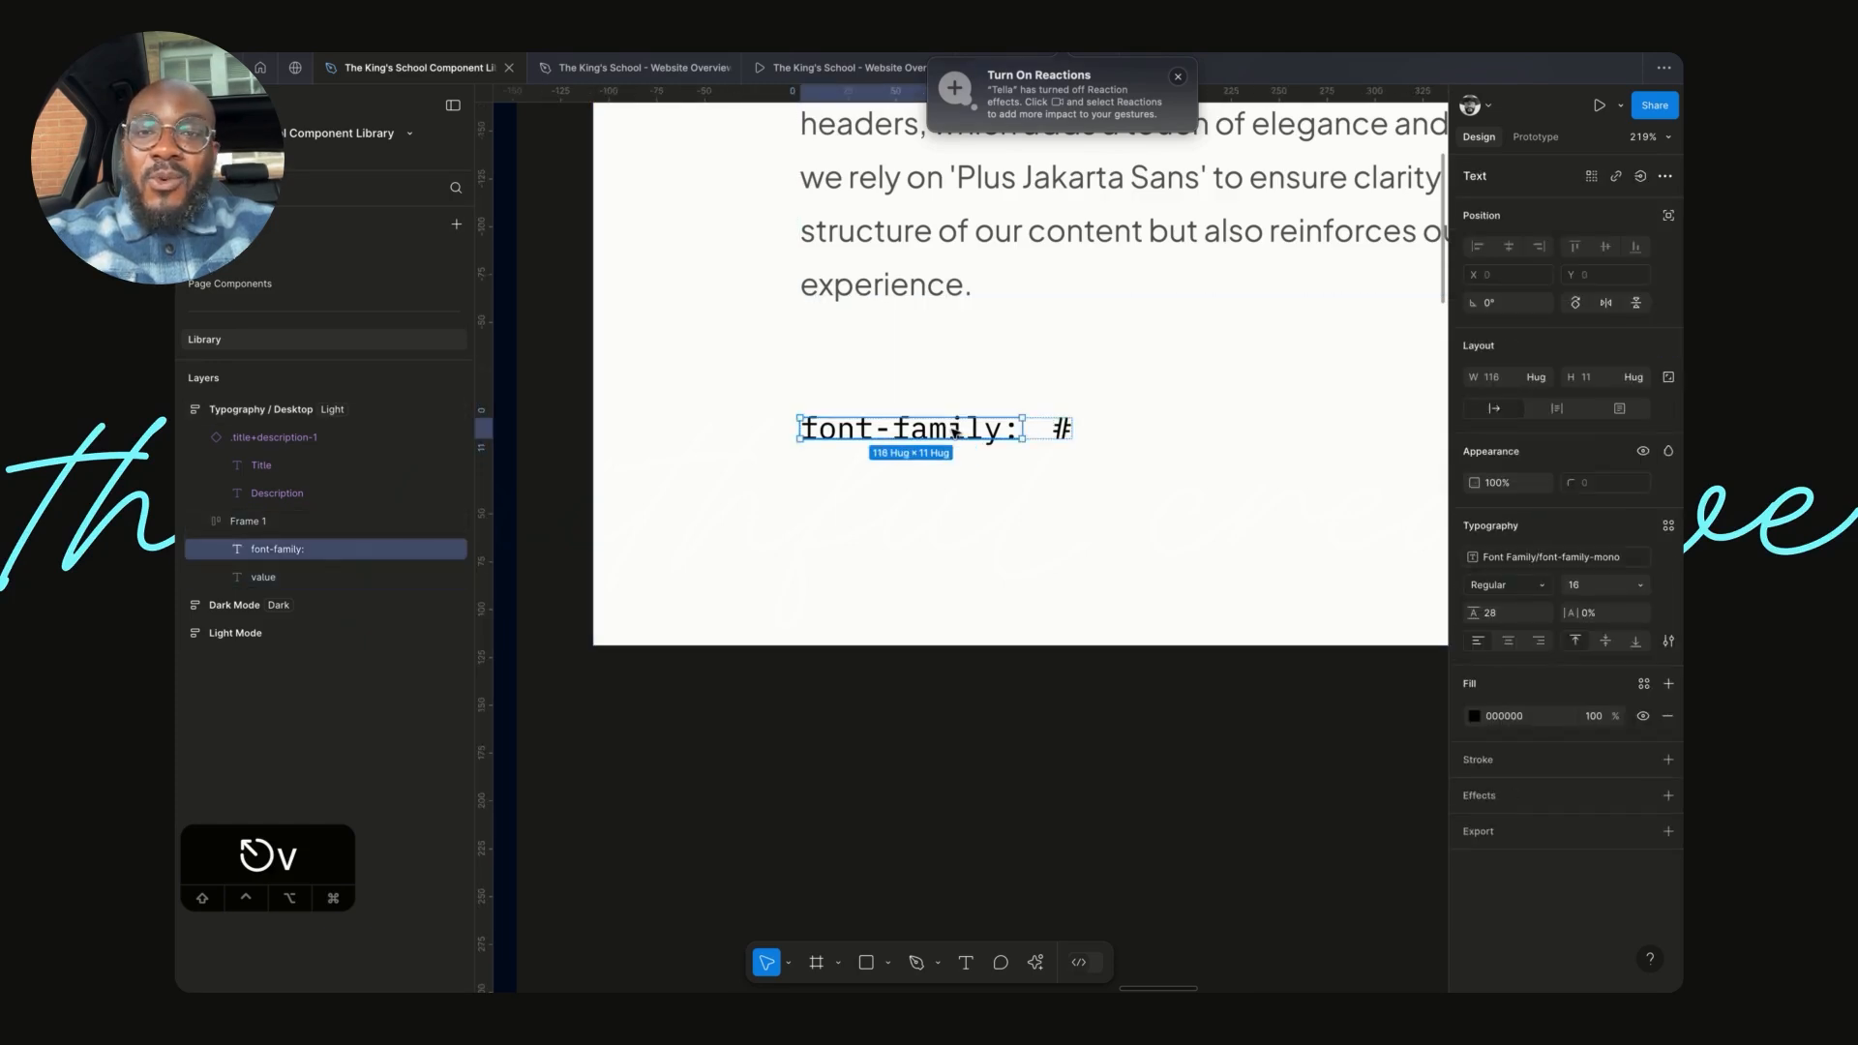
click(1103, 729)
click(975, 429)
click(976, 429)
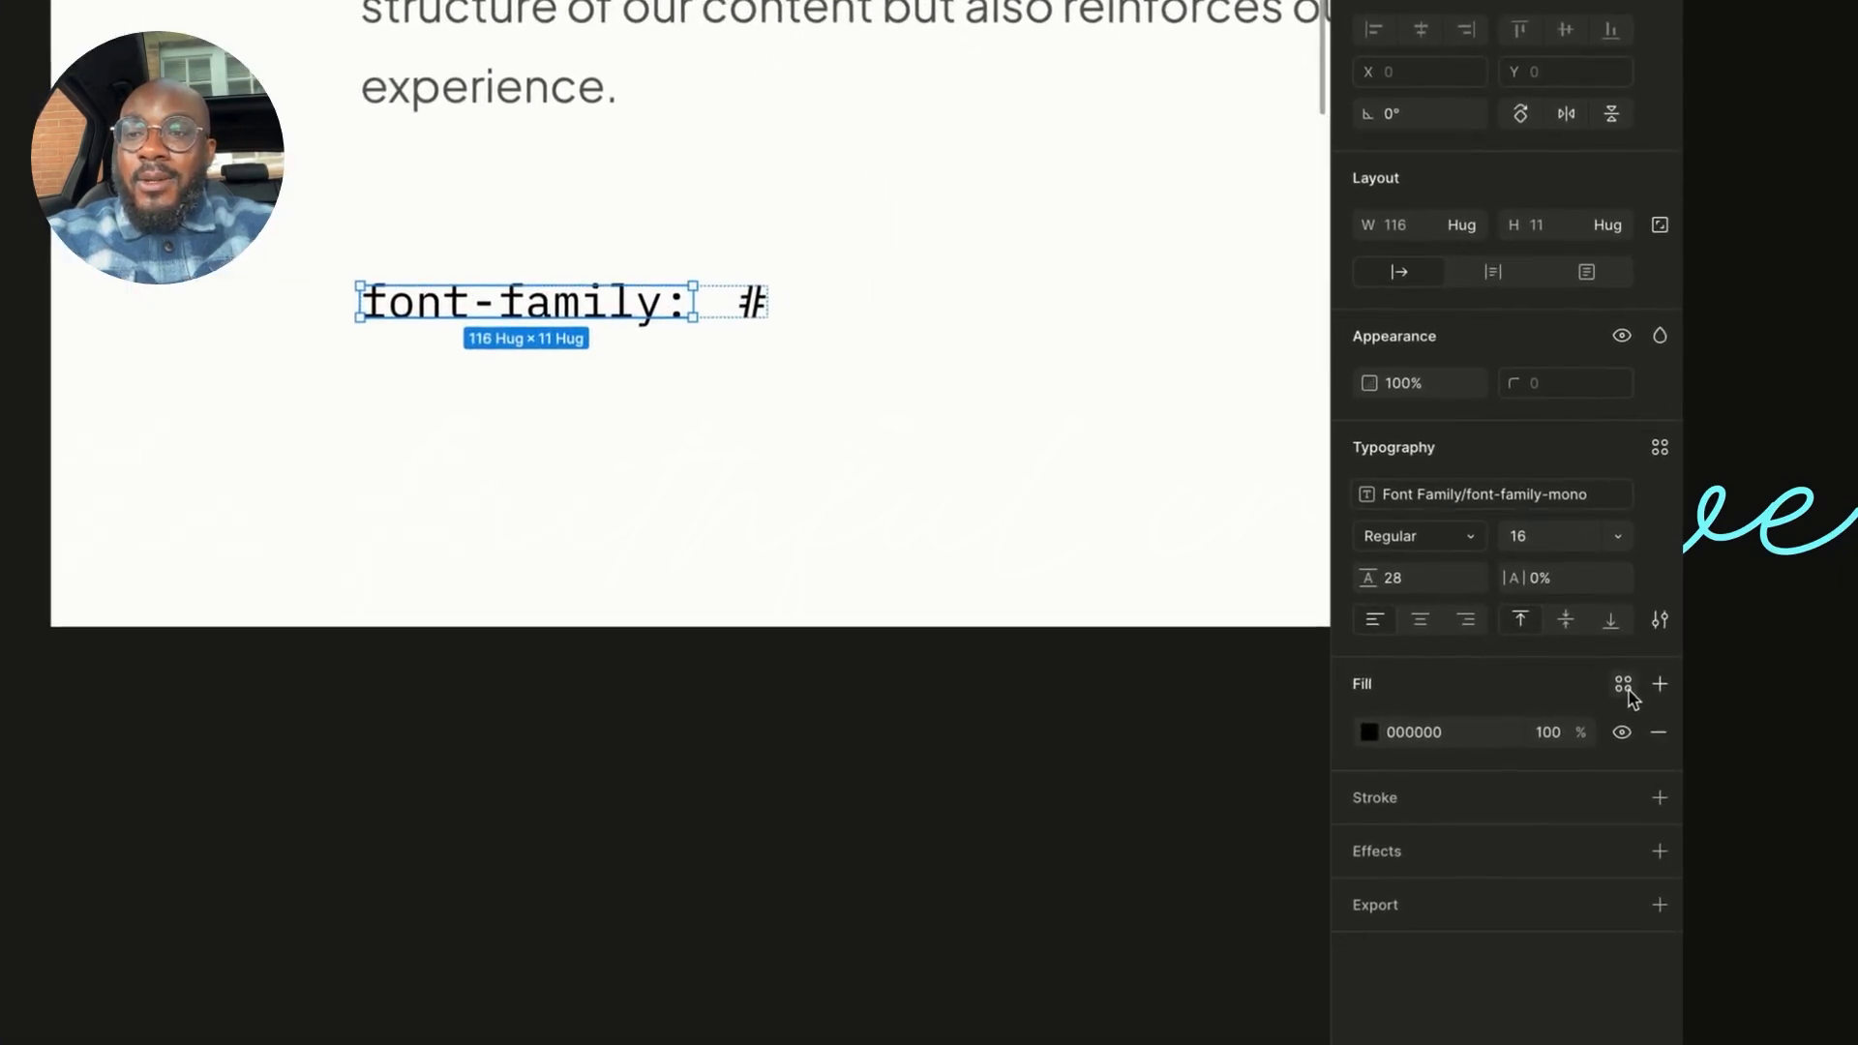
click(1625, 687)
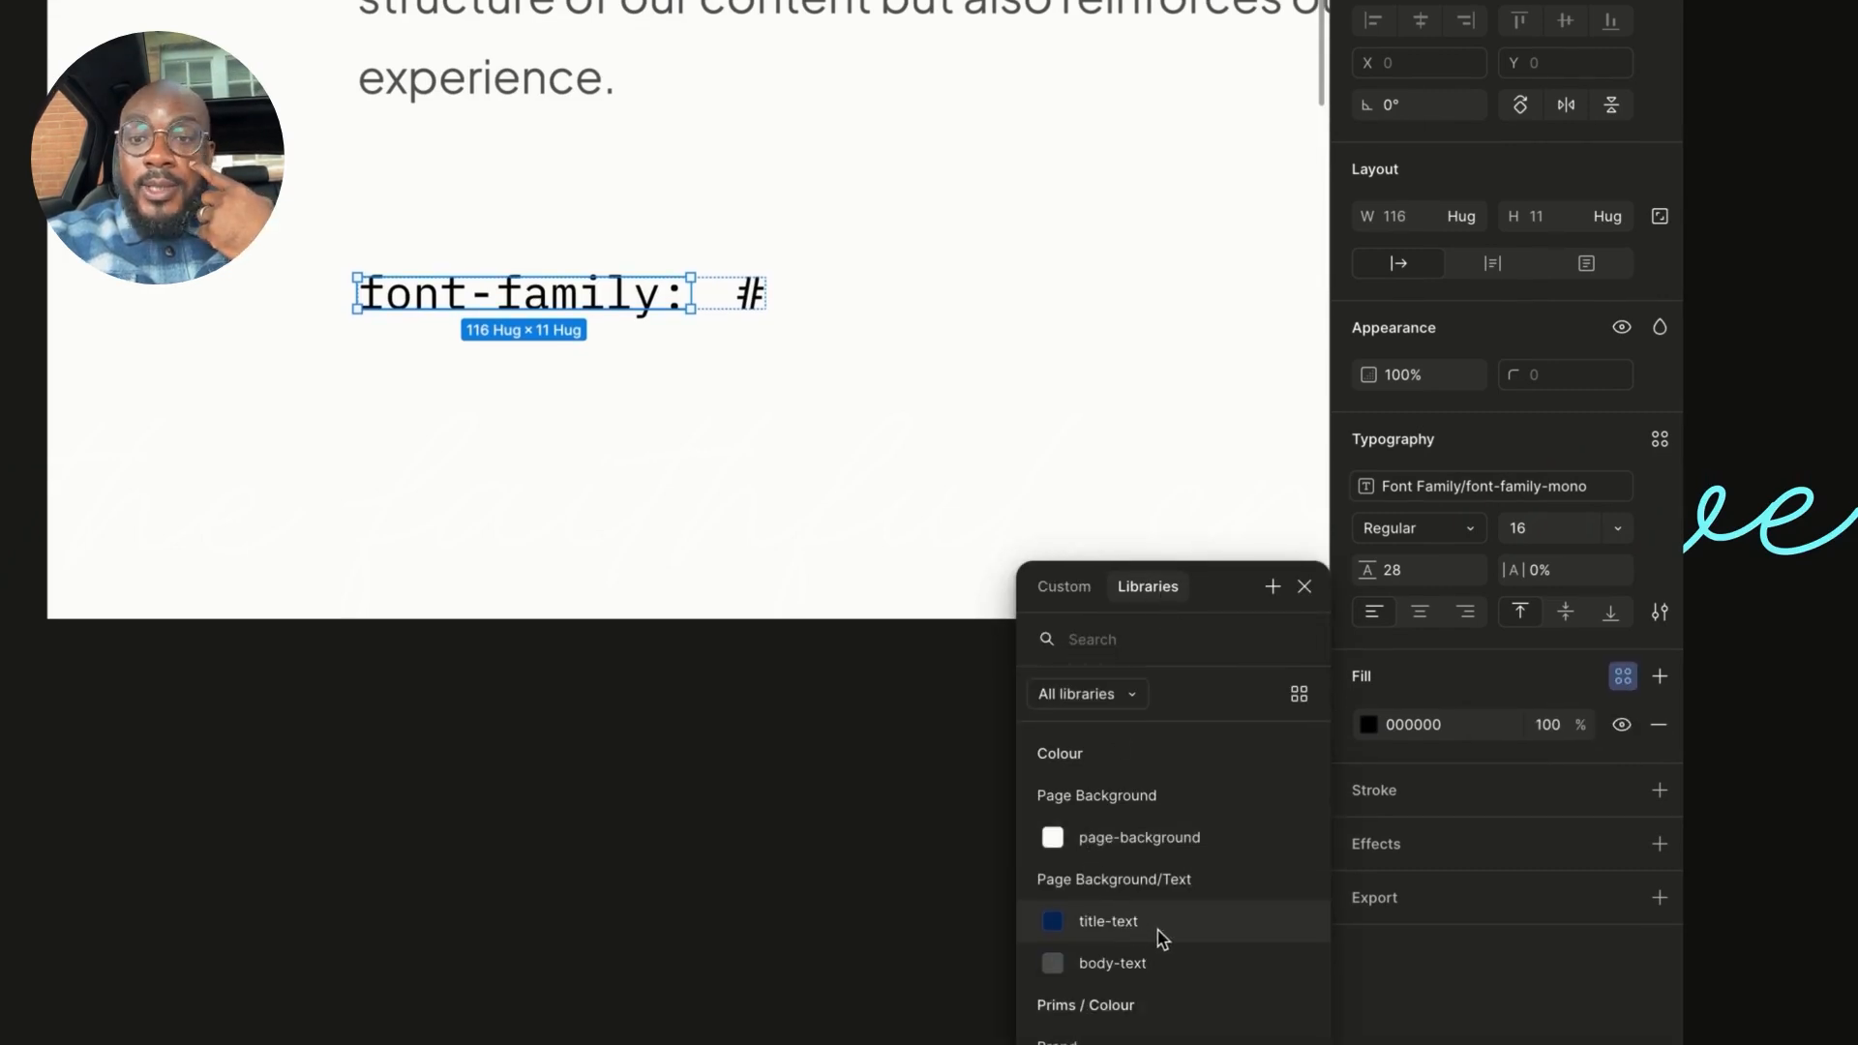
click(1108, 921)
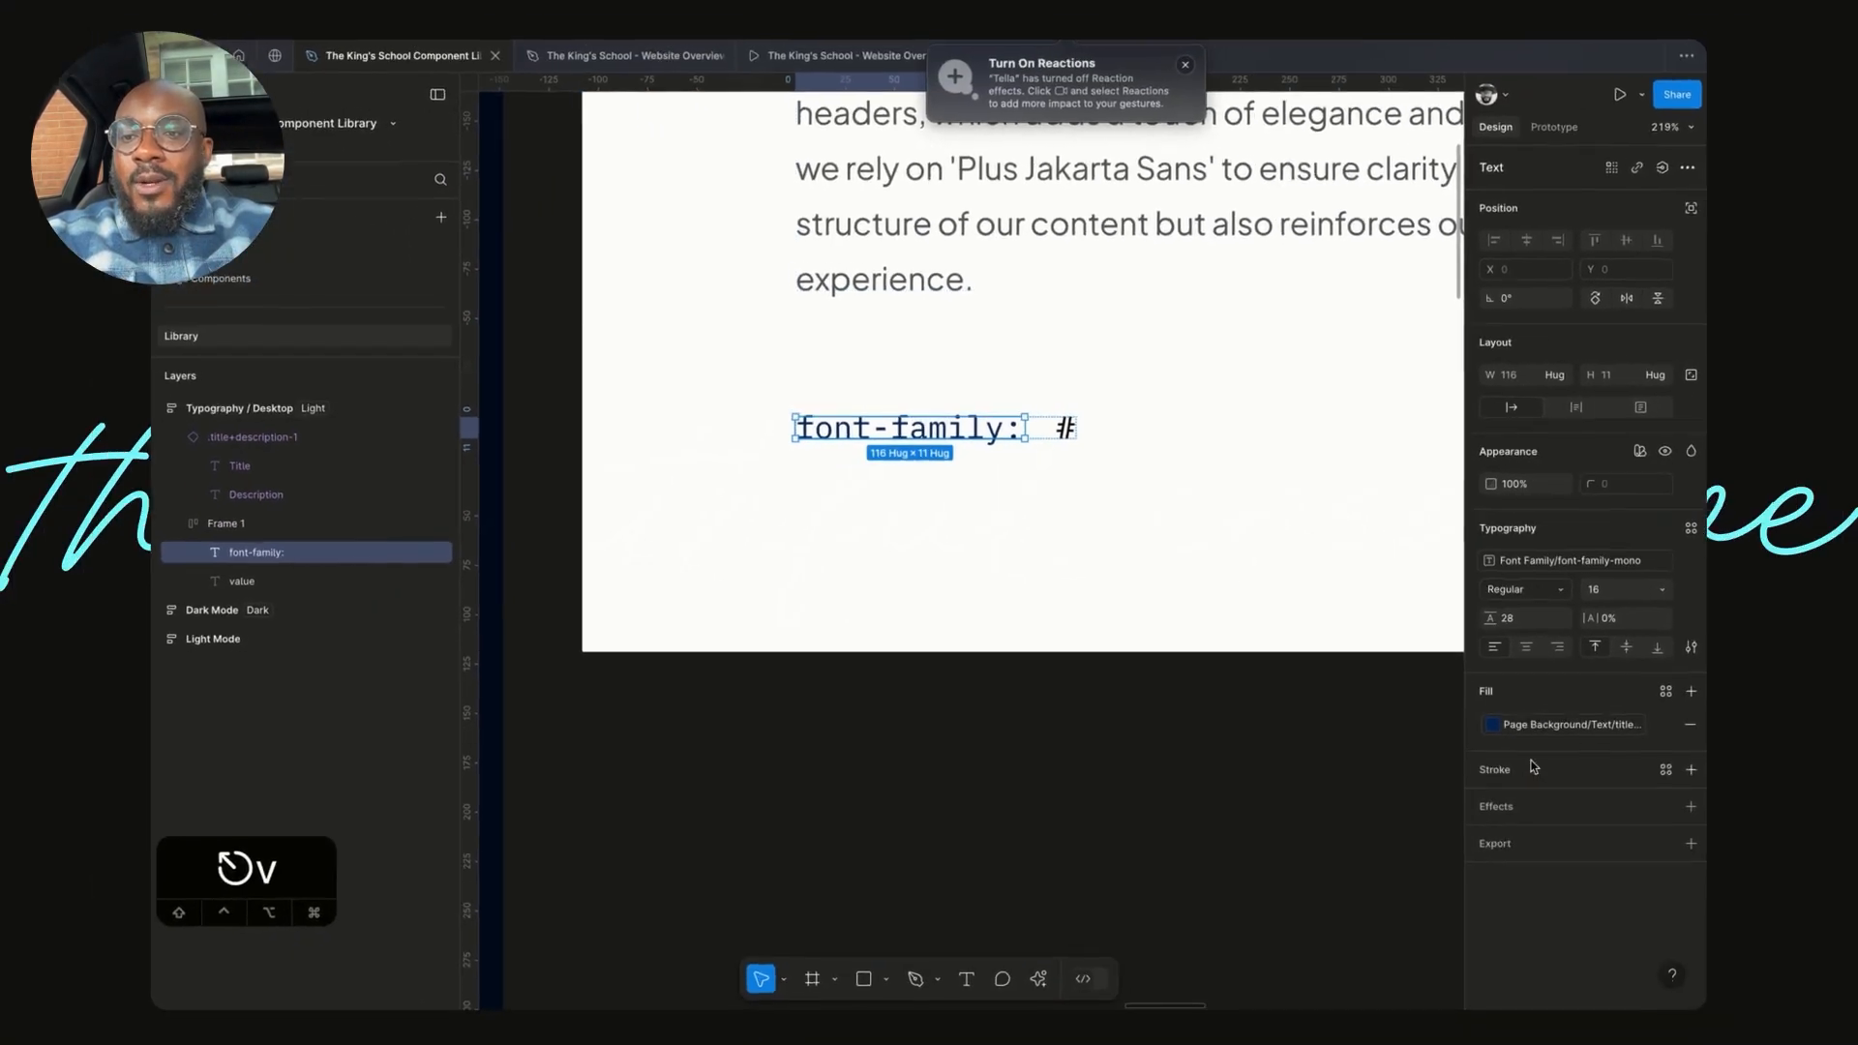
- Apply the body-text colour variable to the fill of the "#" value text and clear the selection
click(1062, 429)
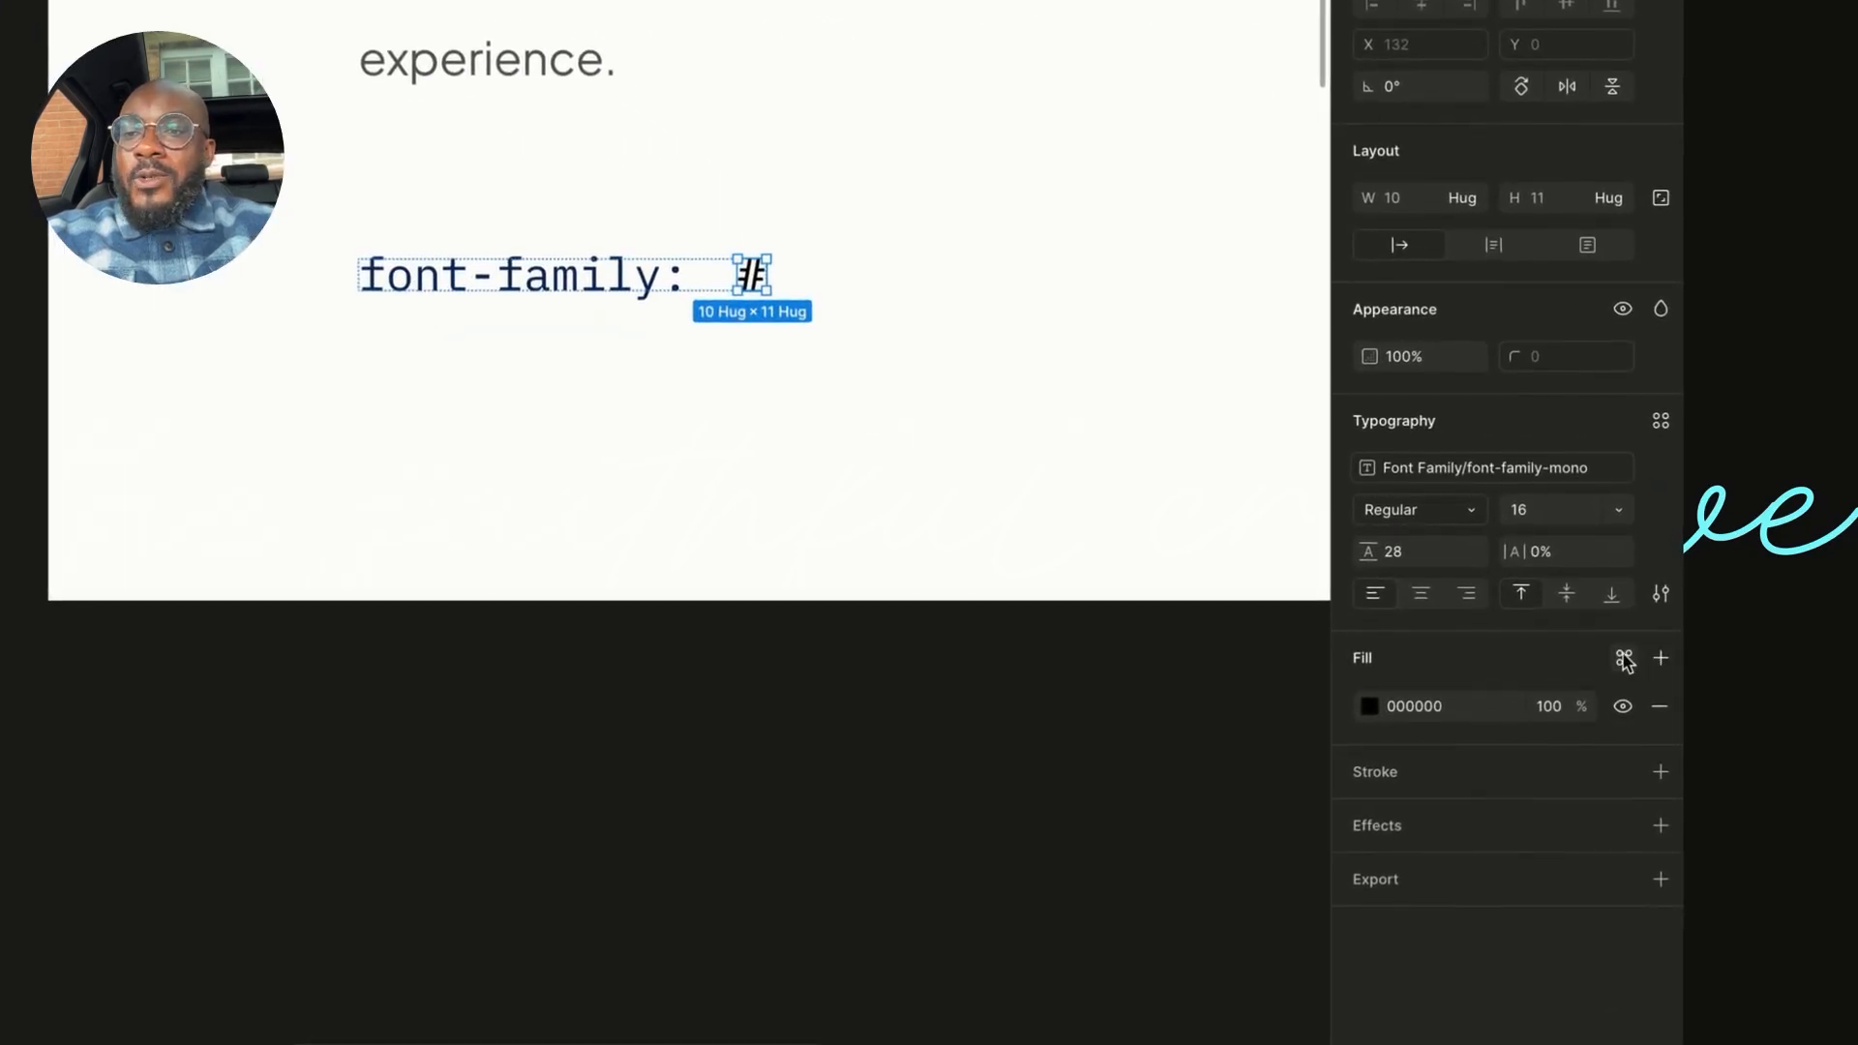
click(1624, 658)
click(1113, 818)
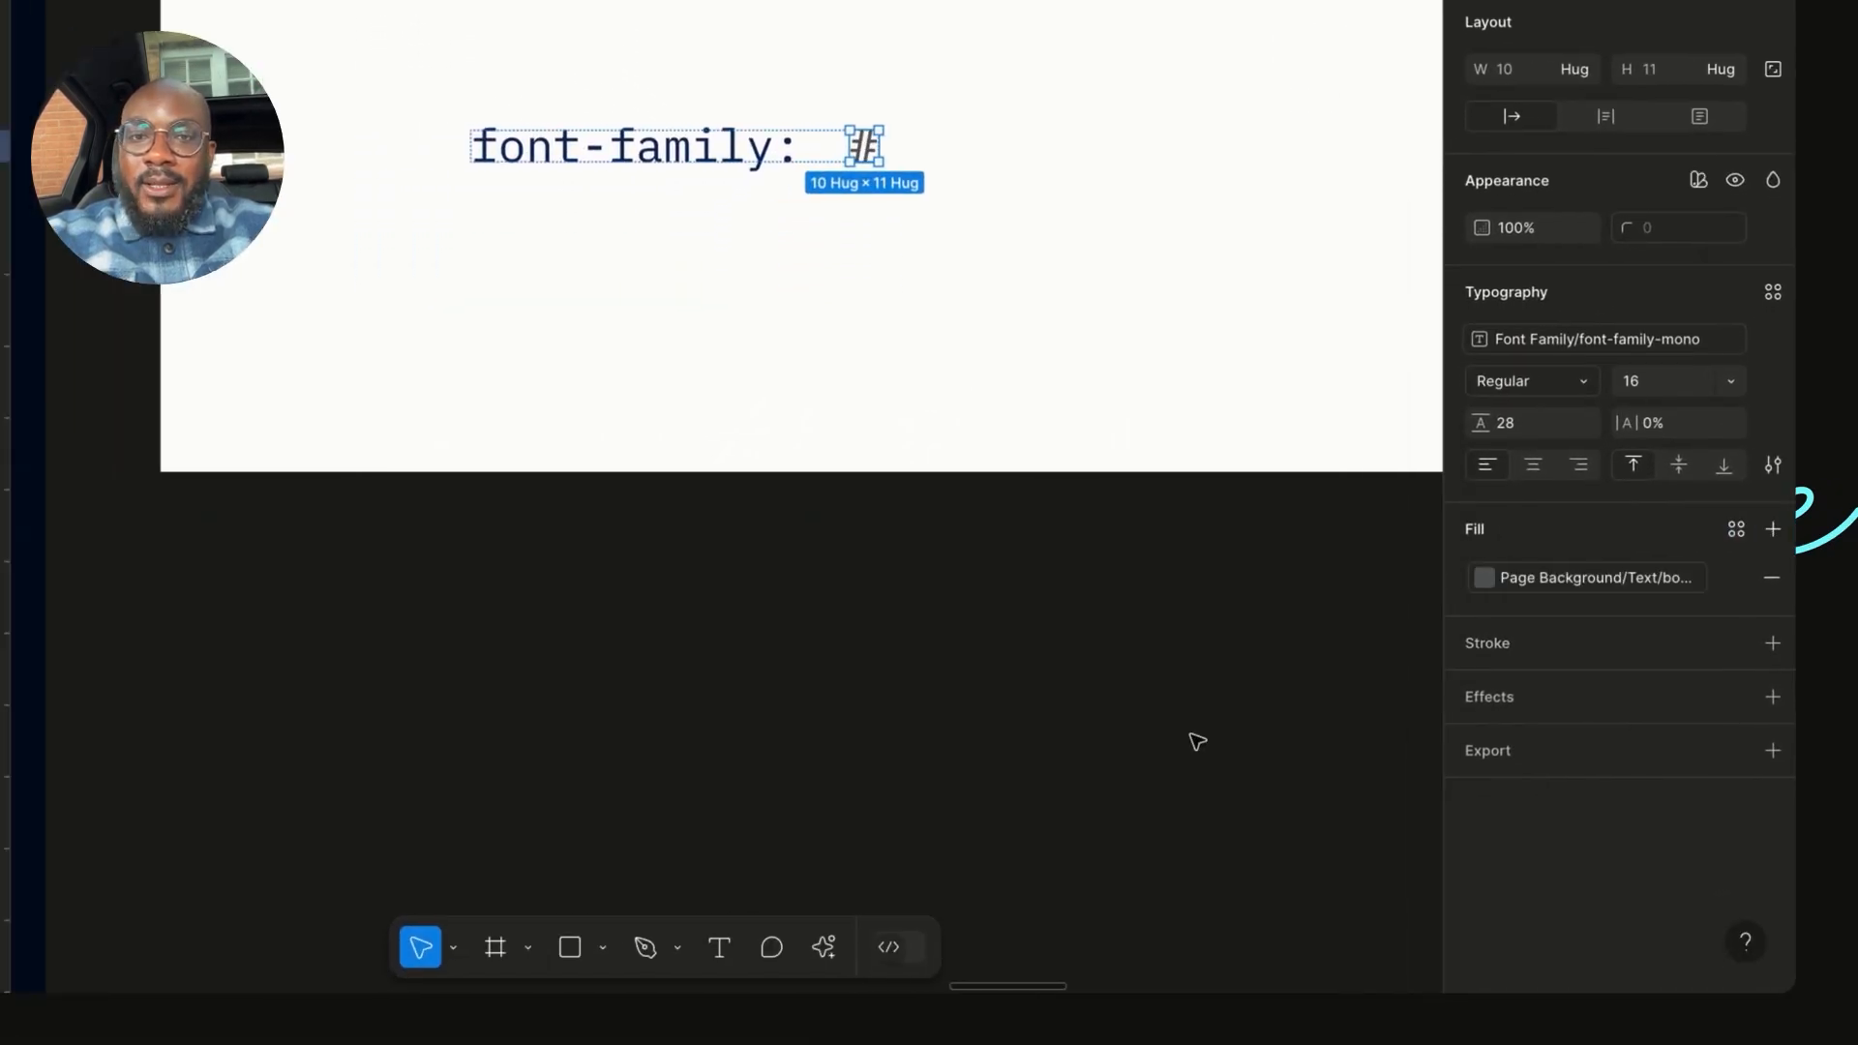
key(Escape)
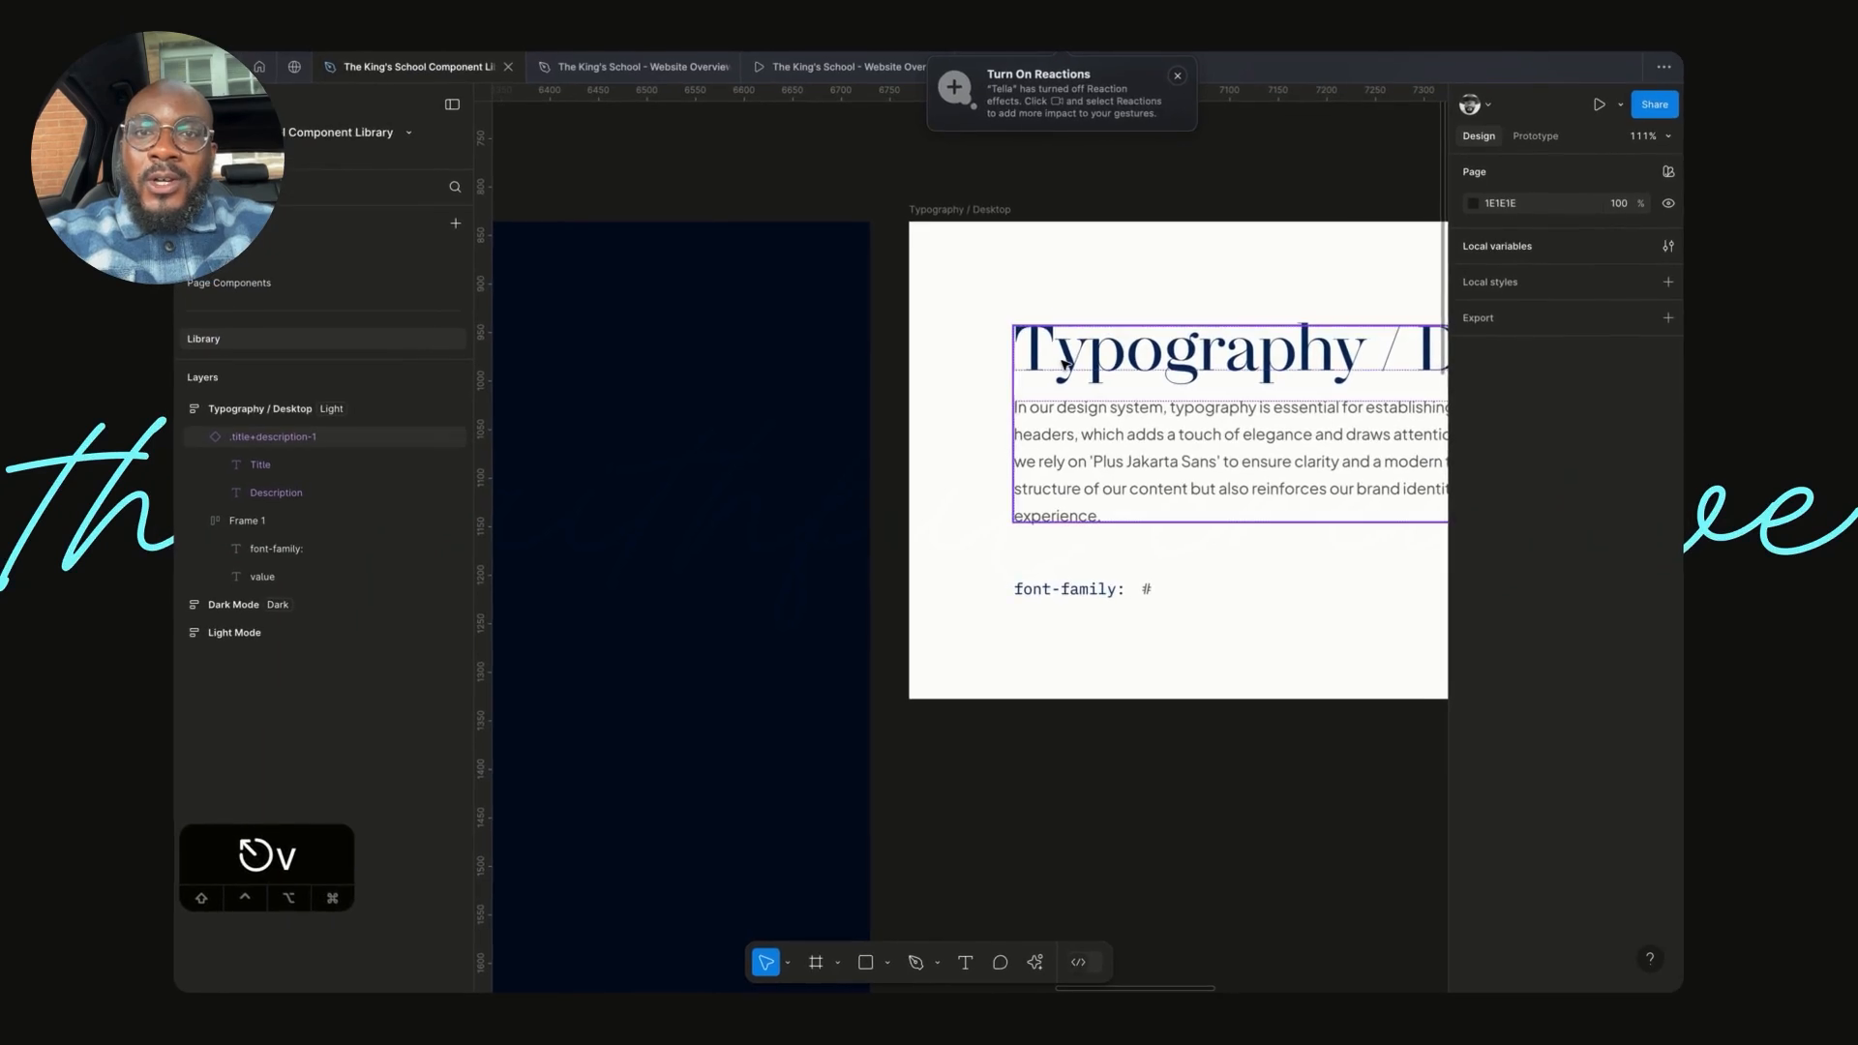
- Check the Typography / Desktop frame in the Dark colour mode, and return it to Light
click(992, 213)
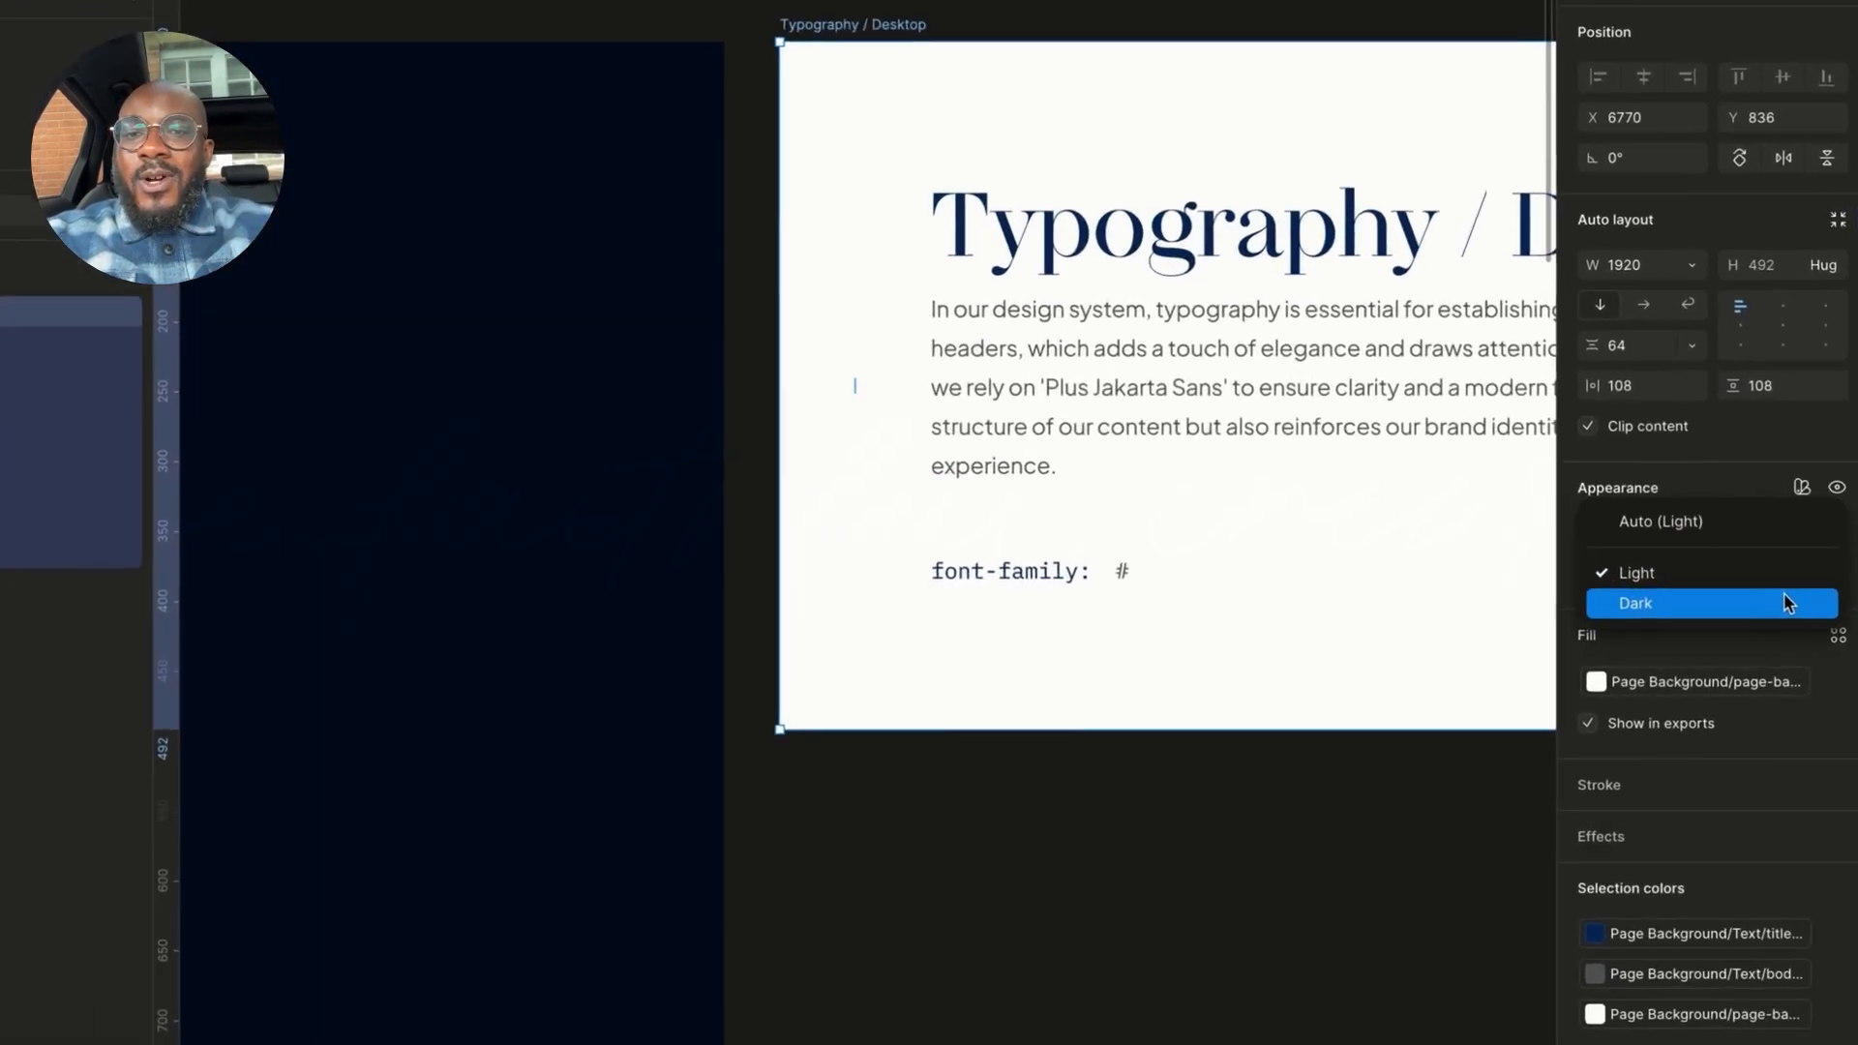
click(1609, 610)
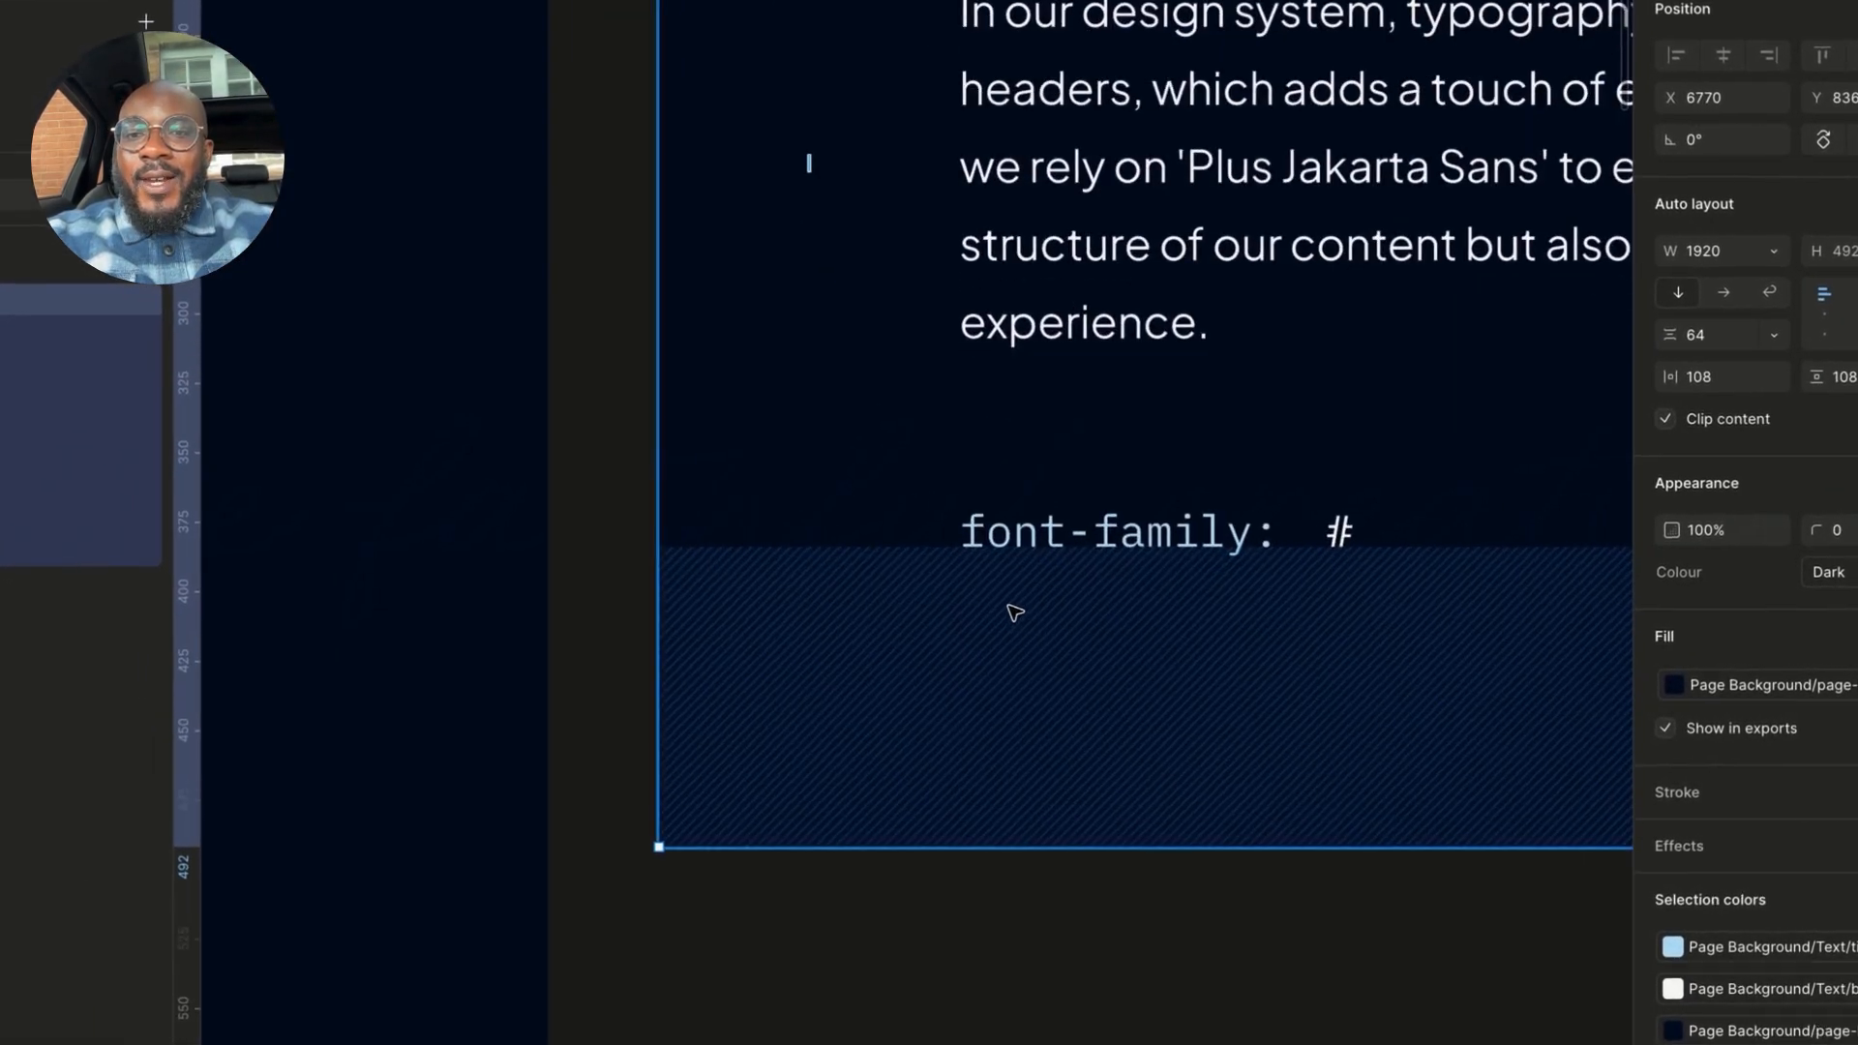
scroll(1266, 593, down, 3)
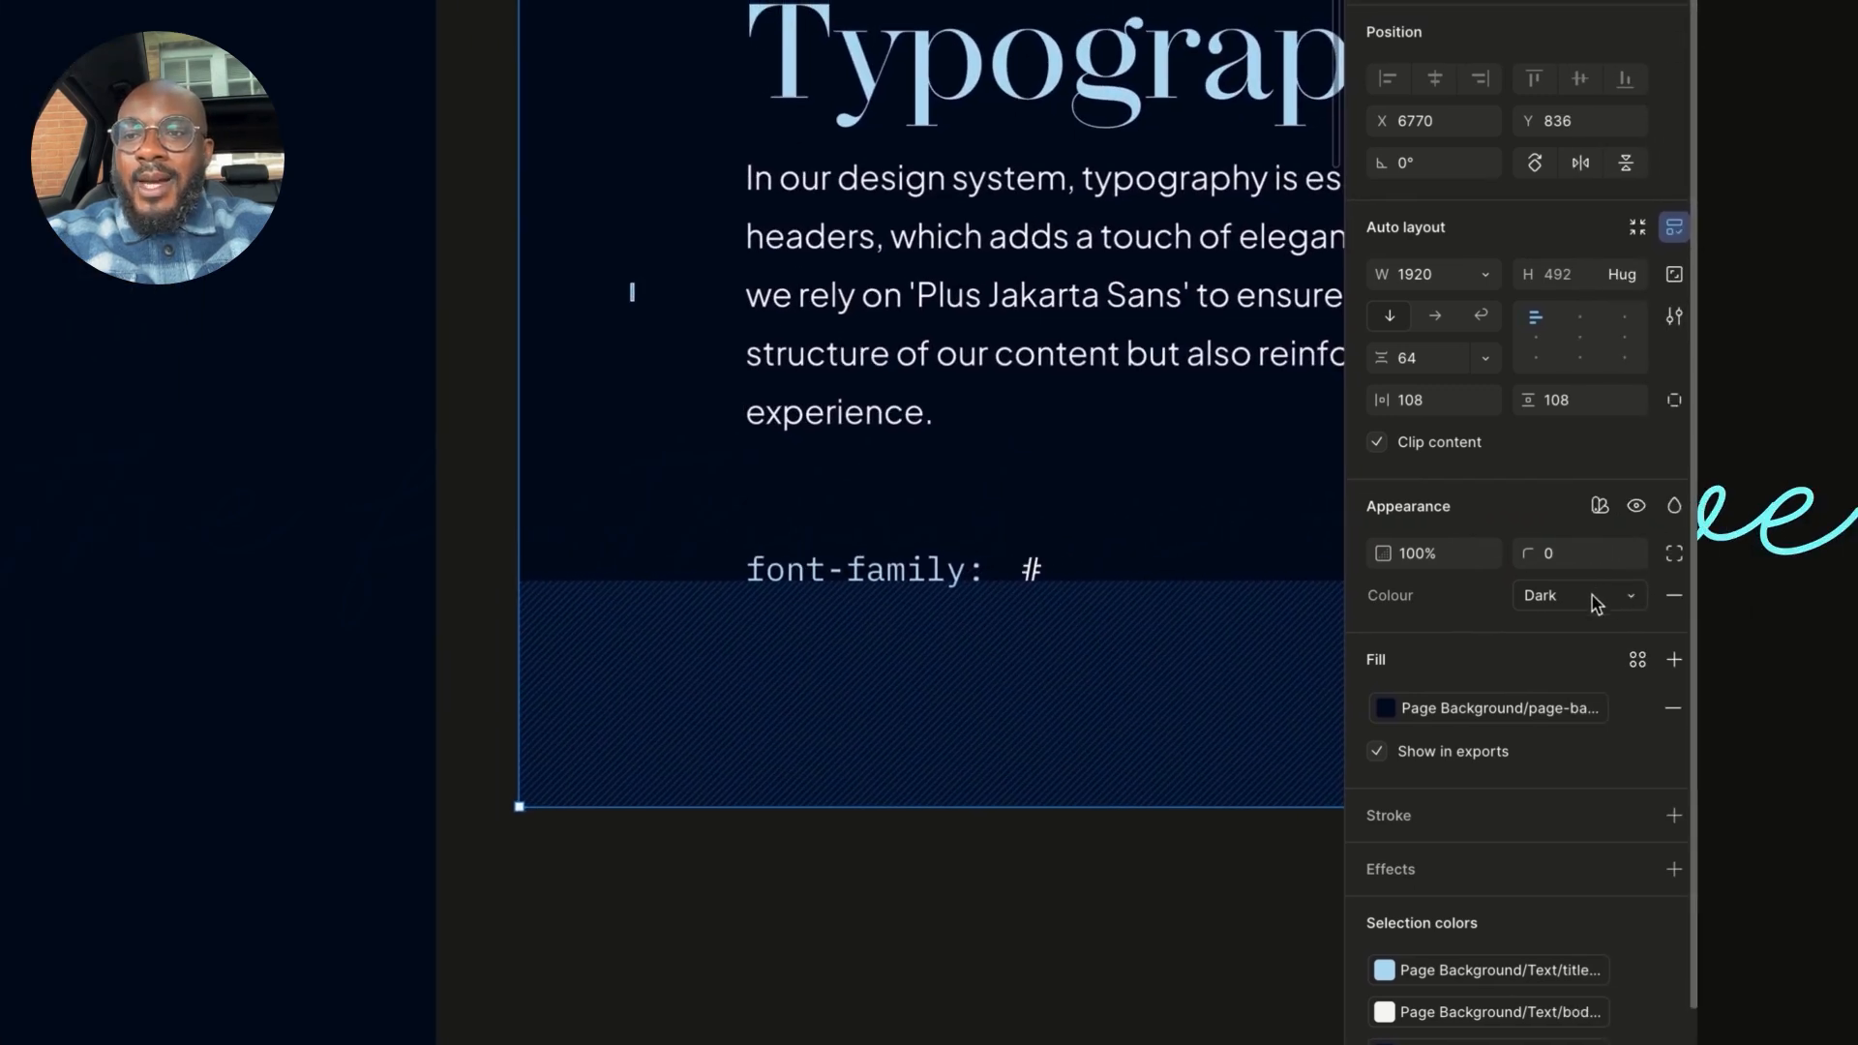
click(1844, 572)
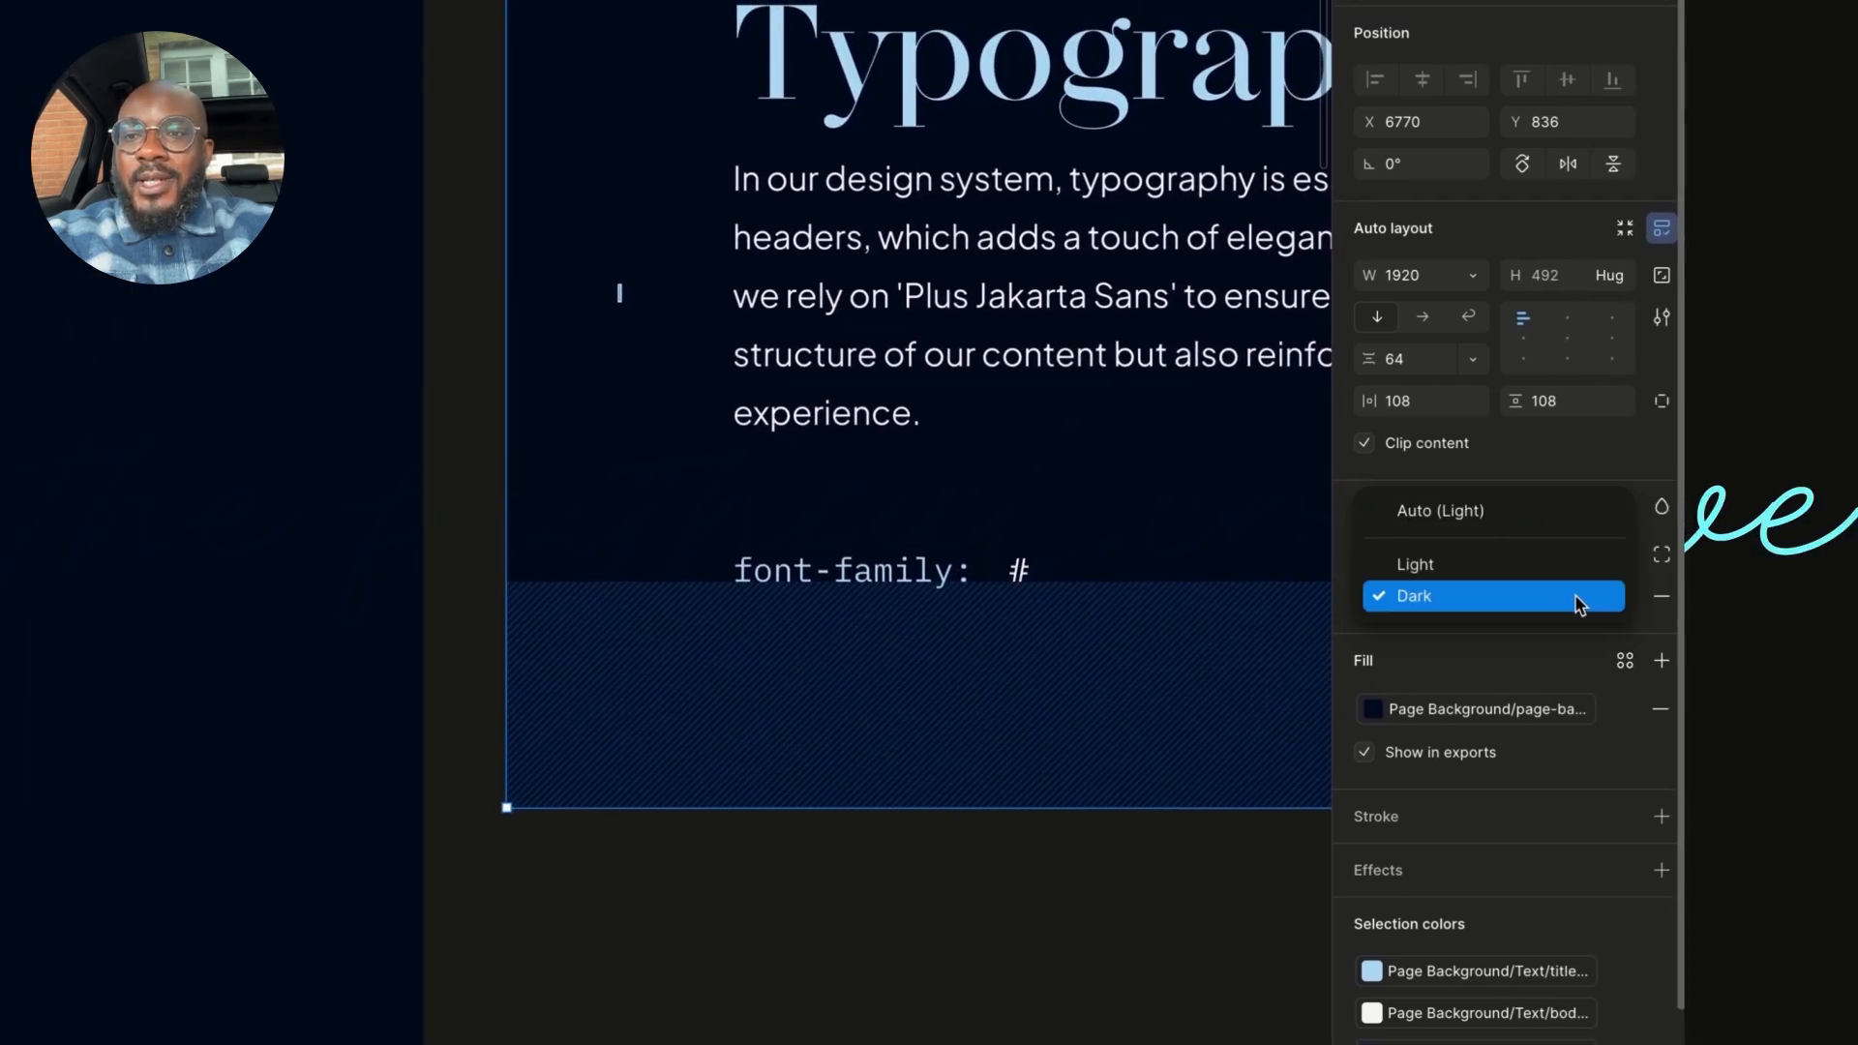
click(1531, 566)
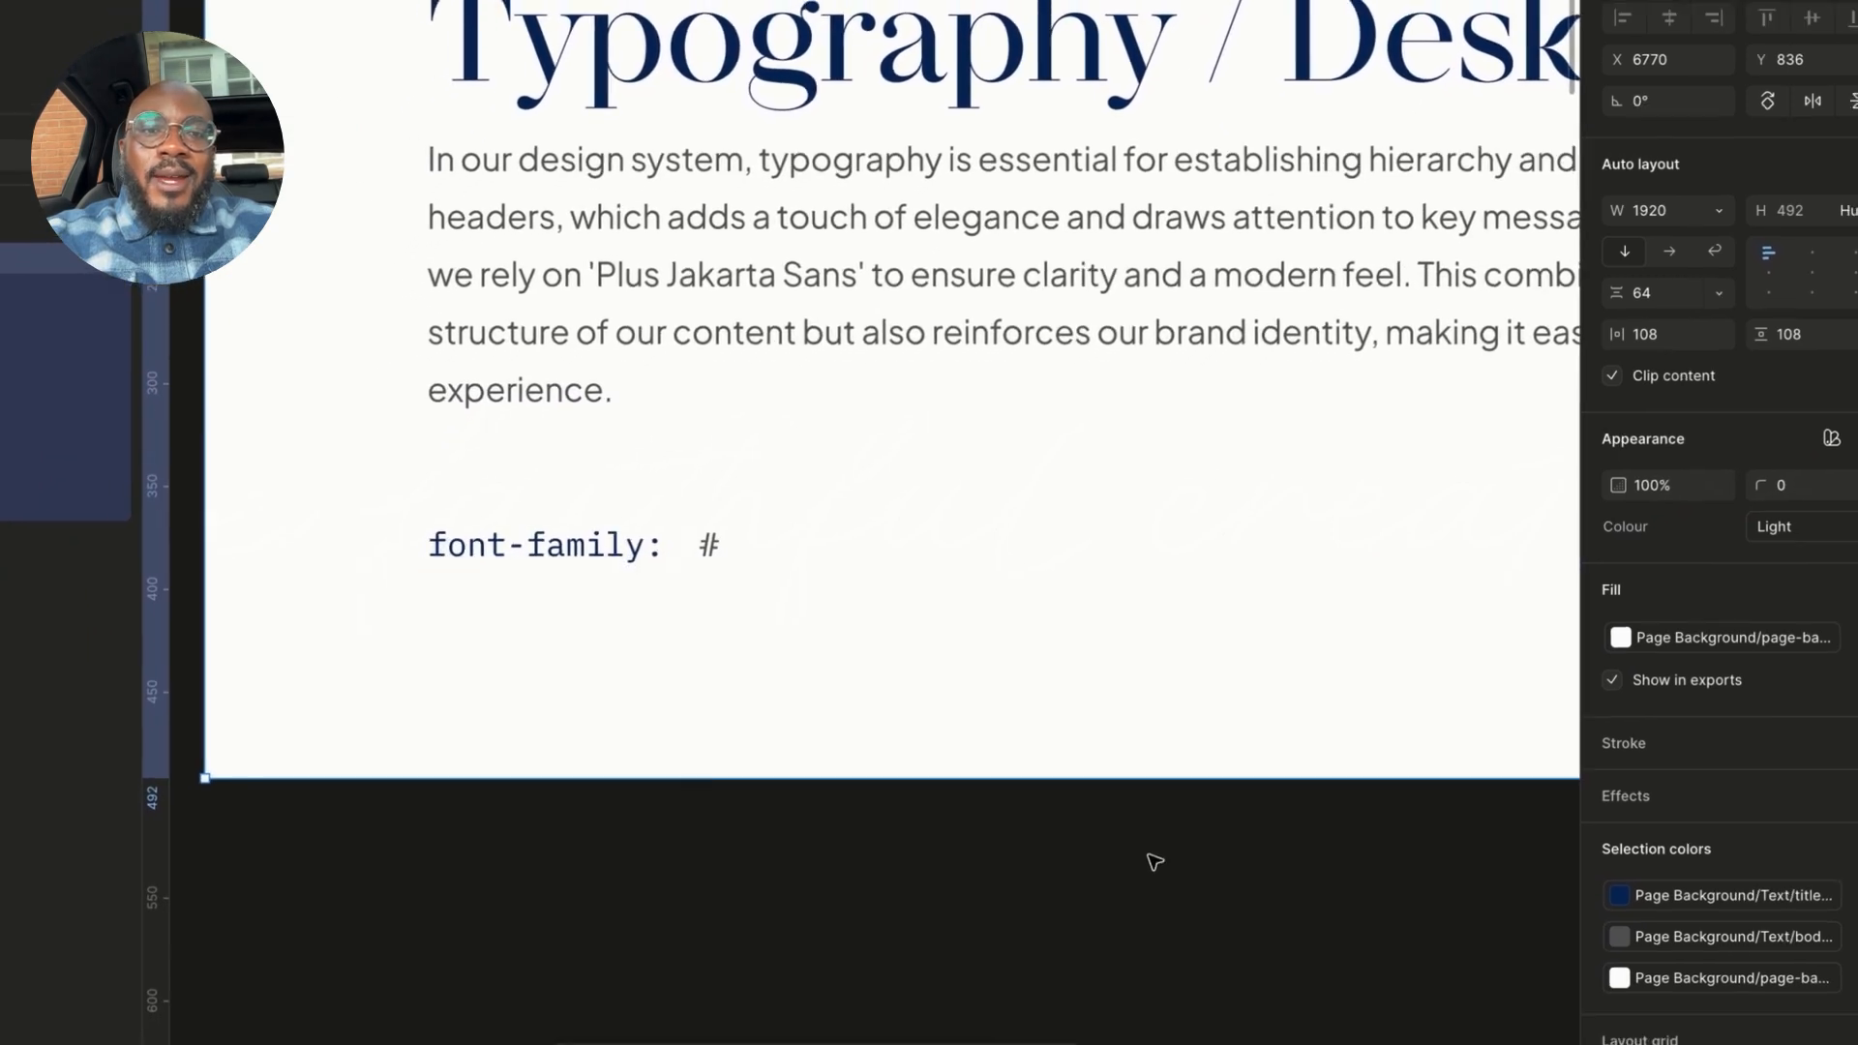
scroll(1099, 920, left, 2)
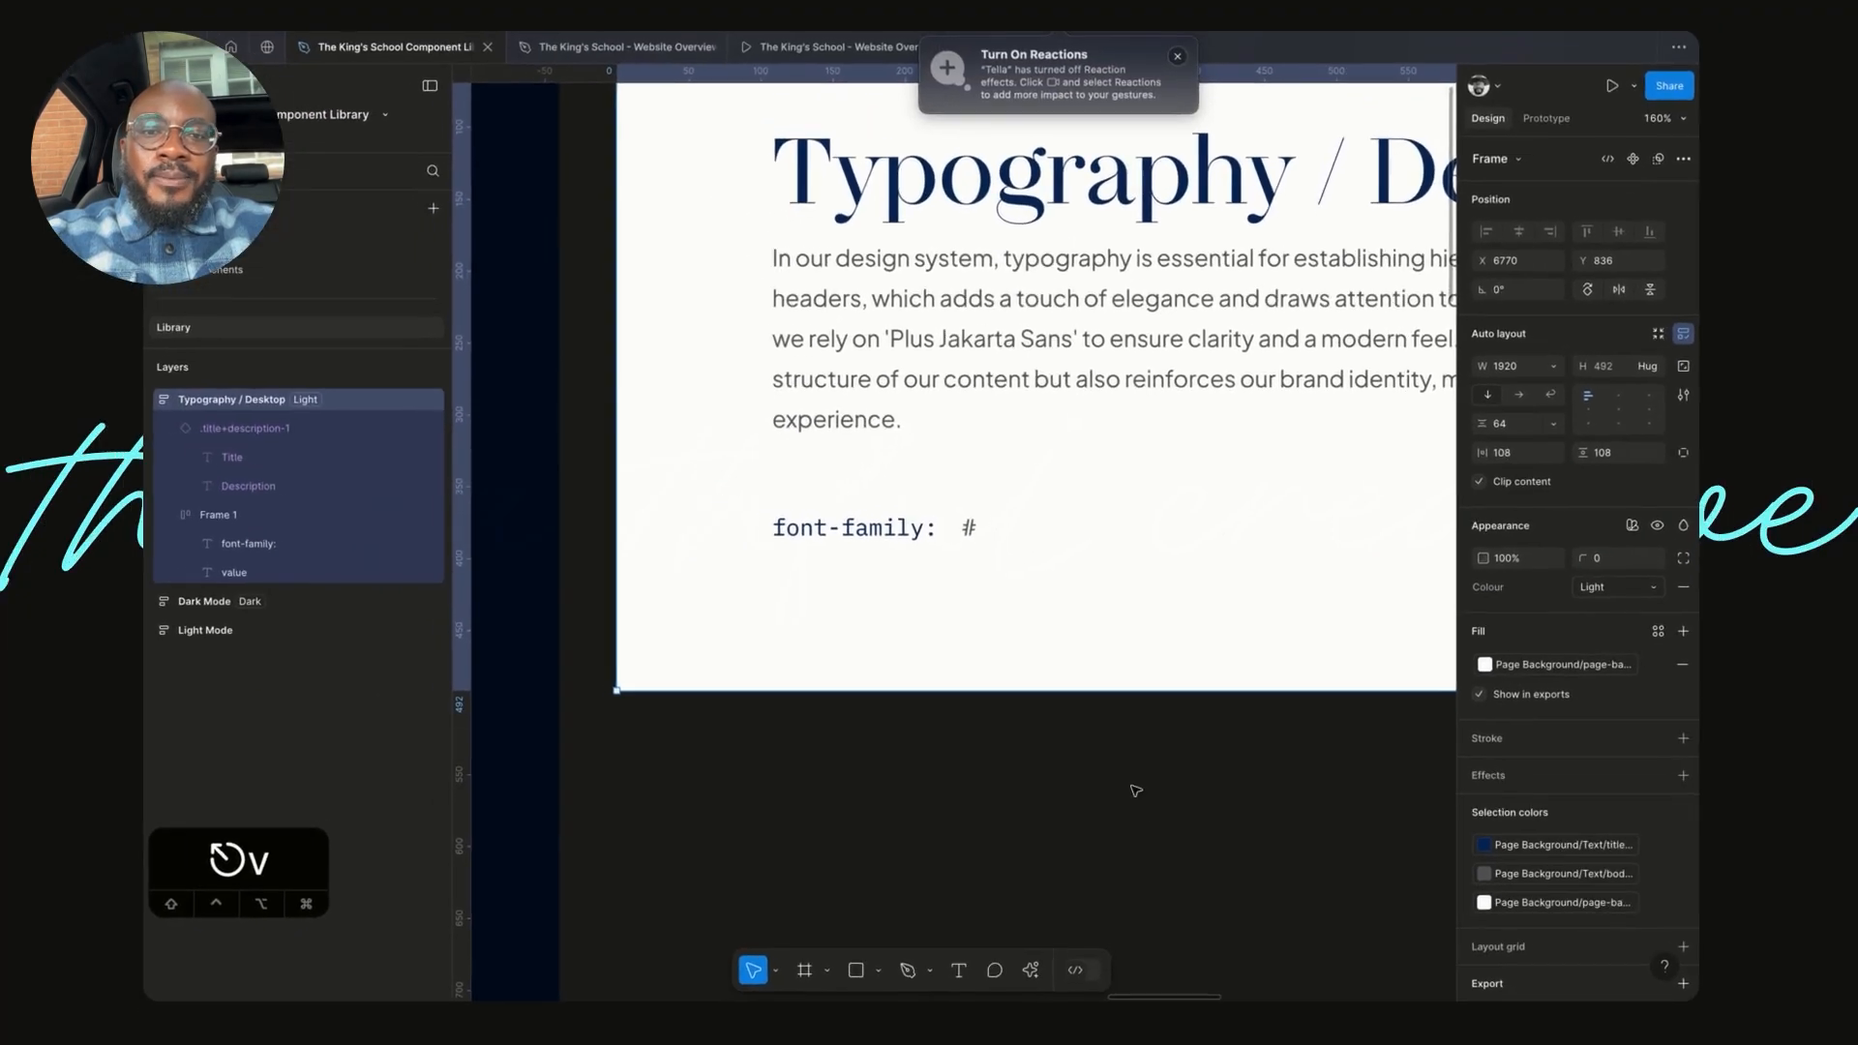
- Set the horizontal gap of the font-family row's auto layout frame to the spizing-12 variable
click(898, 542)
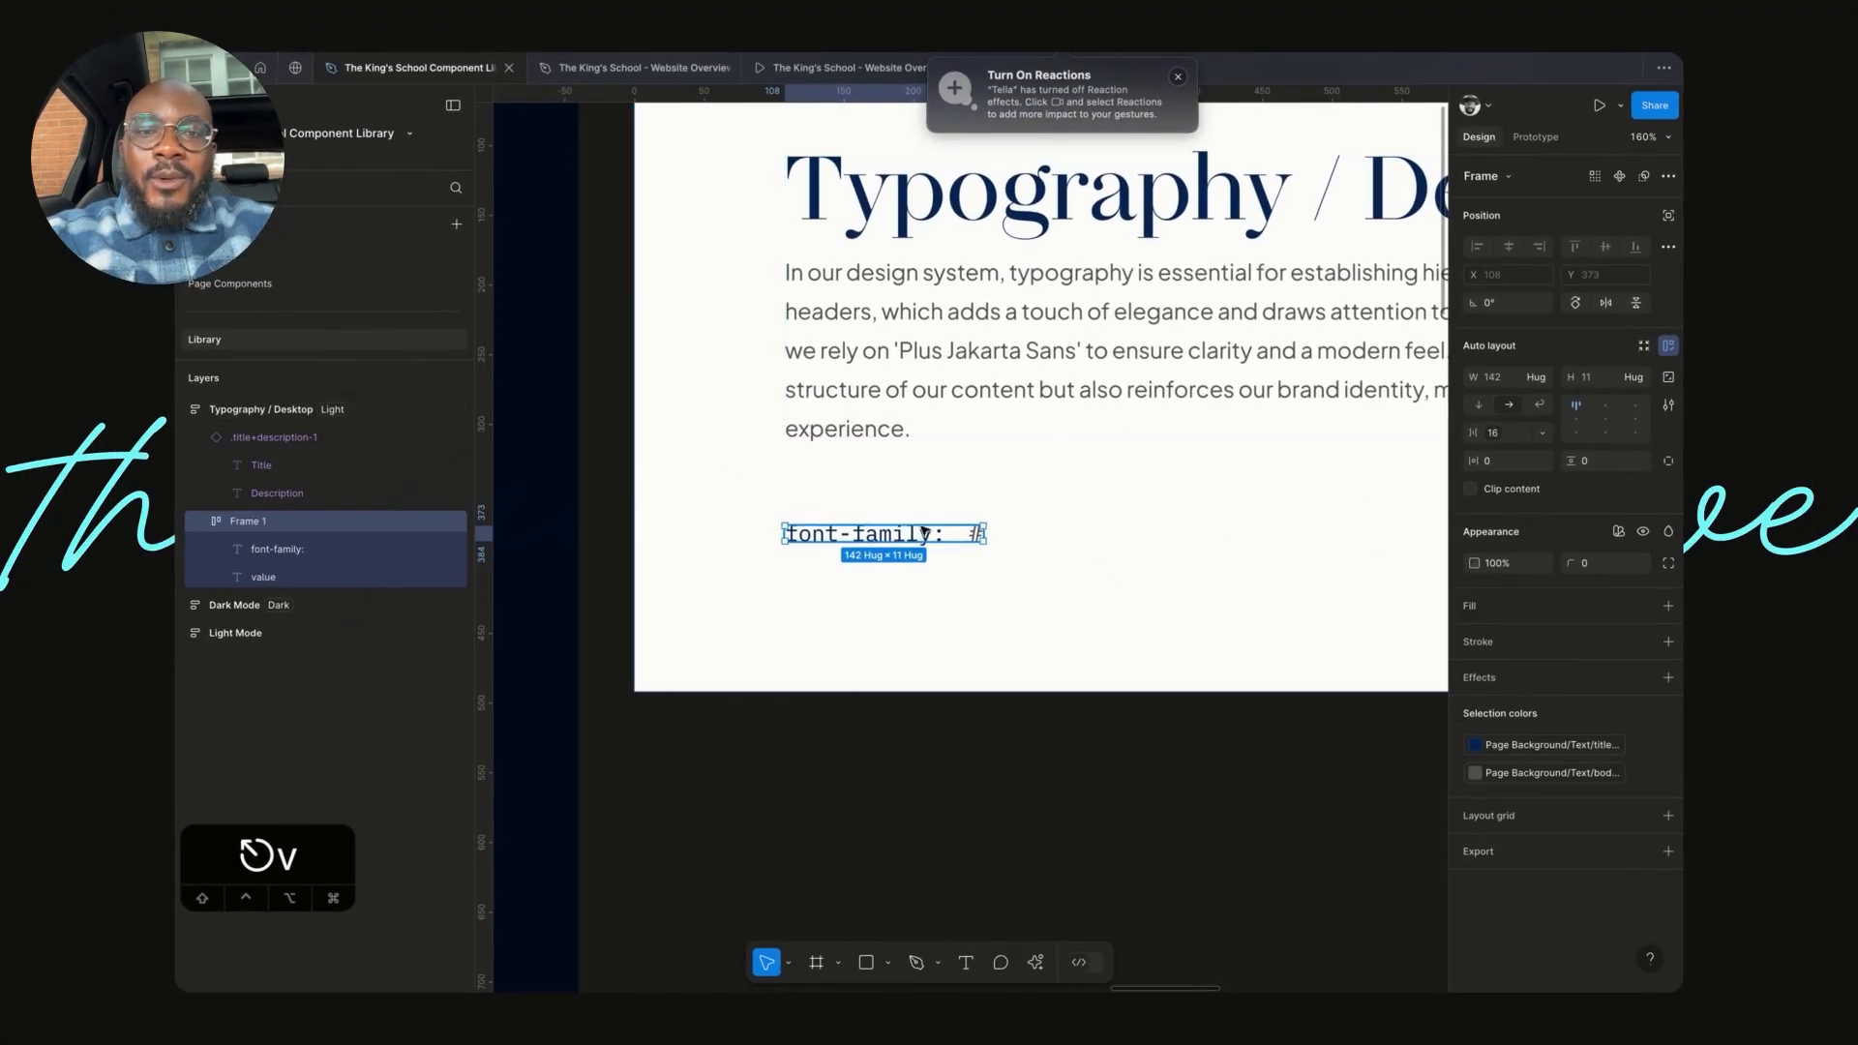
click(1495, 442)
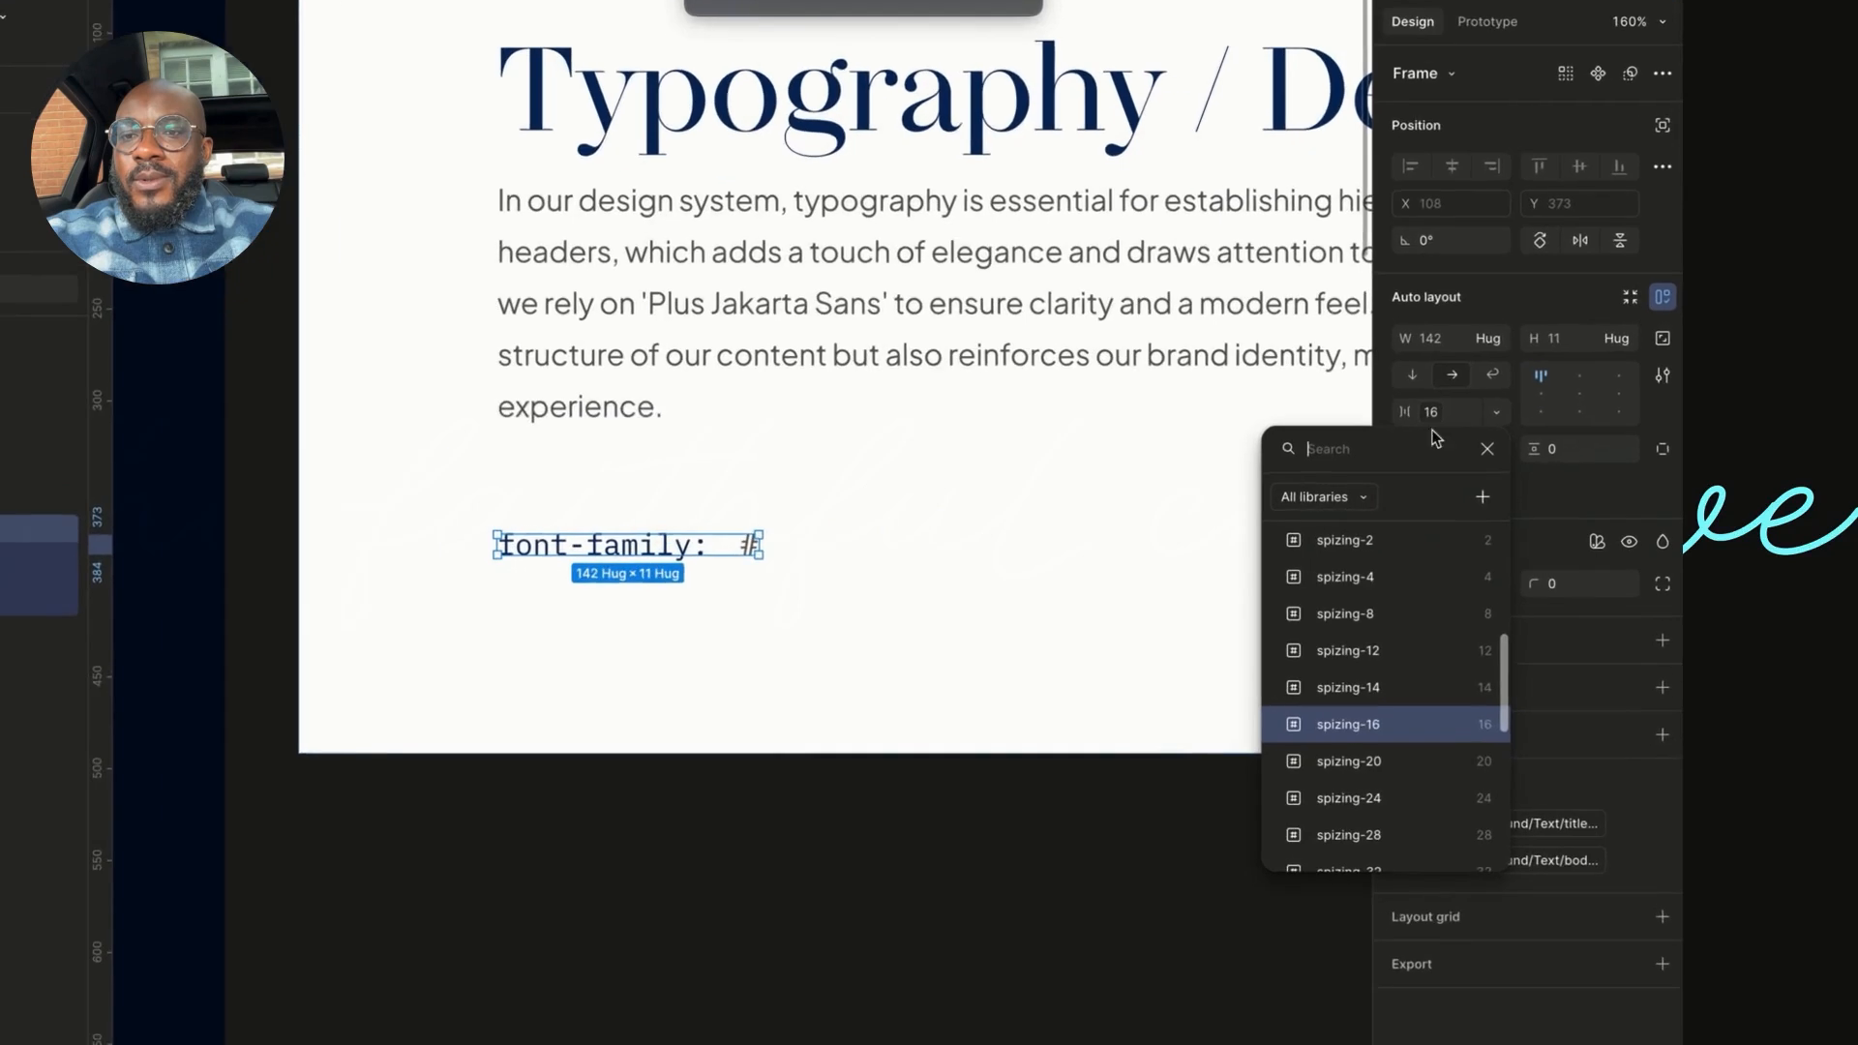
click(1451, 617)
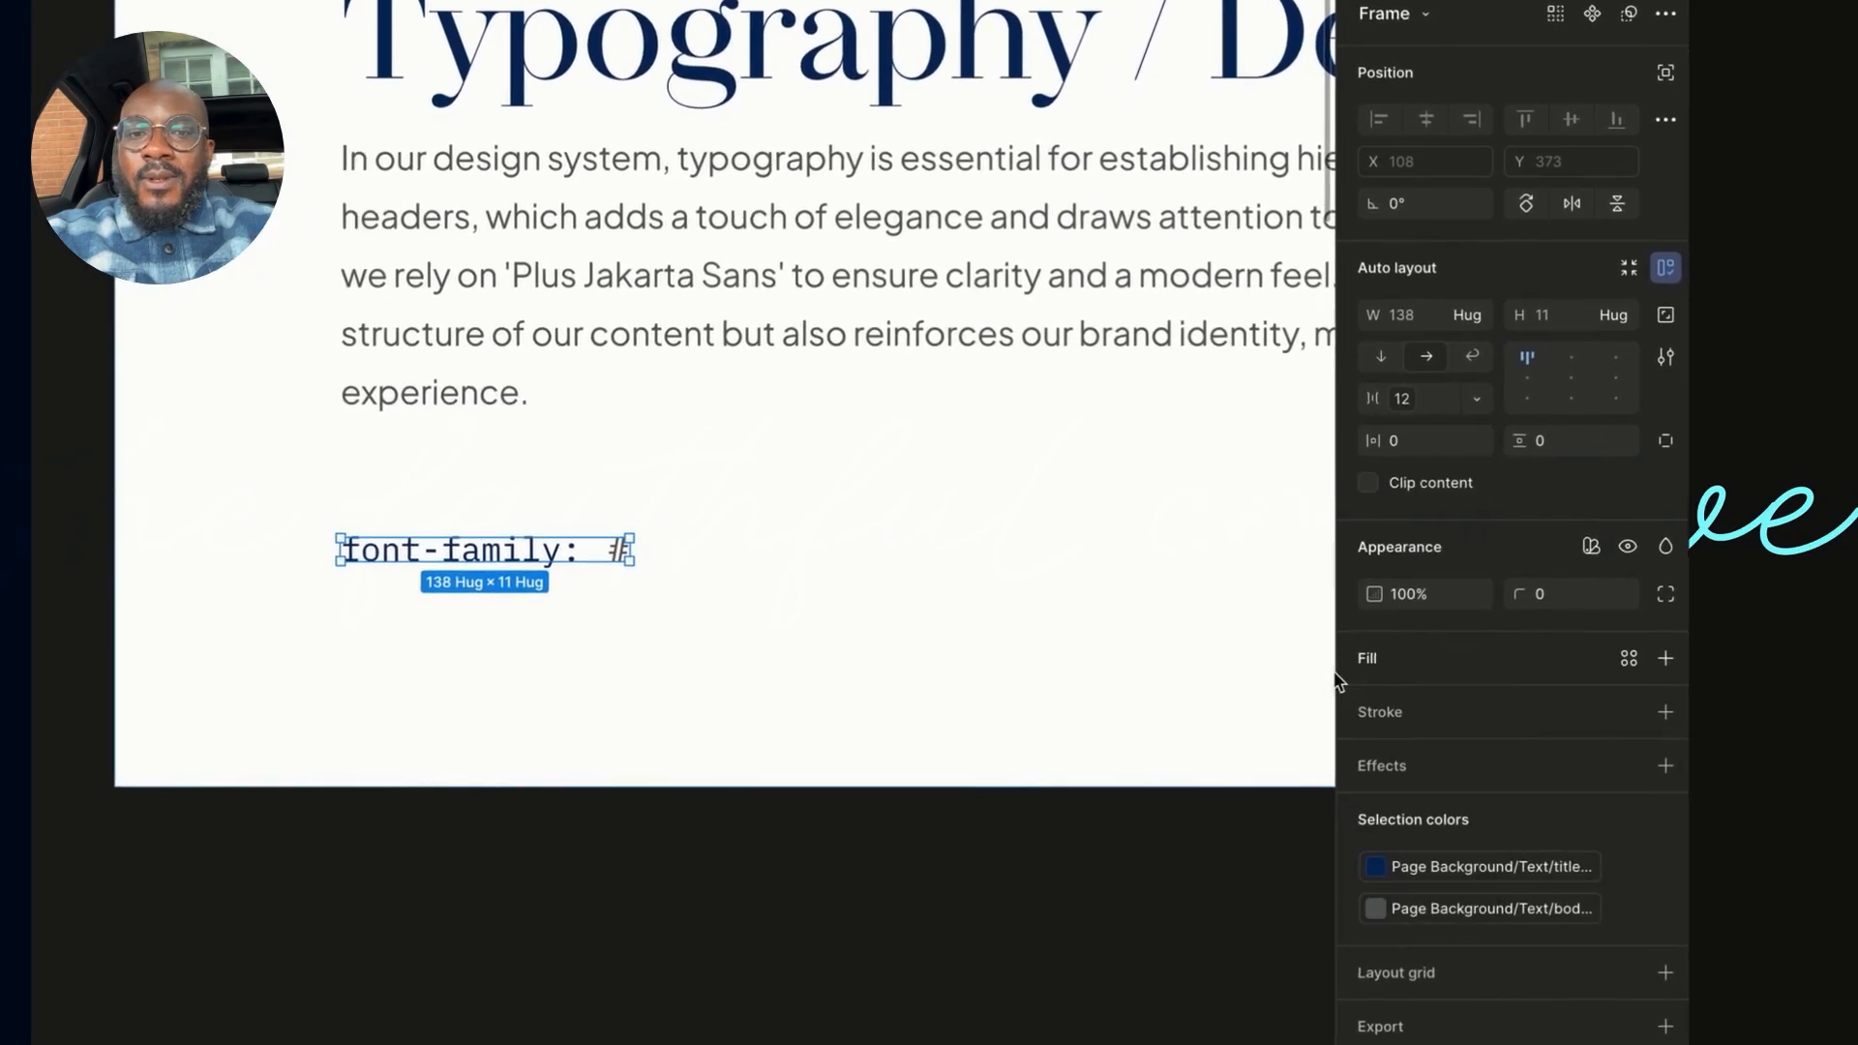
click(834, 970)
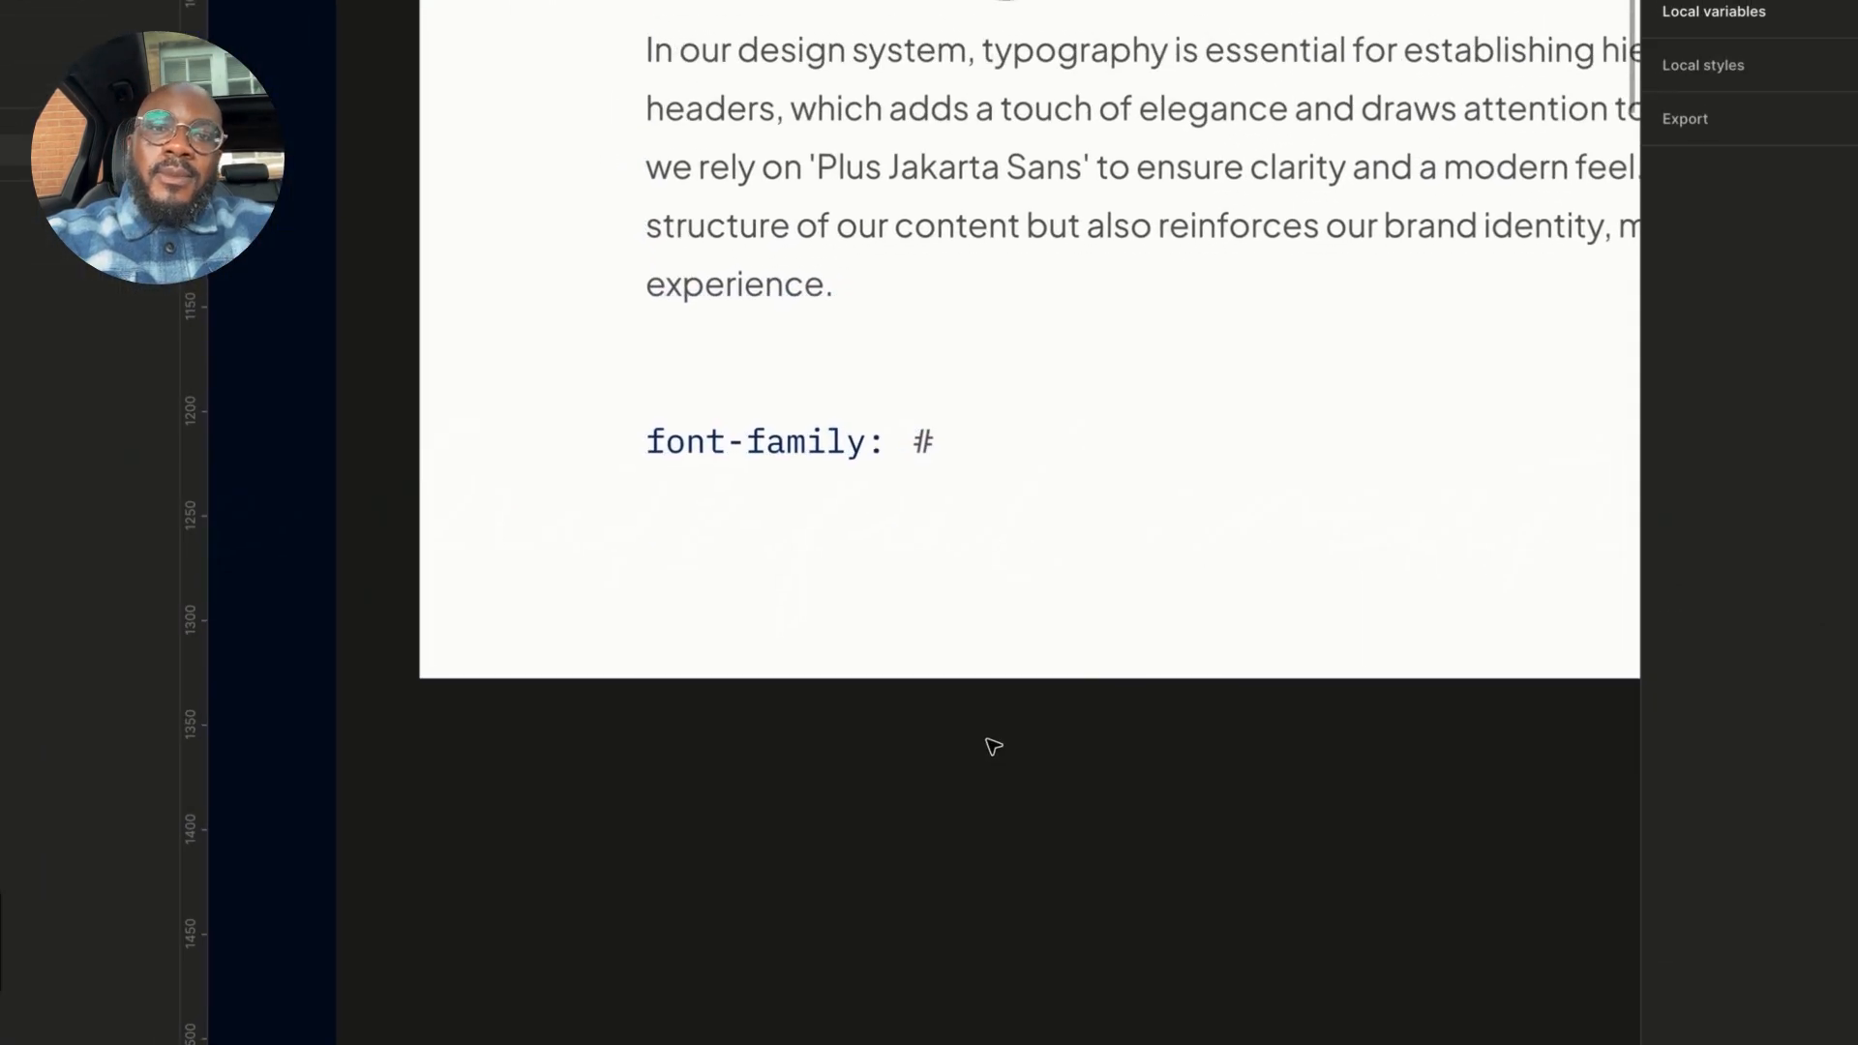
- Set the horizontal gap between the label and value to the spizing-8 variable and clear the selection
scroll(992, 746, up, 2)
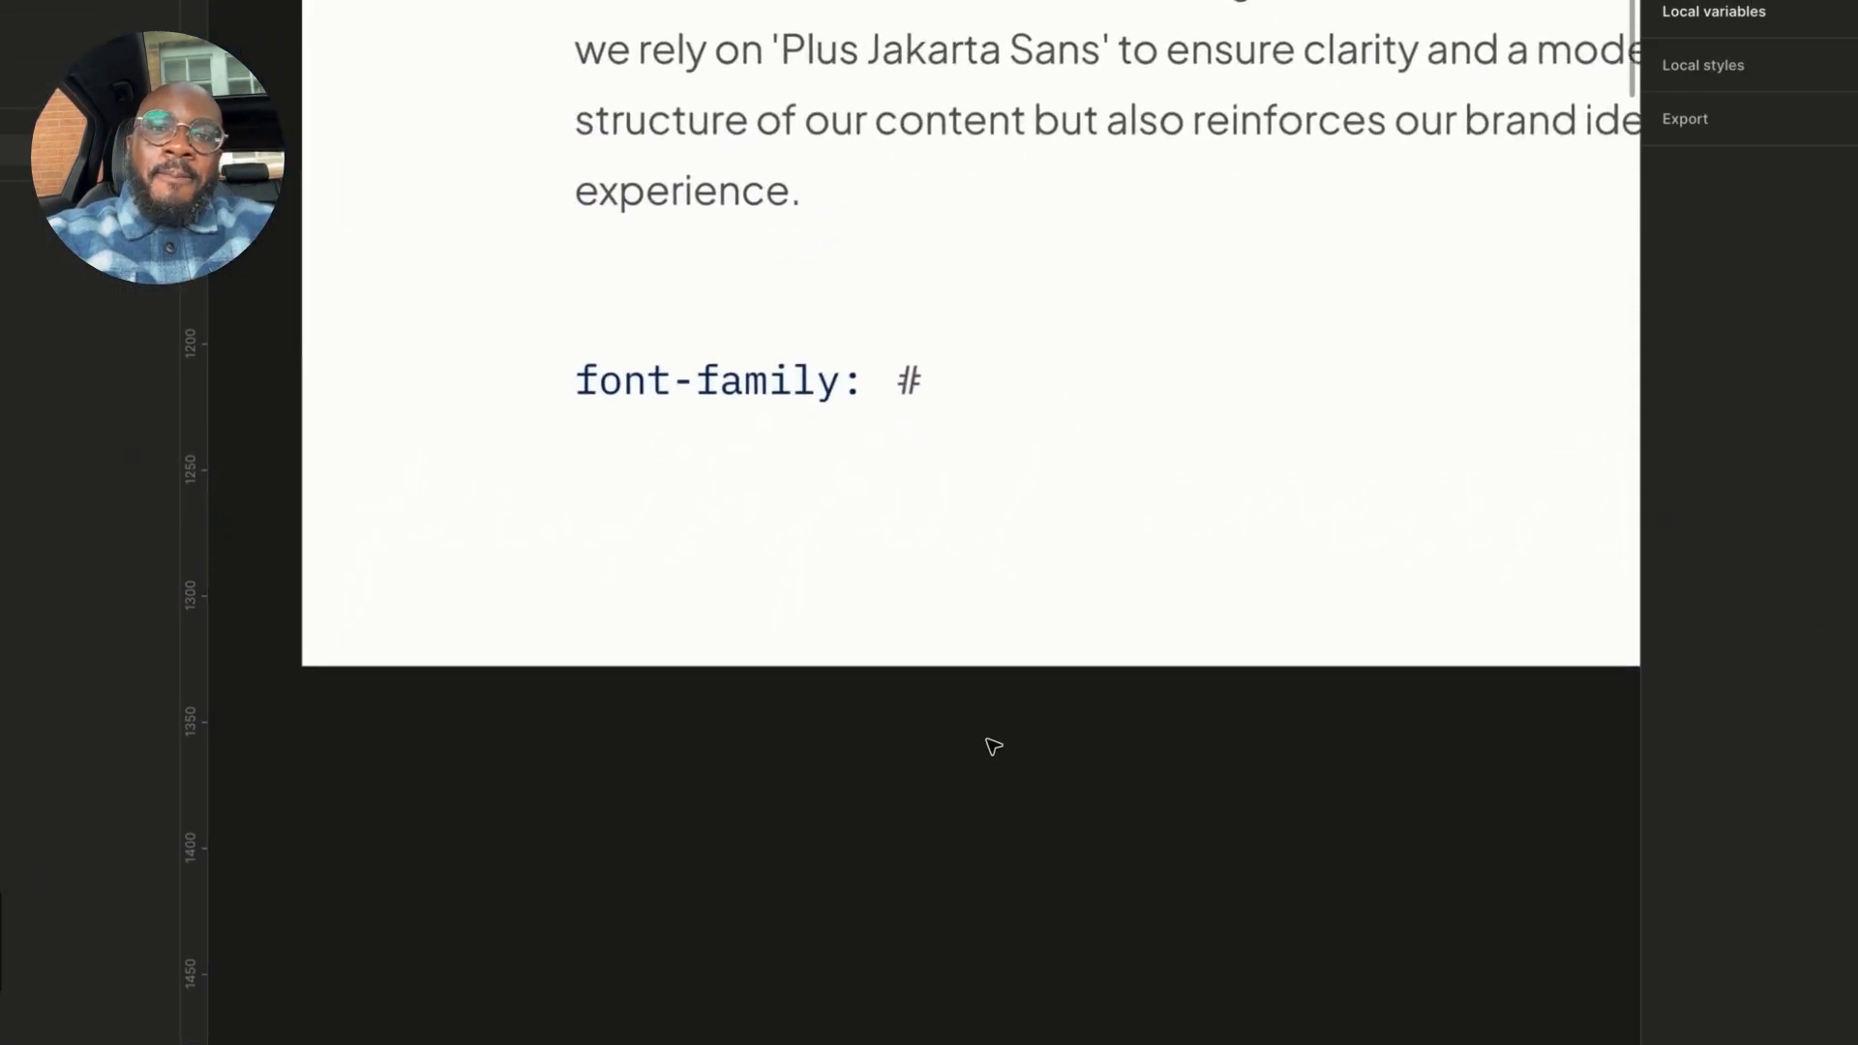
double_click(867, 440)
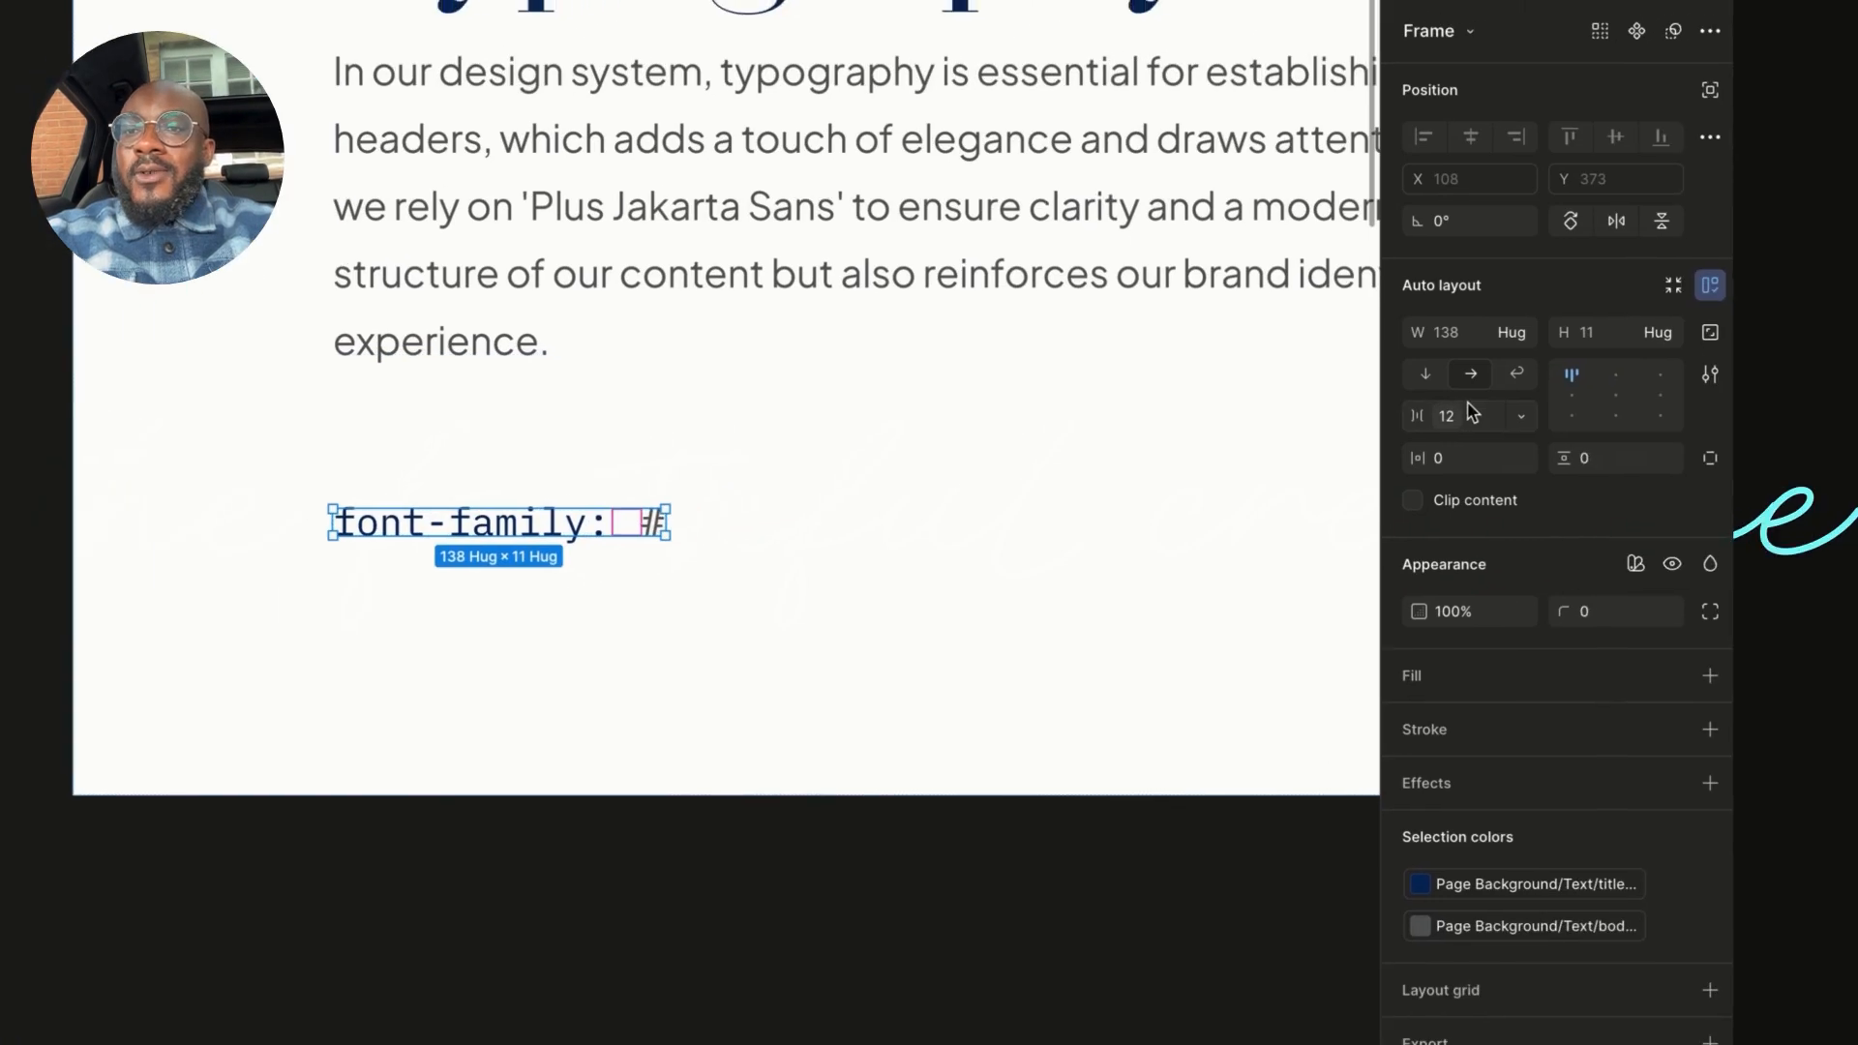
click(1749, 348)
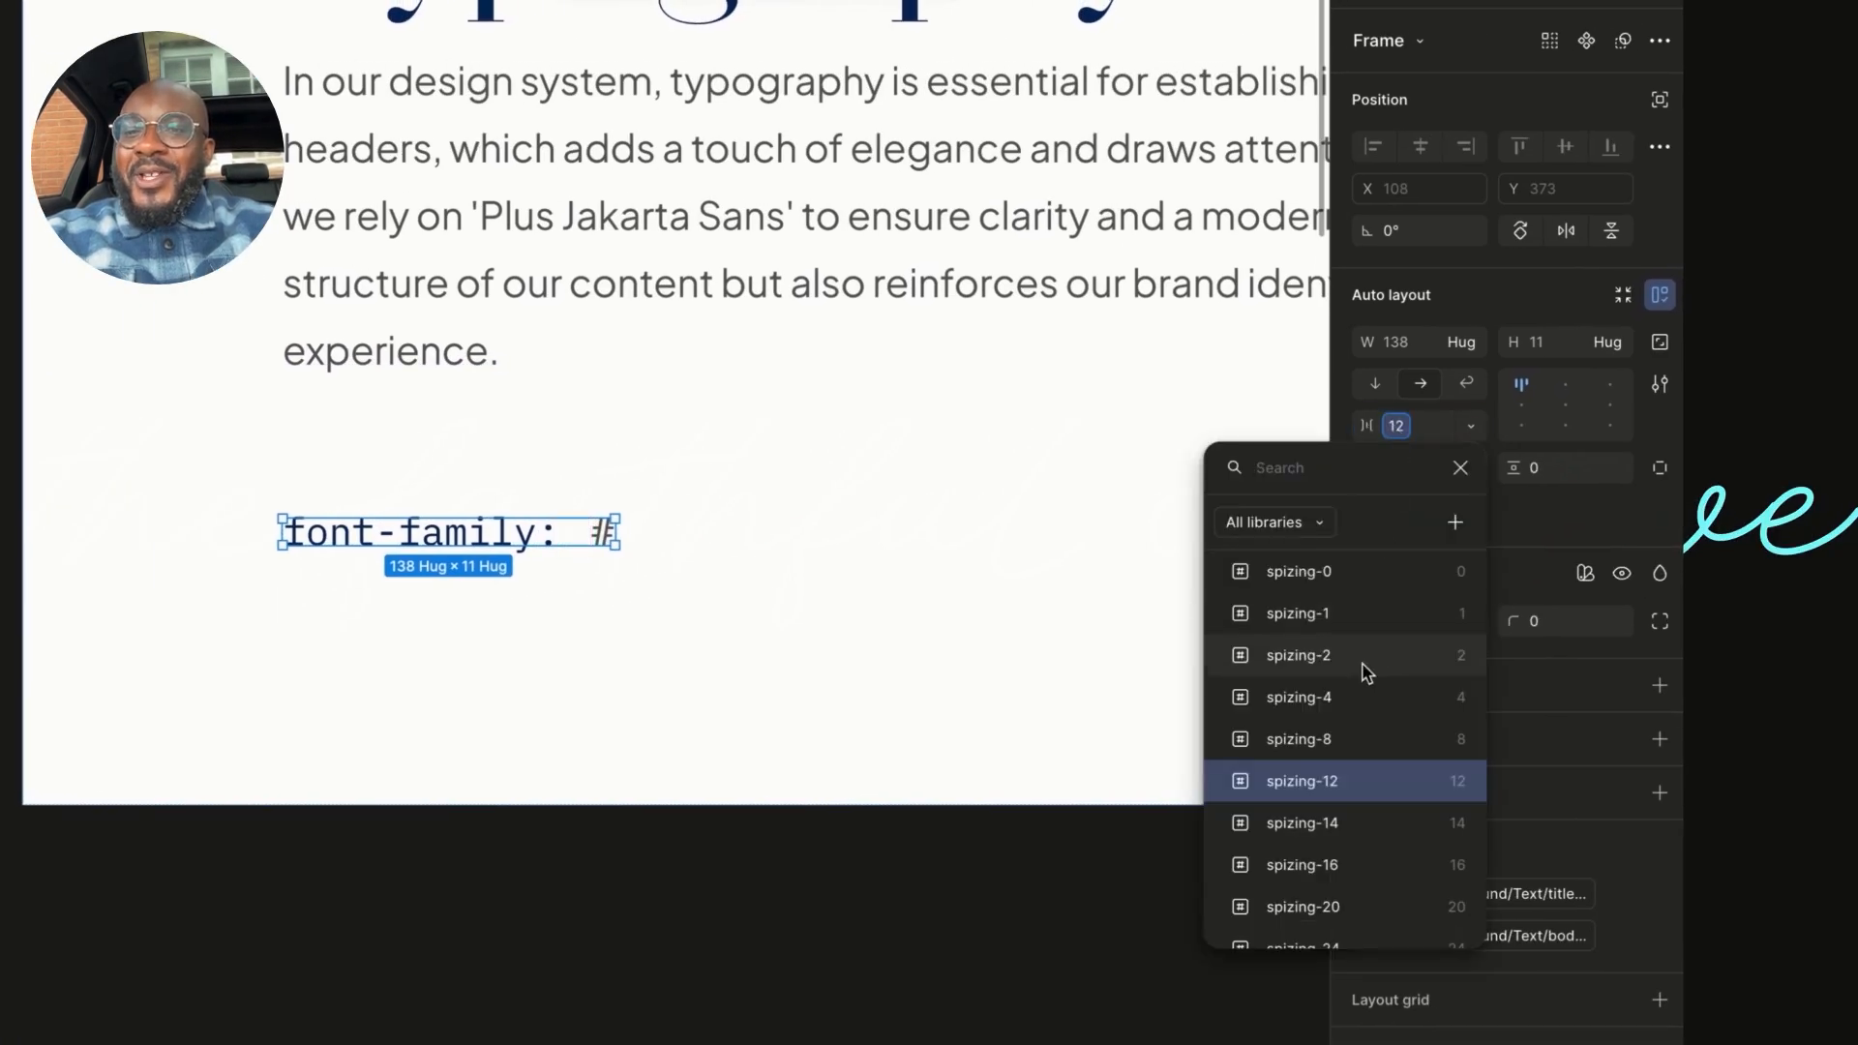
click(1352, 741)
click(870, 915)
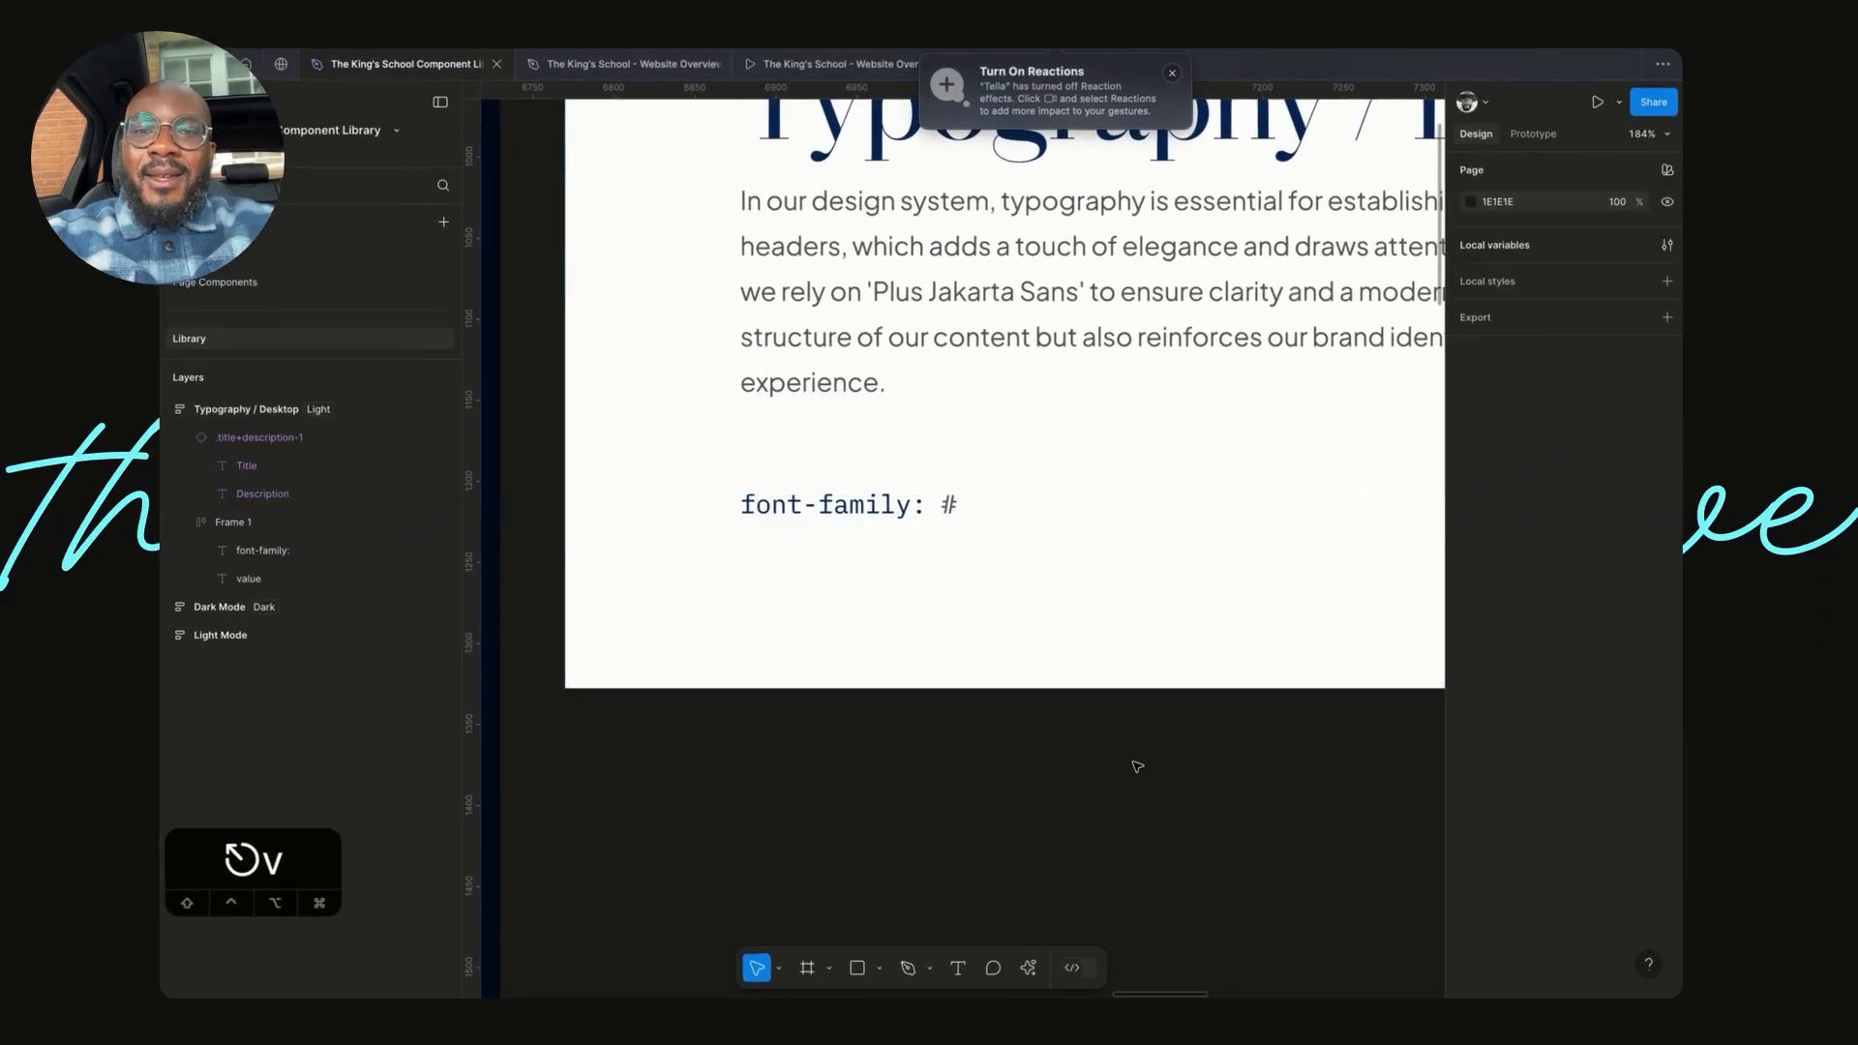
- Rename the auto layout frame holding the label and value texts as "font-family"
click(883, 503)
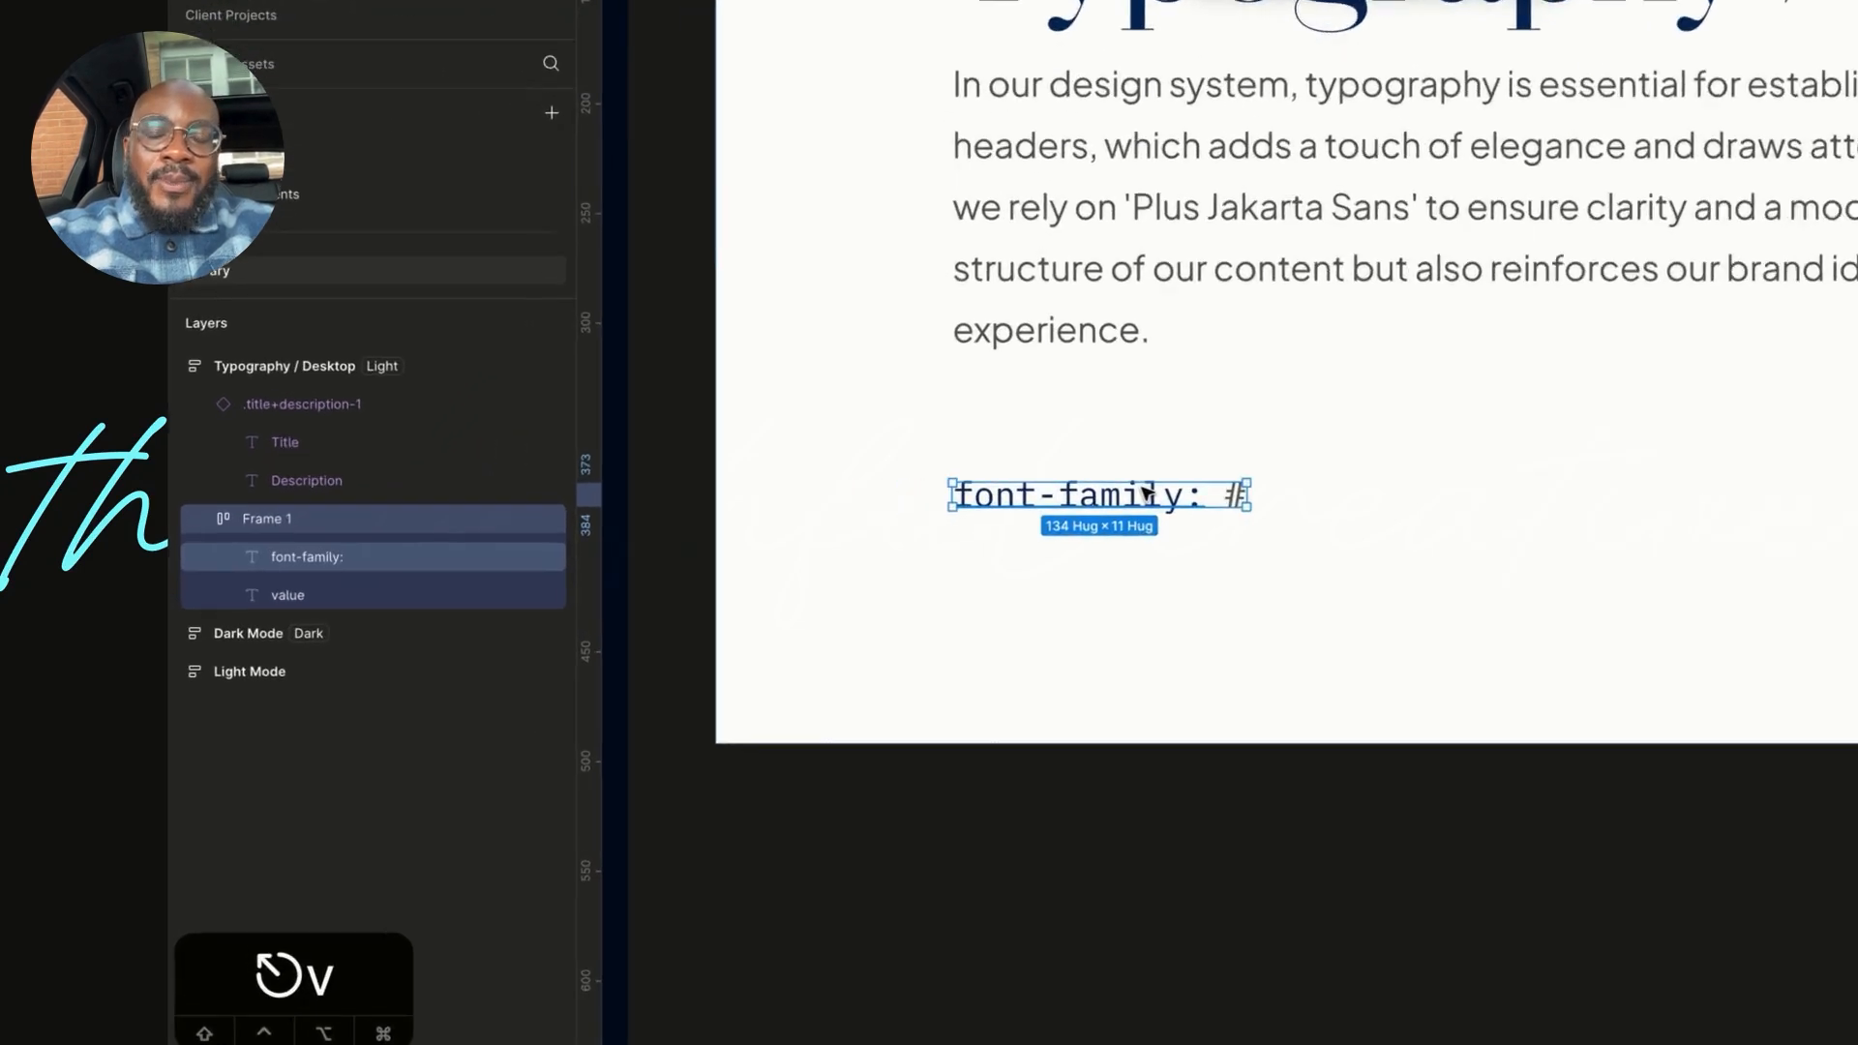
key(super+r)
text(fa)
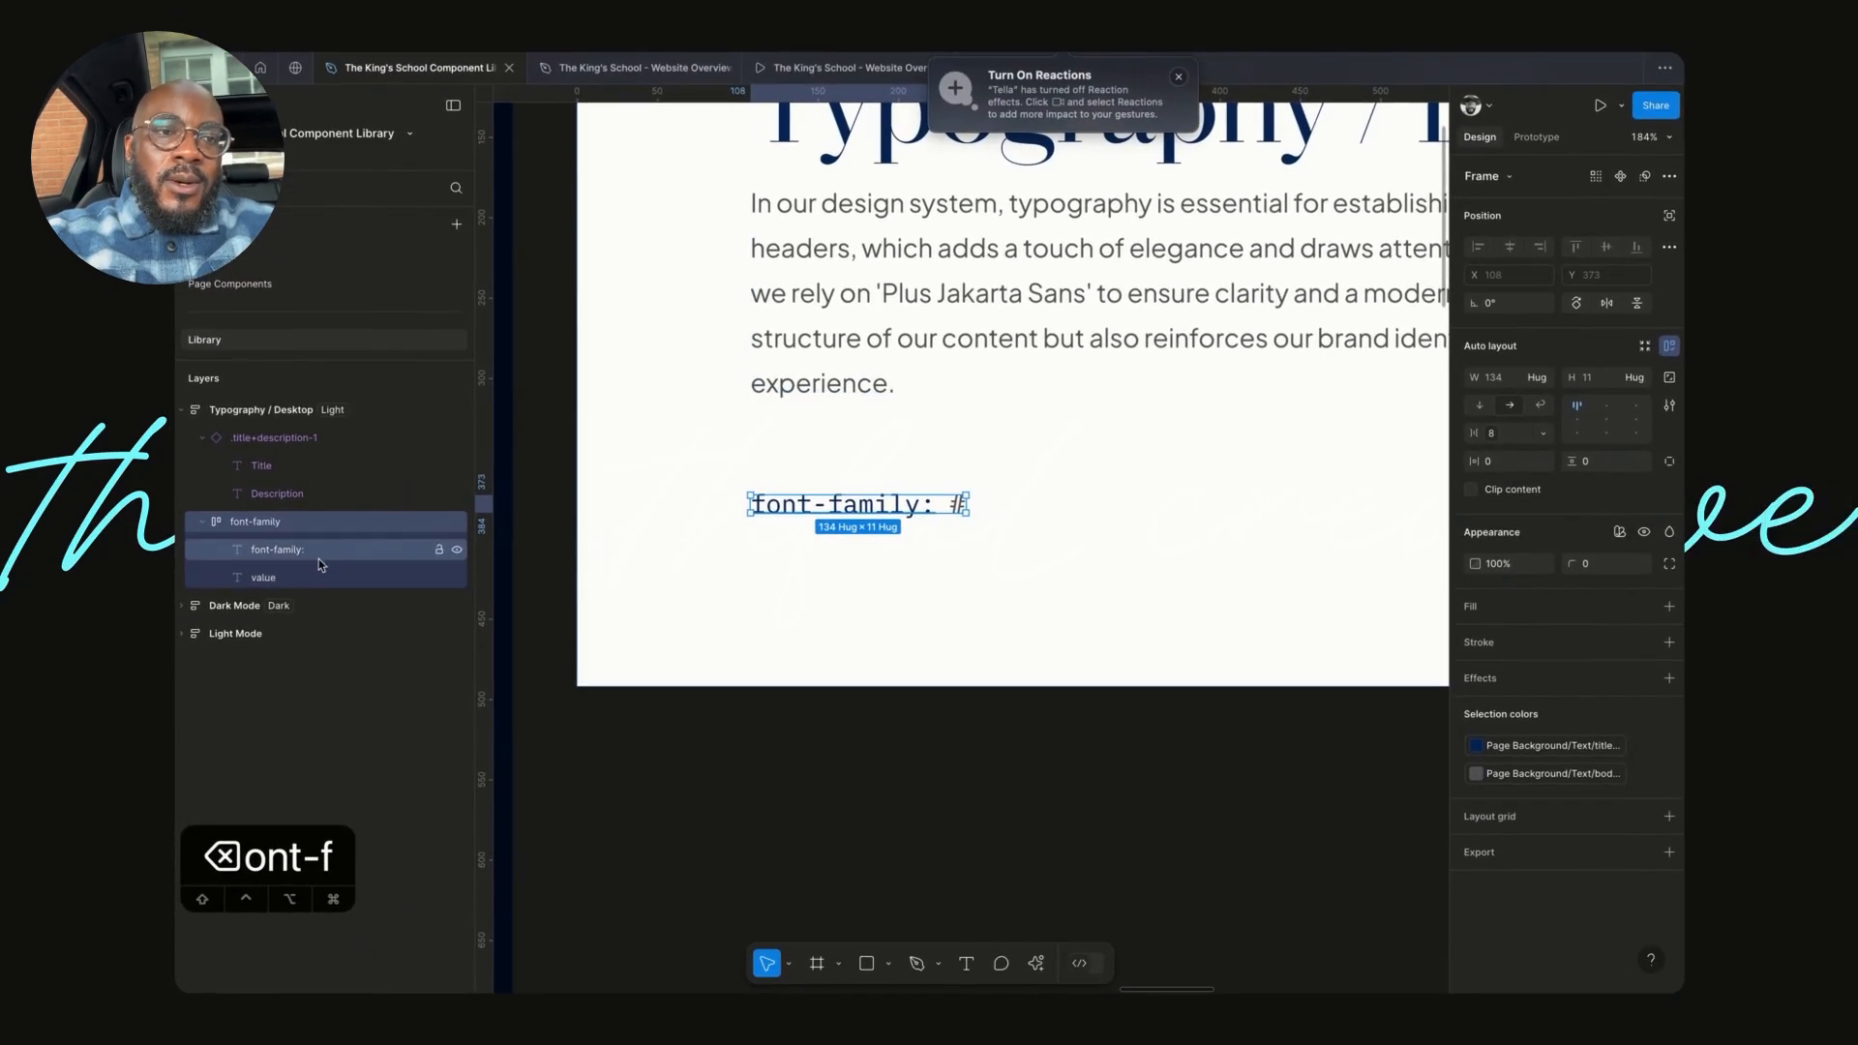
click(378, 566)
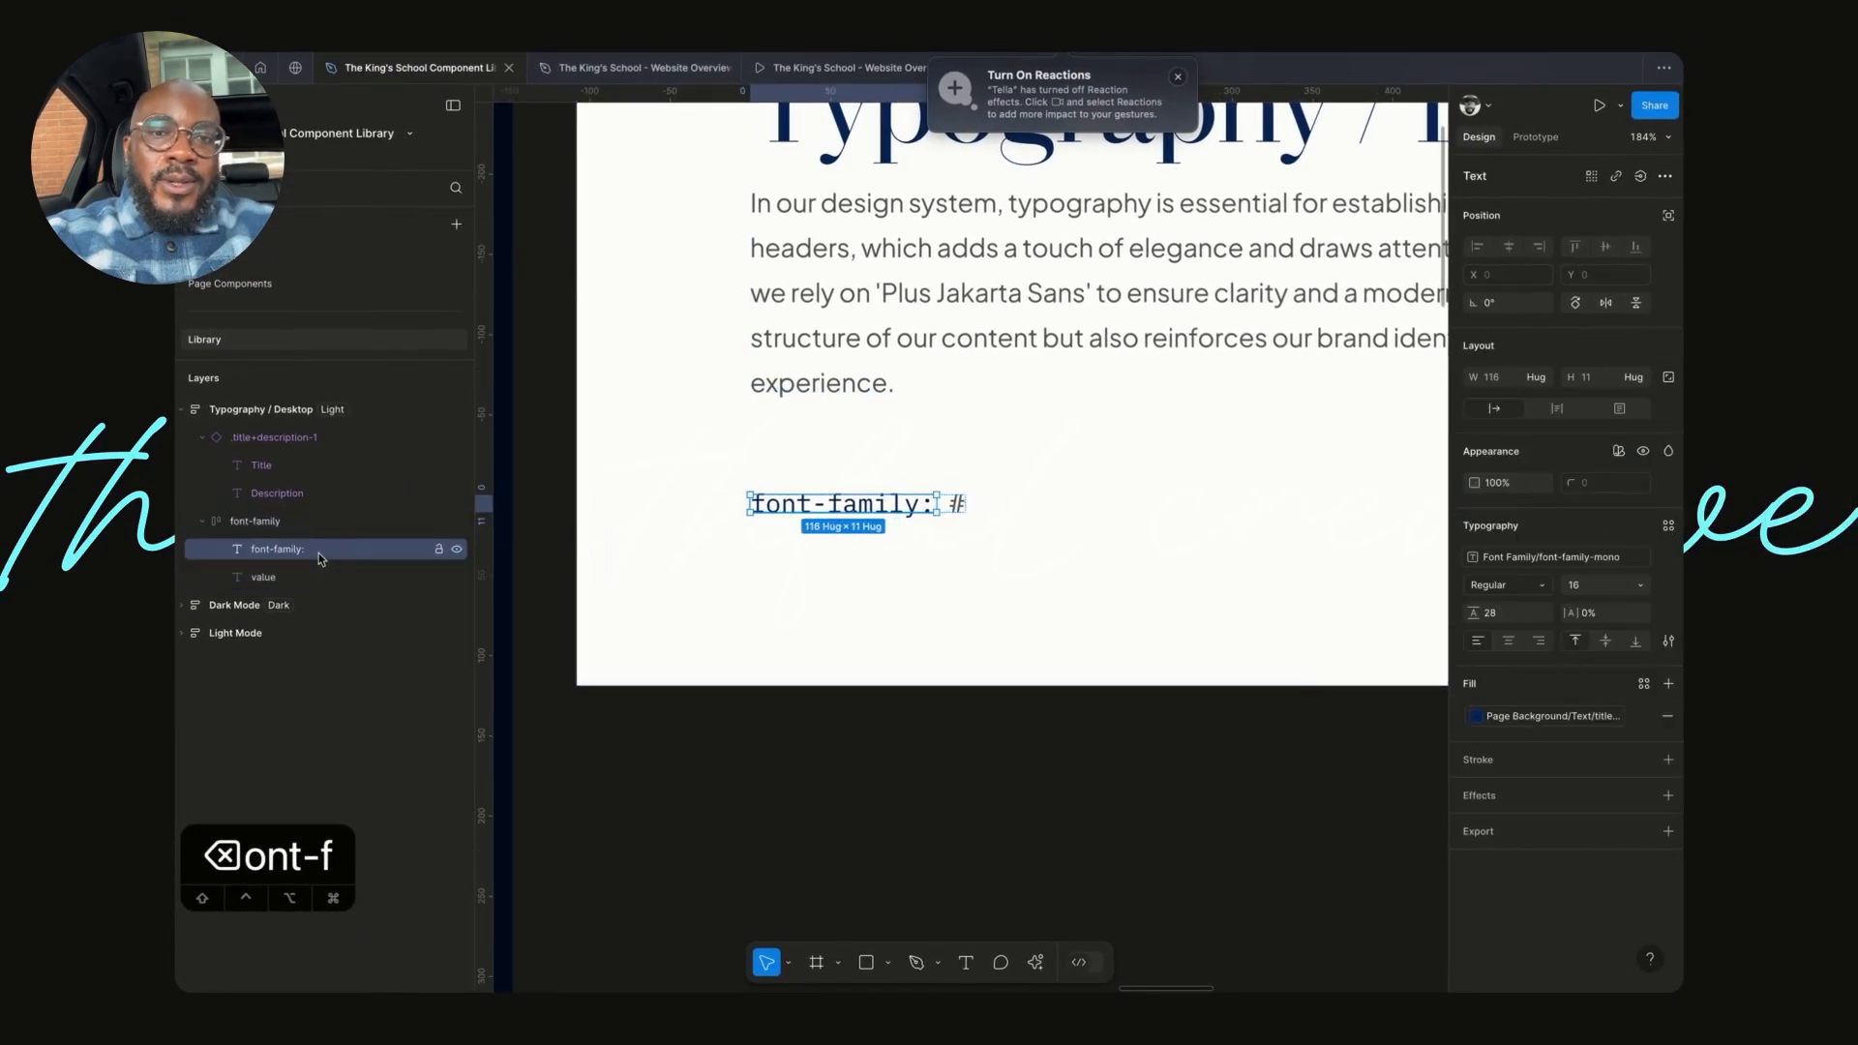
click(317, 575)
click(310, 547)
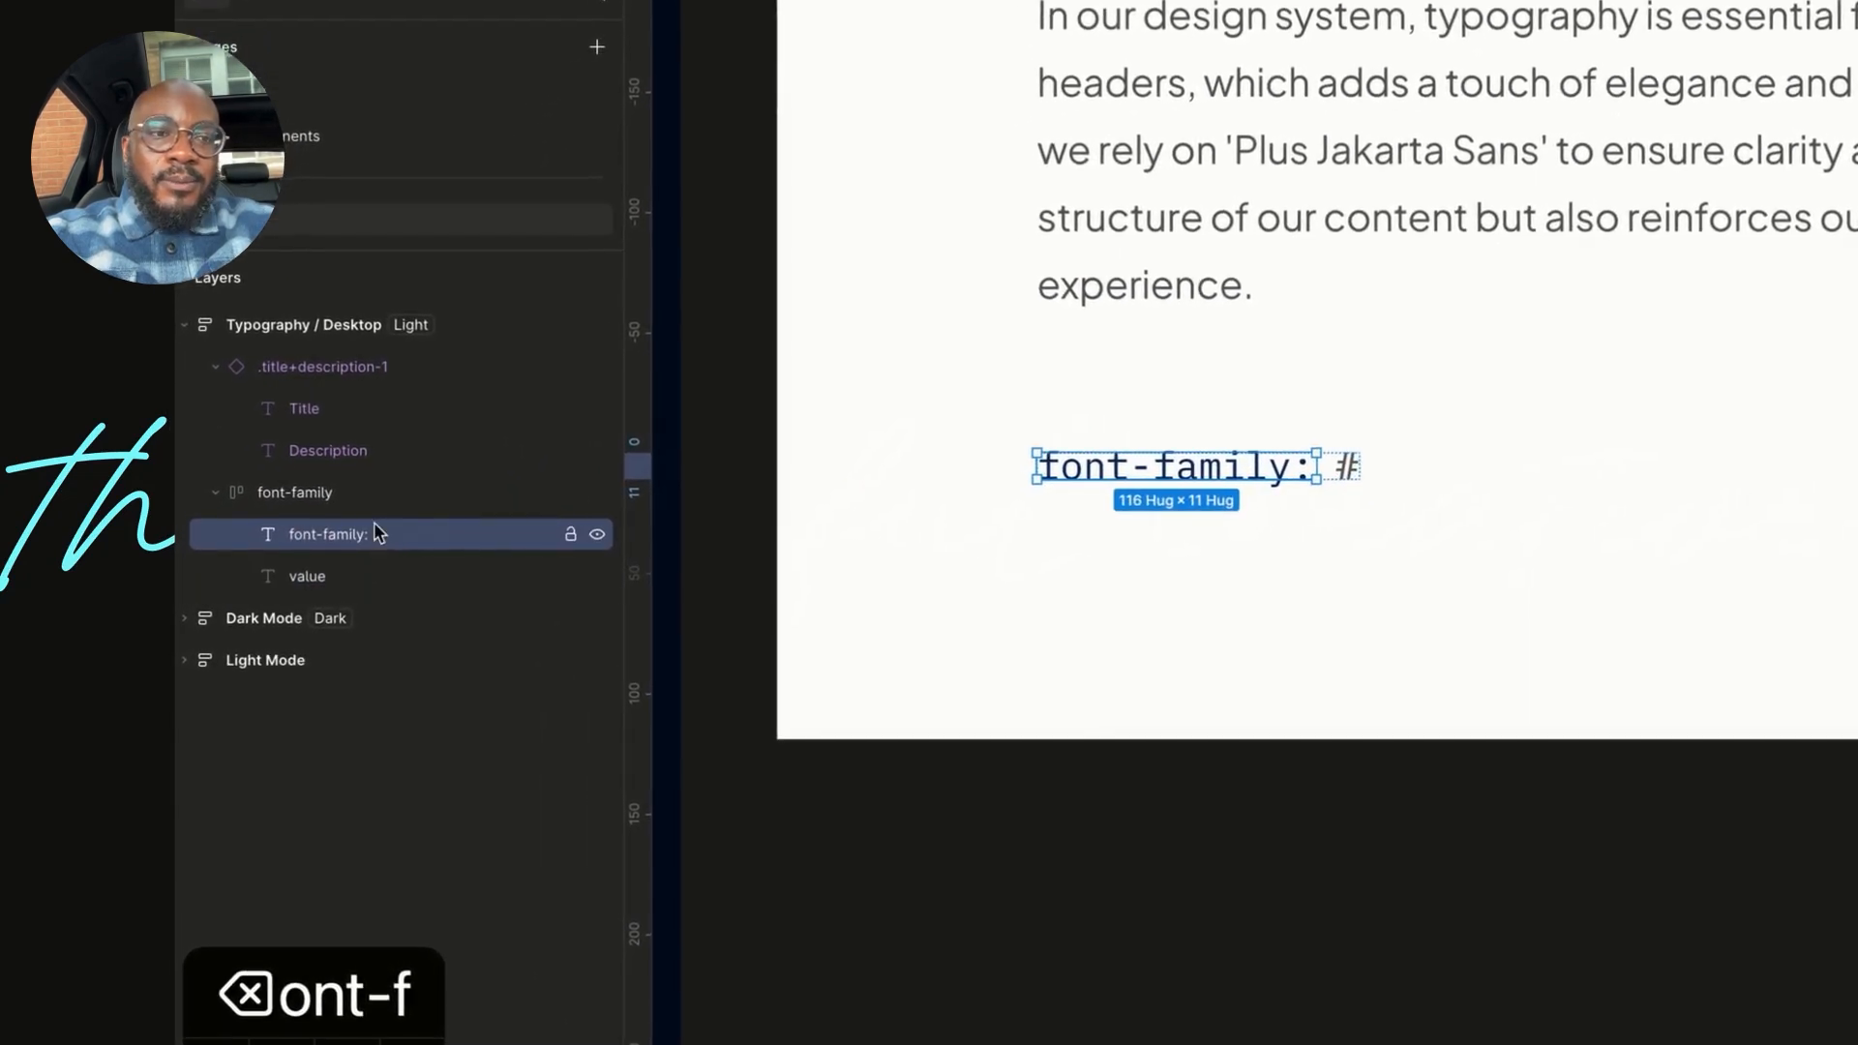
- Wrap the font-family frame in another auto layout frame and turn it into a component named ".type-specs"
click(374, 499)
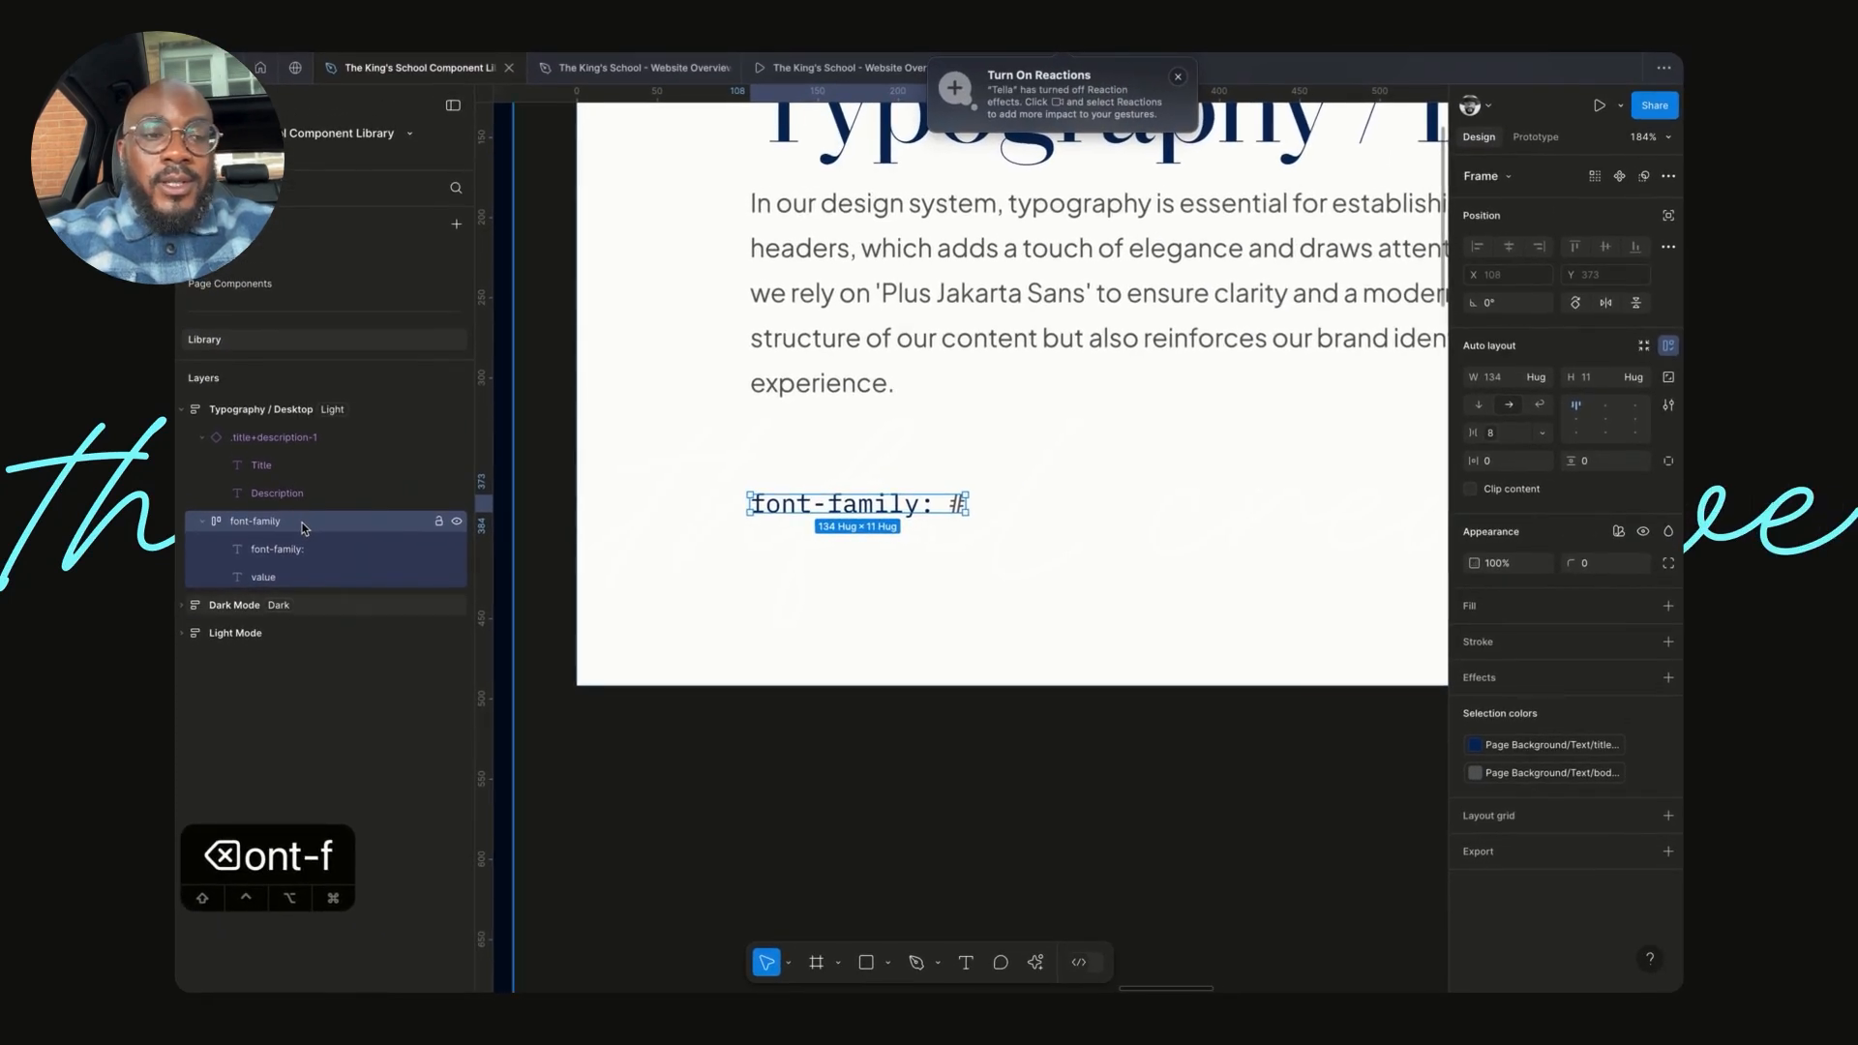
key(shift+a)
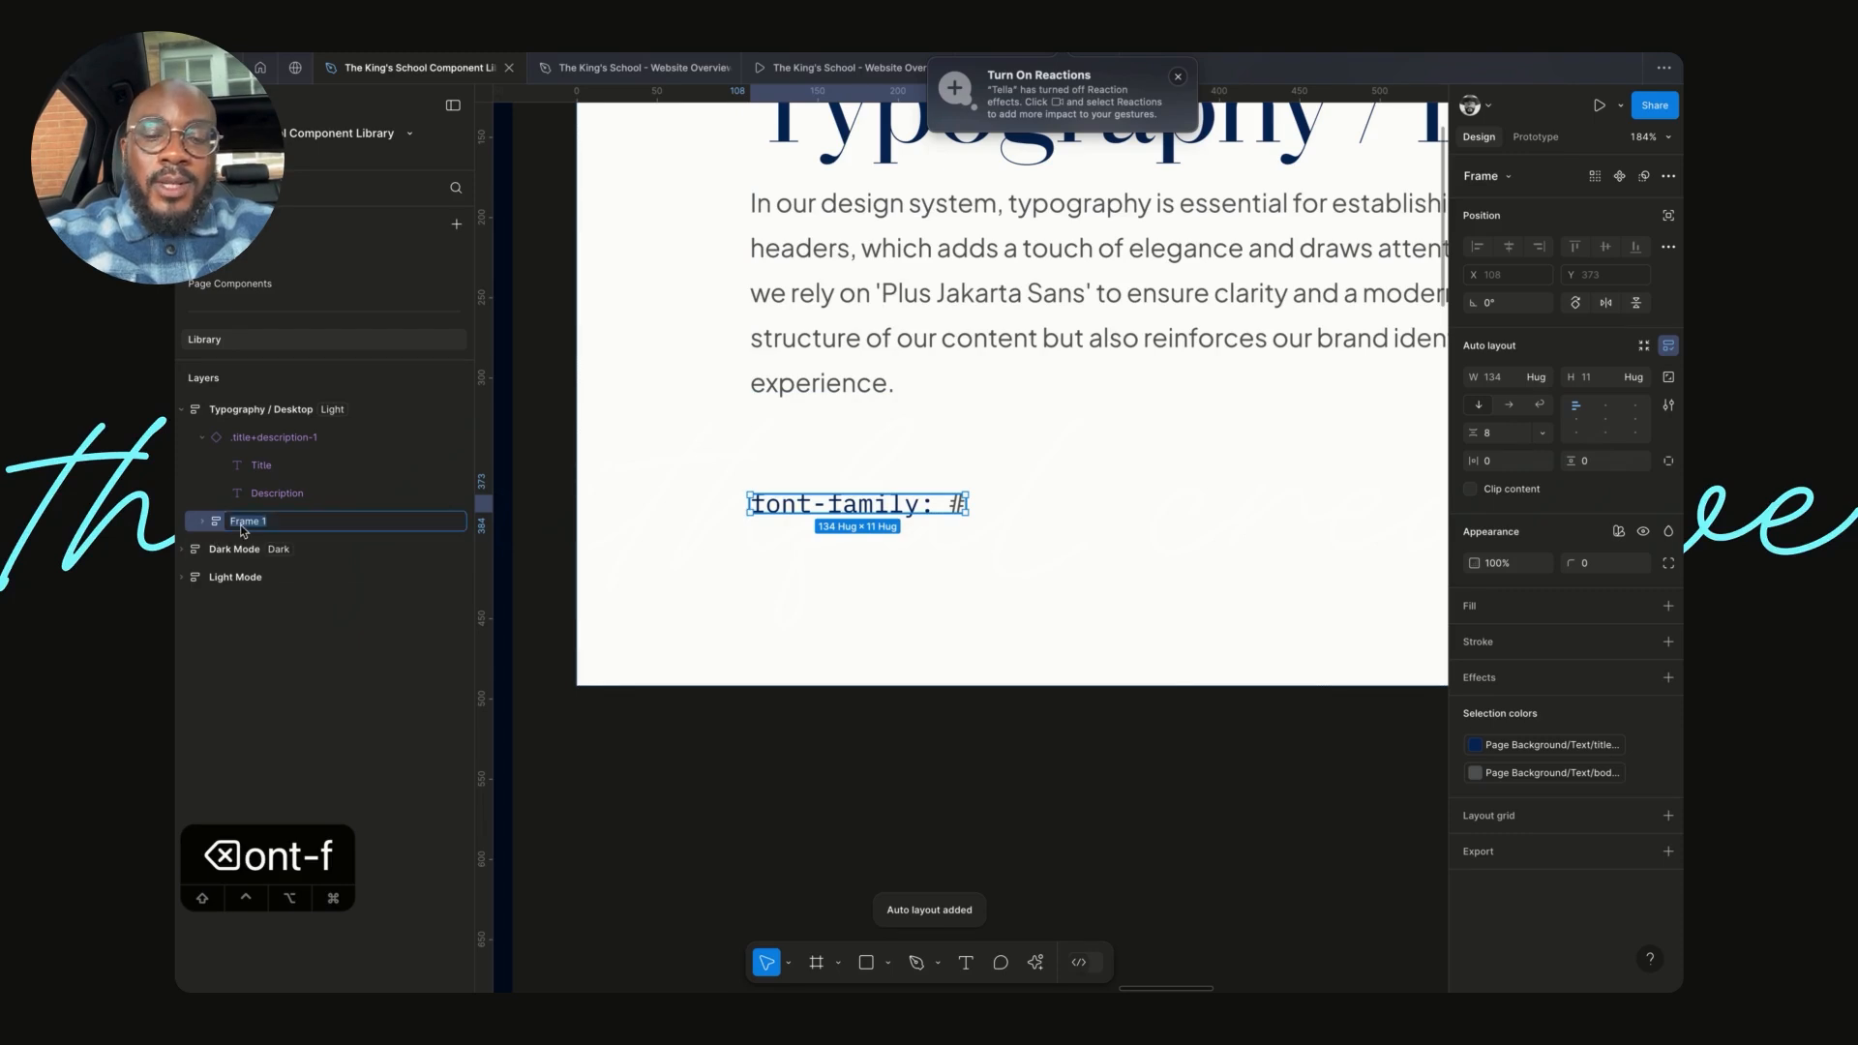
text(.spec-)
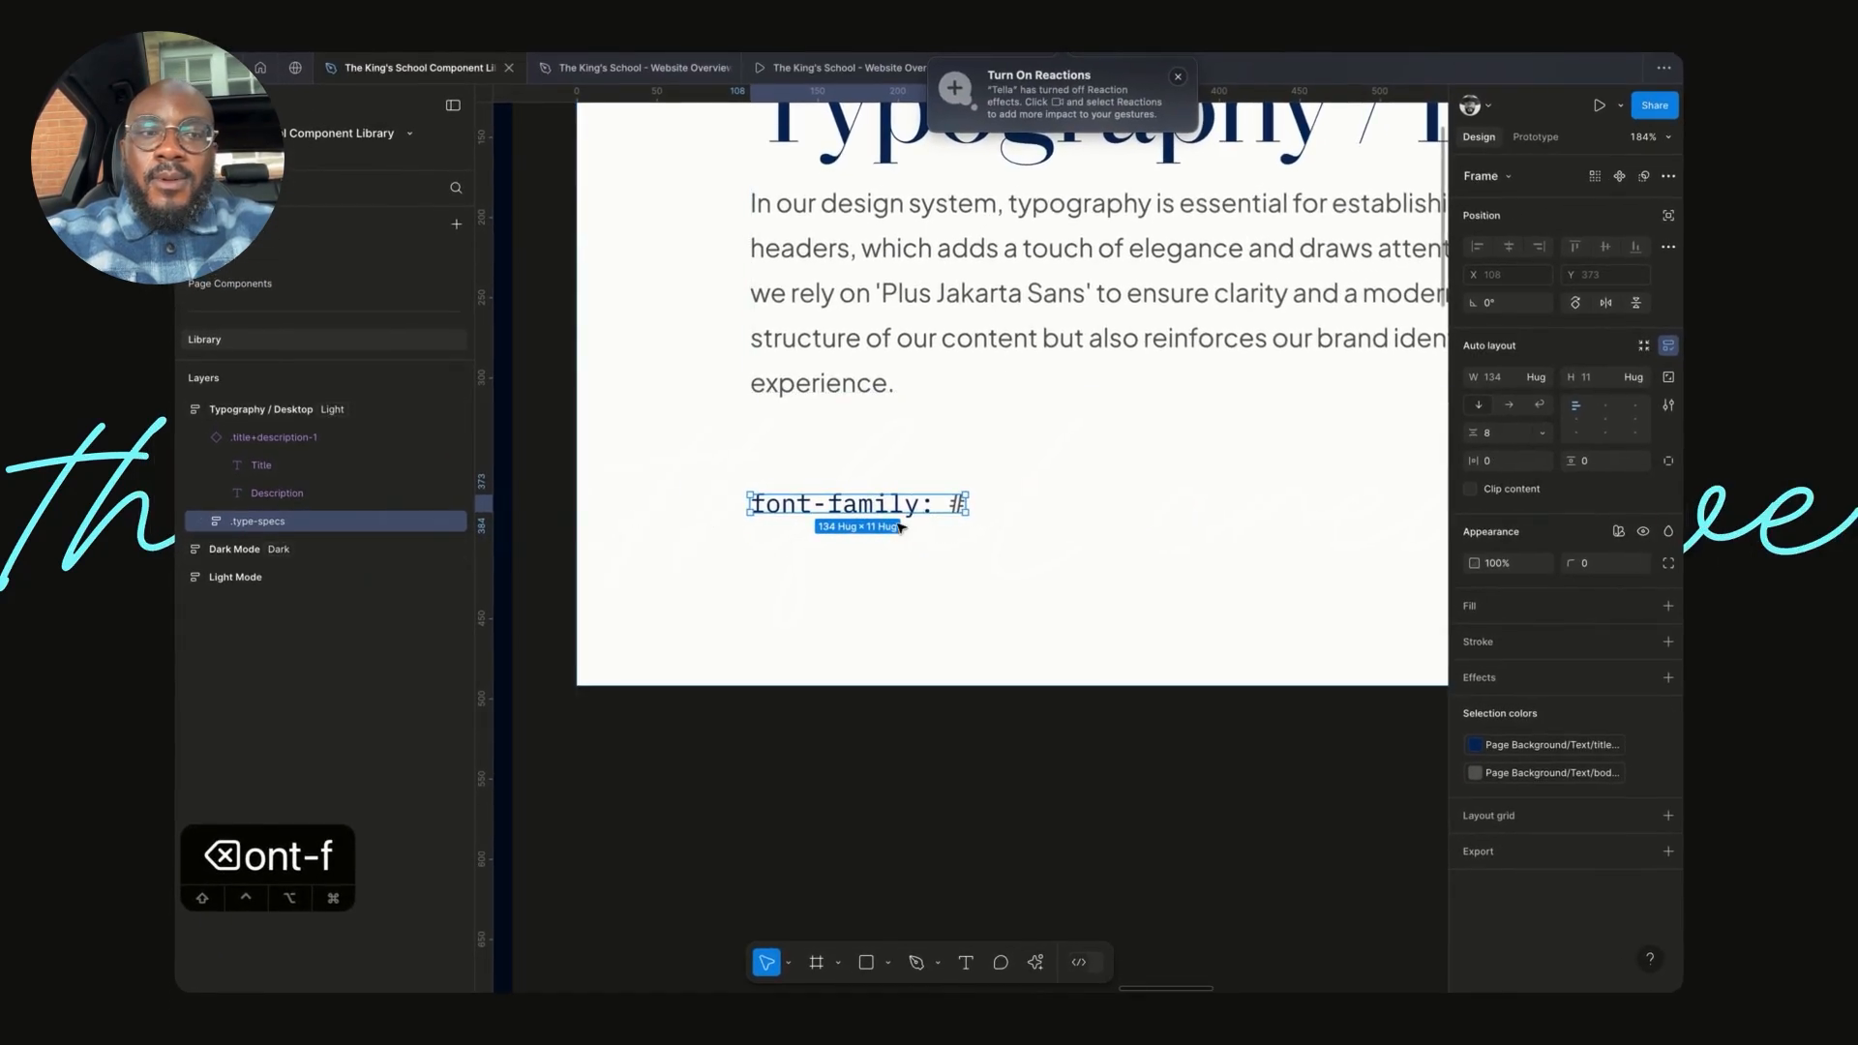
key(super+alt+k)
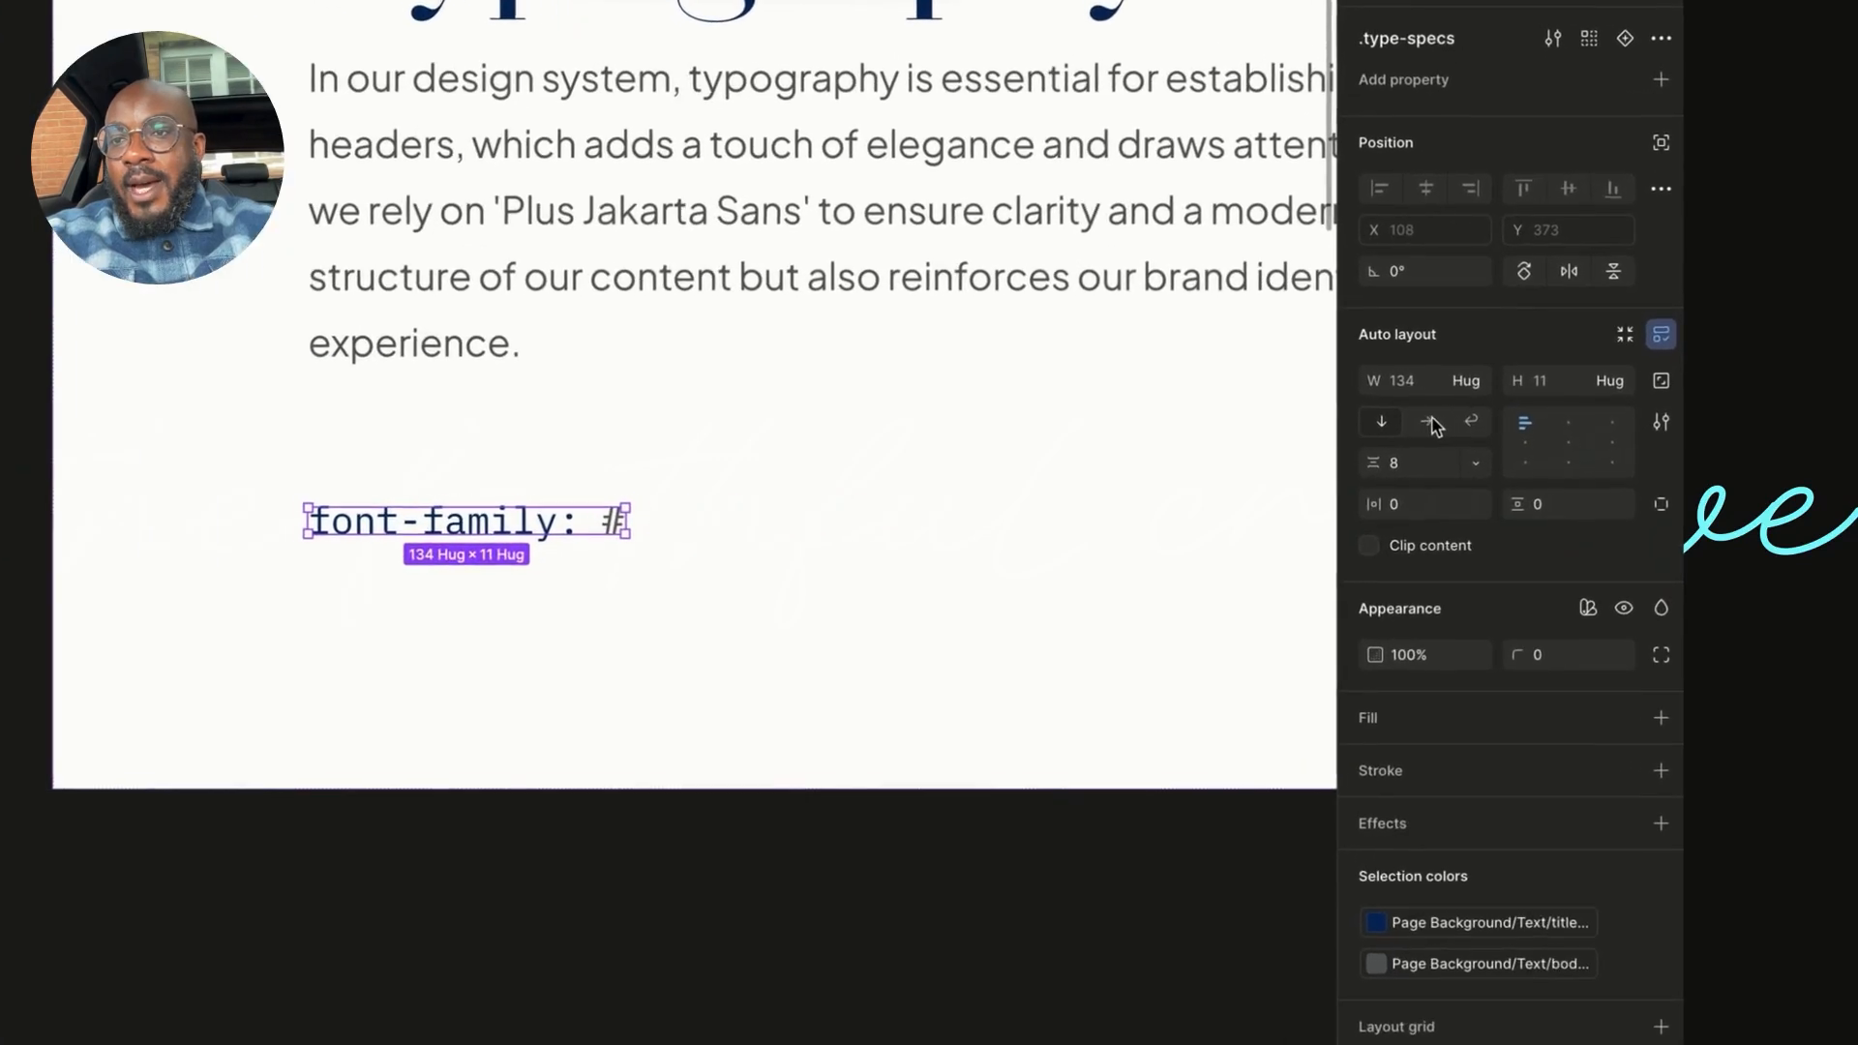
- Set the .type-specs component's auto layout to horizontal with the spizing-64 variable as its gap
click(1509, 436)
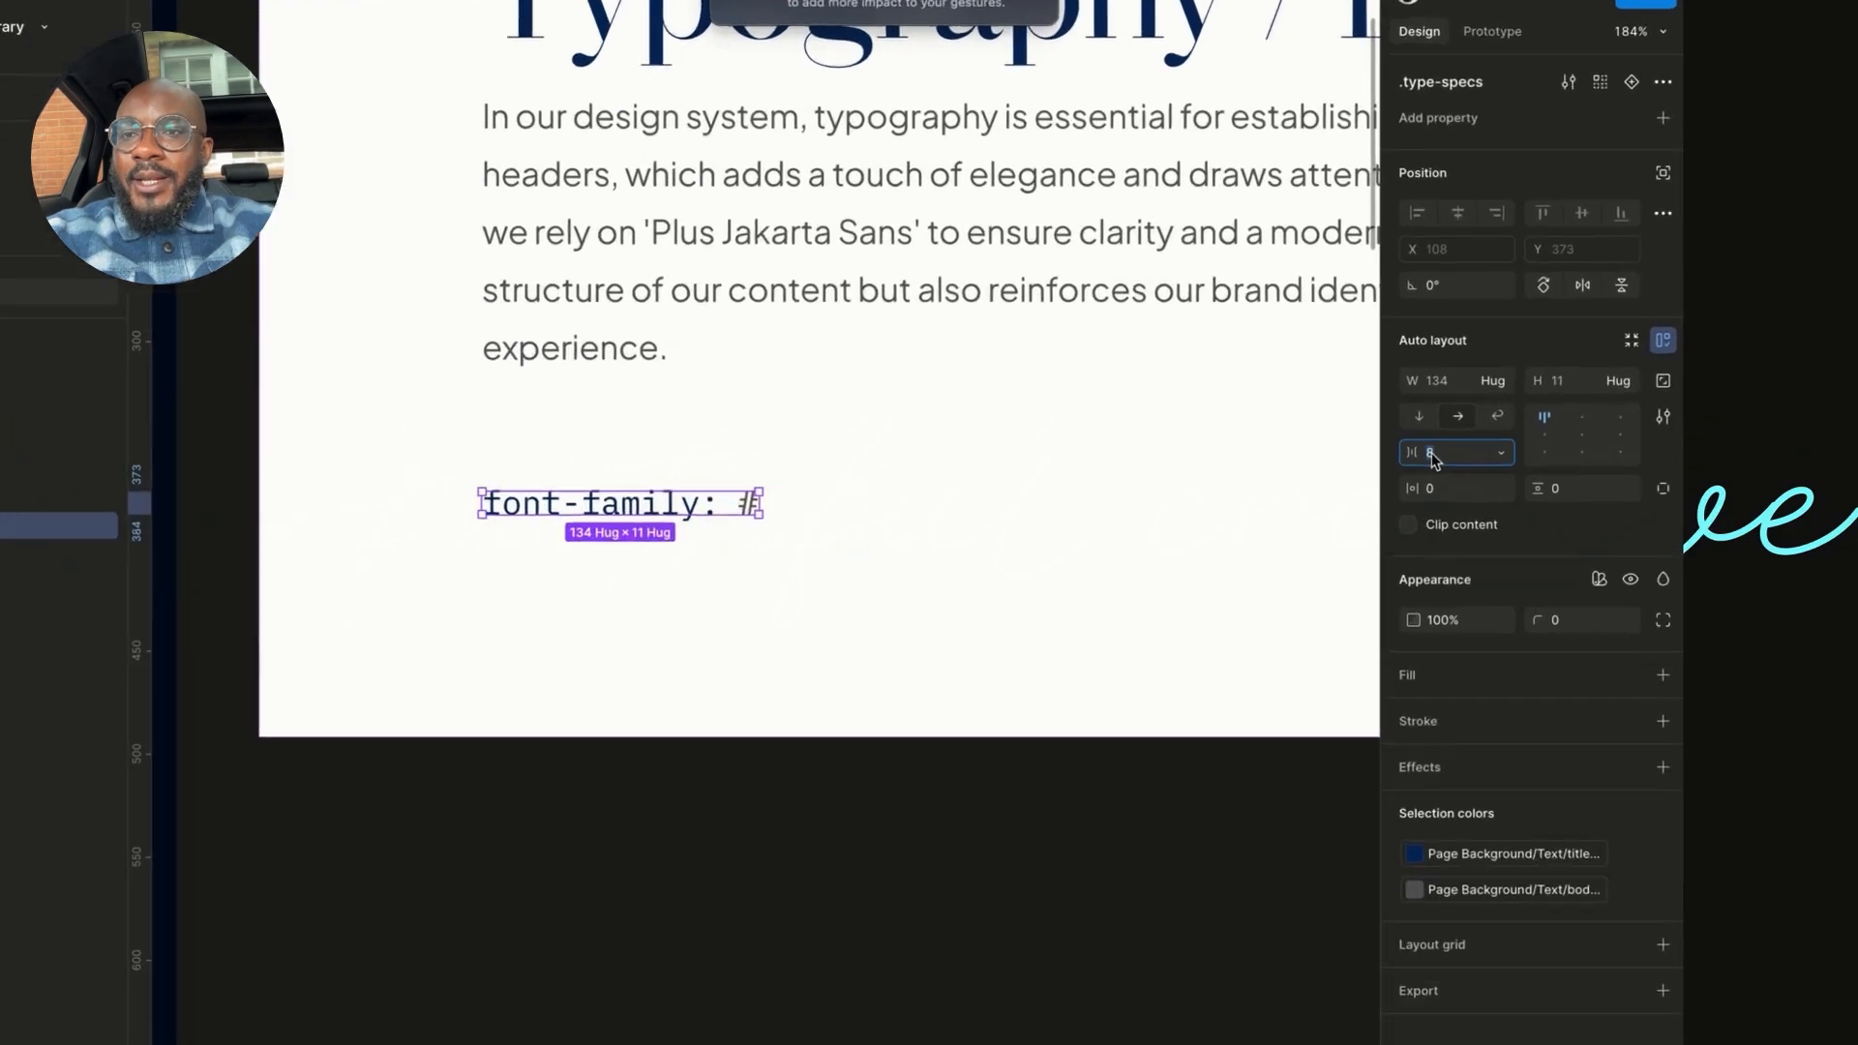
click(1470, 447)
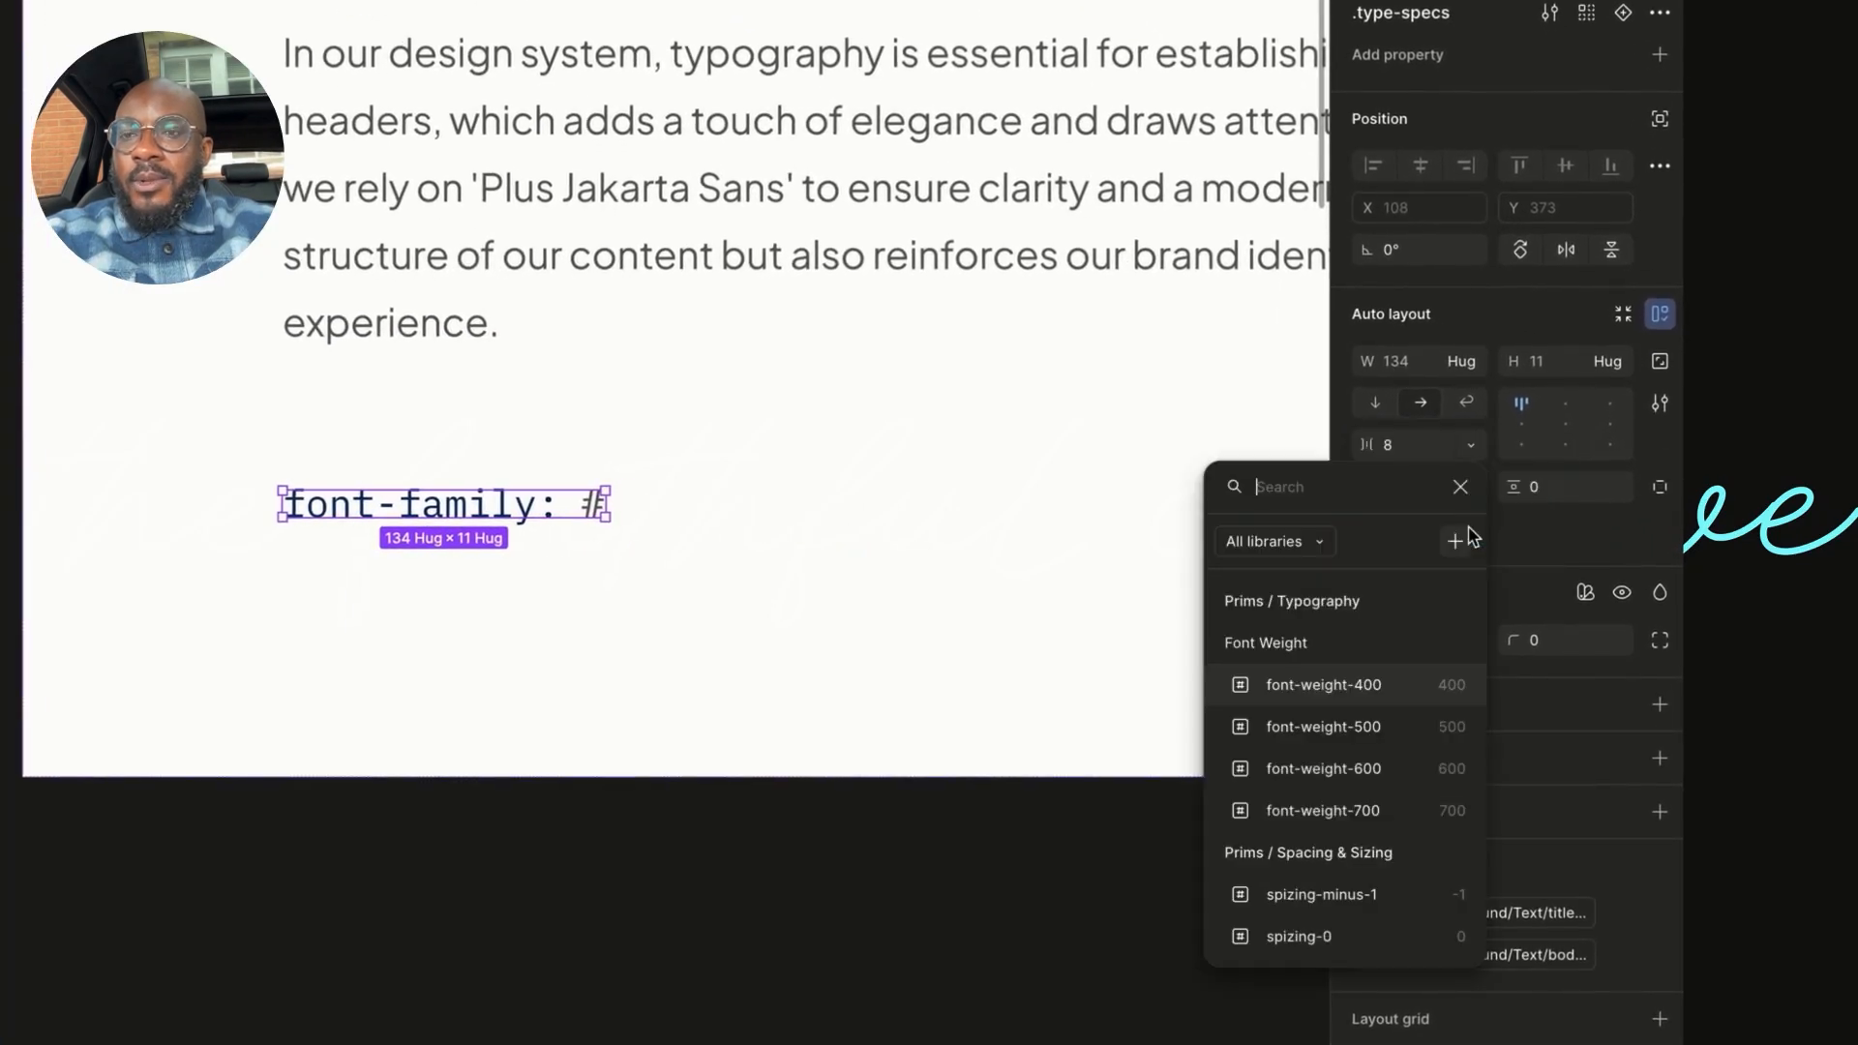
scroll(1307, 780, down, 10)
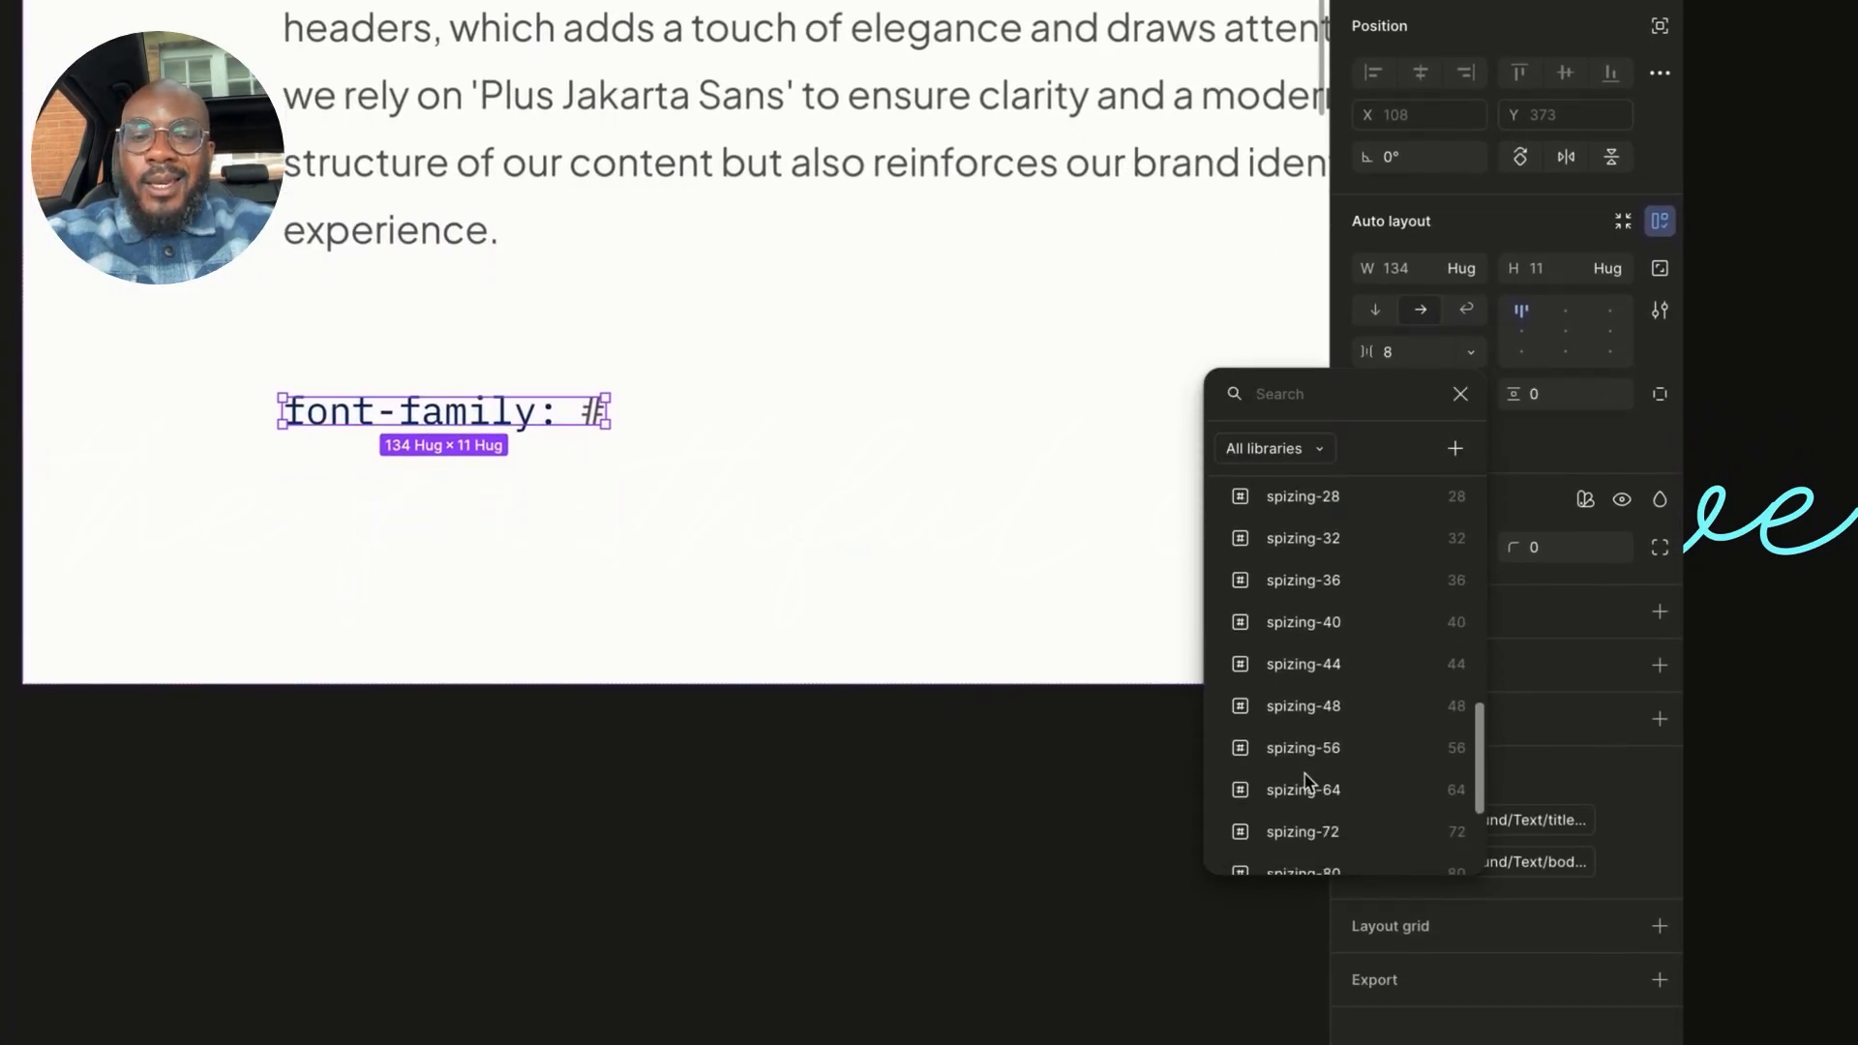
text(64)
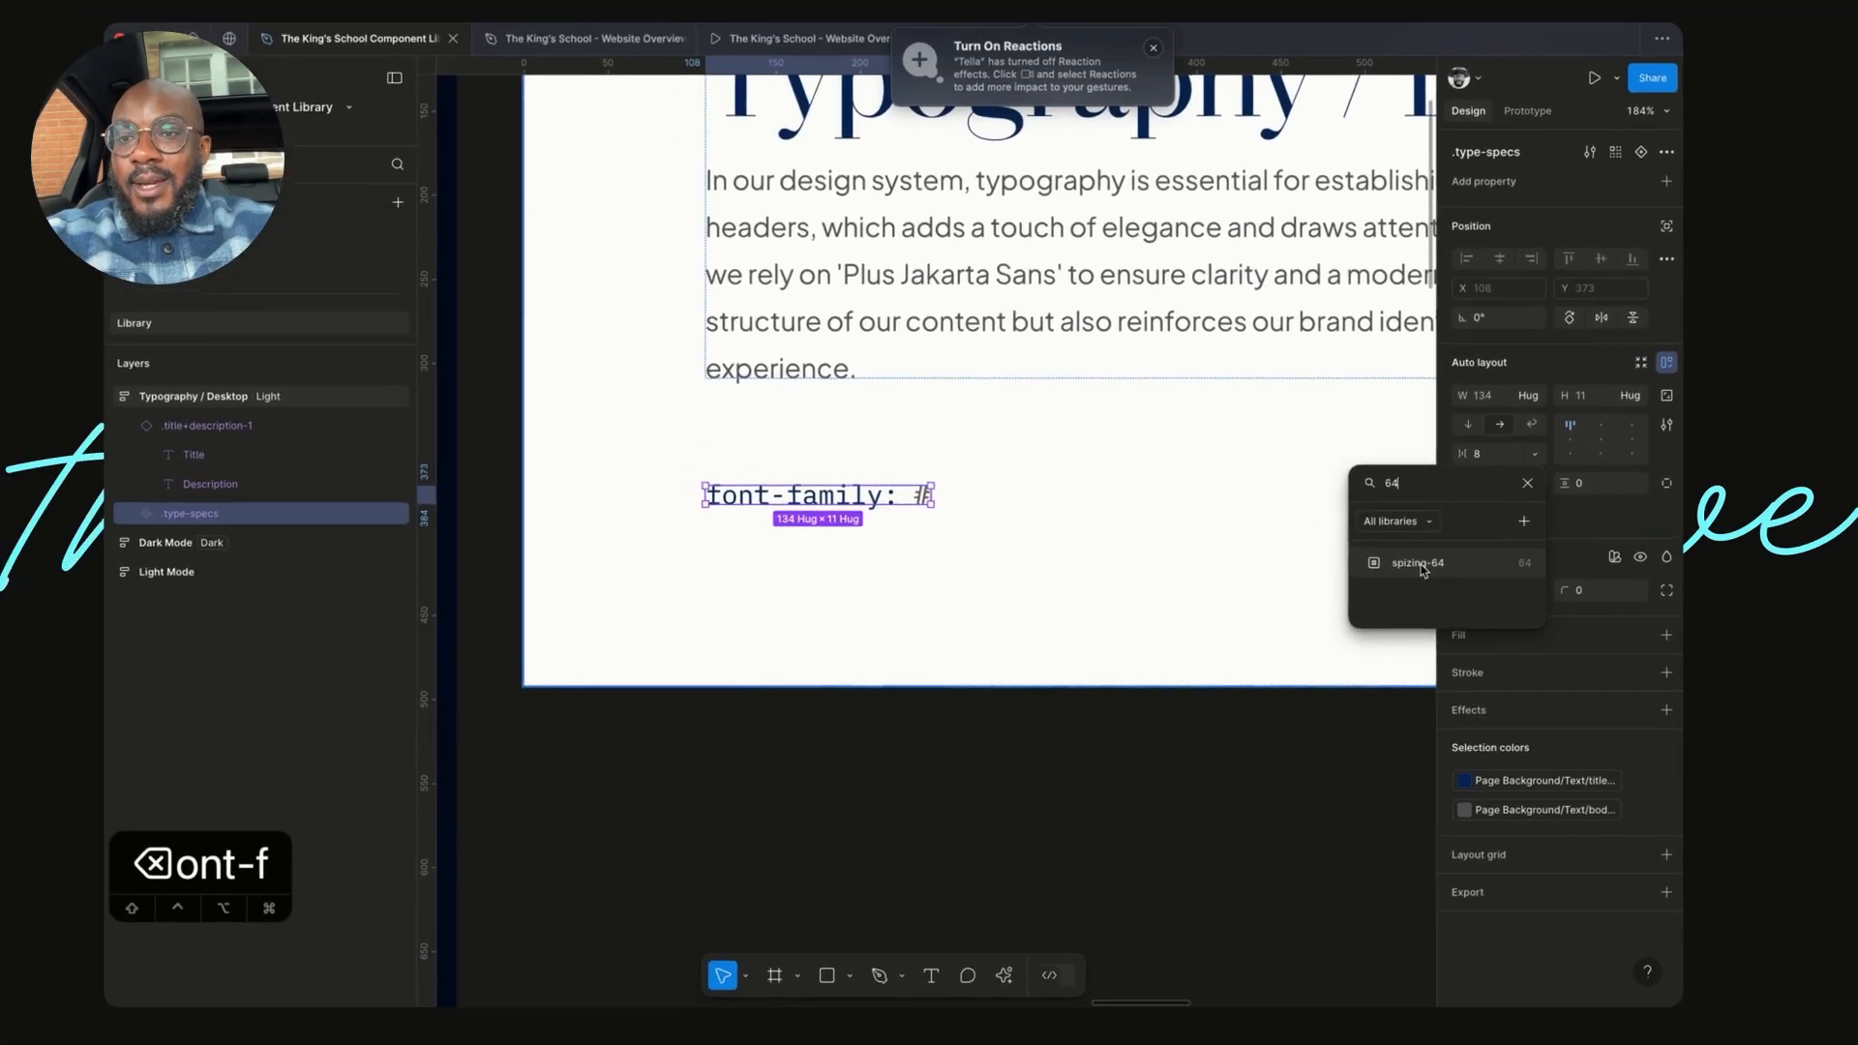
click(1306, 508)
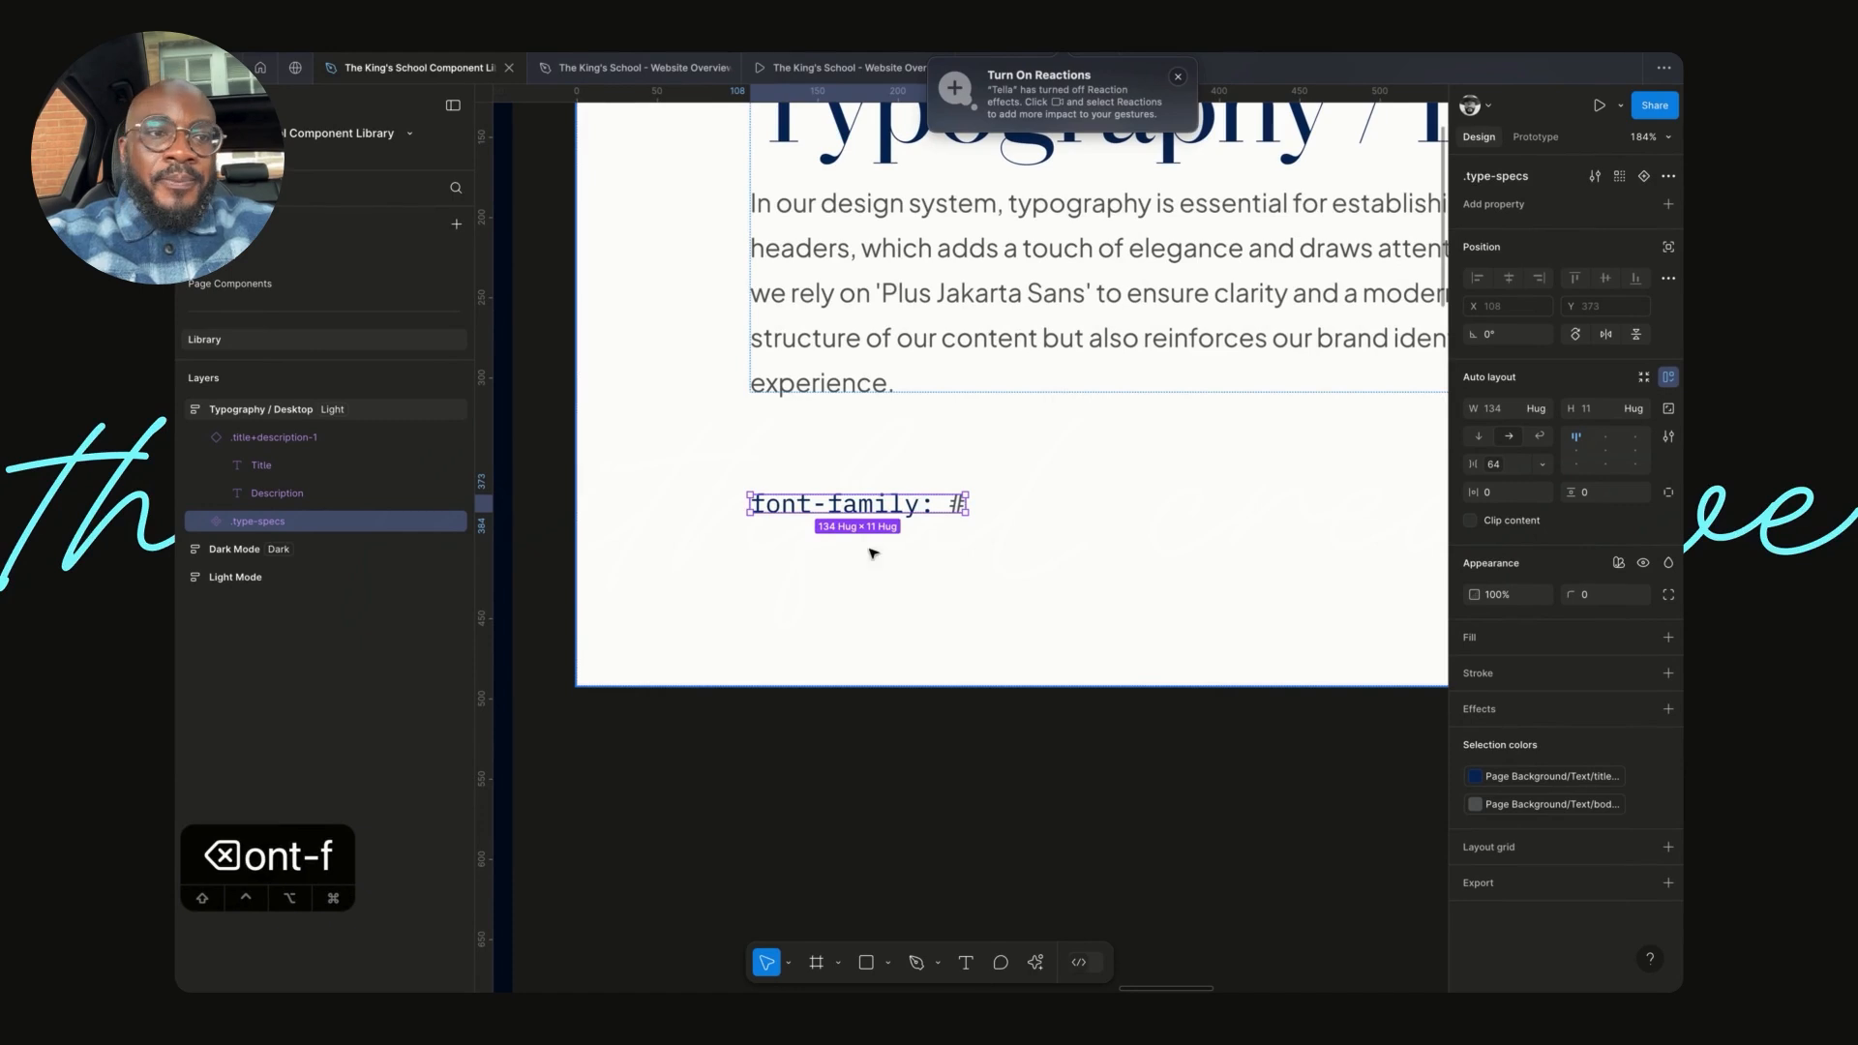
- Duplicate the font-family frame inside the .type-specs component
click(204, 524)
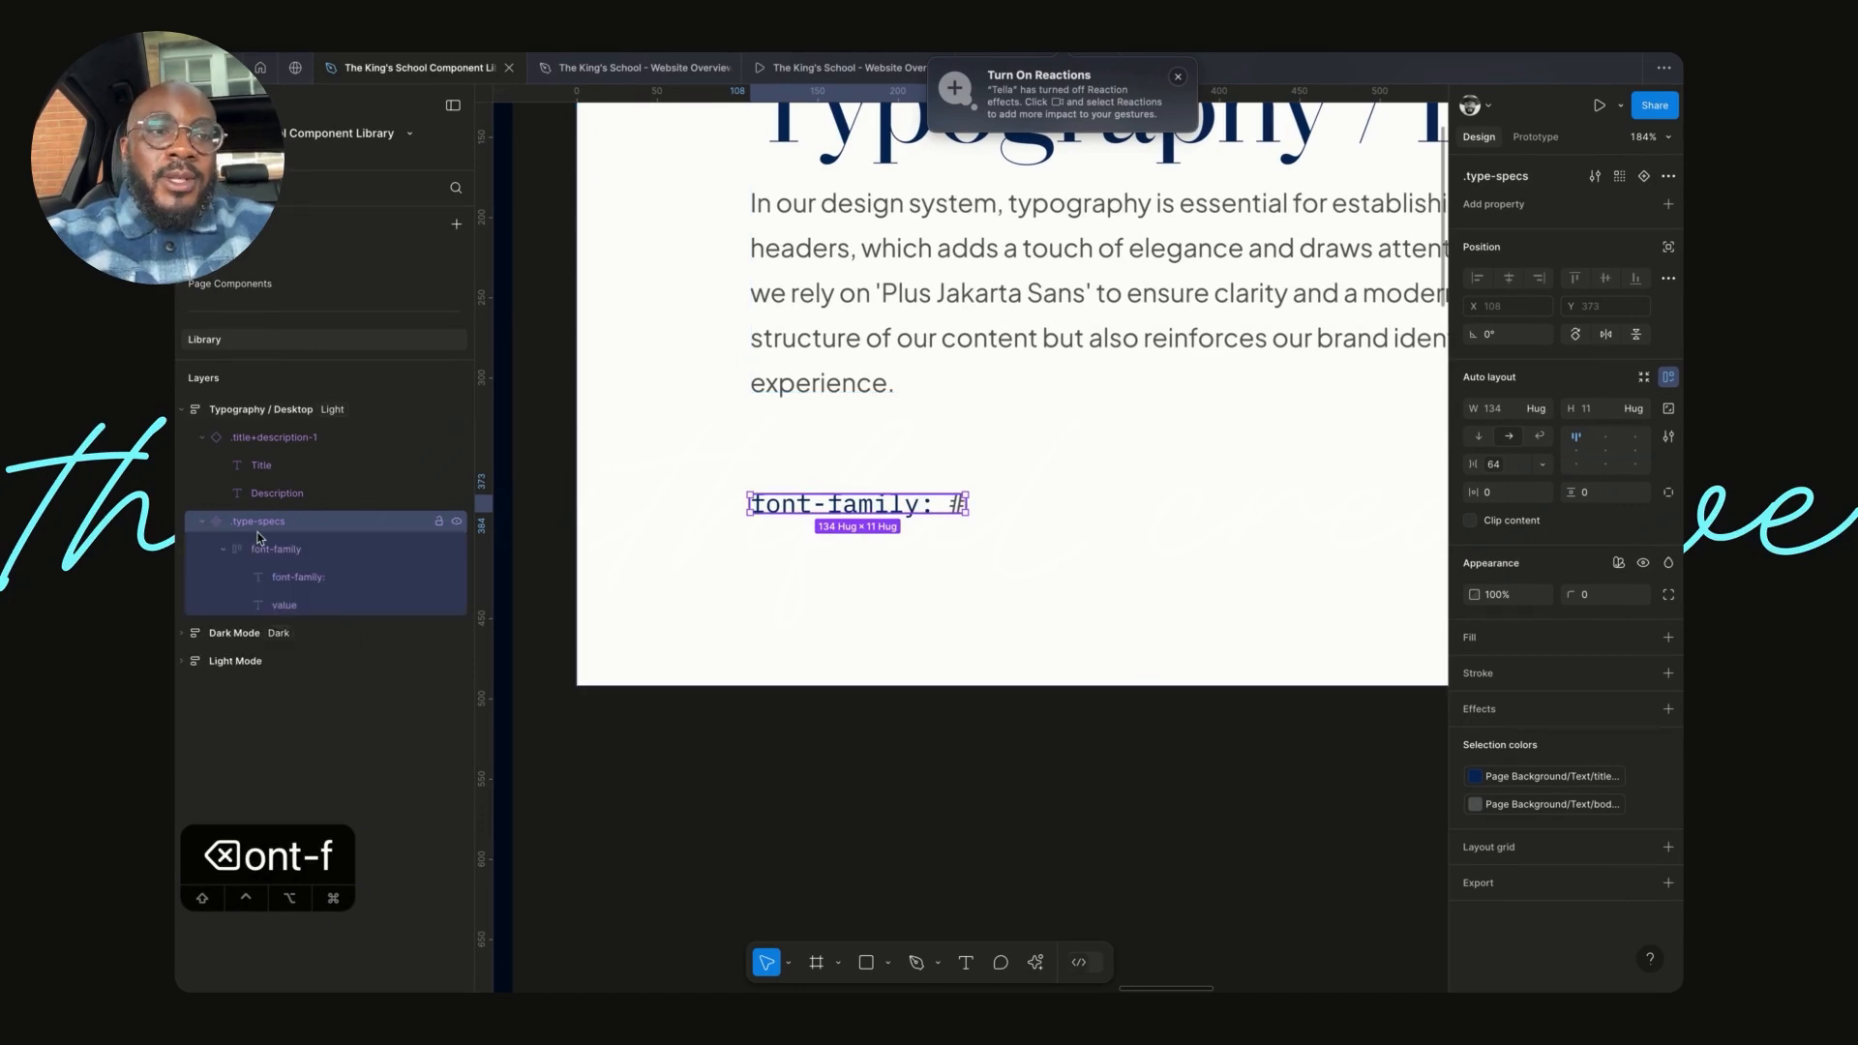
click(258, 548)
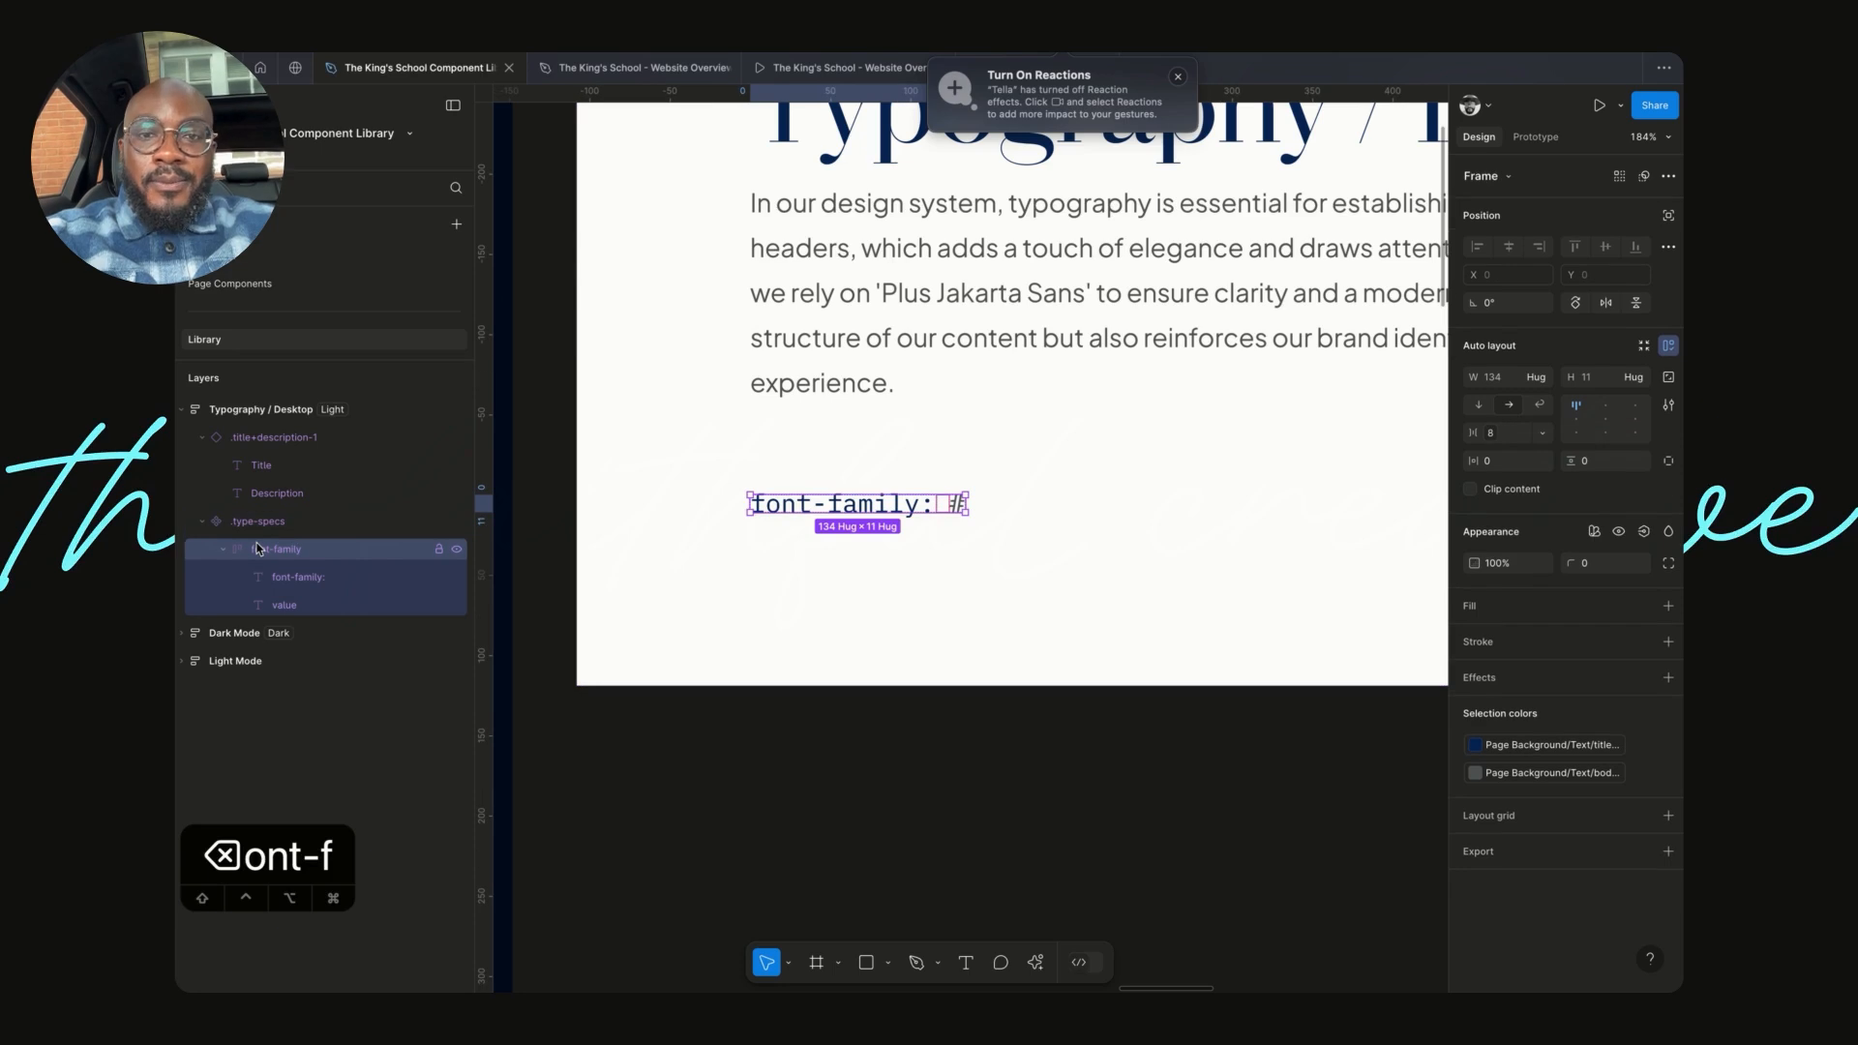
key(super+d)
click(1095, 570)
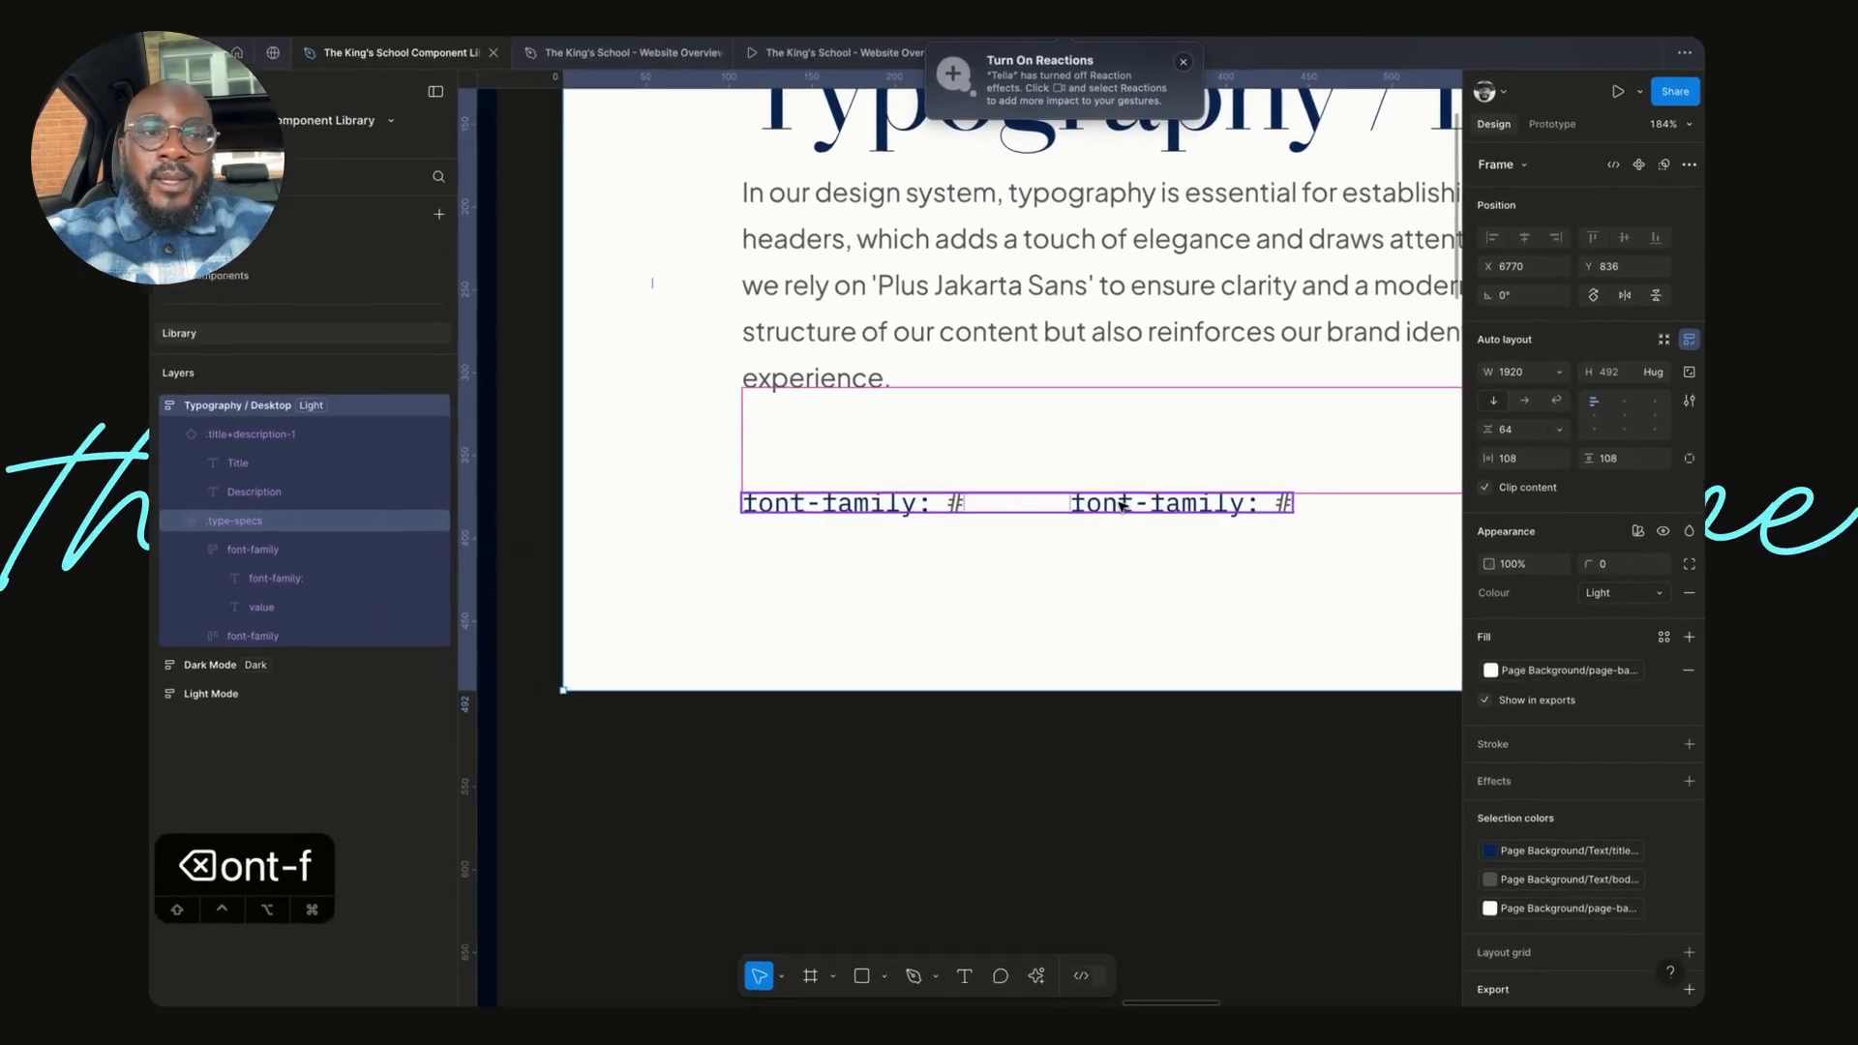
- Rename the duplicated font-family frame as "font-size"
click(1123, 503)
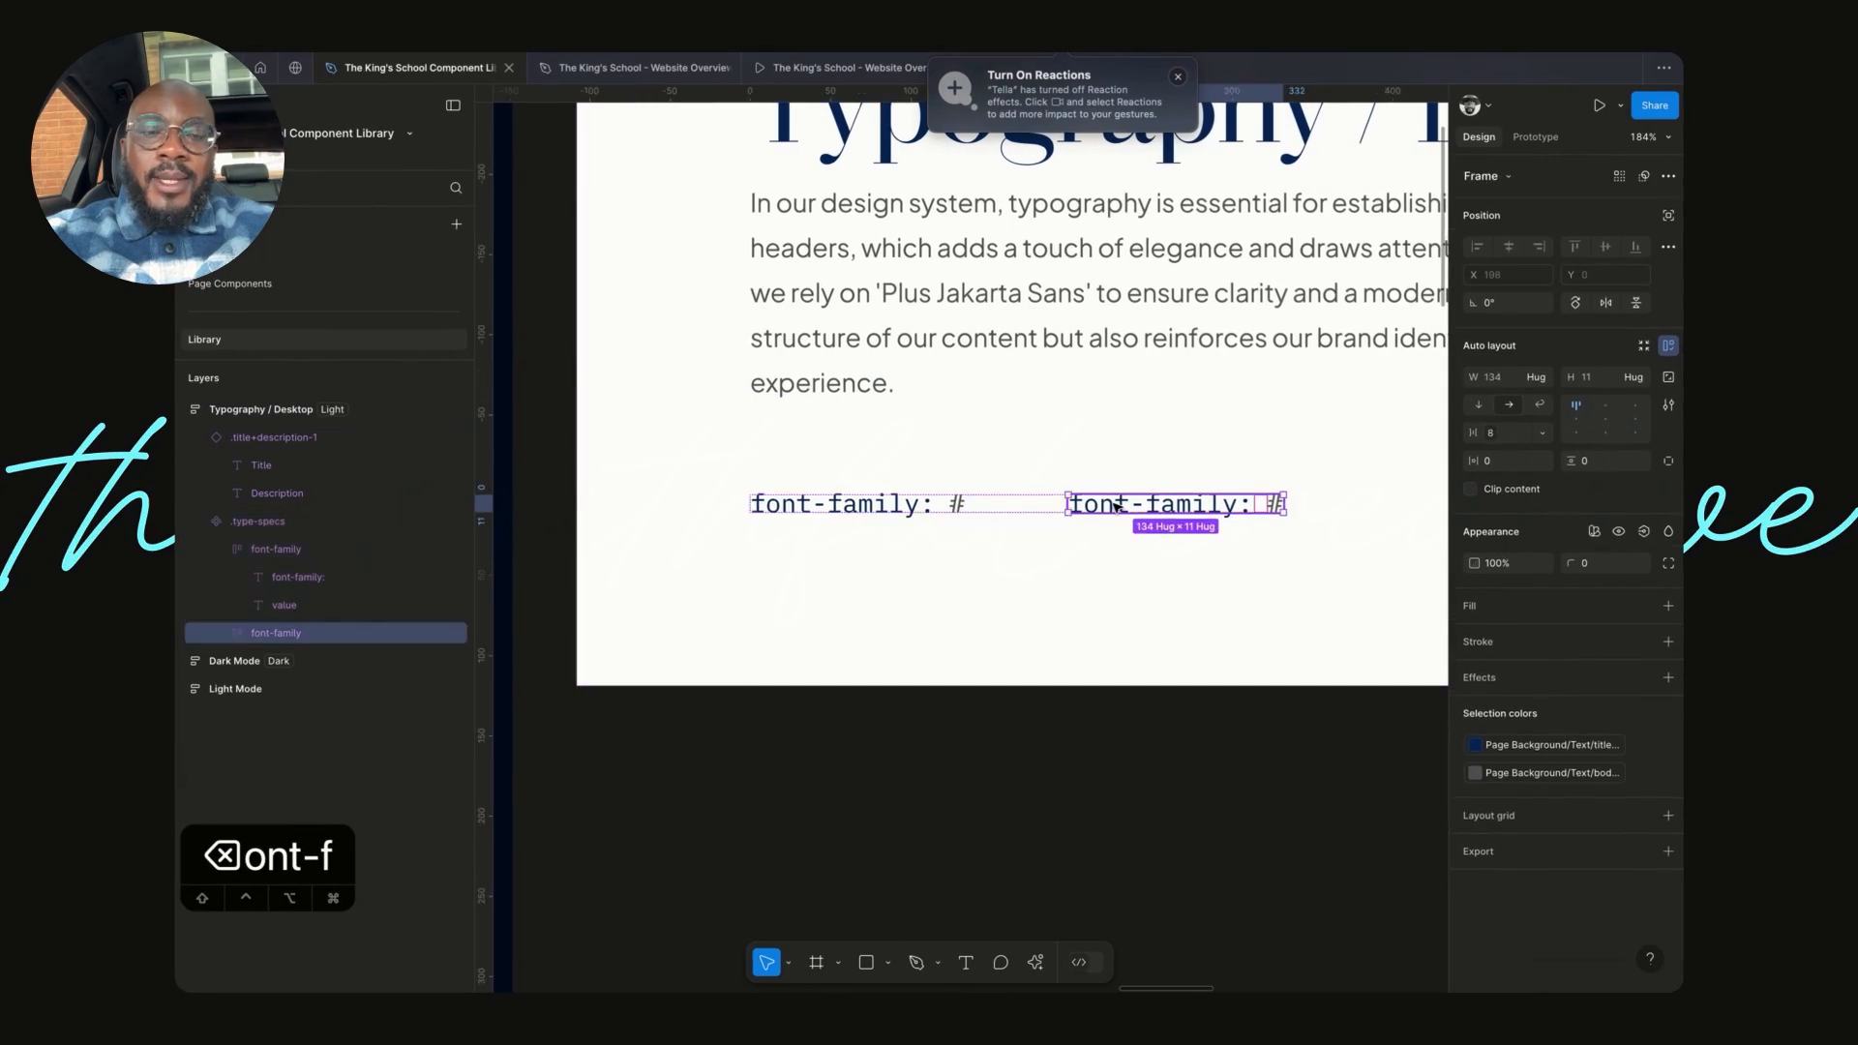
key(BackSpace)
key(BackSpace)
key(BackSpace)
key(BackSpace)
key(BackSpace)
key(BackSpace)
text(size)
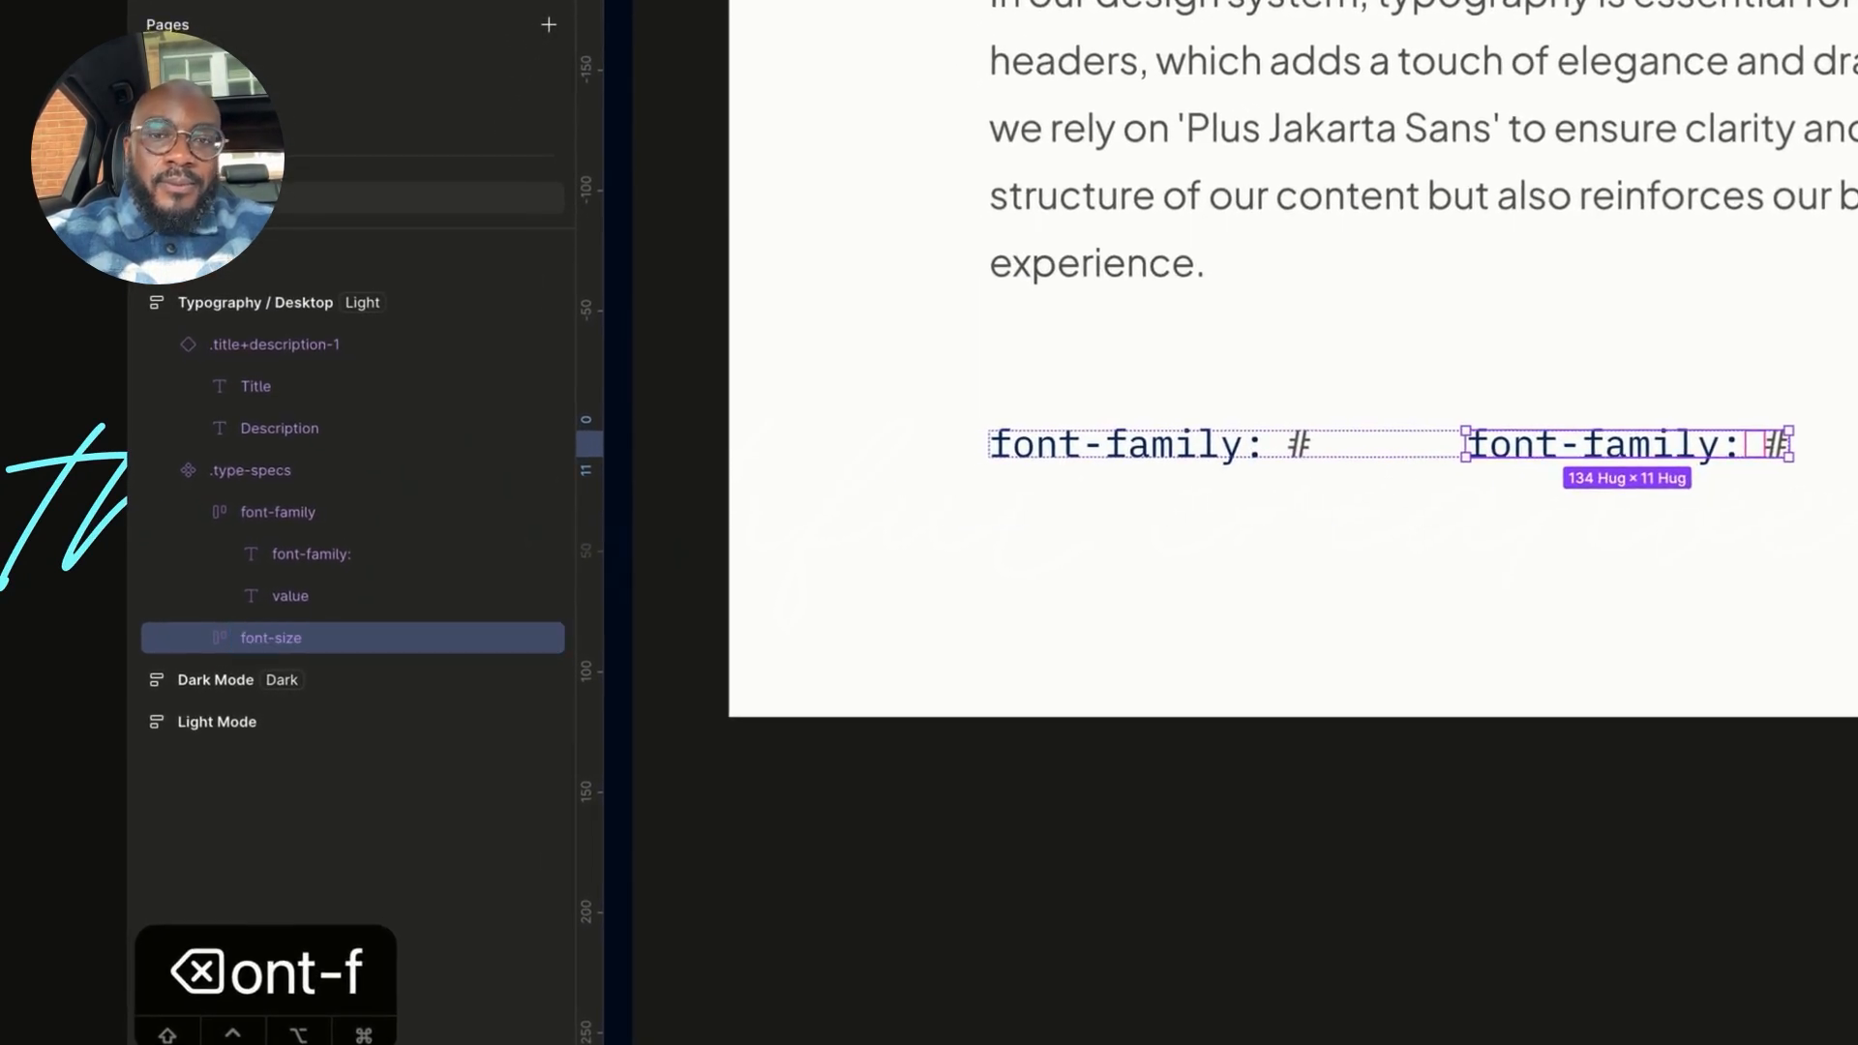
- Change the label text inside the font-size frame to "font-size" and leave text editing
double_click(1700, 441)
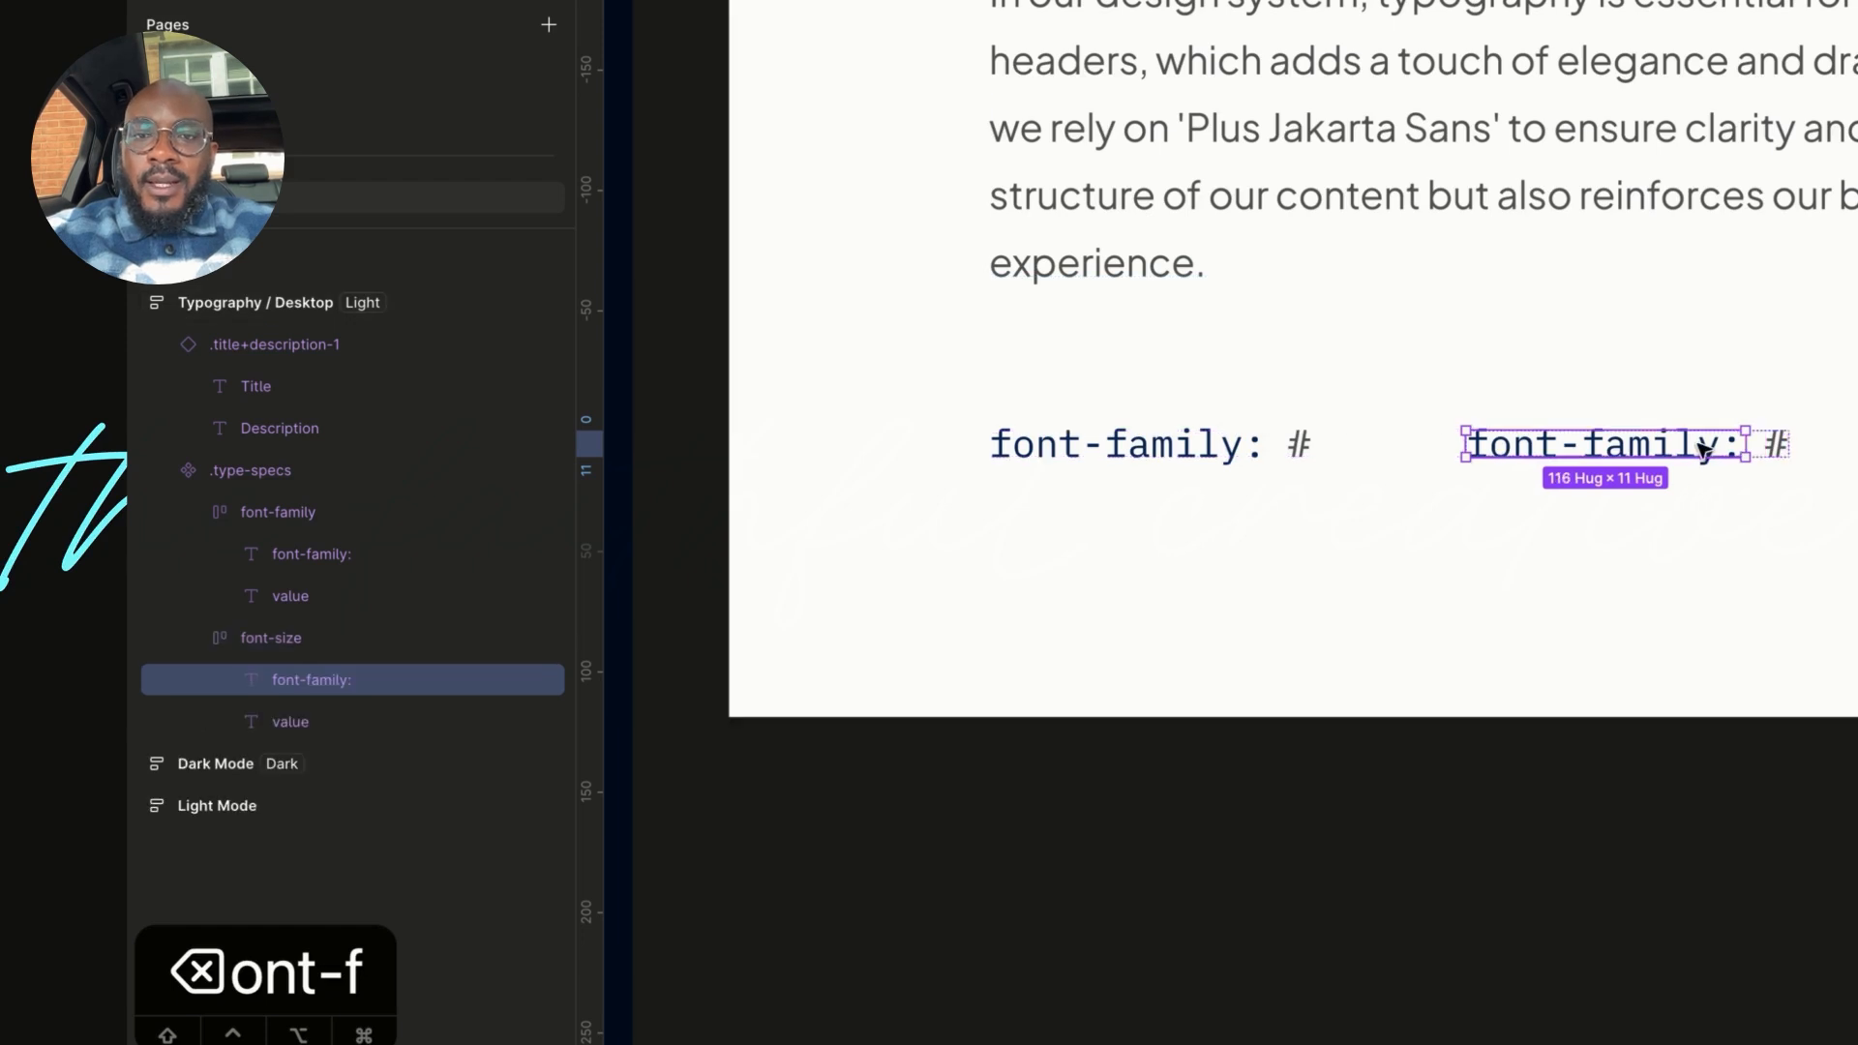
double_click(1700, 445)
text(Font)
key(BackSpace)
key(BackSpace)
key(BackSpace)
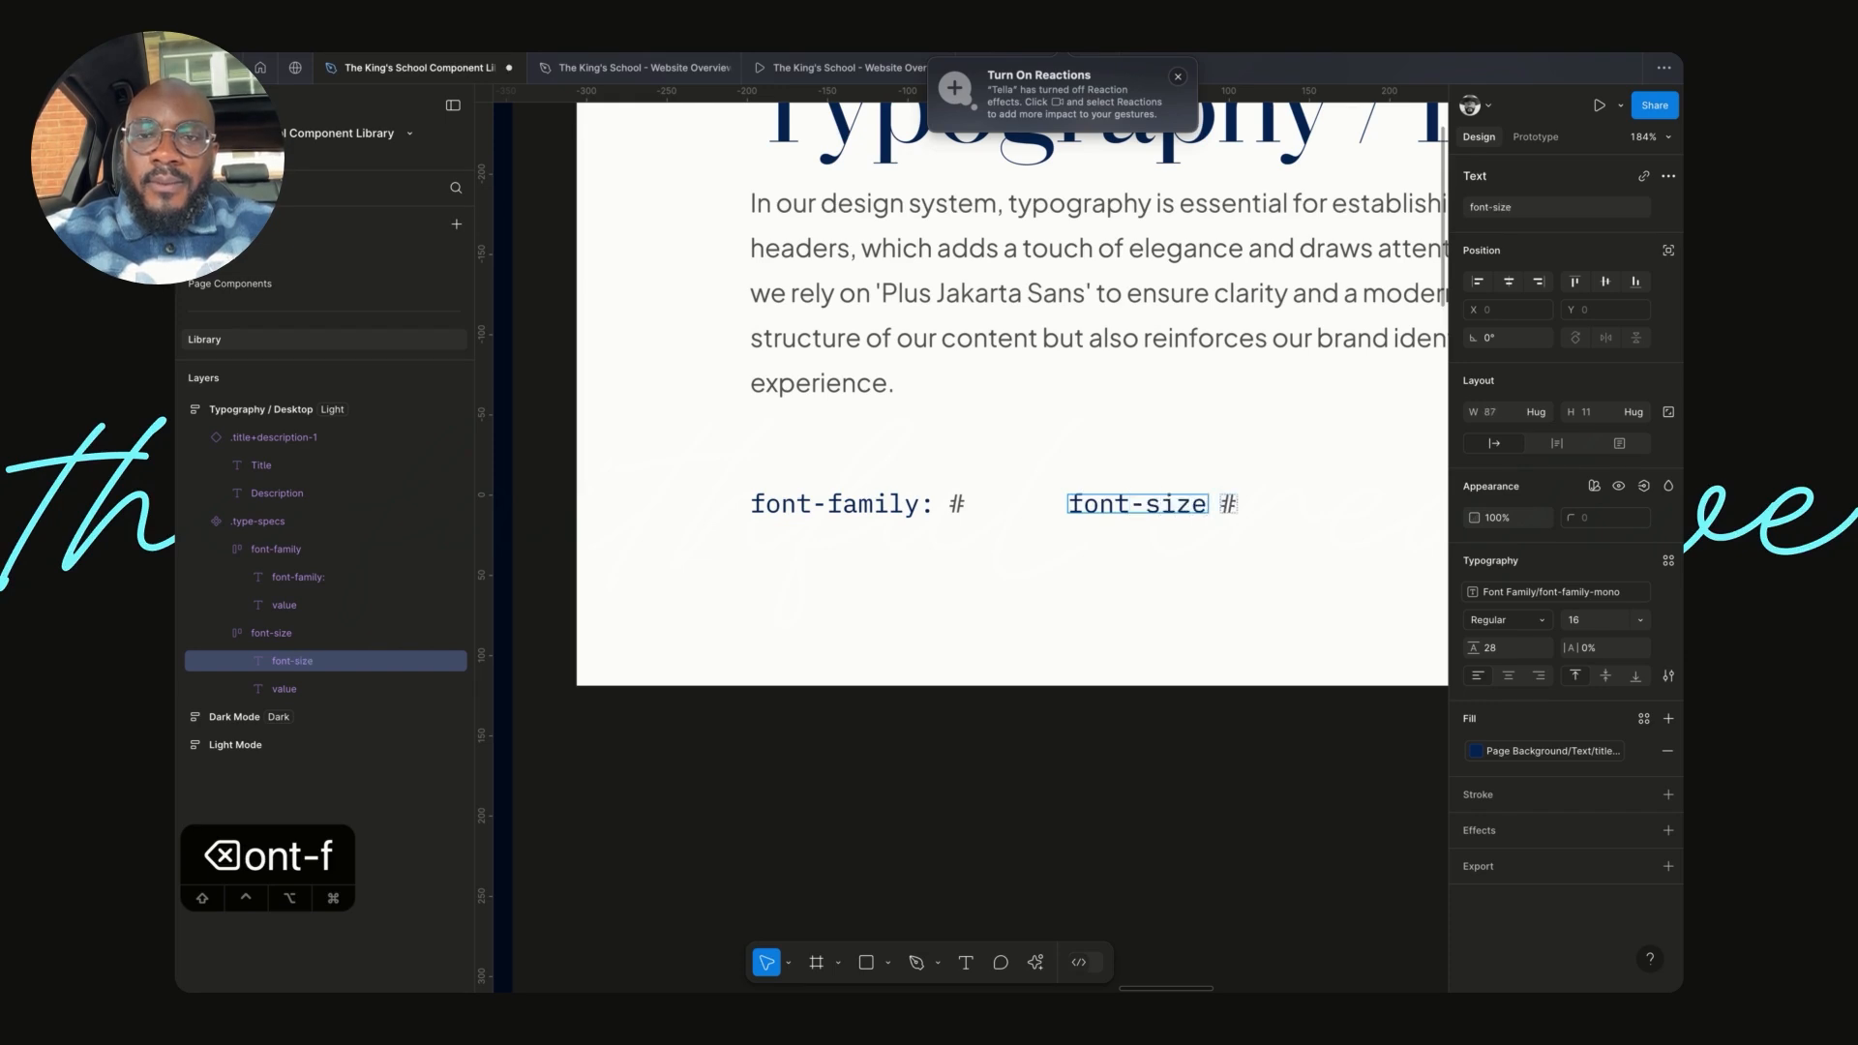
click(1242, 578)
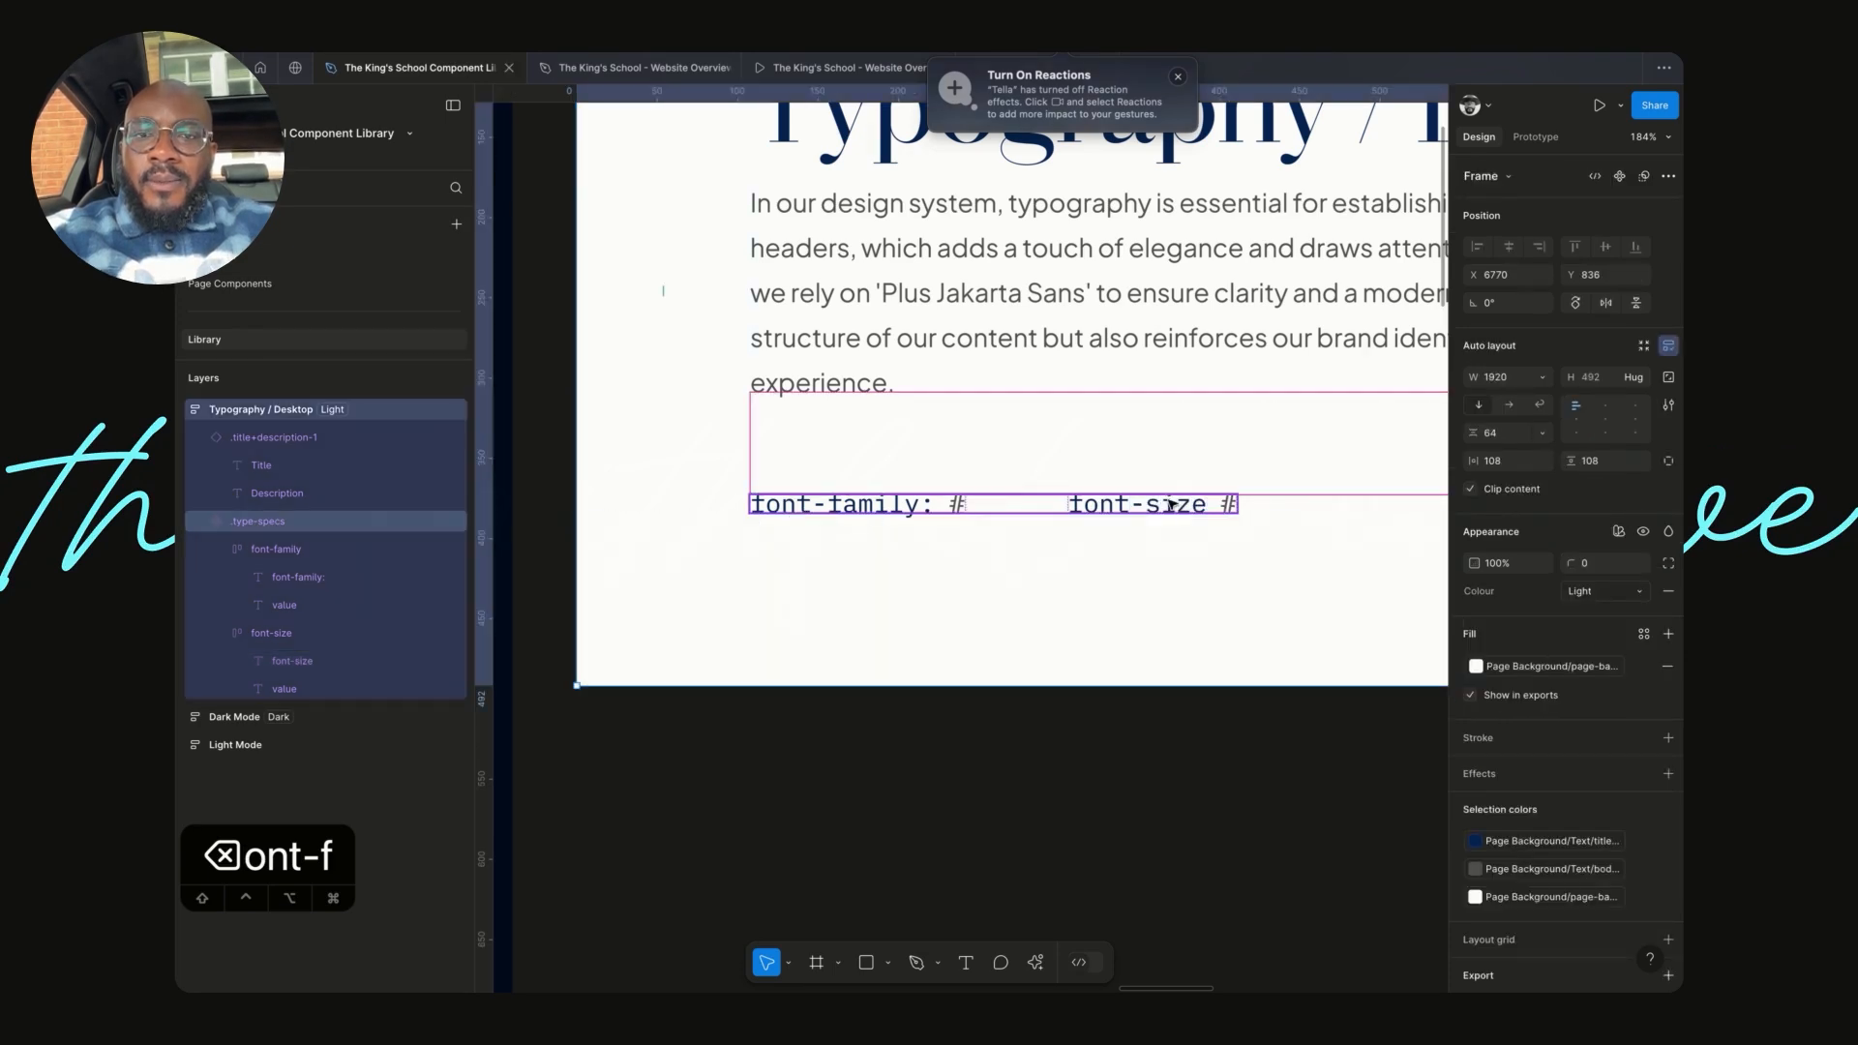
click(1172, 504)
click(1171, 504)
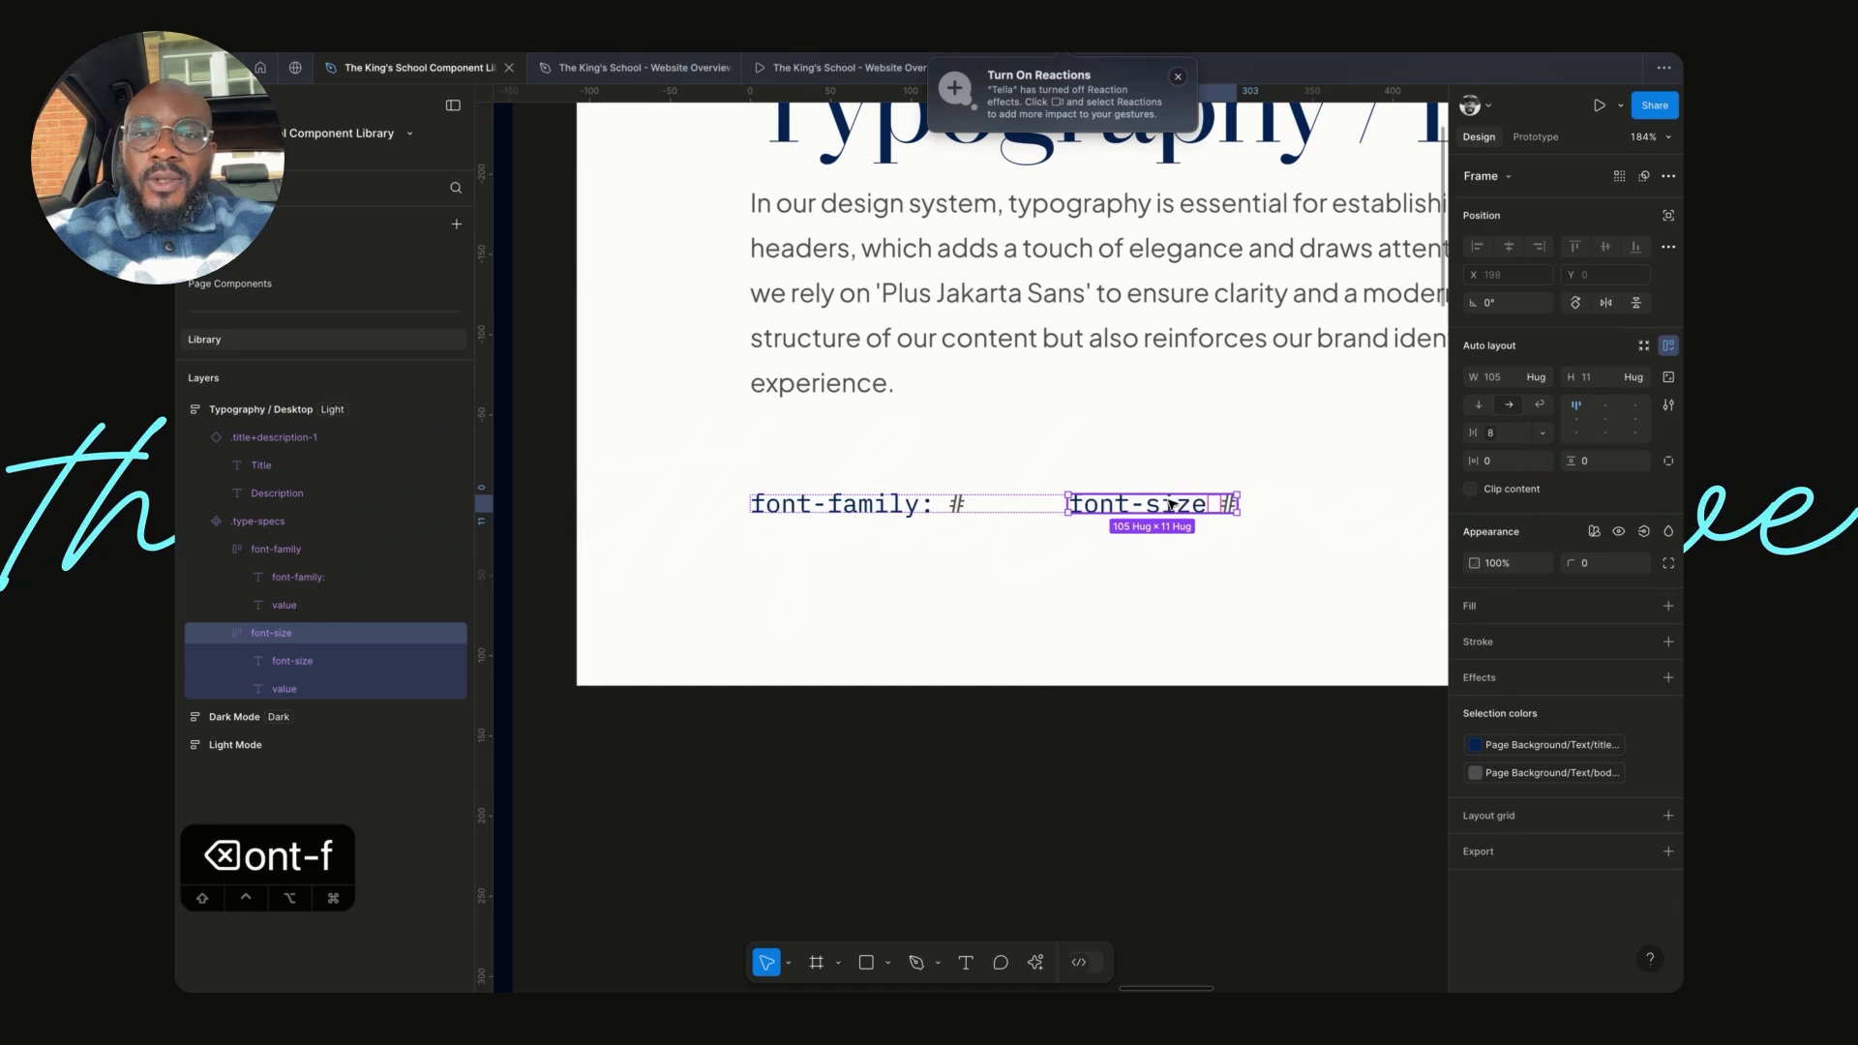
click(1009, 509)
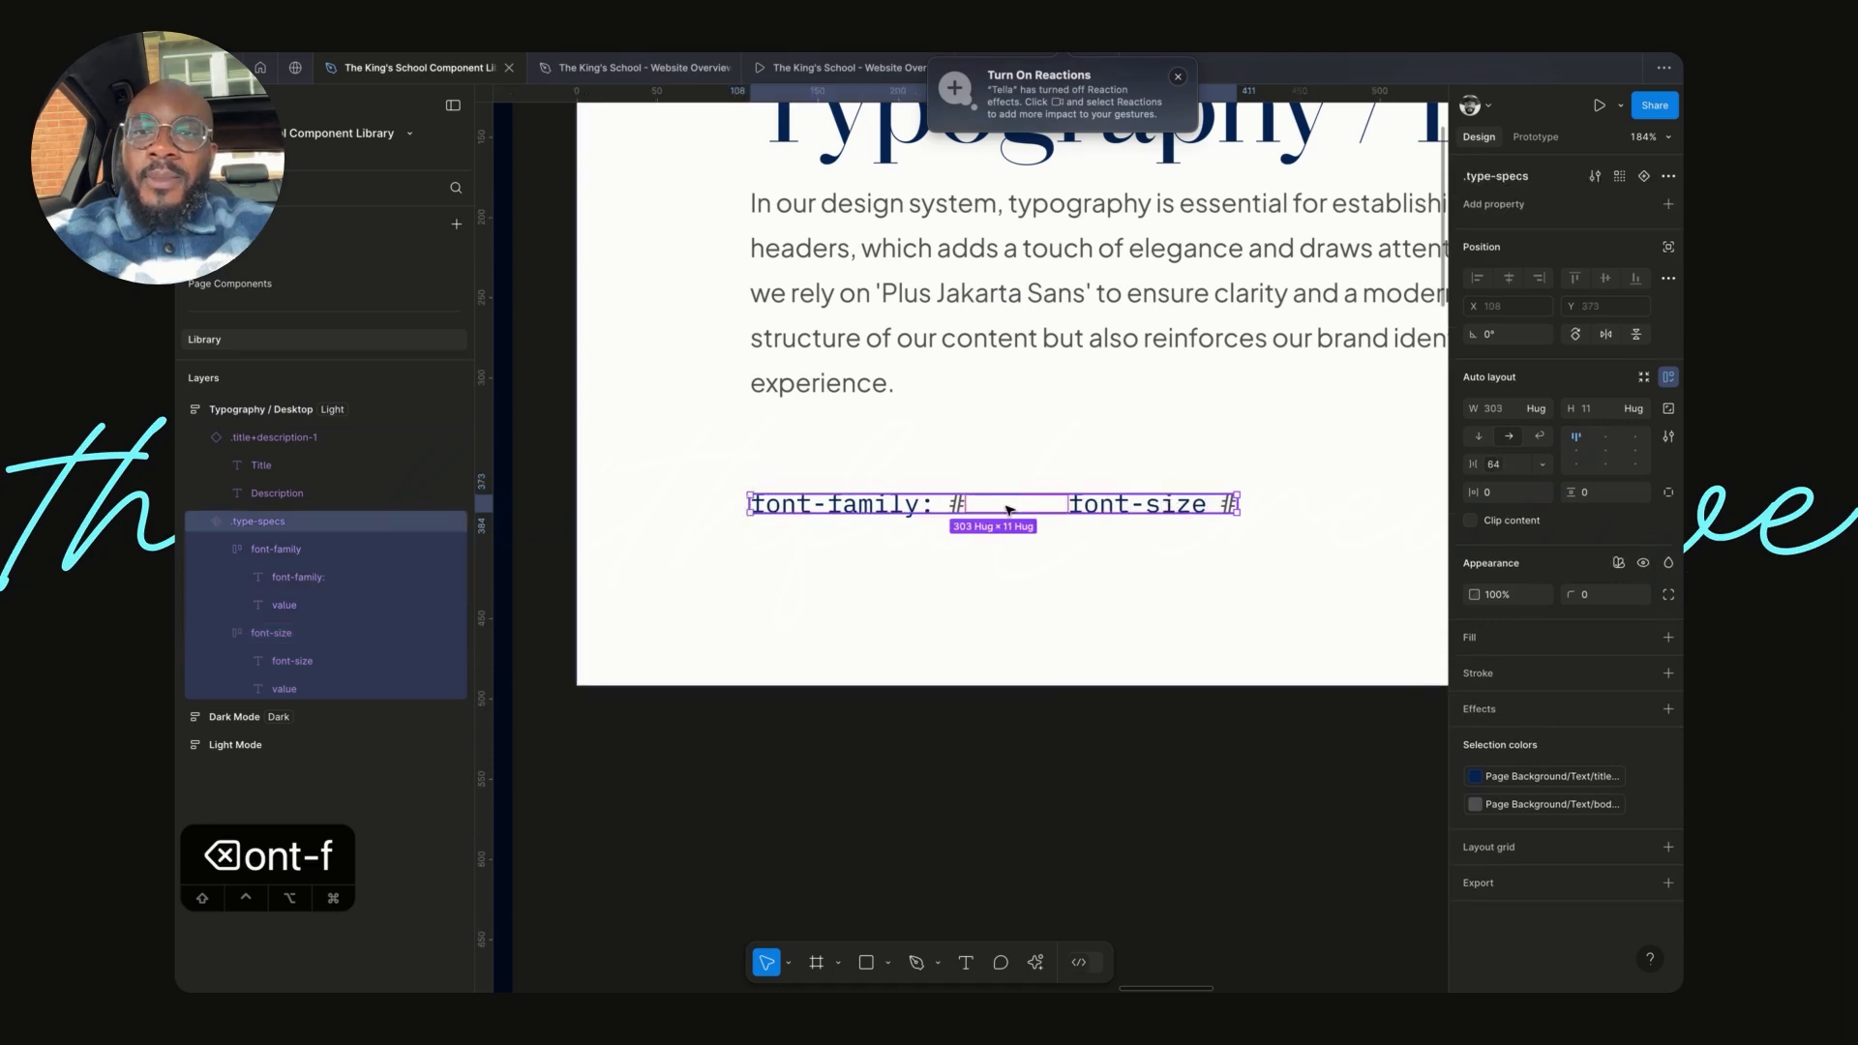
- Examine the advanced type settings of the Description text, including the case options, and close them
click(1115, 802)
super+click(922, 345)
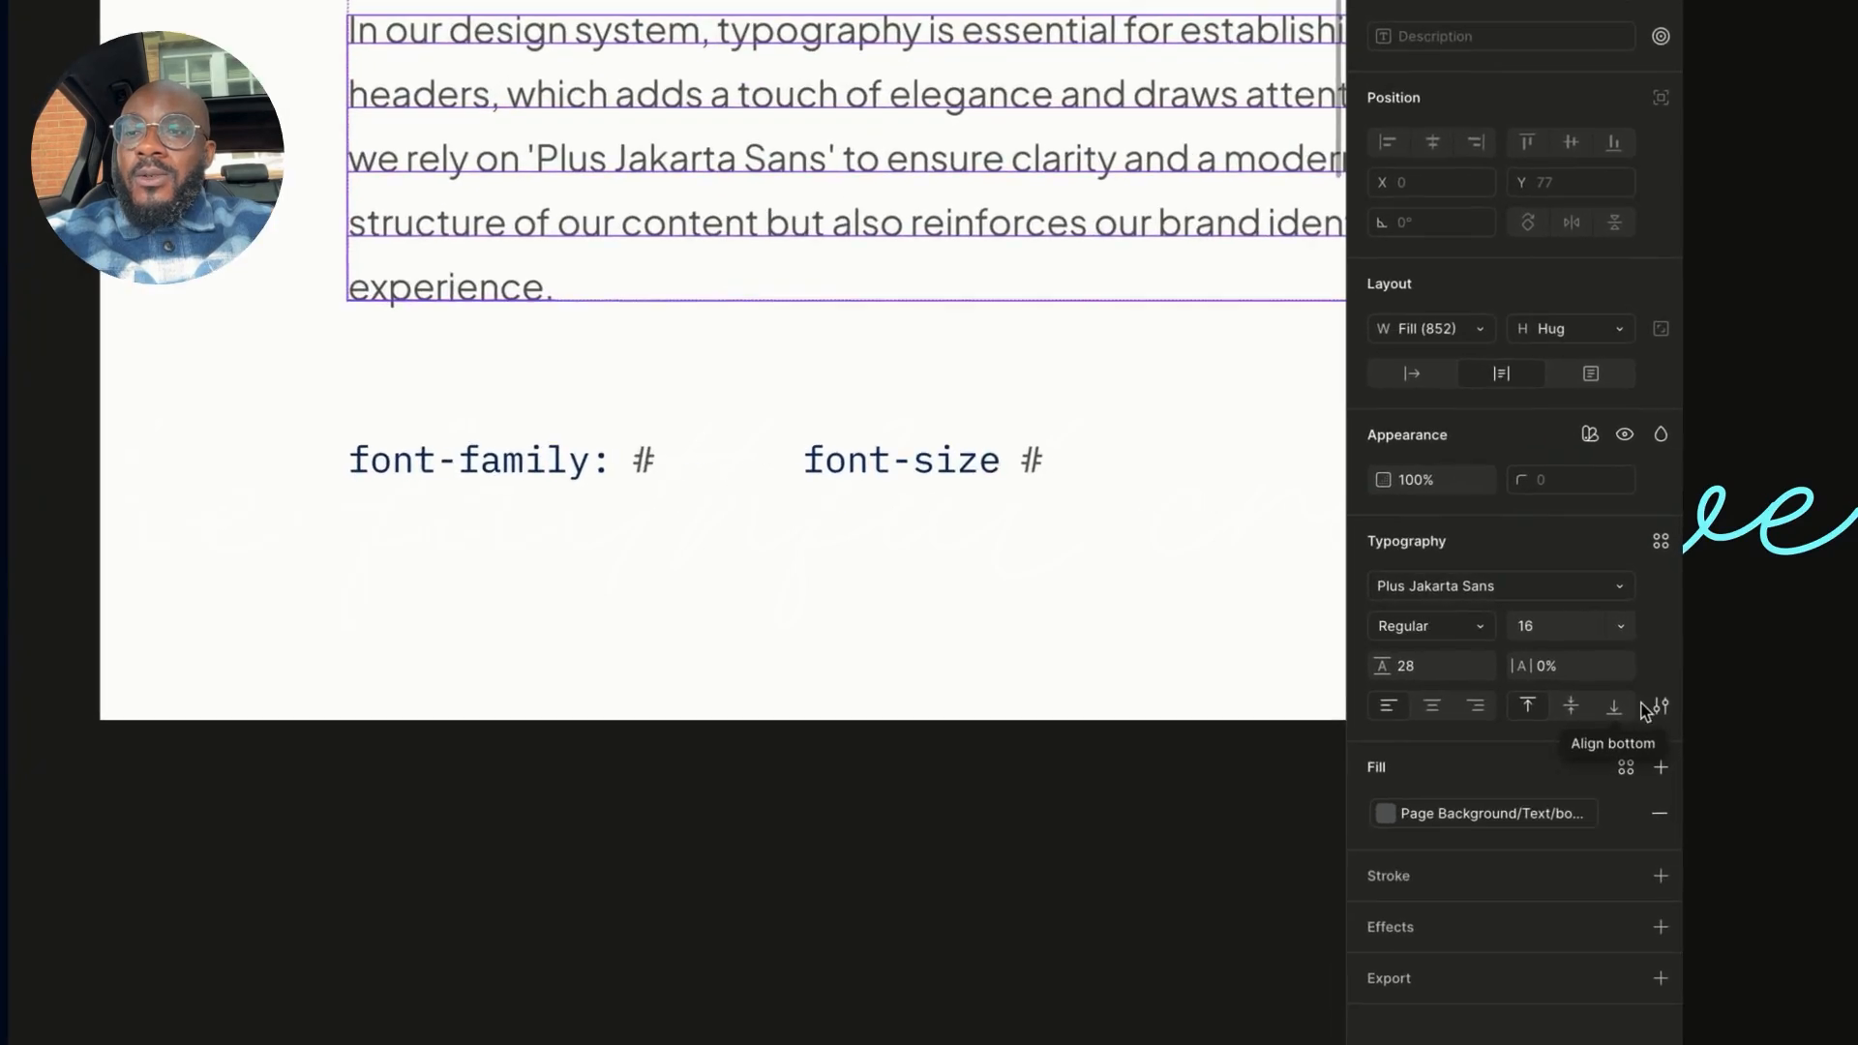
click(1668, 675)
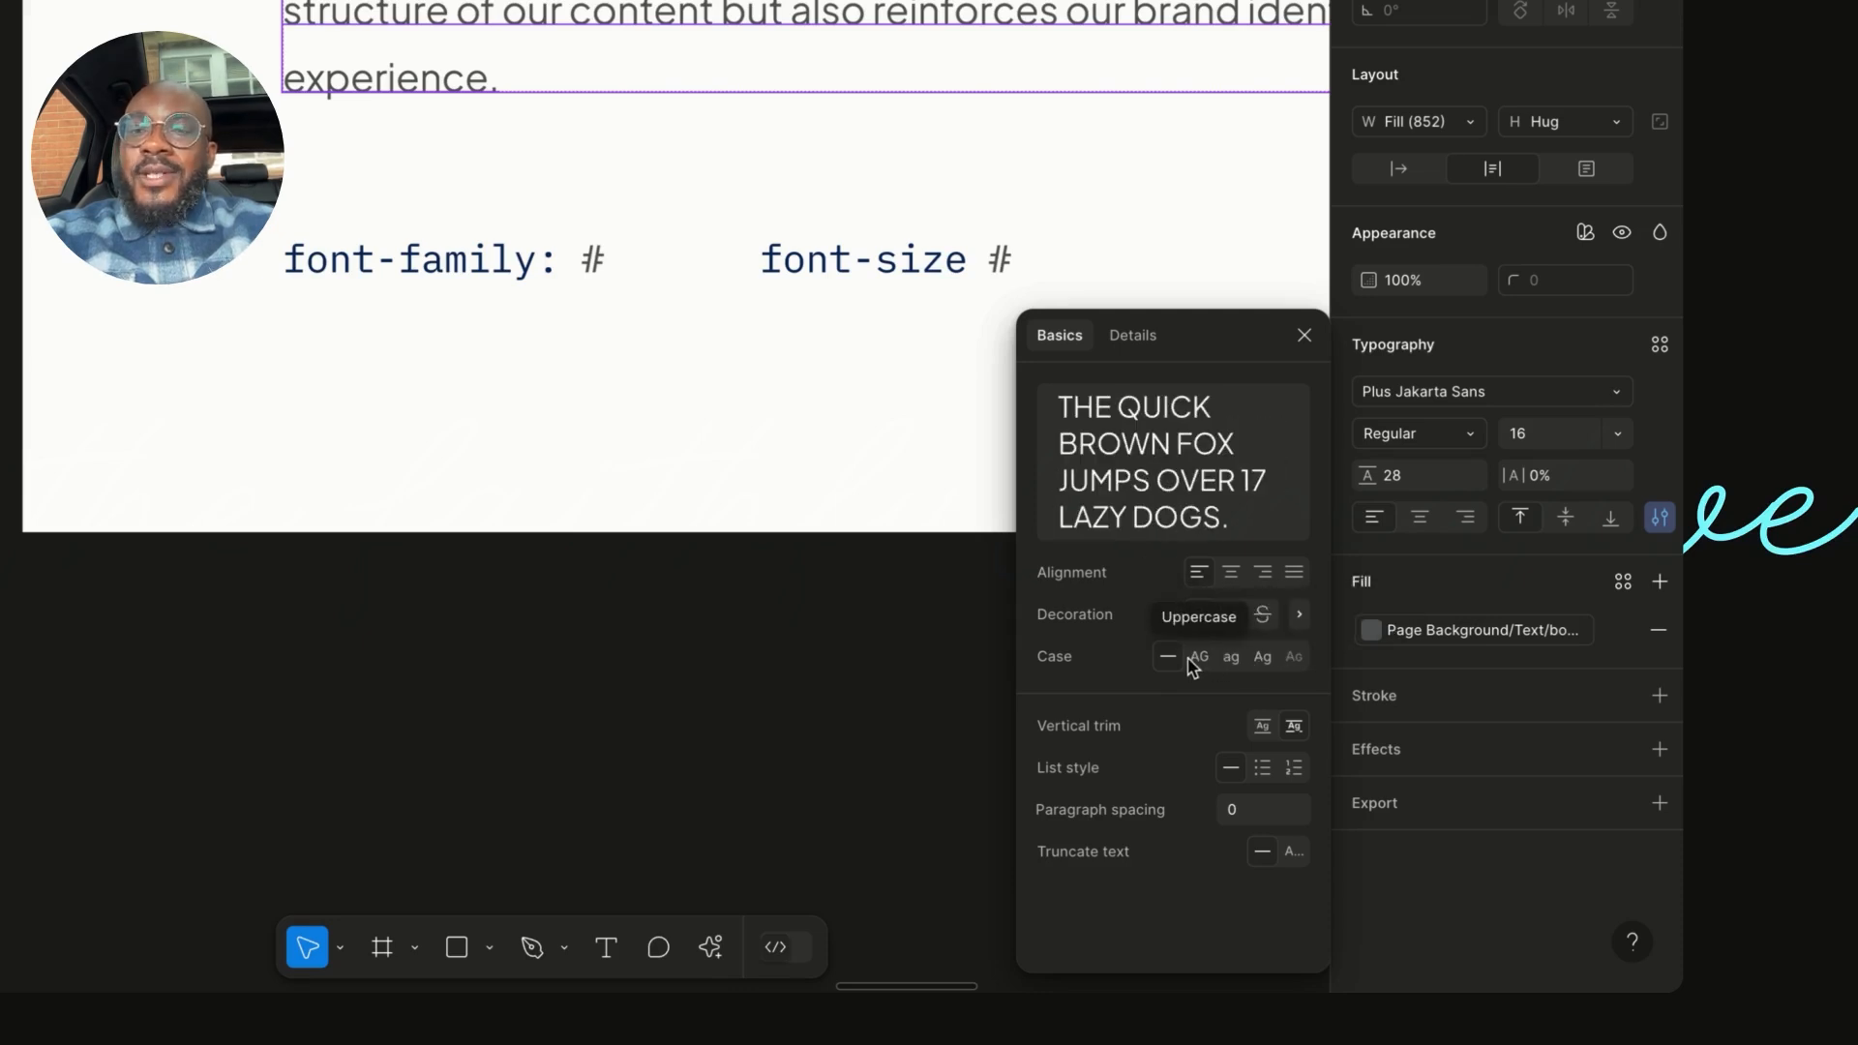
click(1305, 335)
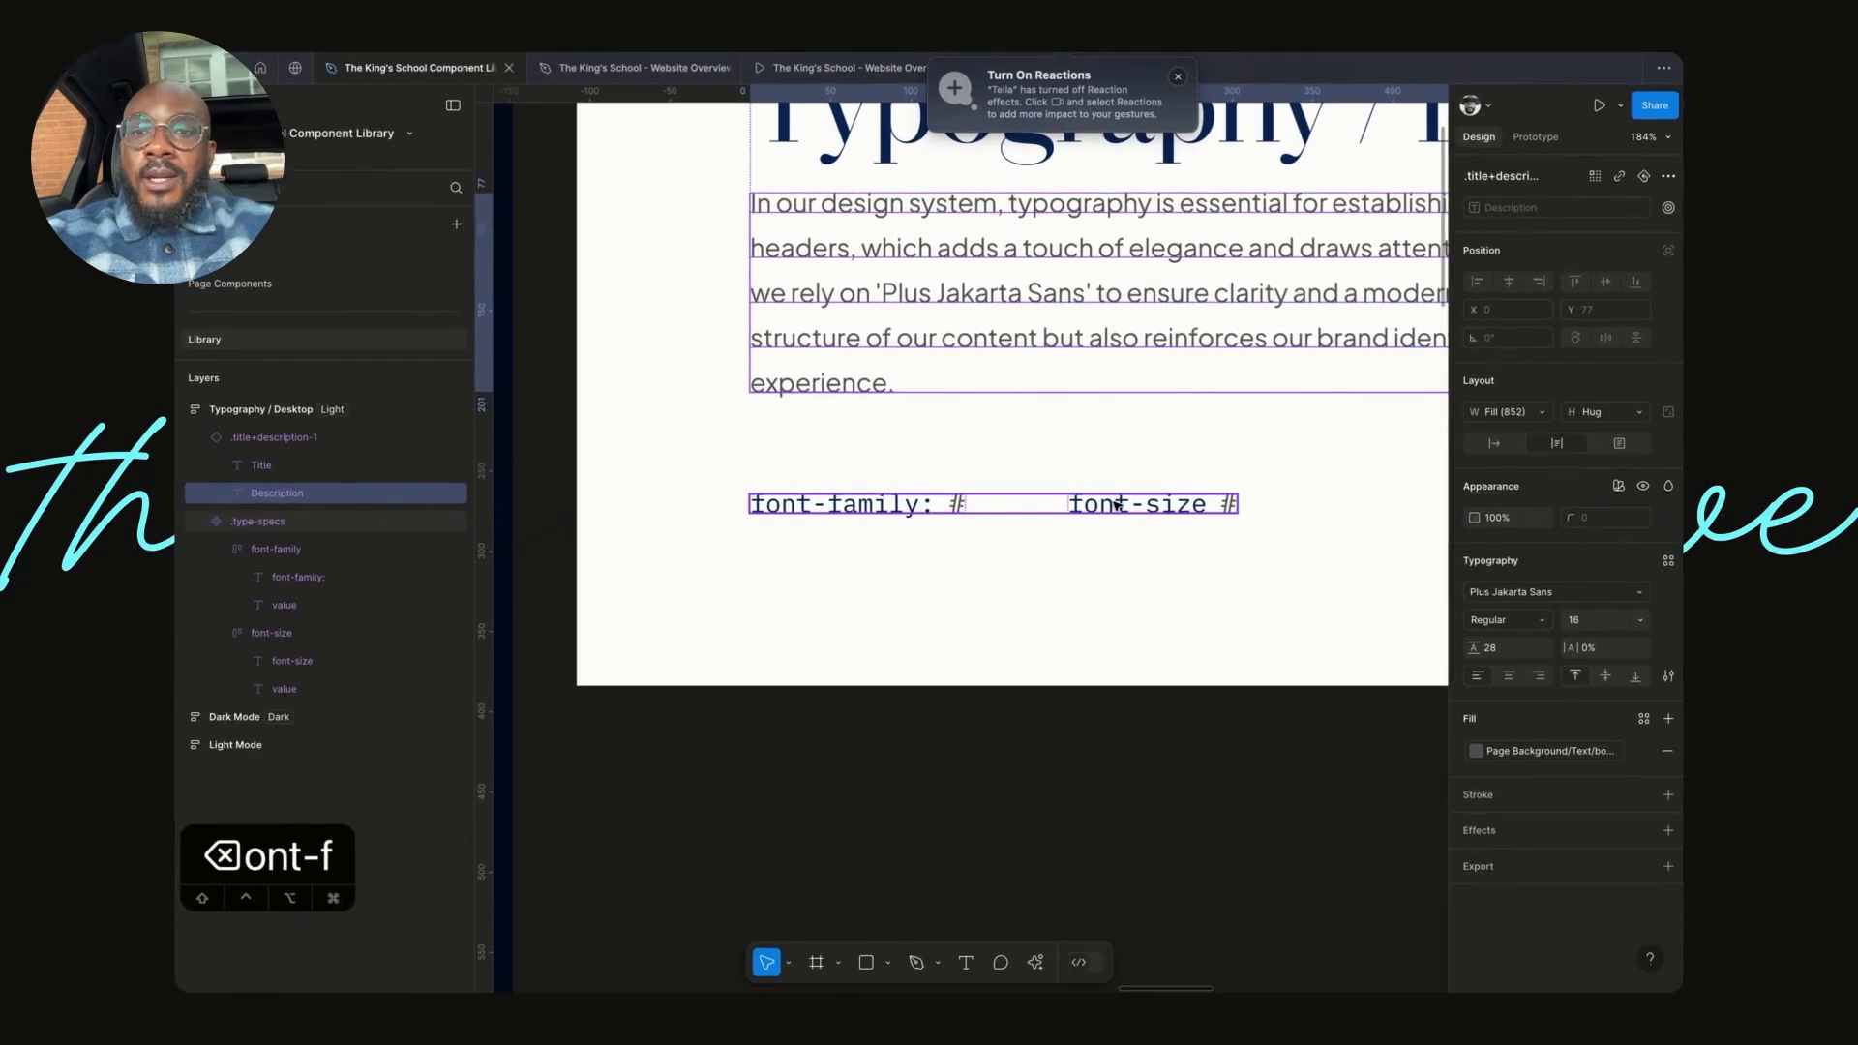
- Duplicate the font-size frame inside the .type-specs component
click(1115, 504)
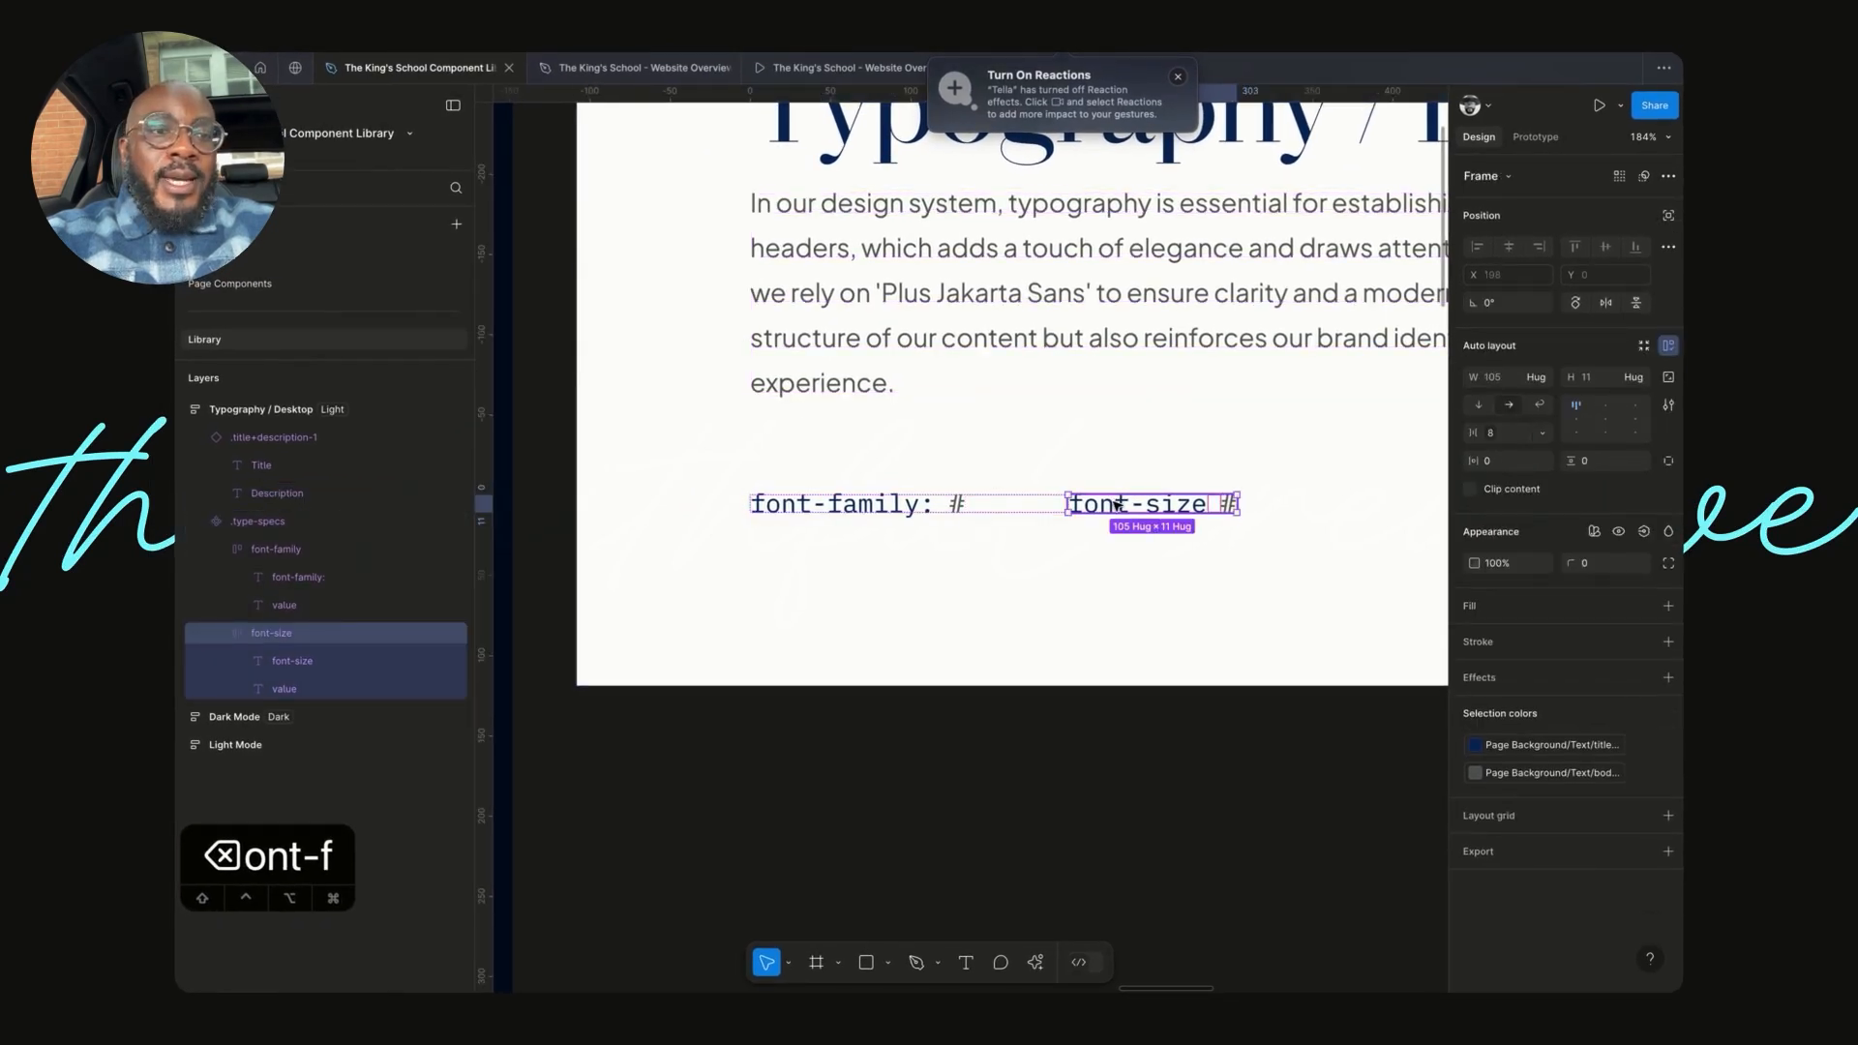
click(1055, 516)
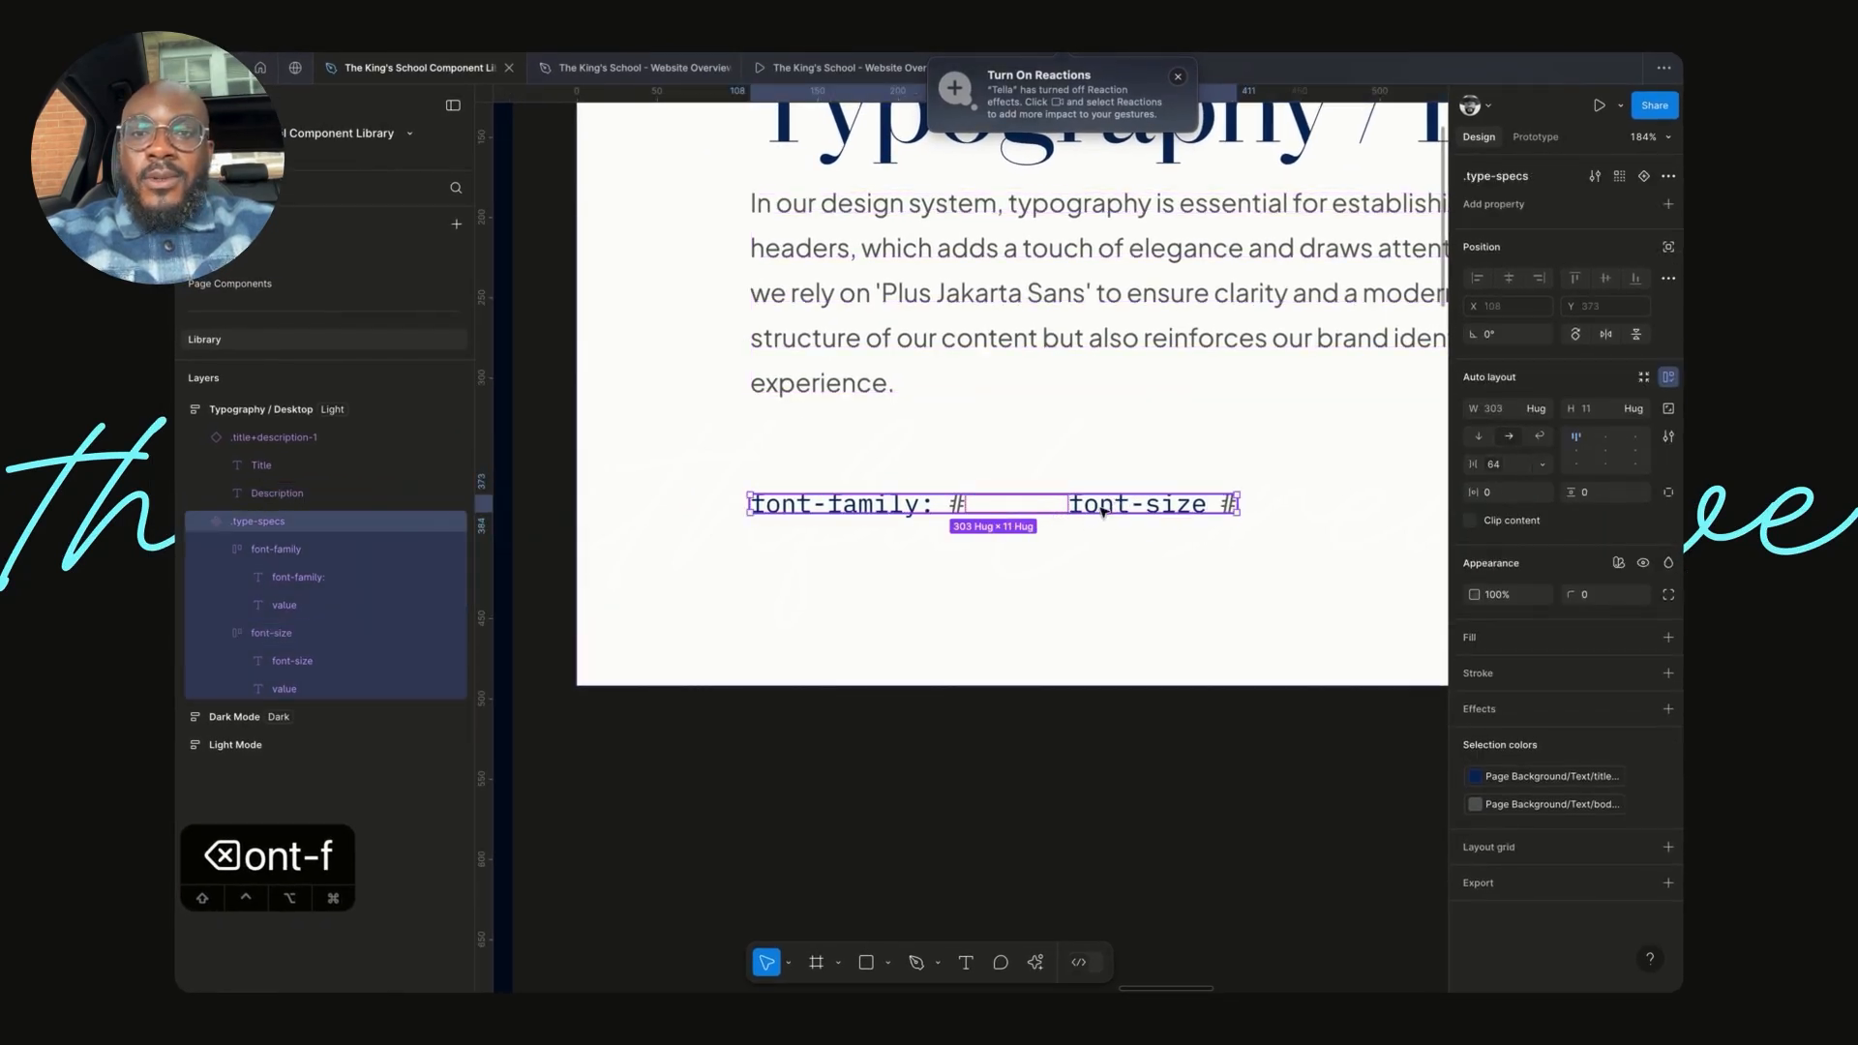
click(1103, 511)
key(super+d)
scroll(1103, 511, right, 1)
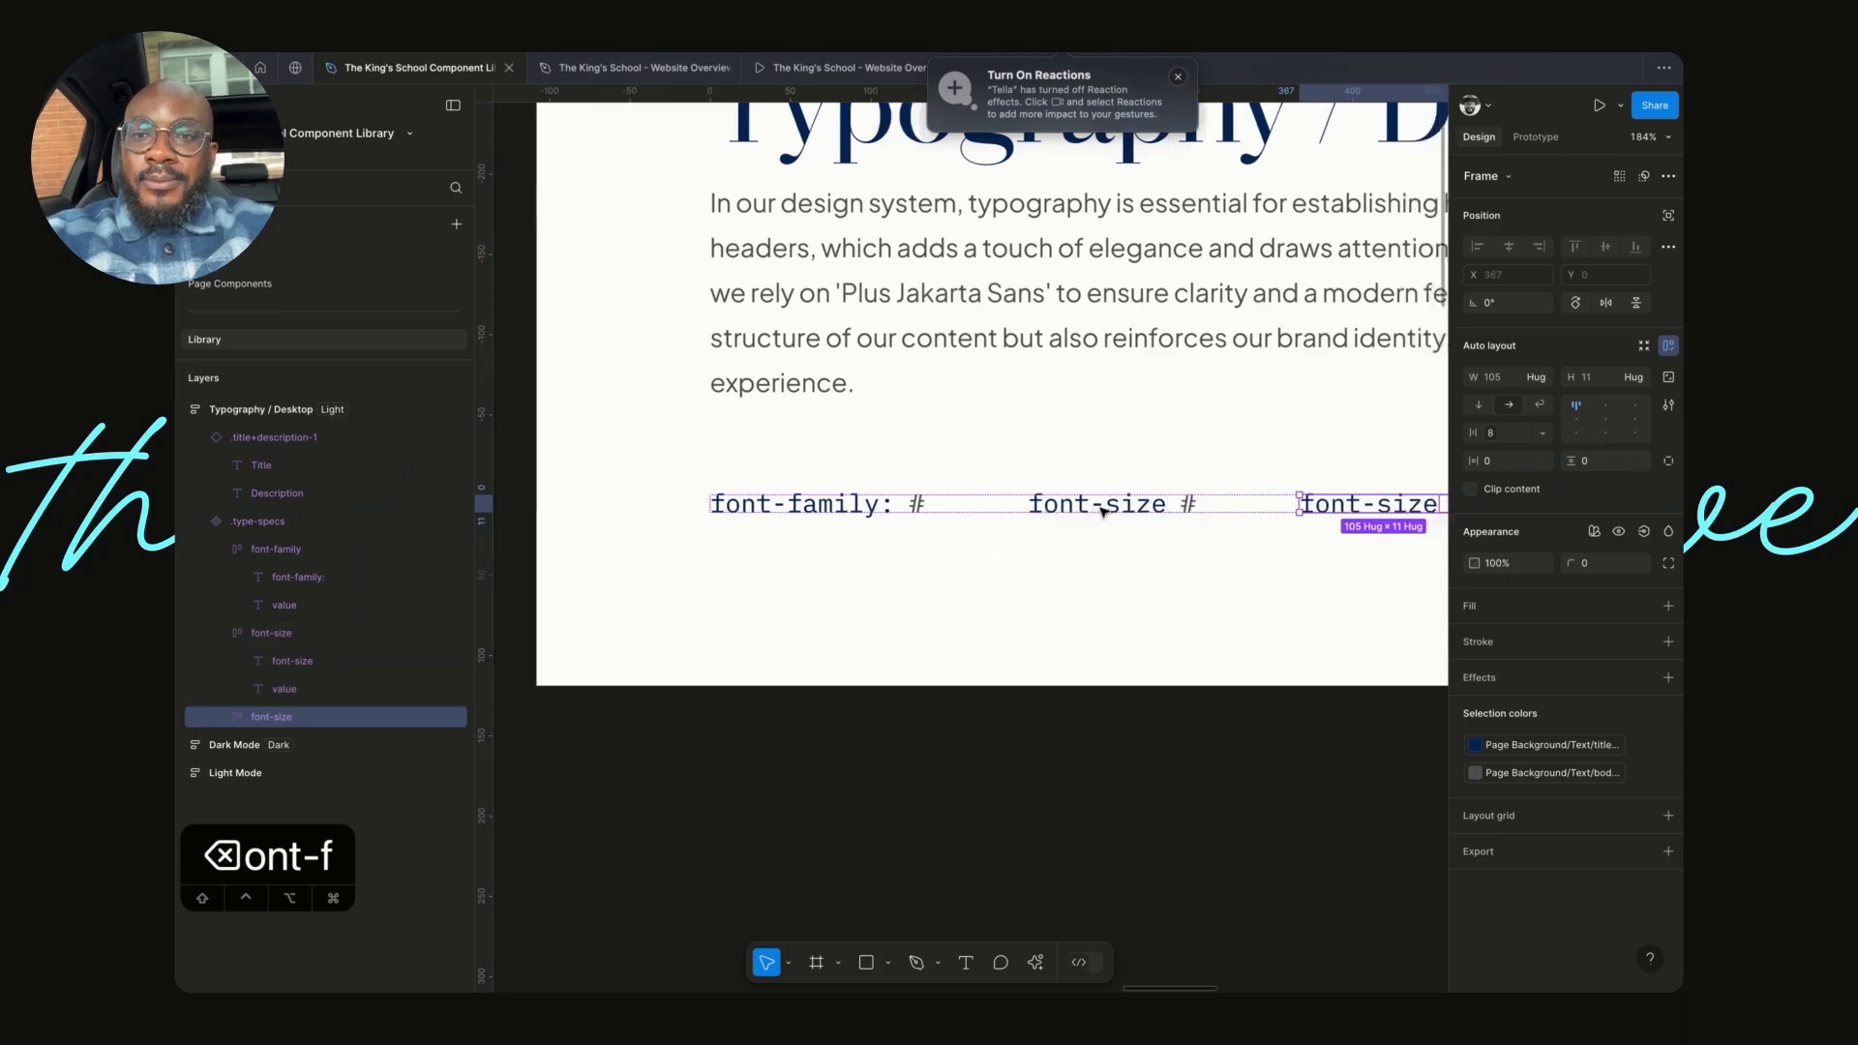
scroll(1104, 511, right, 3)
- Change the label text in the duplicated font-size frame to "font-weight"
double_click(1115, 501)
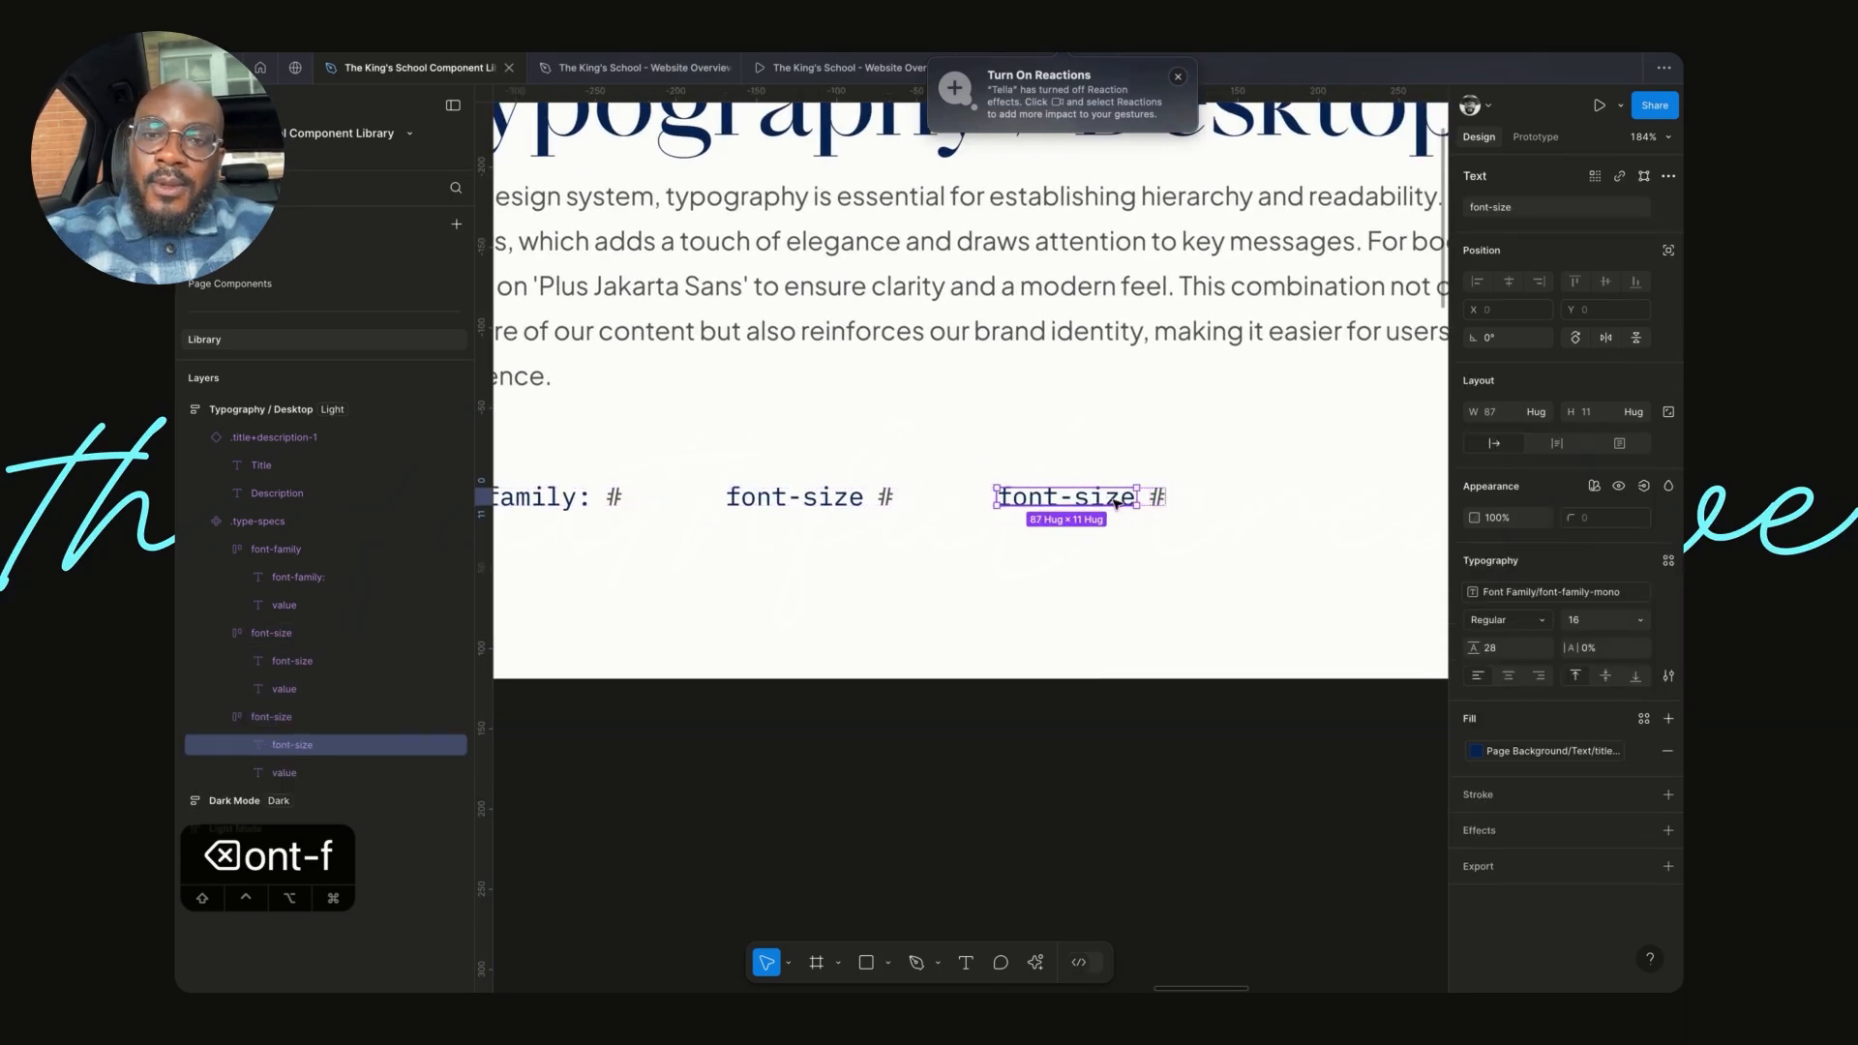
double_click(1114, 503)
key(Right)
key(BackSpace)
key(BackSpace)
key(BackSpace)
key(BackSpace)
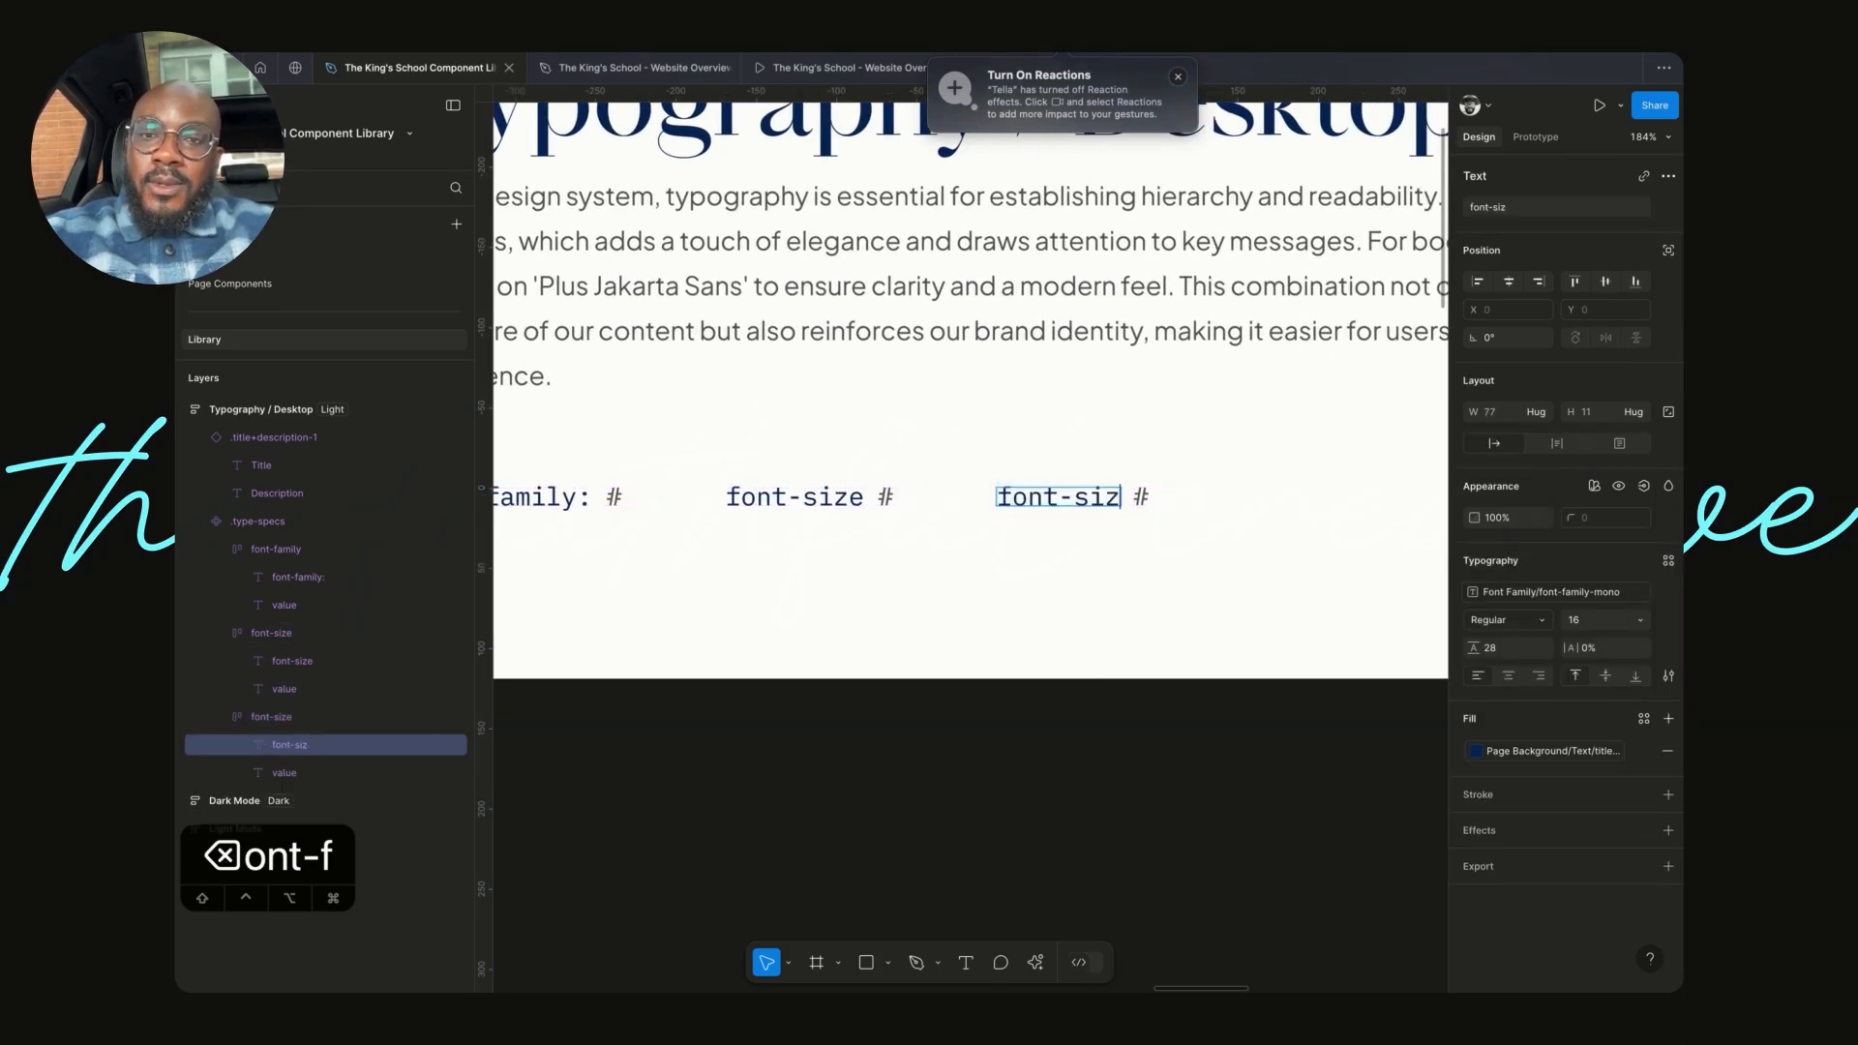
text(weight)
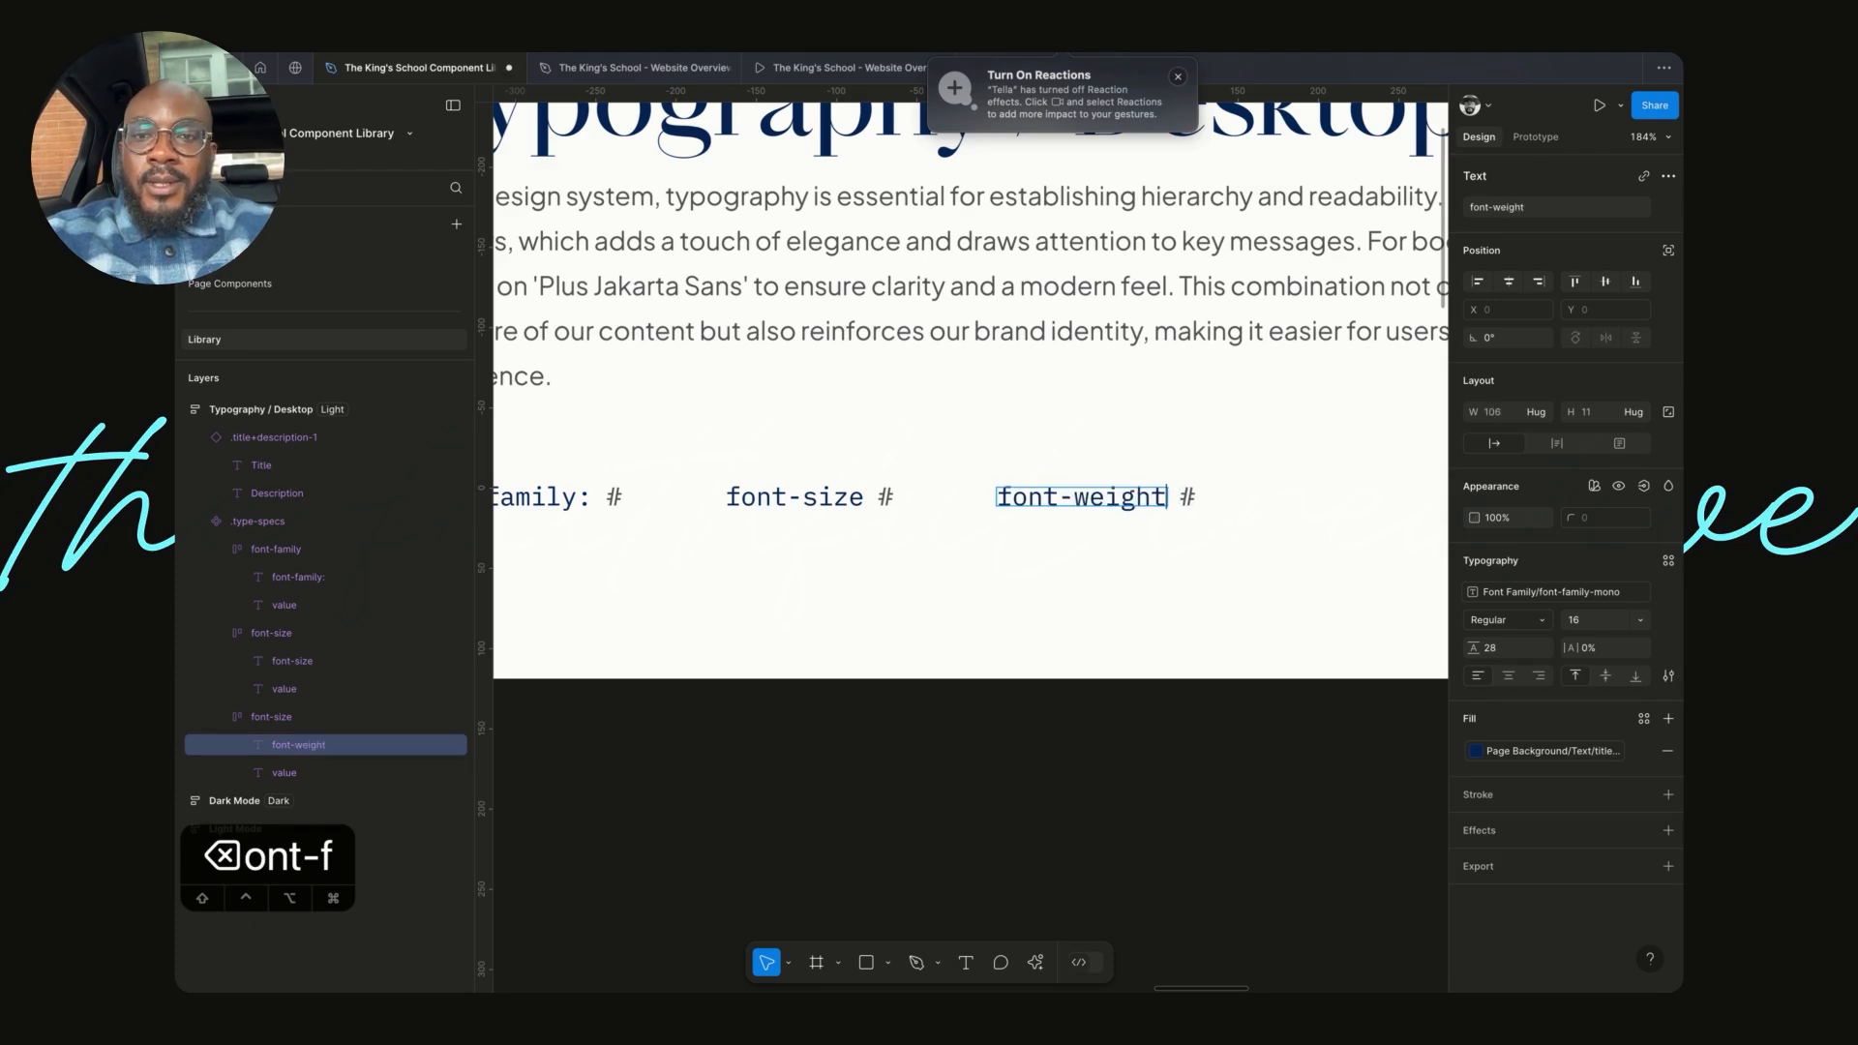
click(1189, 497)
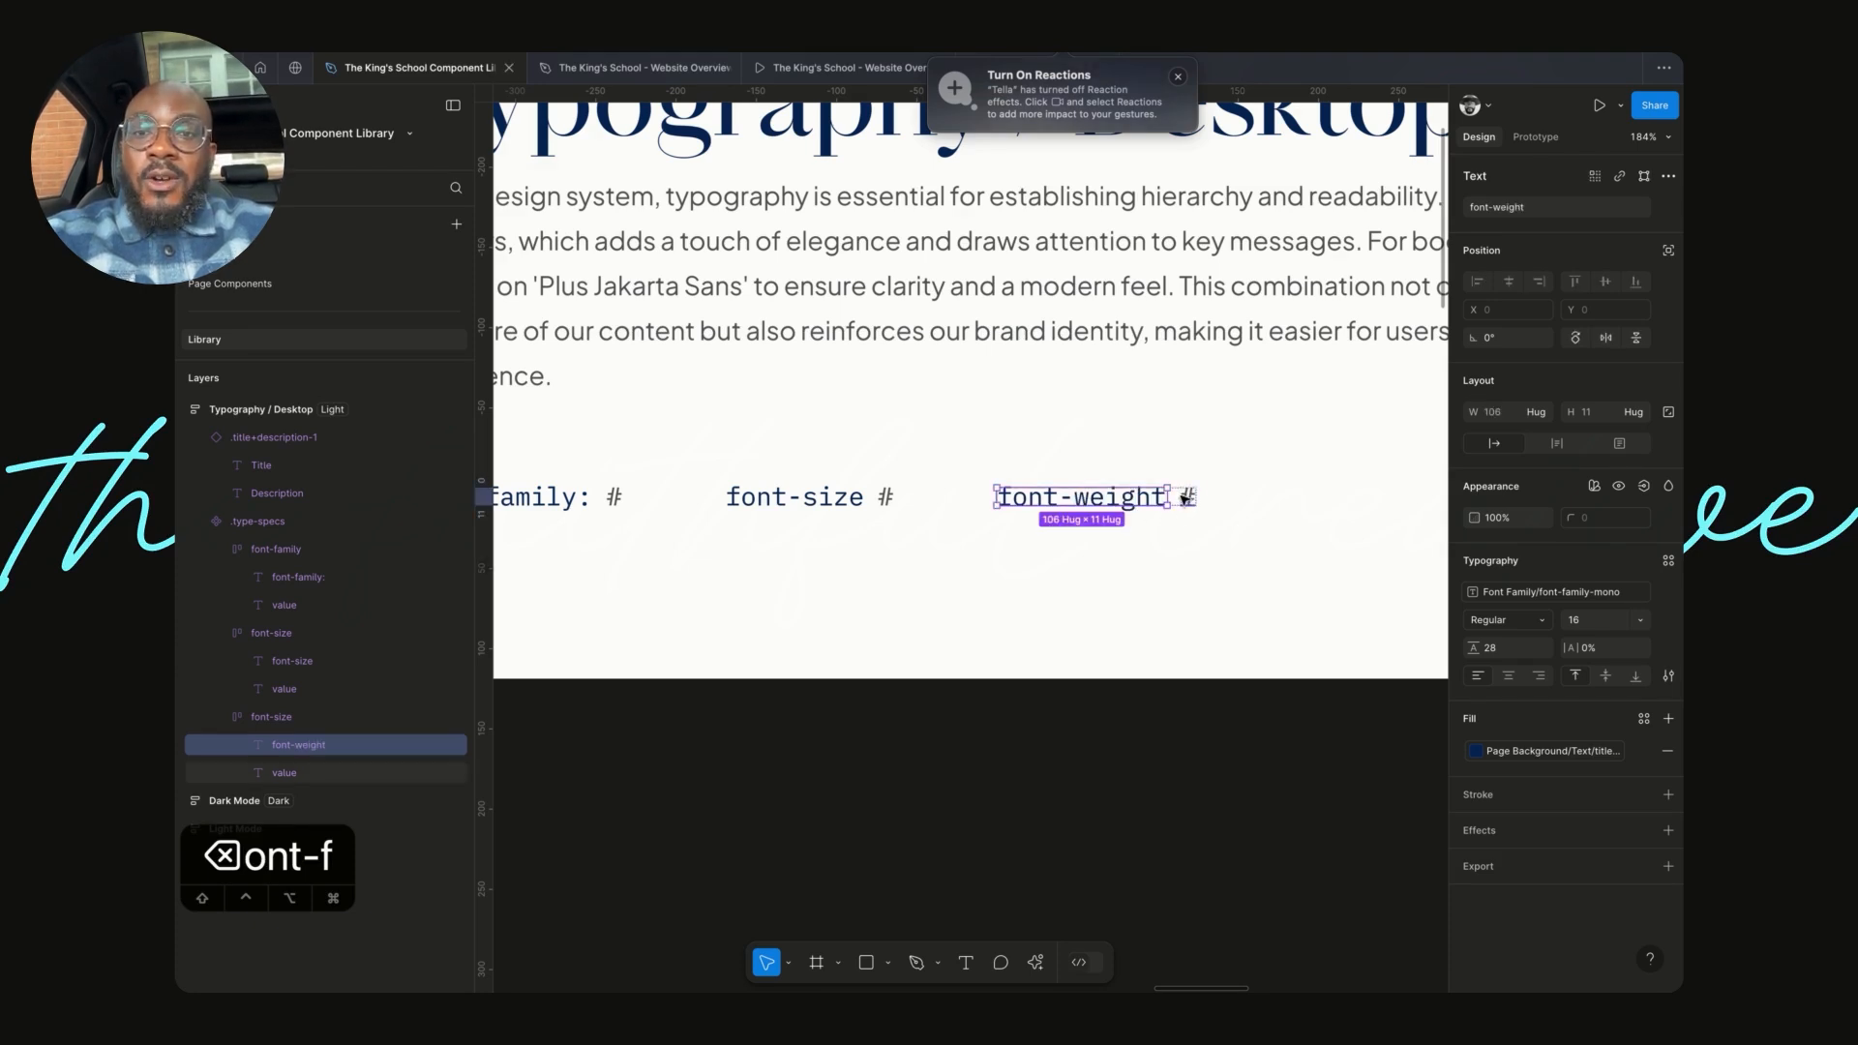
click(1184, 523)
- Rename the frame holding the font-weight label and value as "font-weight"
click(1177, 498)
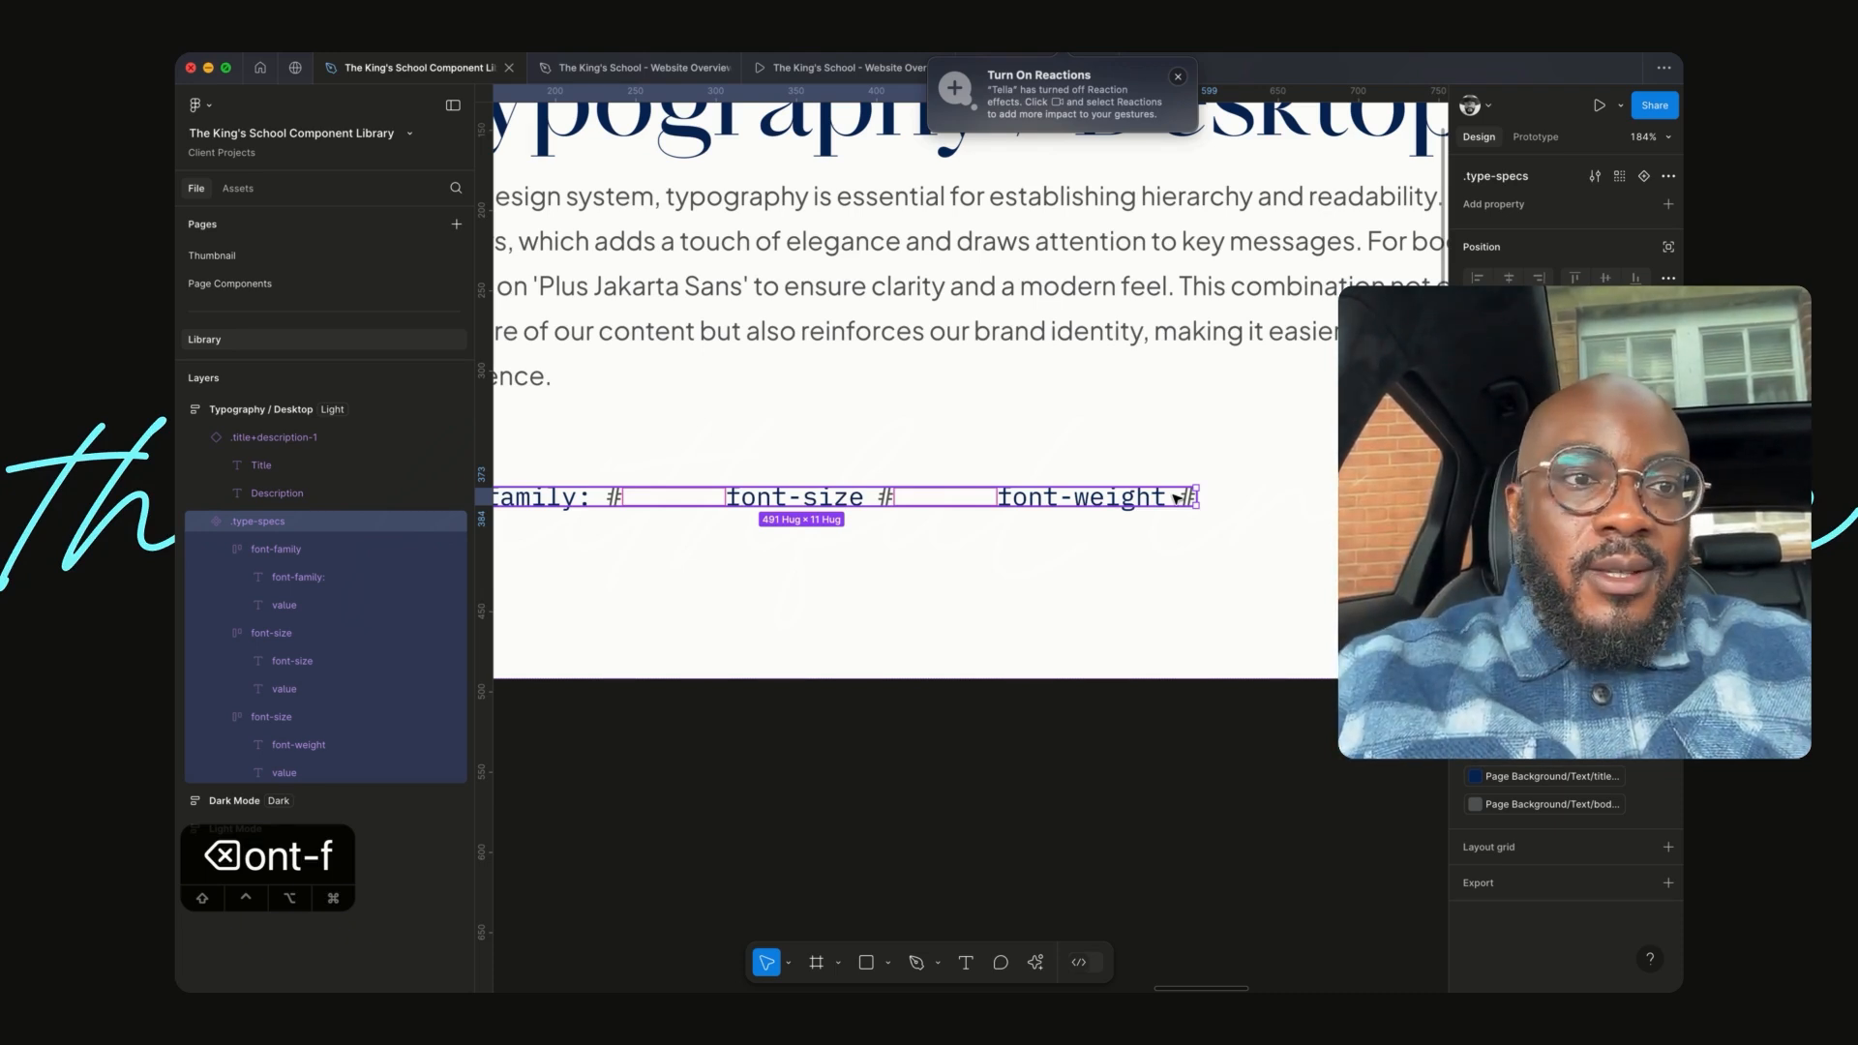
double_click(1134, 499)
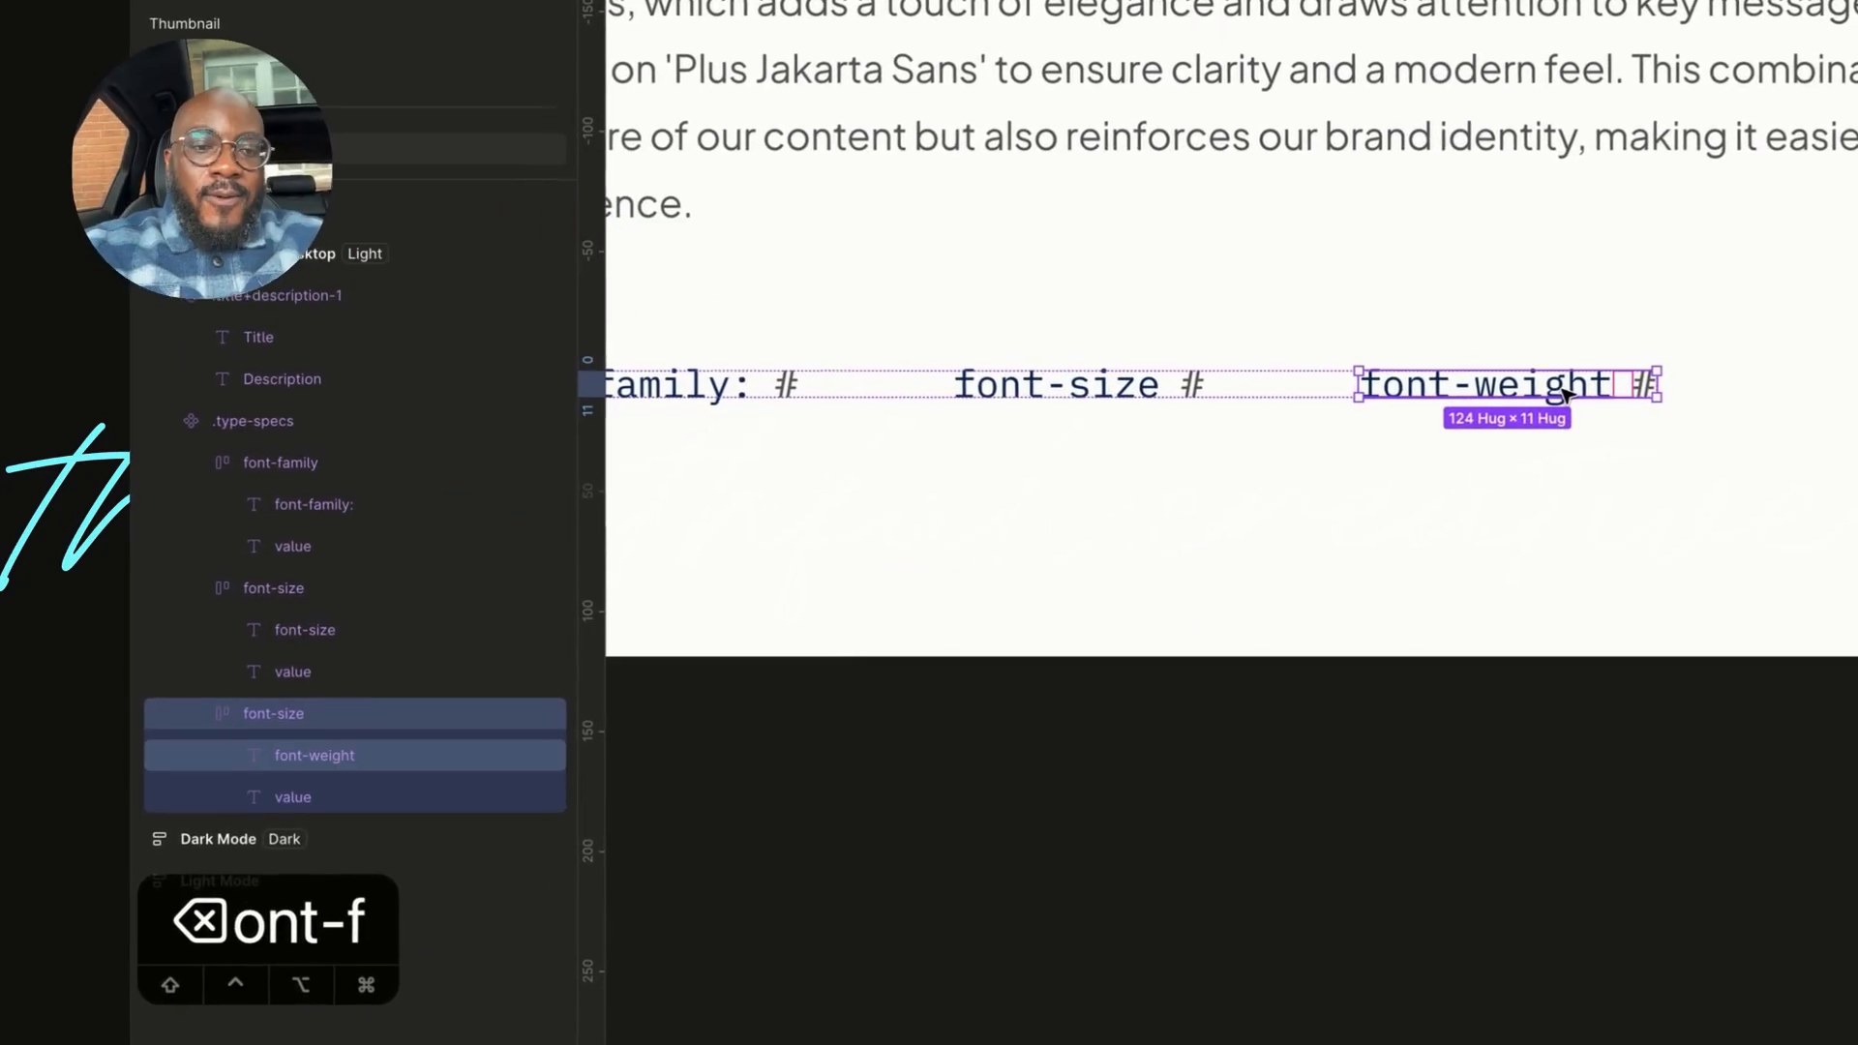
key(super+r)
key(Right)
key(BackSpace)
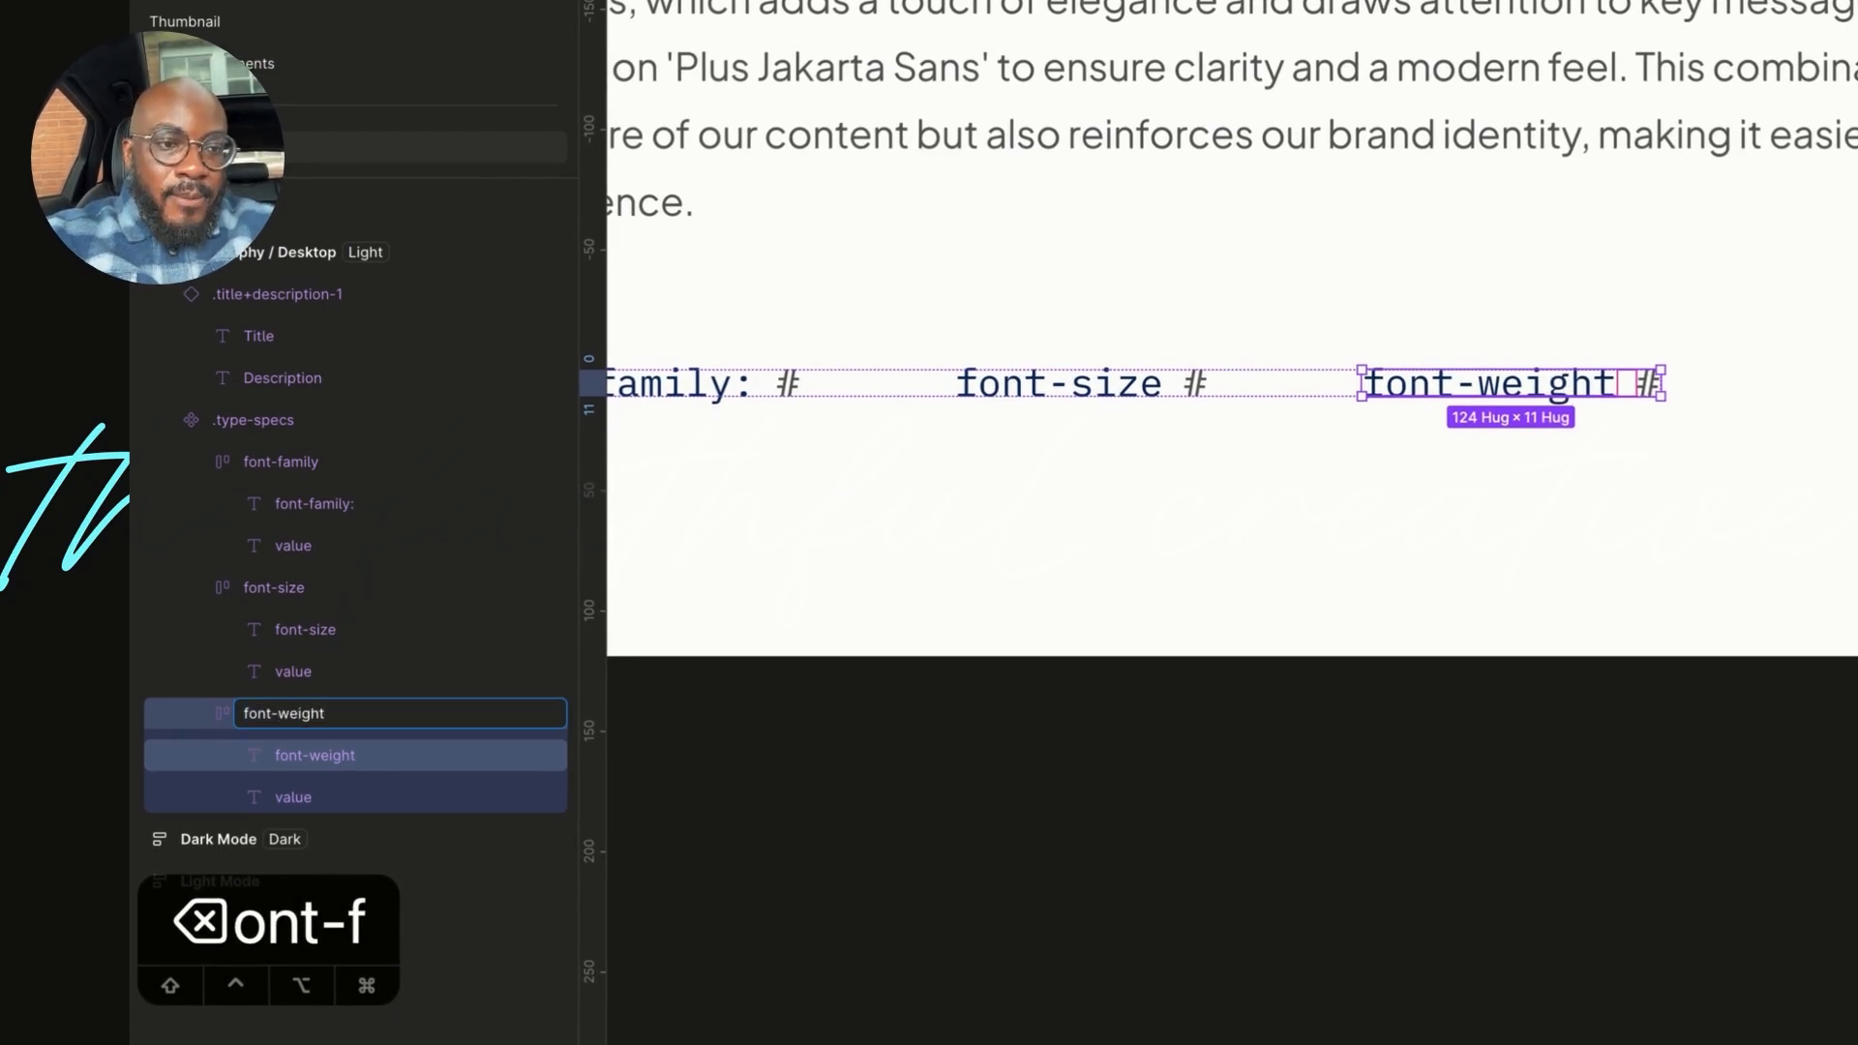
key(Return)
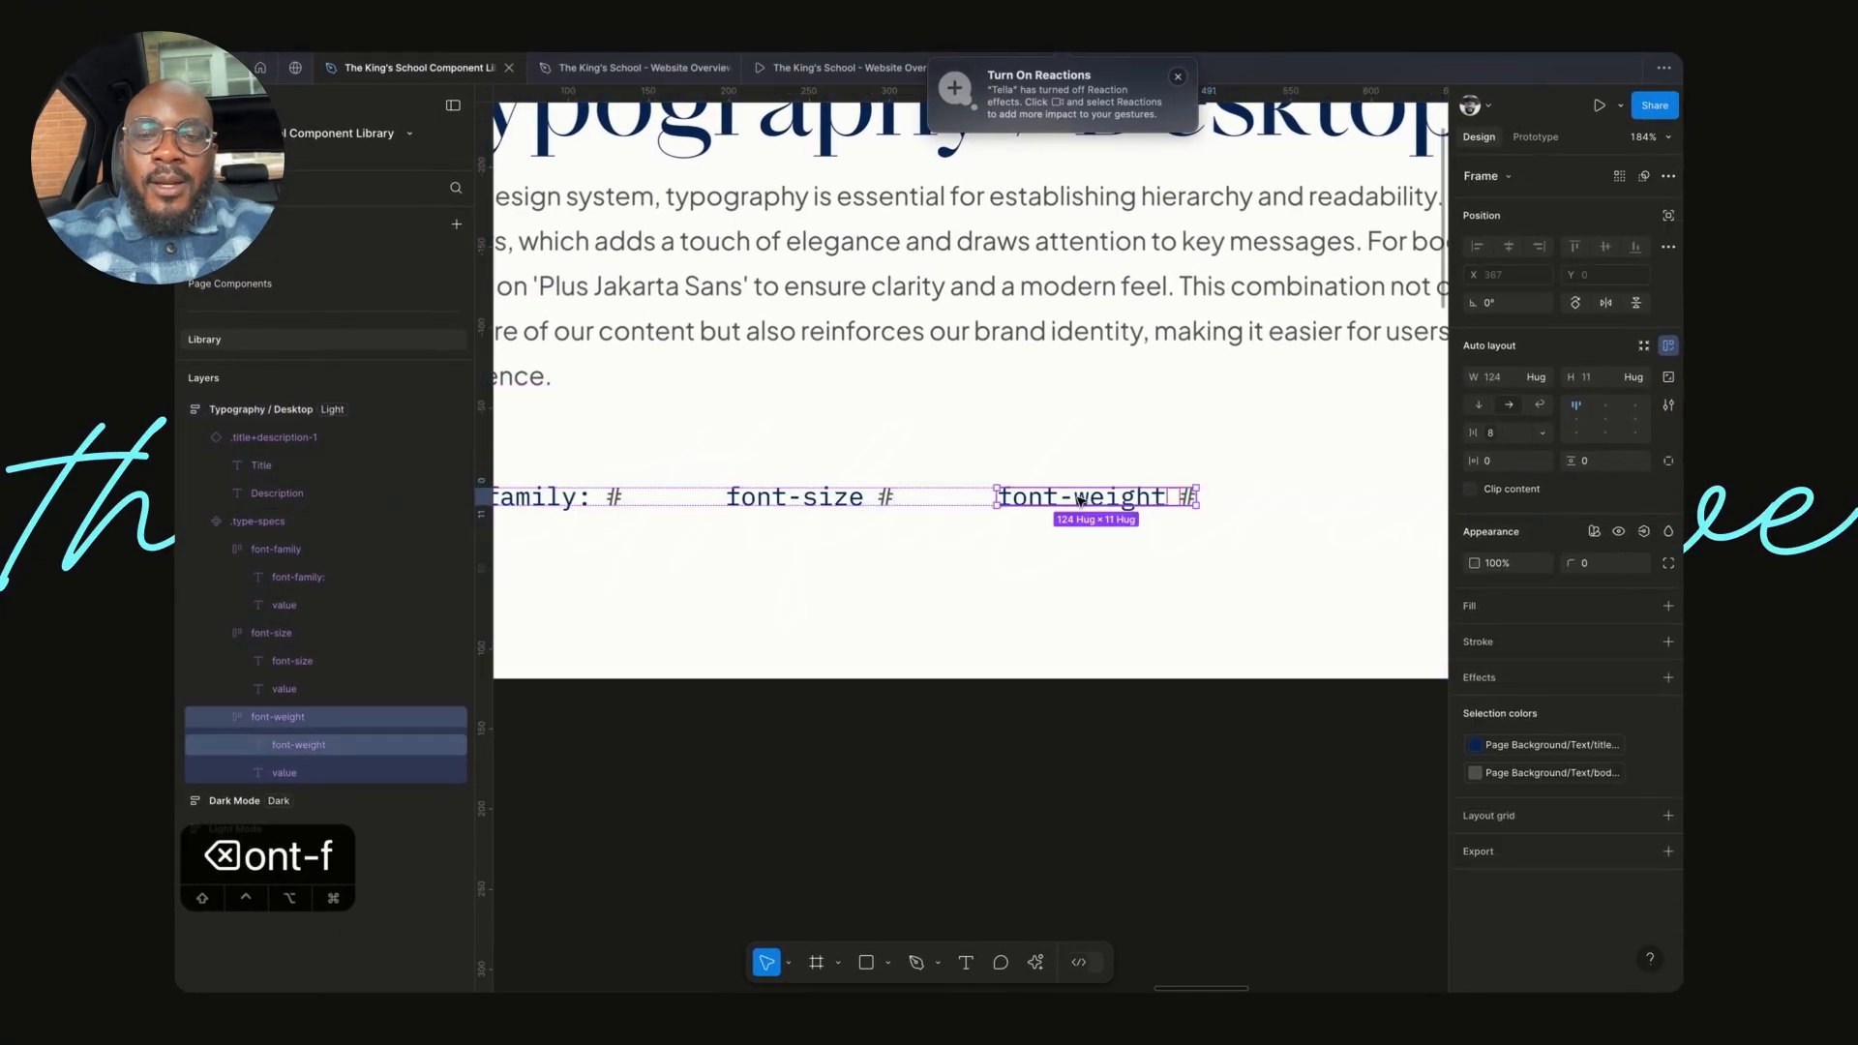
- Duplicate the font-weight frame within .type-specs and change the copy's label text to "line-height"
alt+drag(1079, 499, 1384, 499)
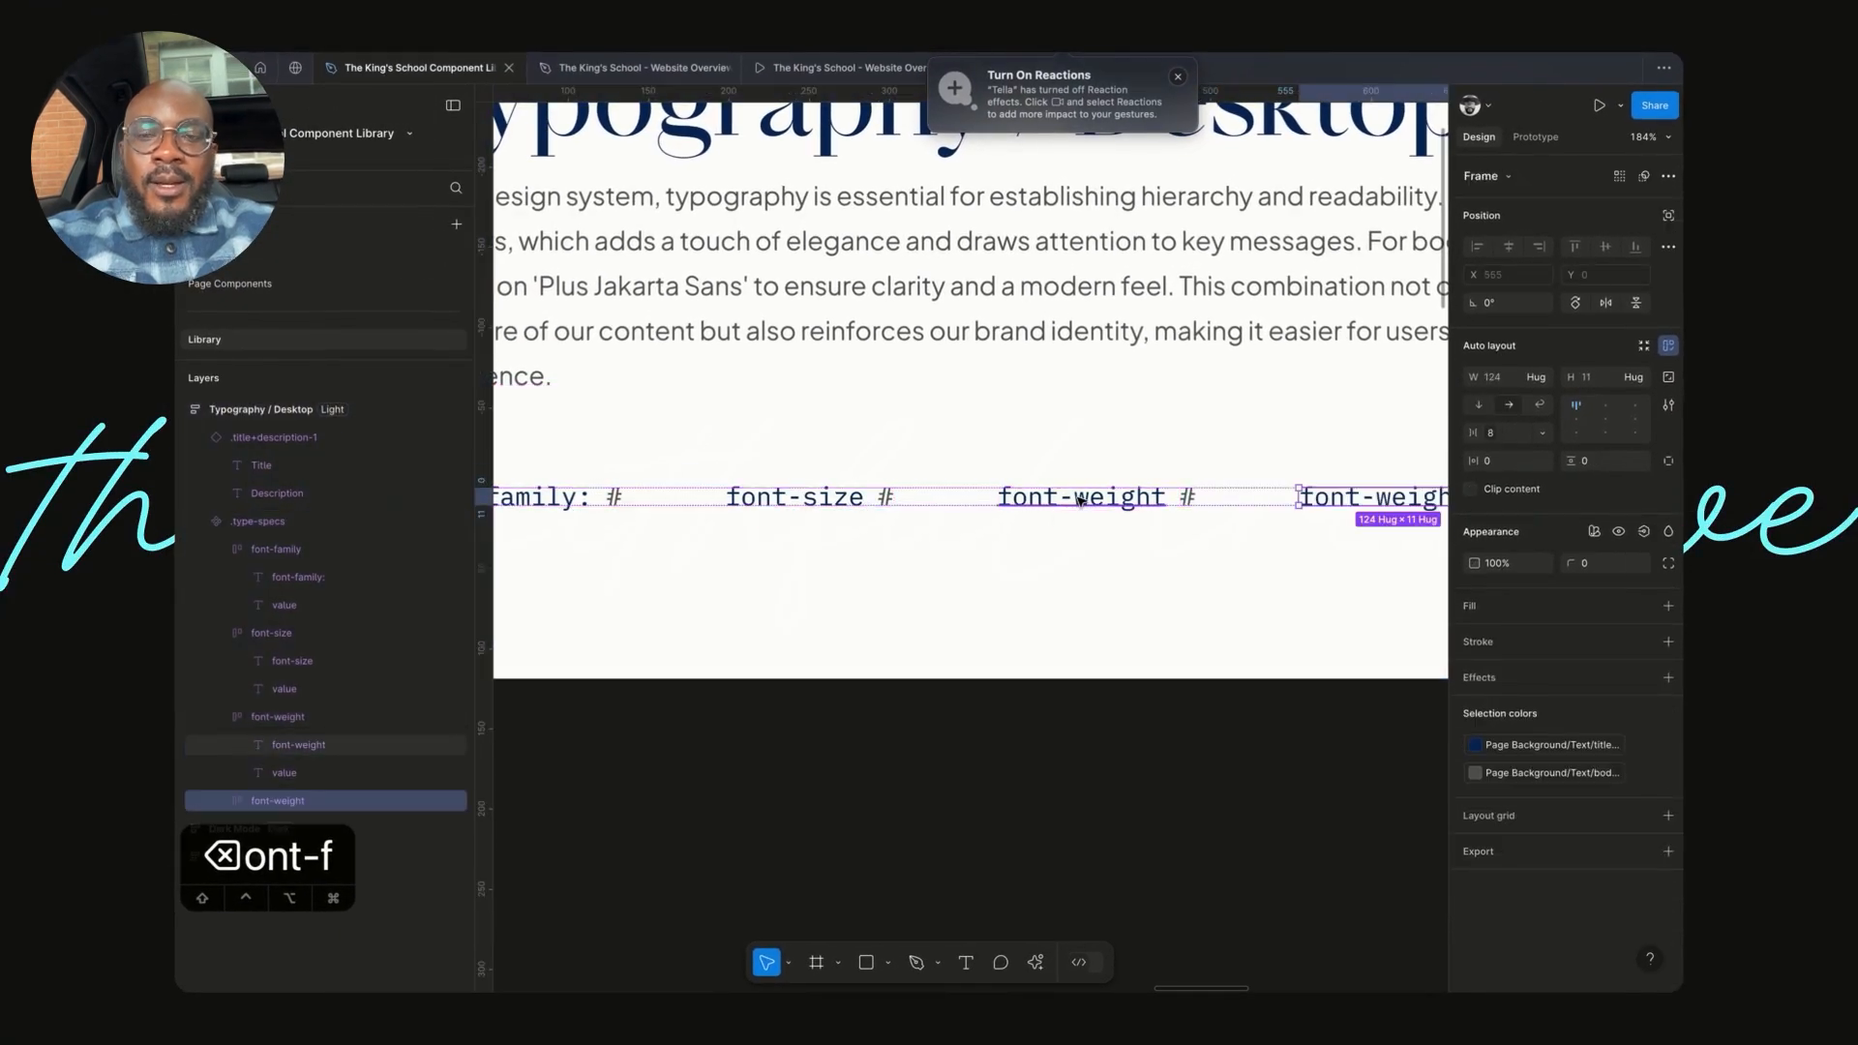
double_click(1387, 507)
scroll(1386, 507, right, 6)
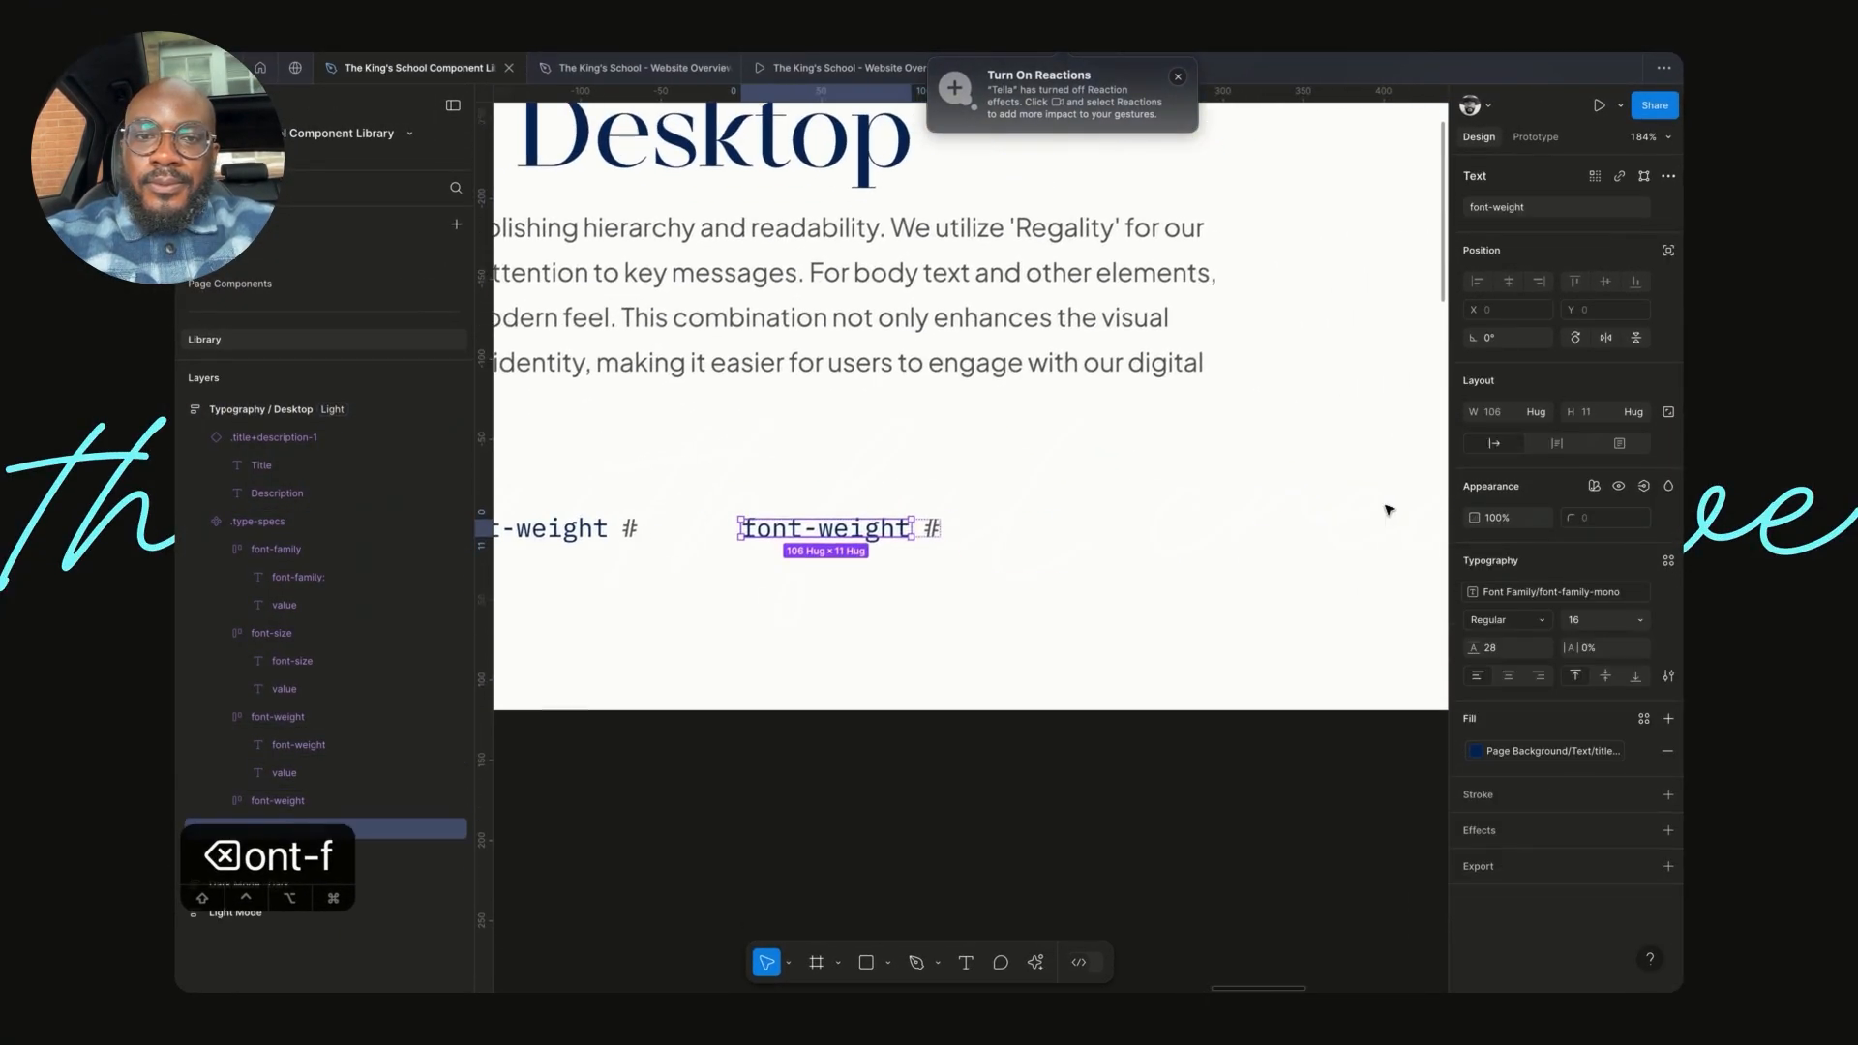
double_click(770, 512)
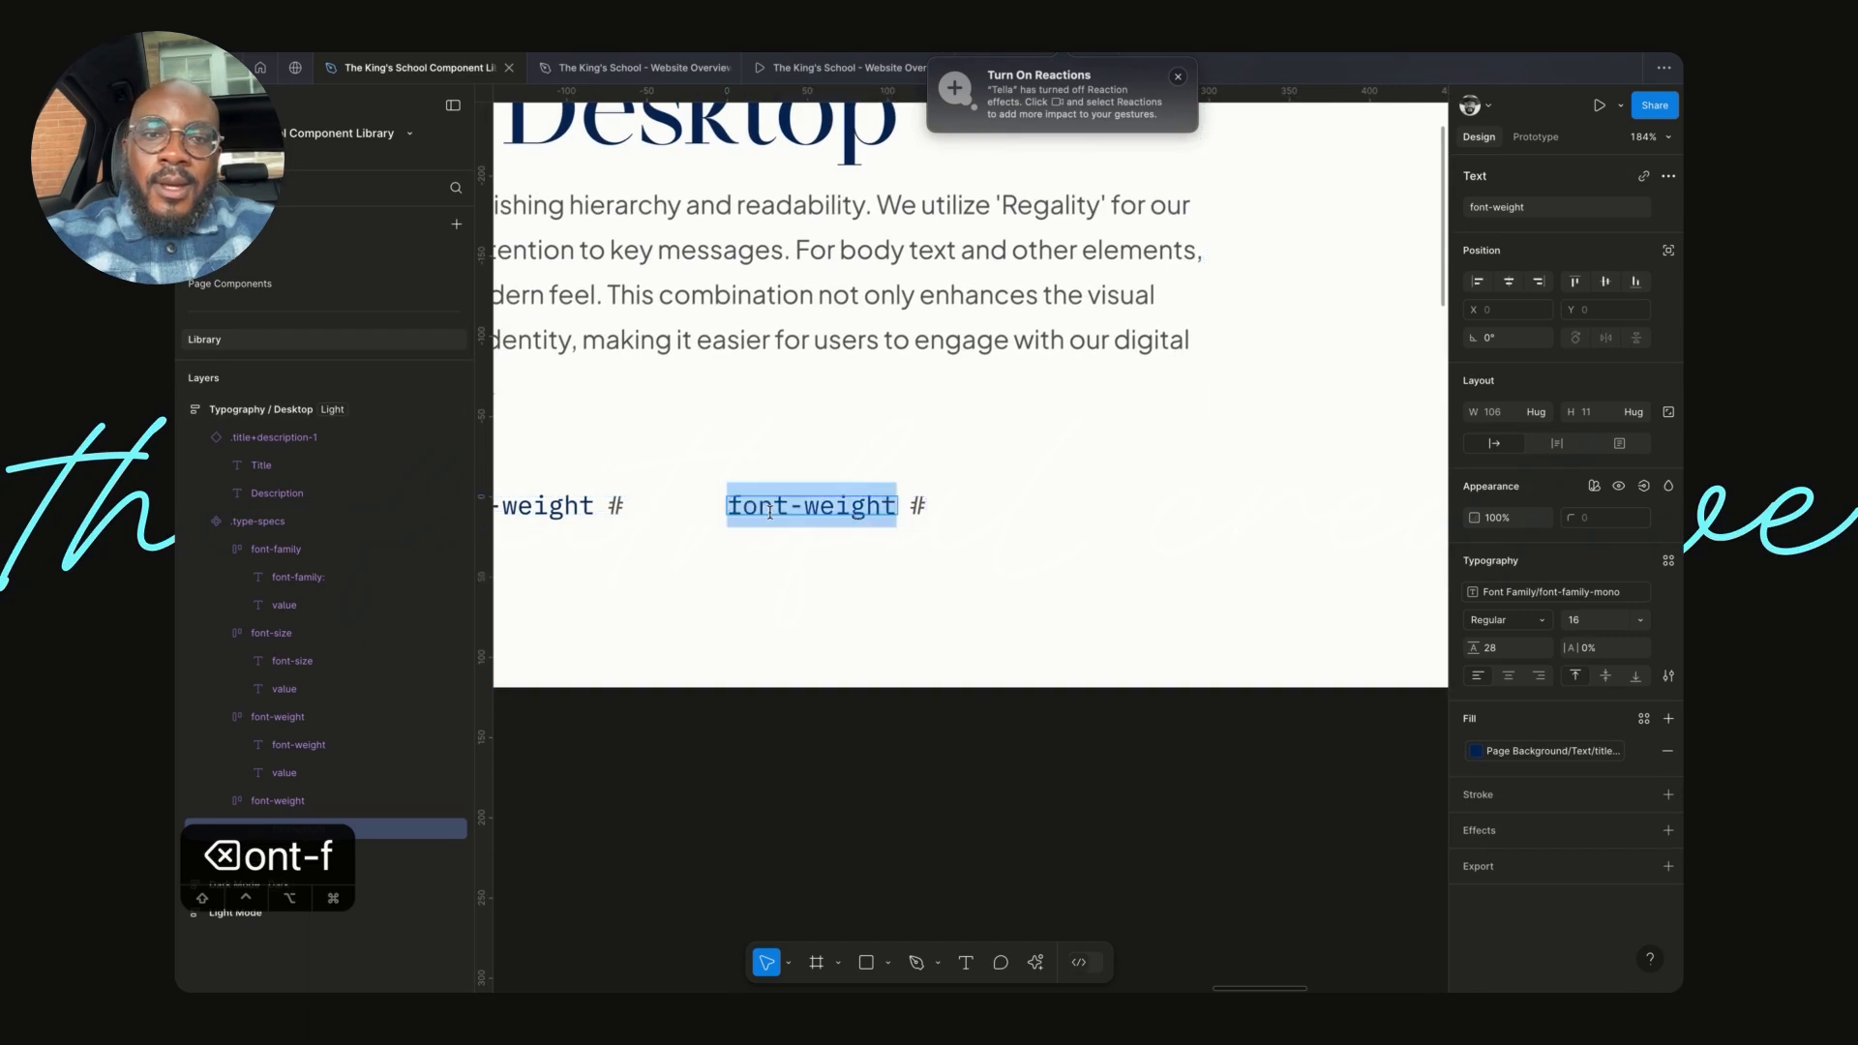
click(820, 508)
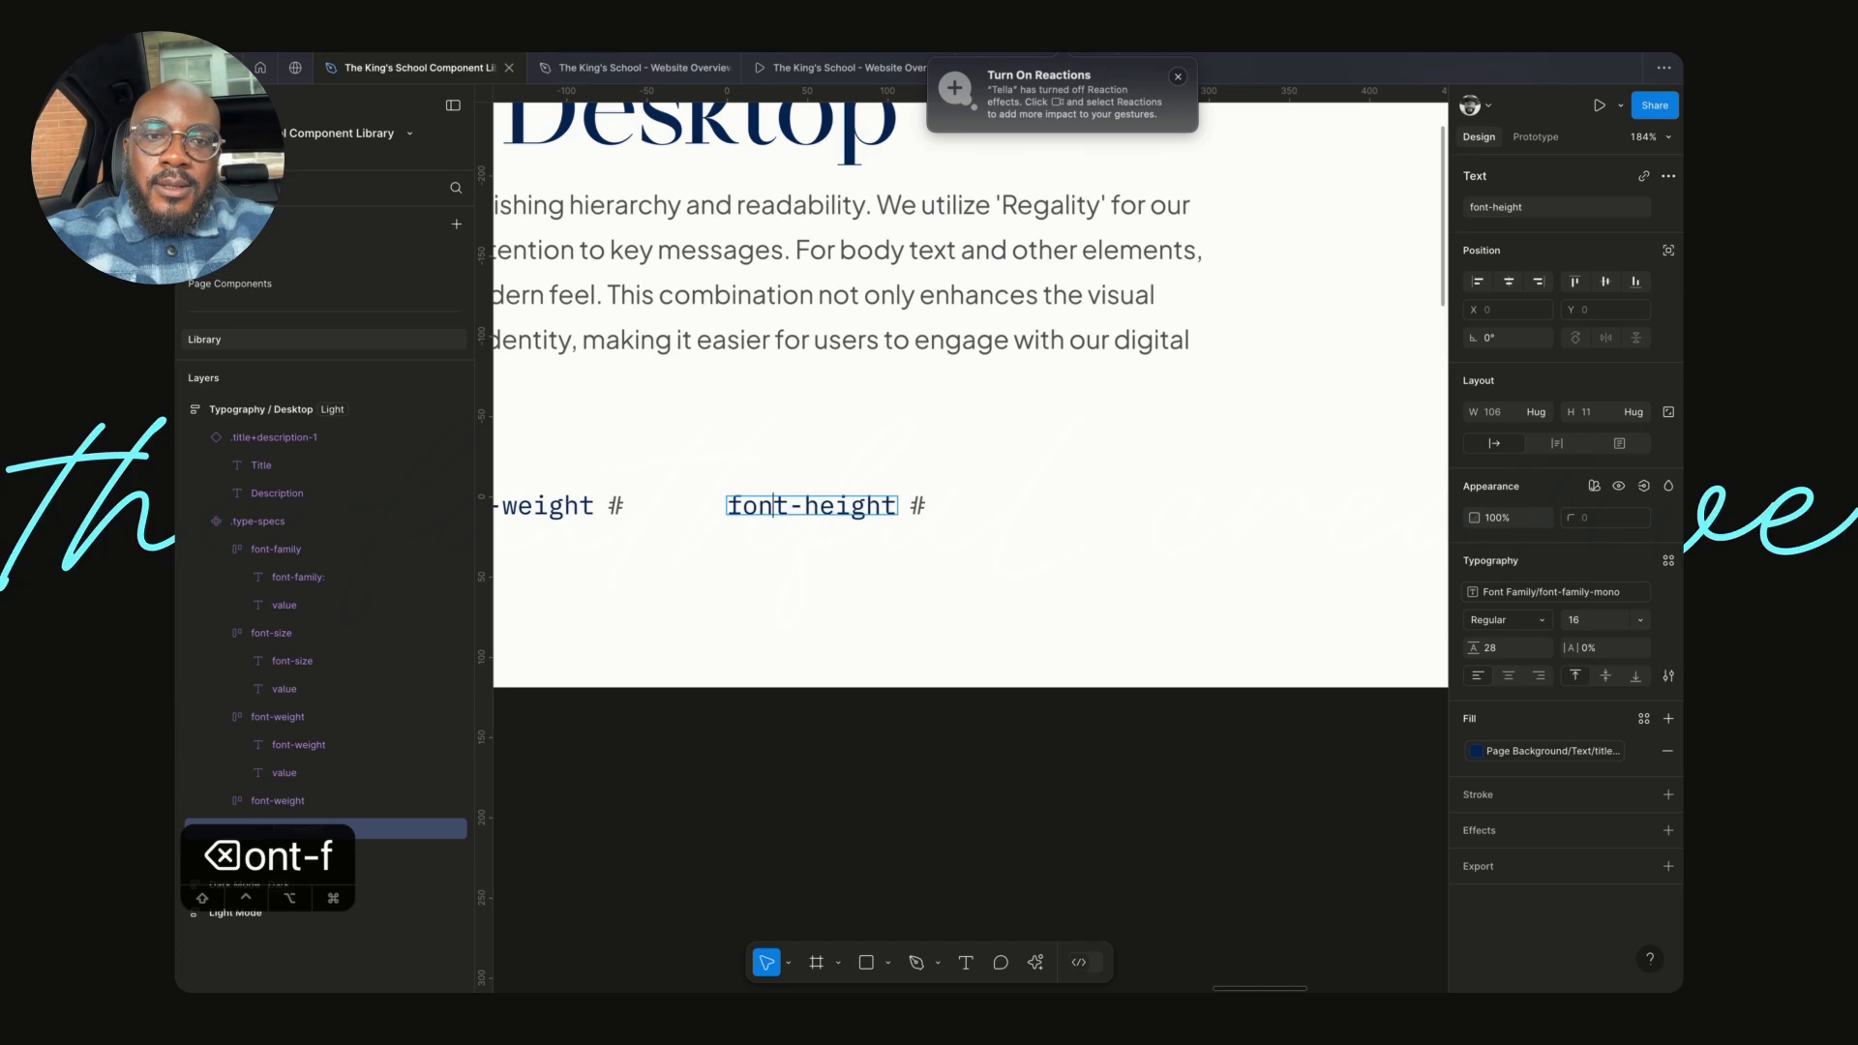
key(alt+shift+Left)
text(line)
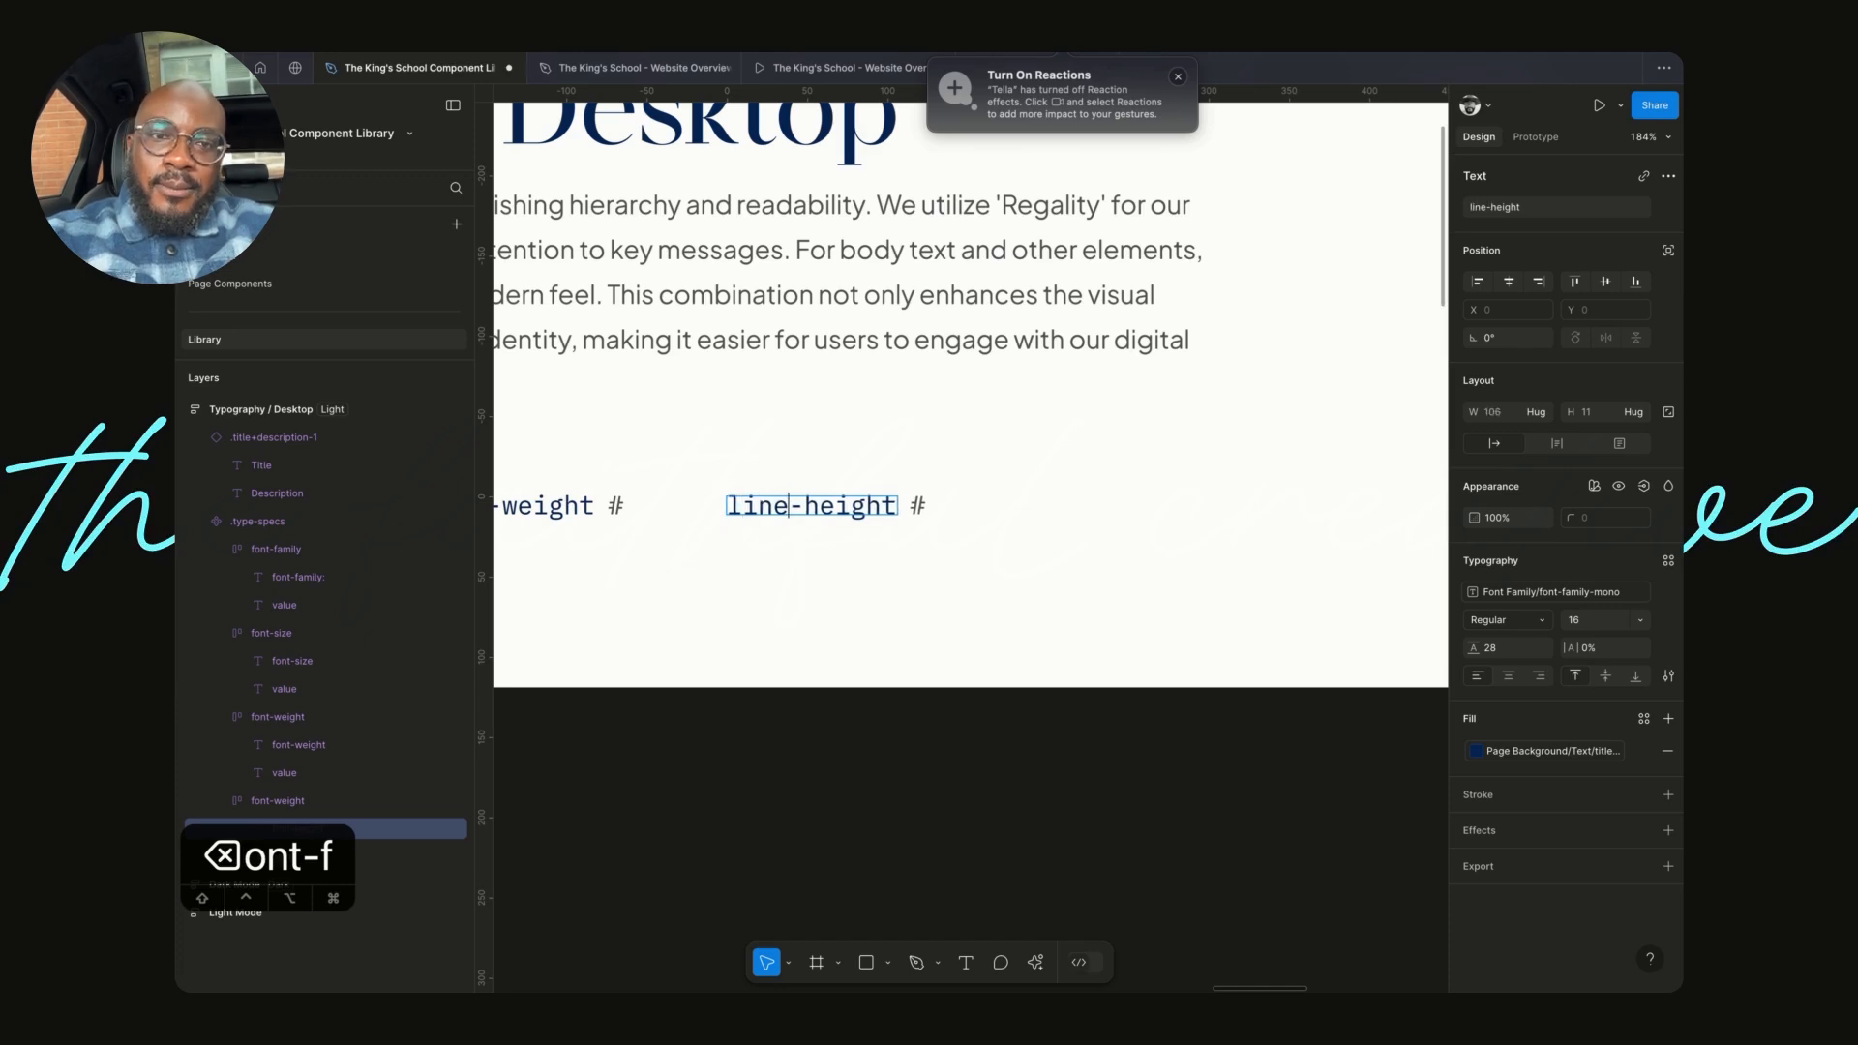
key(Escape)
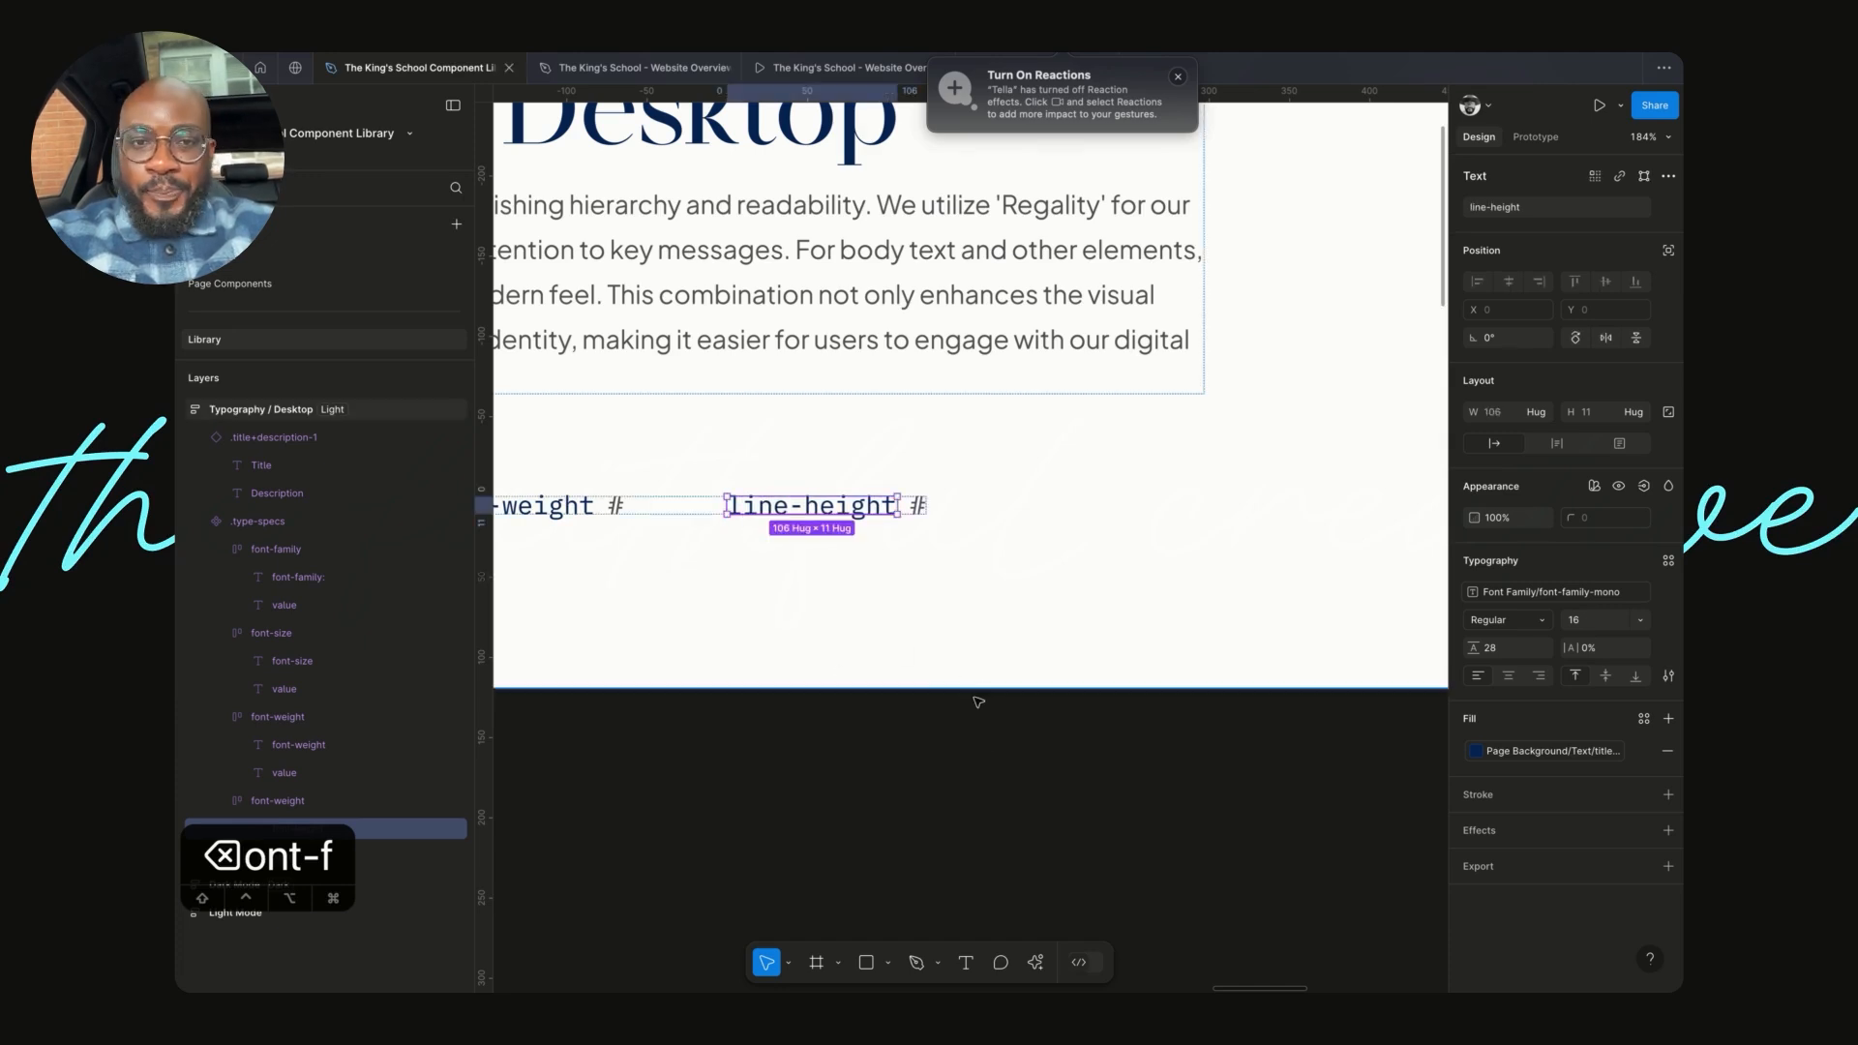
- Check the layer names of the label and value frames in .type-specs against their label texts
click(874, 508)
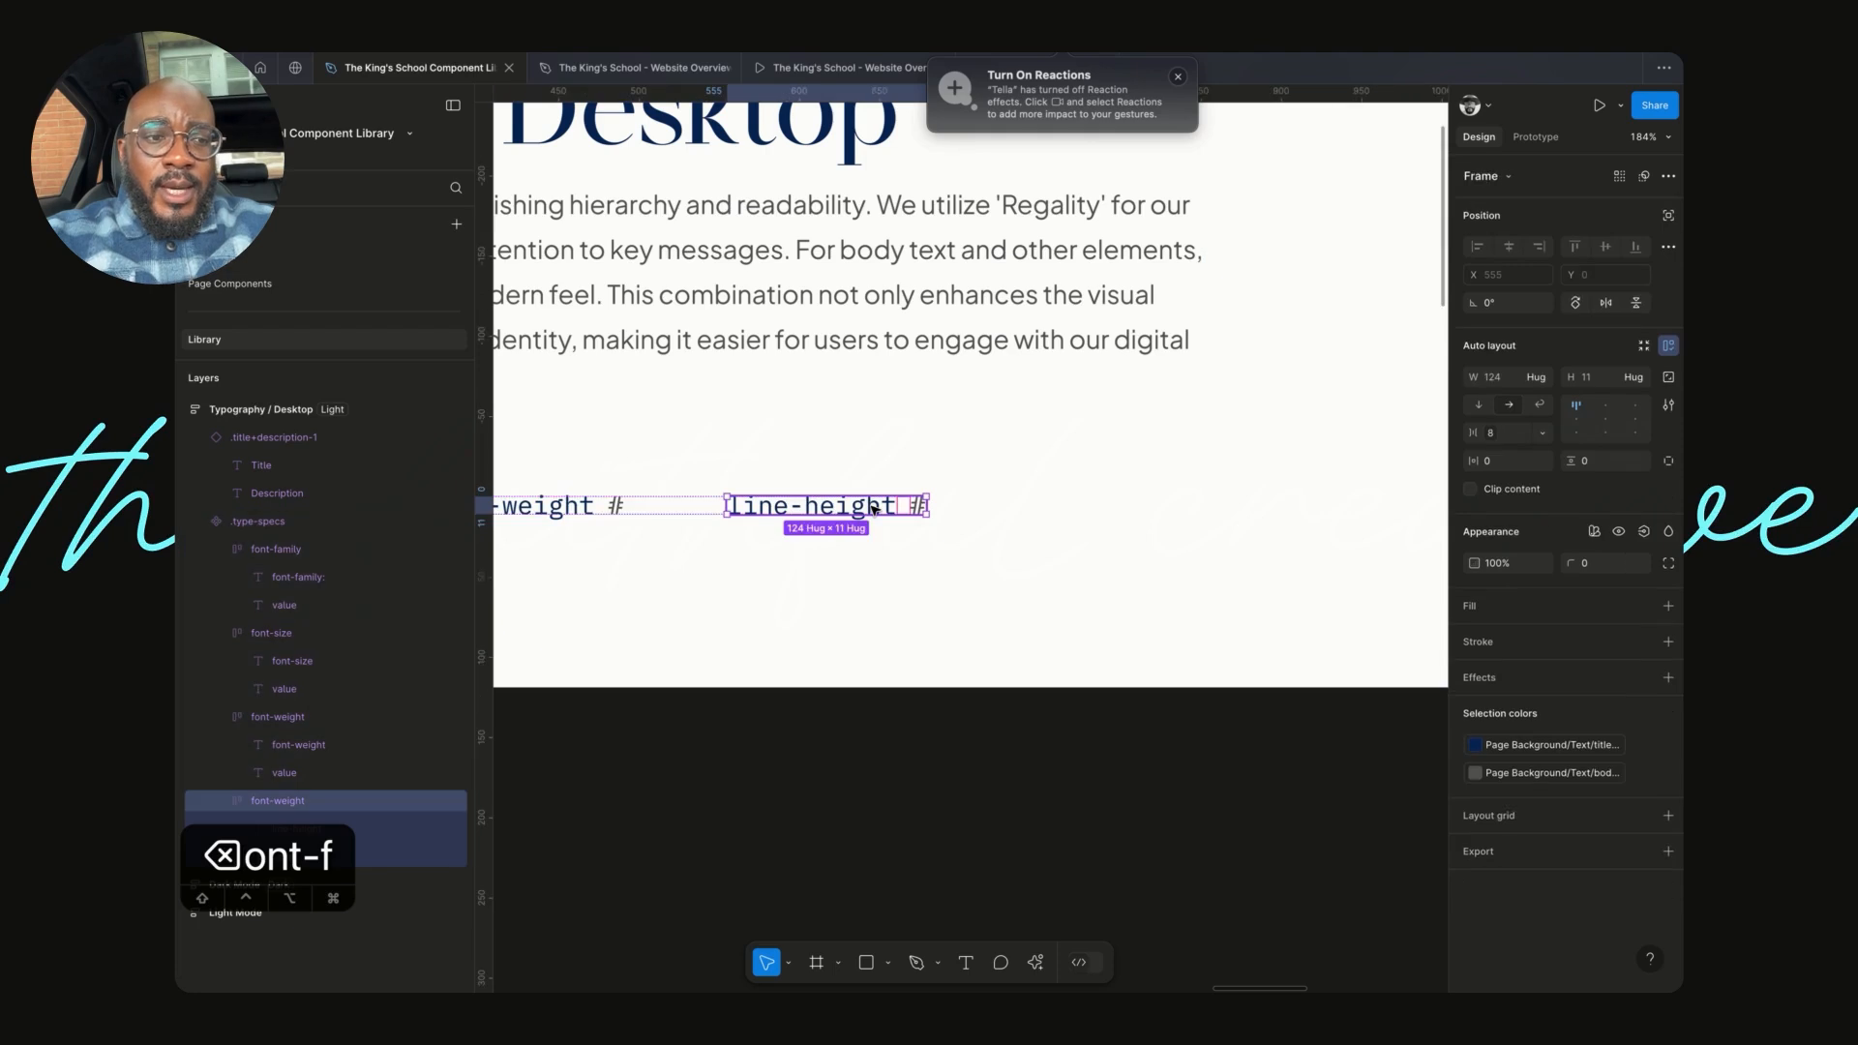
click(629, 506)
scroll(609, 510, left, 5)
scroll(612, 512, left, 2)
scroll(612, 512, up, 2)
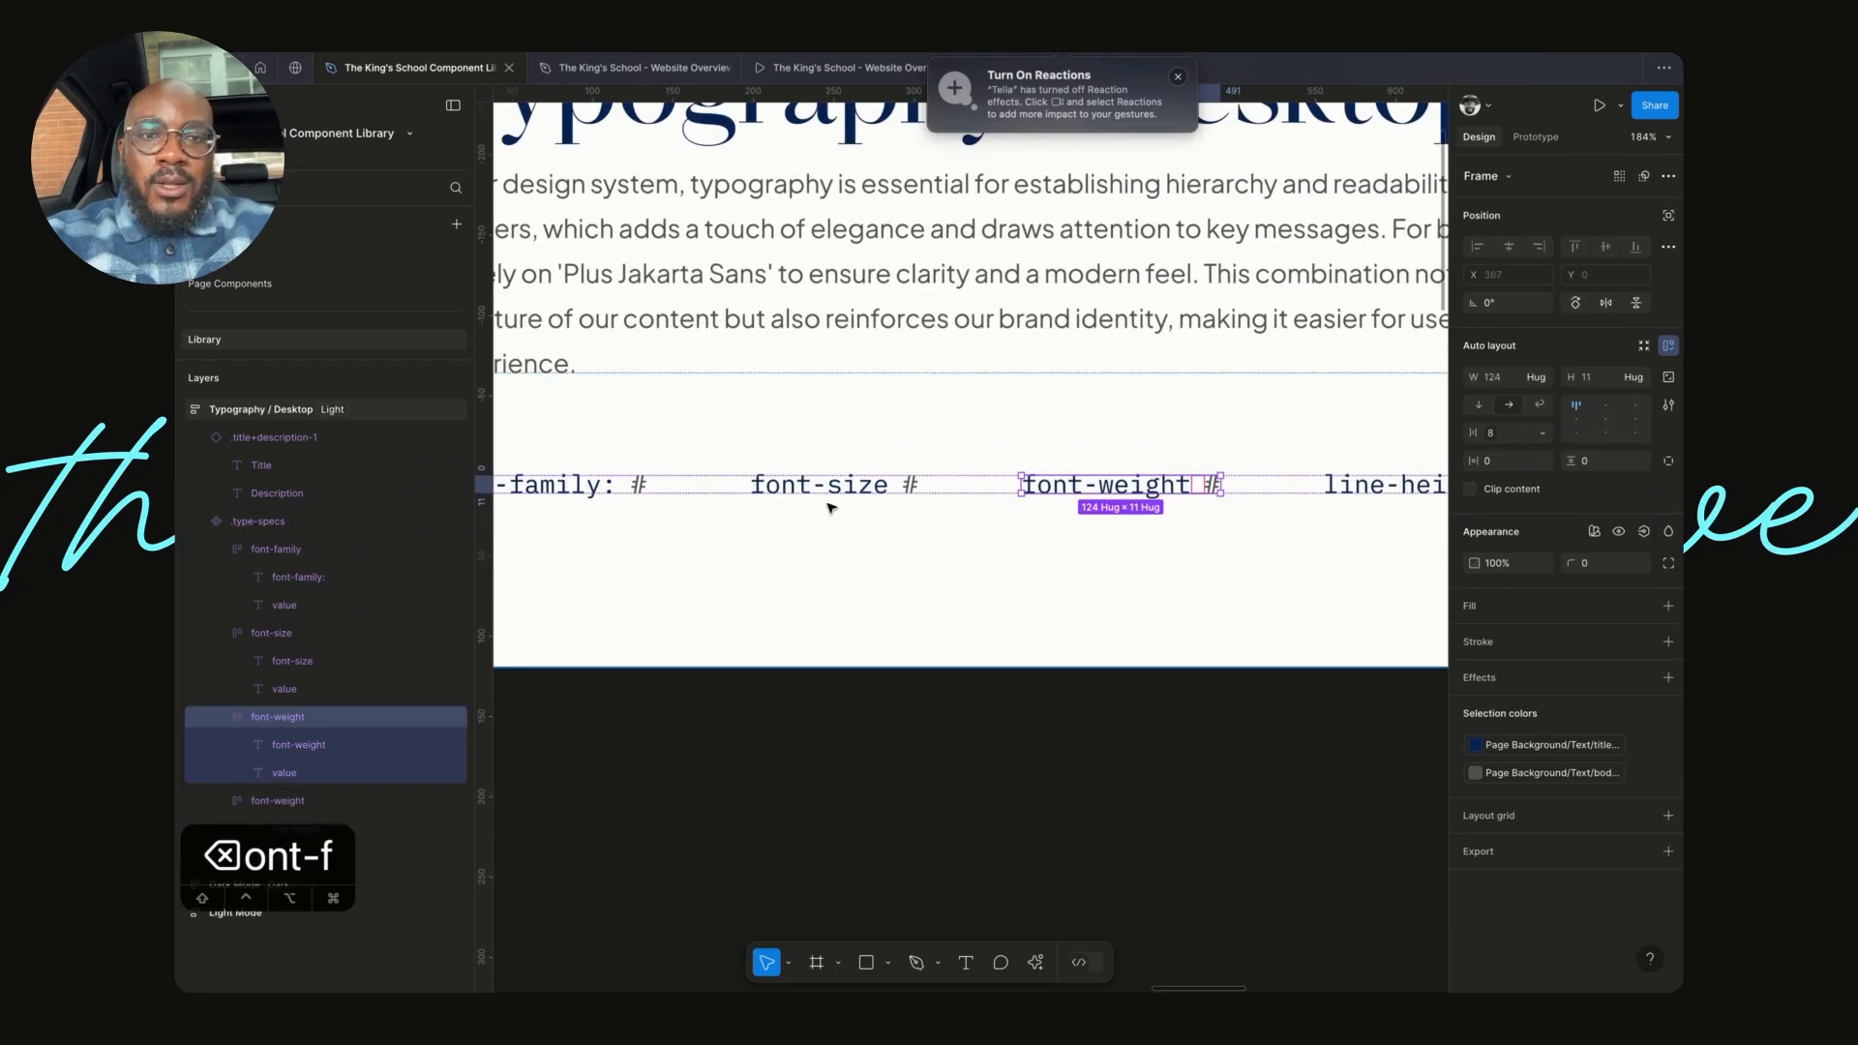
click(836, 492)
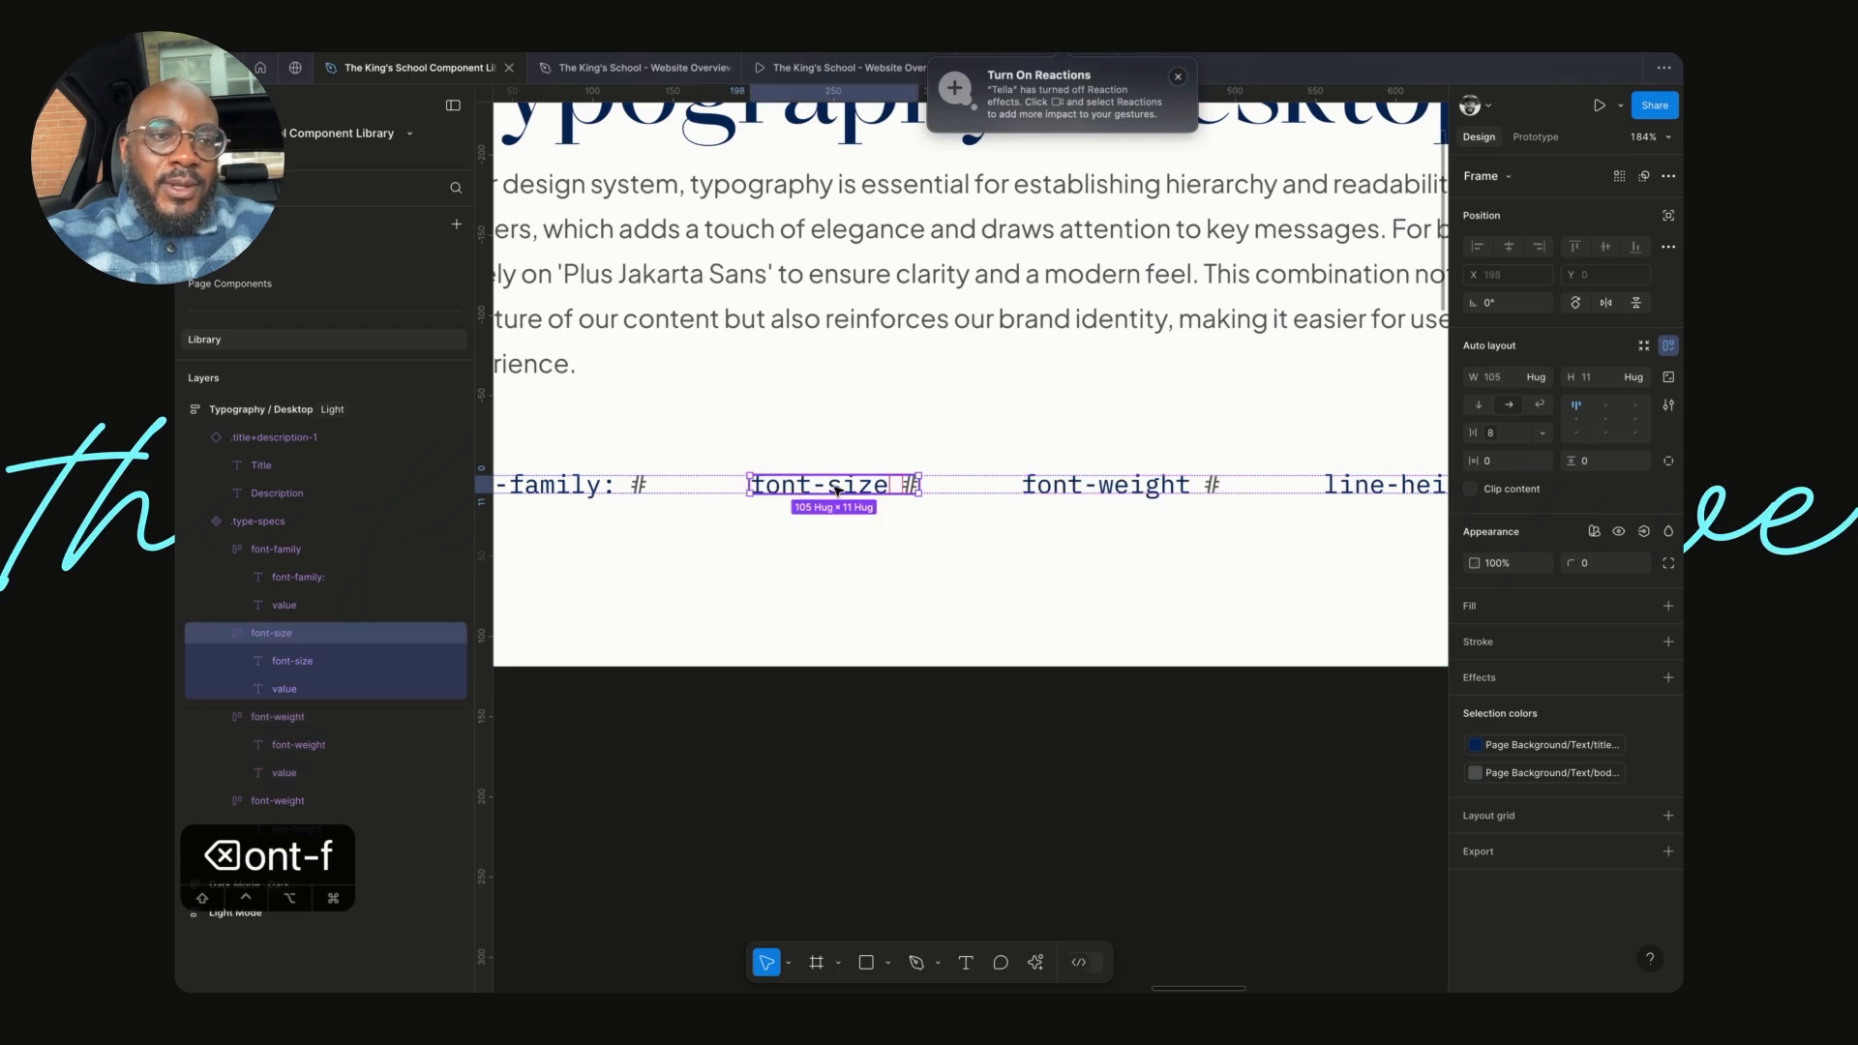
click(1057, 491)
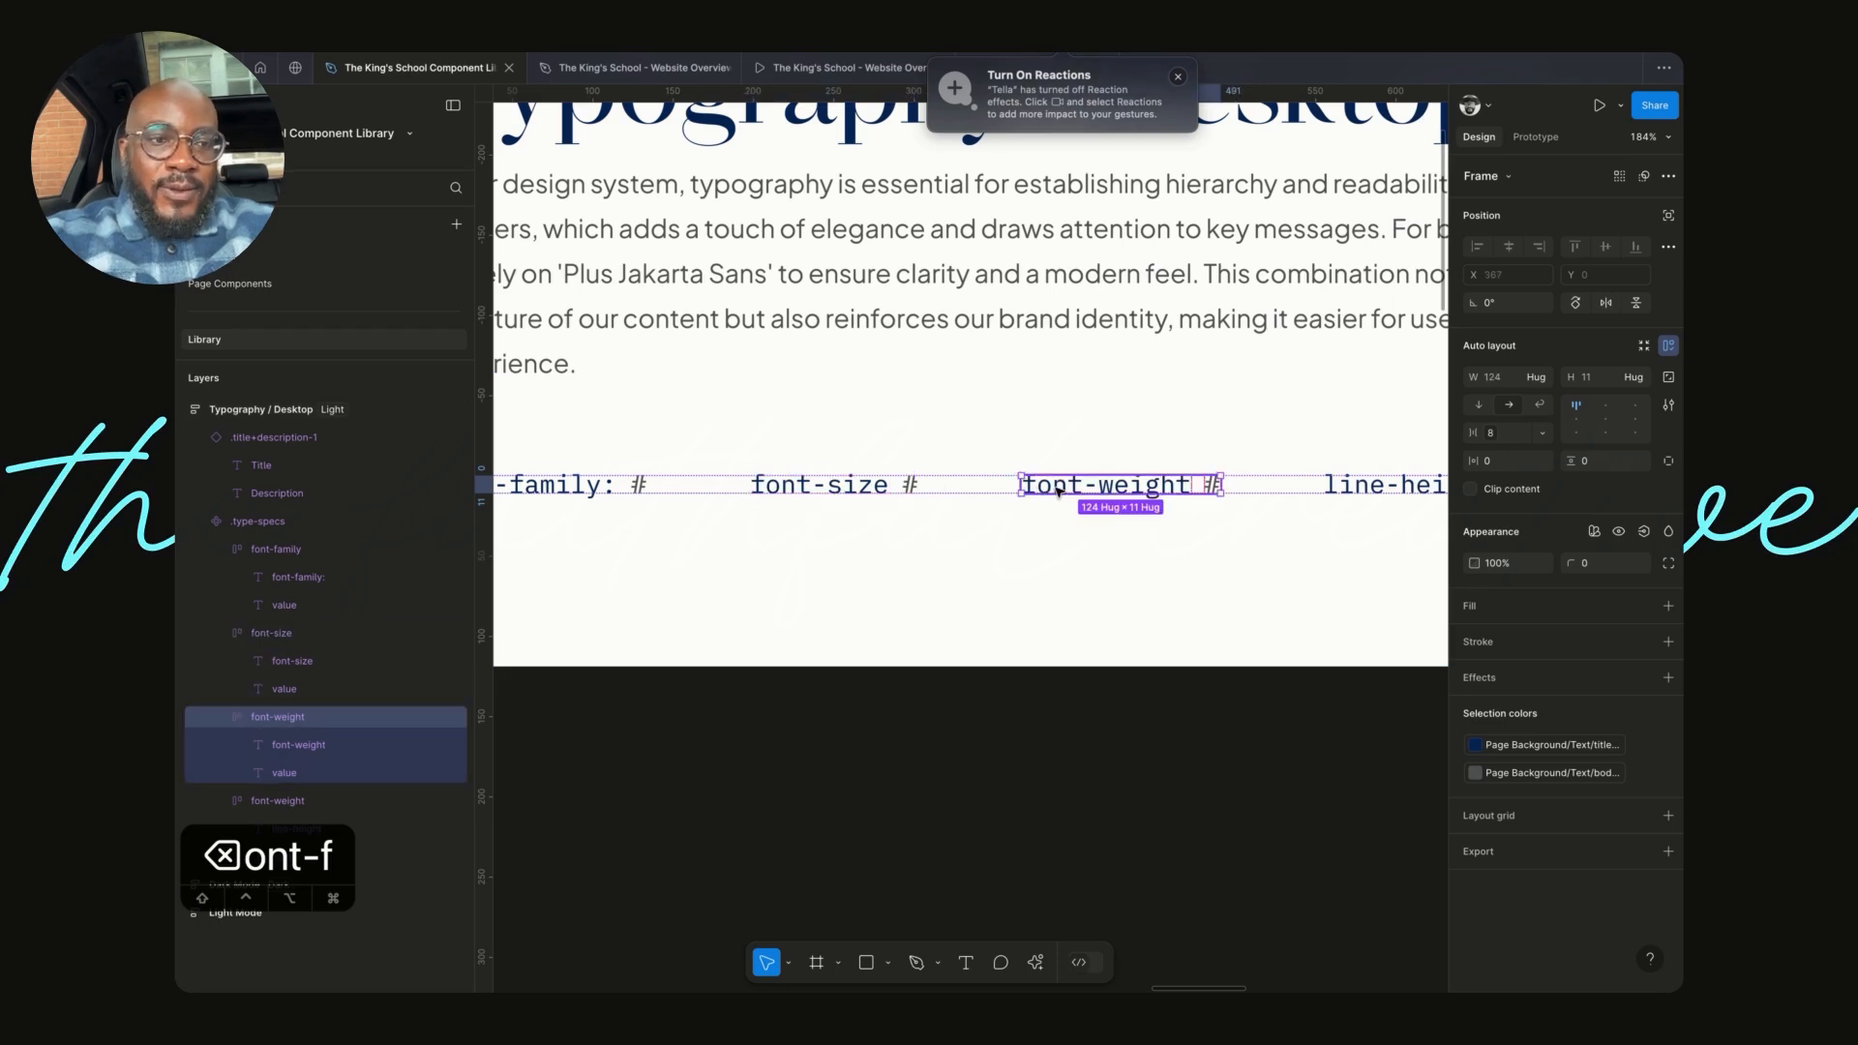
- Rename the duplicated frame that holds the line-height label and value as "line-height"
scroll(1057, 492, right, 5)
scroll(1057, 492, down, 3)
click(1218, 410)
key(super+r)
key(Right)
key(super+a)
text(line-height)
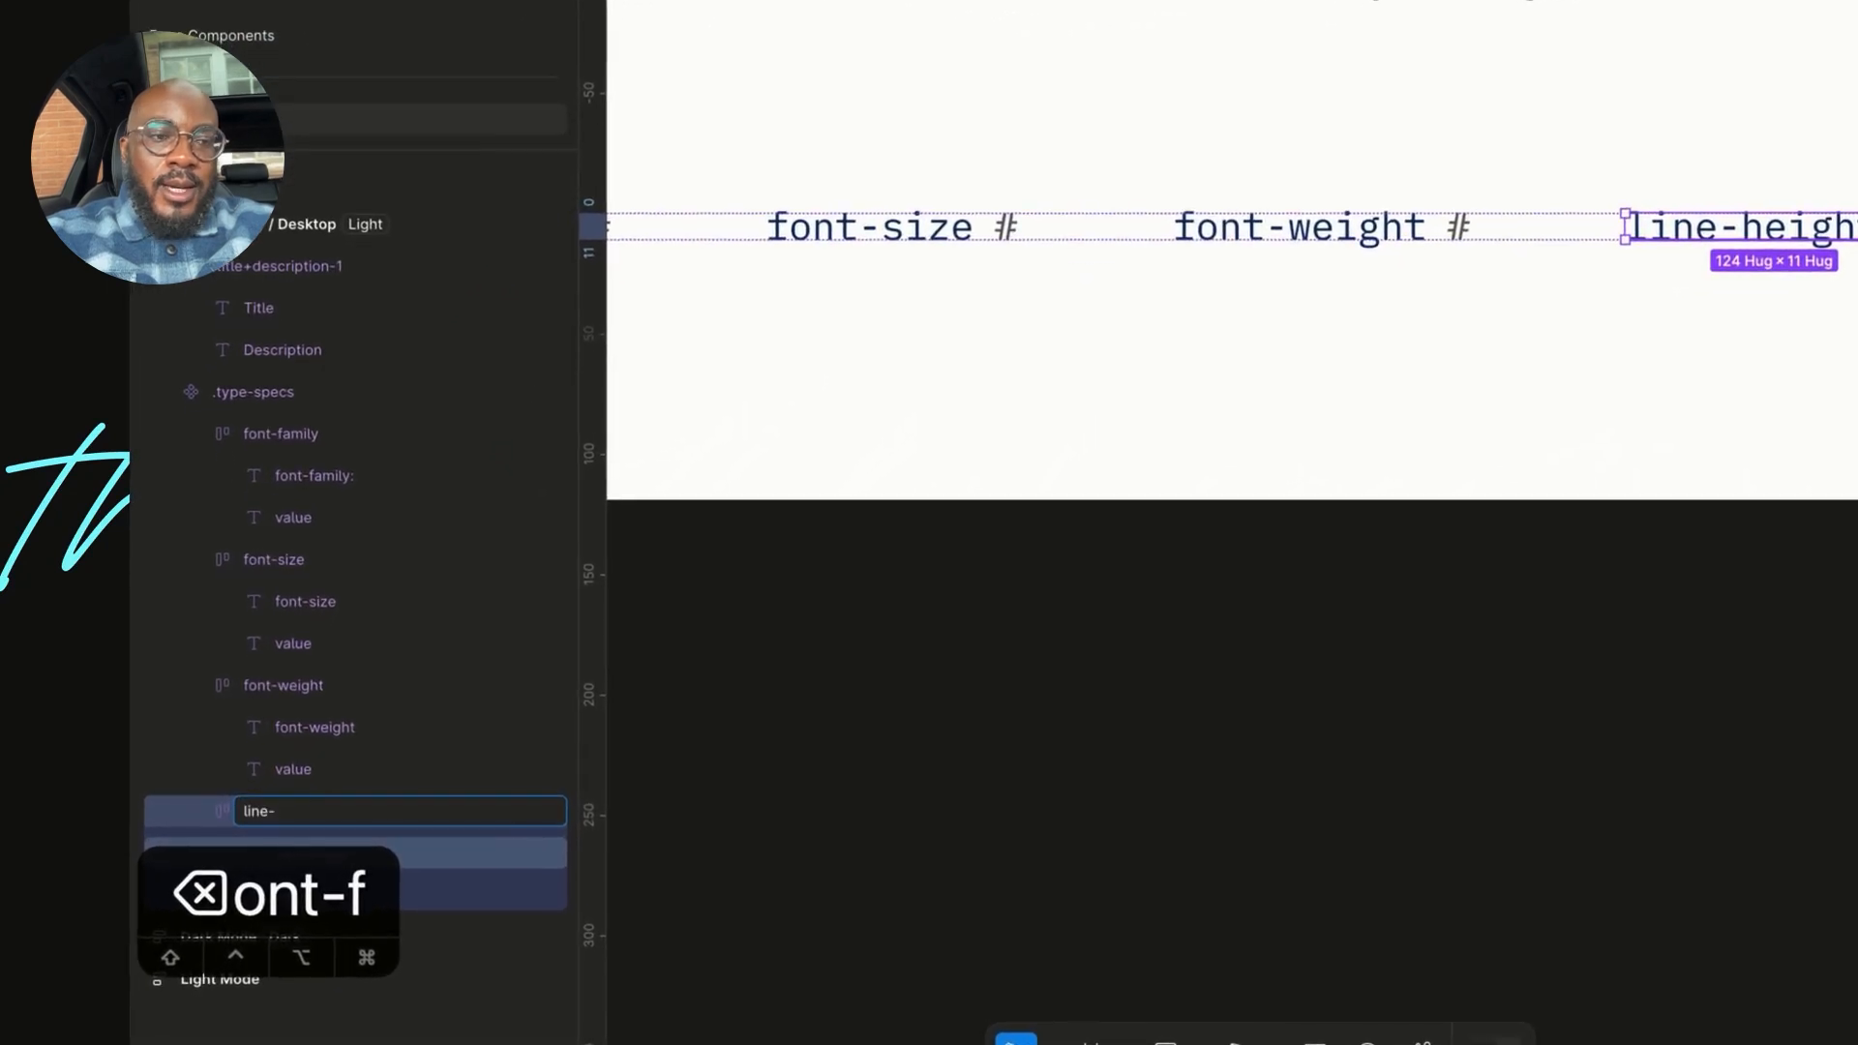
key(Return)
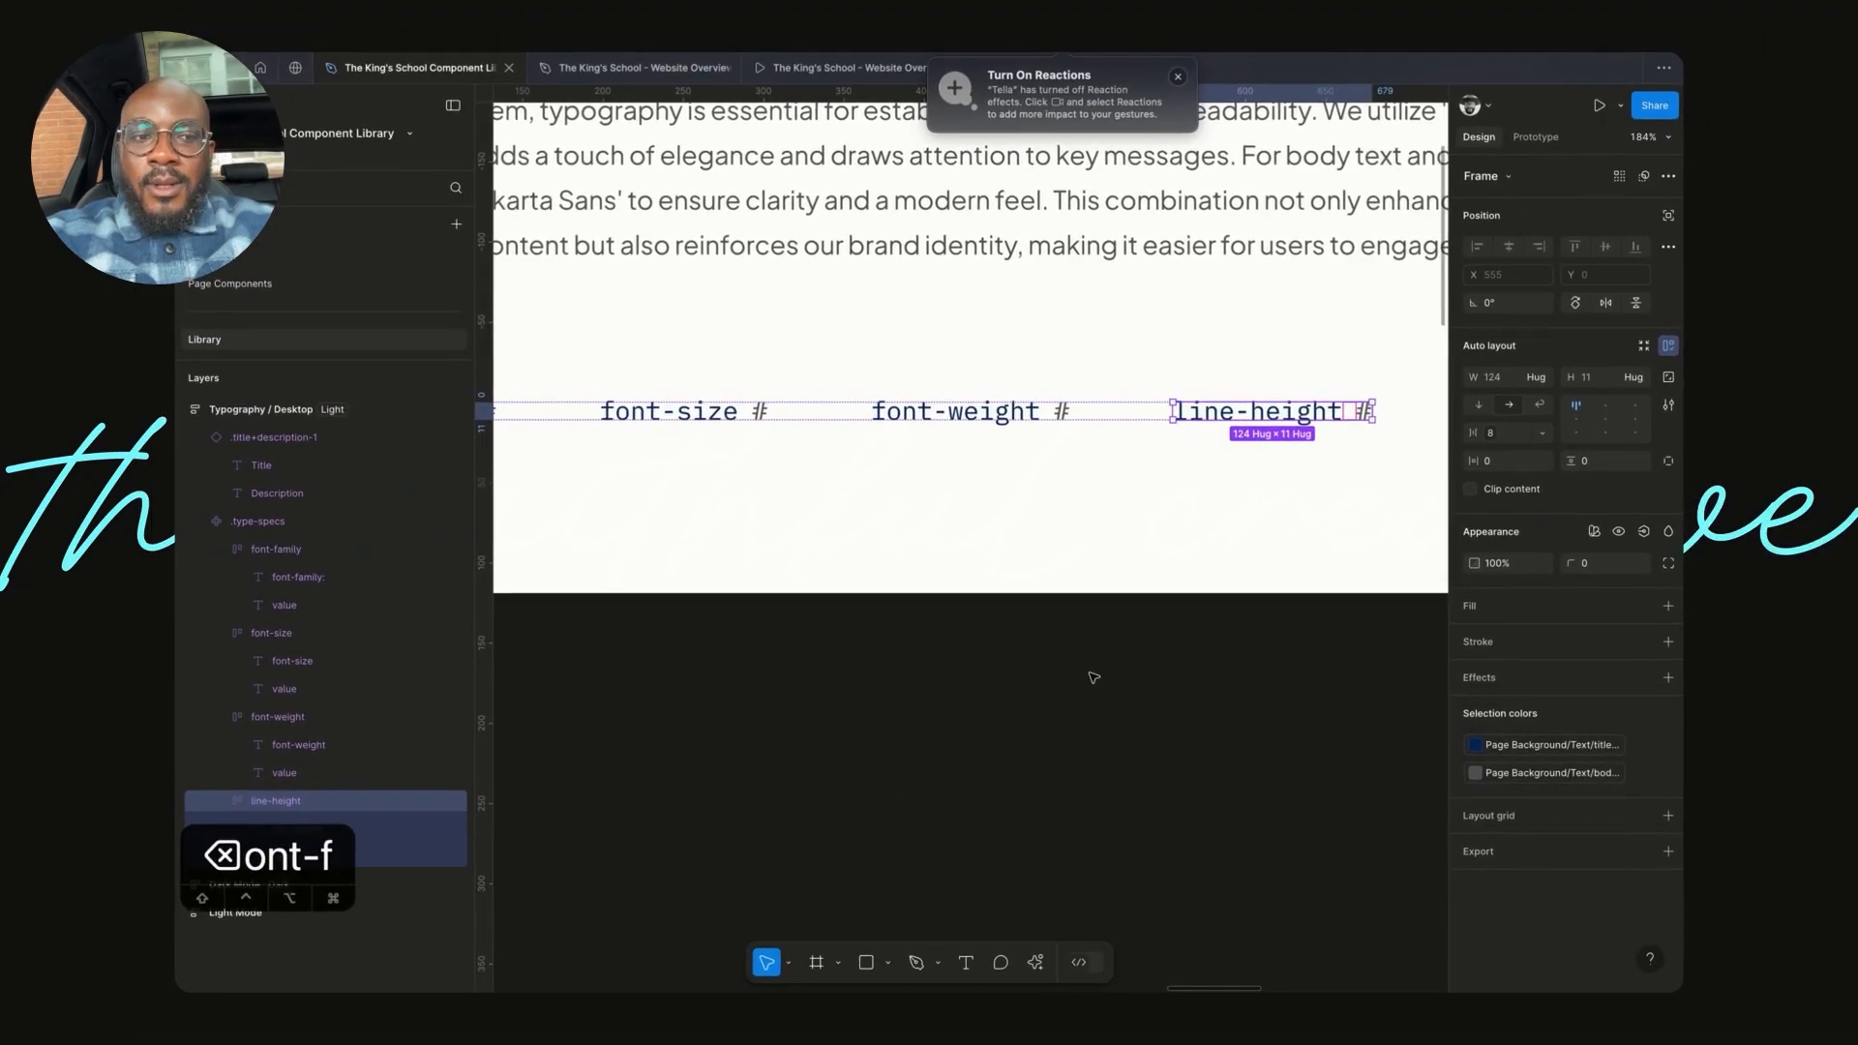
- Duplicate the line-height frame within .type-specs and change the copy's label text to "letter-spacing"
scroll(1120, 535, right, 5)
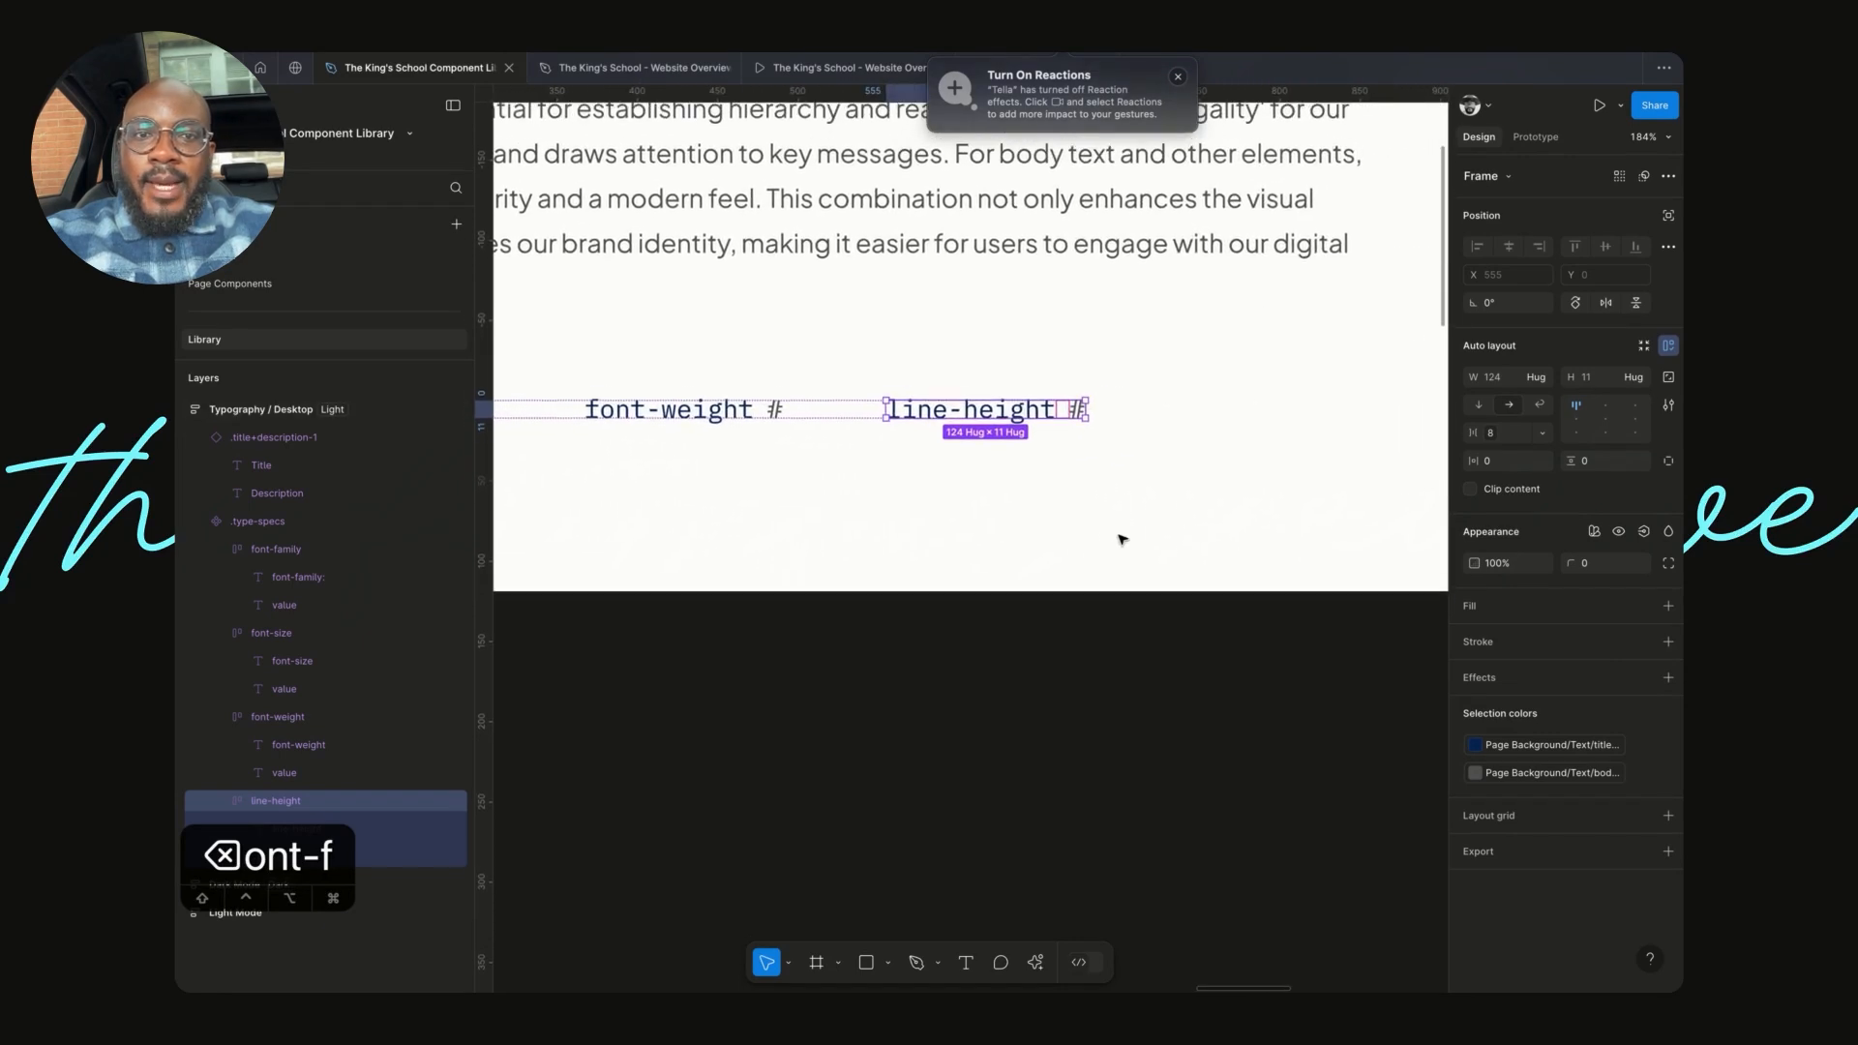
key(super+d)
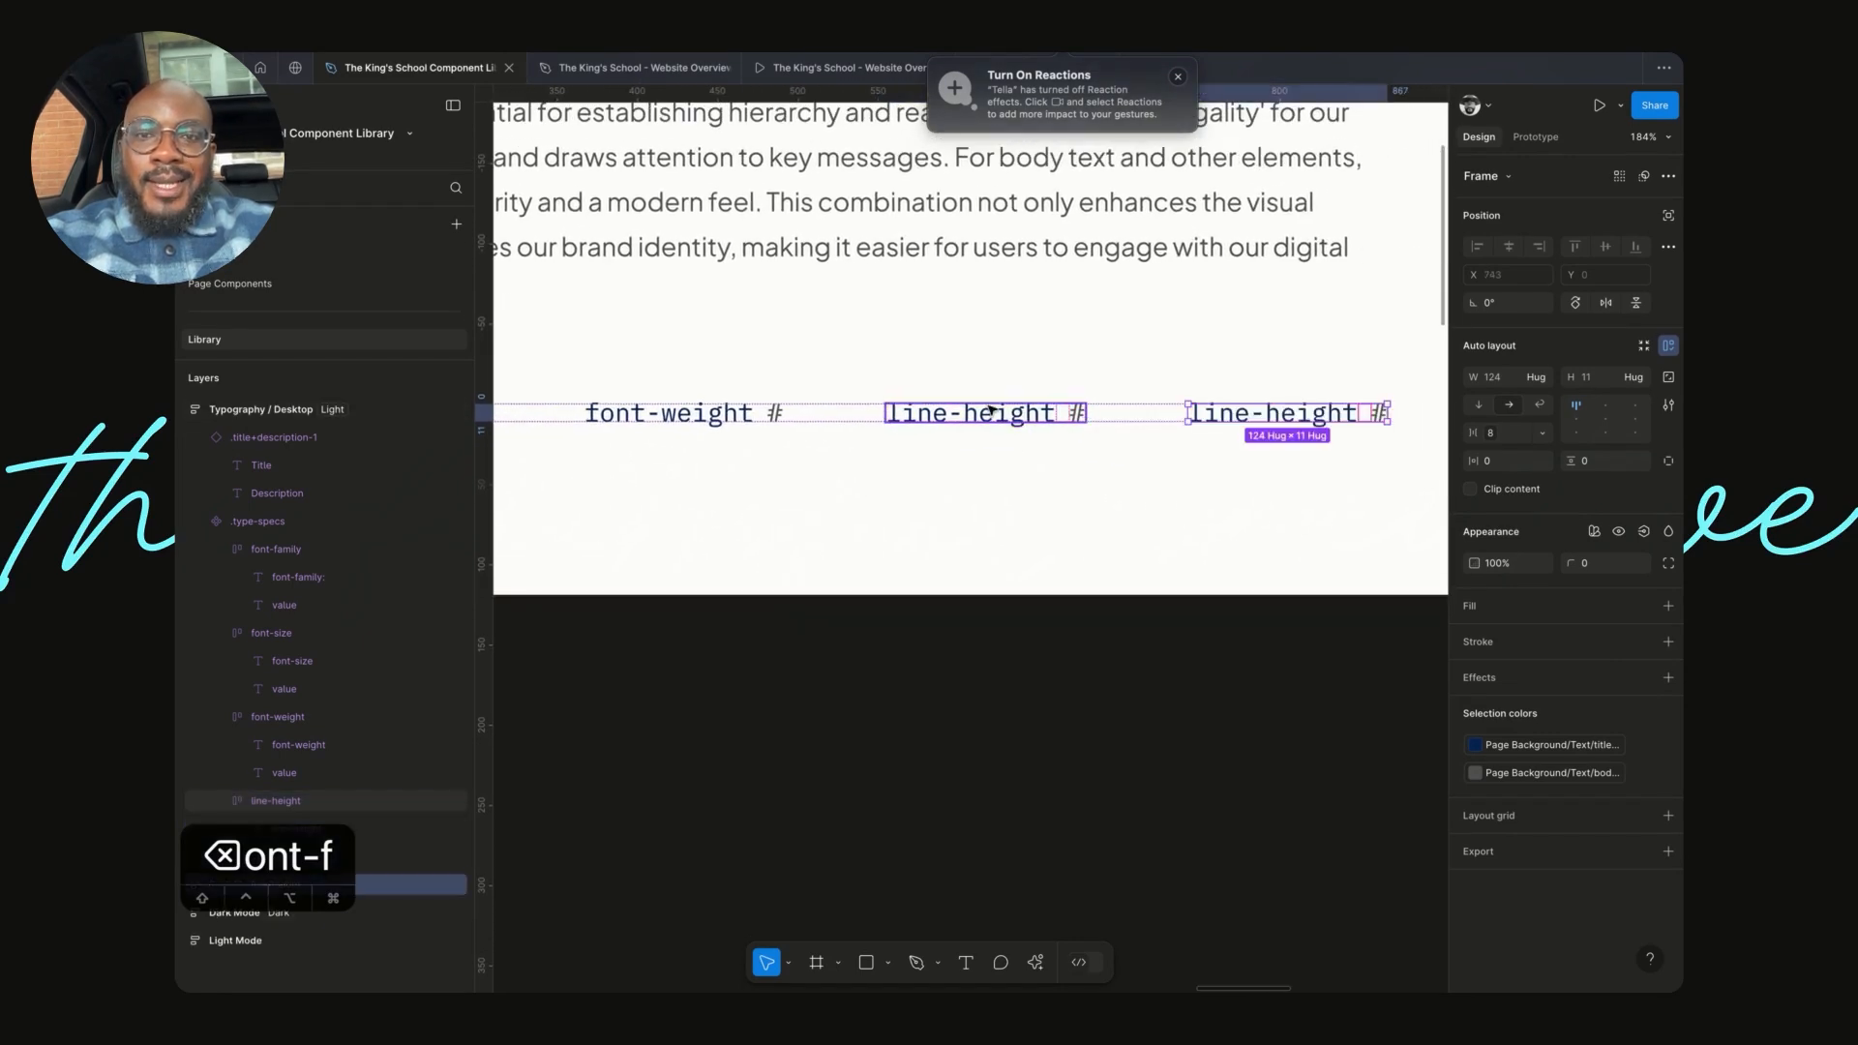
double_click(1217, 414)
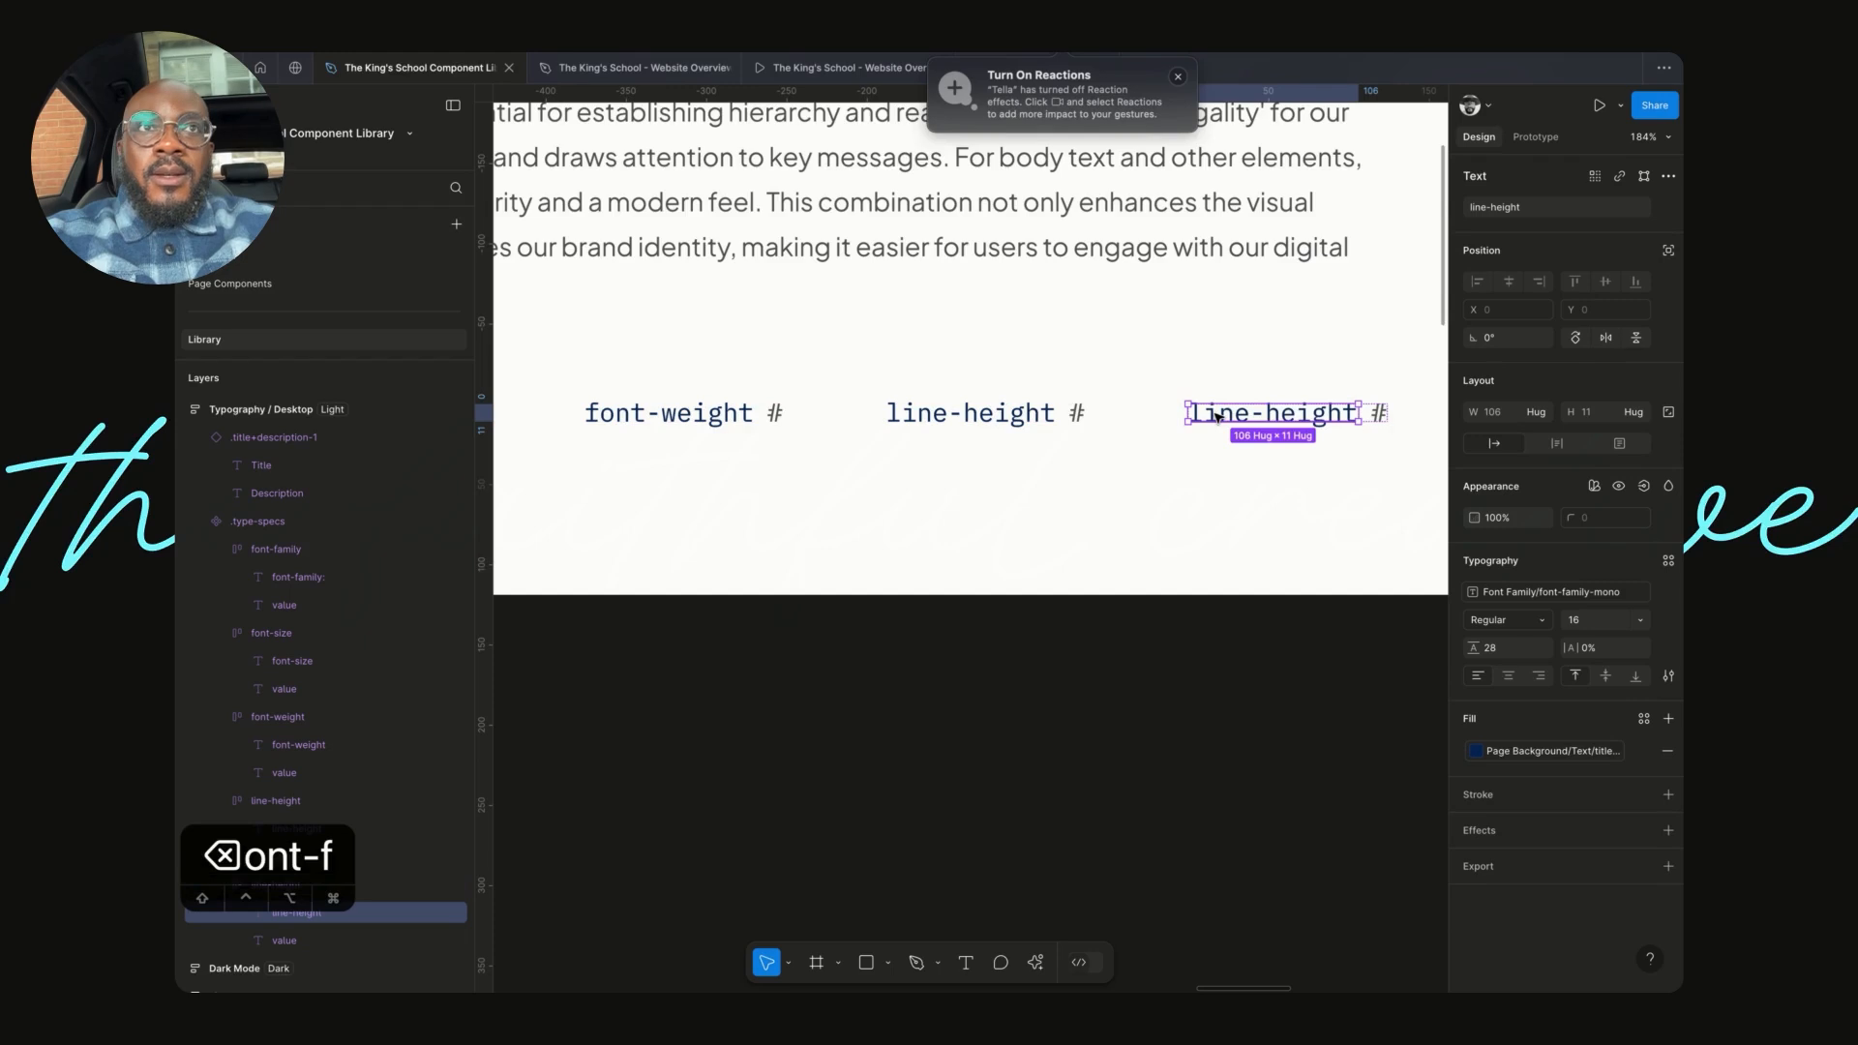
double_click(1216, 415)
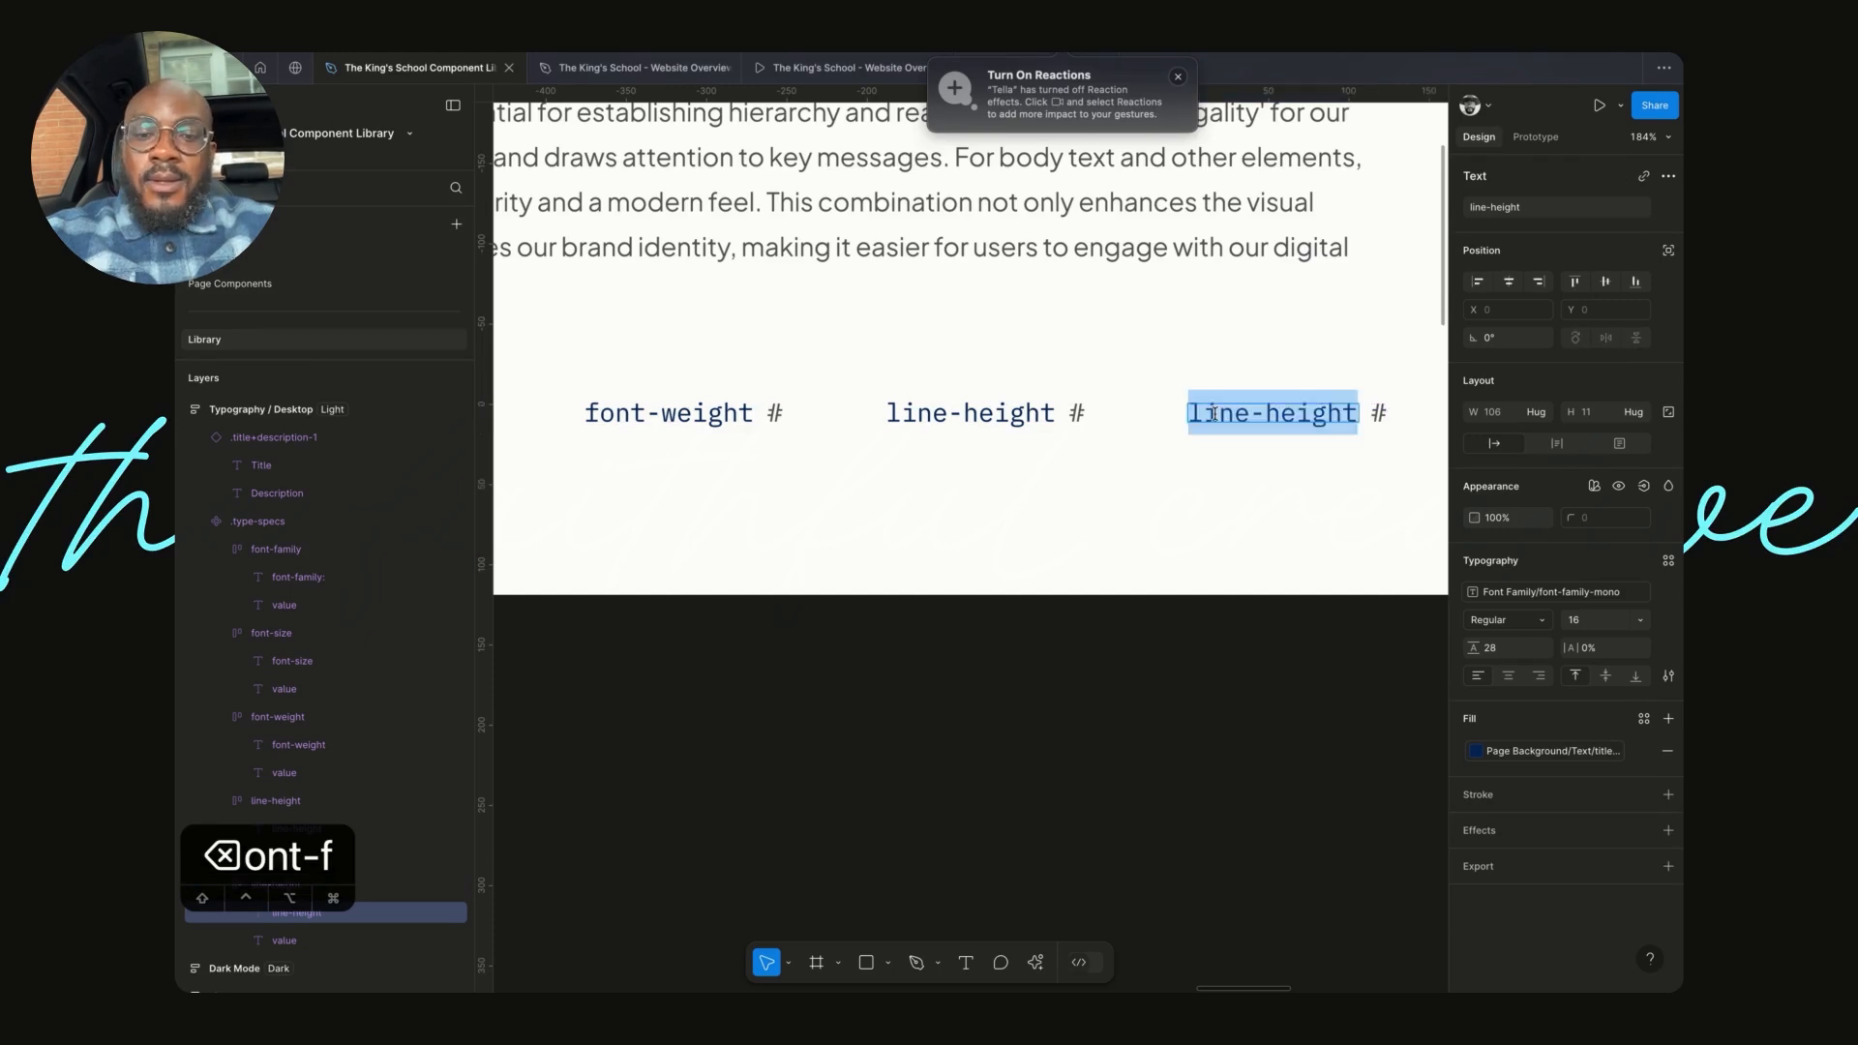
text(letter-spacing)
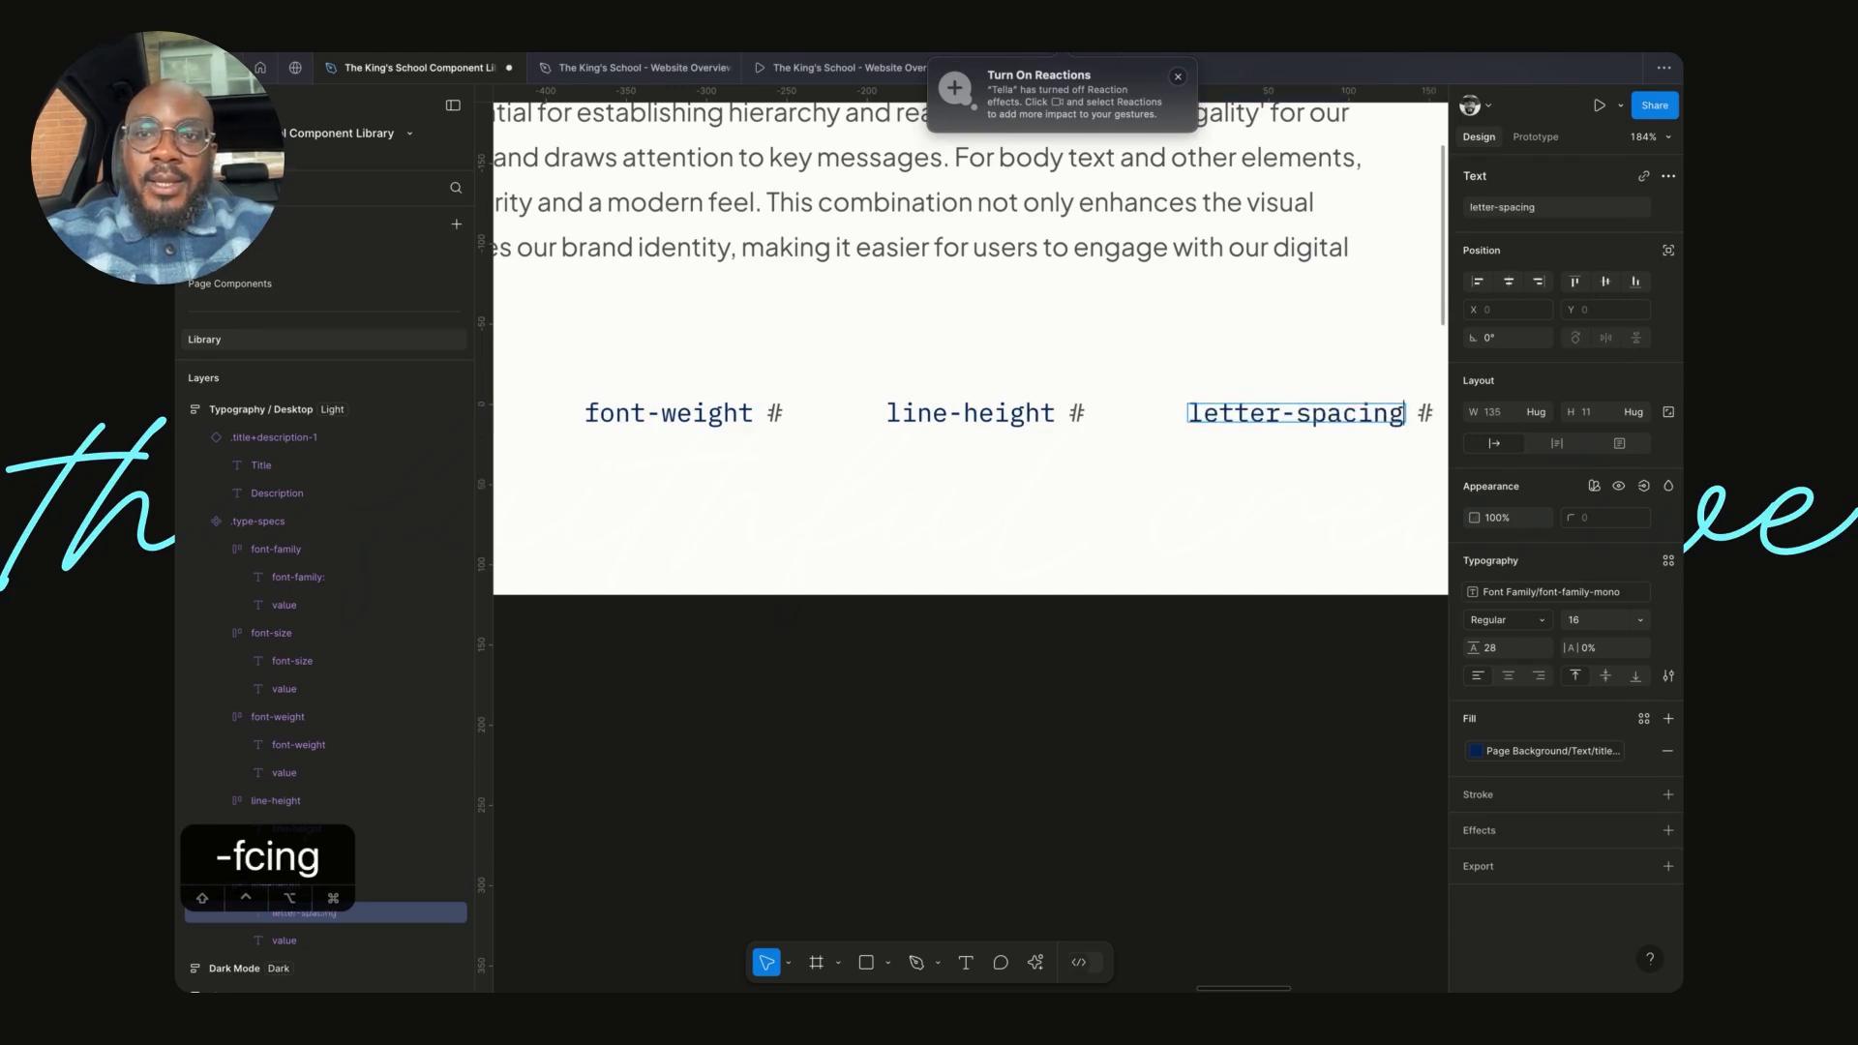
key(Escape)
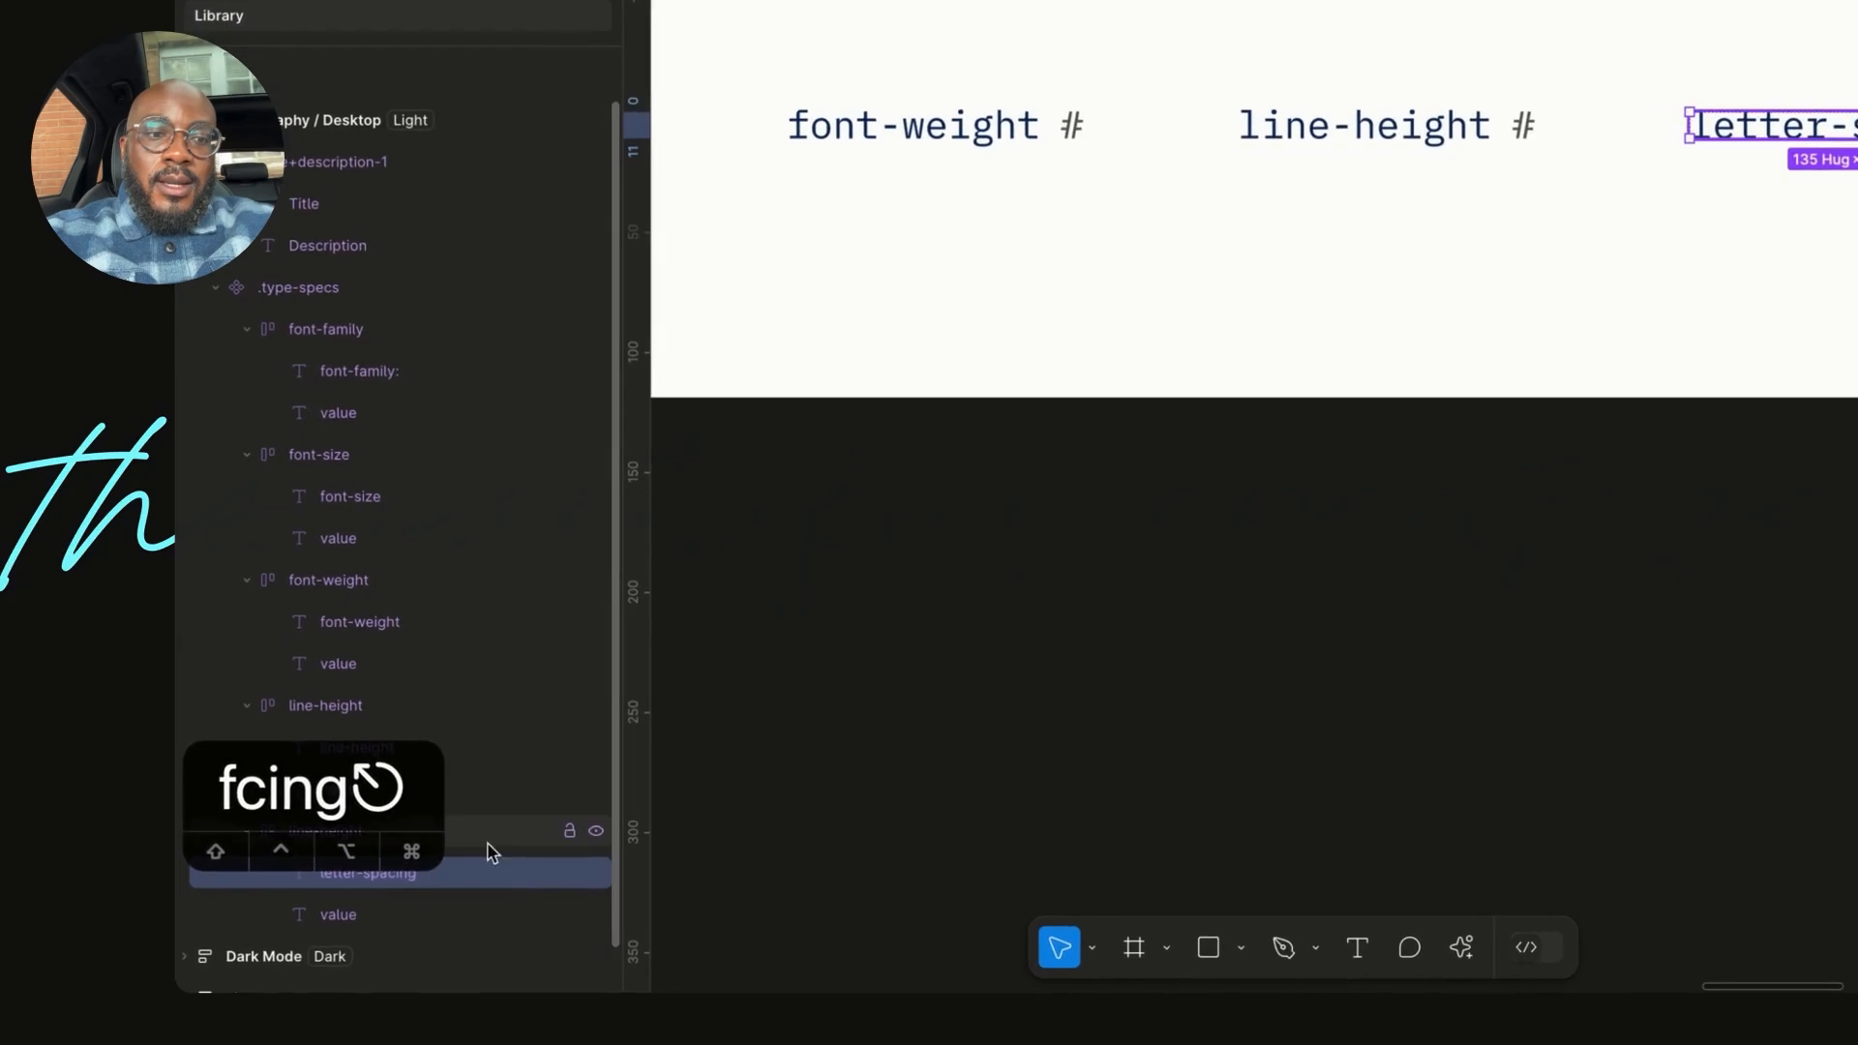
- Rename the frame holding the letter-spacing label and value as "letter-spacing"
scroll(479, 845, down, 1)
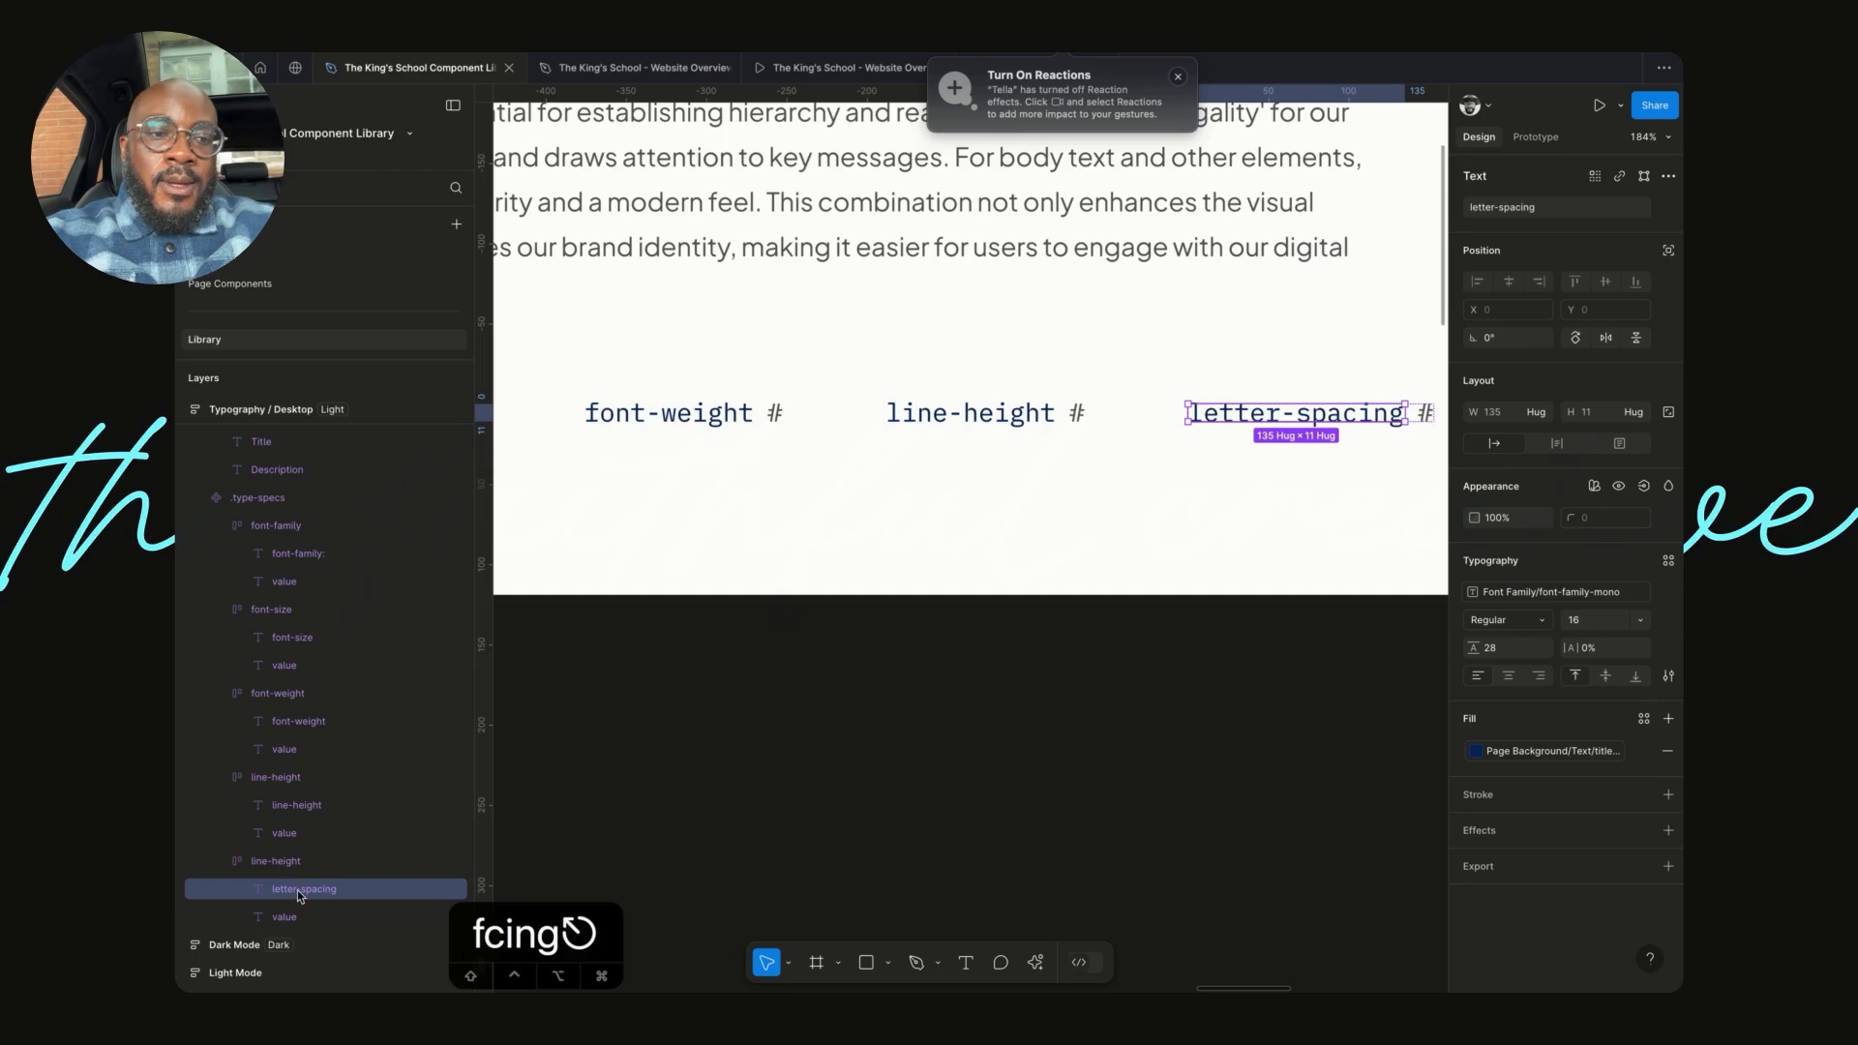
click(276, 860)
double_click(276, 860)
text(lette)
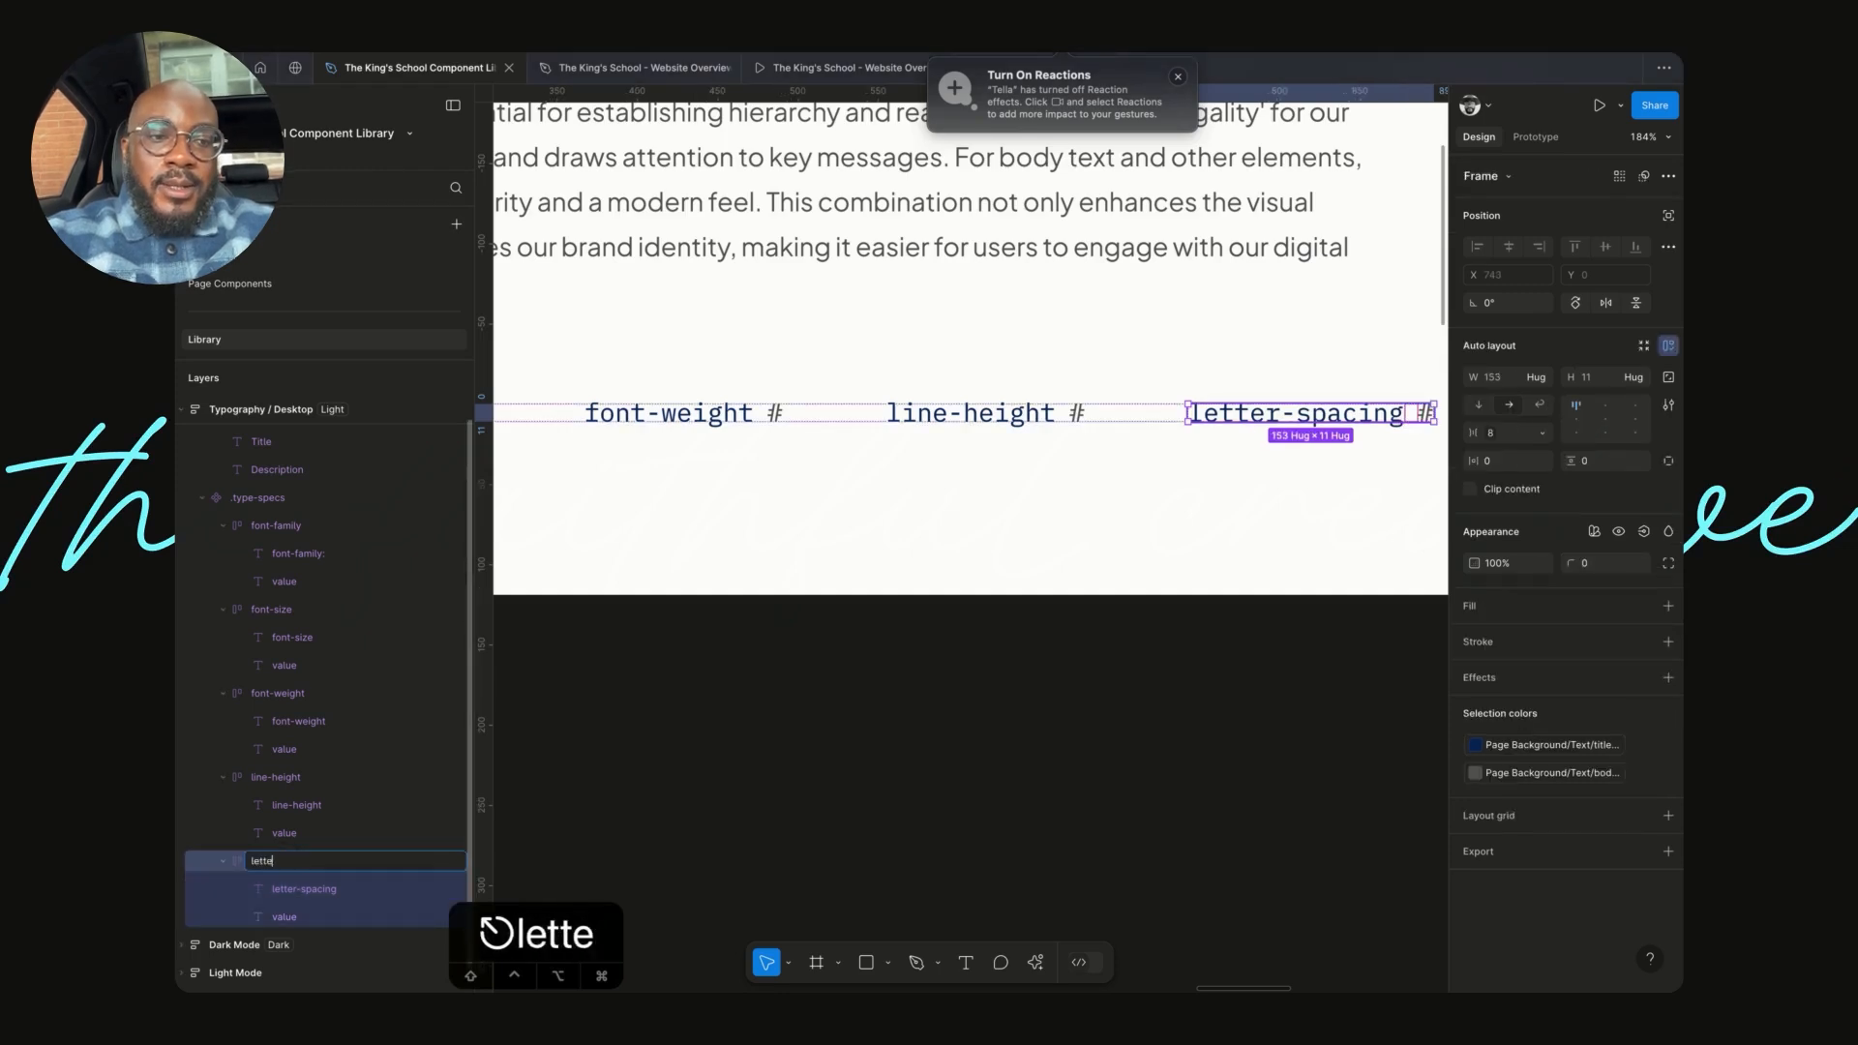
text(r-s)
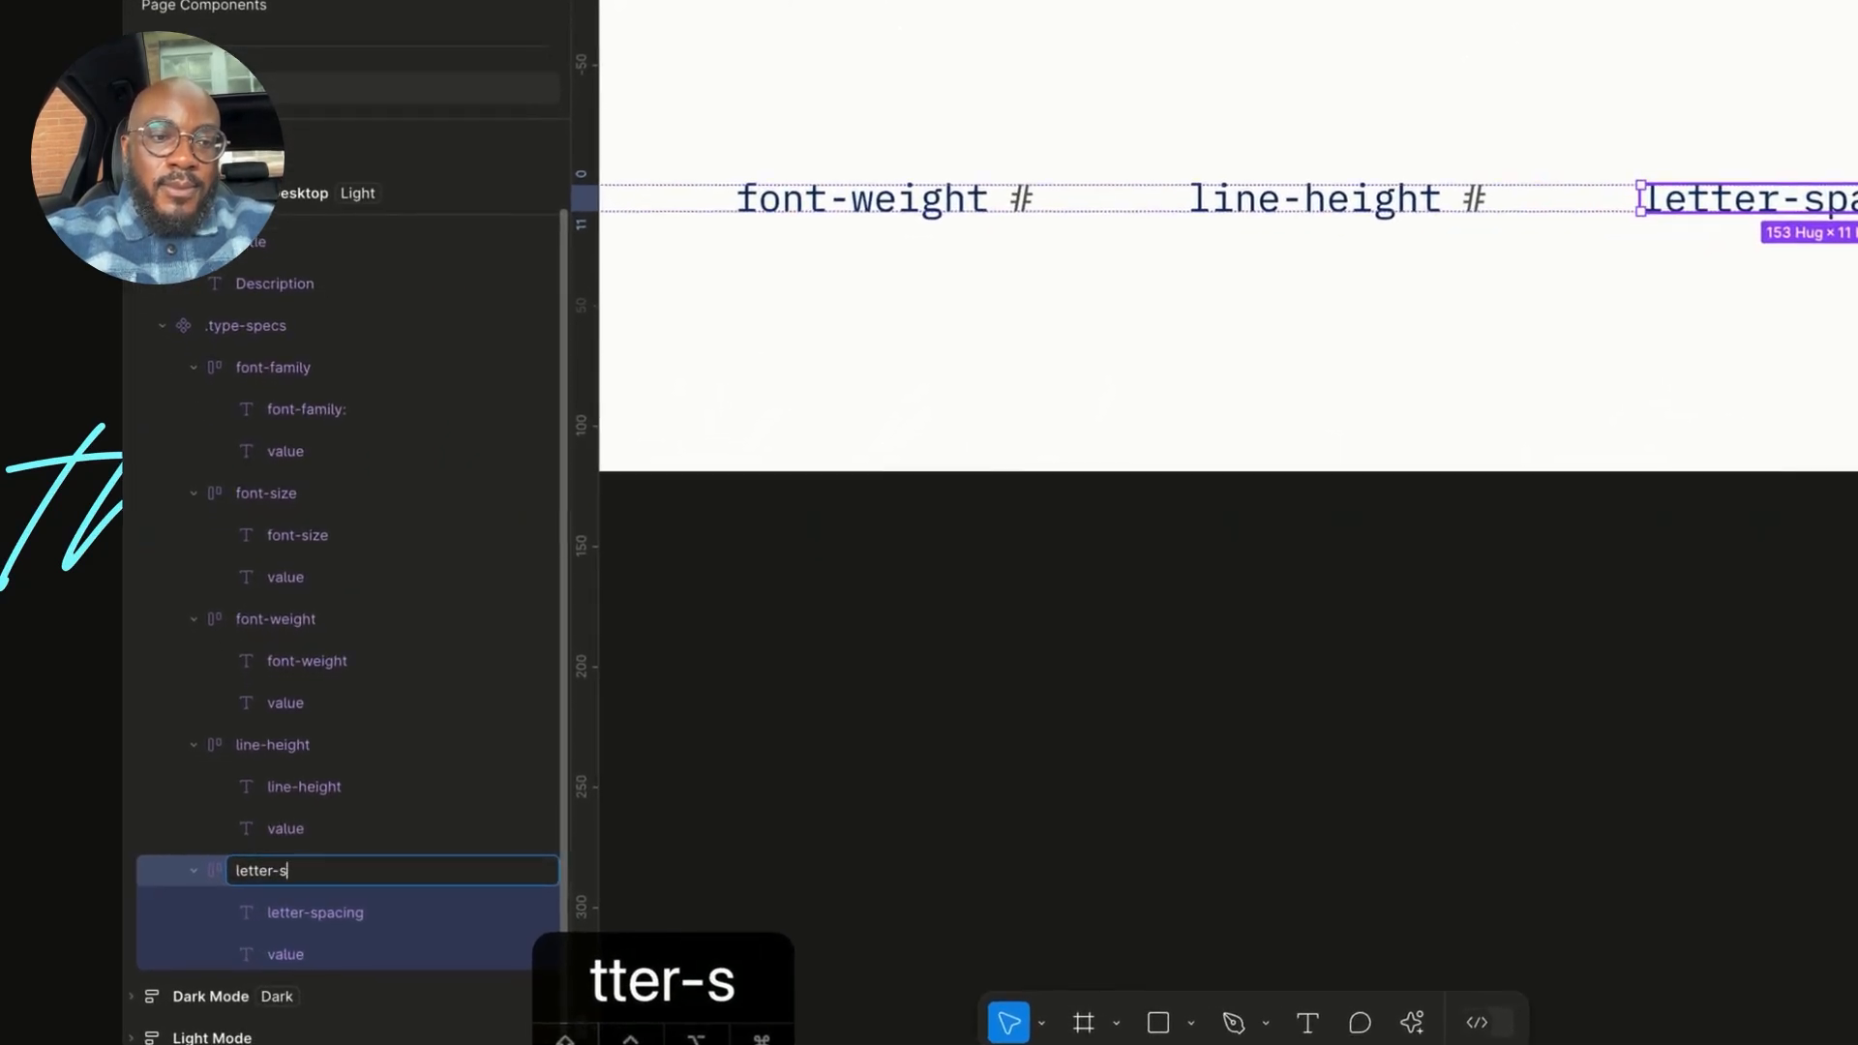
text(pacing)
key(Return)
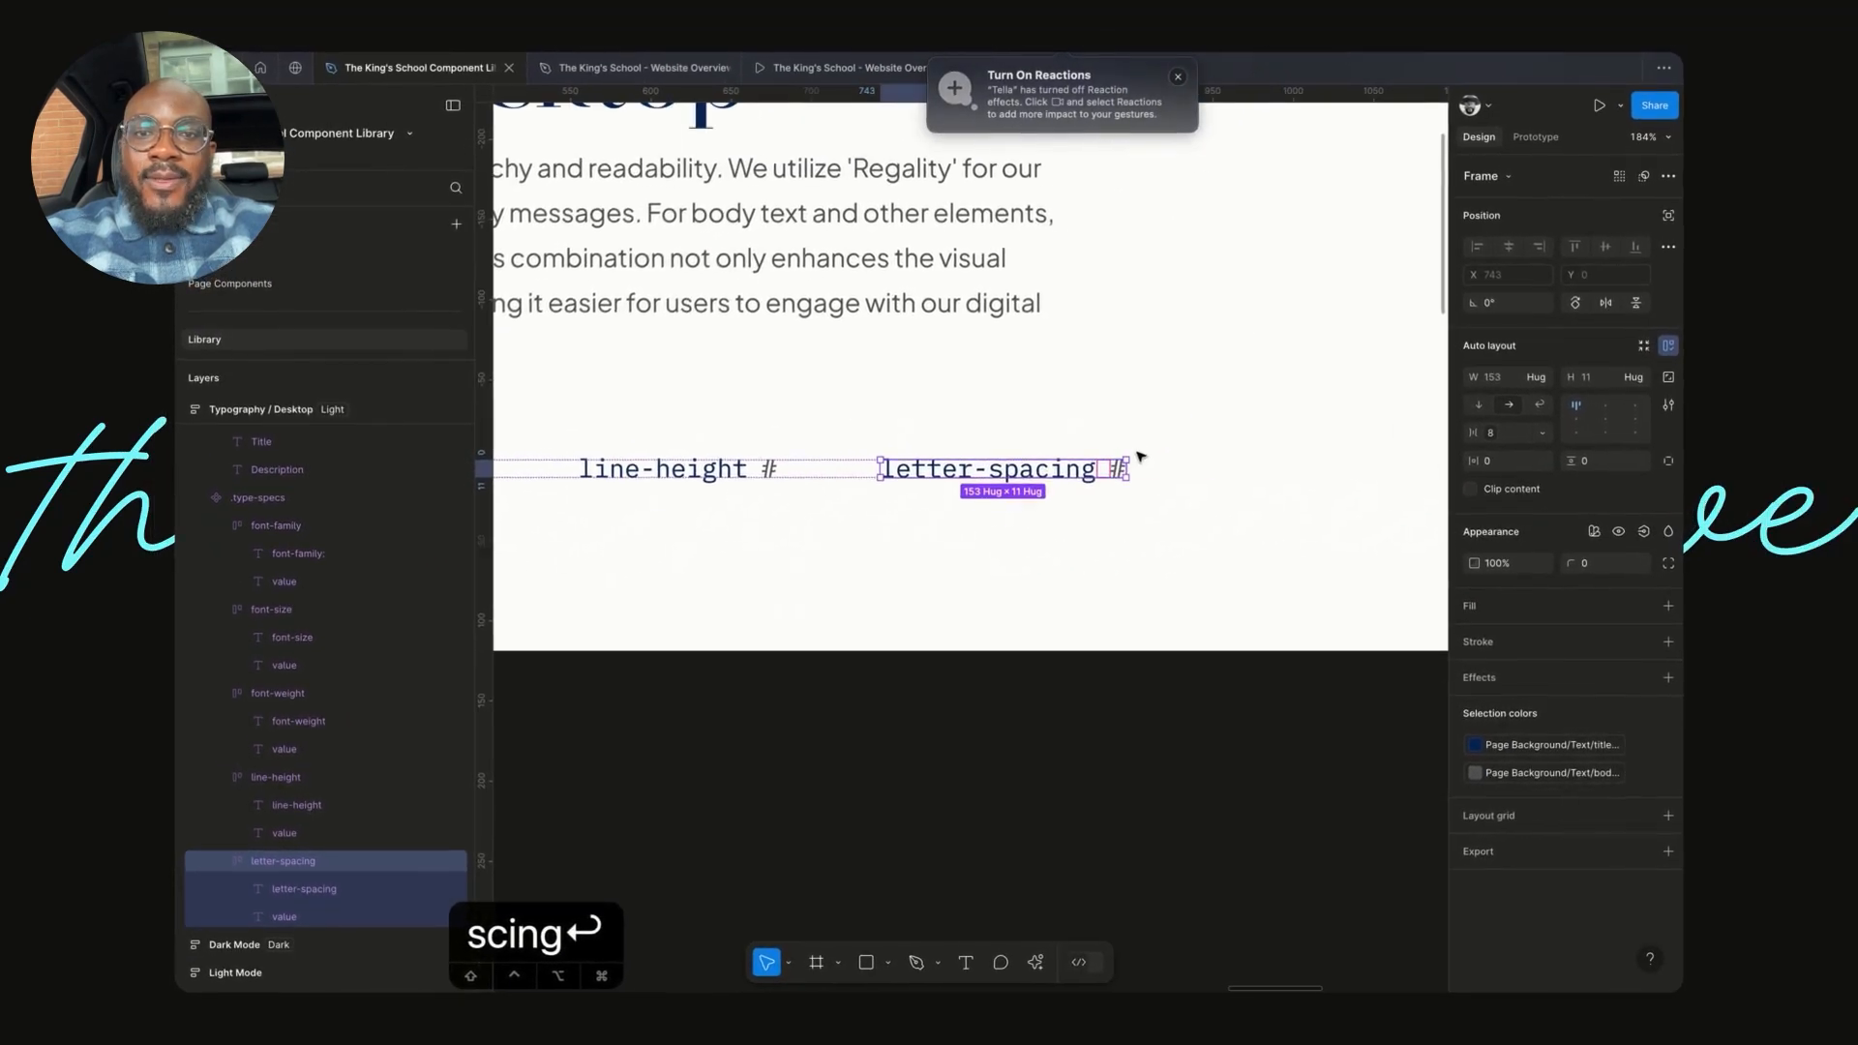
- Duplicate the letter-spacing frame within .type-specs and change the copy's label text to "paragraph-spacing"
key(super+d)
click(1307, 474)
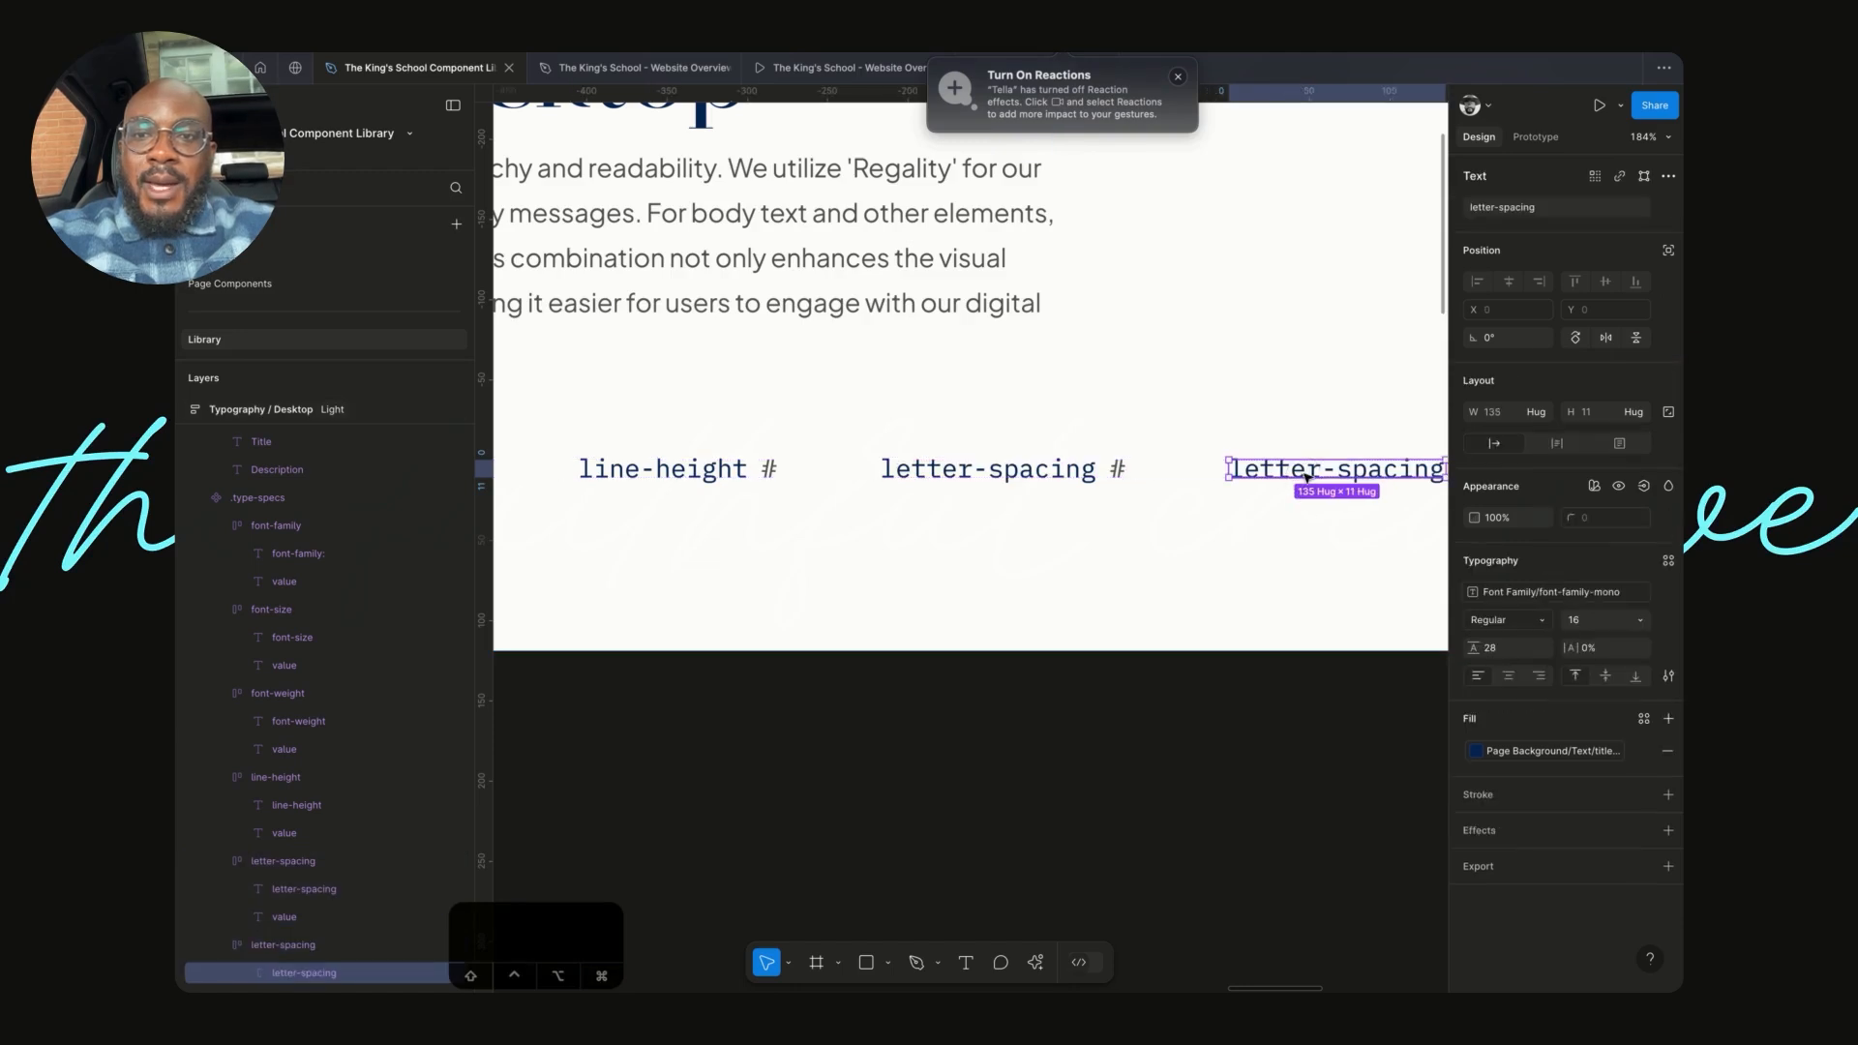
double_click(1306, 474)
text(para)
text(ggra)
key(BackSpace)
key(BackSpace)
key(BackSpace)
text(raph-spa)
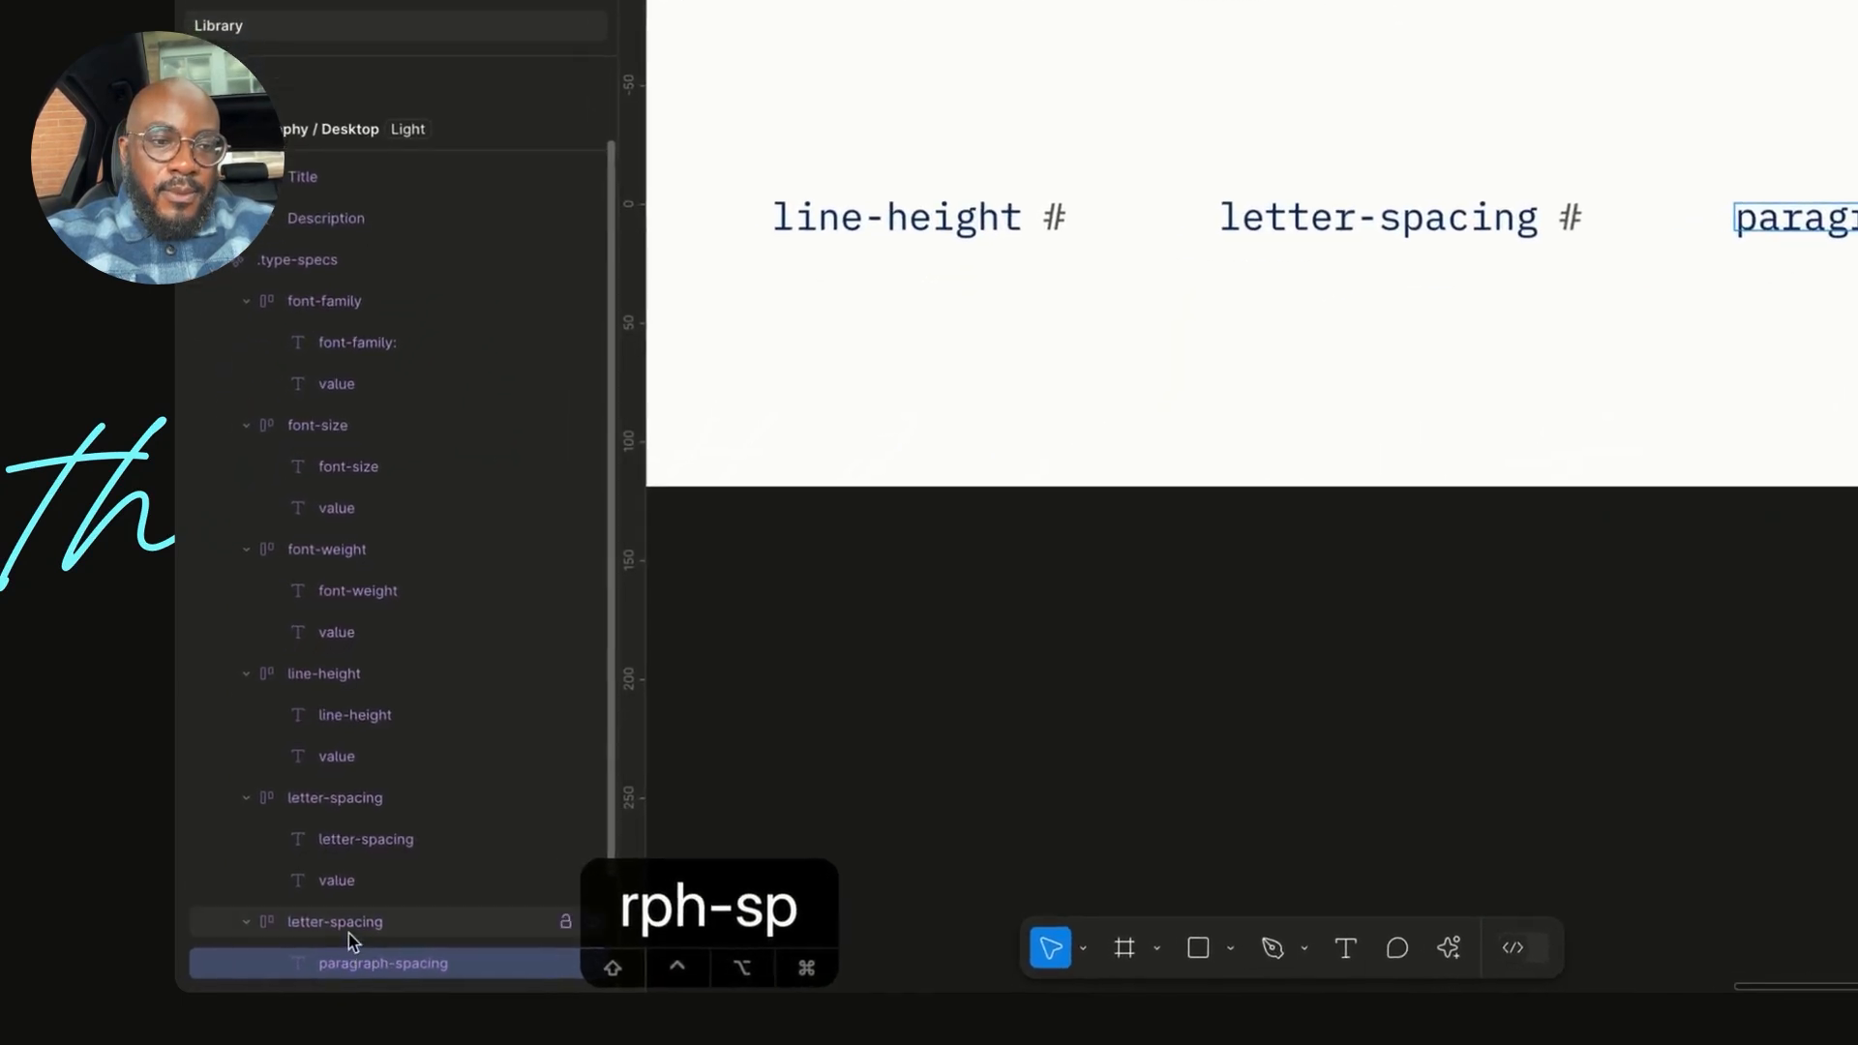
- Rename the frame holding the paragraph-spacing label and value as "paragraph-spacing"
double_click(283, 944)
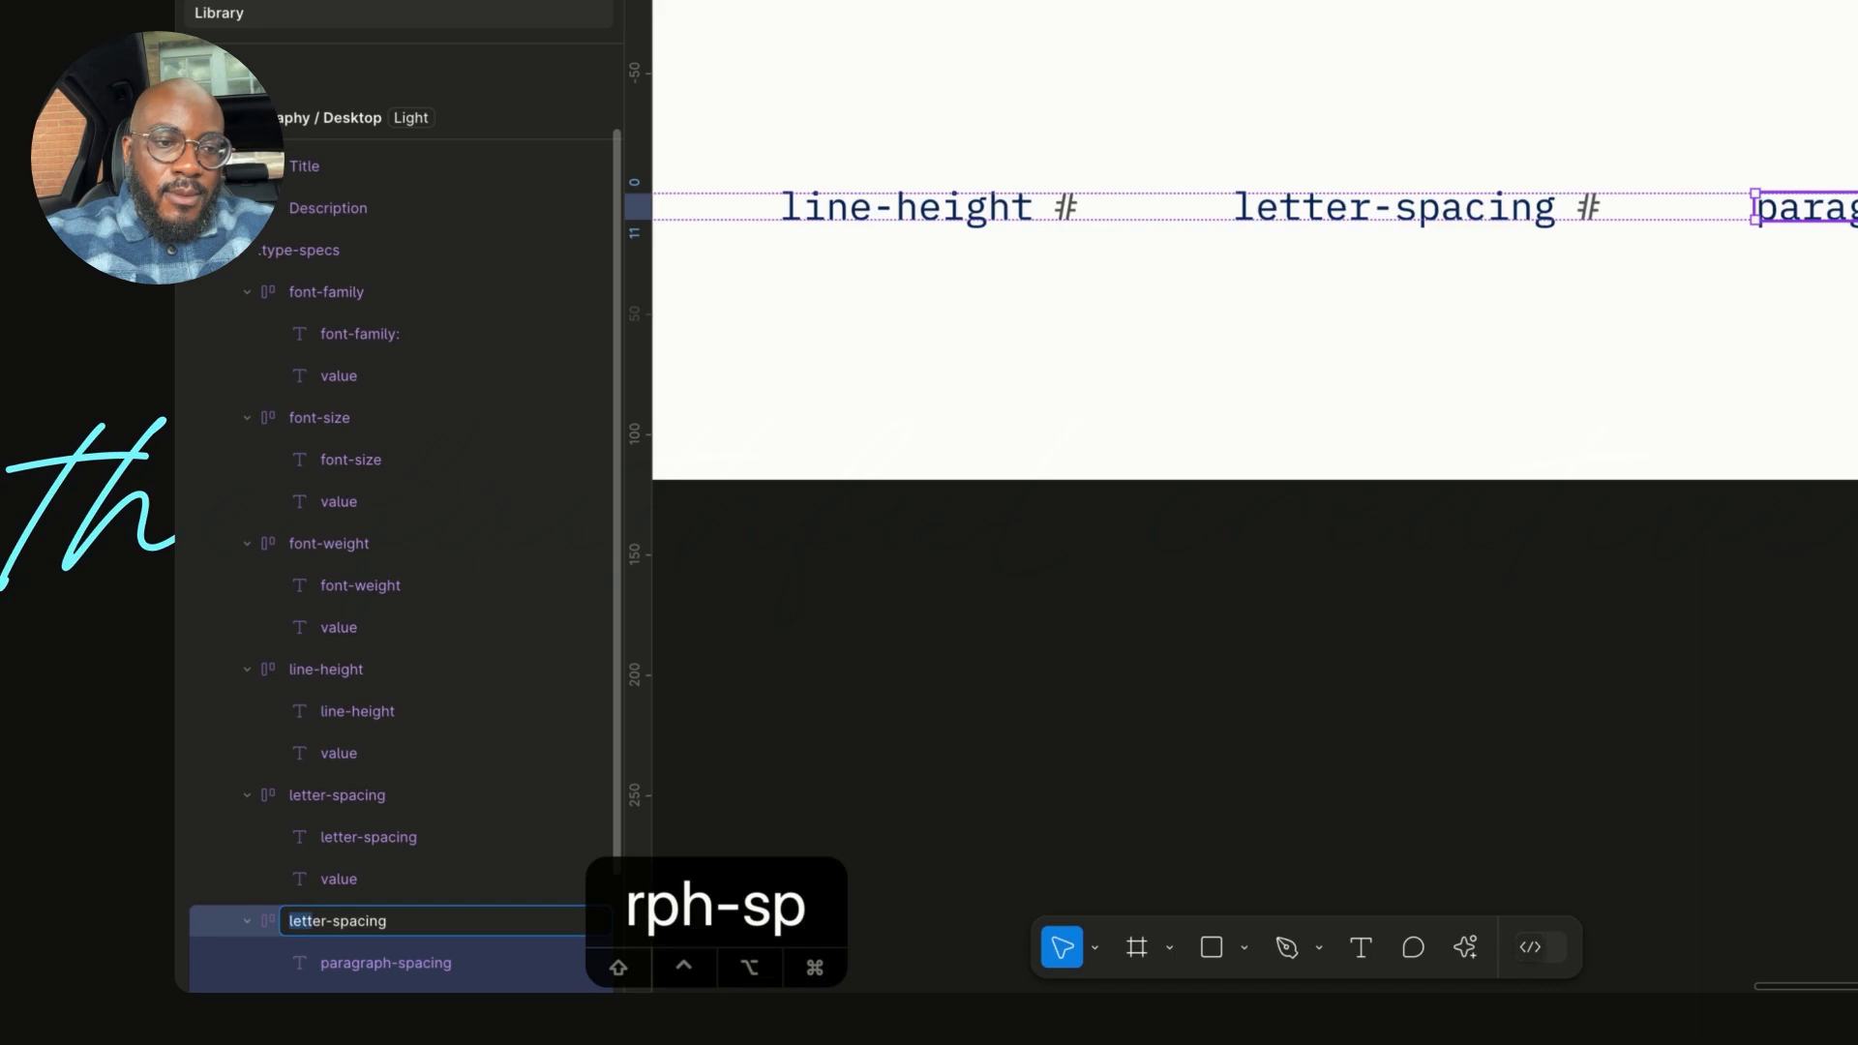
text(paragraph)
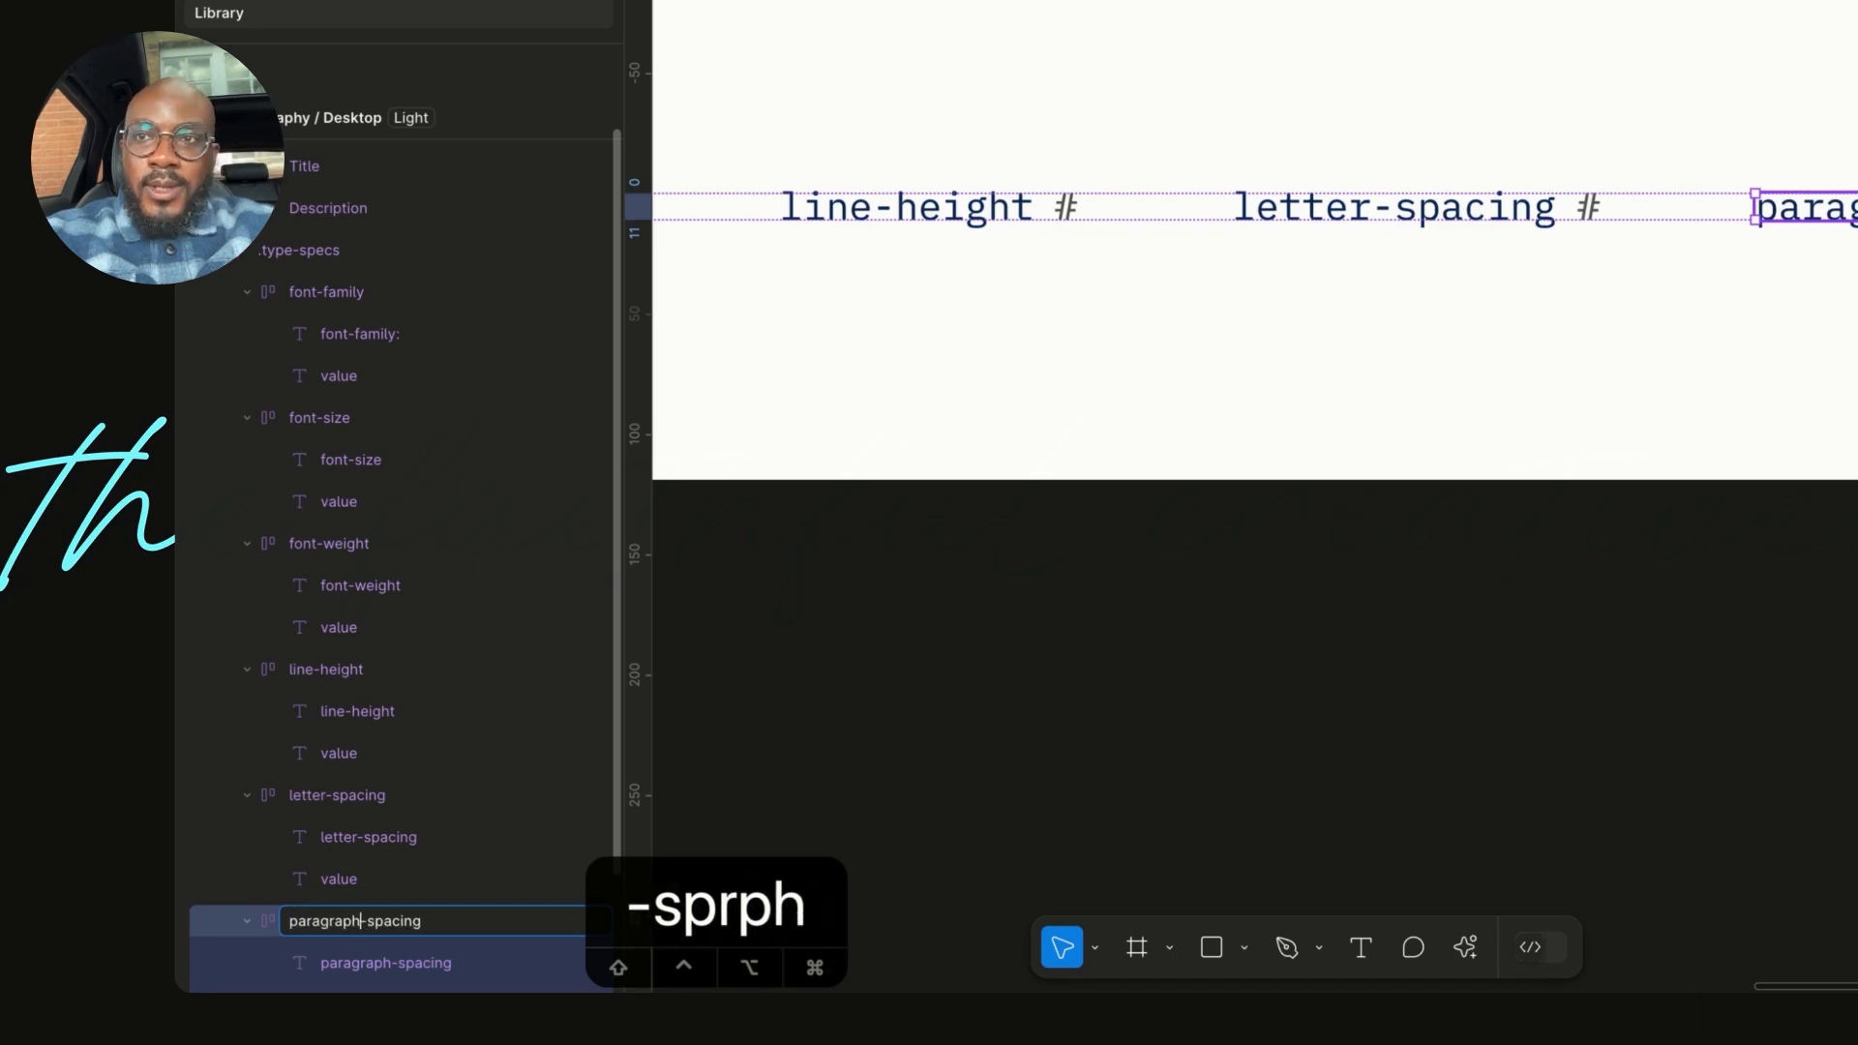
key(Return)
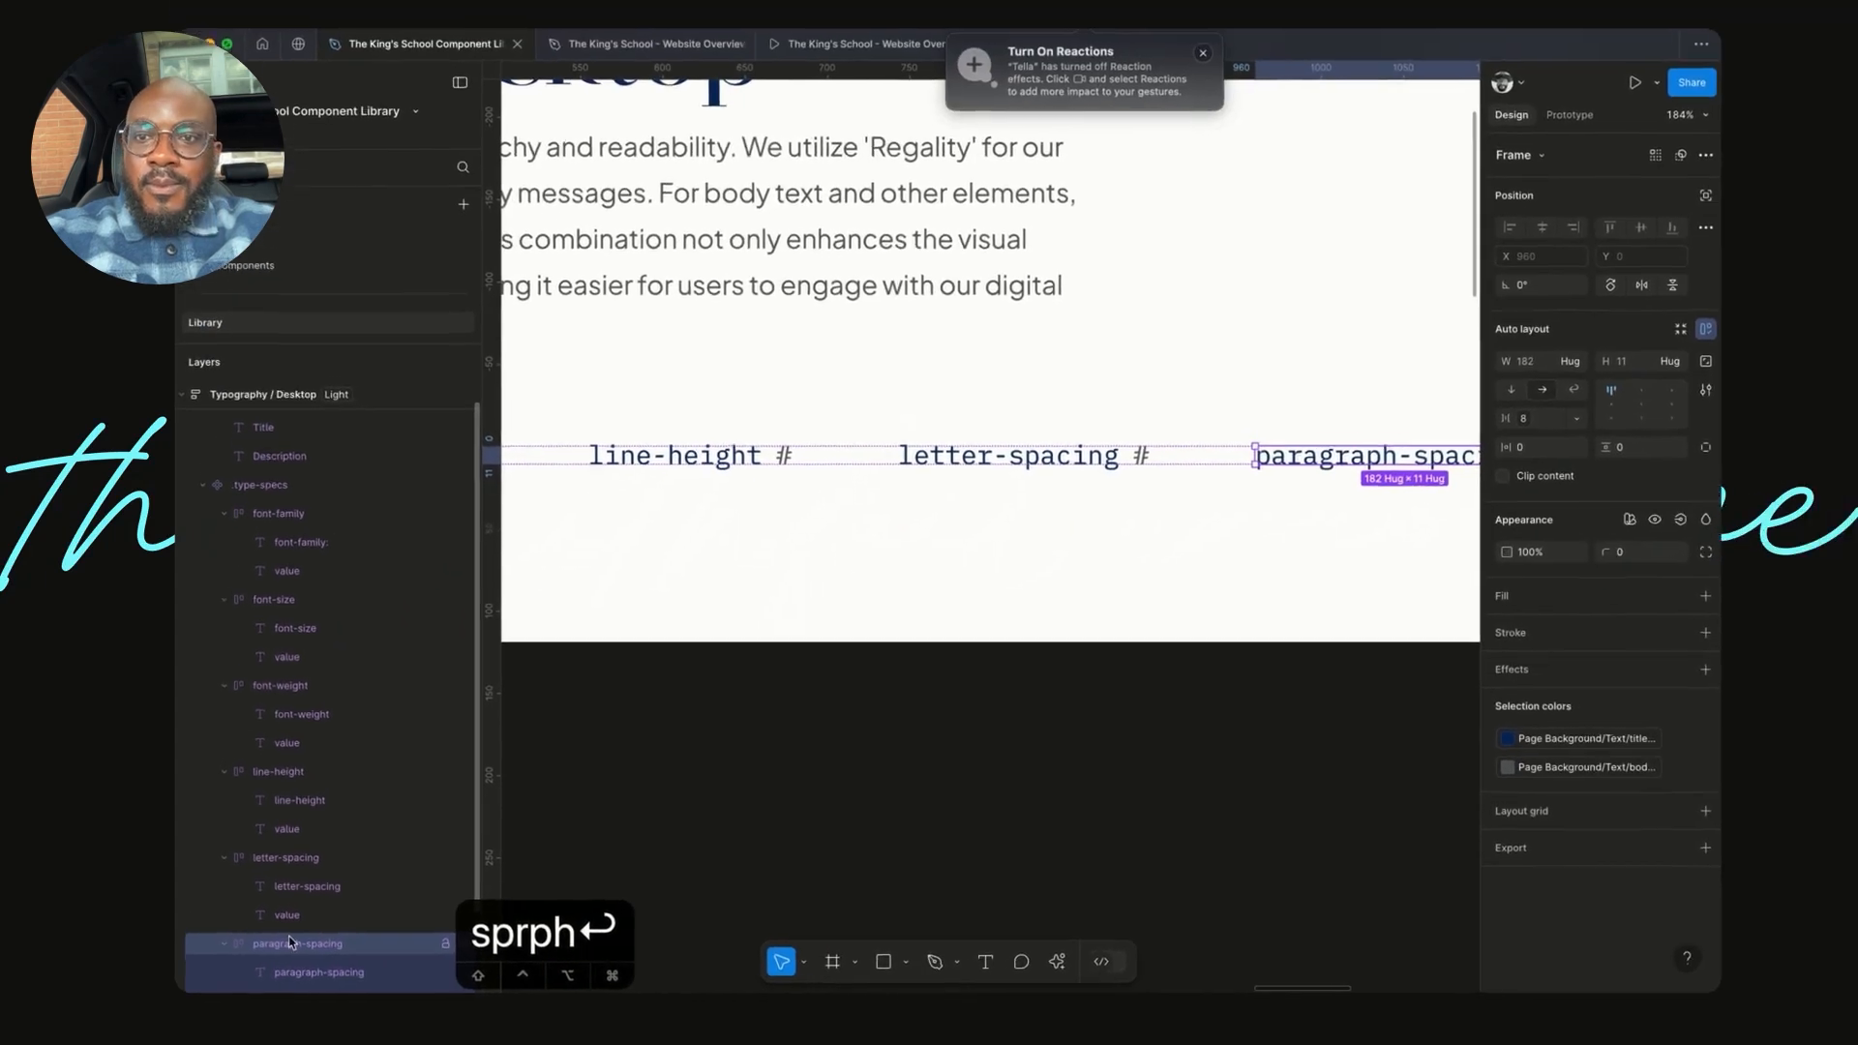
- Duplicate the font-family frame within .type-specs and change the label text of the first of the two frames to "style-name"
scroll(748, 575, left, 5)
scroll(748, 575, left, 5)
scroll(748, 574, up, 1)
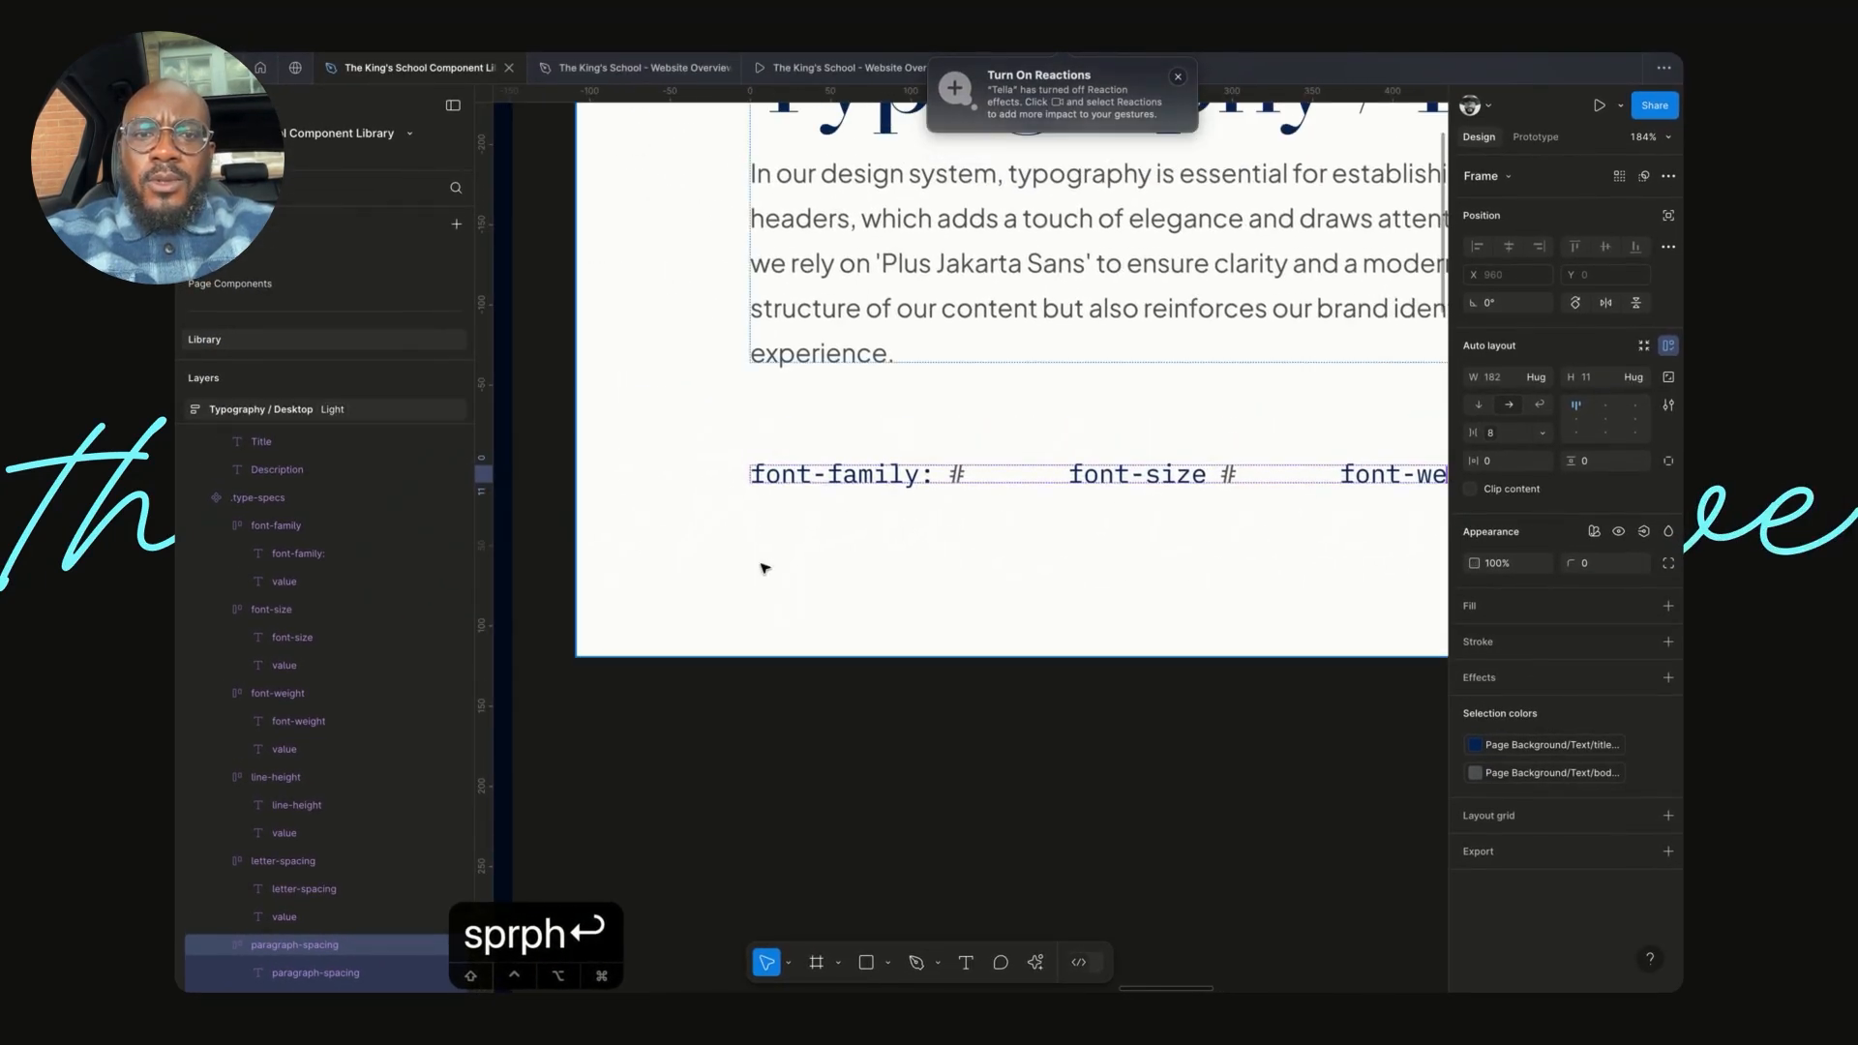
click(878, 476)
key(super+d)
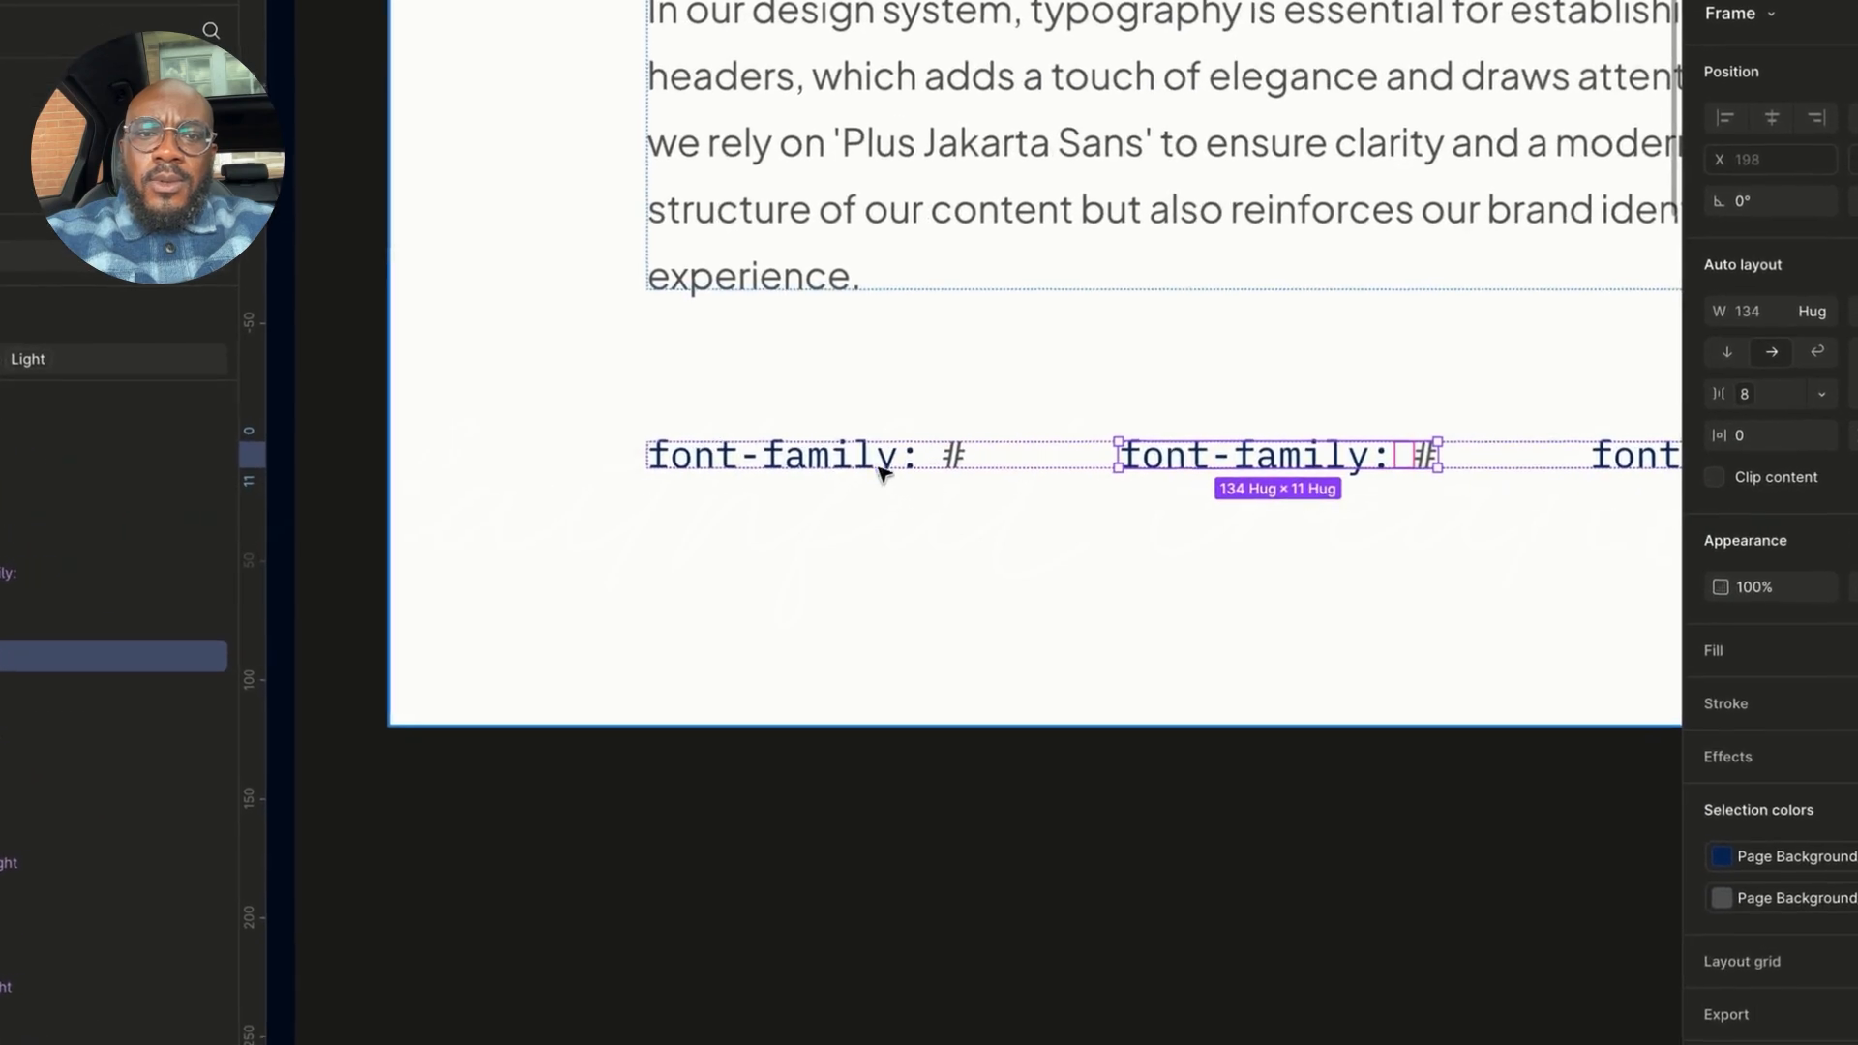
click(871, 476)
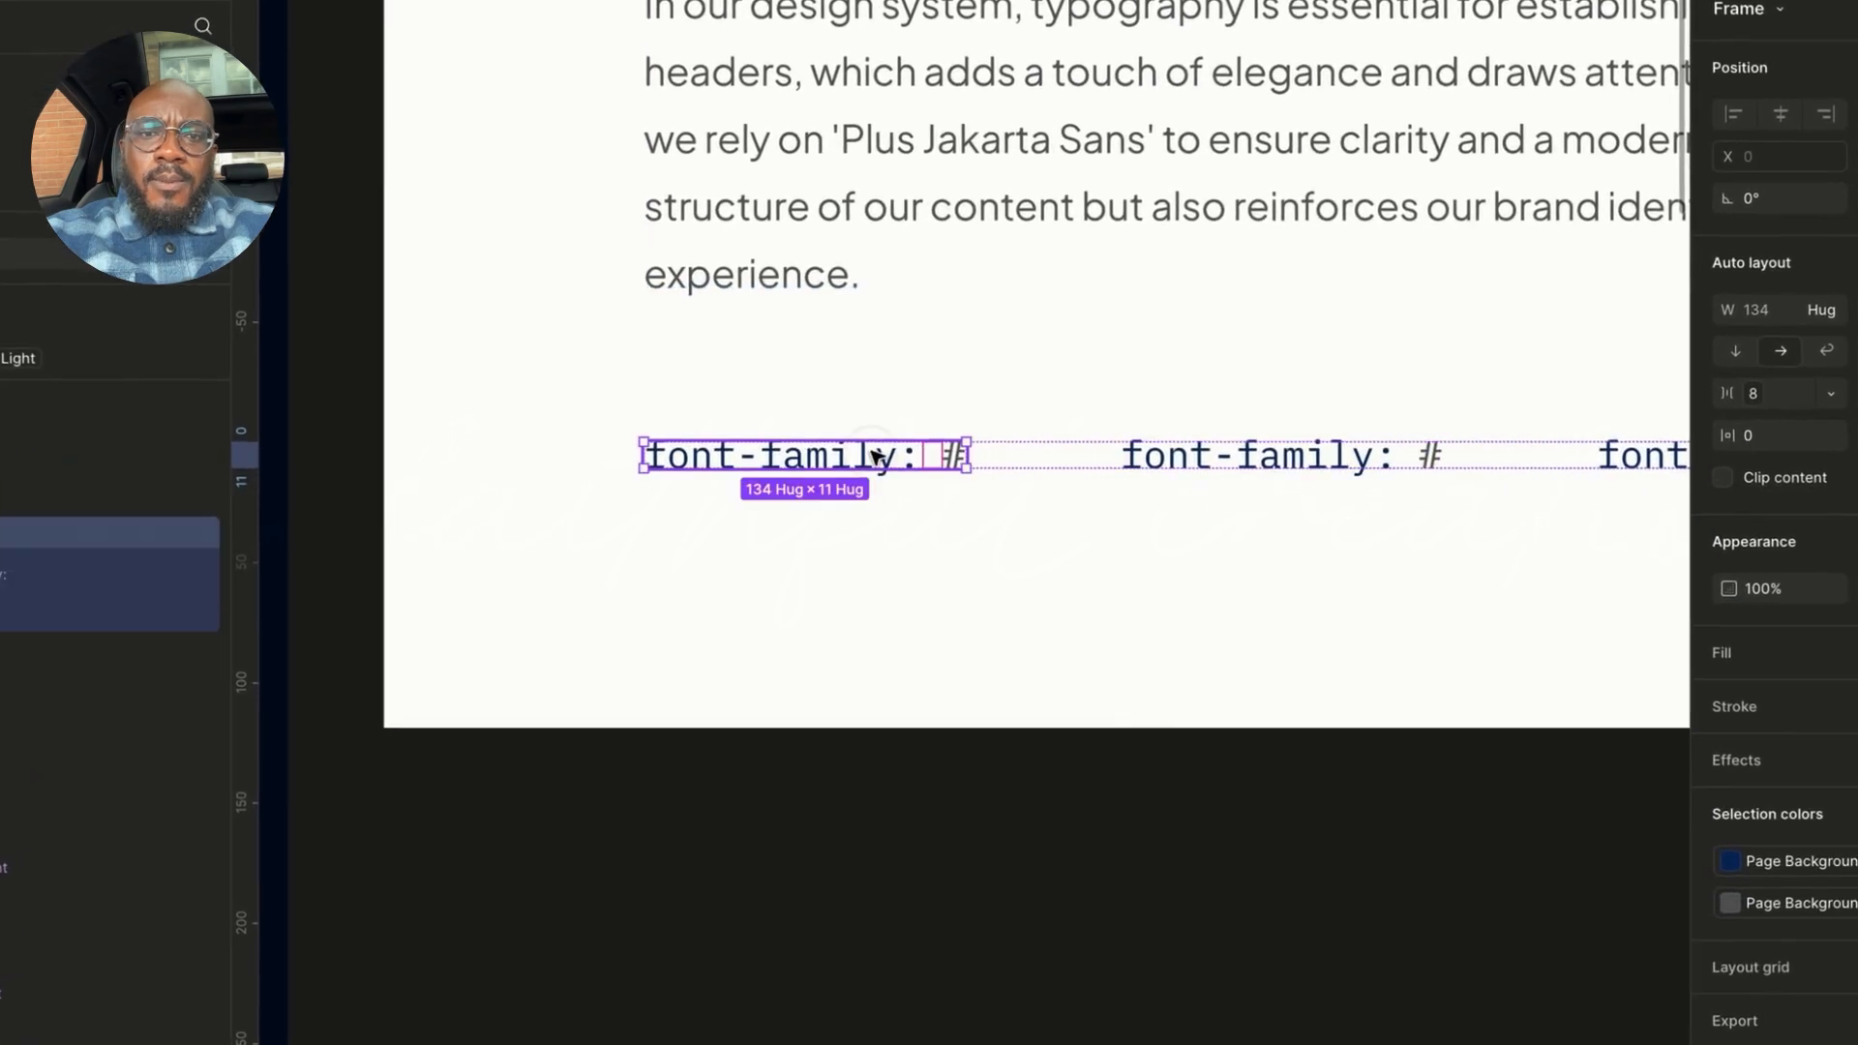
double_click(802, 459)
double_click(803, 459)
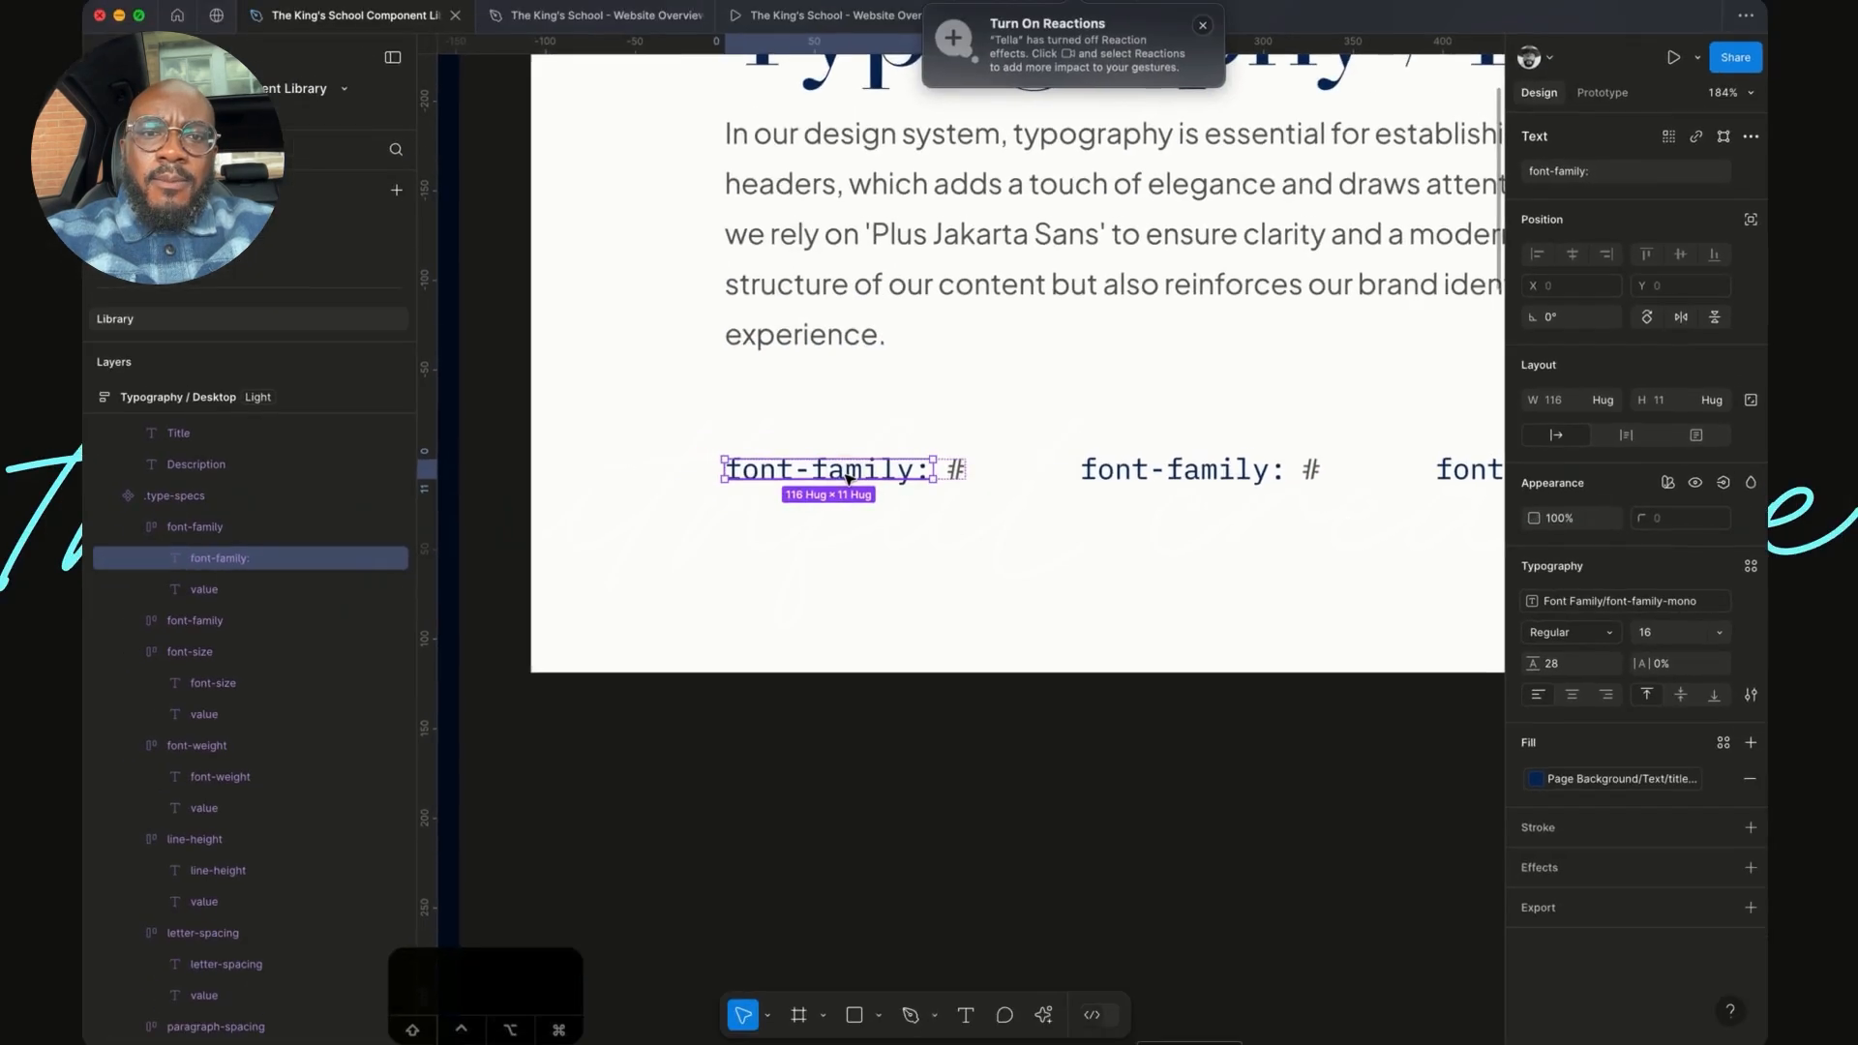
text(style-name)
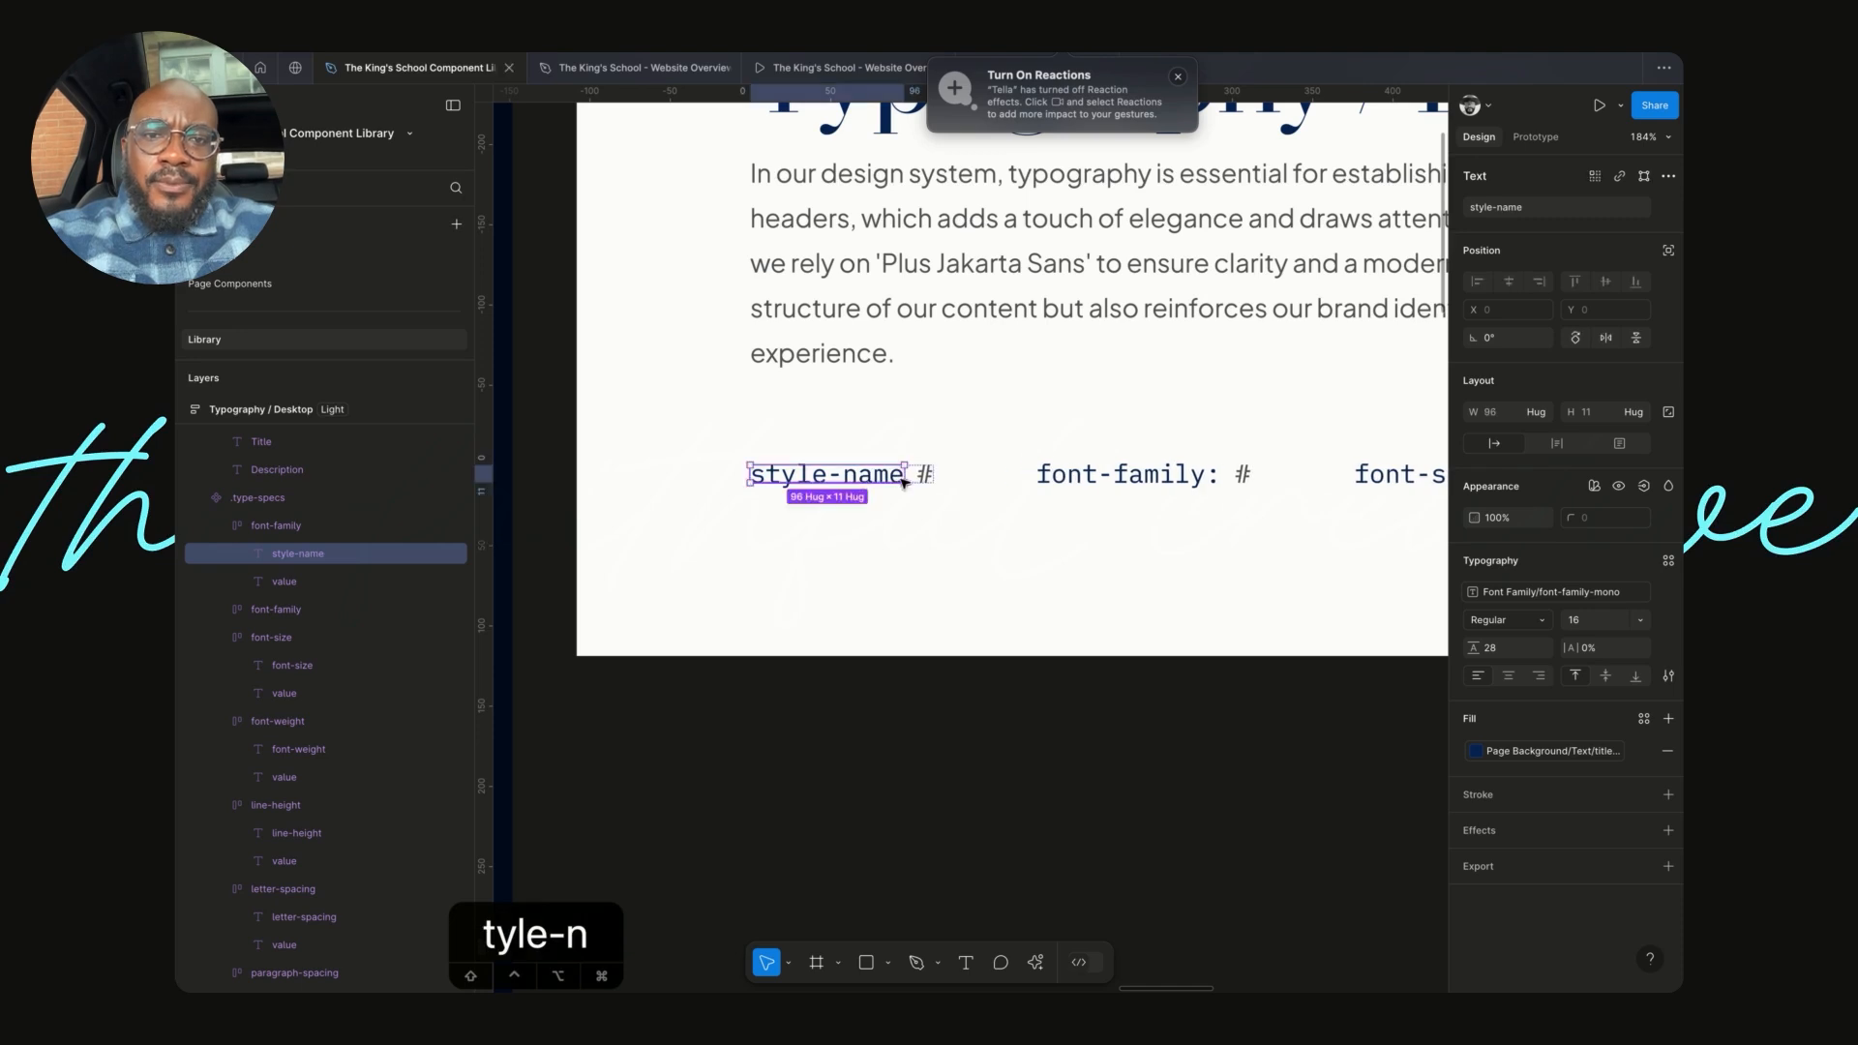
- Rename the first frame in .type-specs, which holds the style-name label and value, as "style-name"
double_click(924, 473)
key(Escape)
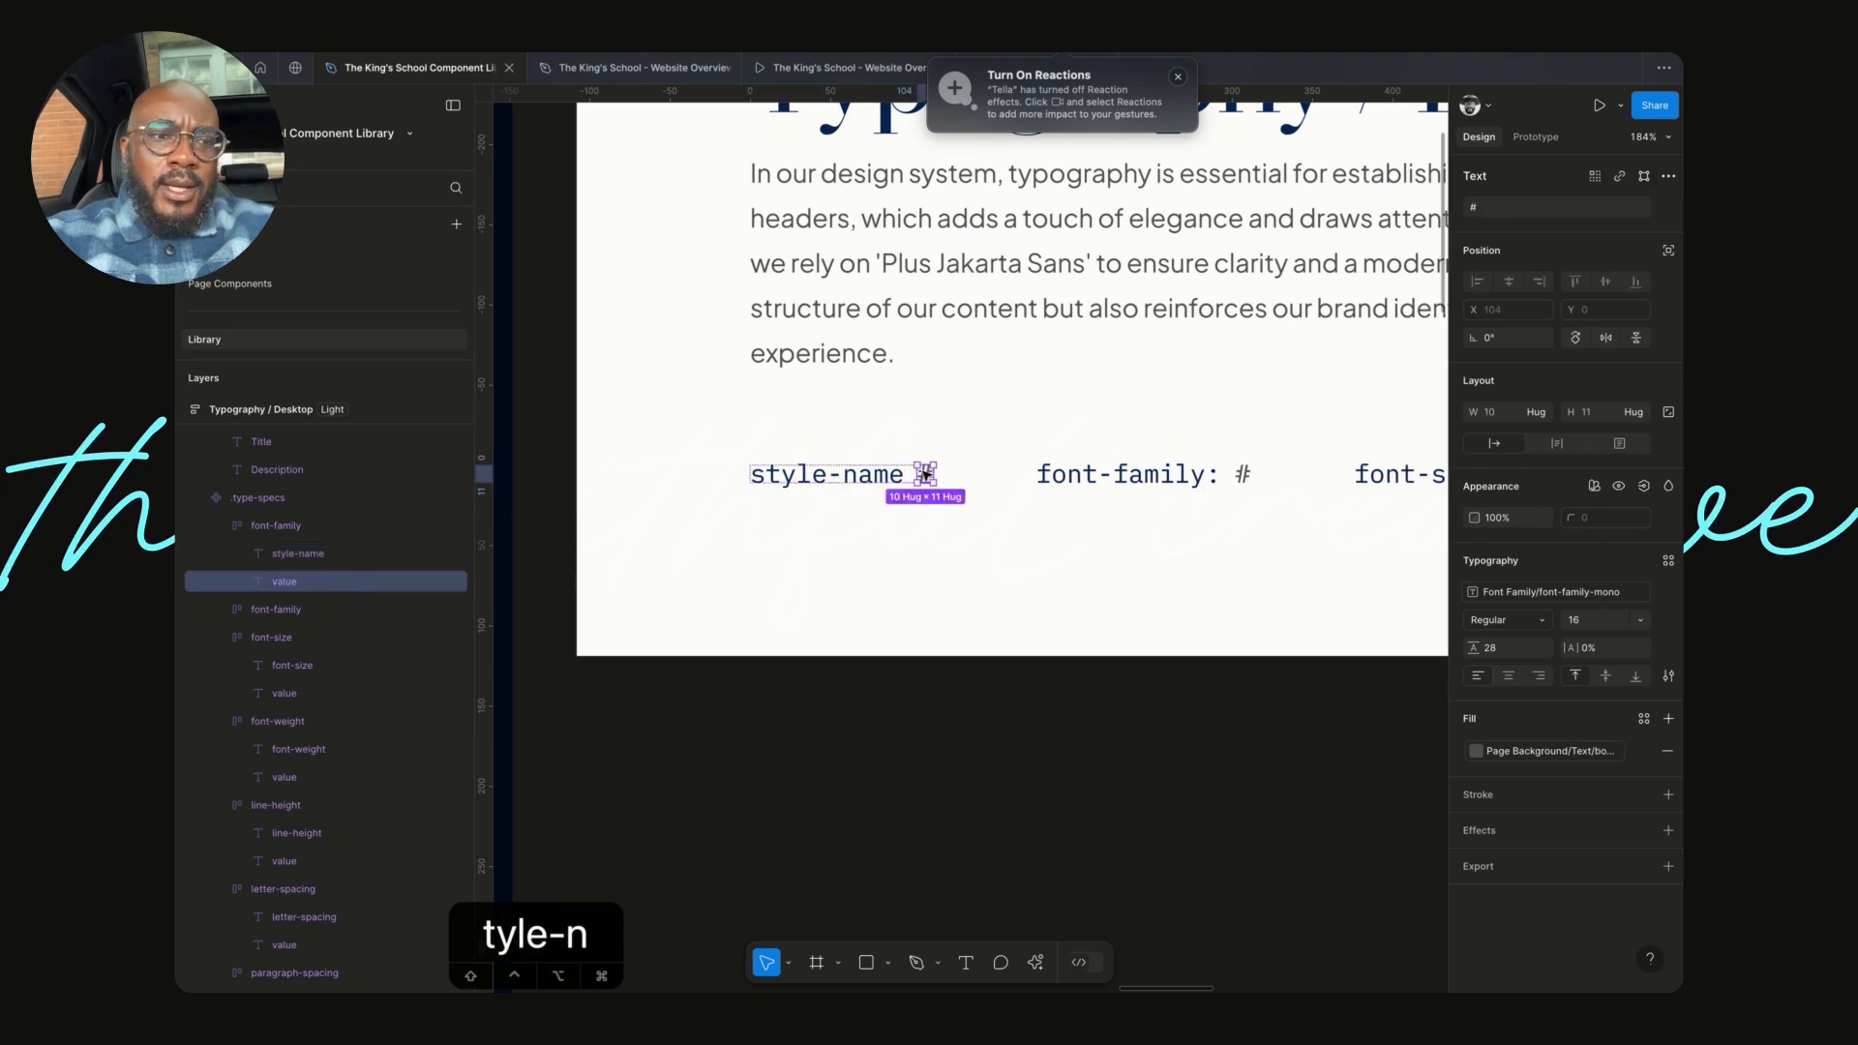
double_click(289, 526)
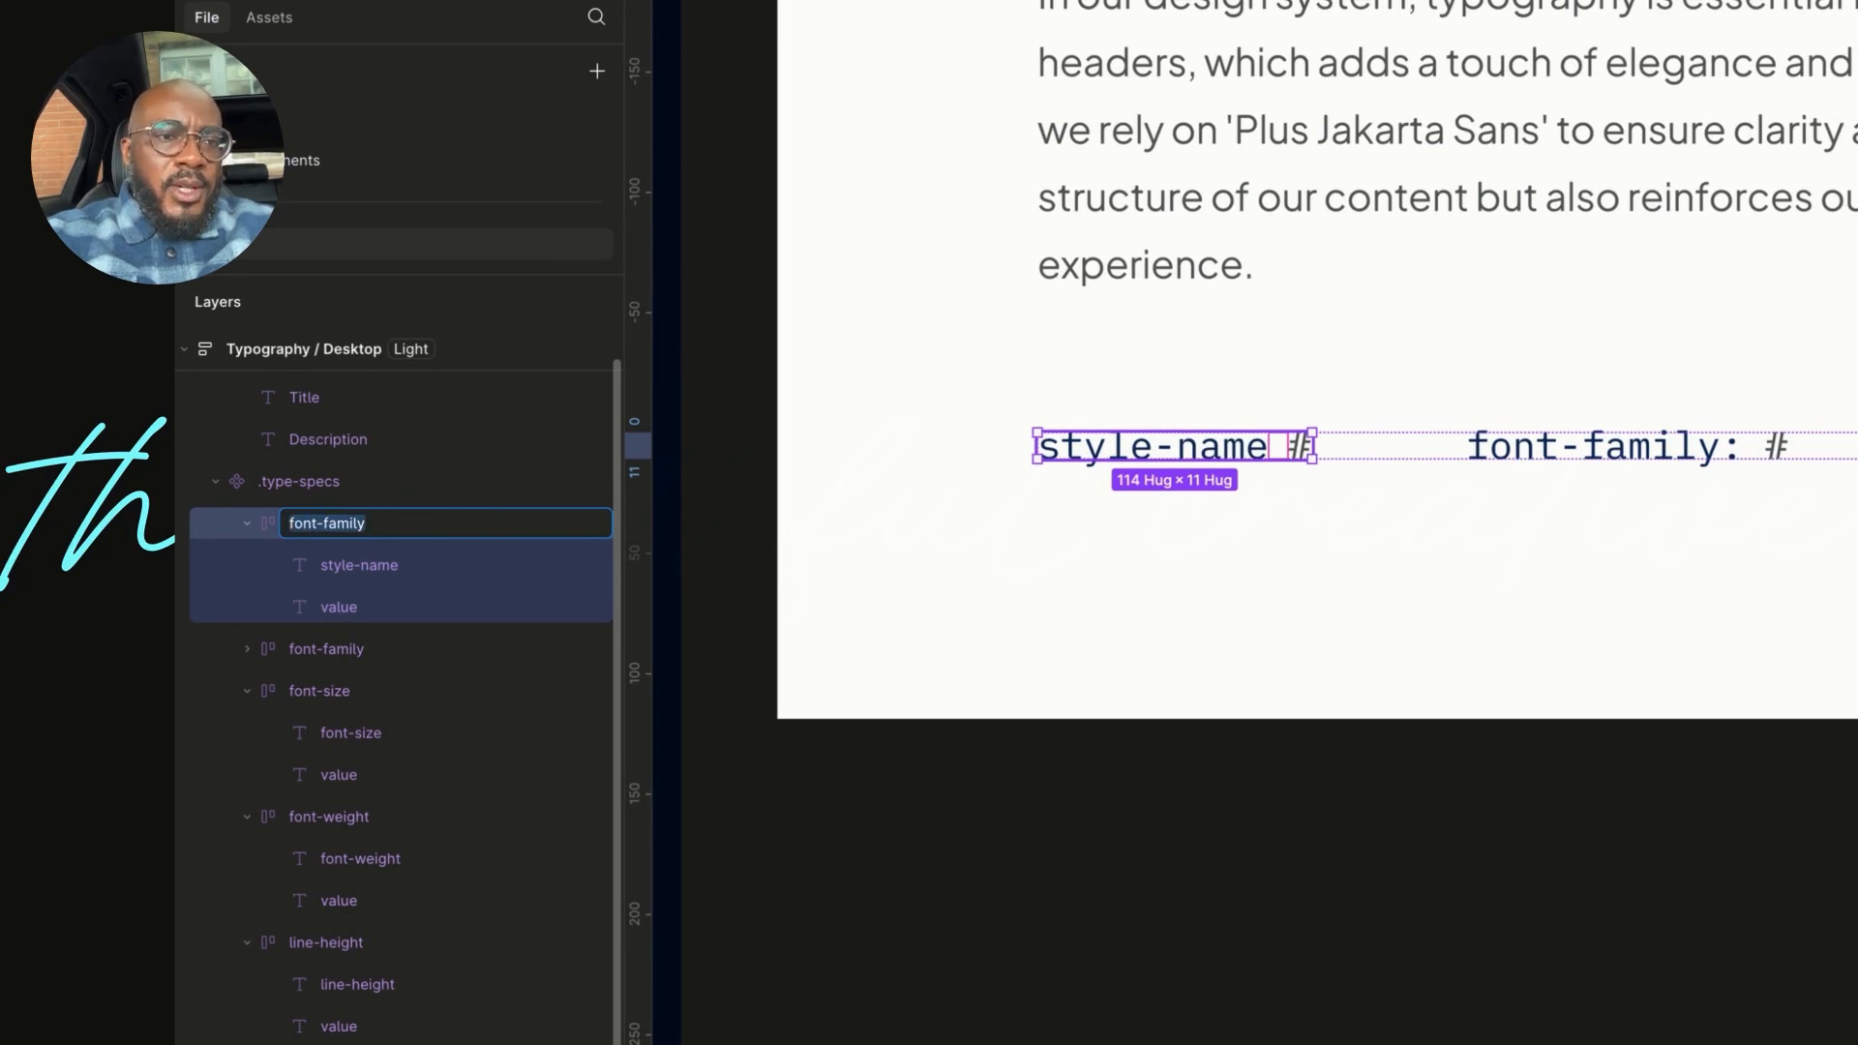
text(h)
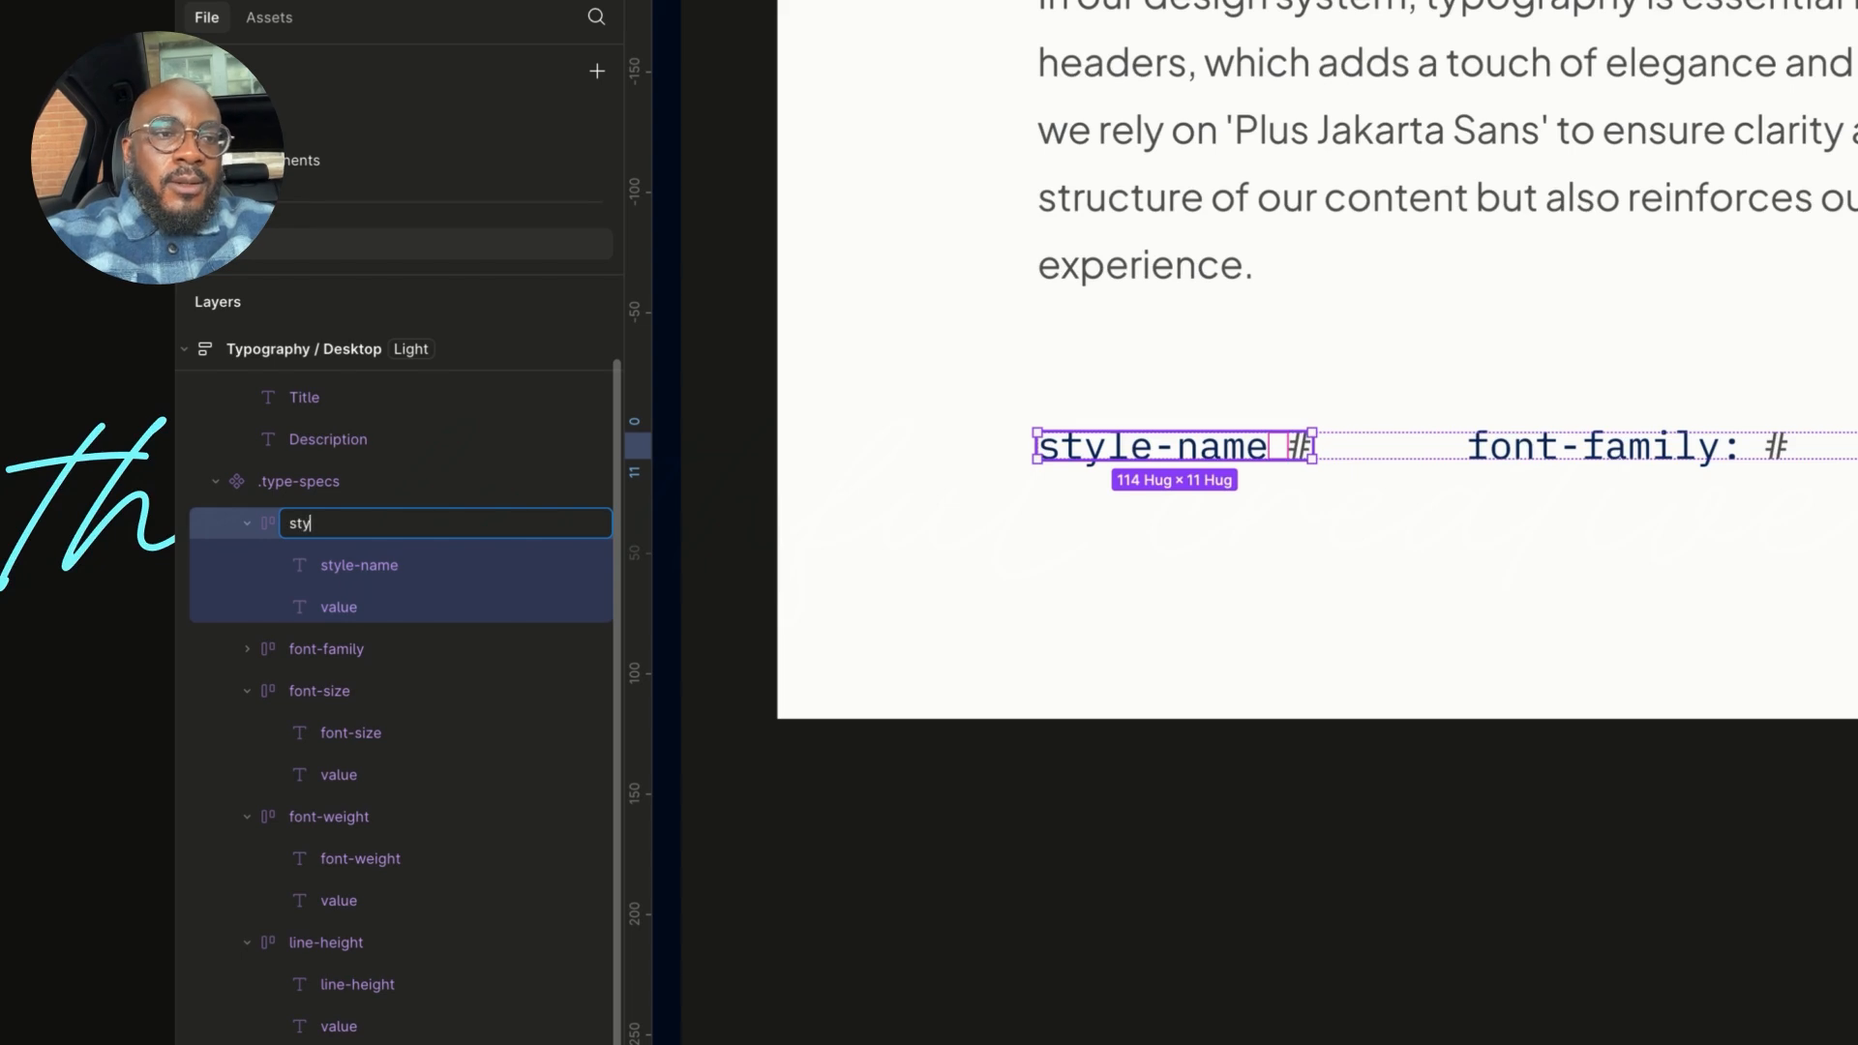
text(e)
key(Return)
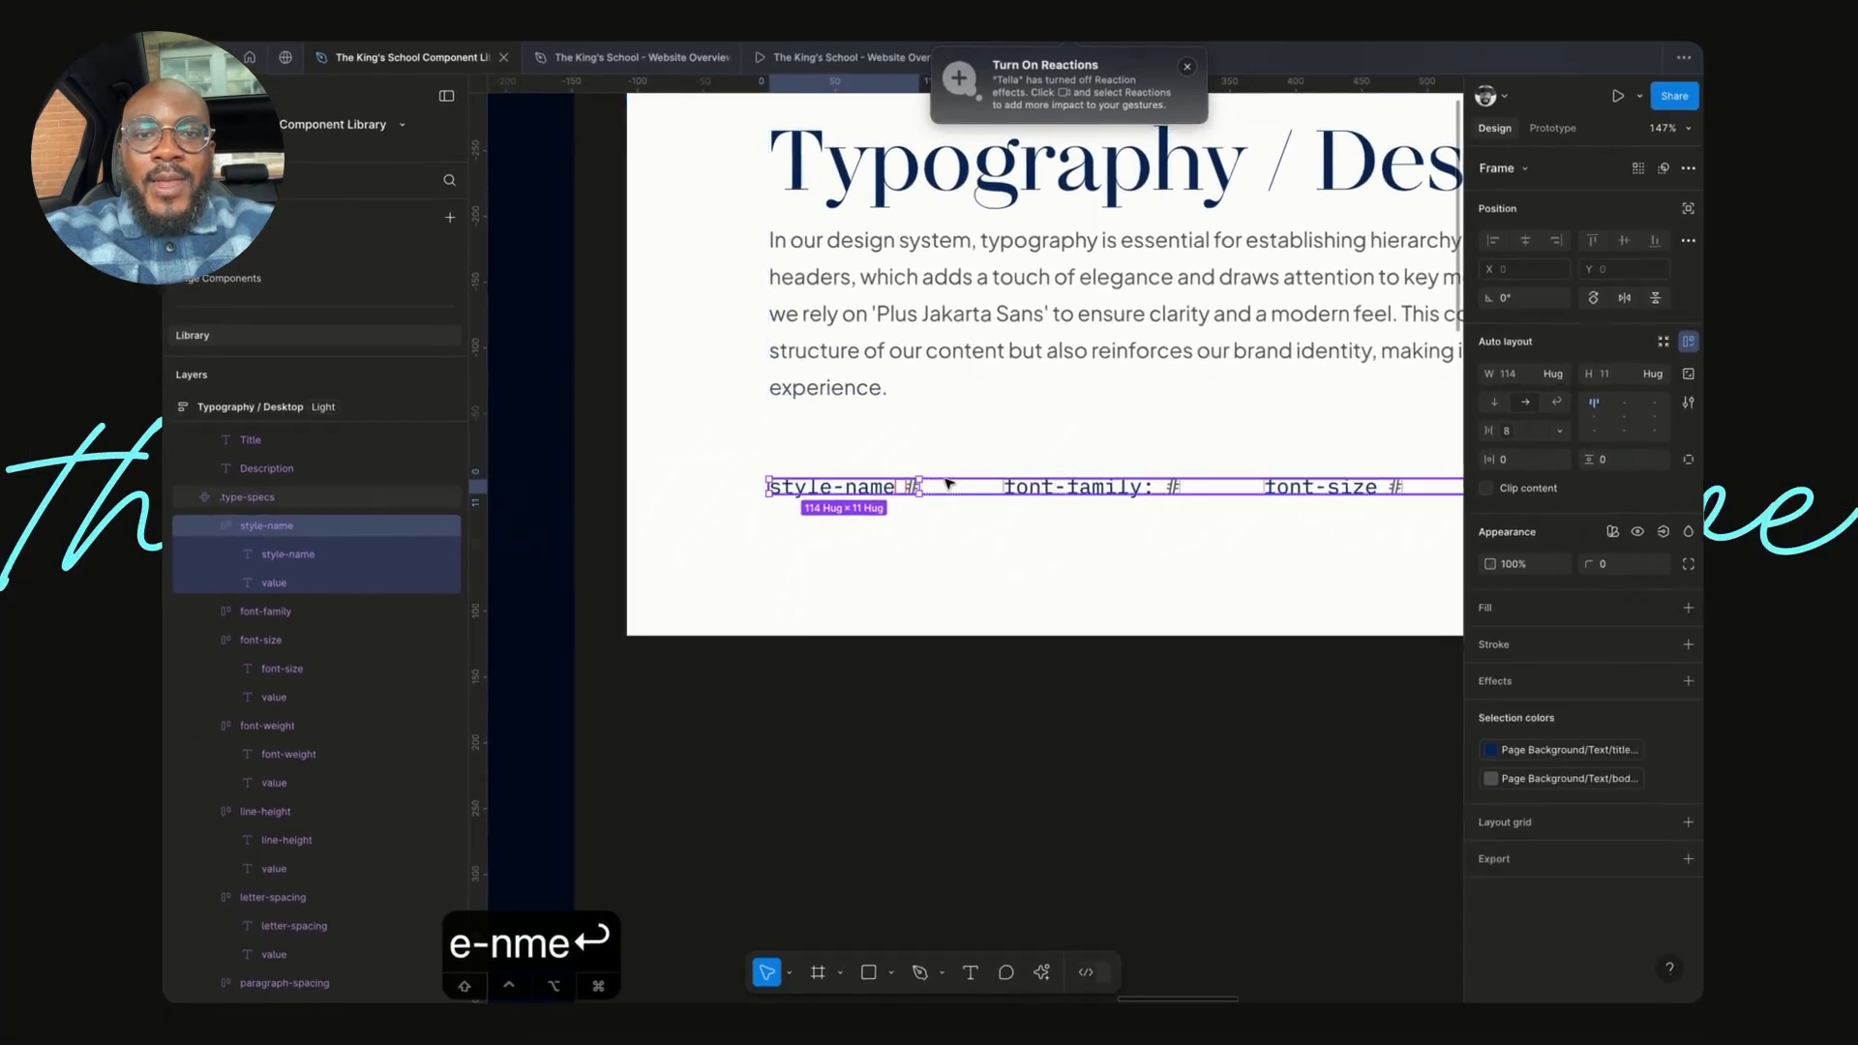
- Review the completed .type-specs row and examine the letter-spacing label's typography settings
click(1027, 463)
scroll(1047, 493, right, 3)
scroll(963, 508, right, 10)
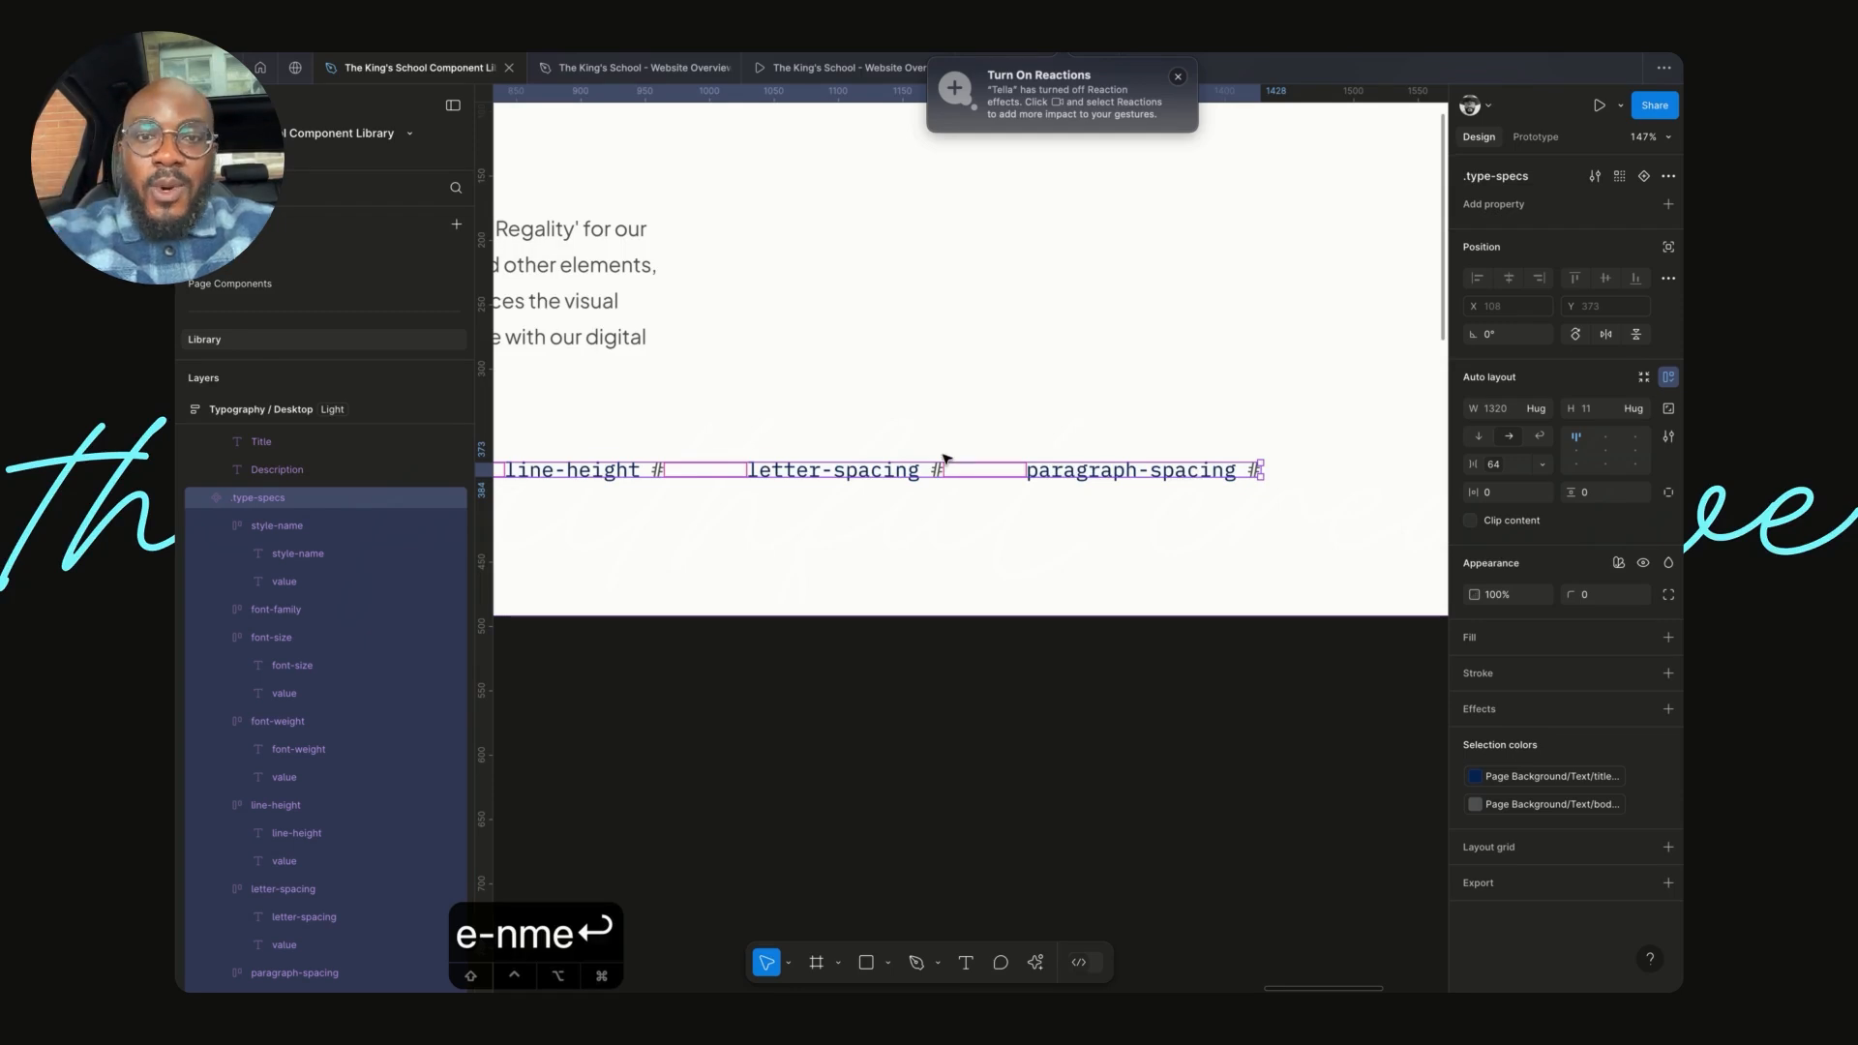
double_click(890, 474)
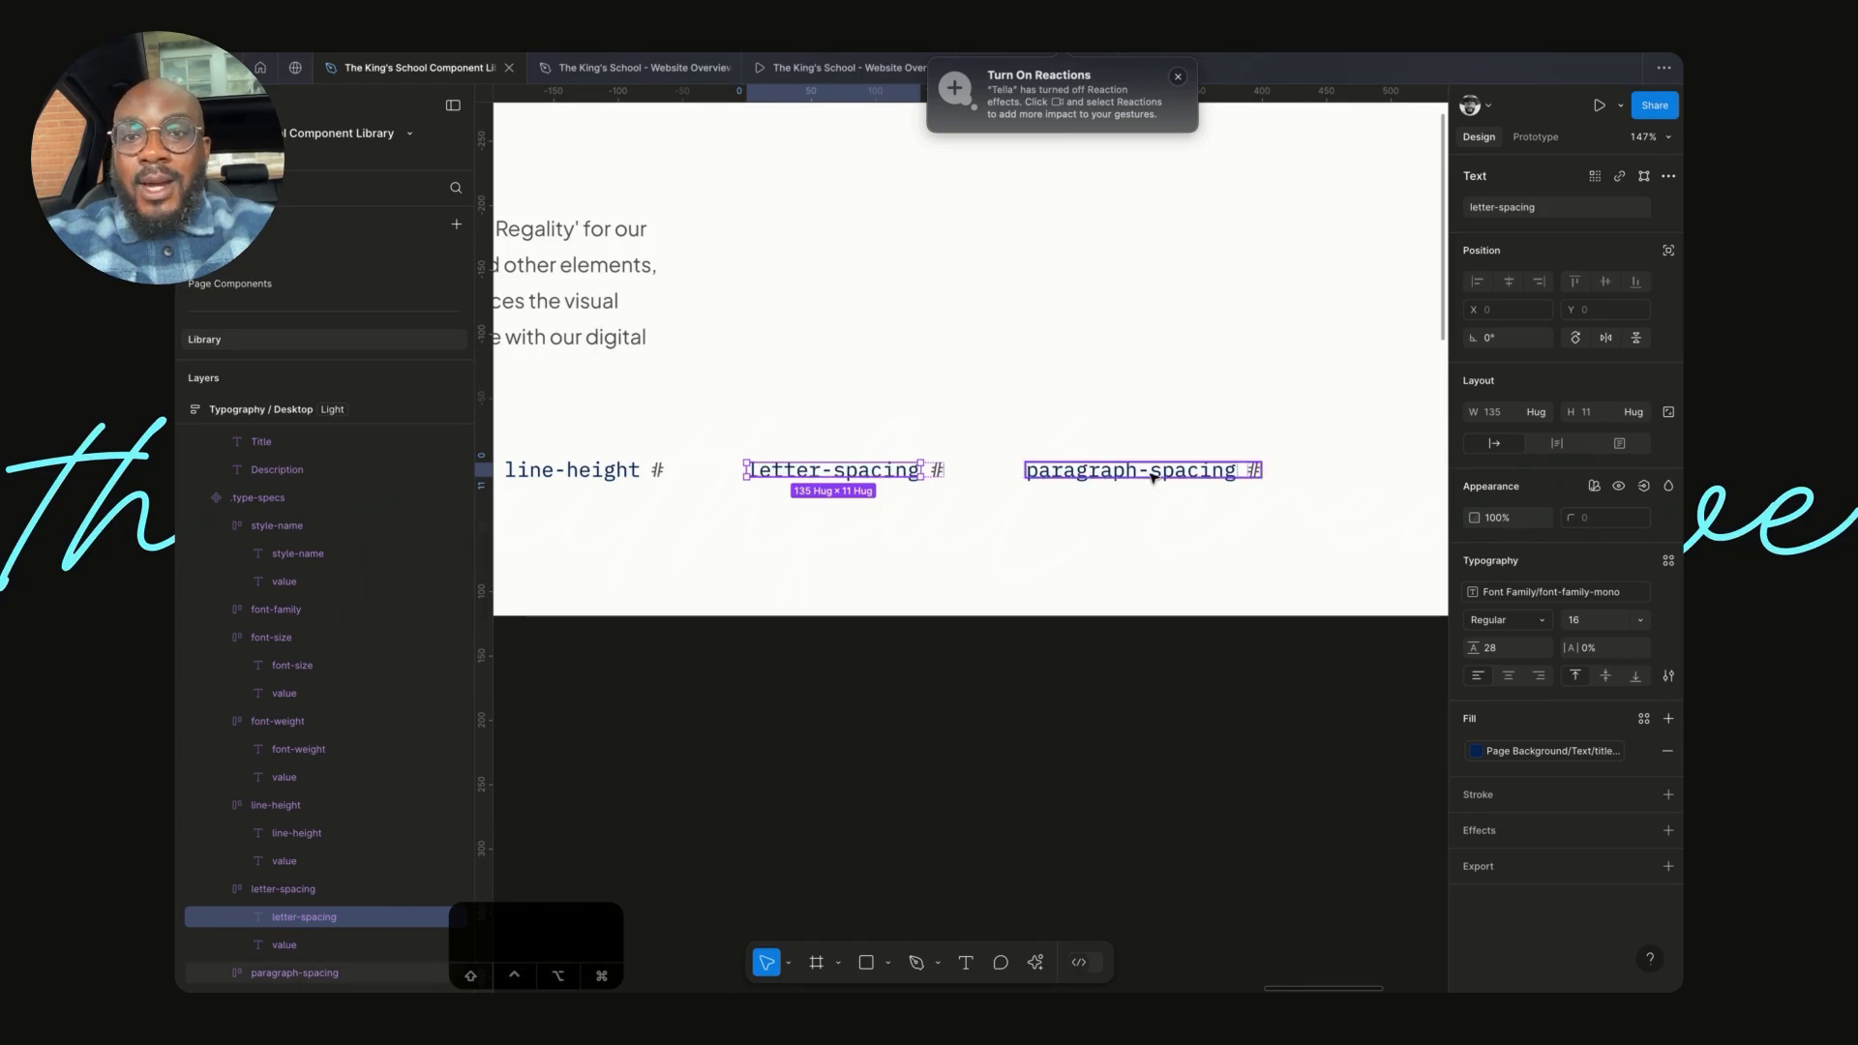
click(1312, 827)
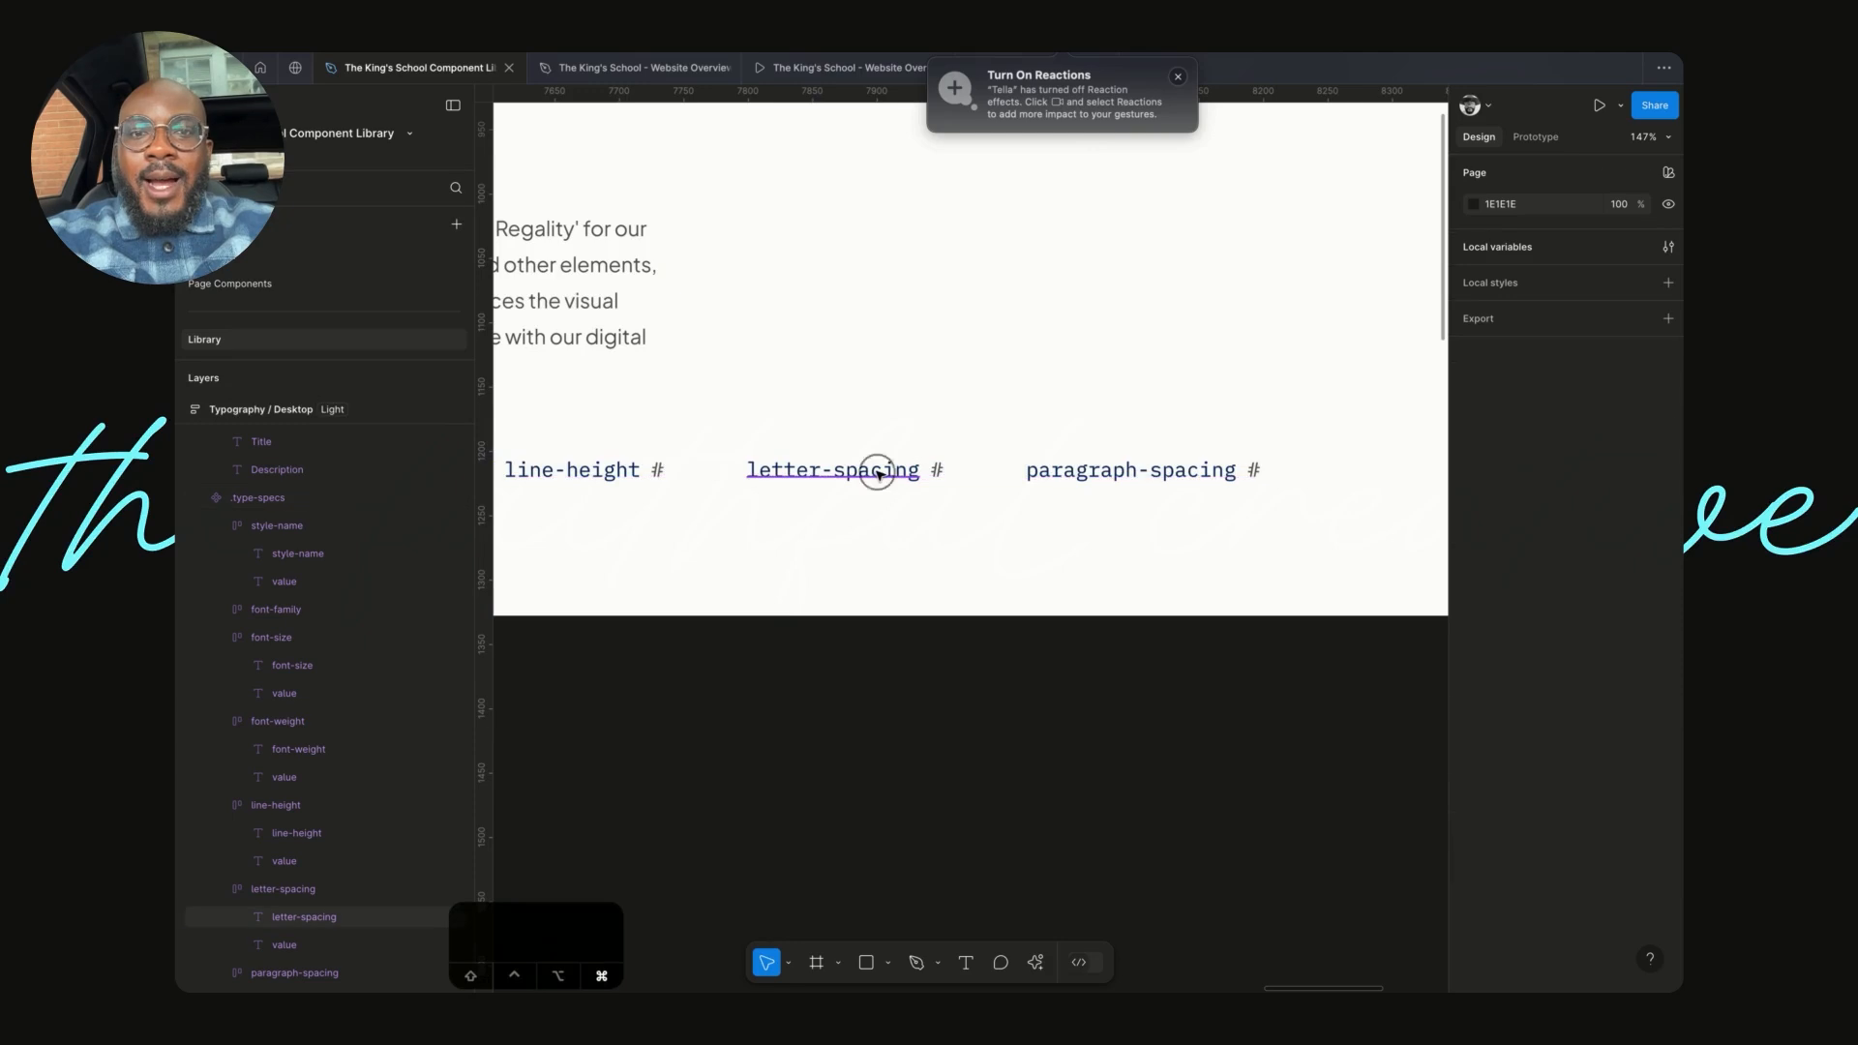
click(877, 474)
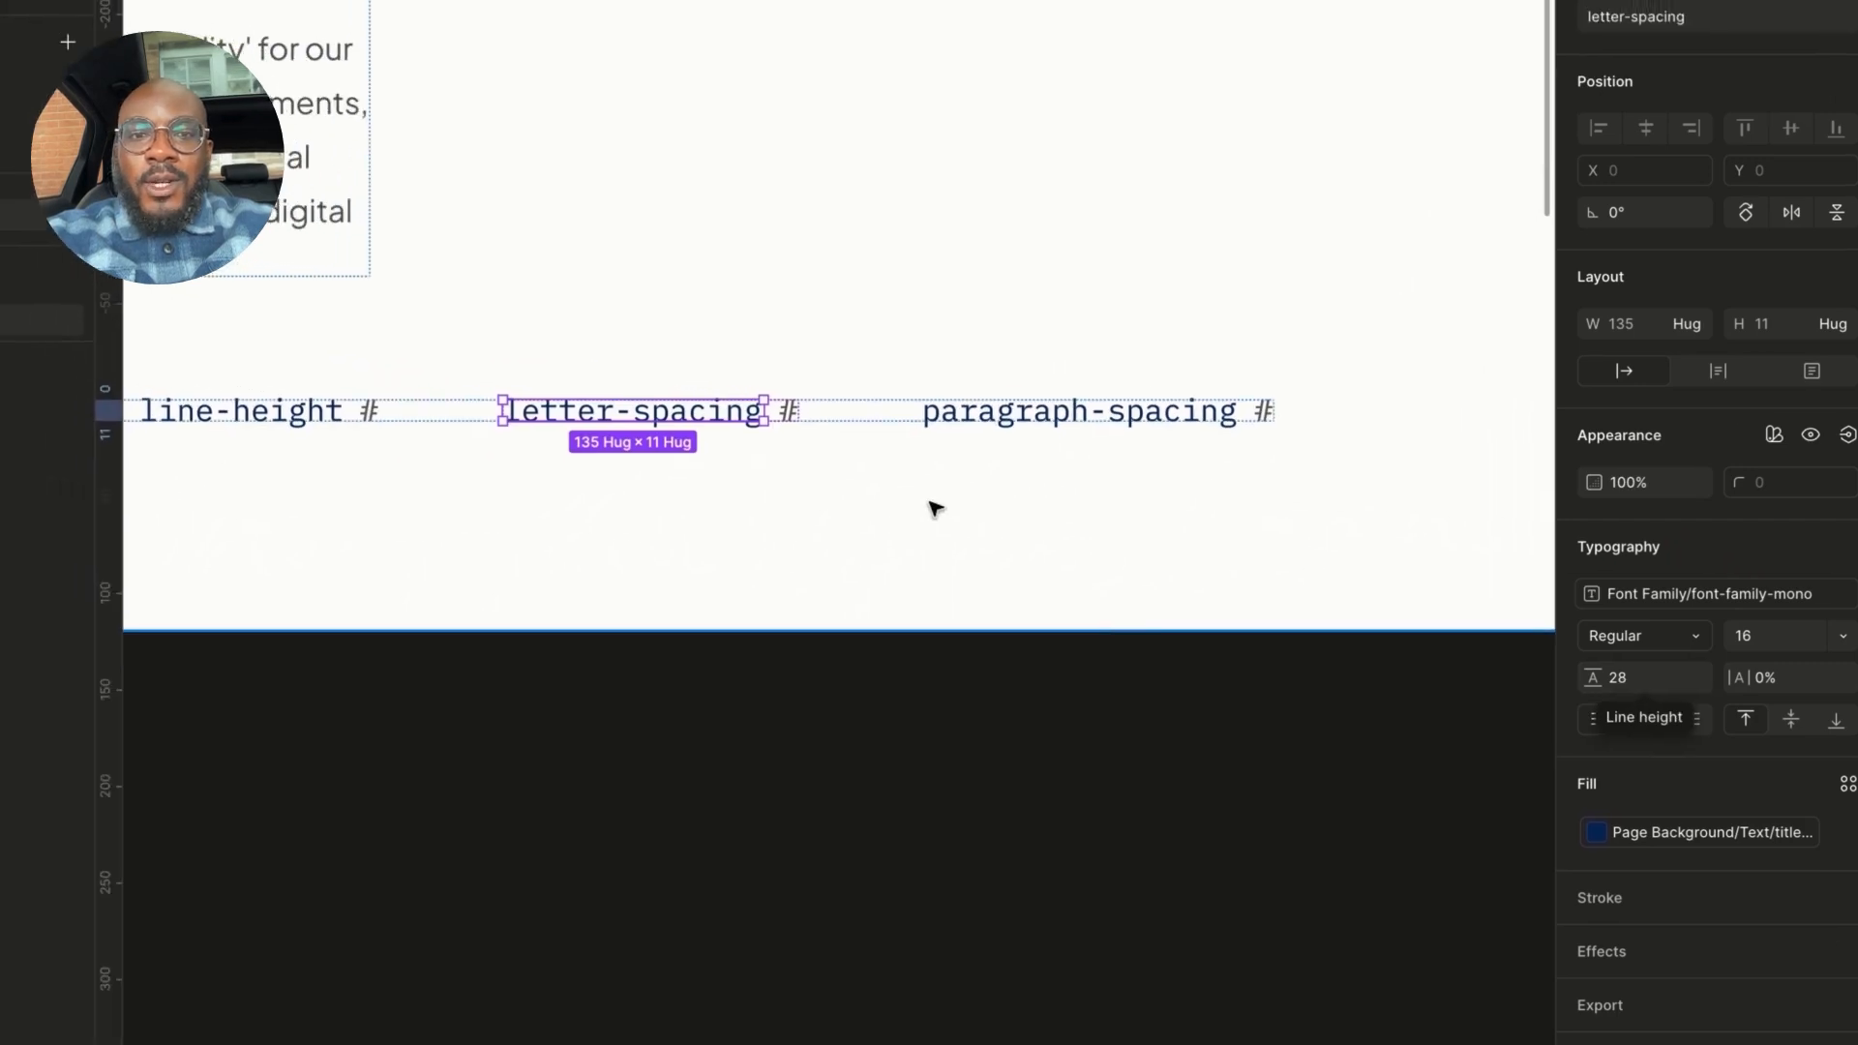
- Copy the paragraph-spacing label below .type-specs in the Typography / Desktop frame and enlarge its text box to about 476 × 63
click(795, 371)
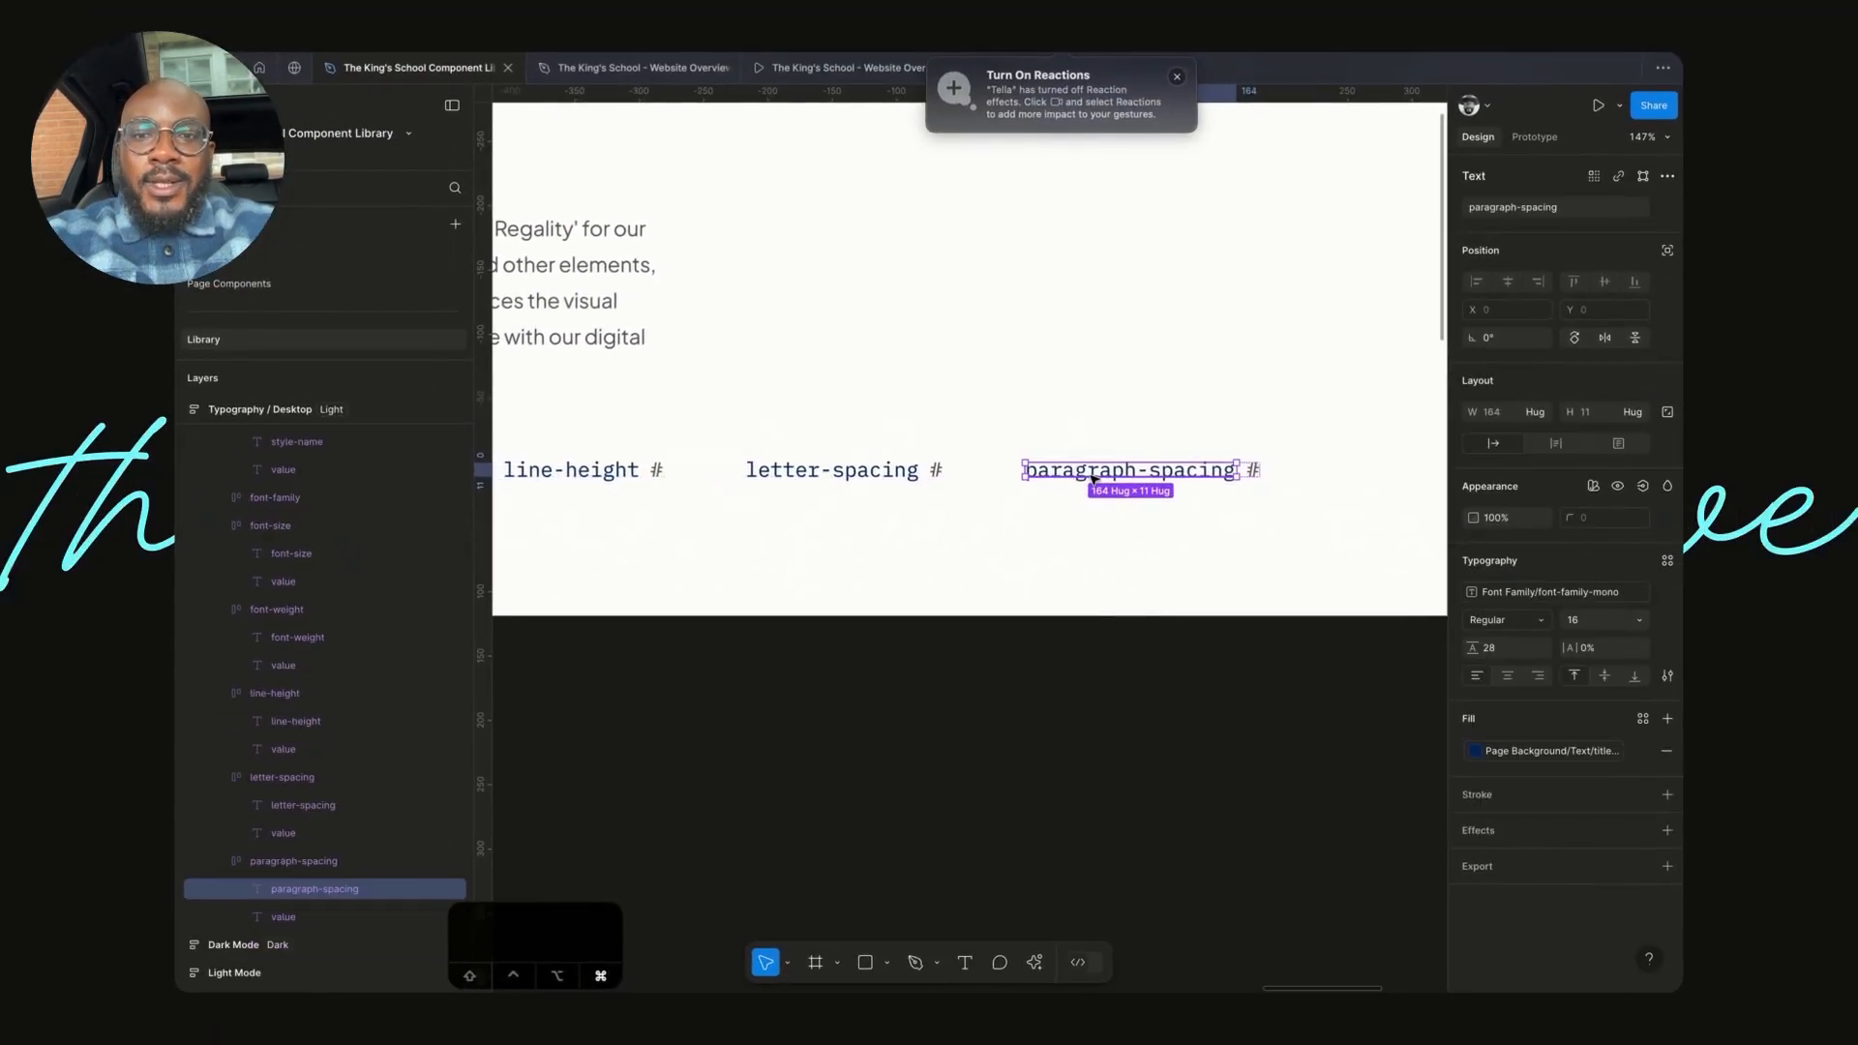
drag(1092, 478, 1051, 572)
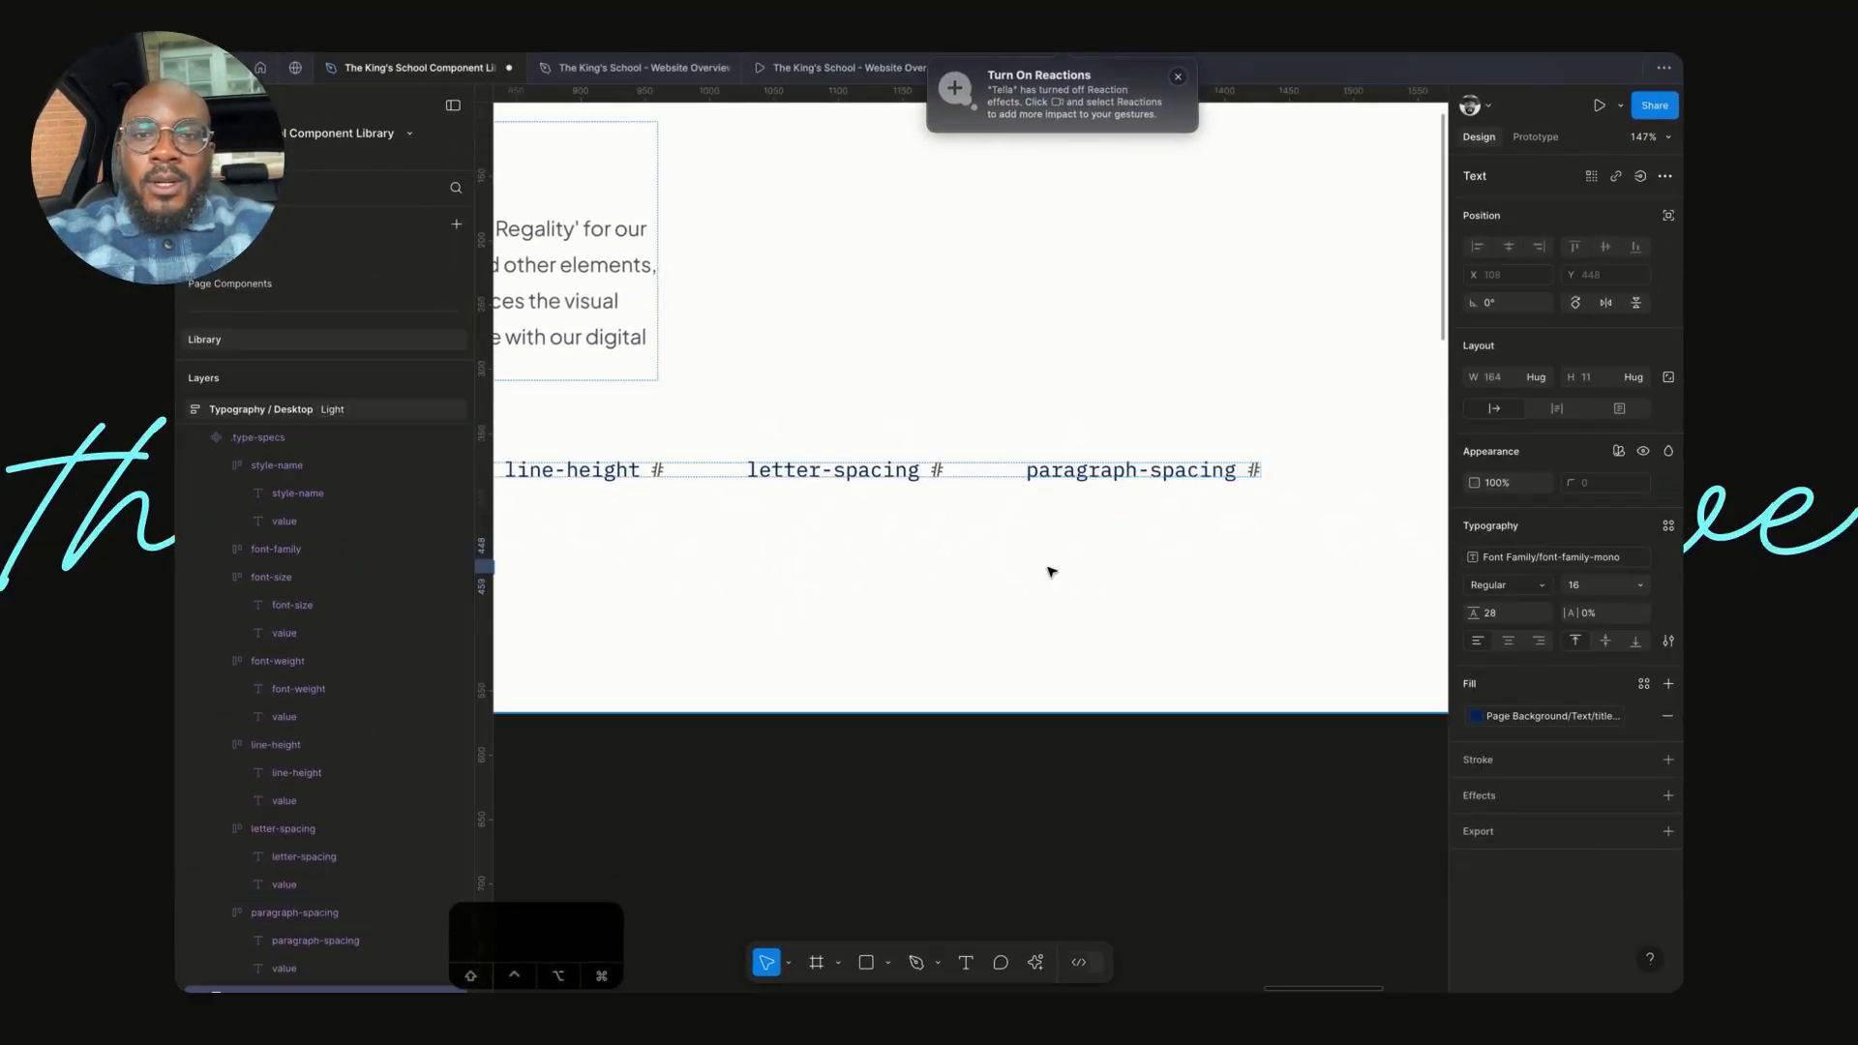
scroll(1051, 572, left, 10)
scroll(1051, 572, down, 3)
scroll(1051, 571, up, 2)
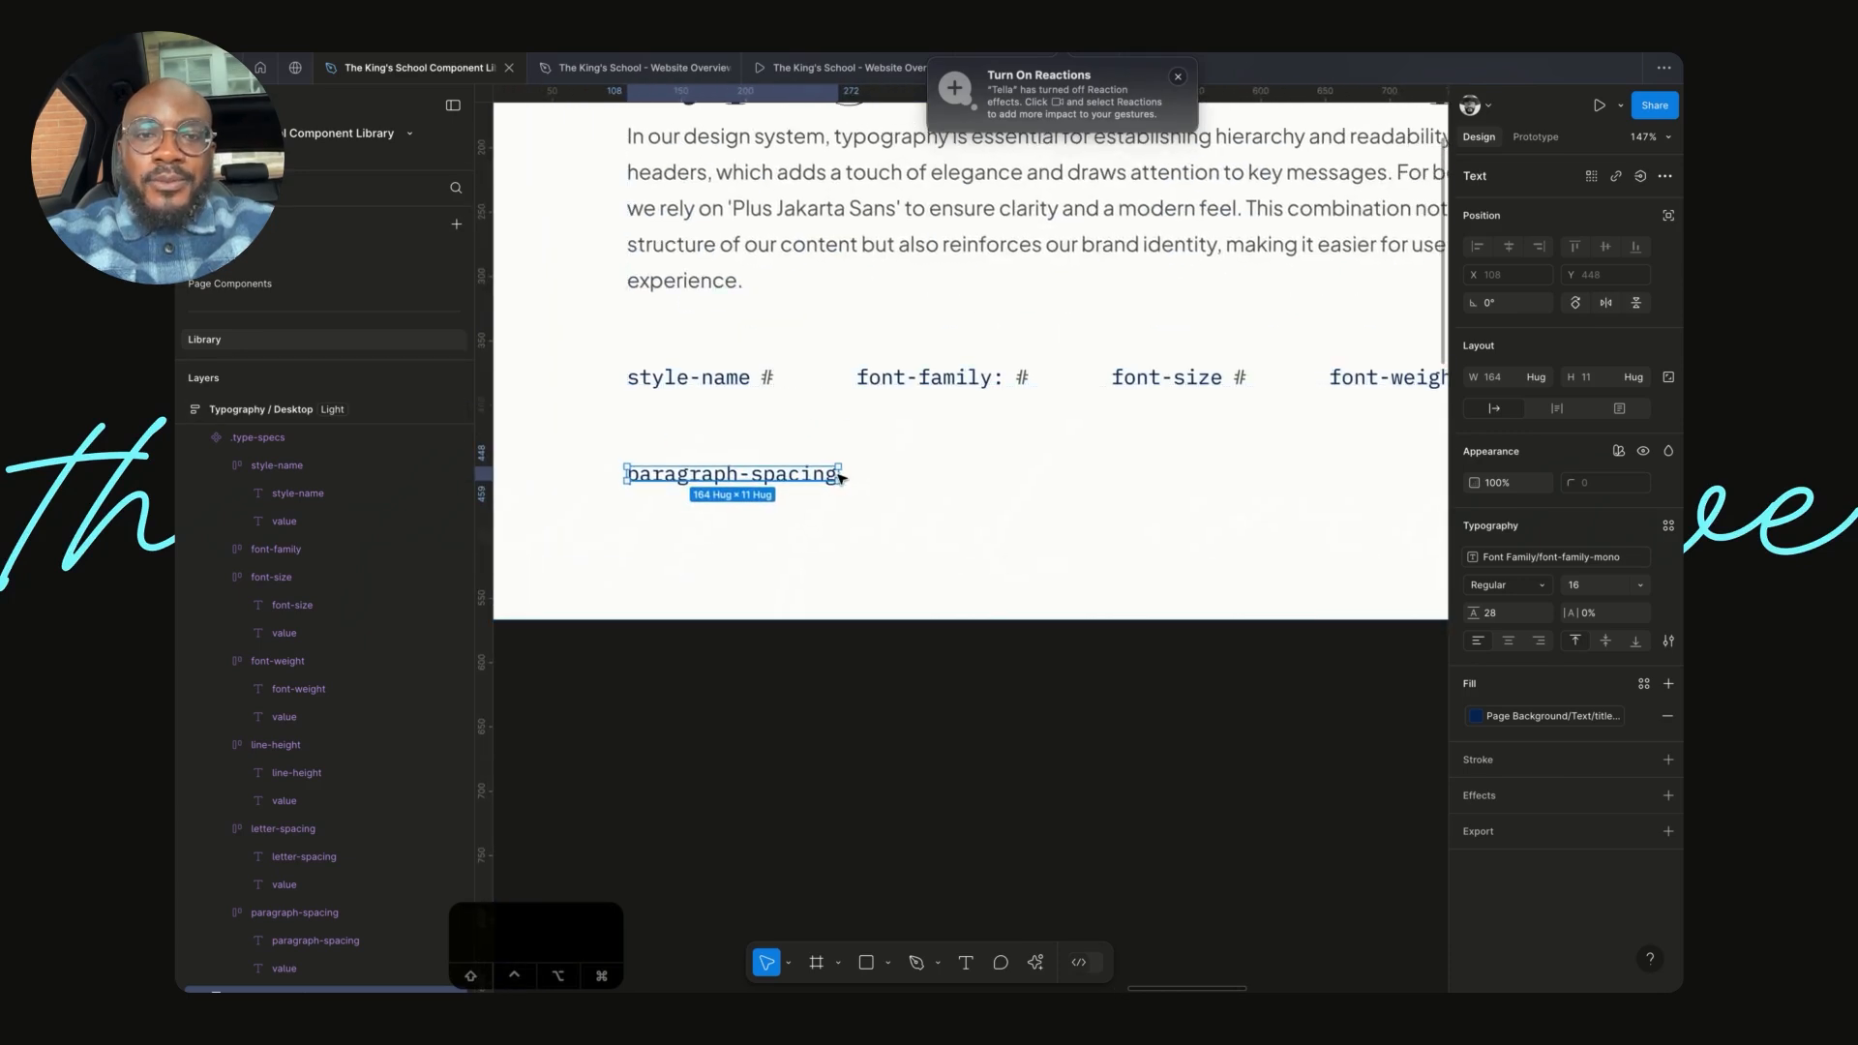
drag(838, 481, 964, 547)
drag(841, 497, 1238, 525)
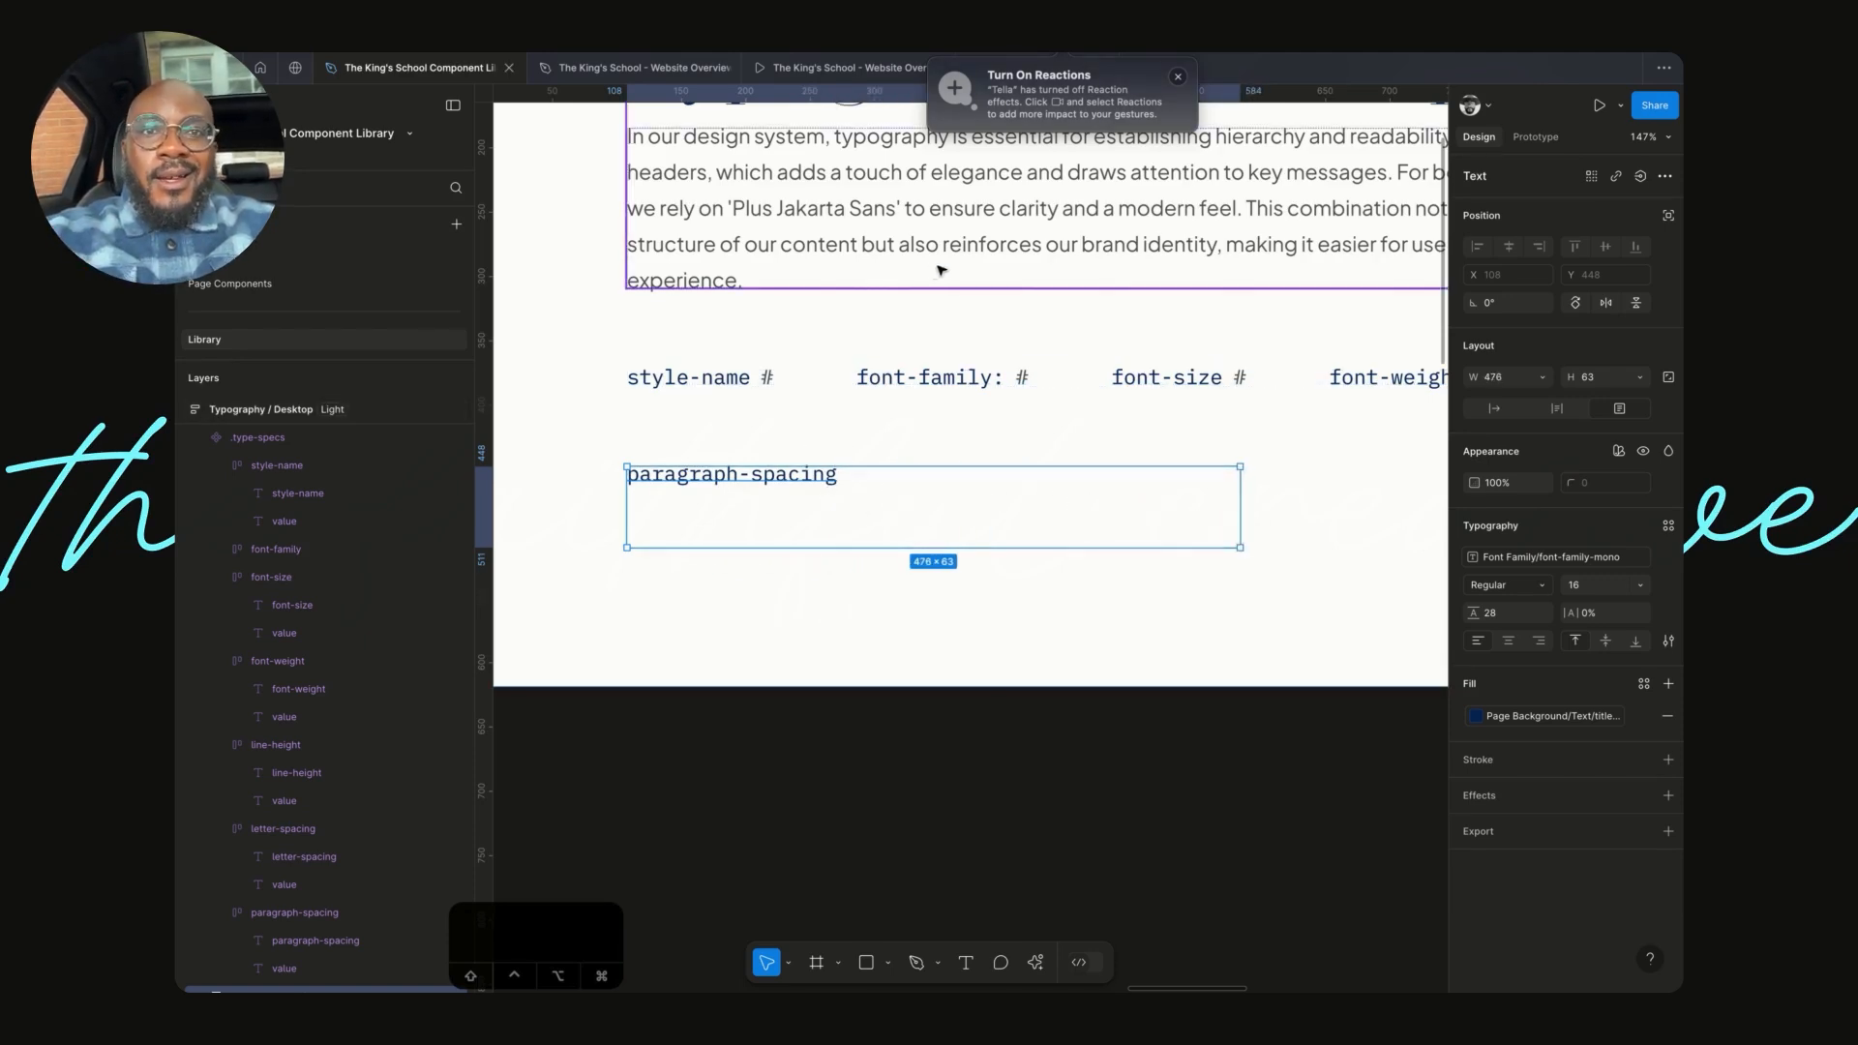
- Replace the copied paragraph-spacing text with the section's description paragraph and make the text box auto height
double_click(910, 240)
double_click(909, 241)
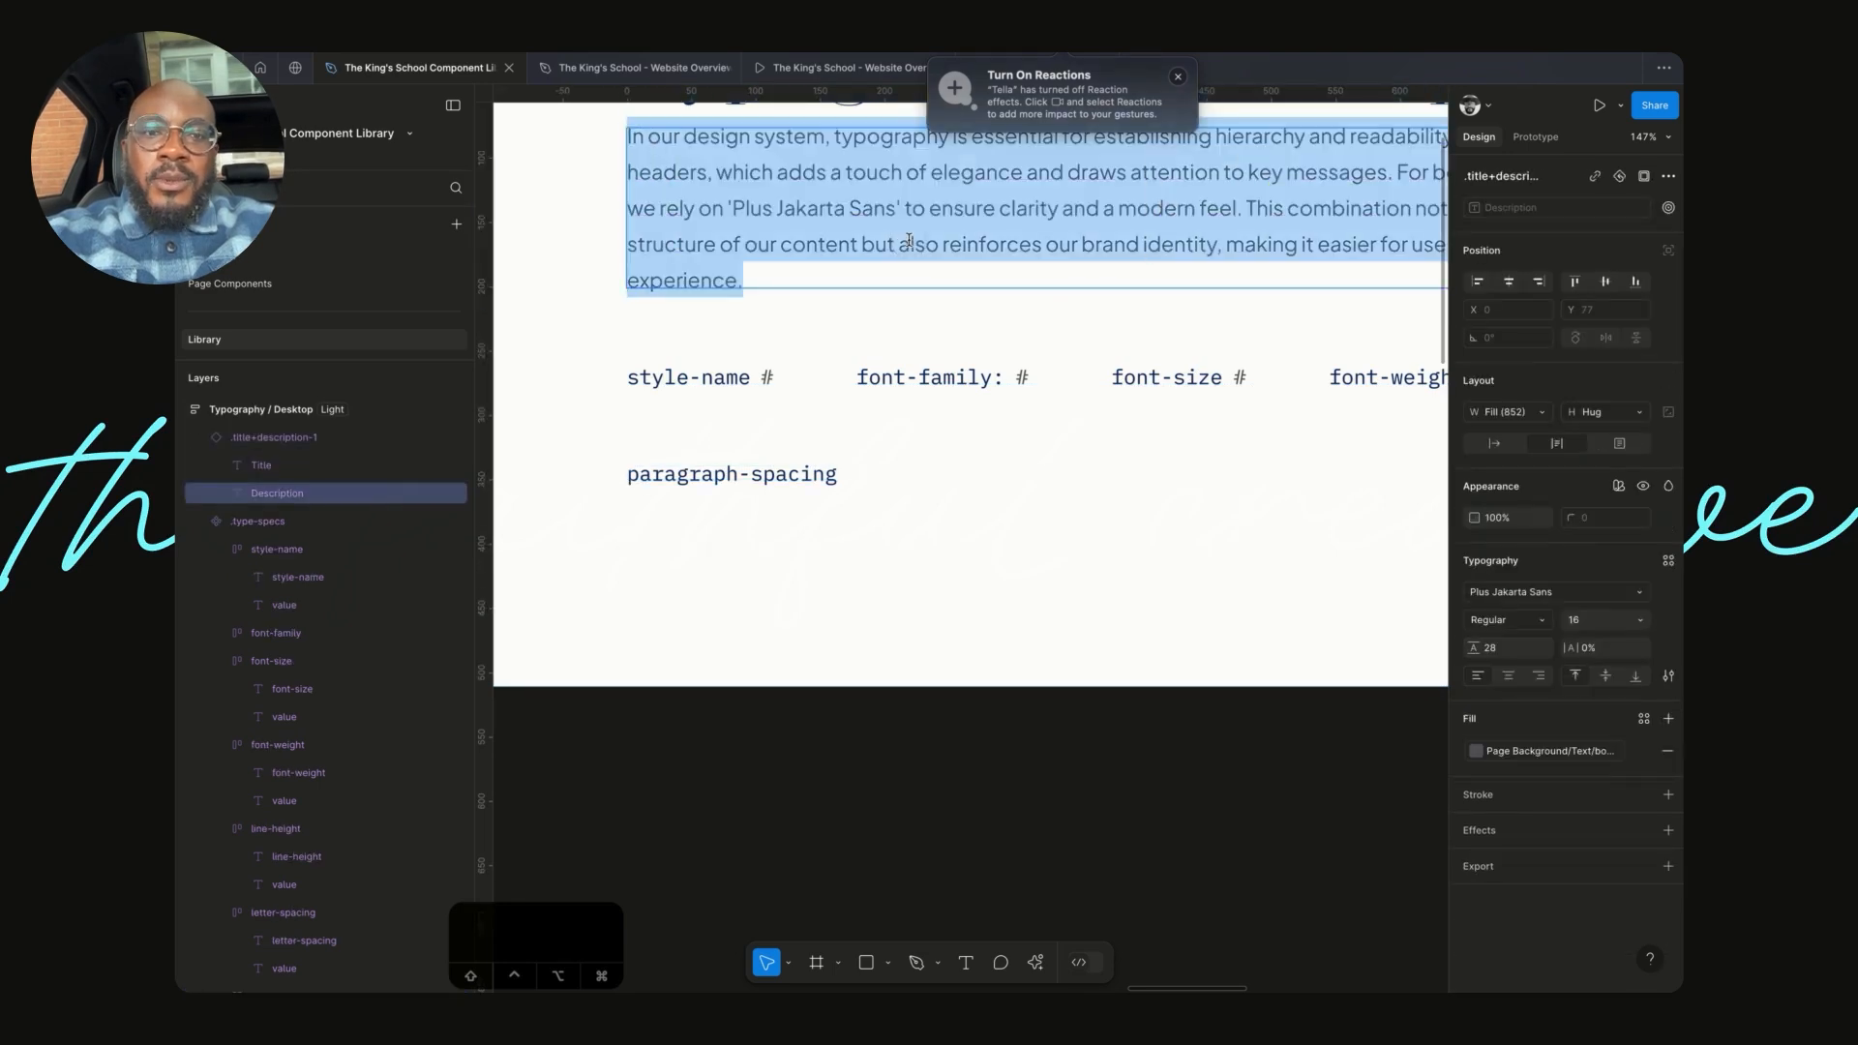
key(super+c)
key(super+c)
key(Escape)
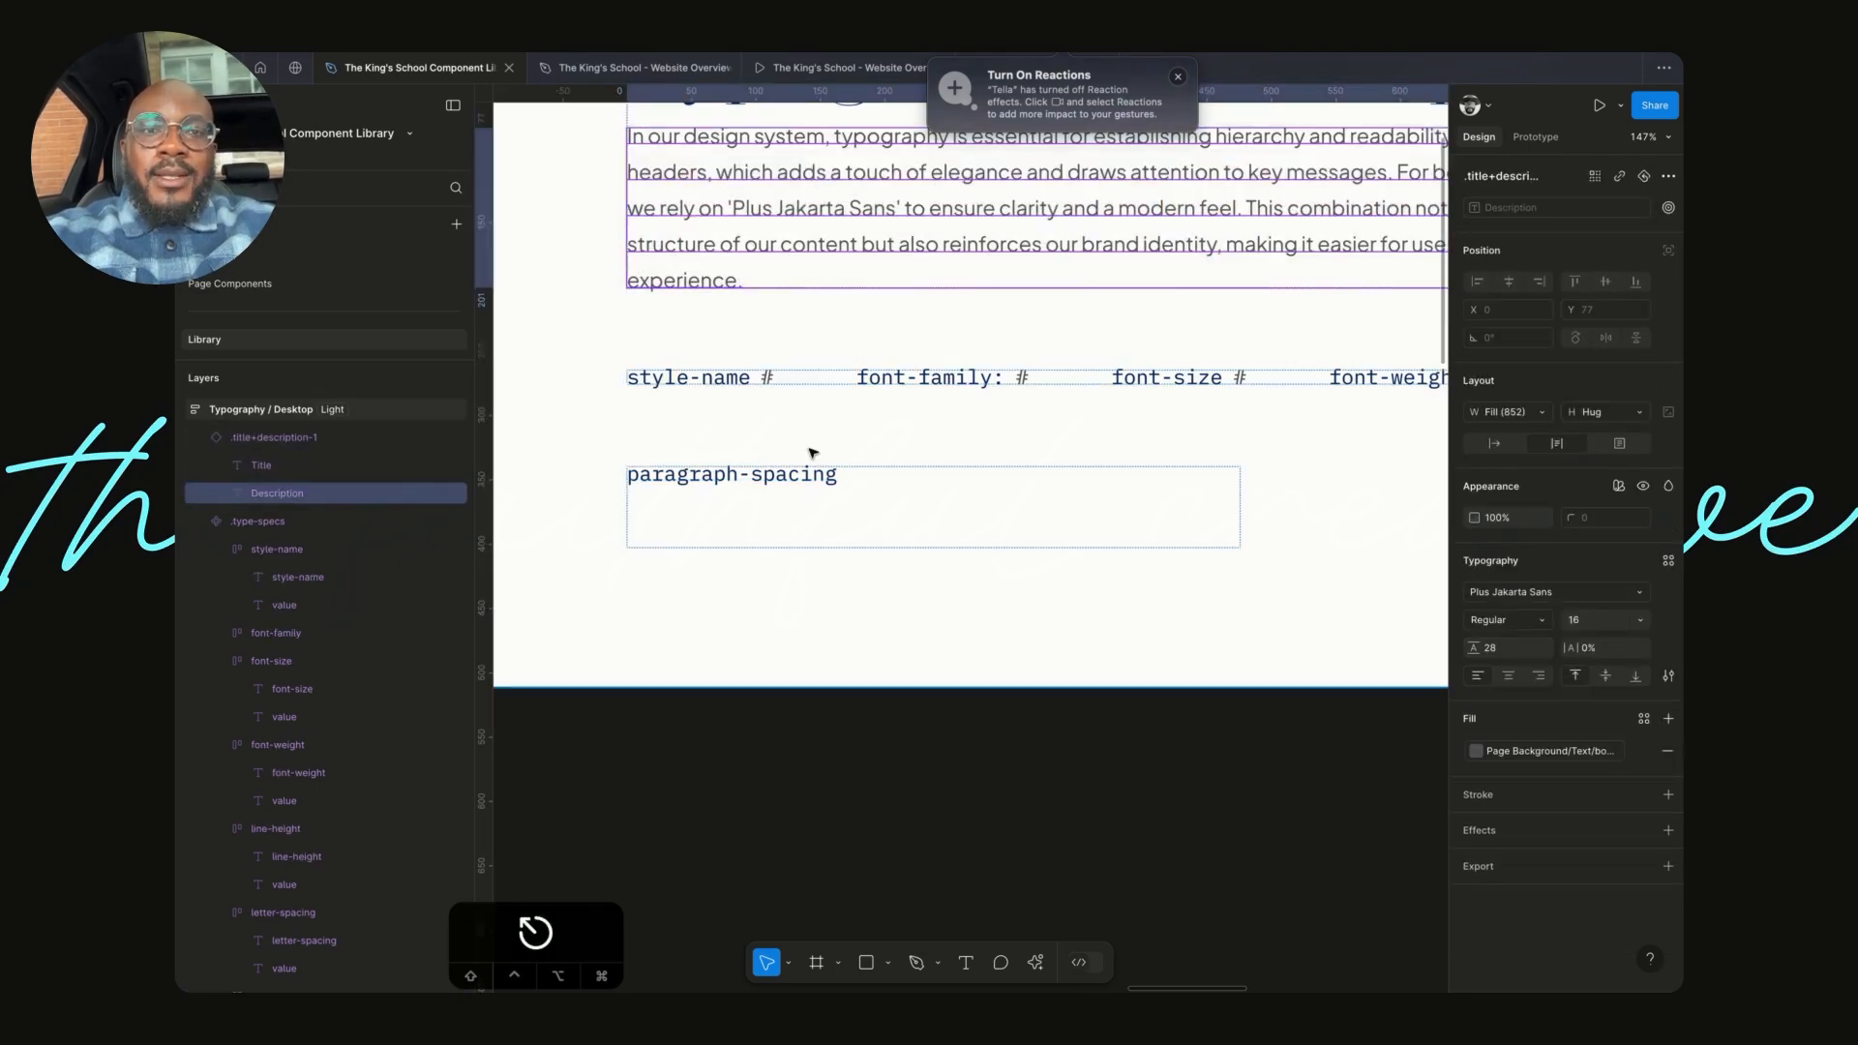
click(793, 471)
double_click(793, 472)
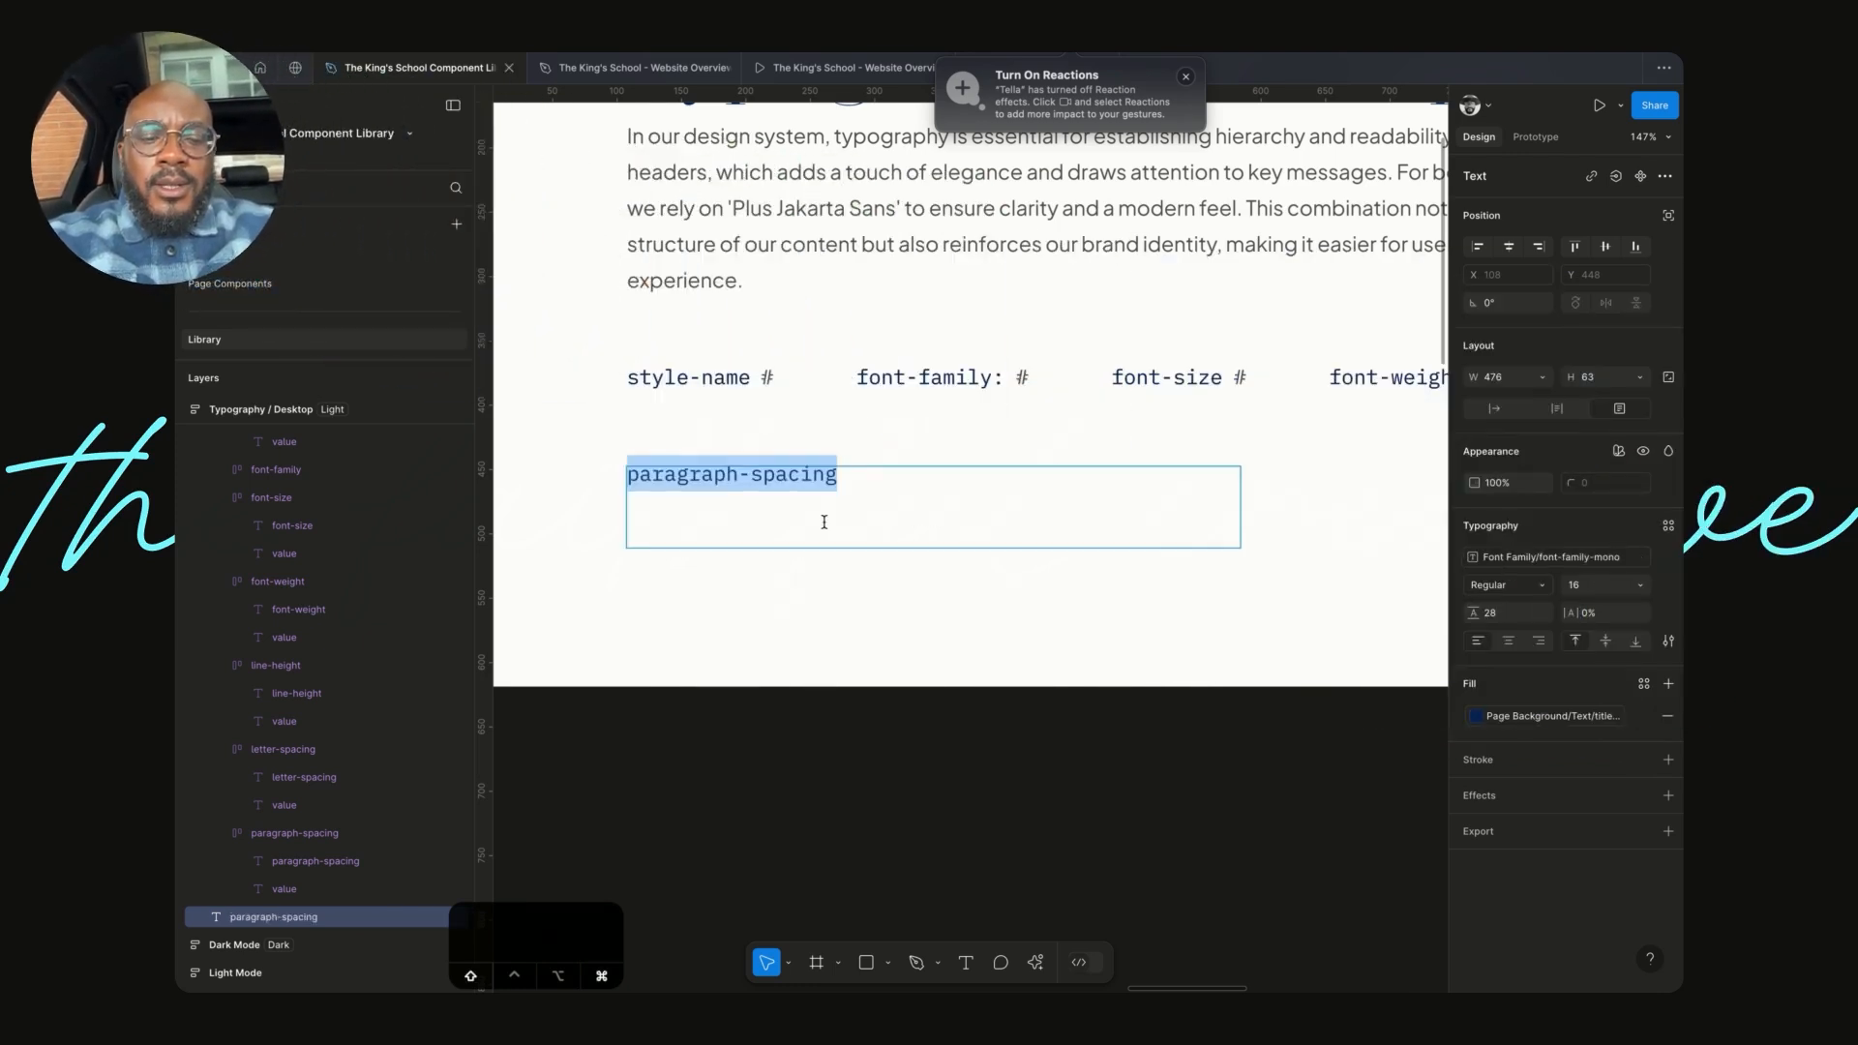
key(shift+super+v)
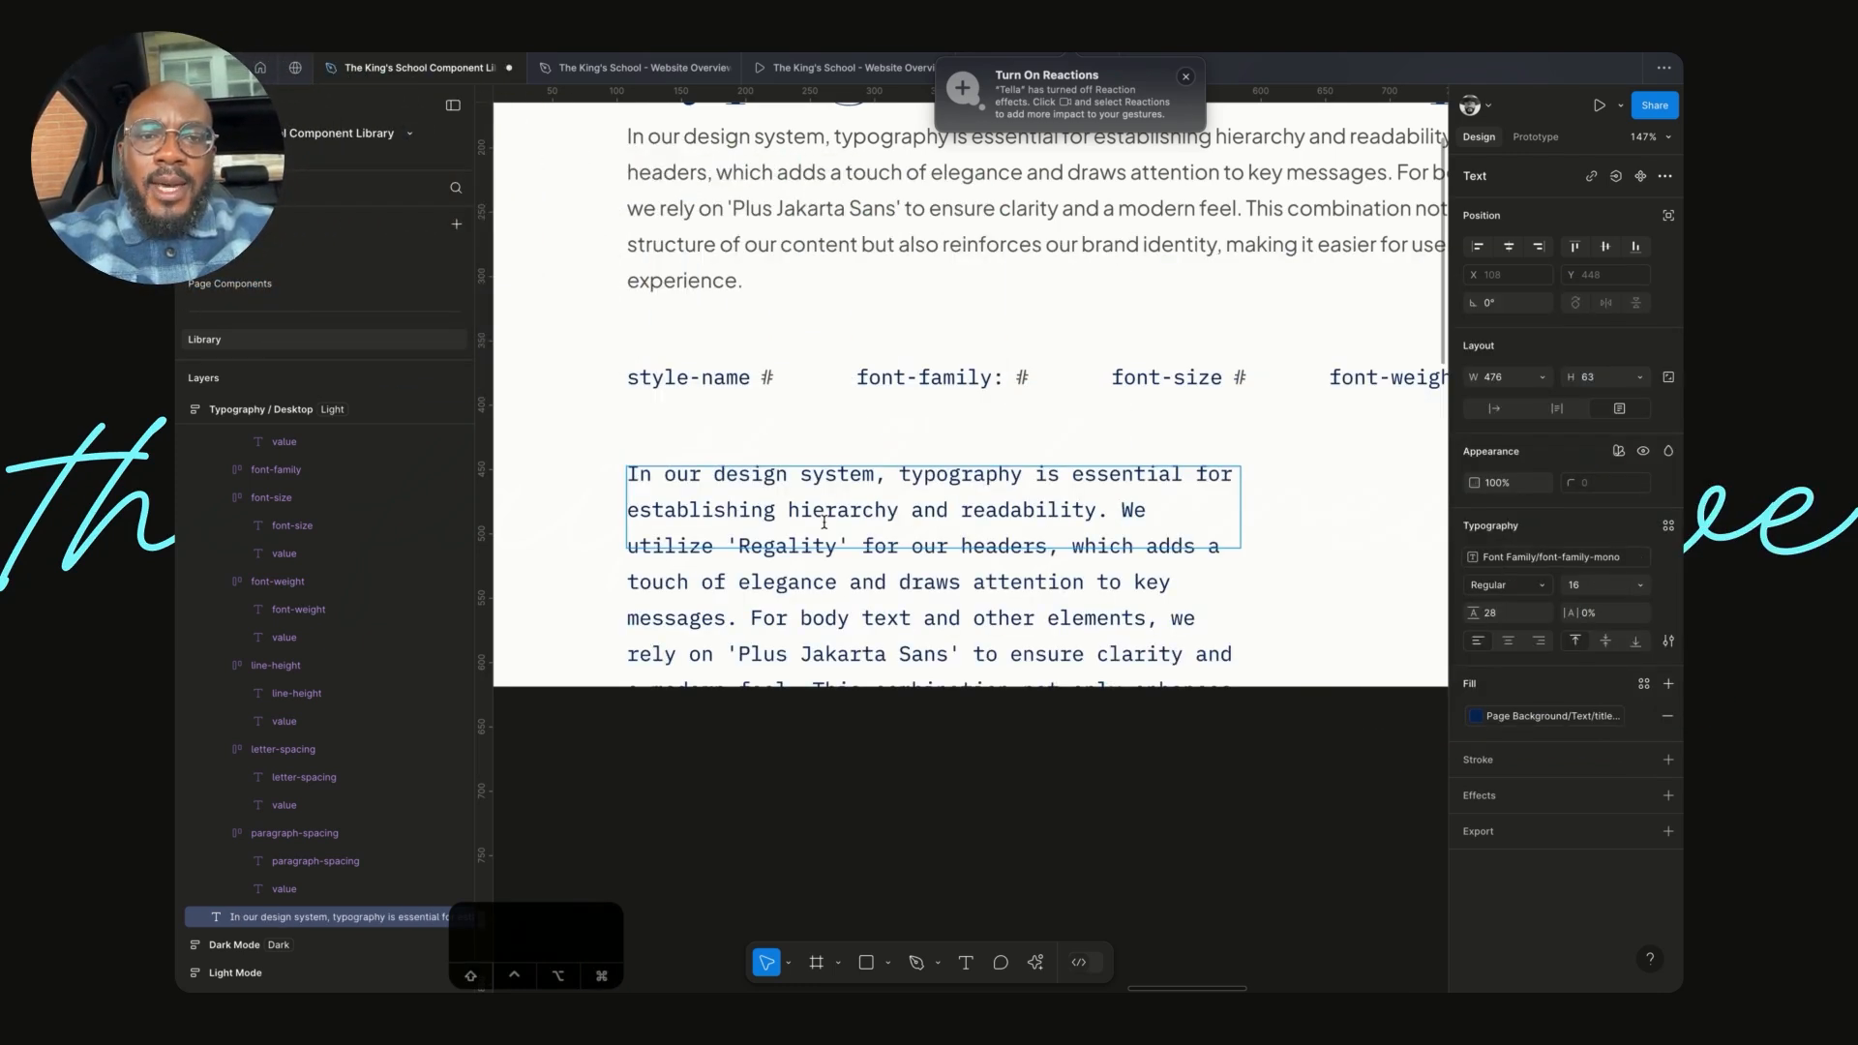
key(Escape)
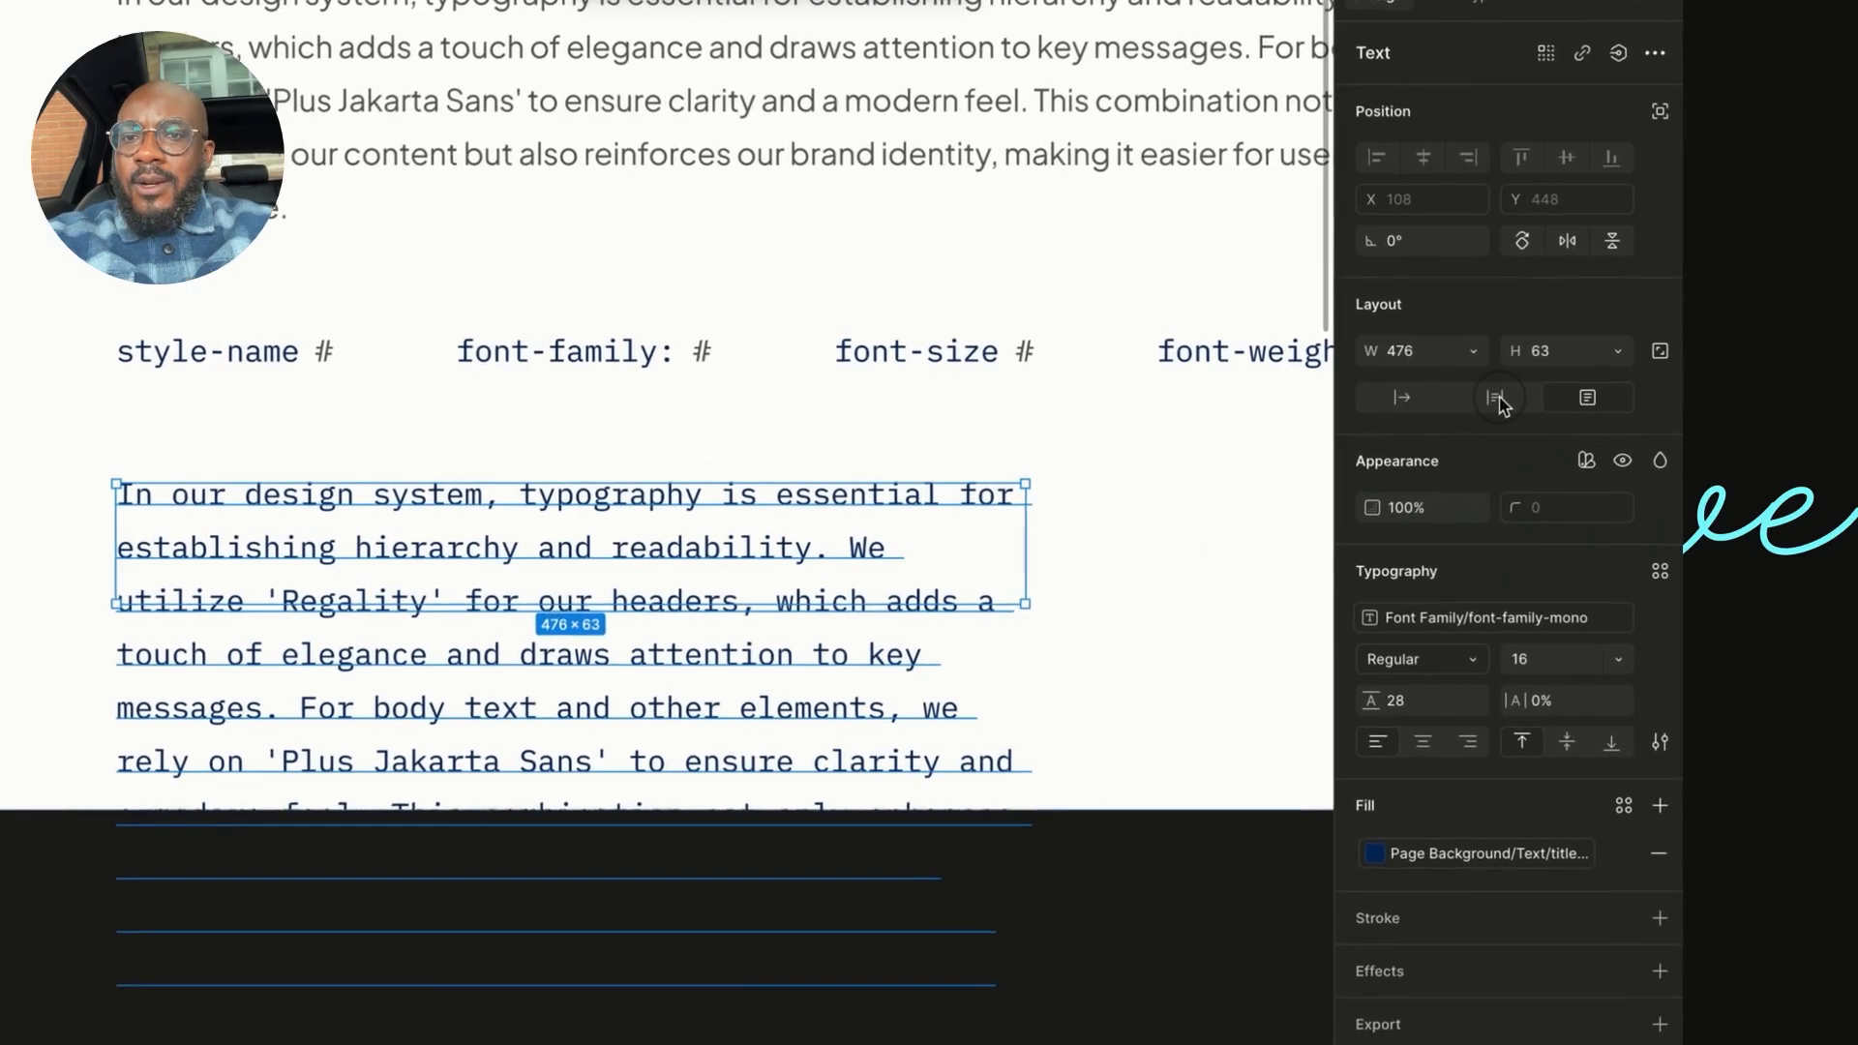
click(1499, 404)
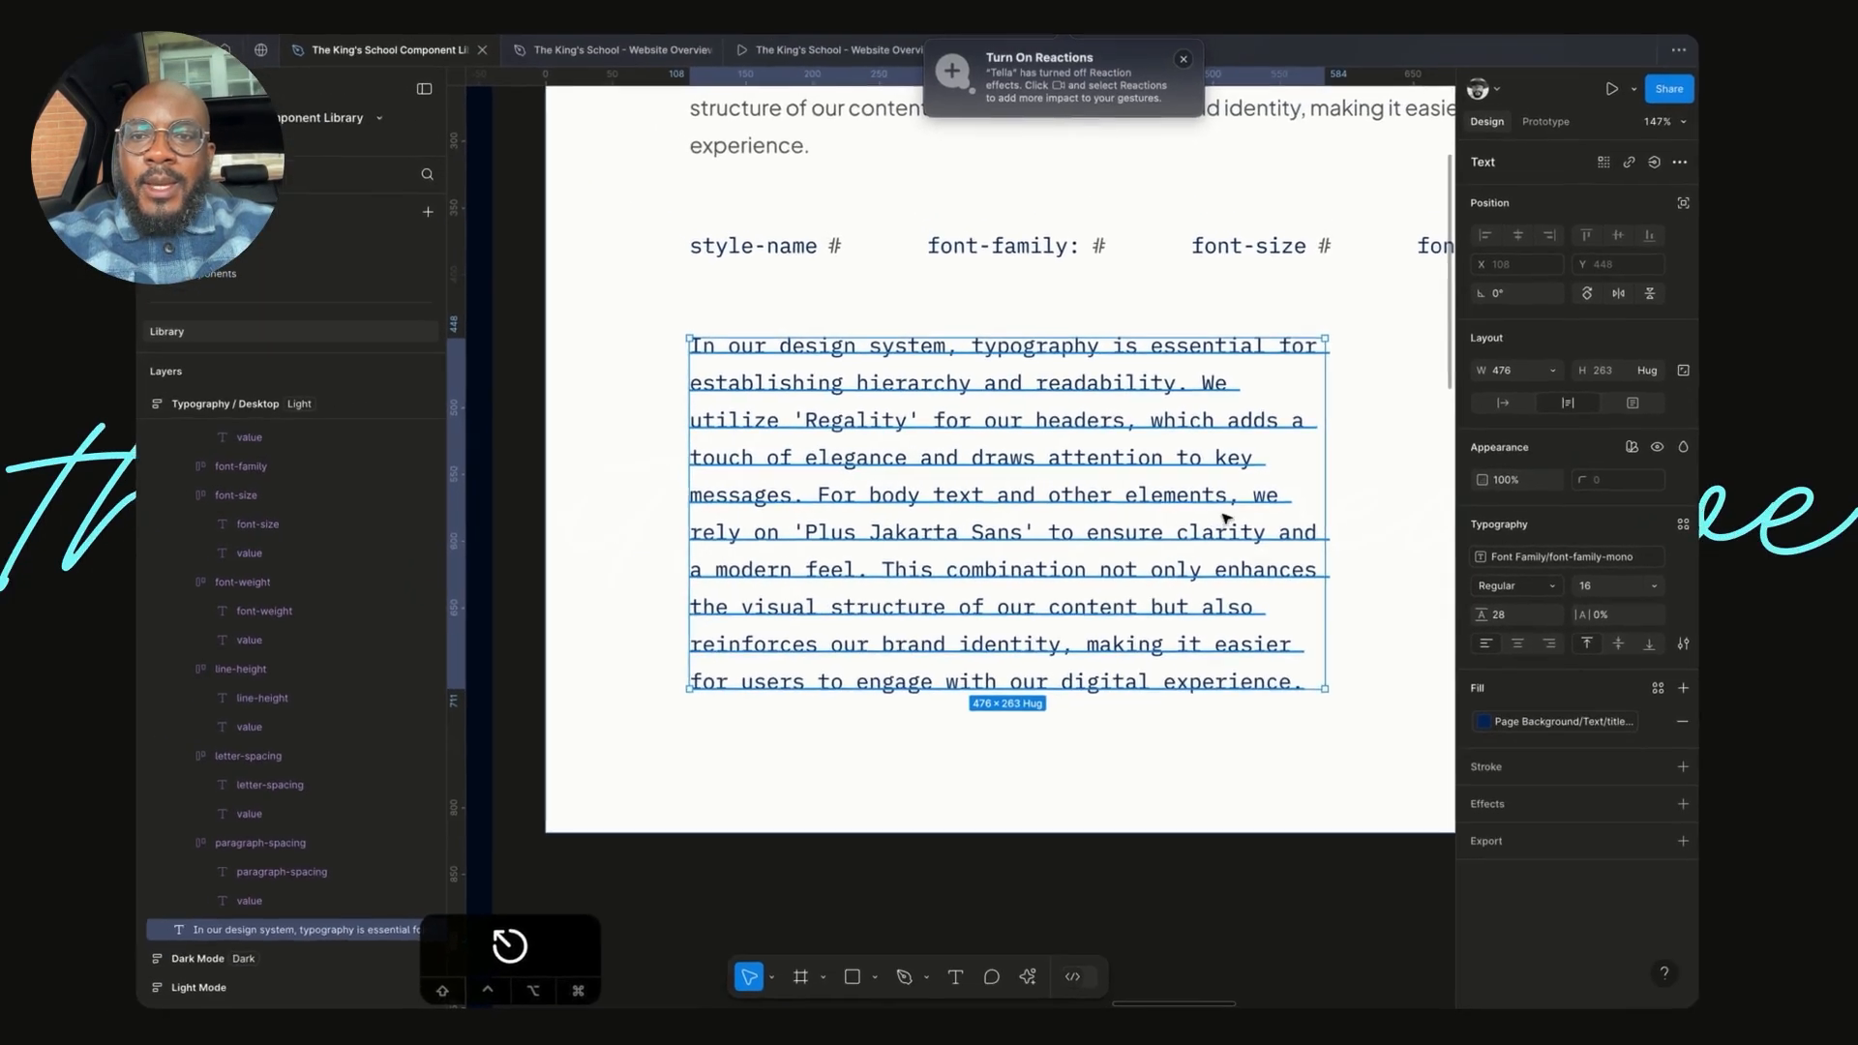
- Split the sample text into two paragraphs, with the second one starting at "This combination"
key(Return)
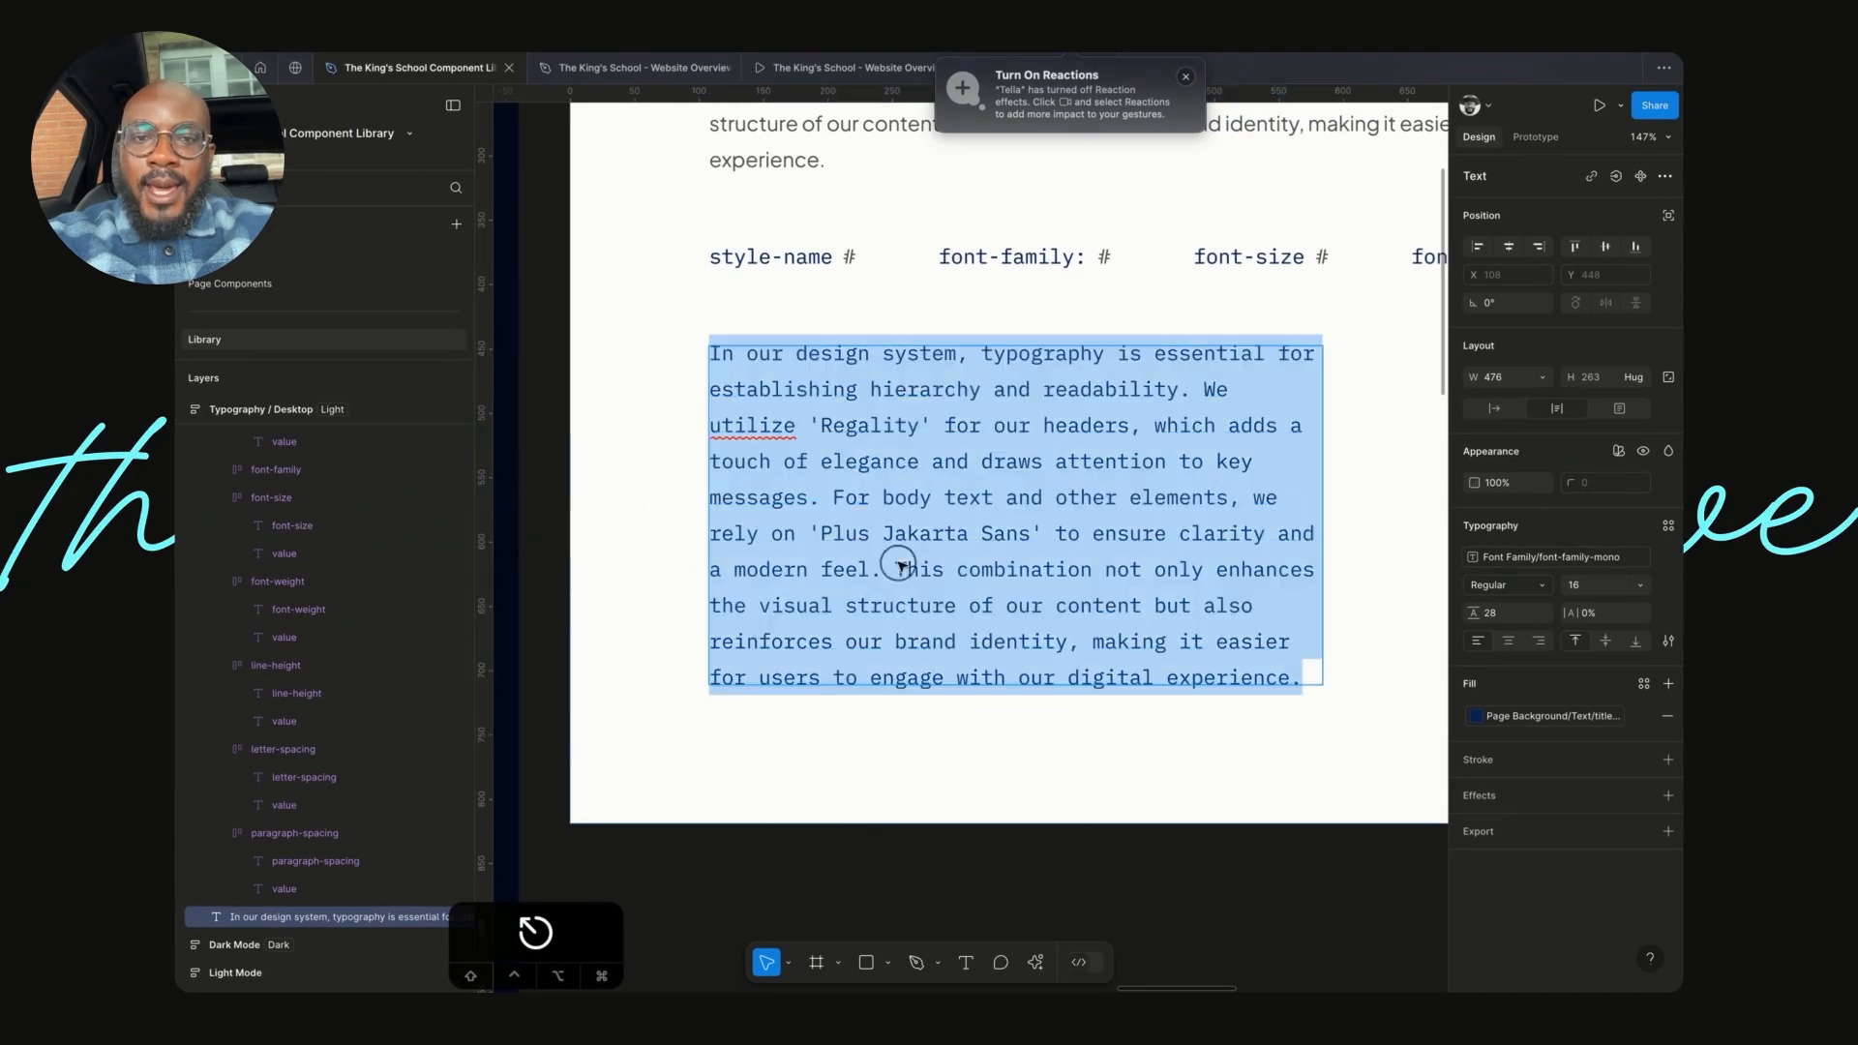
click(898, 564)
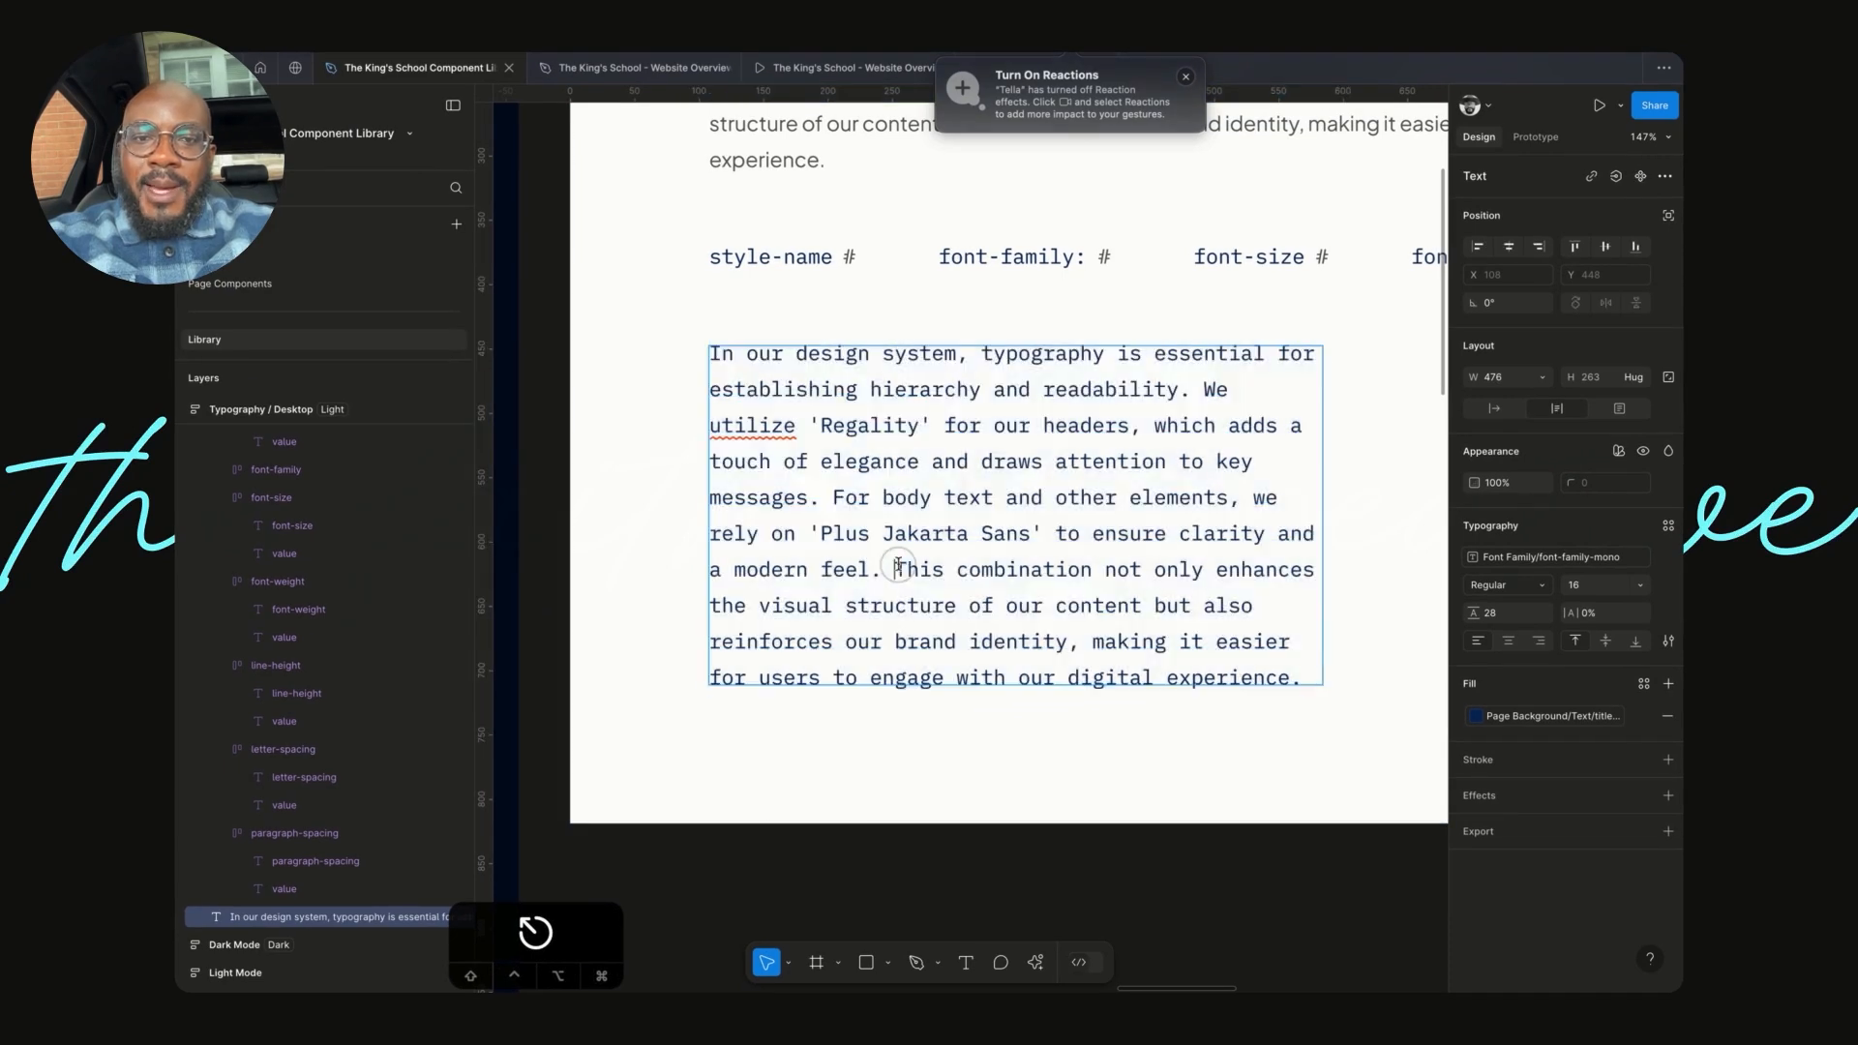
key(Return)
key(Escape)
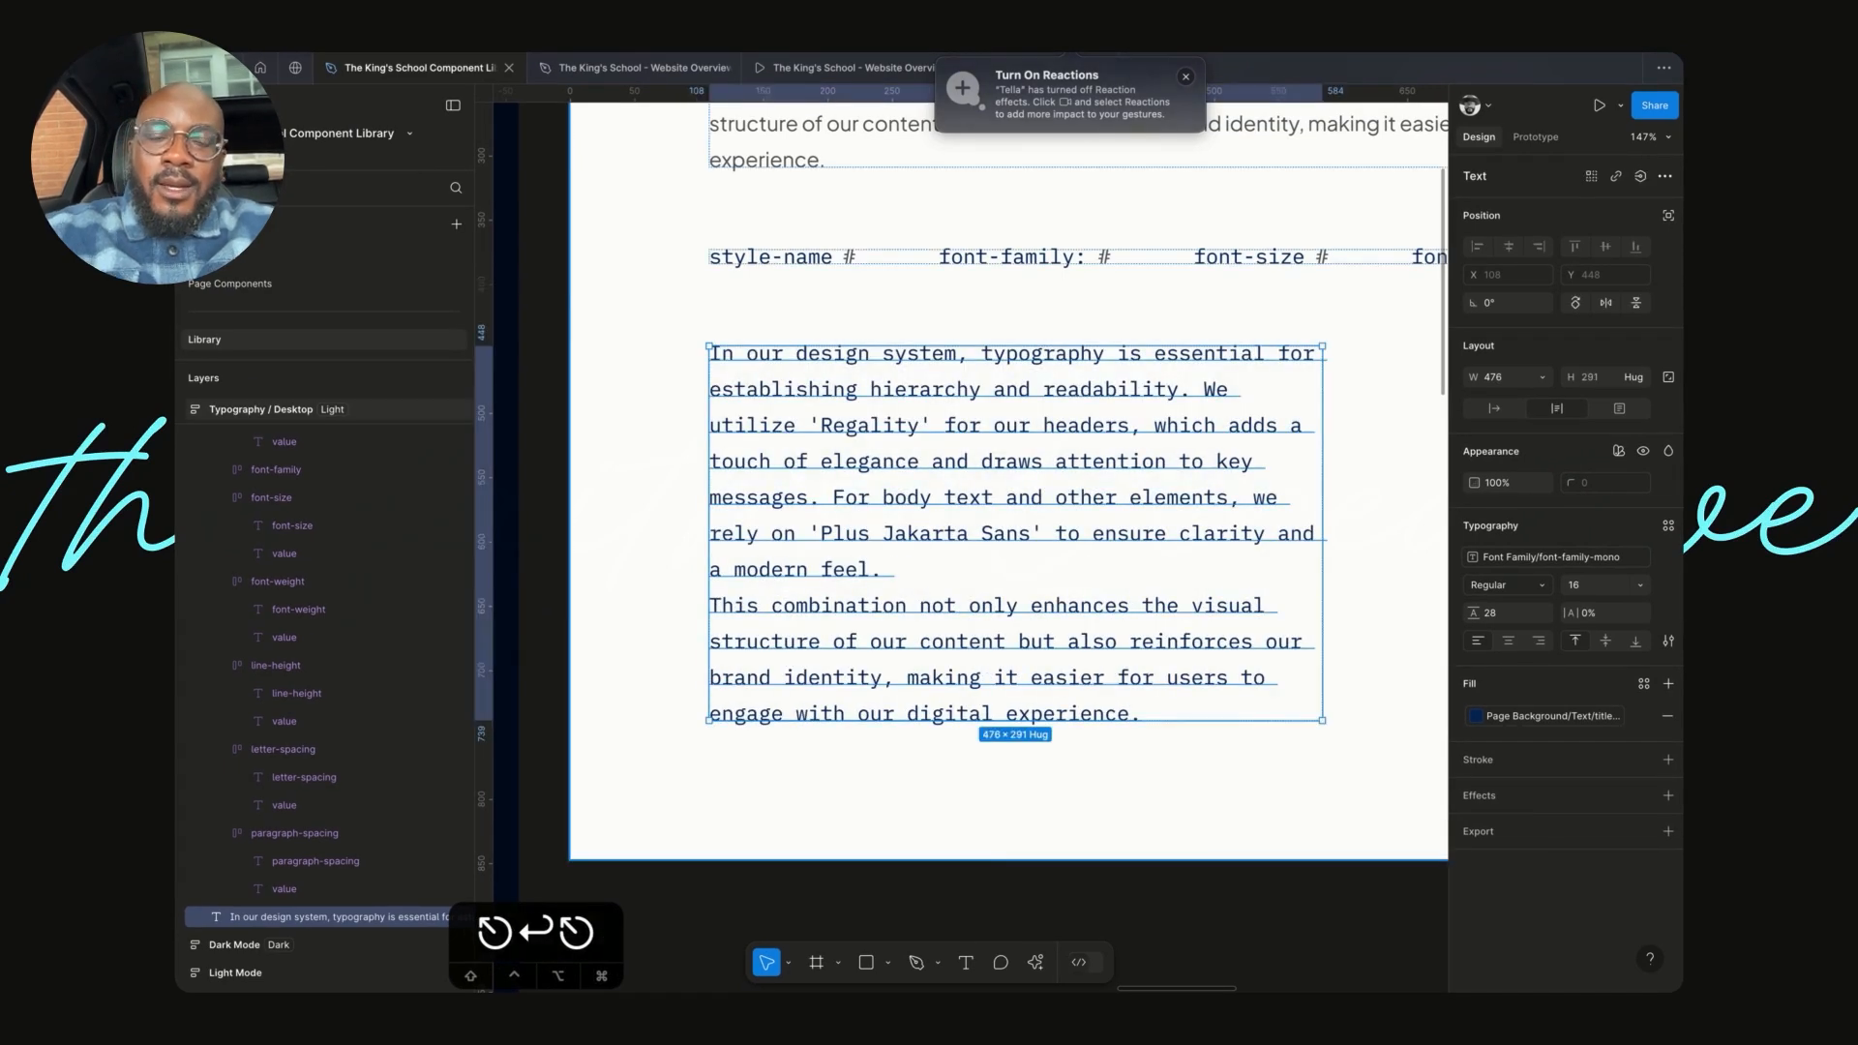
- Set the sample text's line height to Auto
scroll(1117, 442, down, 3)
scroll(1118, 442, up, 2)
scroll(1118, 442, right, 2)
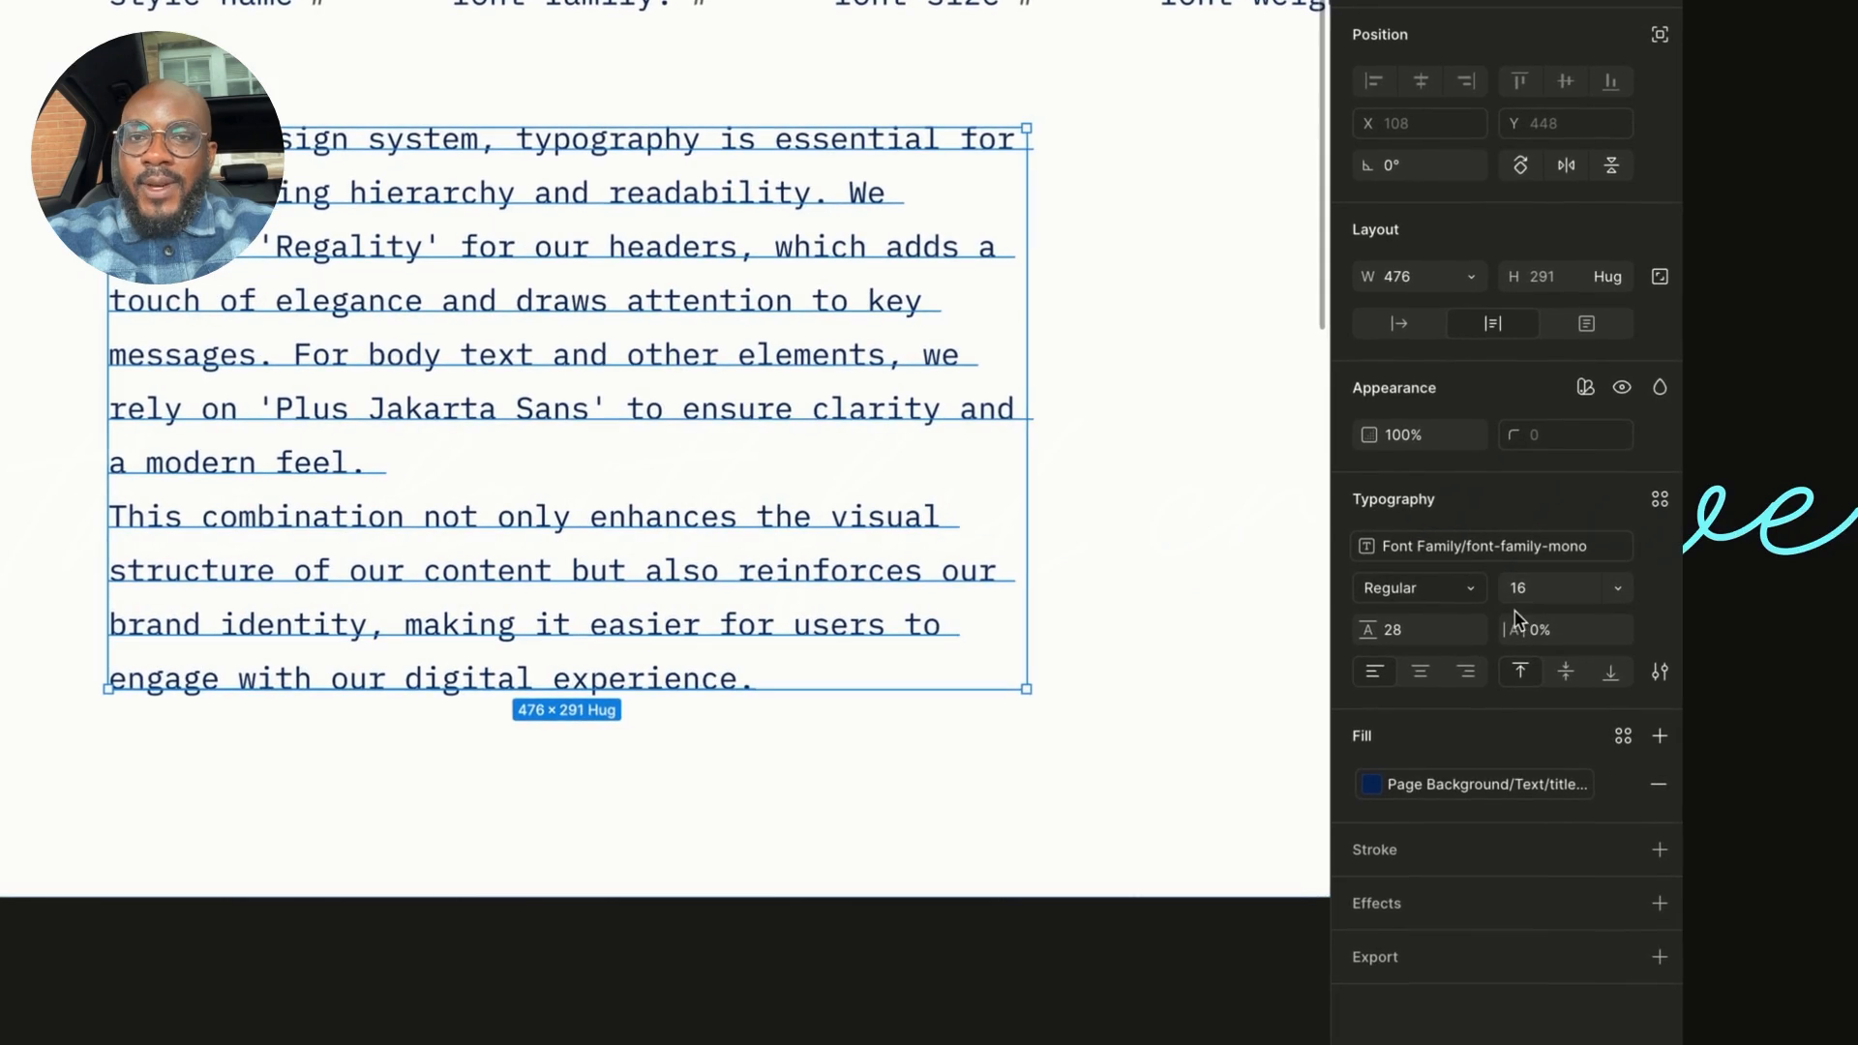
key(super+minus)
key(shift+0)
click(1421, 629)
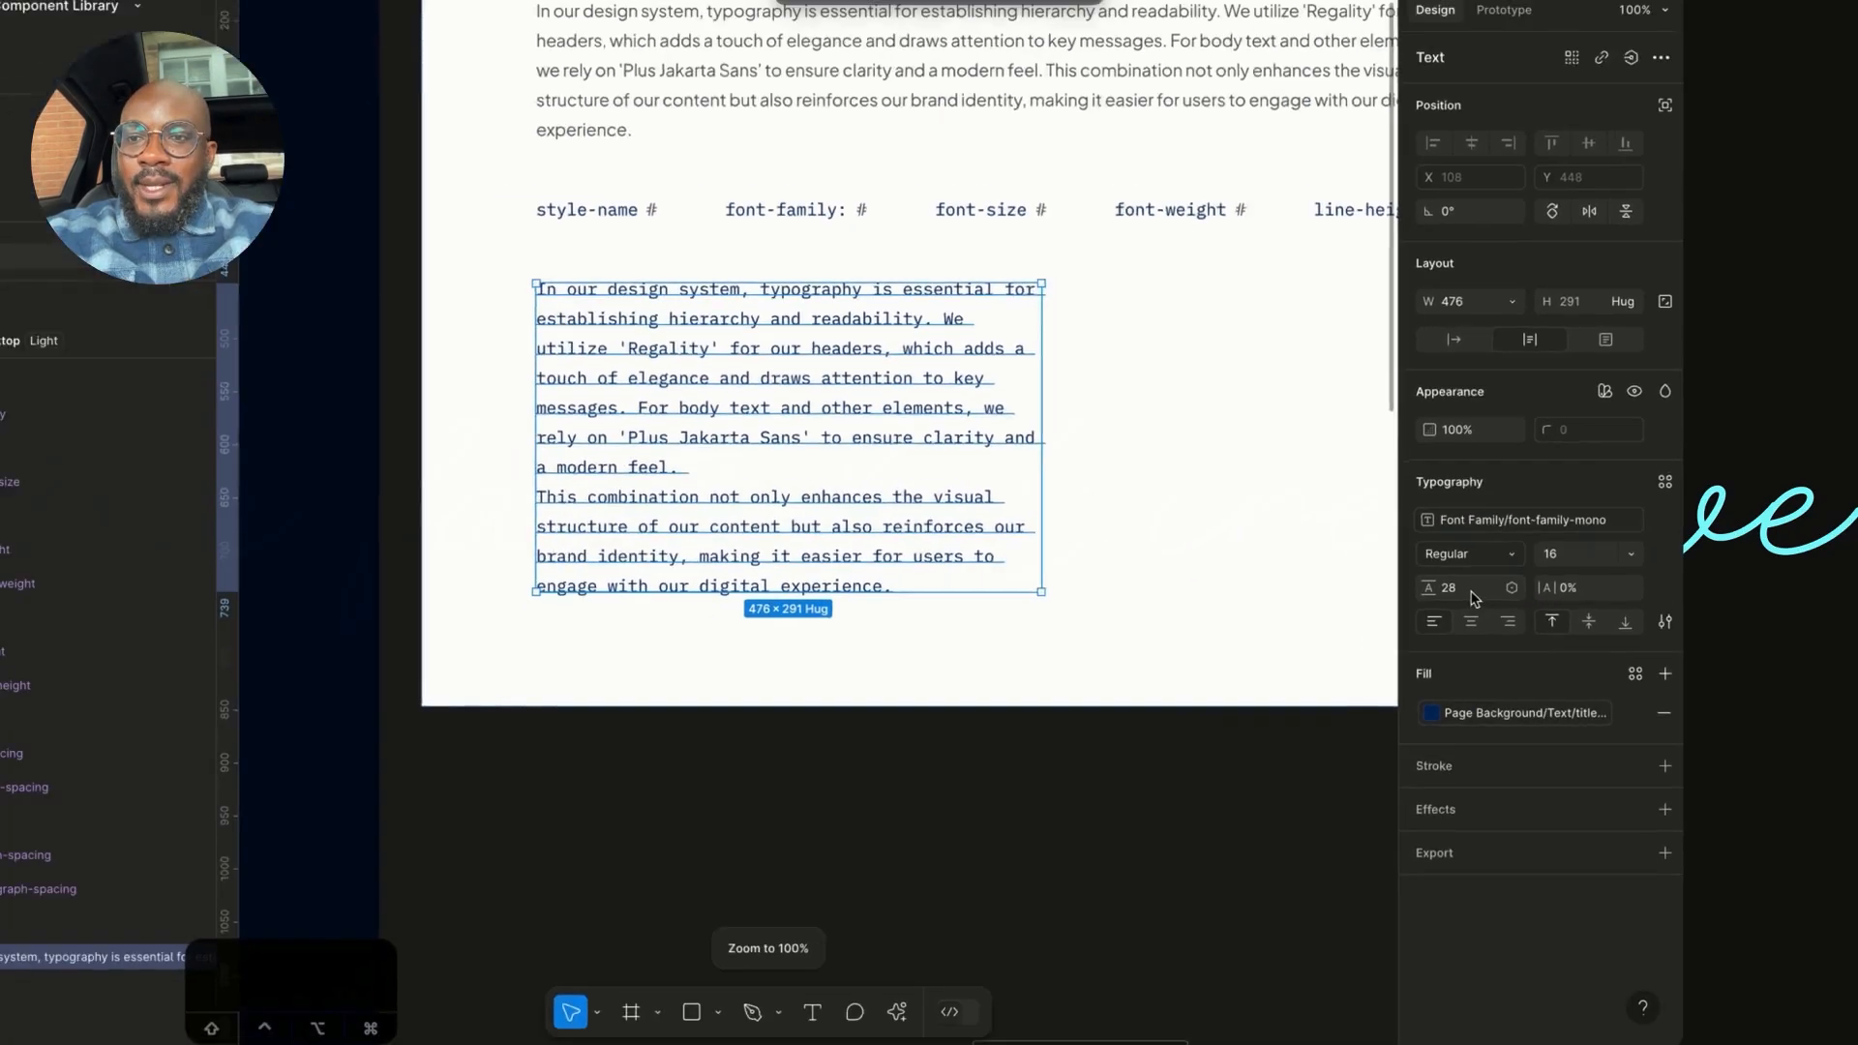
text(auto)
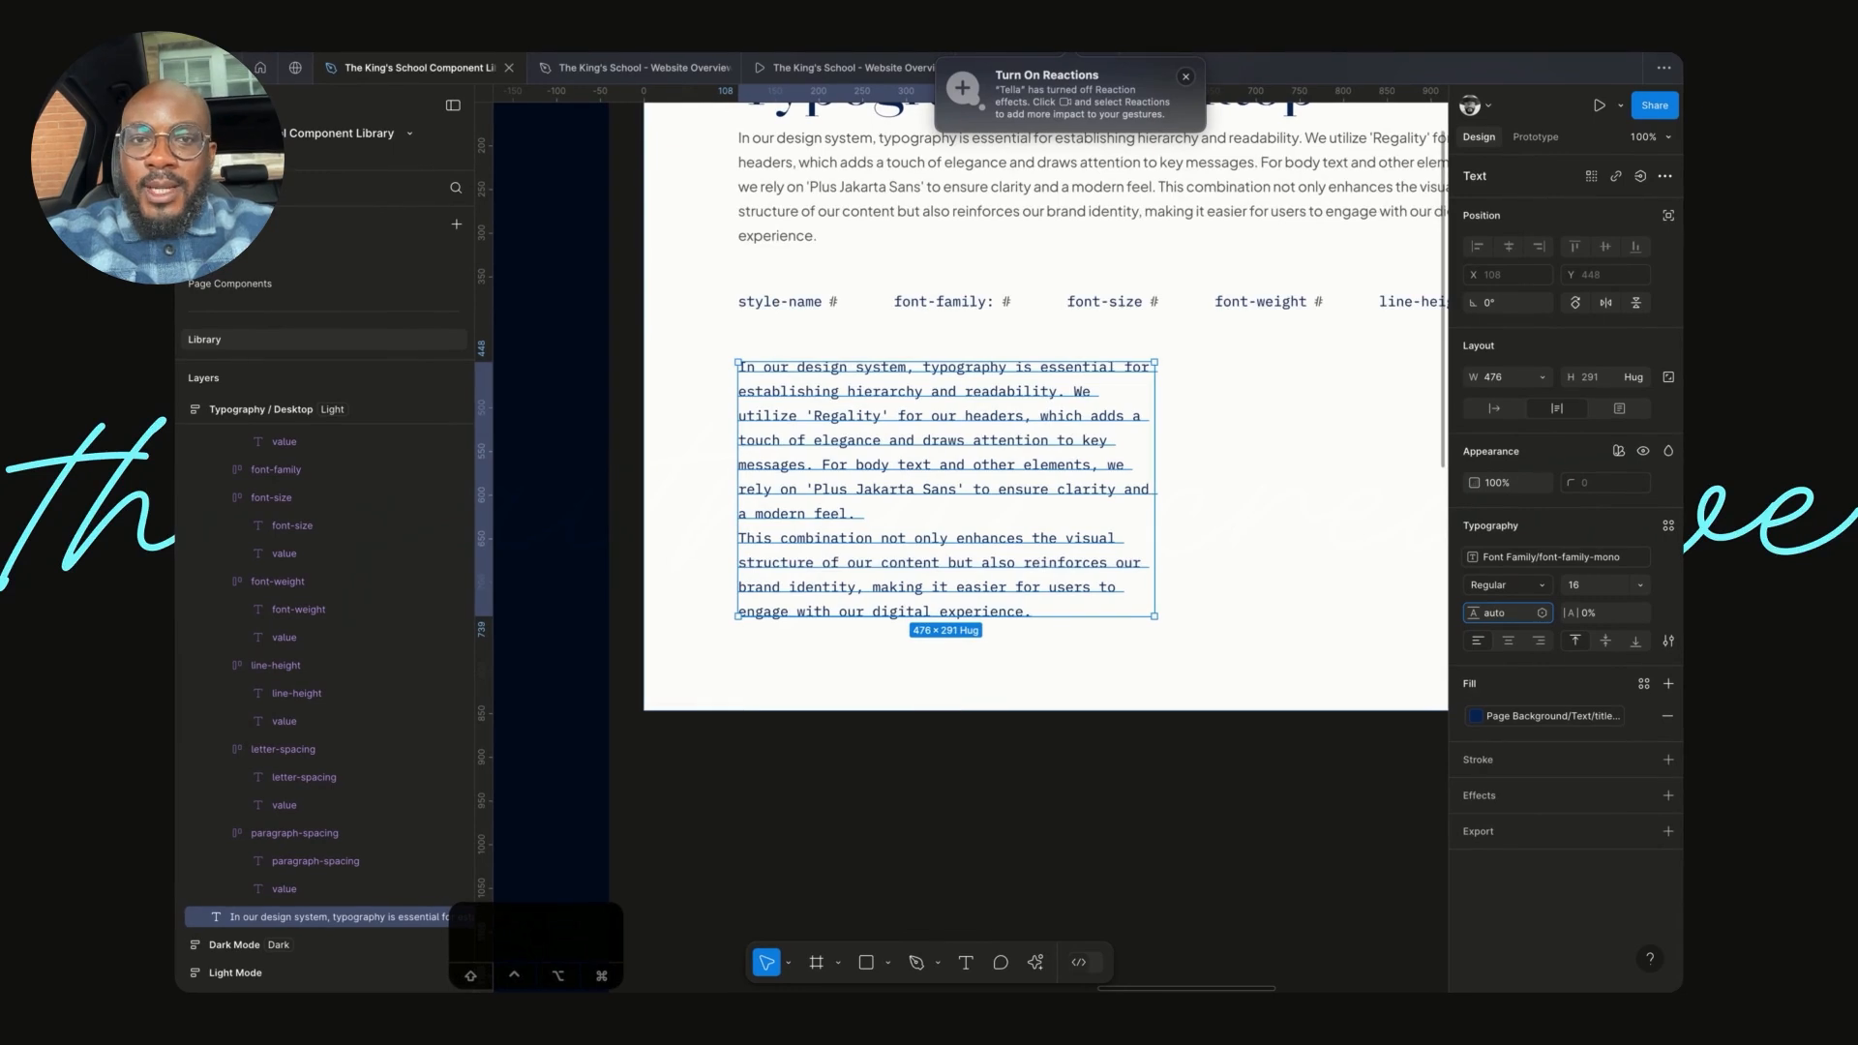
key(Return)
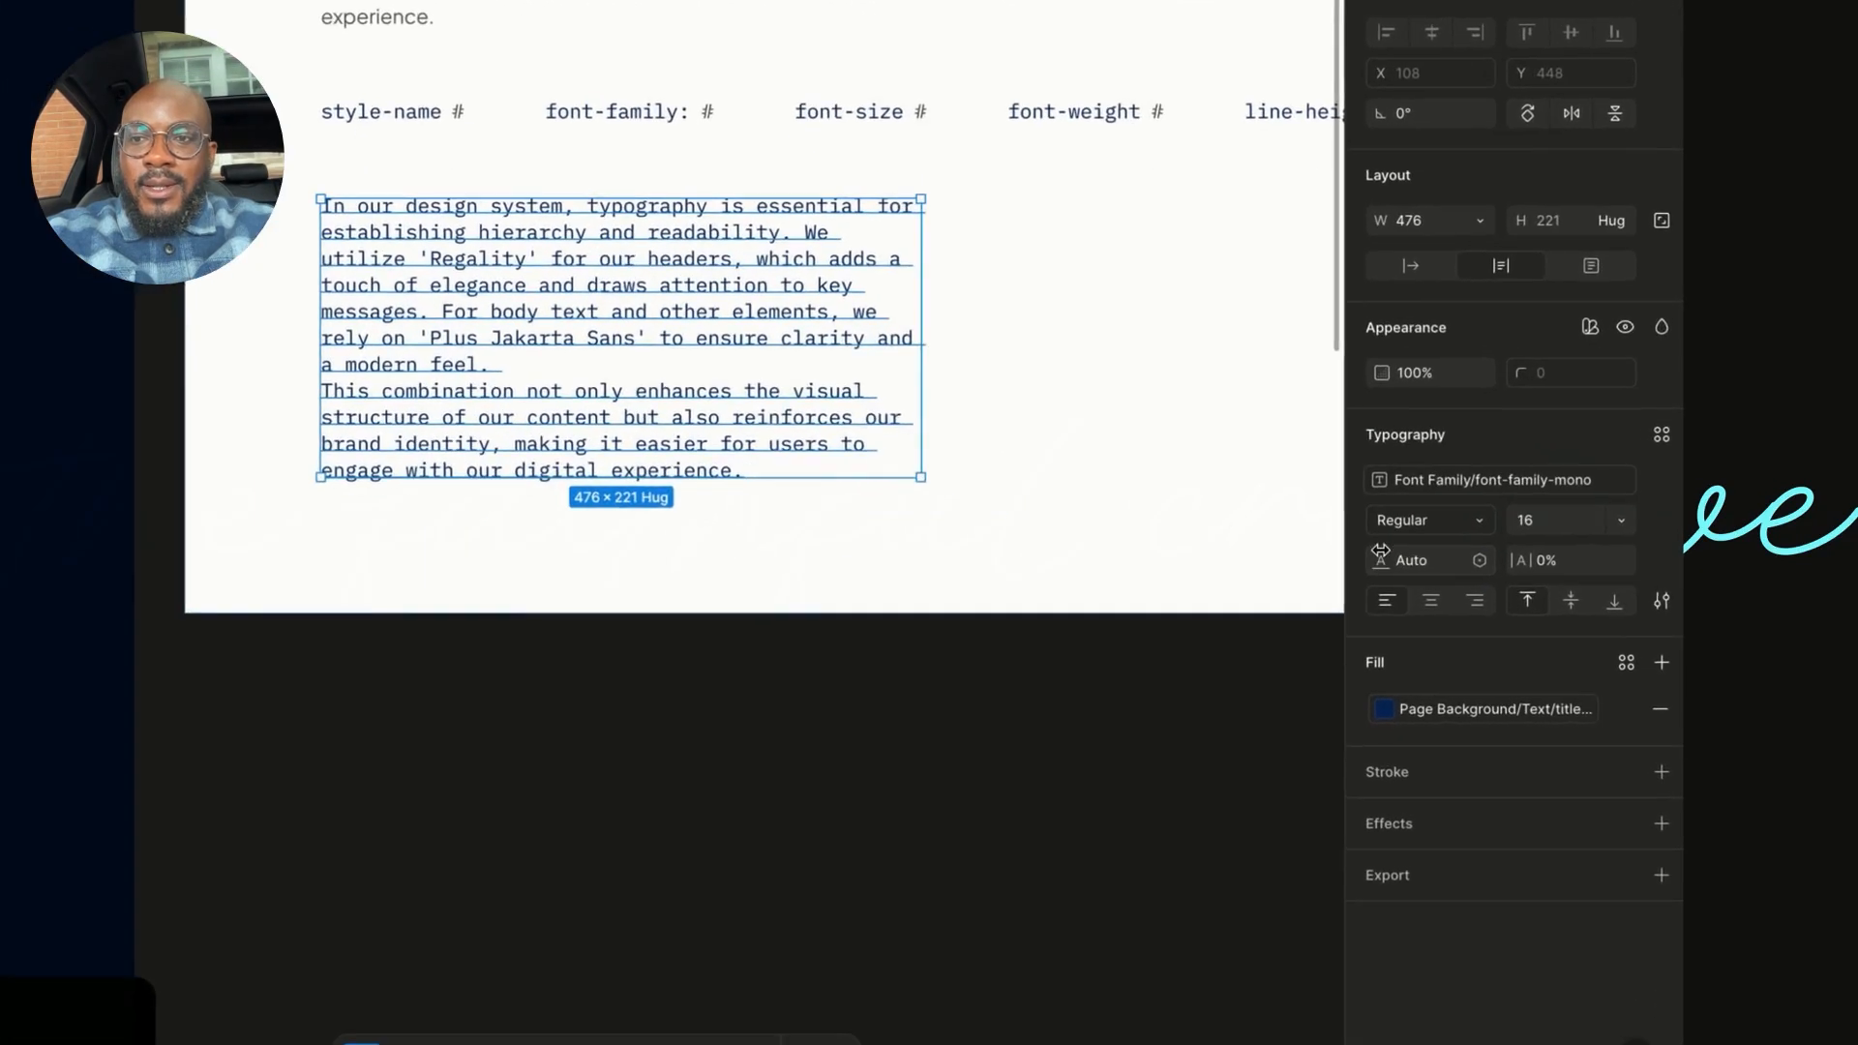
- Set the sample text's line height to 28 and its letter spacing to 0%
click(1504, 614)
text(28)
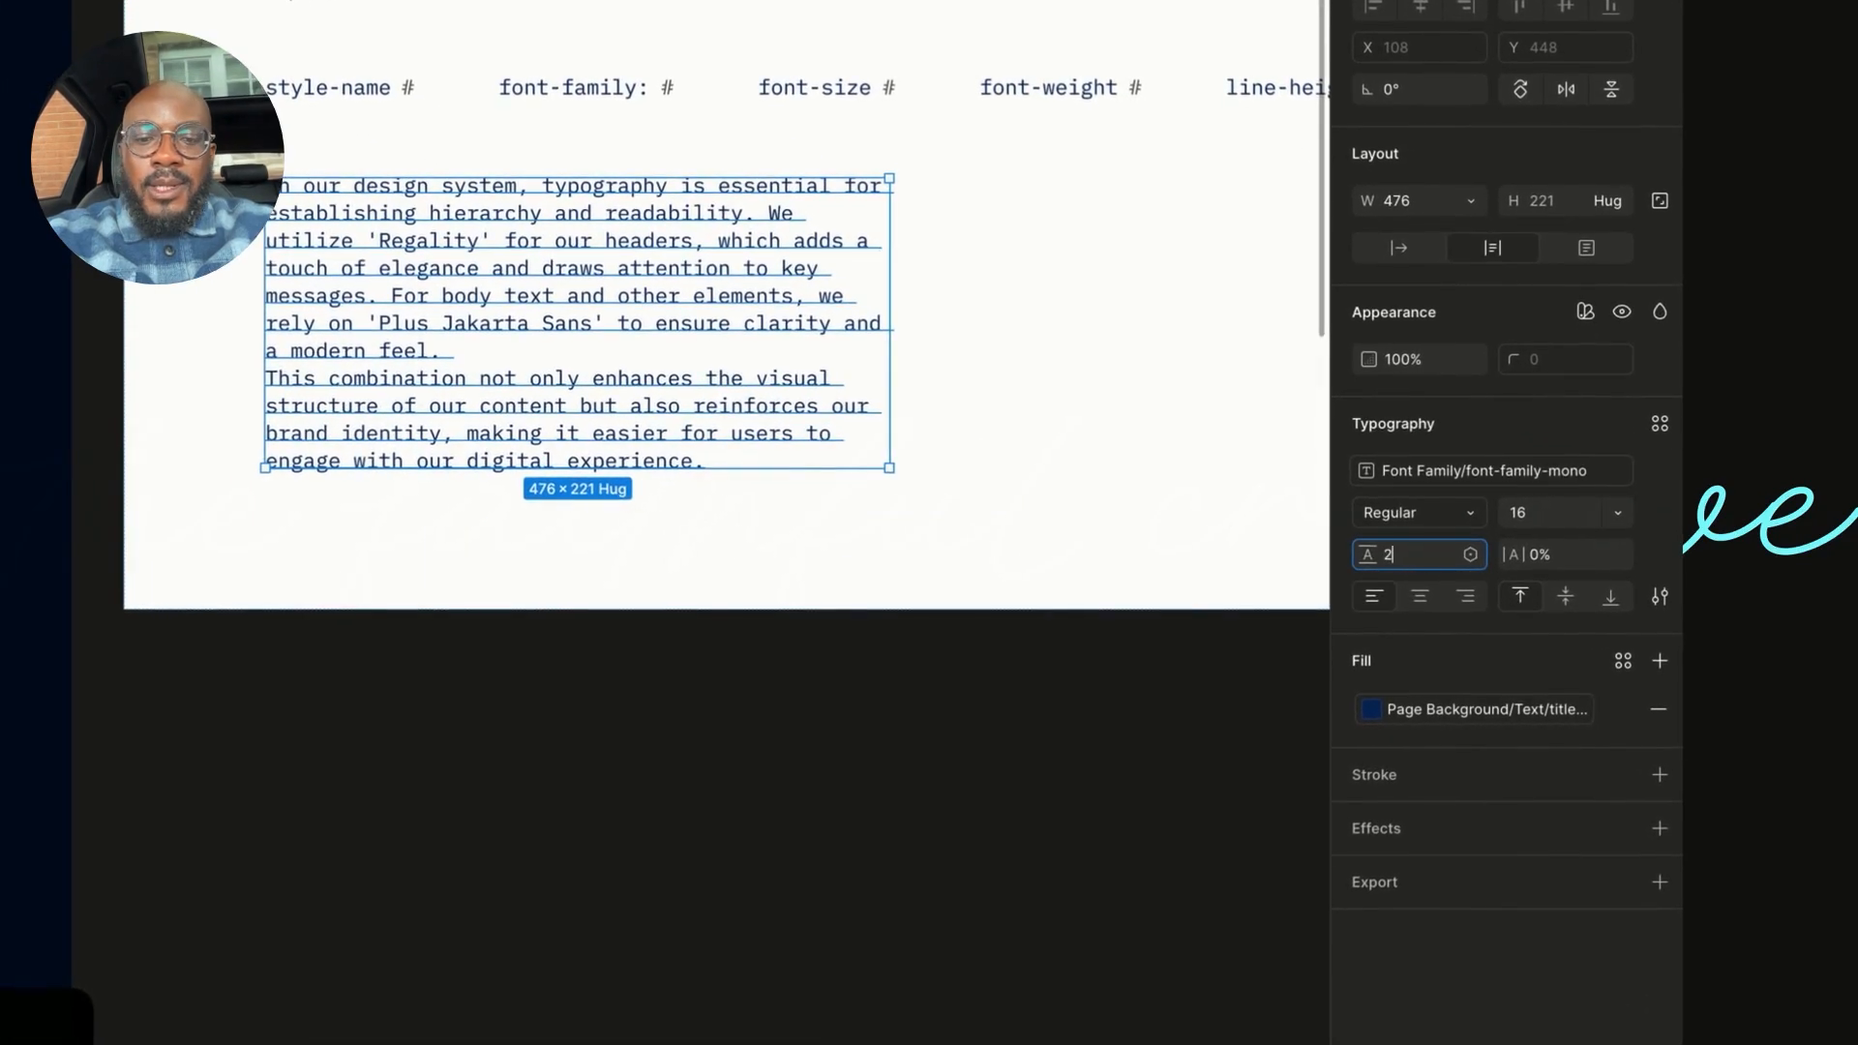
key(Return)
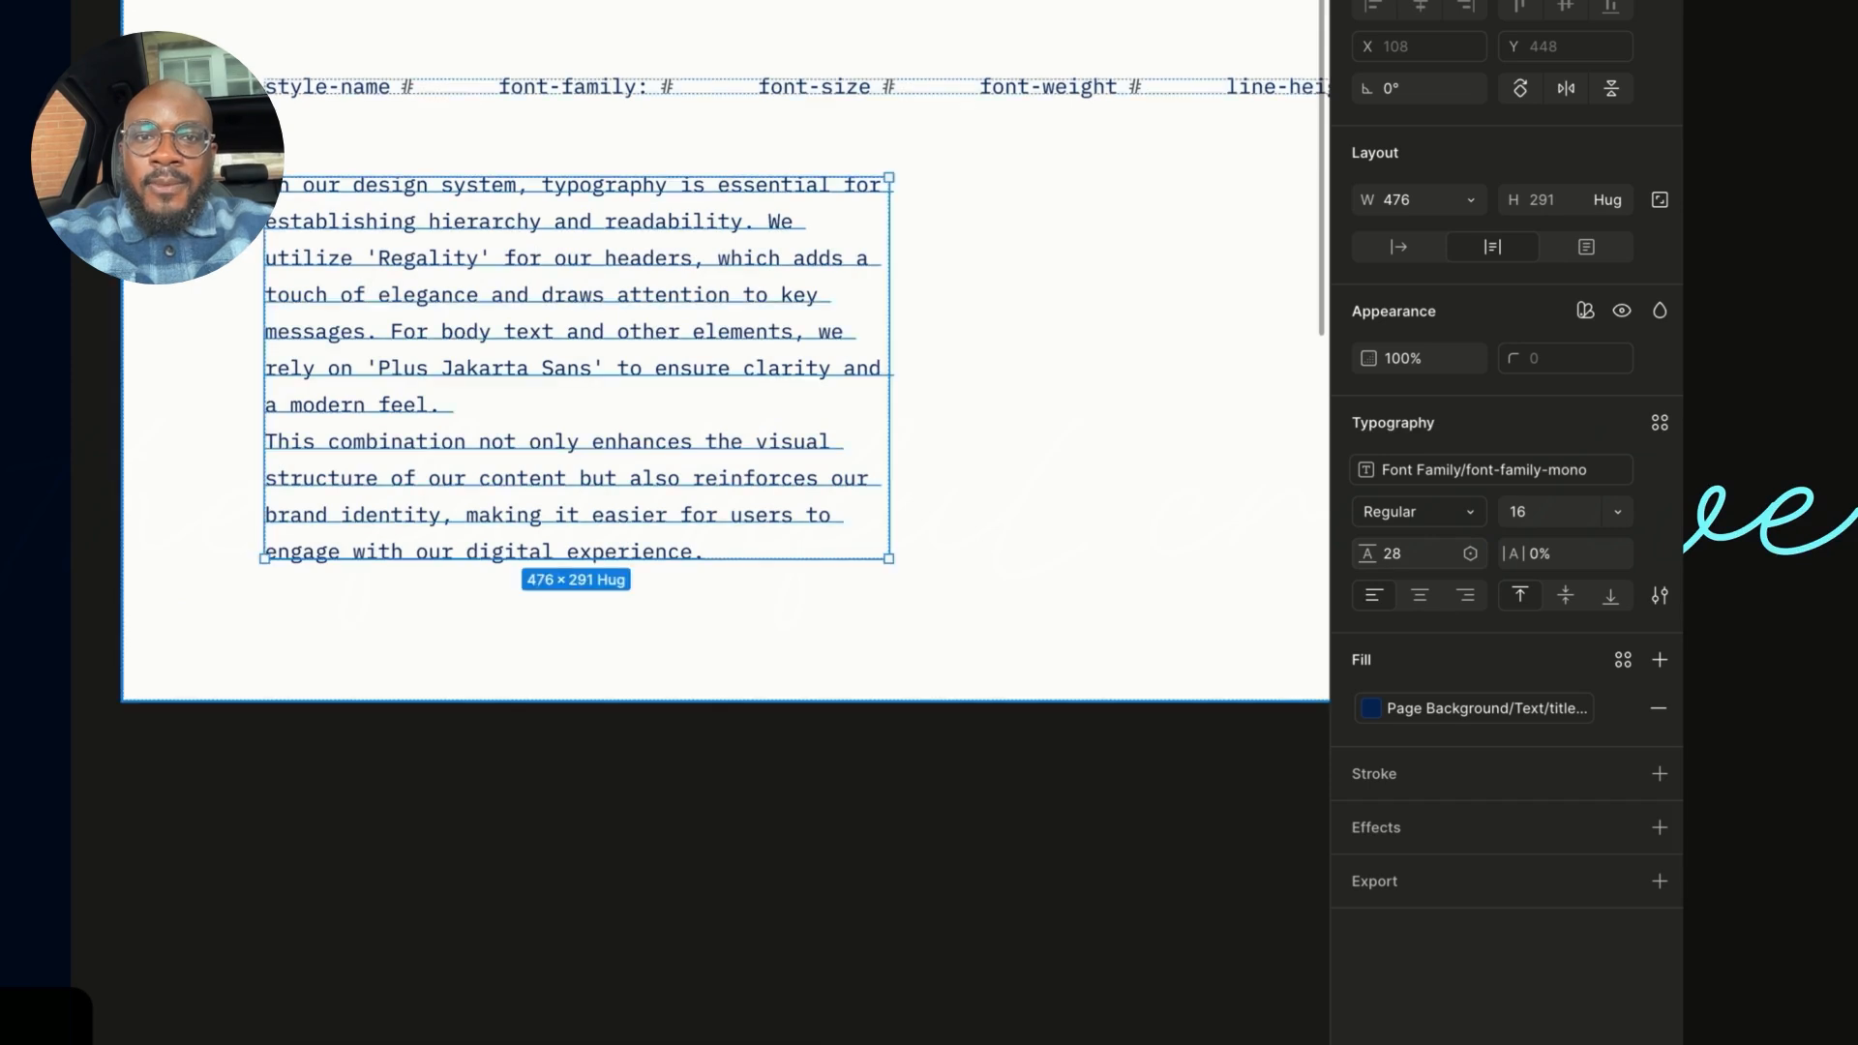
click(1564, 564)
text(0)
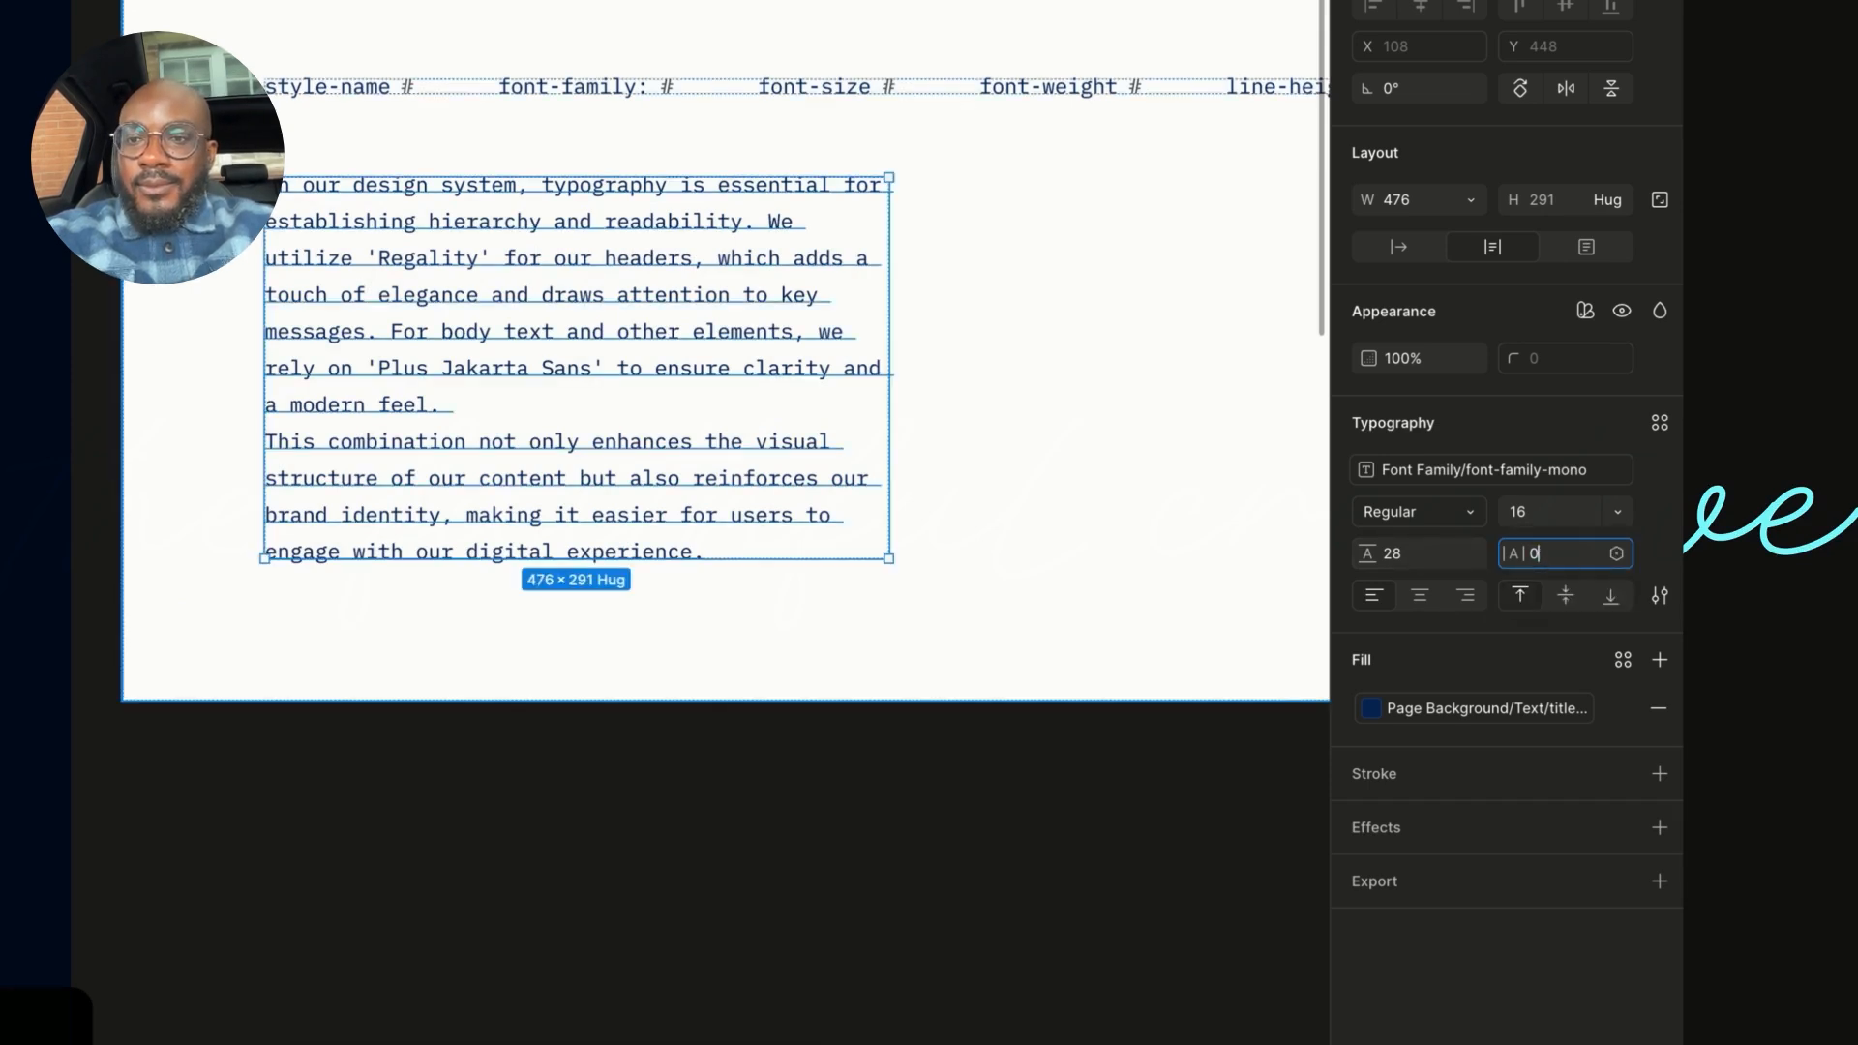
key(Return)
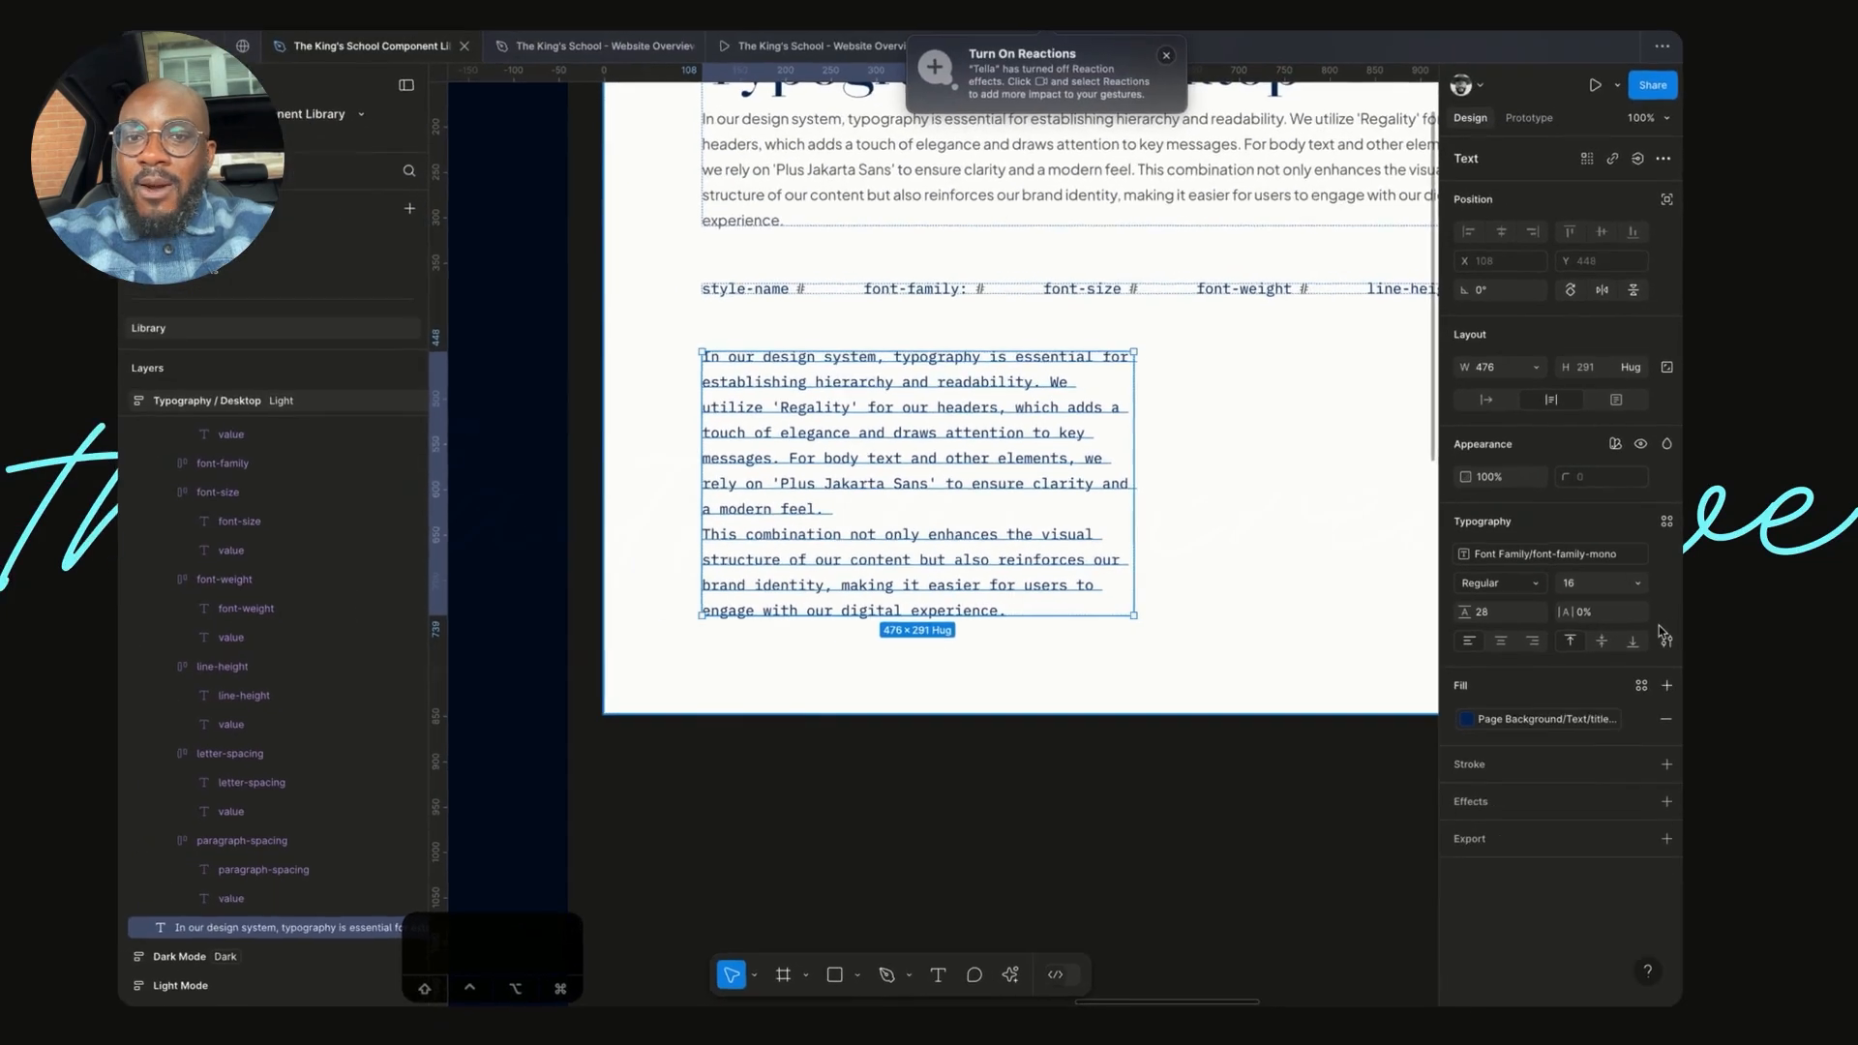
- Open the sample text's advanced type settings and raise the paragraph spacing to 16
click(1661, 643)
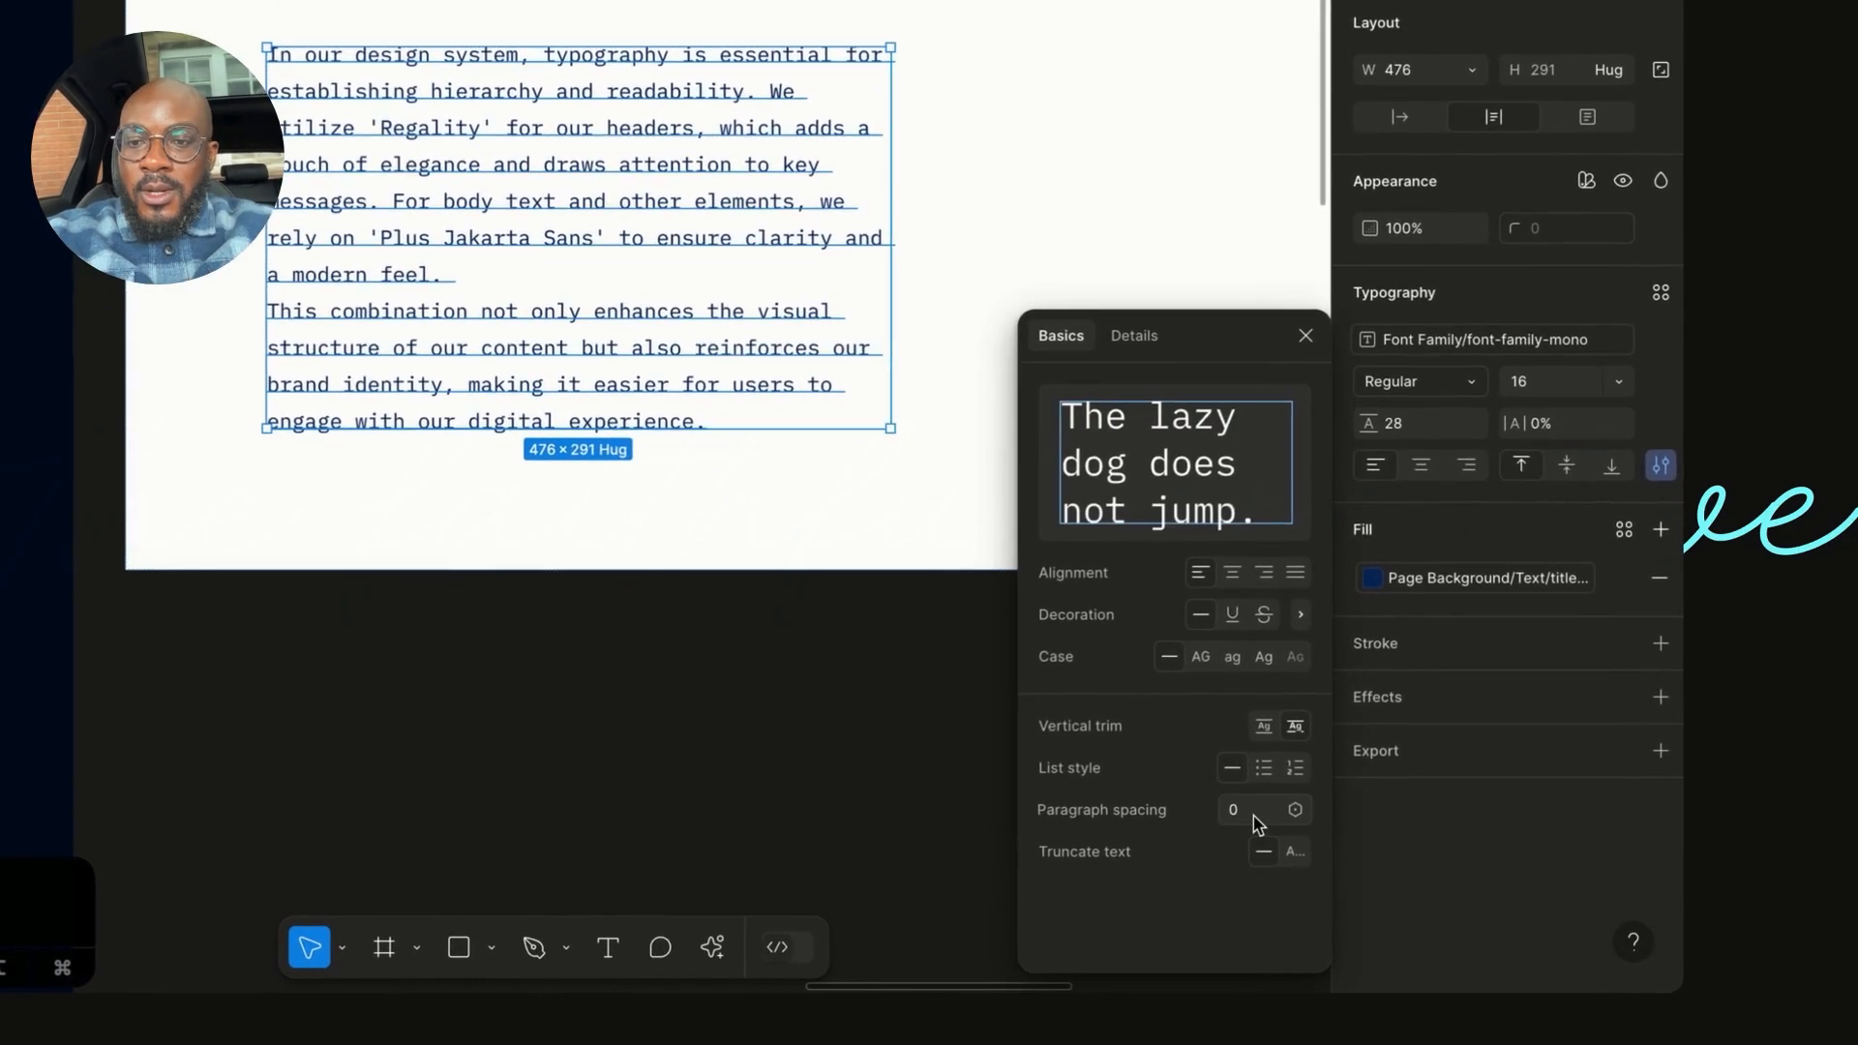
click(1250, 813)
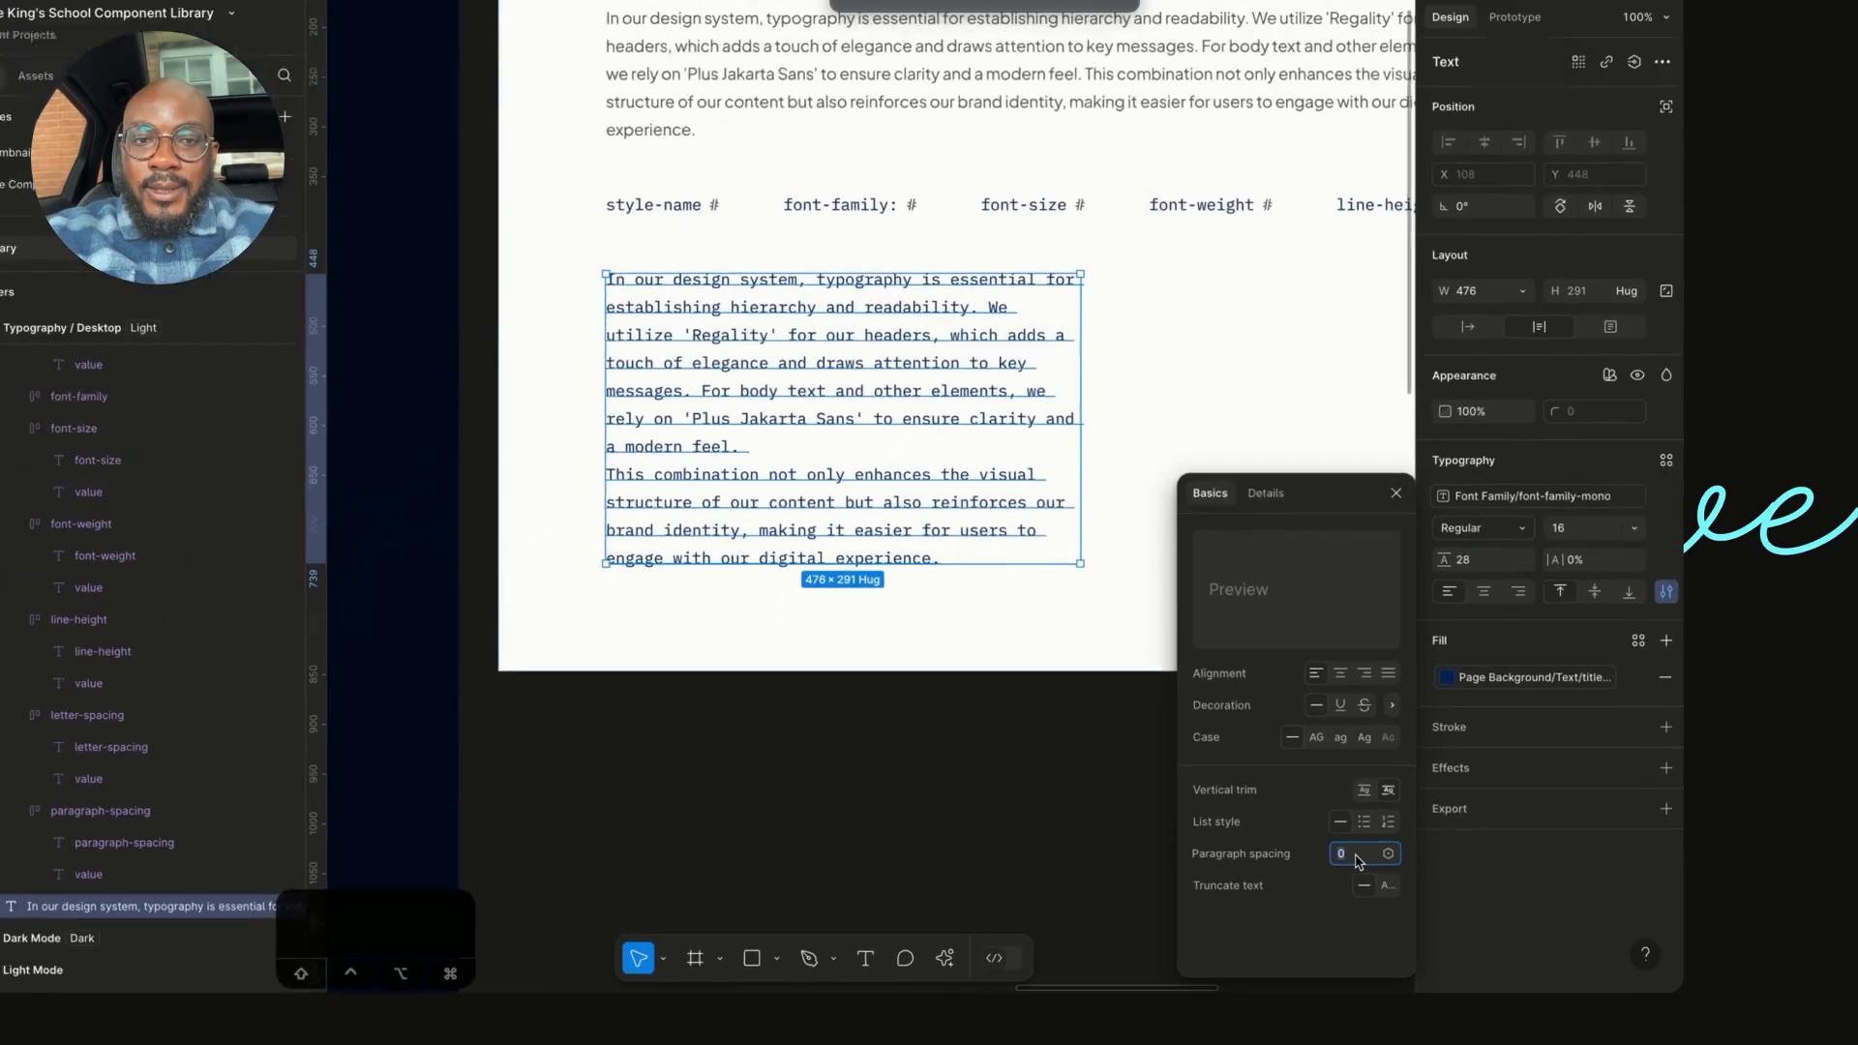
text(15)
key(Return)
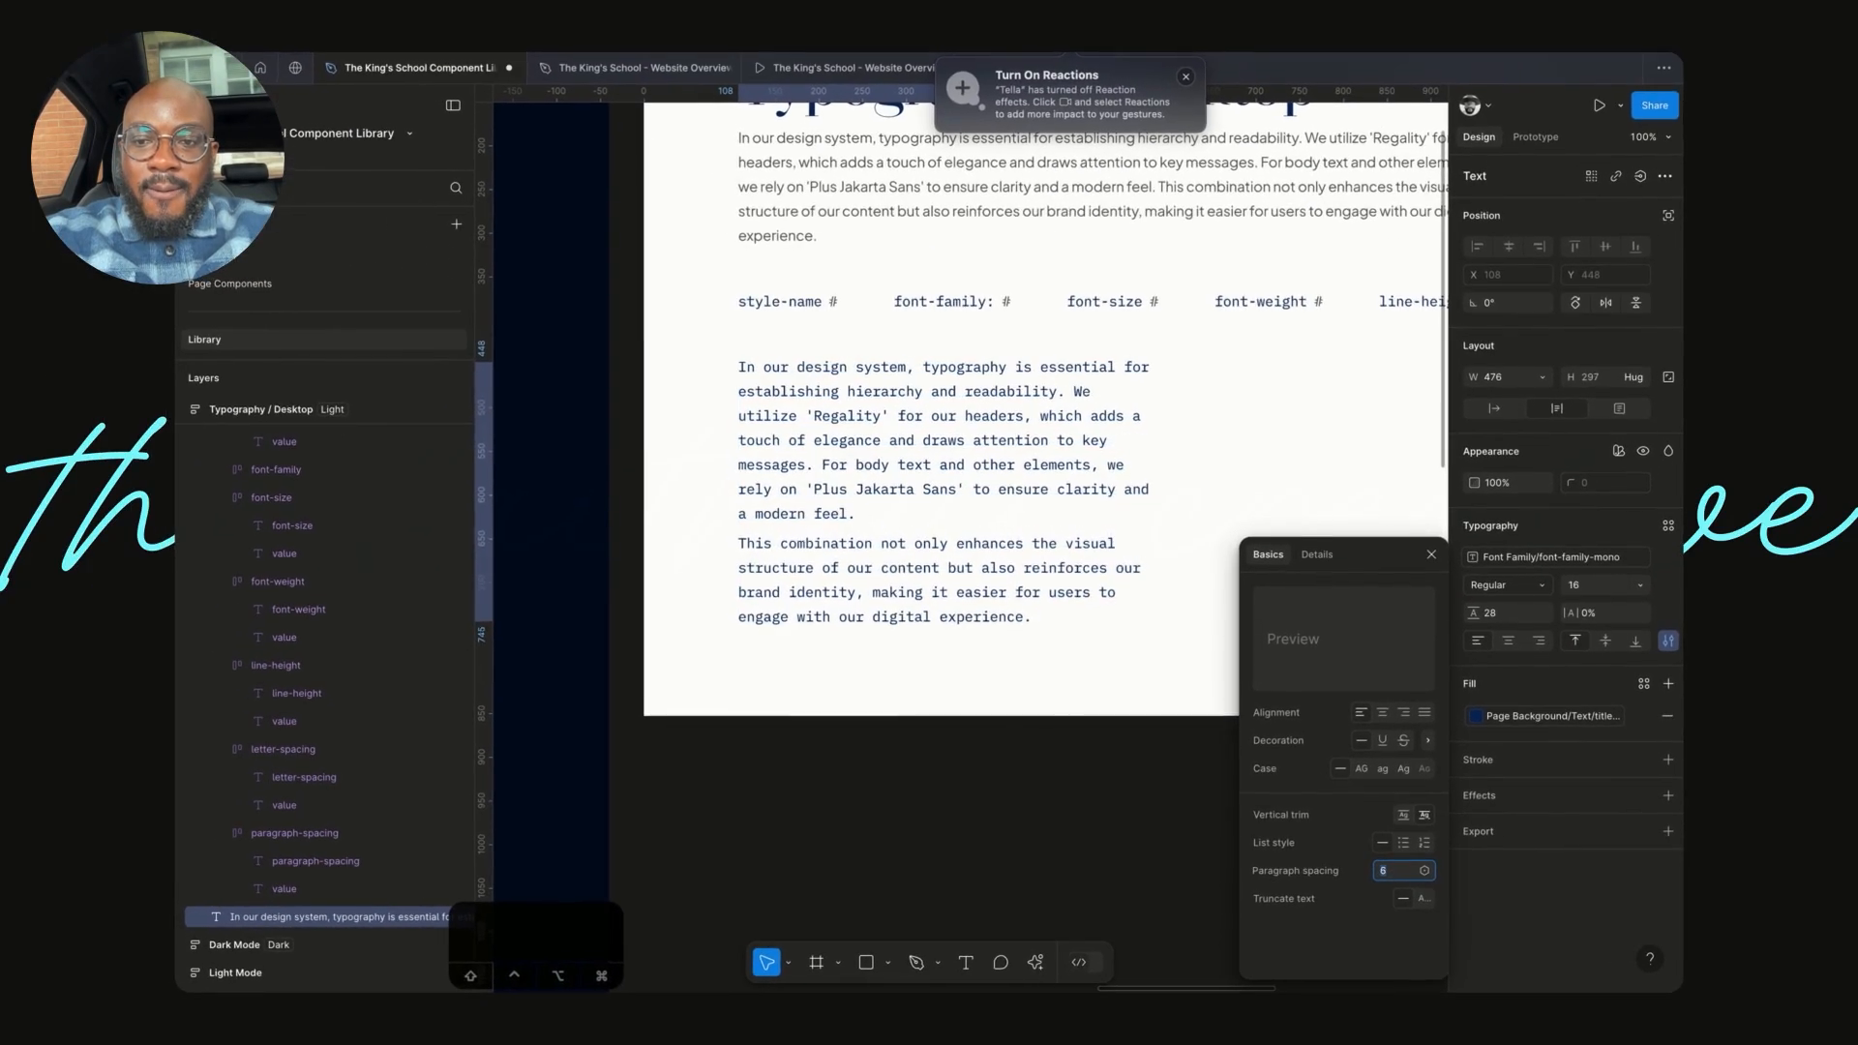
key(Up)
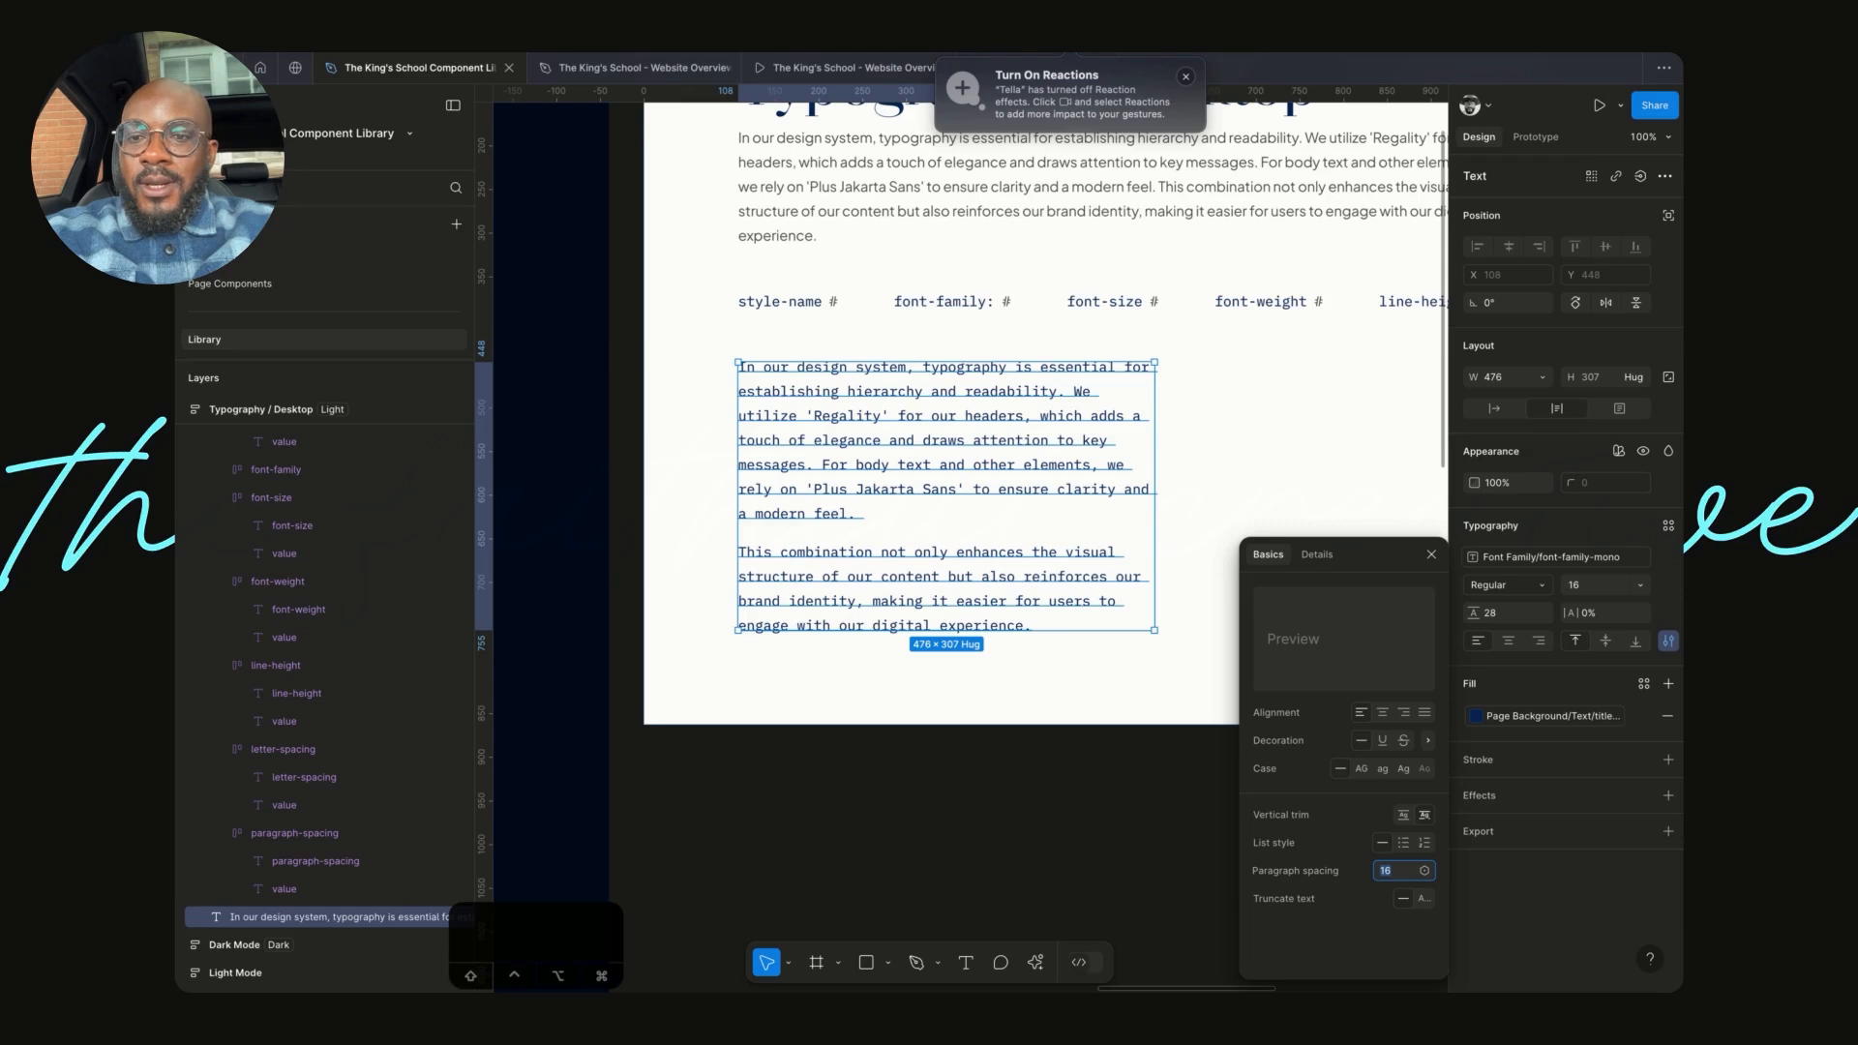
- Try paragraph spacings of 24, 28 and 16 on the sample text for comparison
text(24)
key(Return)
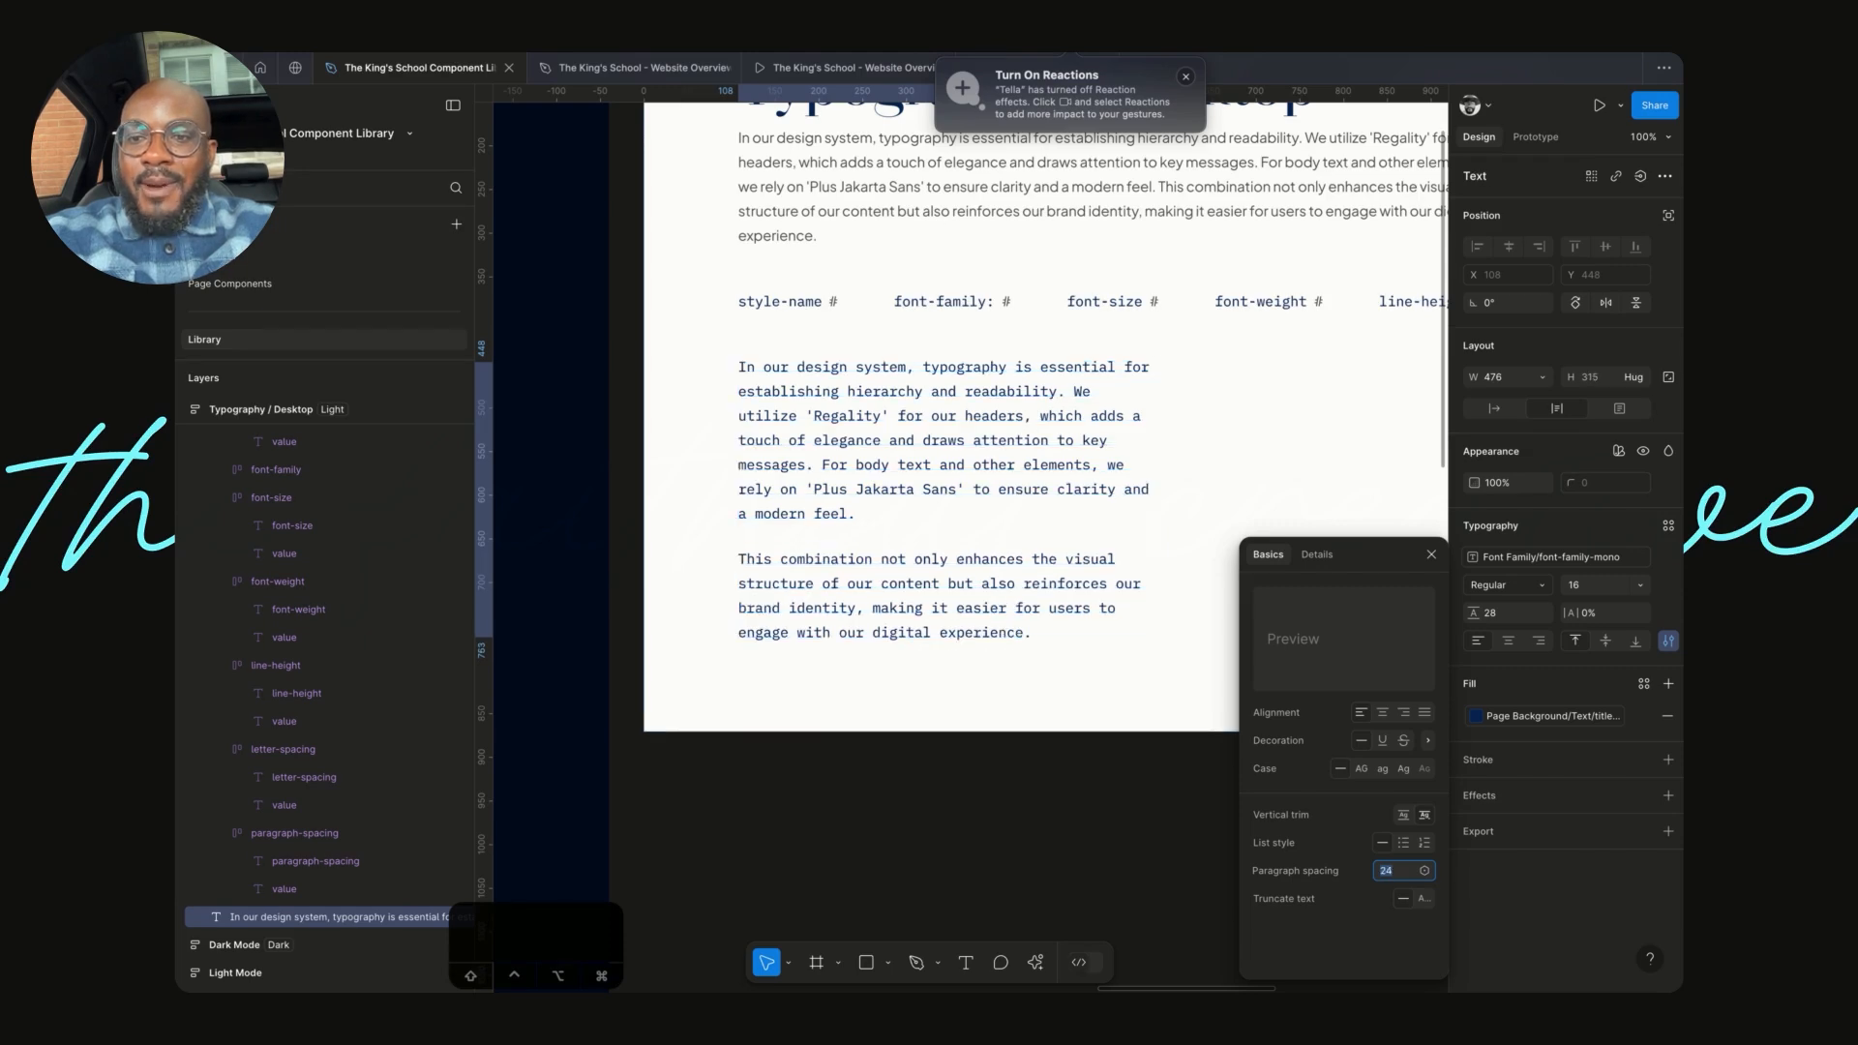
key(Up)
key(Up)
key(Up)
key(Up)
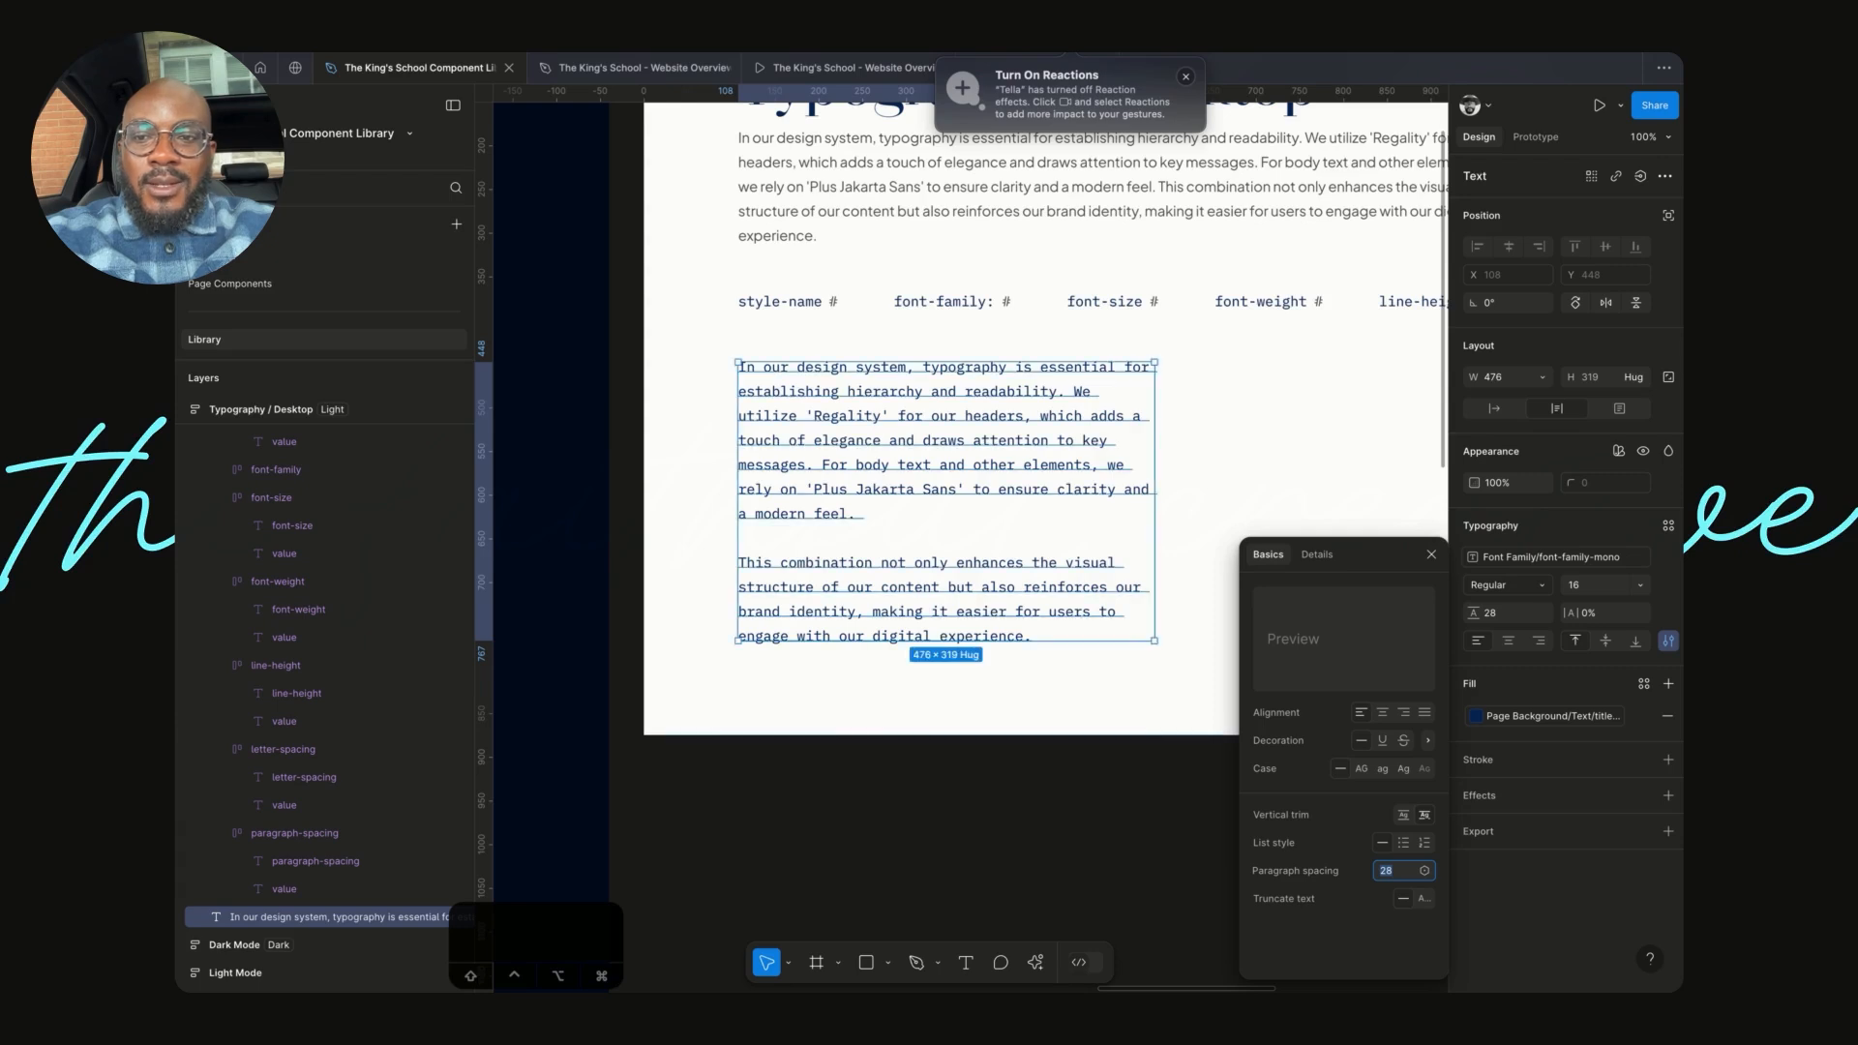
text(16)
key(Tab)
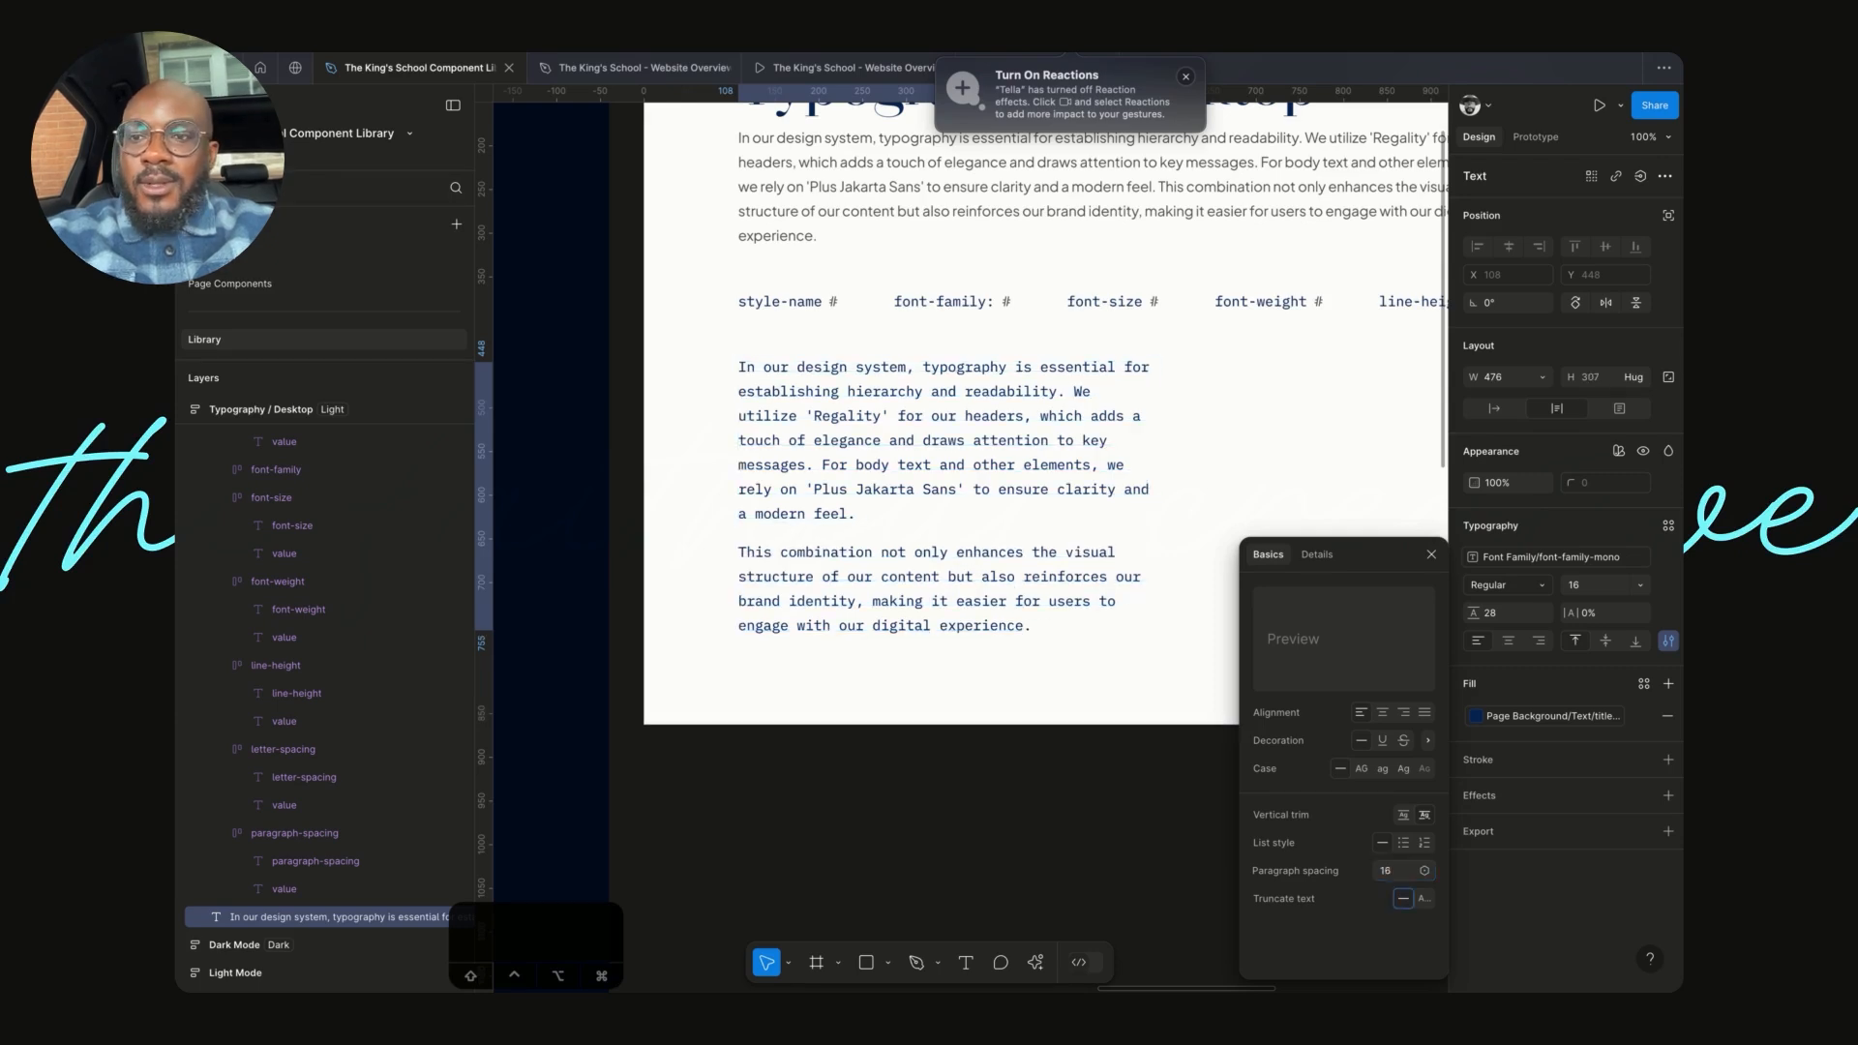
- Set the sample text's paragraph spacing to 24 and close the type settings
click(1396, 873)
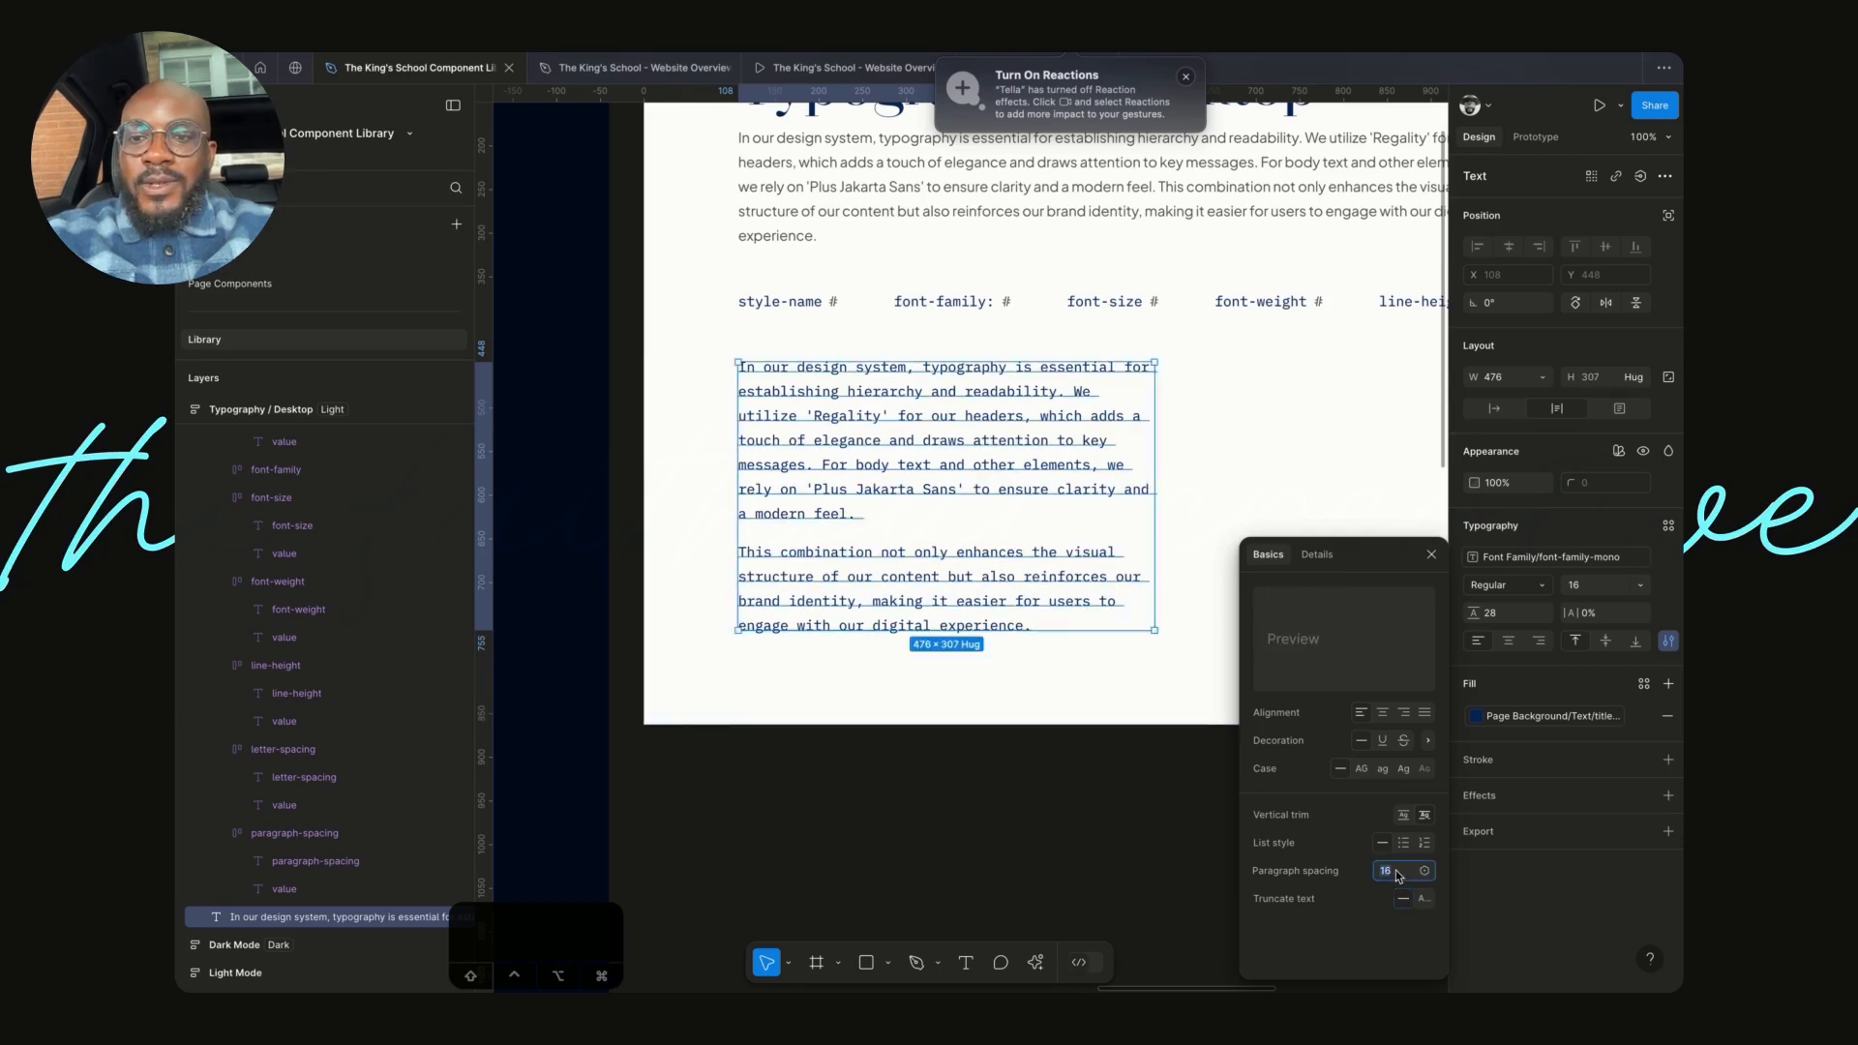
text(24)
key(Tab)
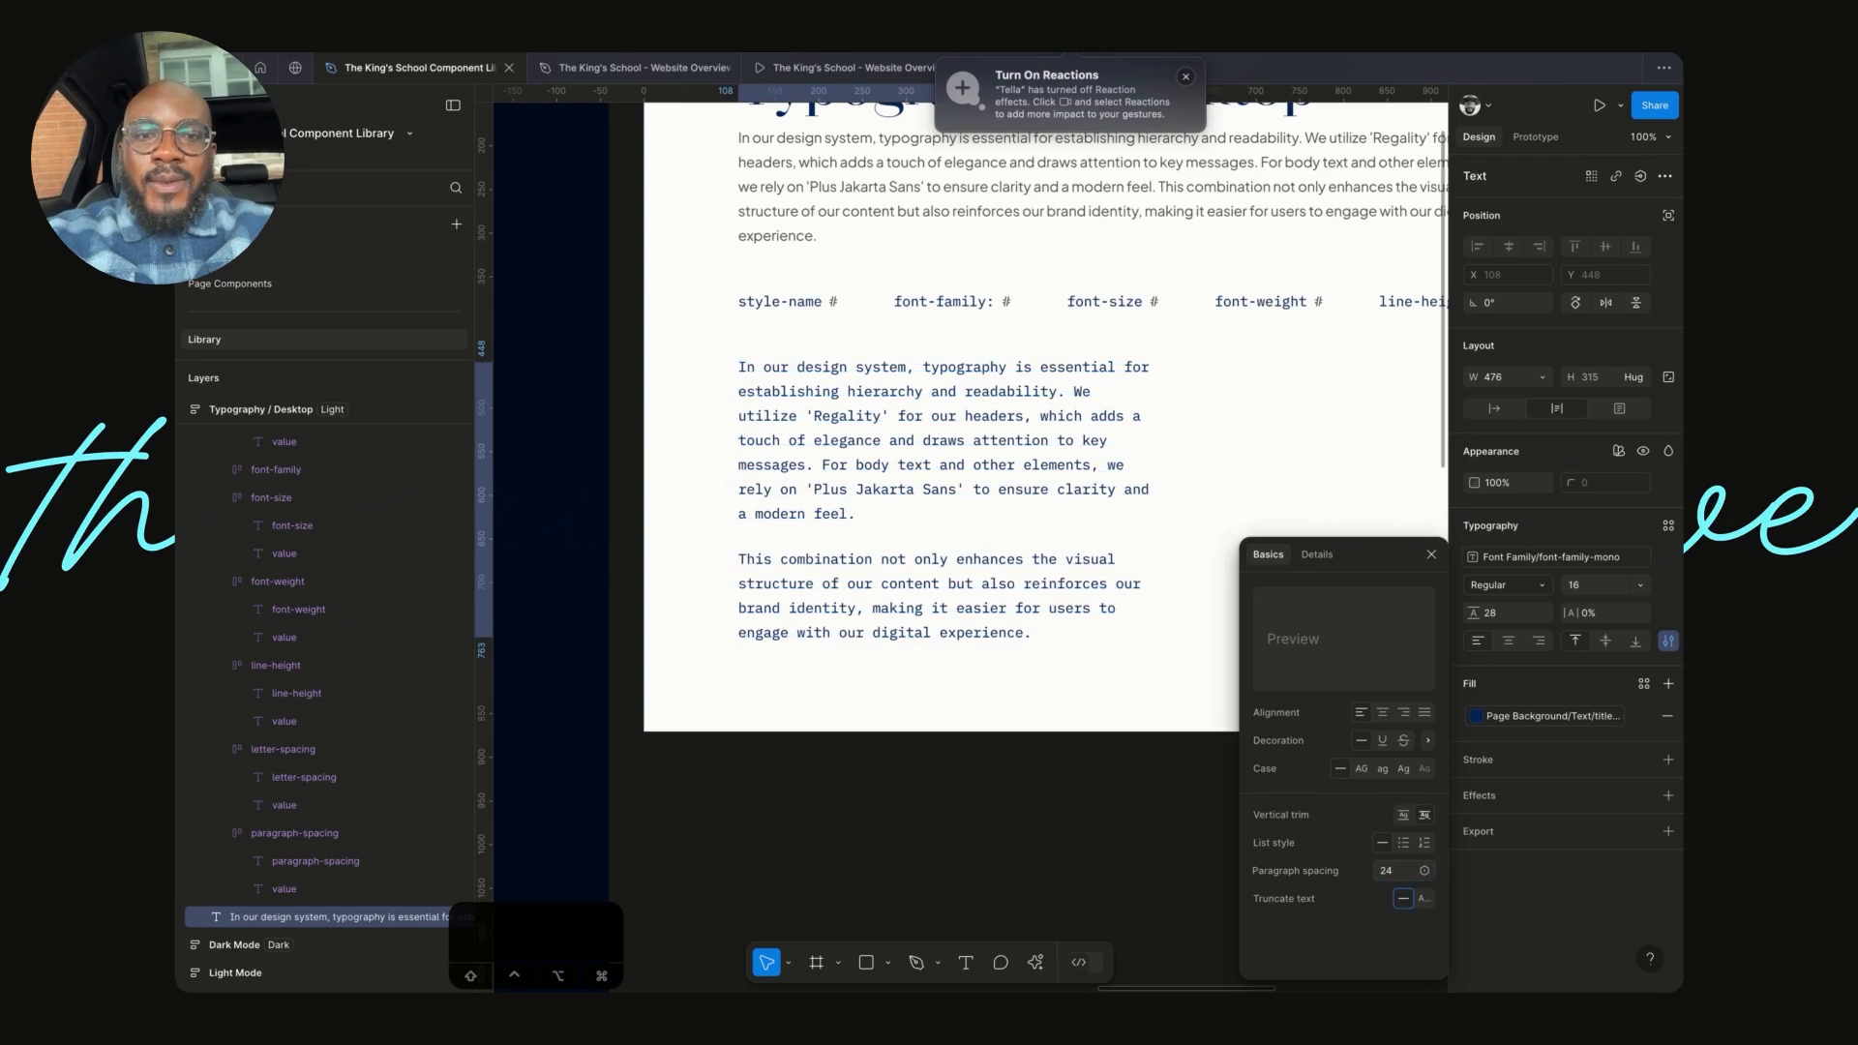
click(1081, 835)
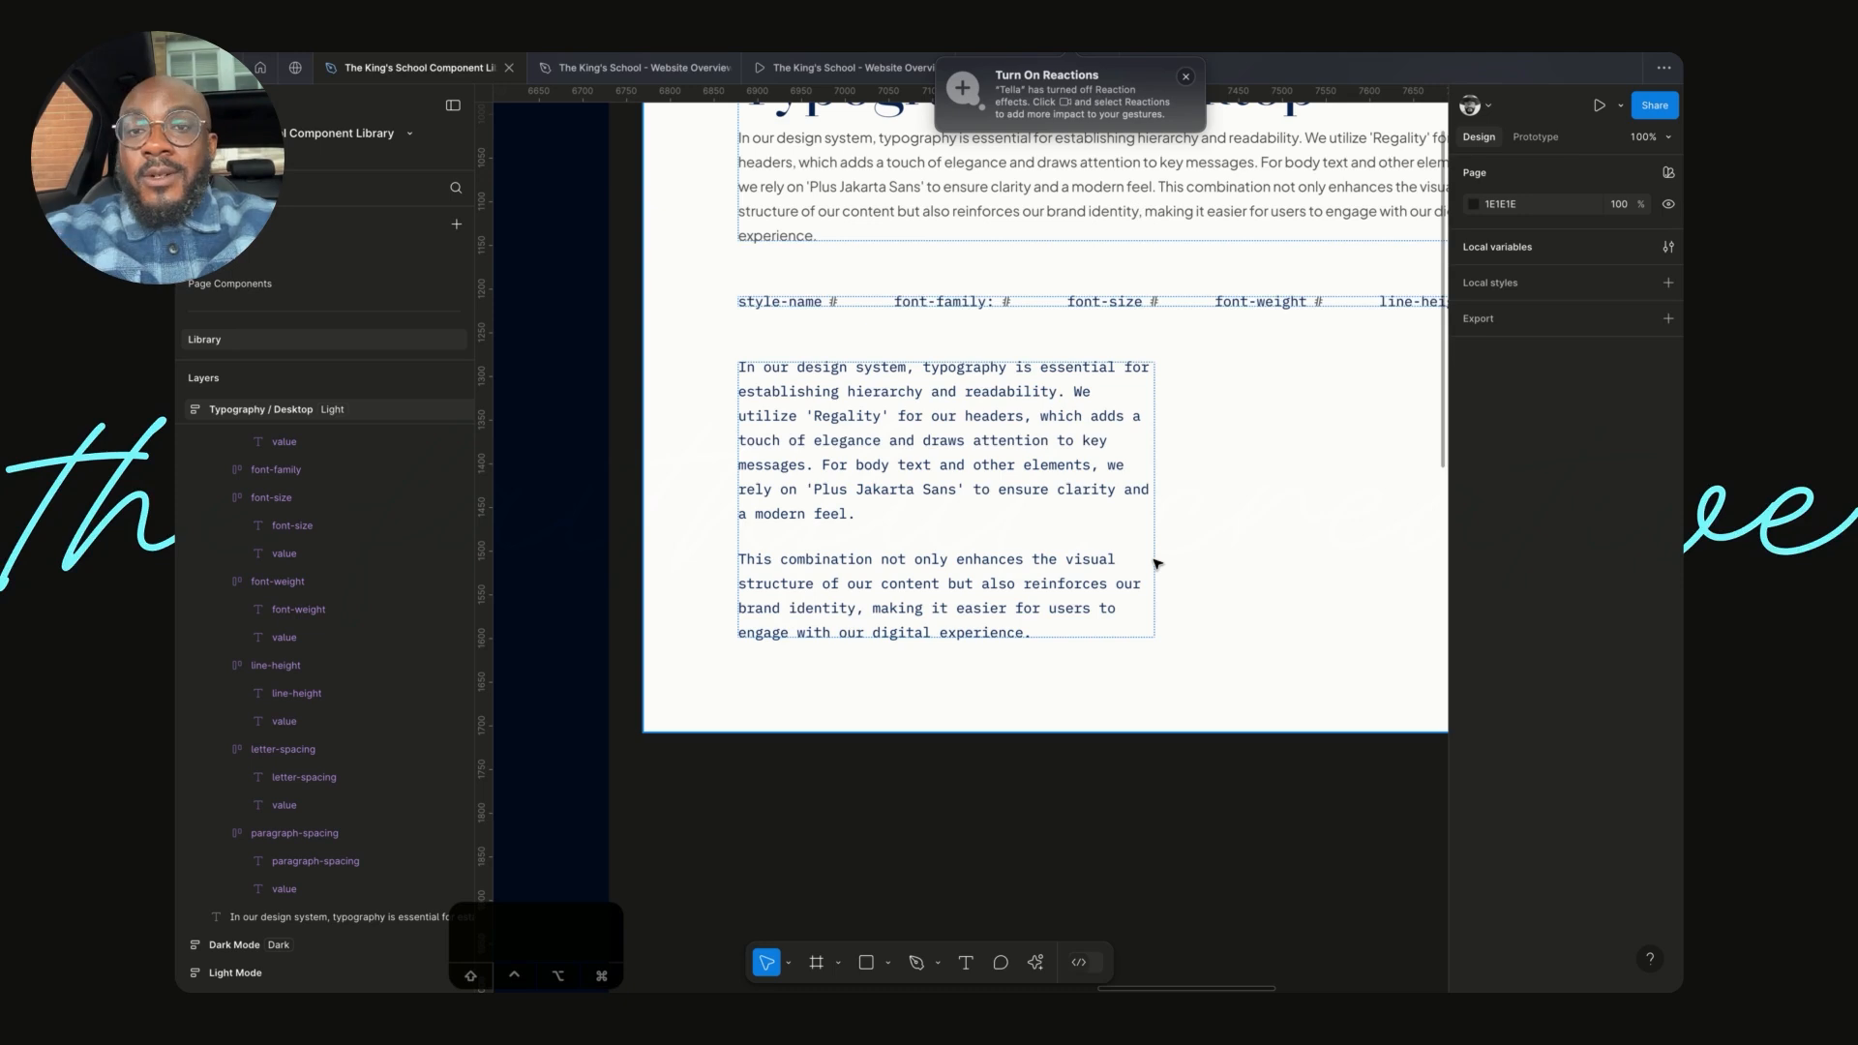
- Examine the saved plugins and the commands the Styler plugin offers for extracting and generating styles
click(1138, 550)
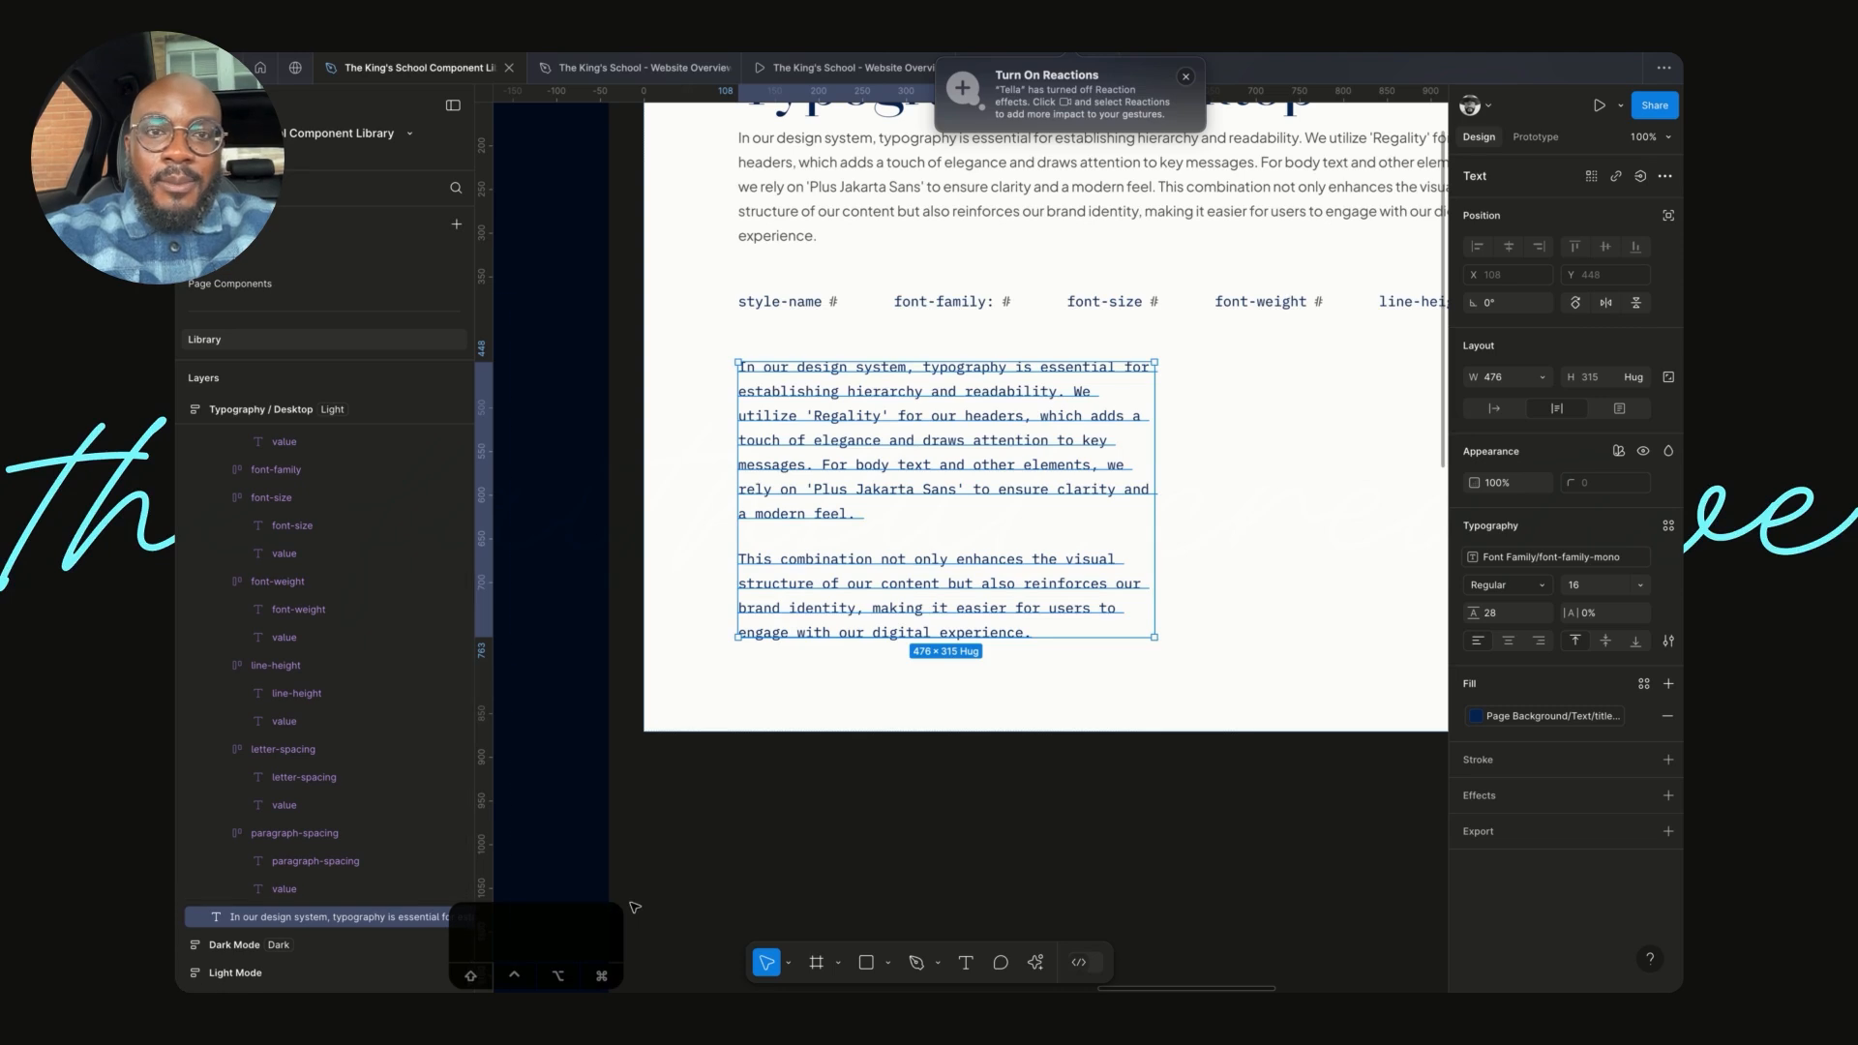
right_click(582, 234)
mouse_move(702, 710)
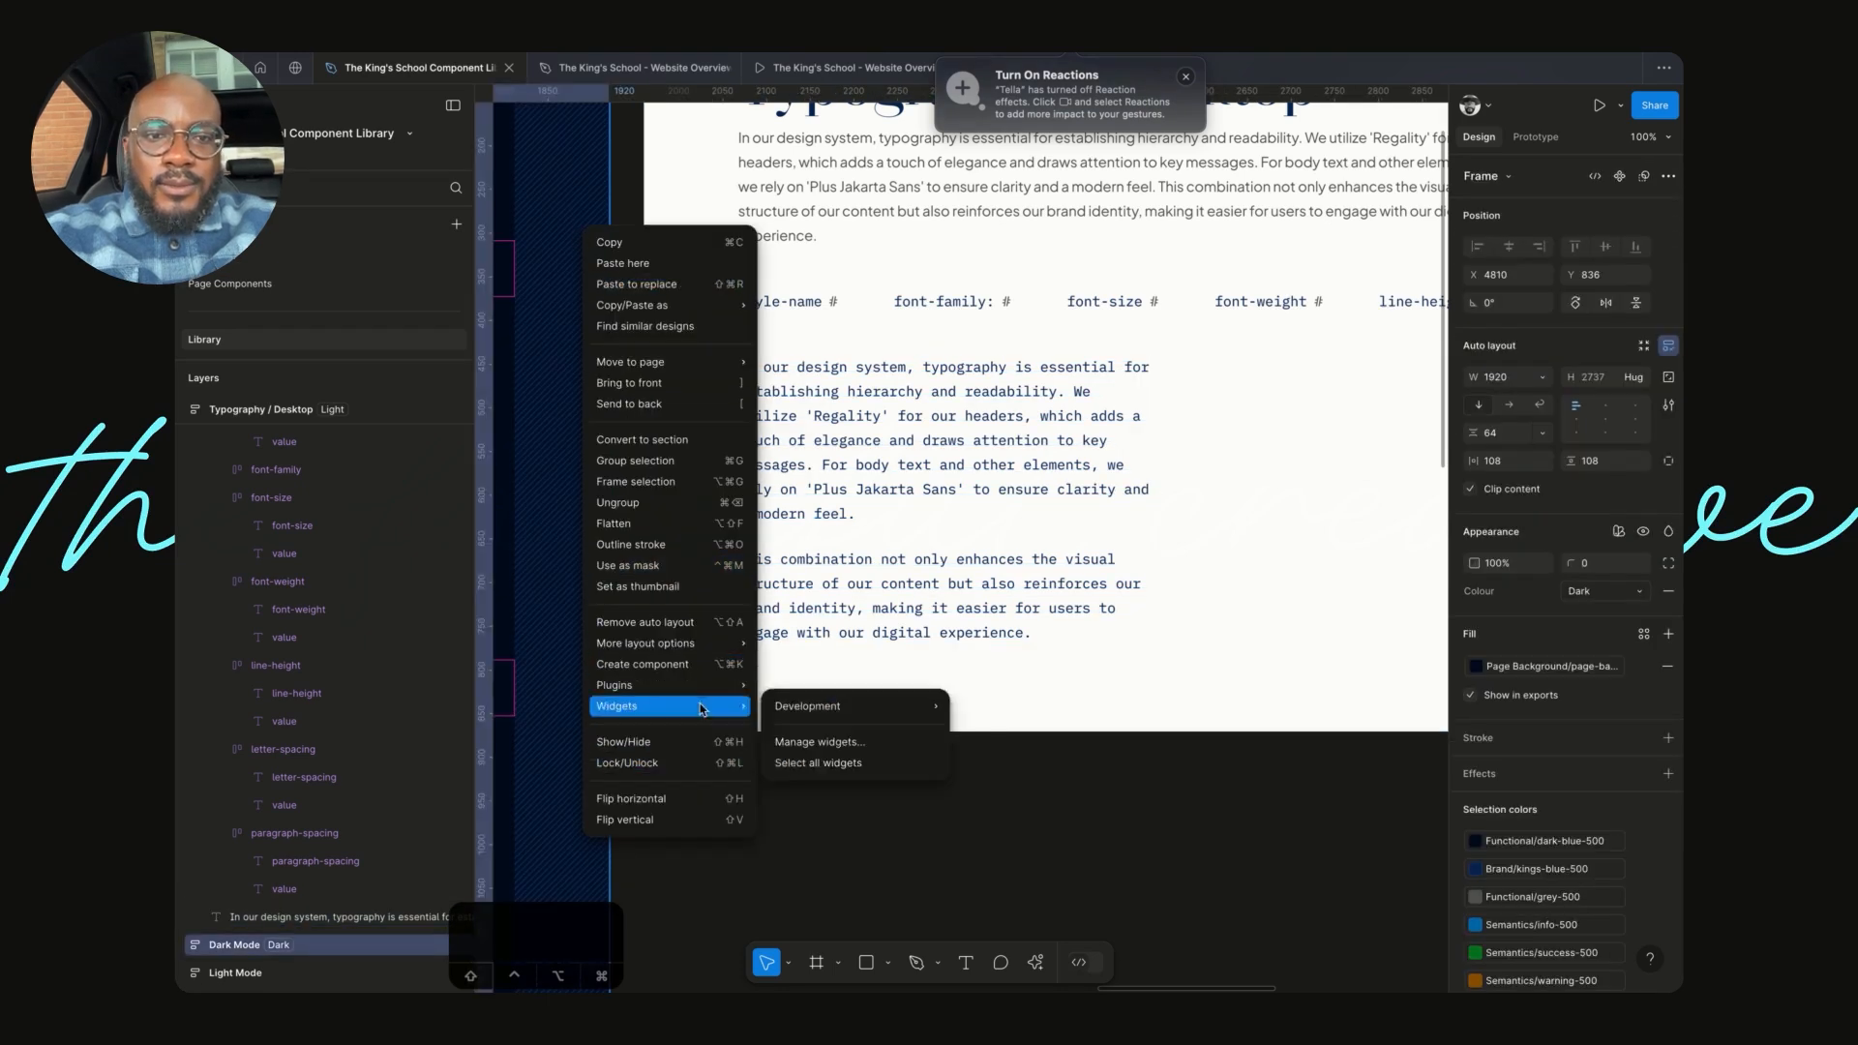
mouse_move(943, 850)
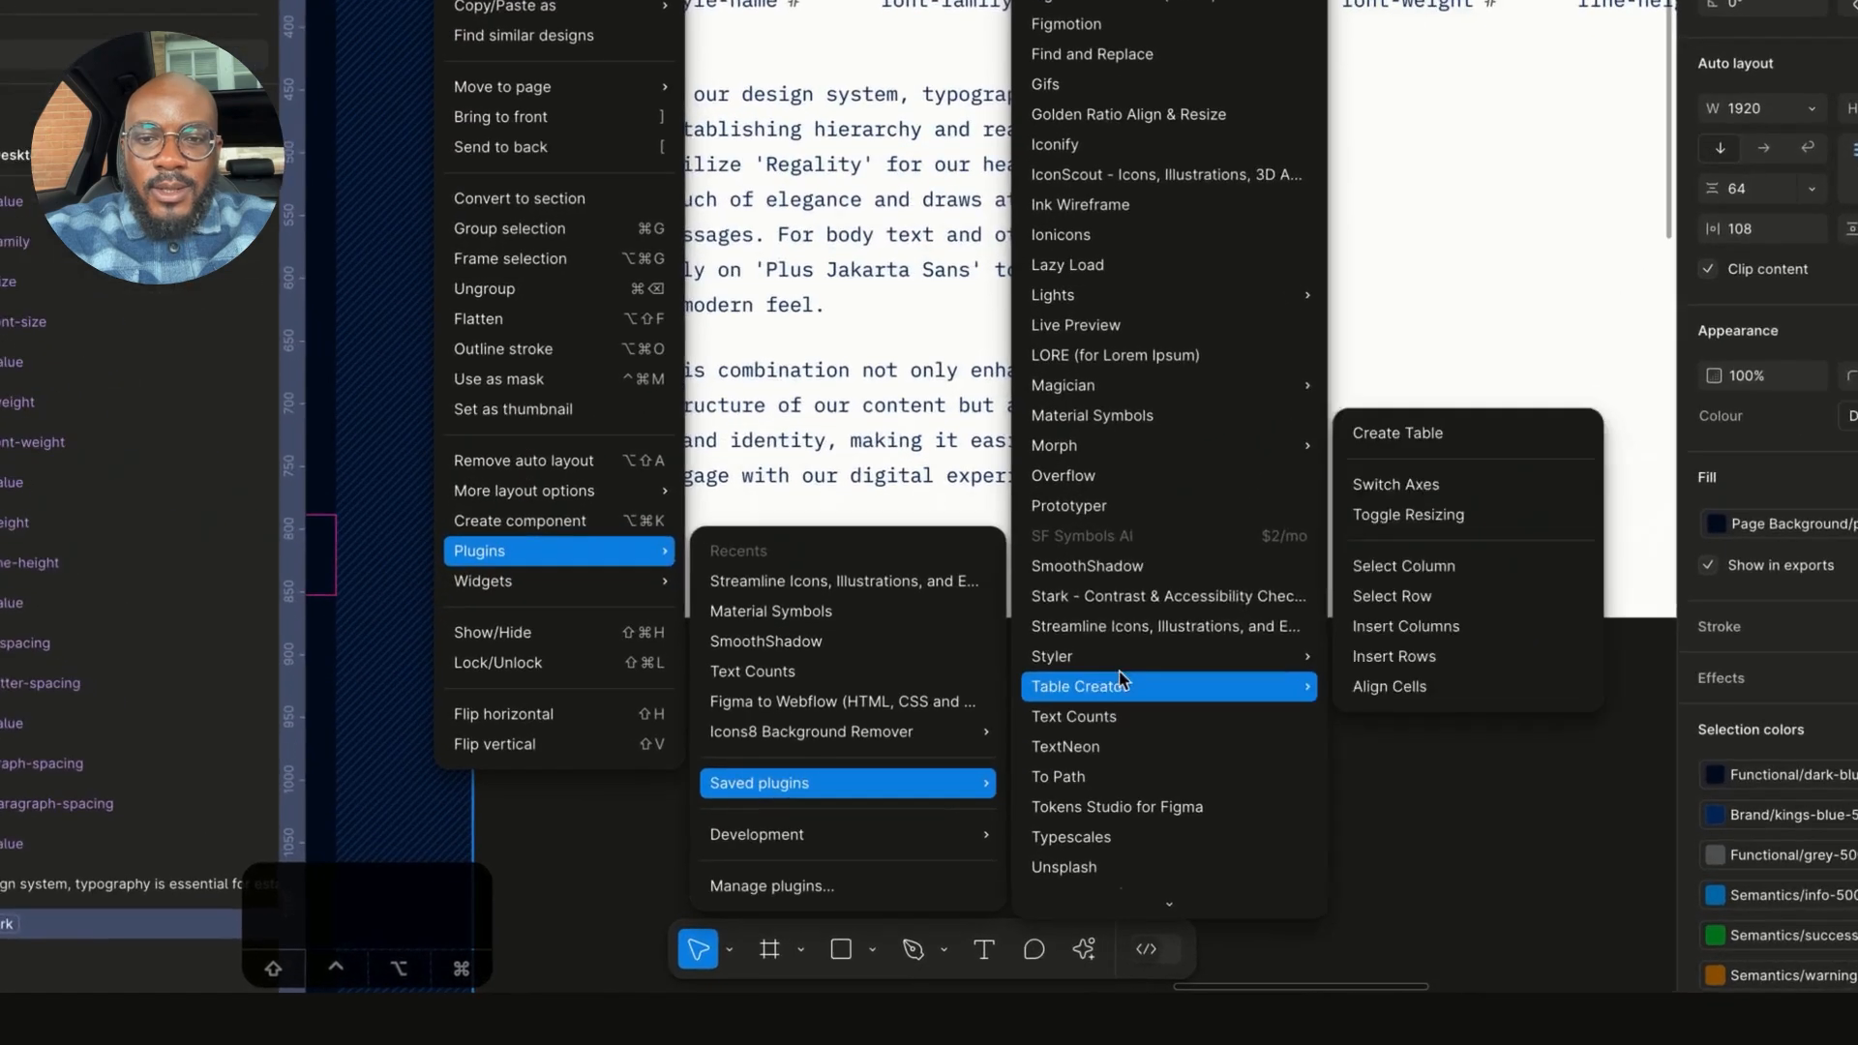
mouse_move(1176, 761)
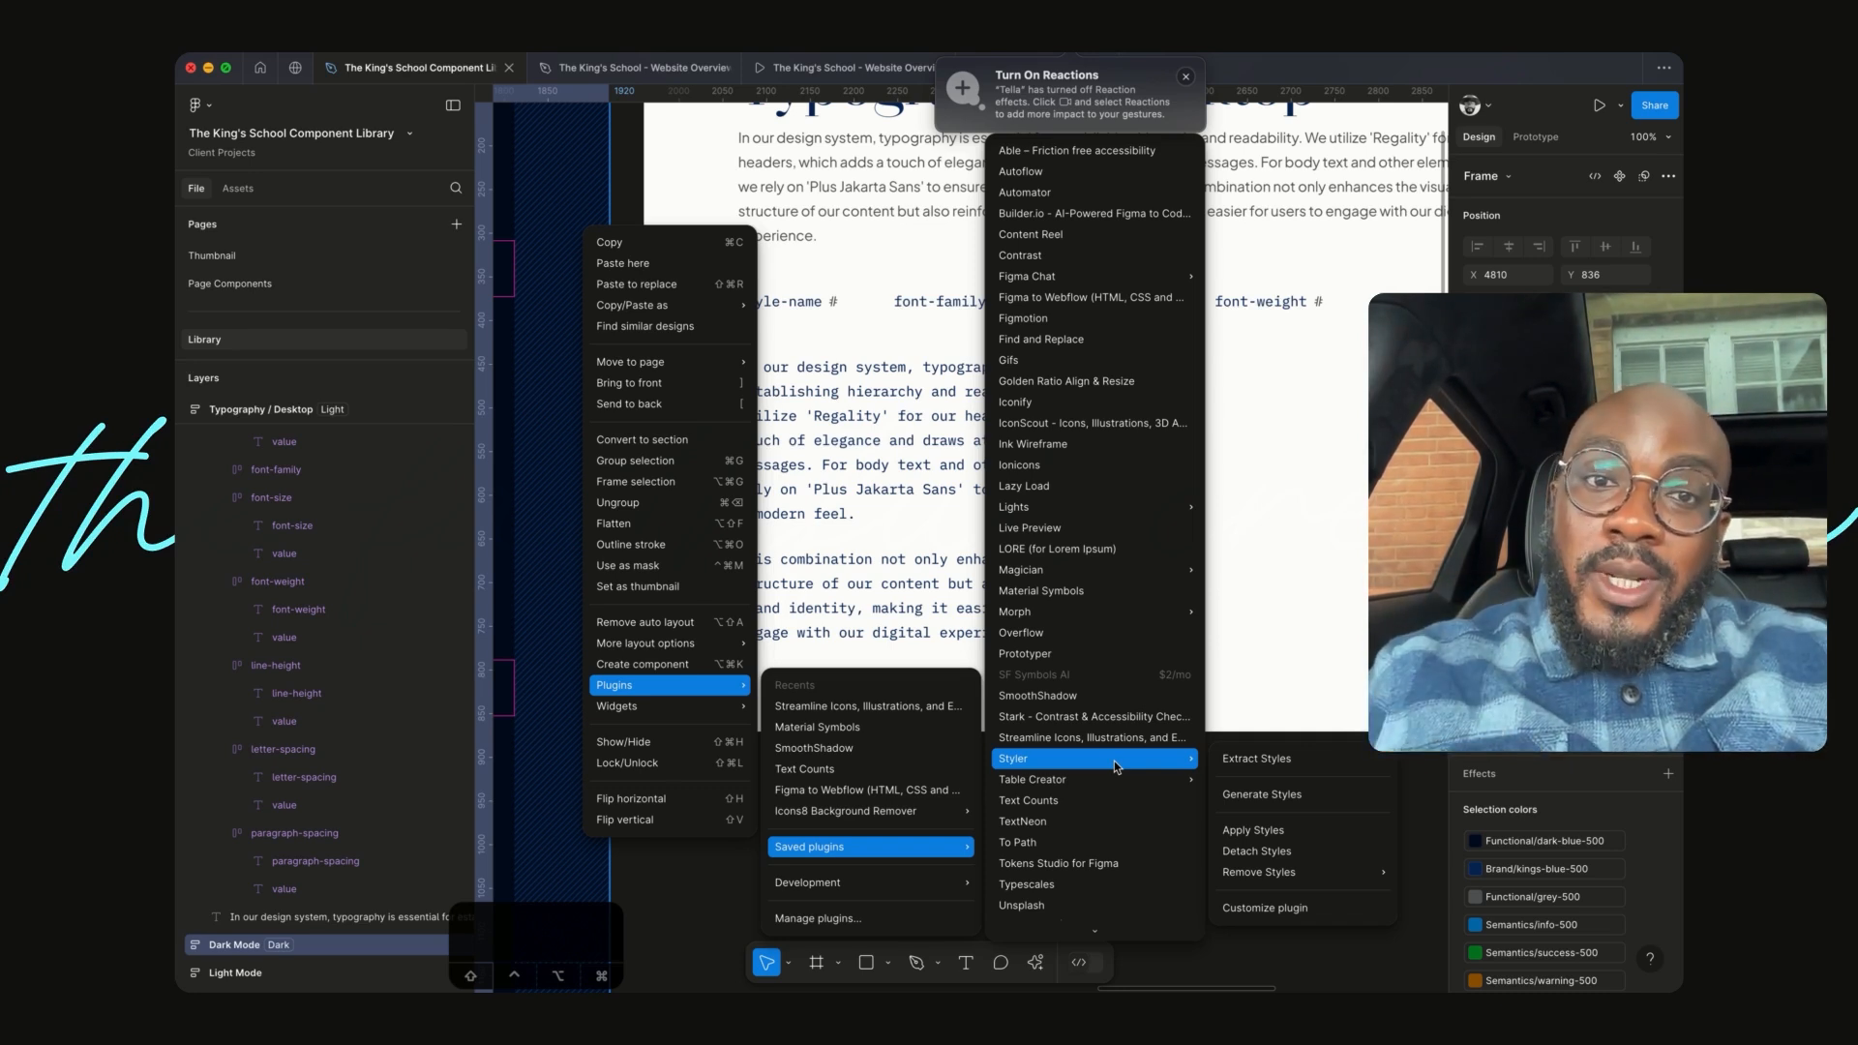
mouse_move(1064, 612)
- Rename the two-paragraph sample text layer to "Spec / regular"
click(308, 918)
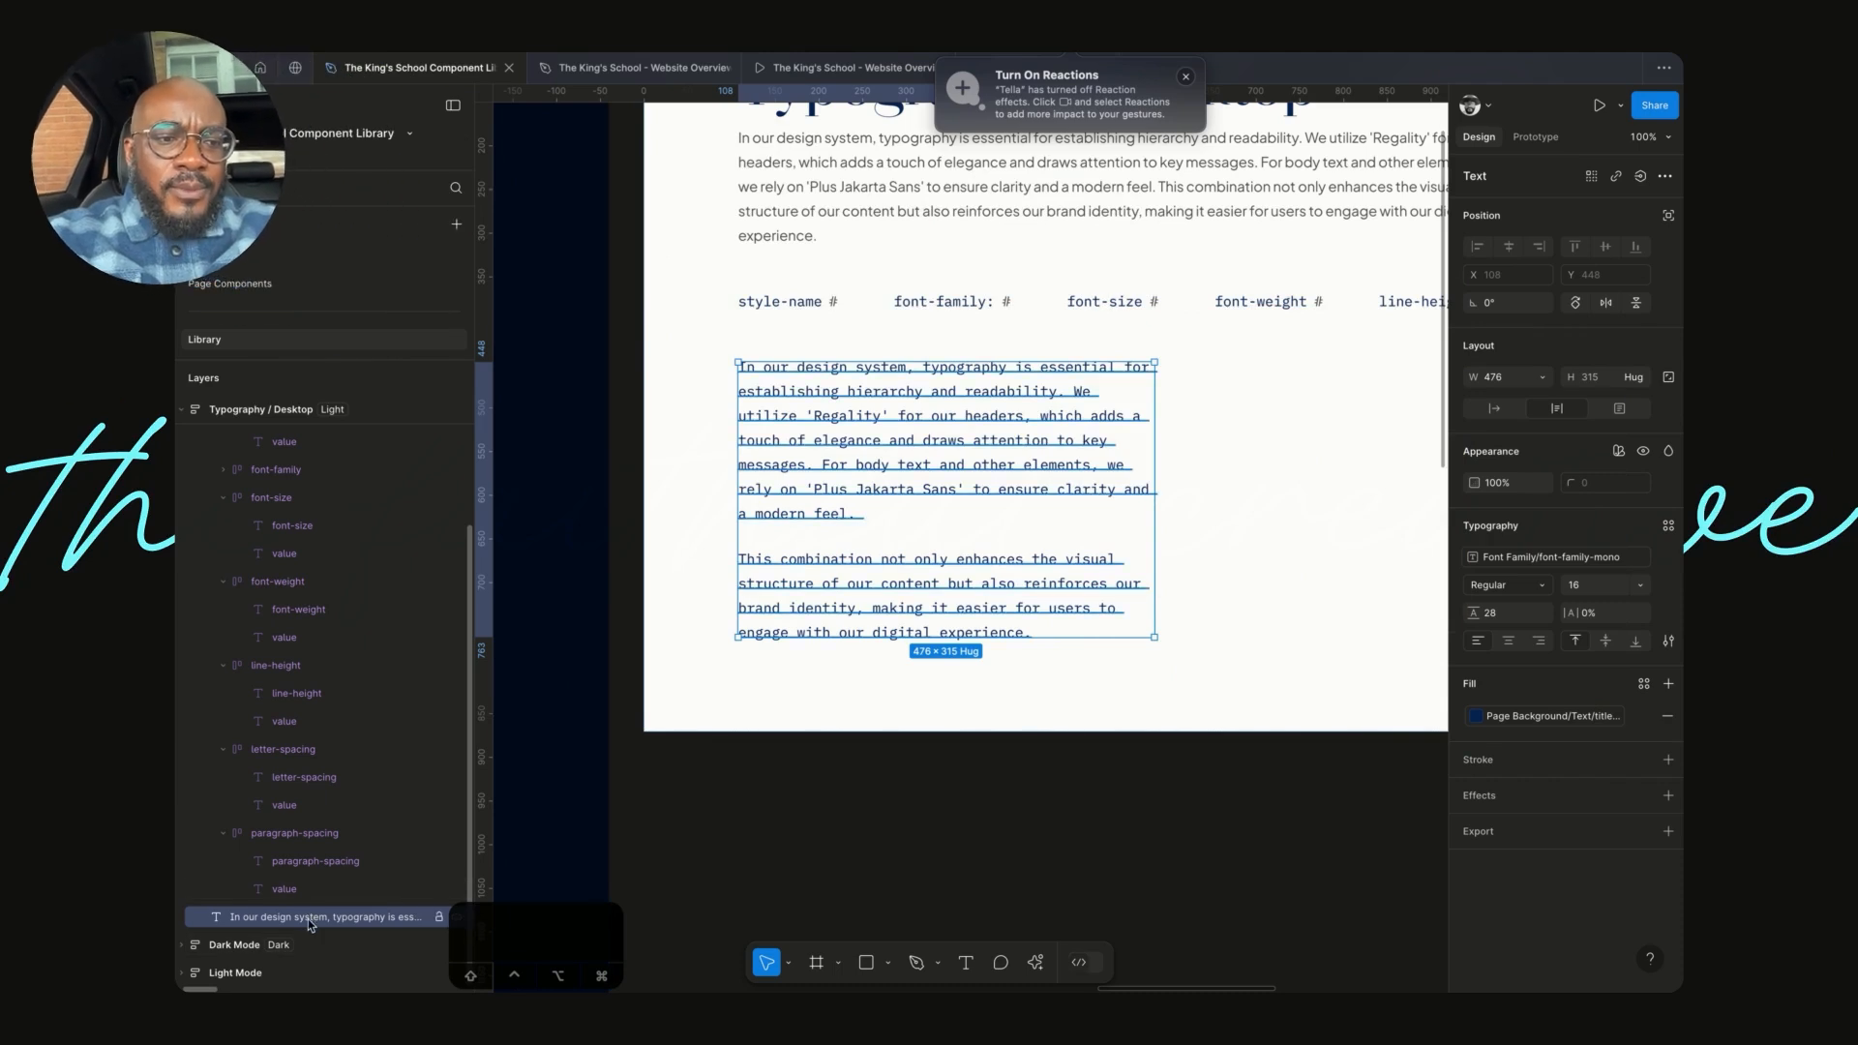
double_click(308, 919)
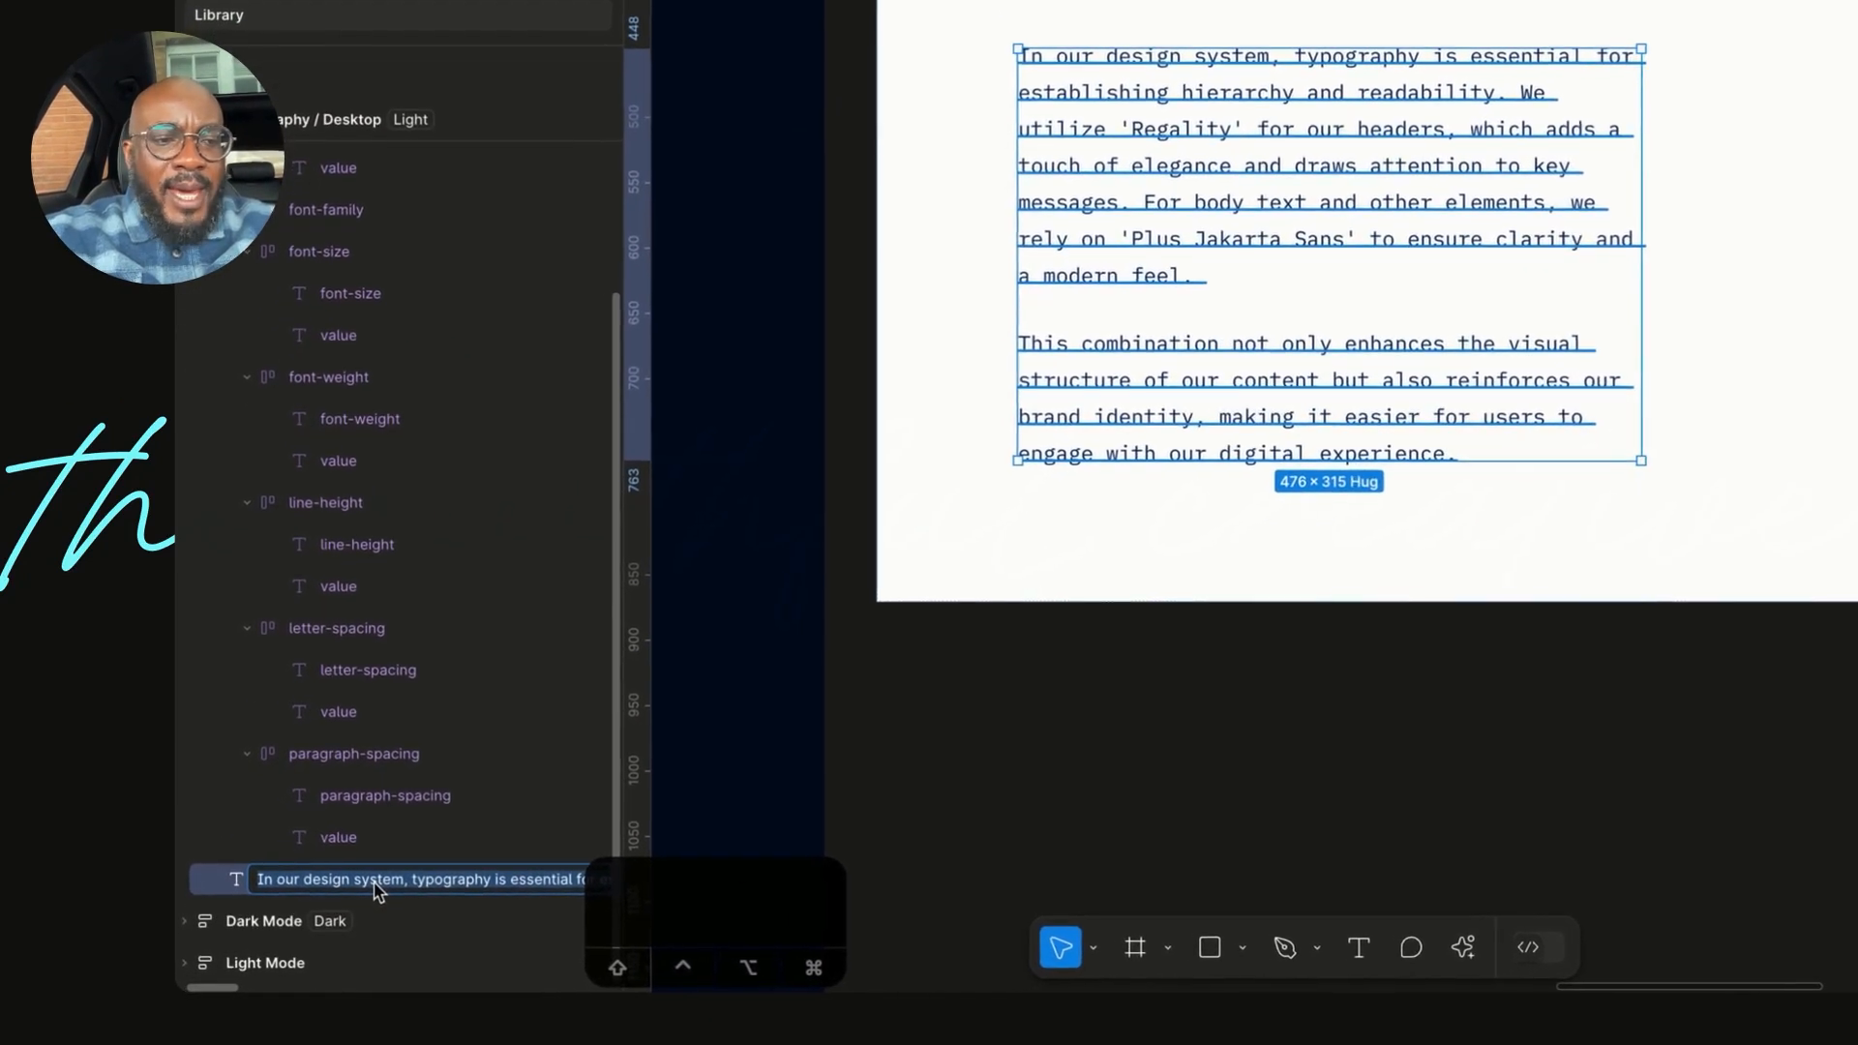
text(spec)
key(super+a)
text(S)
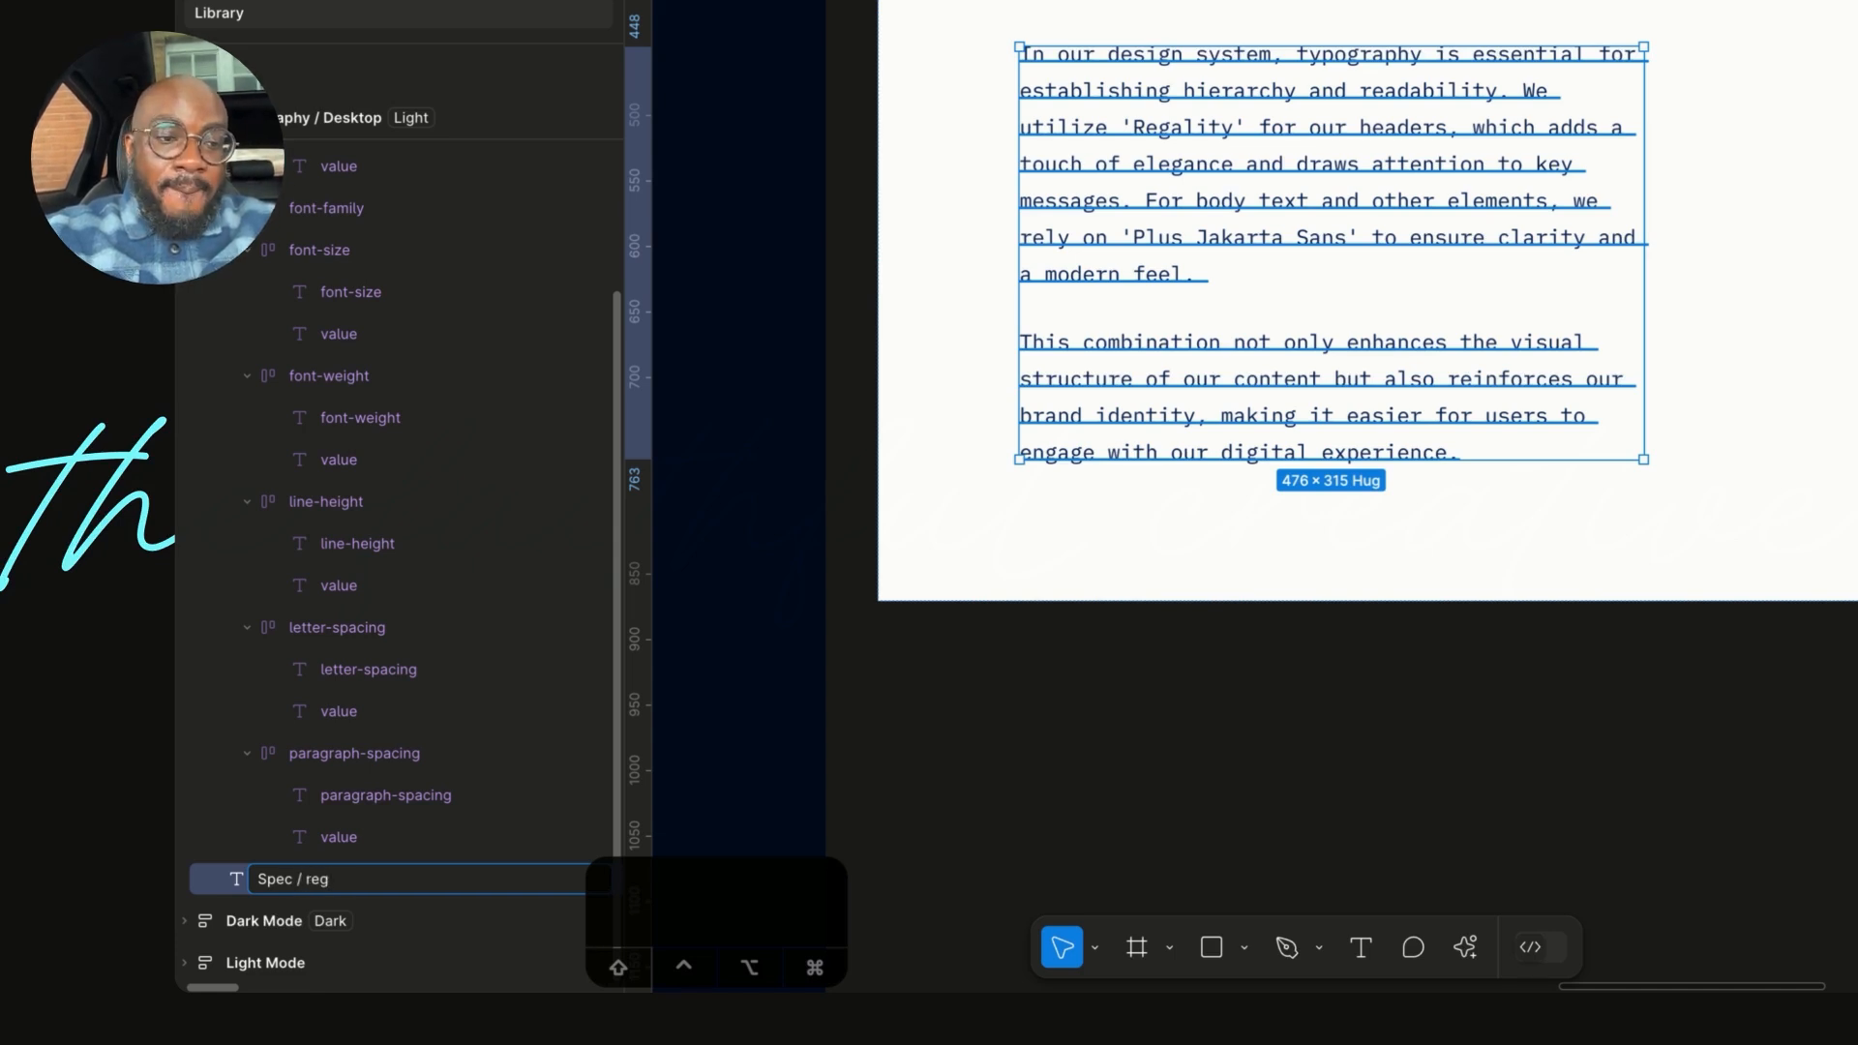
key(BackSpace)
key(BackSpace)
key(BackSpace)
key(BackSpace)
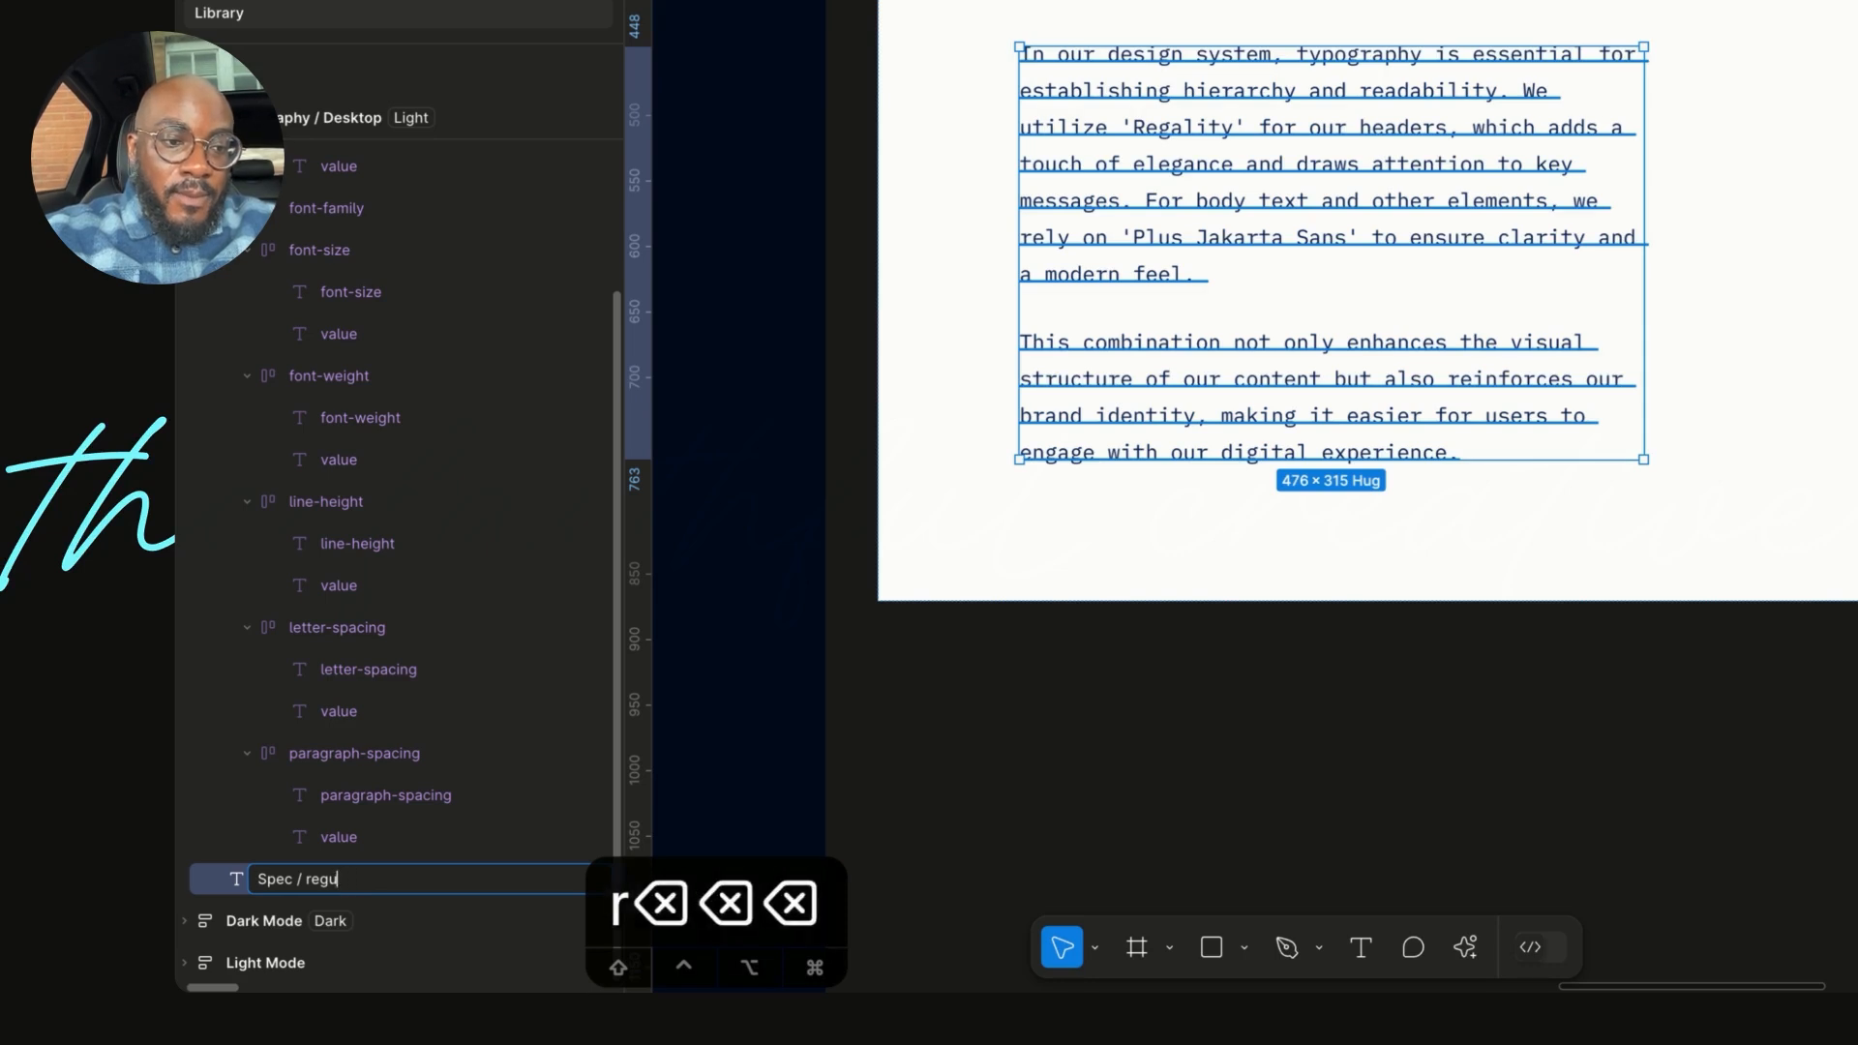
text(ular)
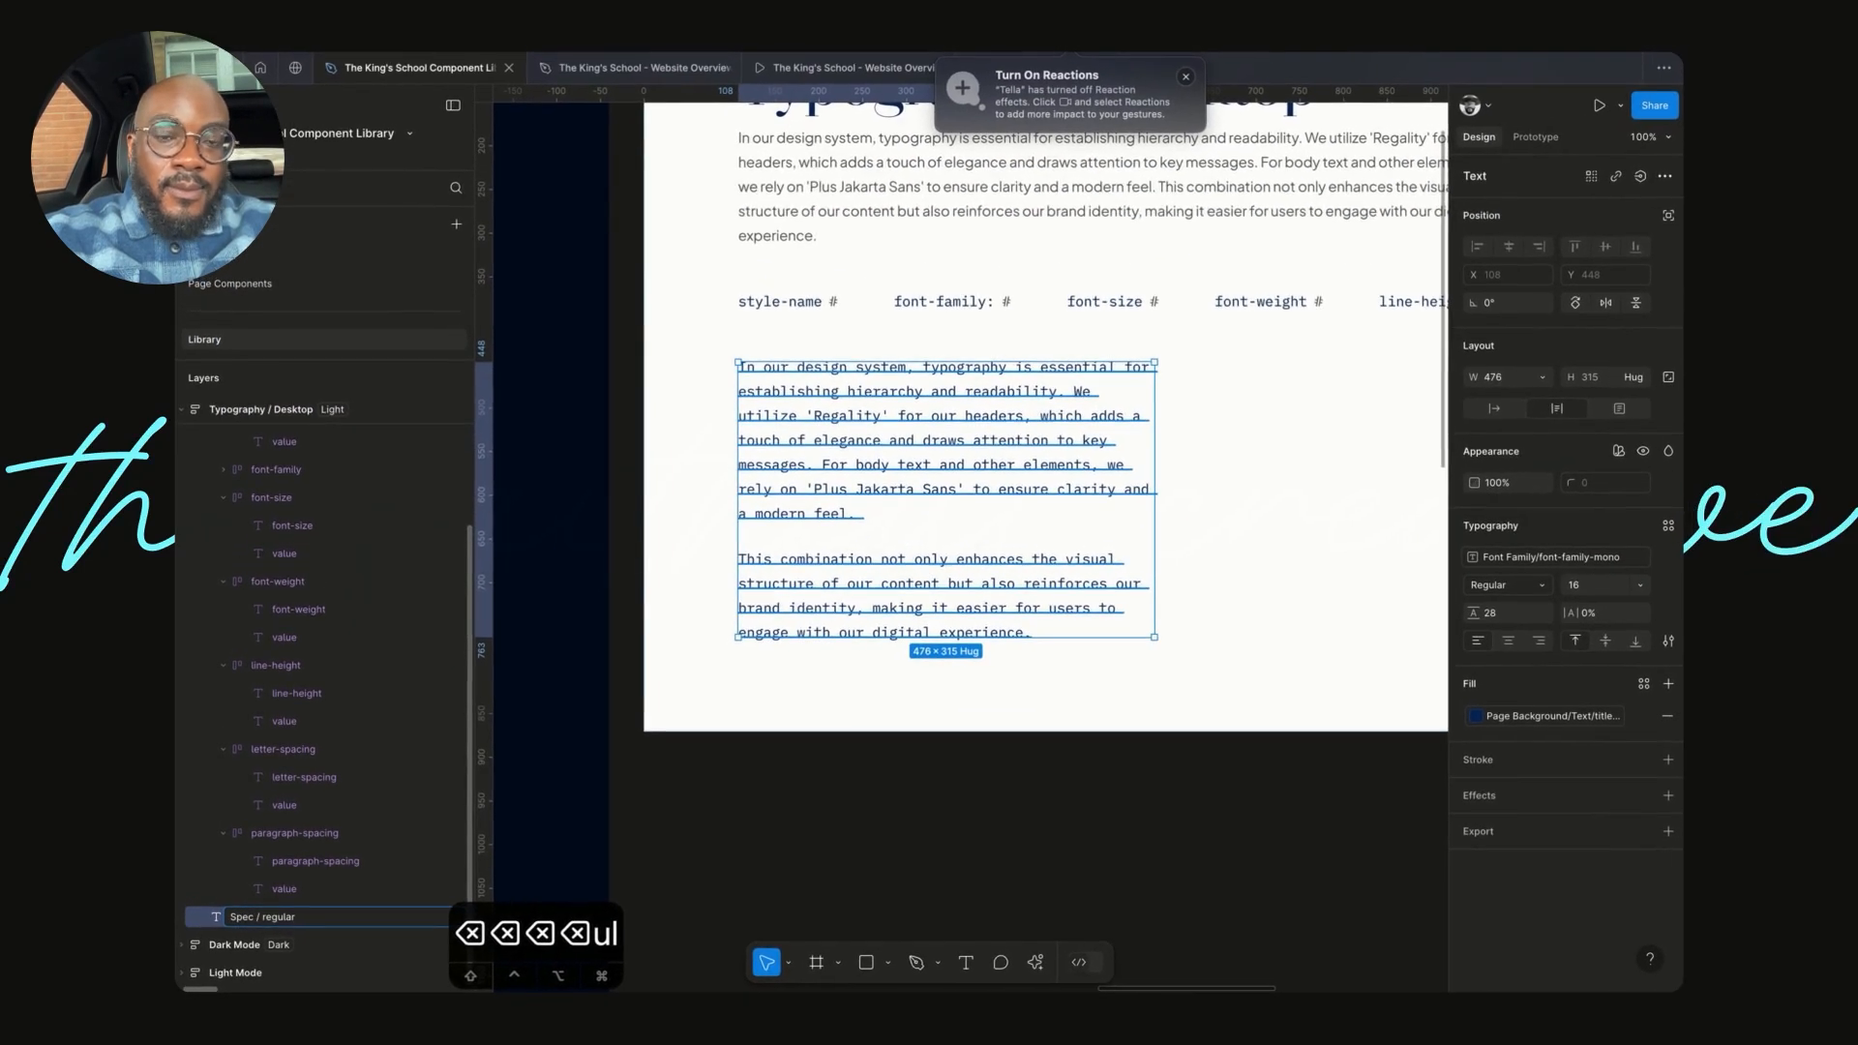
key(Return)
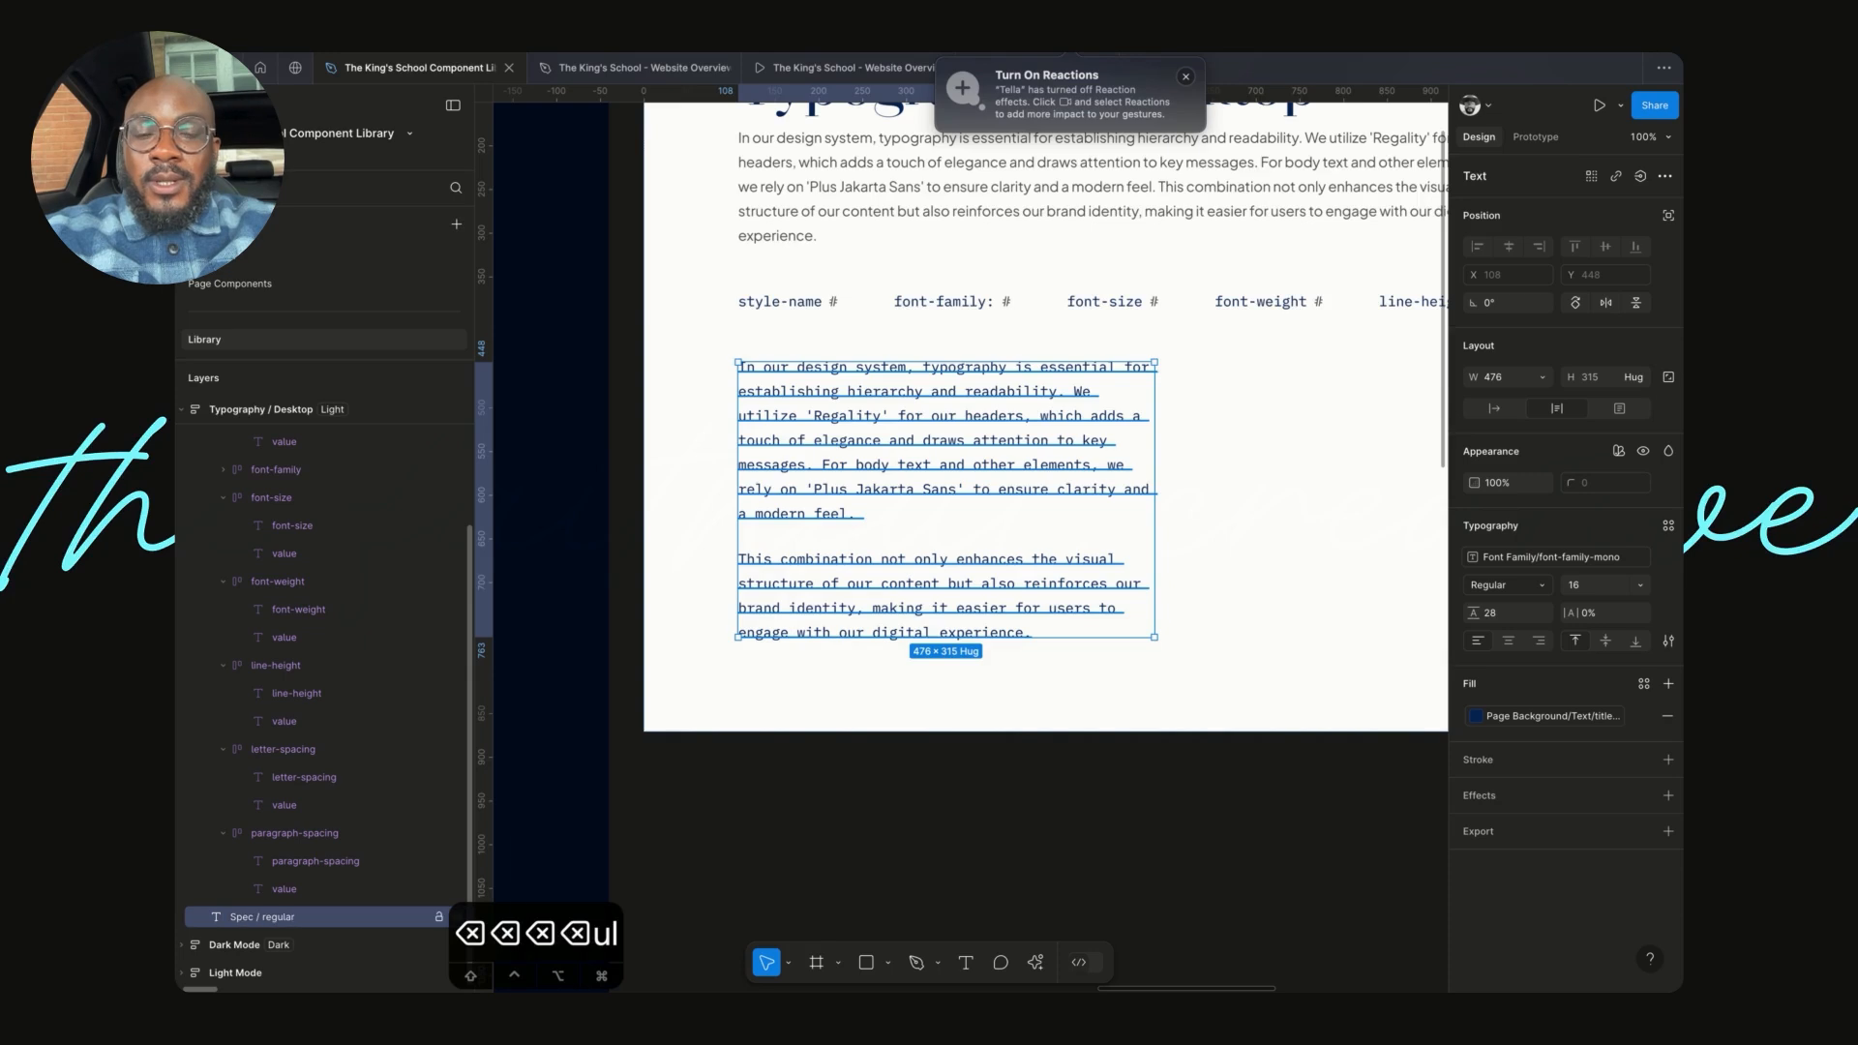
- Generate a text style from the "Spec / regular" sample text with the Styler plugin and check it among the local styles
right_click(869, 540)
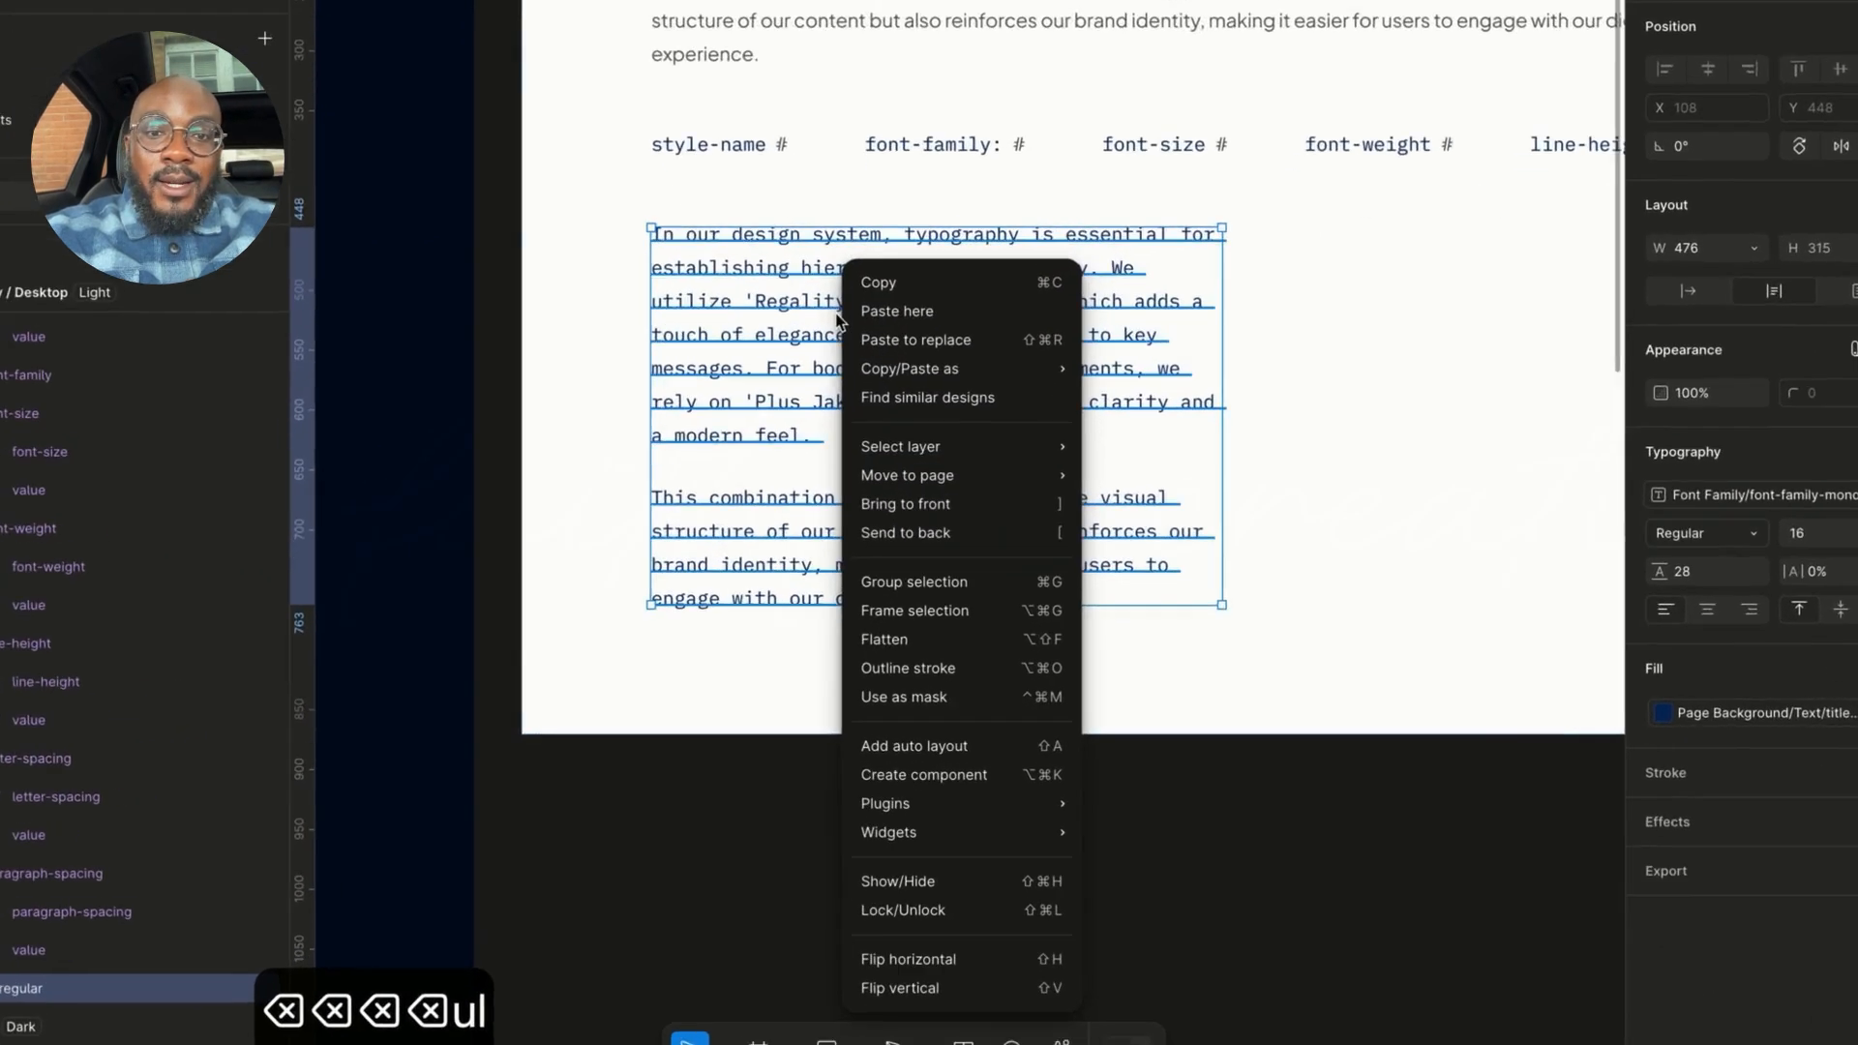
mouse_move(986, 810)
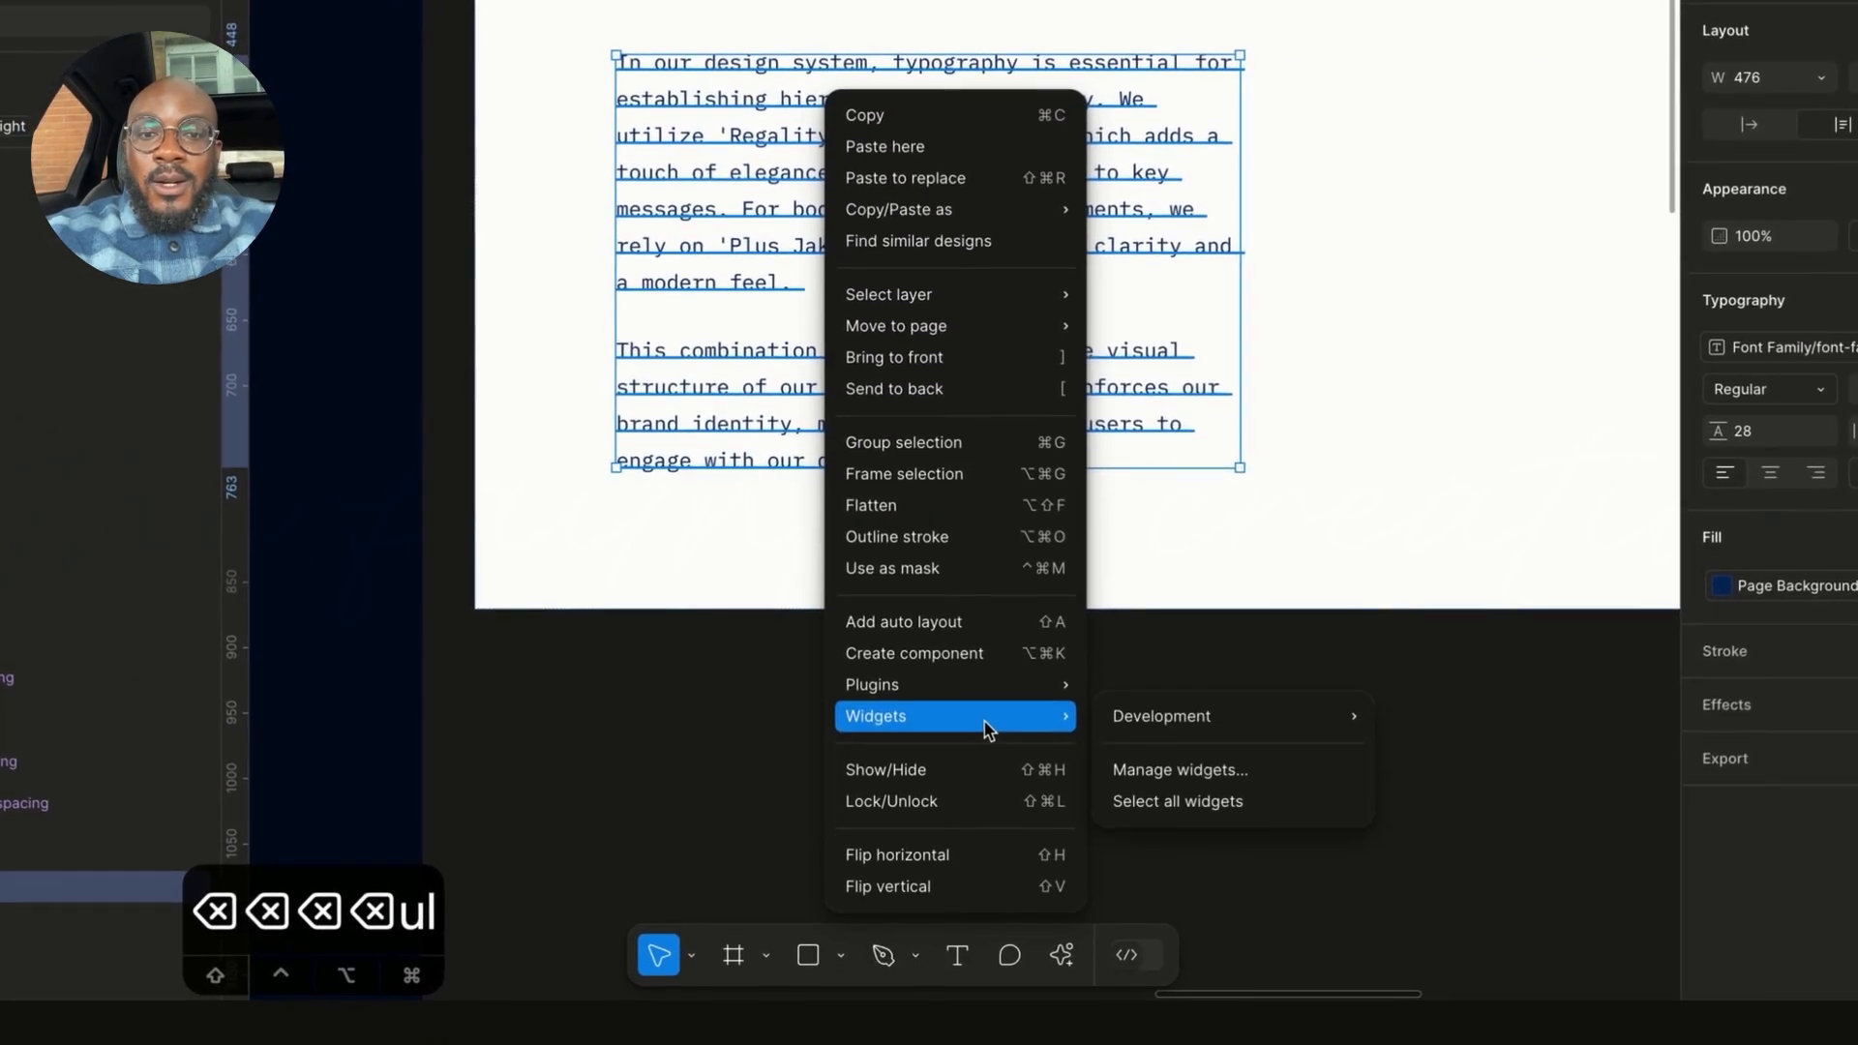
mouse_move(1007, 689)
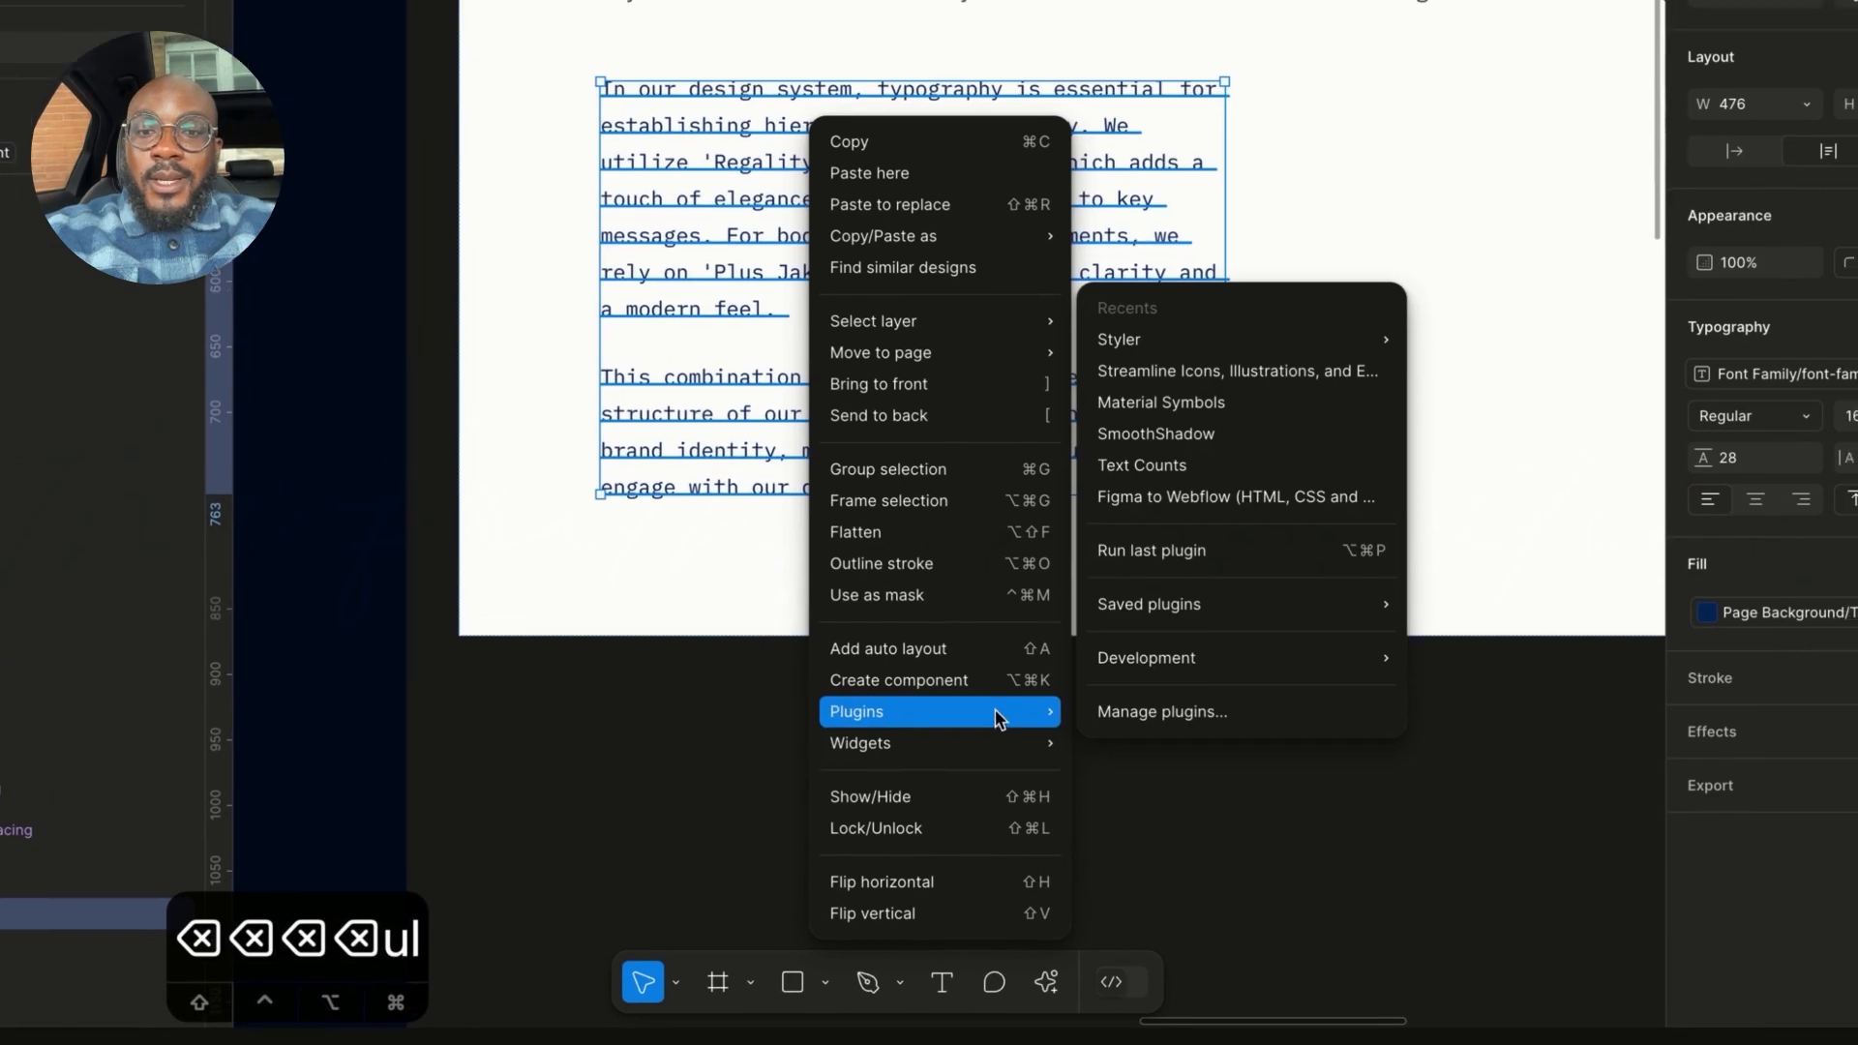
mouse_move(1248, 579)
mouse_move(1470, 774)
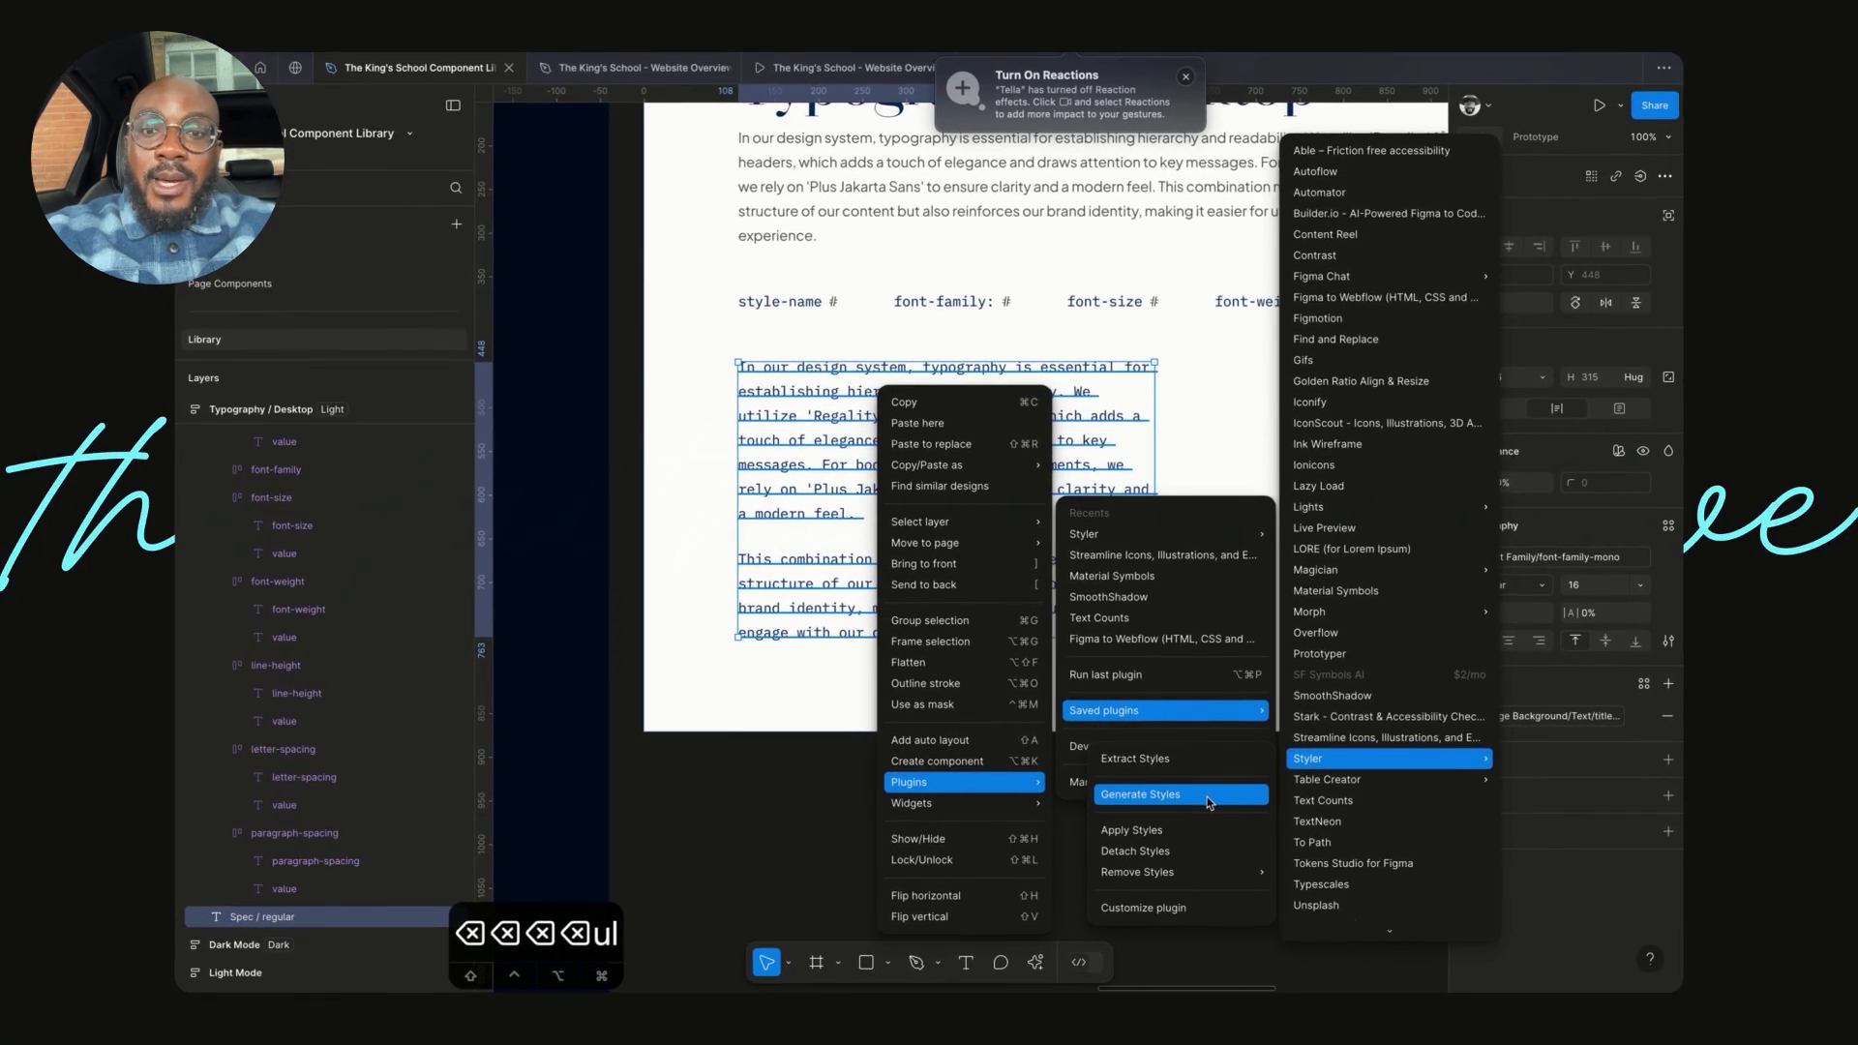
click(1206, 797)
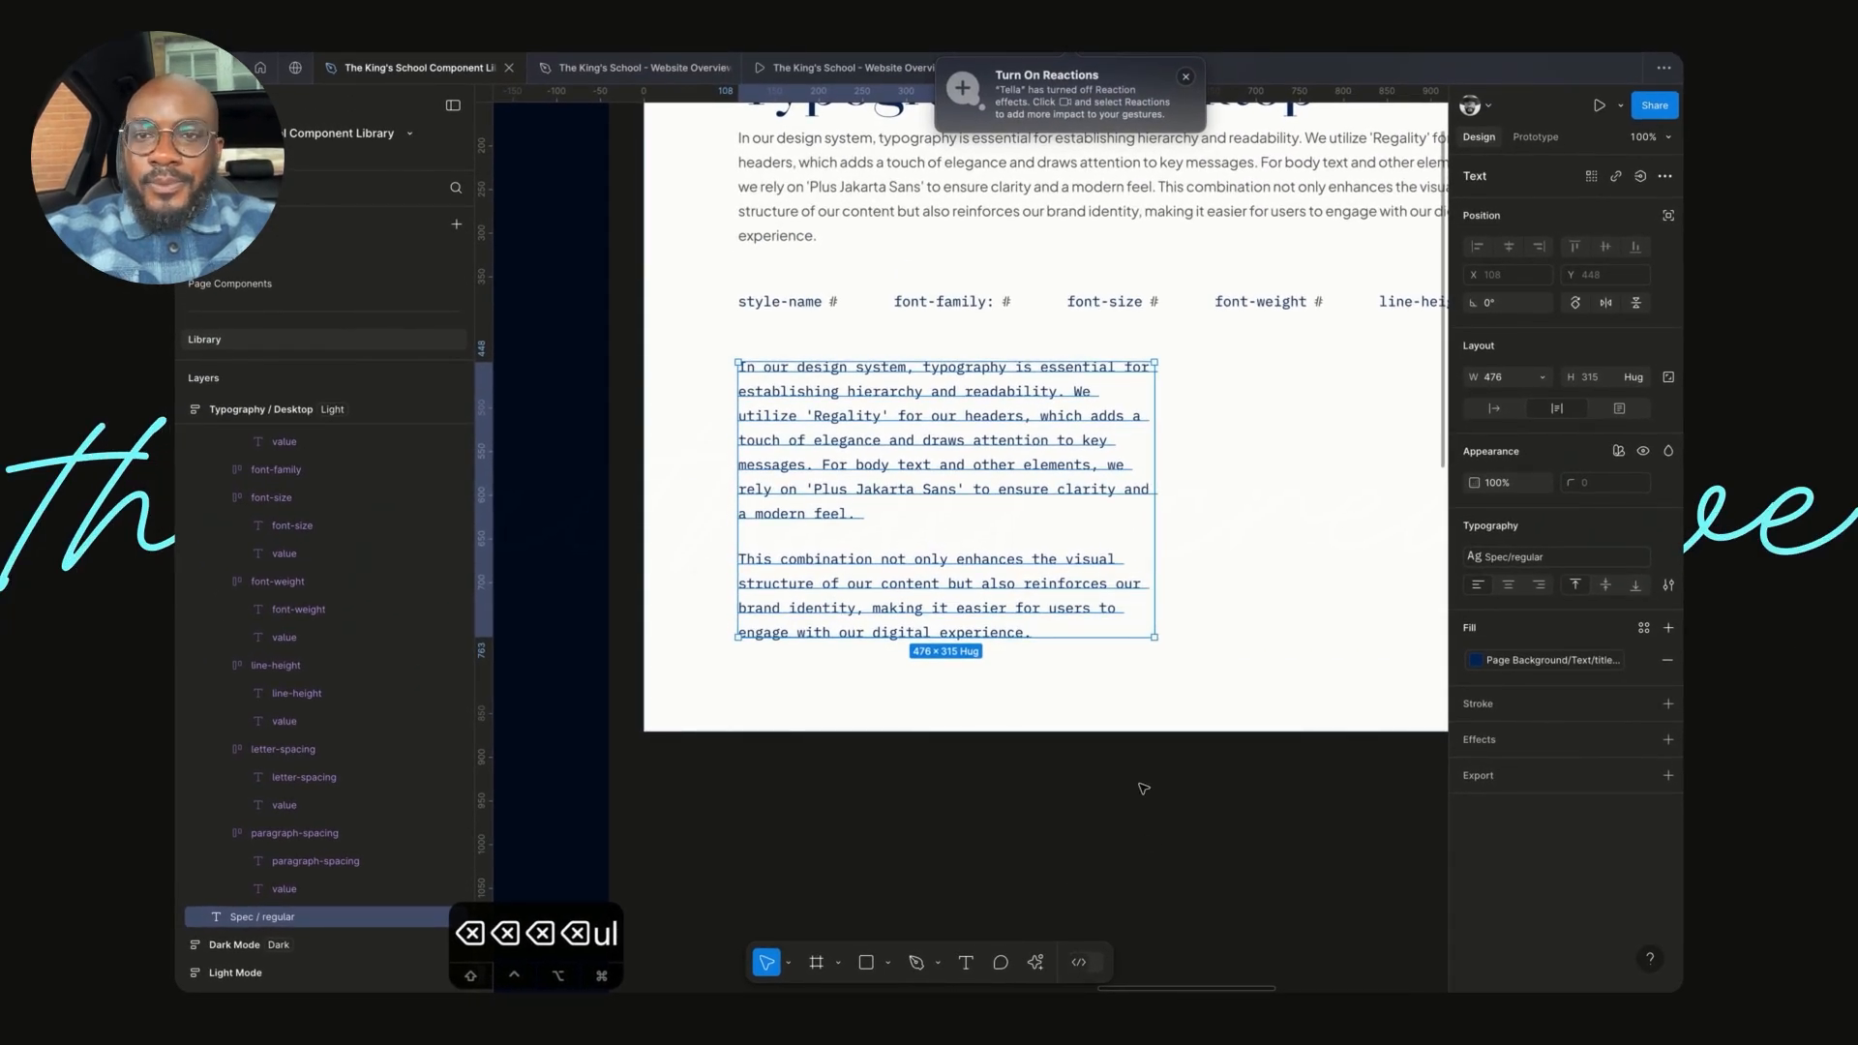
click(1244, 794)
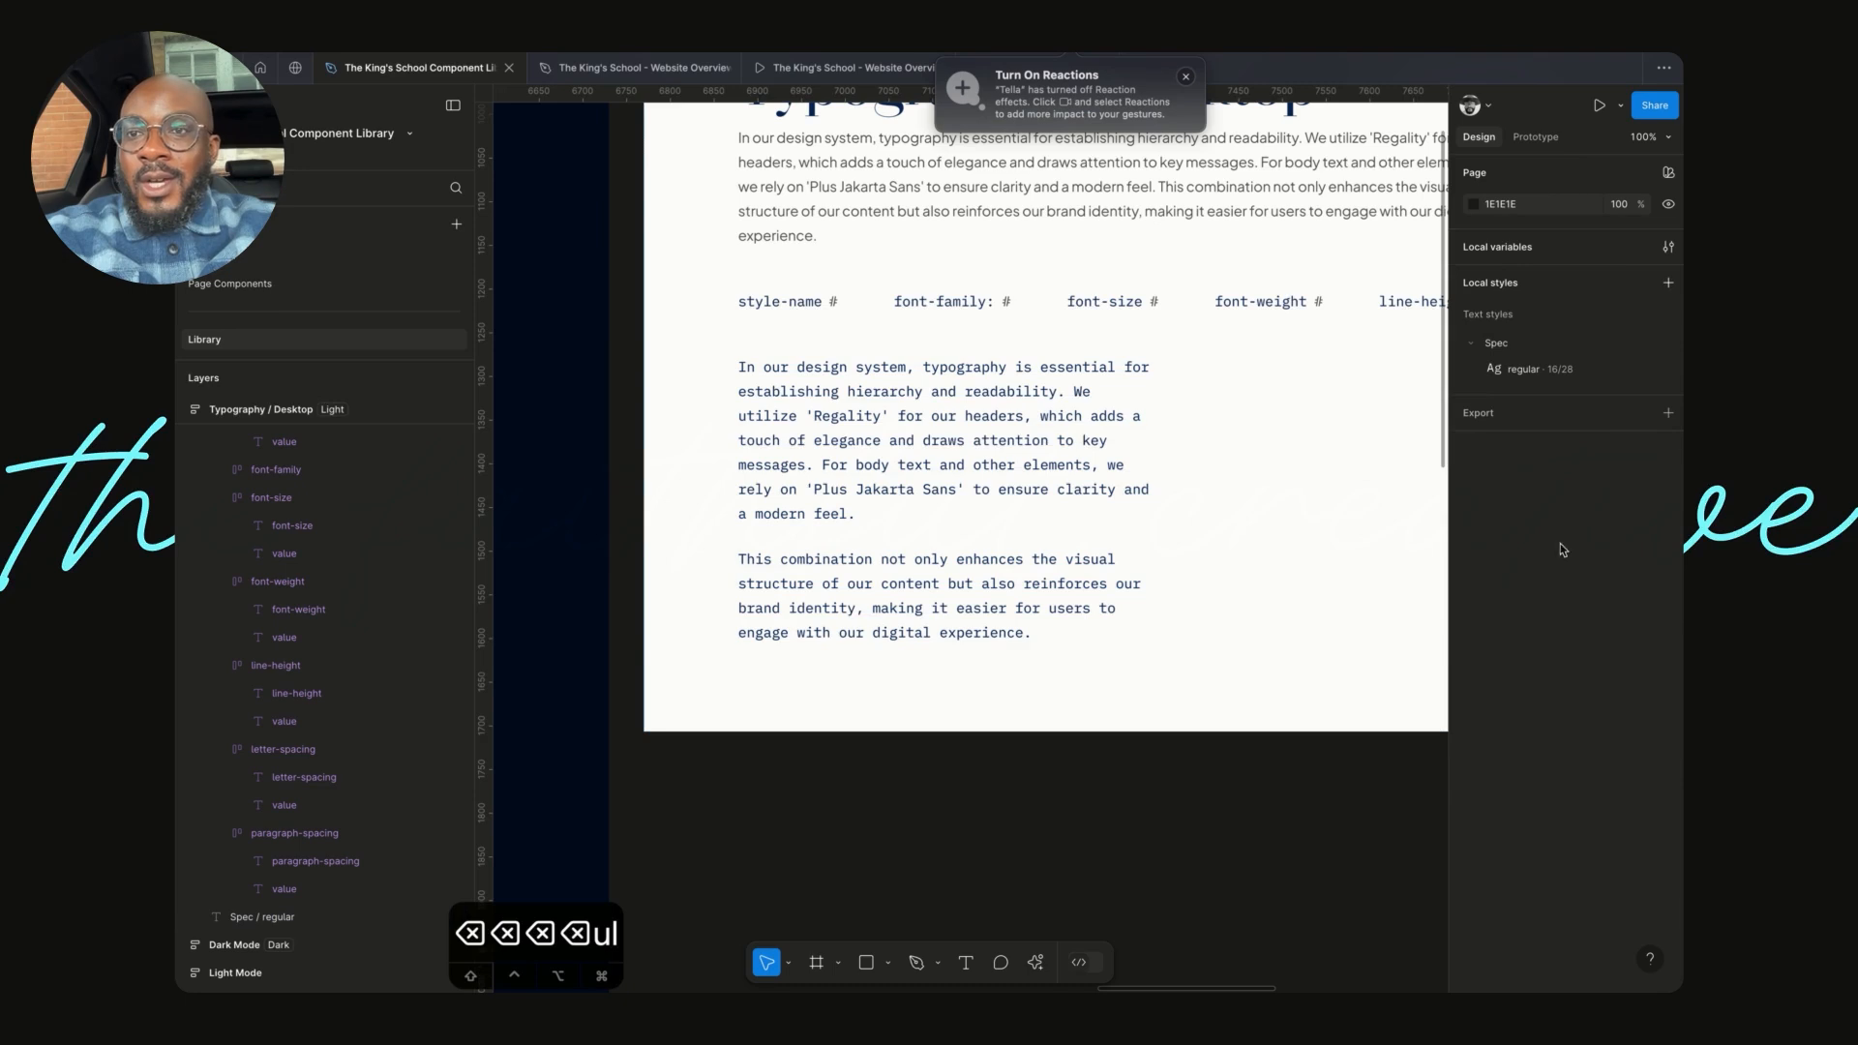
click(1512, 374)
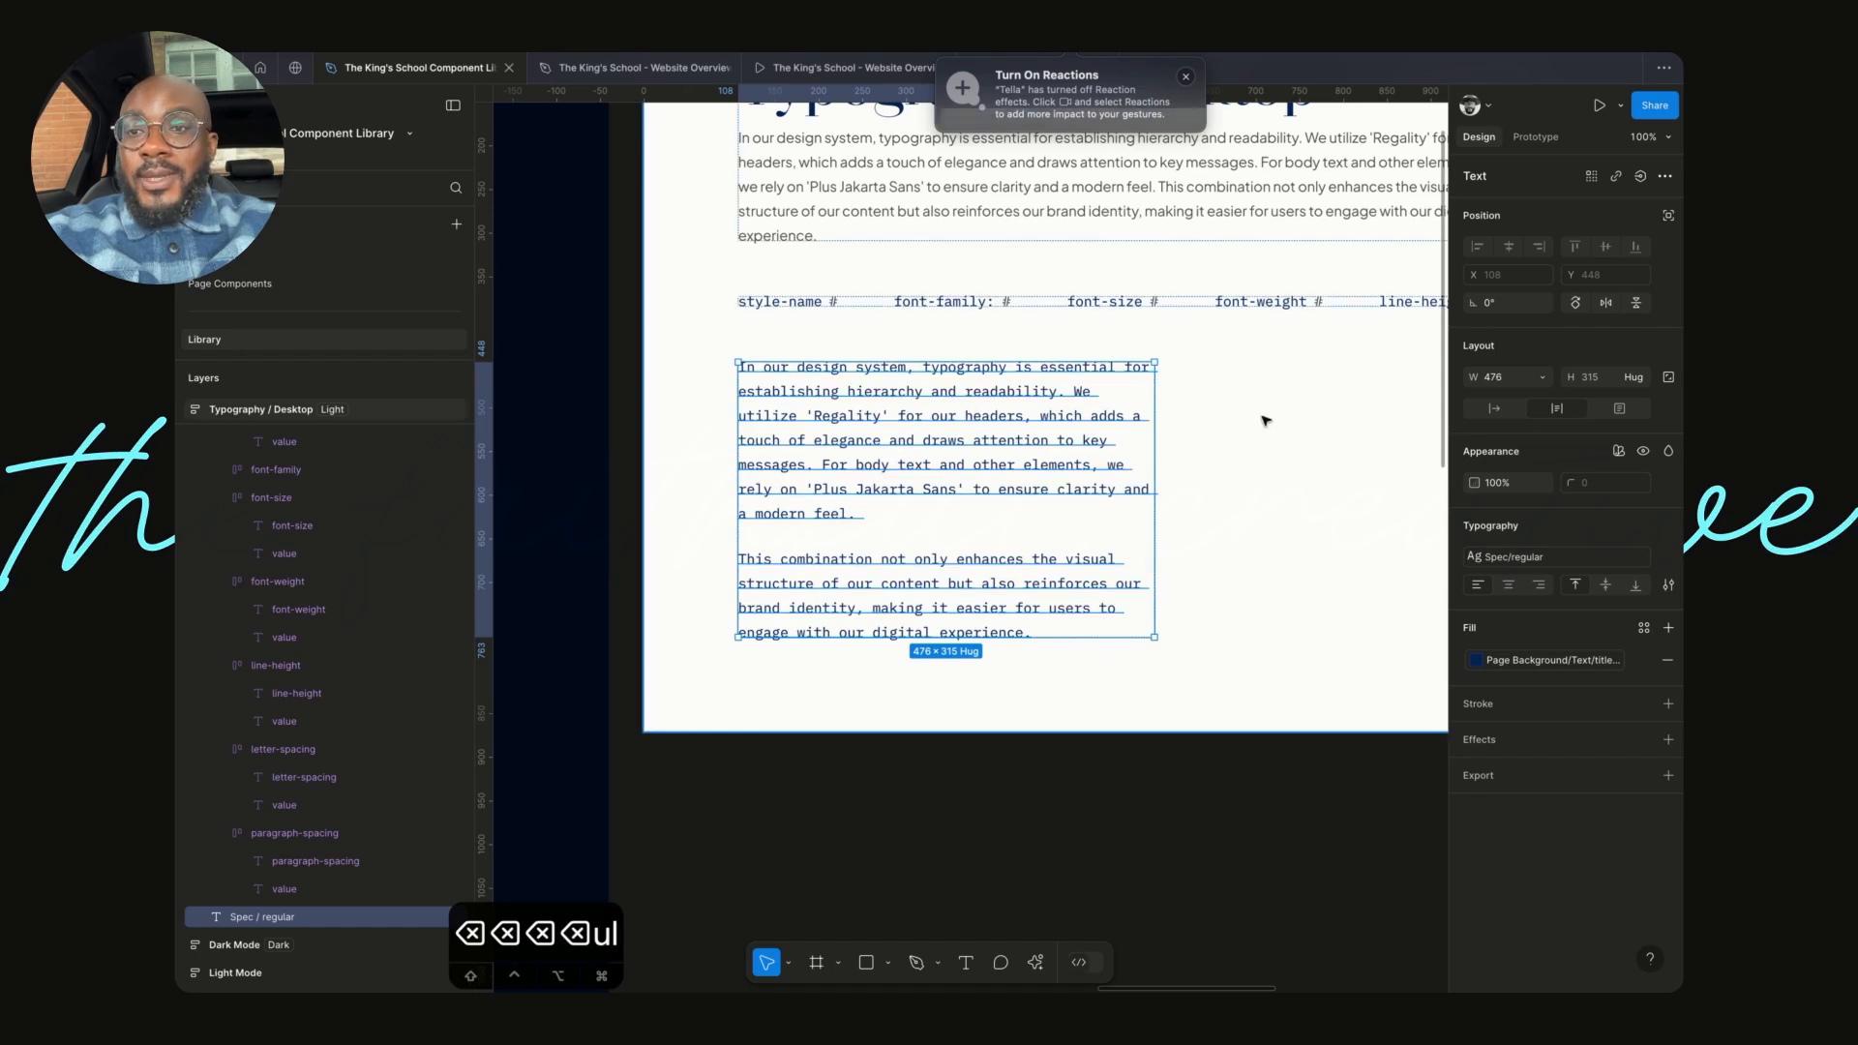
- Detach the sample text's style, try defining a new text style named "Spec / regular" manually, and dismiss the dialog without creating it
click(1669, 556)
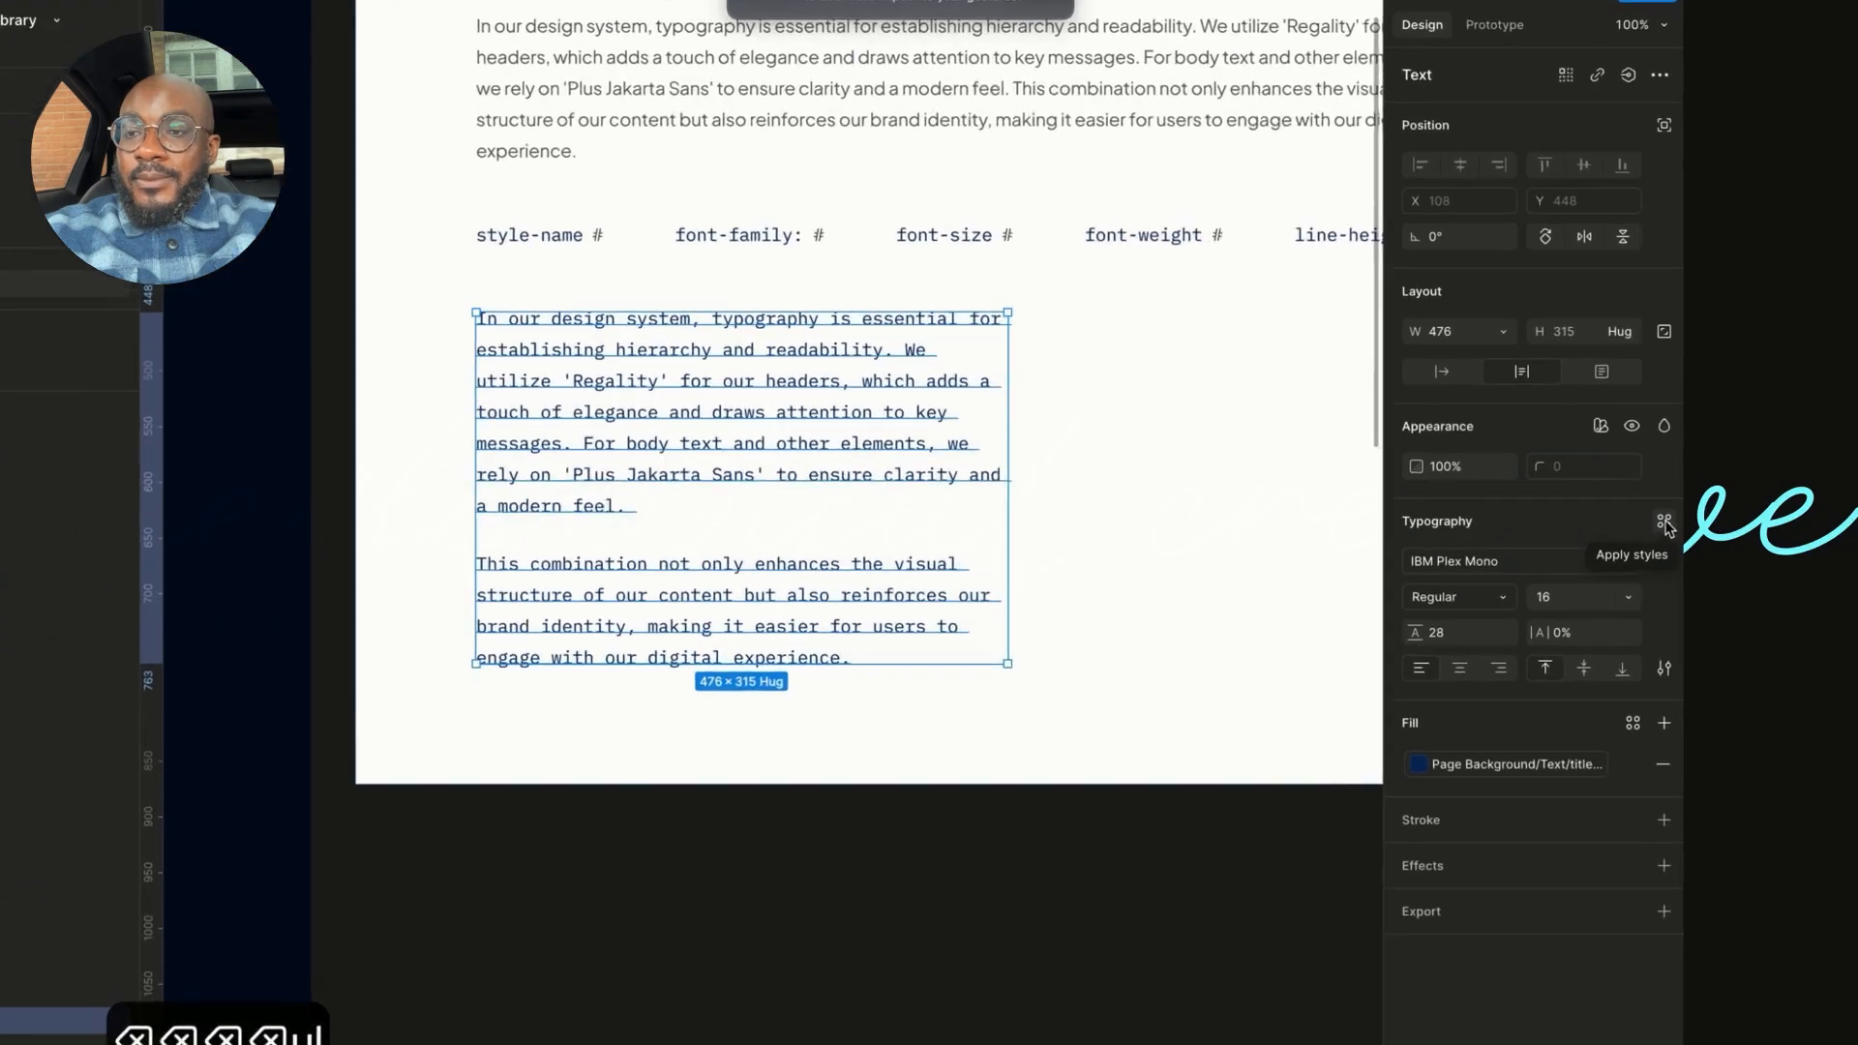
click(1668, 526)
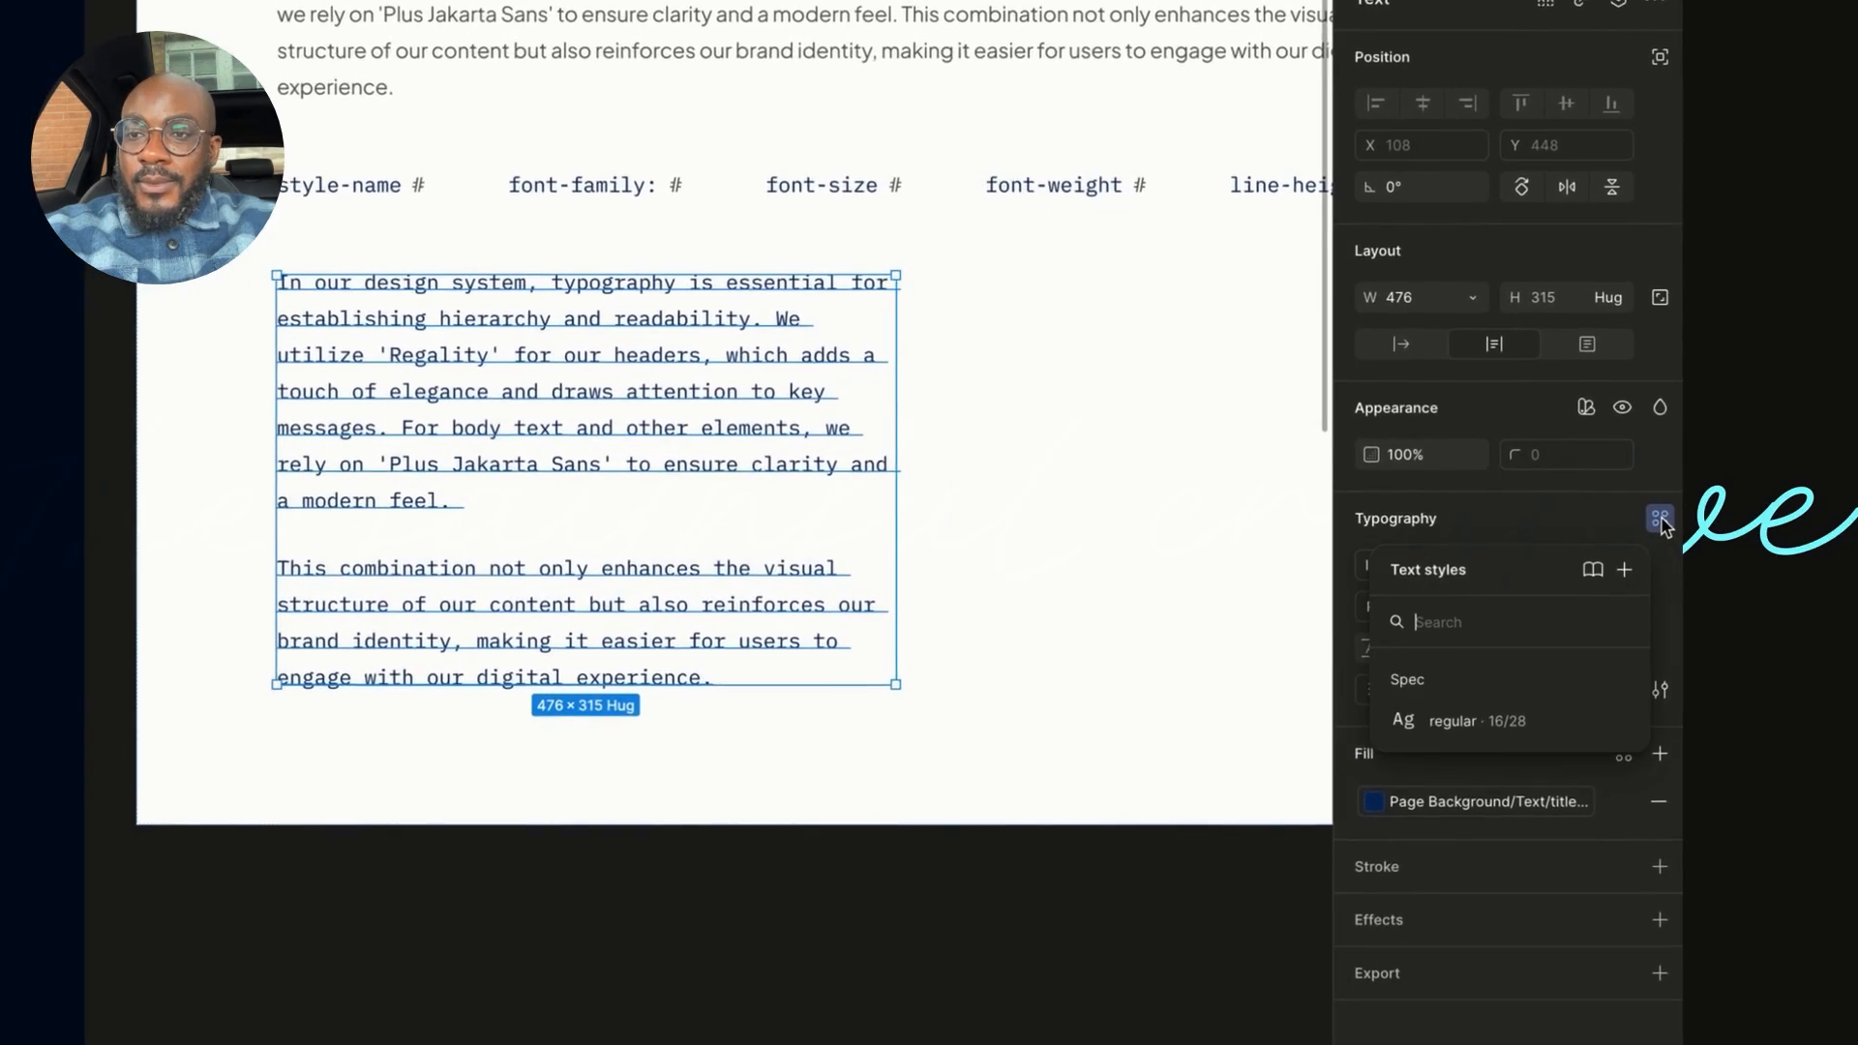
click(1625, 572)
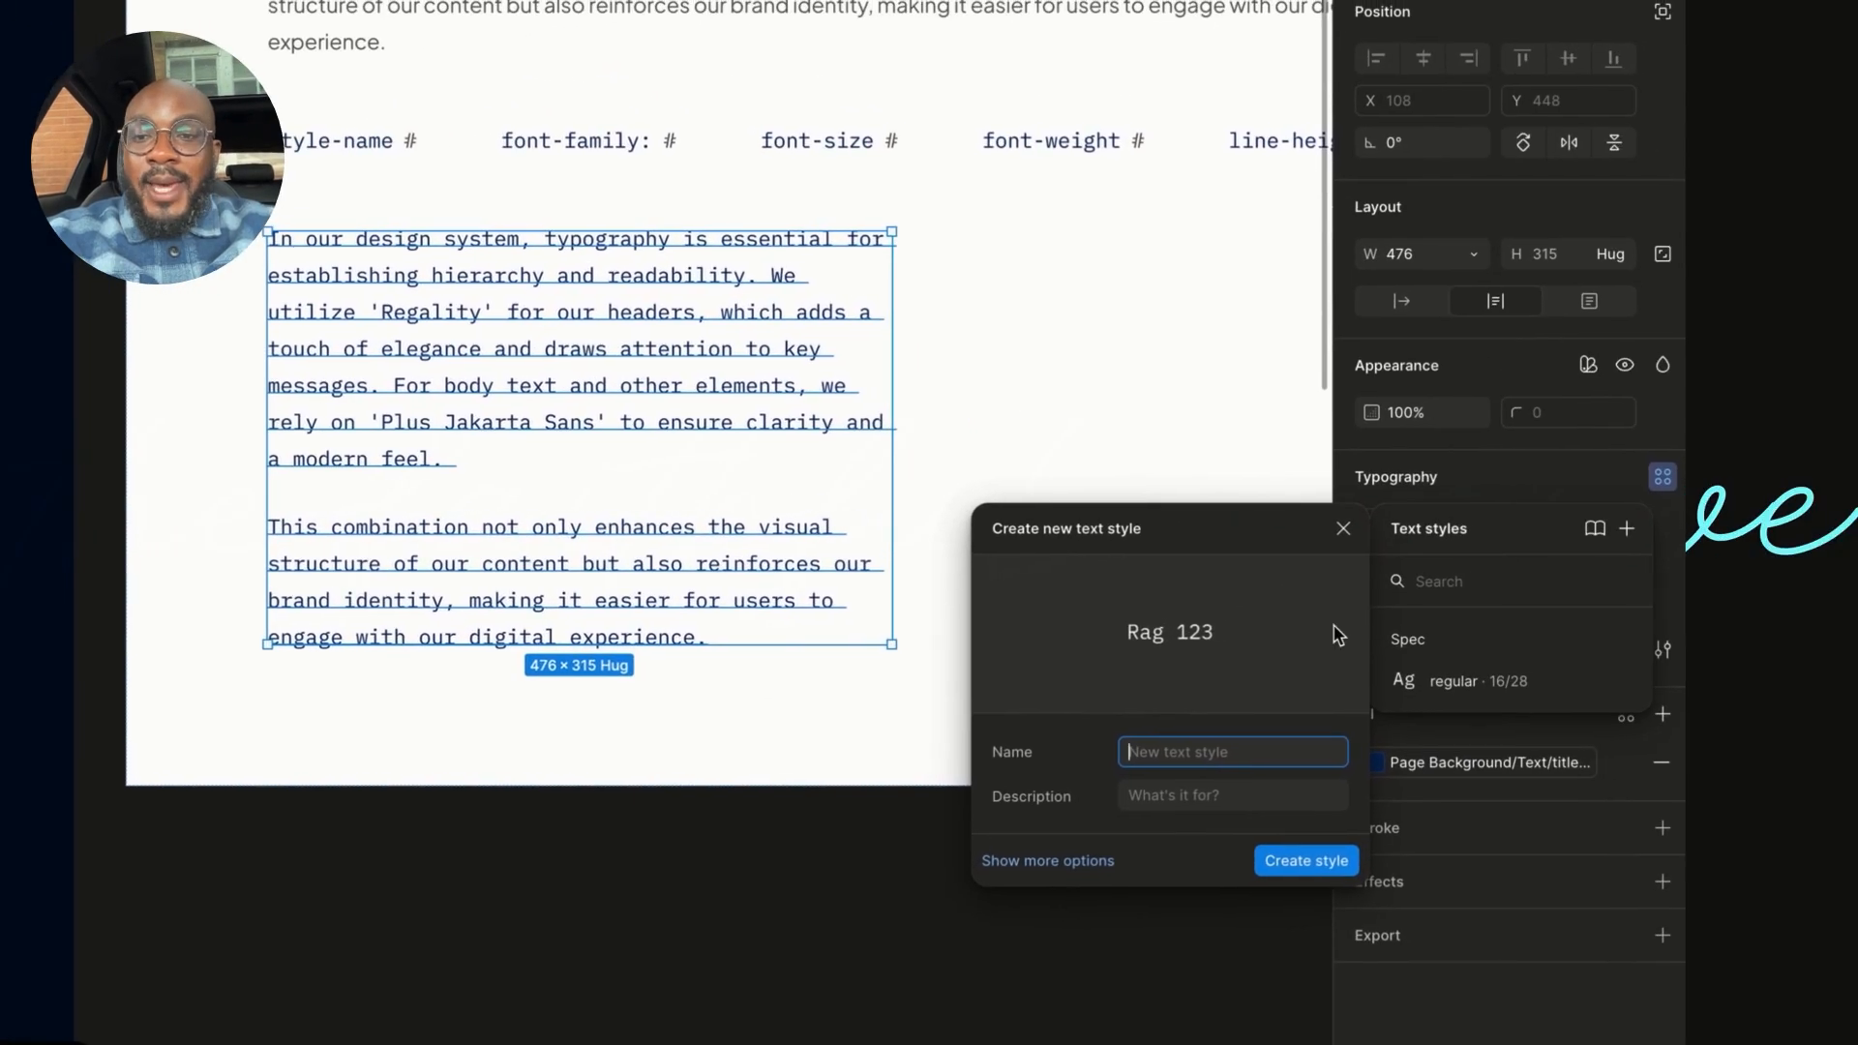
text(Spec /)
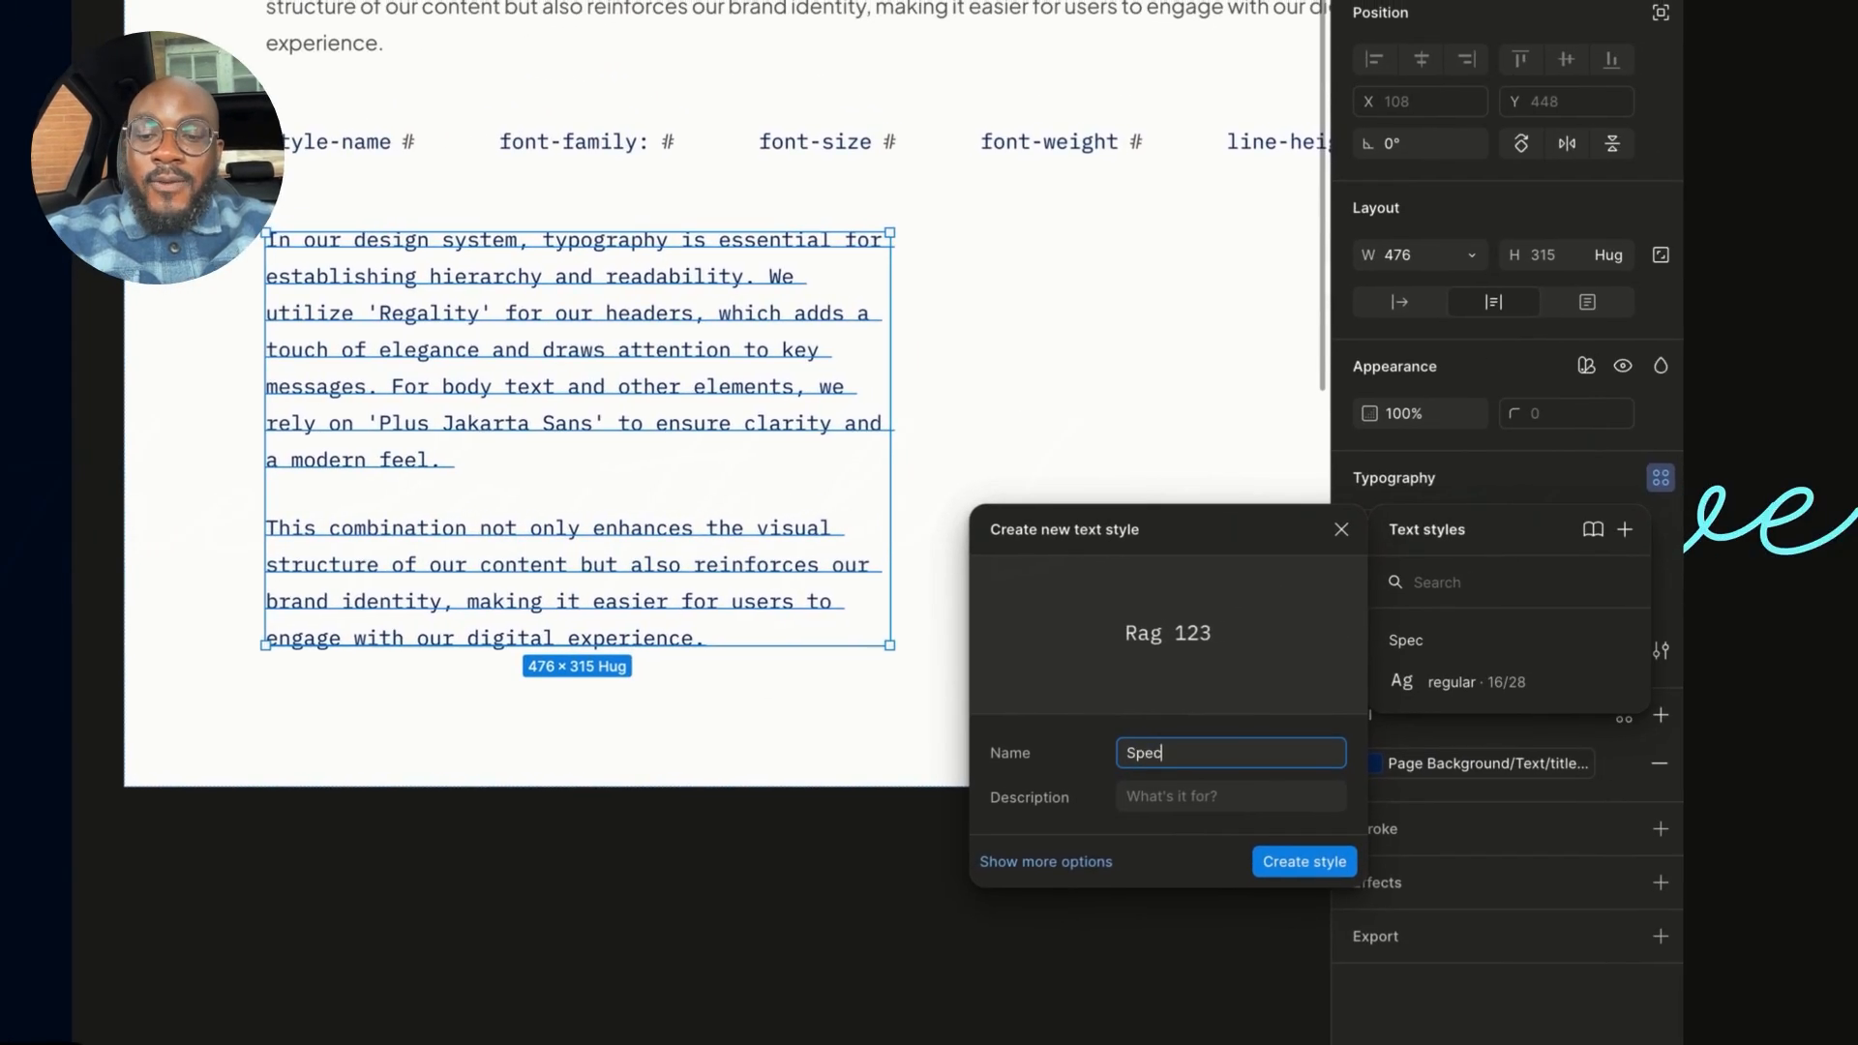
text( regular)
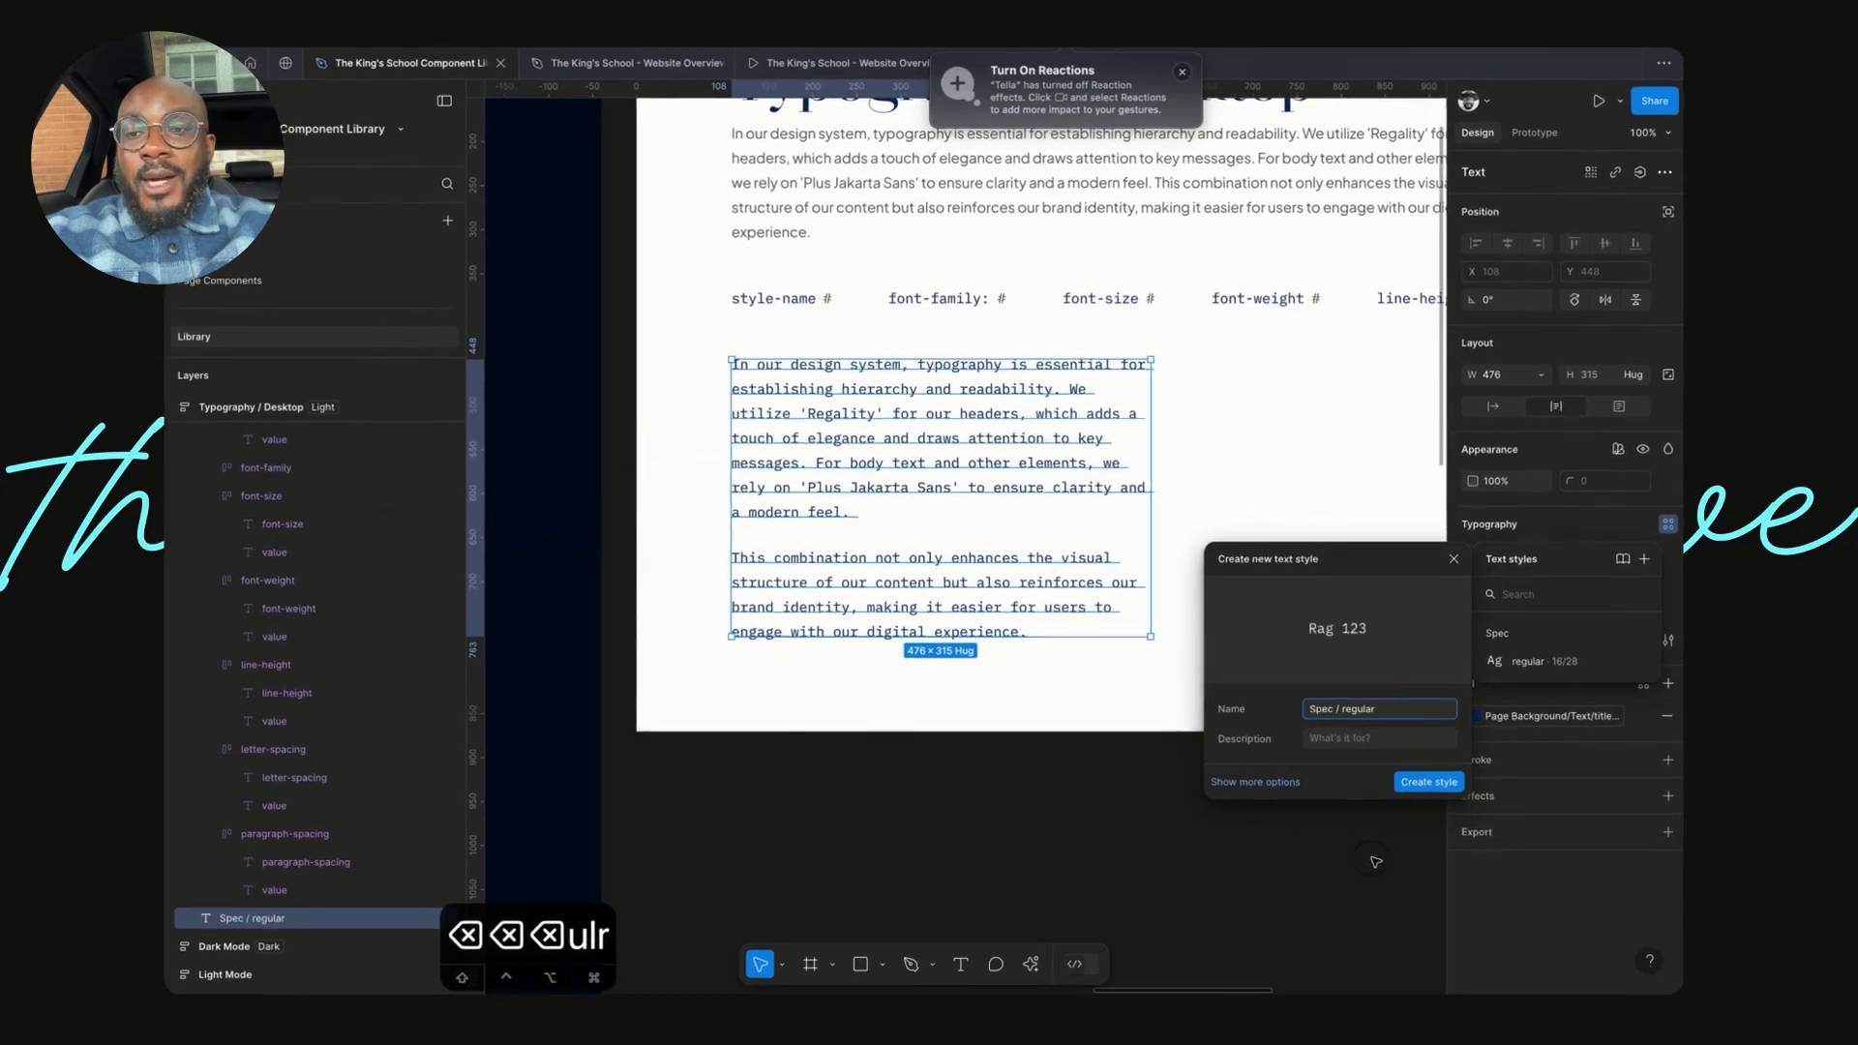
click(1343, 866)
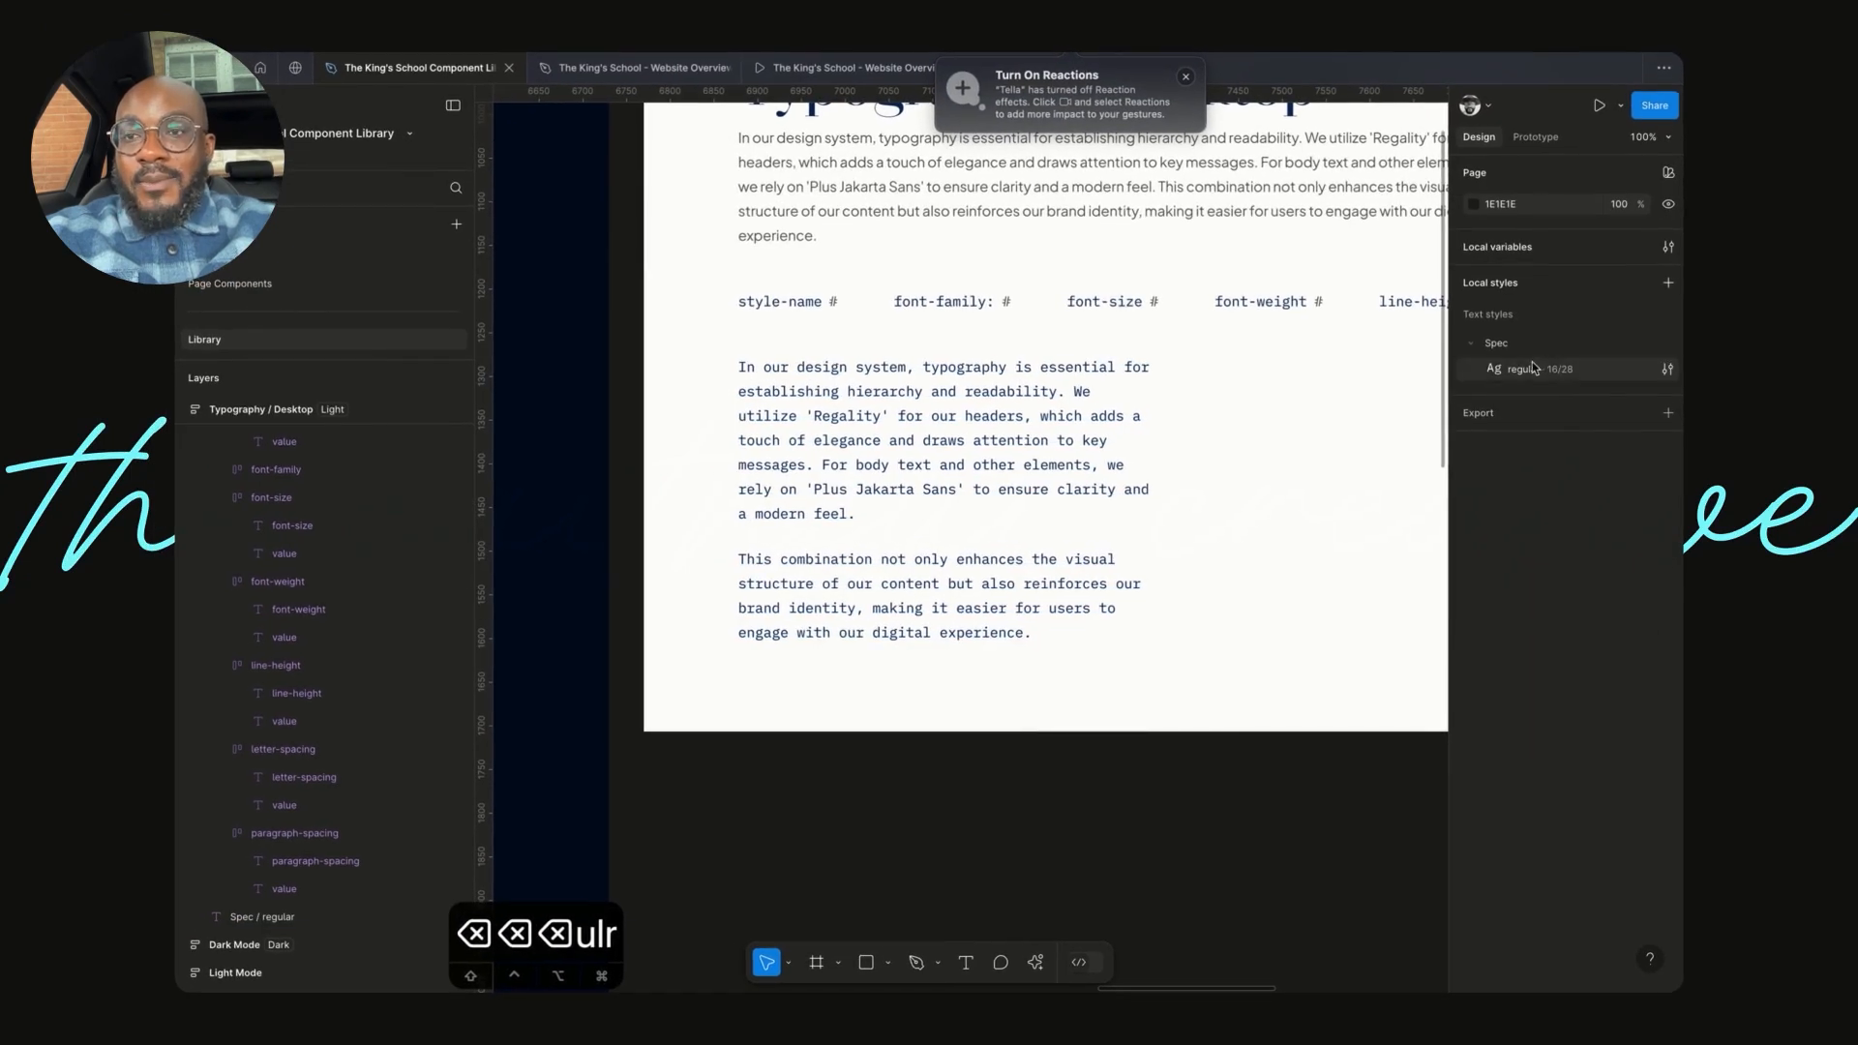
- Apply the Spec/regular text style to the two-paragraph monospace text below the typography spec row
click(842, 471)
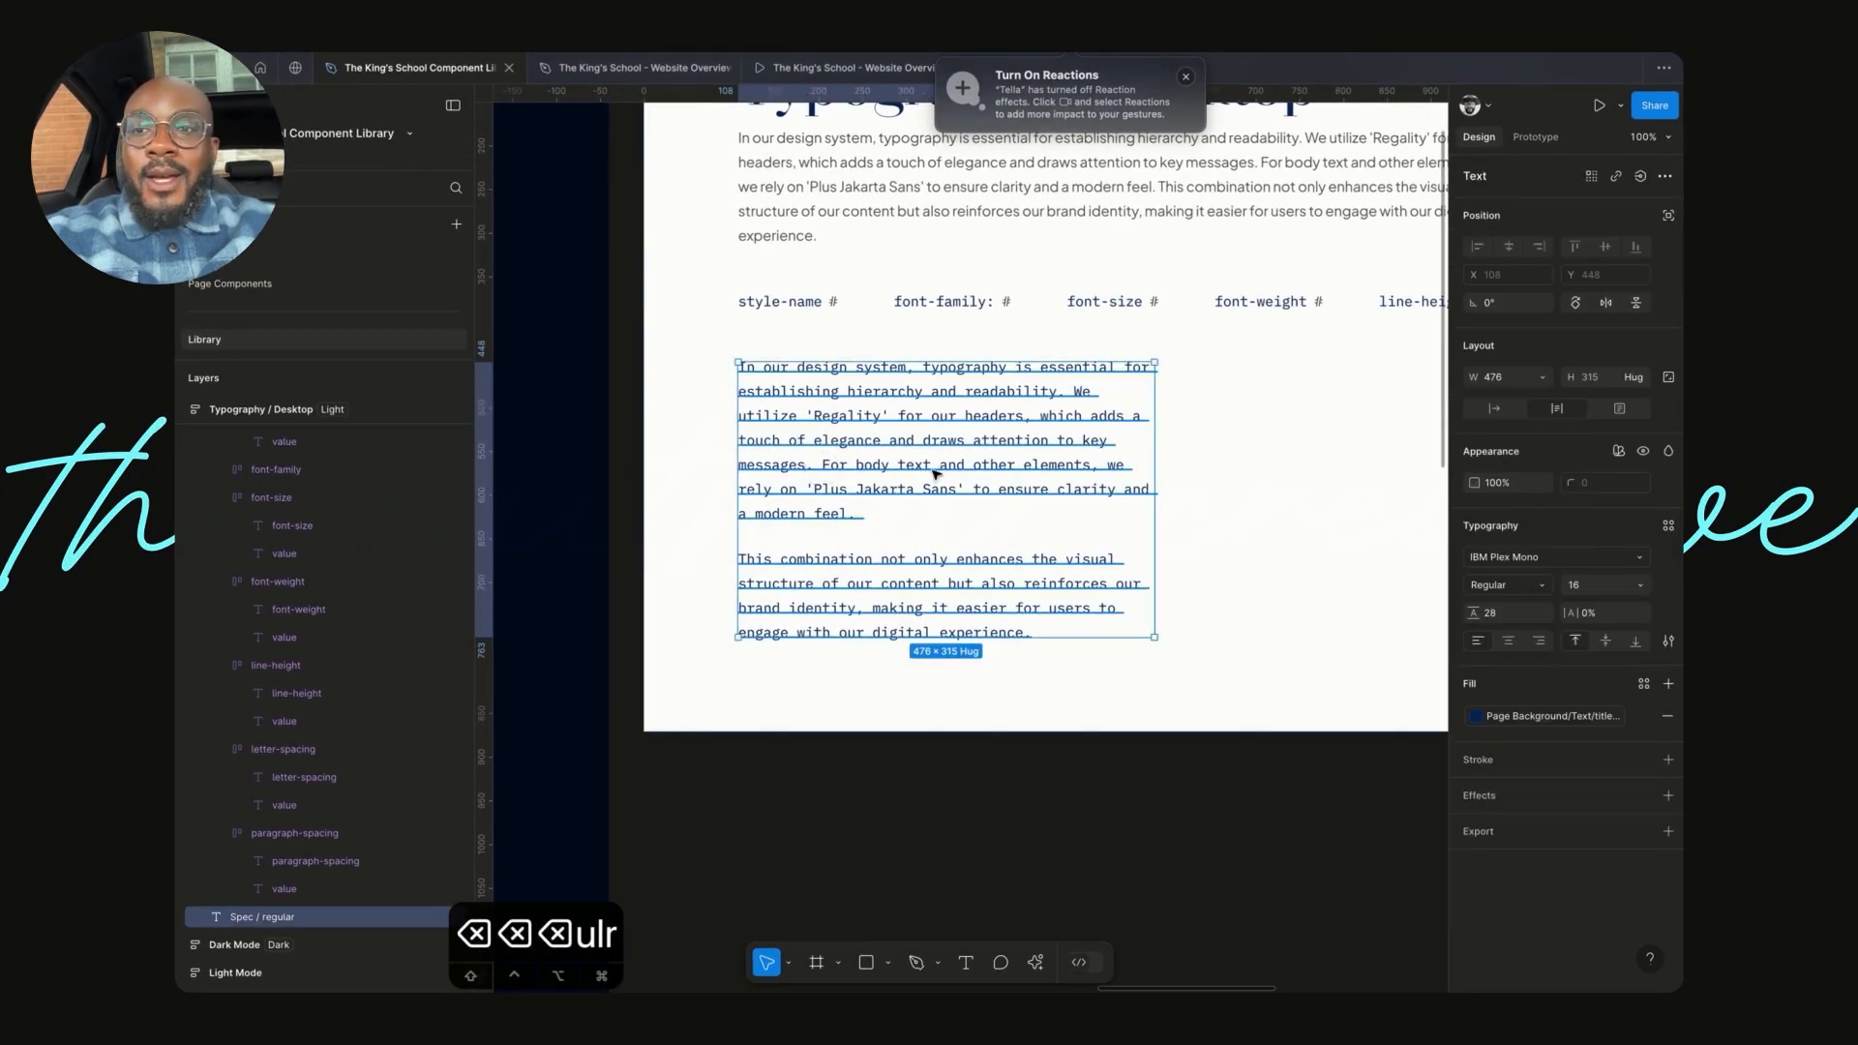
click(1668, 526)
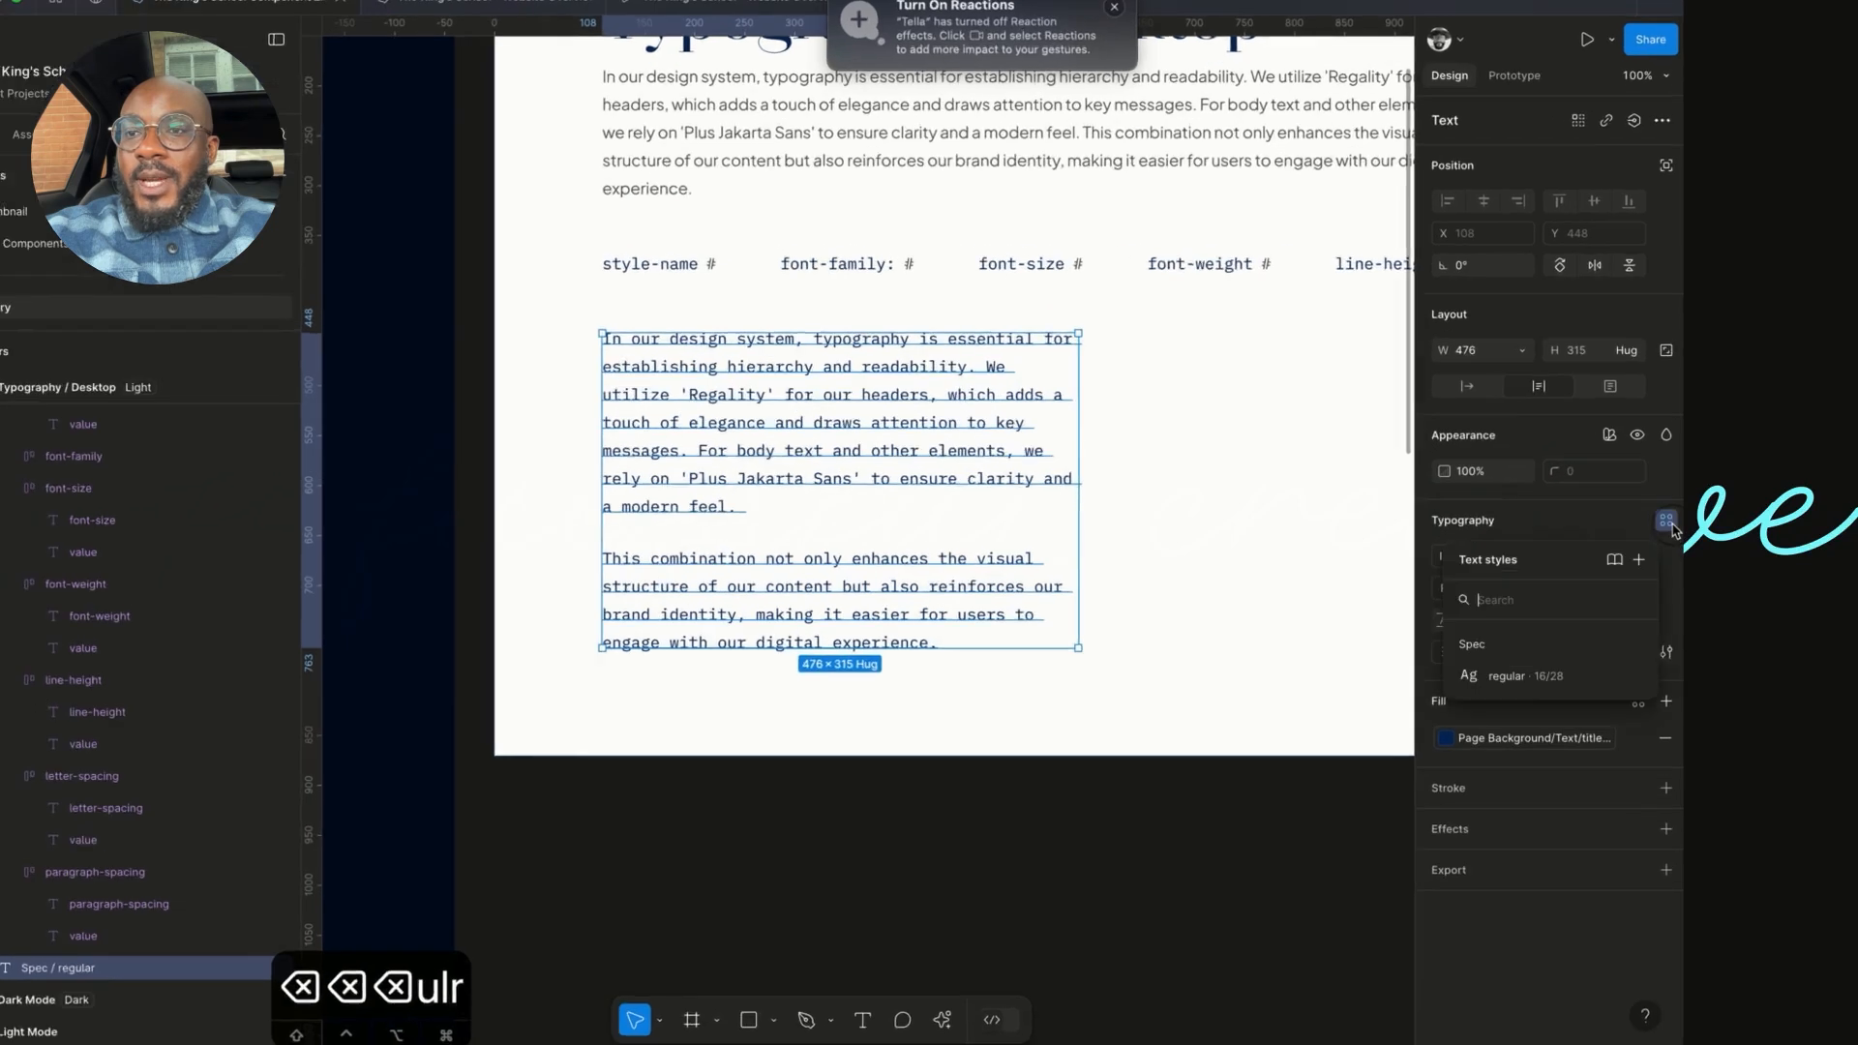
click(1539, 673)
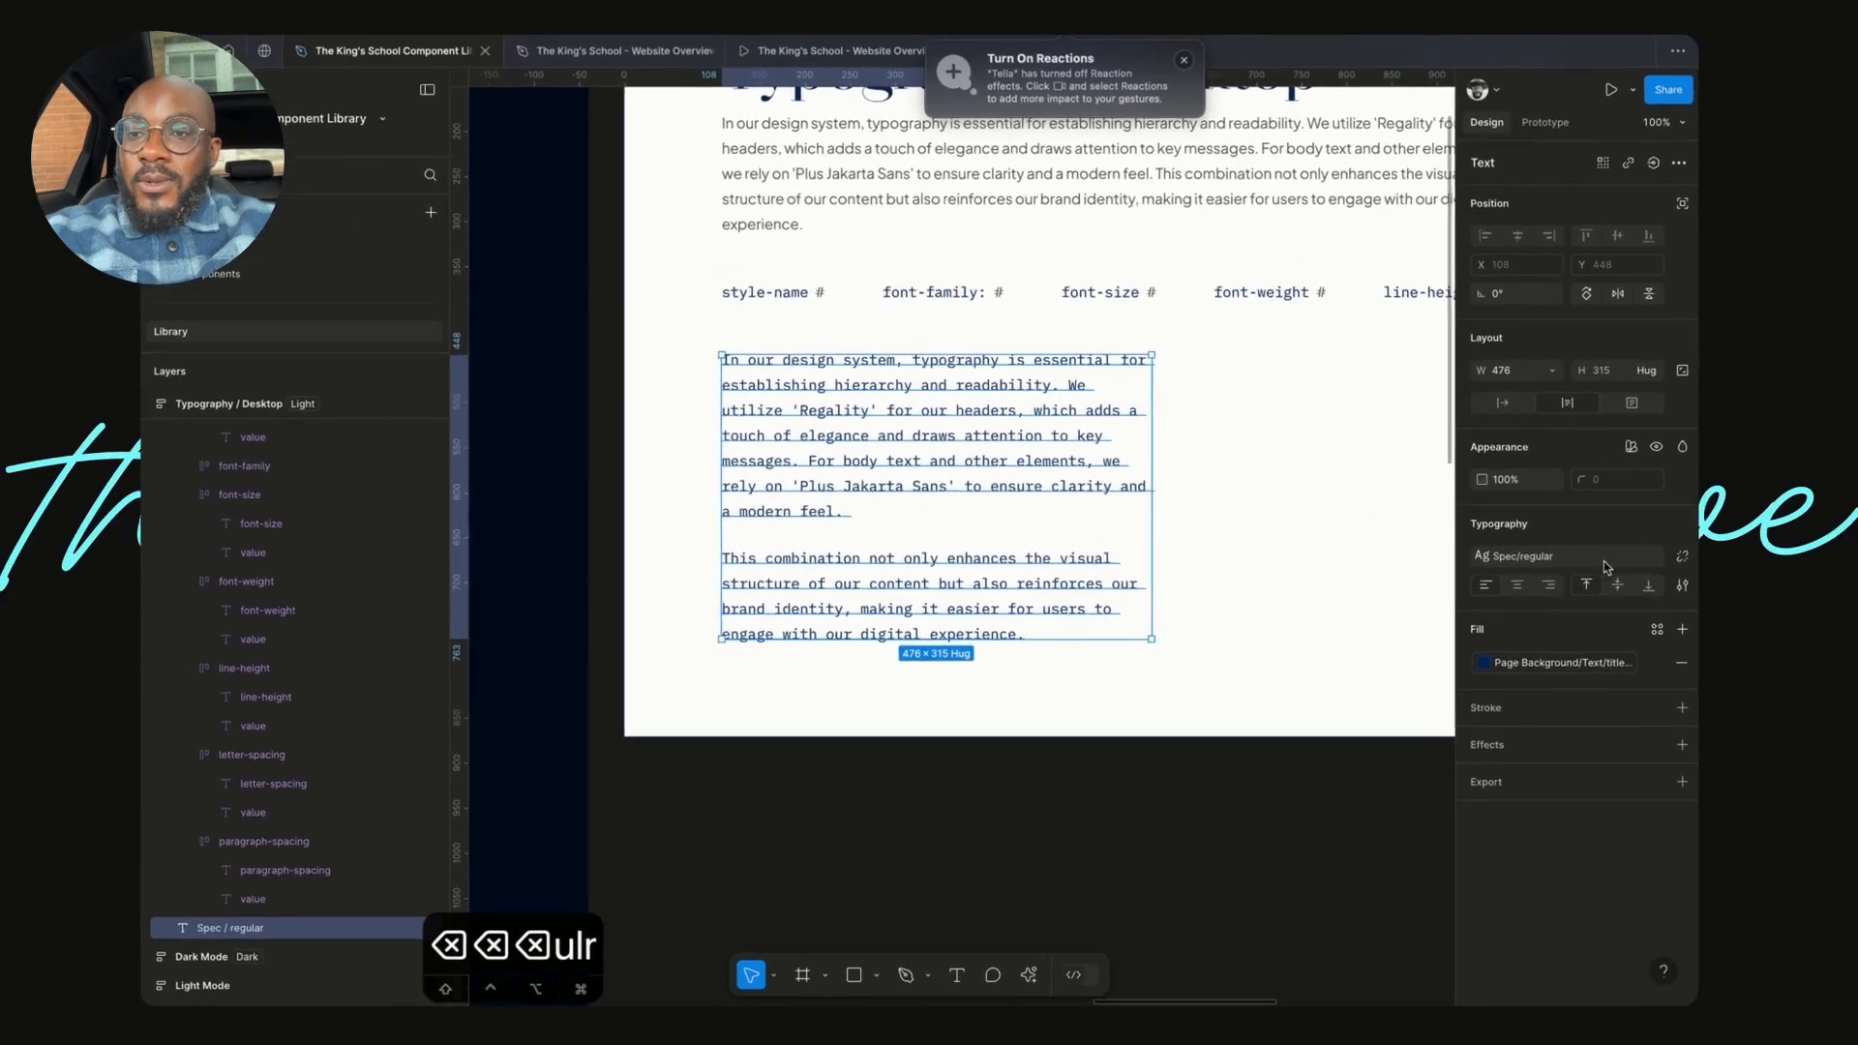
- Open the Spec/regular text style's settings to review its name and font properties, and close them
click(1597, 558)
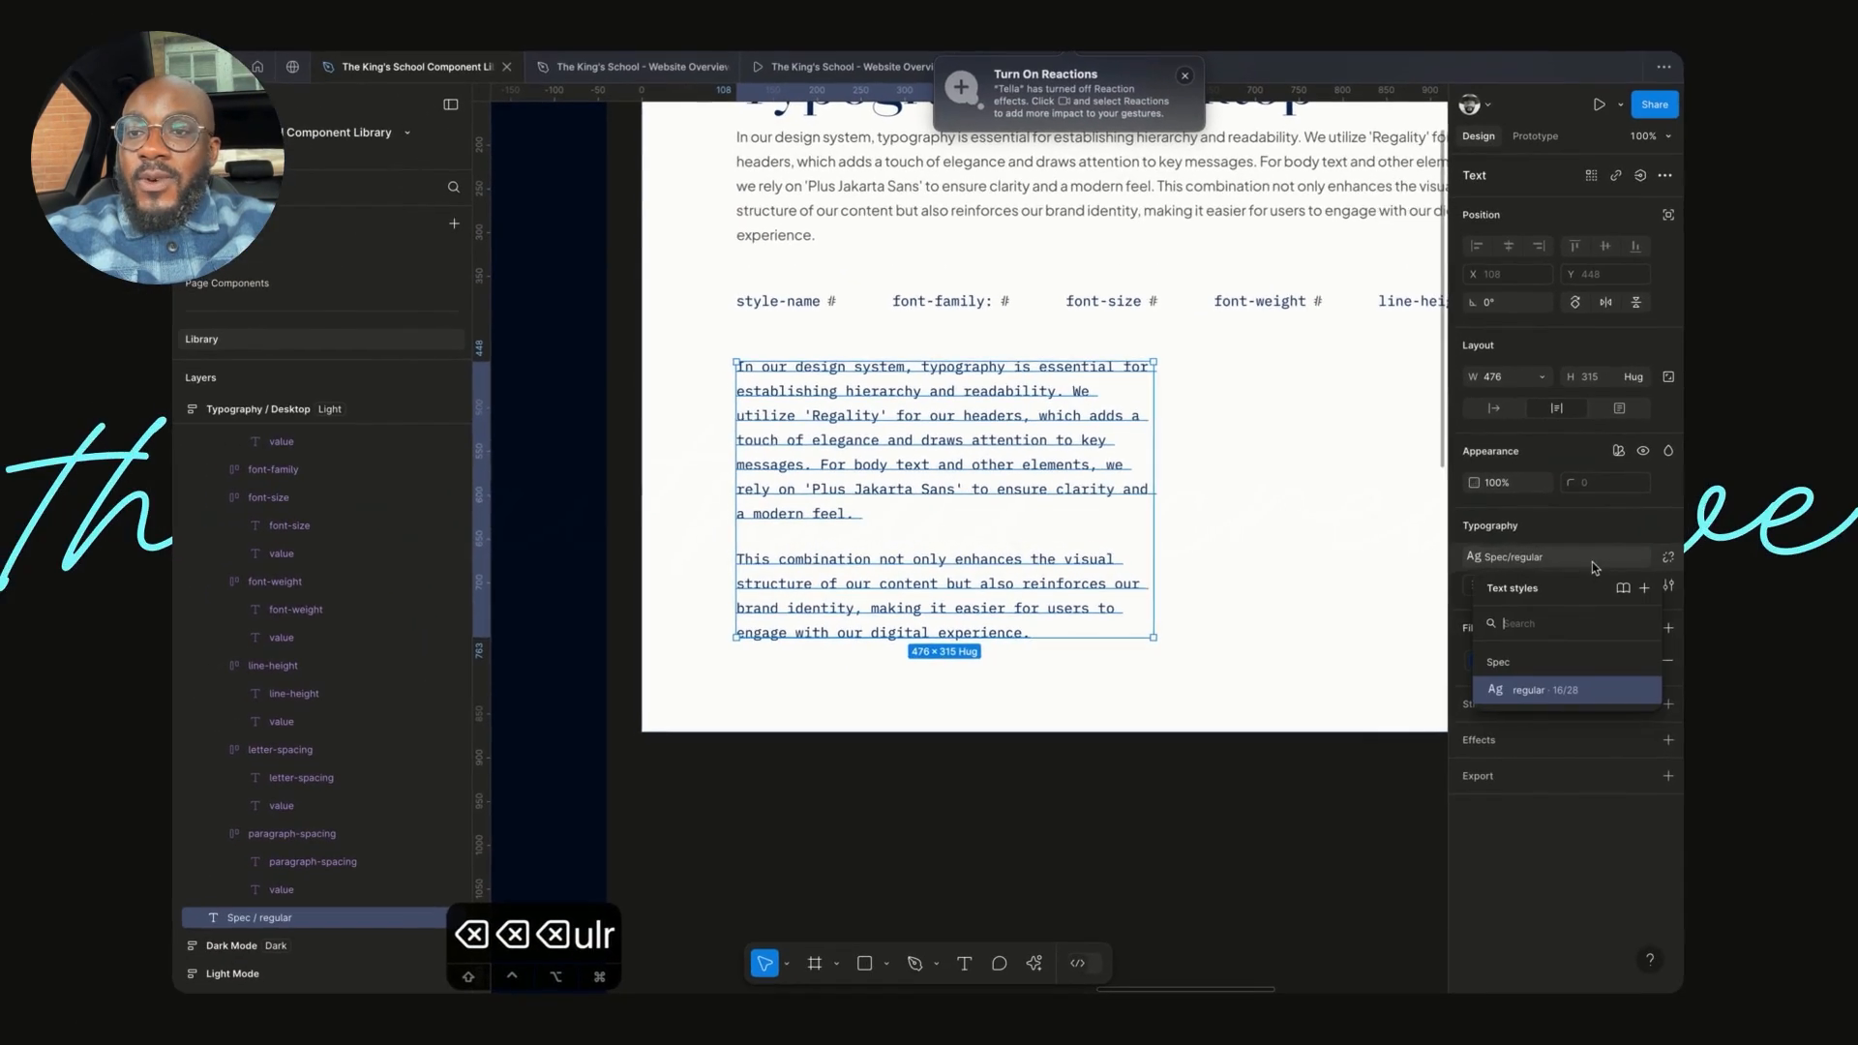
click(1660, 702)
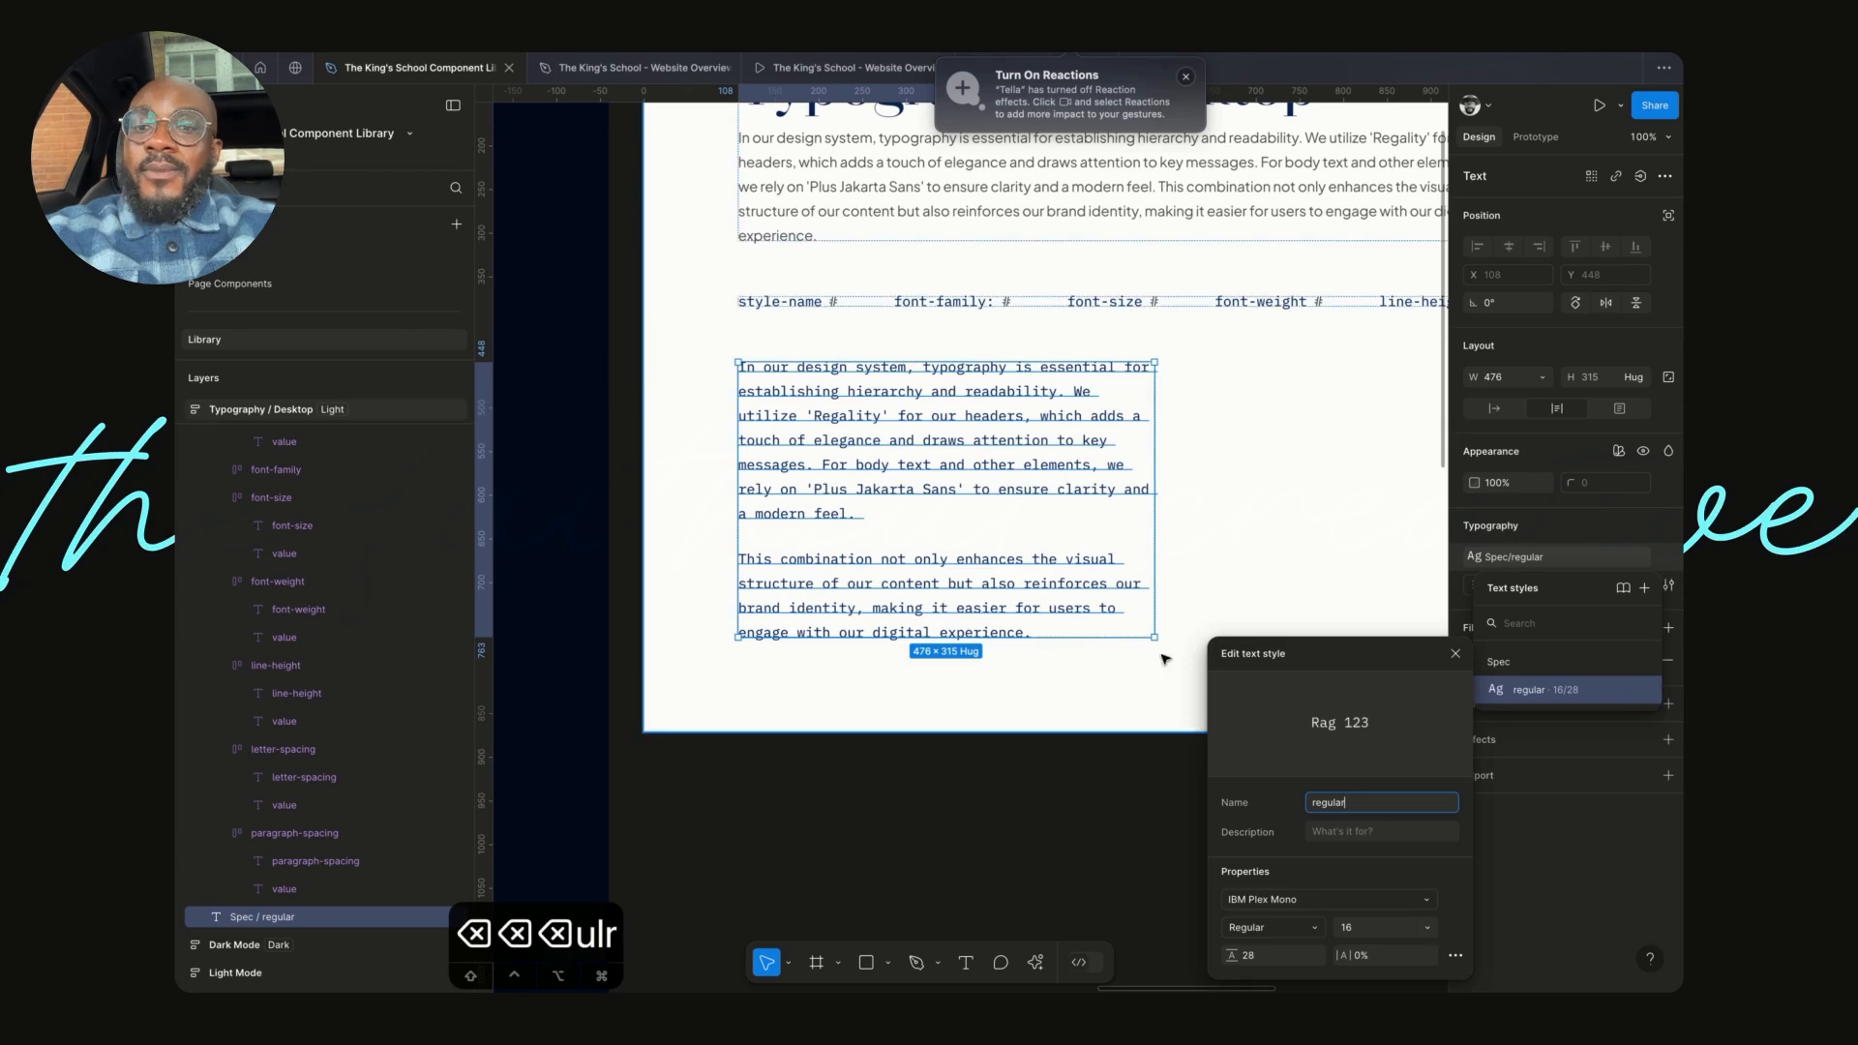
drag(1345, 657, 1345, 459)
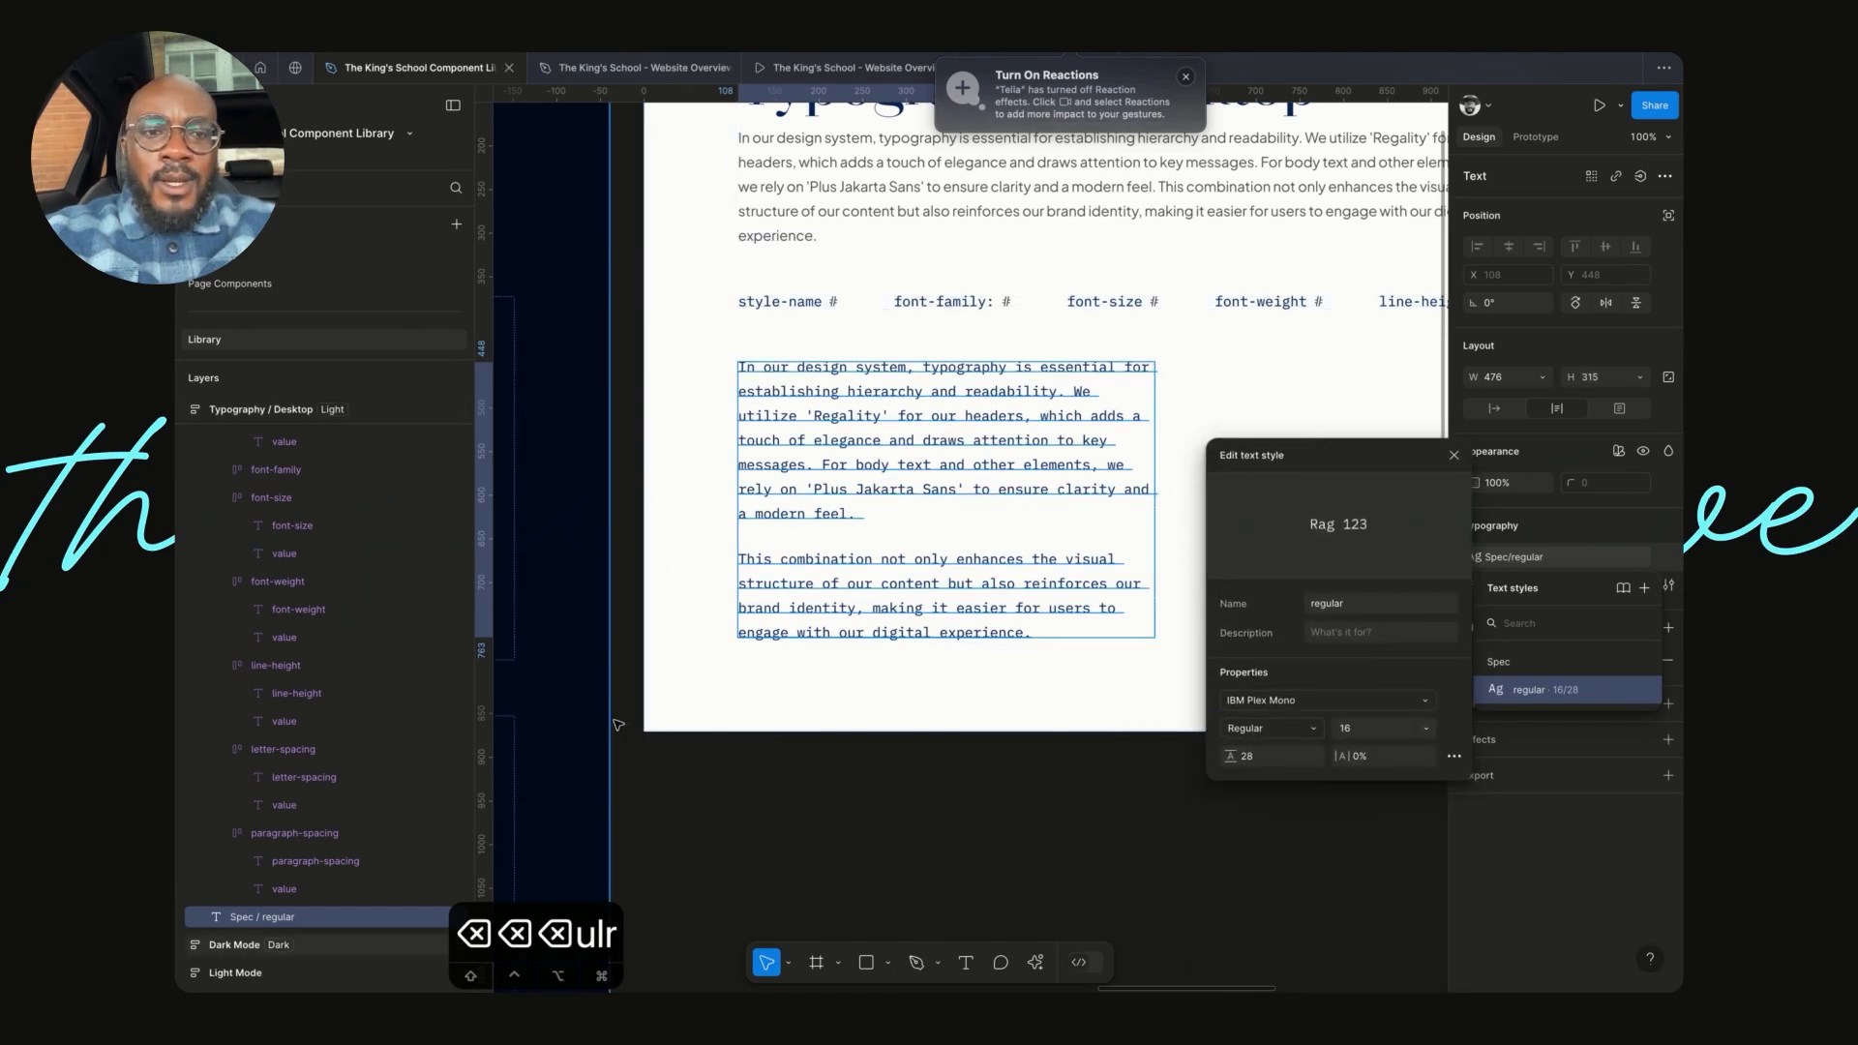
click(583, 716)
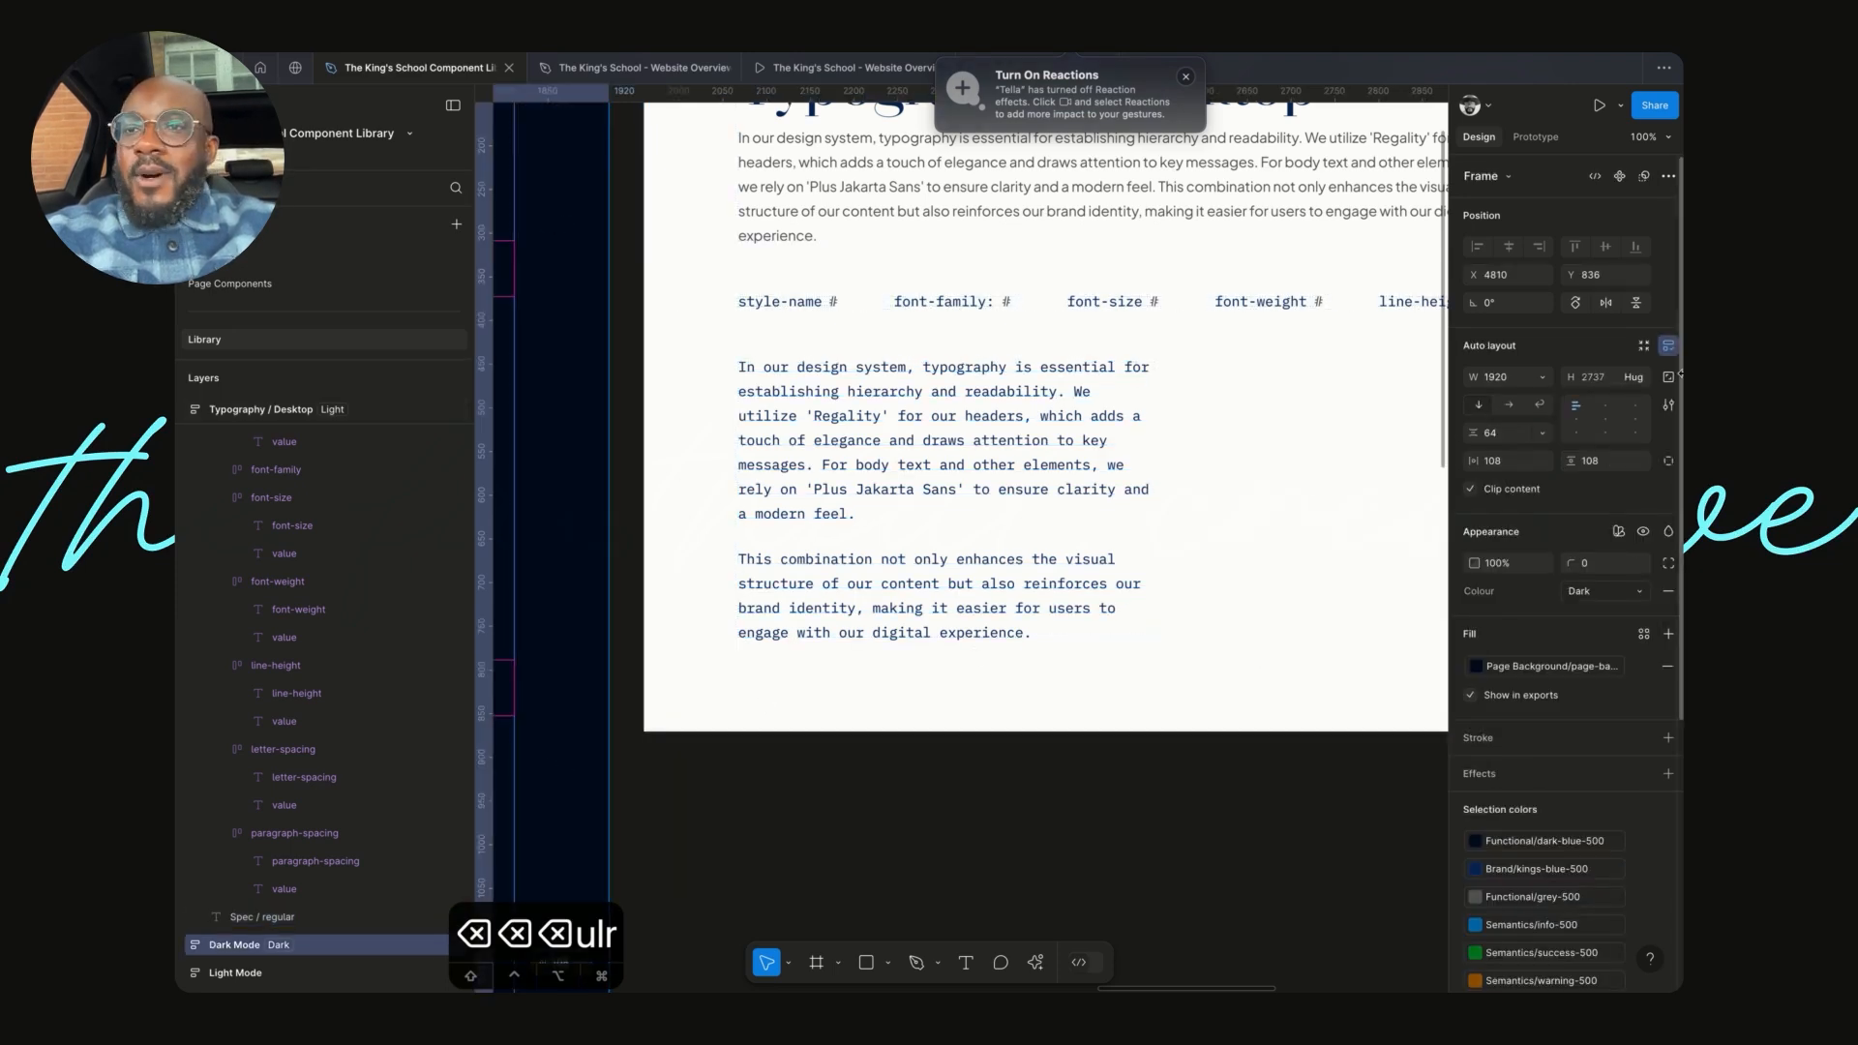
click(1238, 883)
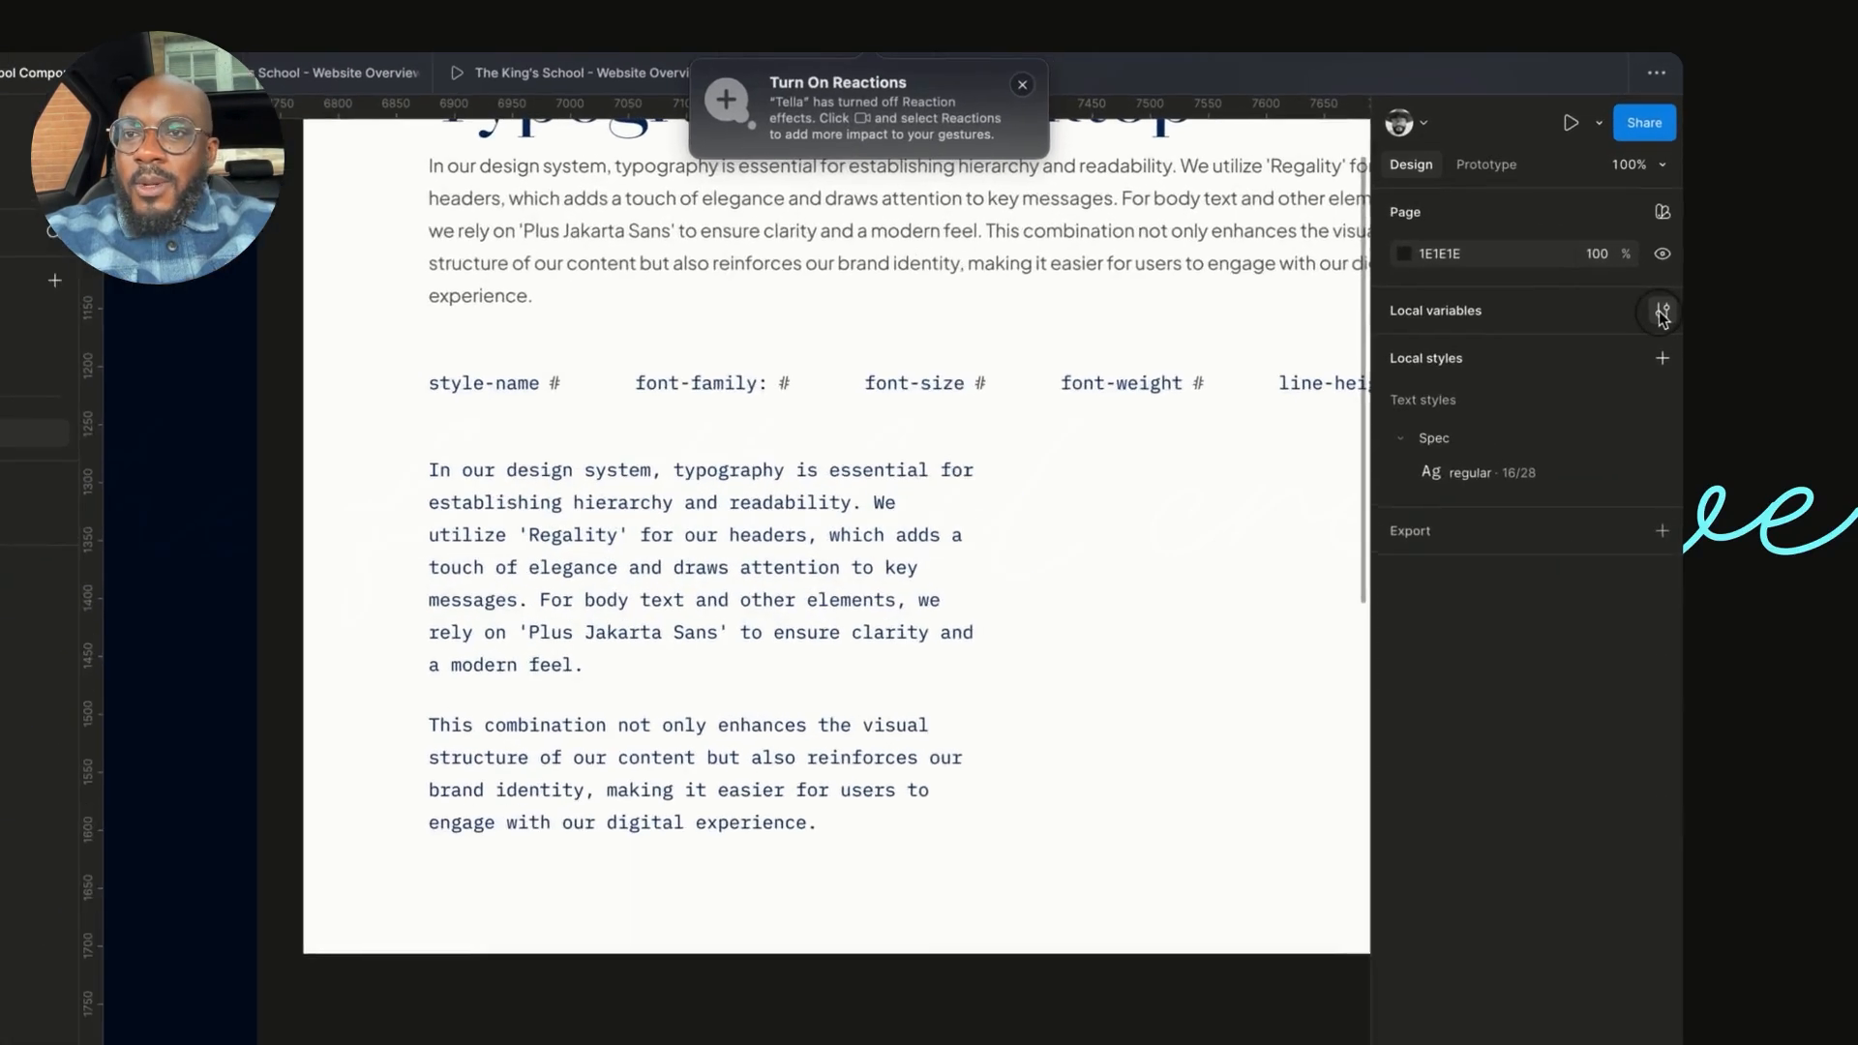
- Open the local variables and detach the Spec/regular style from the two-paragraph monospace text
click(1667, 247)
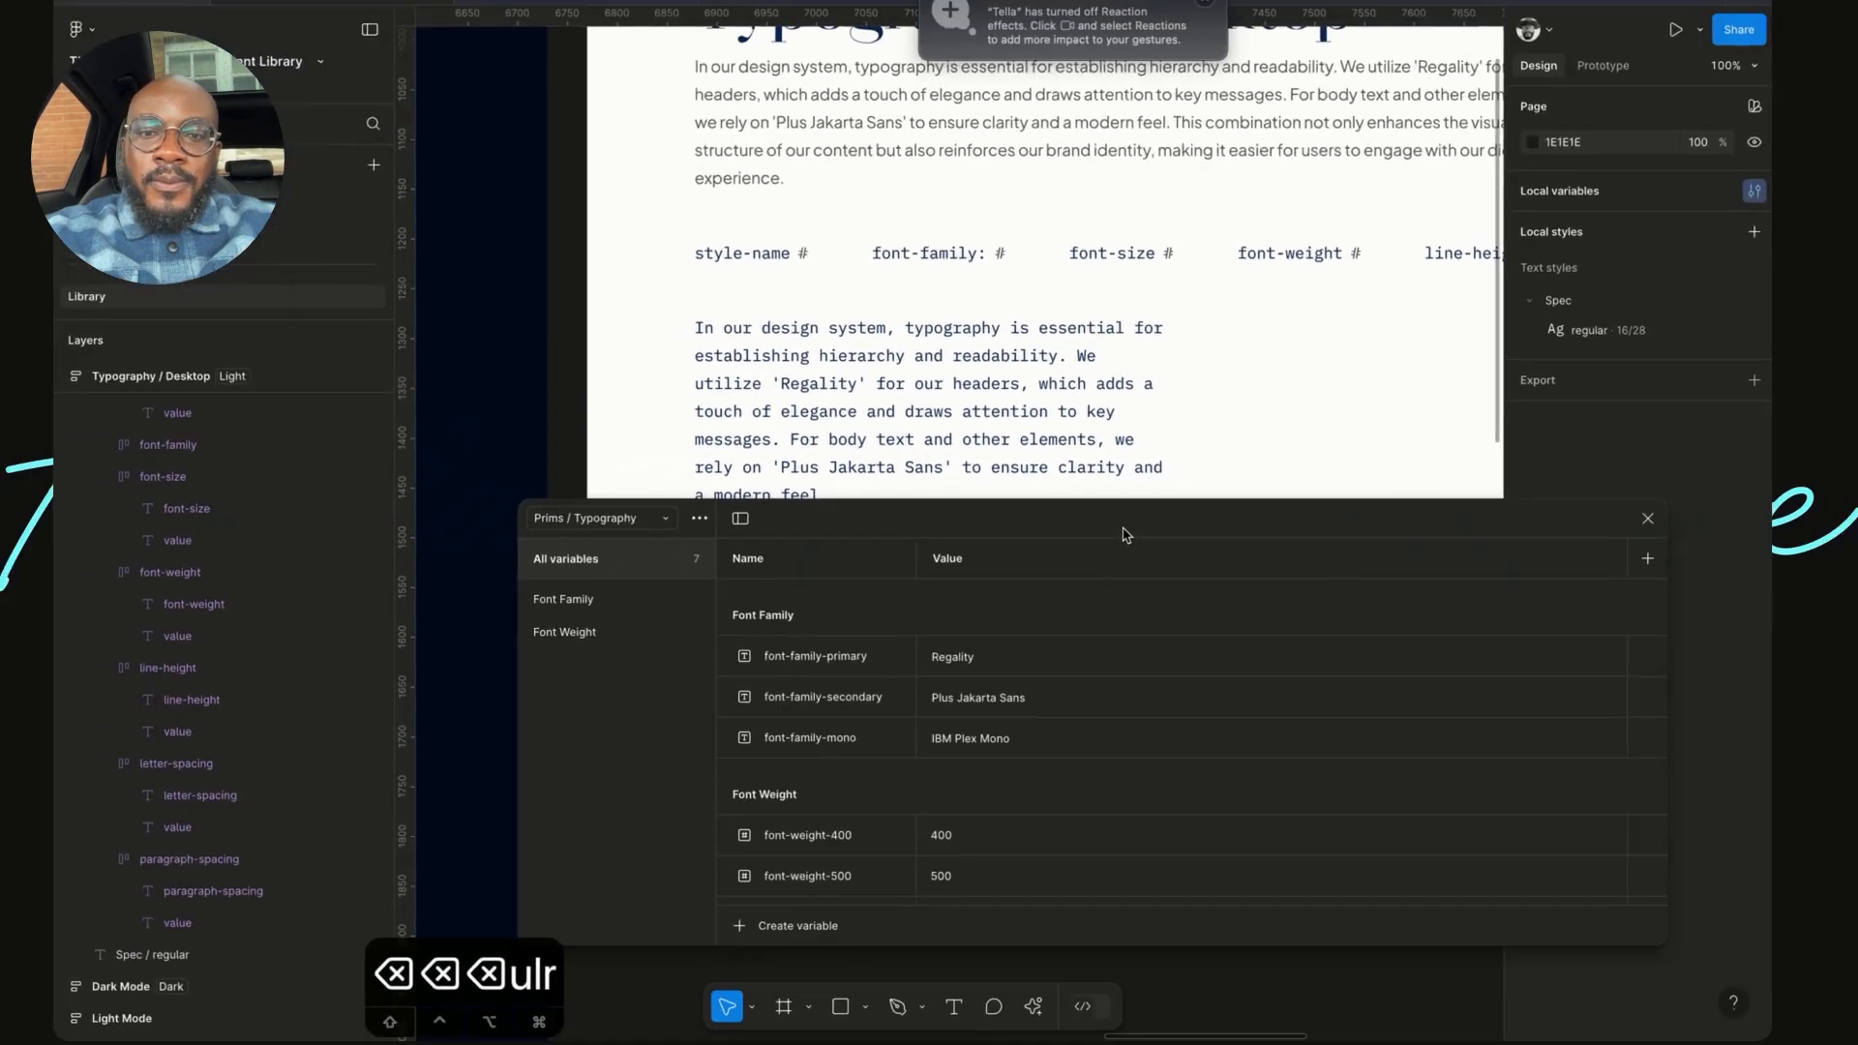
drag(1125, 535, 702, 521)
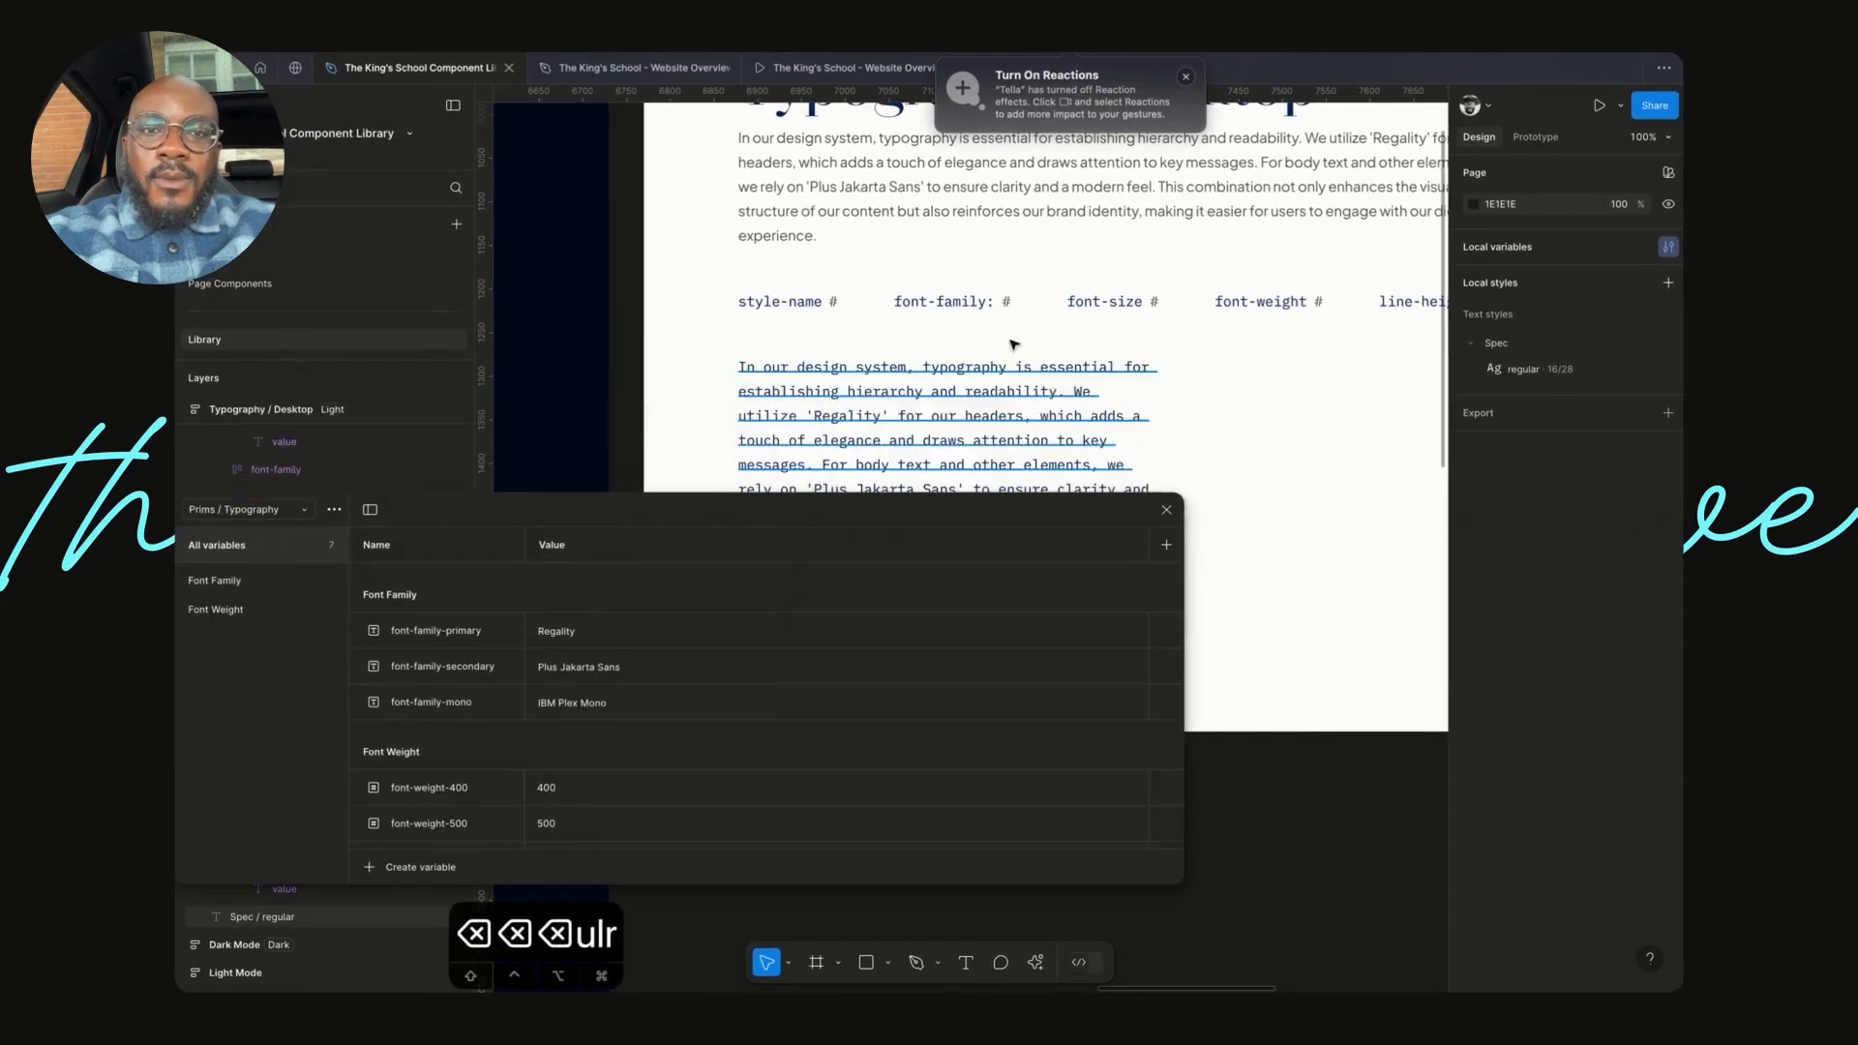
click(969, 402)
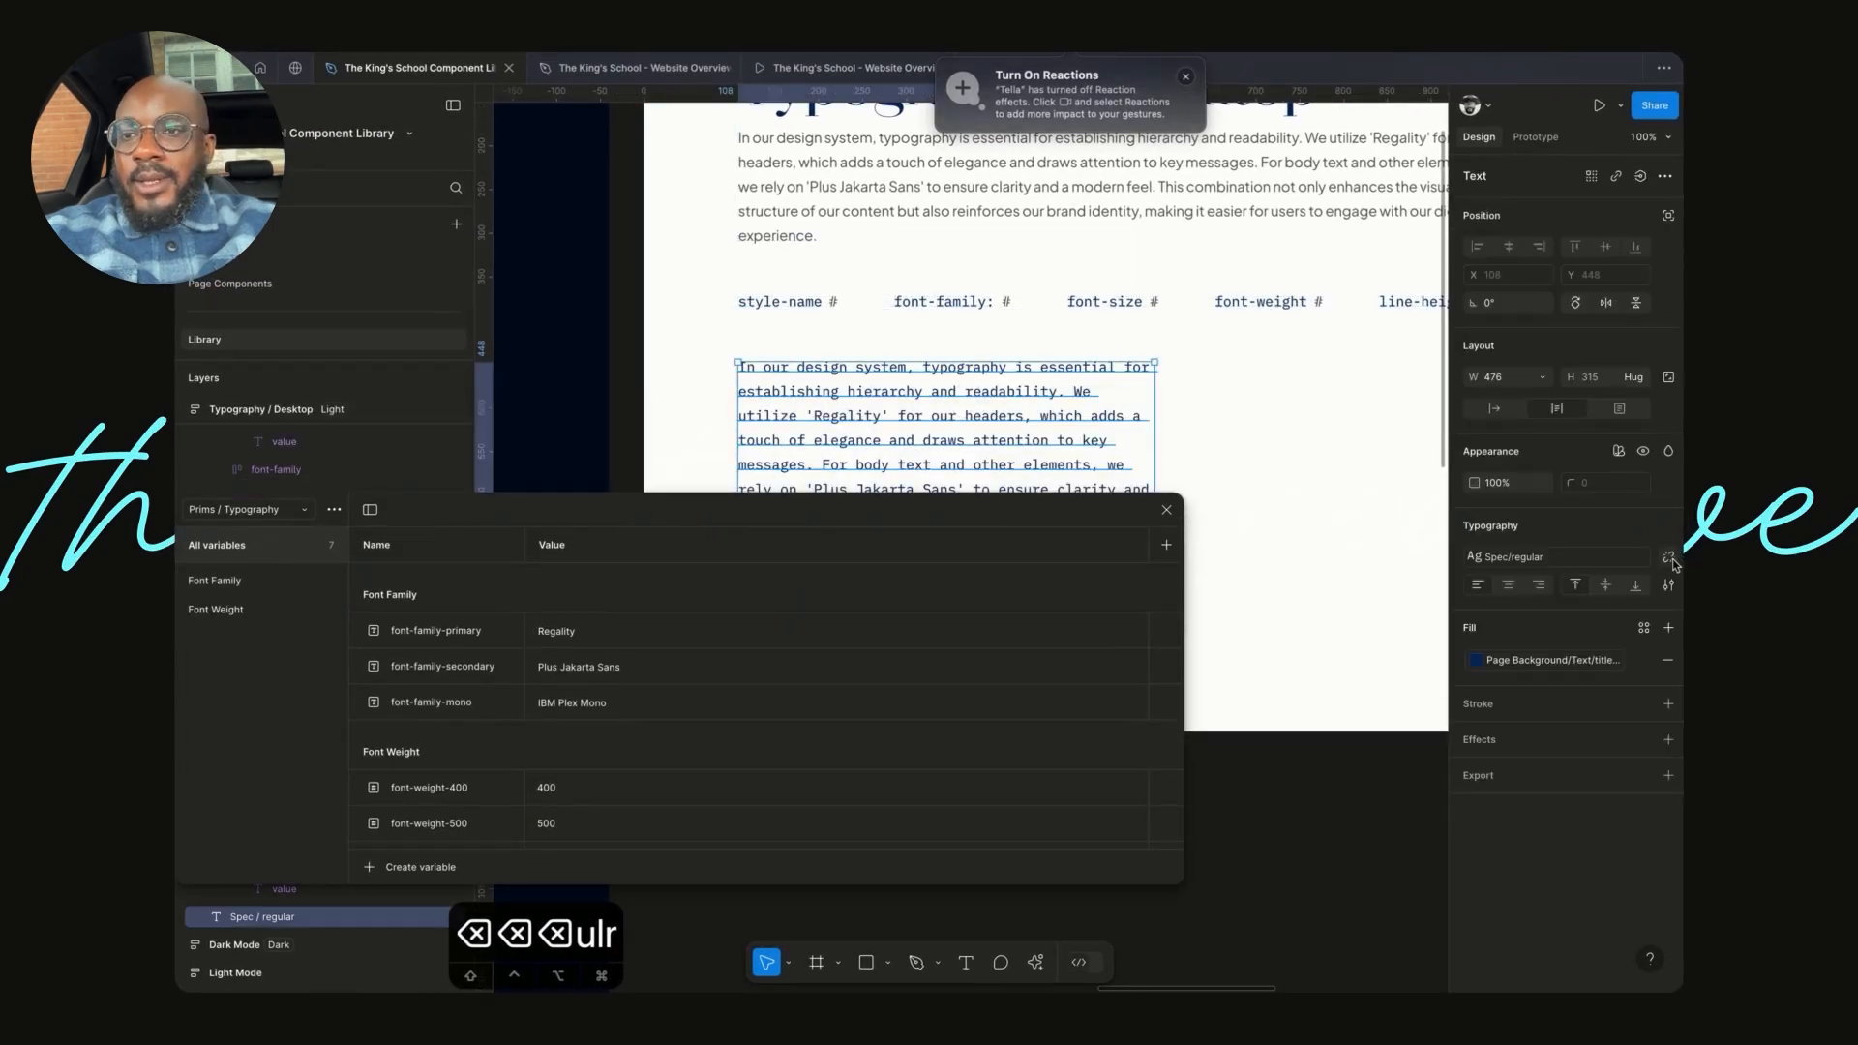
click(1671, 559)
- Move the variables window higher on the canvas and switch it to the Typography collection
drag(882, 508, 871, 269)
click(339, 272)
click(330, 281)
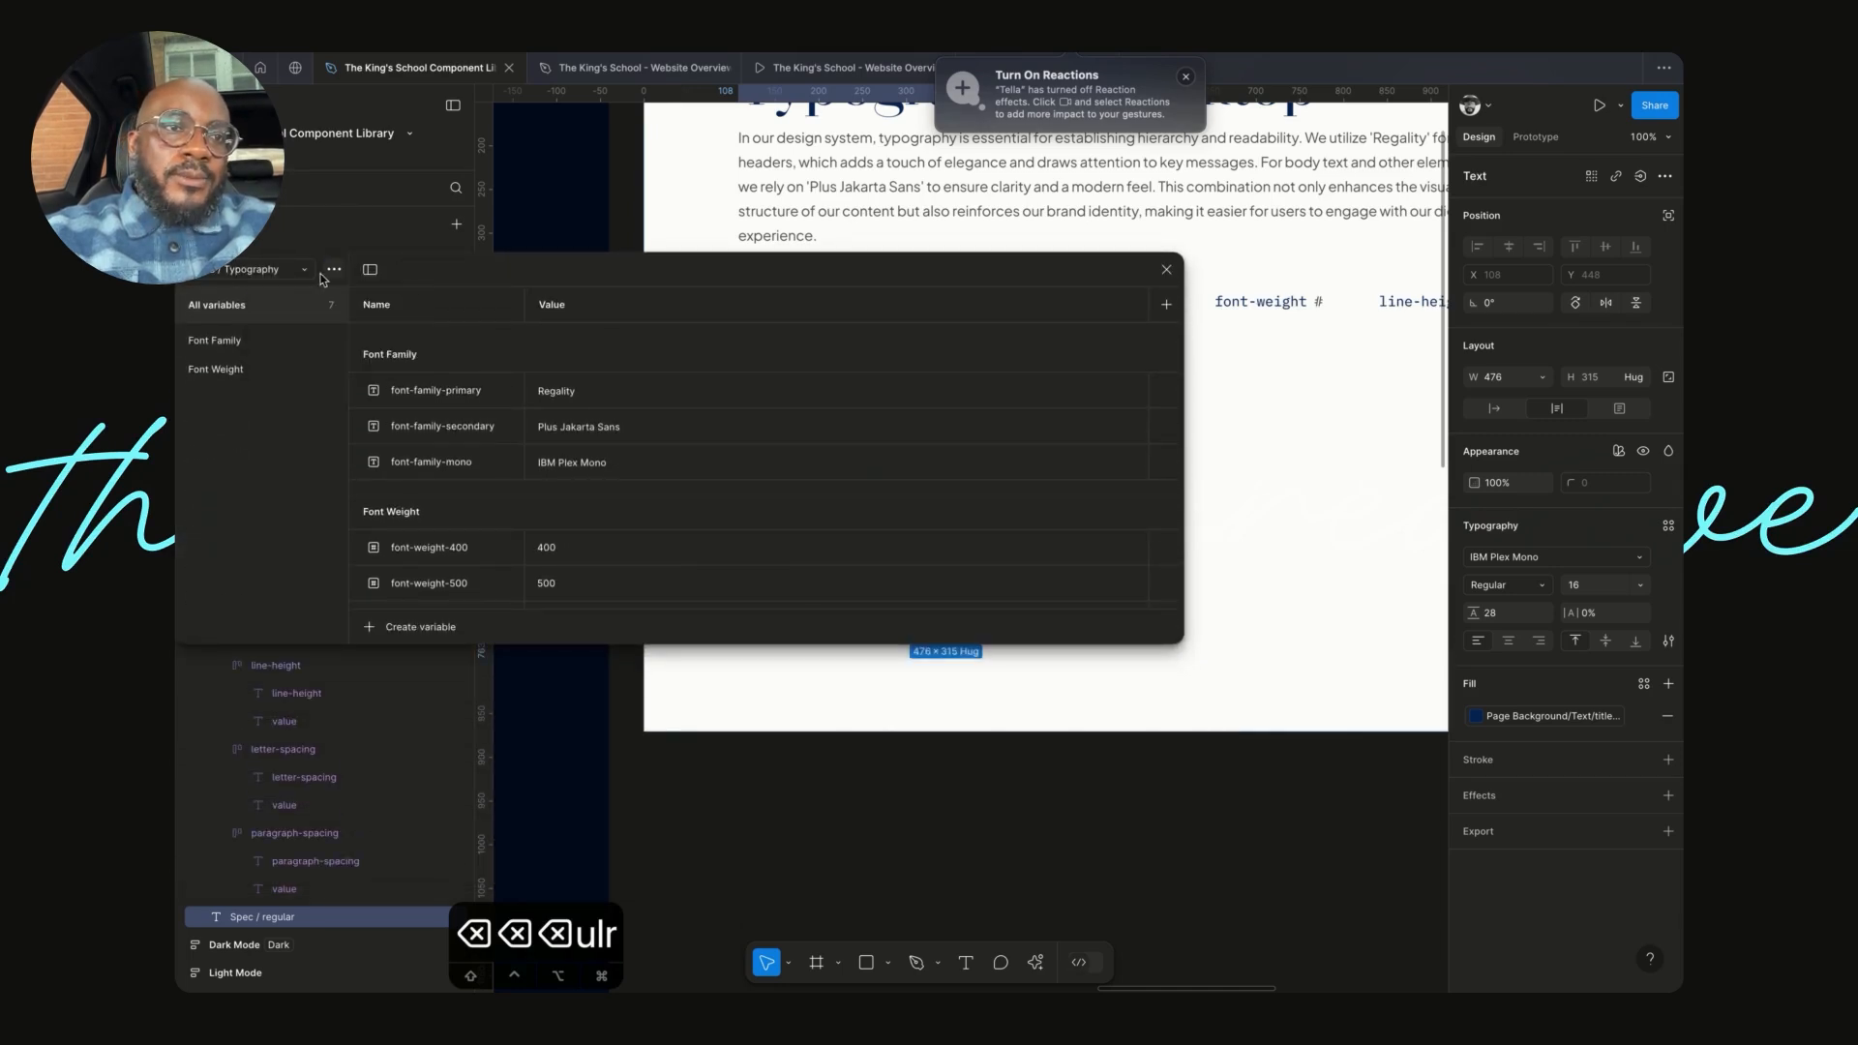
click(305, 274)
click(280, 290)
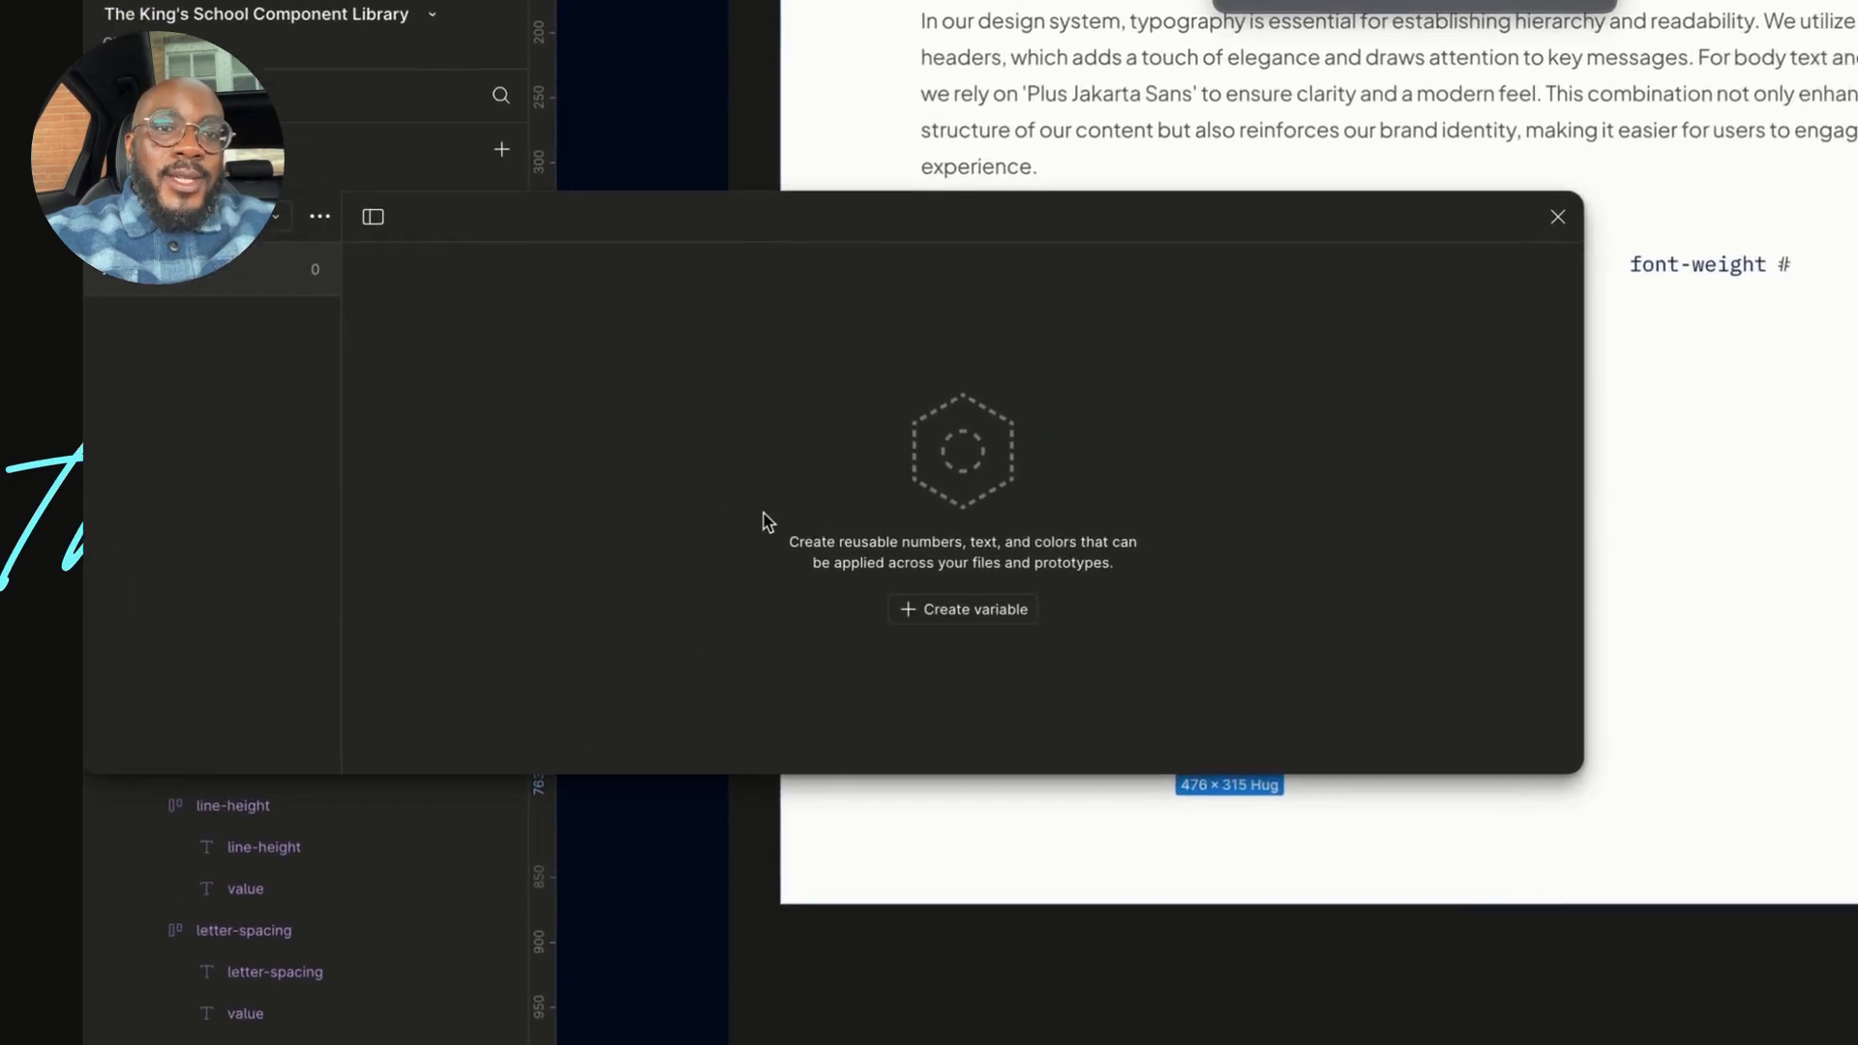
- Create a string variable named "Spec / Regular" in the Typography collection
click(990, 613)
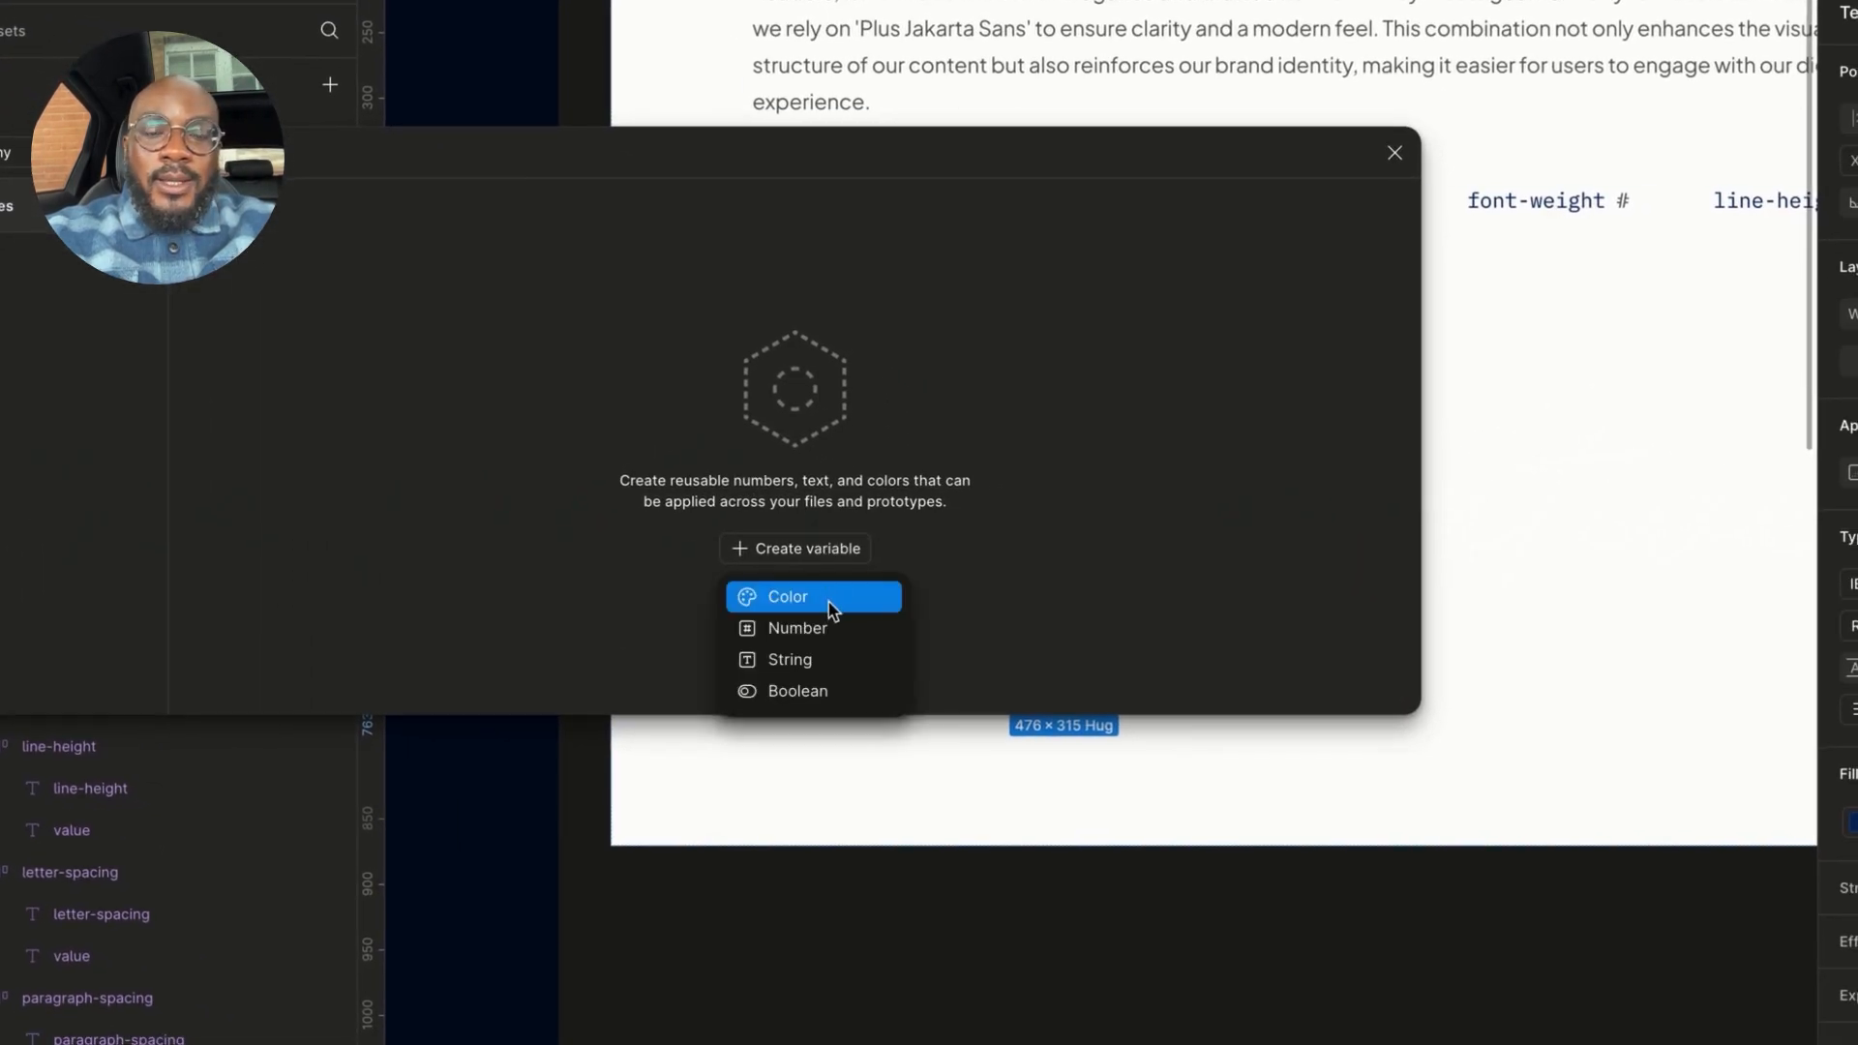
click(830, 659)
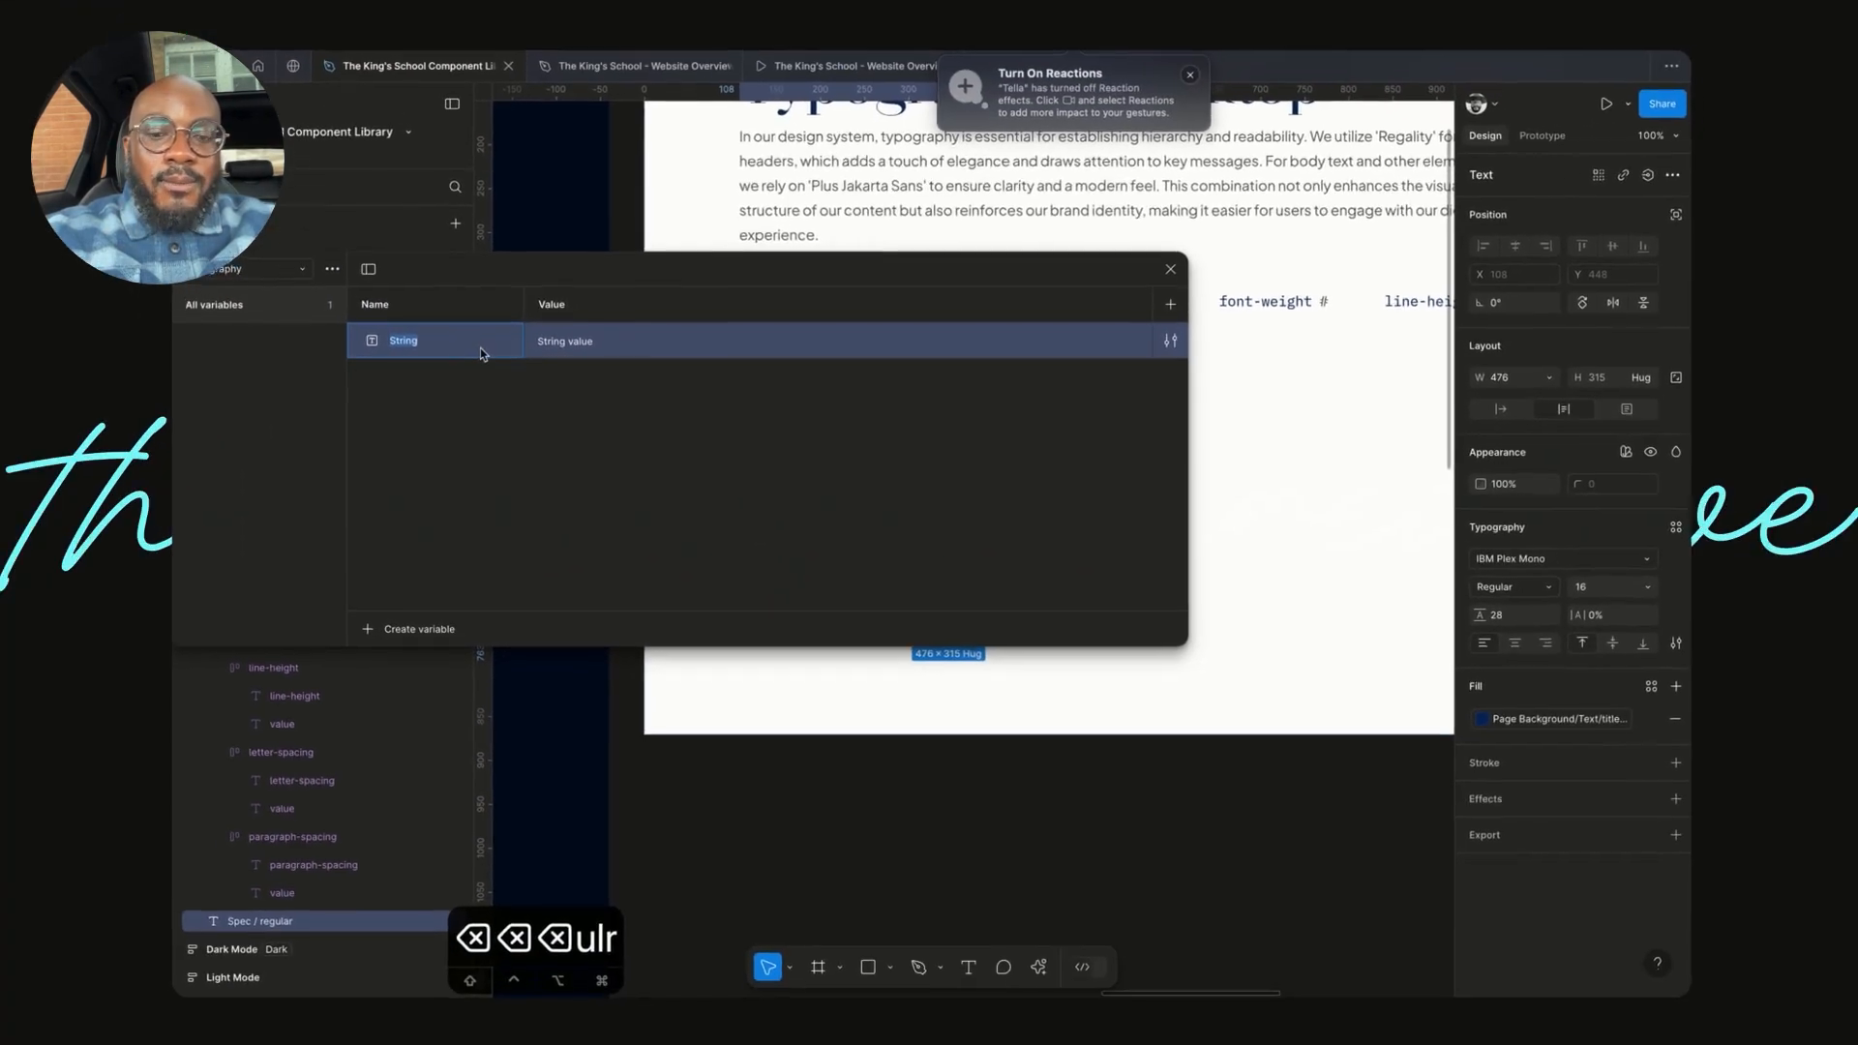
text(Mono)
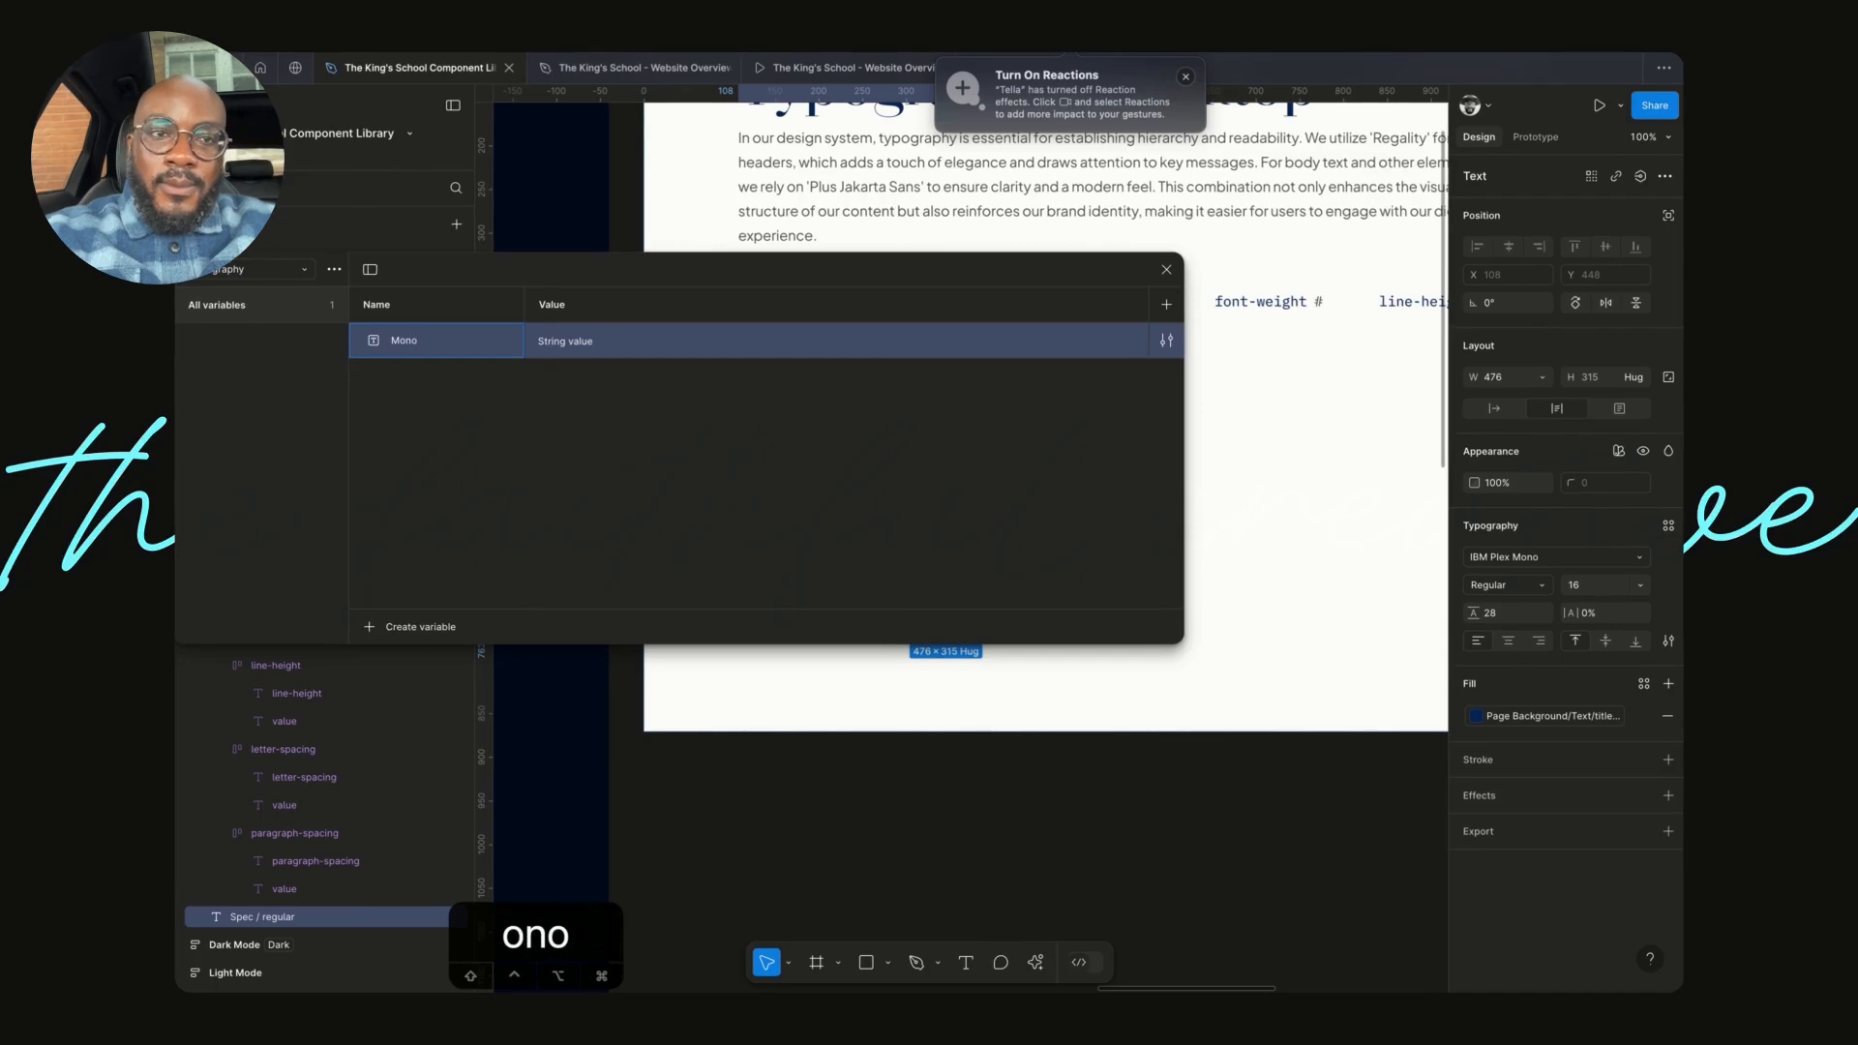
key(super+a)
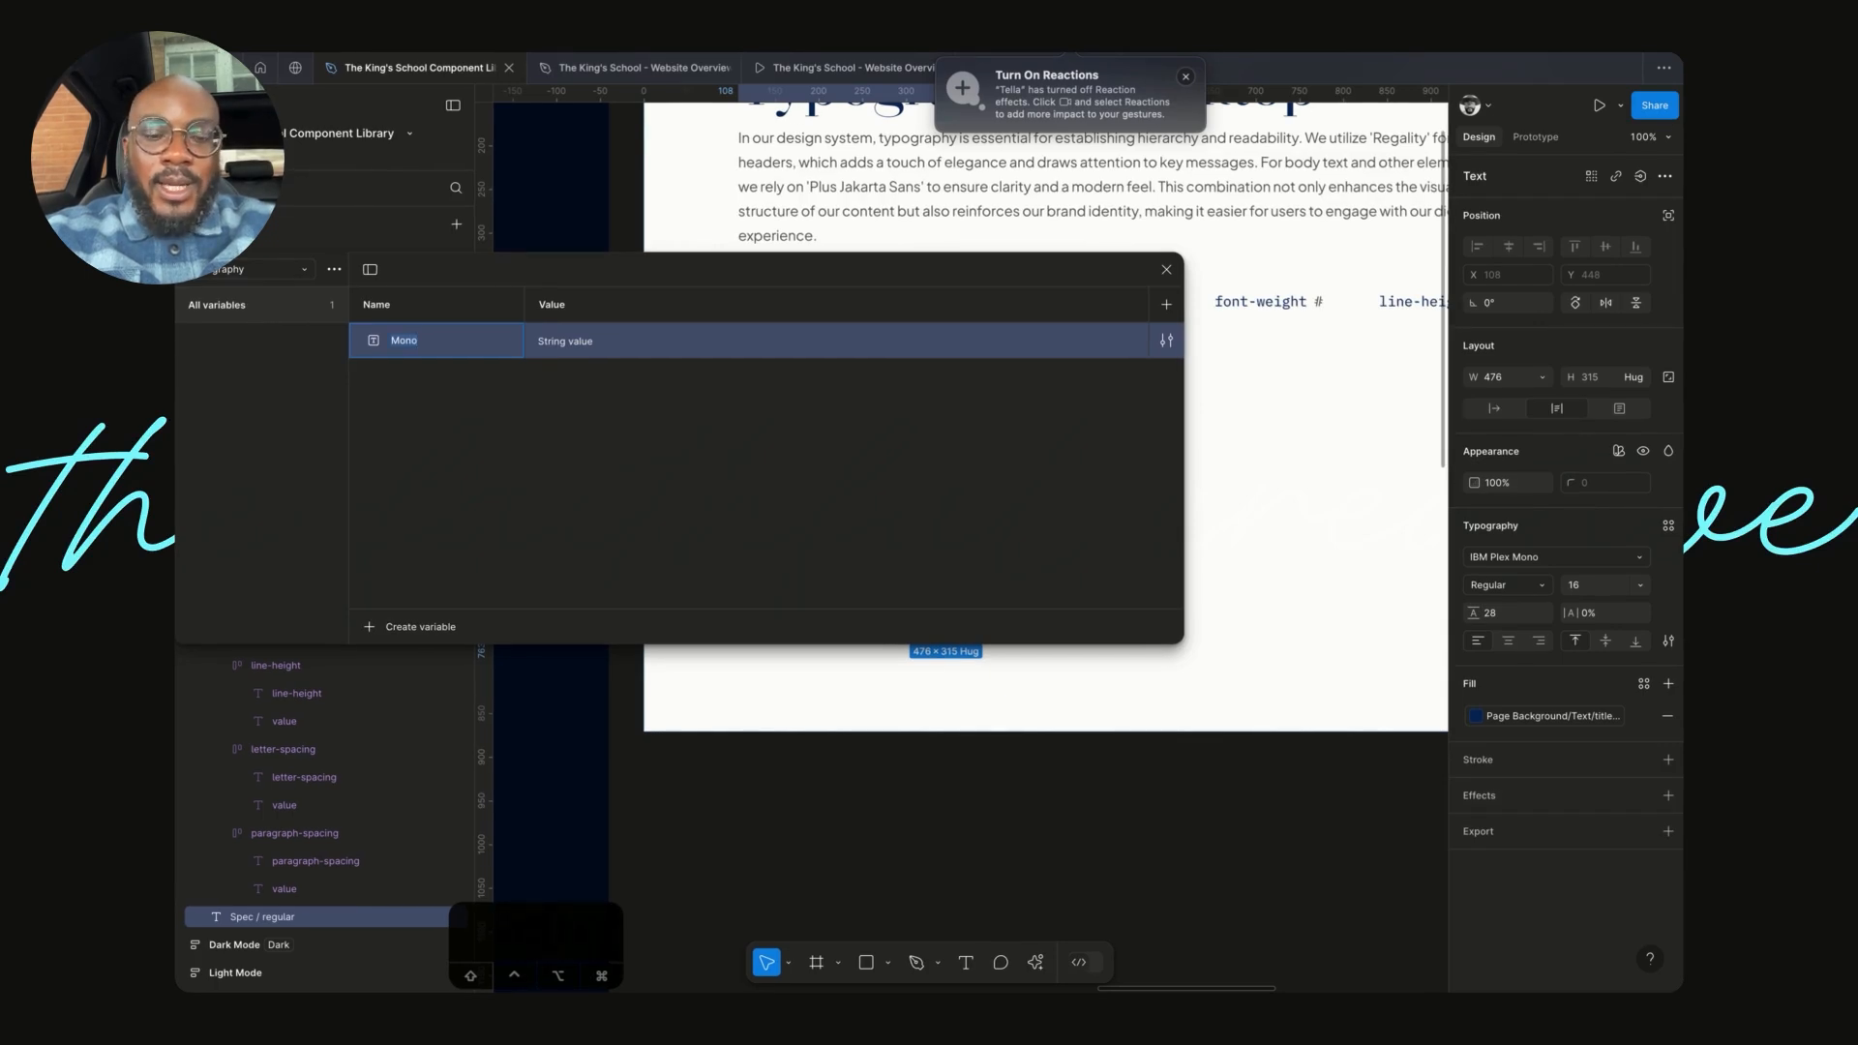
text(Spec)
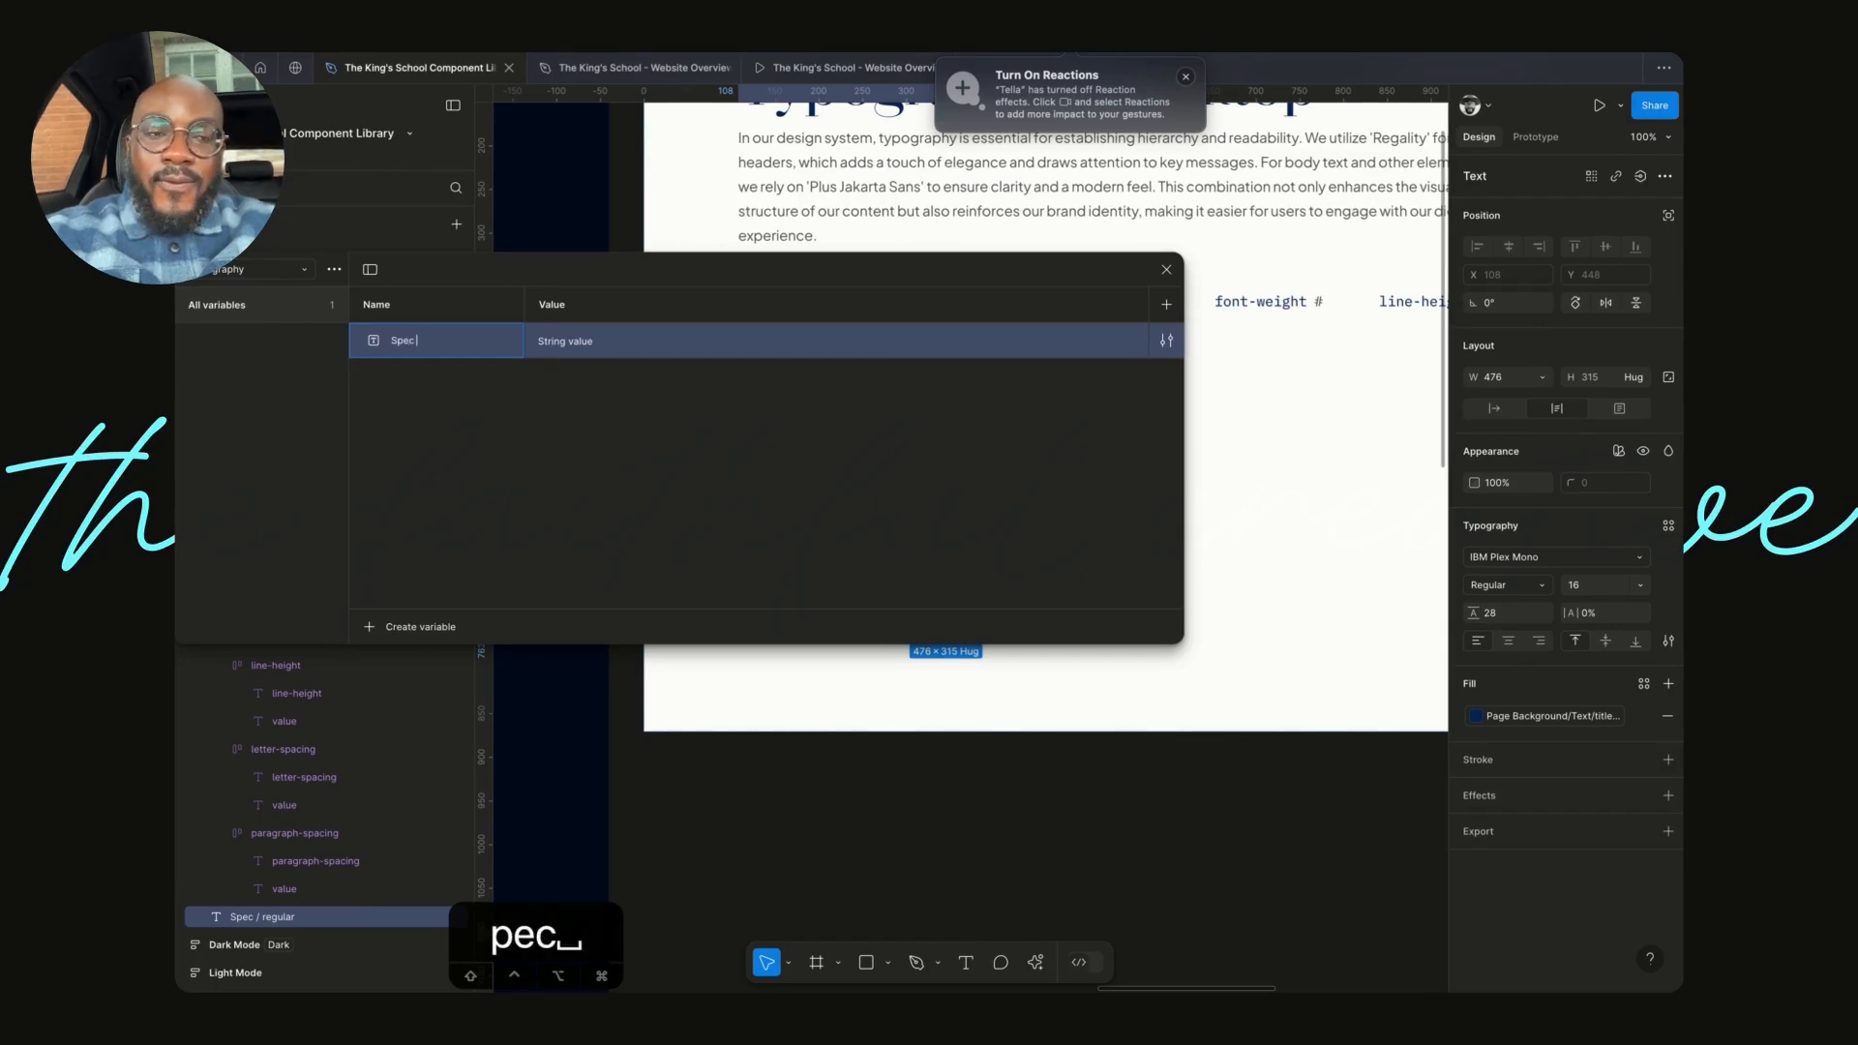
text( / Reg)
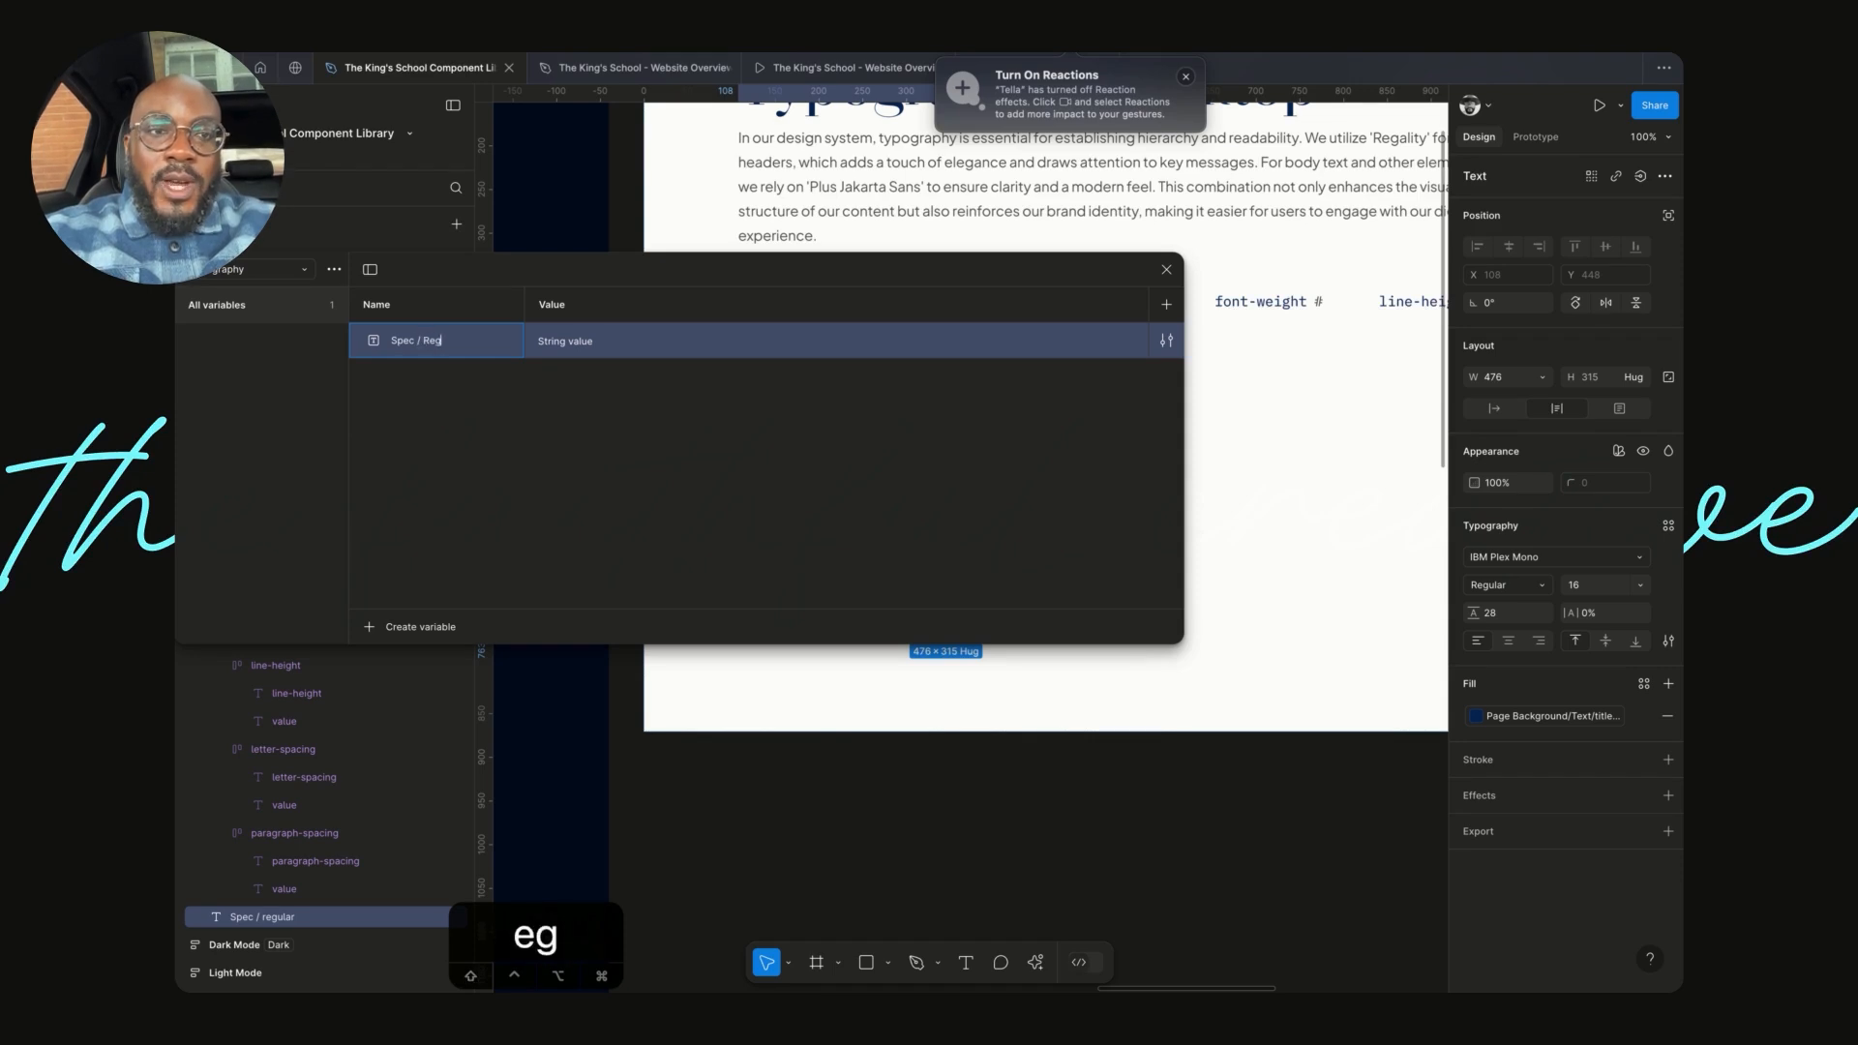
text(ular)
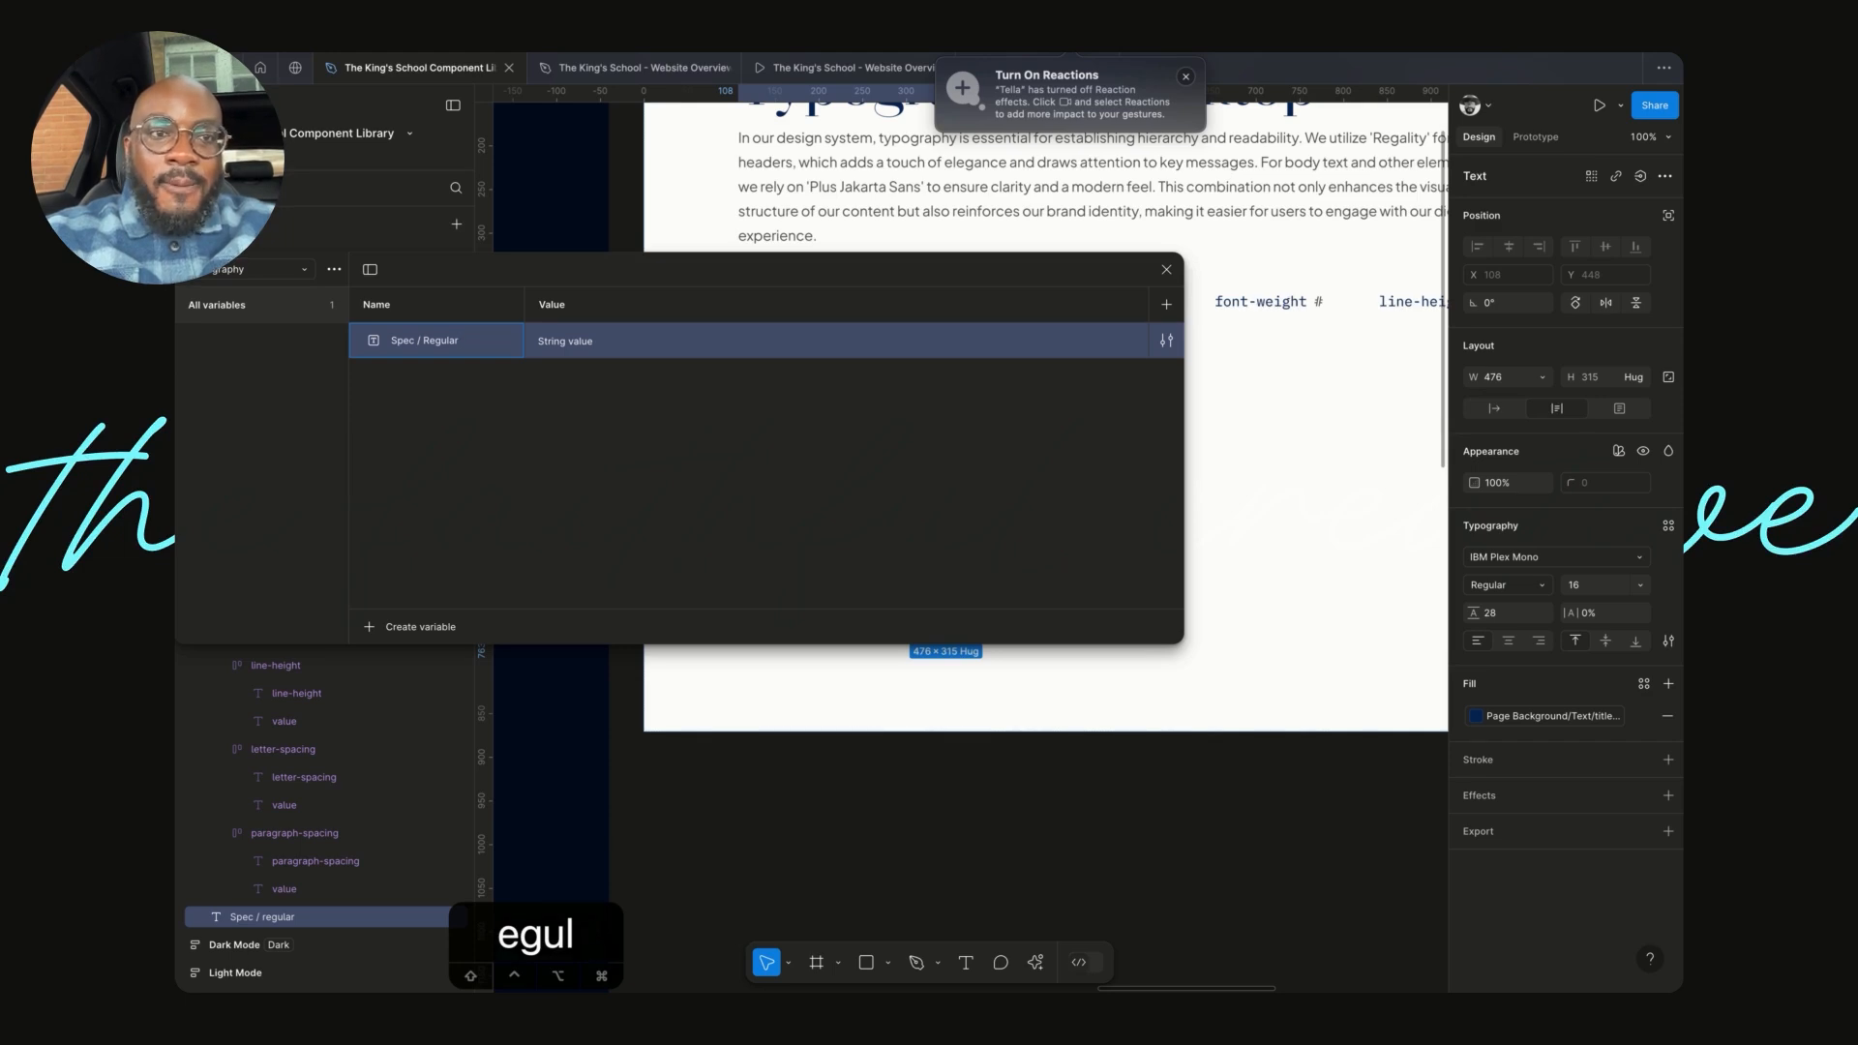
key(Tab)
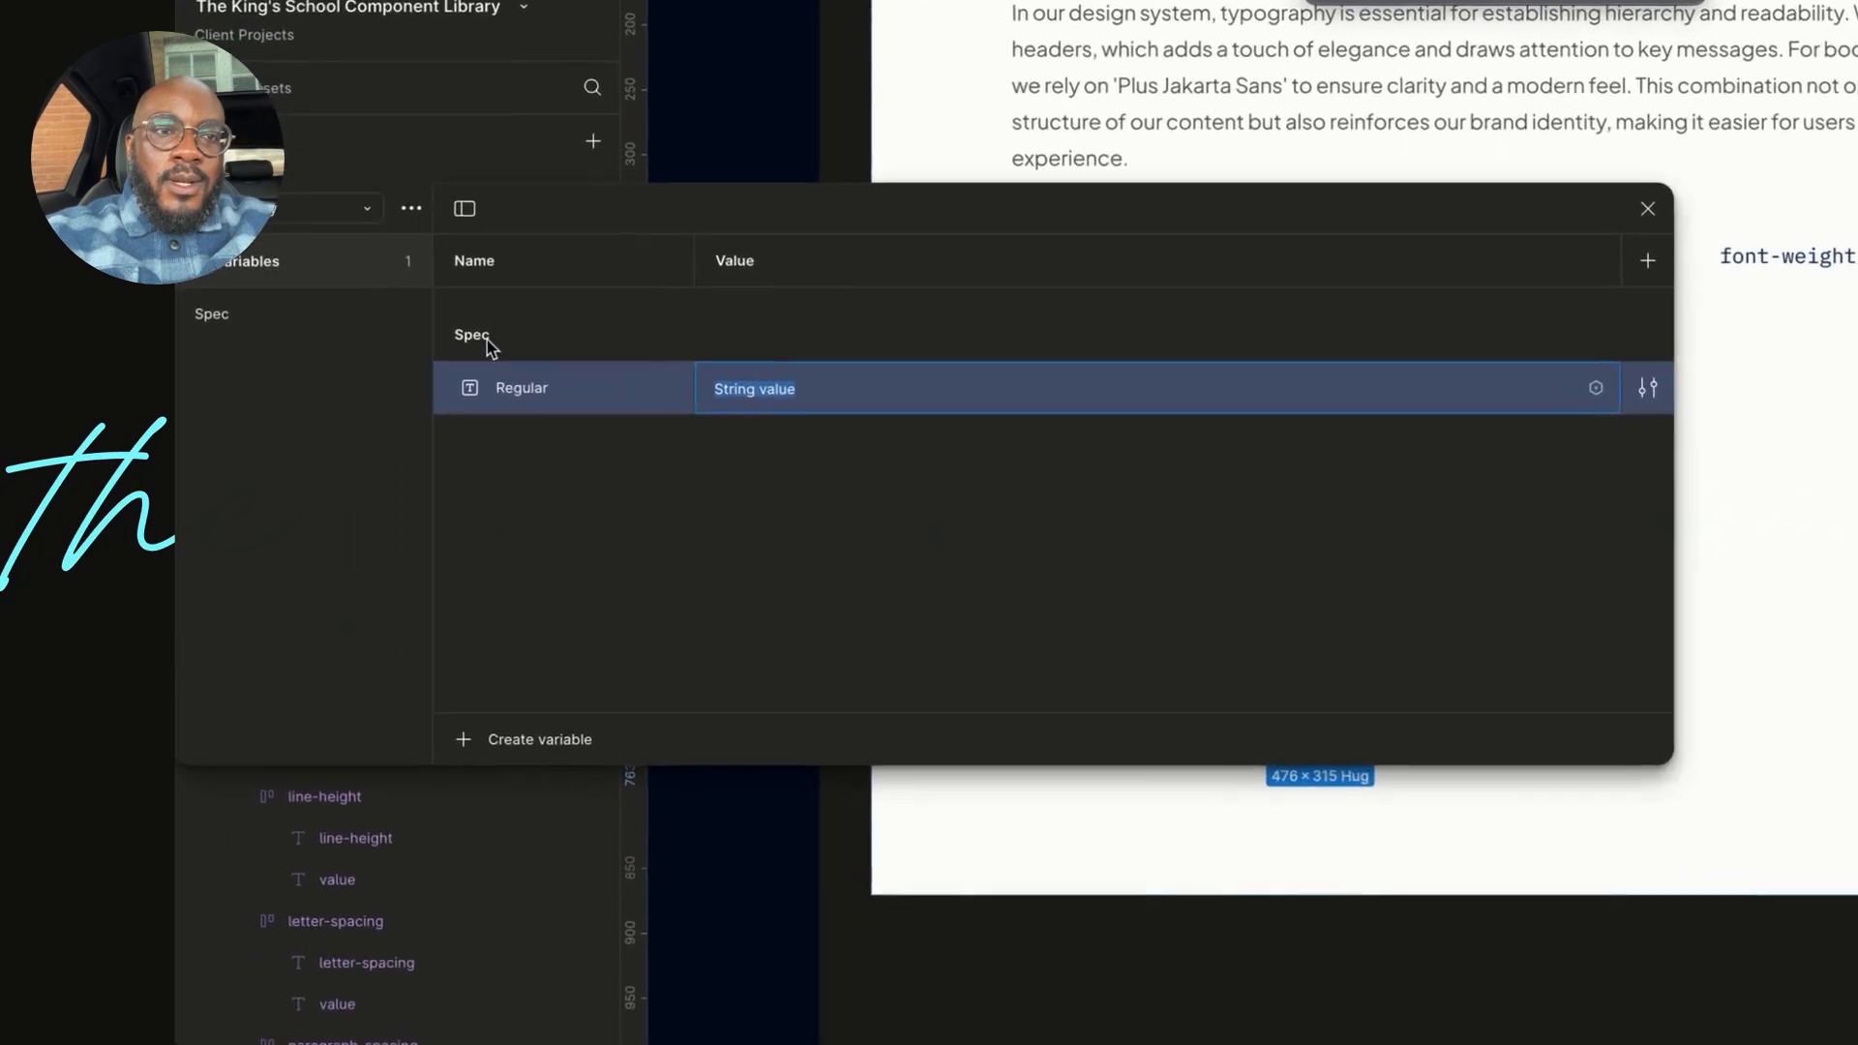
- Rename the Spec variable group to "Spec / Regular" so that Regular is nested inside Spec
double_click(383, 354)
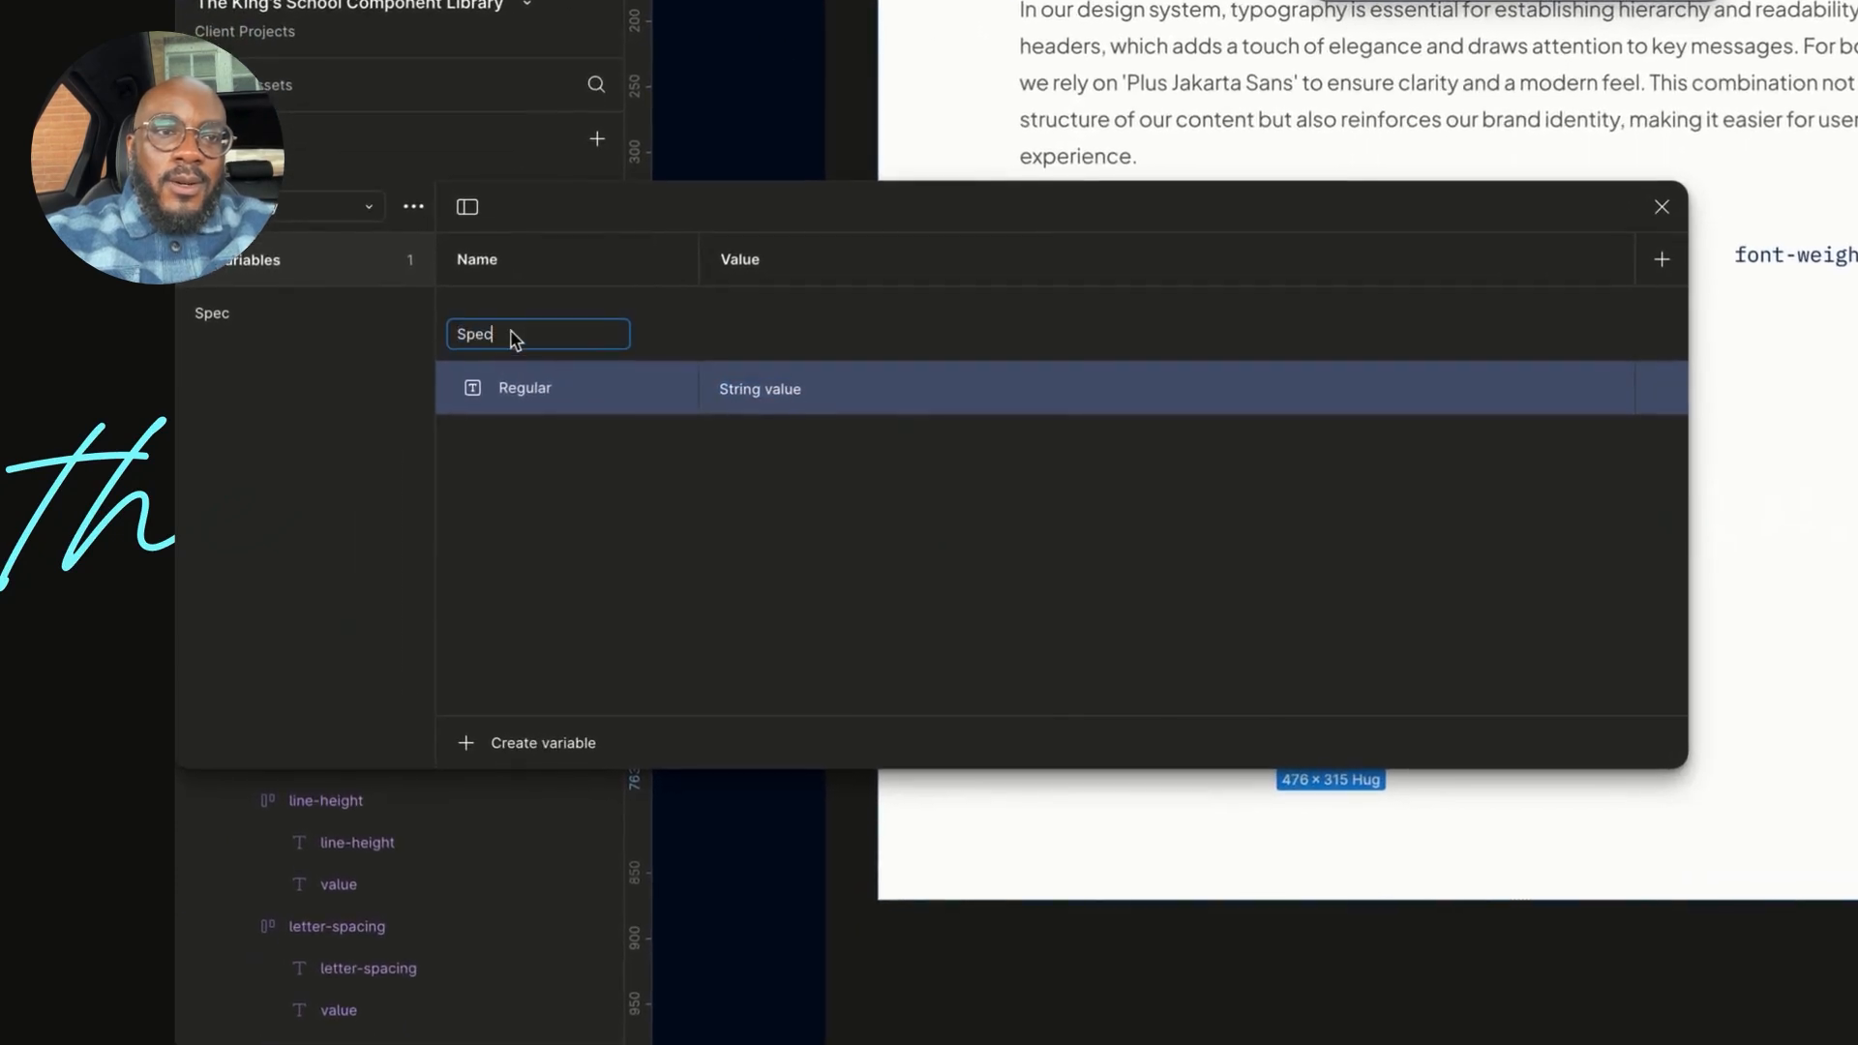
text(/ Re)
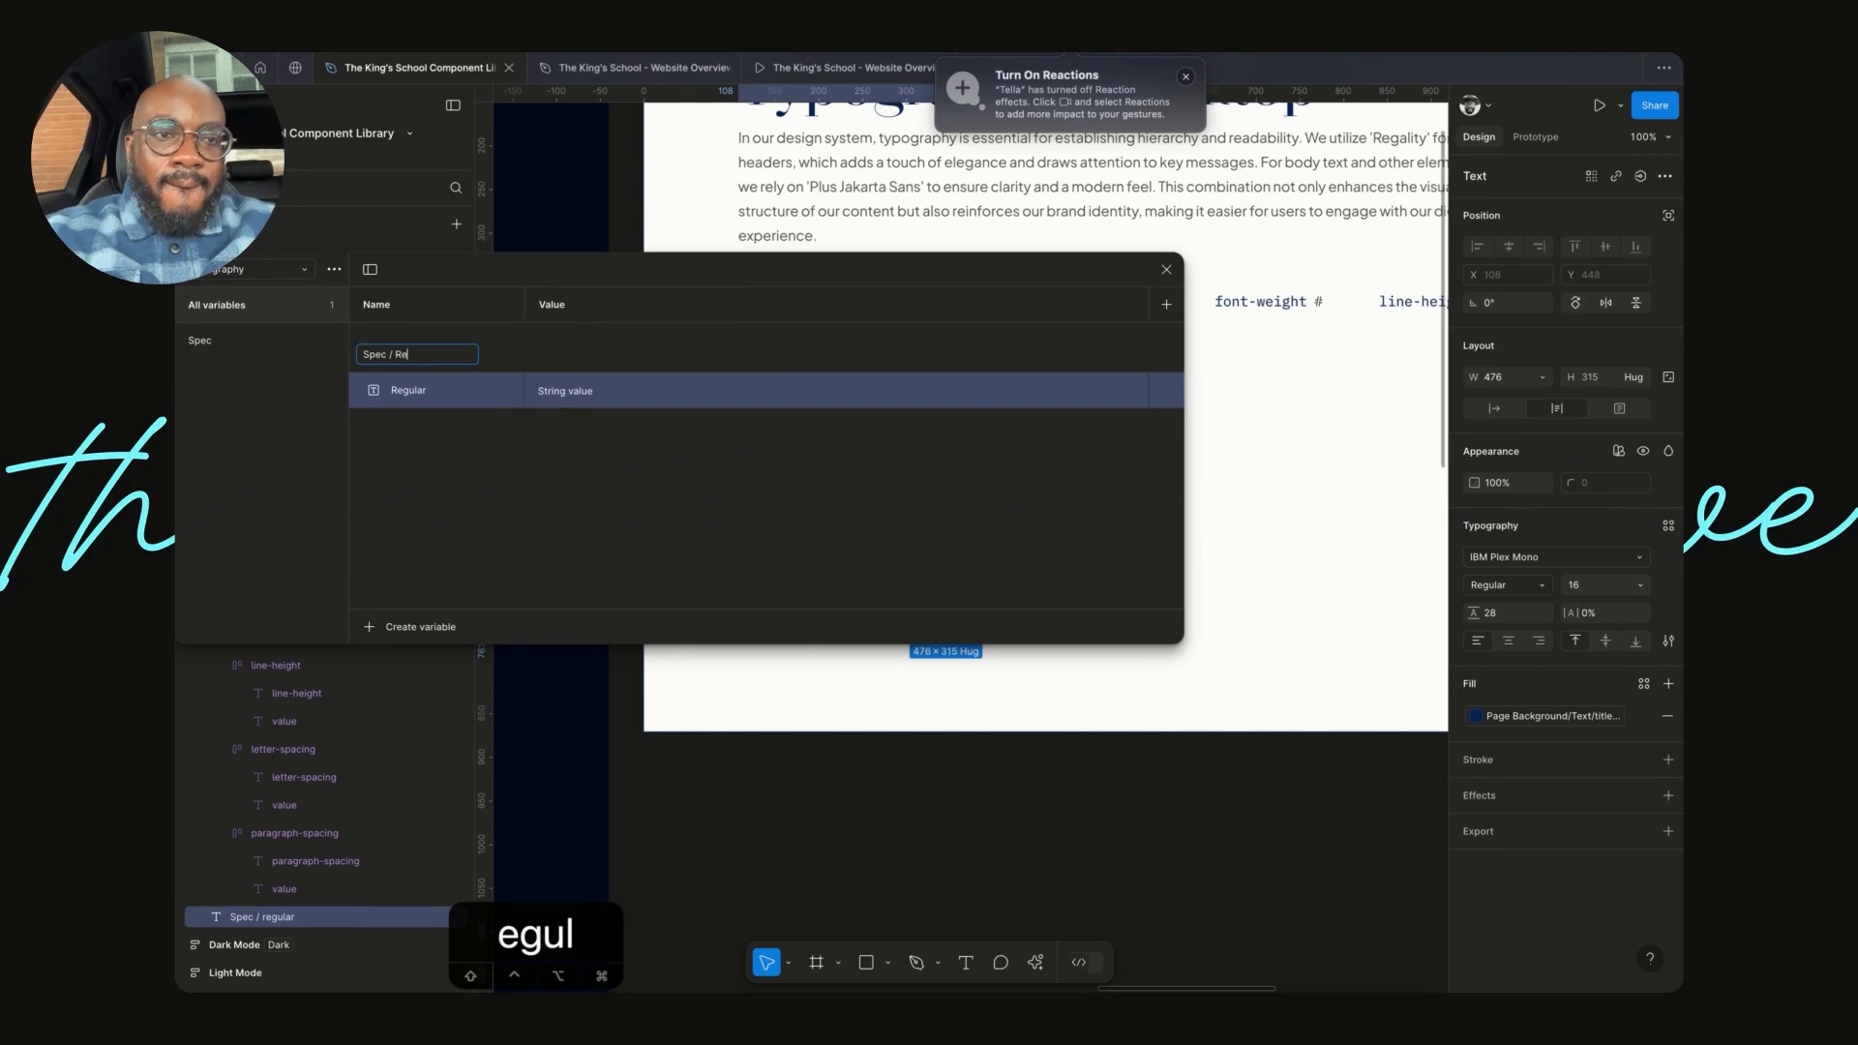
text(gula)
key(BackSpace)
text(lar)
key(Return)
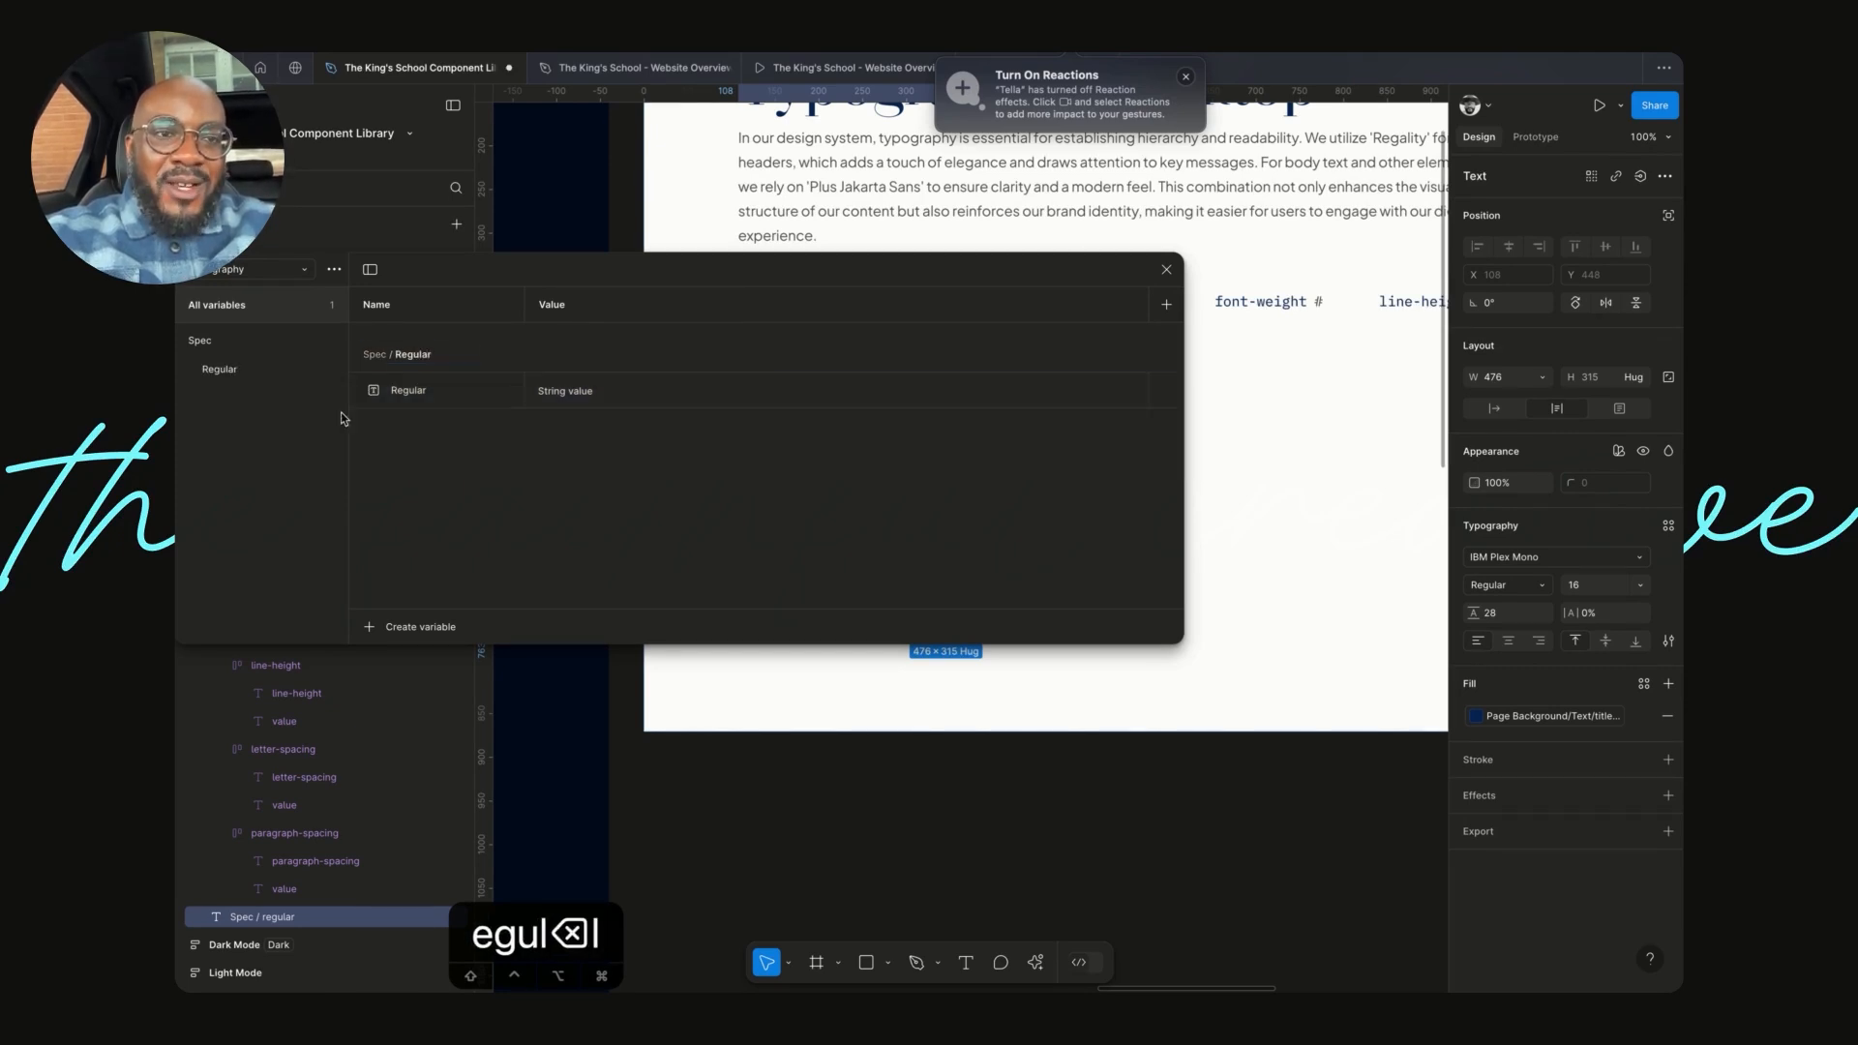
- Rename the string variable in the Spec / Regular group to "font-family"
click(428, 397)
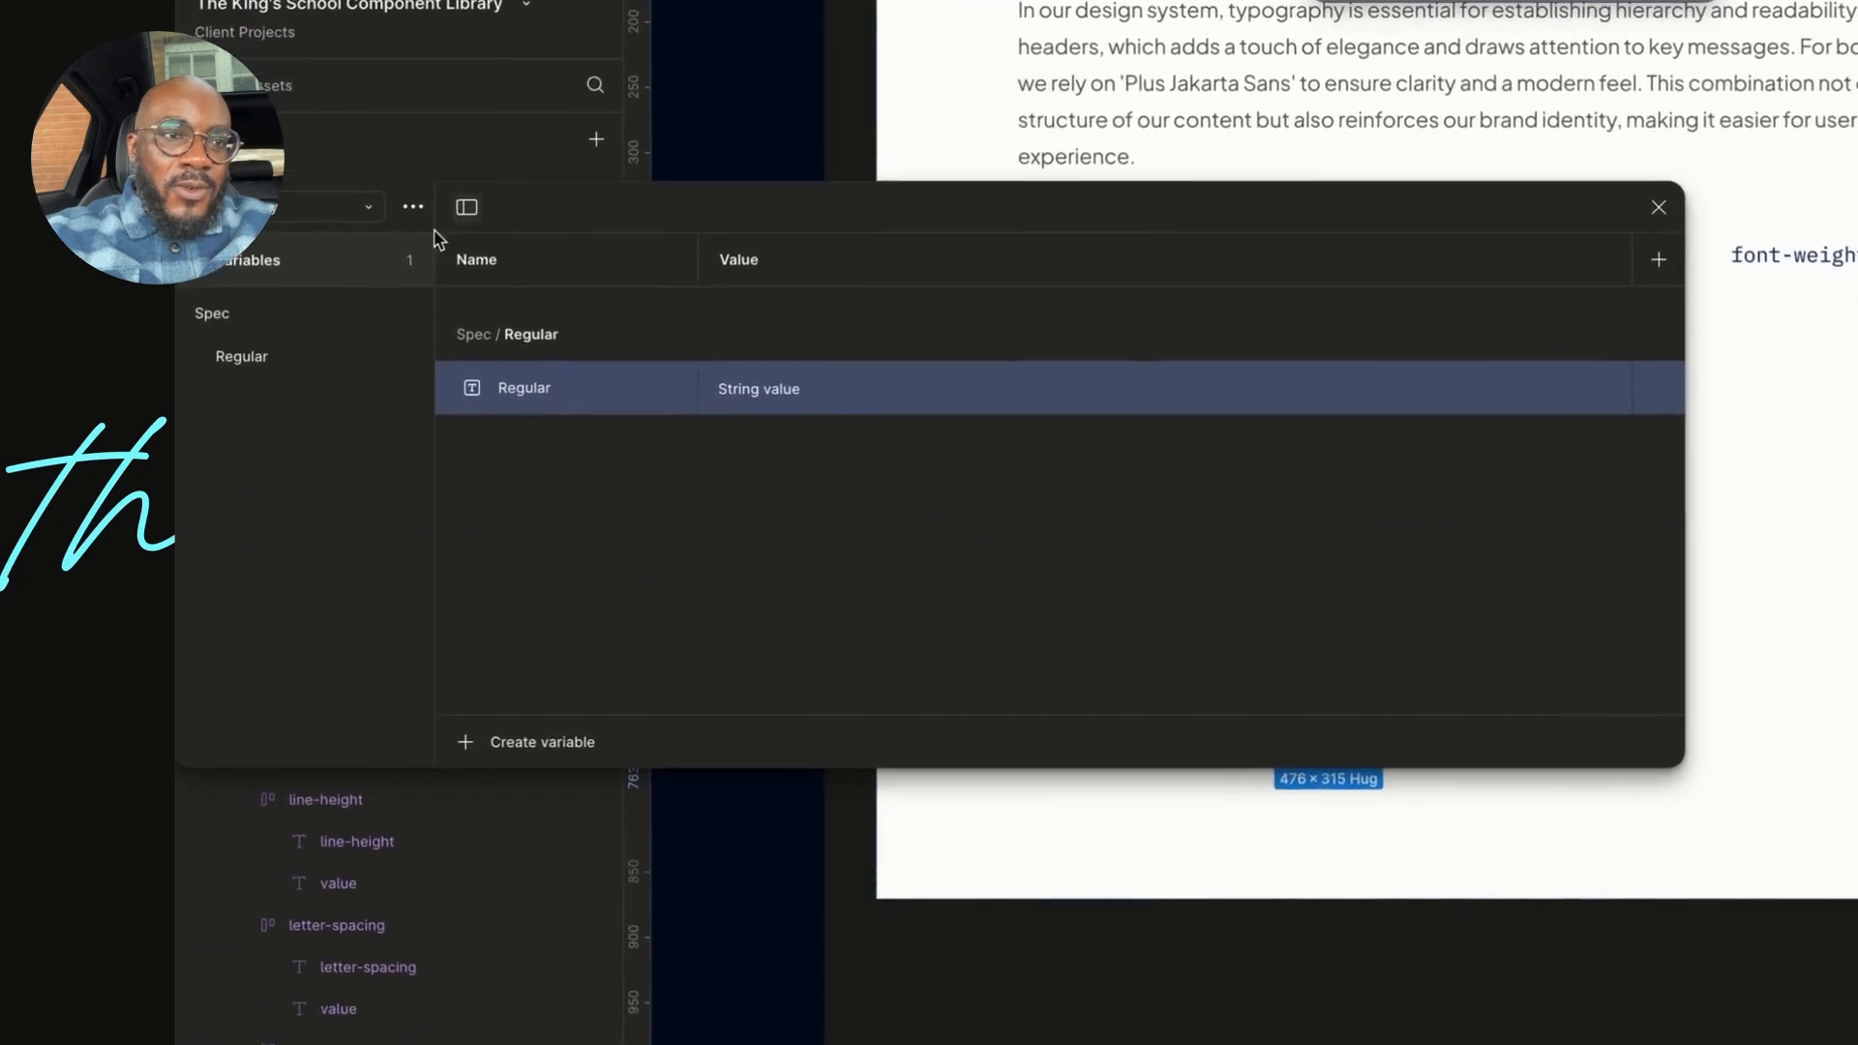
click(277, 350)
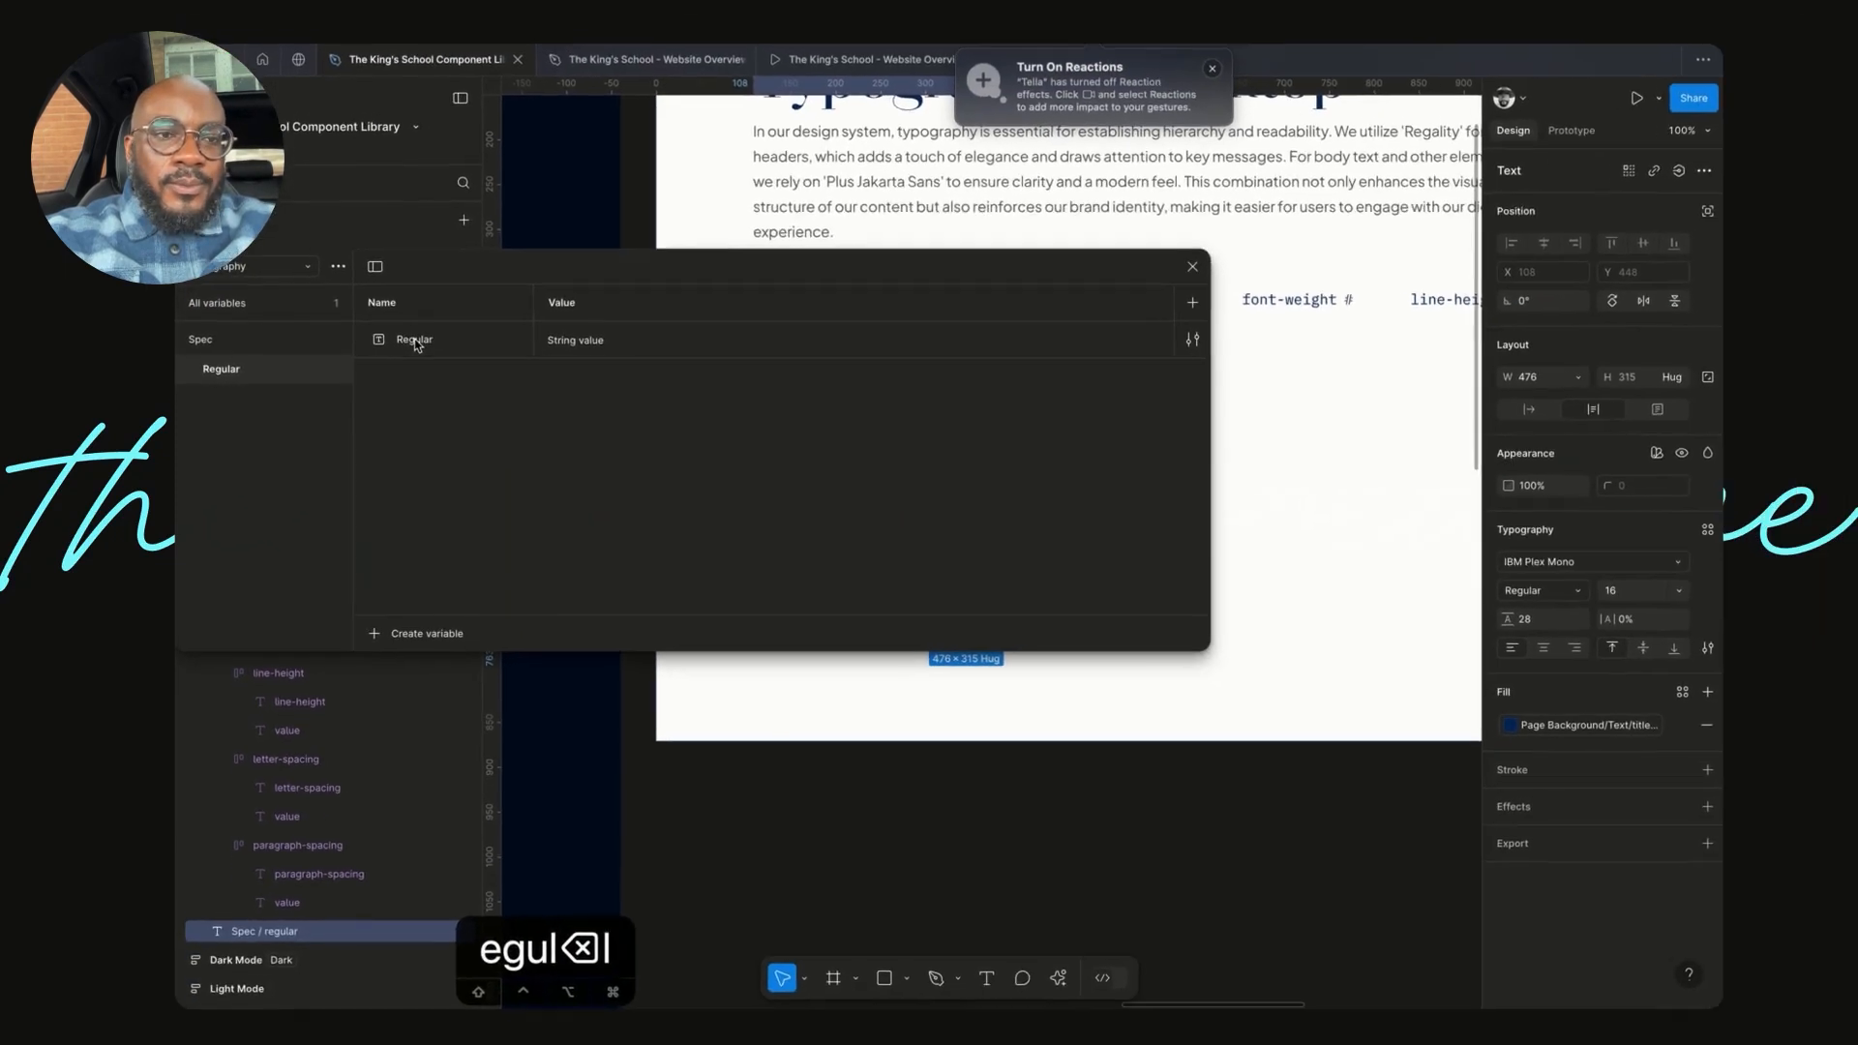
double_click(414, 339)
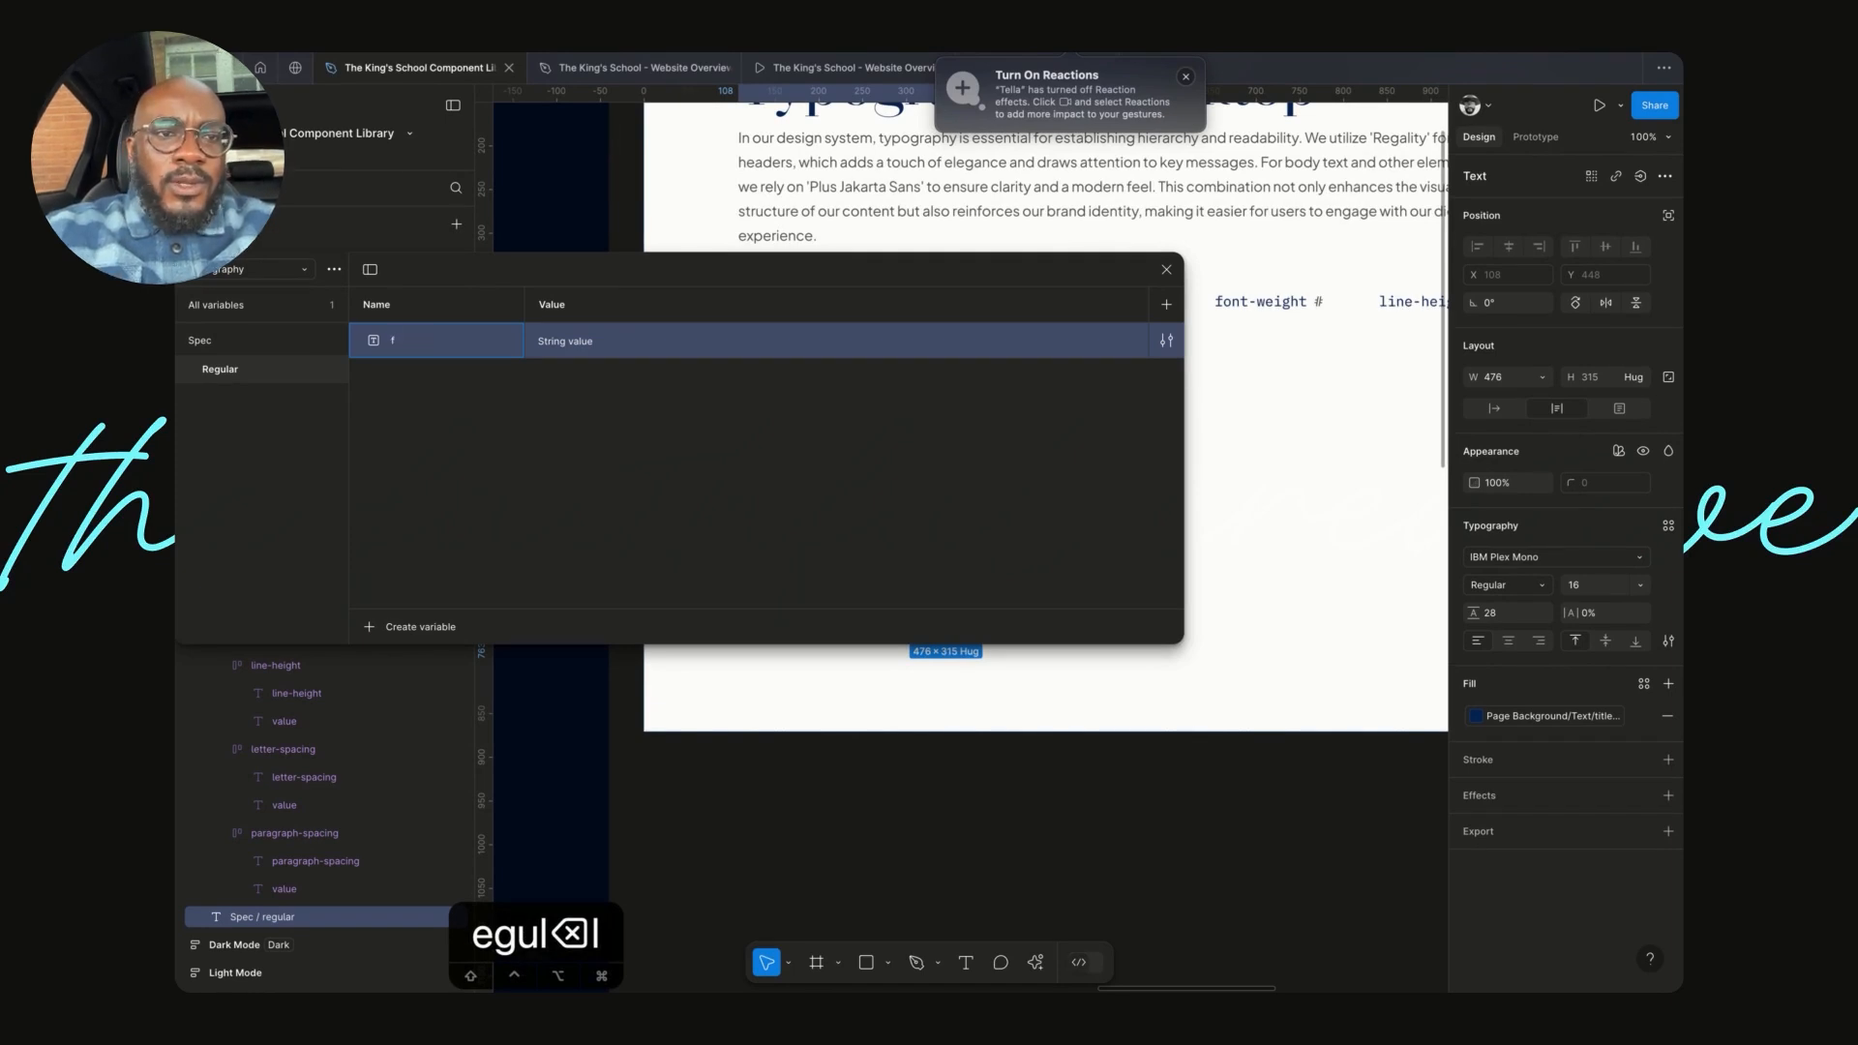
text(font-fami;ly)
key(BackSpace)
key(BackSpace)
key(BackSpace)
key(BackSpace)
text(ily)
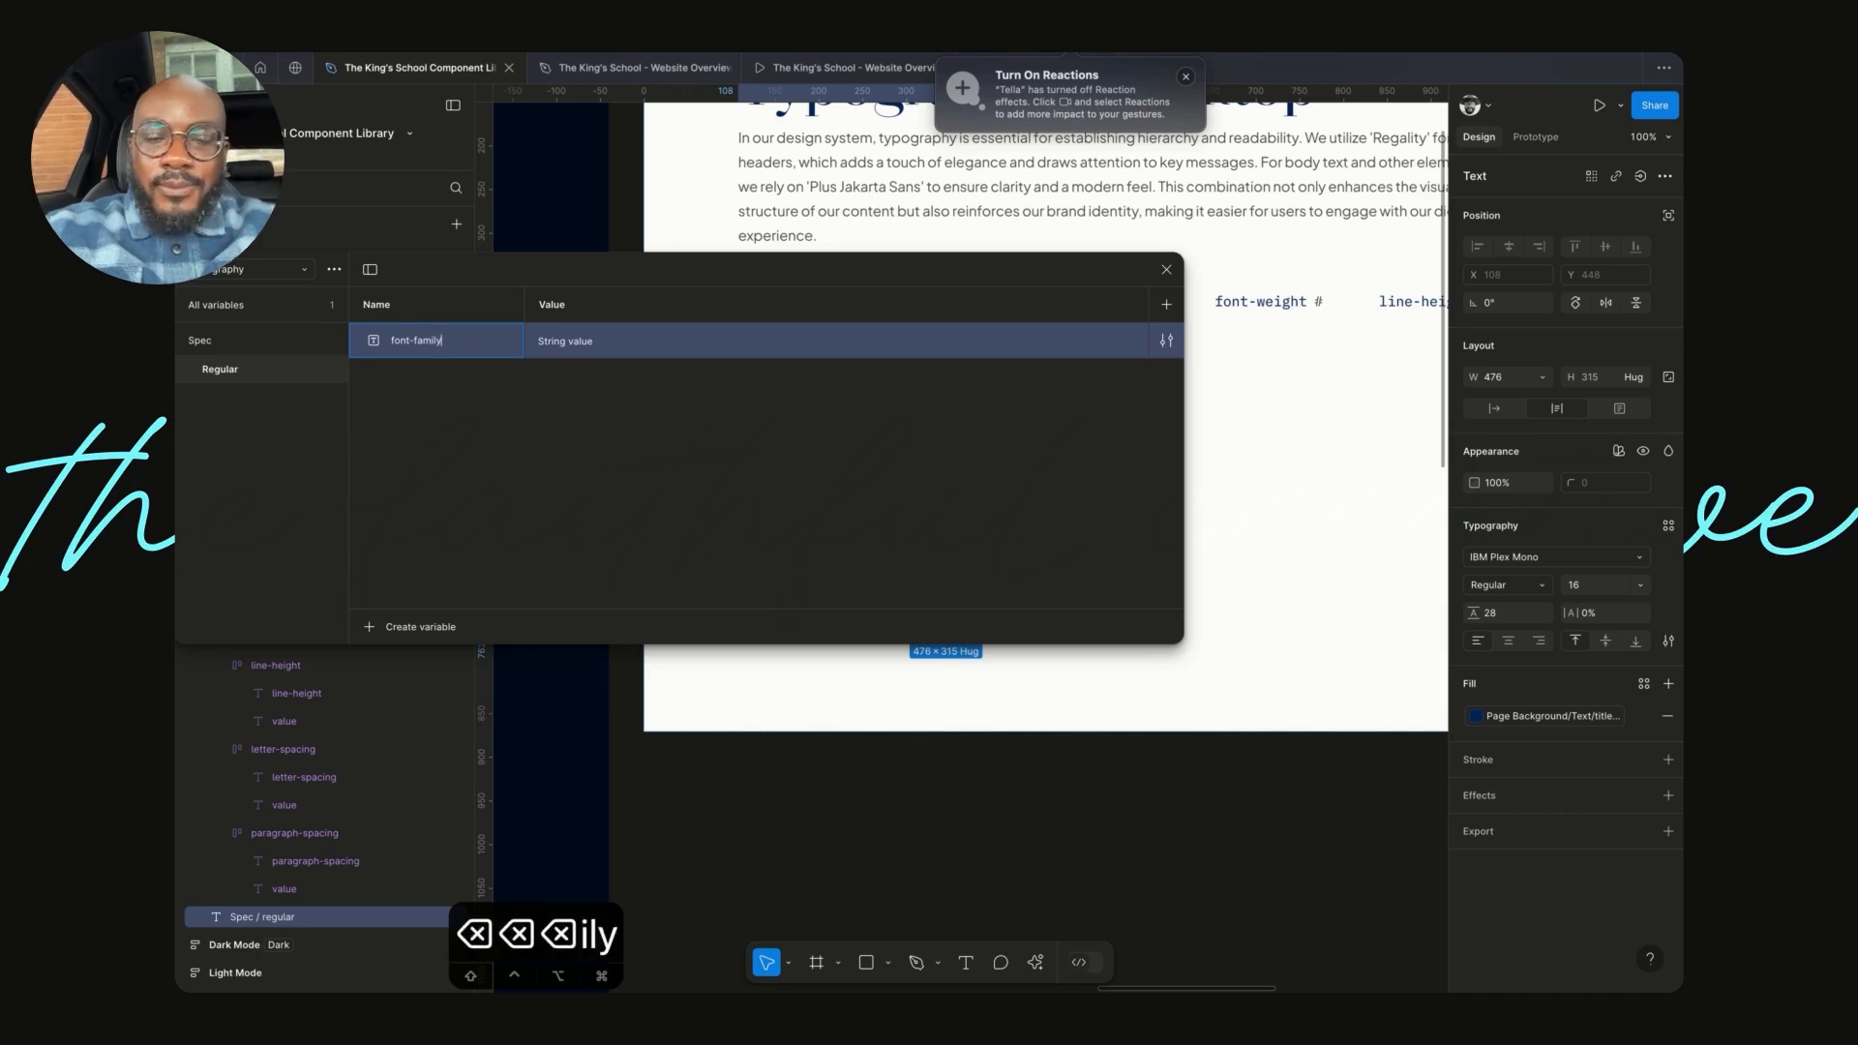
key(Return)
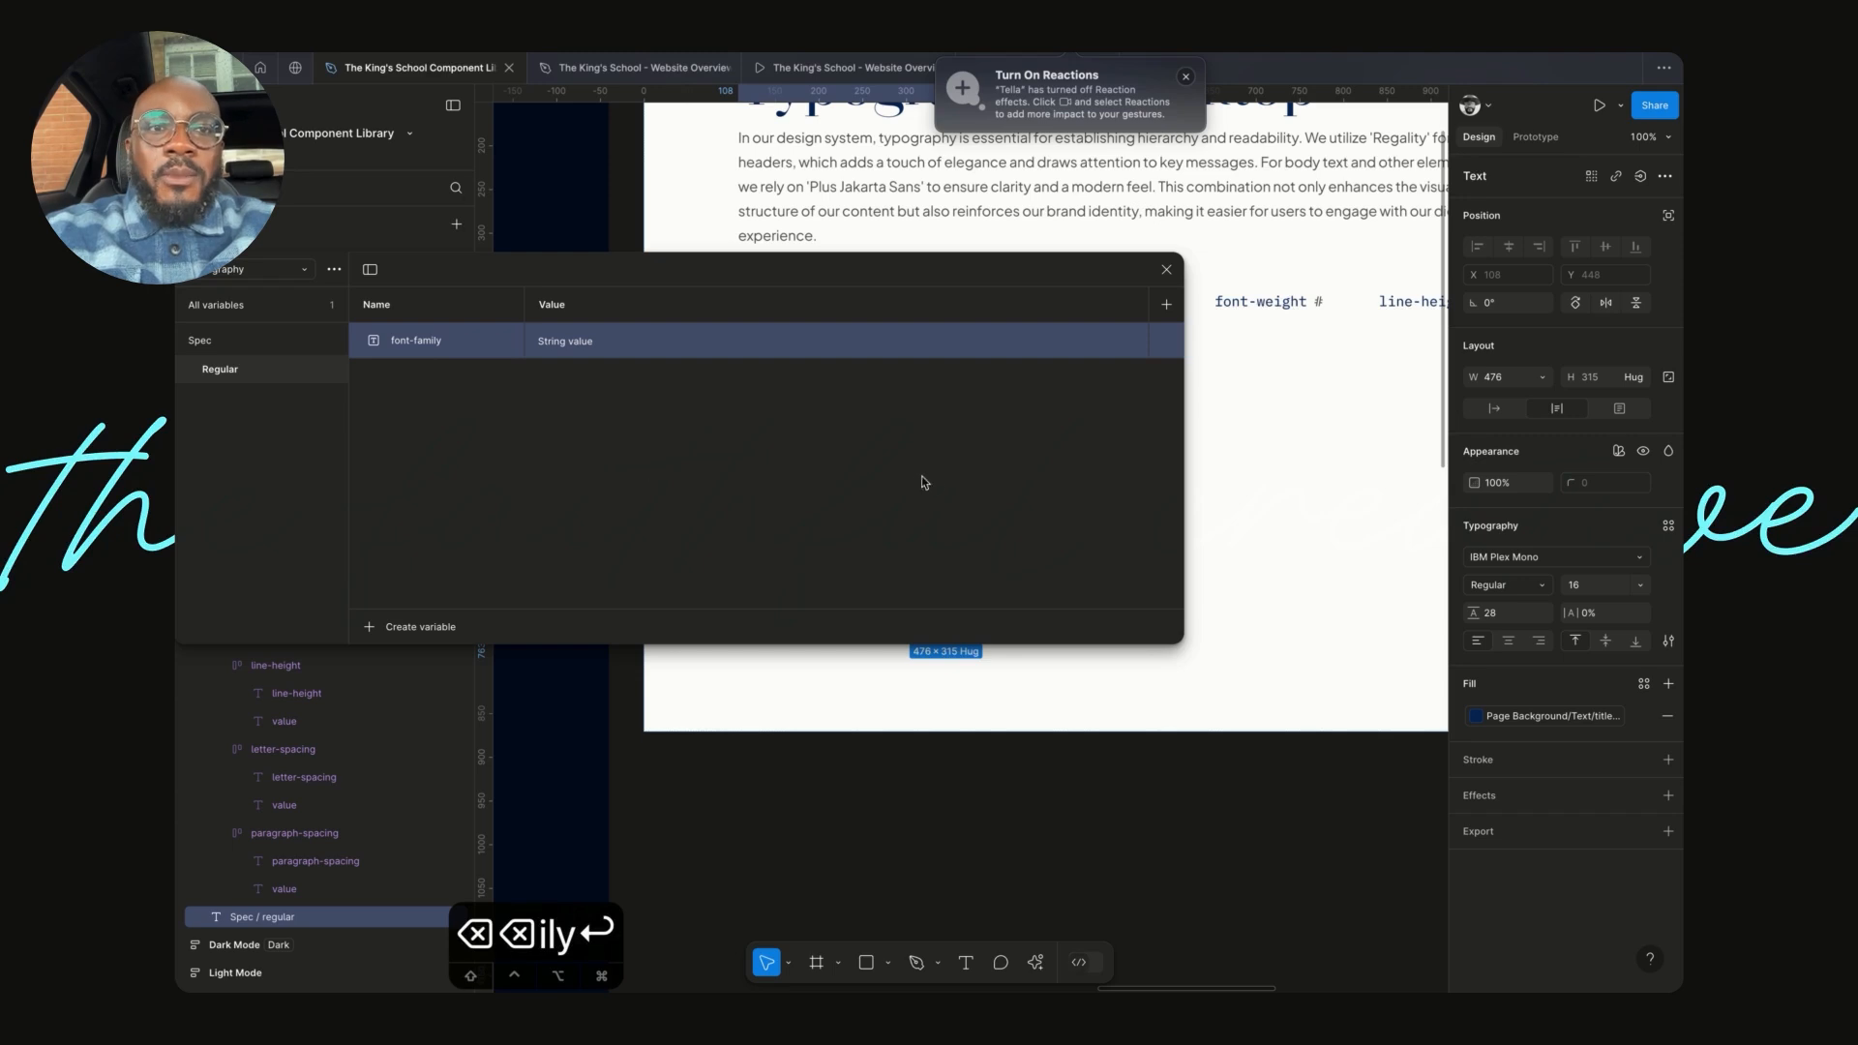
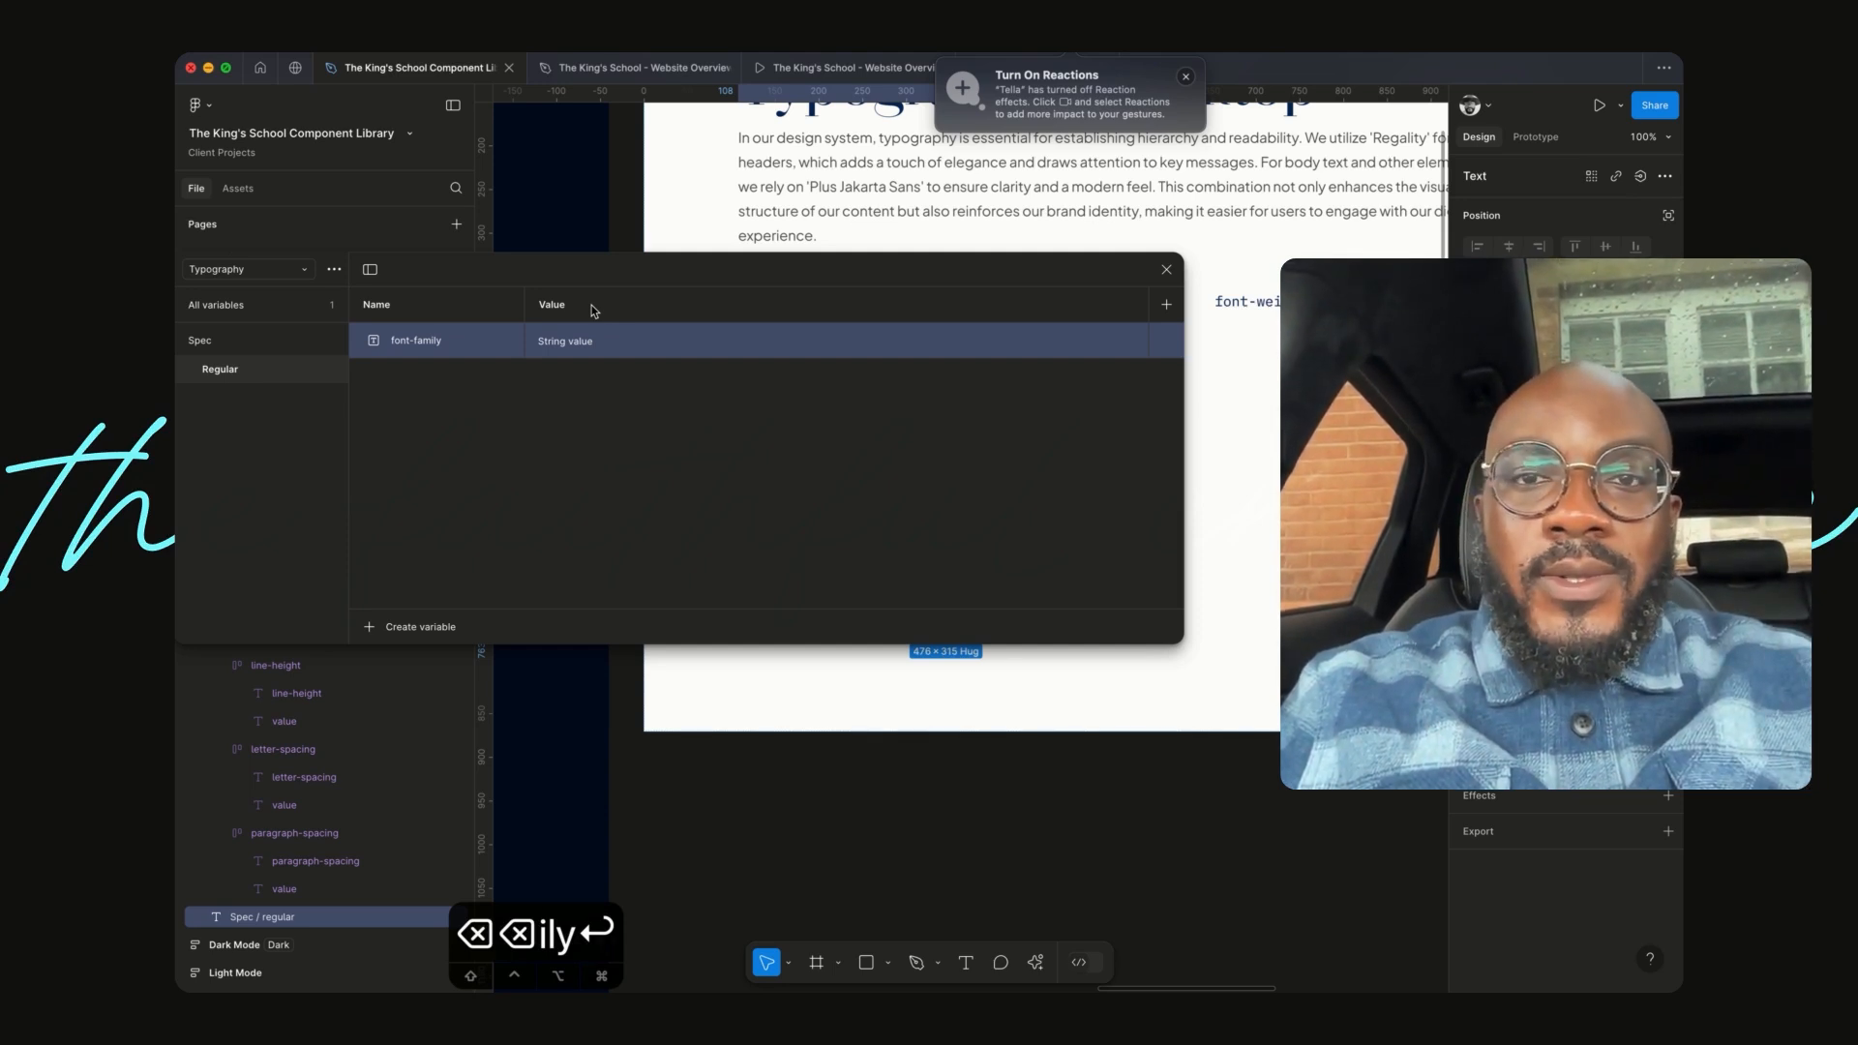
- Rename the Typography collection's value column to "Desktop"
double_click(572, 309)
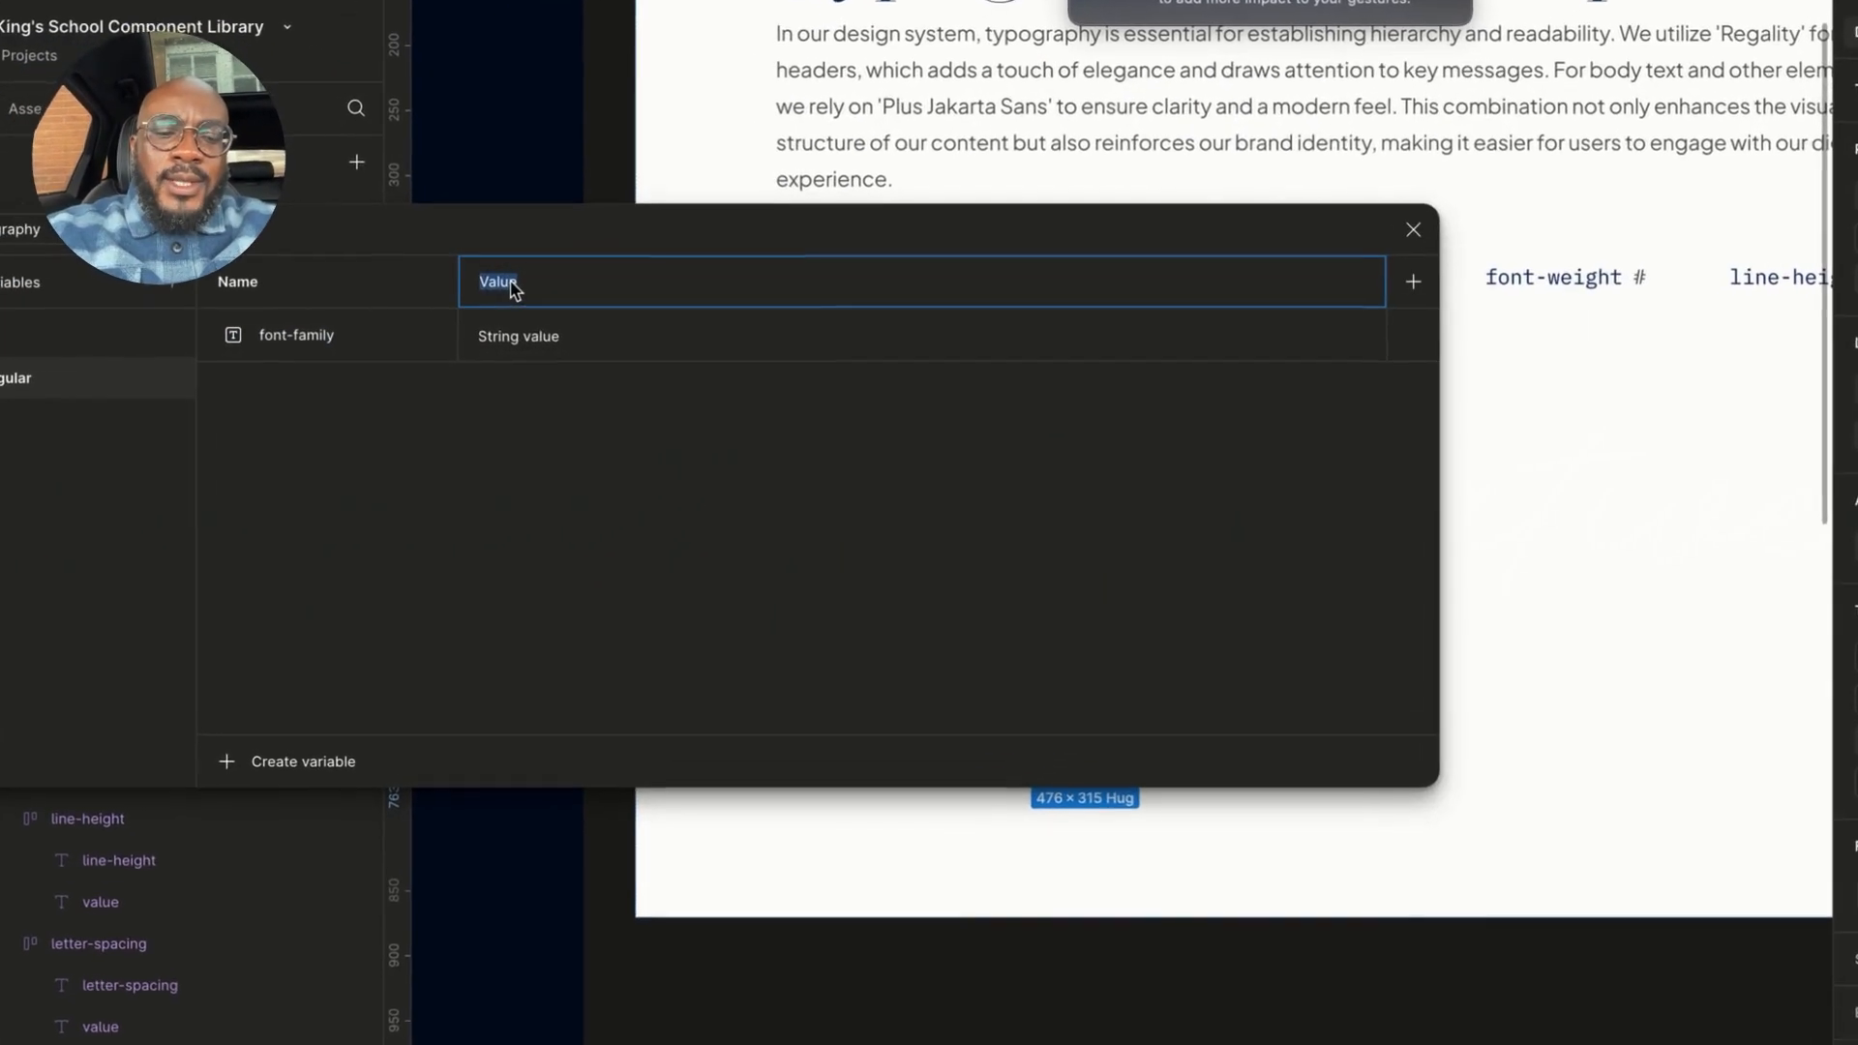
text(Desktop)
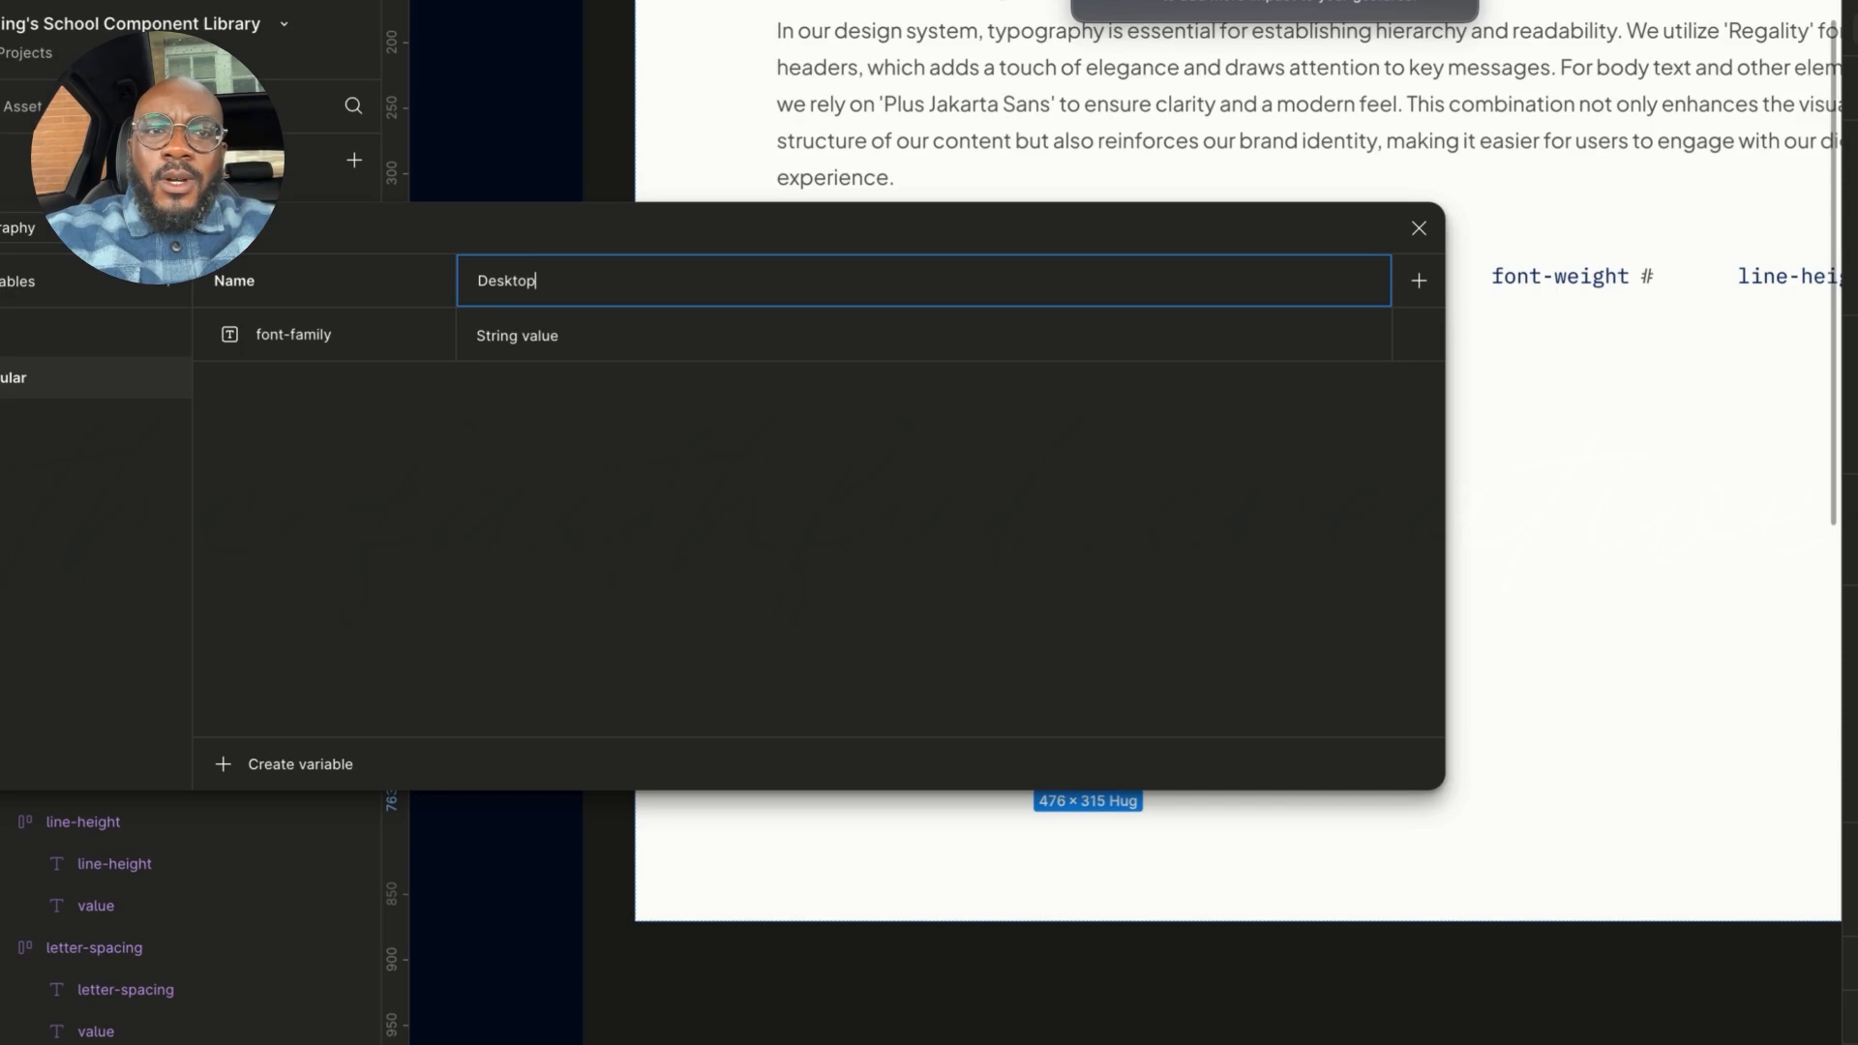
key(Return)
- Add a second mode beside Desktop in the Typography collection and undo the addition
click(1419, 284)
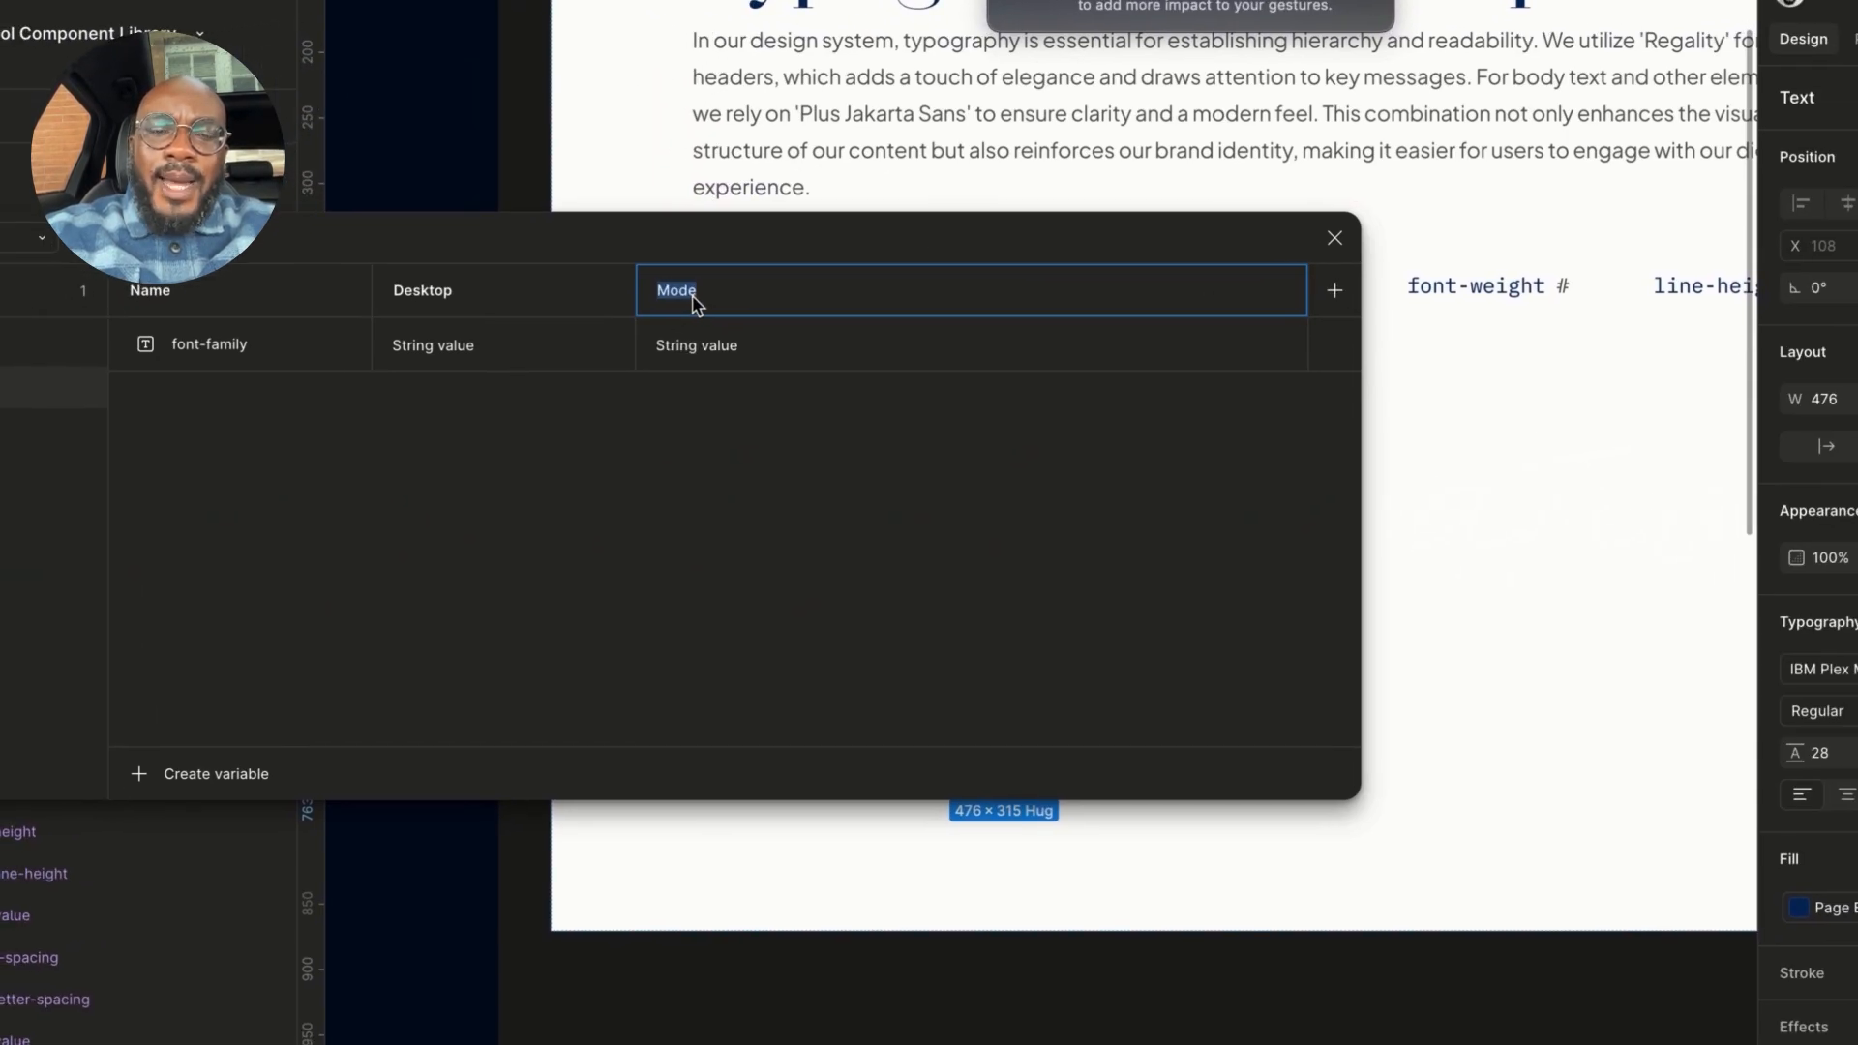
click(1328, 392)
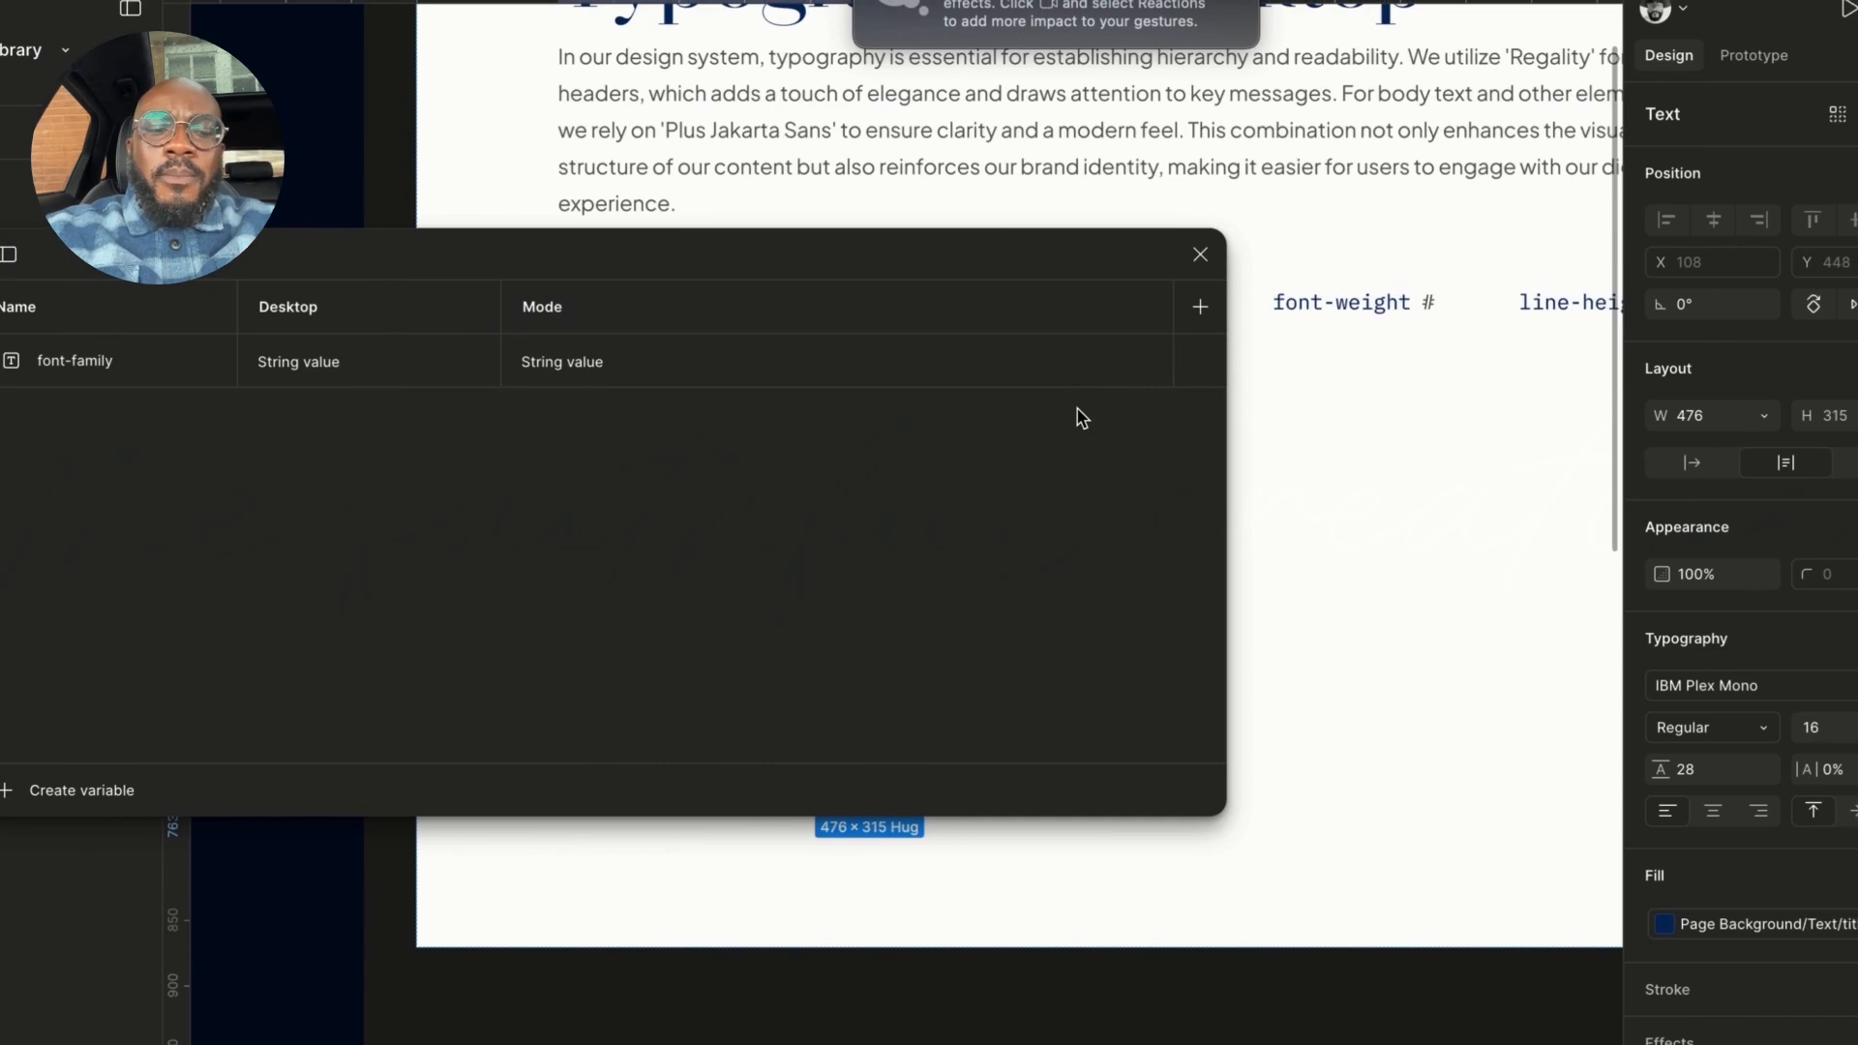
key(ctrl+z)
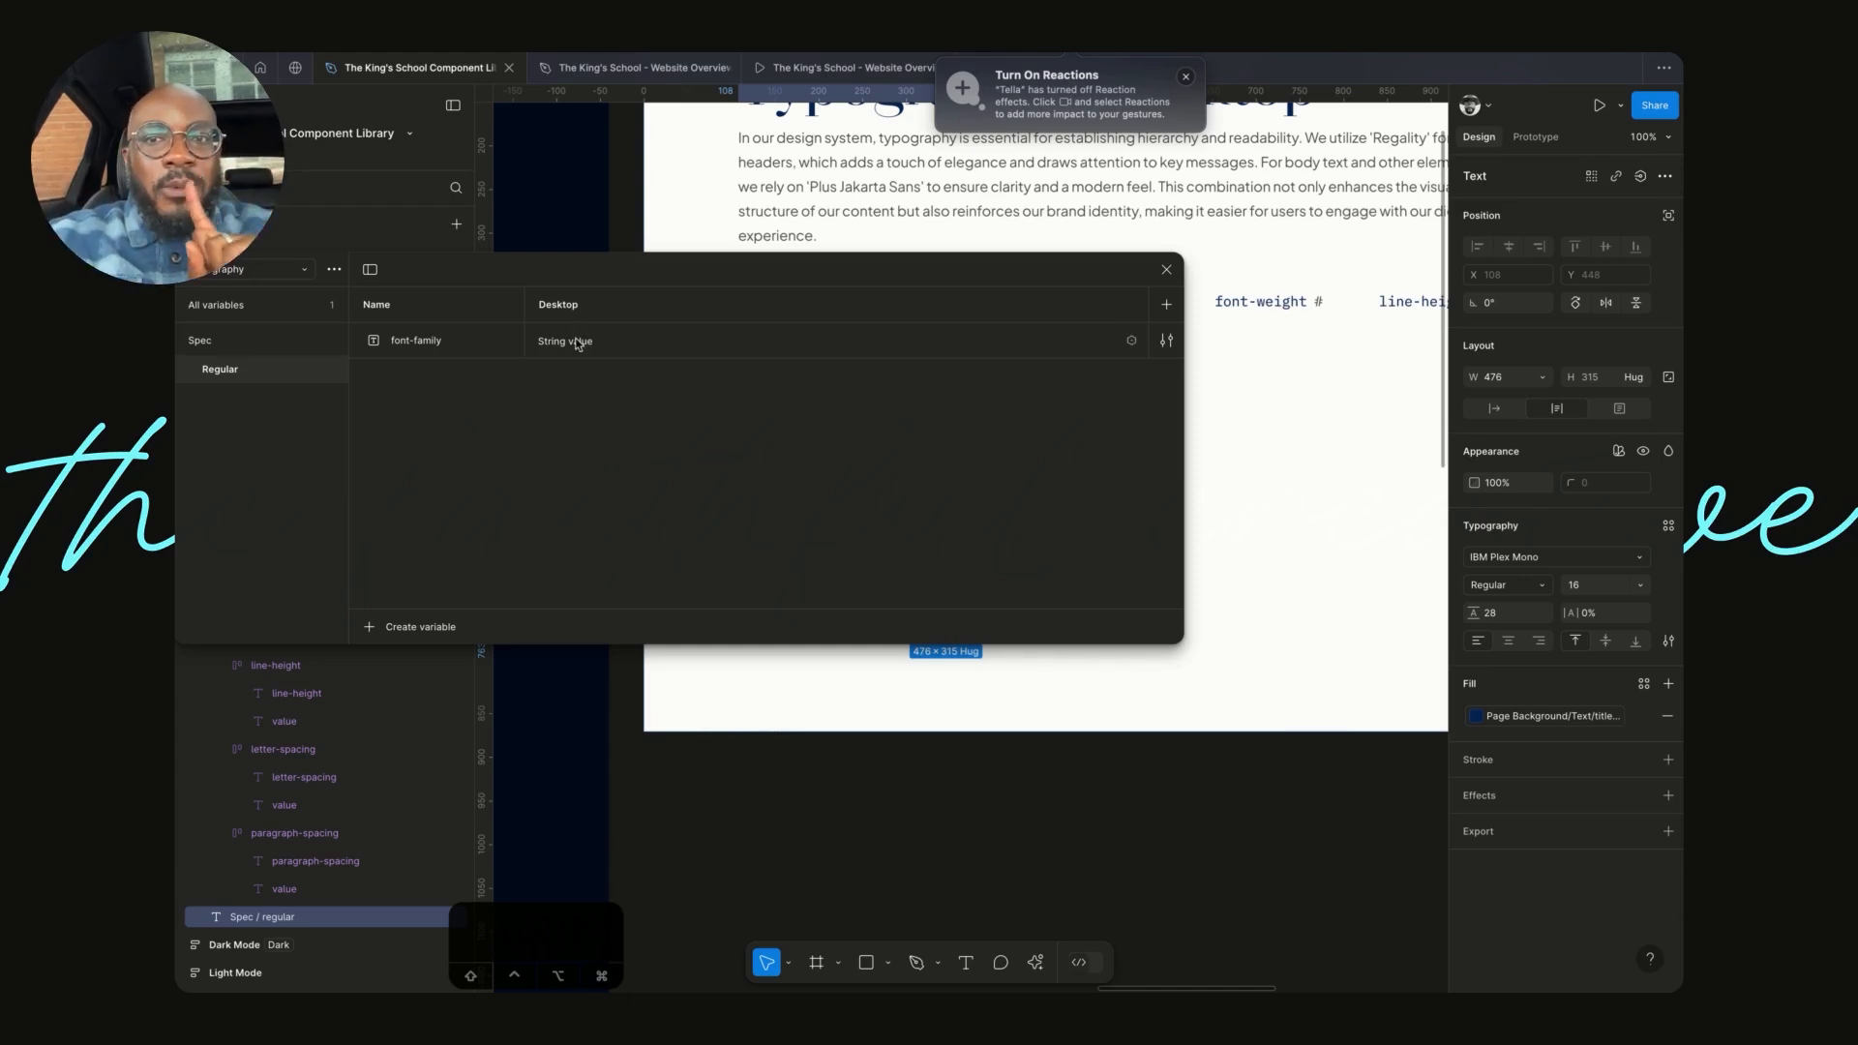
scroll(1316, 377, left, 5)
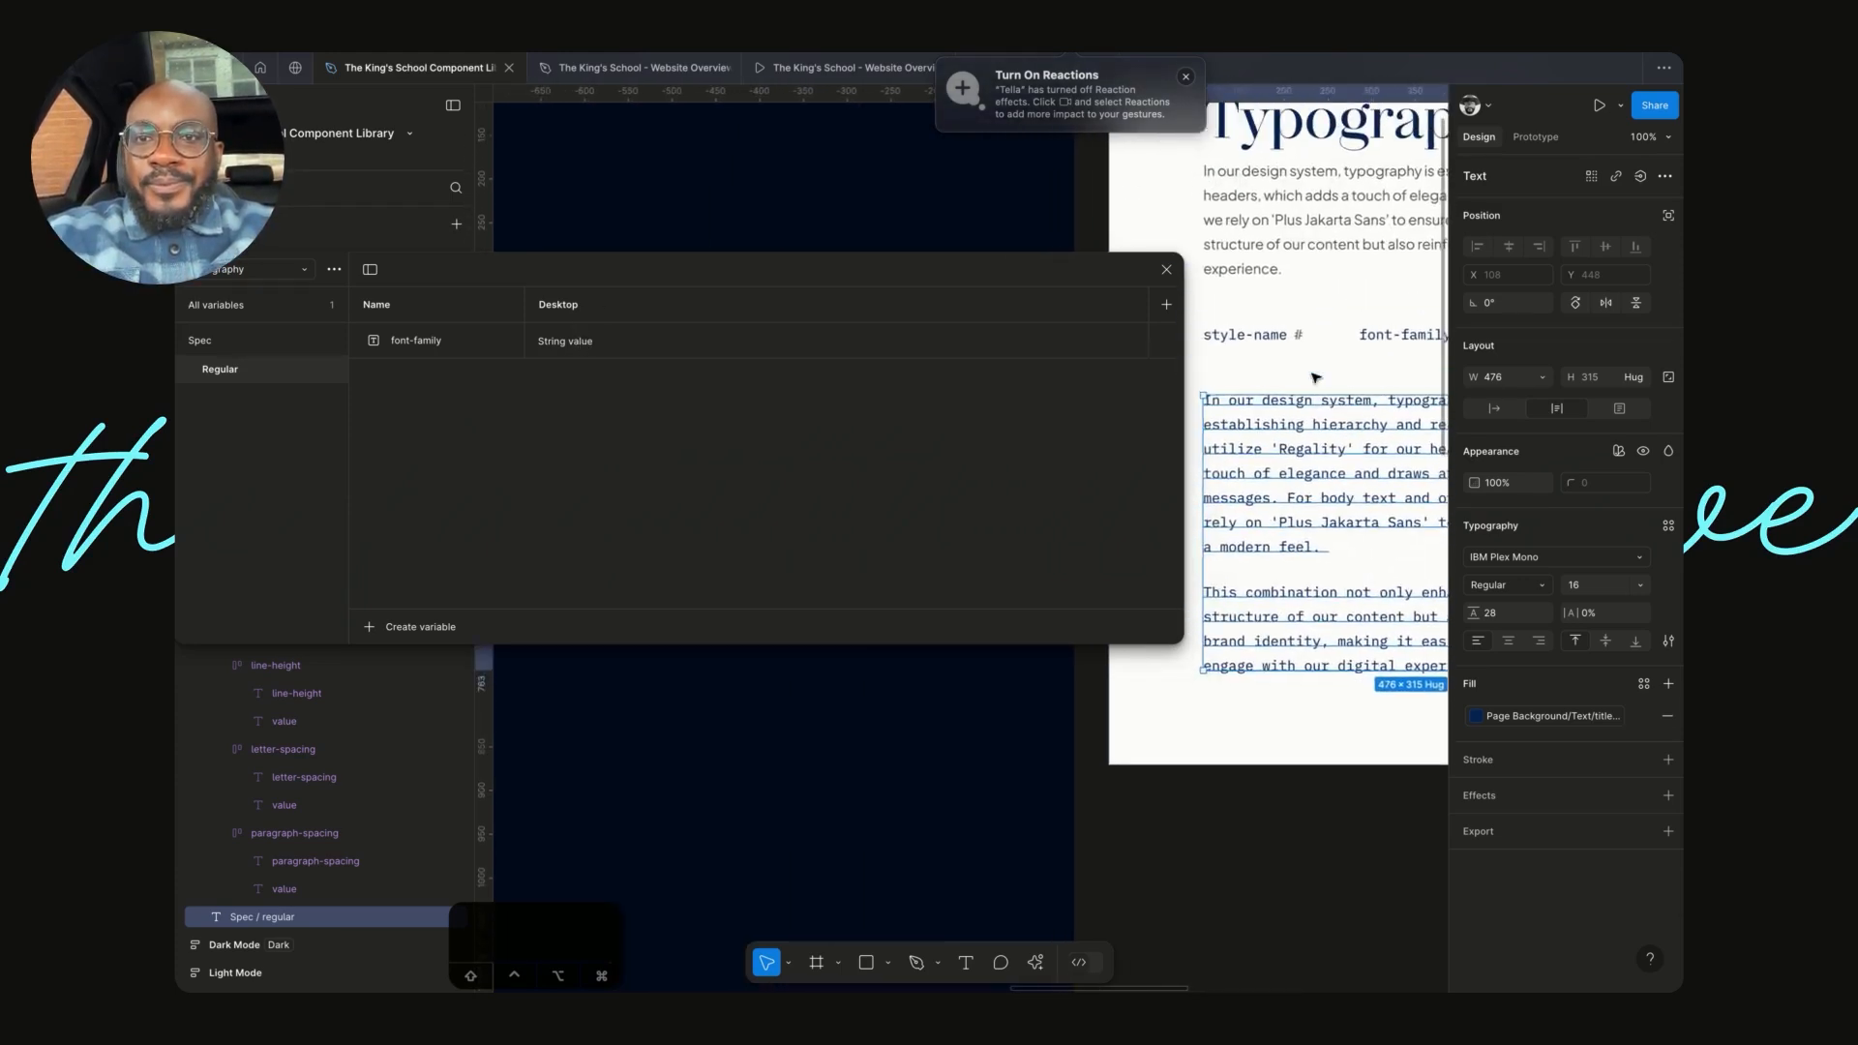
scroll(1316, 378, up, 2)
scroll(1316, 377, right, 1)
drag(985, 271, 862, 173)
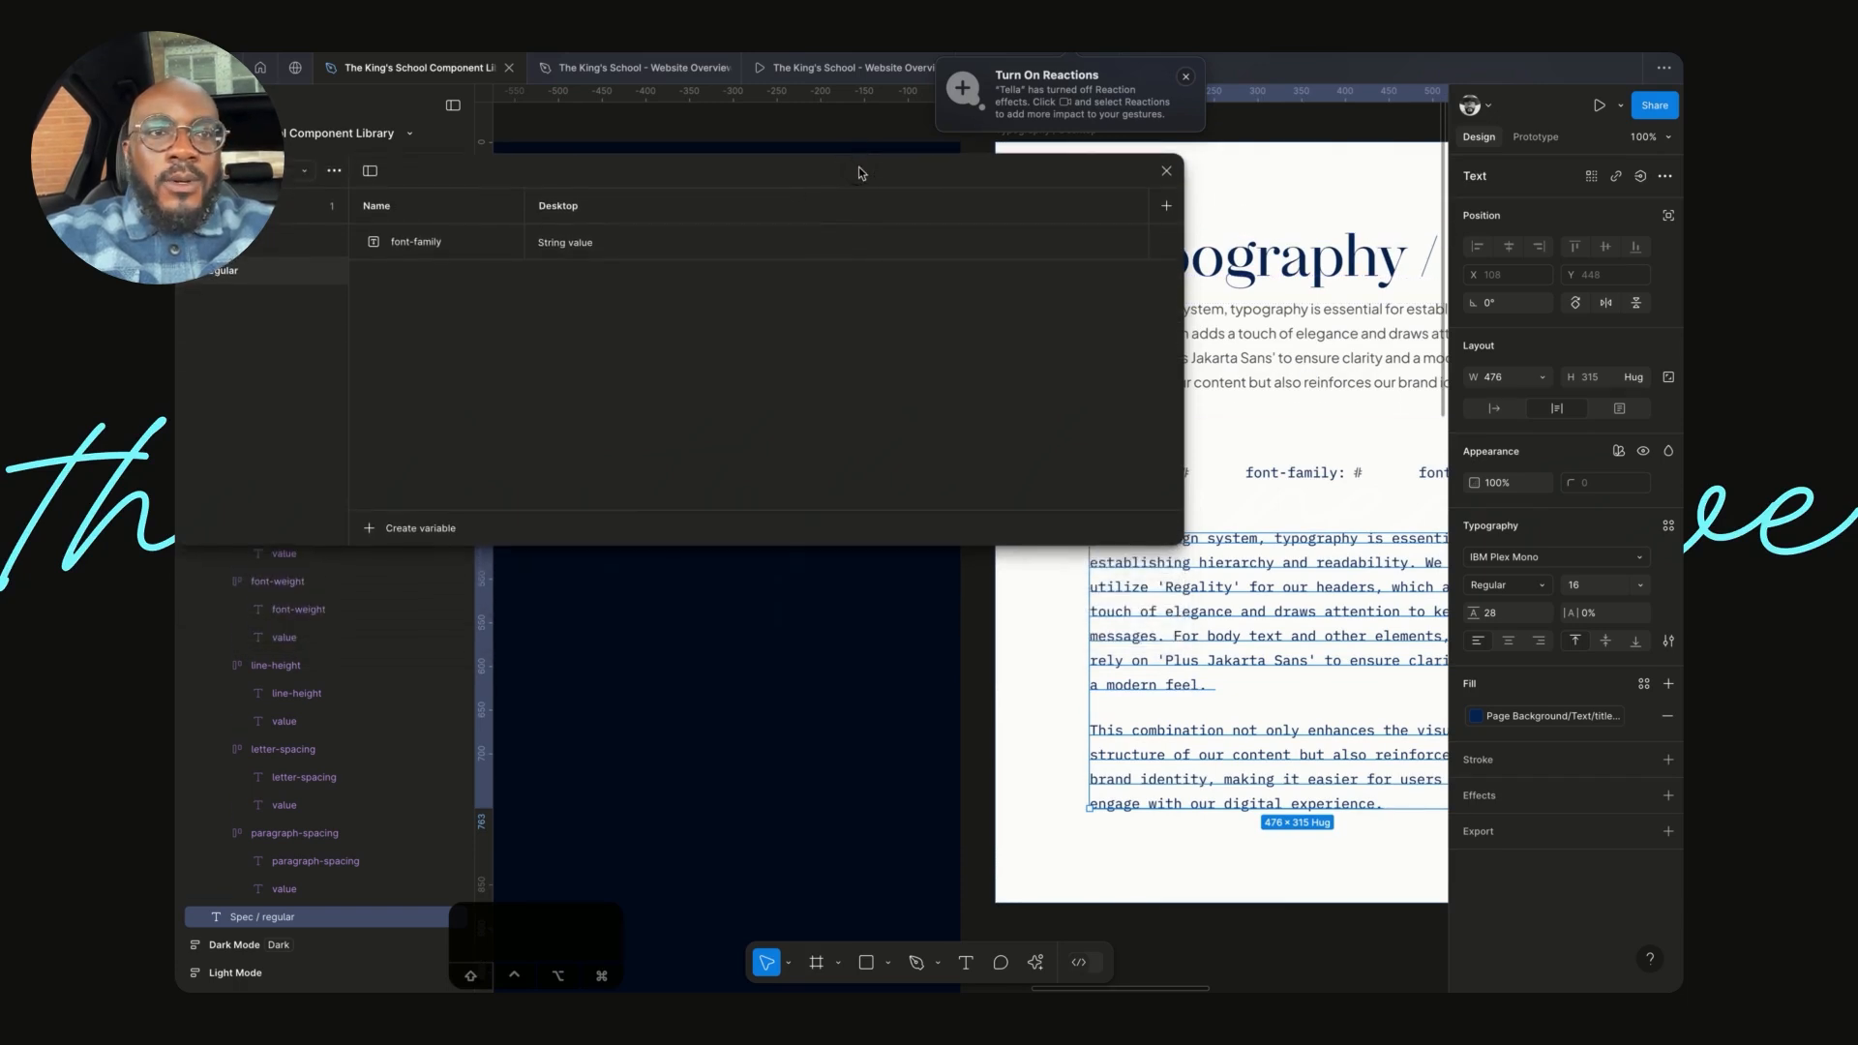
click(562, 249)
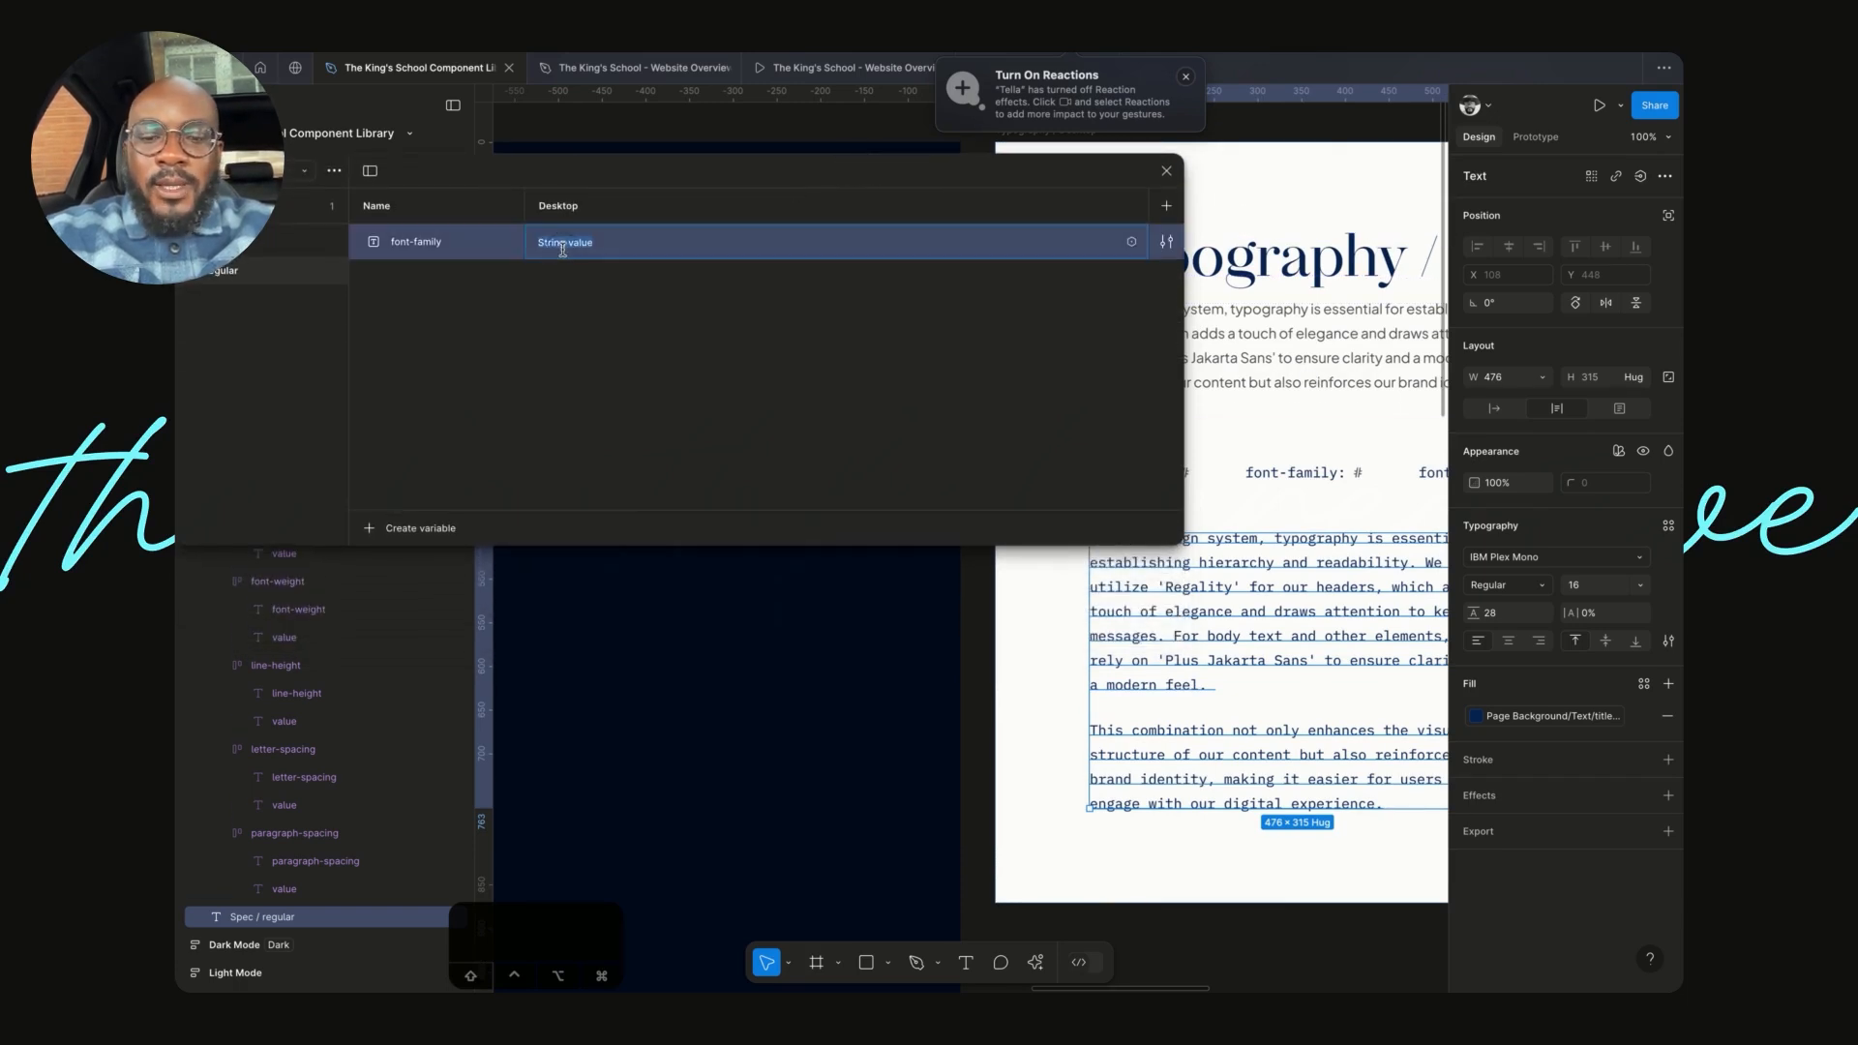
key(Escape)
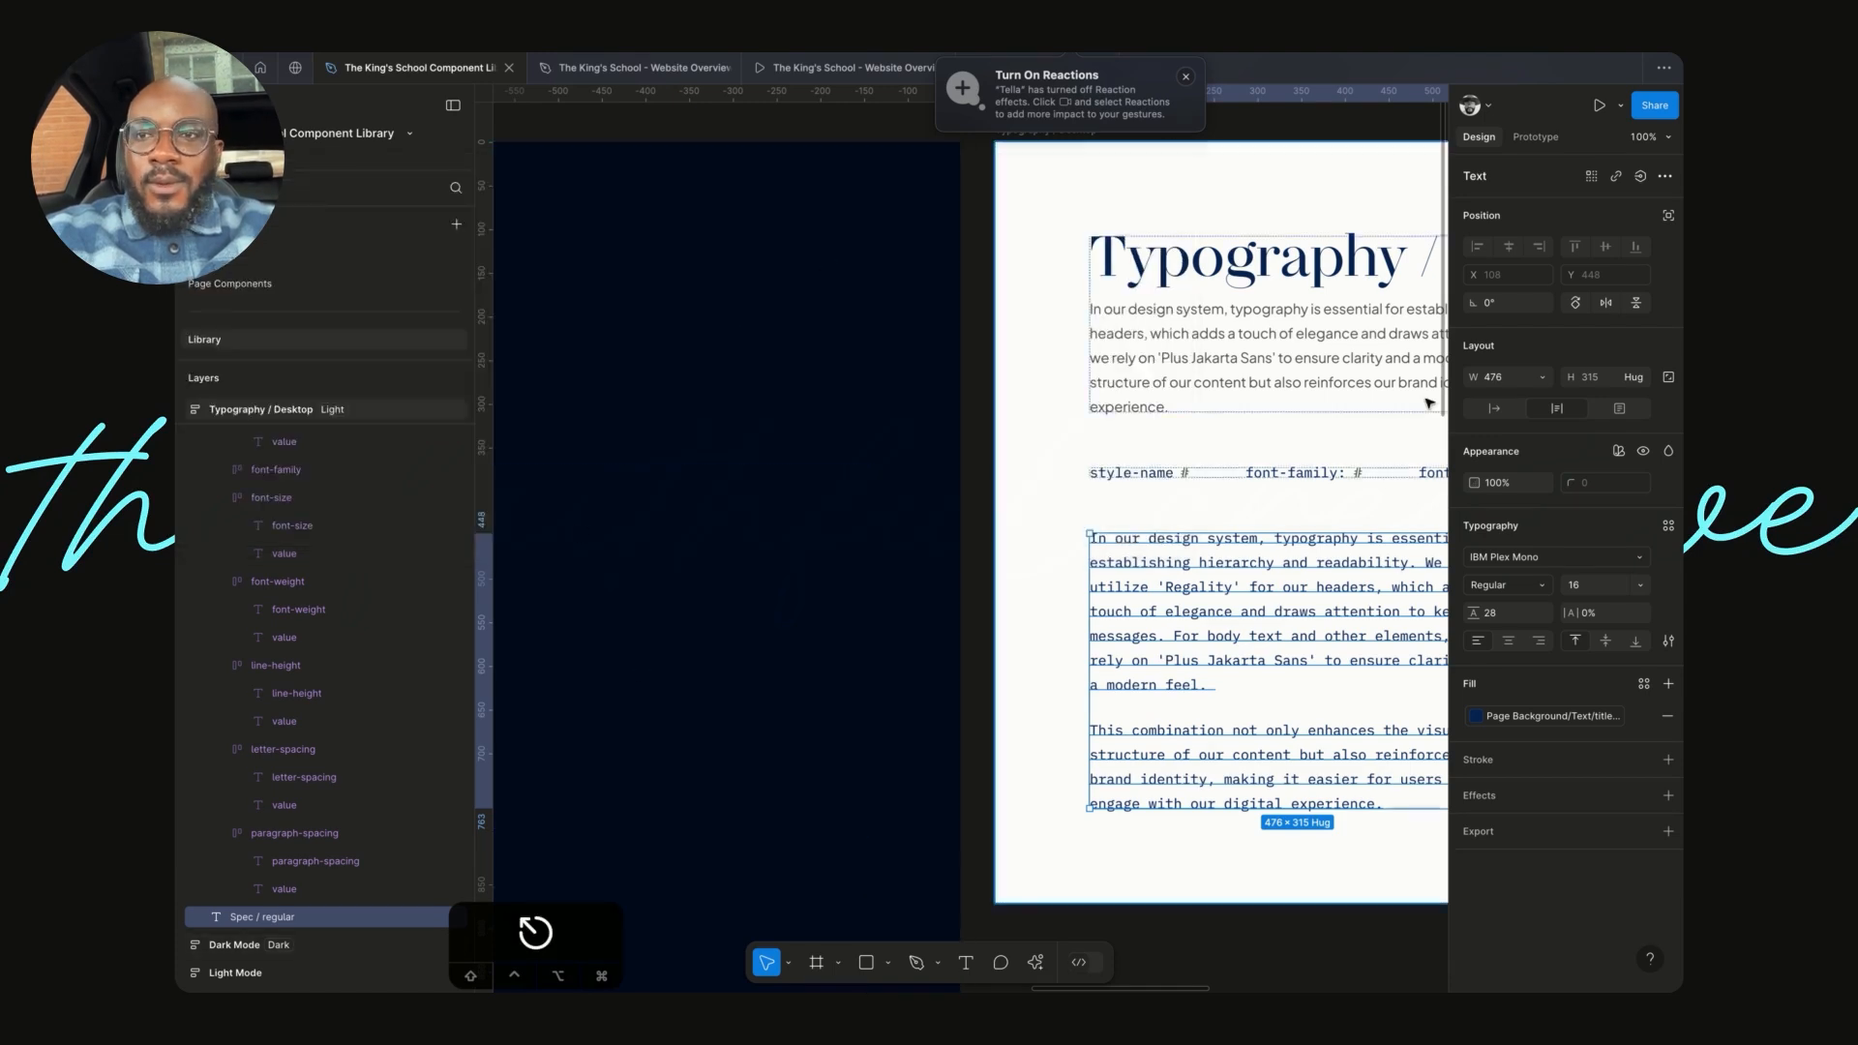
click(988, 311)
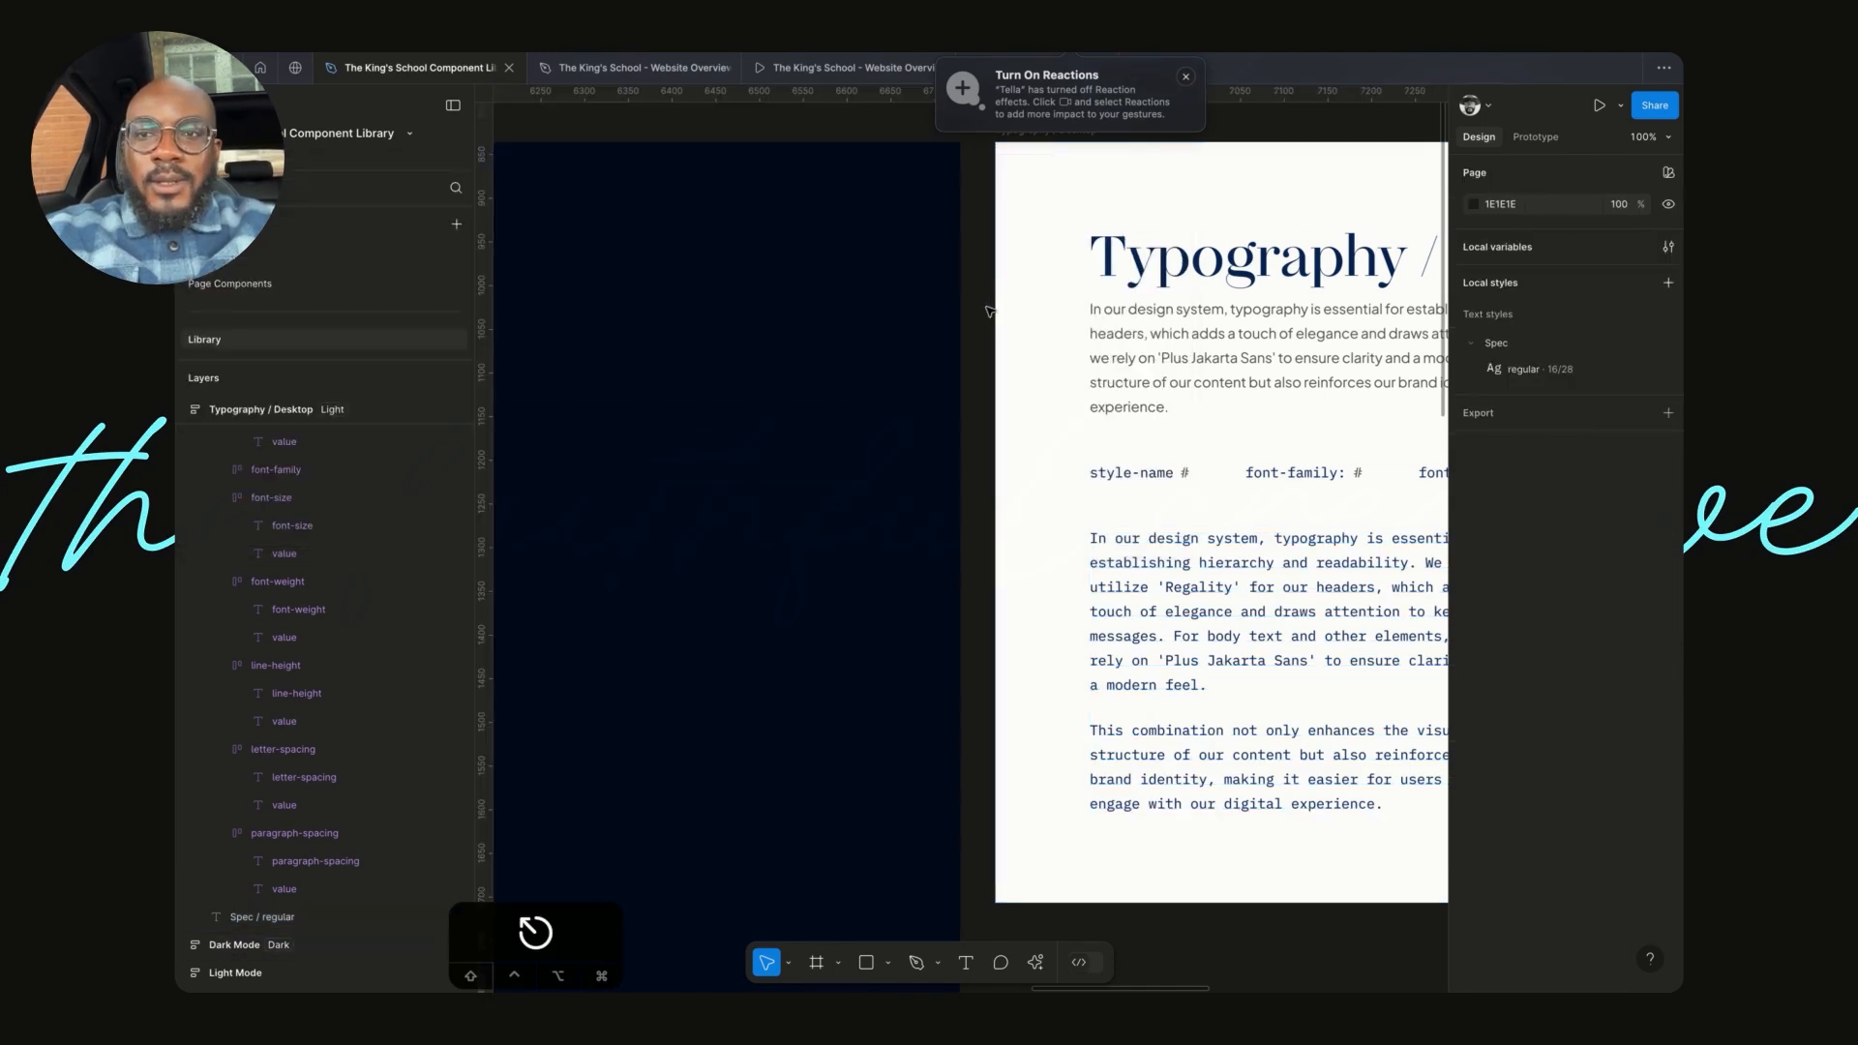
- Reopen the local variables and alias font-family's Desktop value to font-family-mono from Prims / Typography
click(1668, 248)
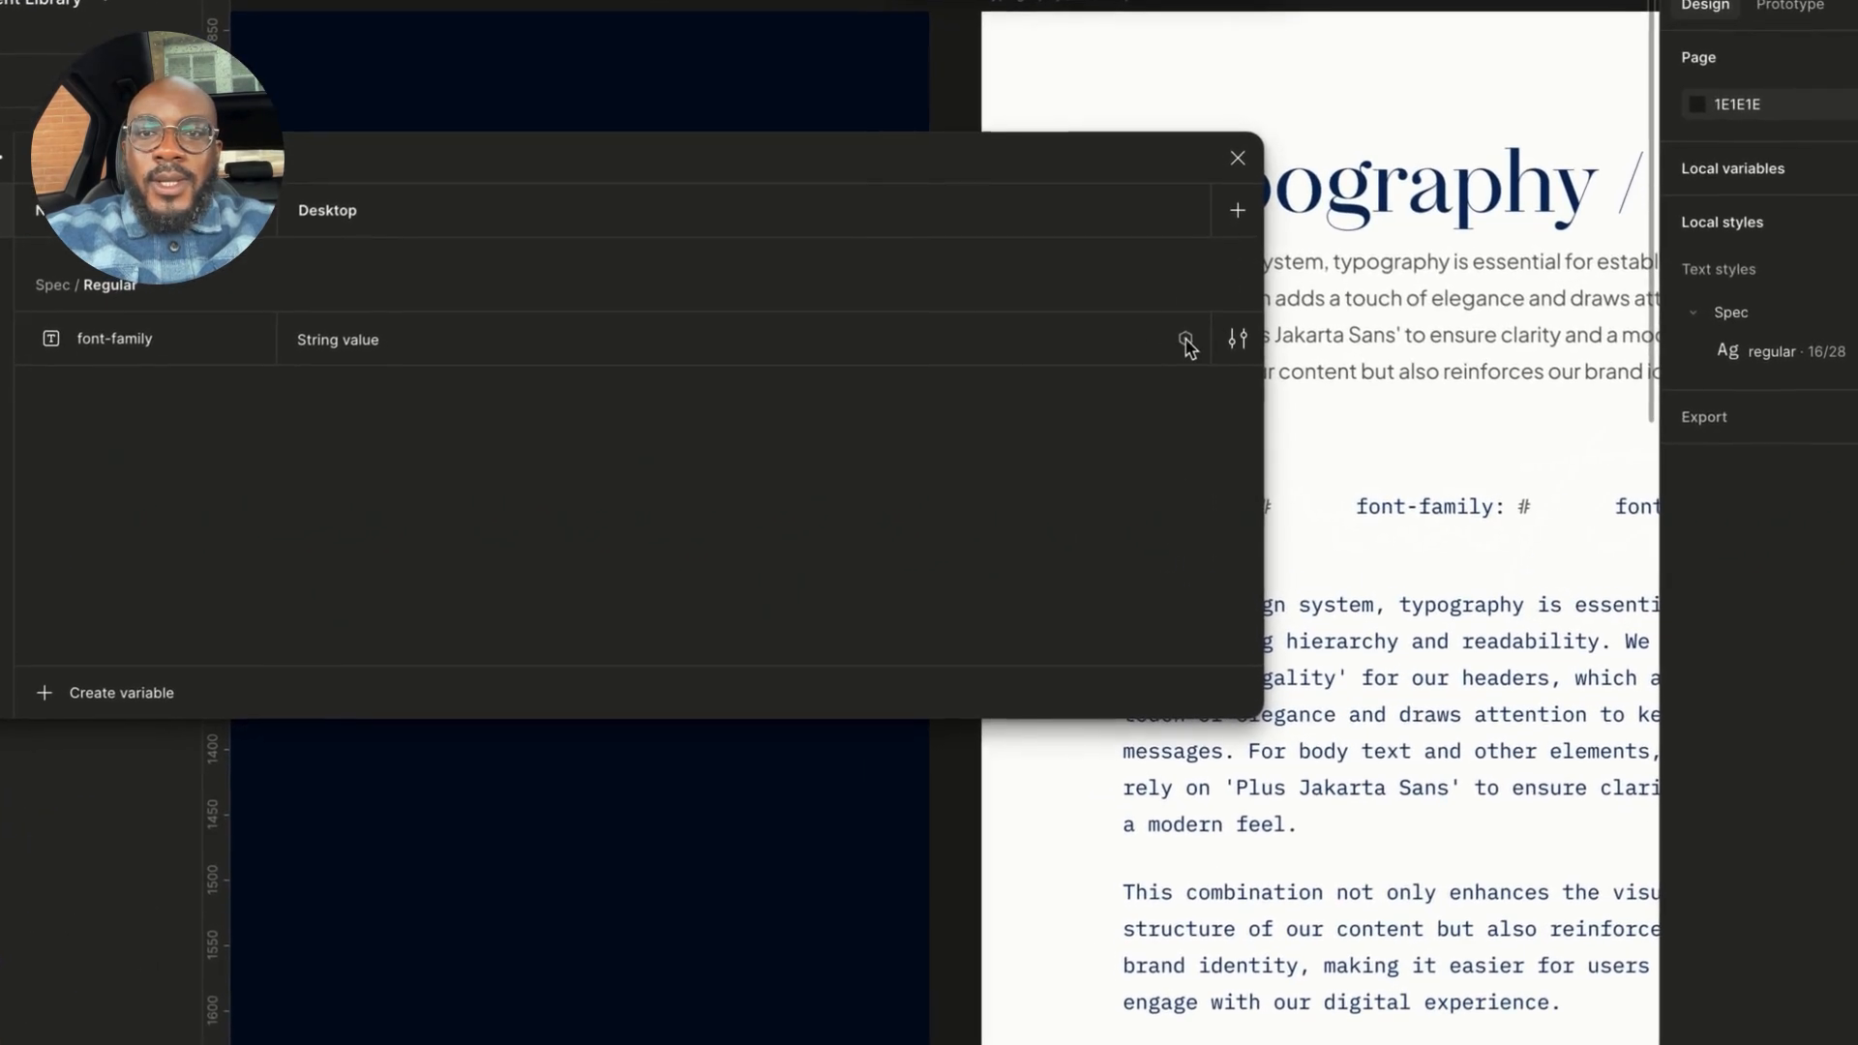
click(1187, 340)
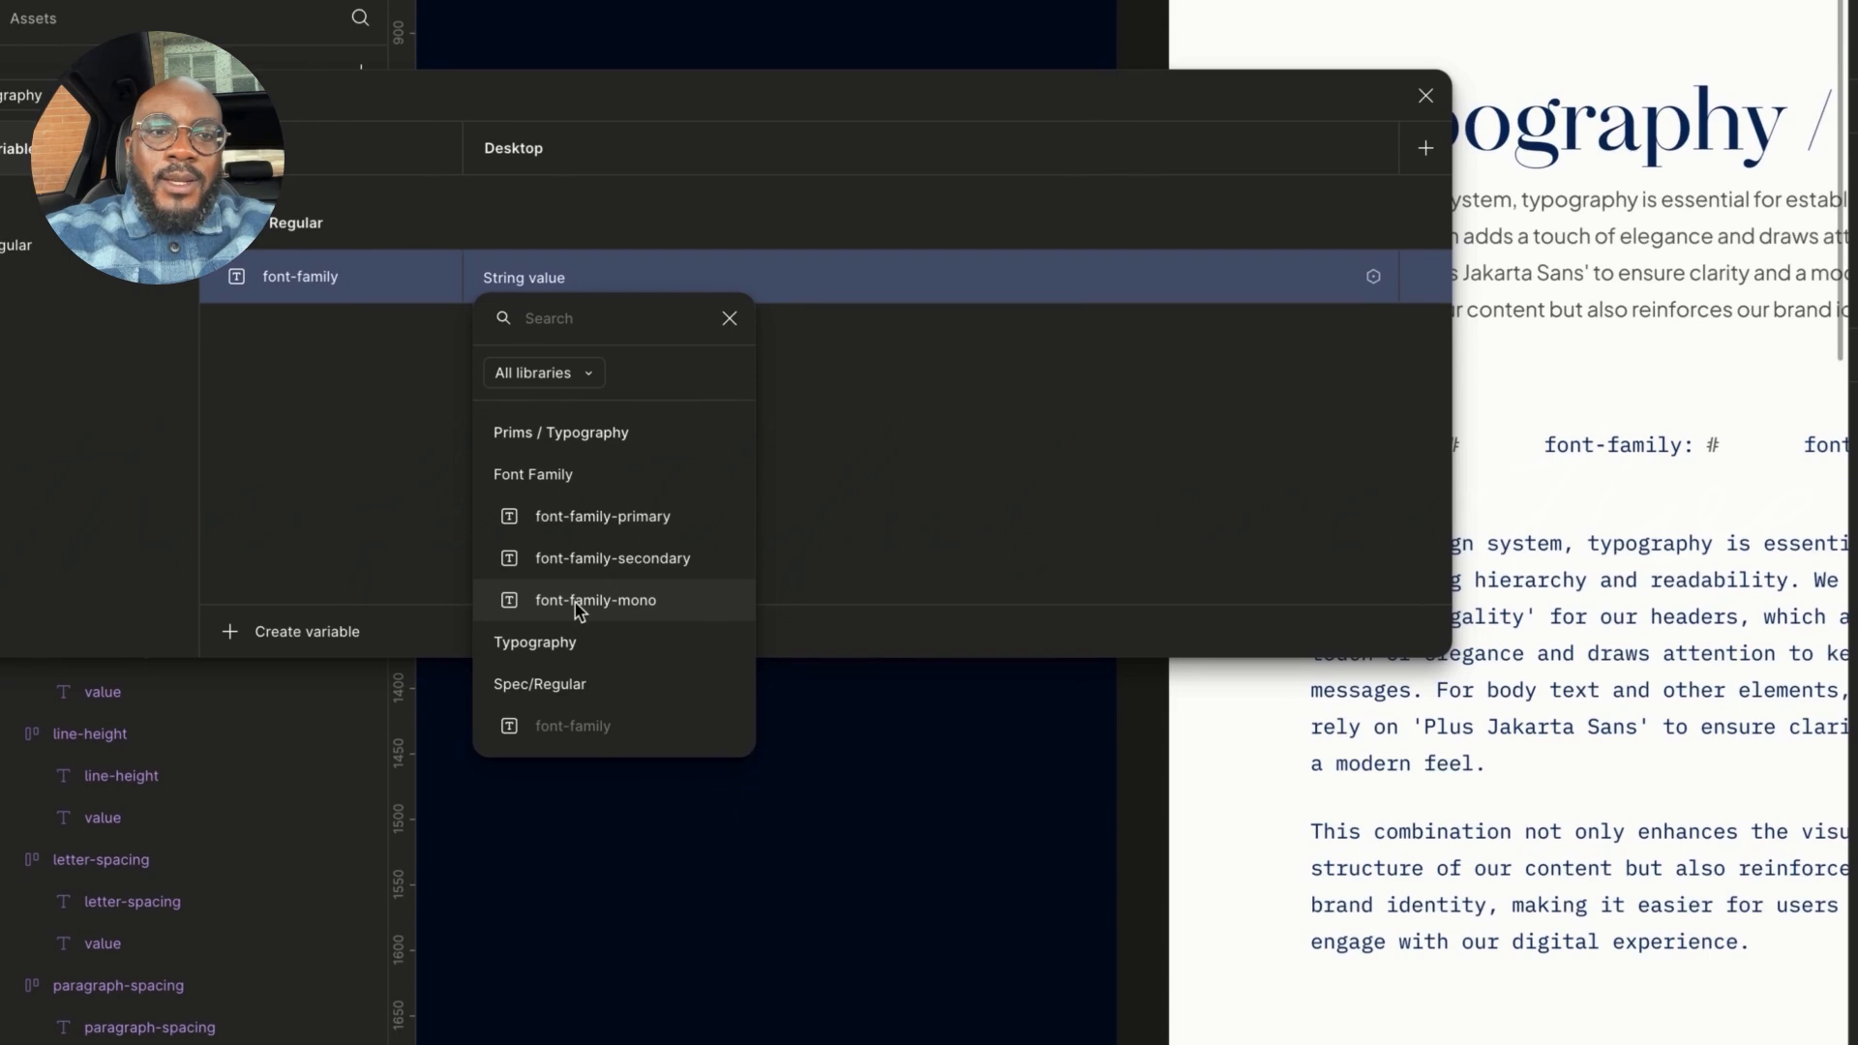
click(579, 602)
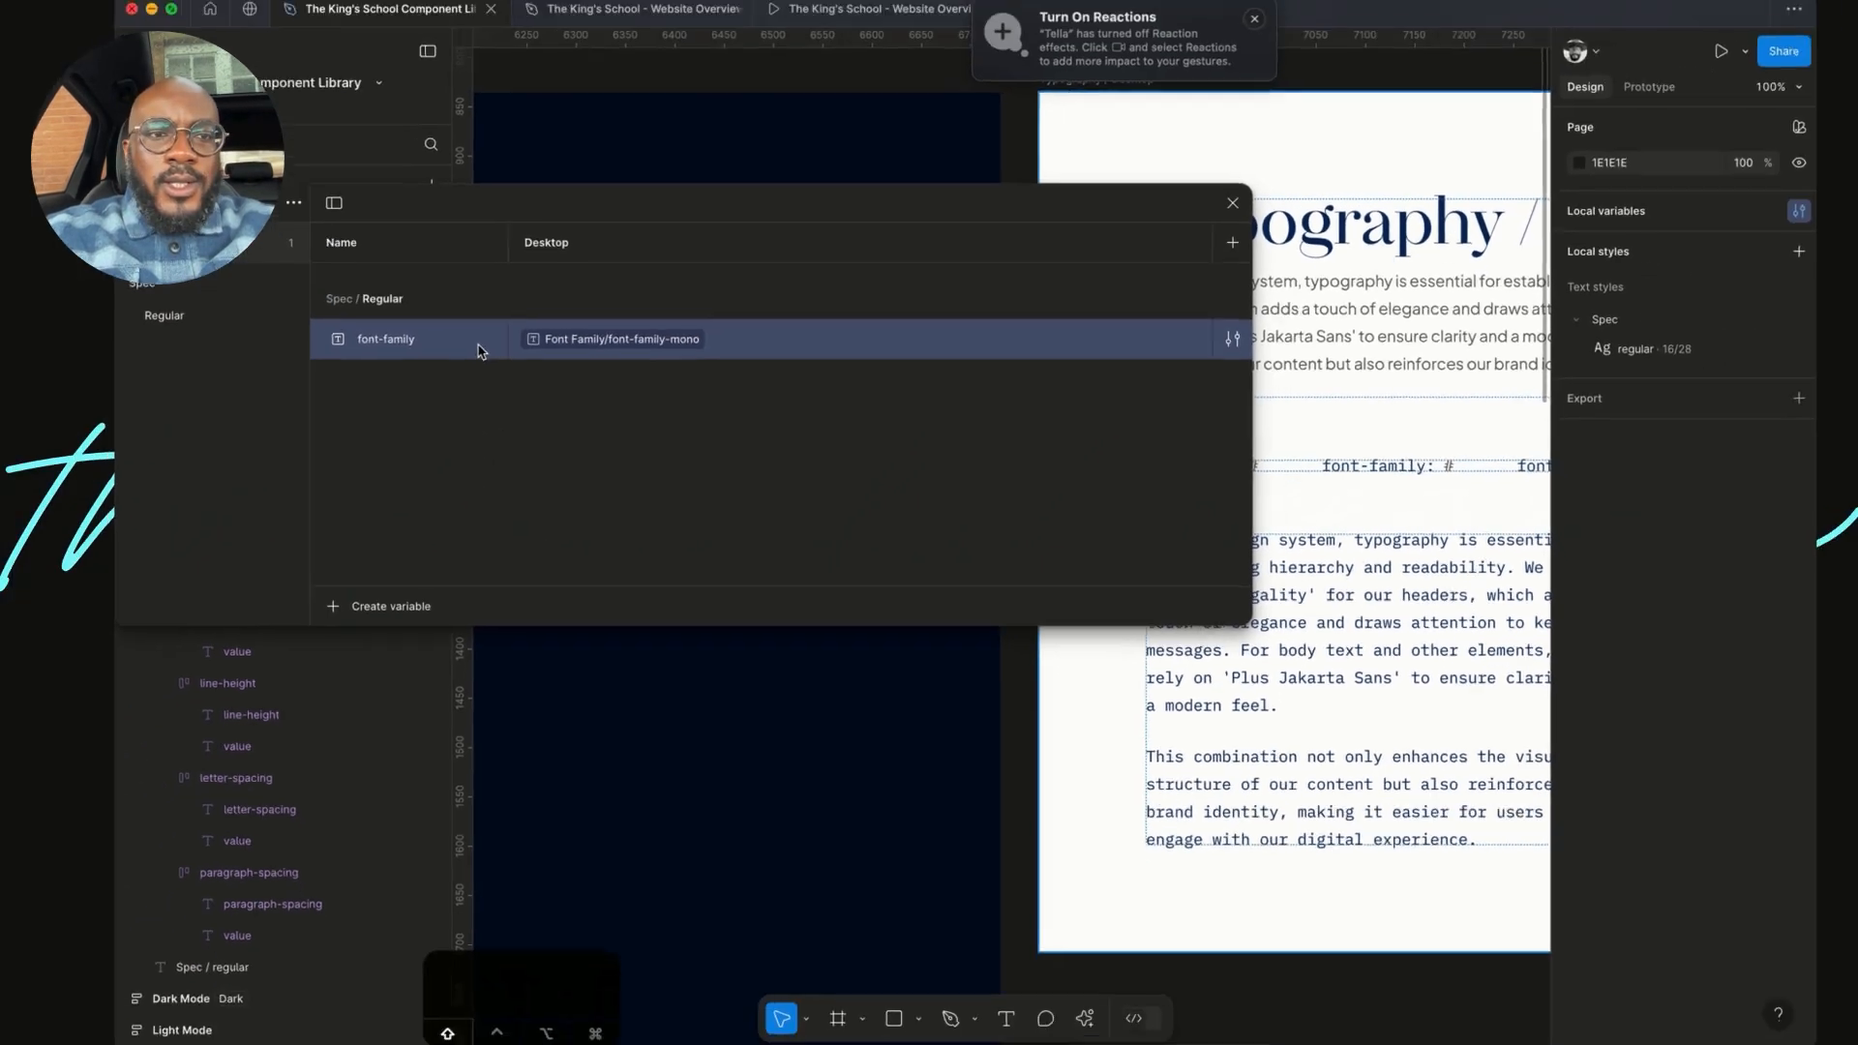
- Duplicate the font-family variable in Spec / Regular and name the copy "font-weight"
key(shift+Return)
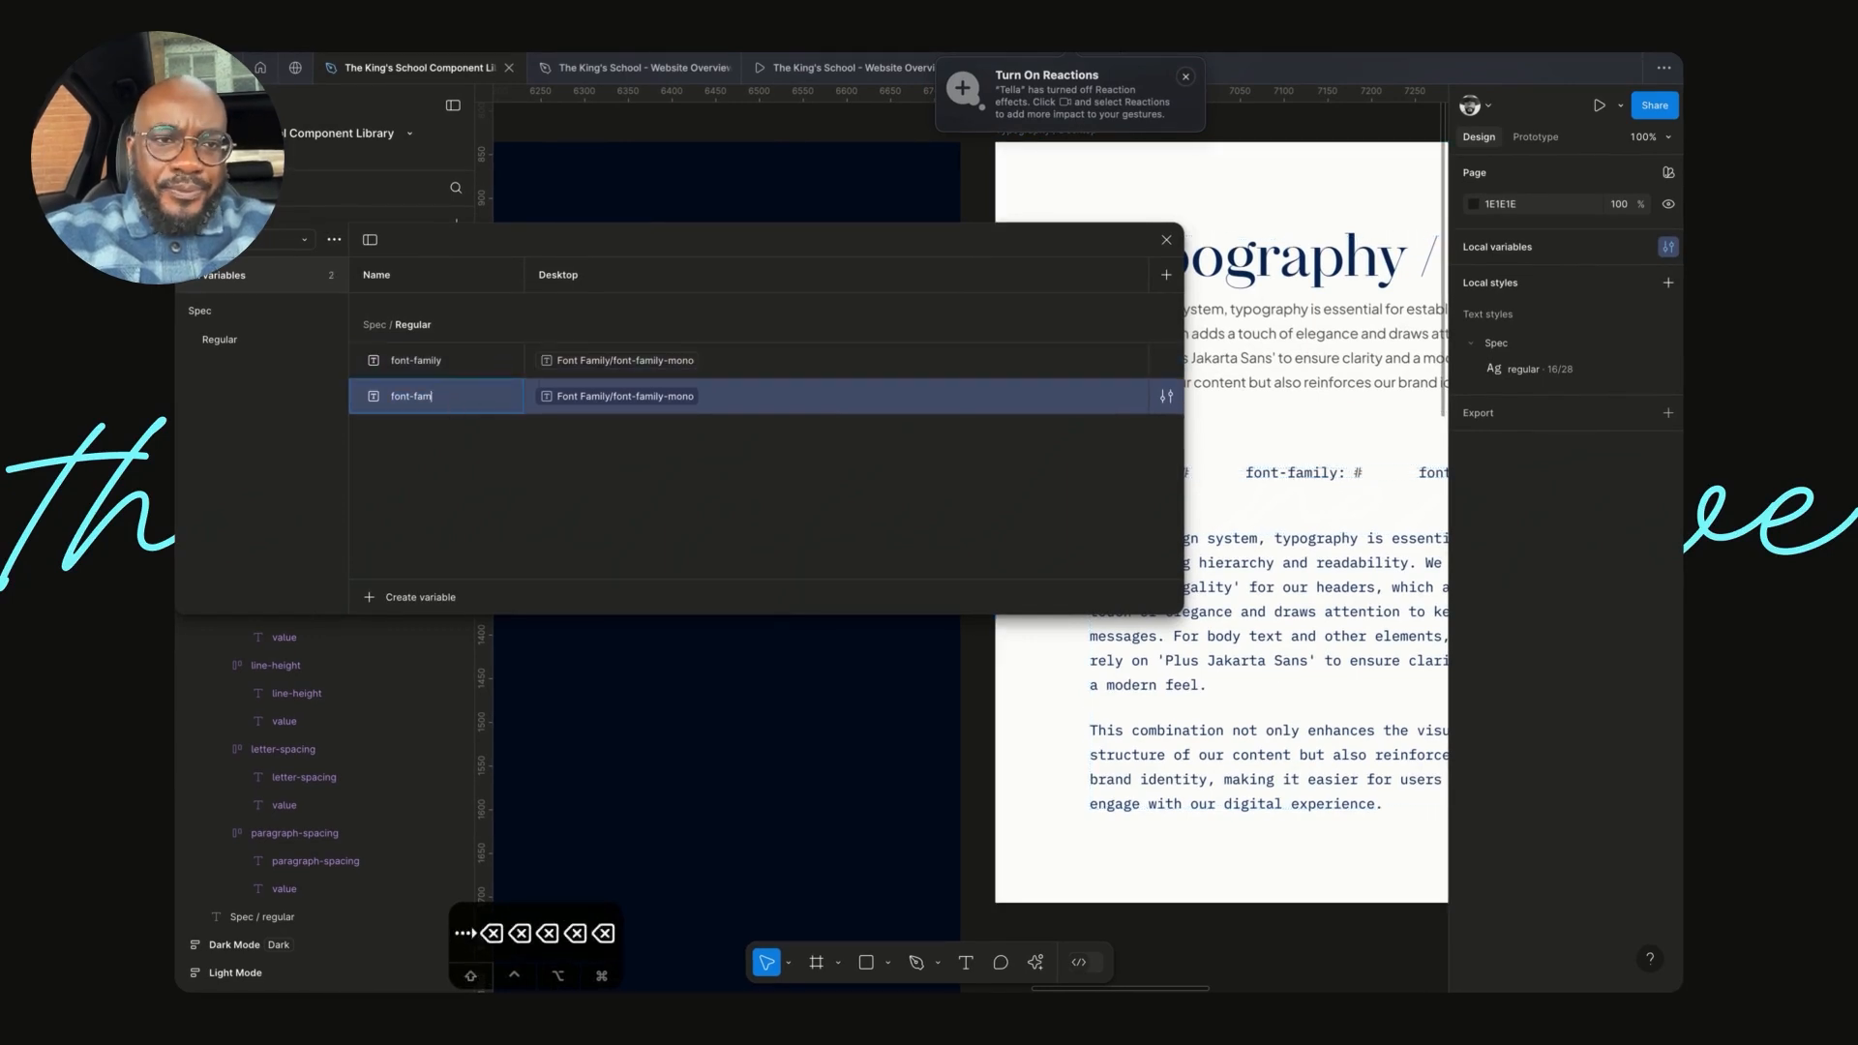
text(weight)
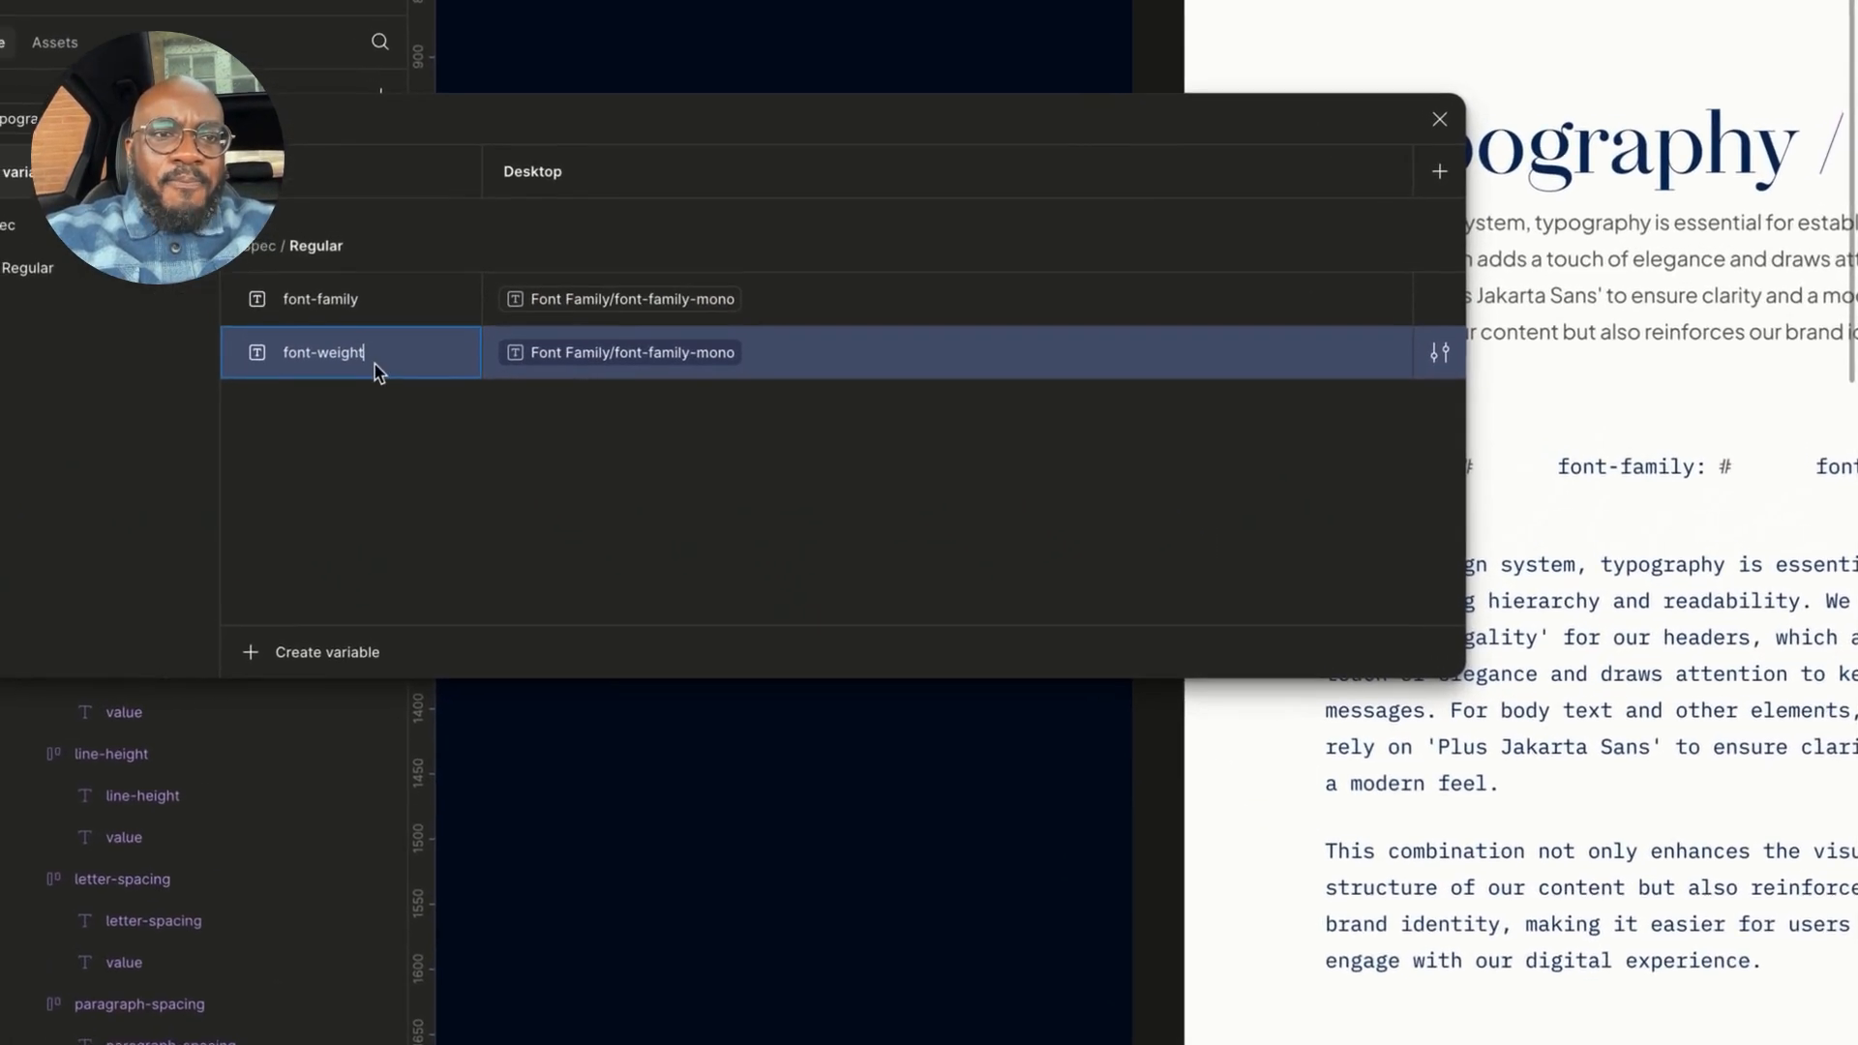
key(Return)
- Detach the font-family-mono alias from the string font-weight variable and try to find a weight variable to link instead
click(1370, 378)
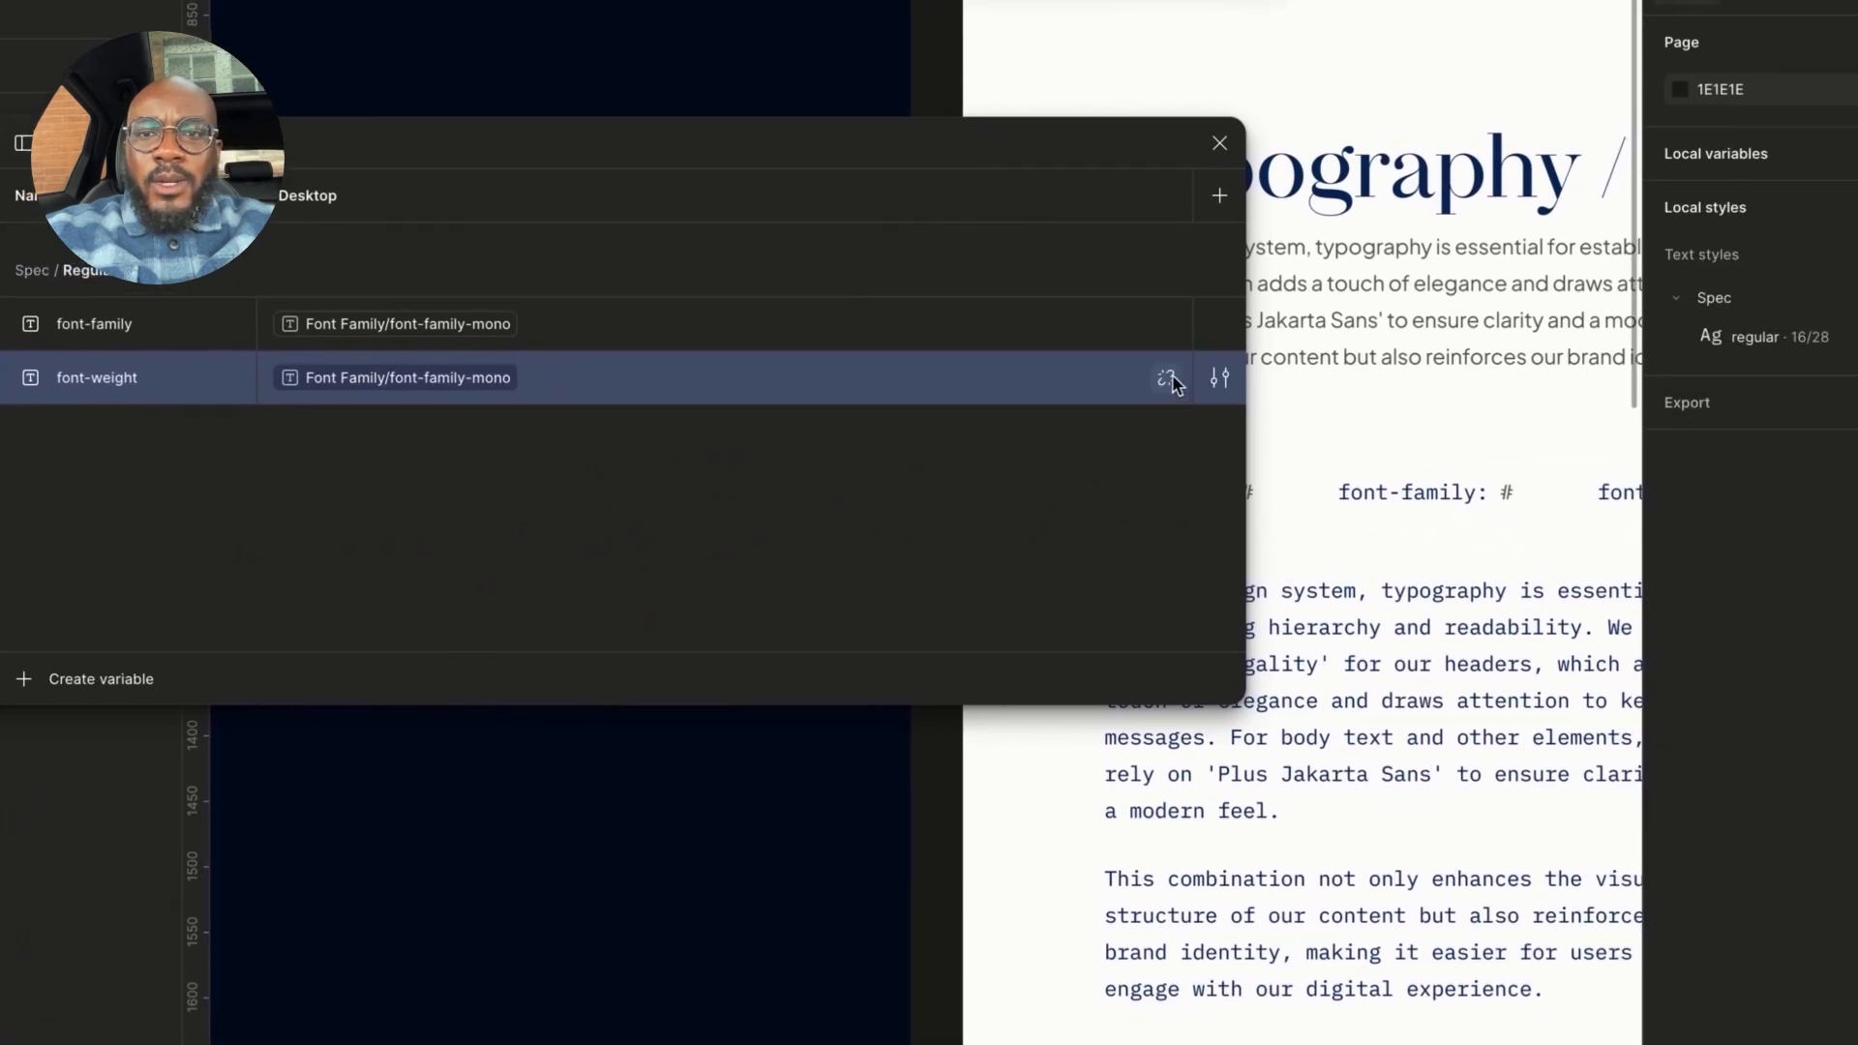
click(1163, 381)
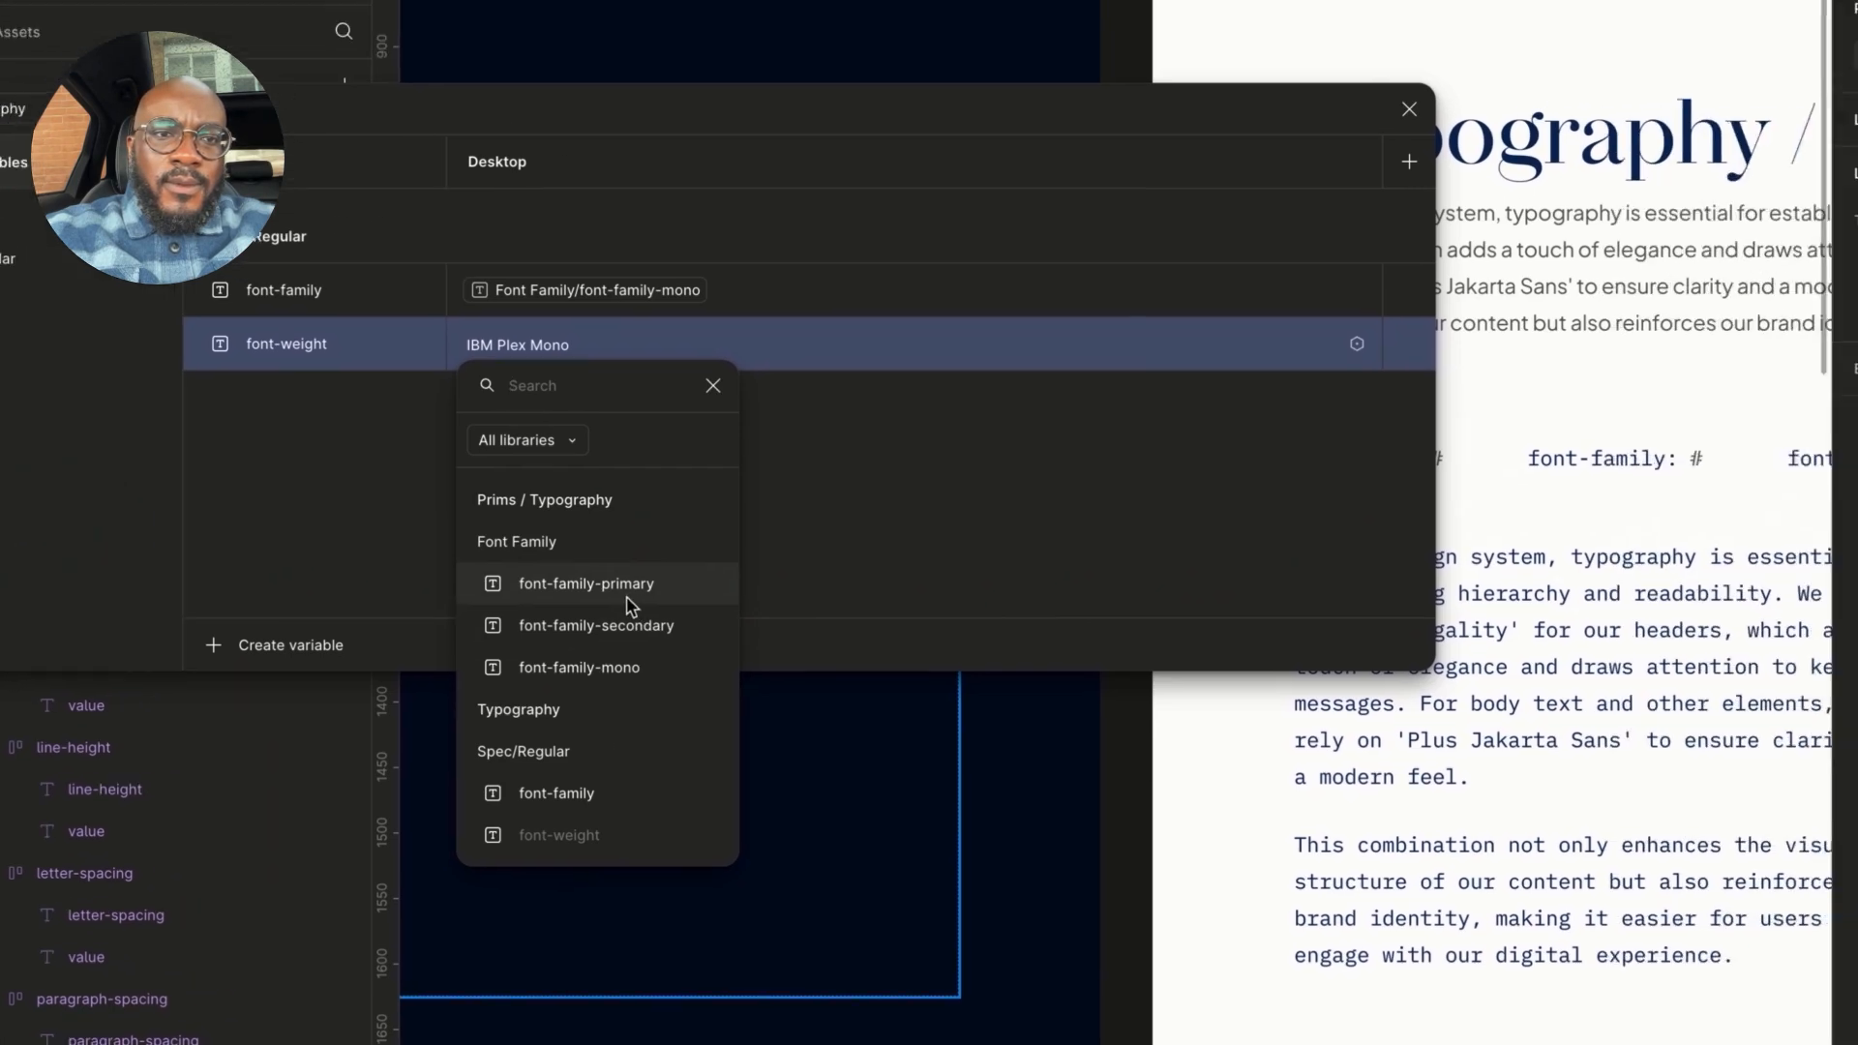
click(1159, 278)
key(BackSpace)
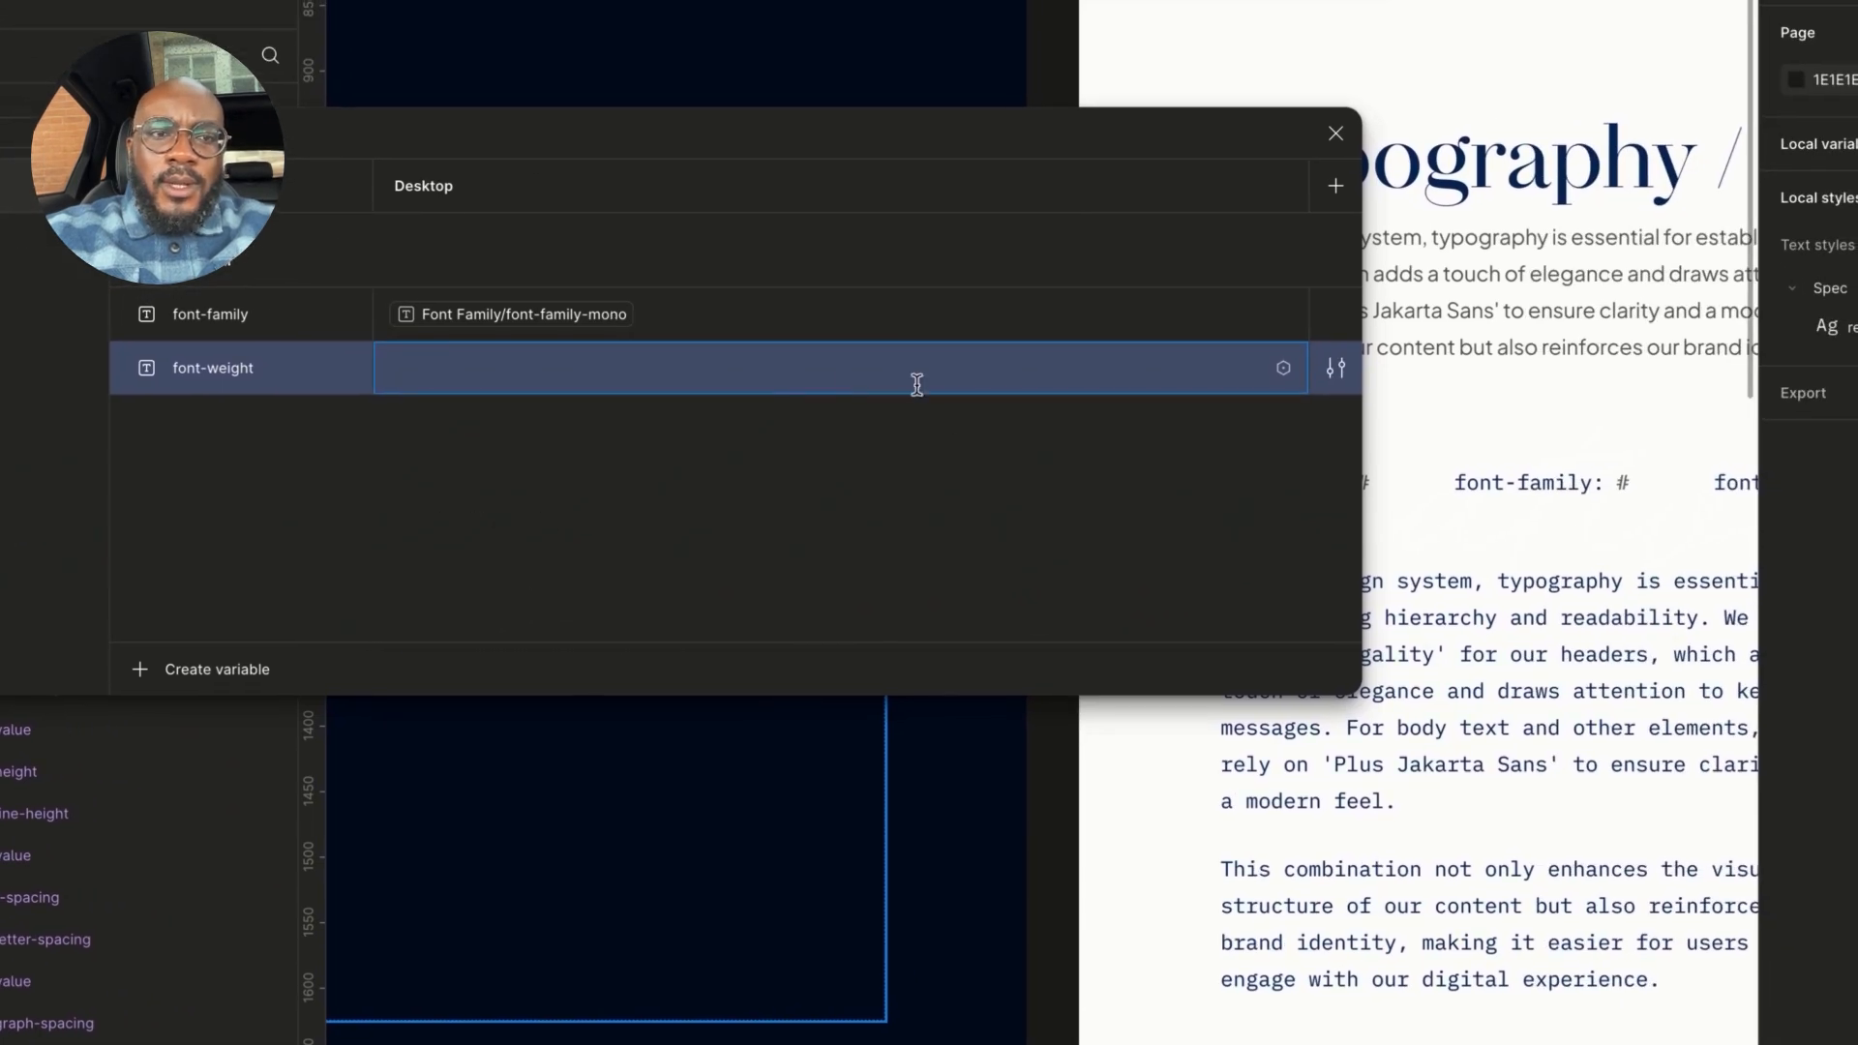
click(1047, 467)
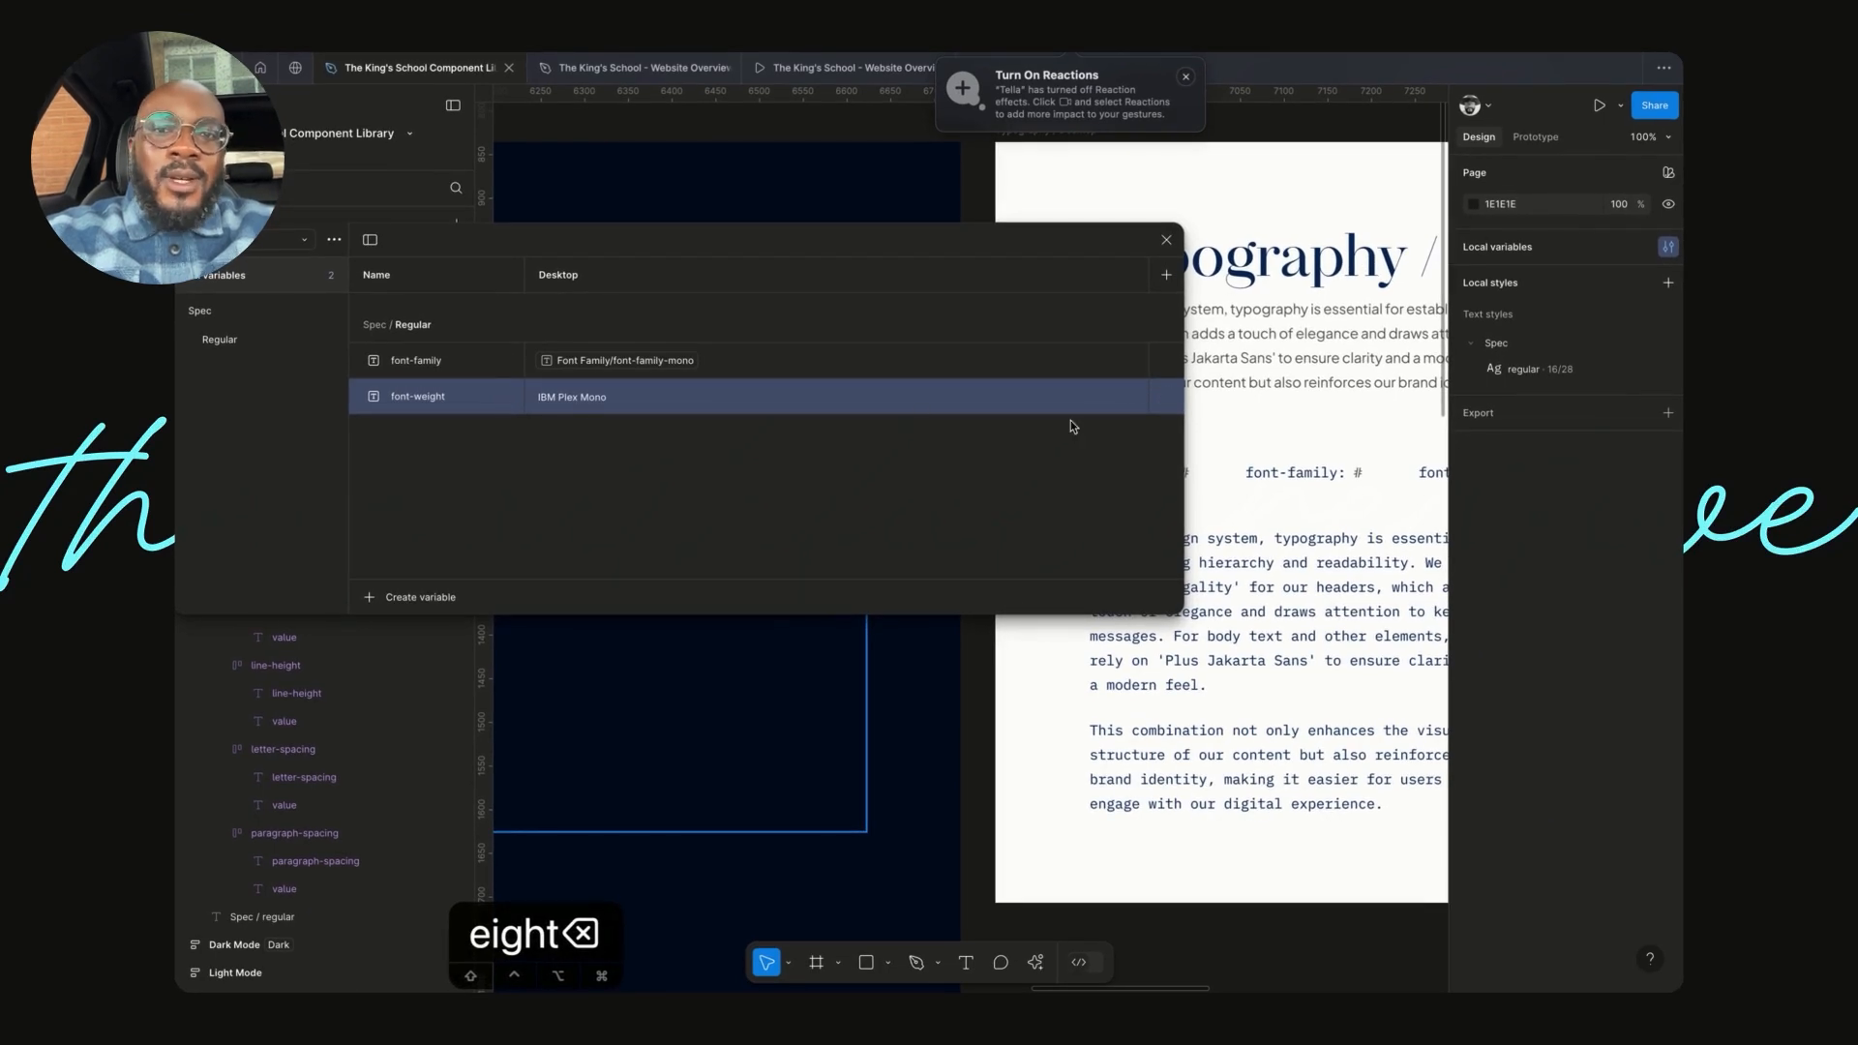
click(1131, 396)
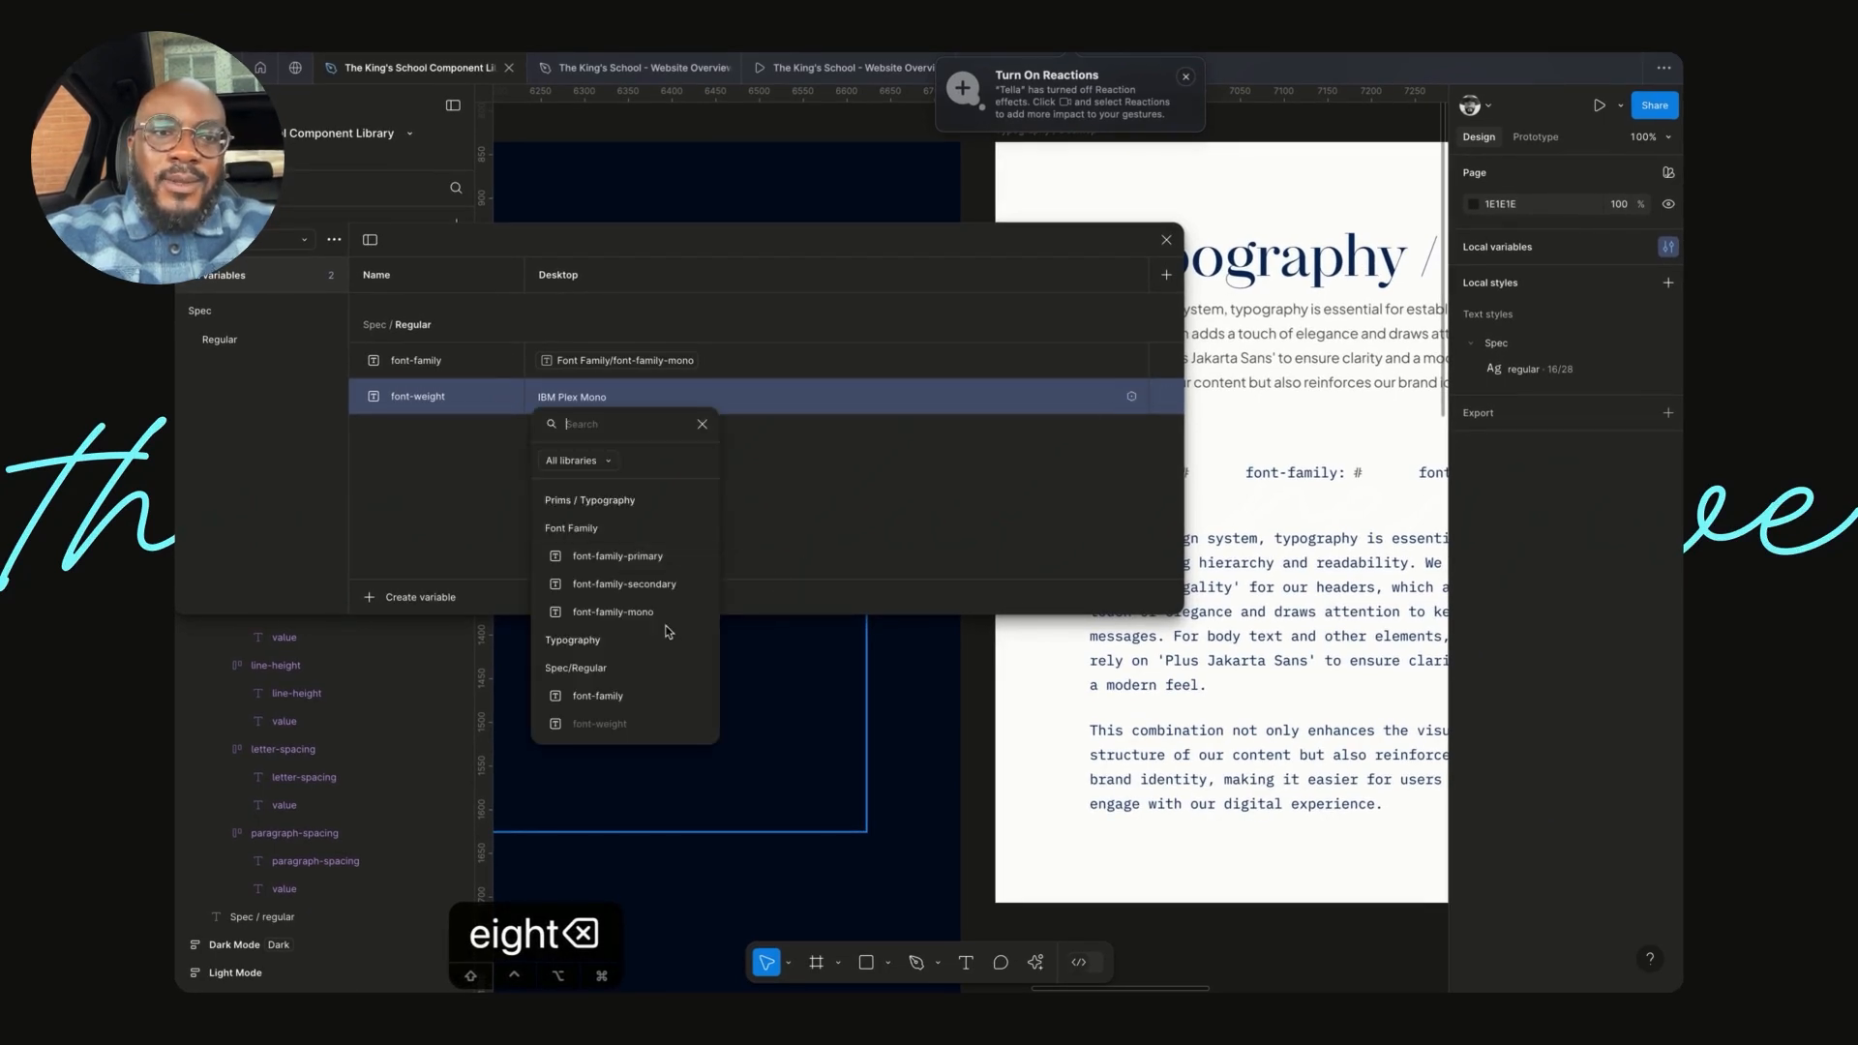
click(765, 541)
double_click(912, 396)
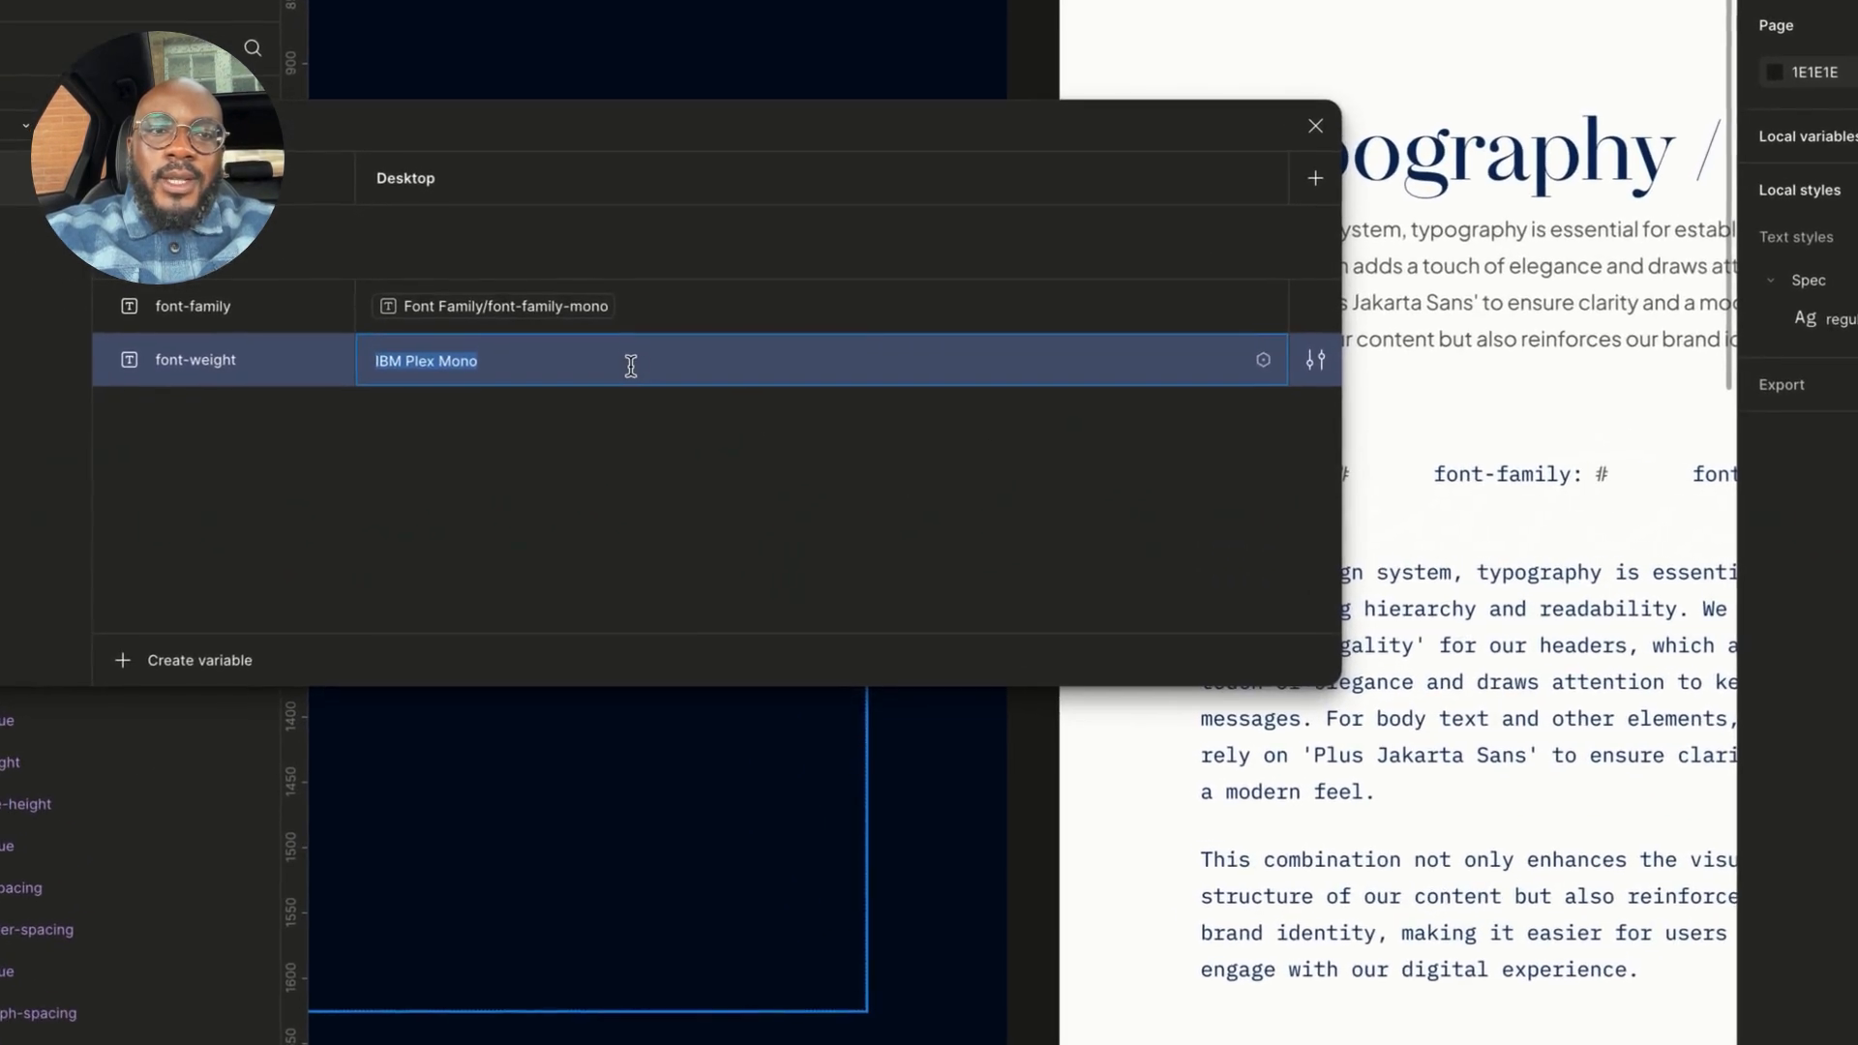
- Delete the string-type font-weight variable
click(699, 400)
right_click(377, 376)
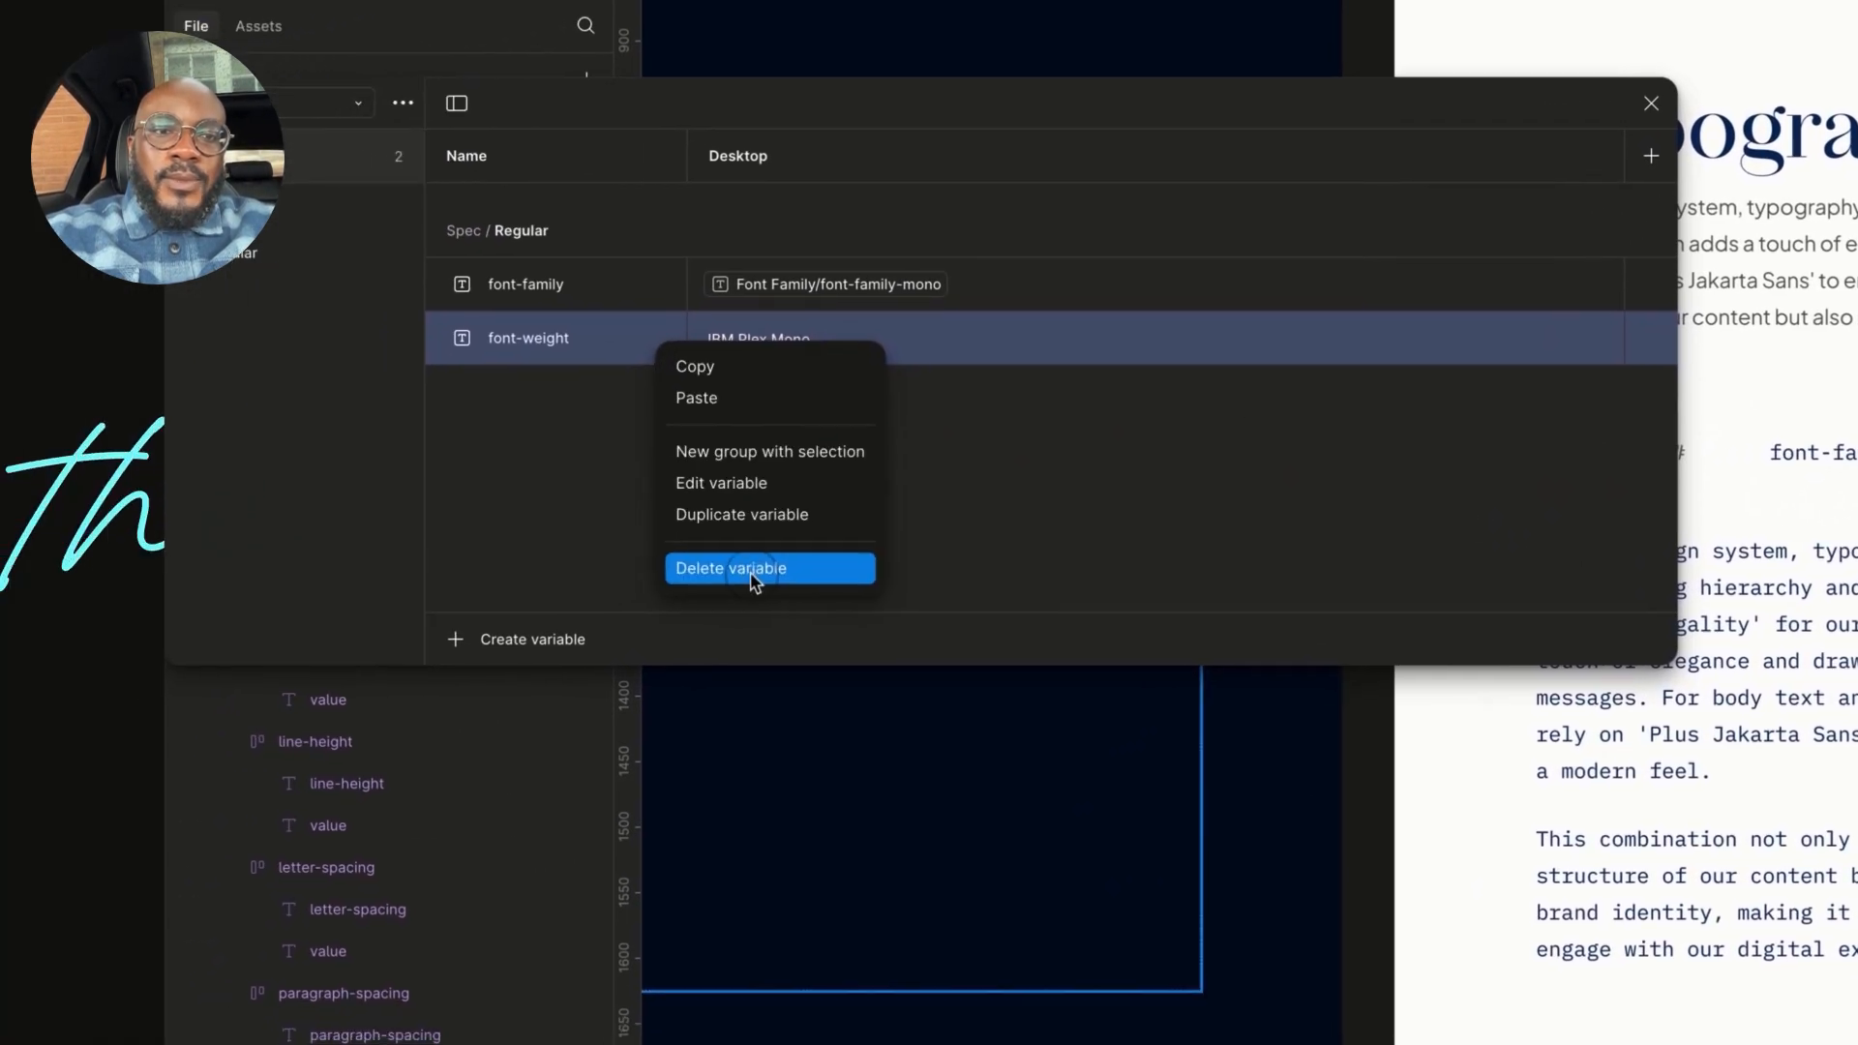
click(753, 571)
- Create a number variable named "font-weight" and move it into the Spec / Regular group below font-family
click(550, 644)
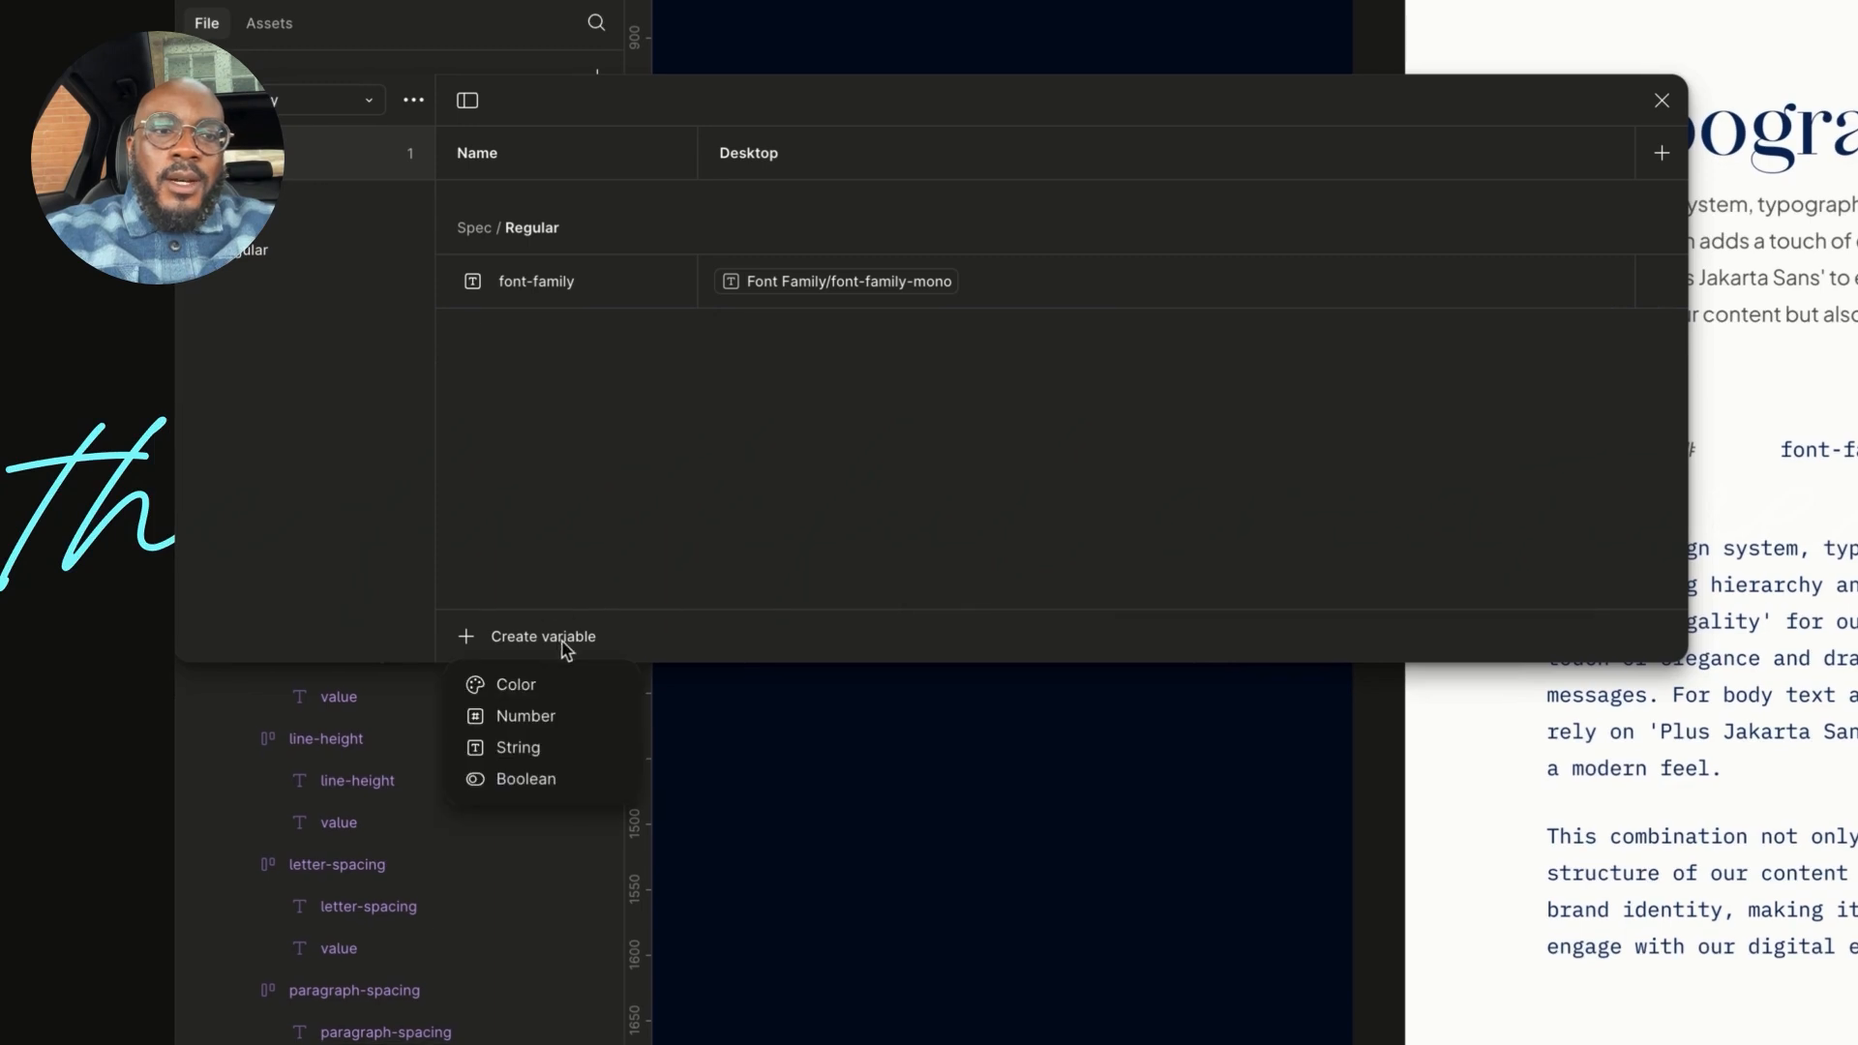
click(542, 716)
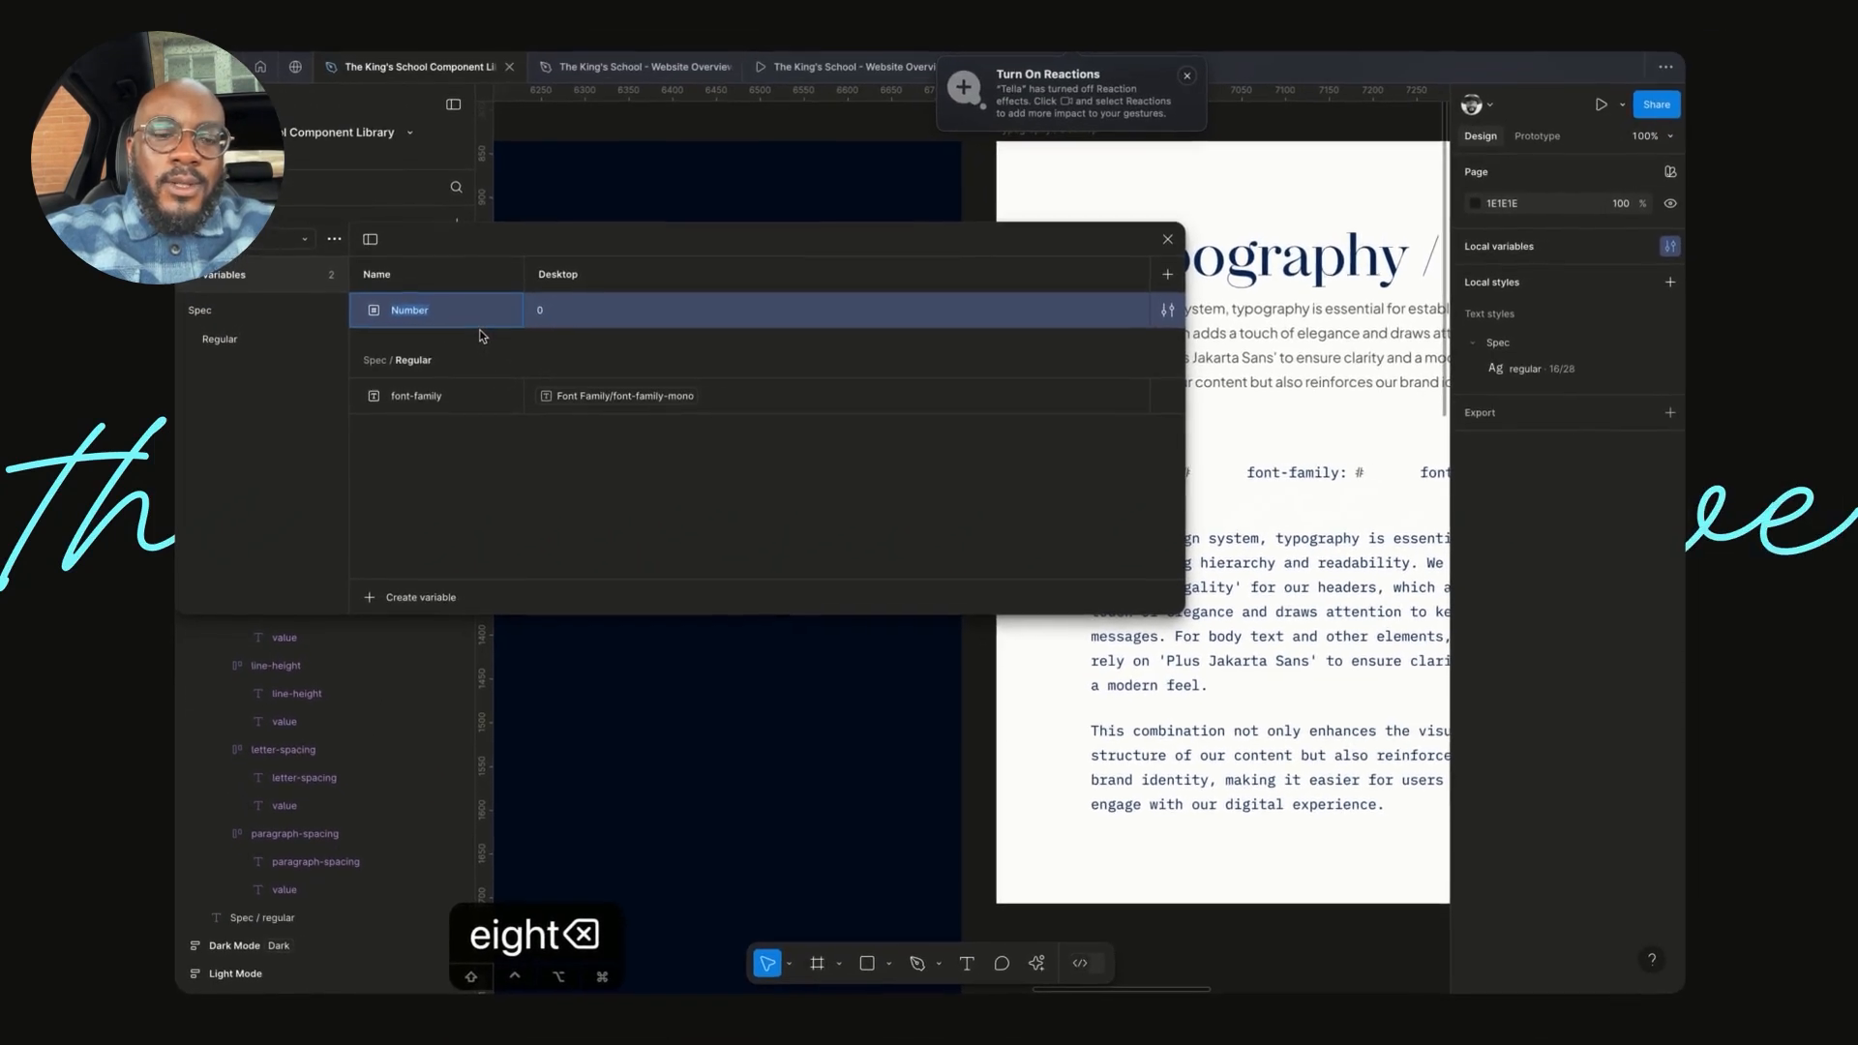
text(font-weight)
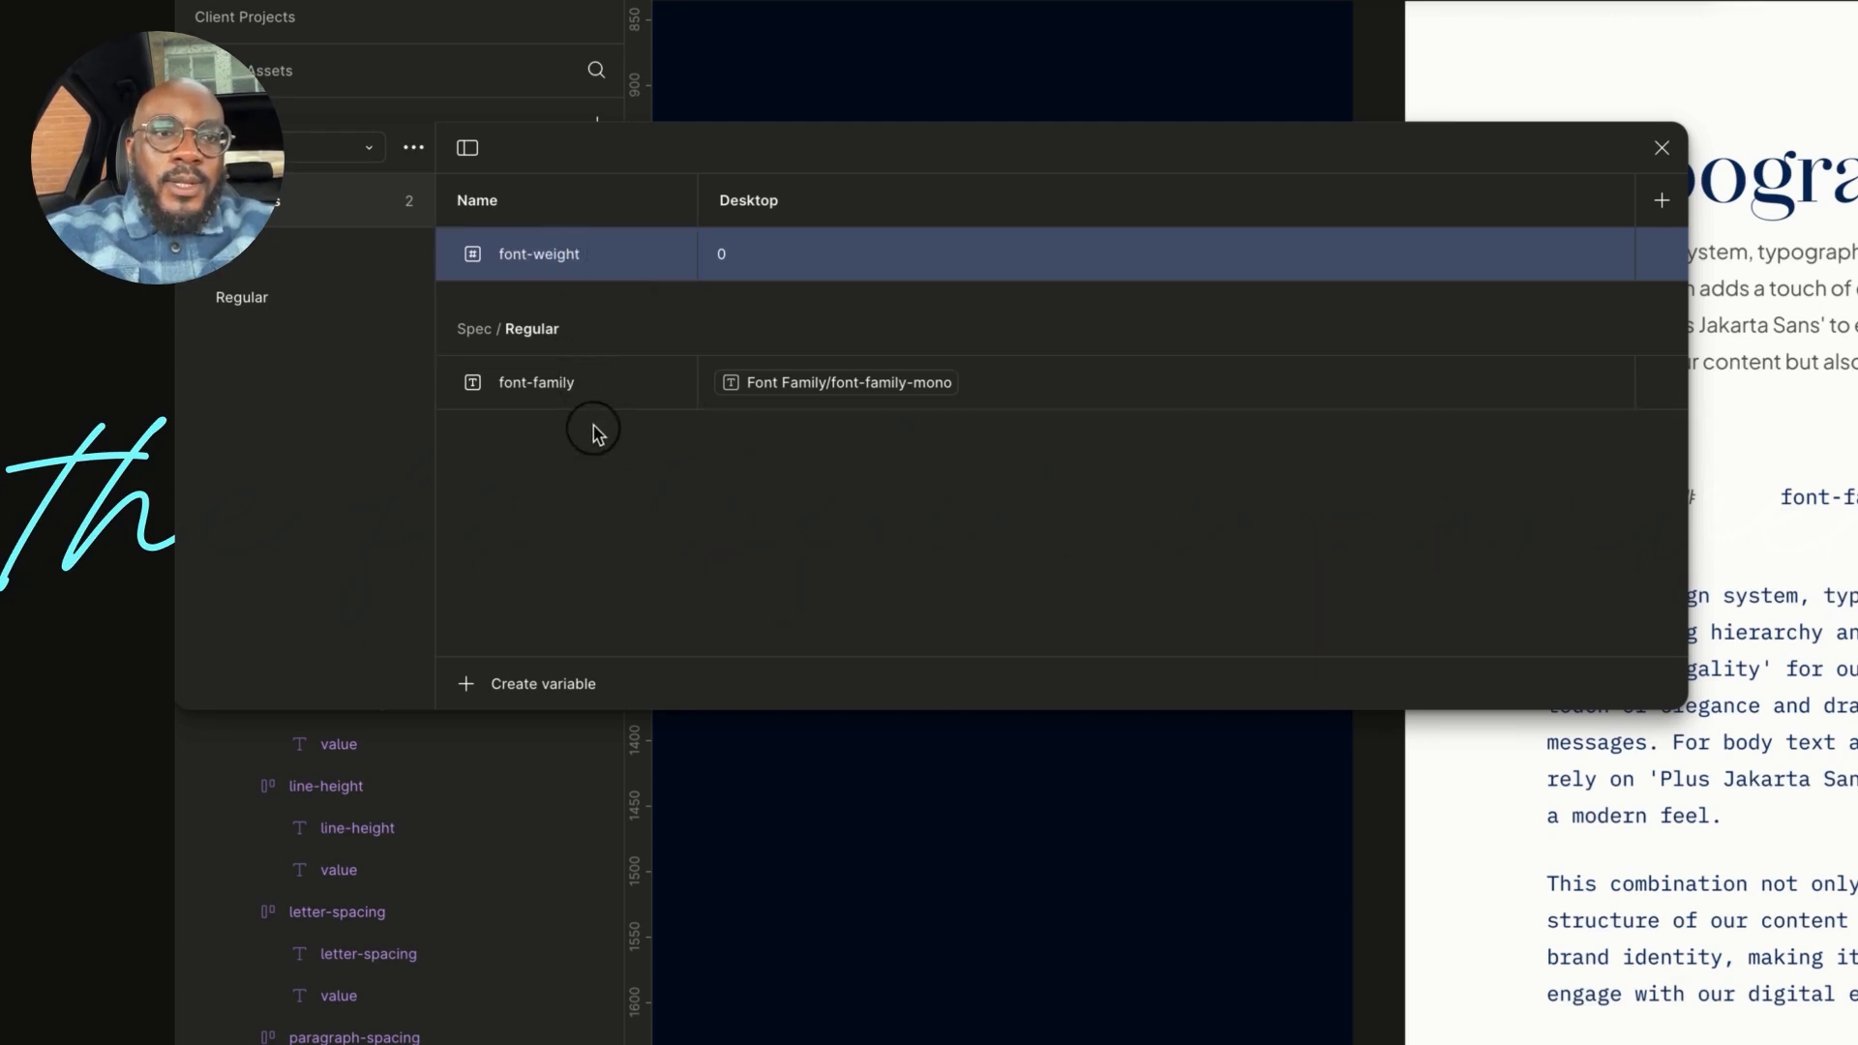
drag(600, 406, 755, 401)
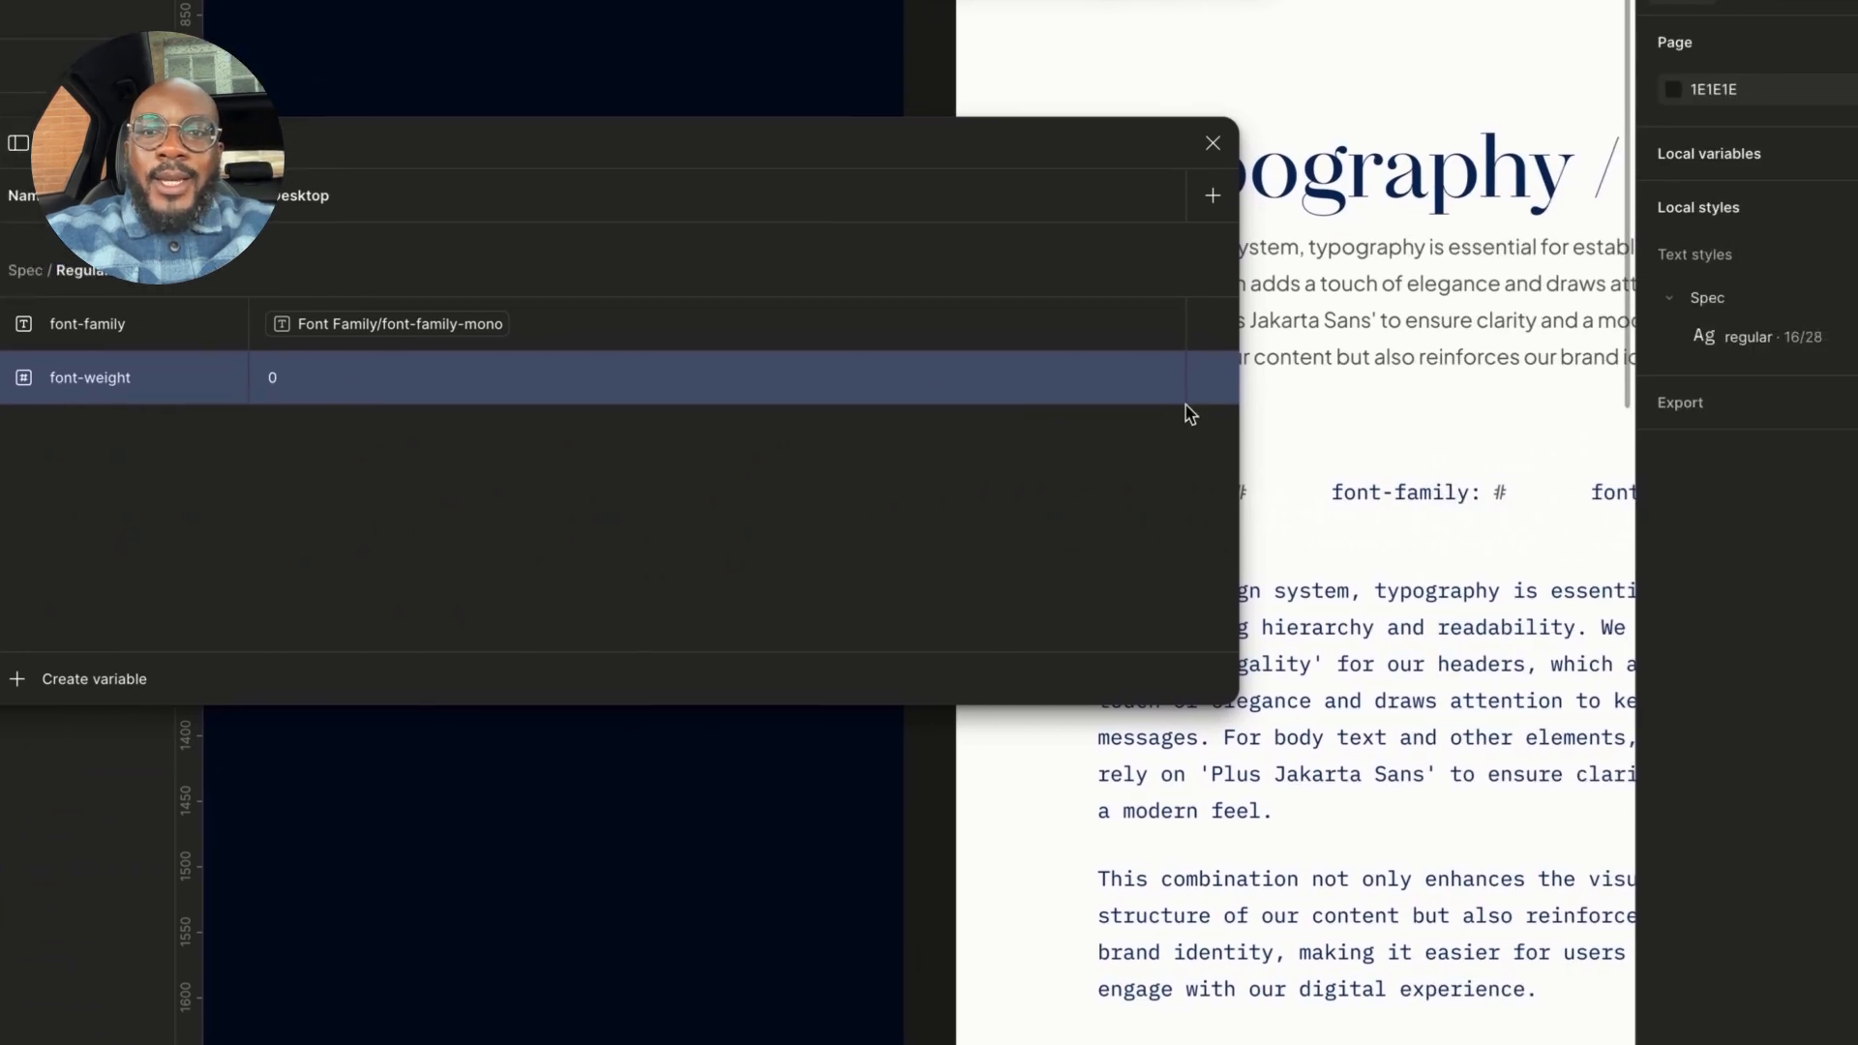
- Alias font-weight's Desktop value to font-weight-400 from Prims / Typography
click(1150, 379)
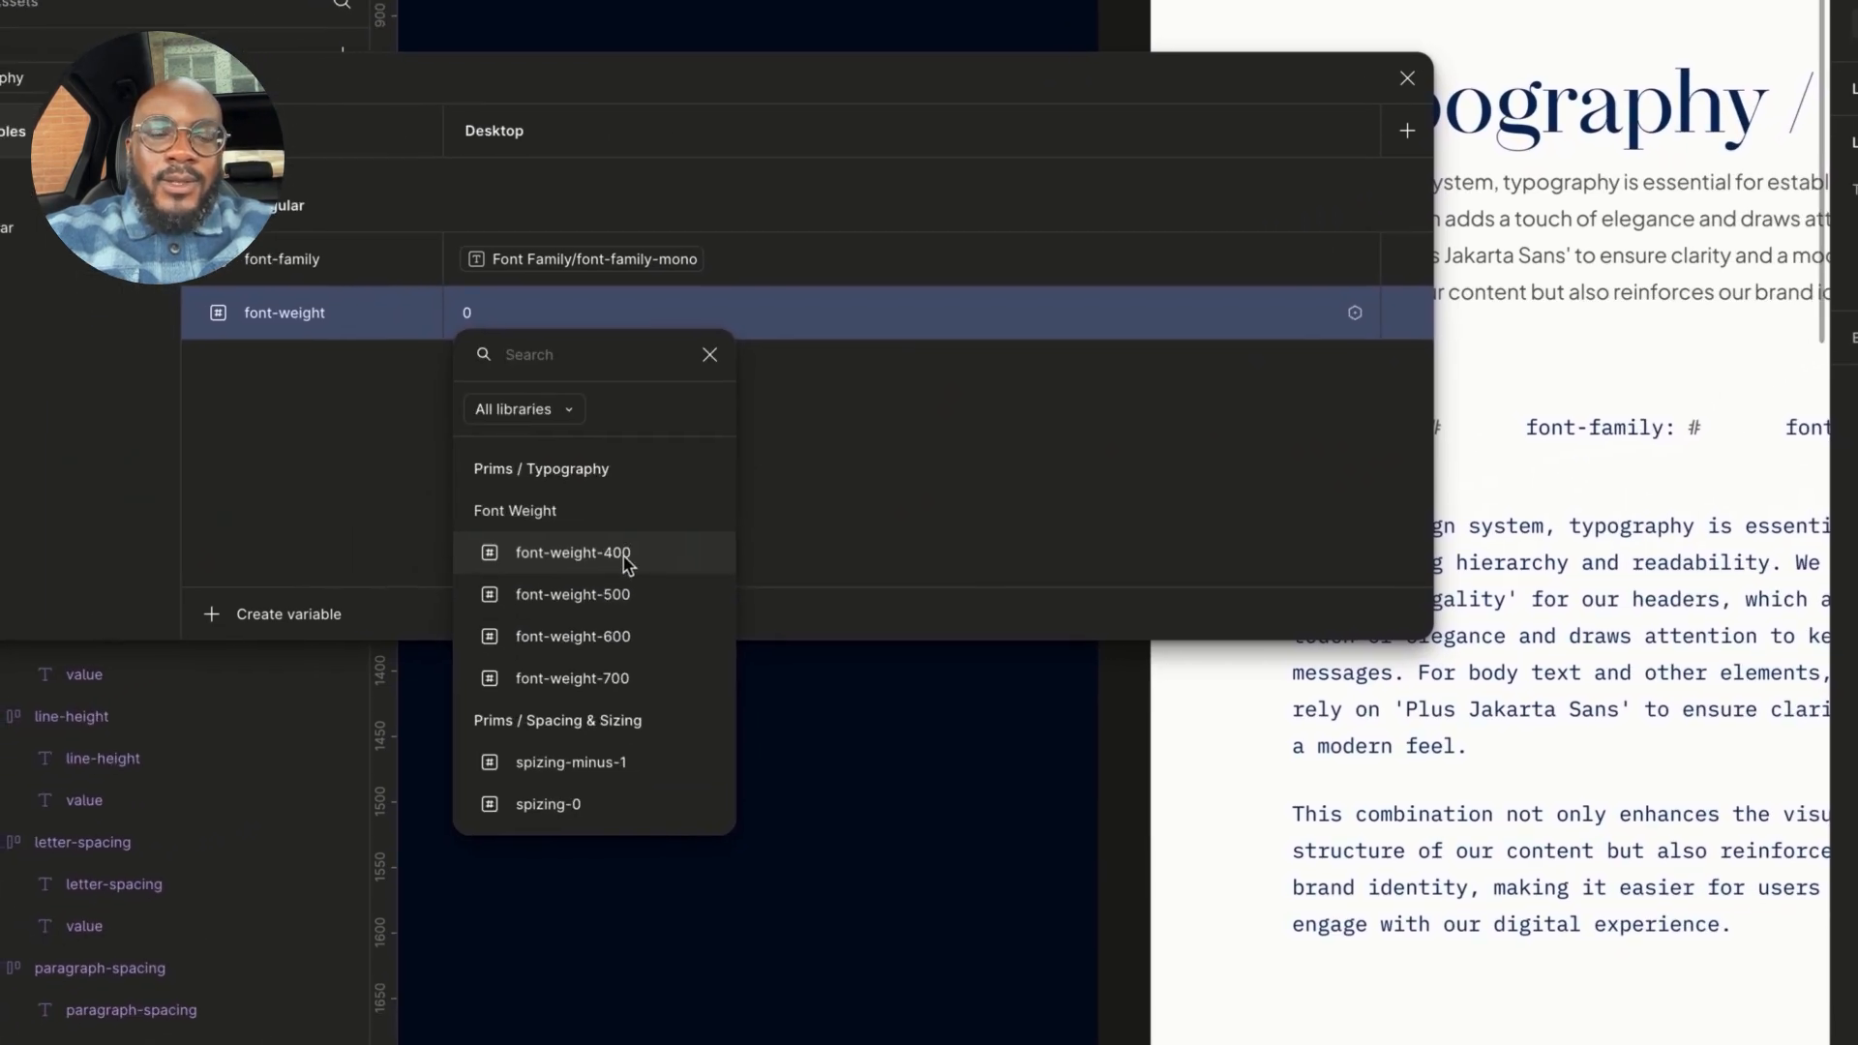
click(627, 559)
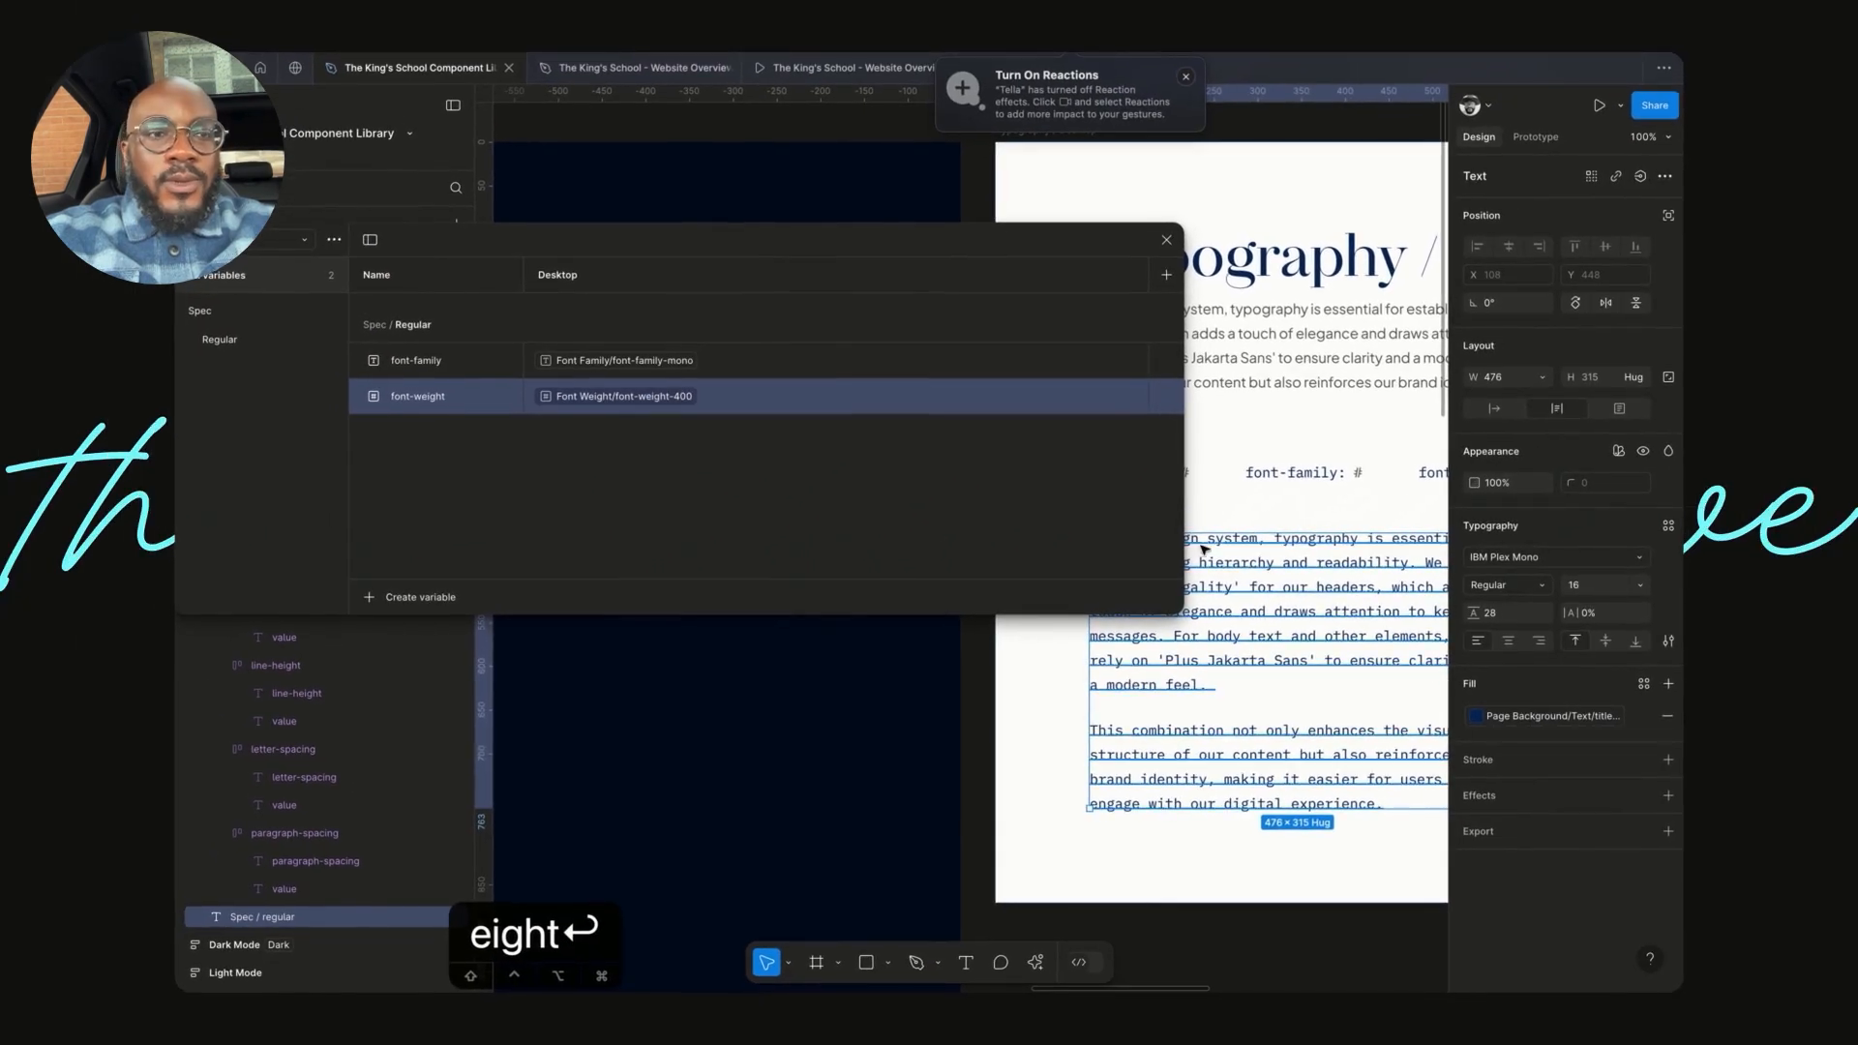
click(881, 496)
- Duplicate the font-weight variable as "font-size" and alias its Desktop value to spizing-16
click(801, 404)
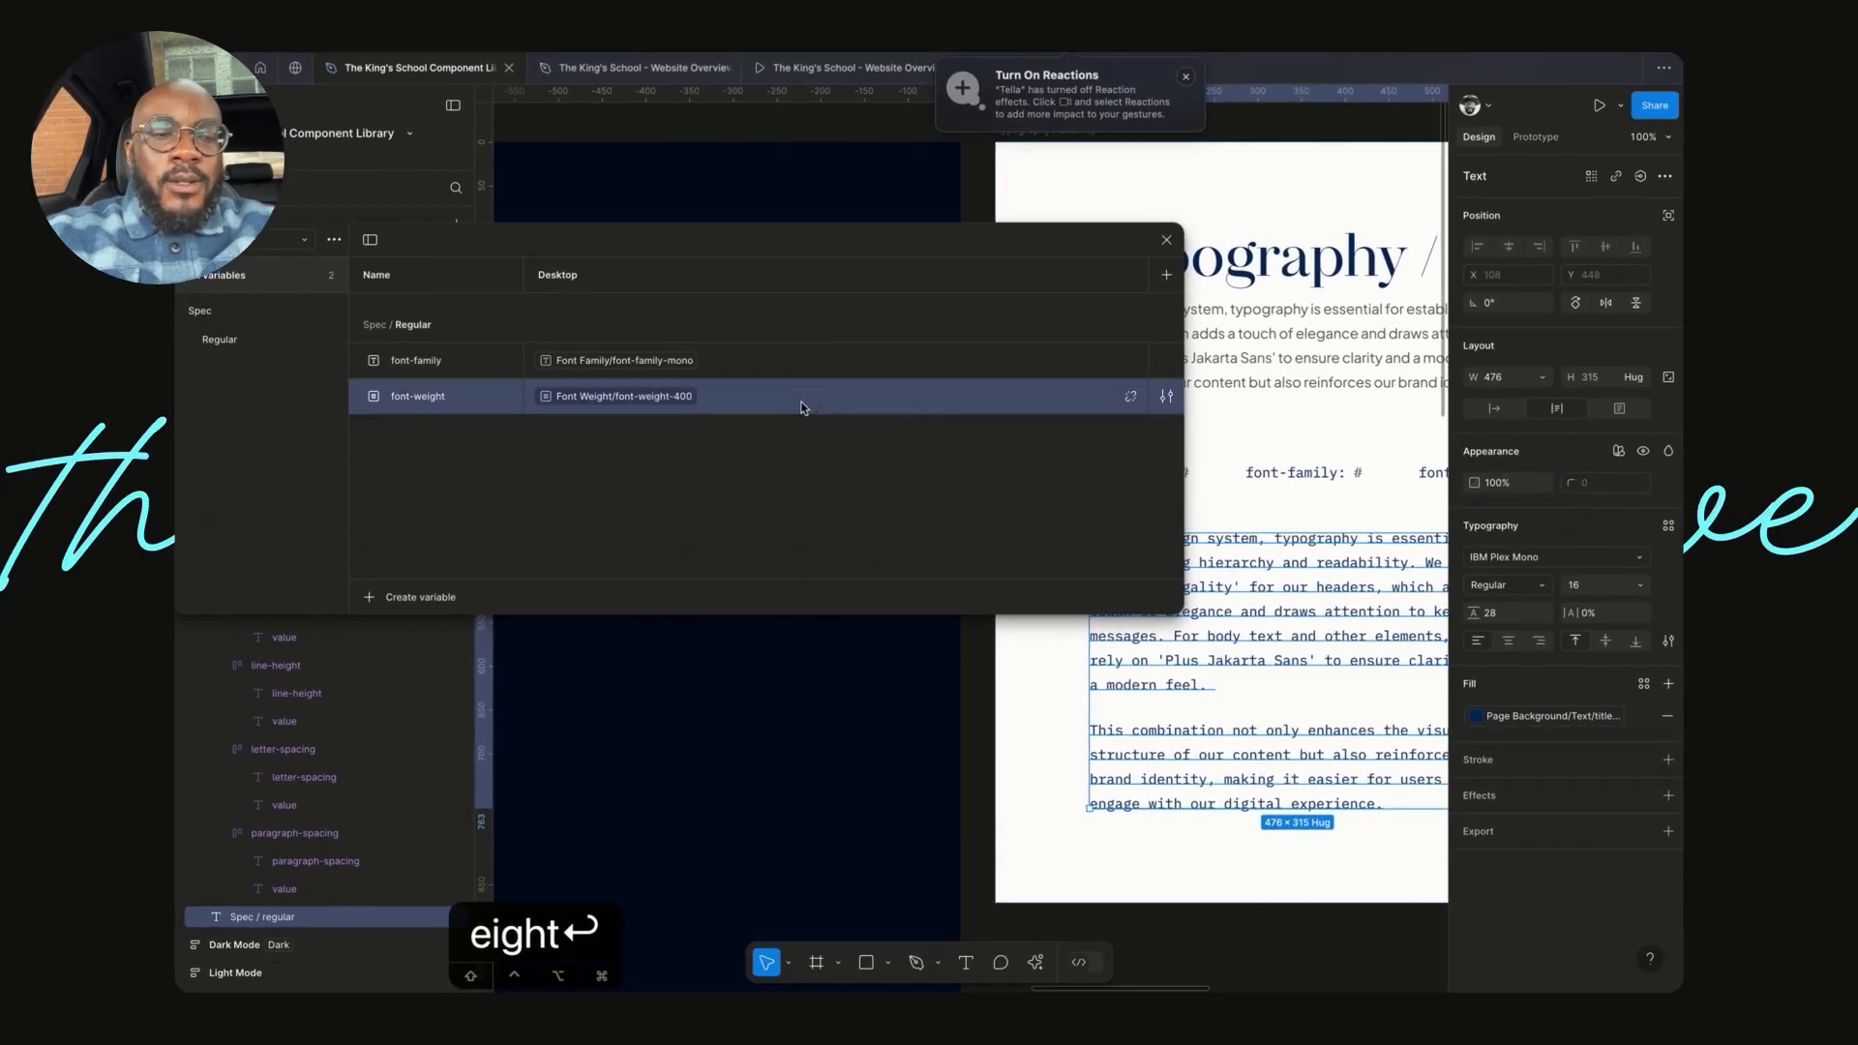
key(super+d)
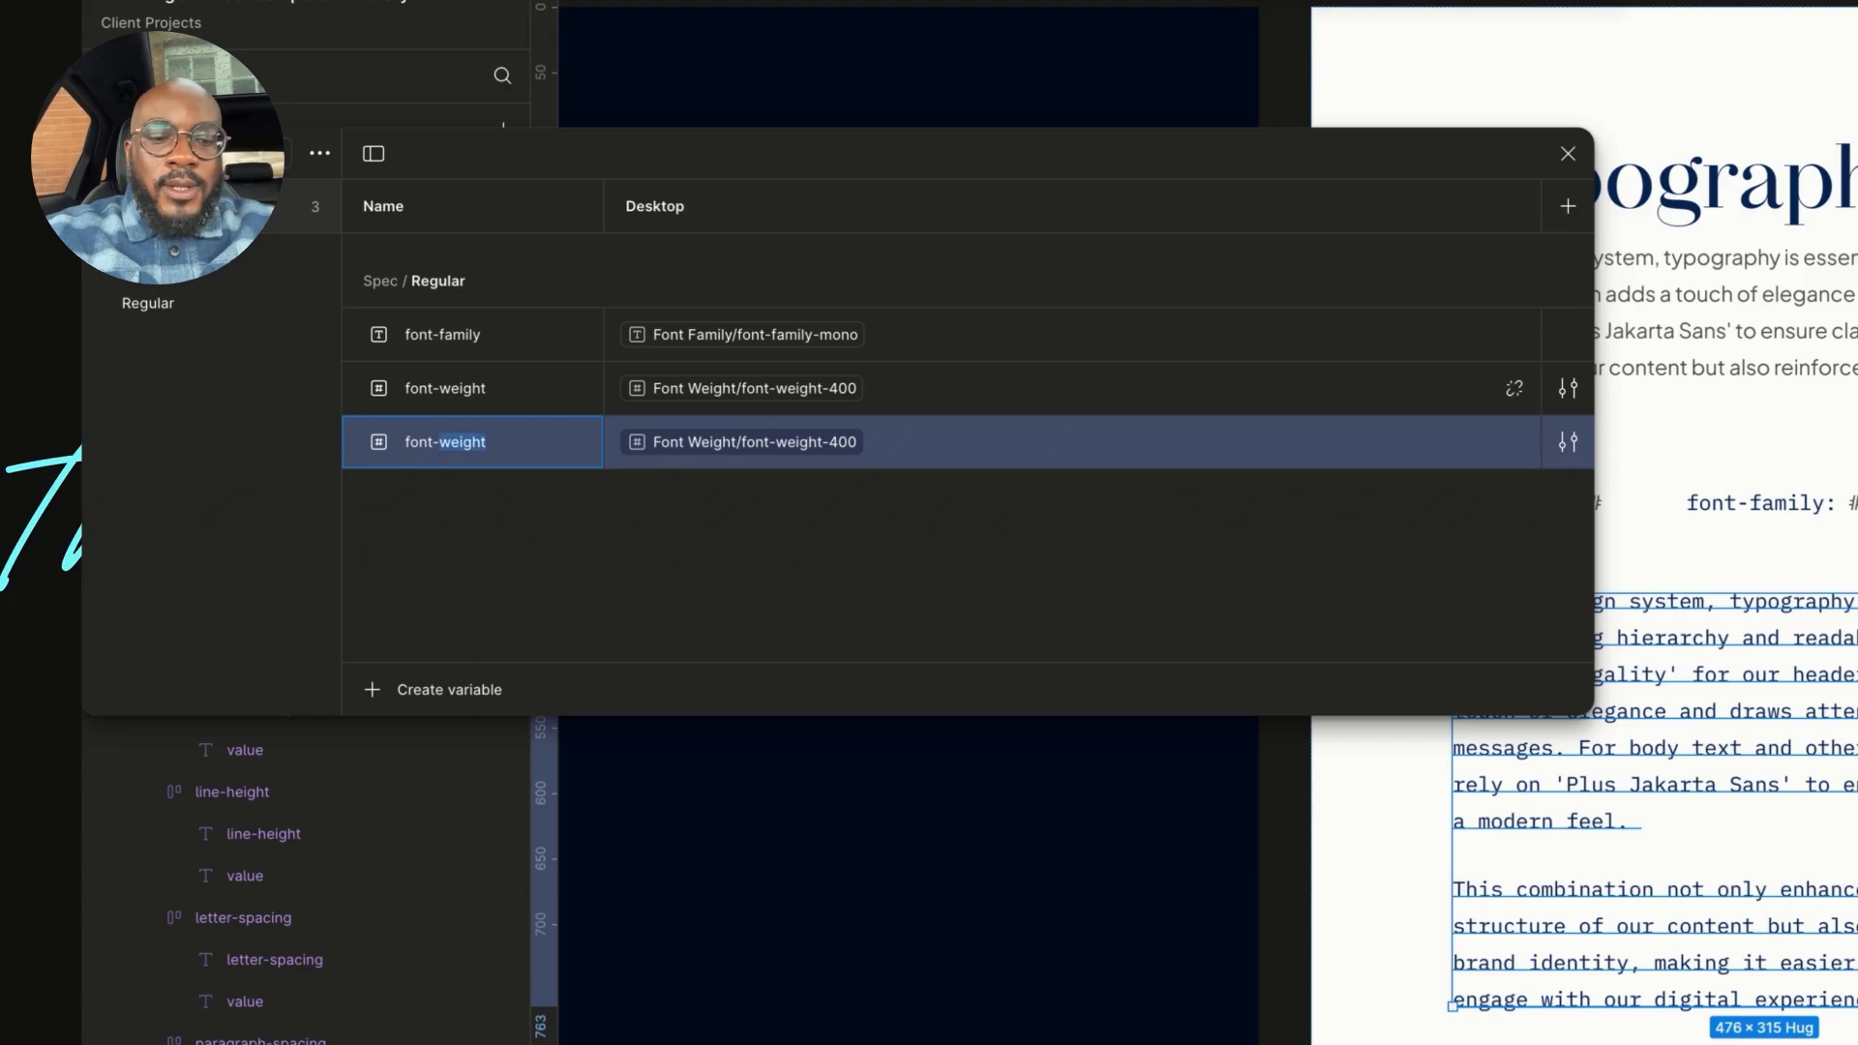
key(Tab)
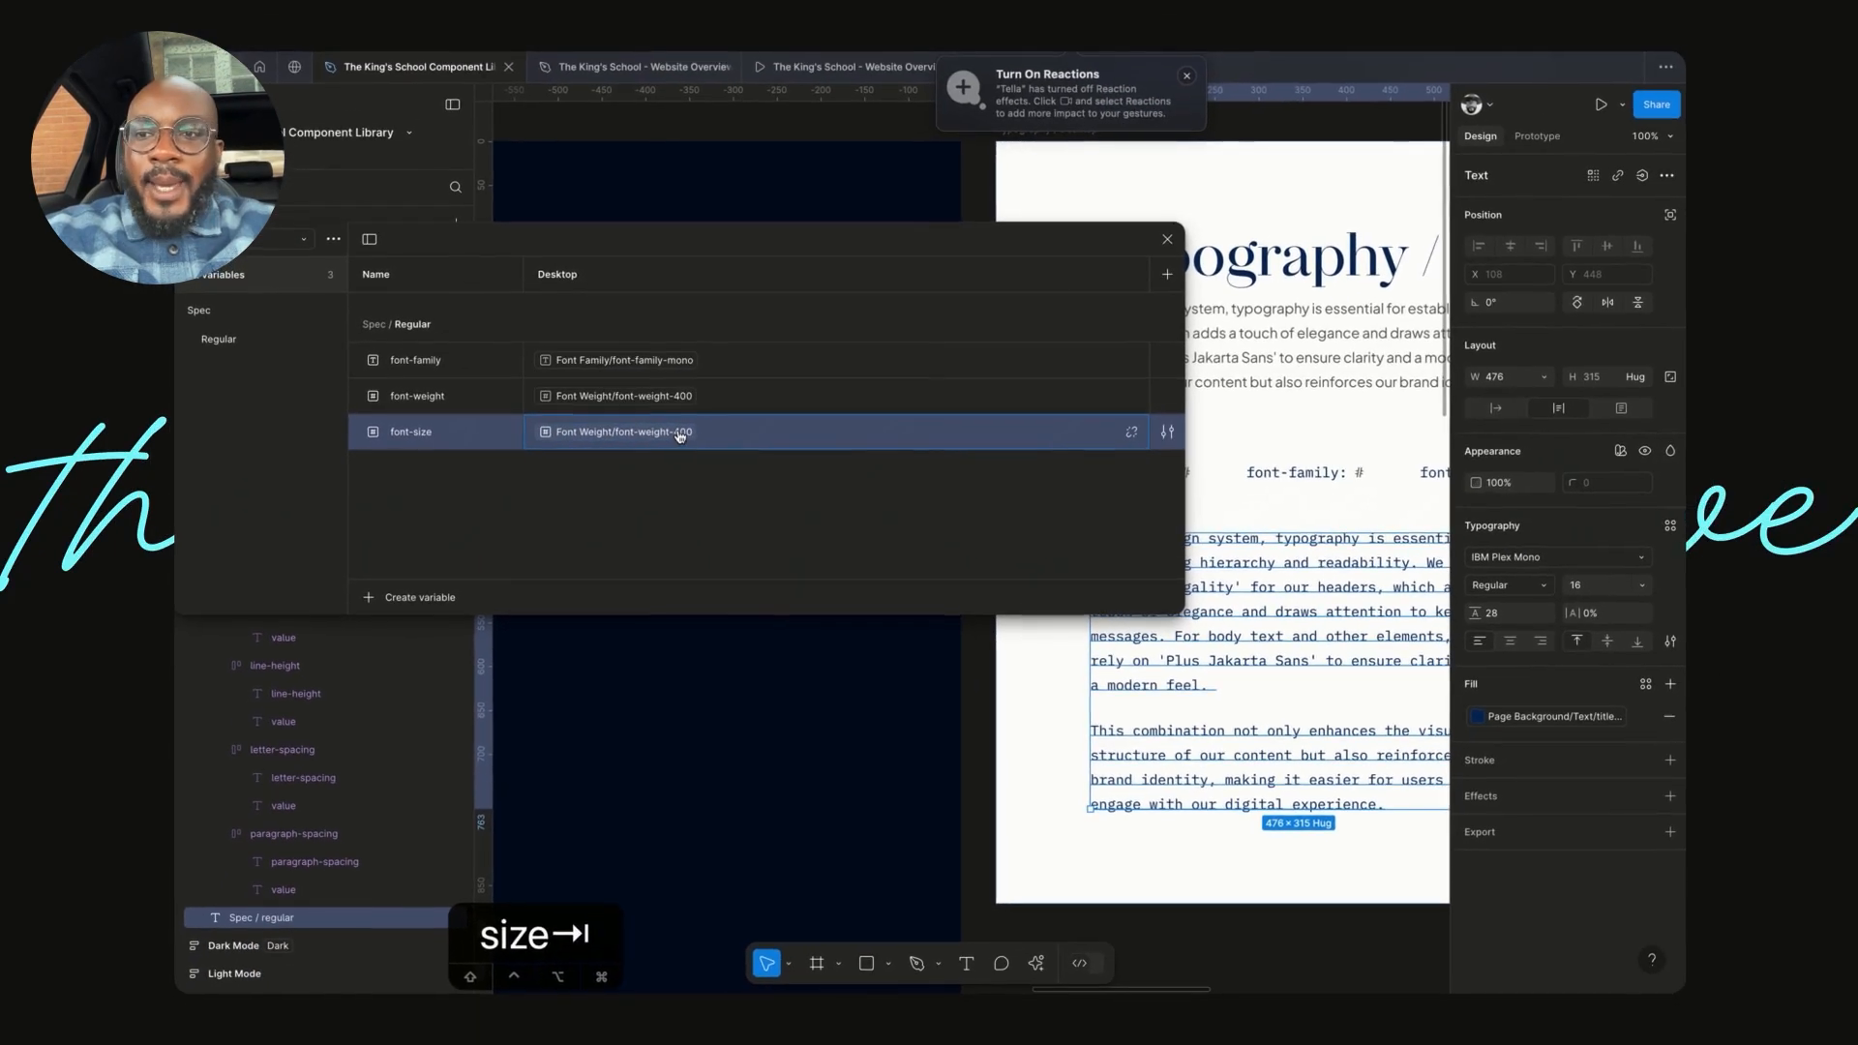
click(680, 437)
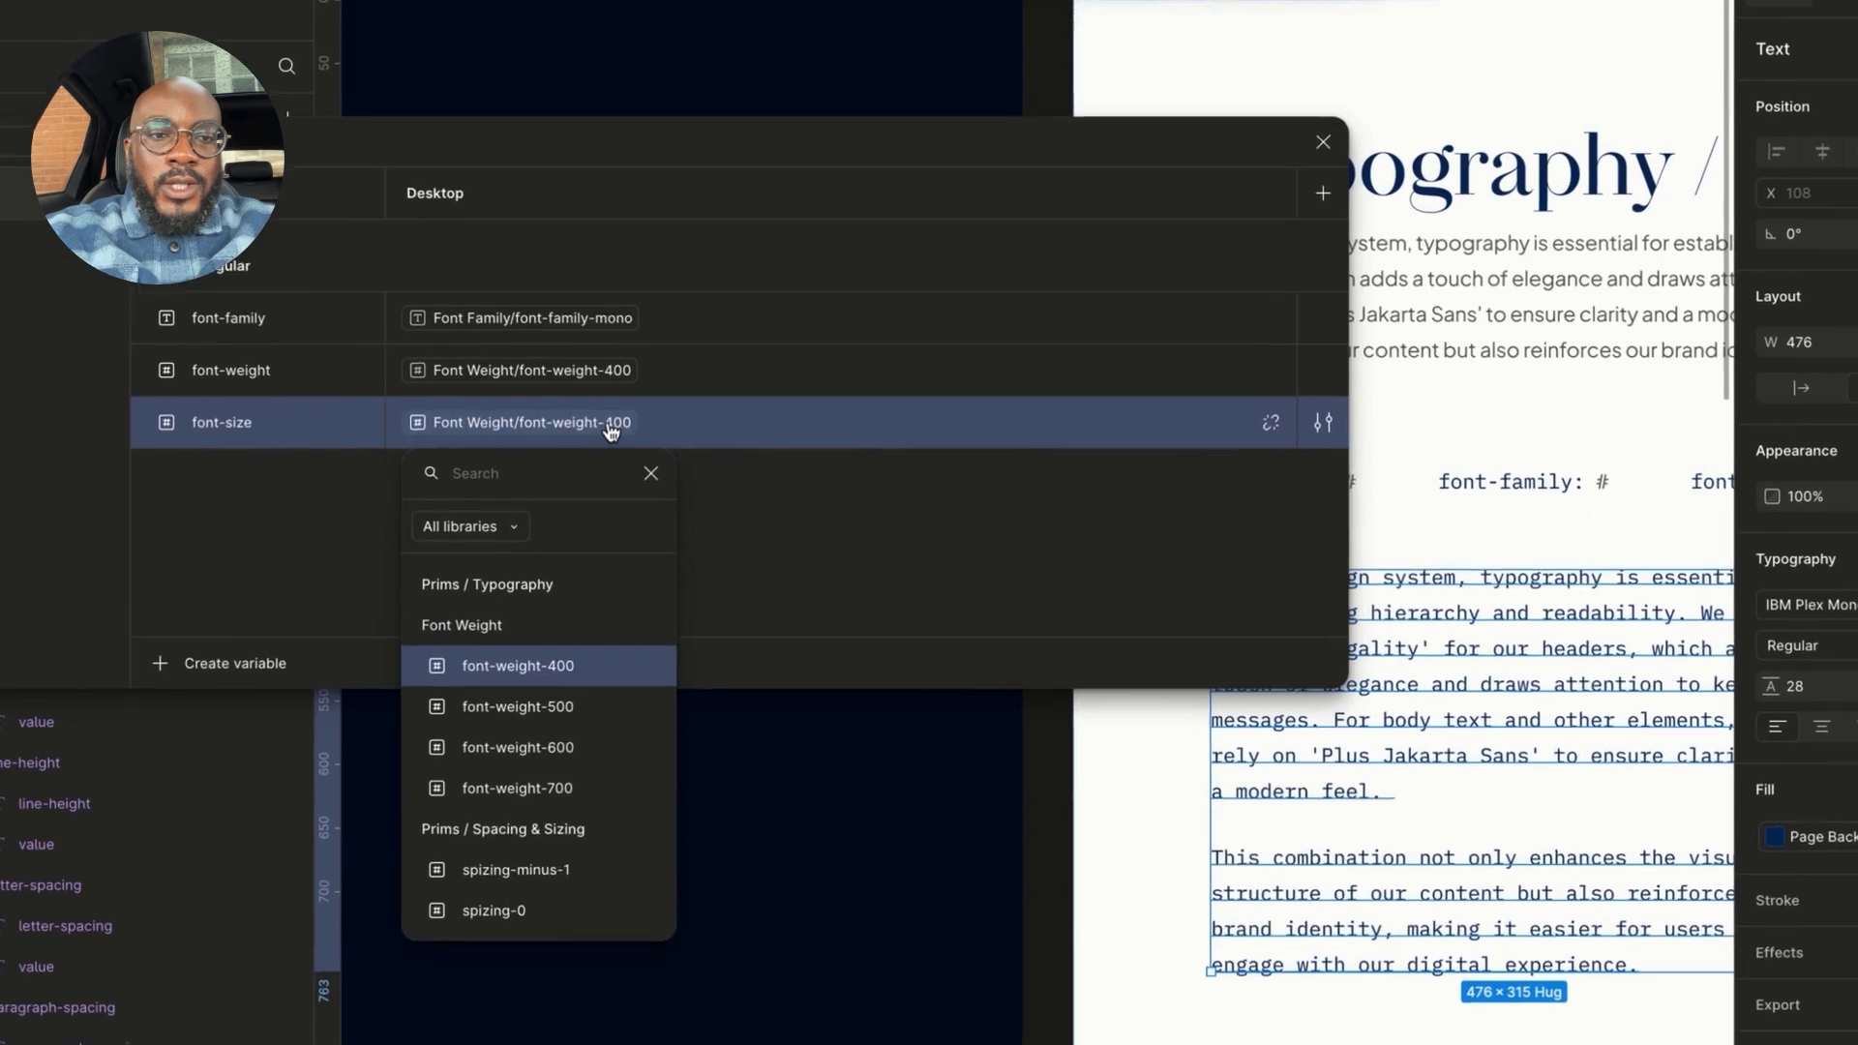
text(16)
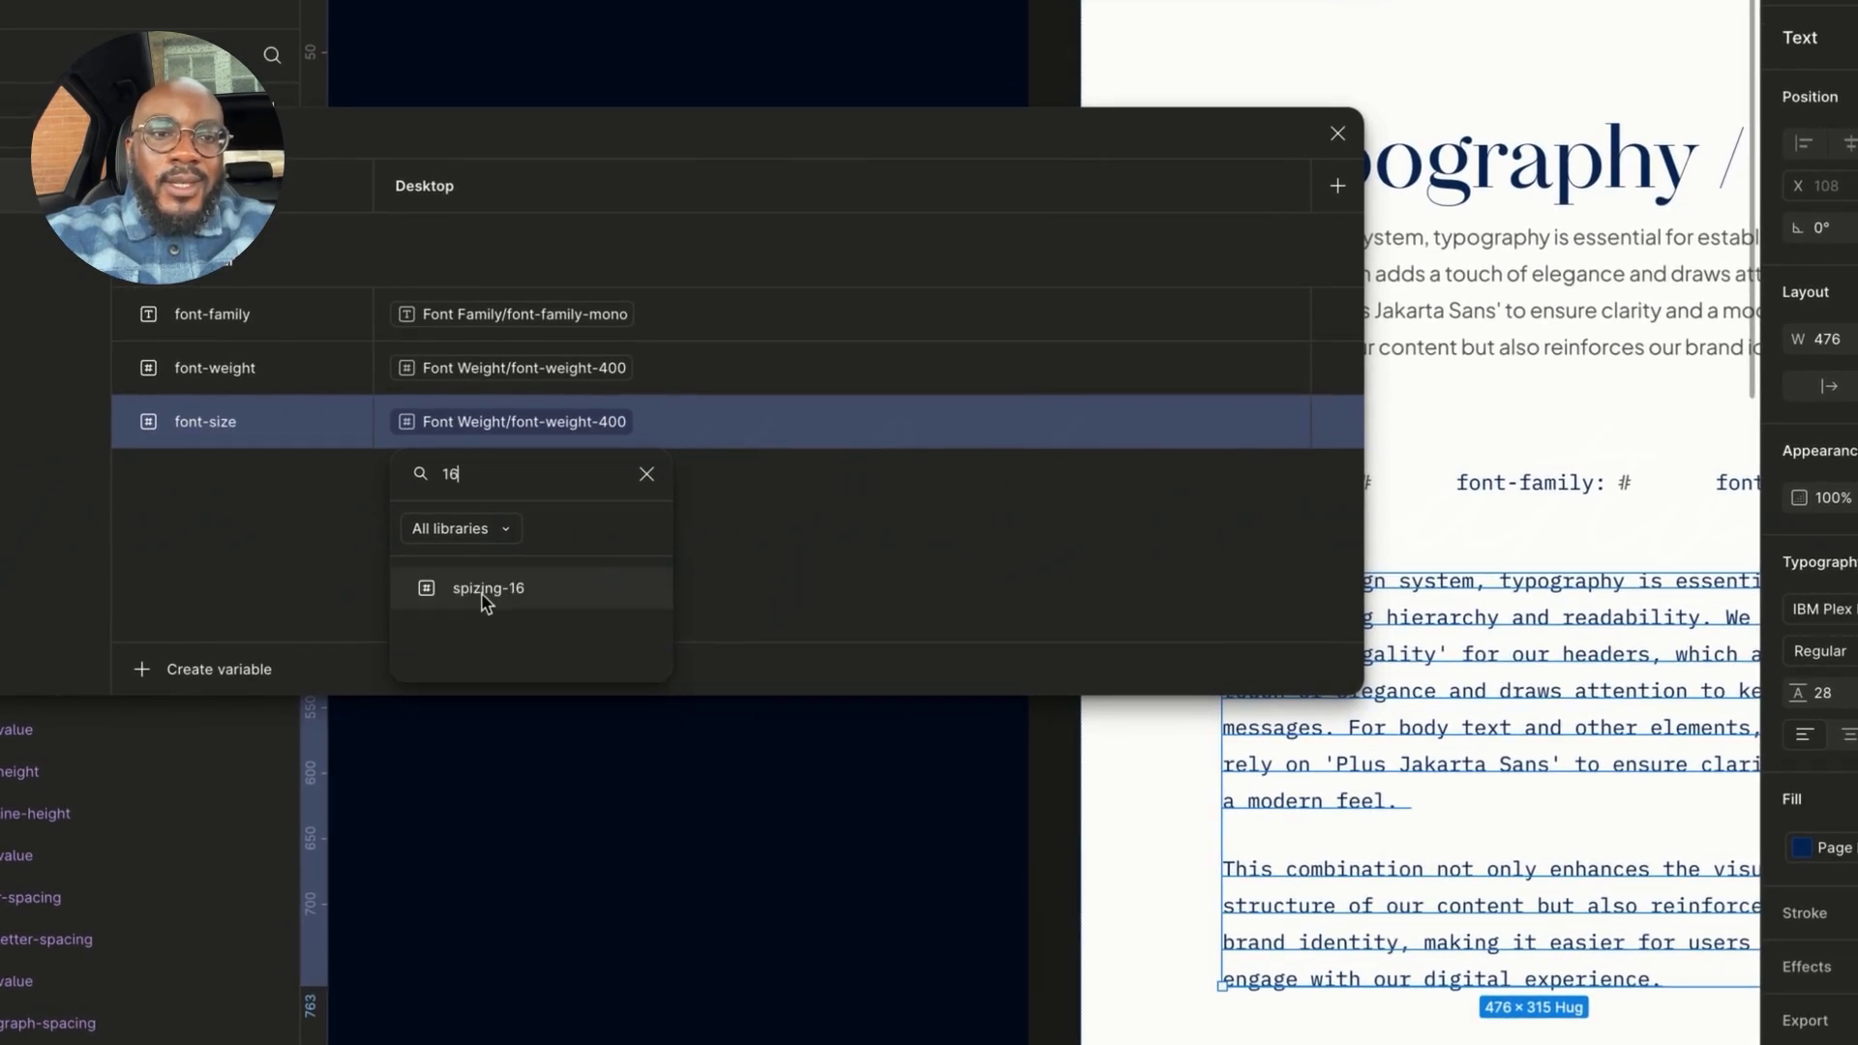
click(486, 592)
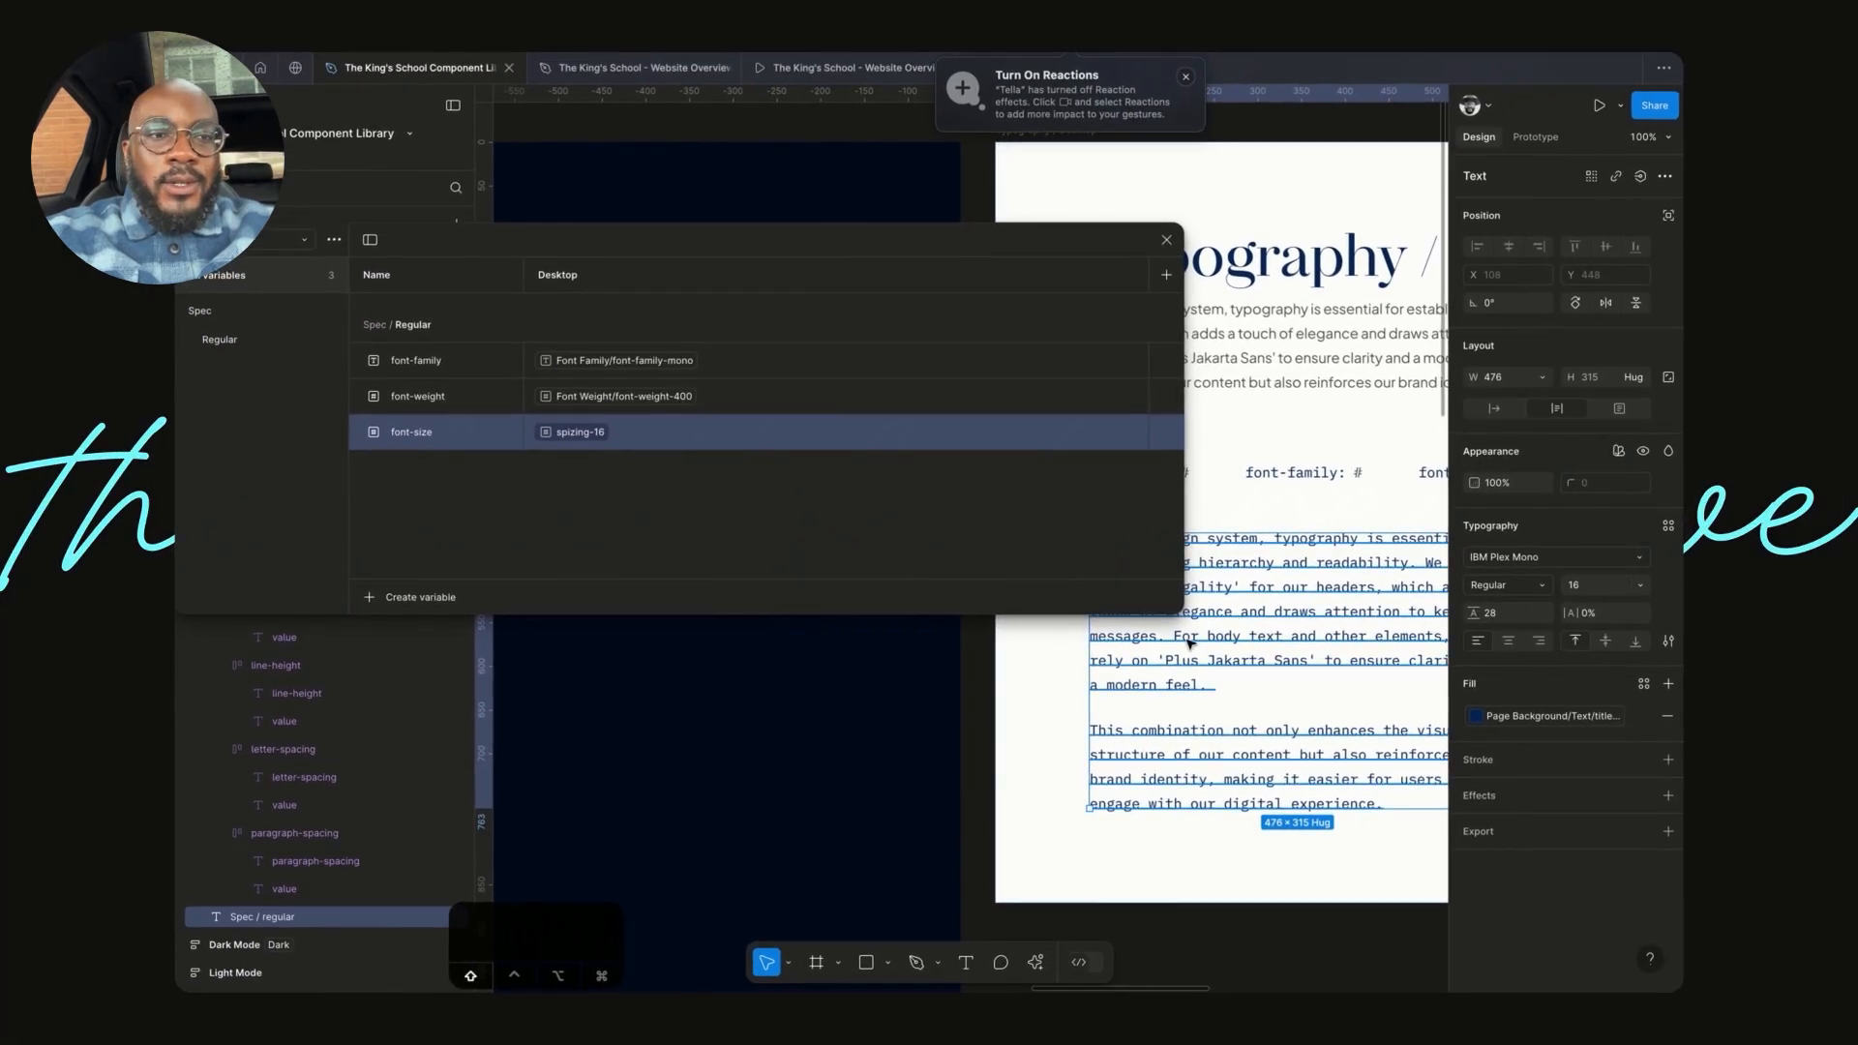
- Duplicate the font-size variable as "line-height" and alias its Desktop value to spizing-28
key(super+d)
text(line-height)
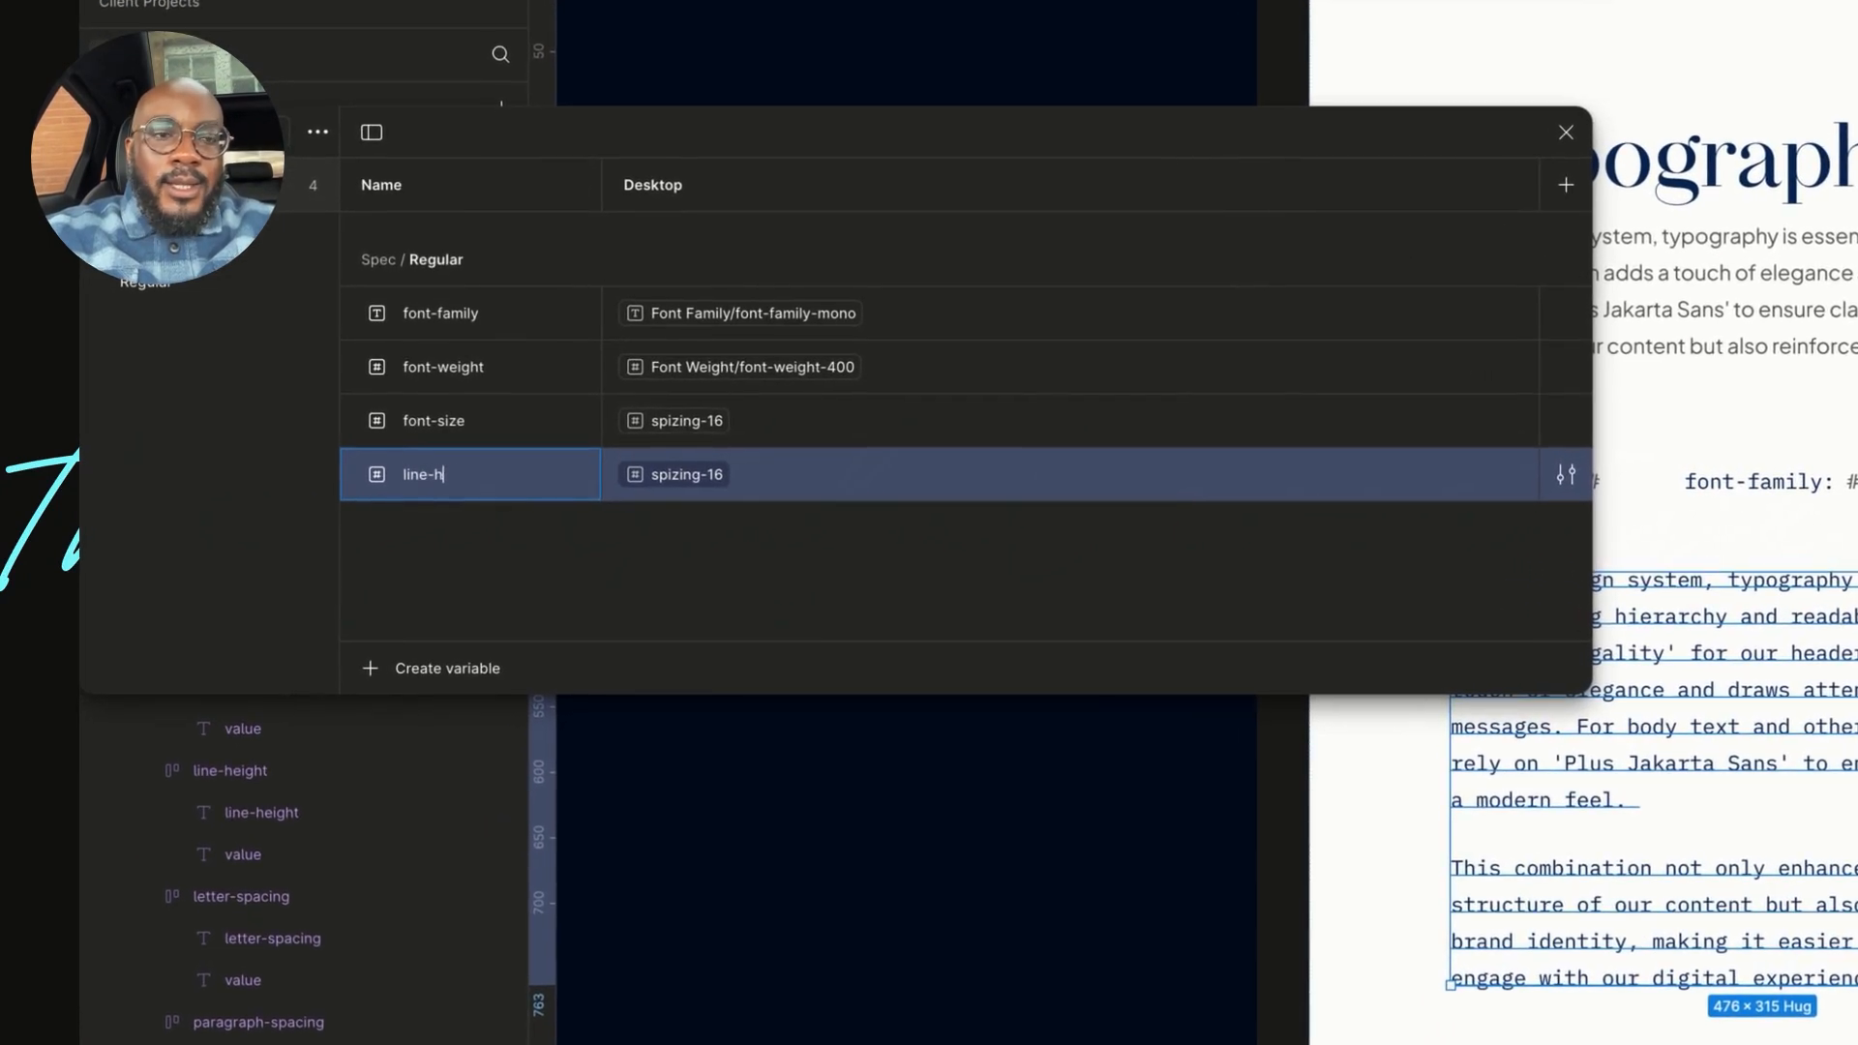
key(Tab)
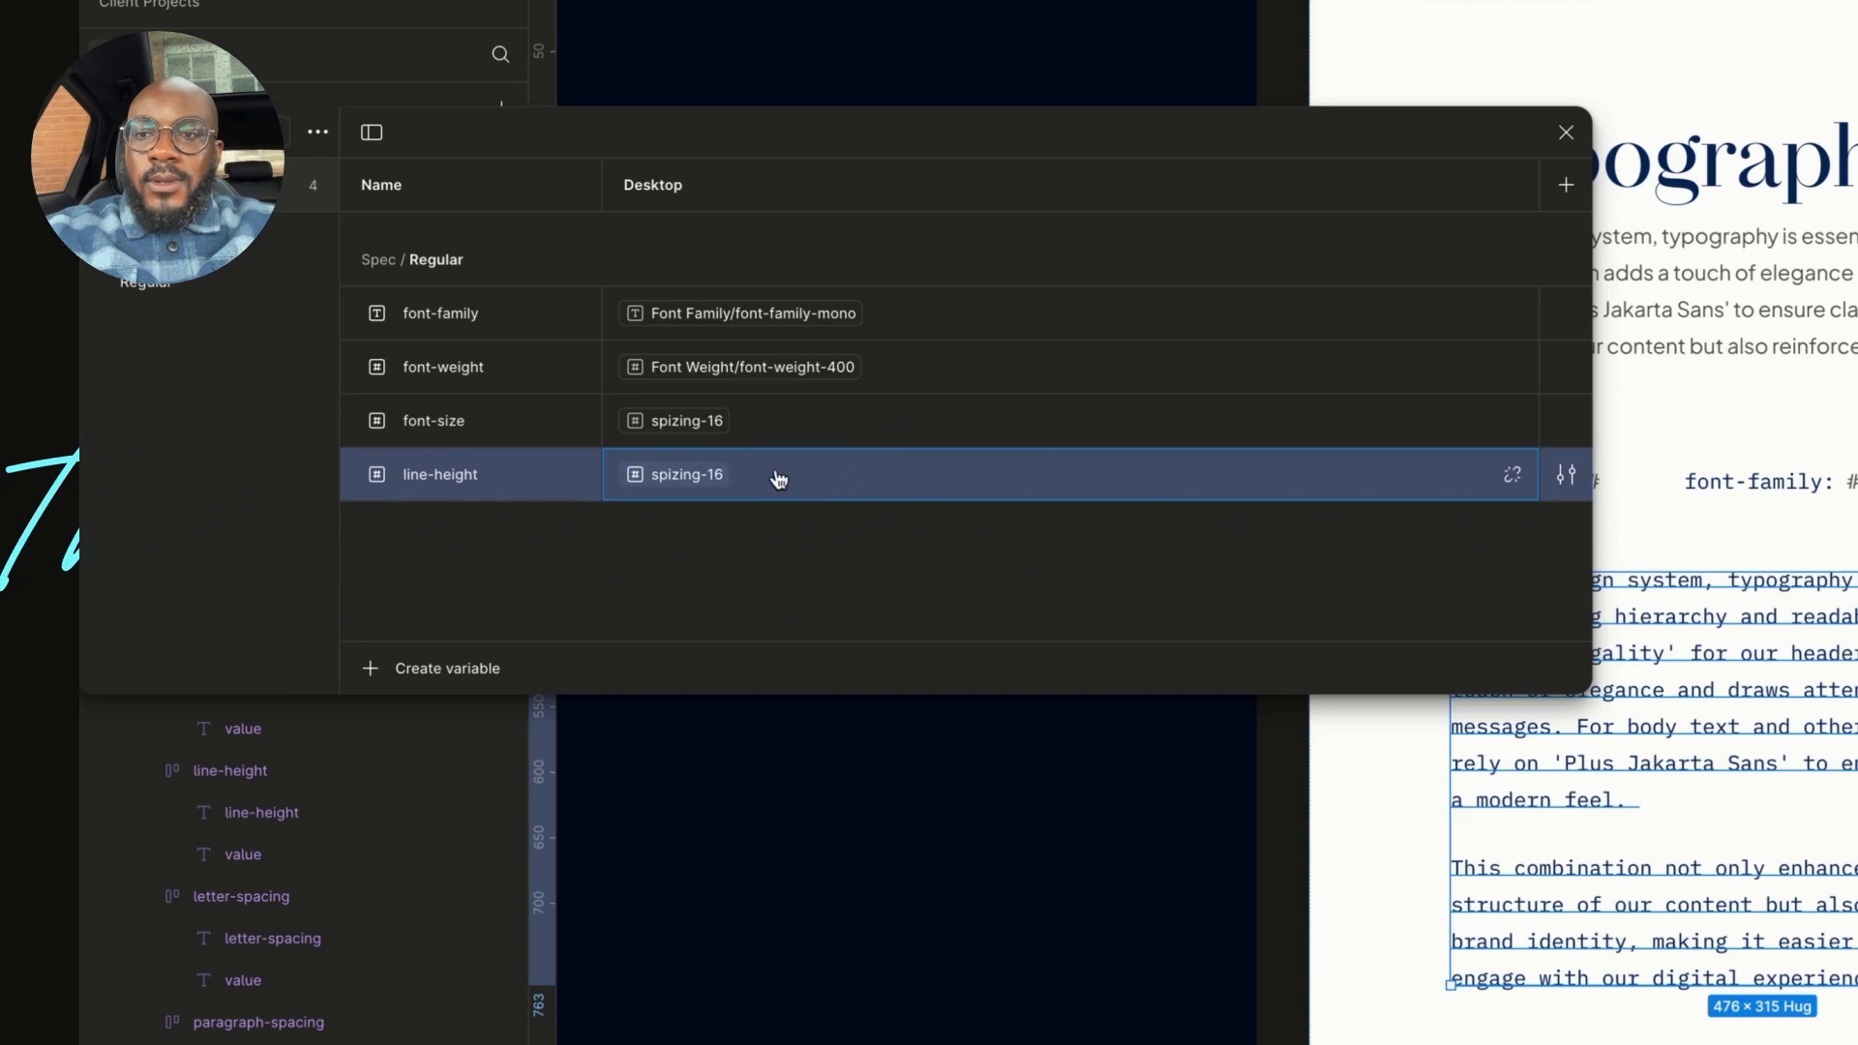
click(717, 479)
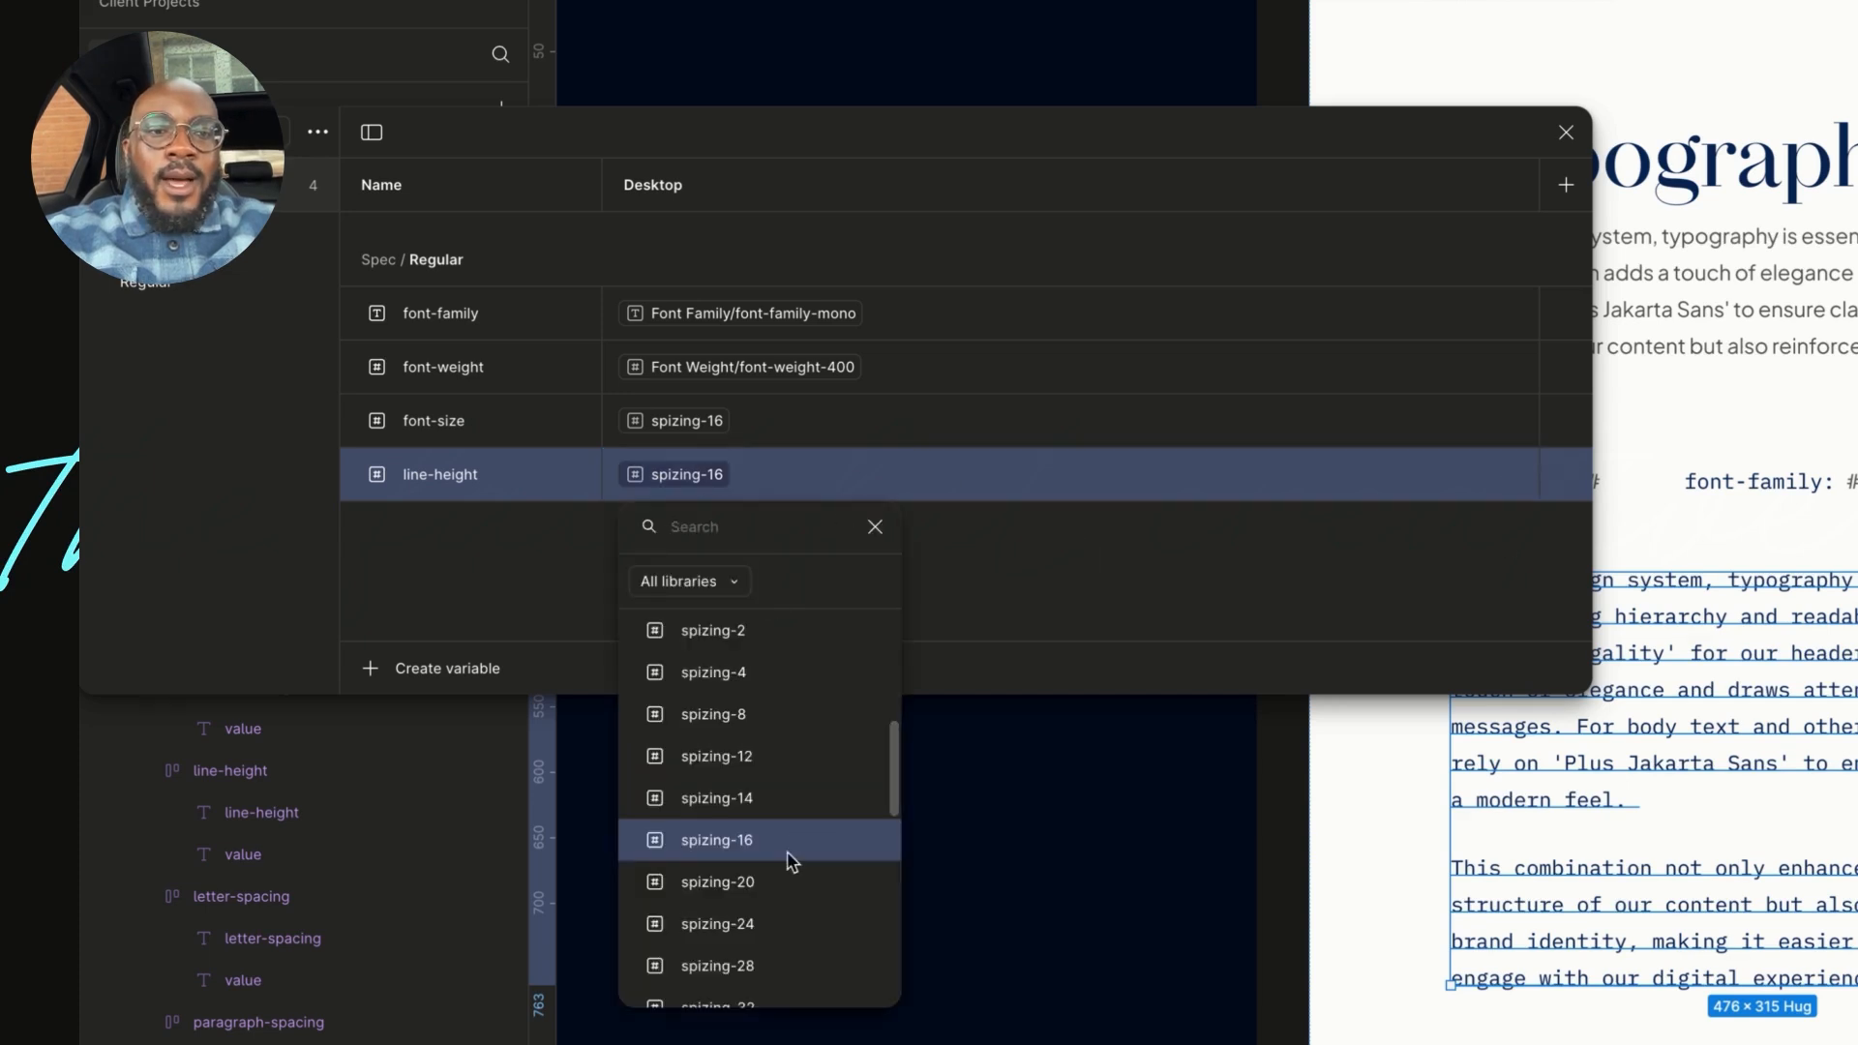
scroll(790, 859, down, 2)
click(759, 782)
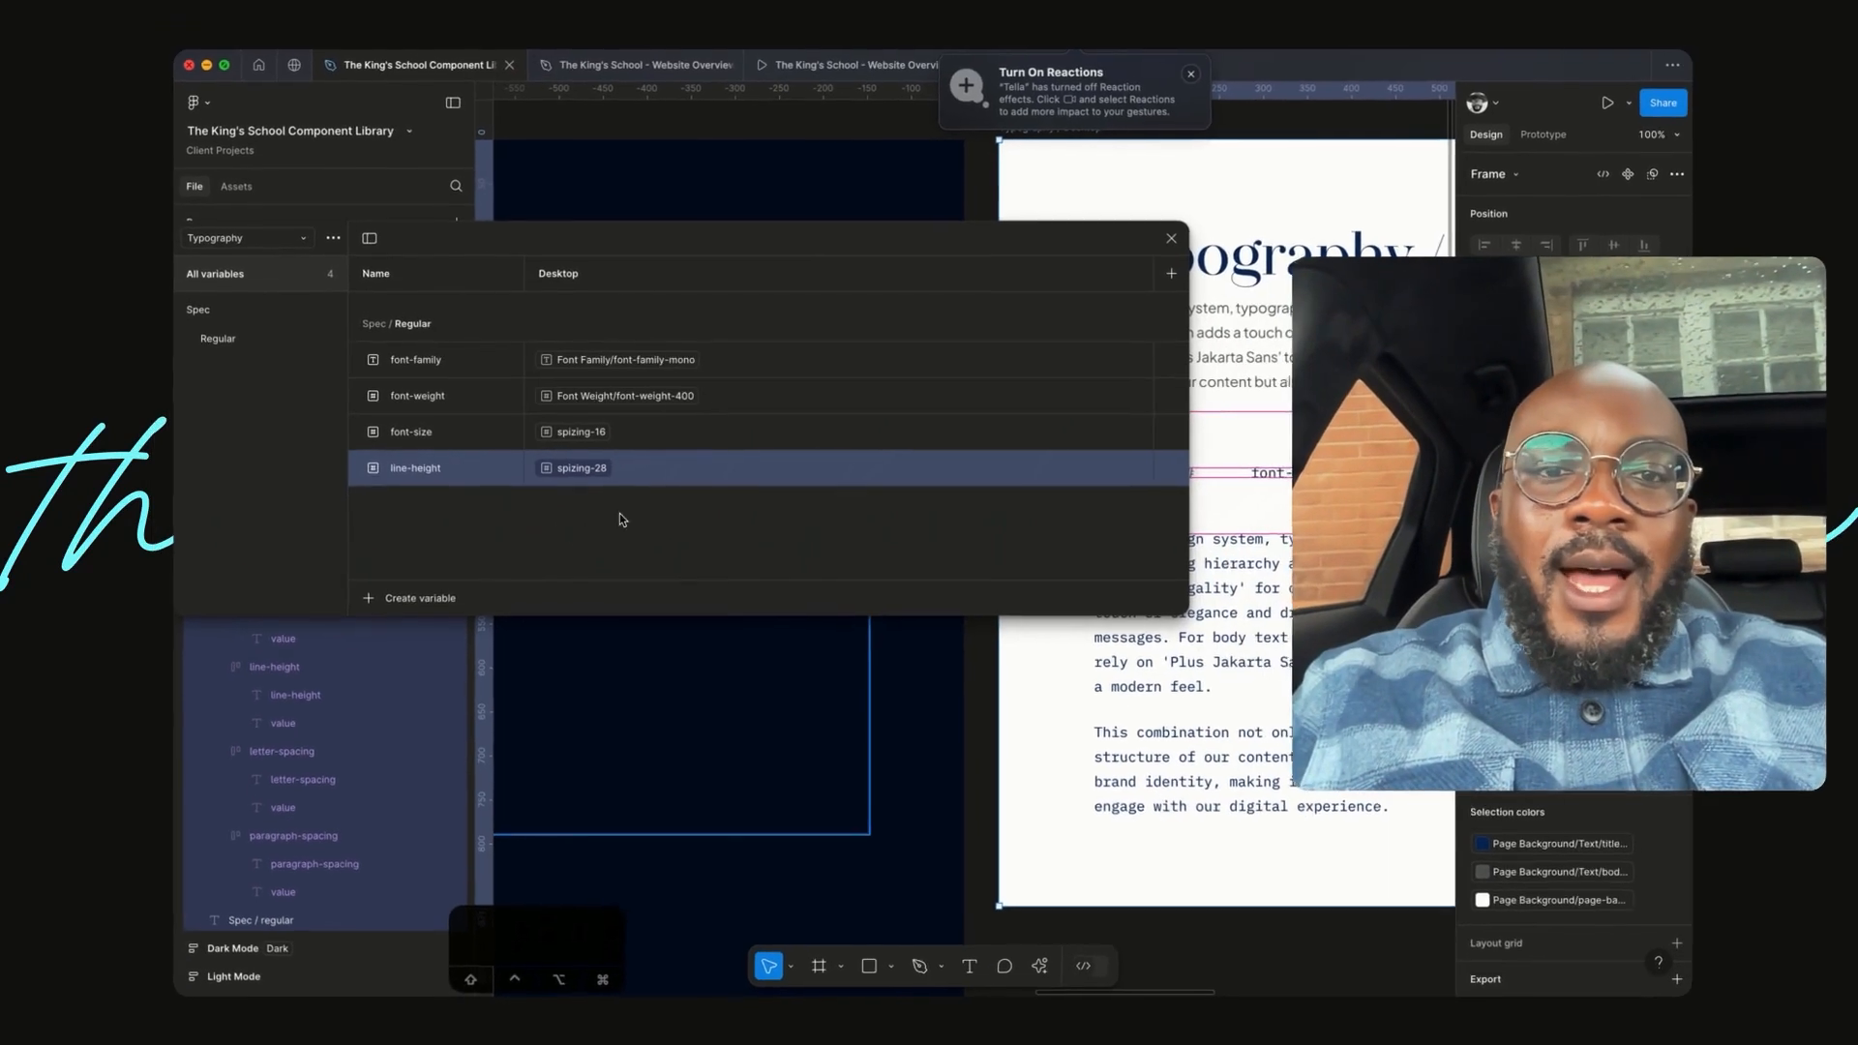
- Duplicate the line-height variable in the Spec / Regular group and rename the copy "letter-spacing"
click(945, 766)
click(707, 445)
click(706, 474)
key(shift+Return)
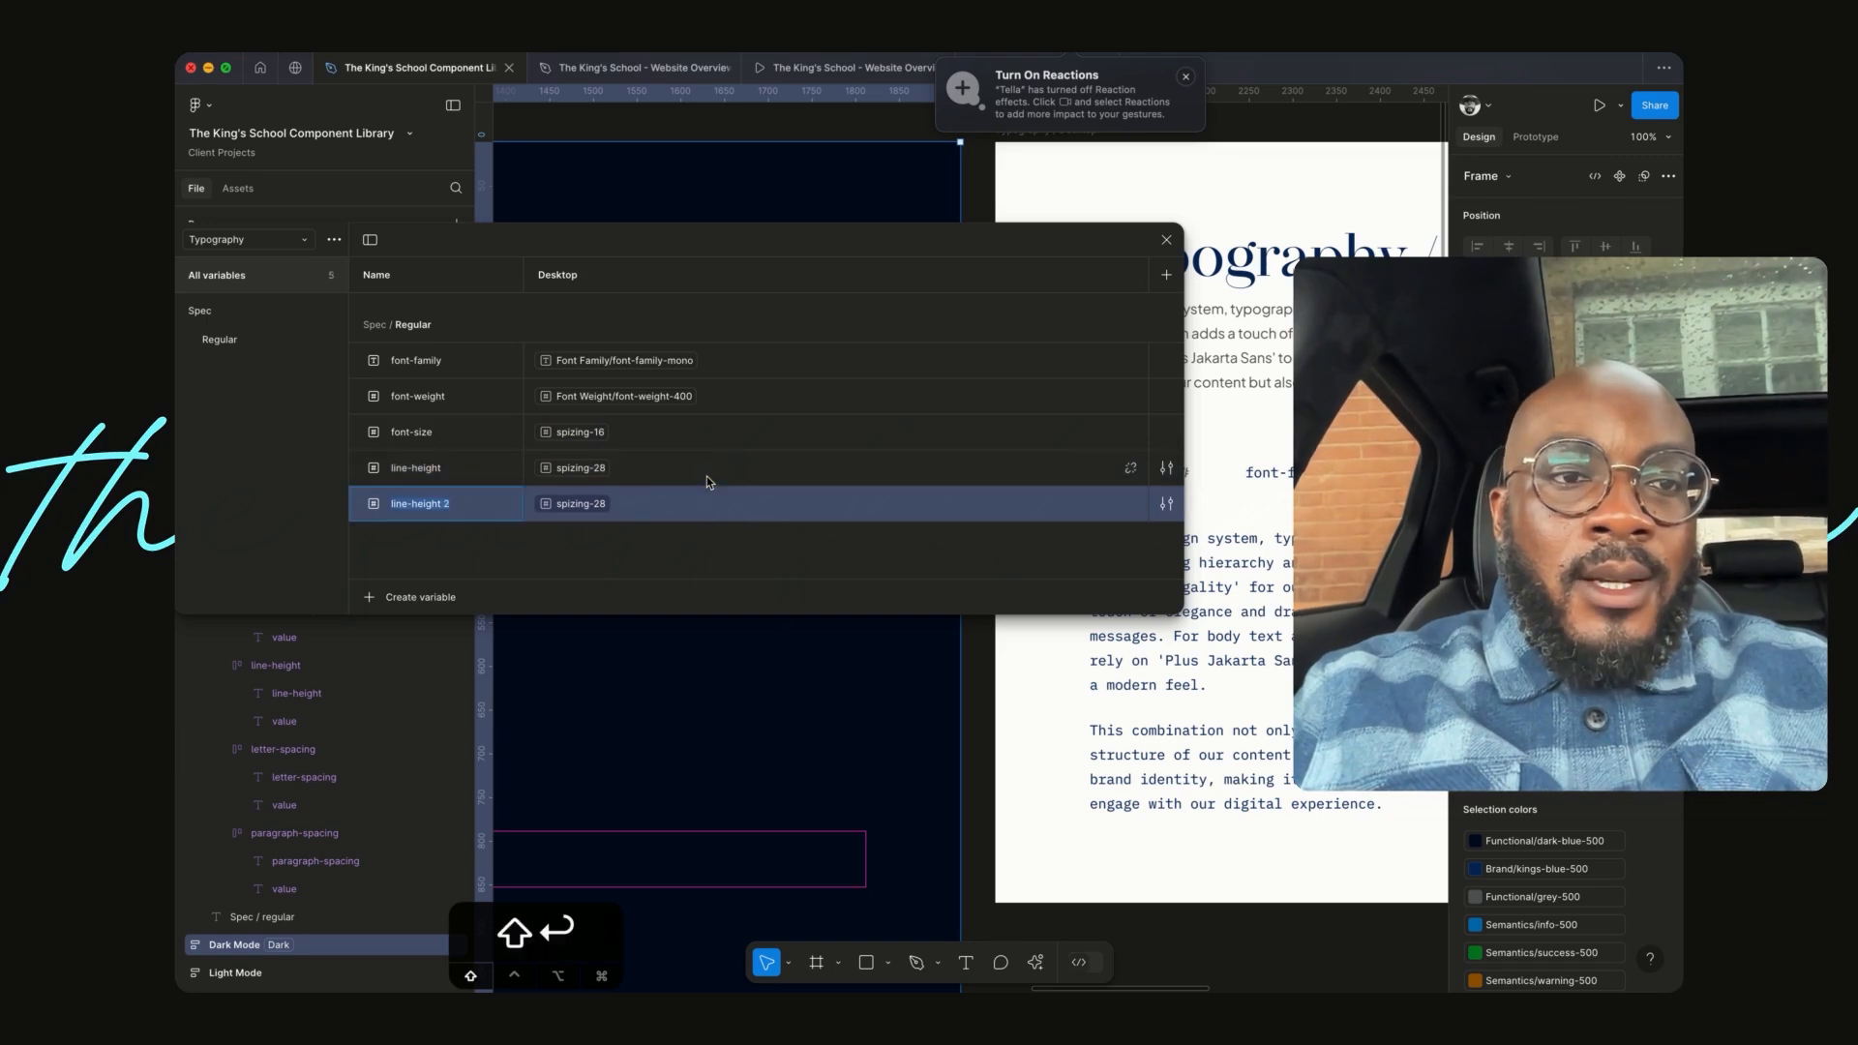
key(Return)
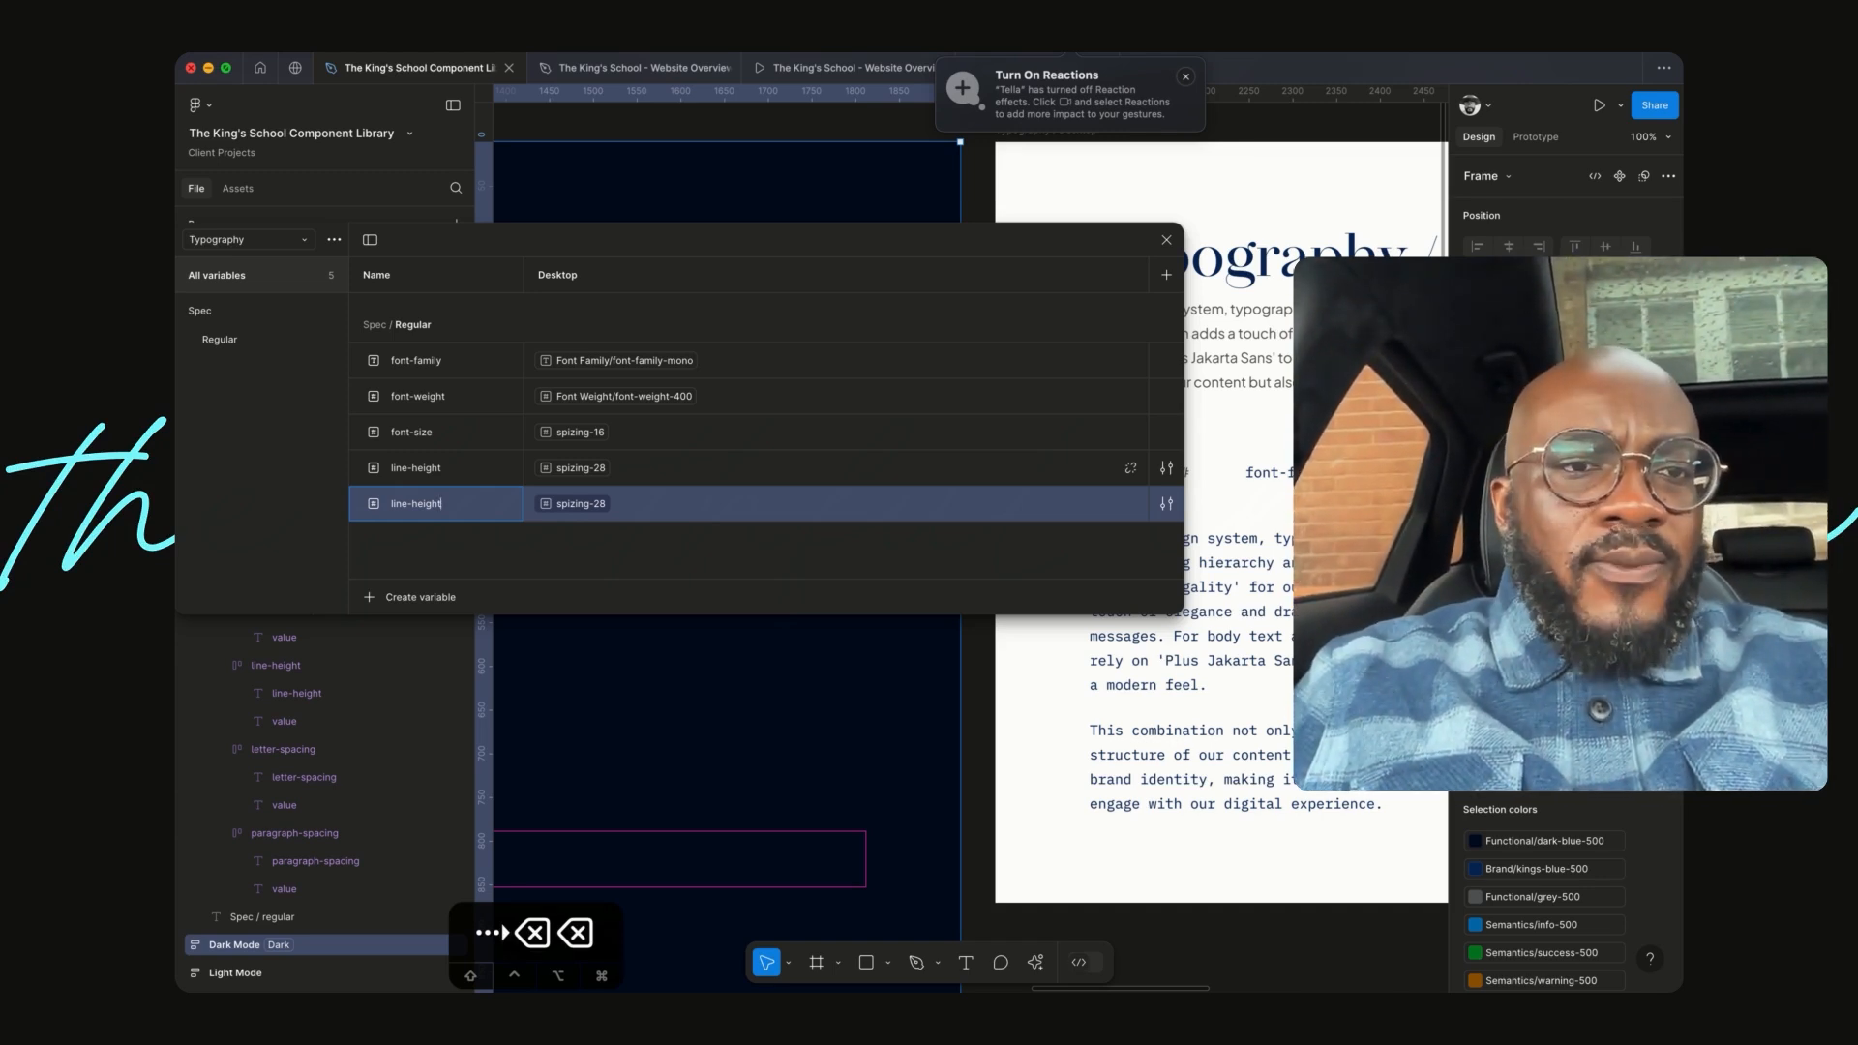
key(super+a)
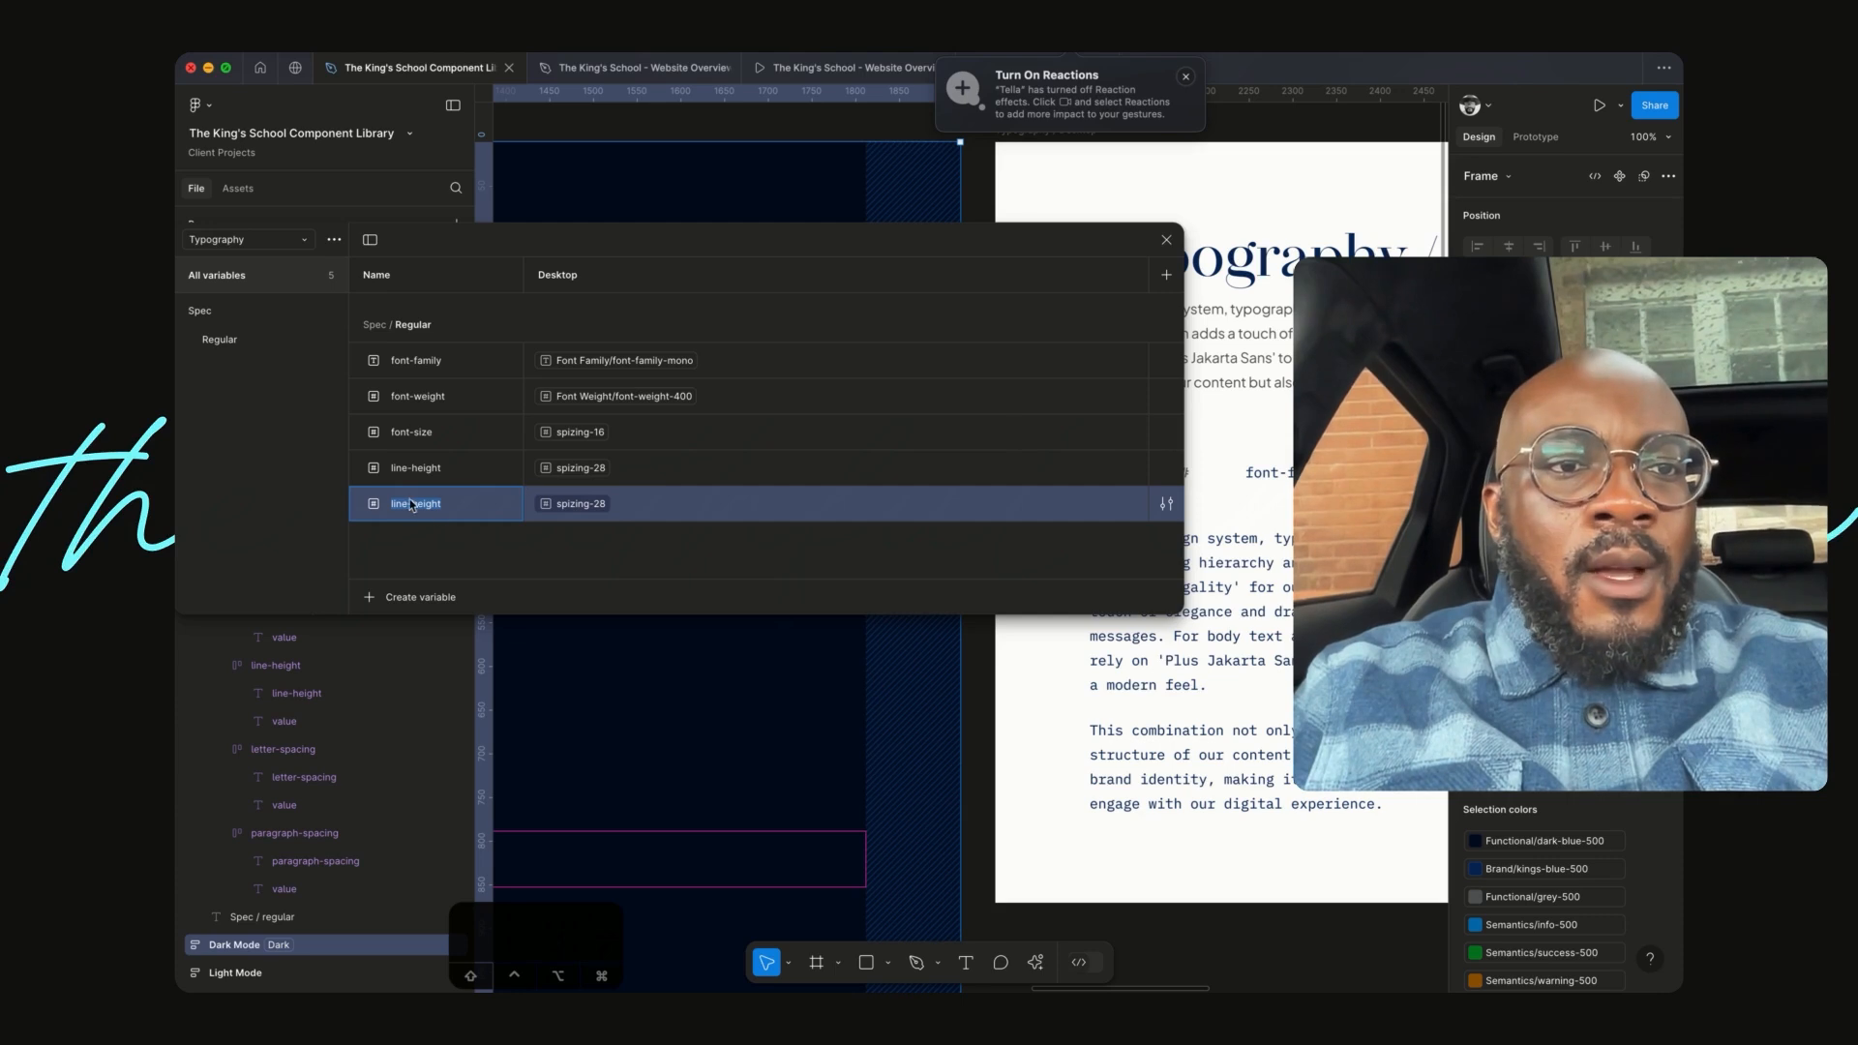
click(1377, 577)
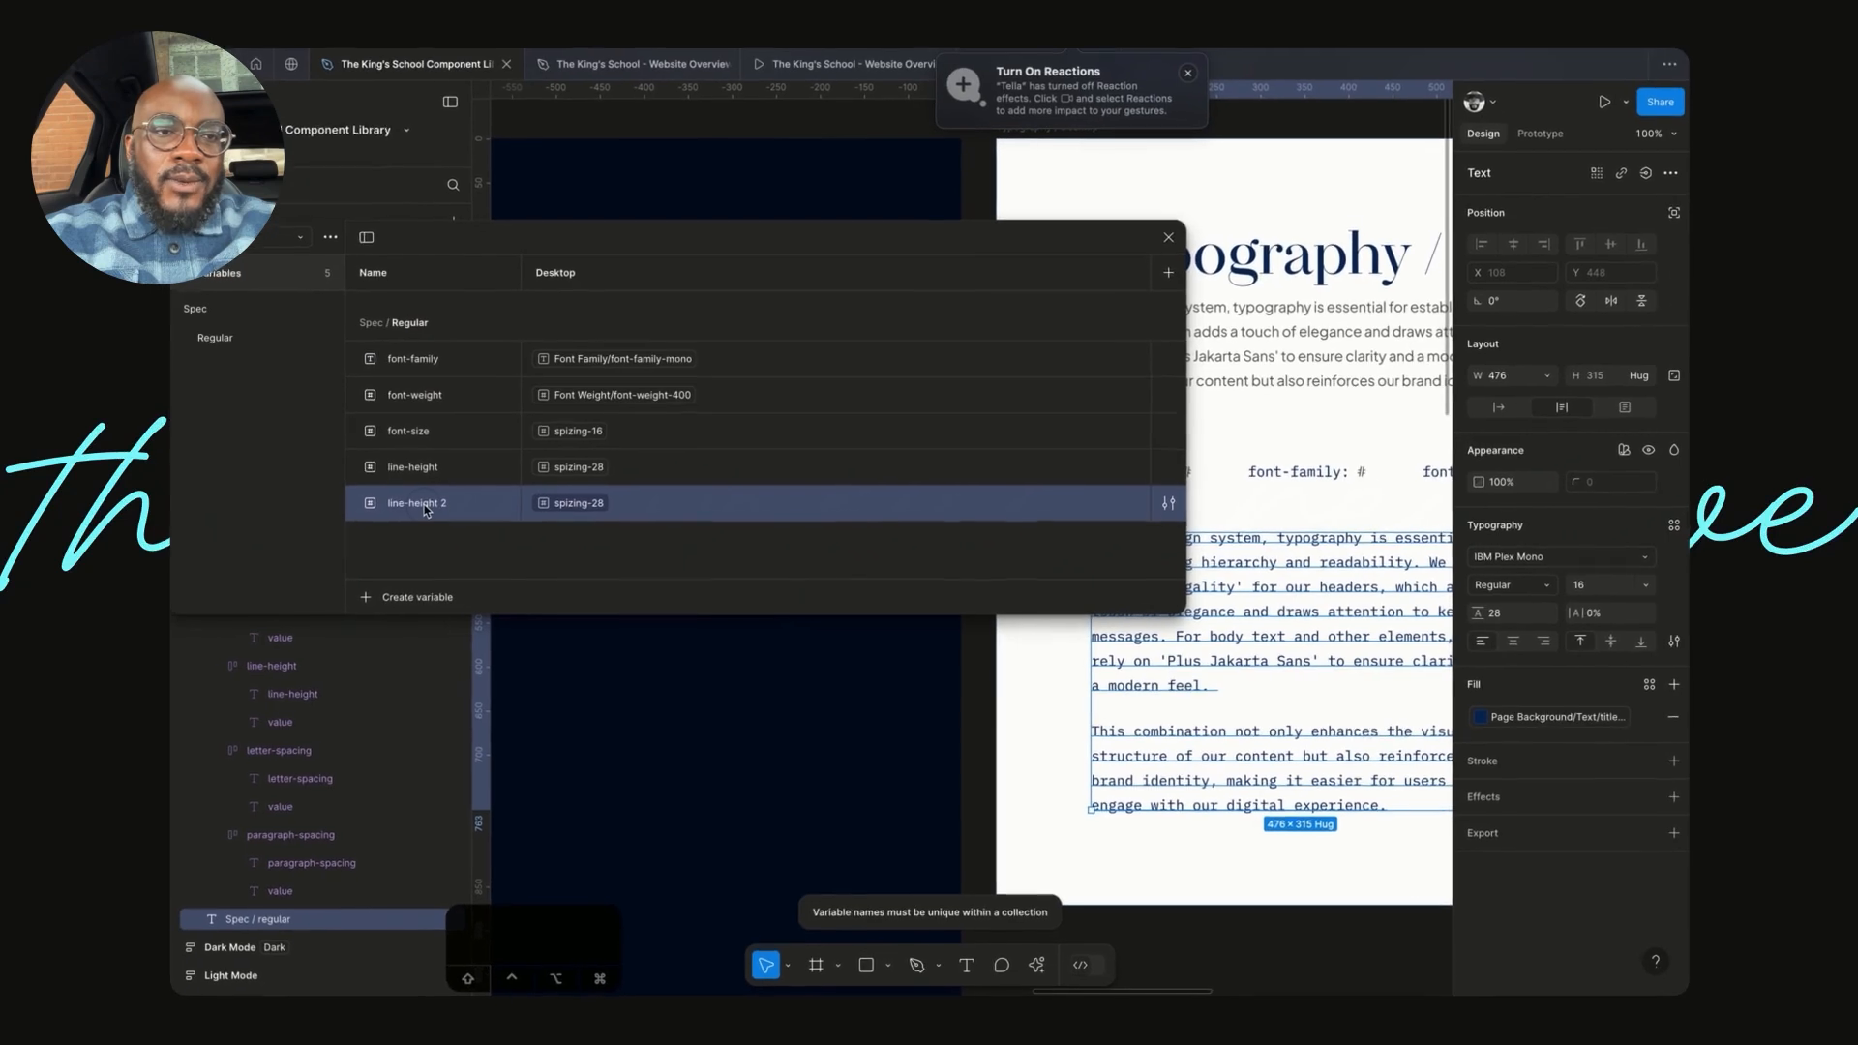
double_click(389, 491)
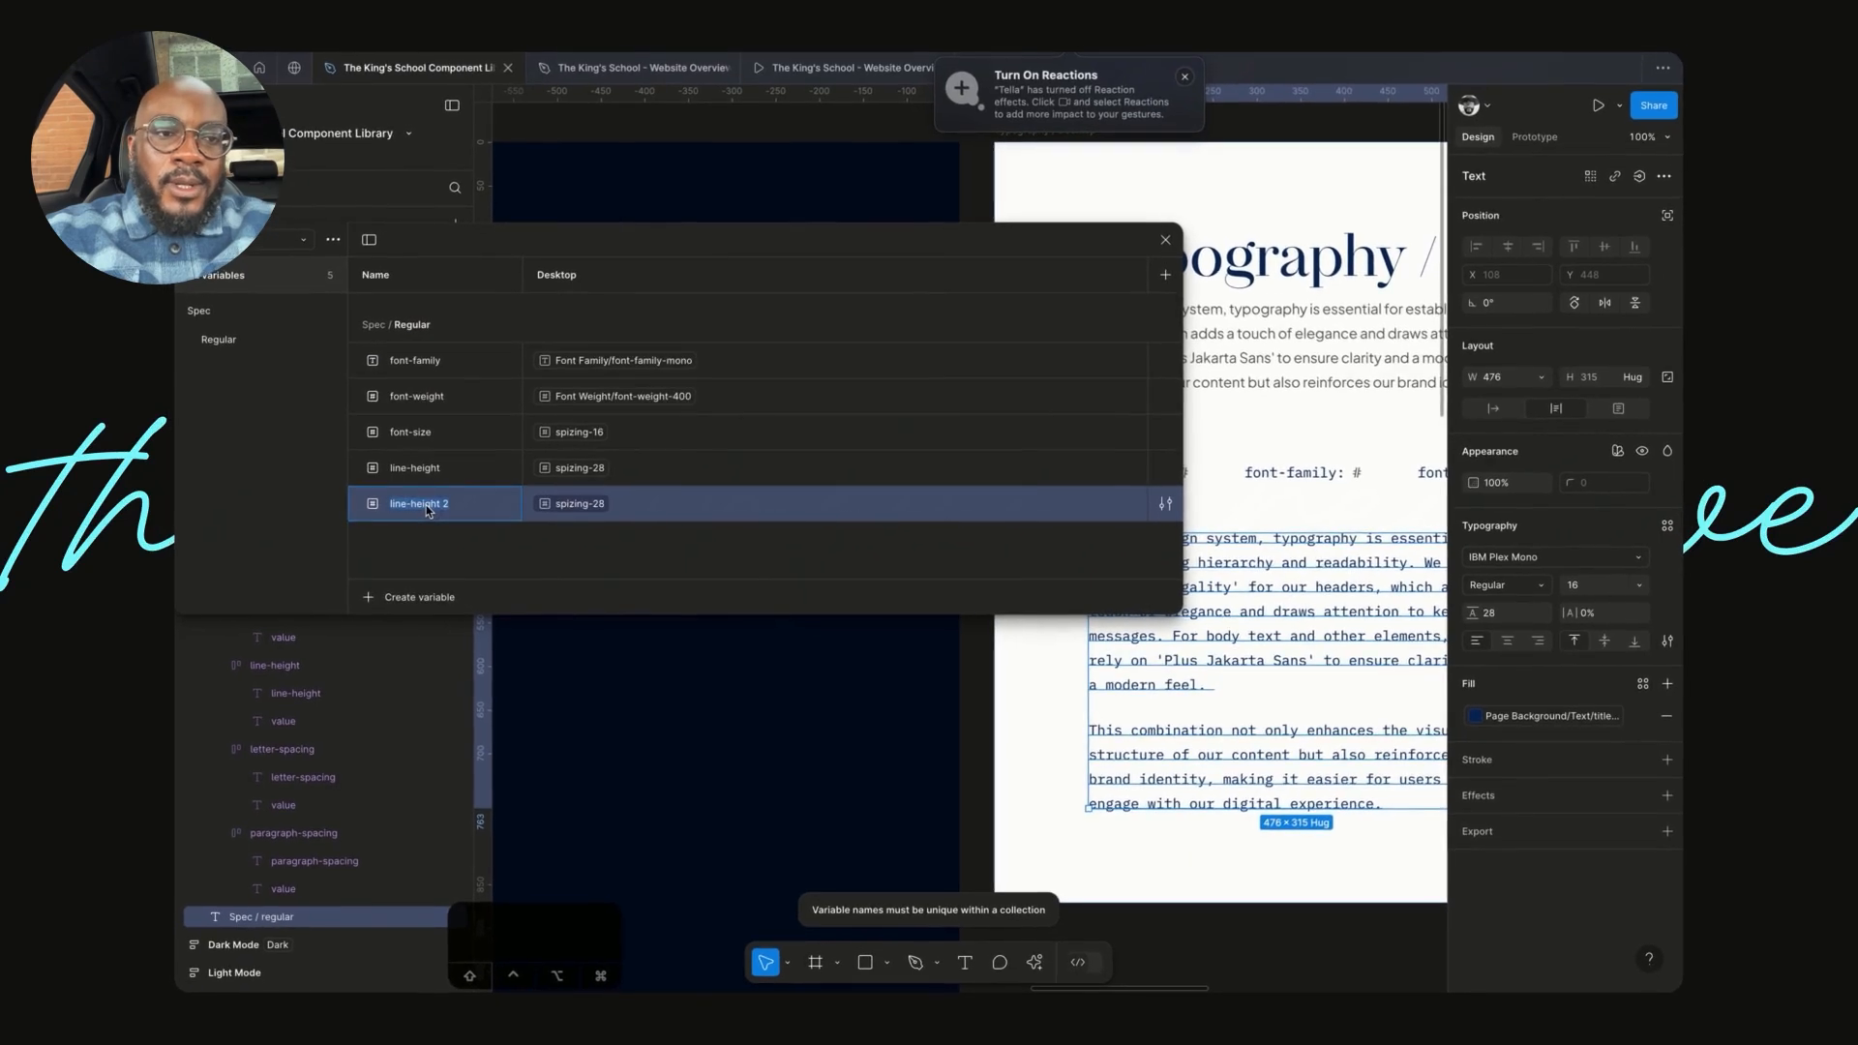
text(letter-spa)
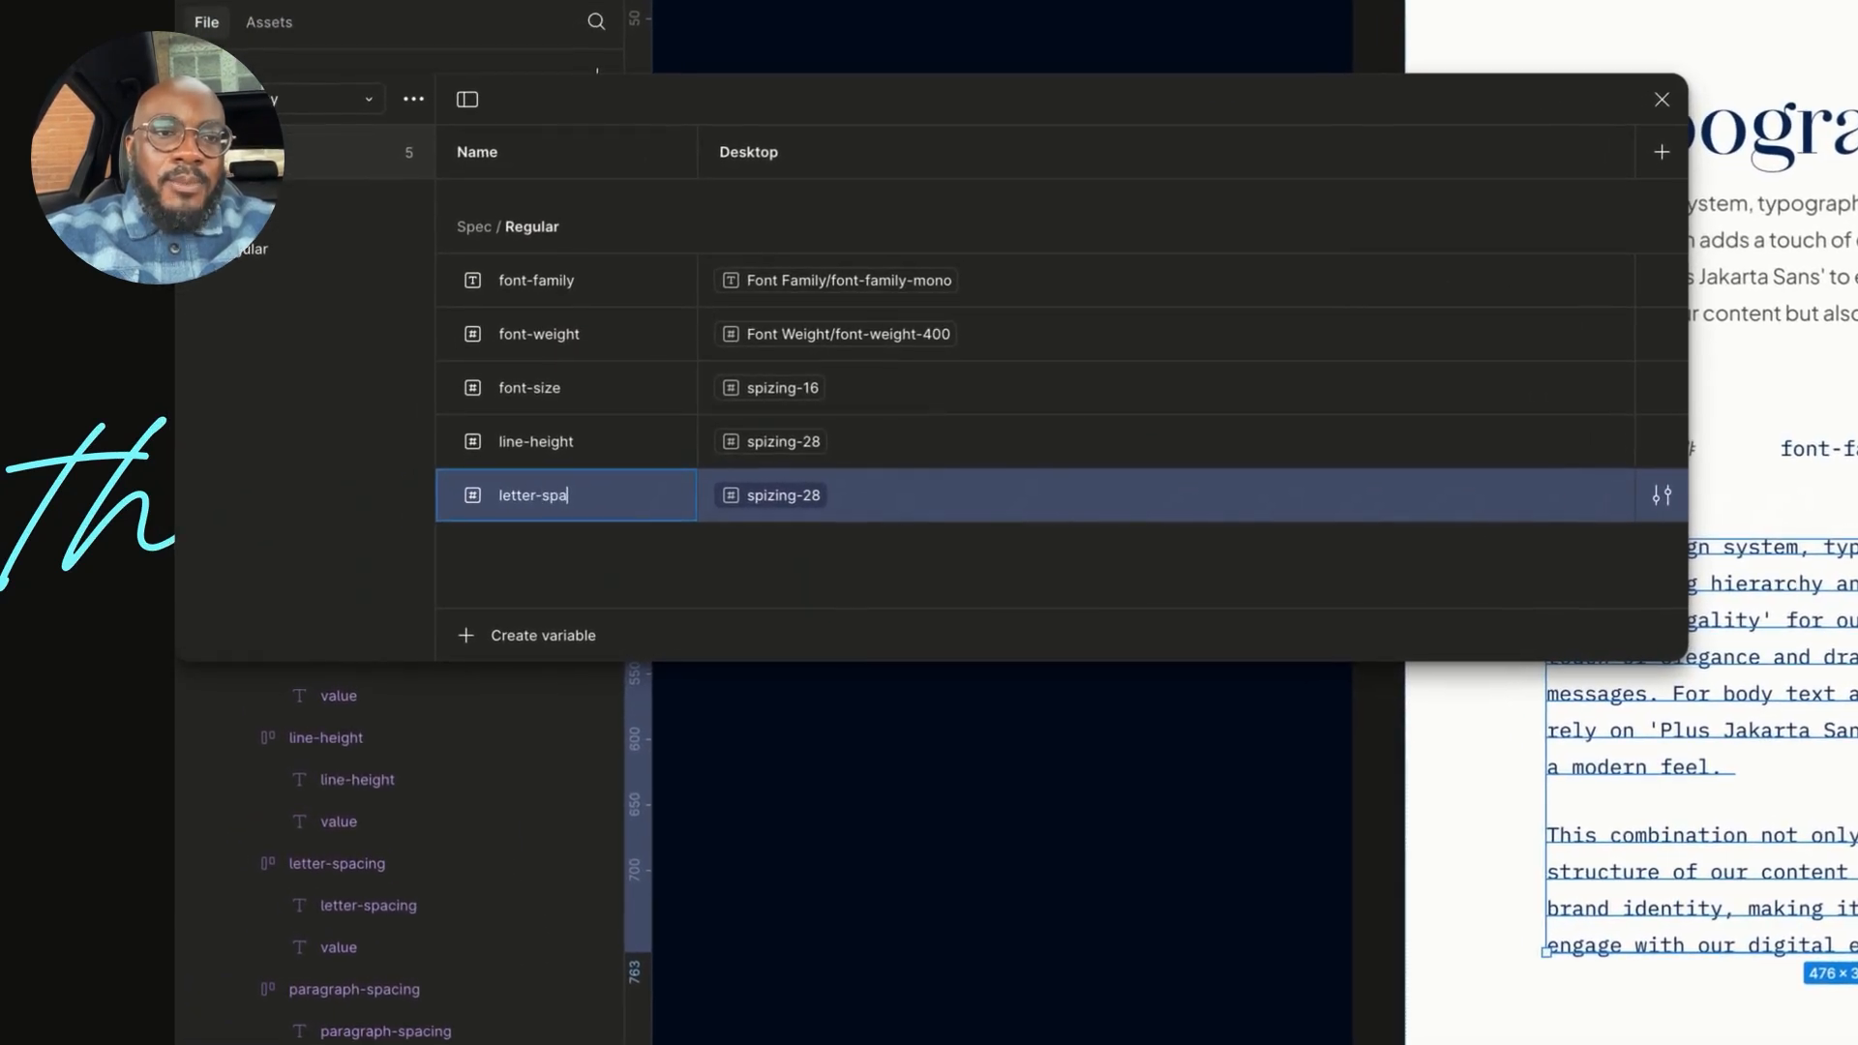
- Alias letter-spacing's Desktop value to spizing-0 from Prims / Spacing & Sizing
click(775, 495)
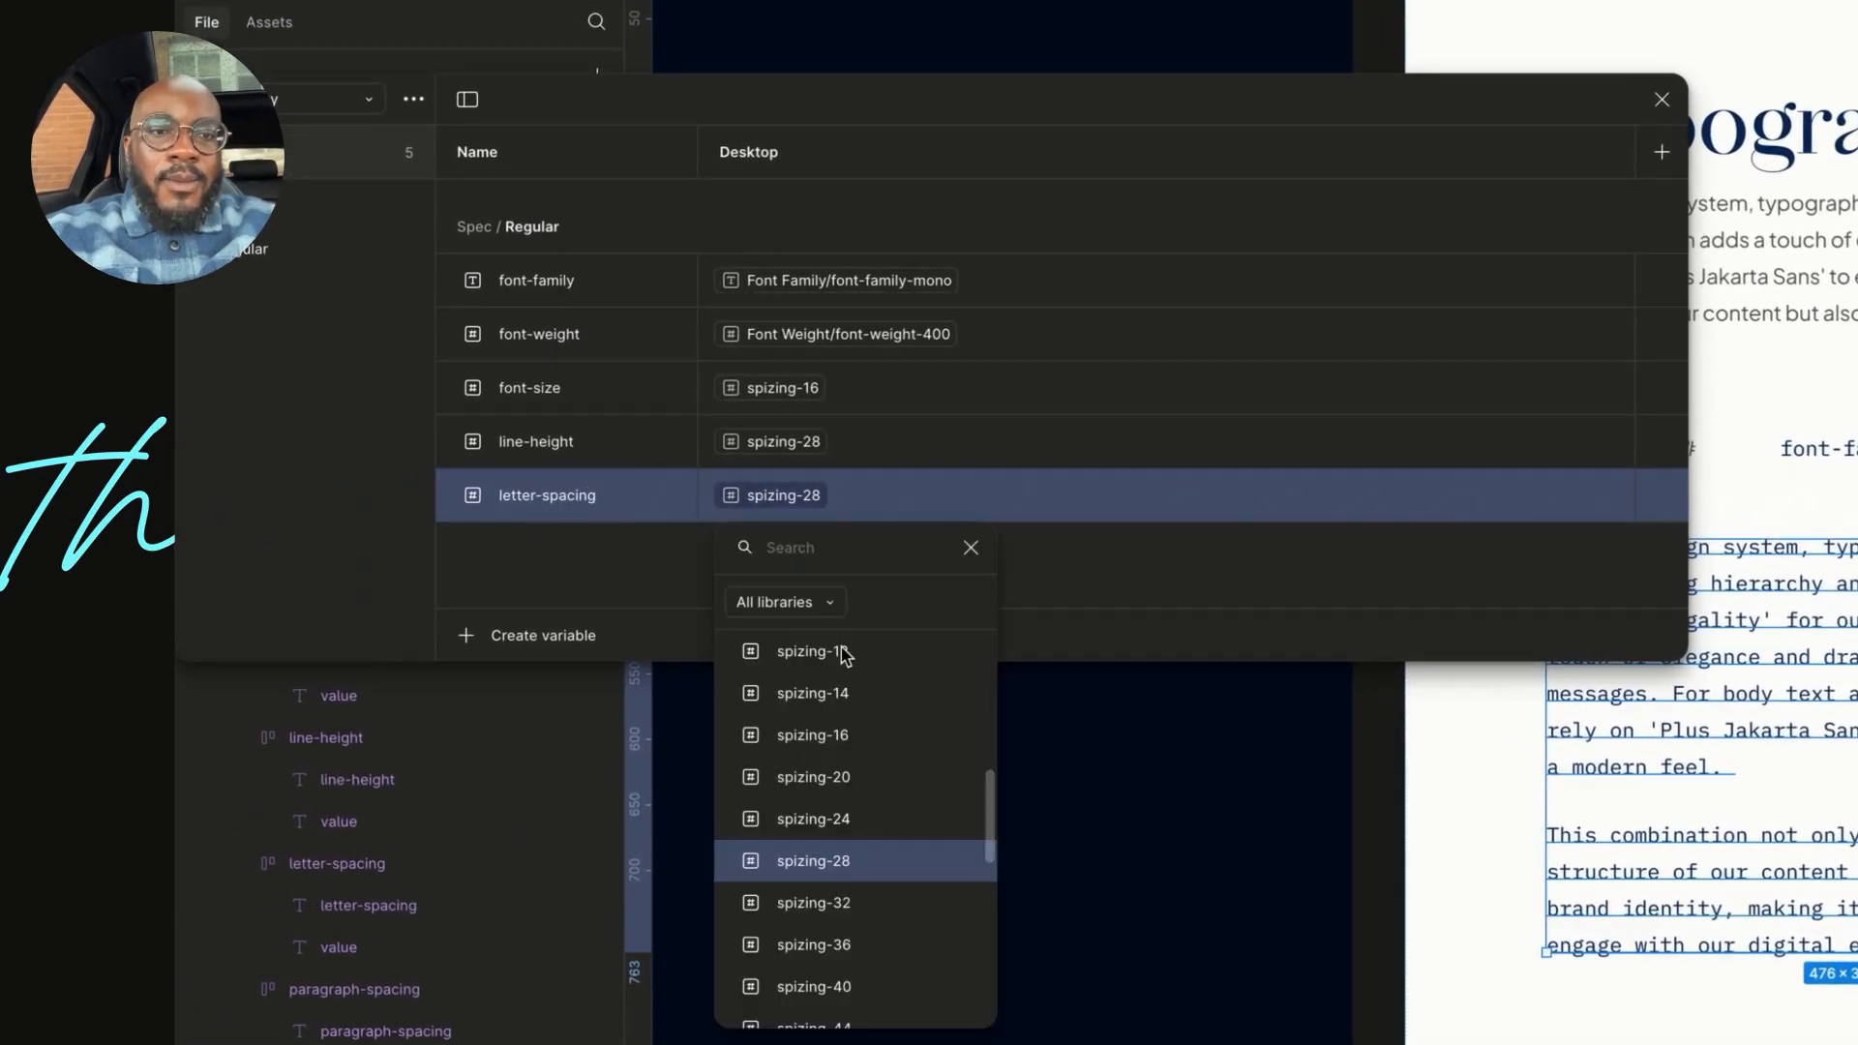
scroll(839, 644, up, 5)
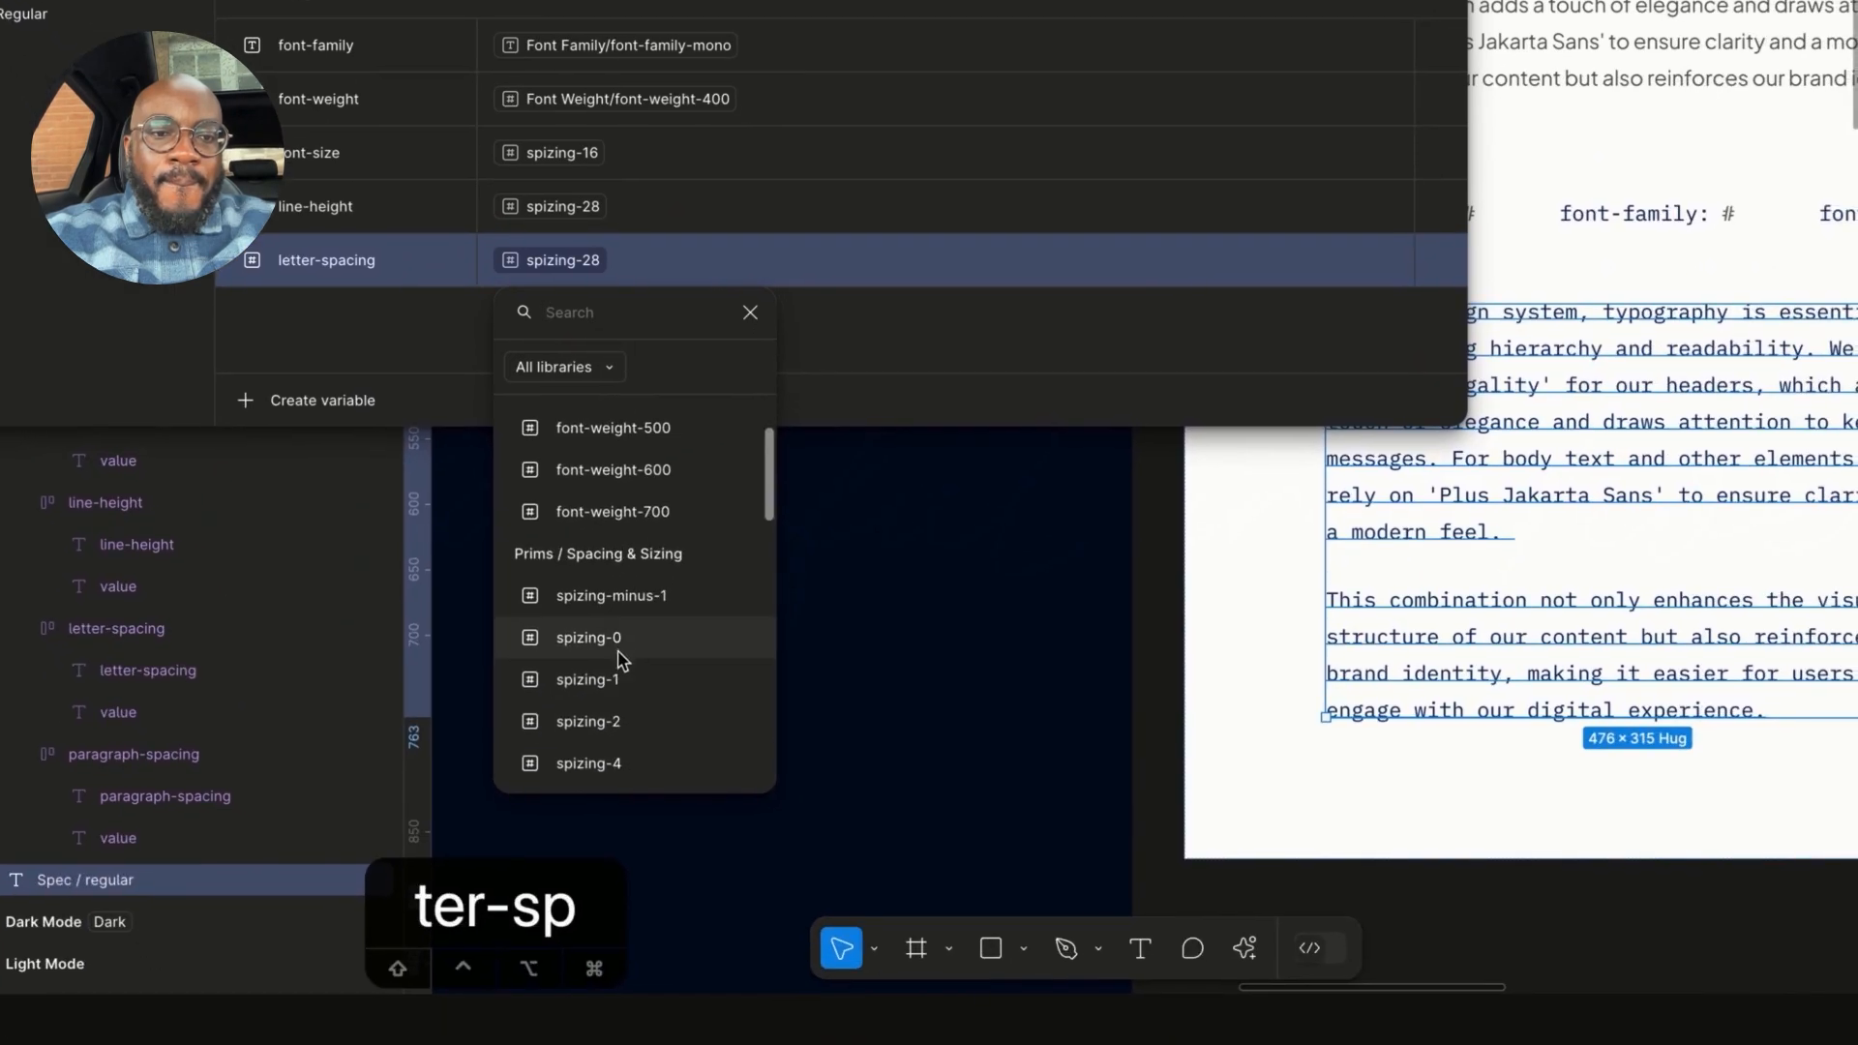
click(620, 658)
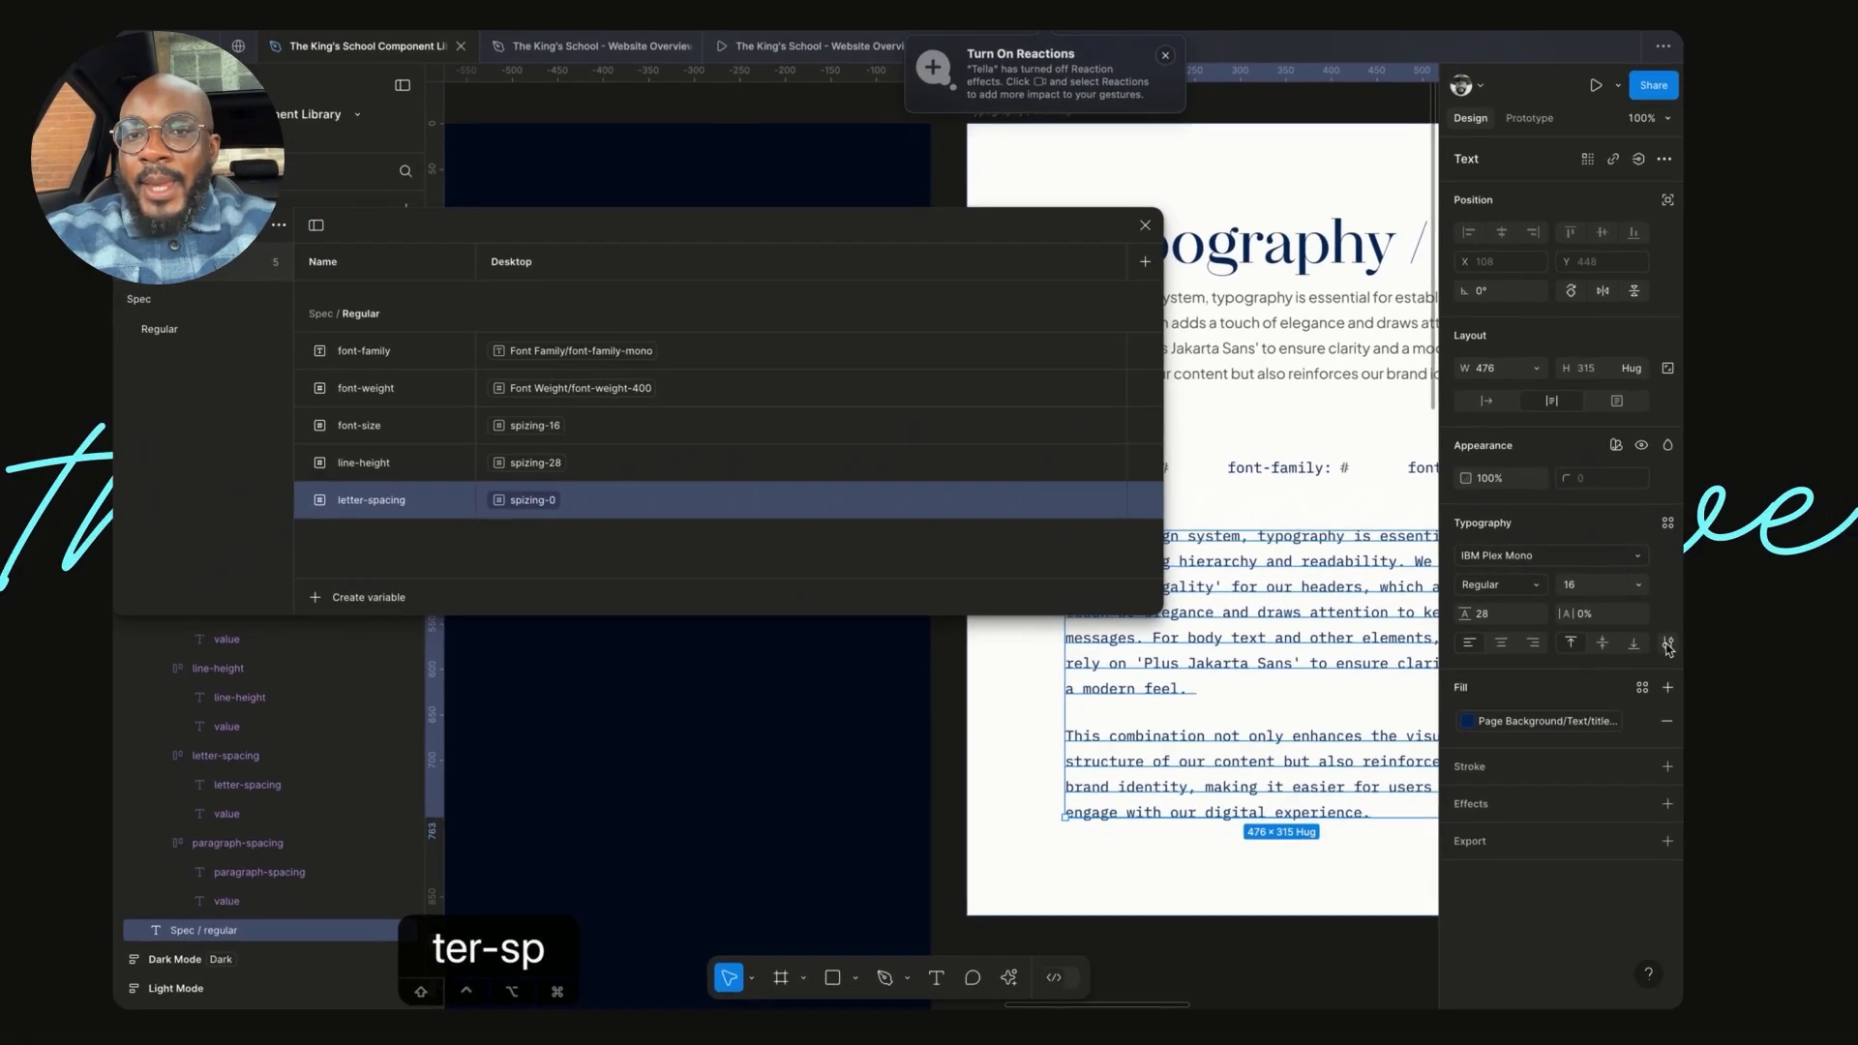
- Check the sample text's paragraph spacing, then duplicate letter-spacing as "paragraph-spacing" and alias its Desktop value to spizing-24
click(1668, 644)
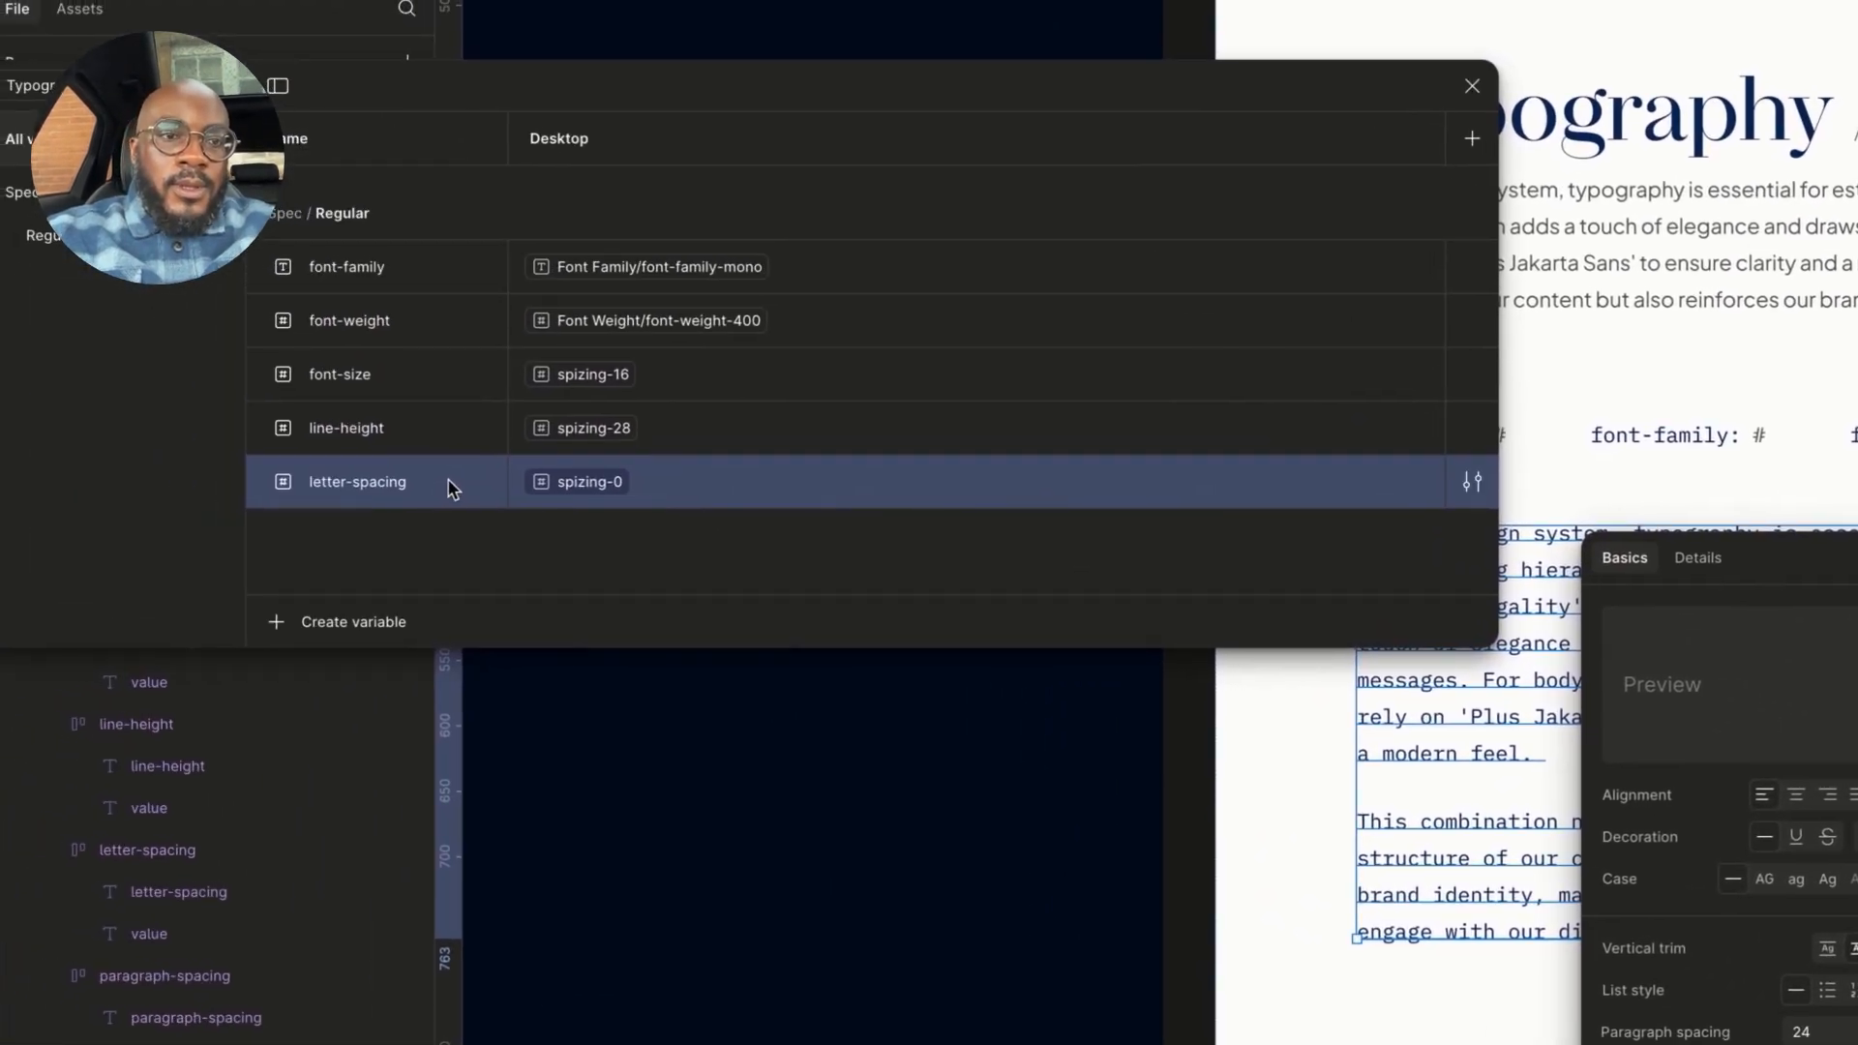
key(ctrl+d)
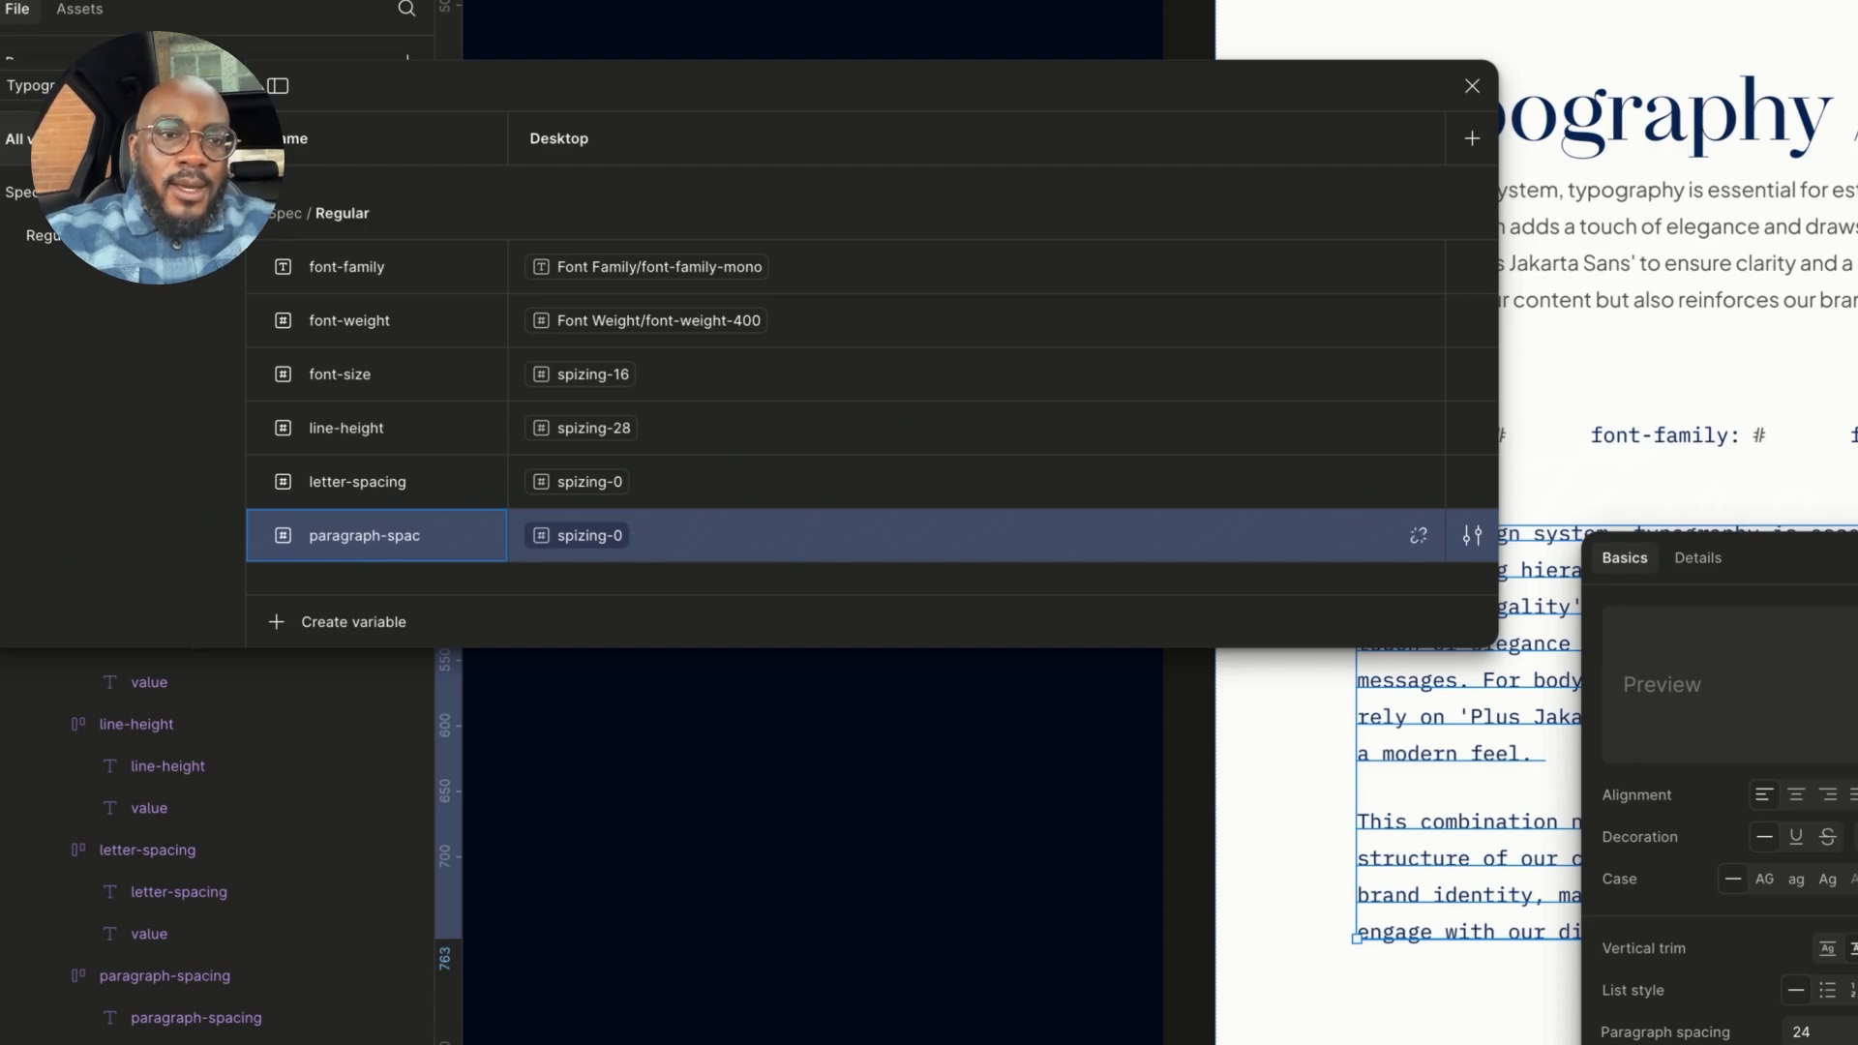
click(604, 547)
scroll(701, 1013, down, 4)
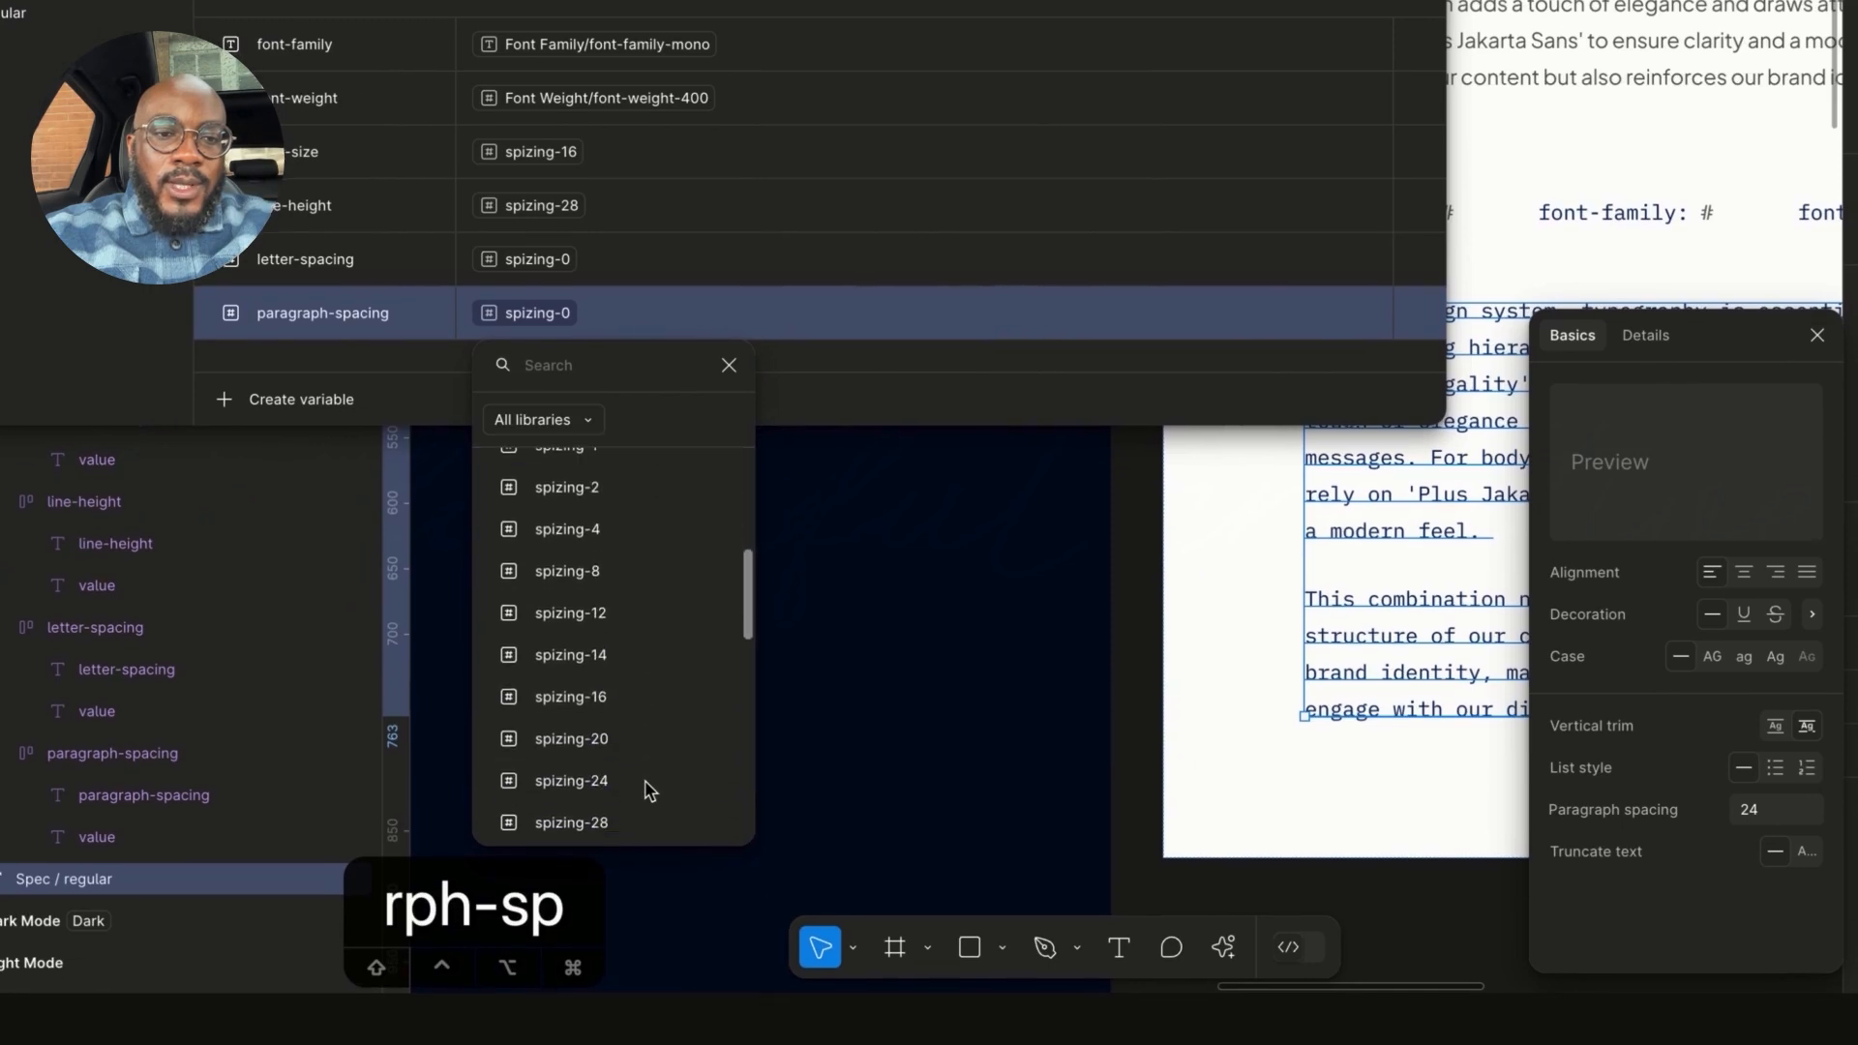
scroll(648, 790, down, 2)
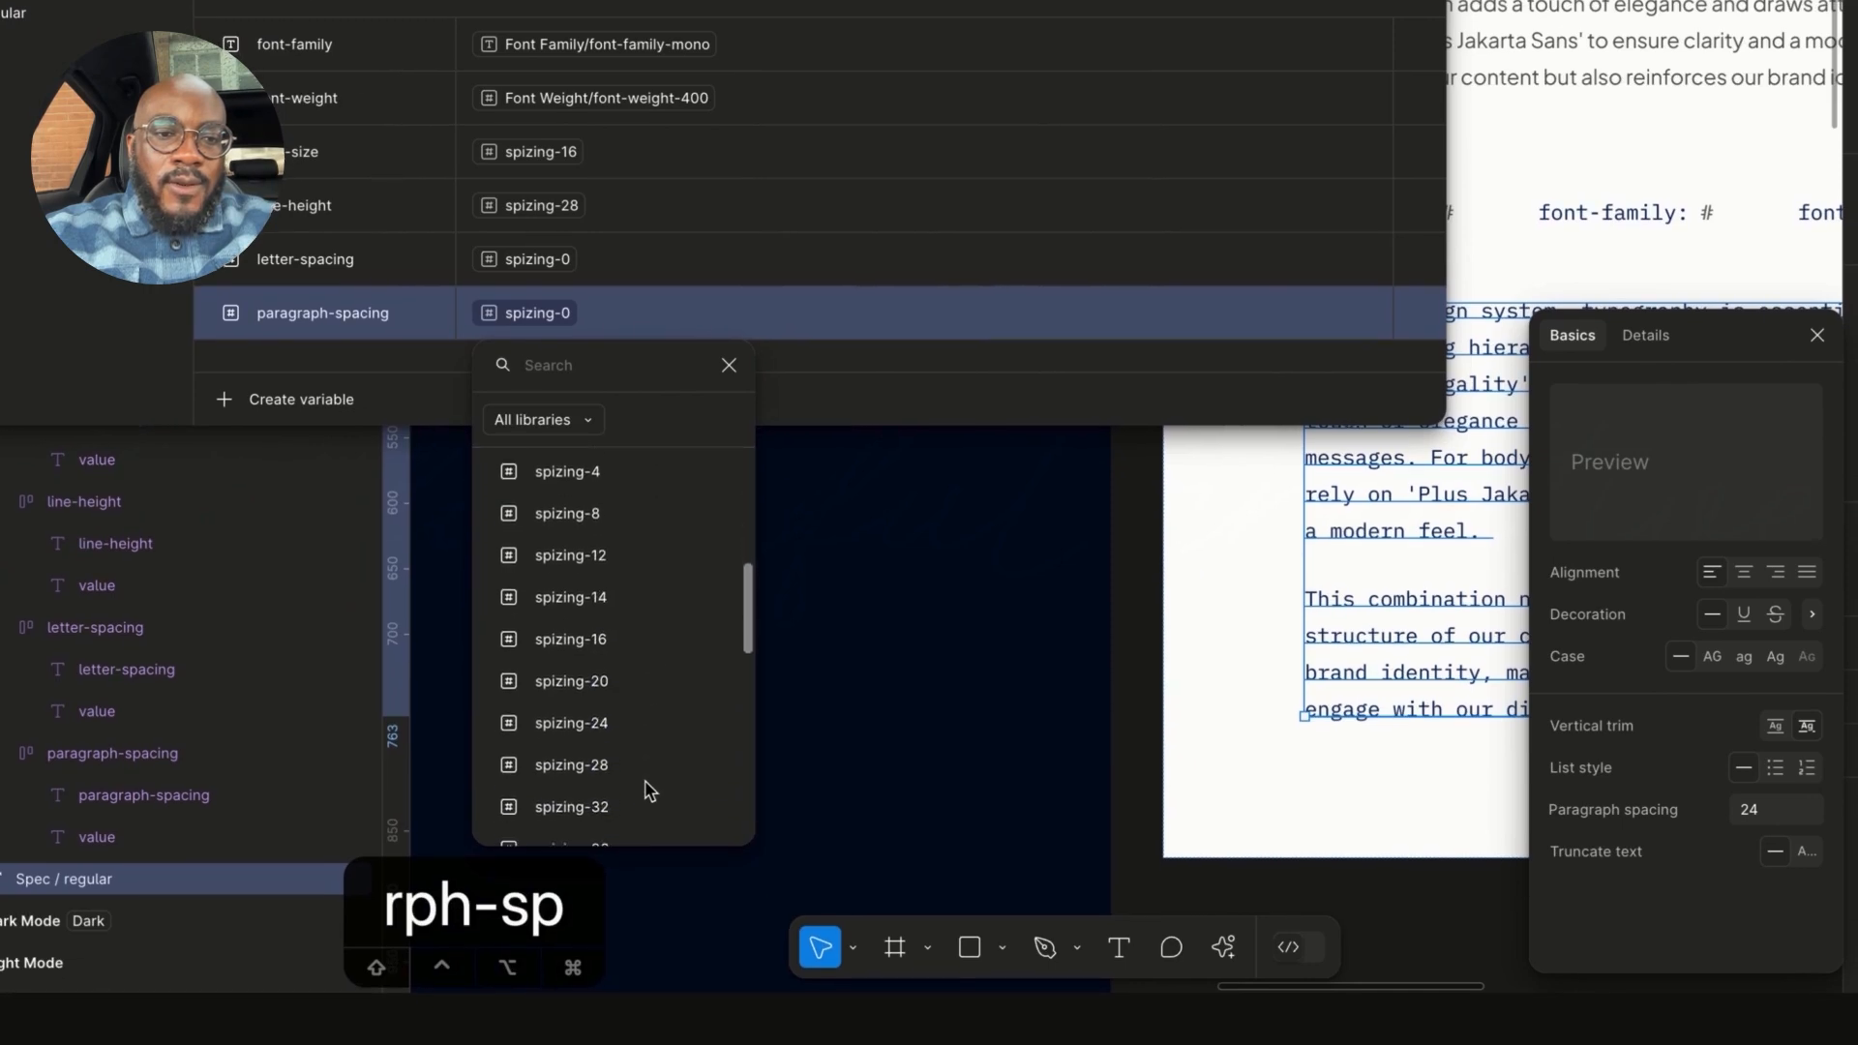
click(617, 726)
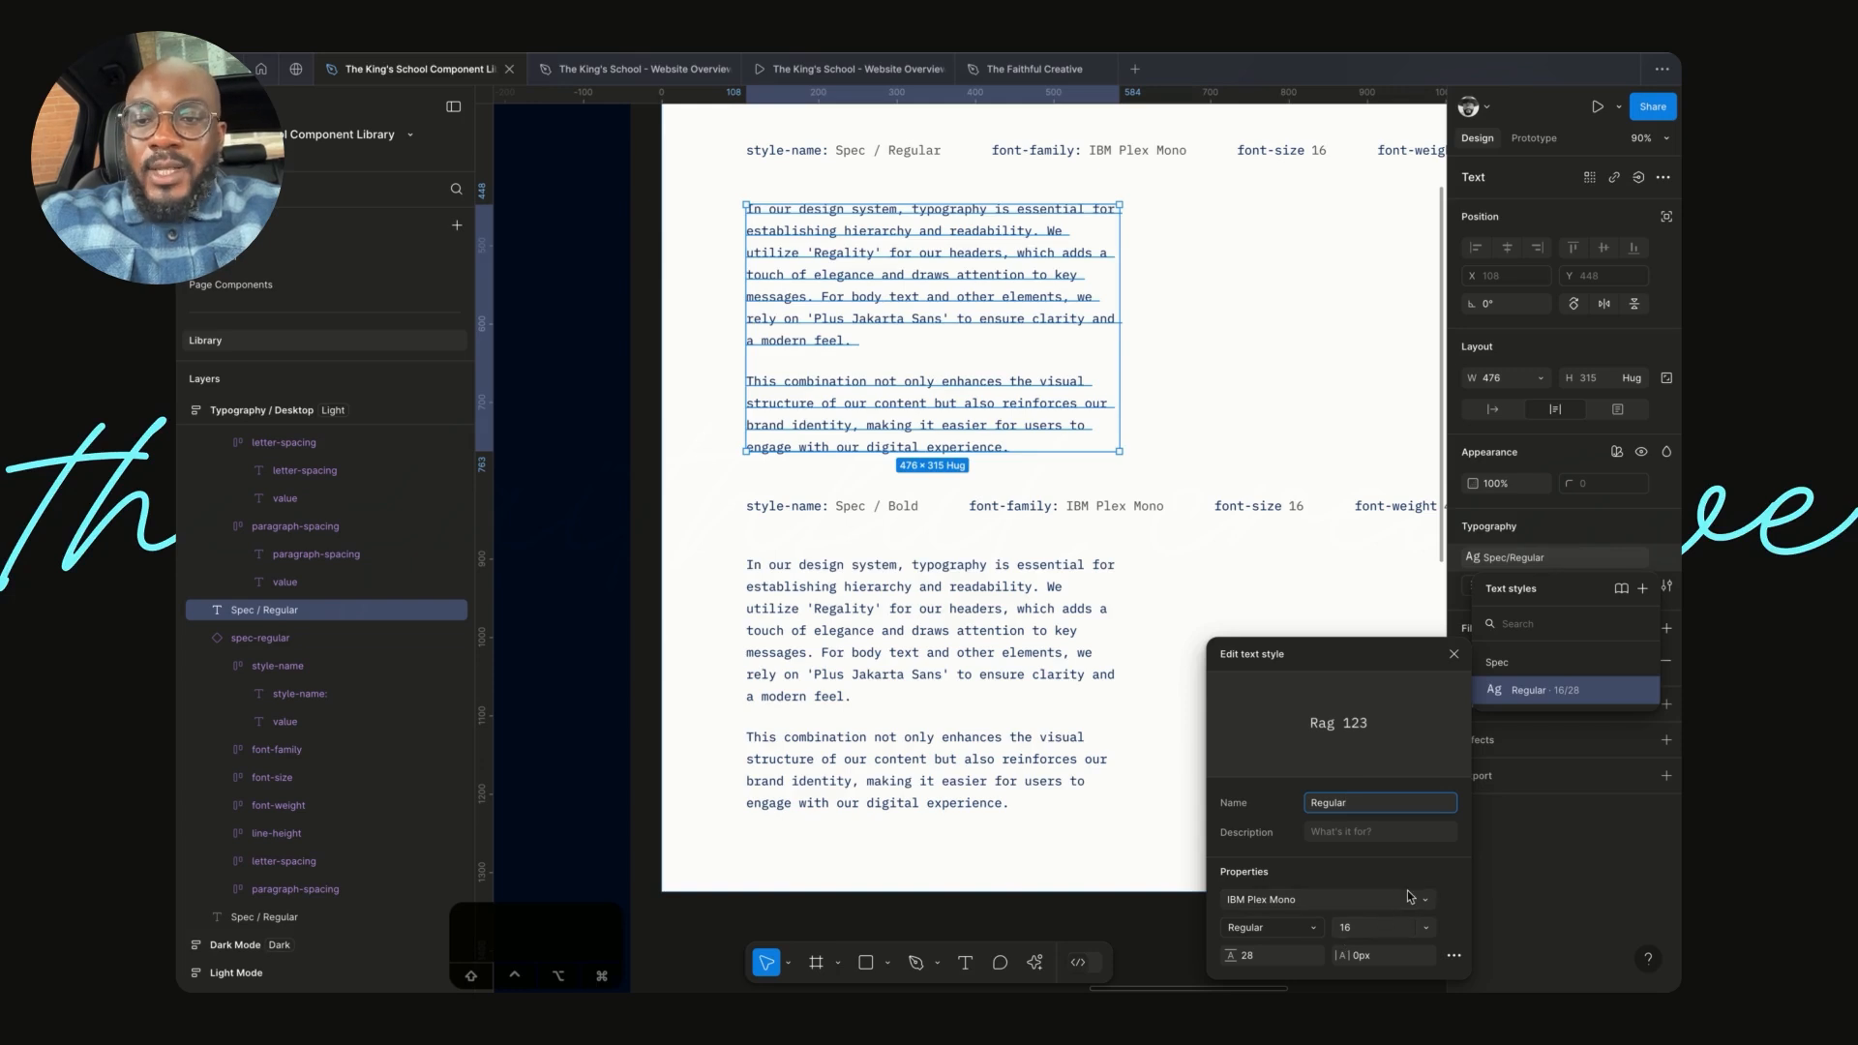
- Bind the Regular text style's font family to the Spec/Regular font-family variable
click(1409, 896)
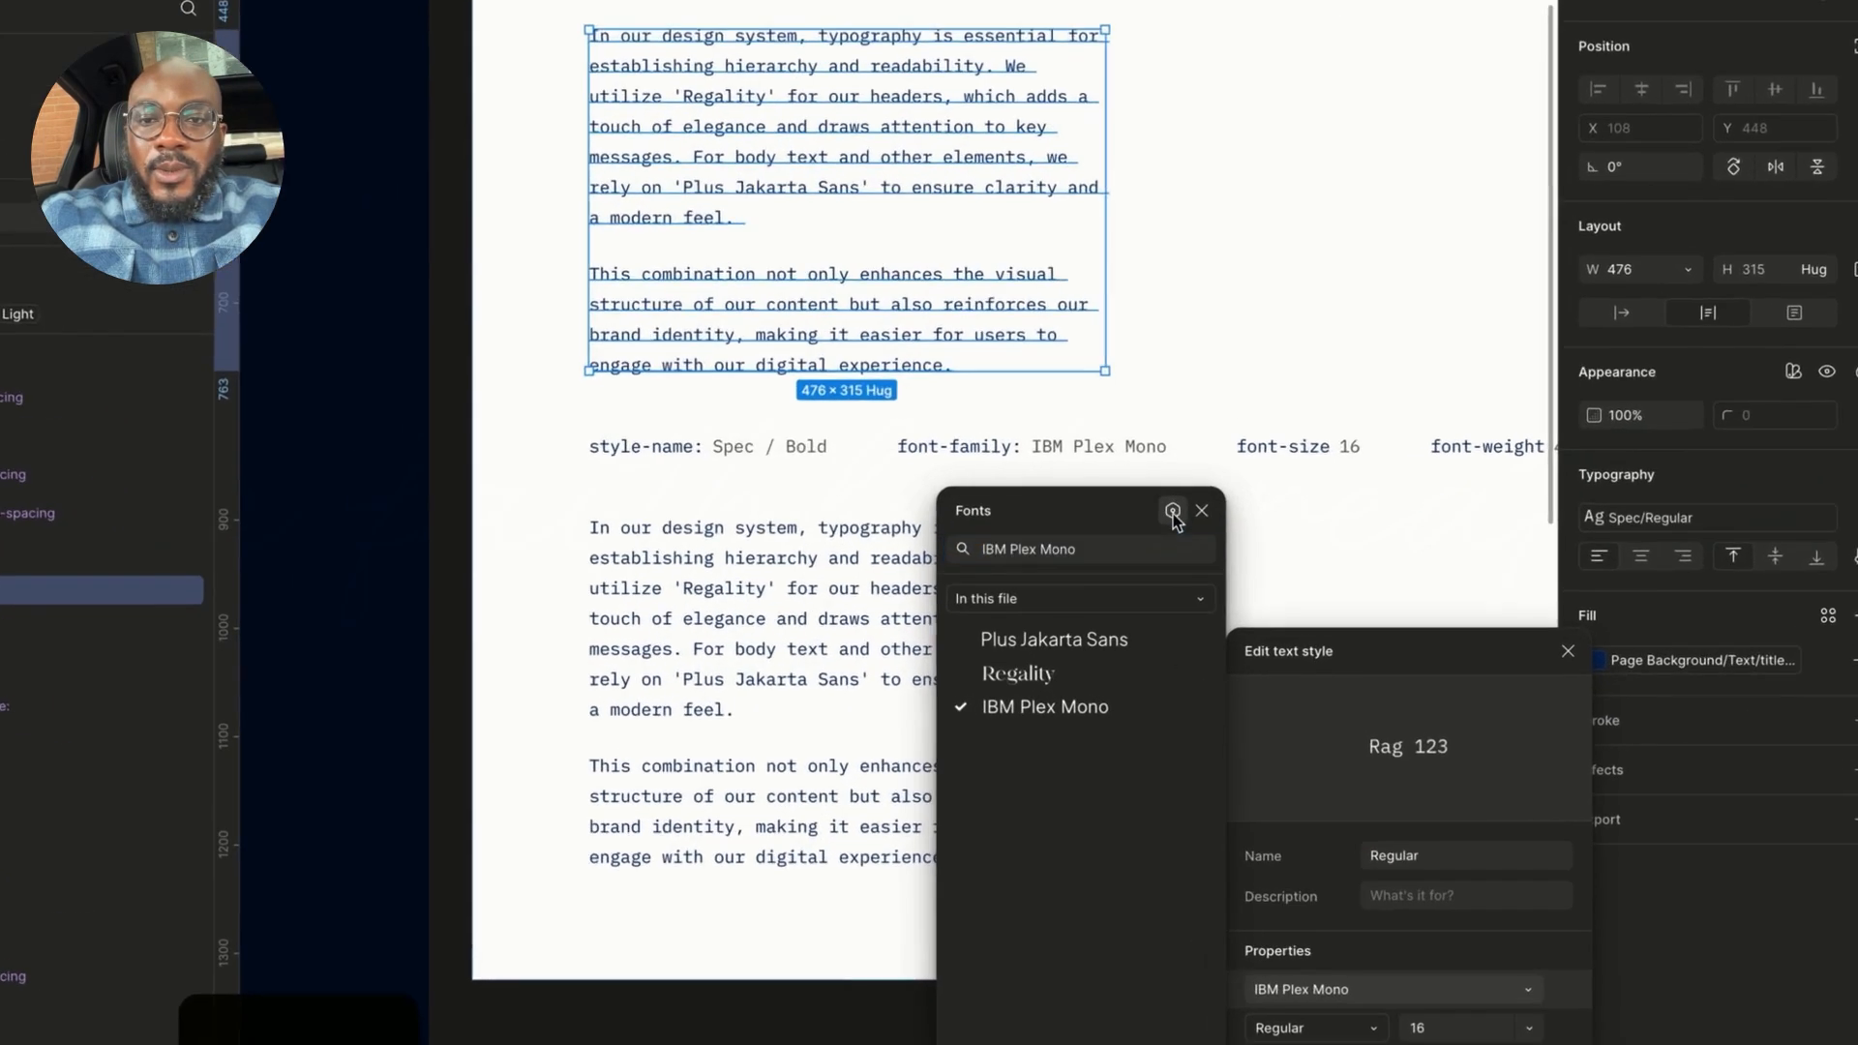
click(1167, 551)
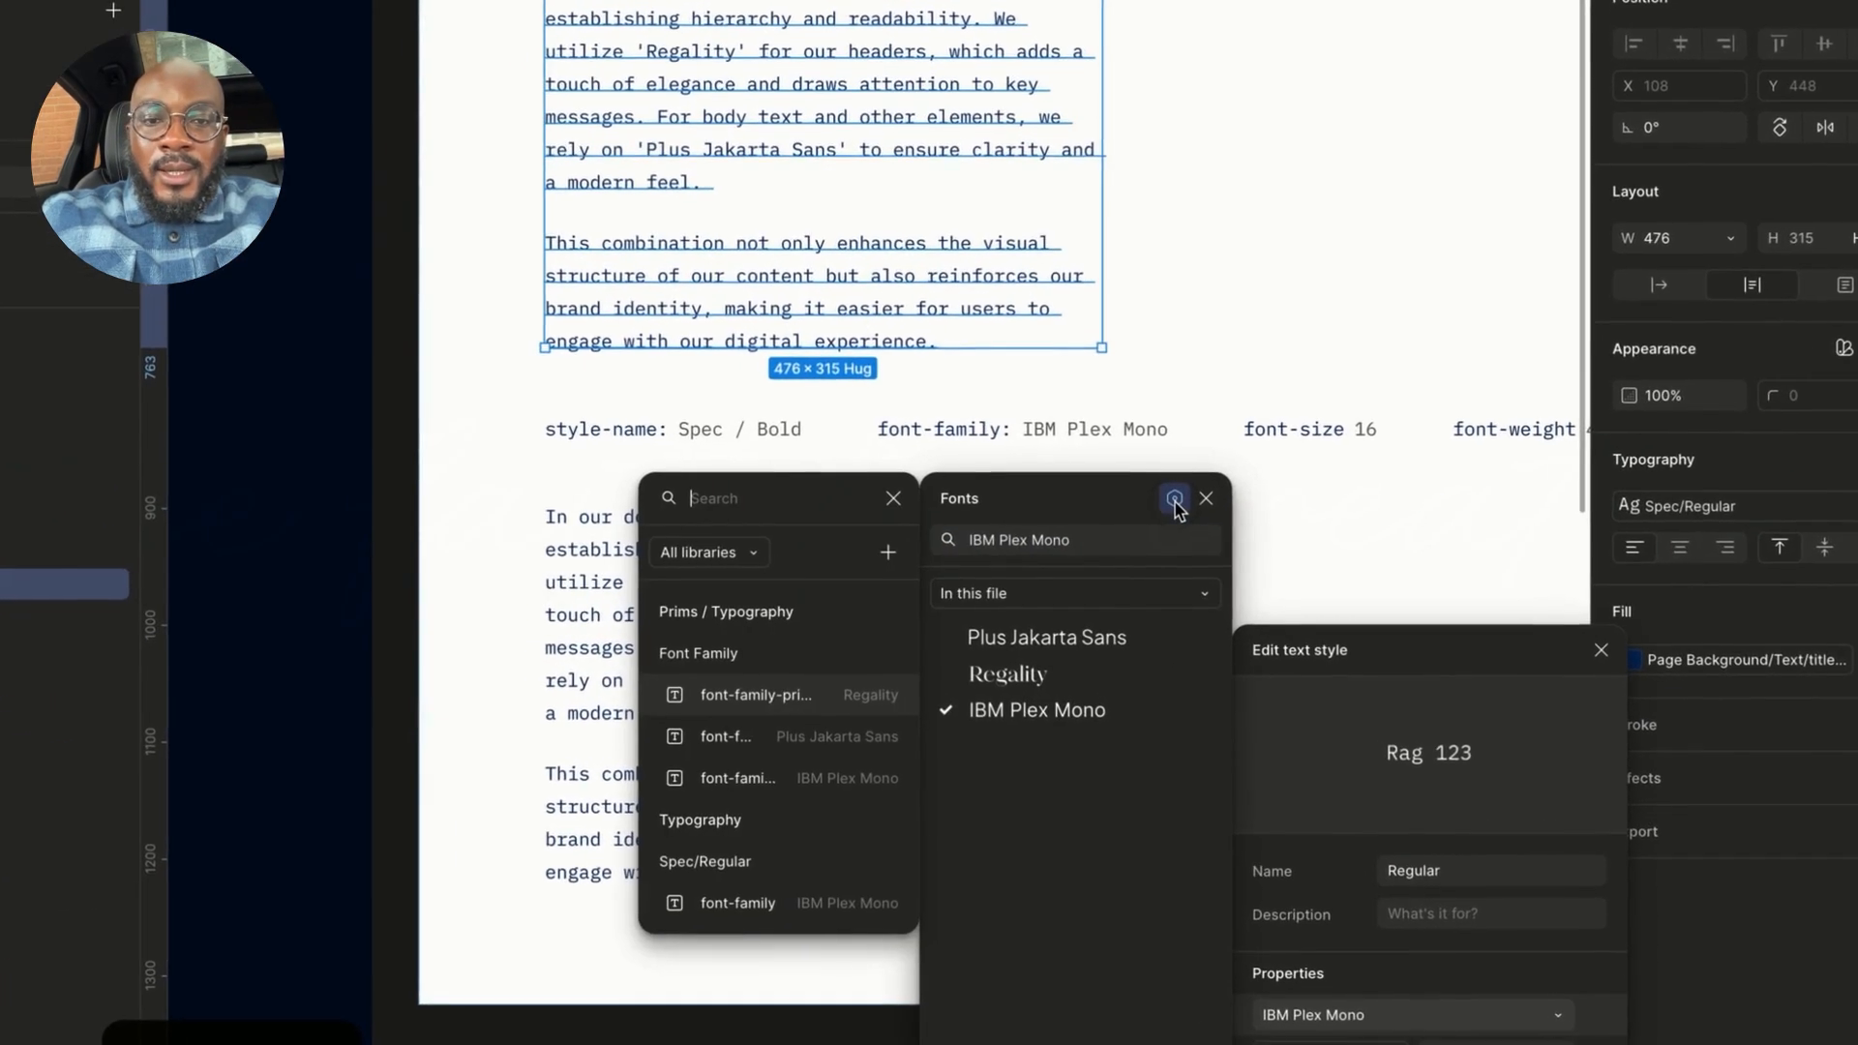
text(ib)
key(BackSpace)
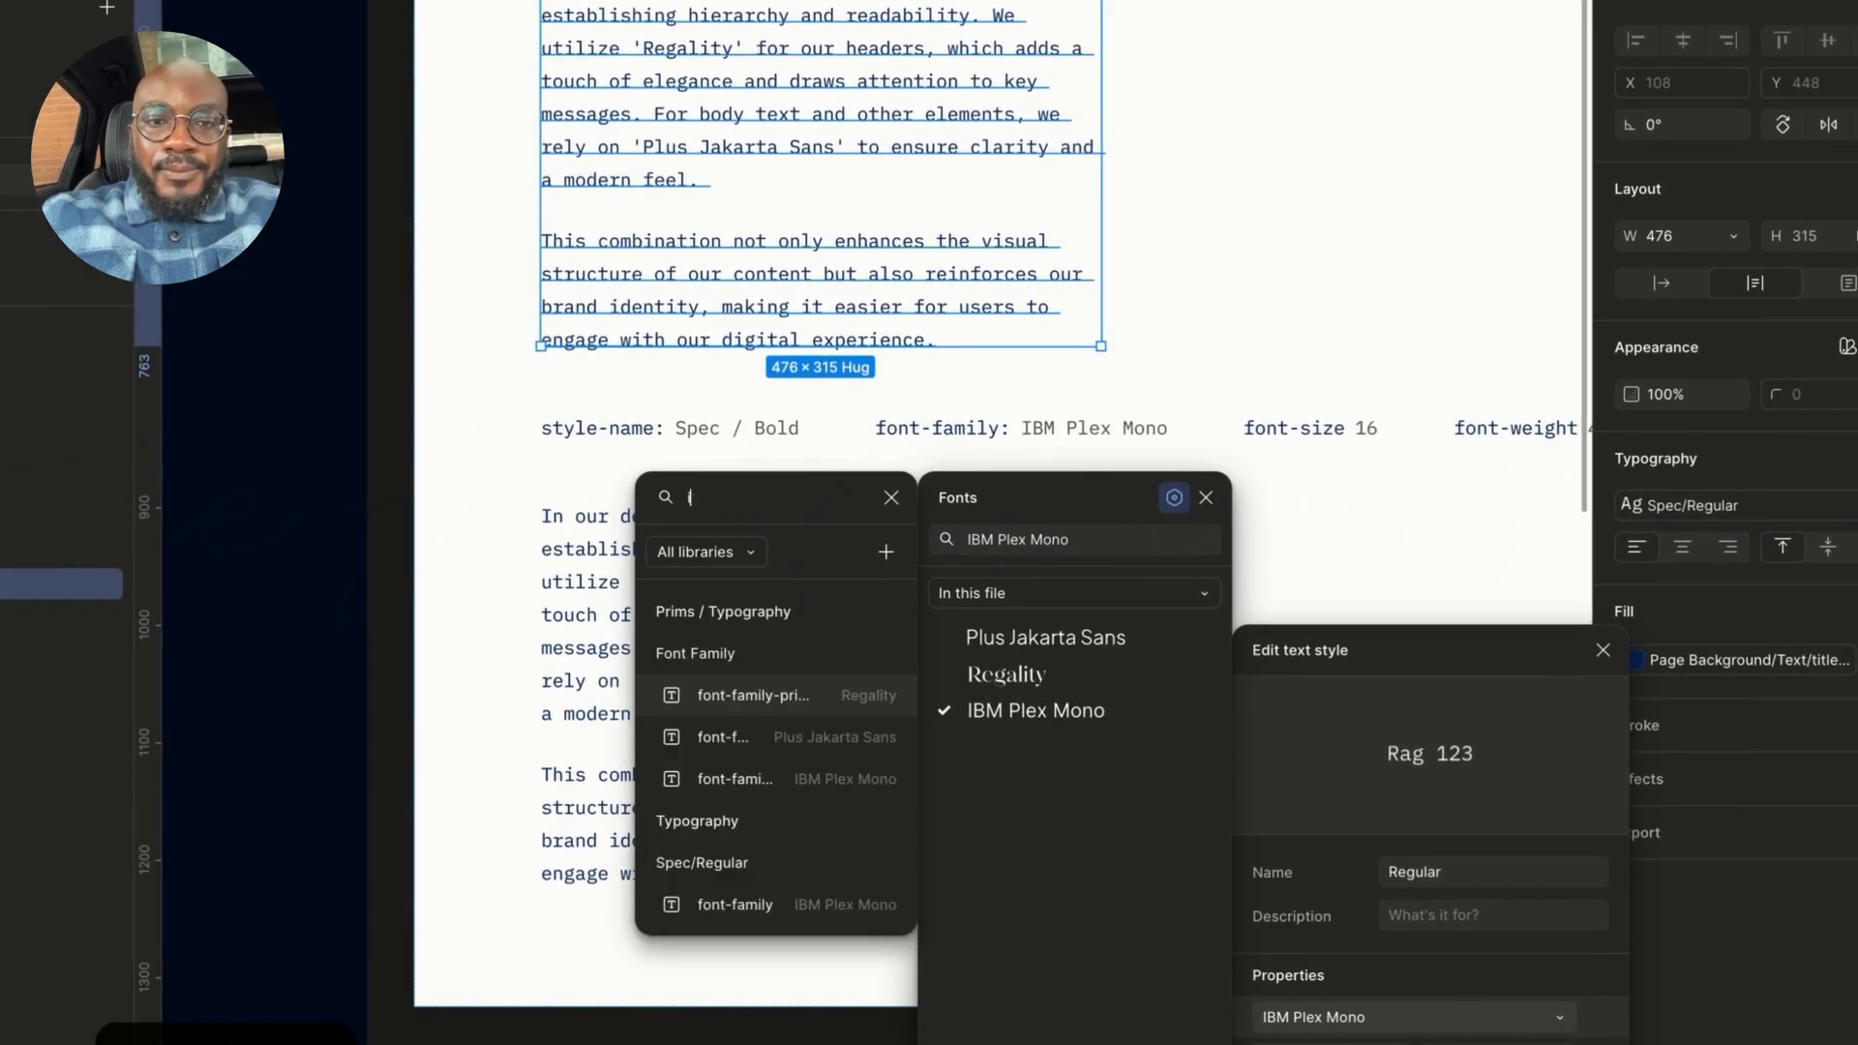
text(bm)
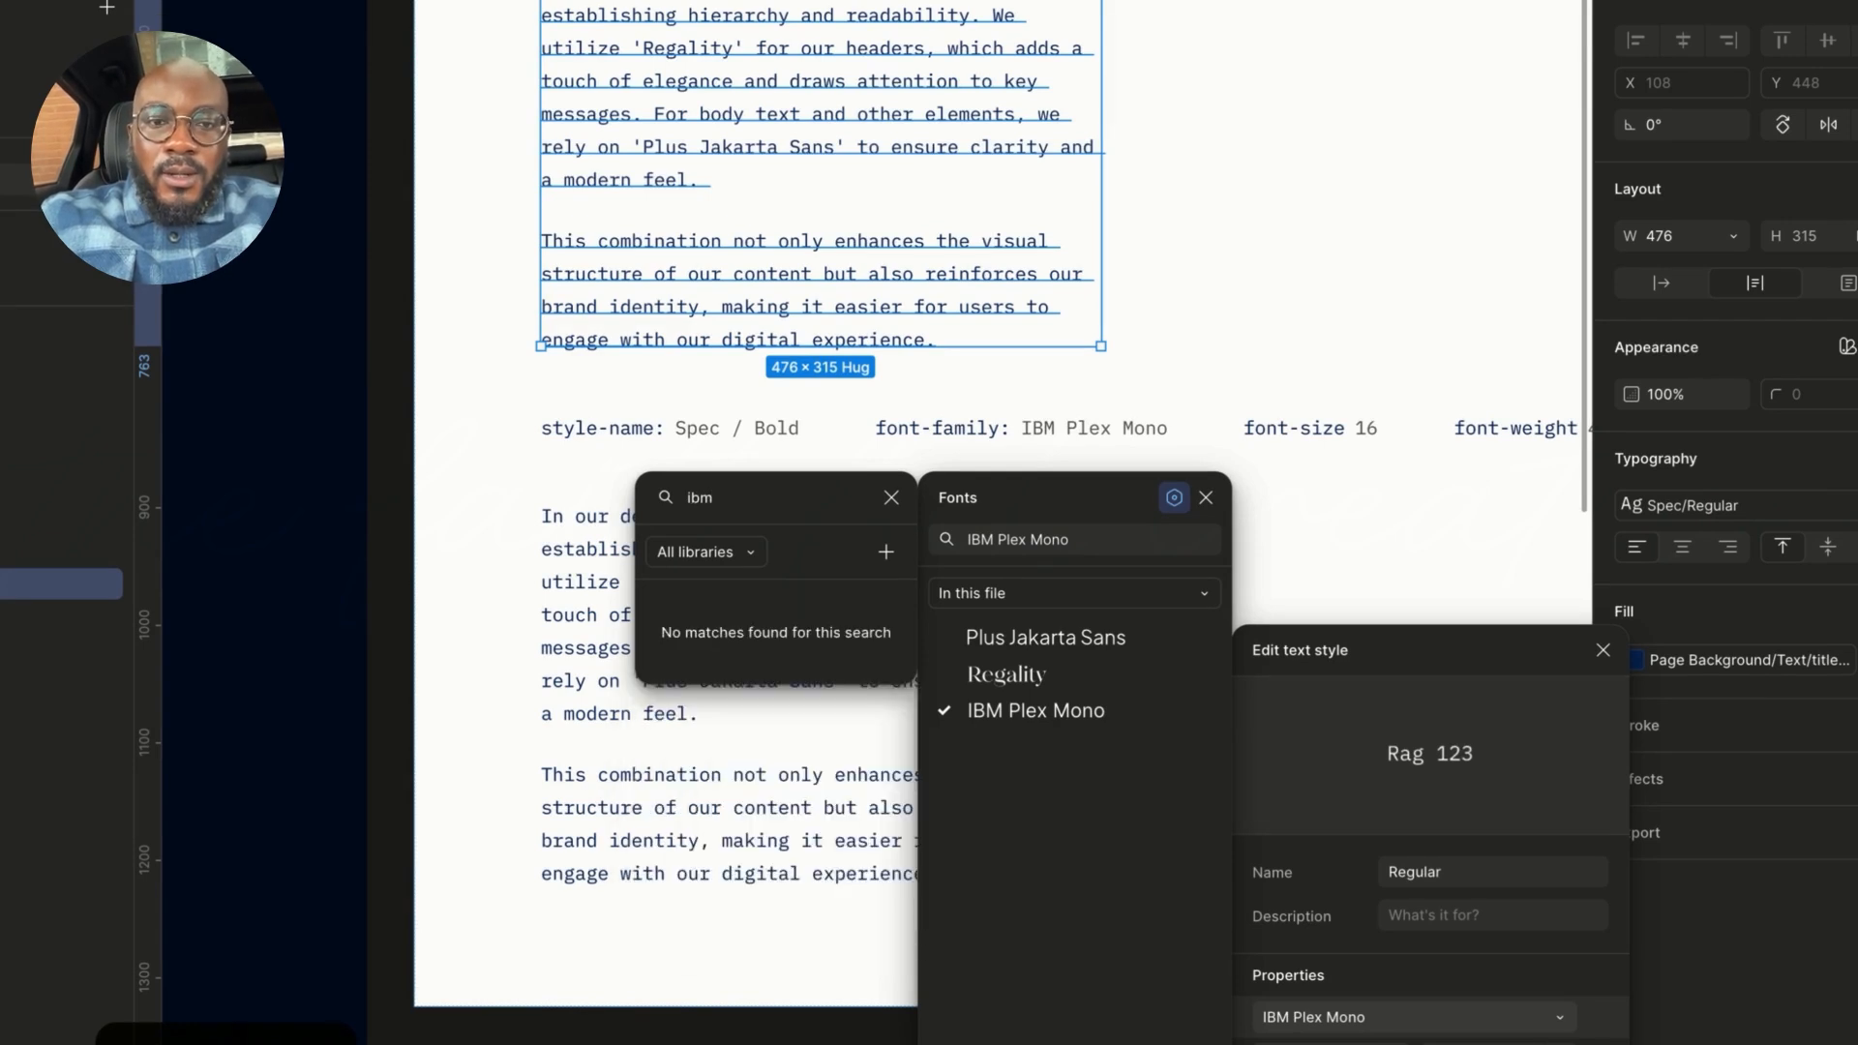
key(BackSpace)
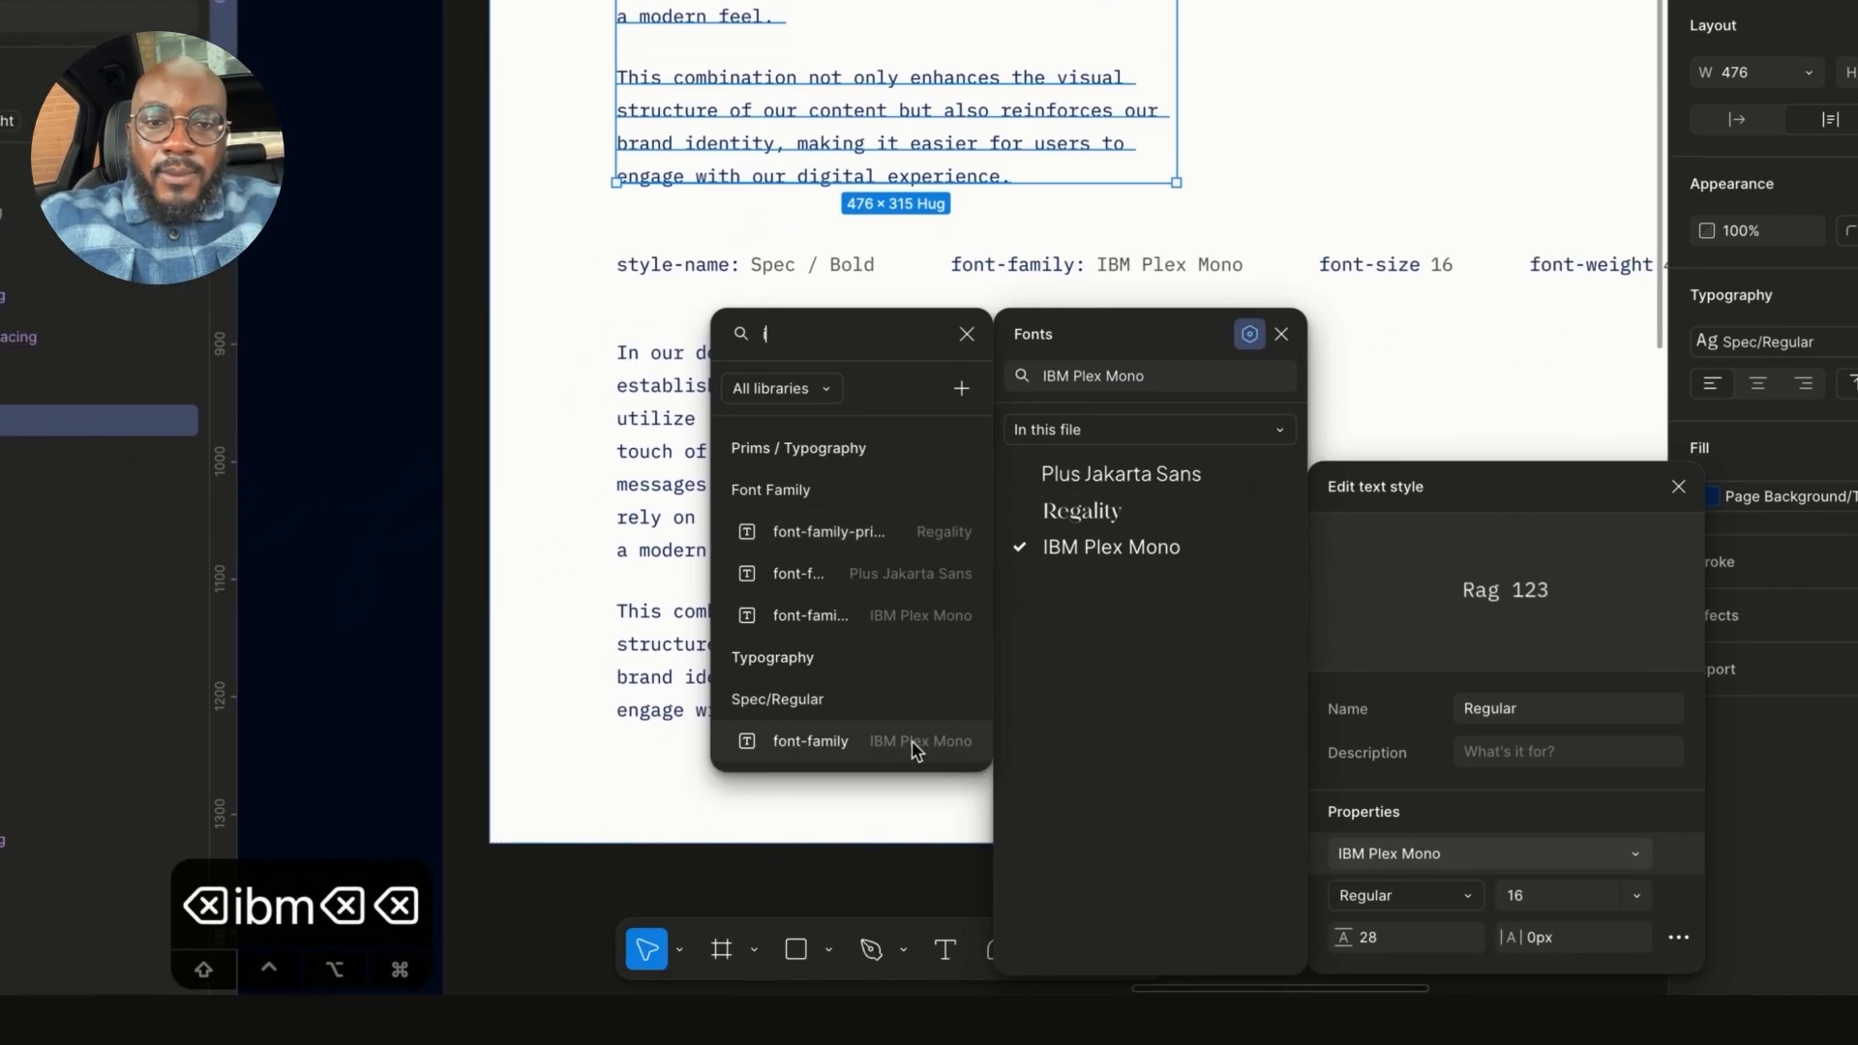
click(806, 904)
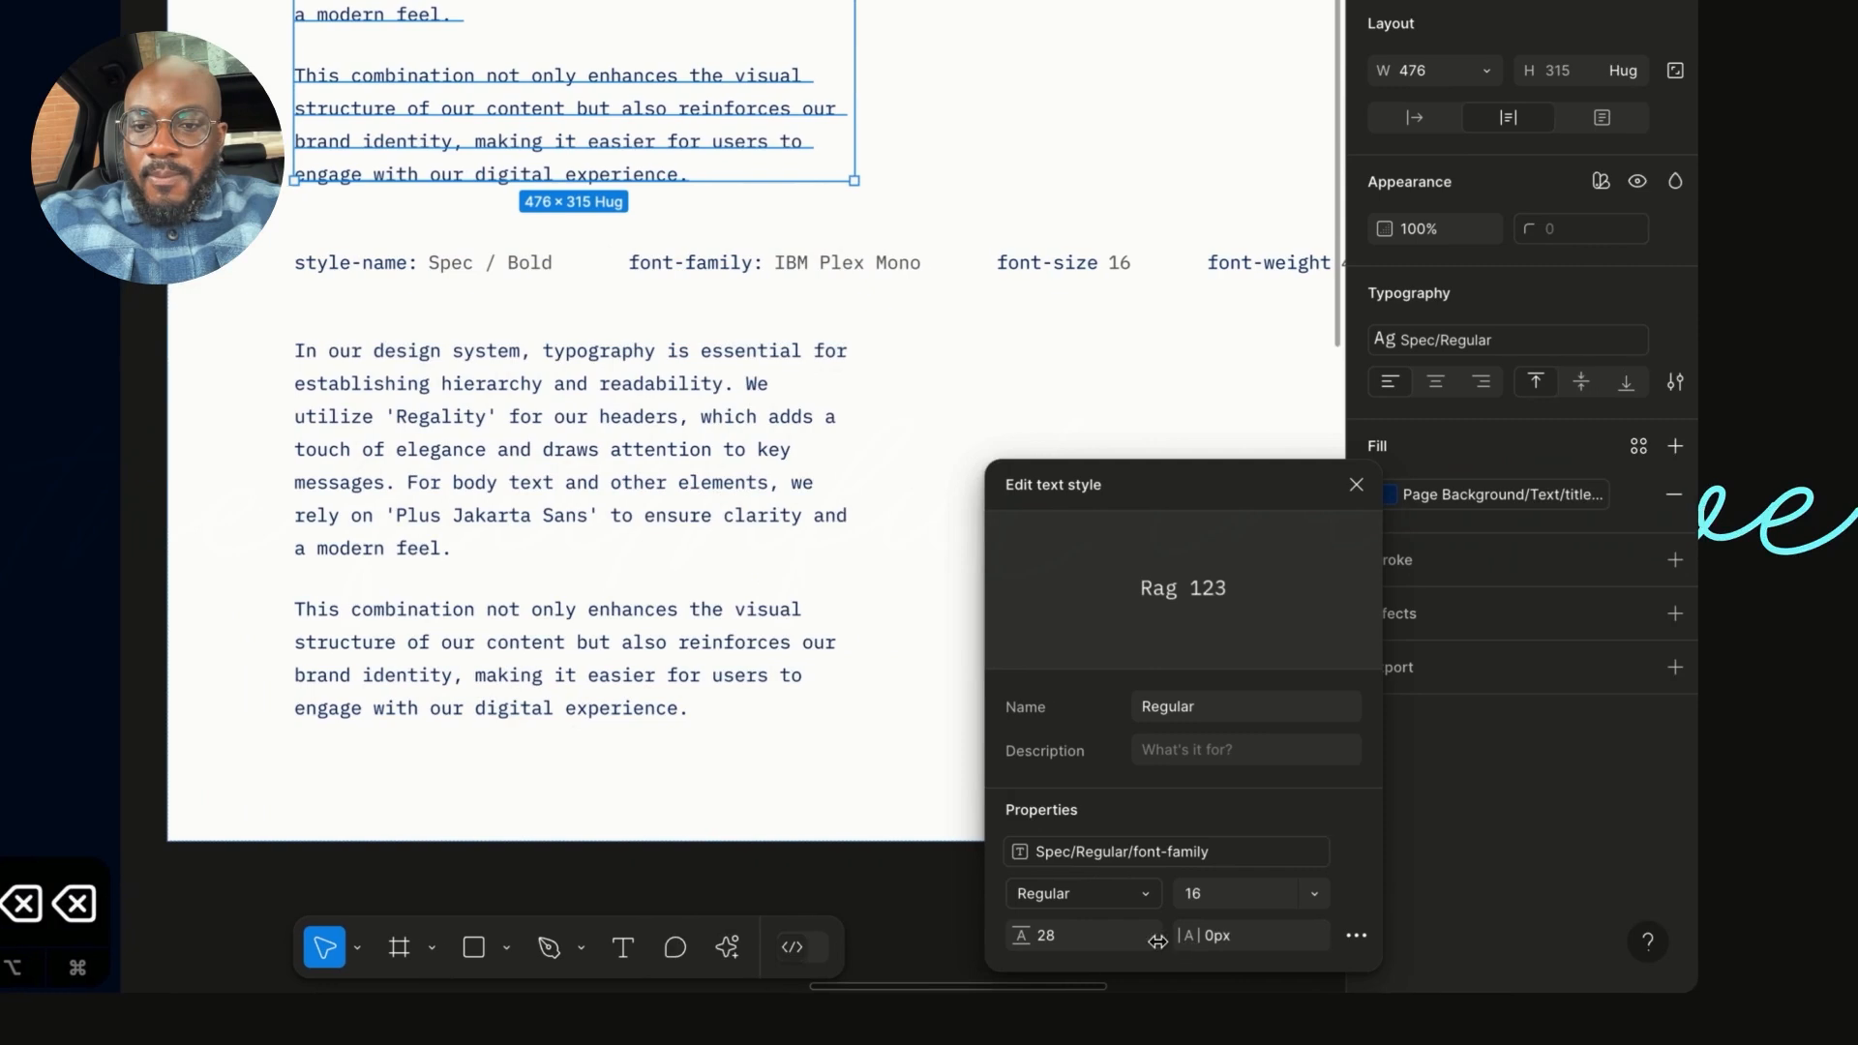
- Bind the Regular text style's weight to the Spec/Regular font-weight variable, searching the variables for "spec"
click(1328, 895)
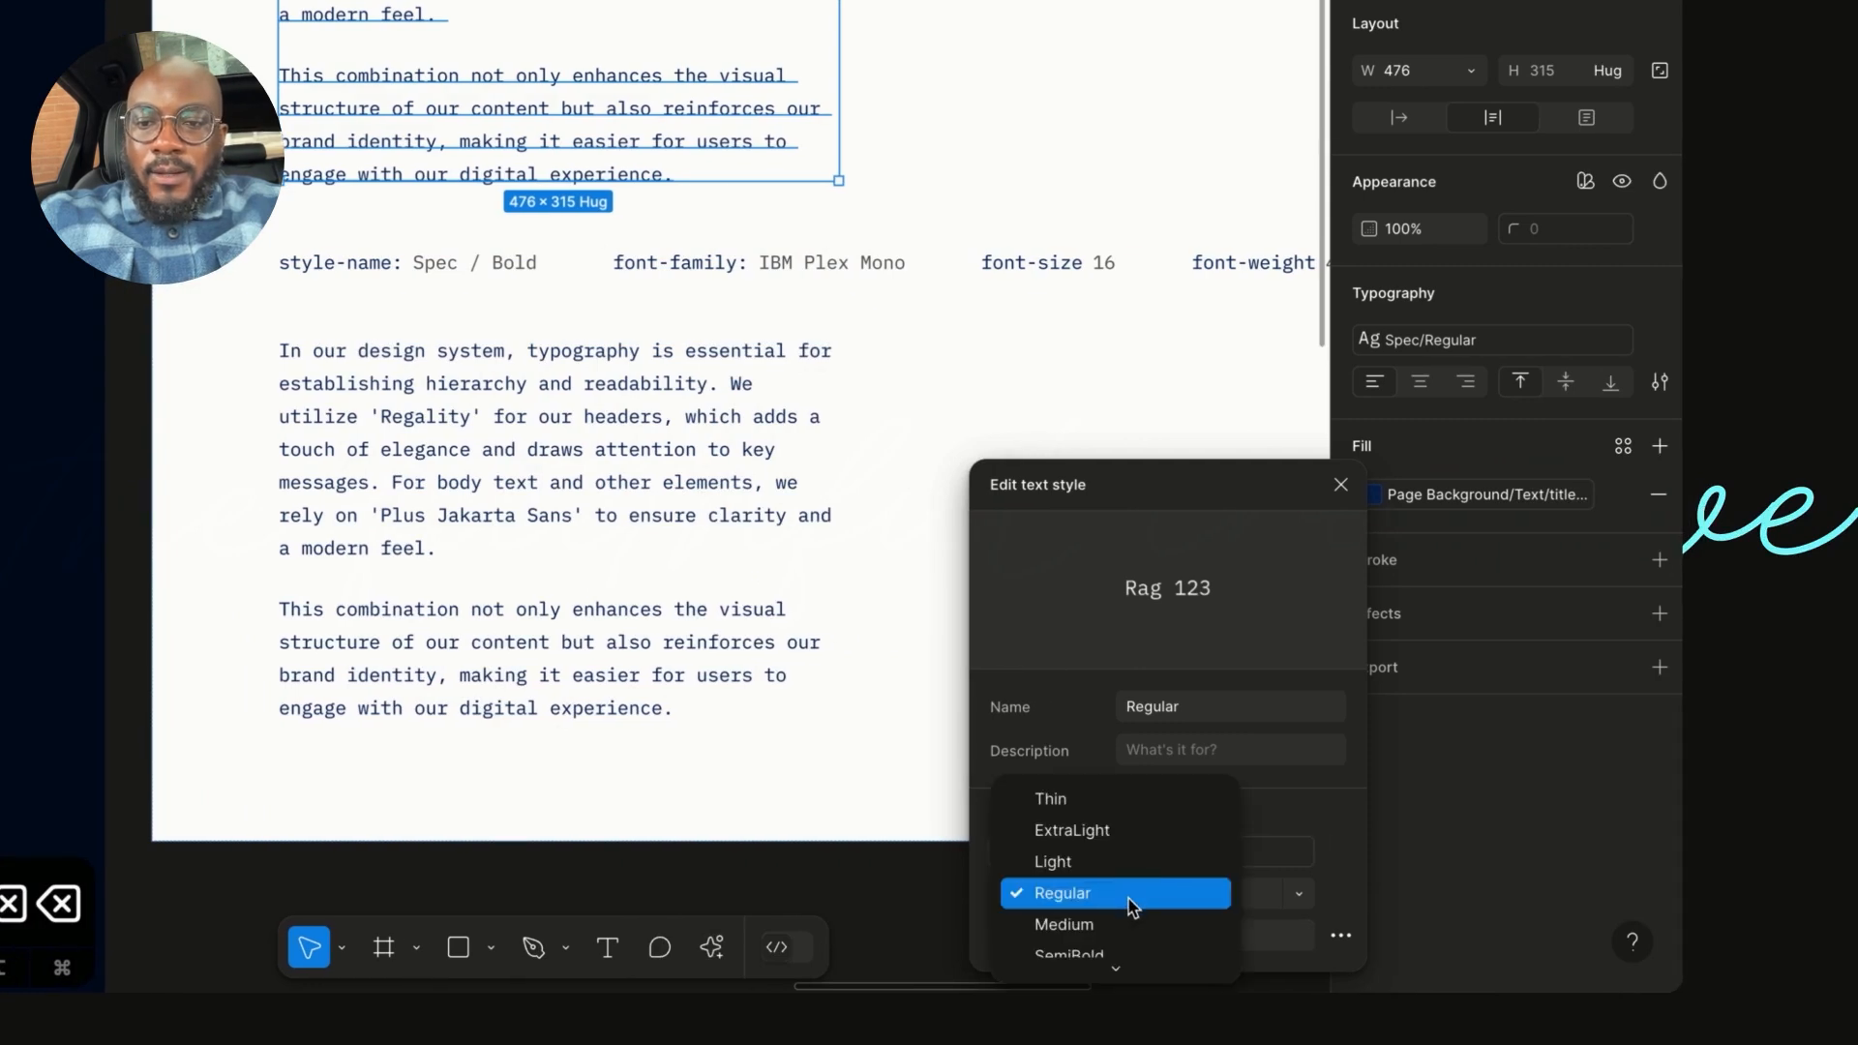
click(1120, 960)
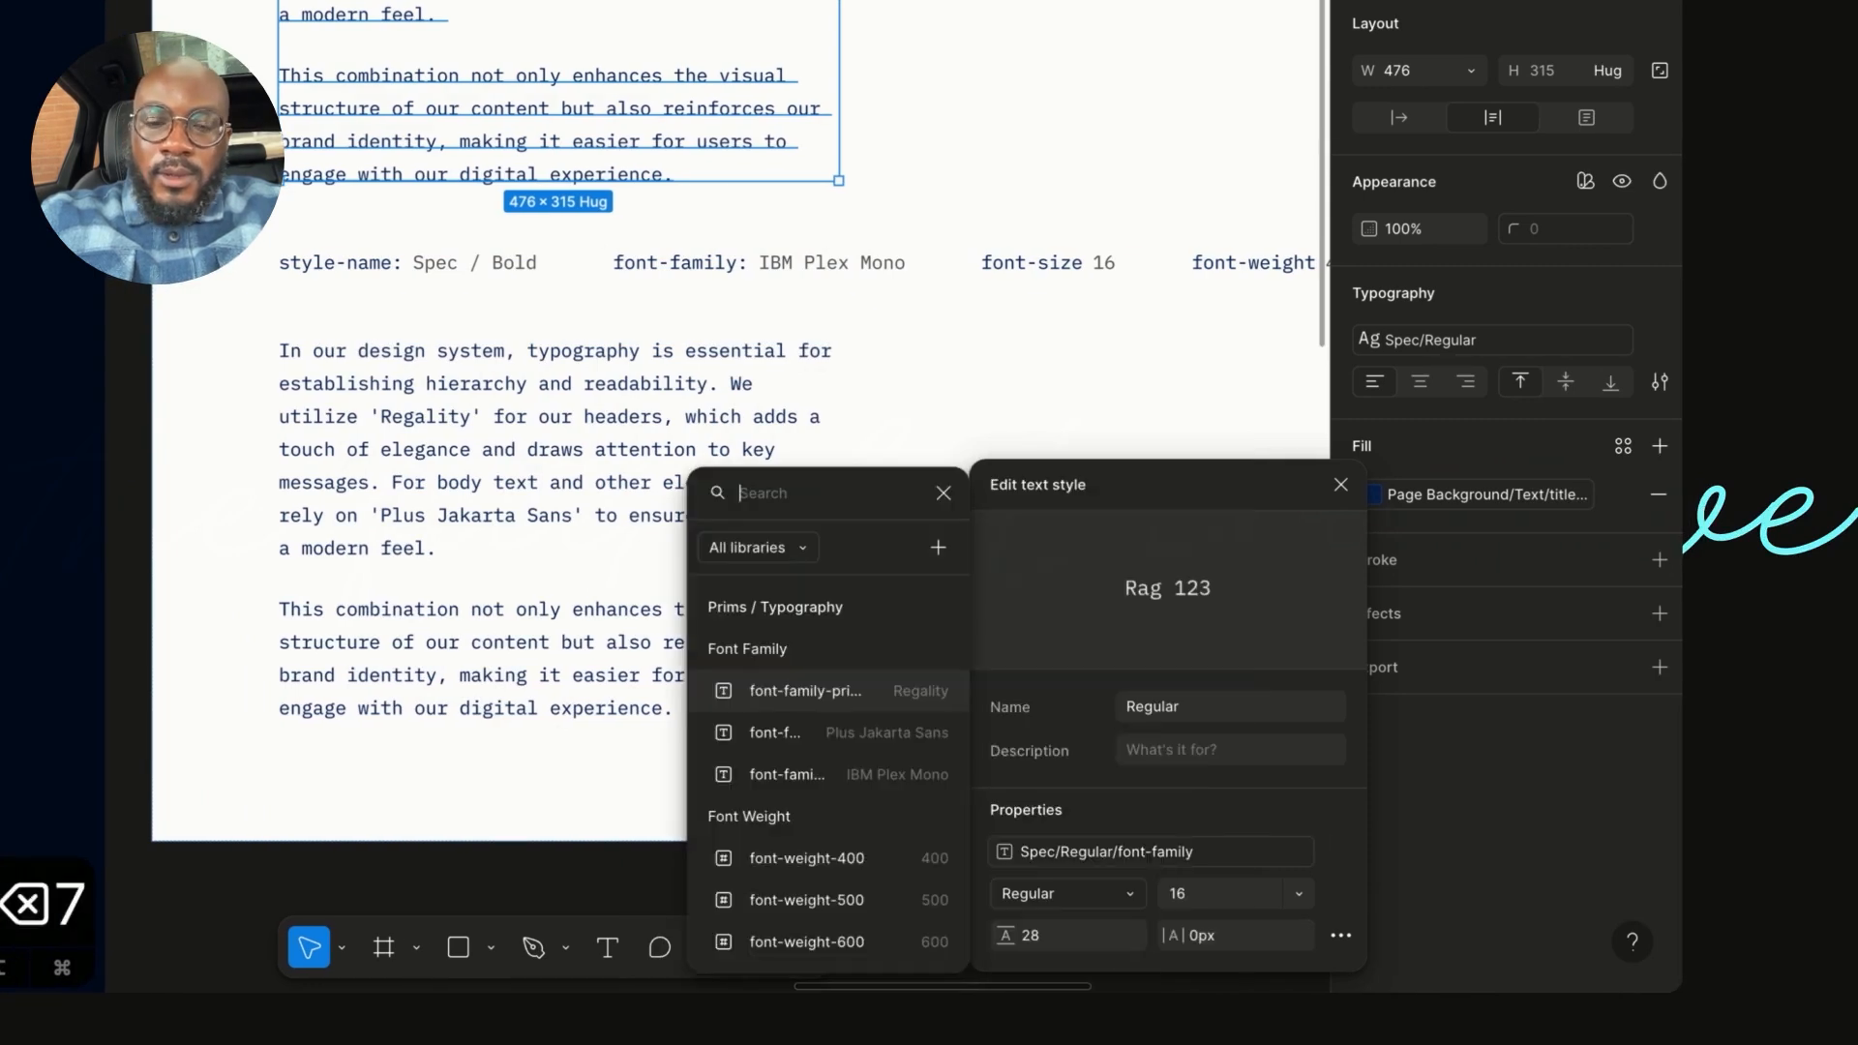
text(700)
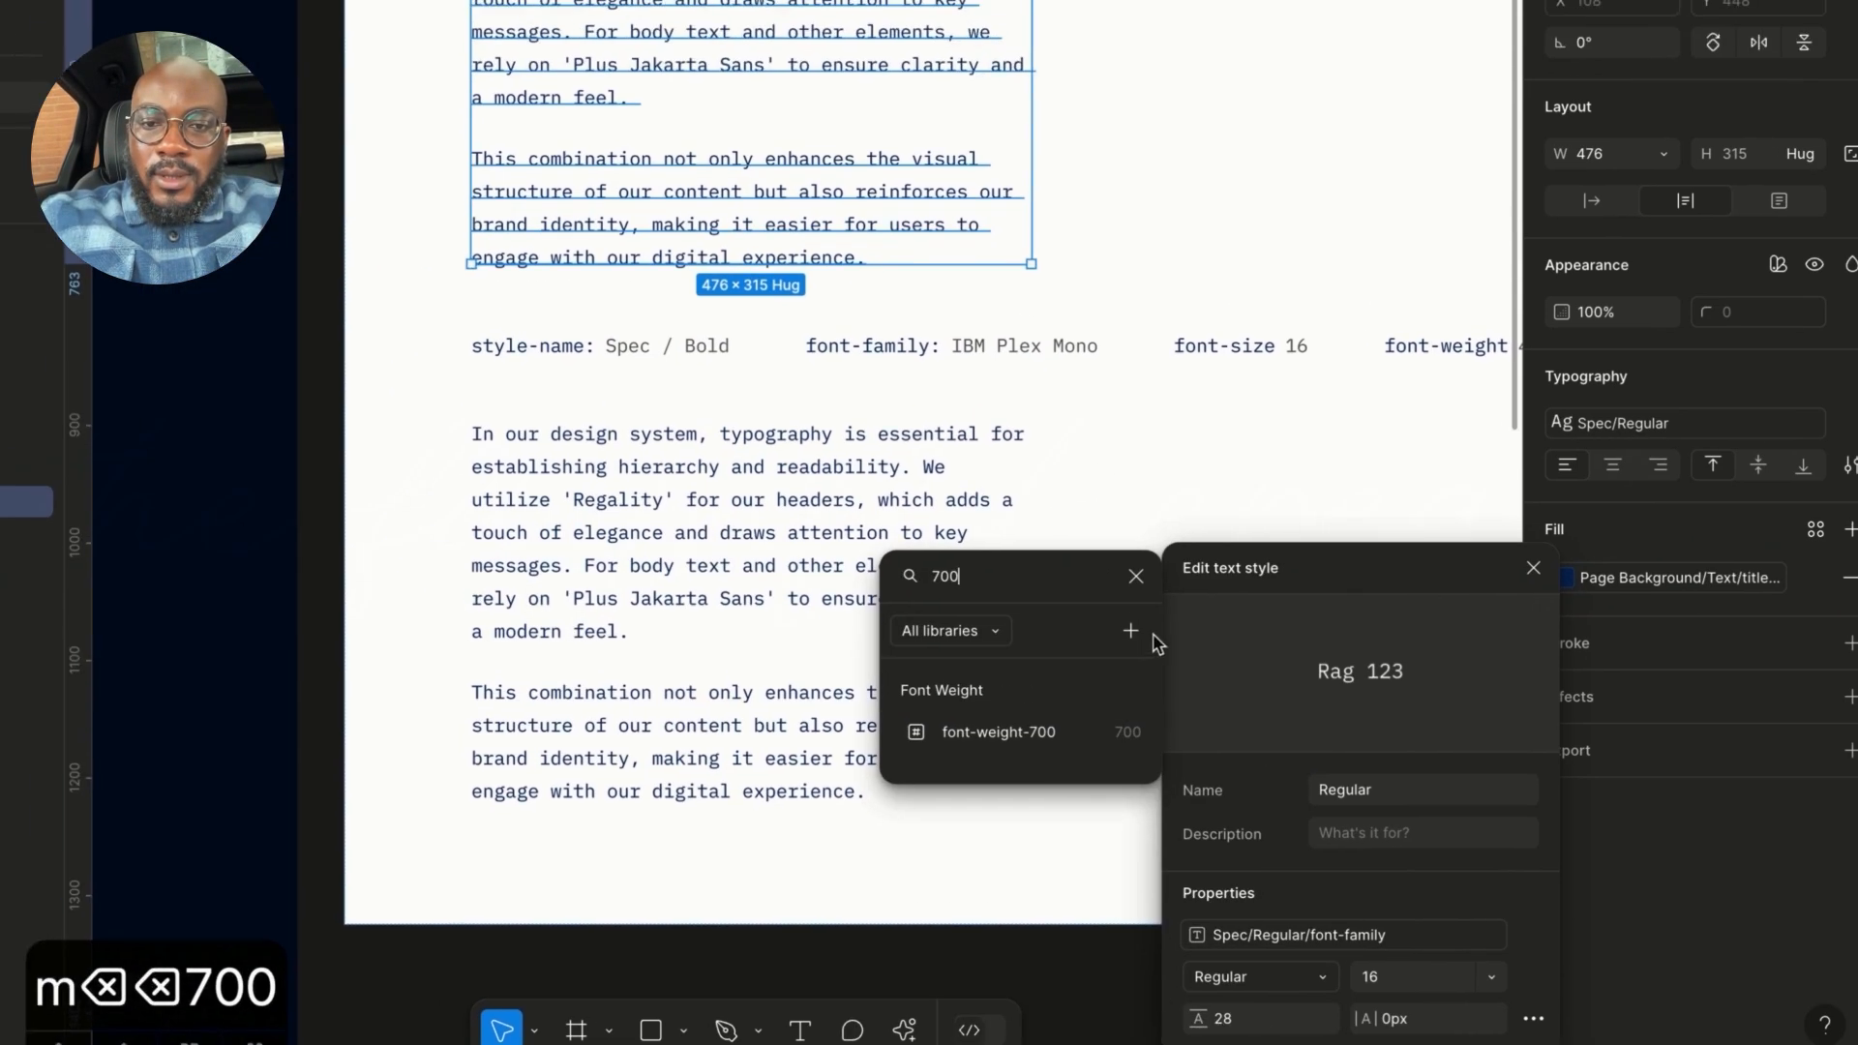
click(965, 563)
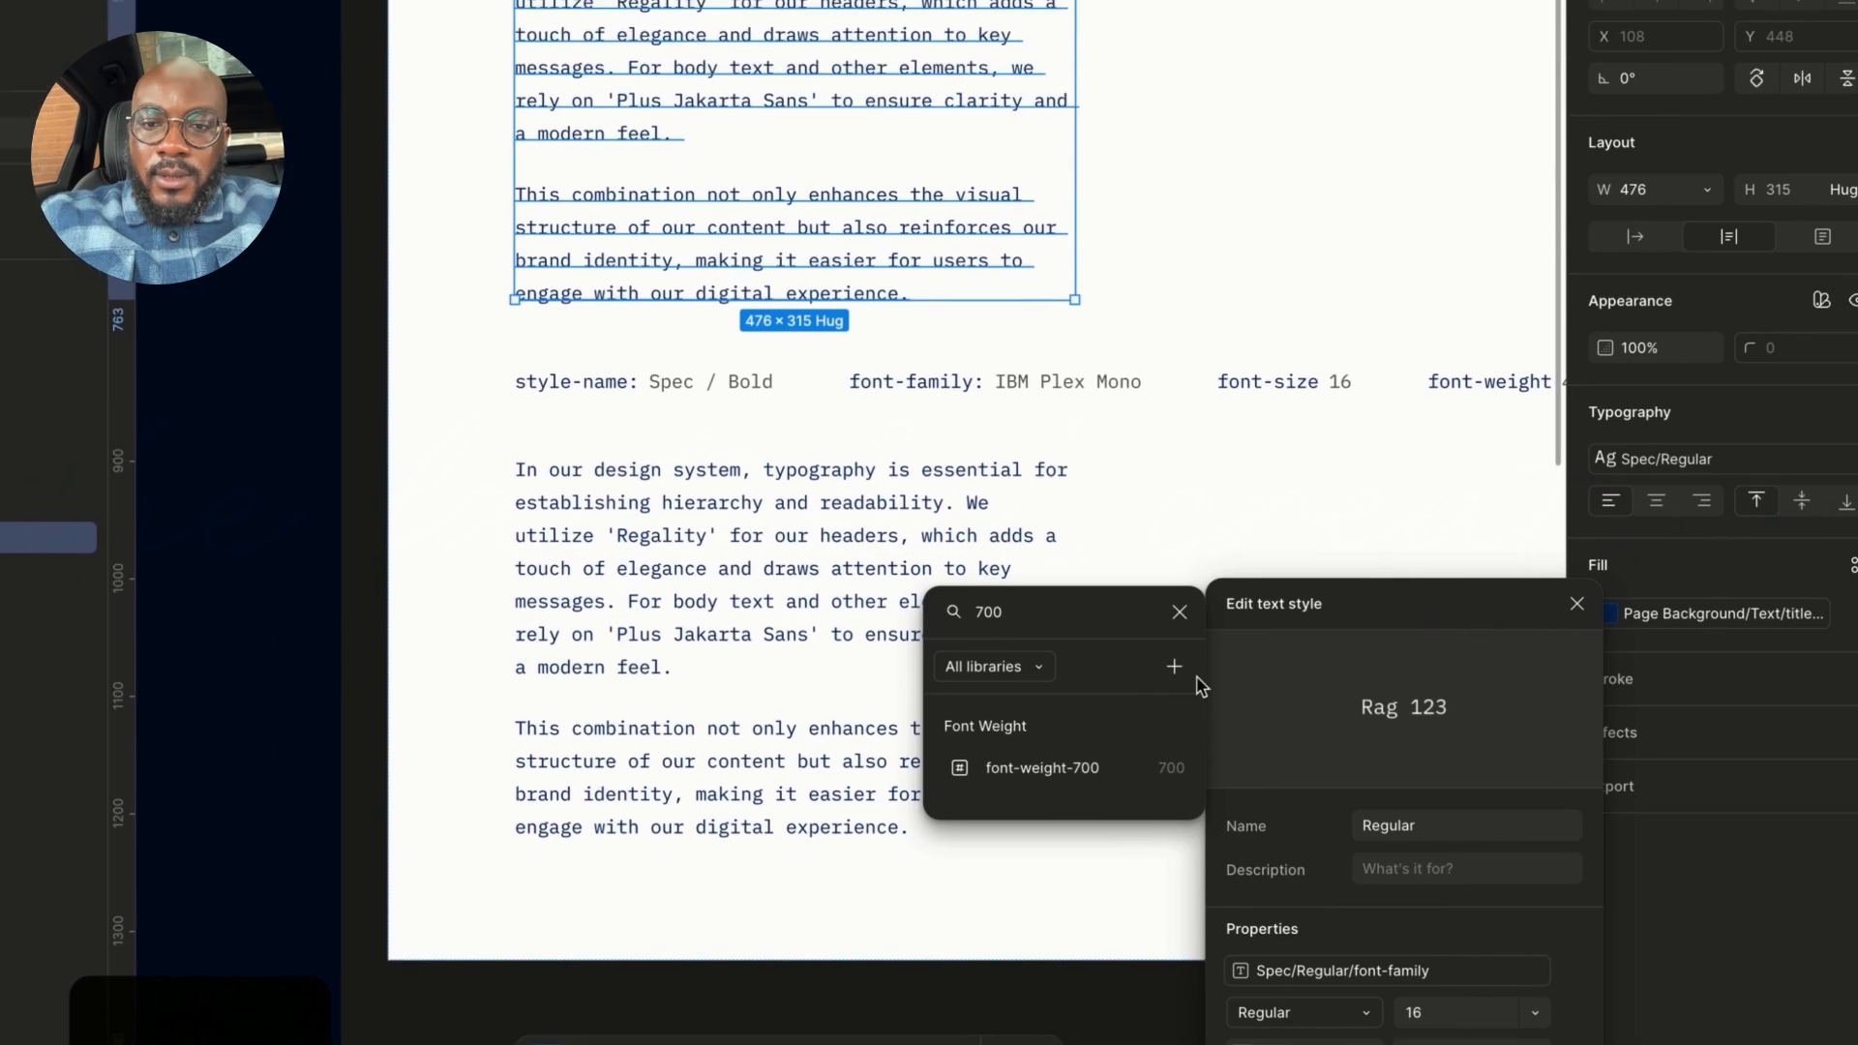
text(spec)
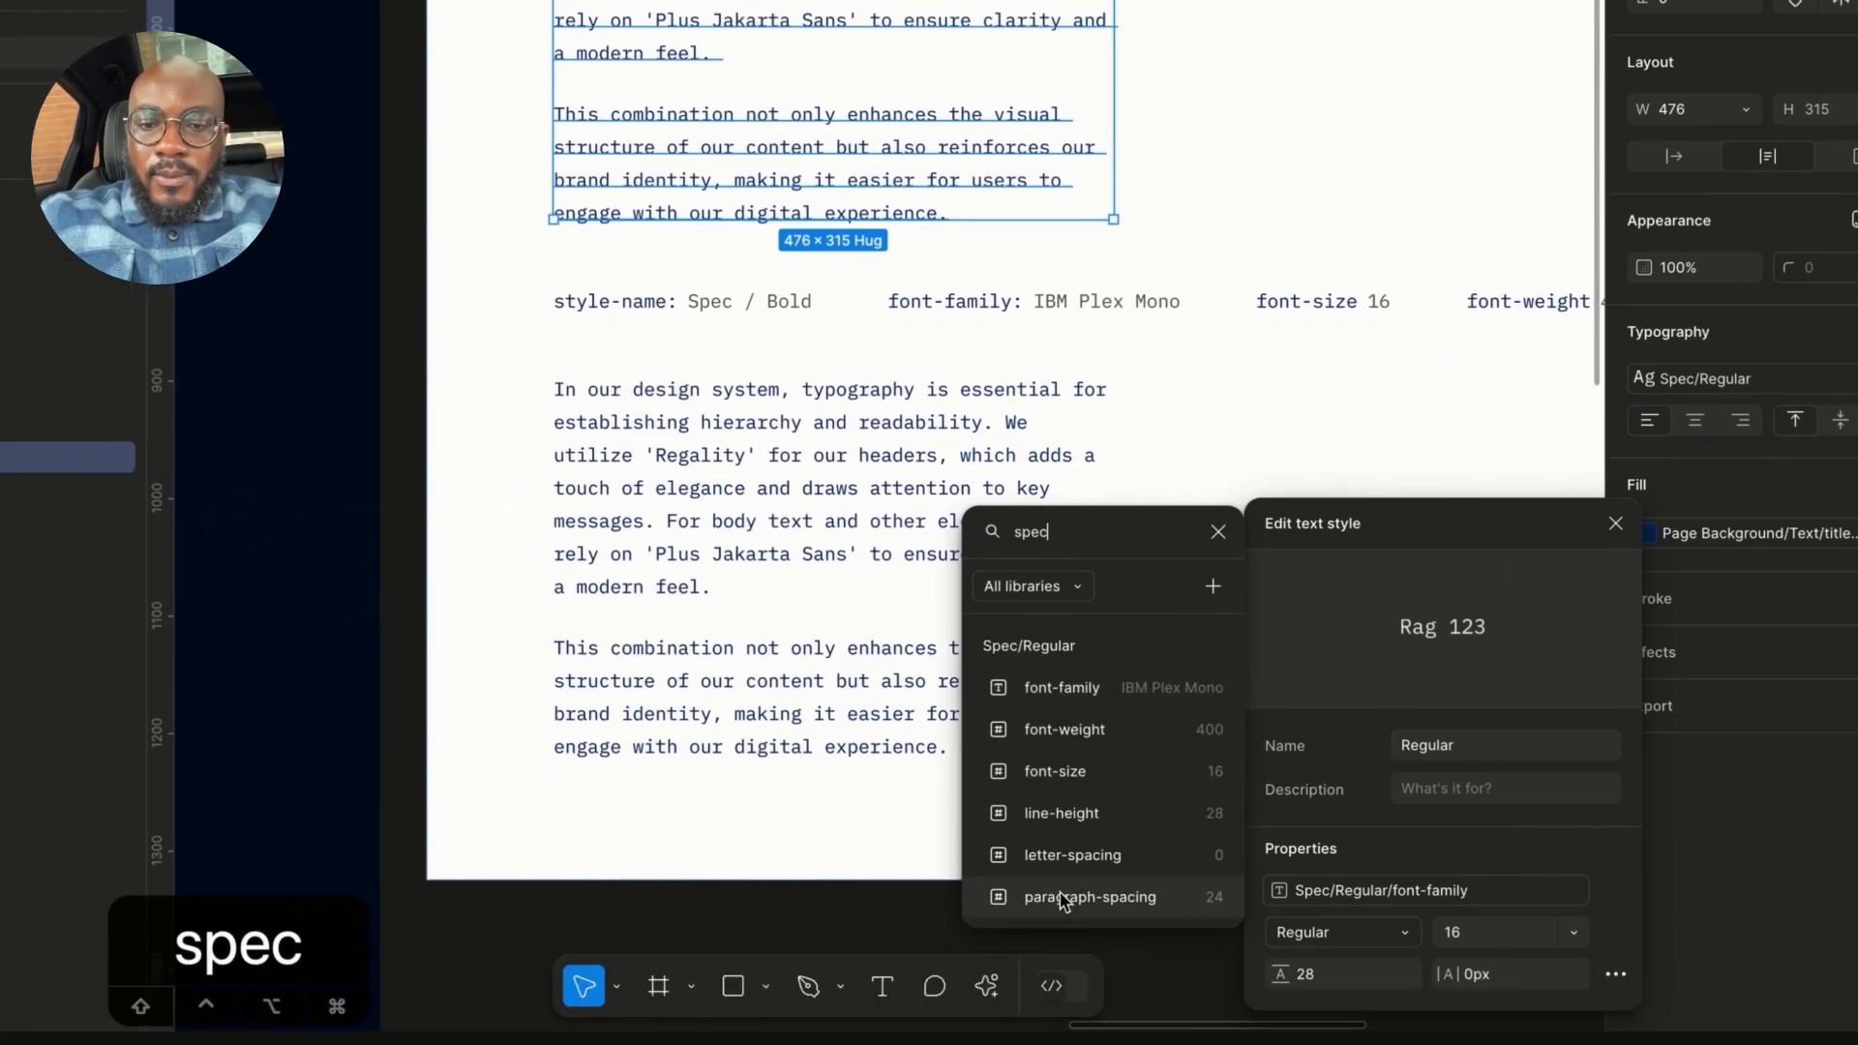
click(1115, 692)
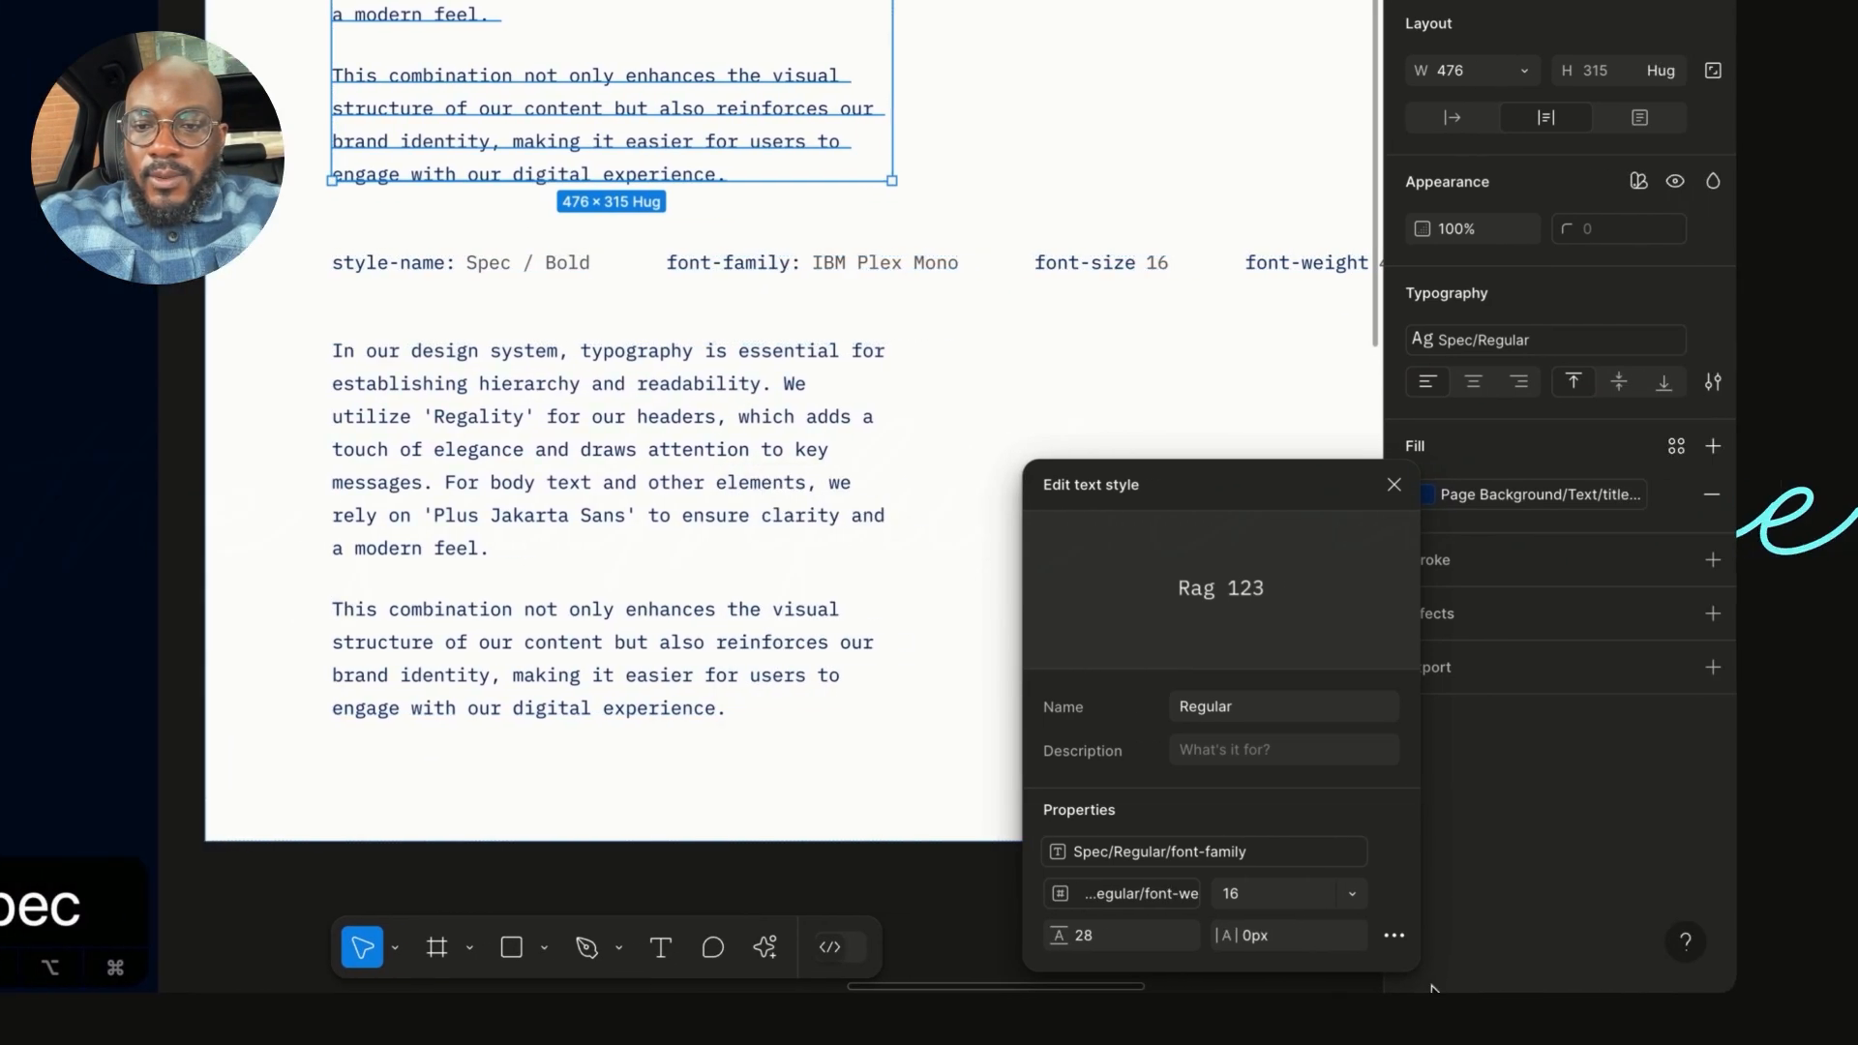
- Bind the Regular text style's size to the Spec/Regular font-size variable
click(1302, 896)
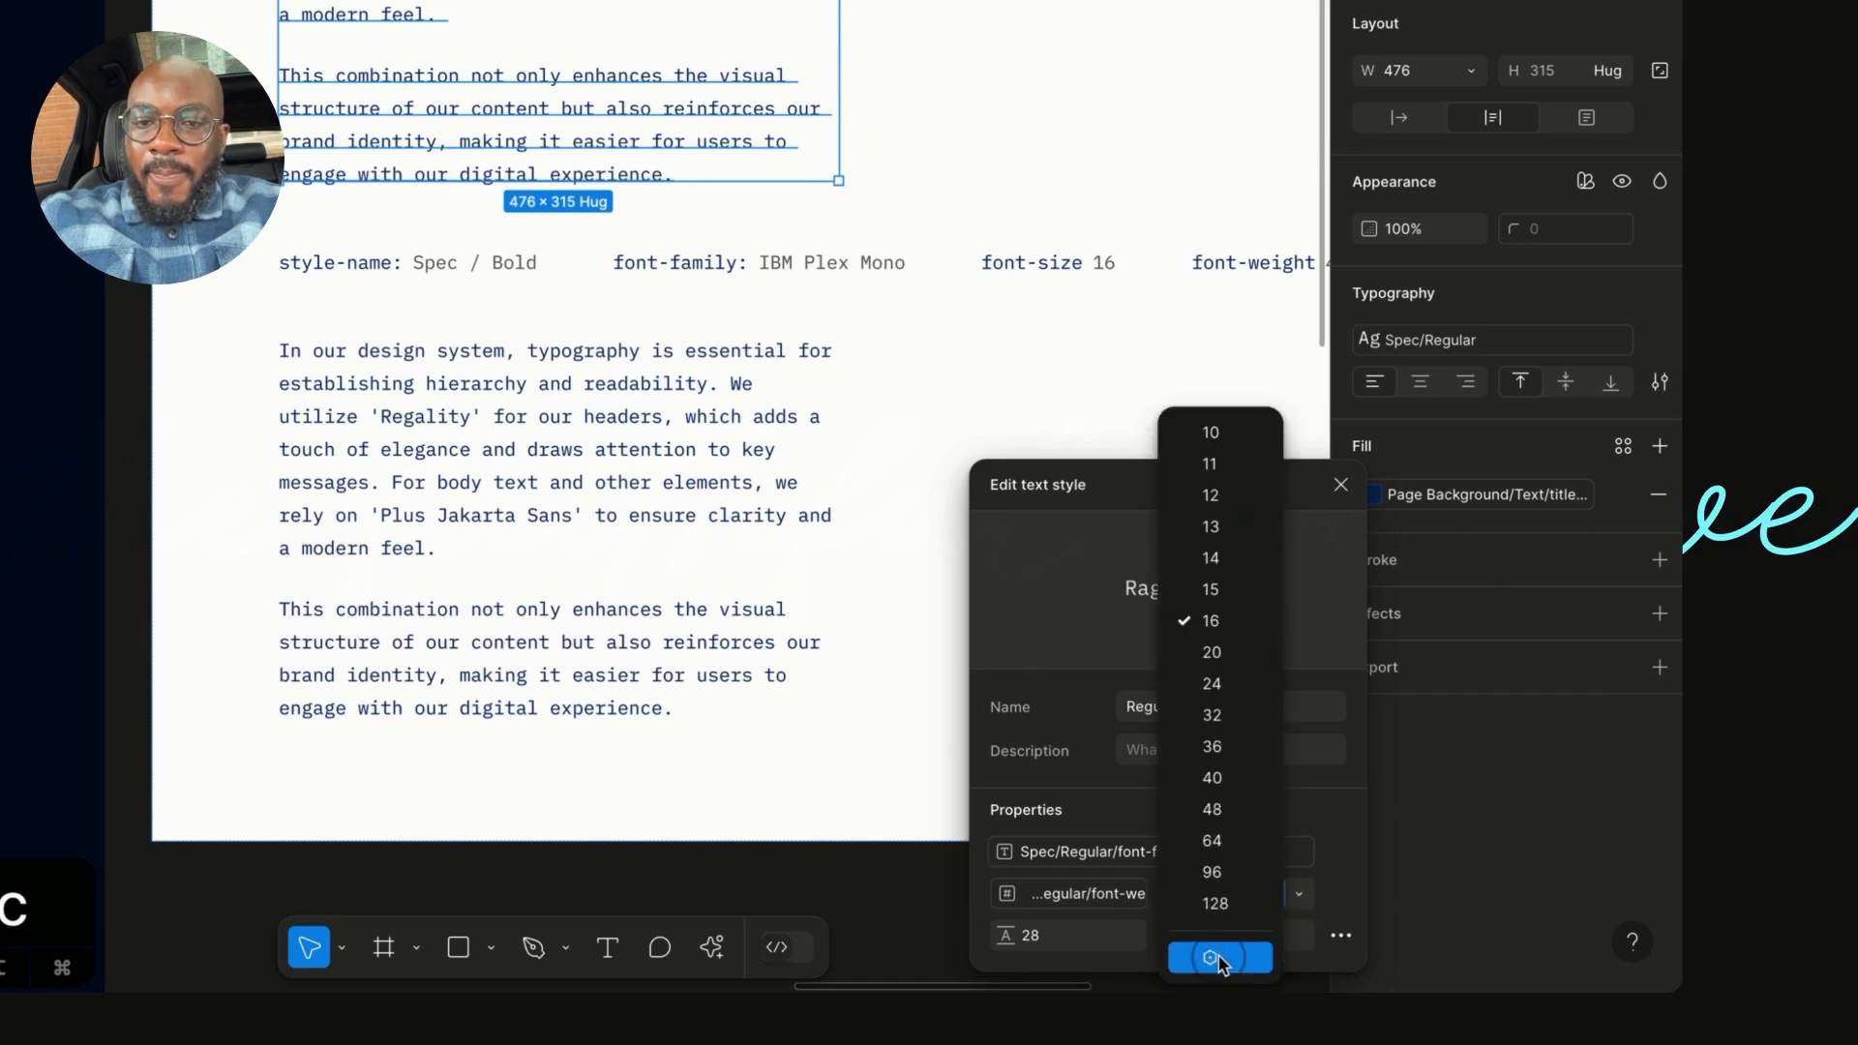
click(1217, 958)
text(spec)
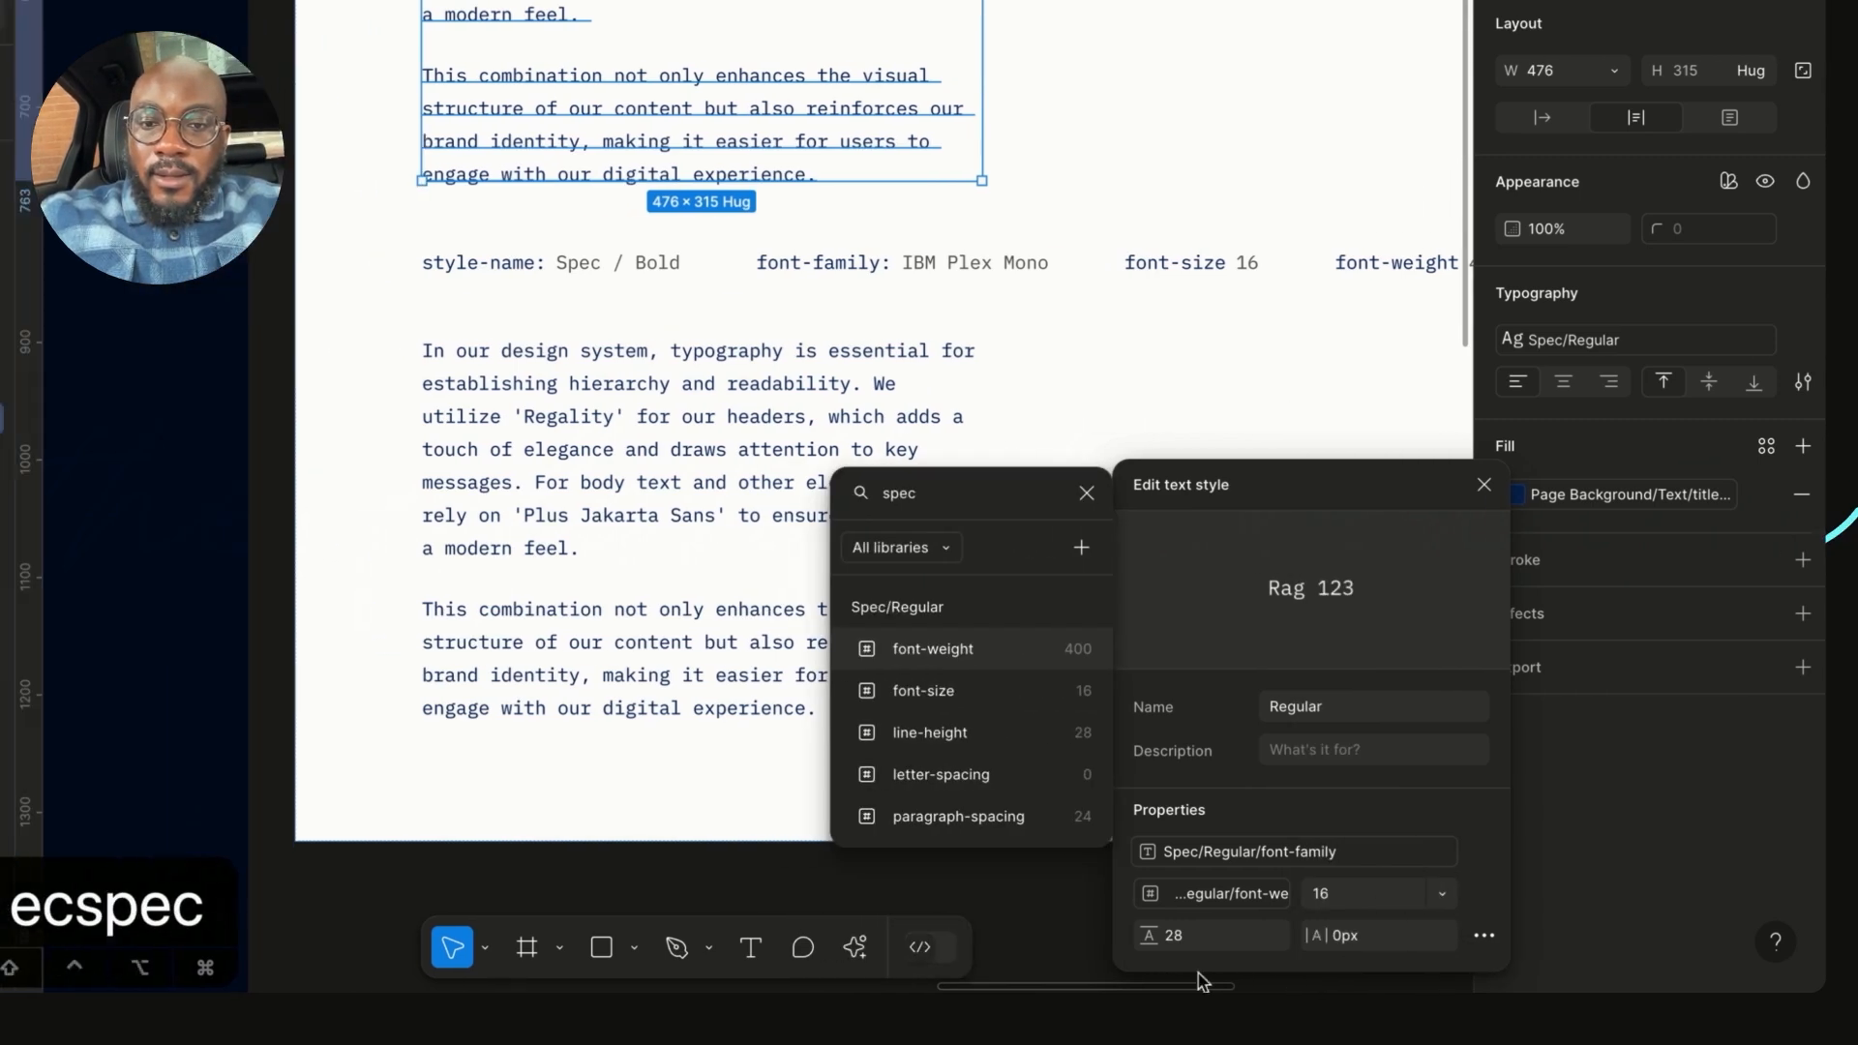
click(891, 695)
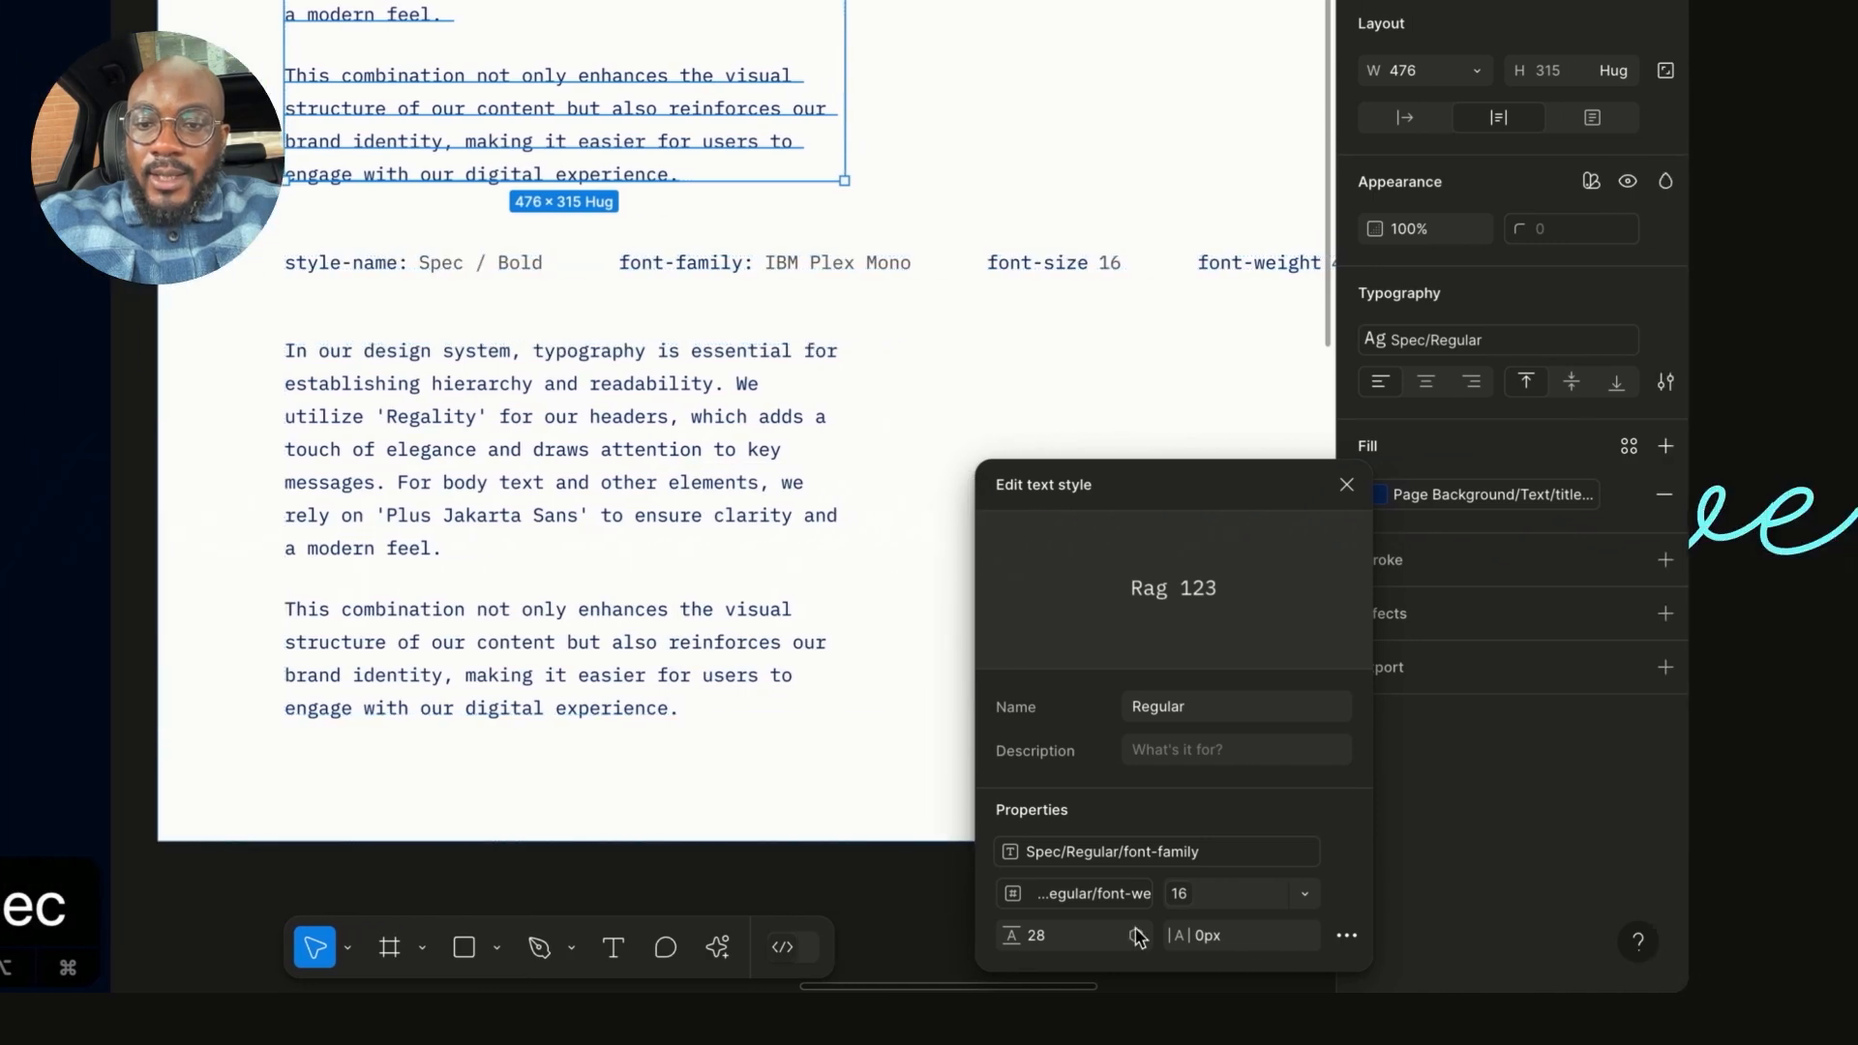
- Bind the Regular text style's line height and letter spacing to the Spec/Regular line-height and letter-spacing variables
click(1201, 935)
text(spec)
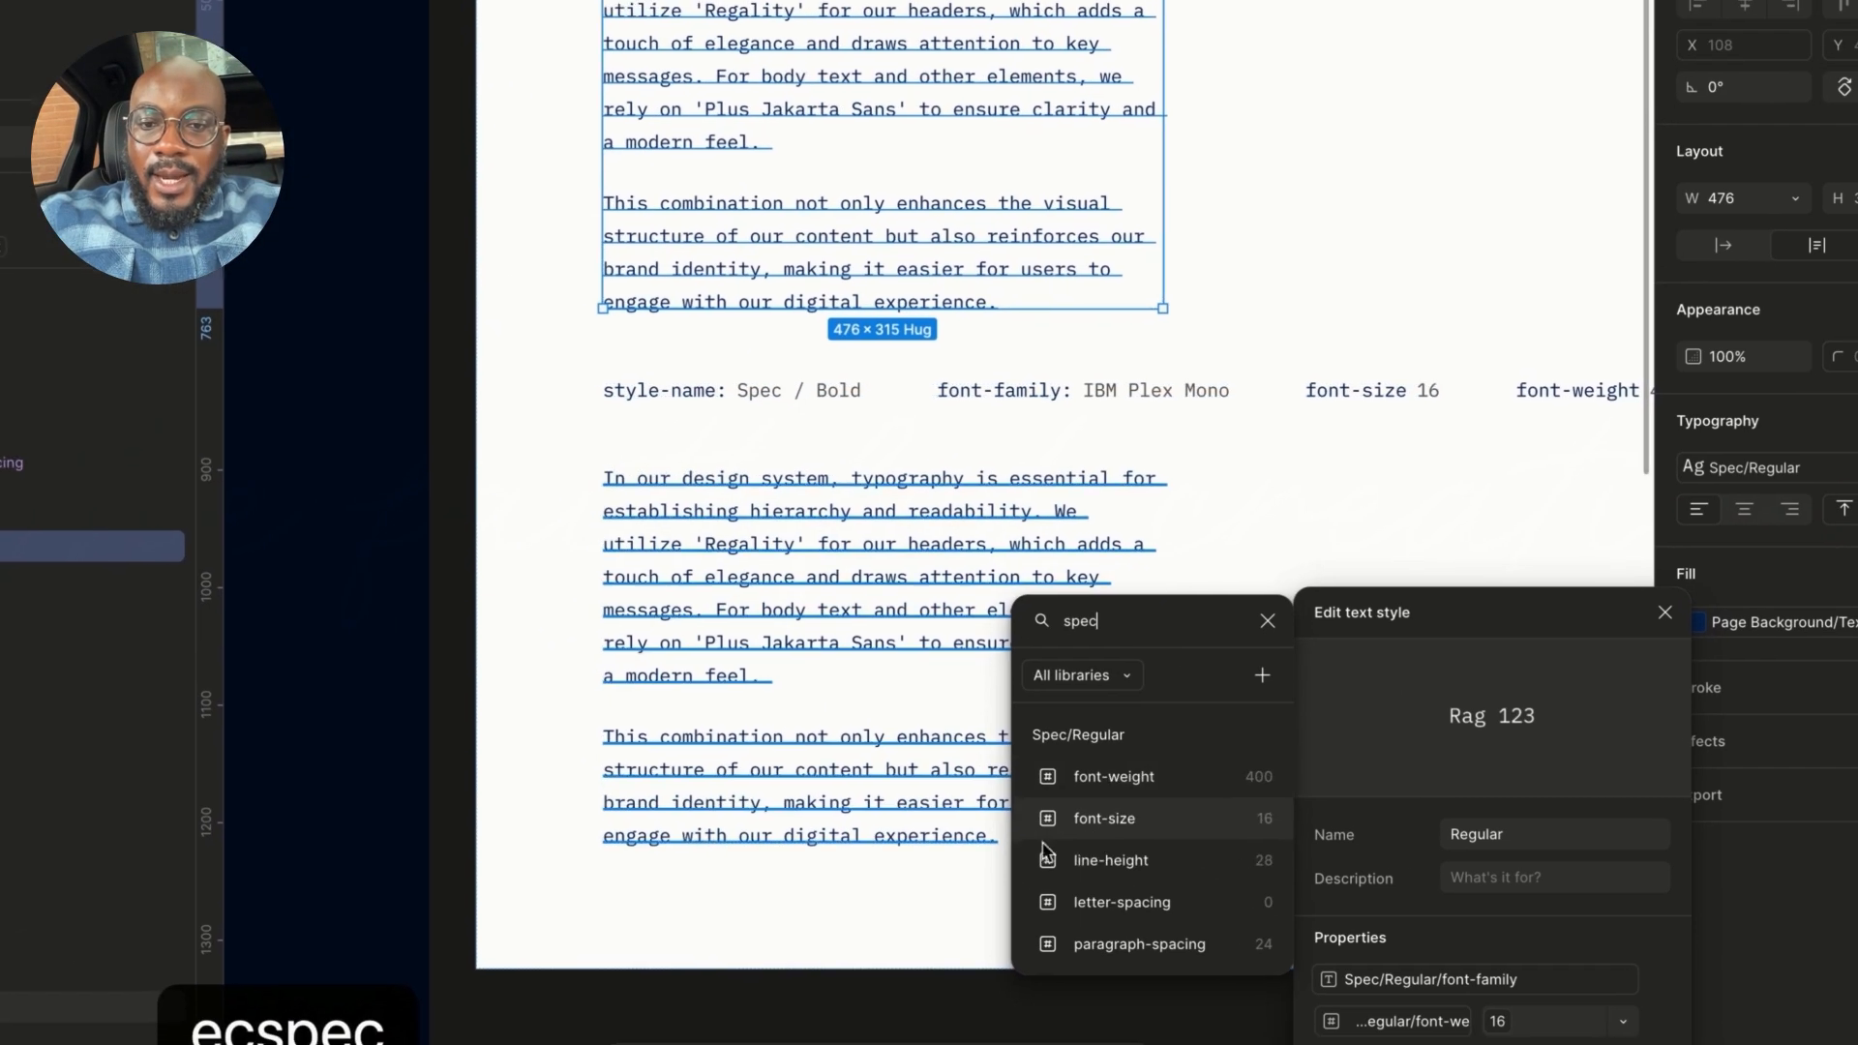
click(1070, 867)
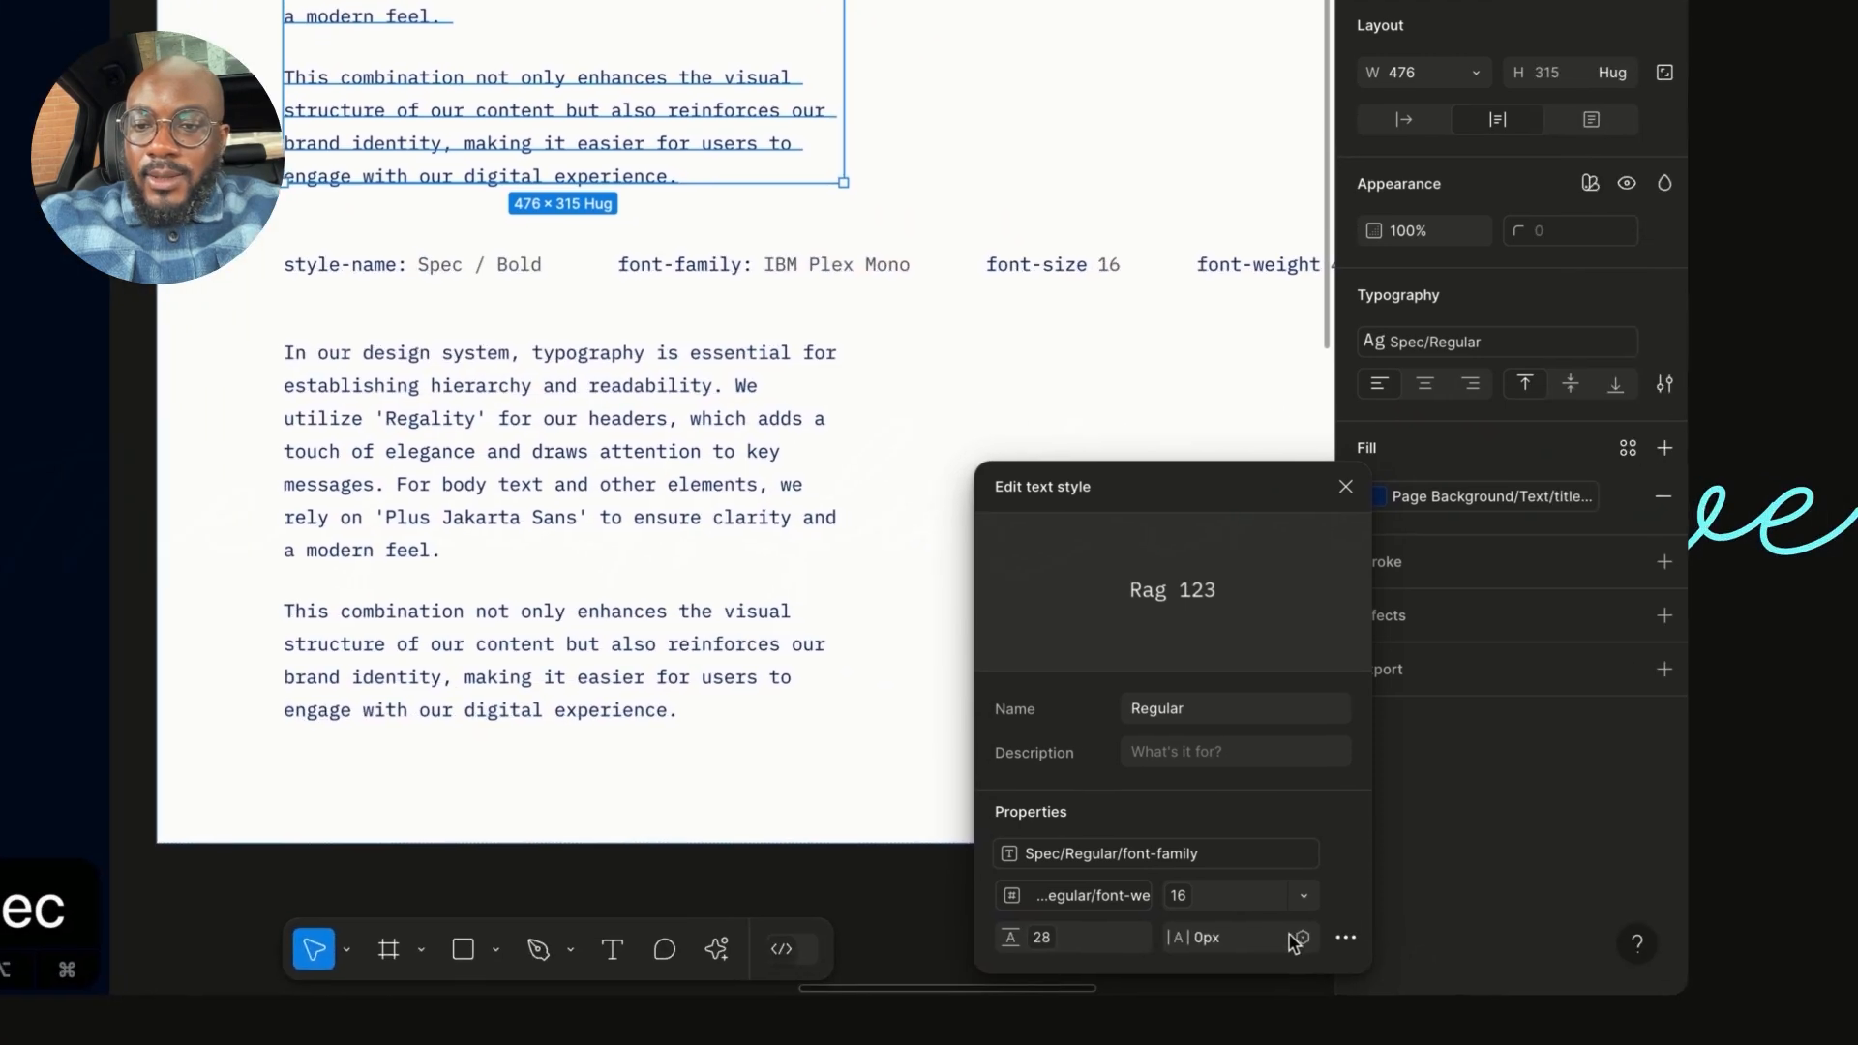
click(1361, 957)
text(spec)
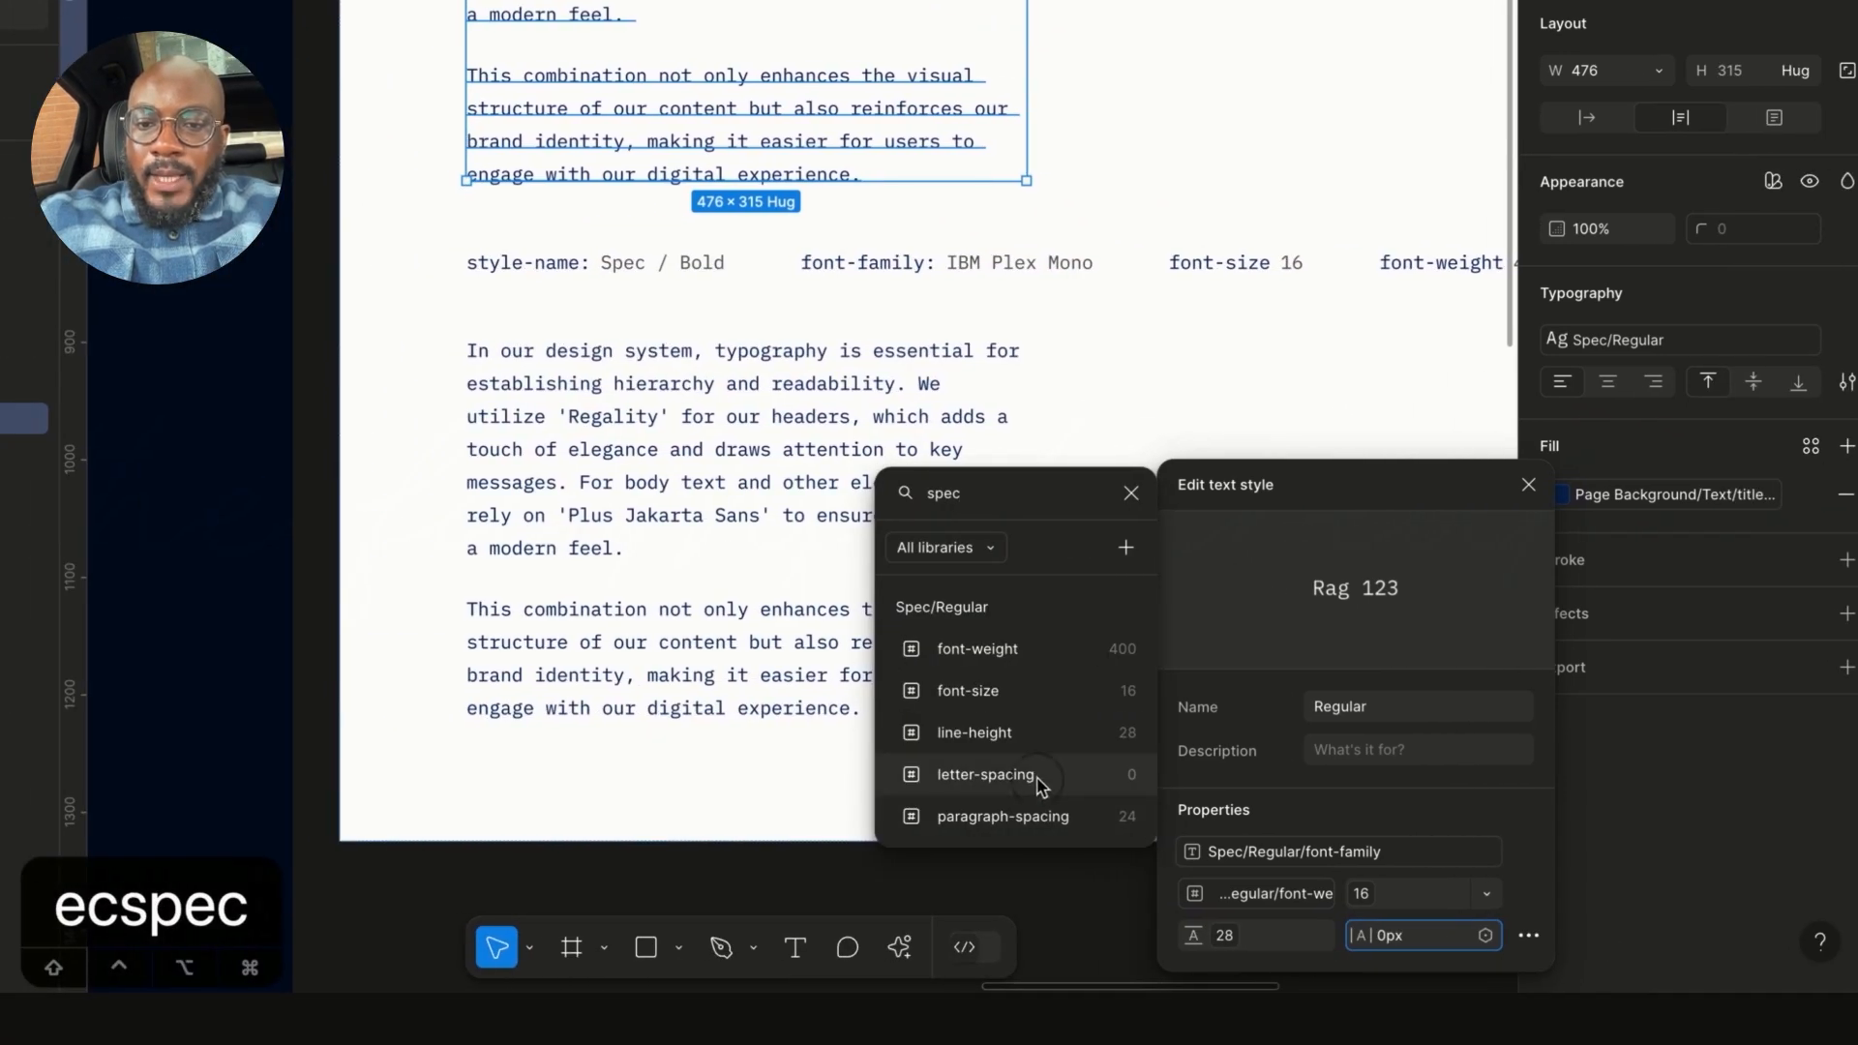
click(987, 775)
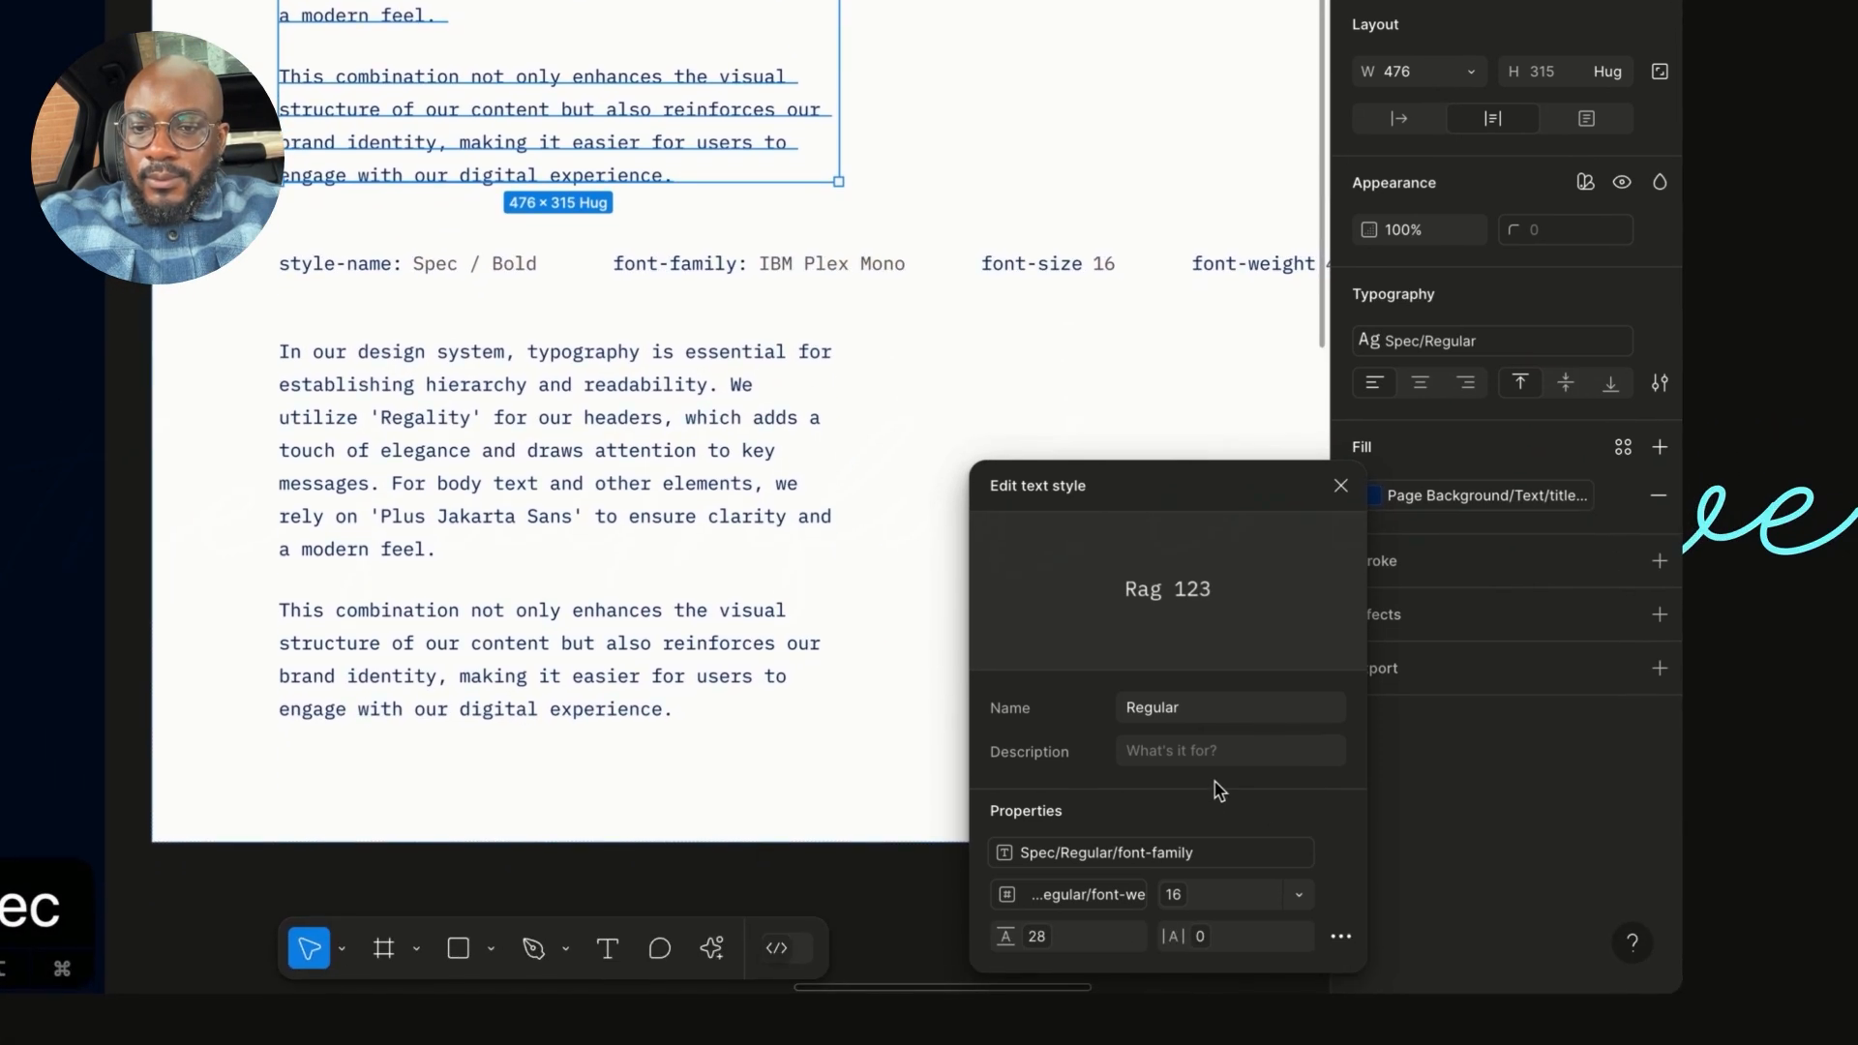
- Bind the Regular text style's paragraph spacing to the Spec/Regular paragraph-spacing variable, searching the variables for "spec"
click(1340, 936)
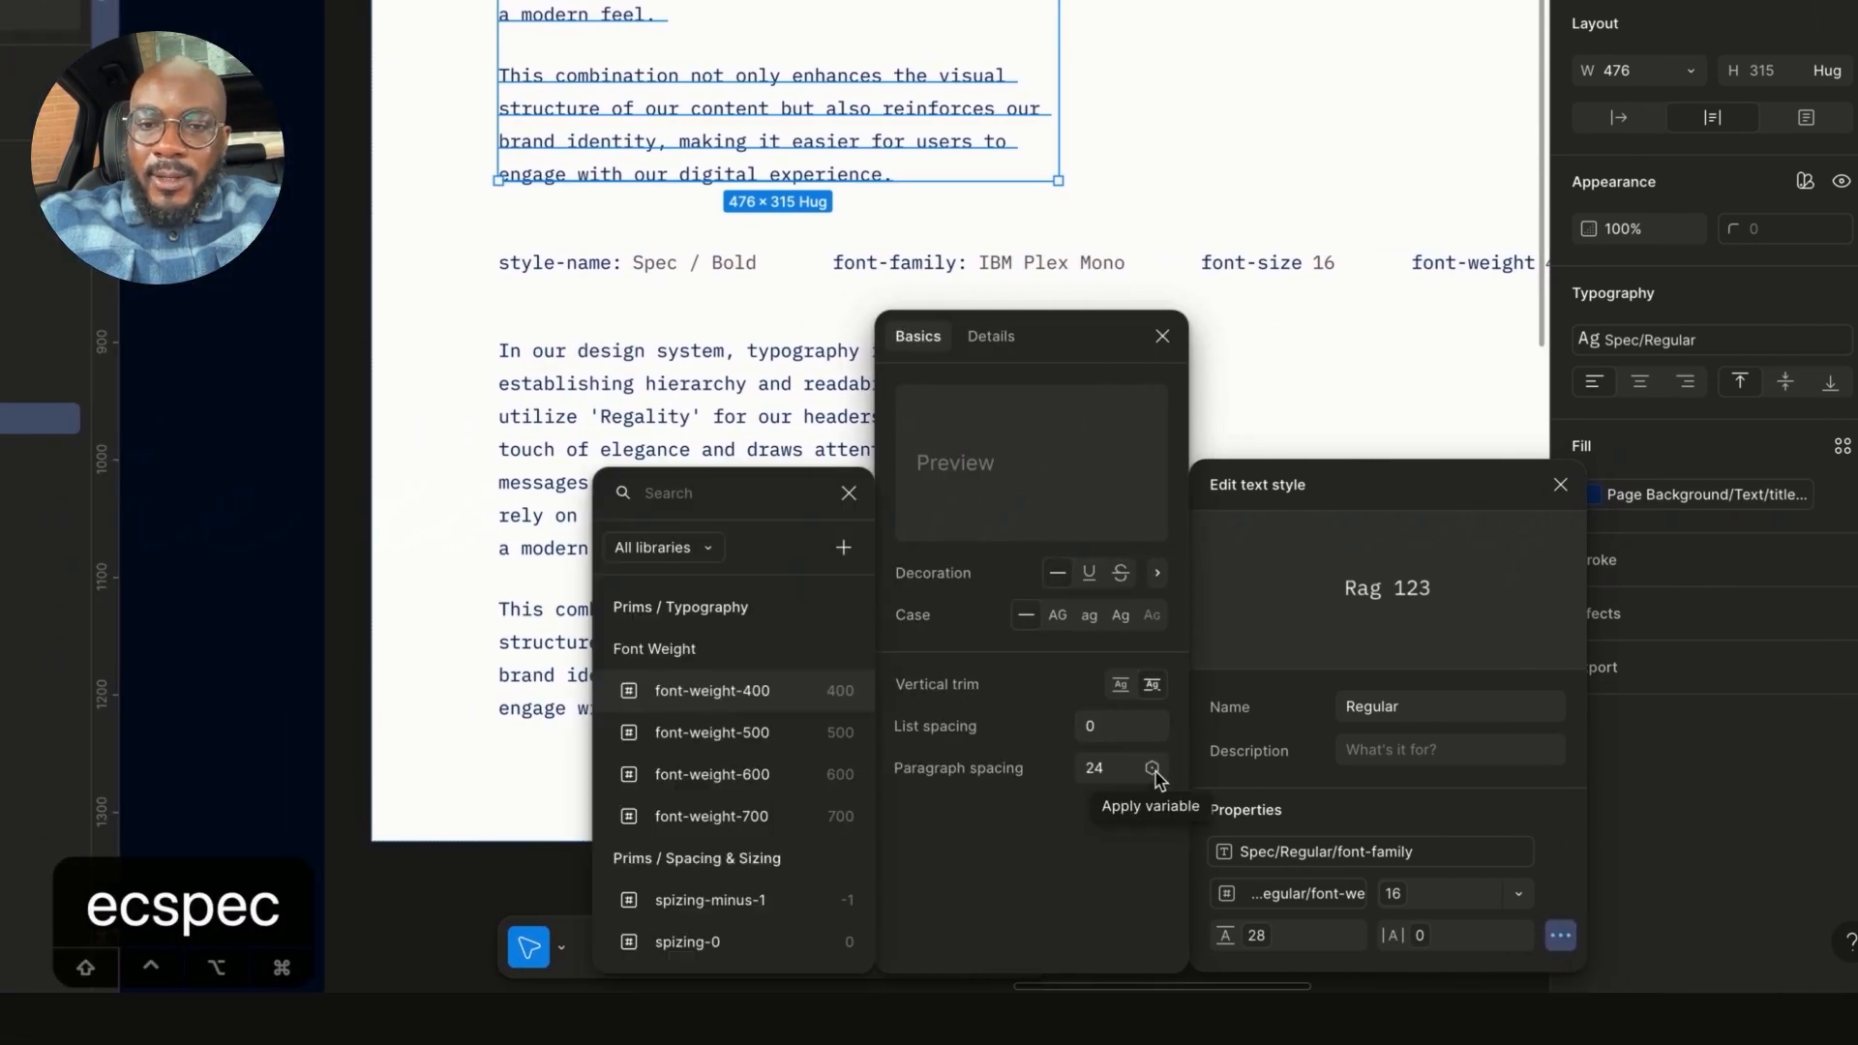
text(spec)
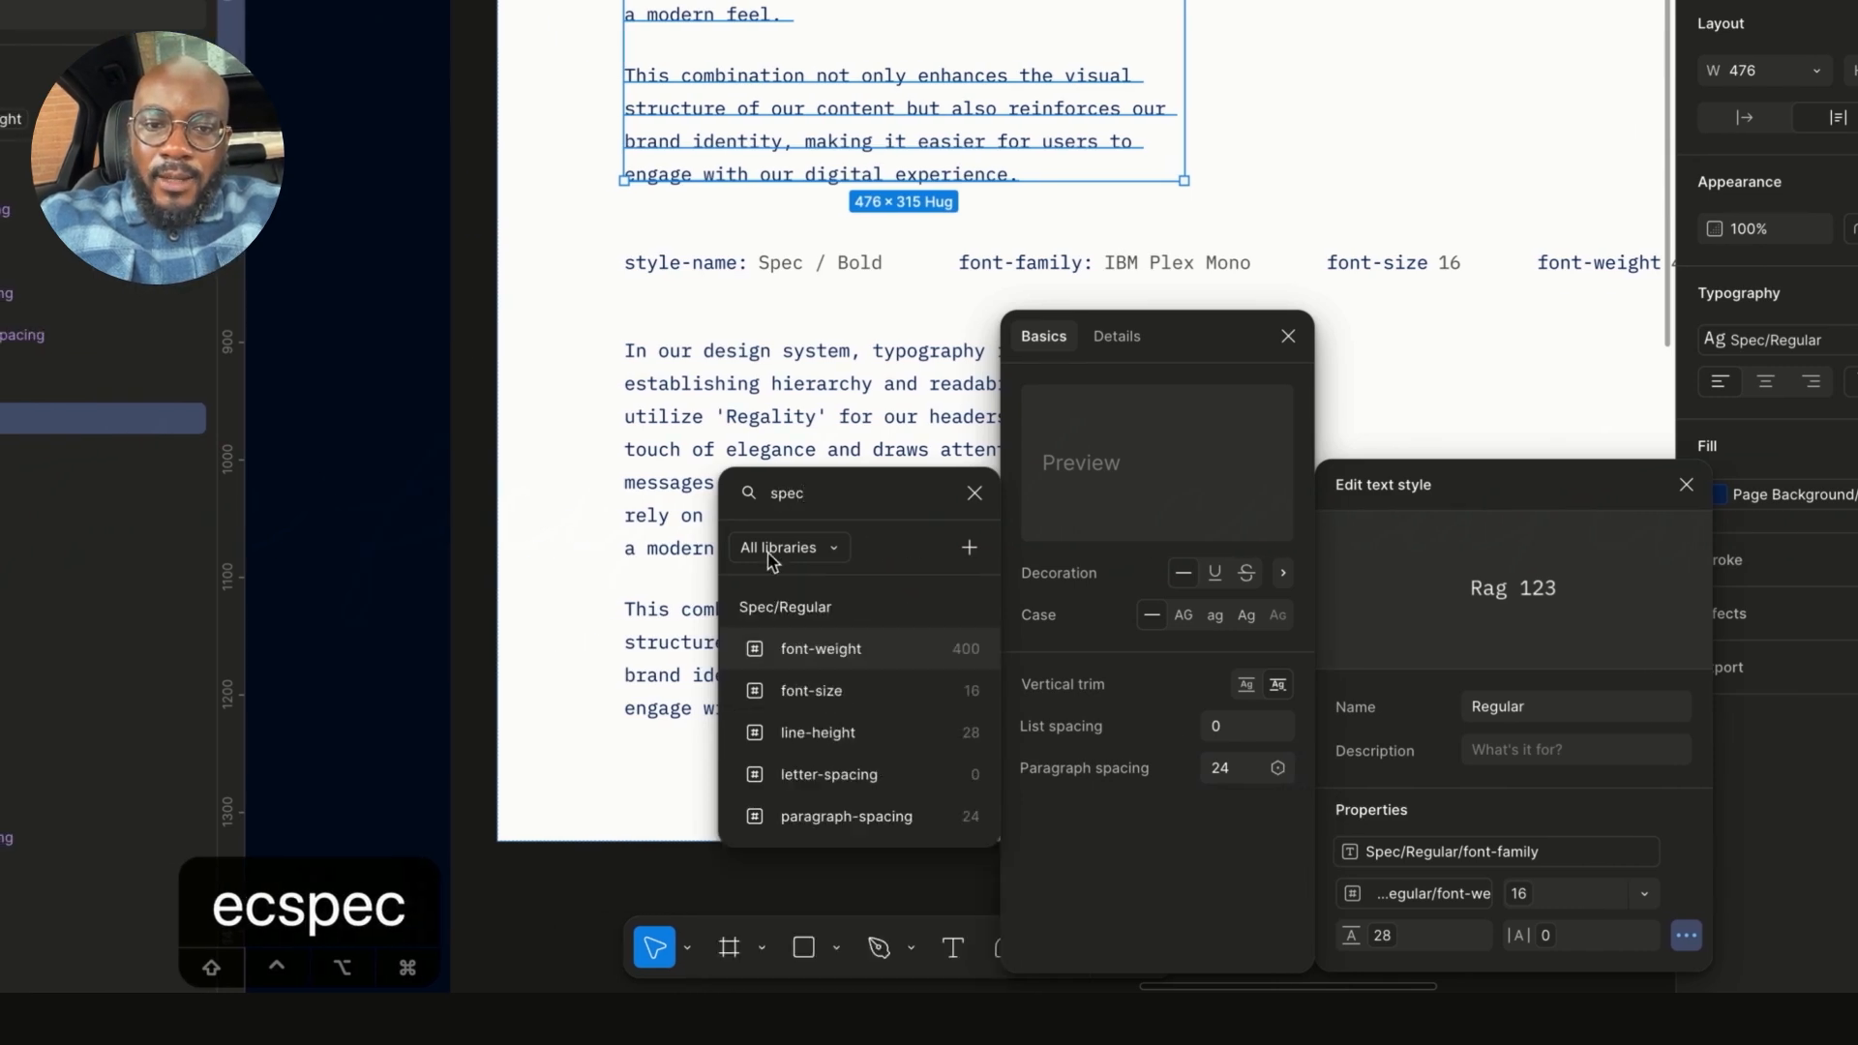
click(882, 817)
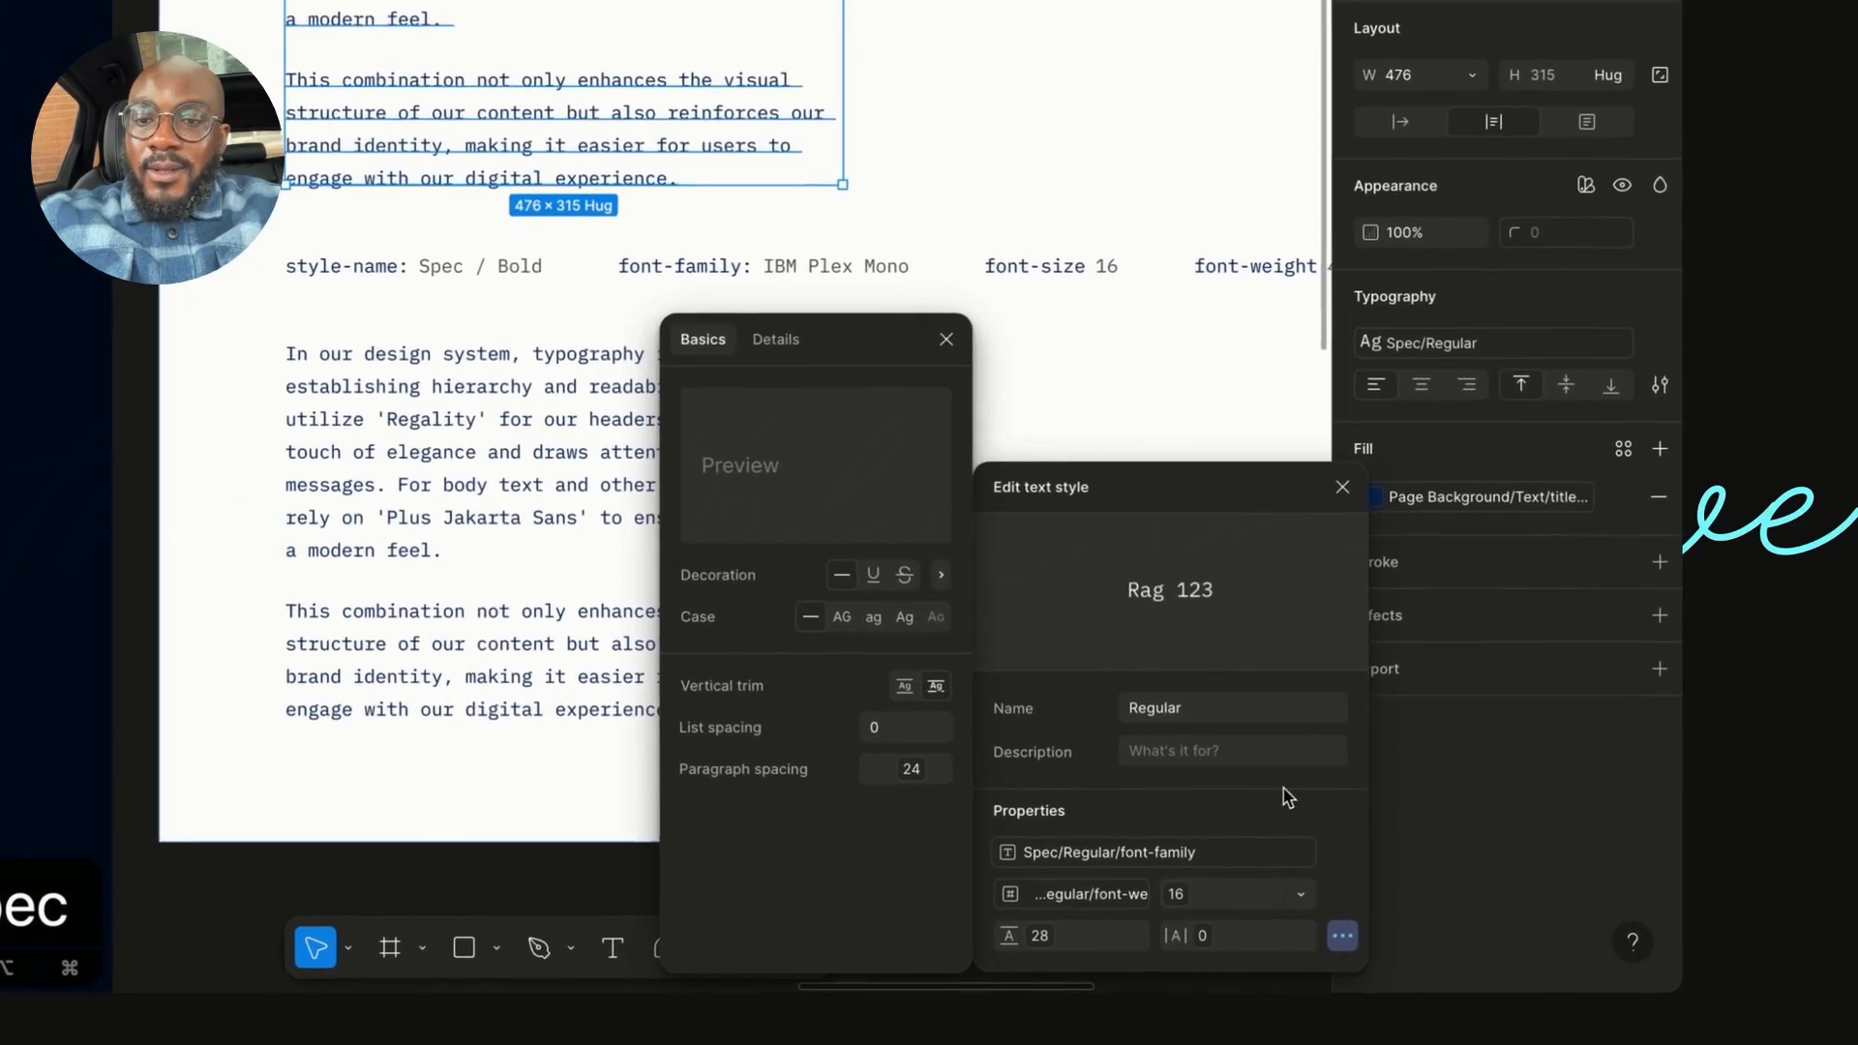
- Apply the Spec/Regular text style to the sample paragraphs below the Spec / Bold row
click(1340, 636)
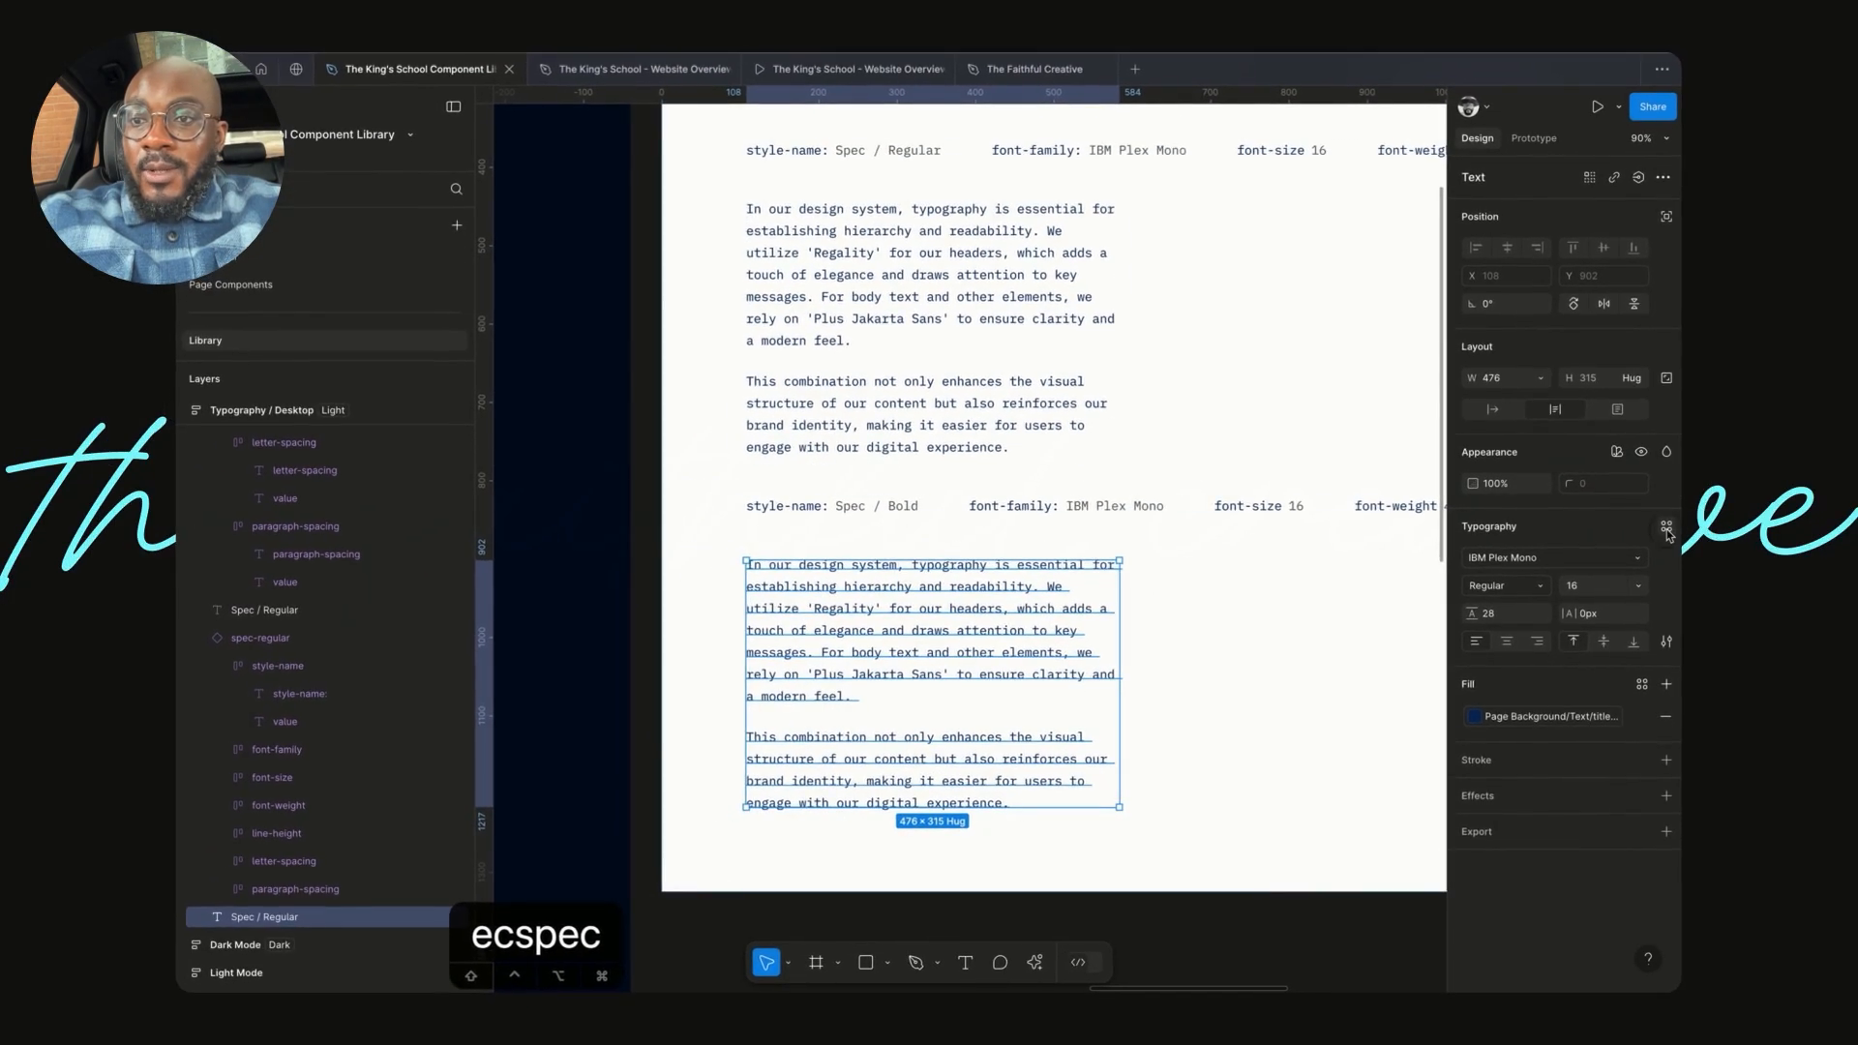
click(1666, 527)
click(1561, 681)
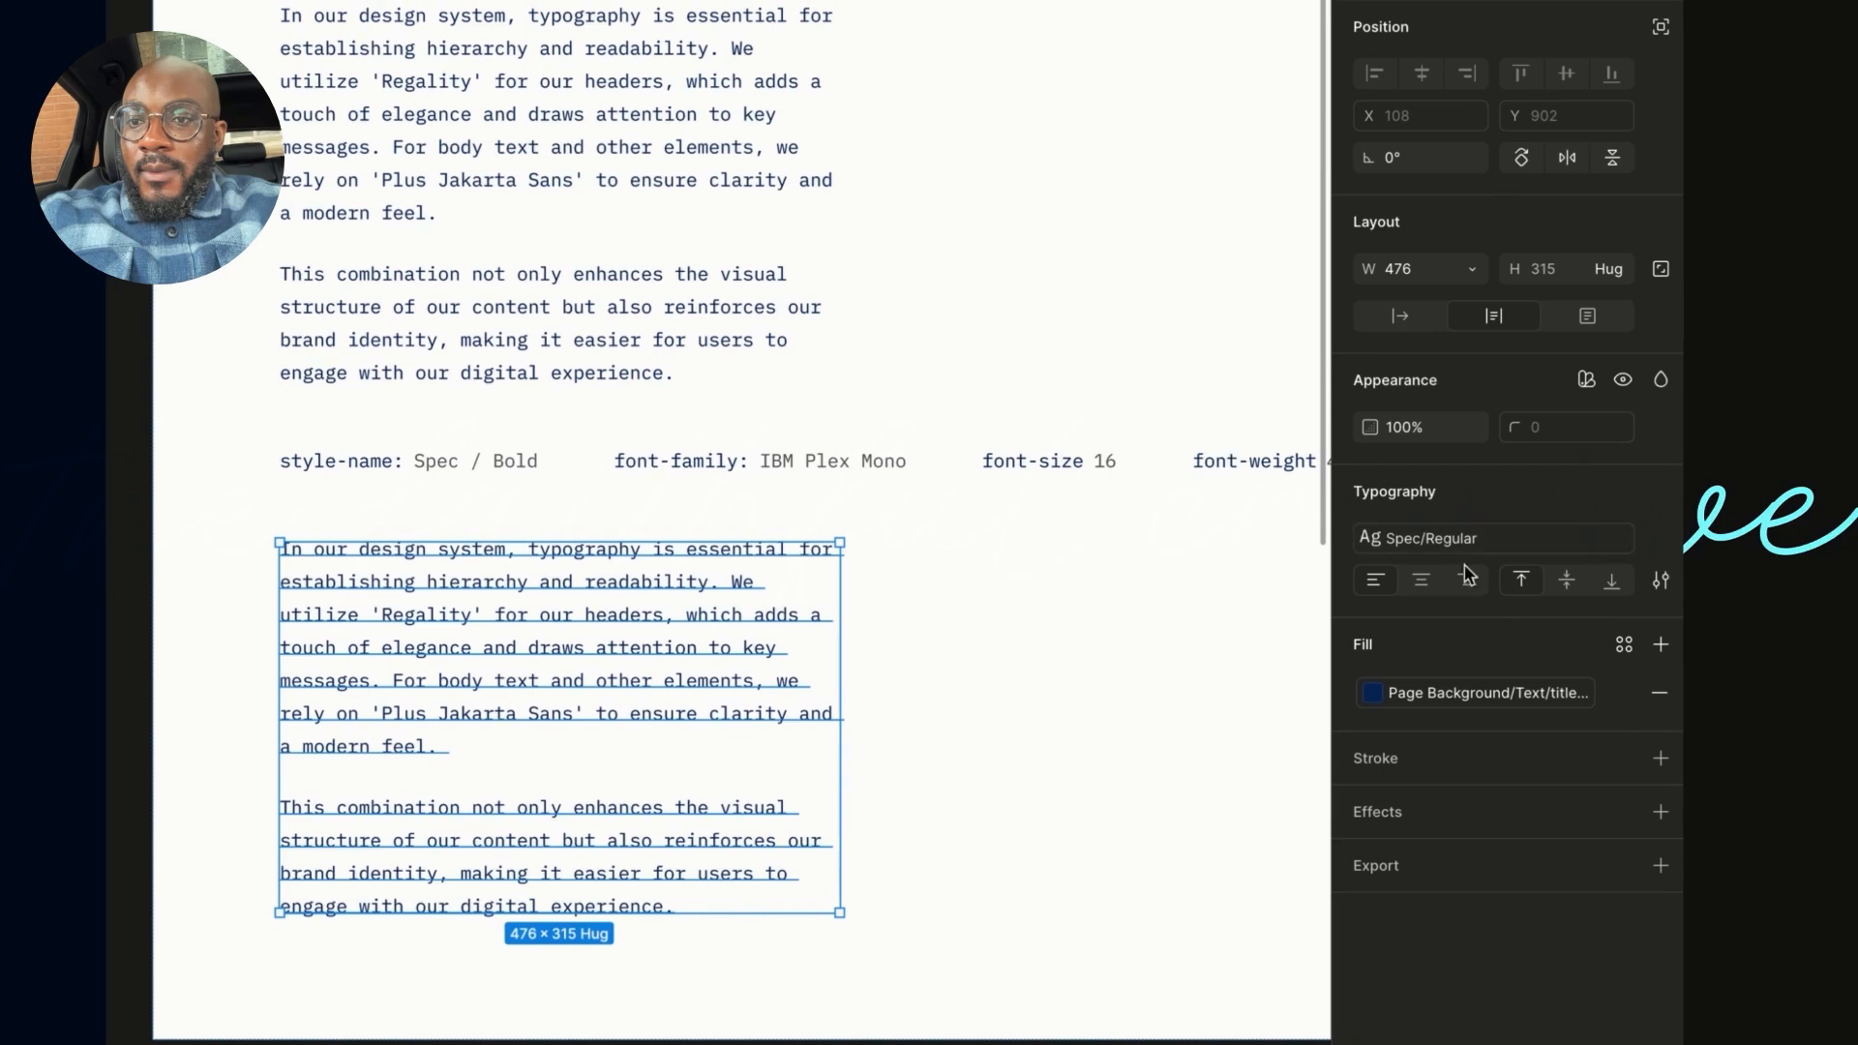
click(1531, 522)
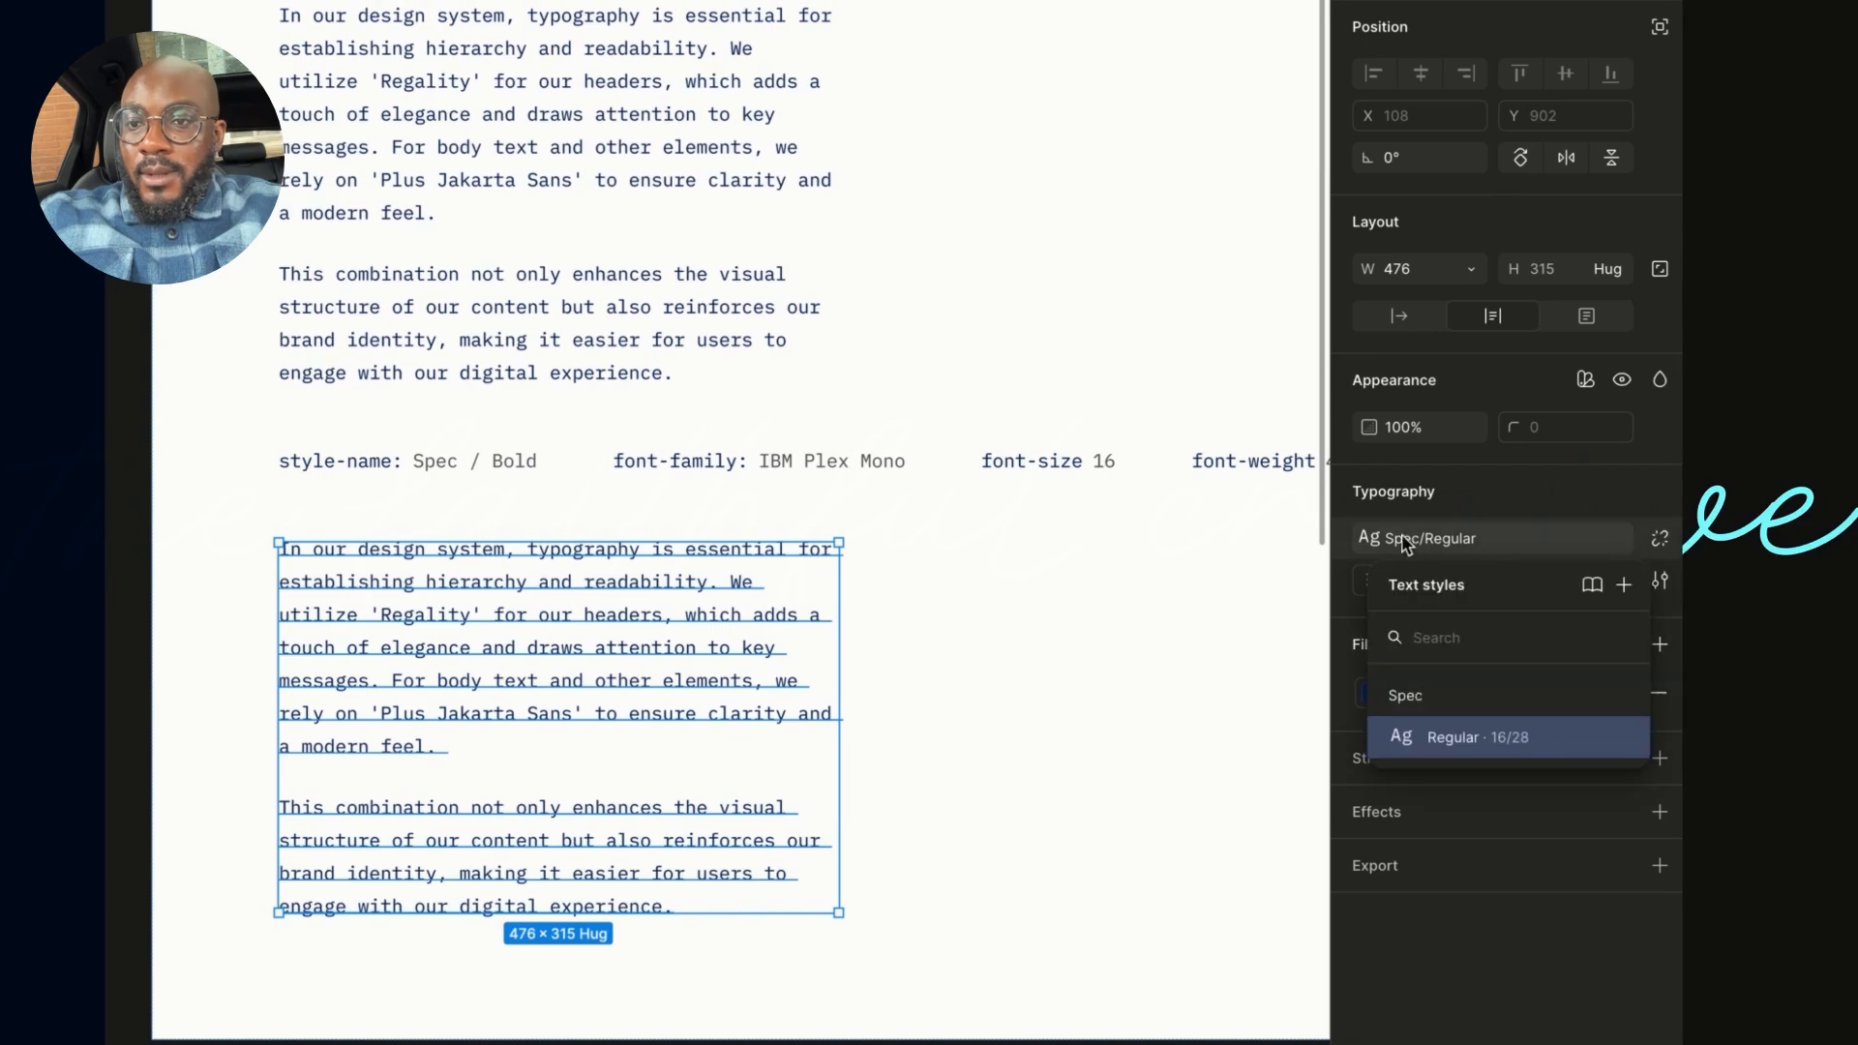
click(1624, 738)
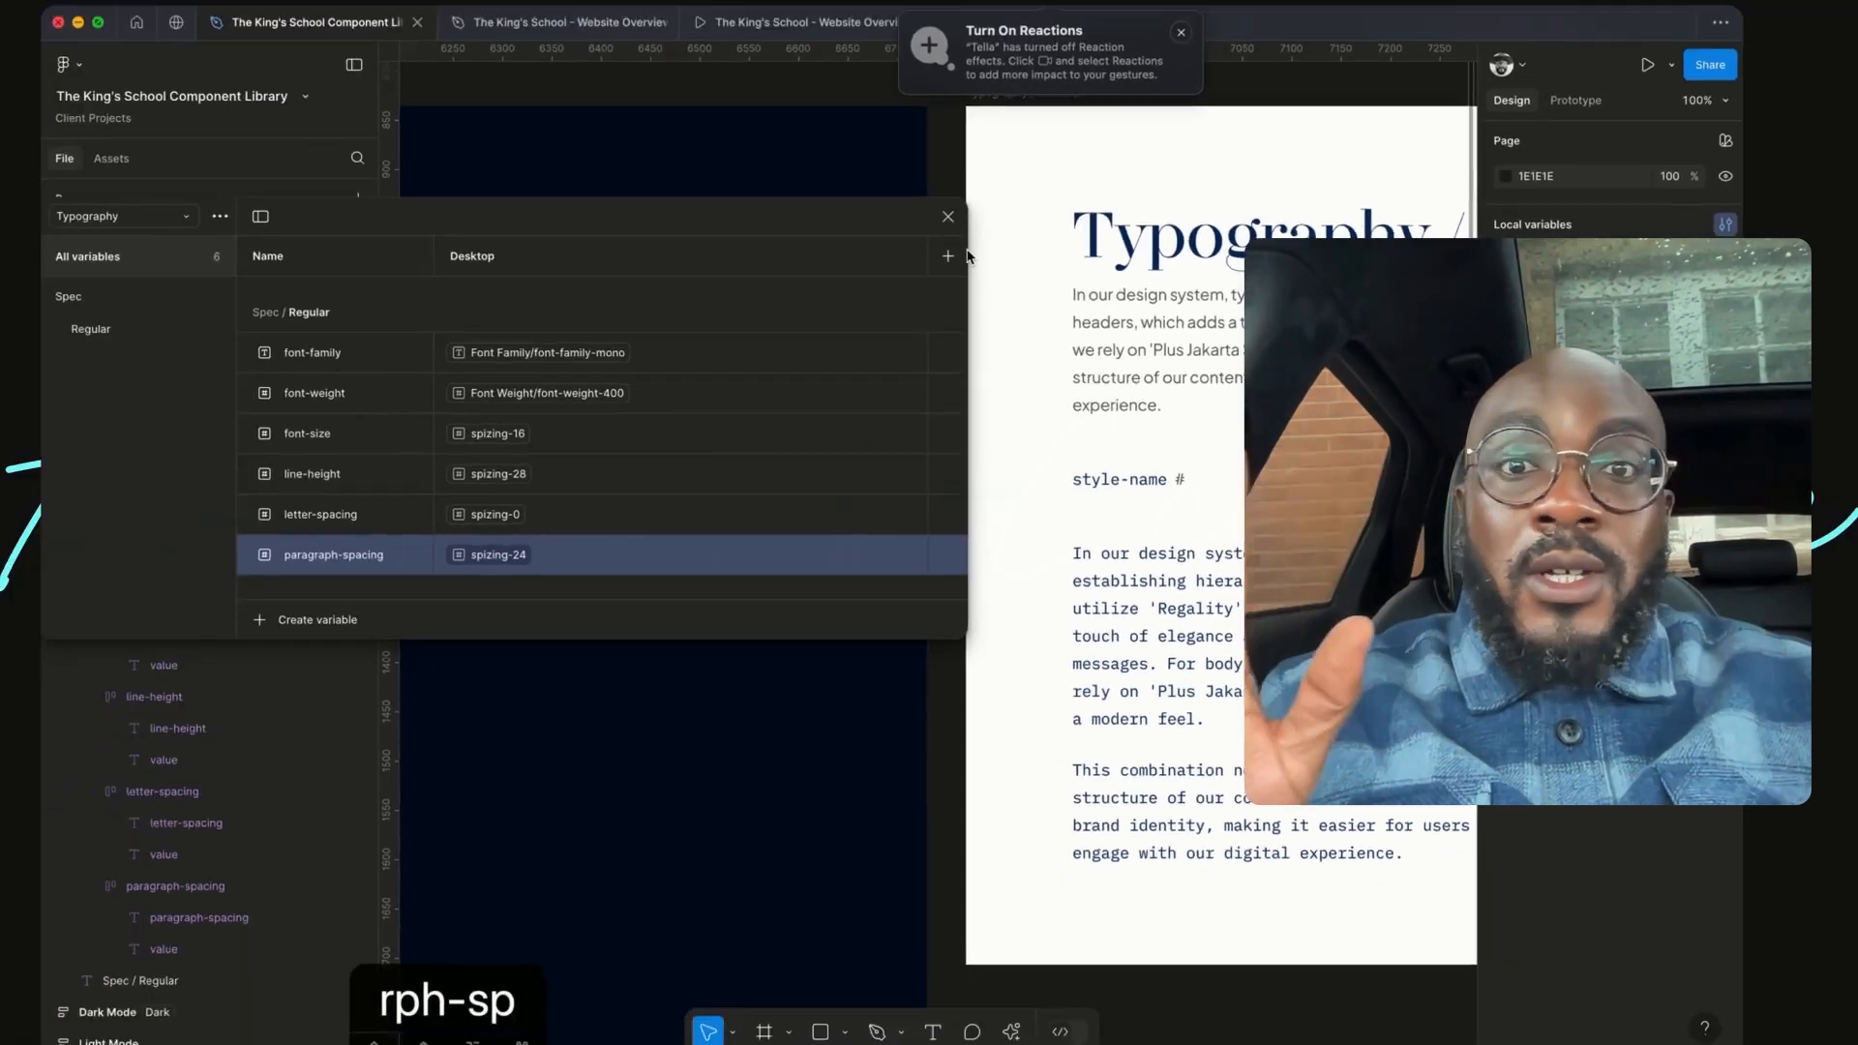
- Switch to the browser to review the type scale table on the Material Design type system page, and return to Figma
key(super+Tab)
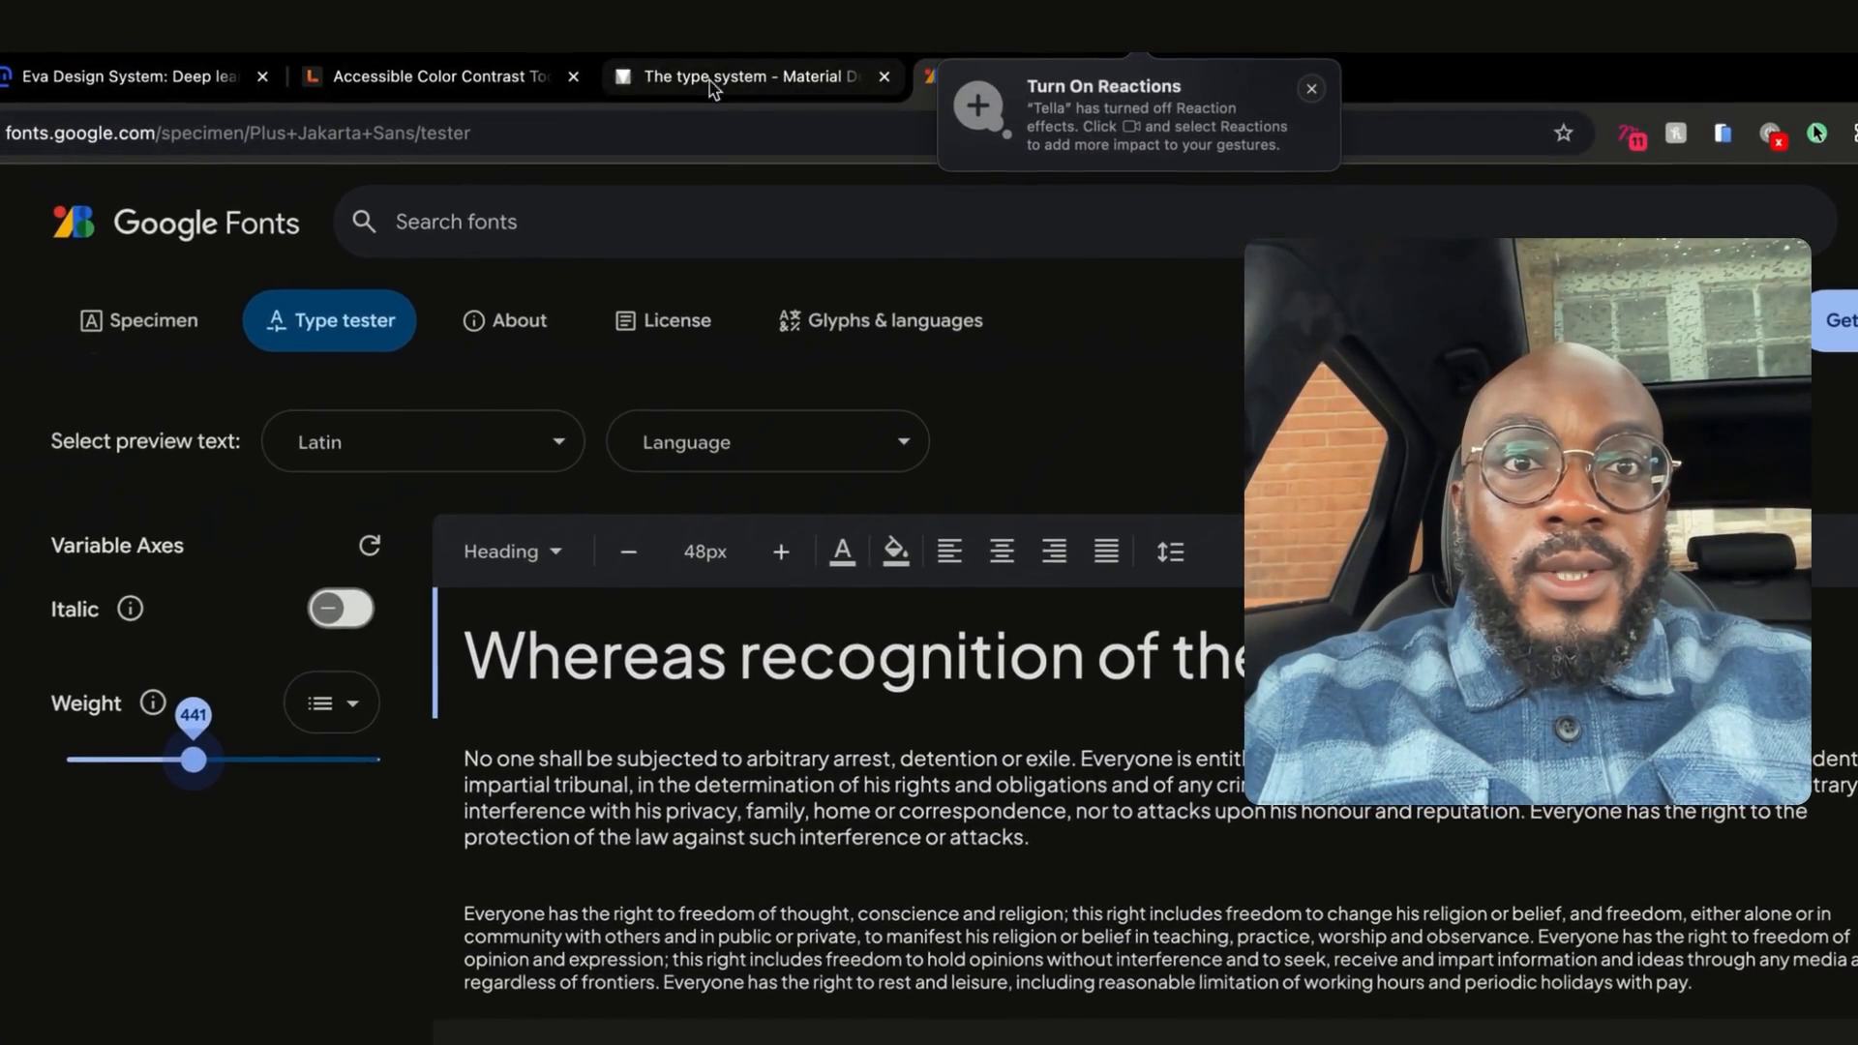
click(712, 83)
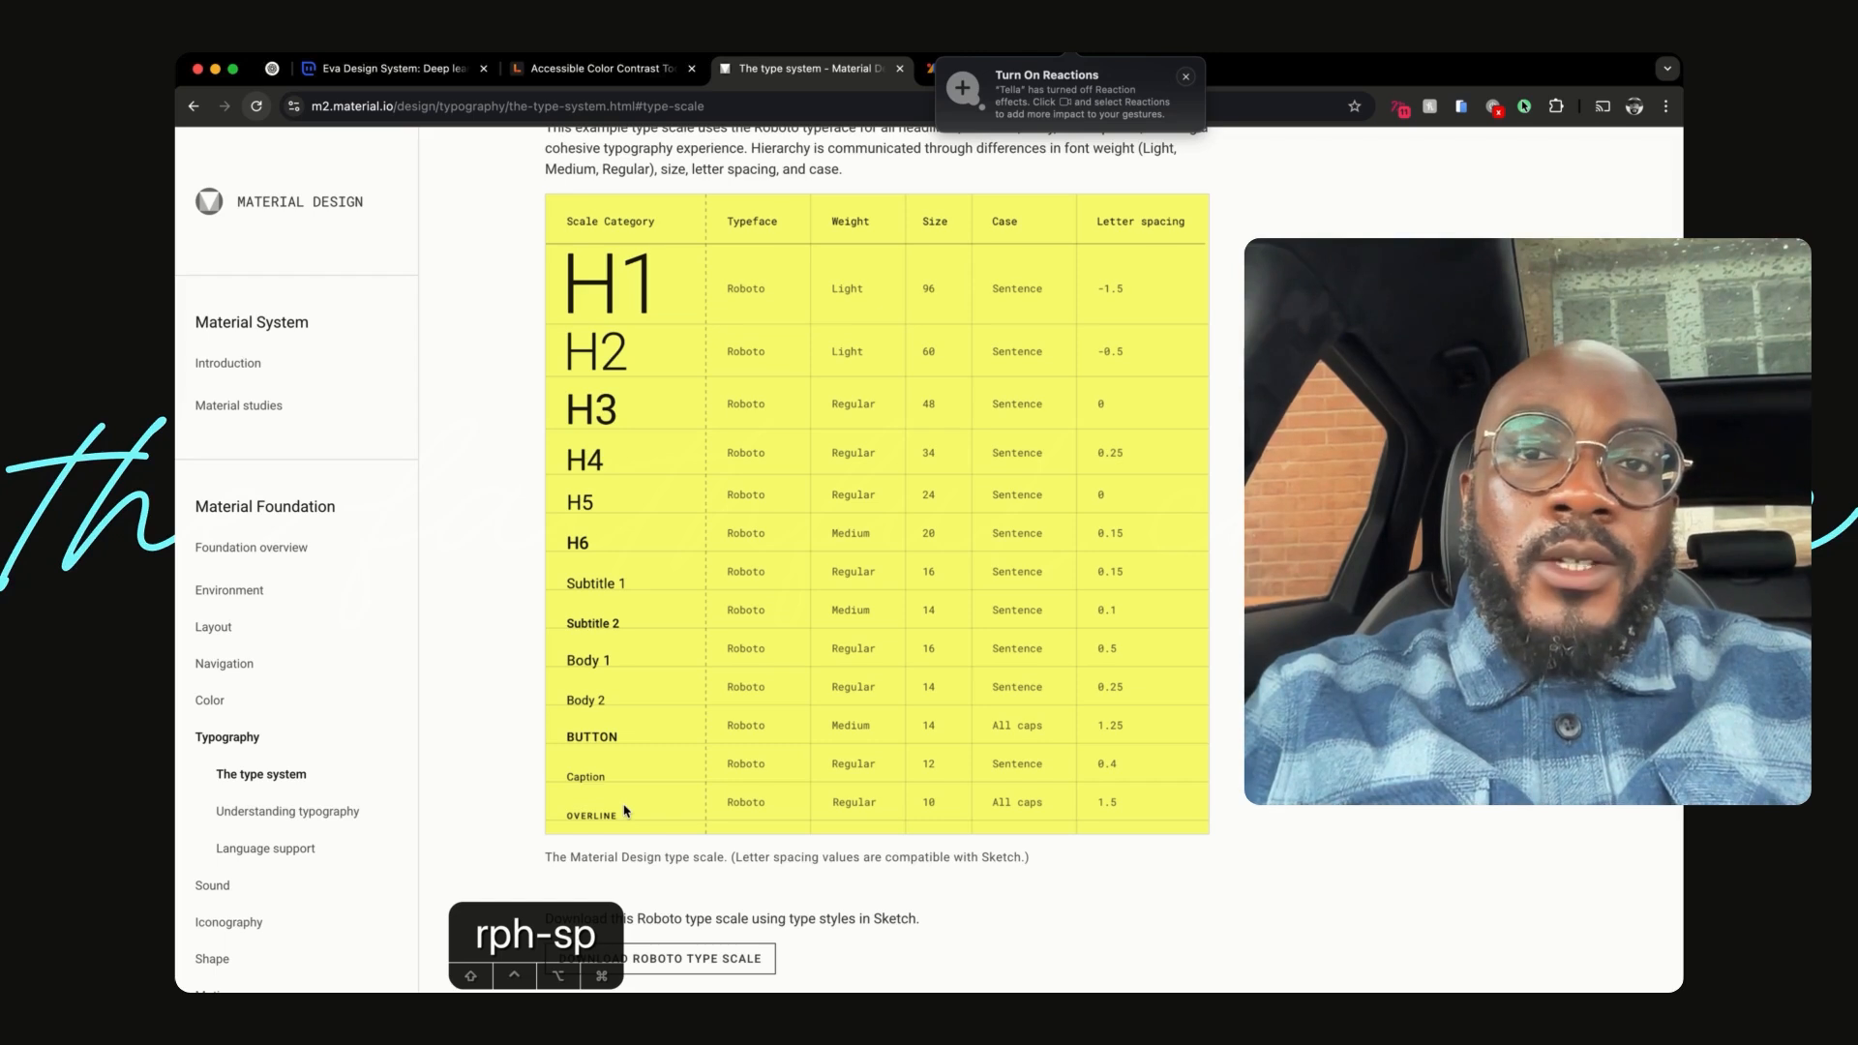
key(super+Tab)
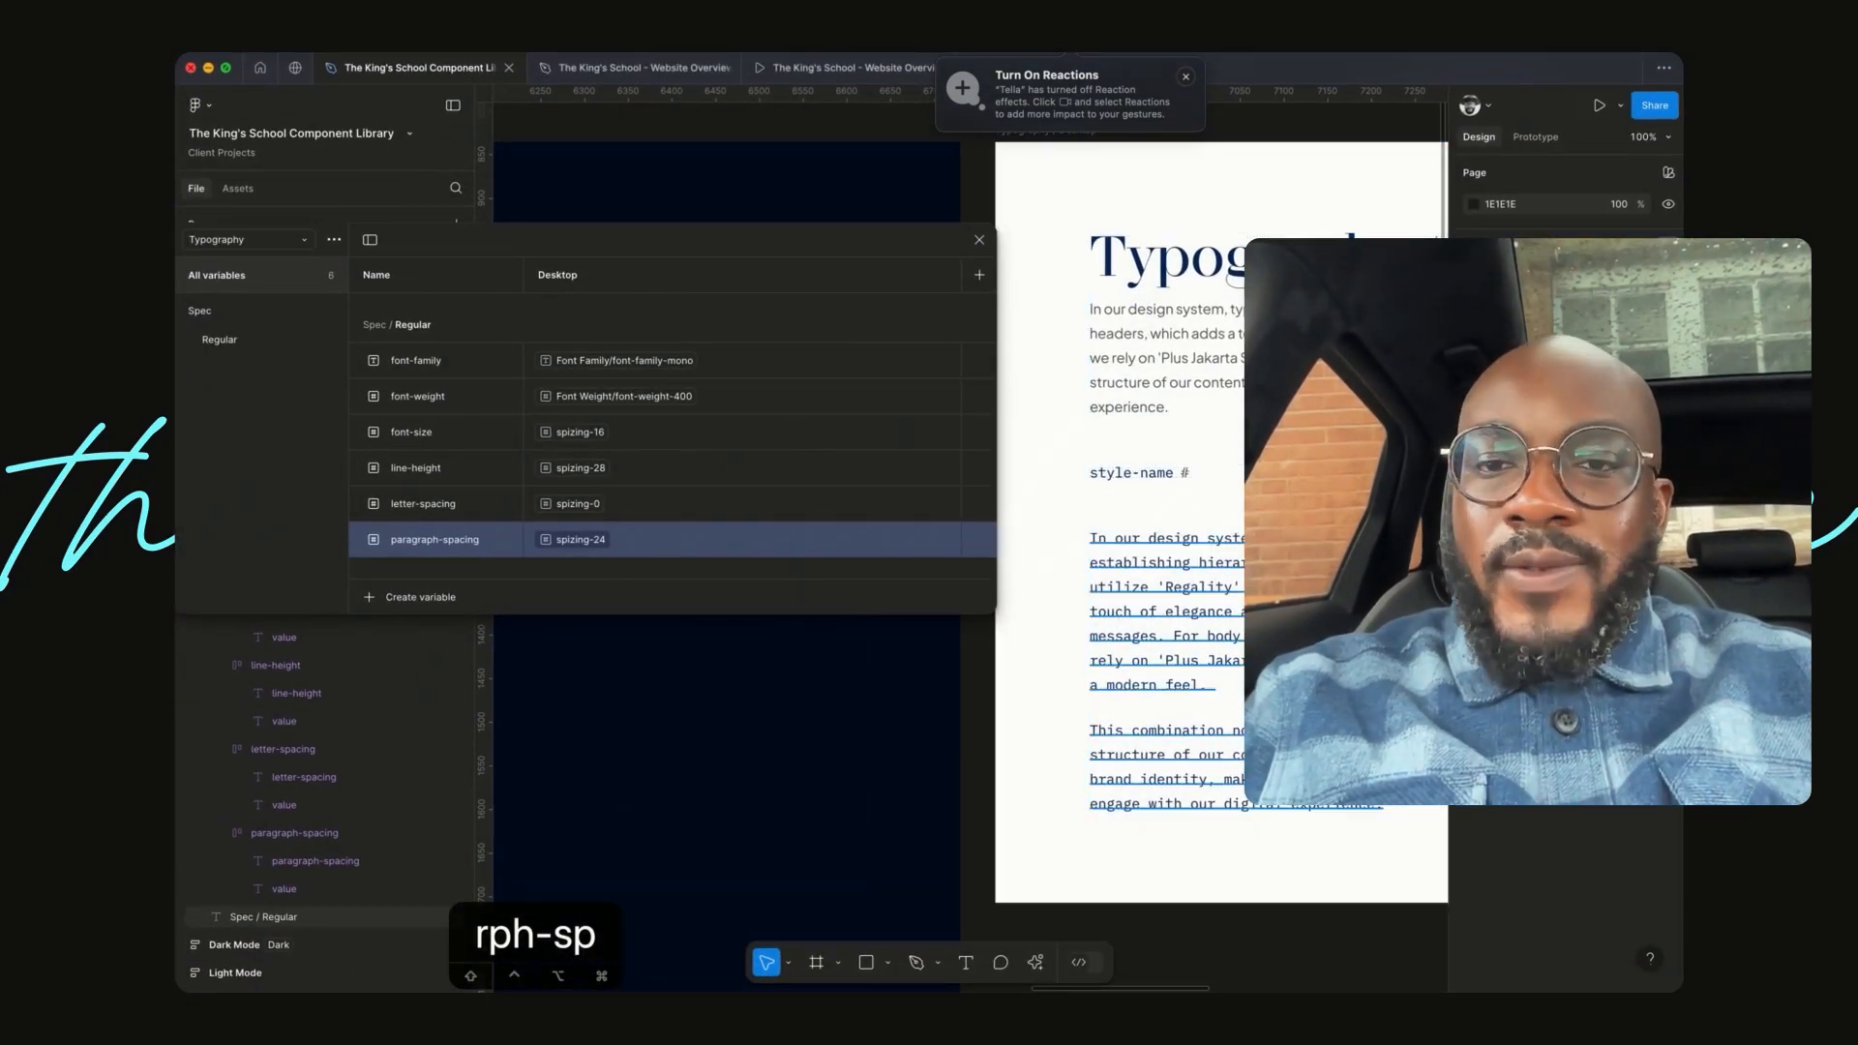
- Close the variables window and duplicate the .type-specs row as an instance directly below it in the Typography / Desktop frame
click(1340, 658)
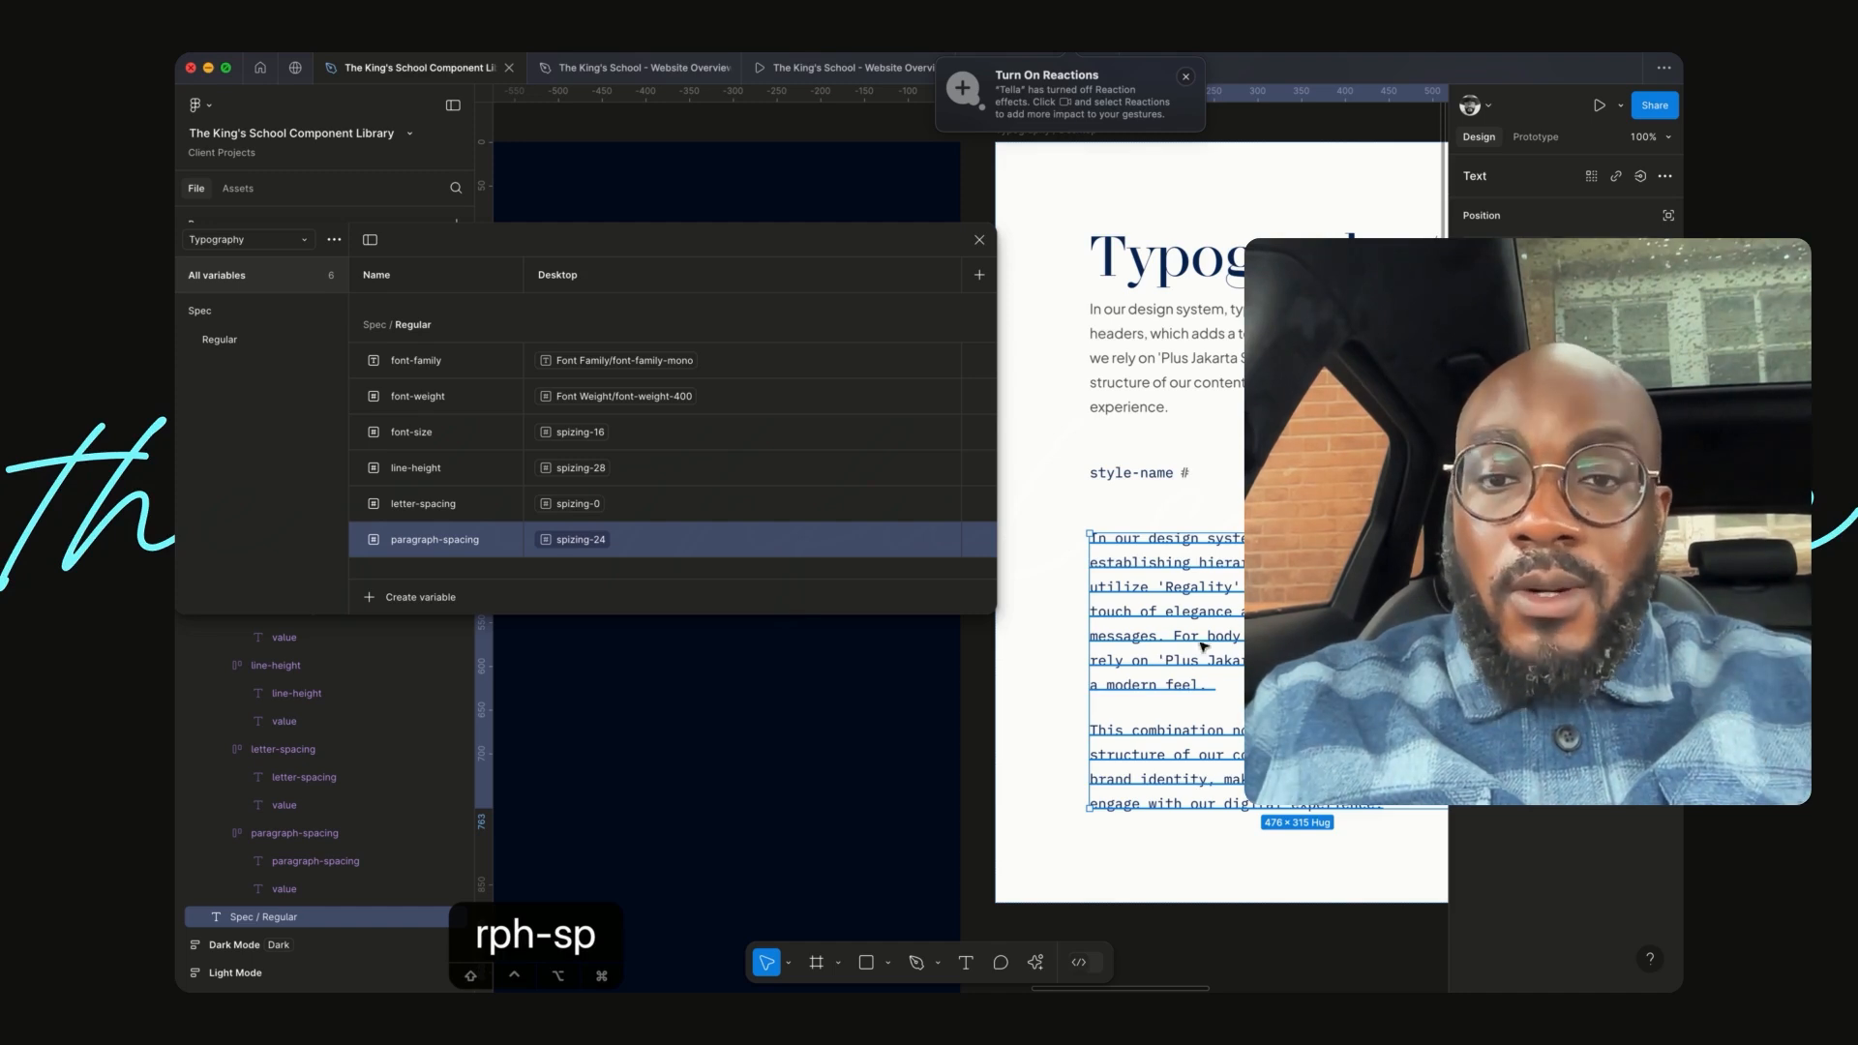
click(978, 776)
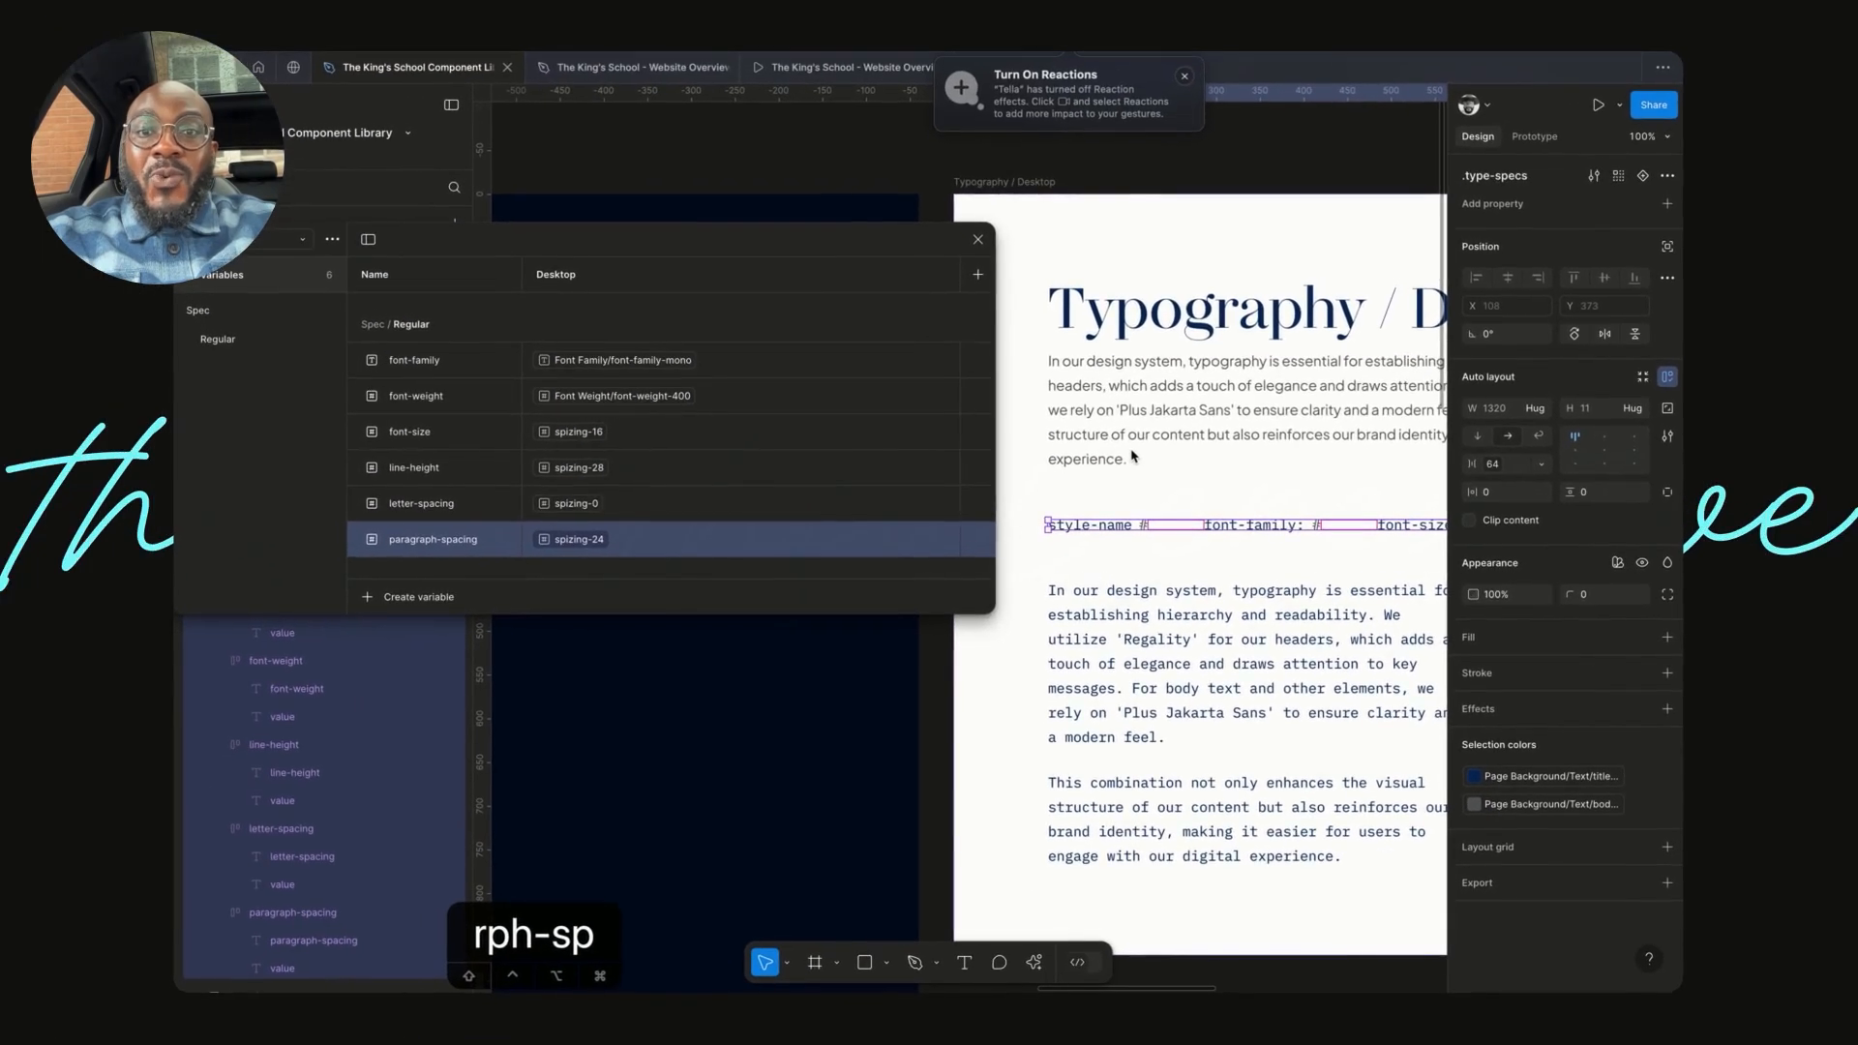
click(1092, 411)
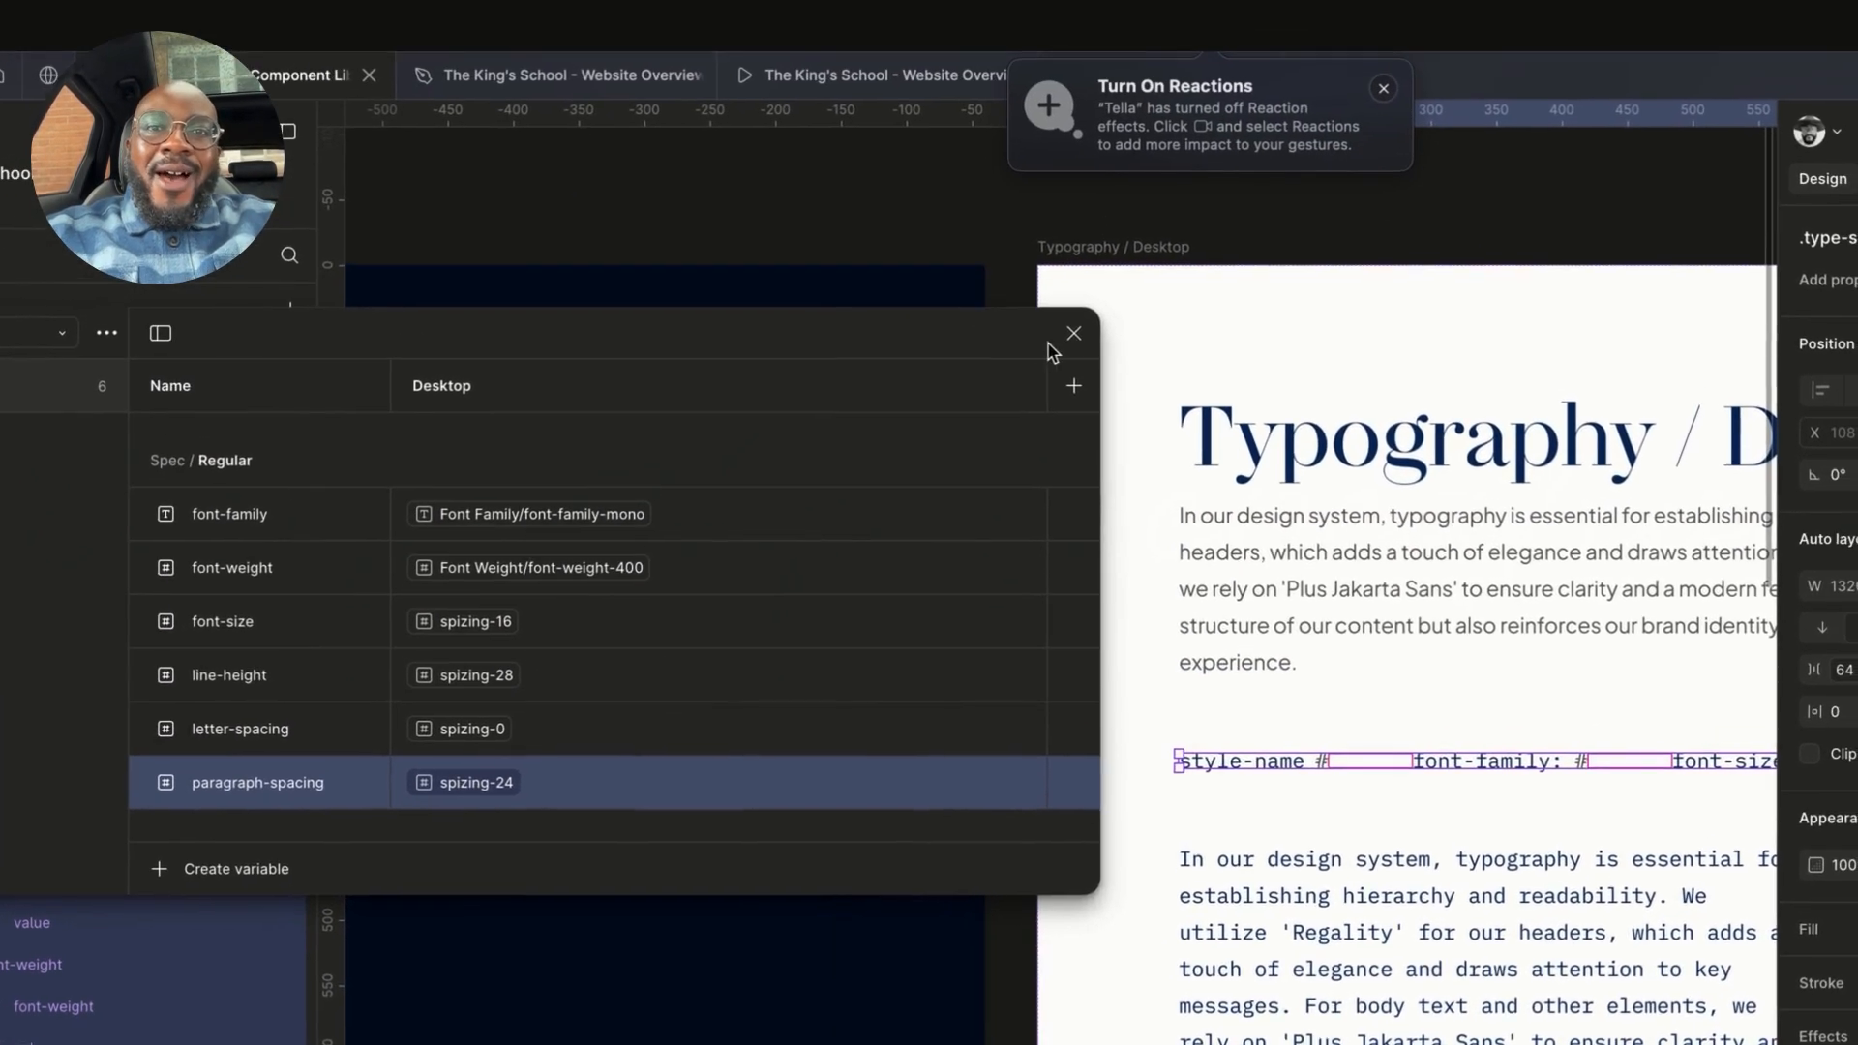
click(1072, 336)
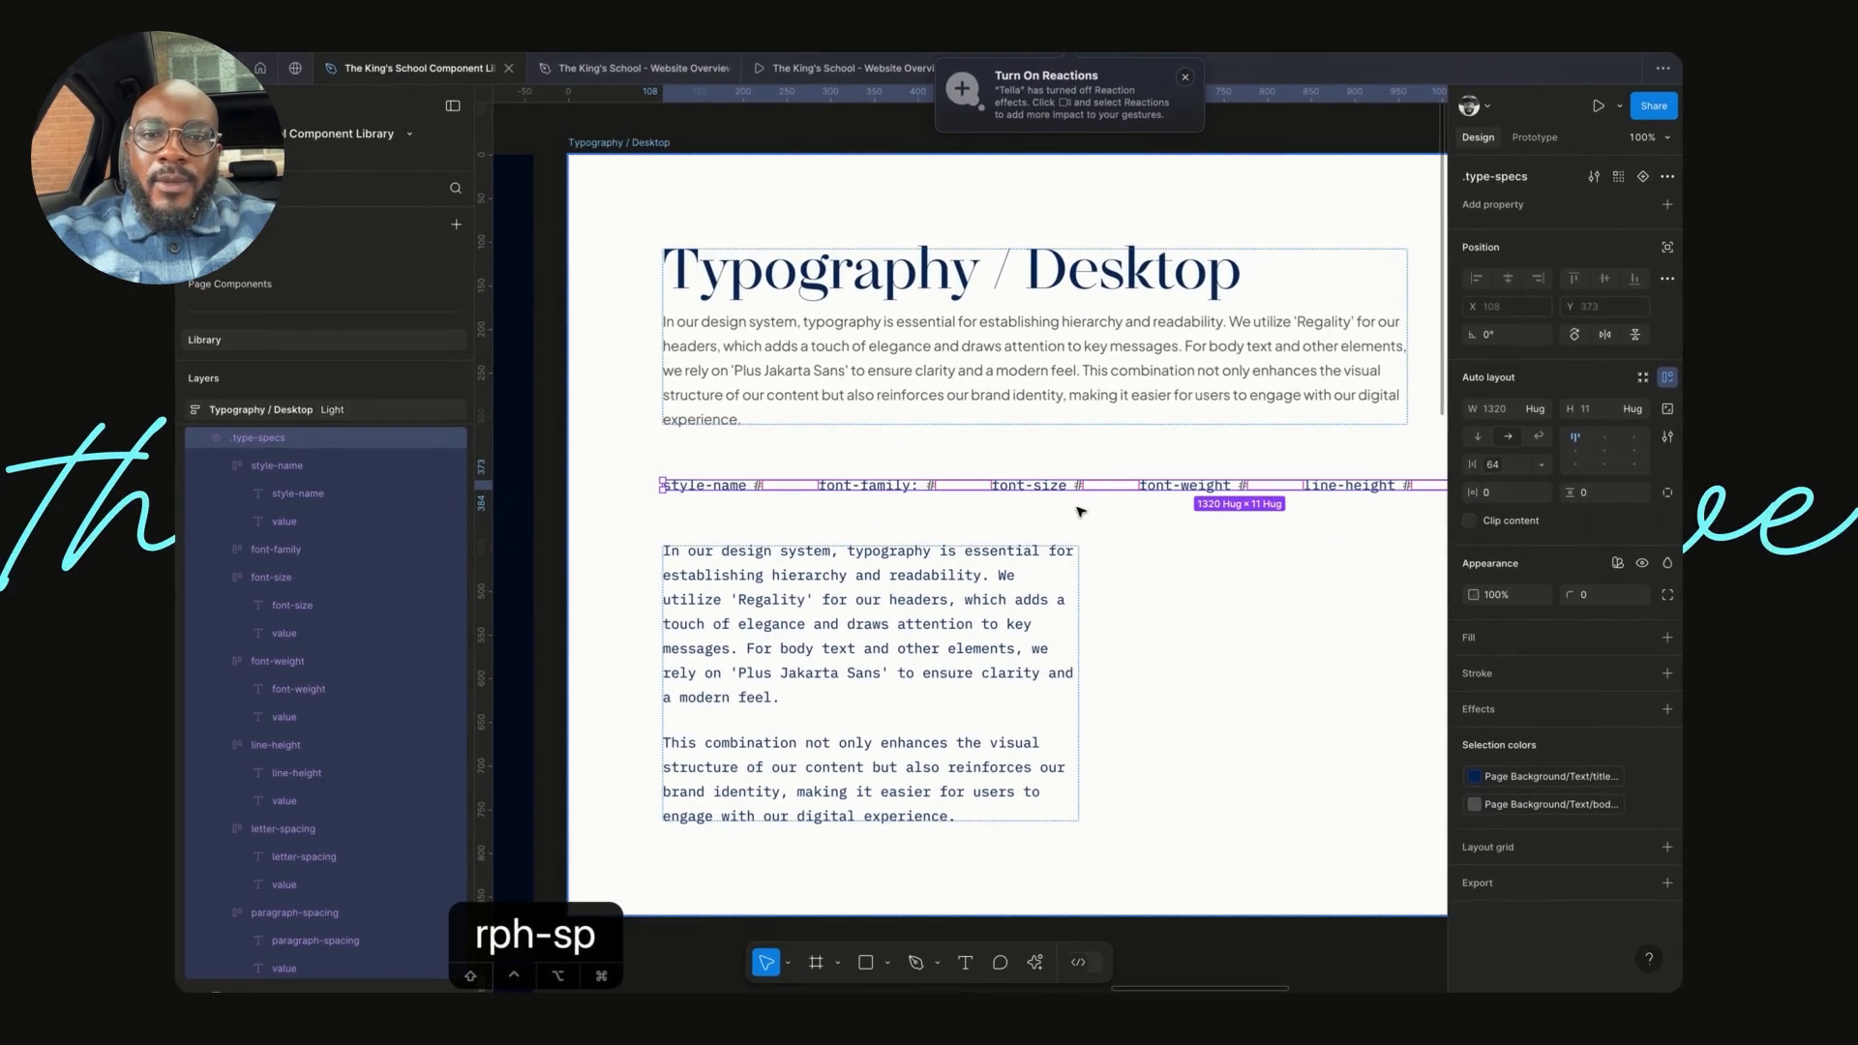
click(1077, 493)
click(977, 491)
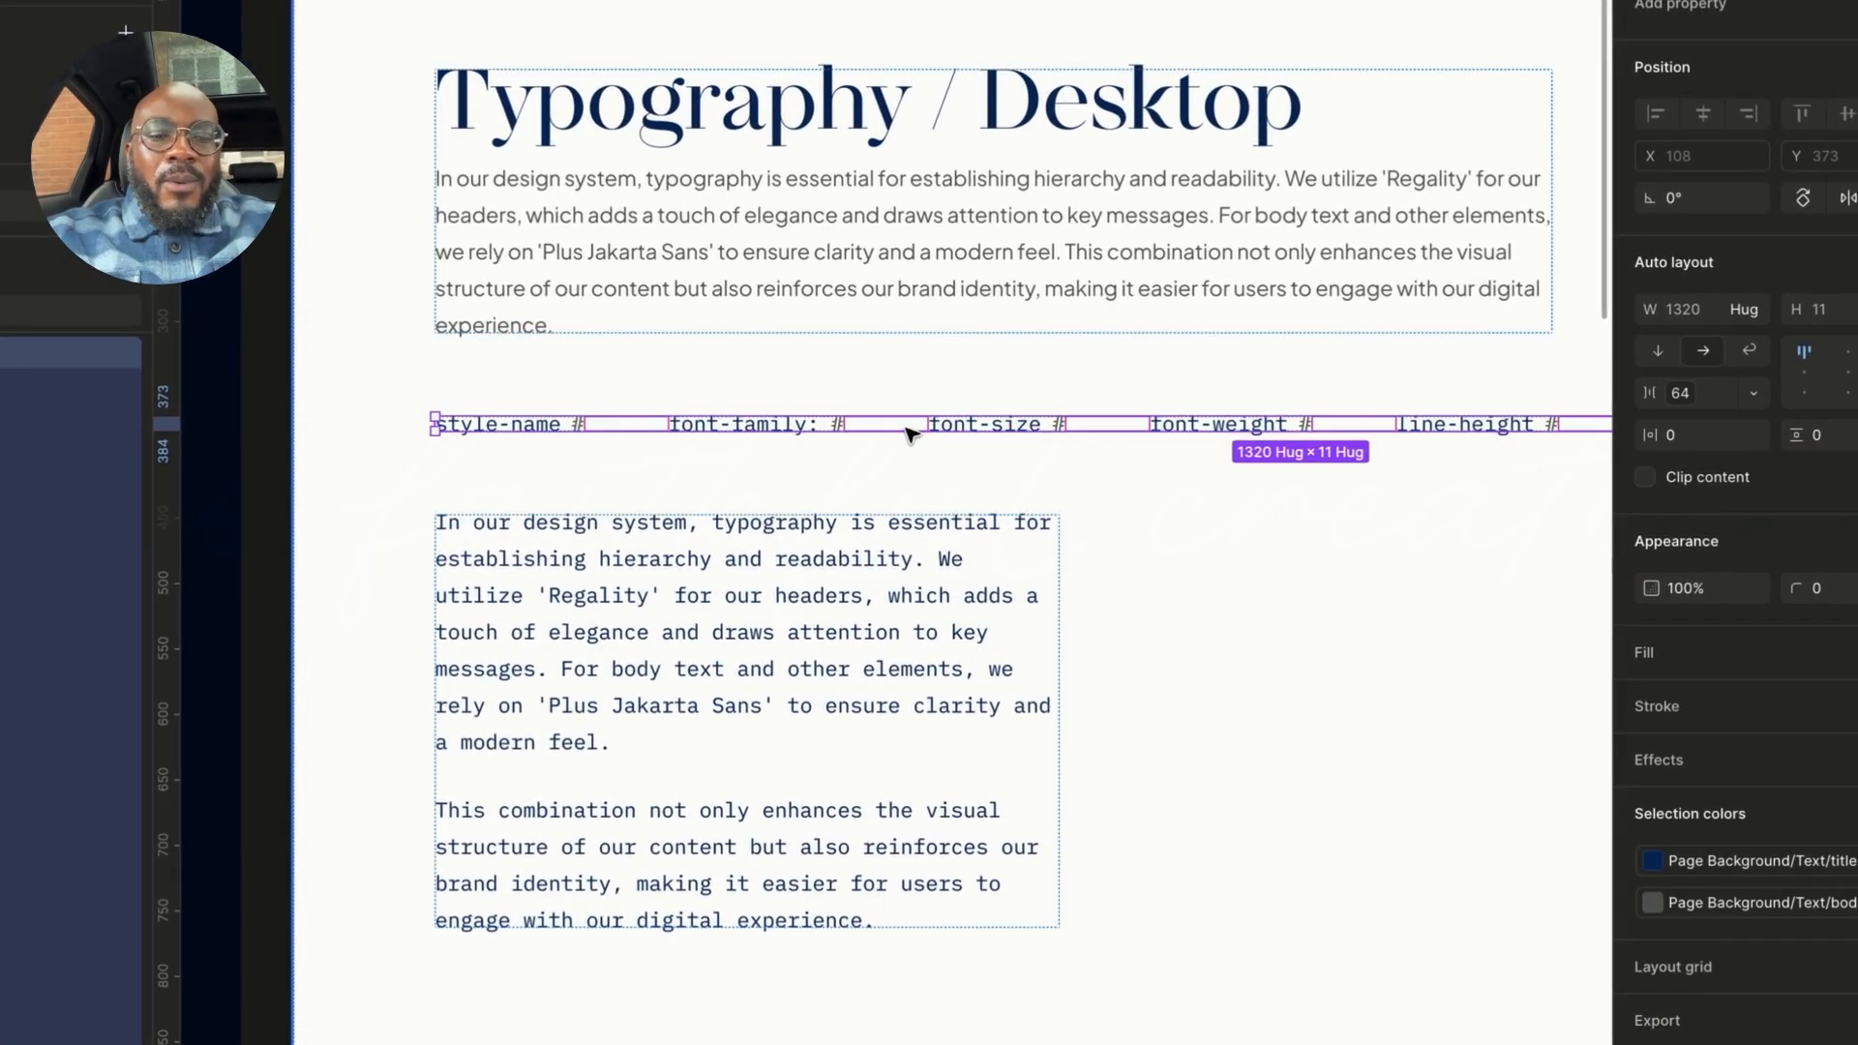
key(ctrl+d)
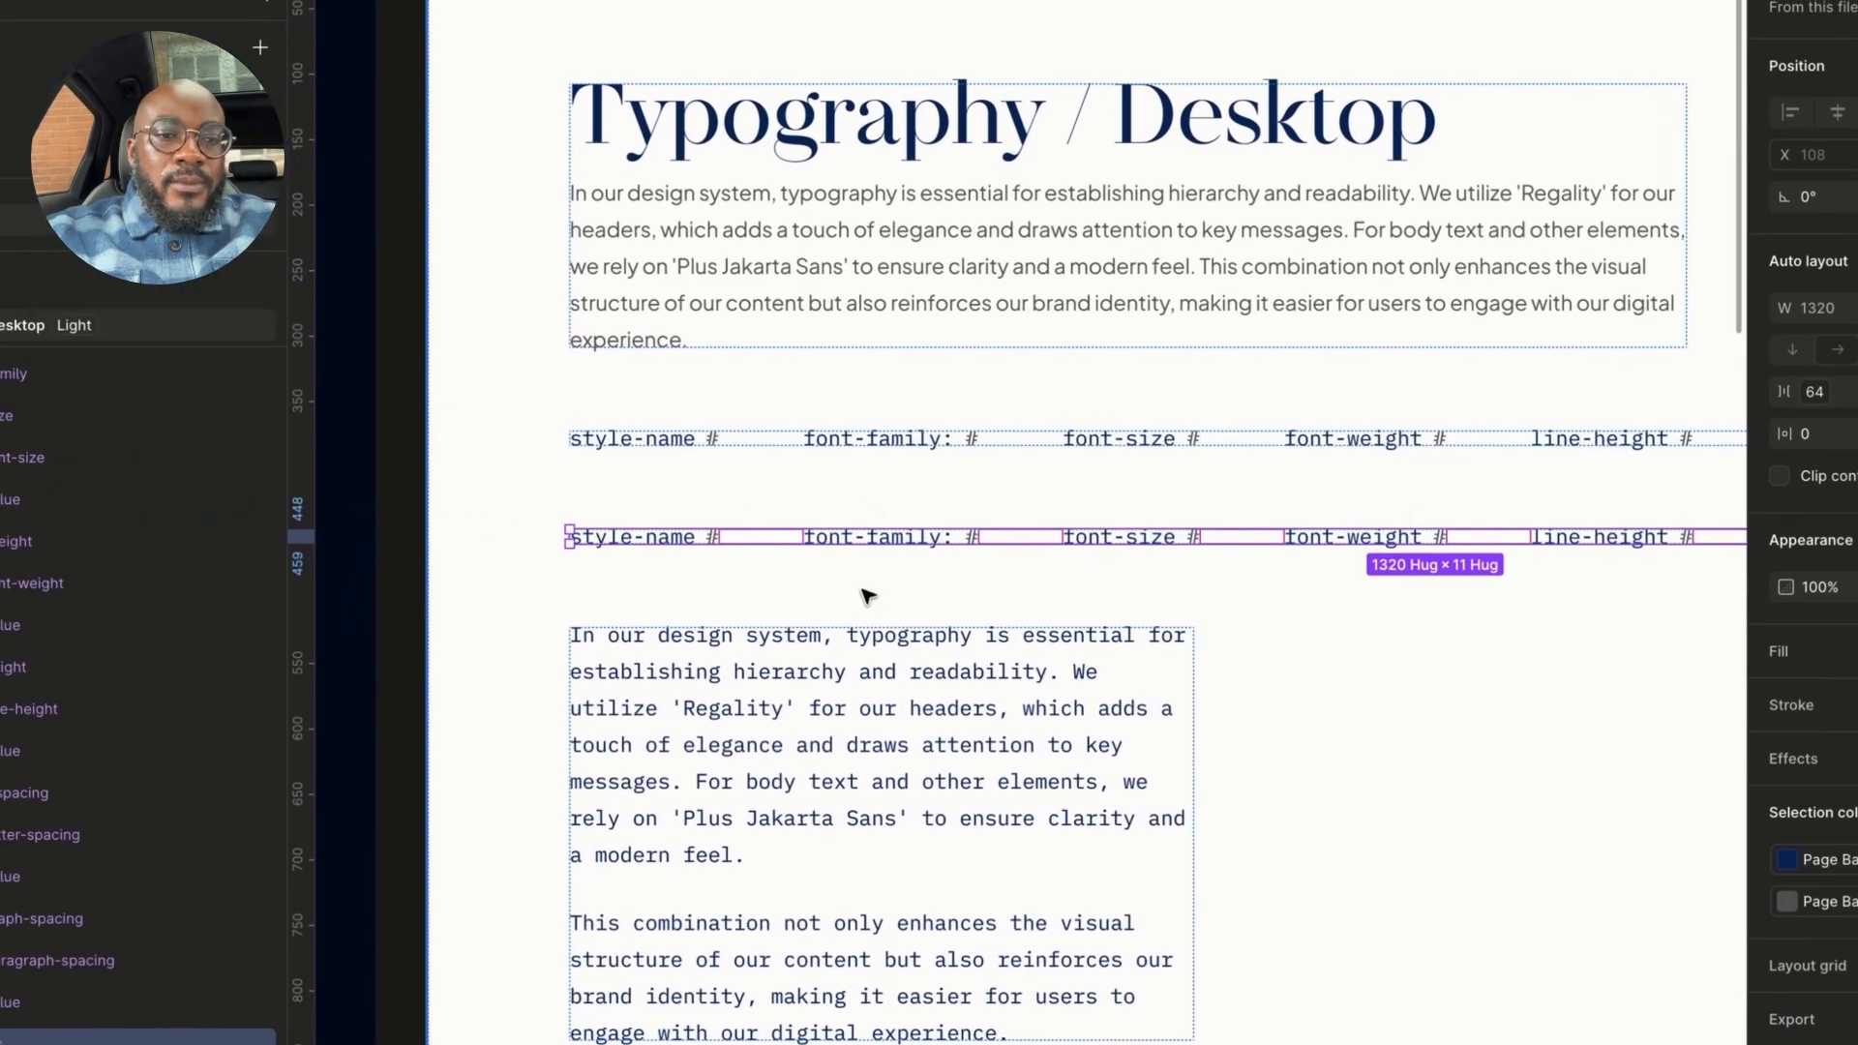
- Move the original .type-specs component from the Library page to the Page Components page, below the title and description components
click(832, 443)
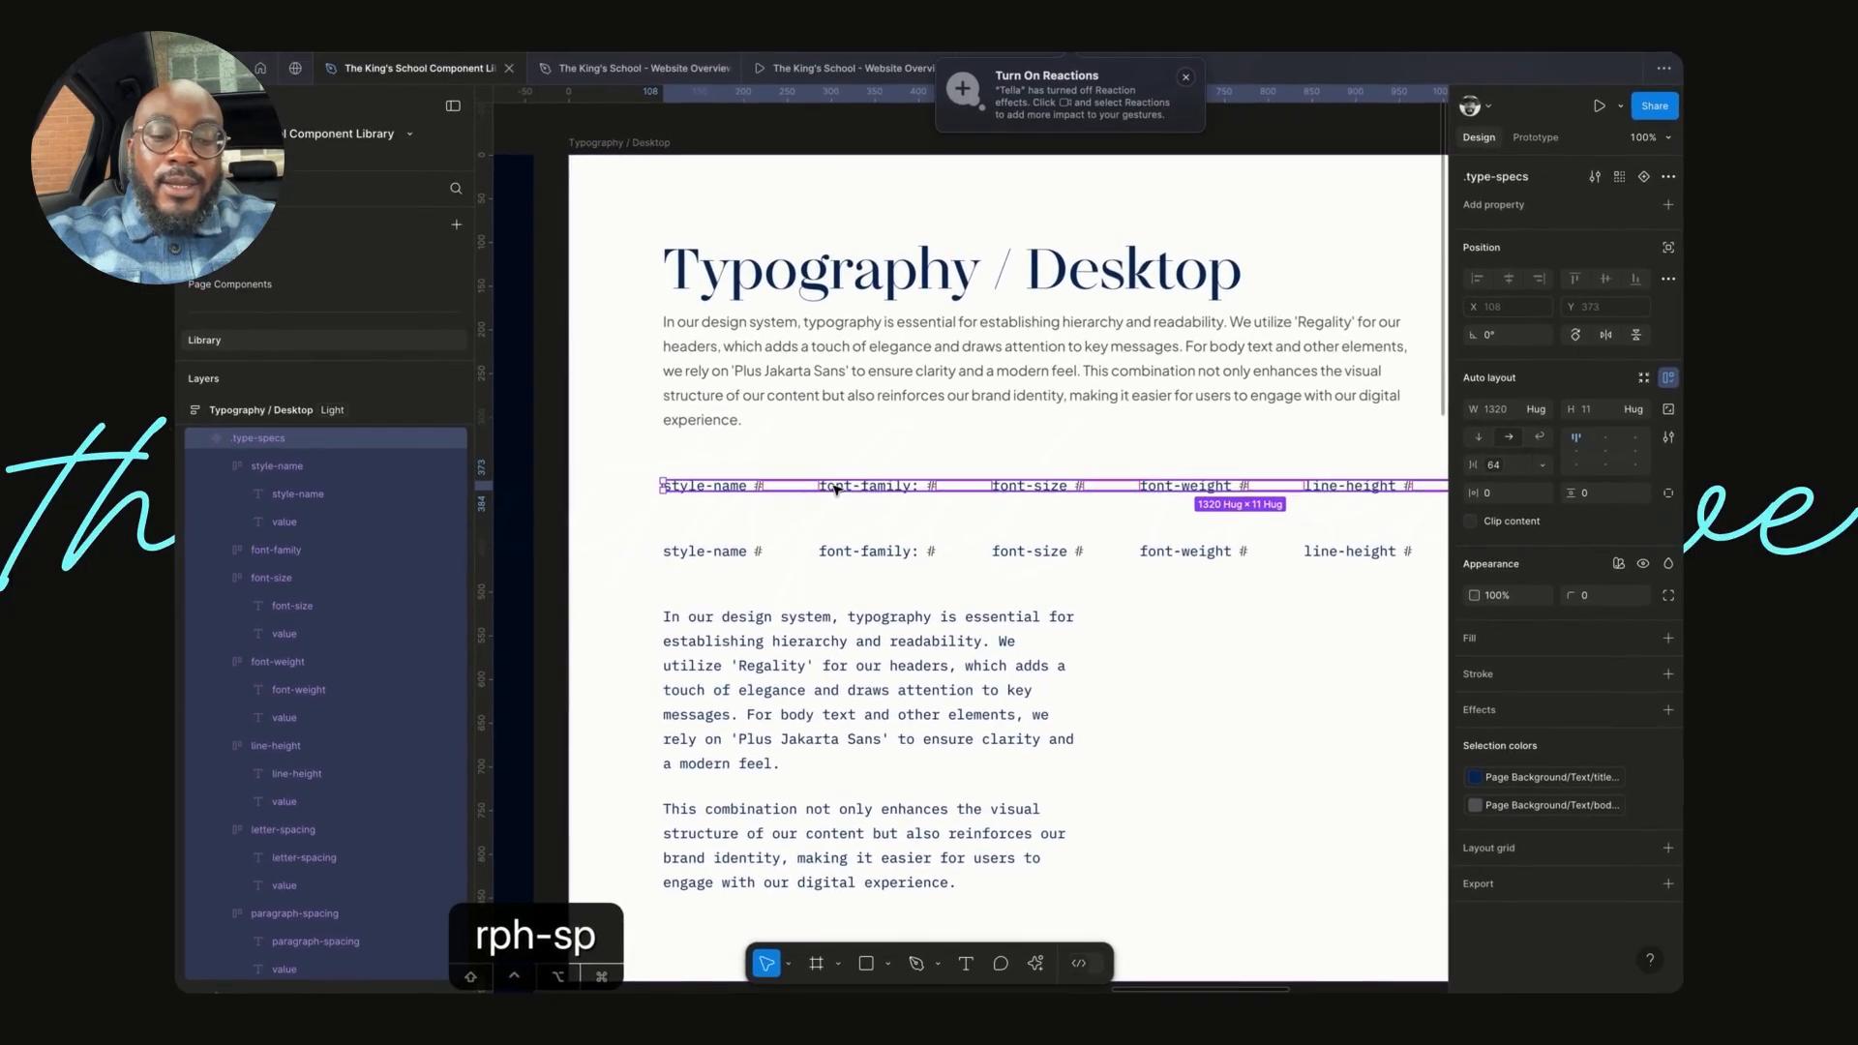
key(Delete)
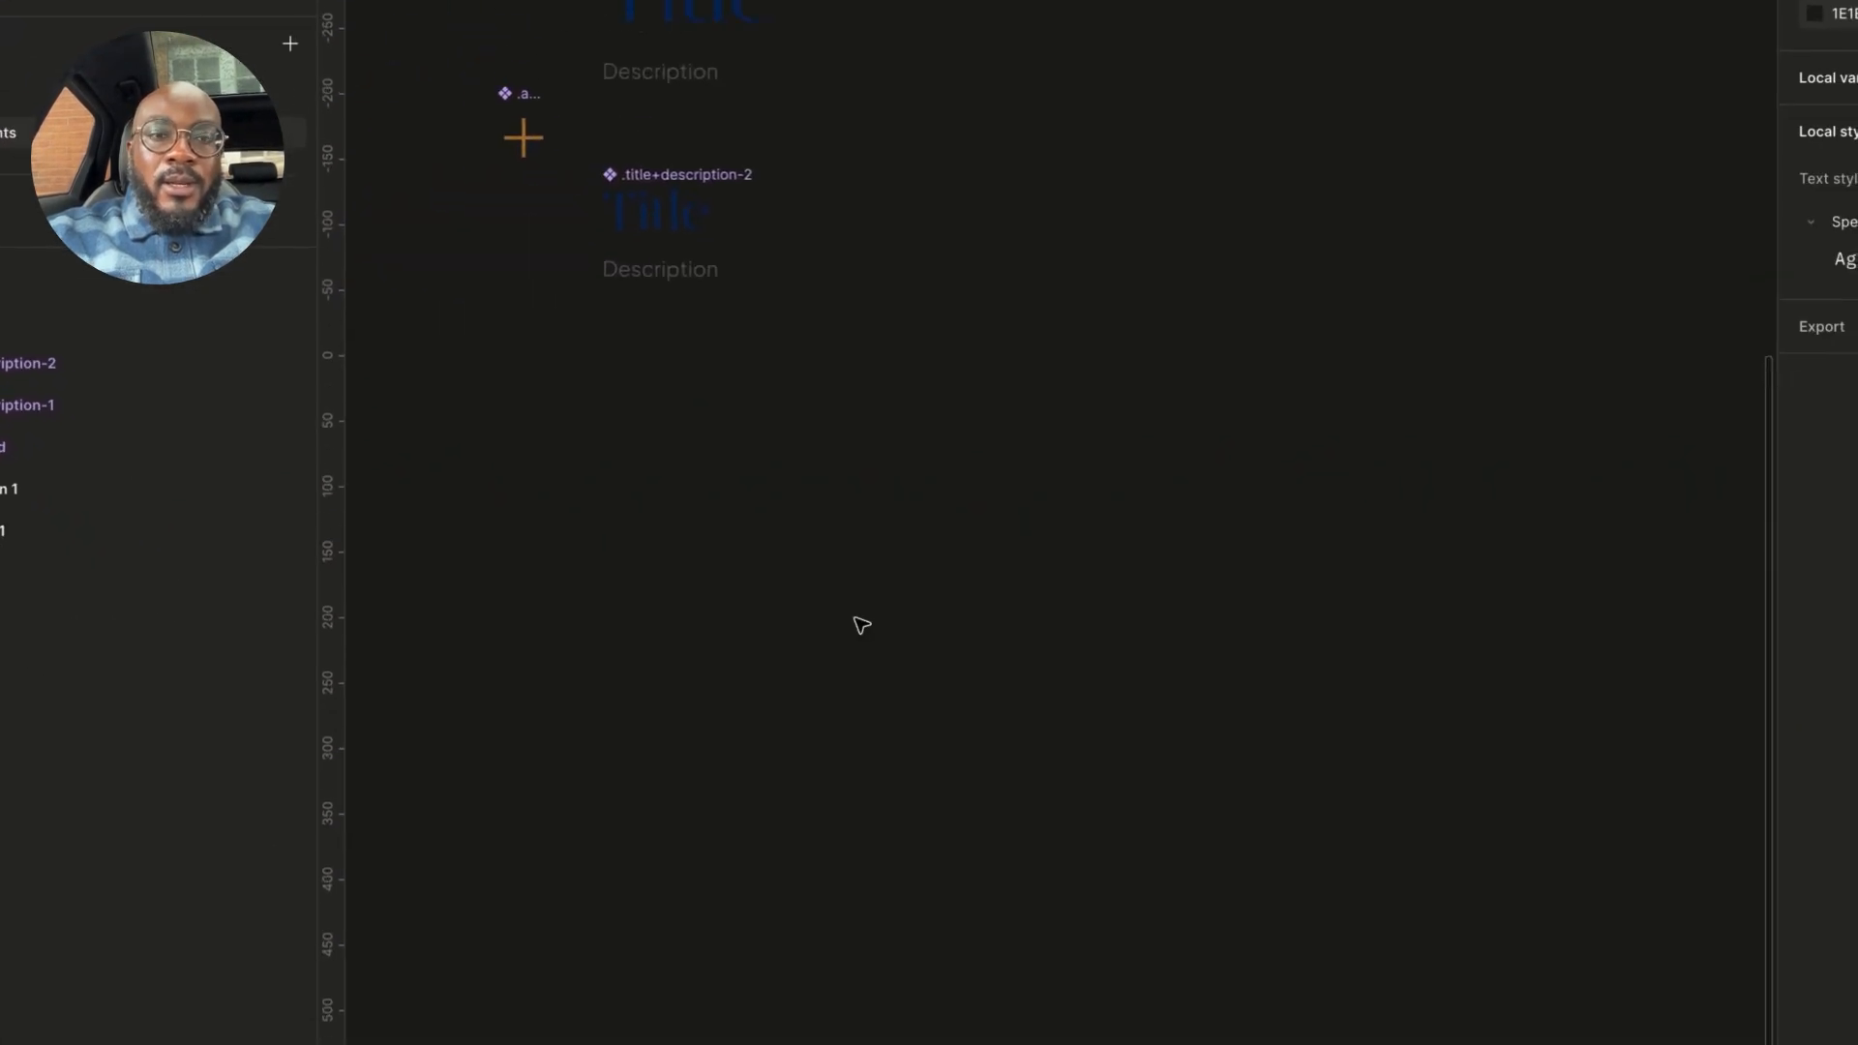
key(ctrl+z)
click(867, 718)
scroll(869, 716, left, 4)
scroll(869, 716, down, 1)
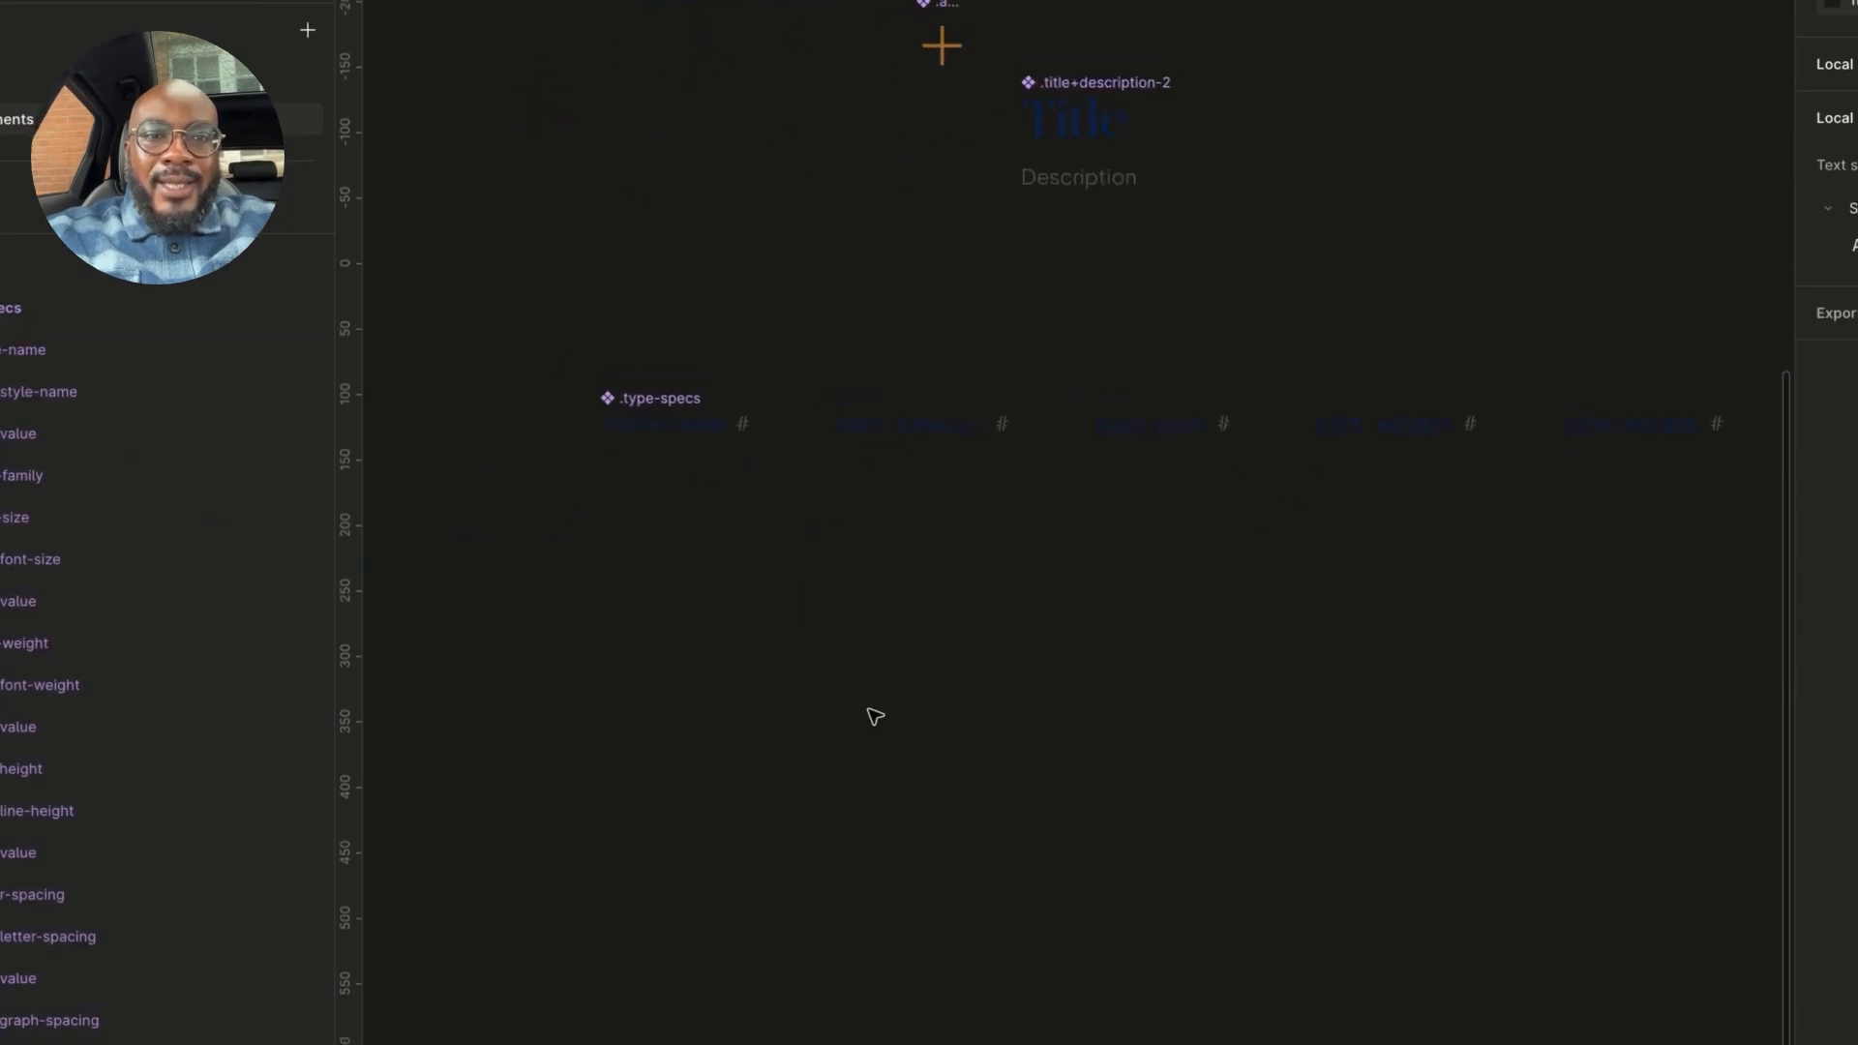
click(666, 416)
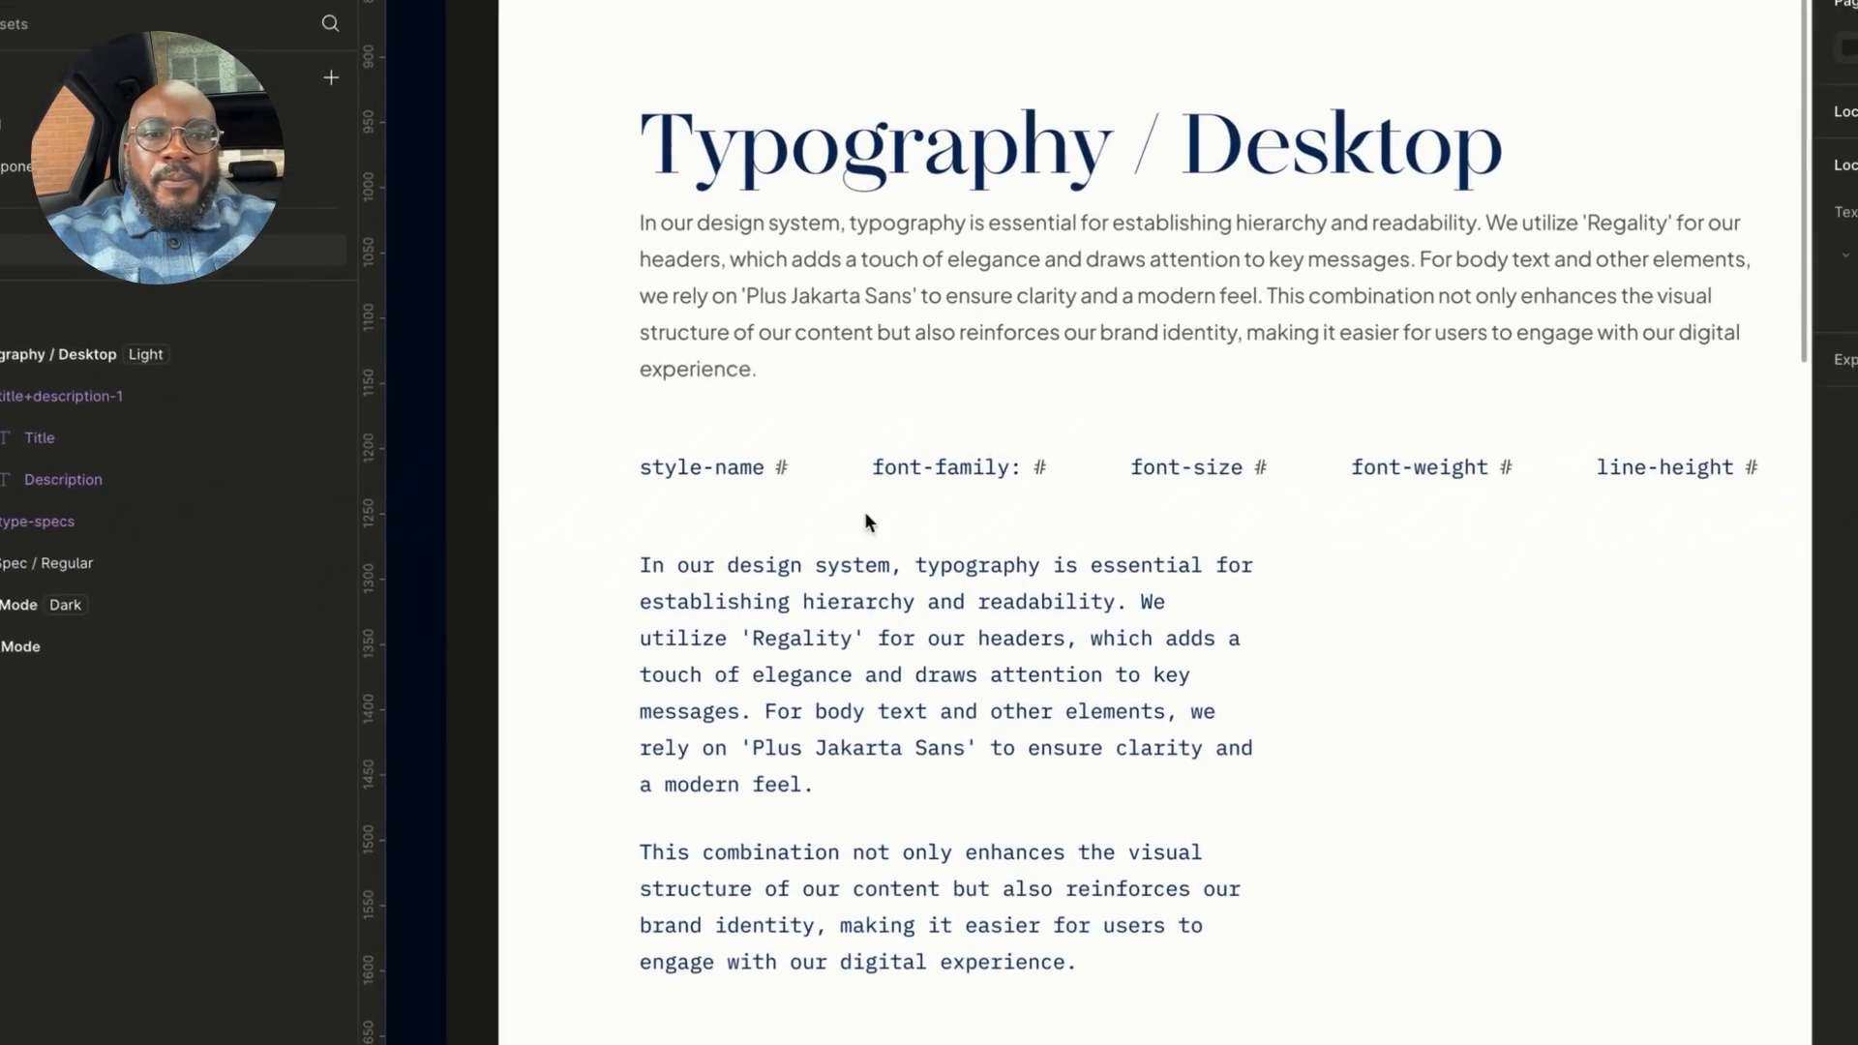
- Inspect the .type-specs instance on the Library page down to its style-name value layer, along with the sample paragraphs
click(757, 474)
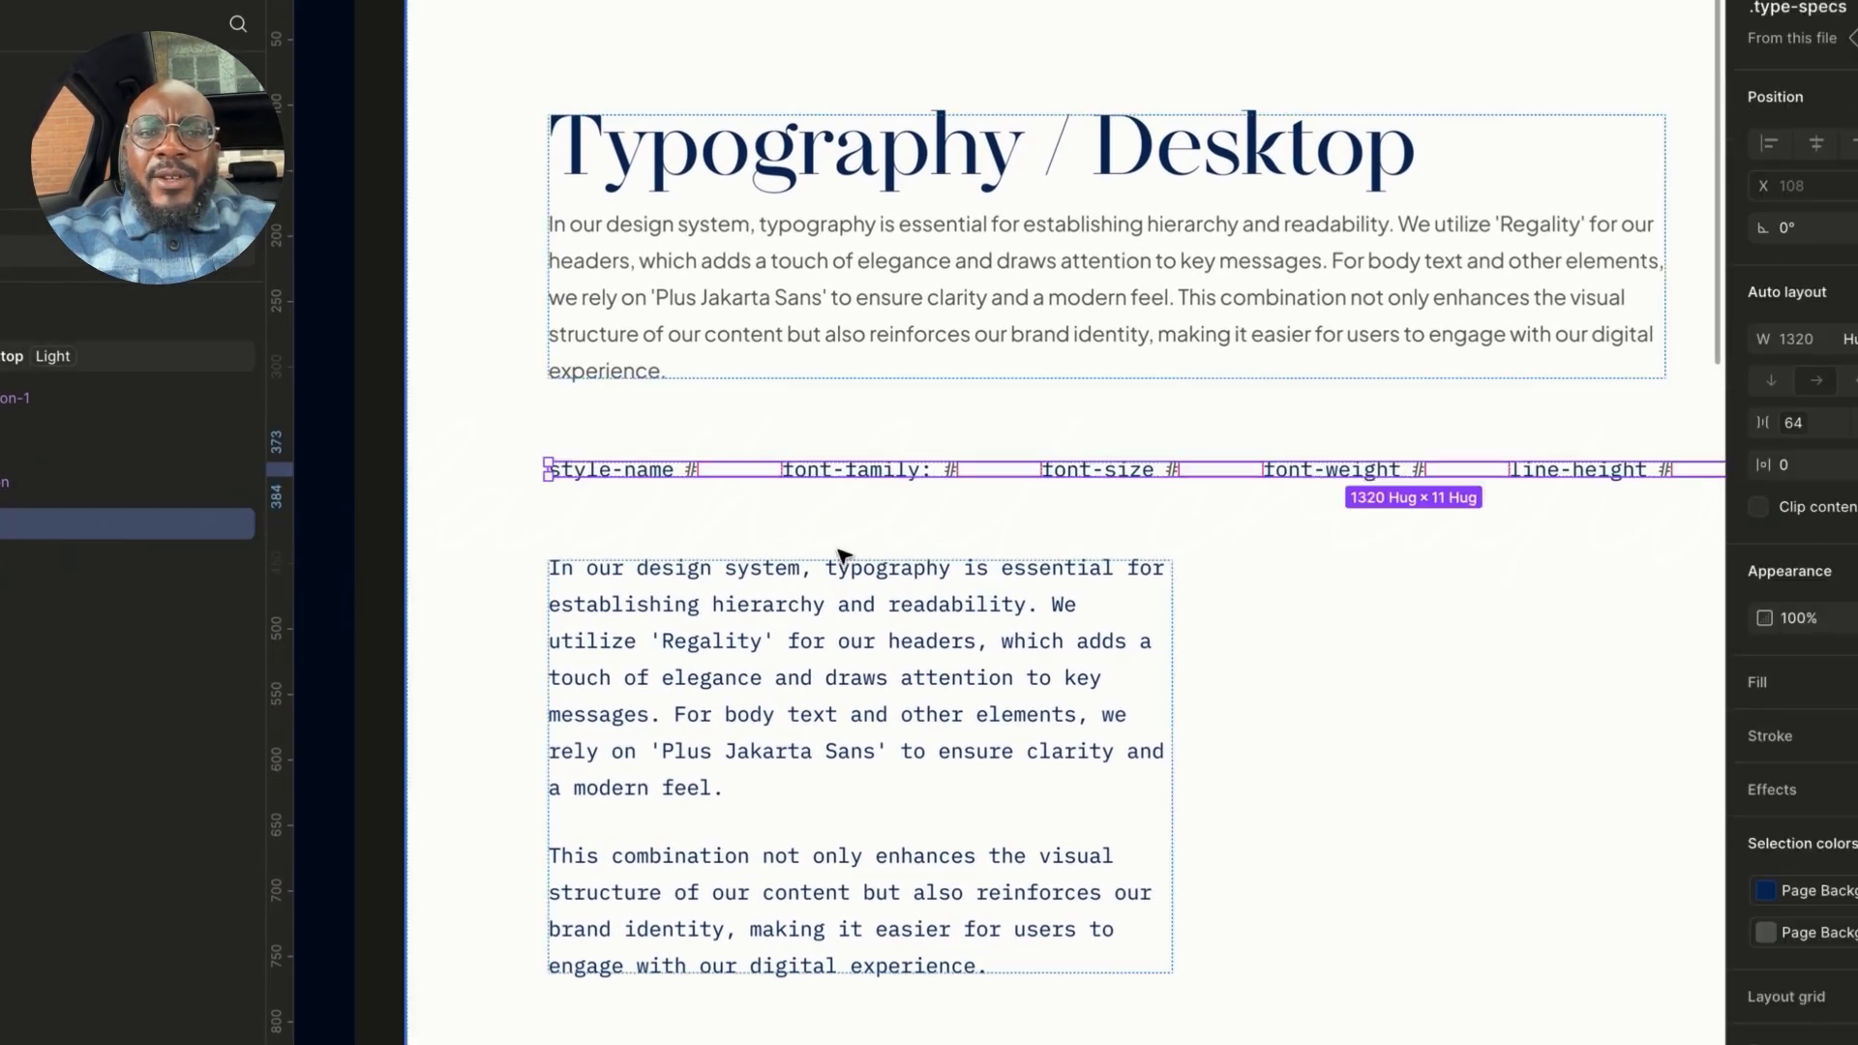
click(848, 602)
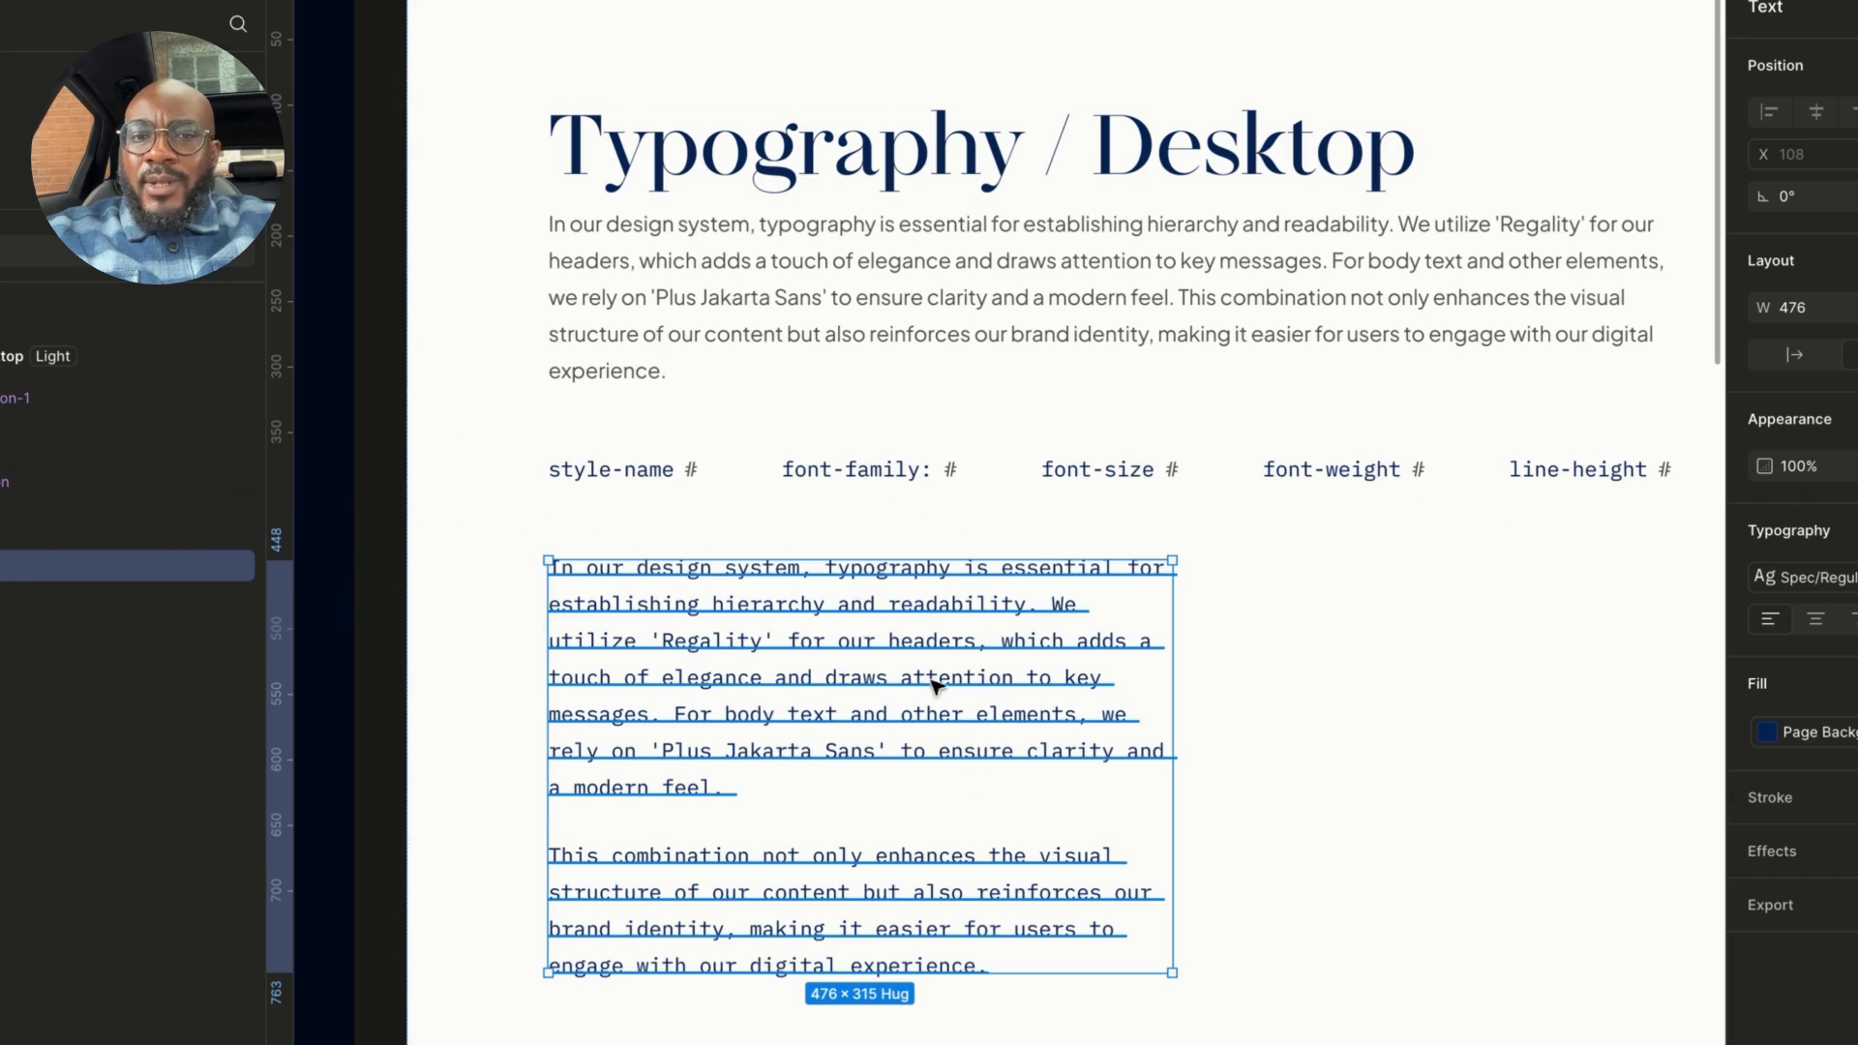
click(941, 472)
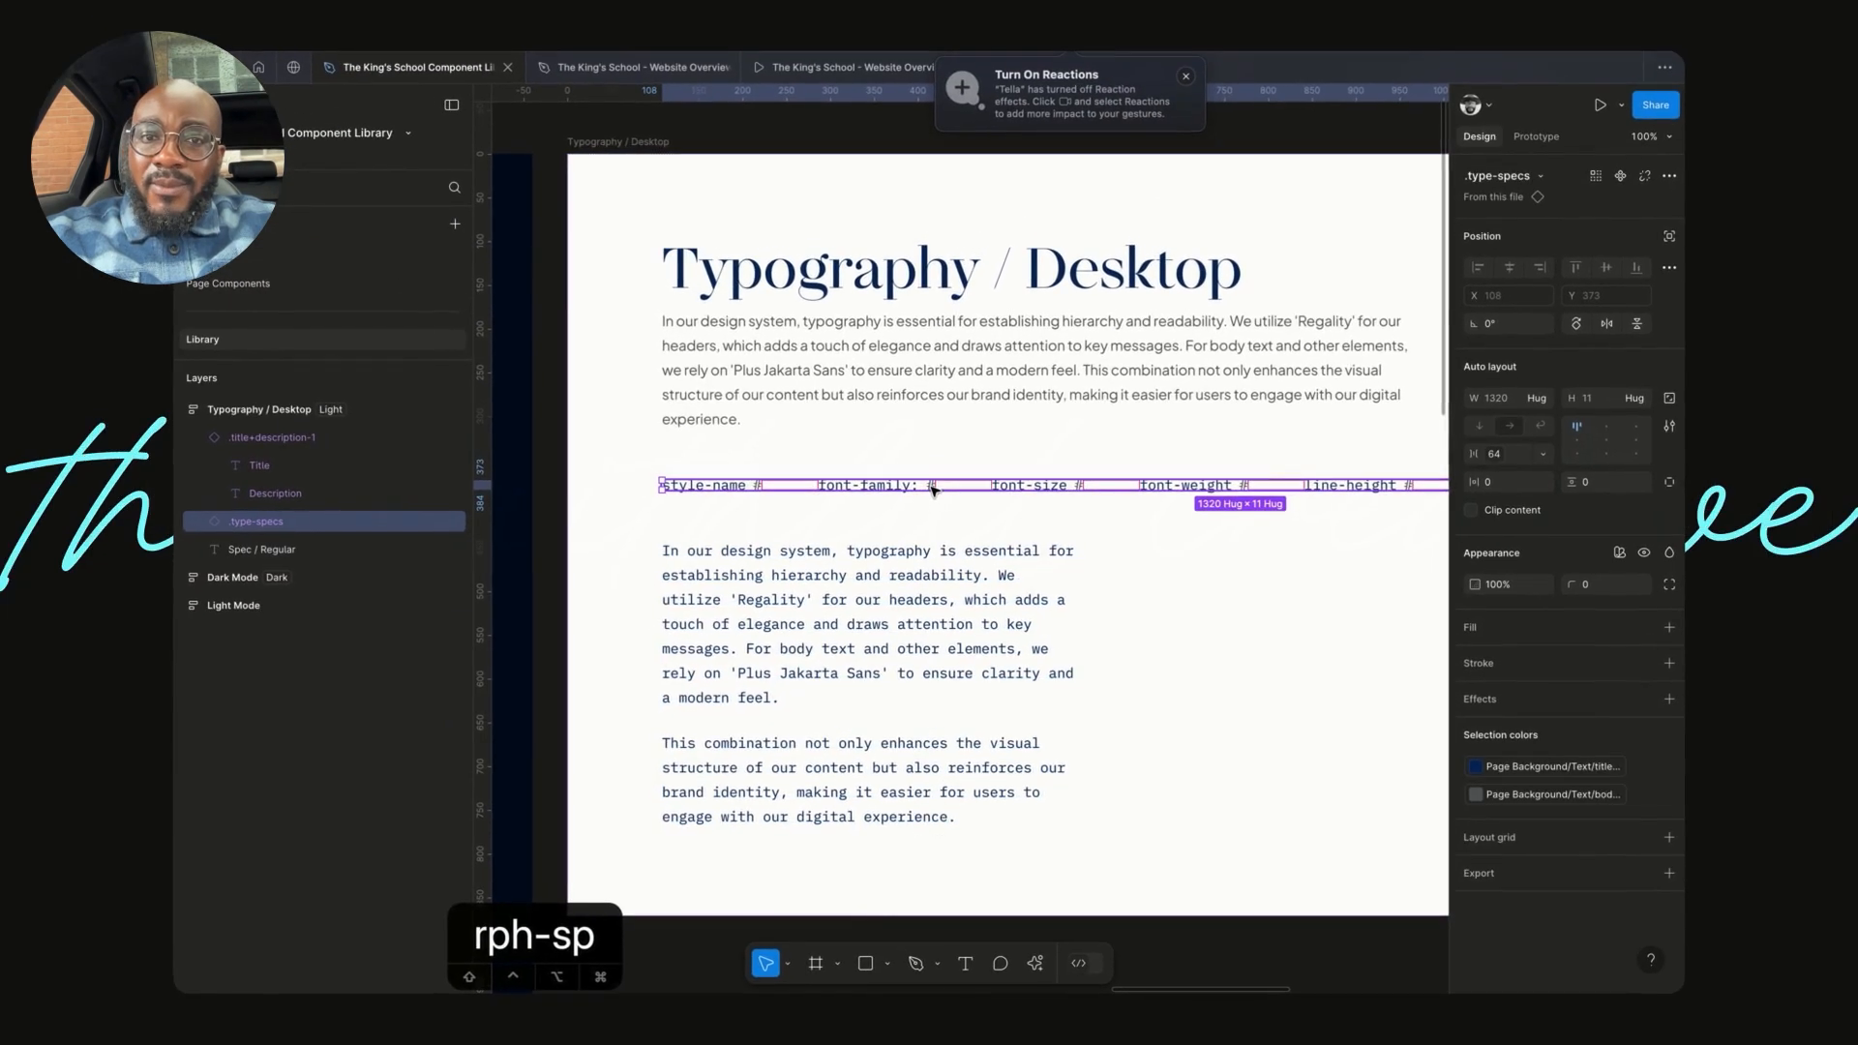
double_click(759, 489)
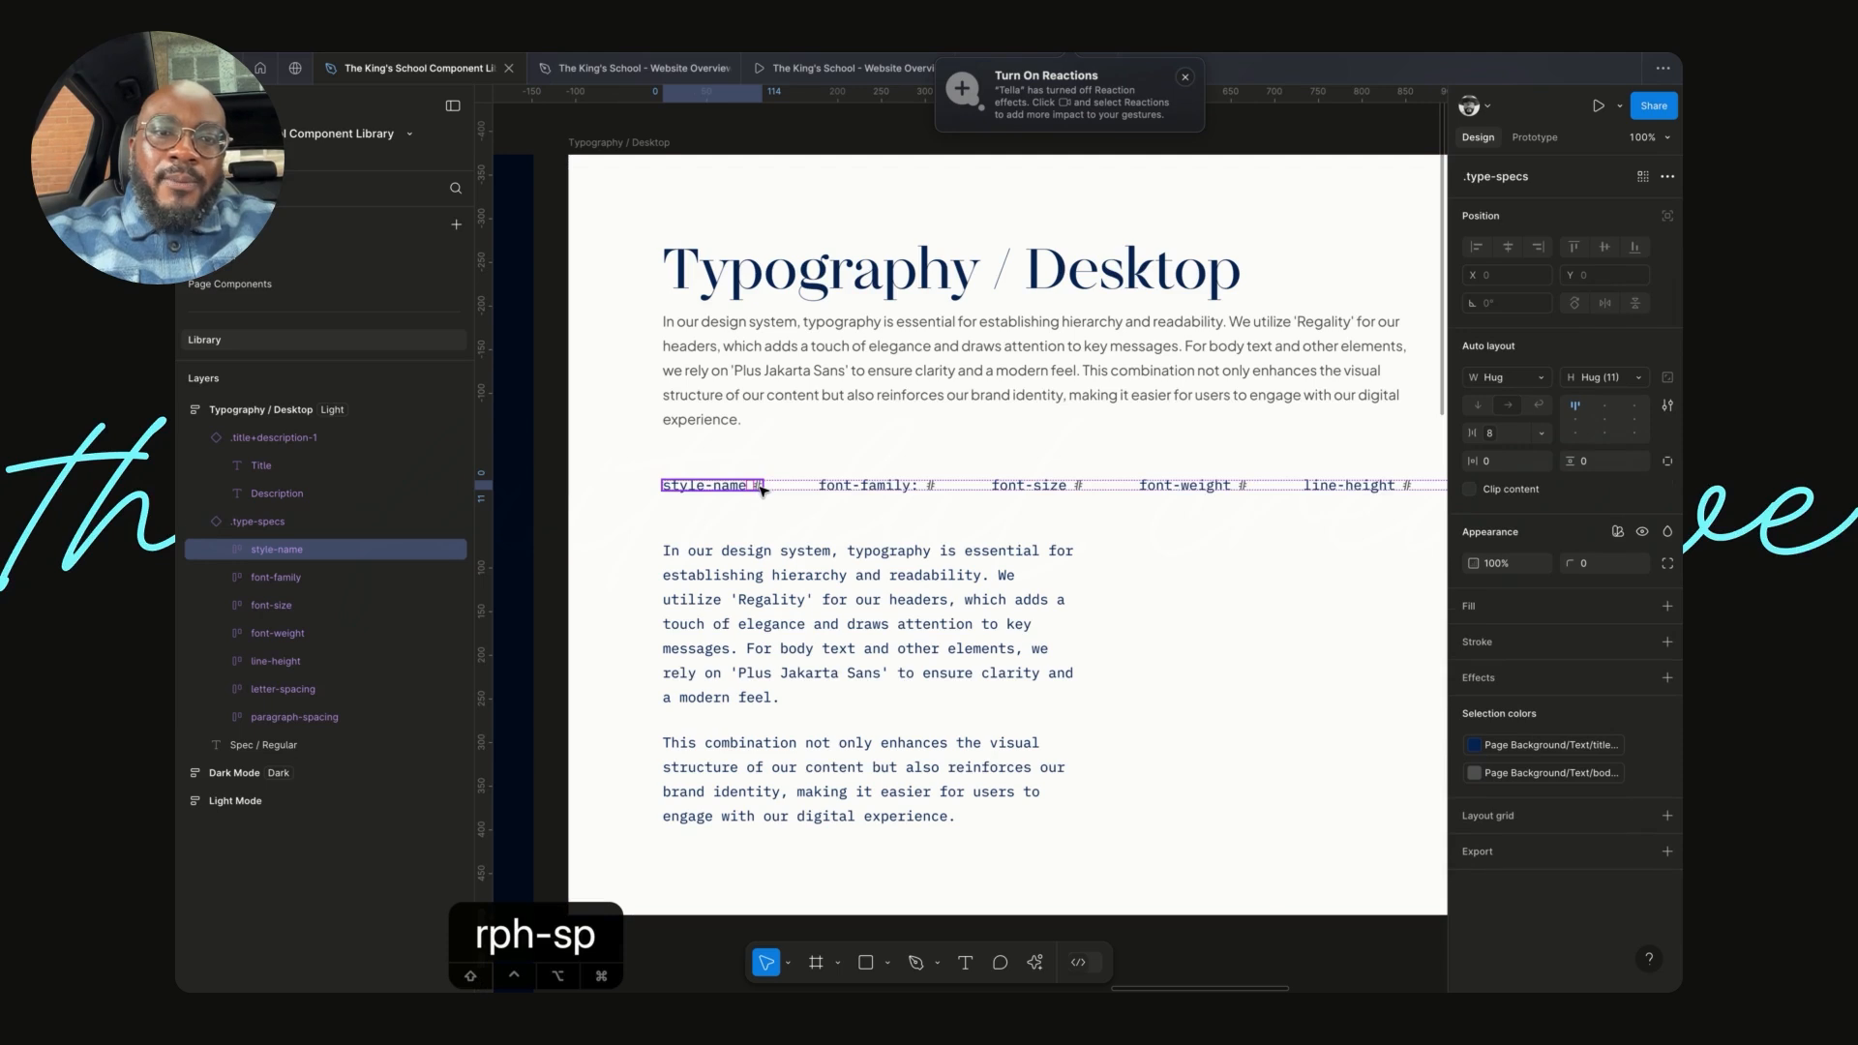
double_click(761, 488)
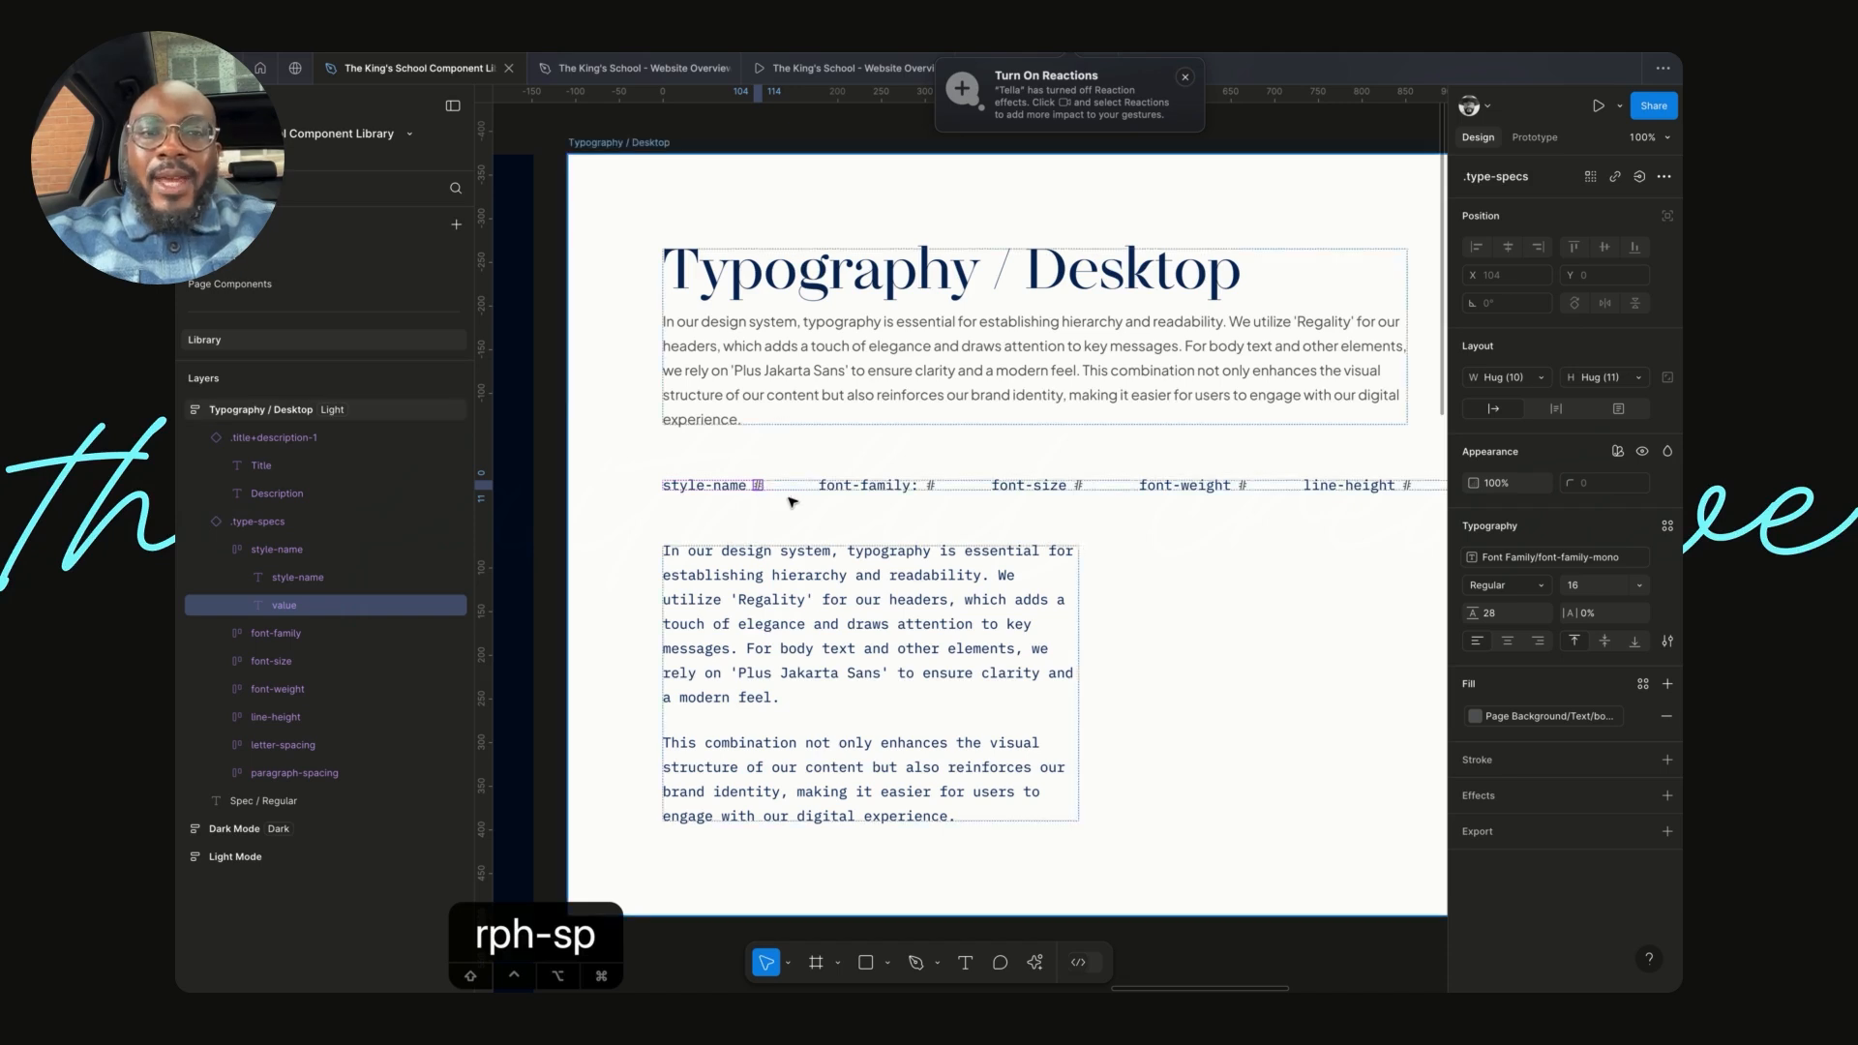
click(794, 488)
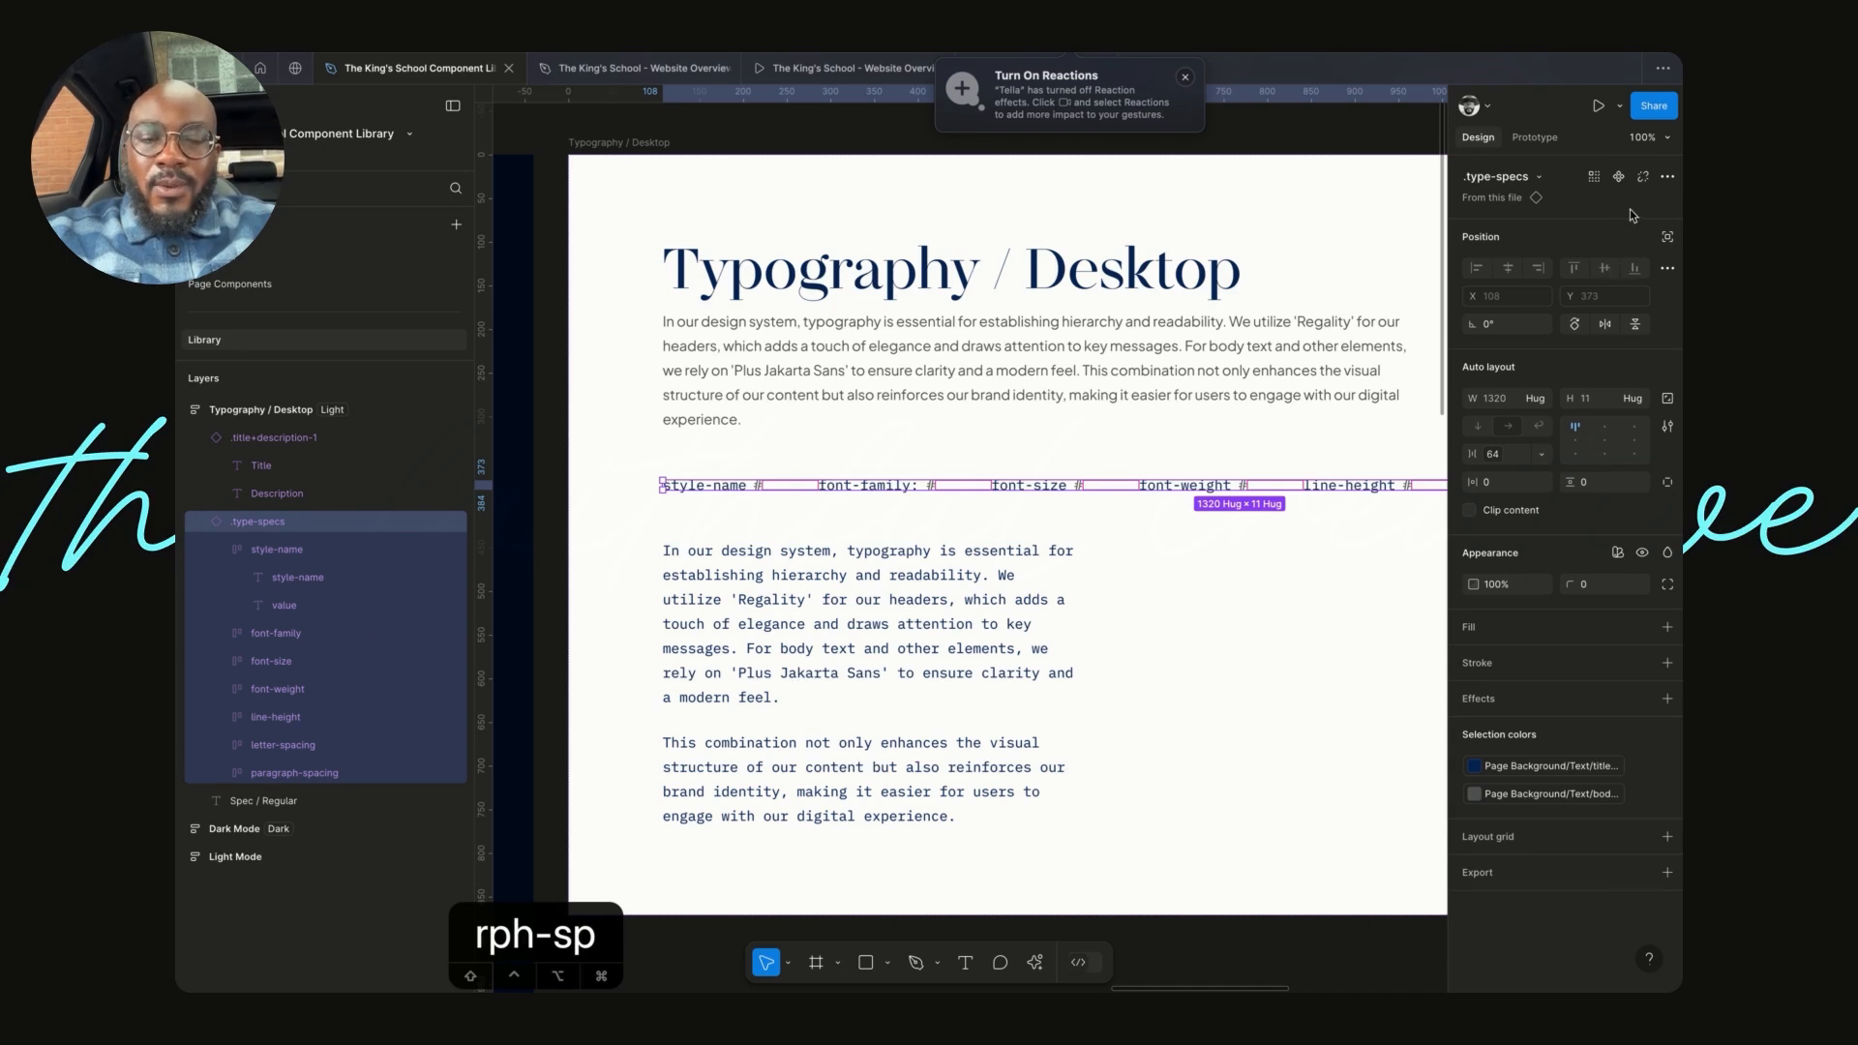
- Review the Spec / Regular variables in the Typography collection and close the variables window
click(551, 476)
click(1668, 248)
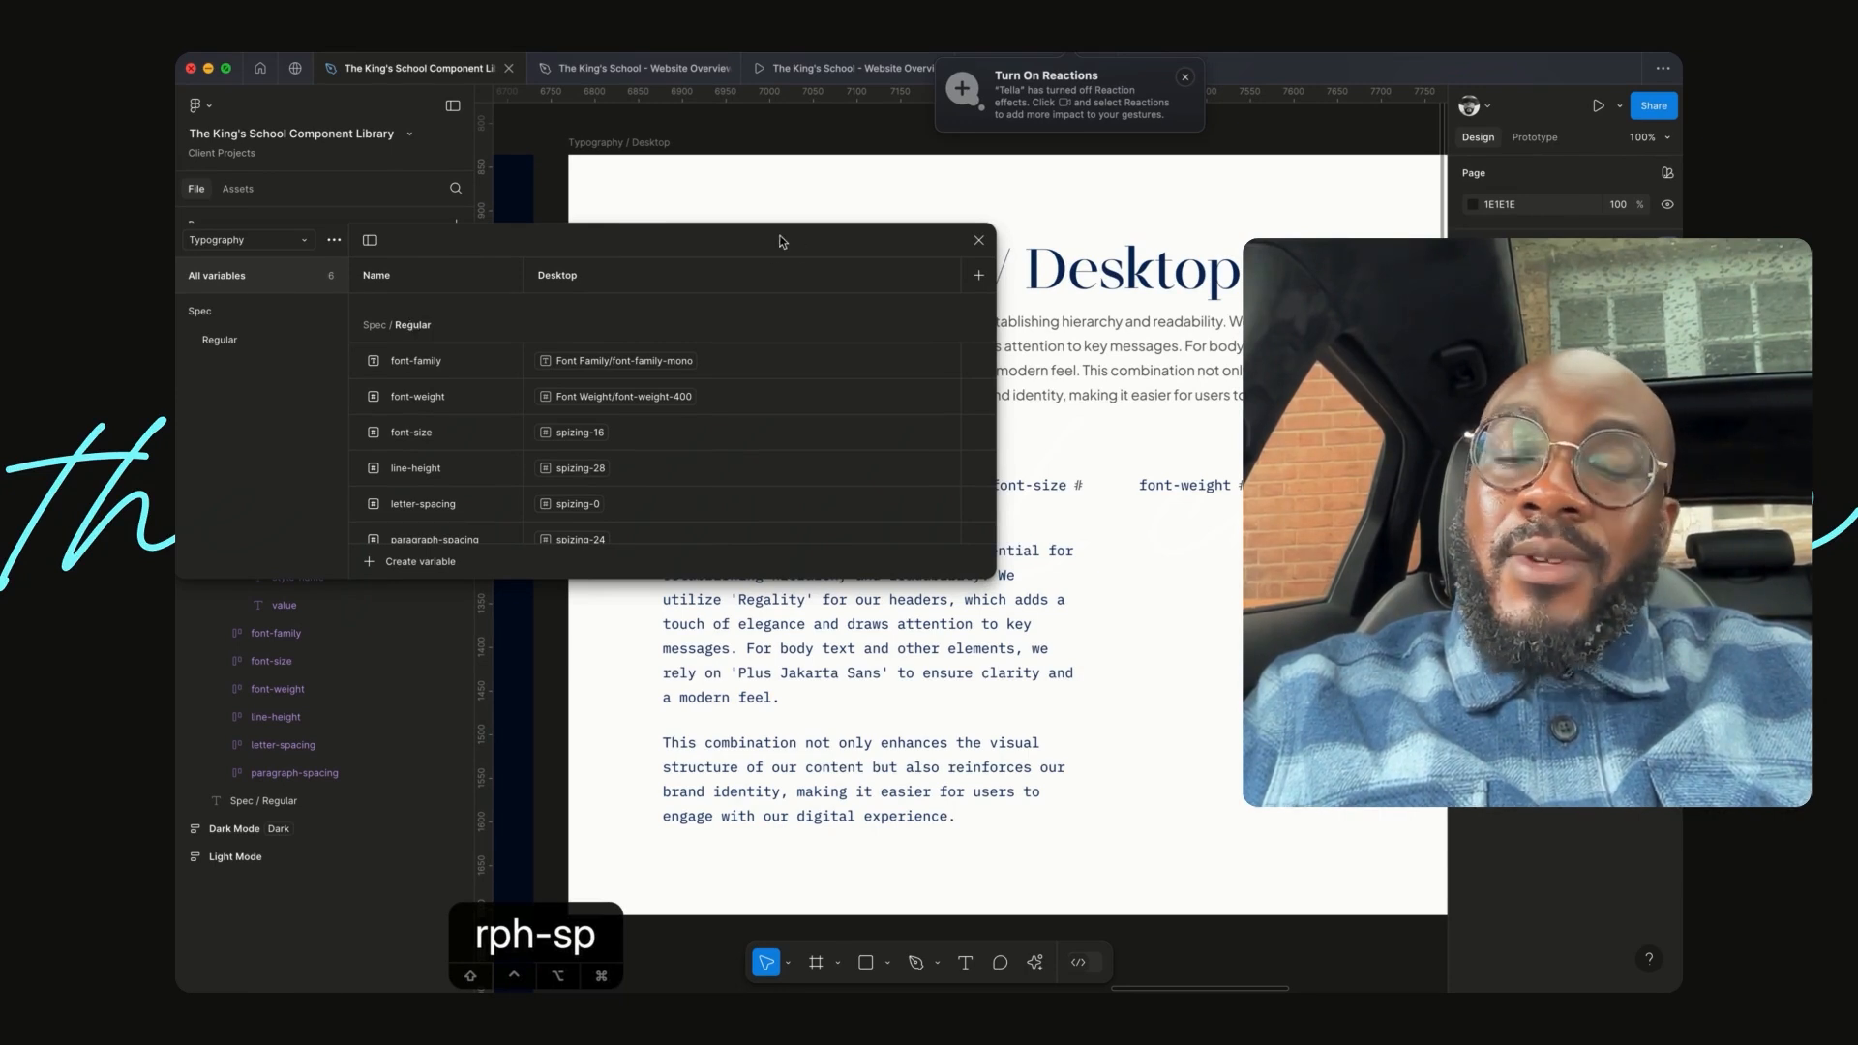
drag(772, 239, 824, 361)
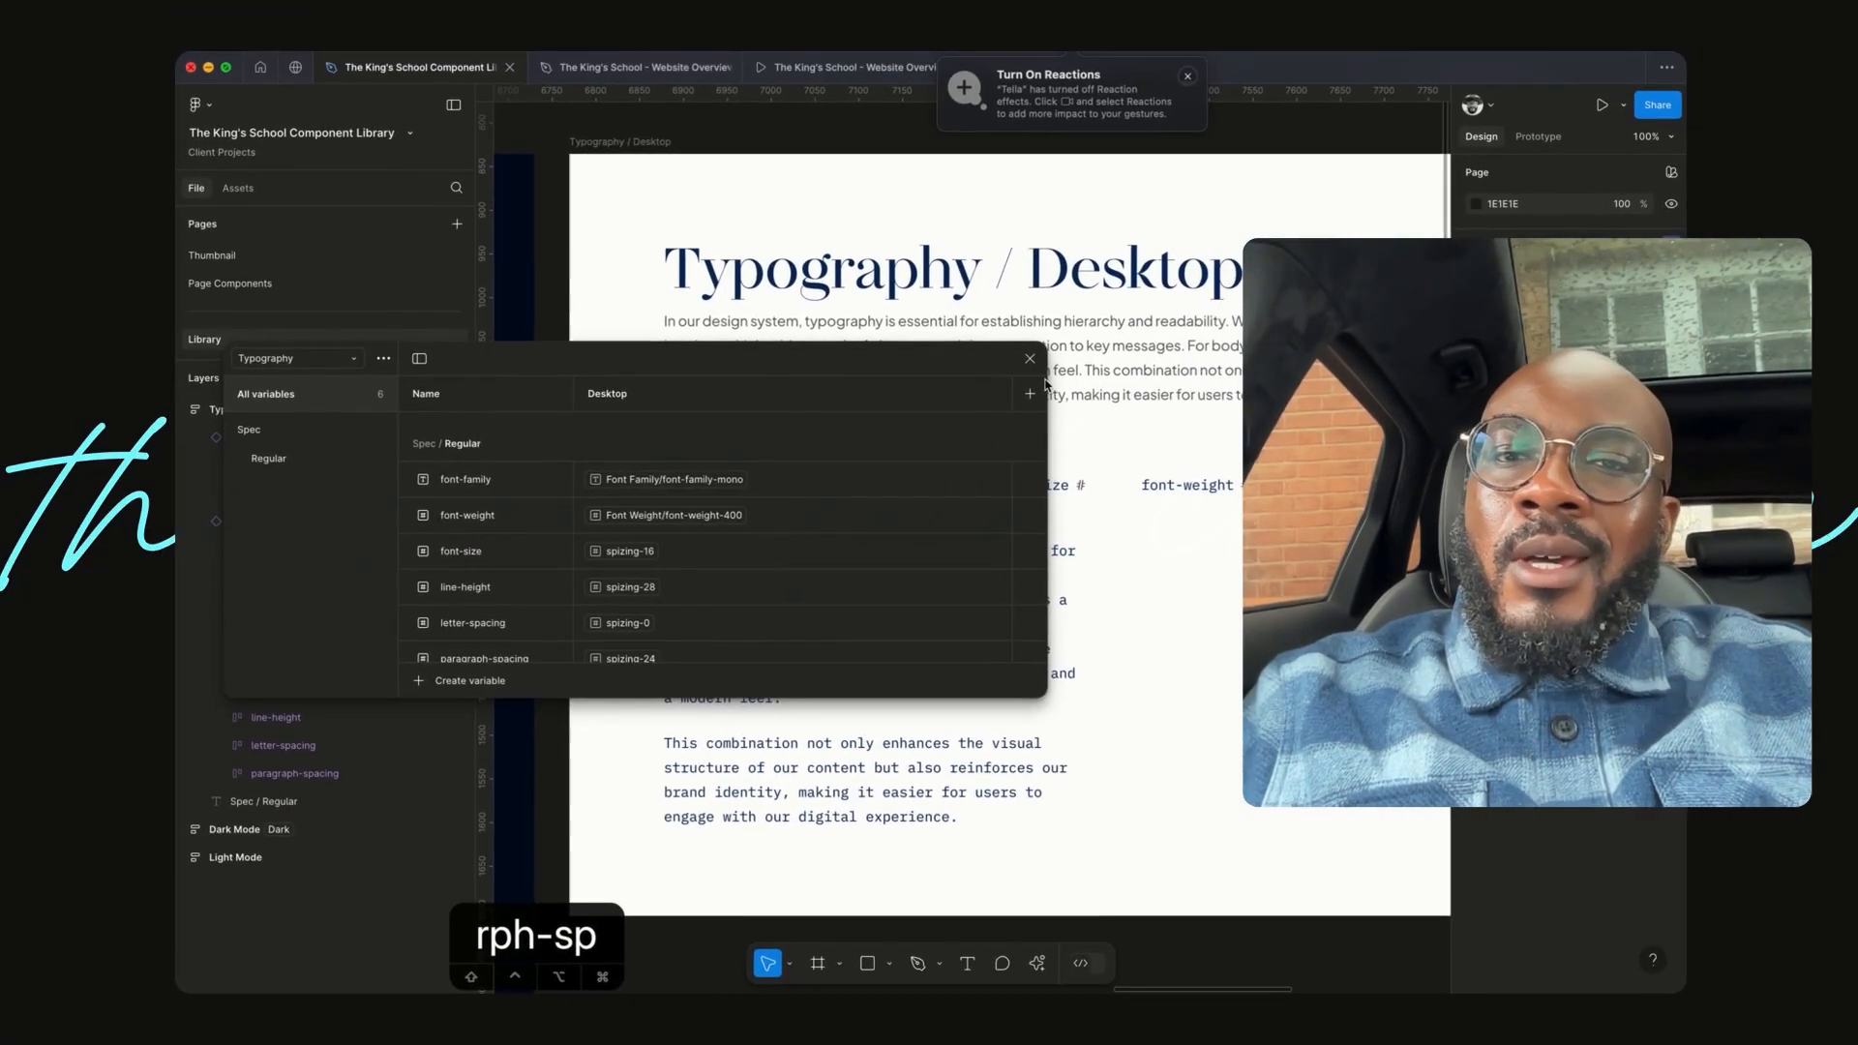
click(1028, 360)
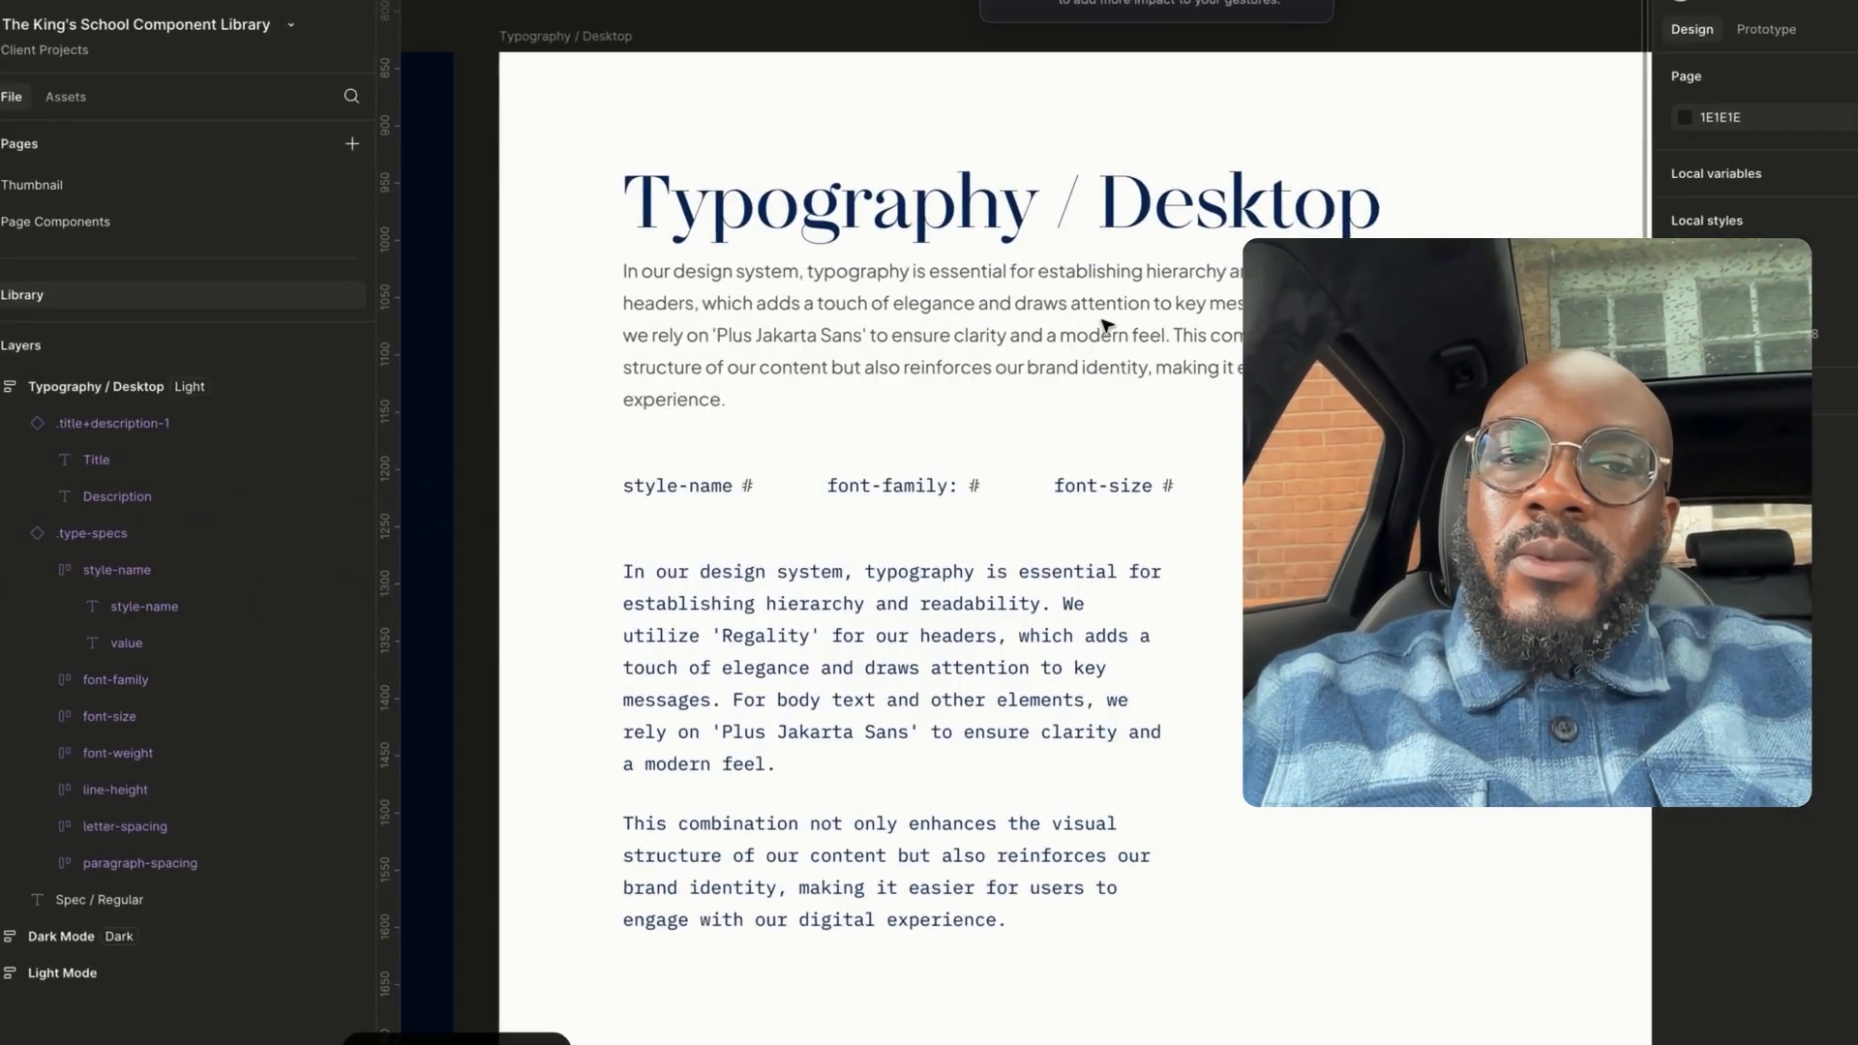
- Go from the .type-specs instance on the Typography / Desktop frame to its main component
click(751, 491)
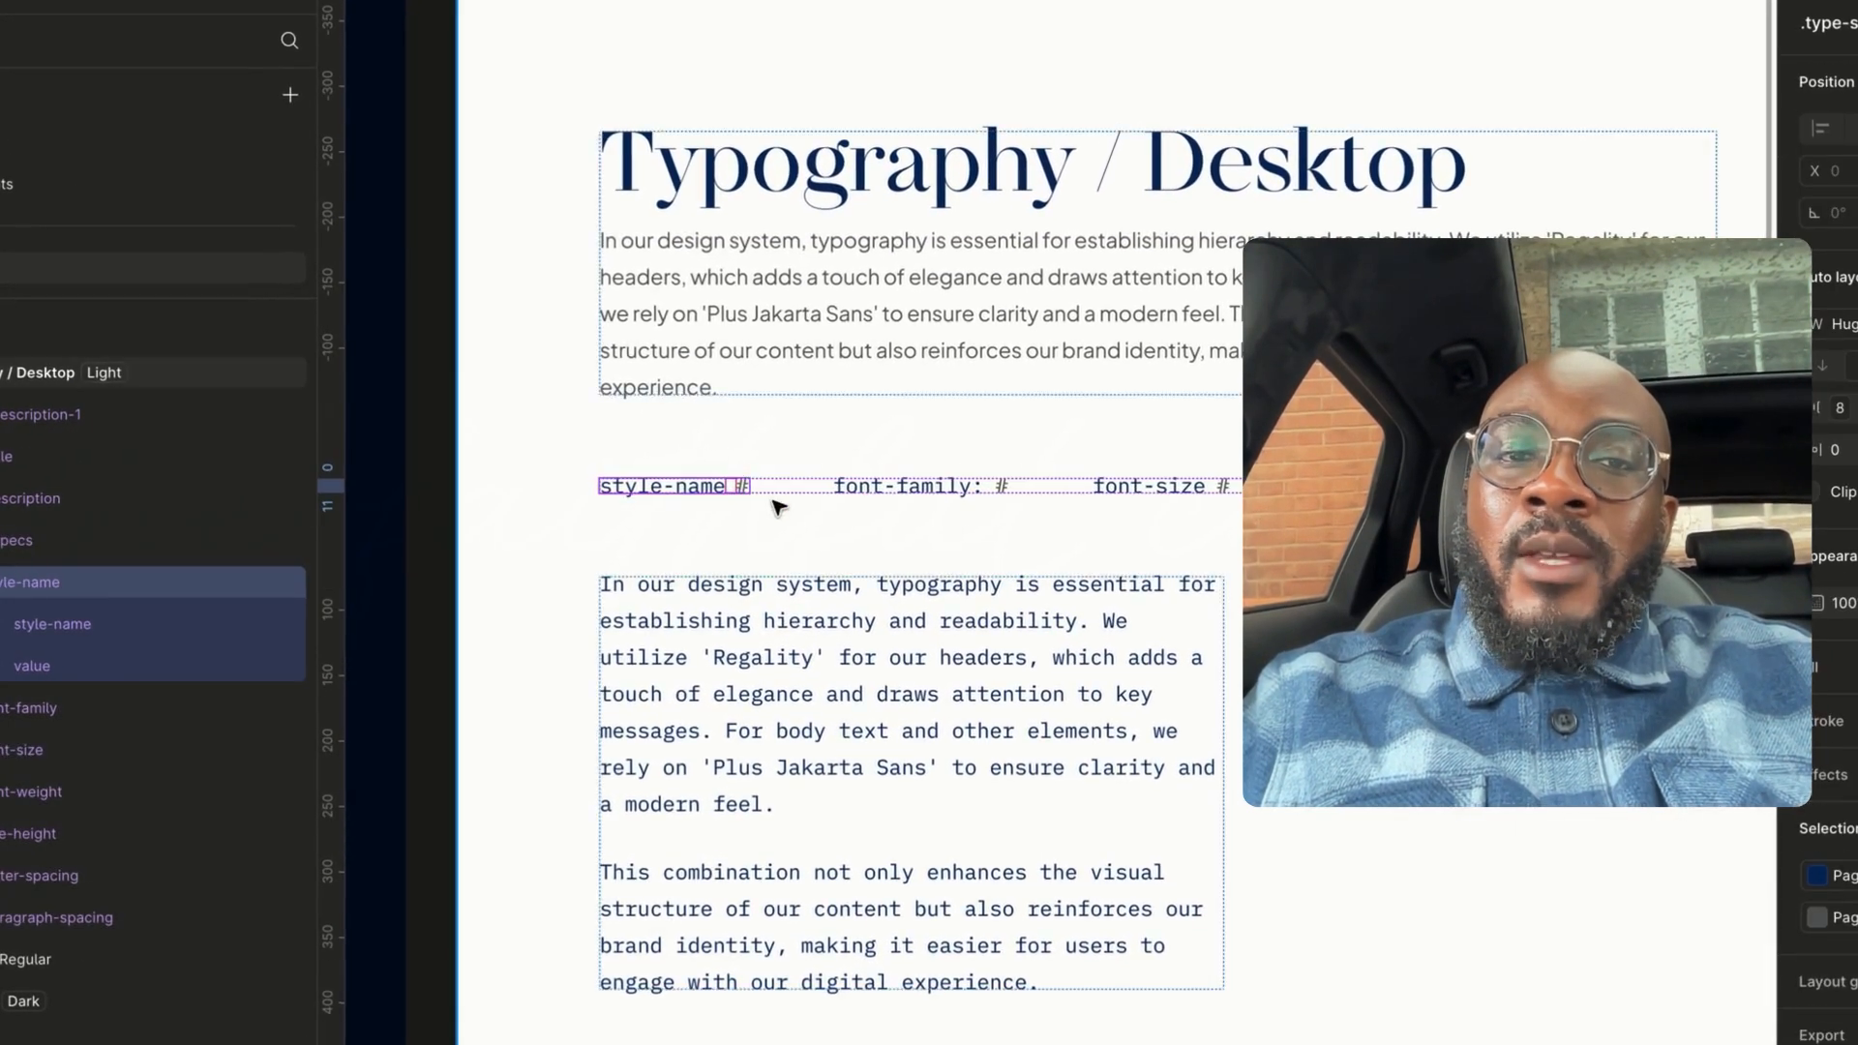
click(742, 491)
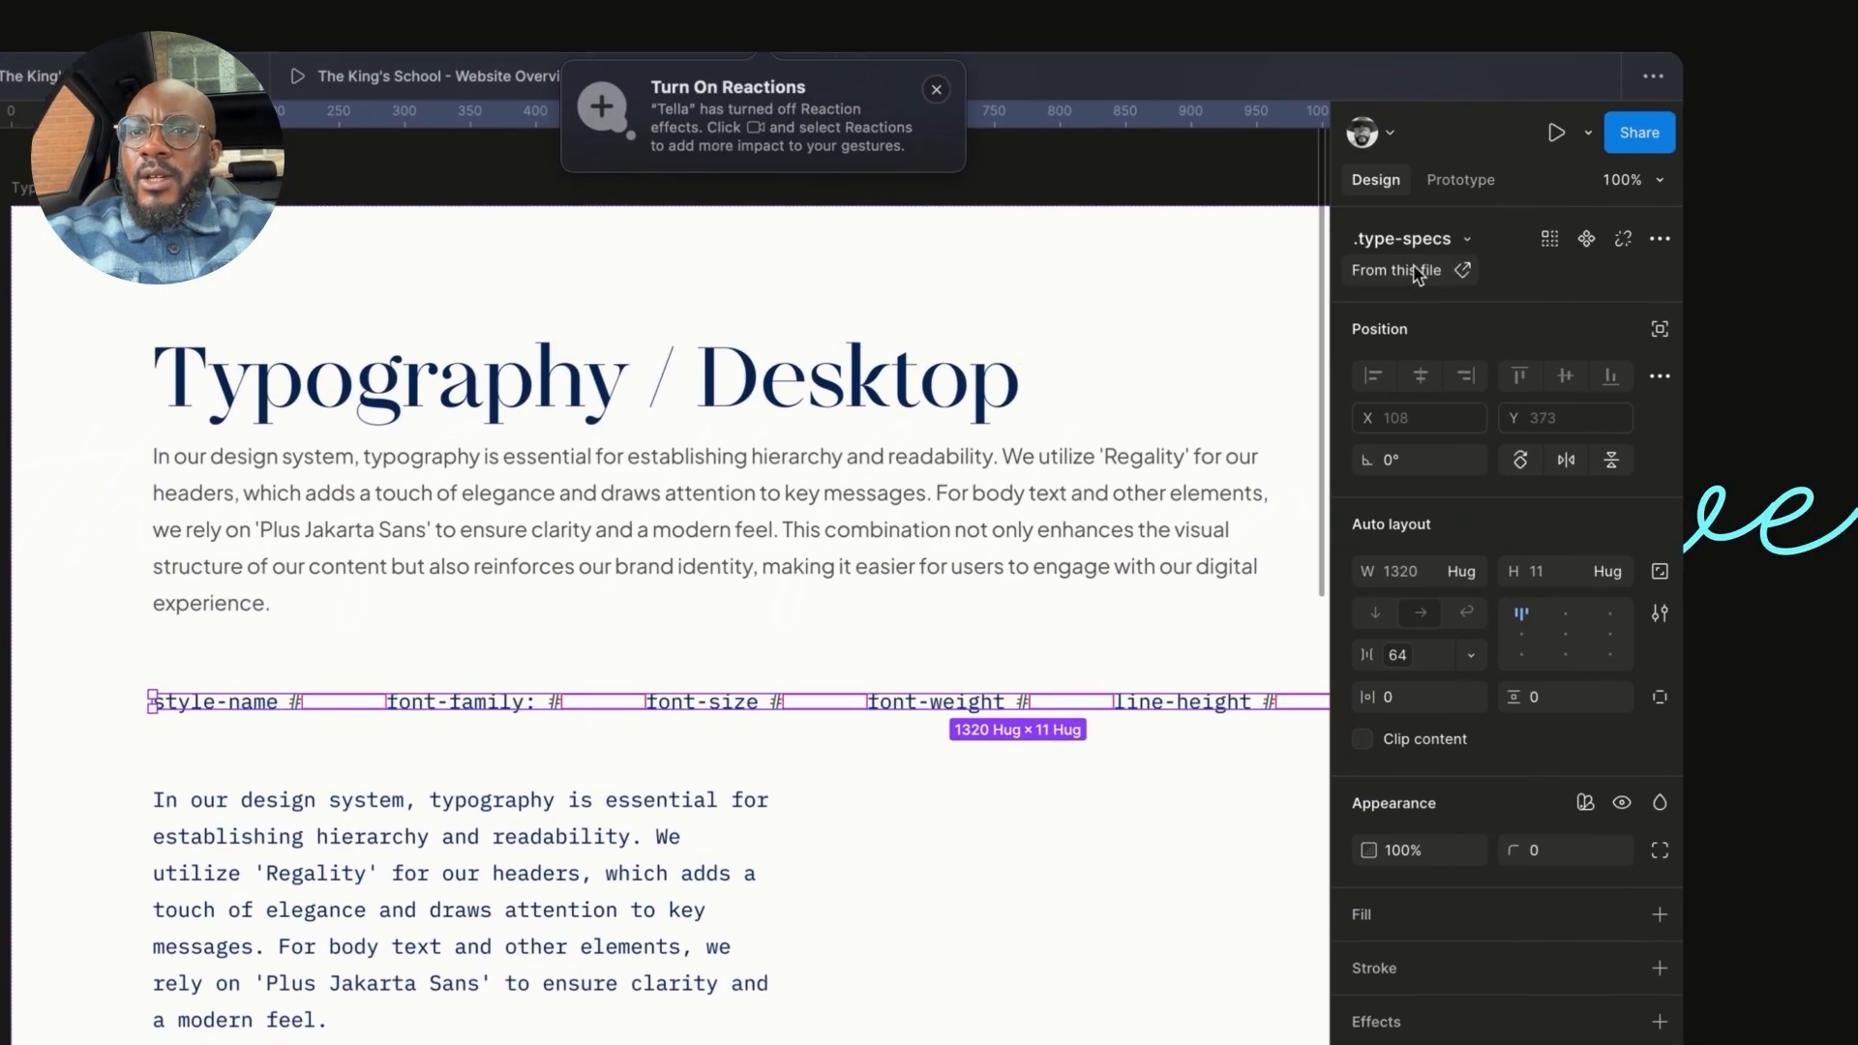
click(1416, 276)
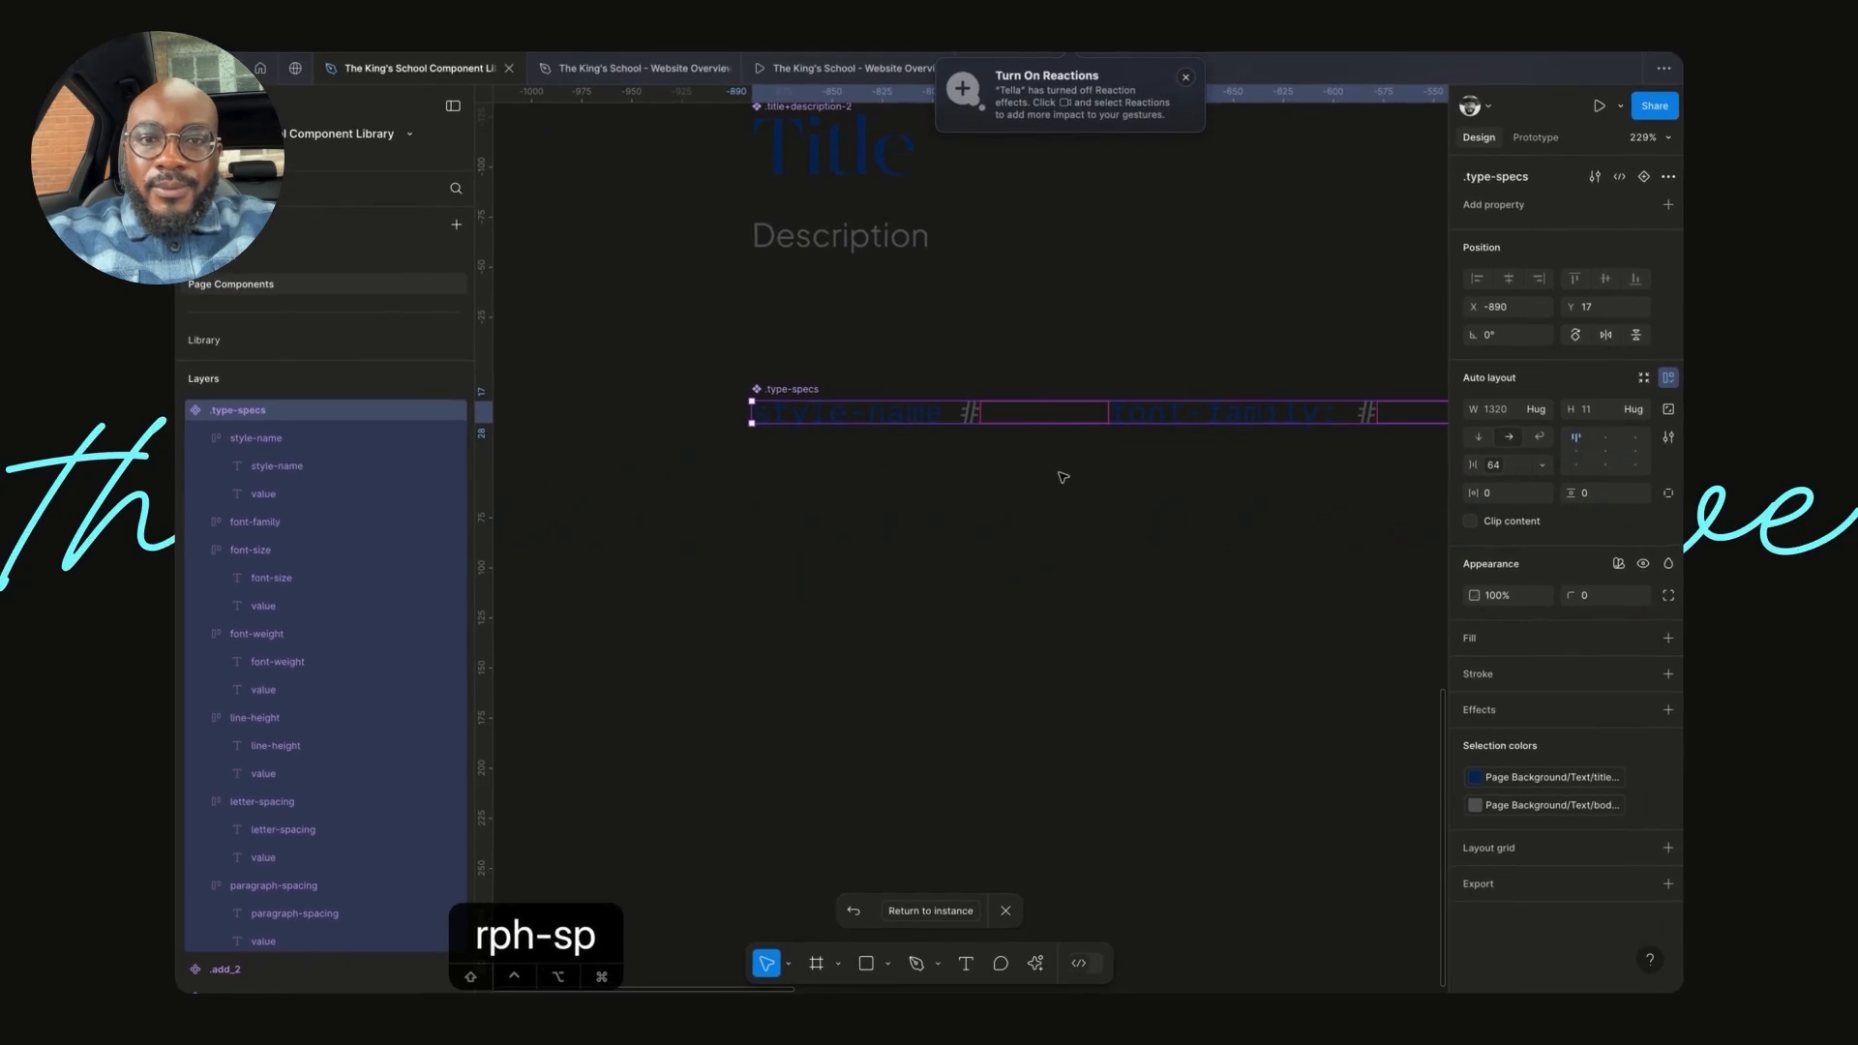
- Create a text property named style-name with value # for the style-name value layer in the .type-specs main component
click(1069, 494)
double_click(970, 418)
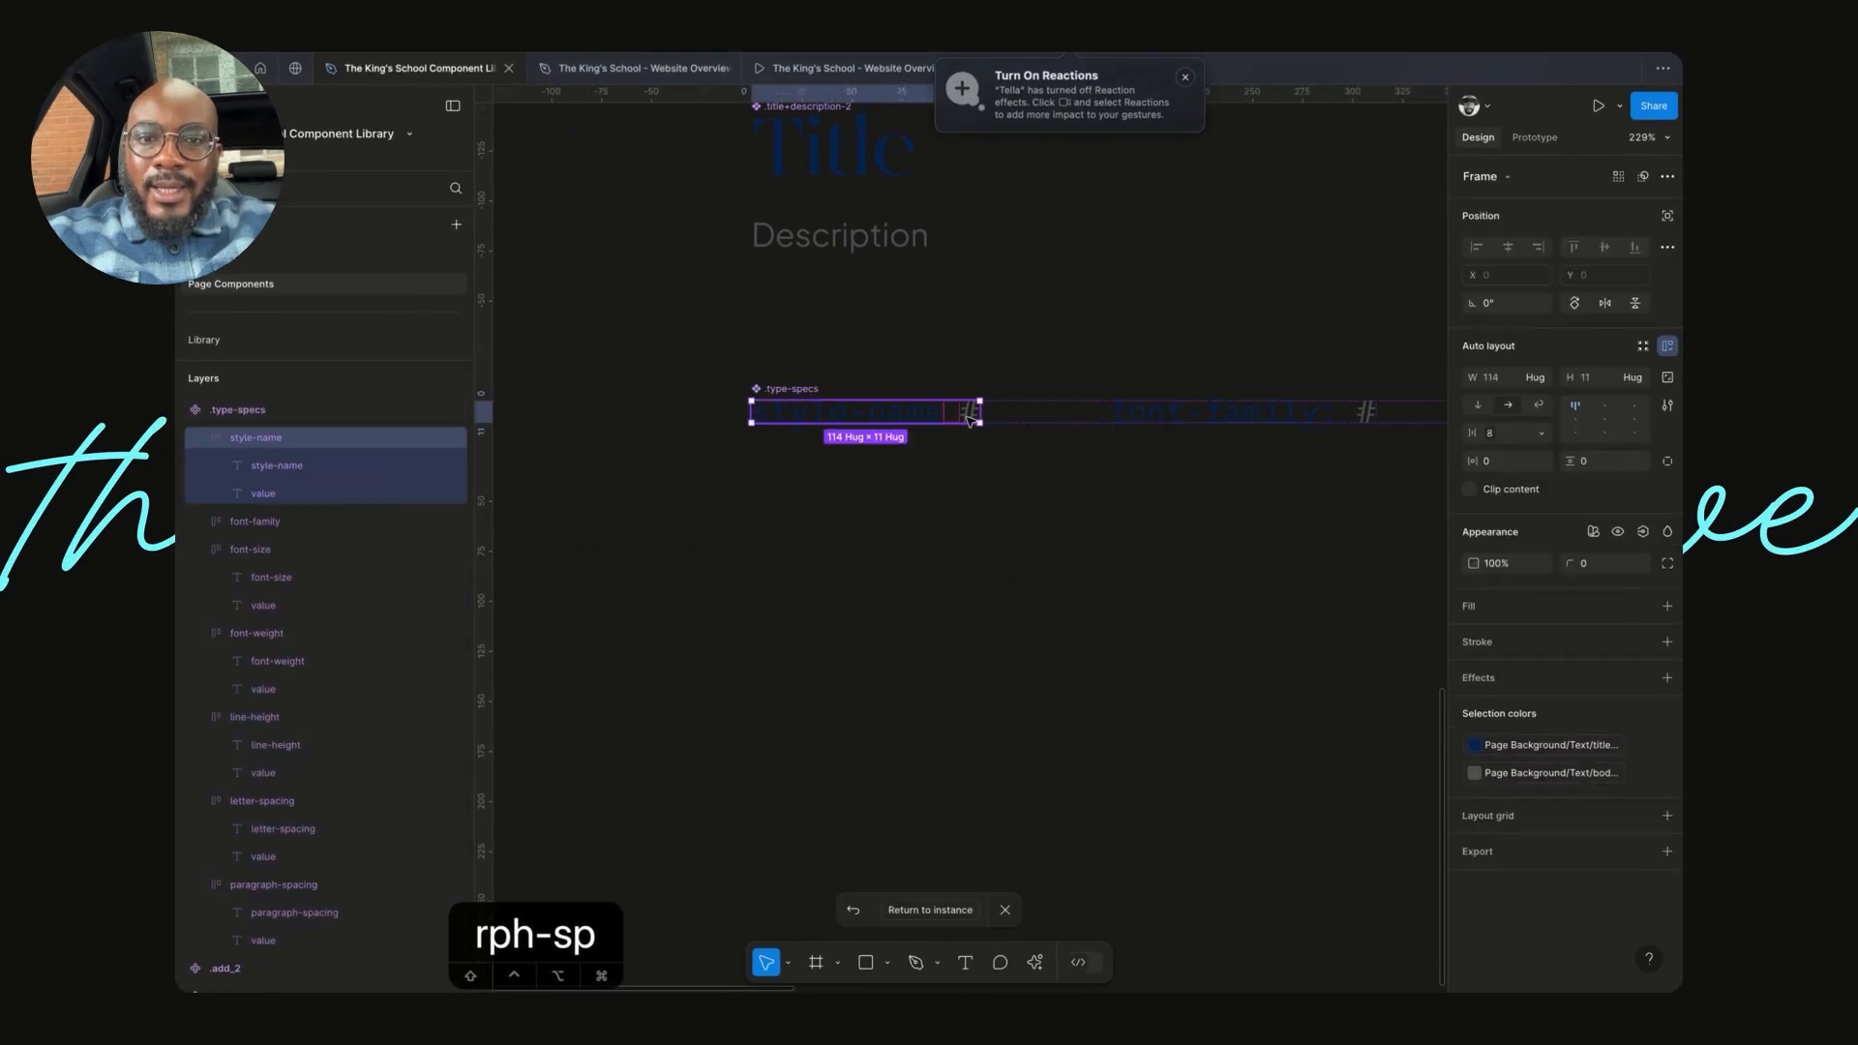
double_click(972, 416)
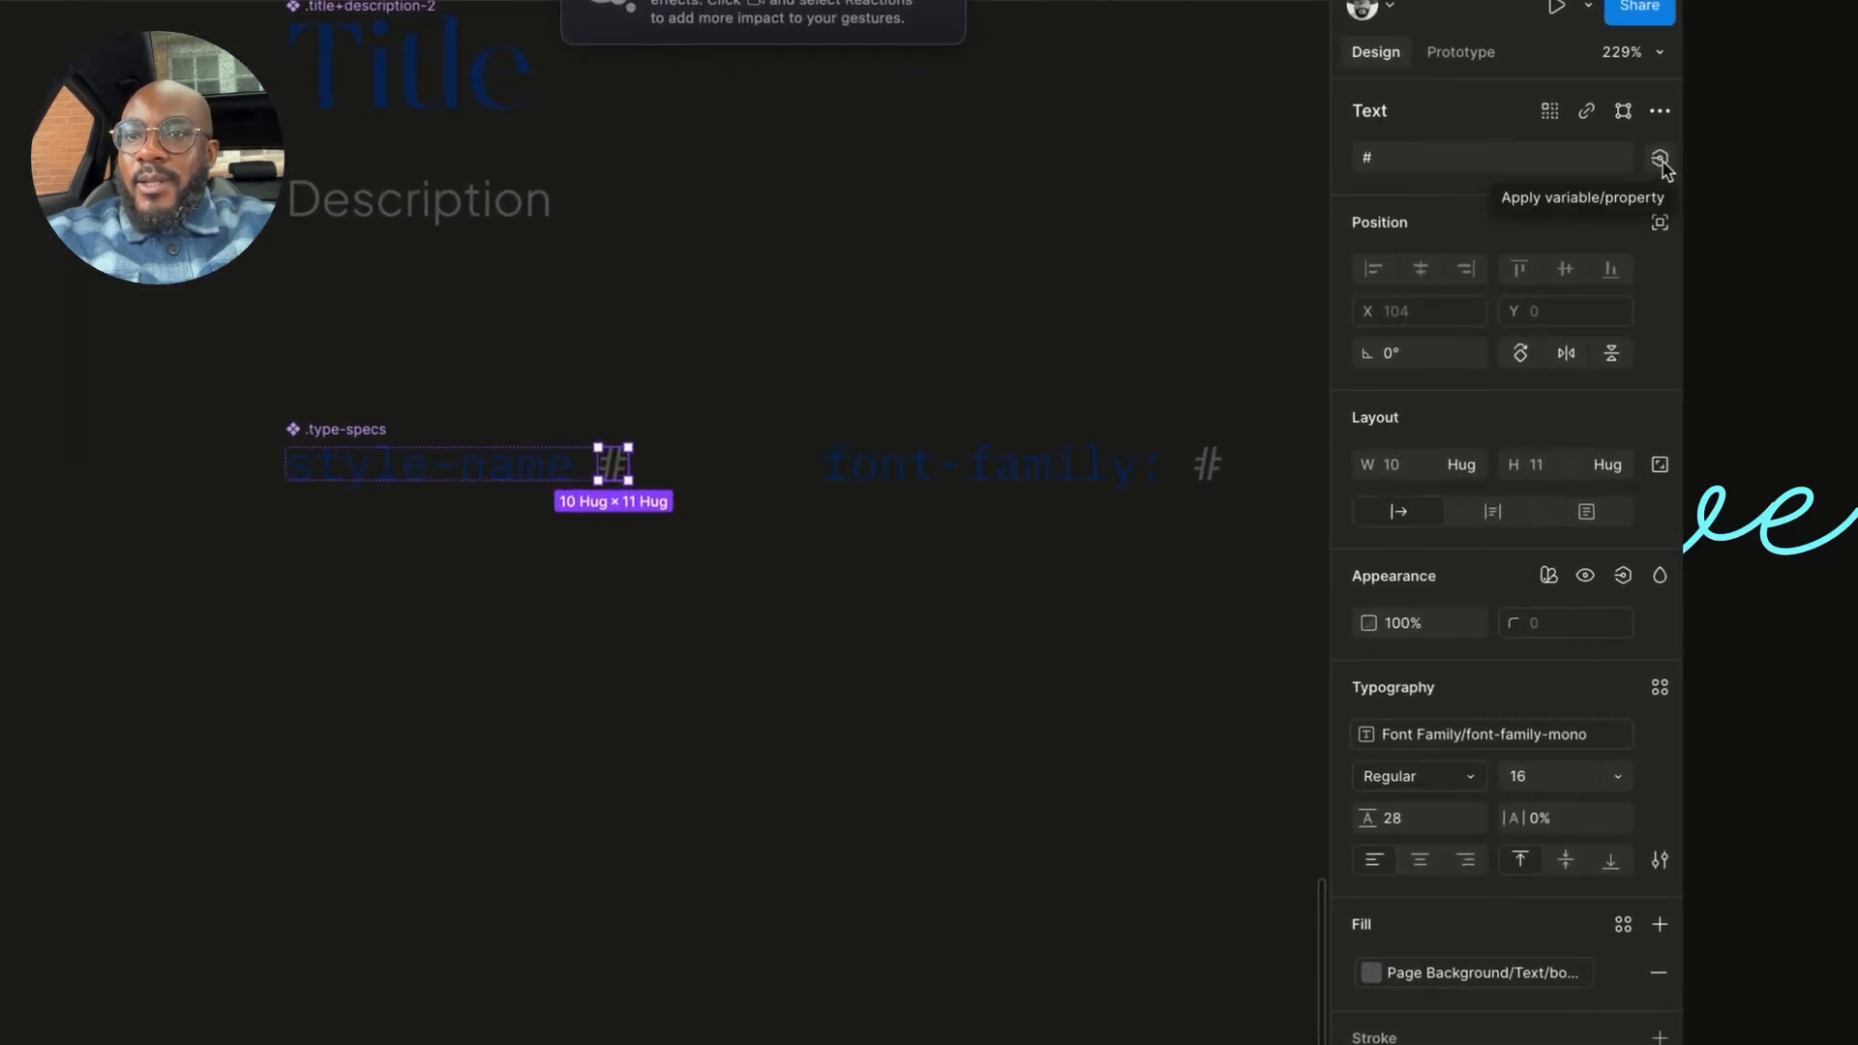
click(1660, 160)
click(1645, 256)
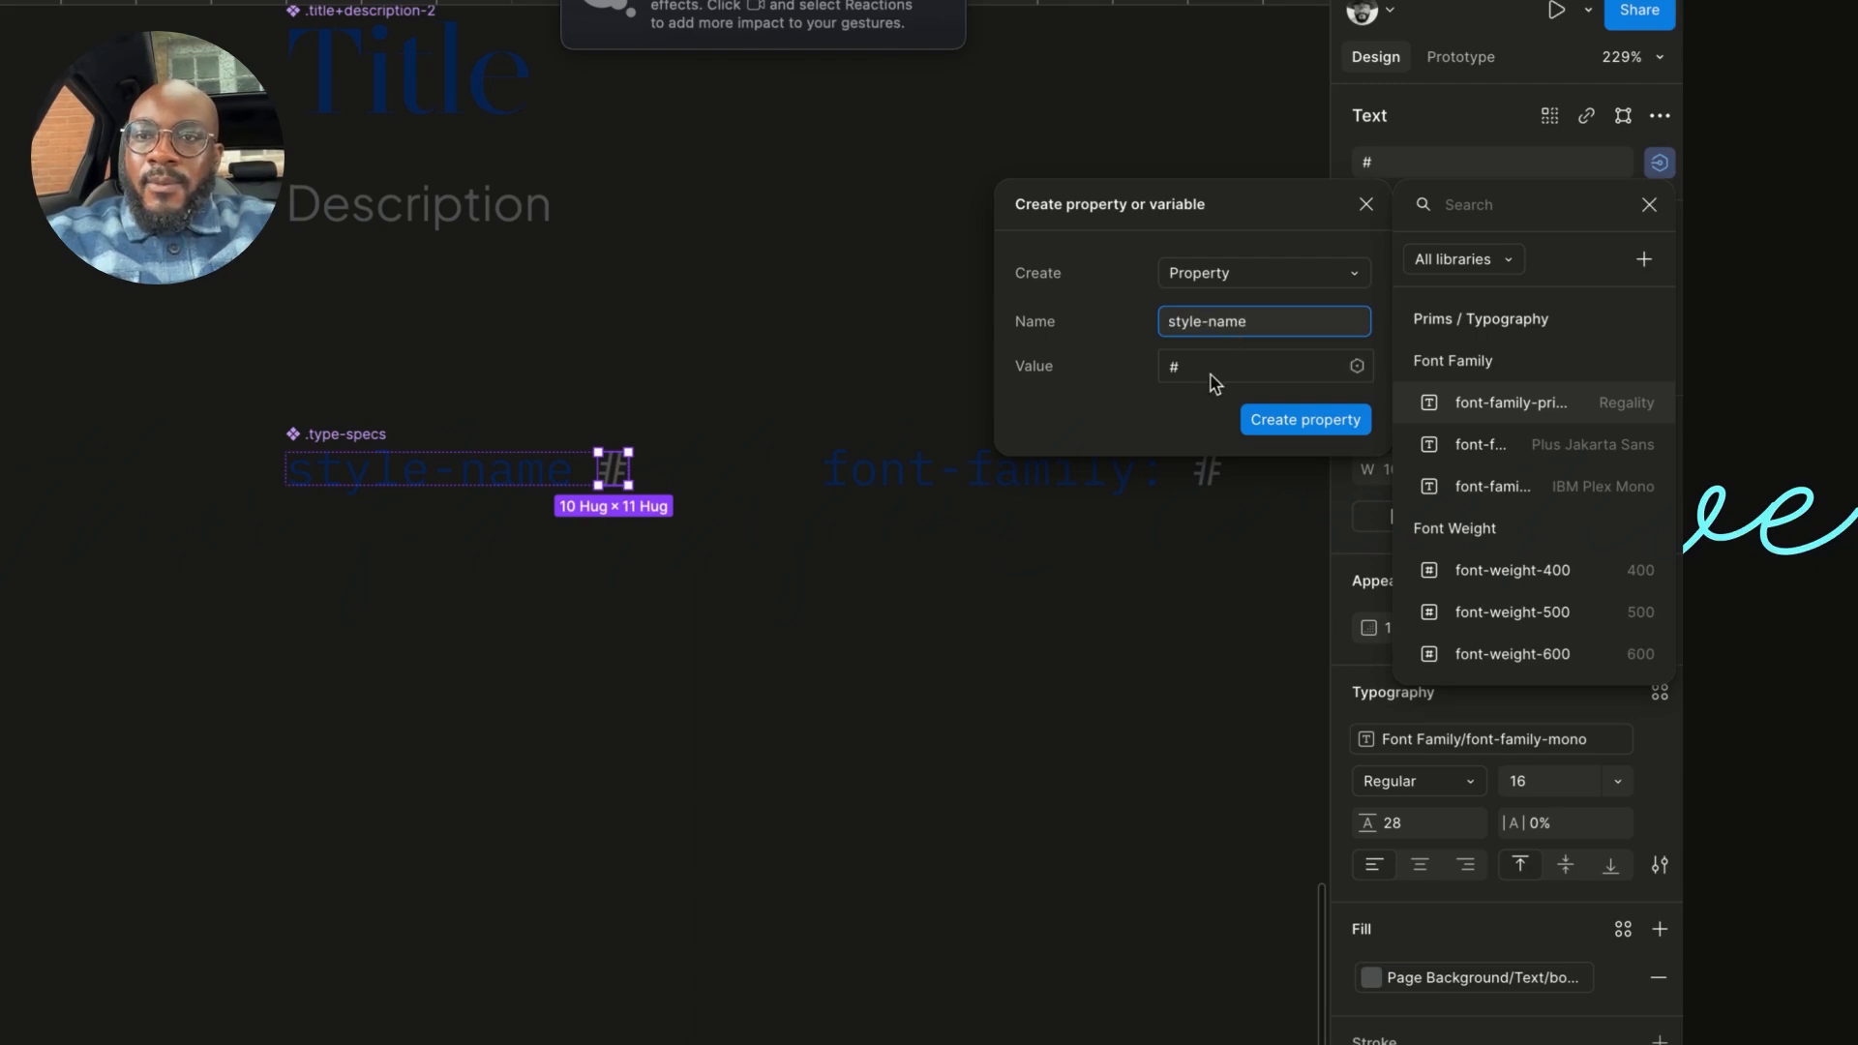
click(1306, 419)
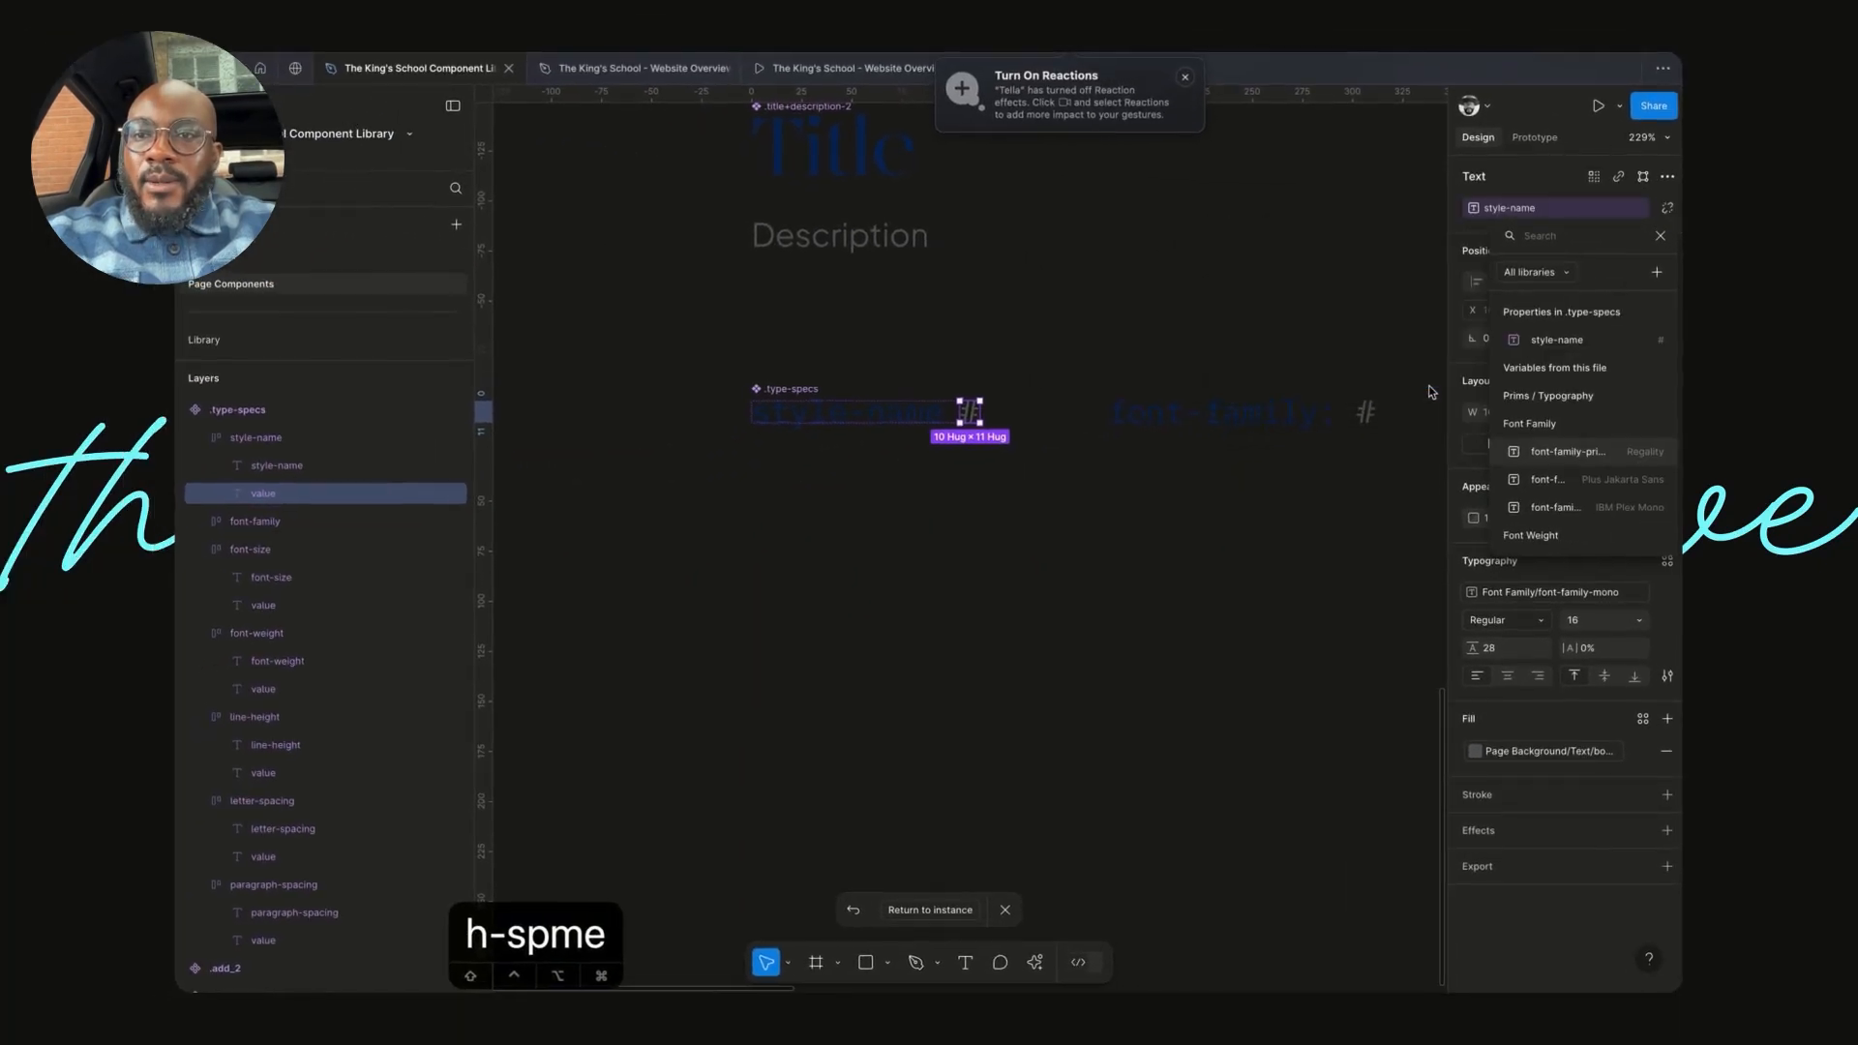
click(819, 390)
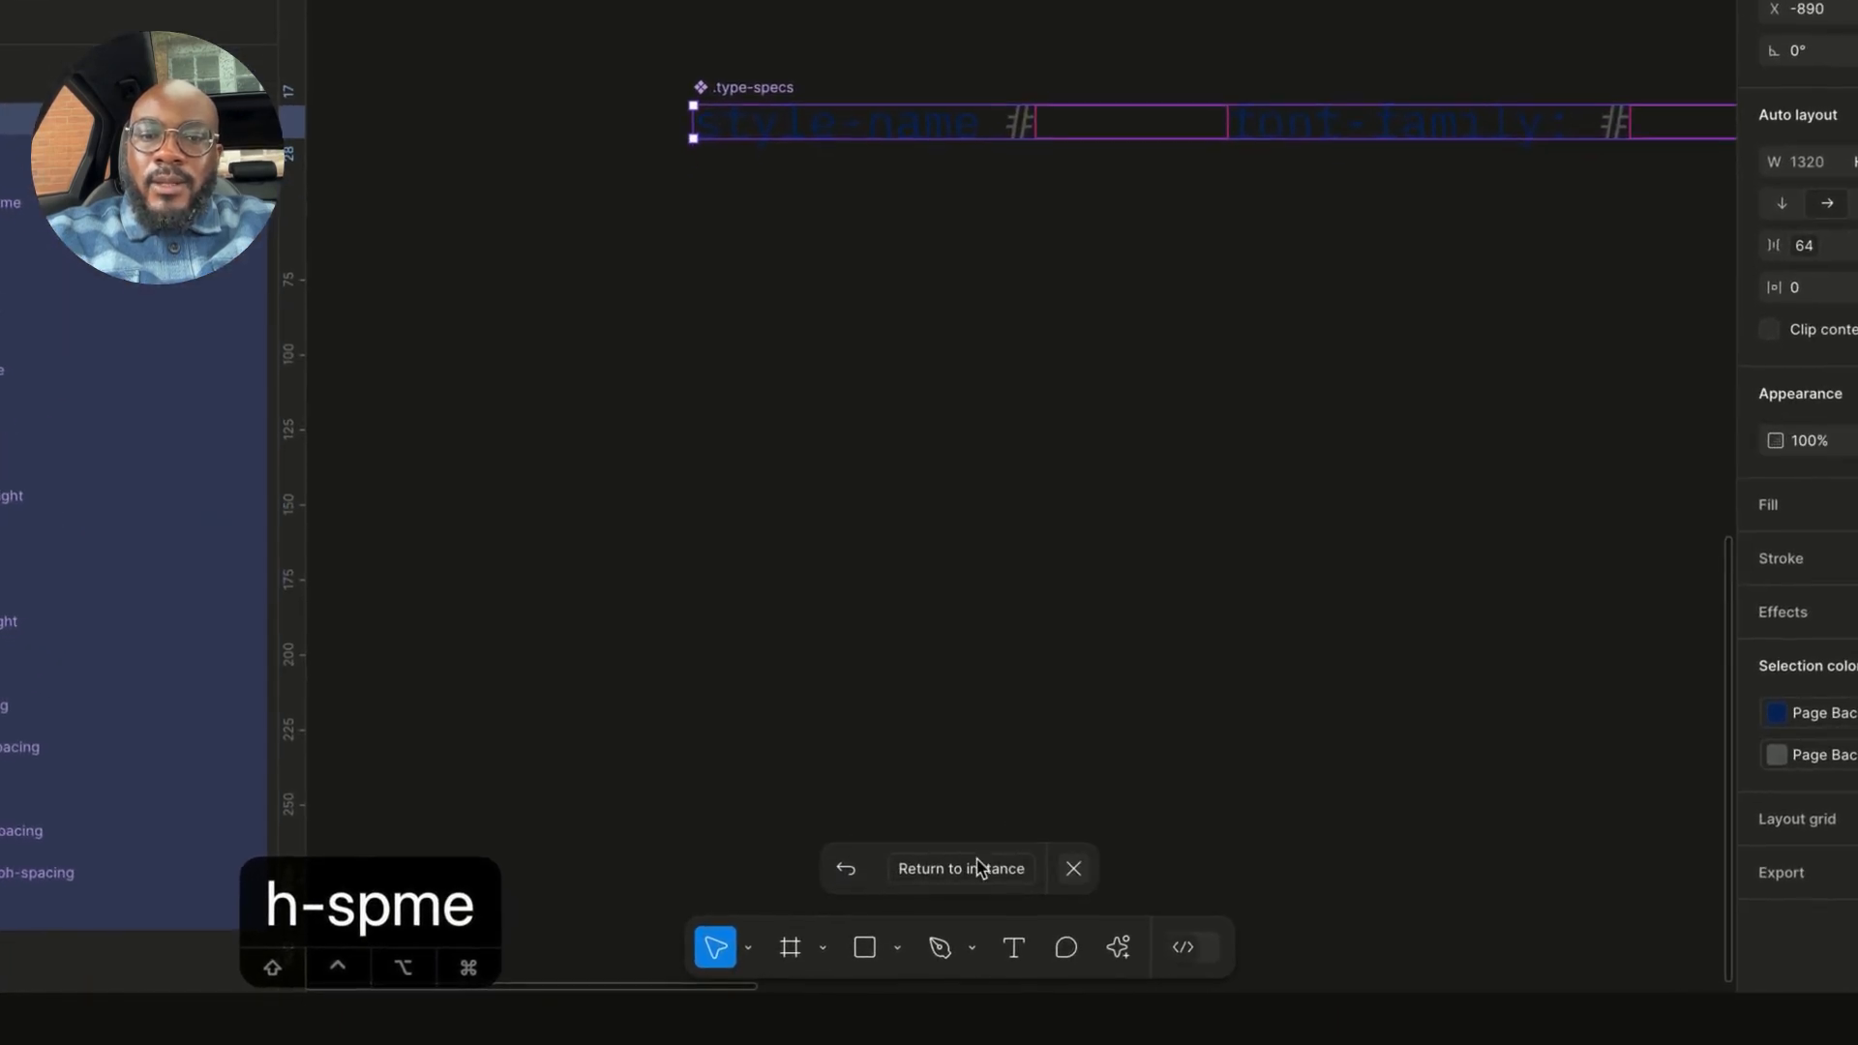
- Return to the .type-specs instance on the Library page and set its style-name property to Spec / Regular
click(977, 869)
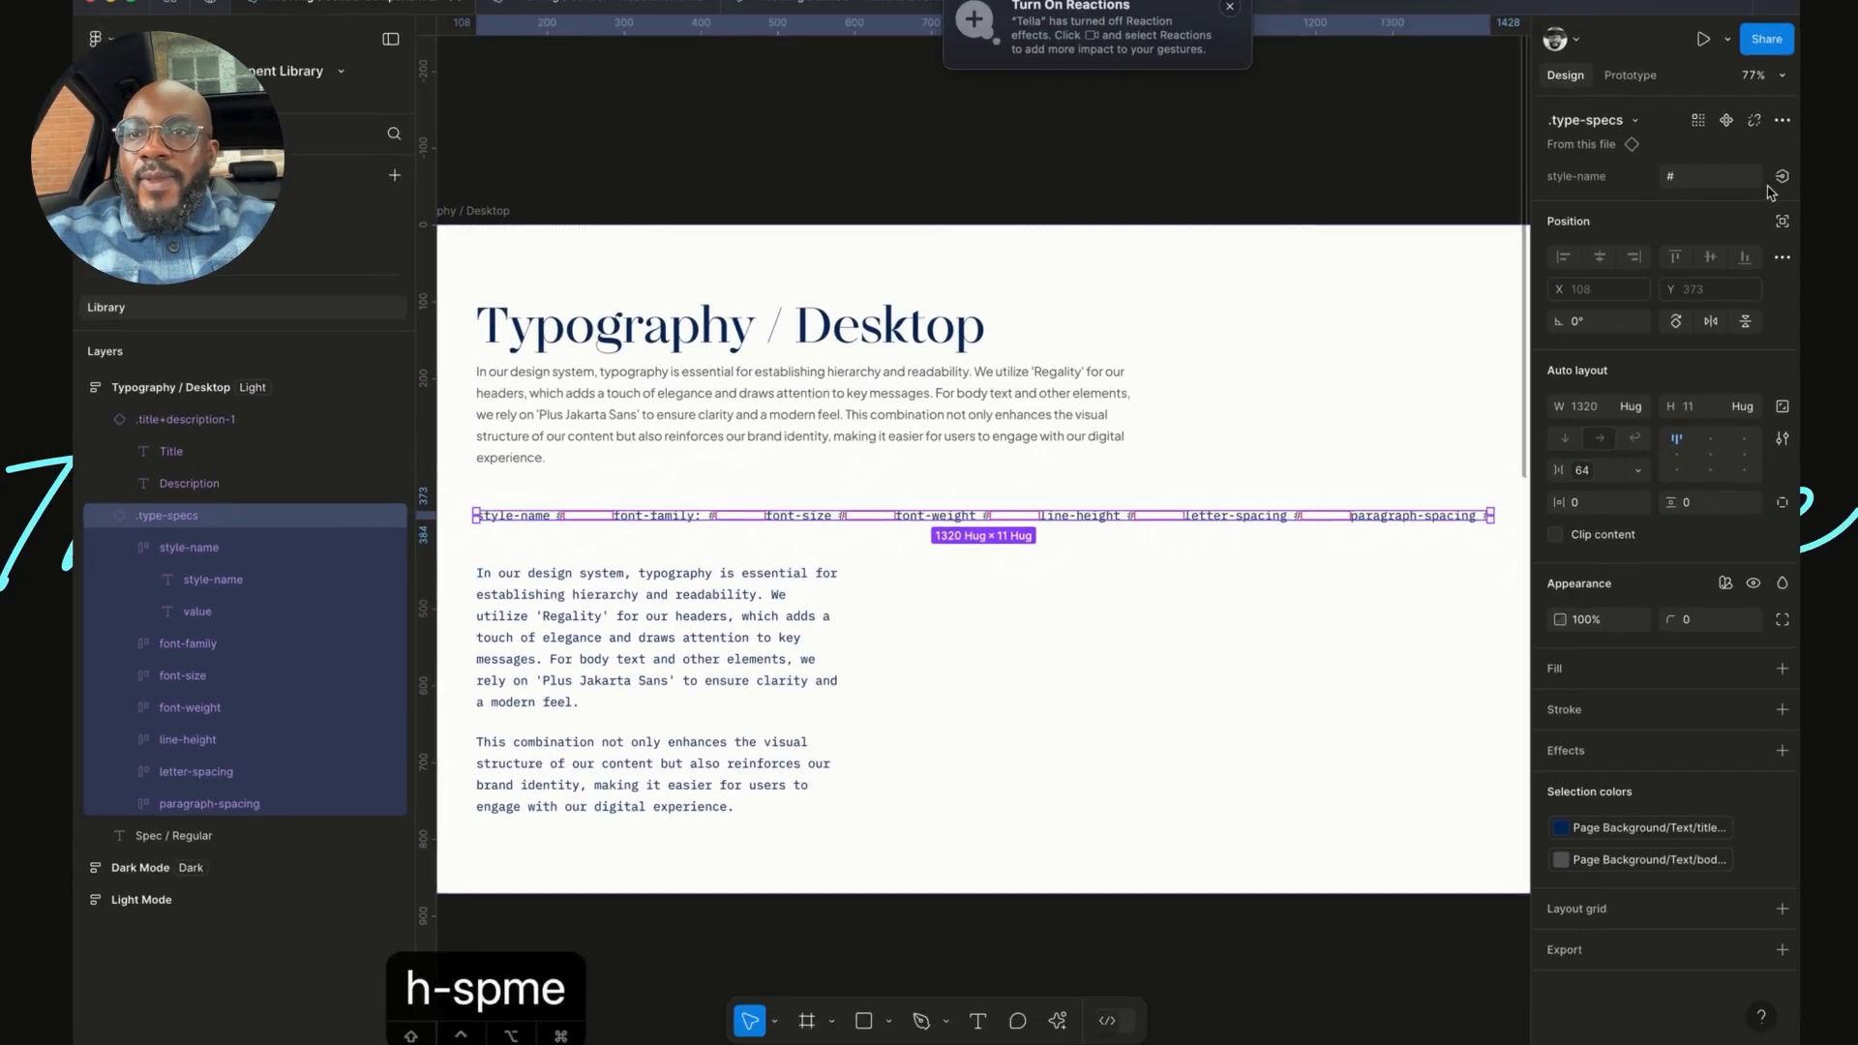
click(1611, 221)
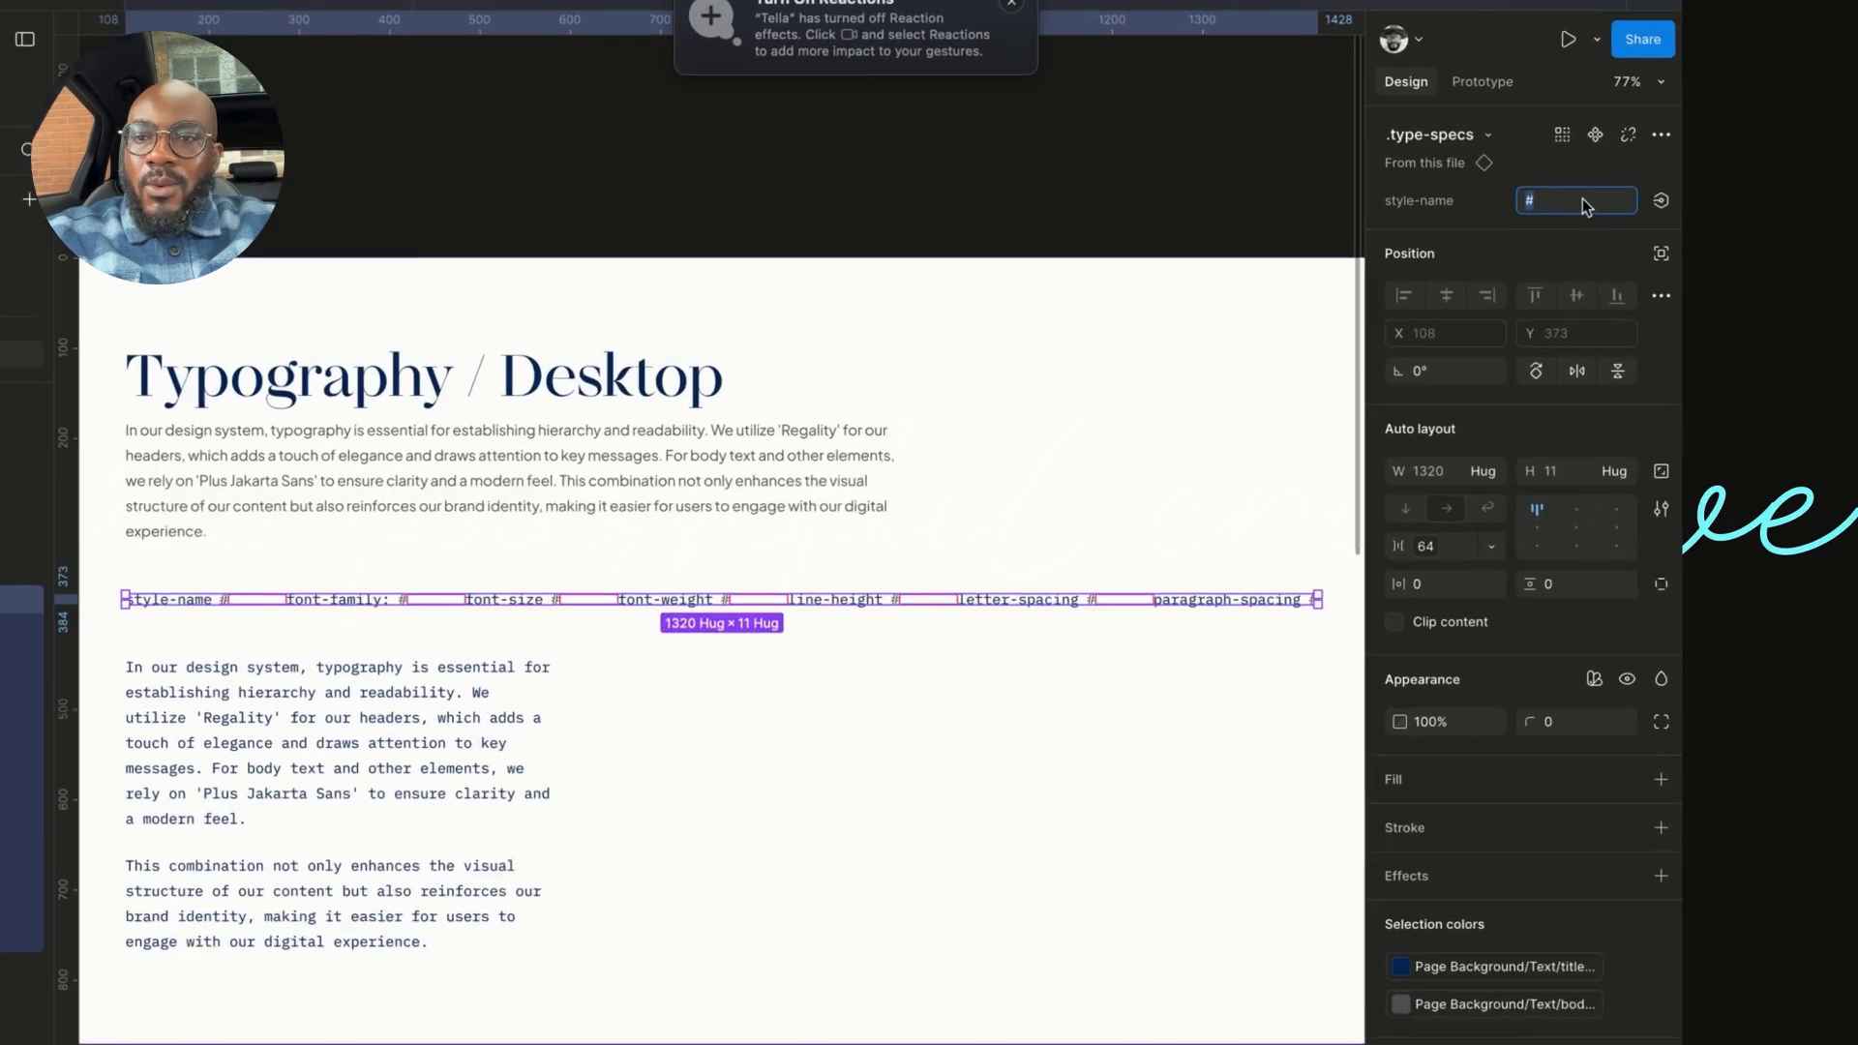
text(sp)
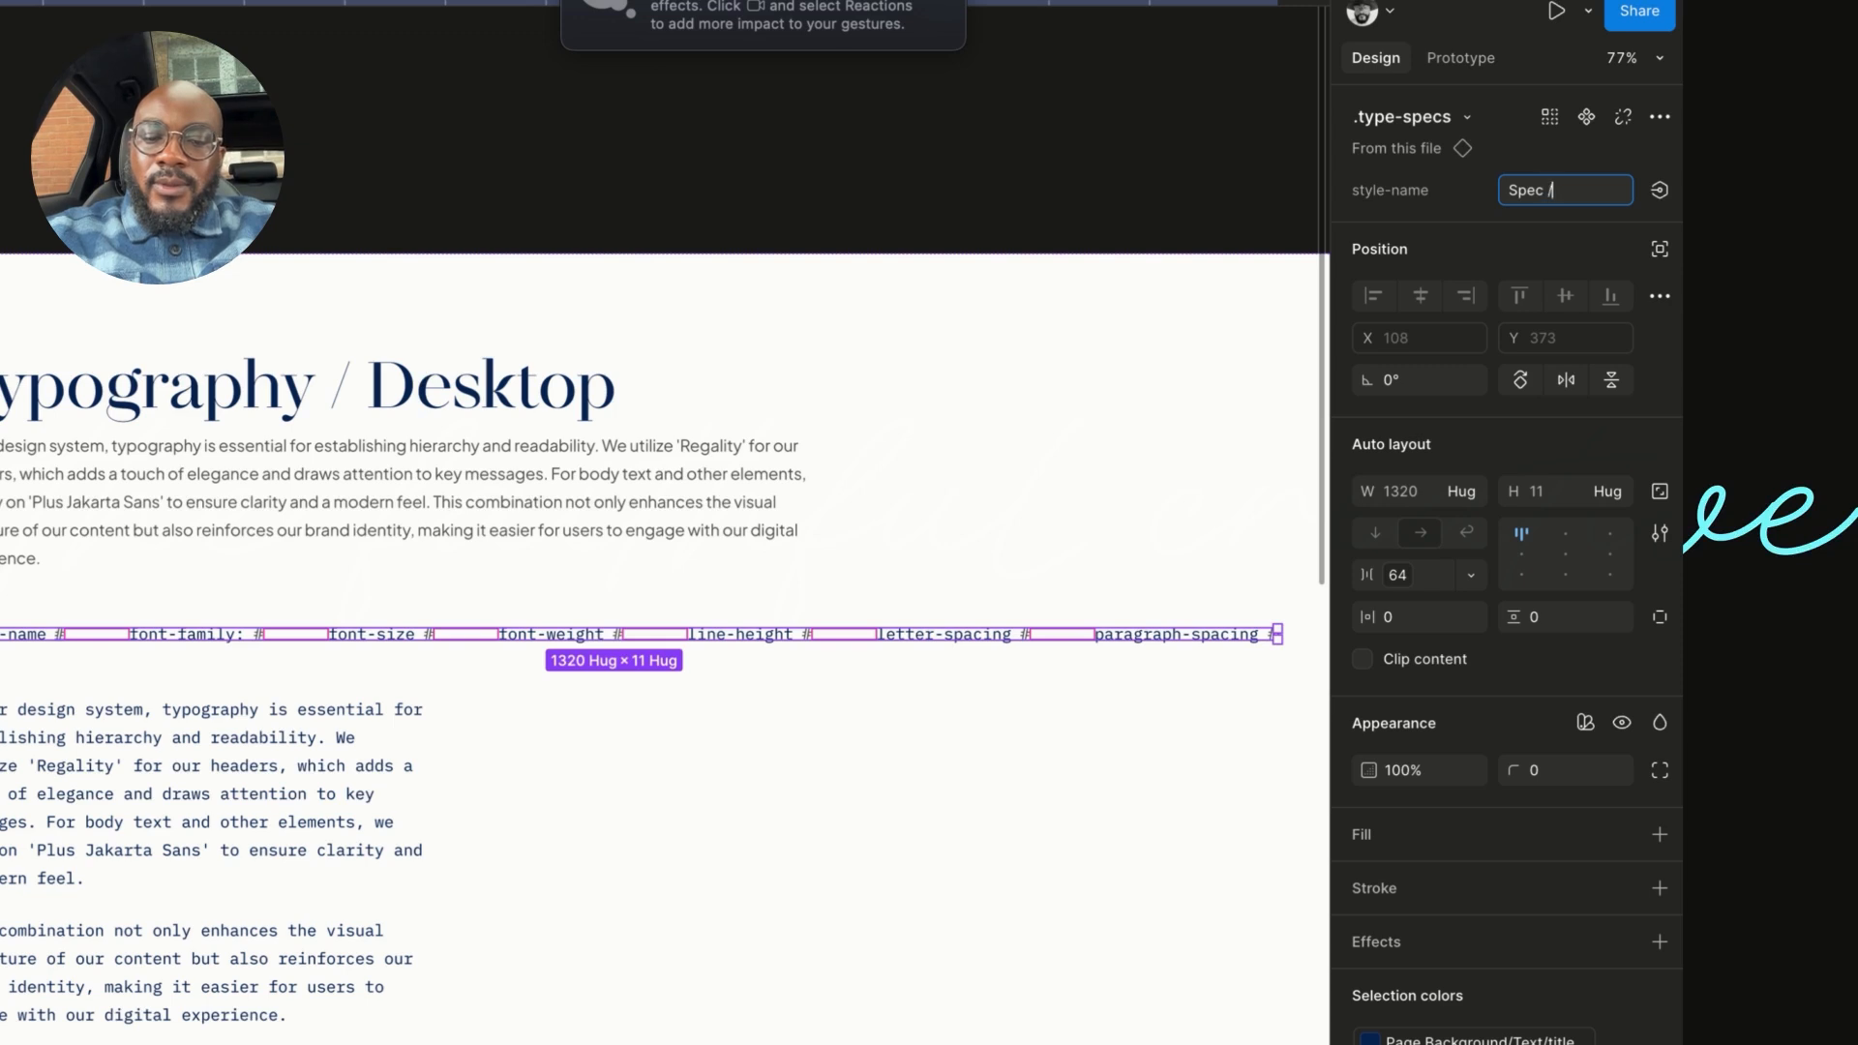
key(Return)
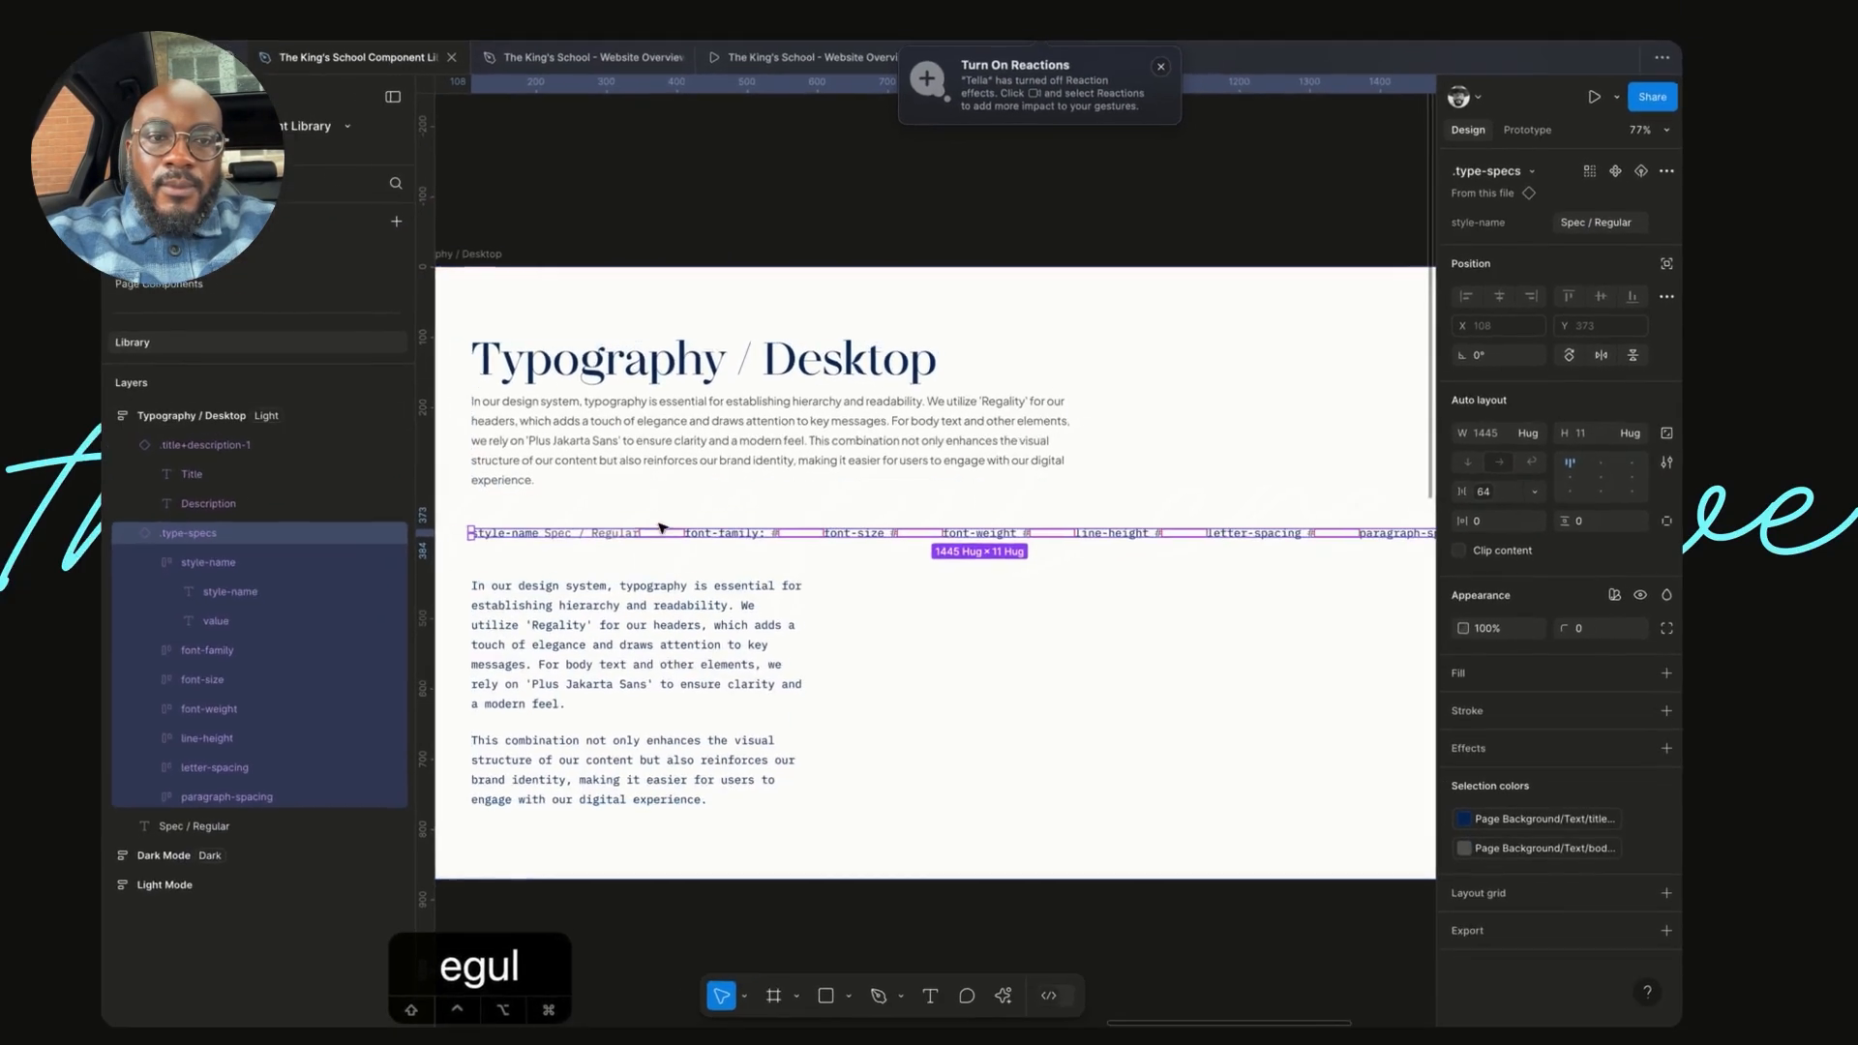
- Change the style-name label's text to "style-name:" in the .type-specs main component and return to the instance
scroll(184, 630, up, 5)
scroll(679, 518, up, 3)
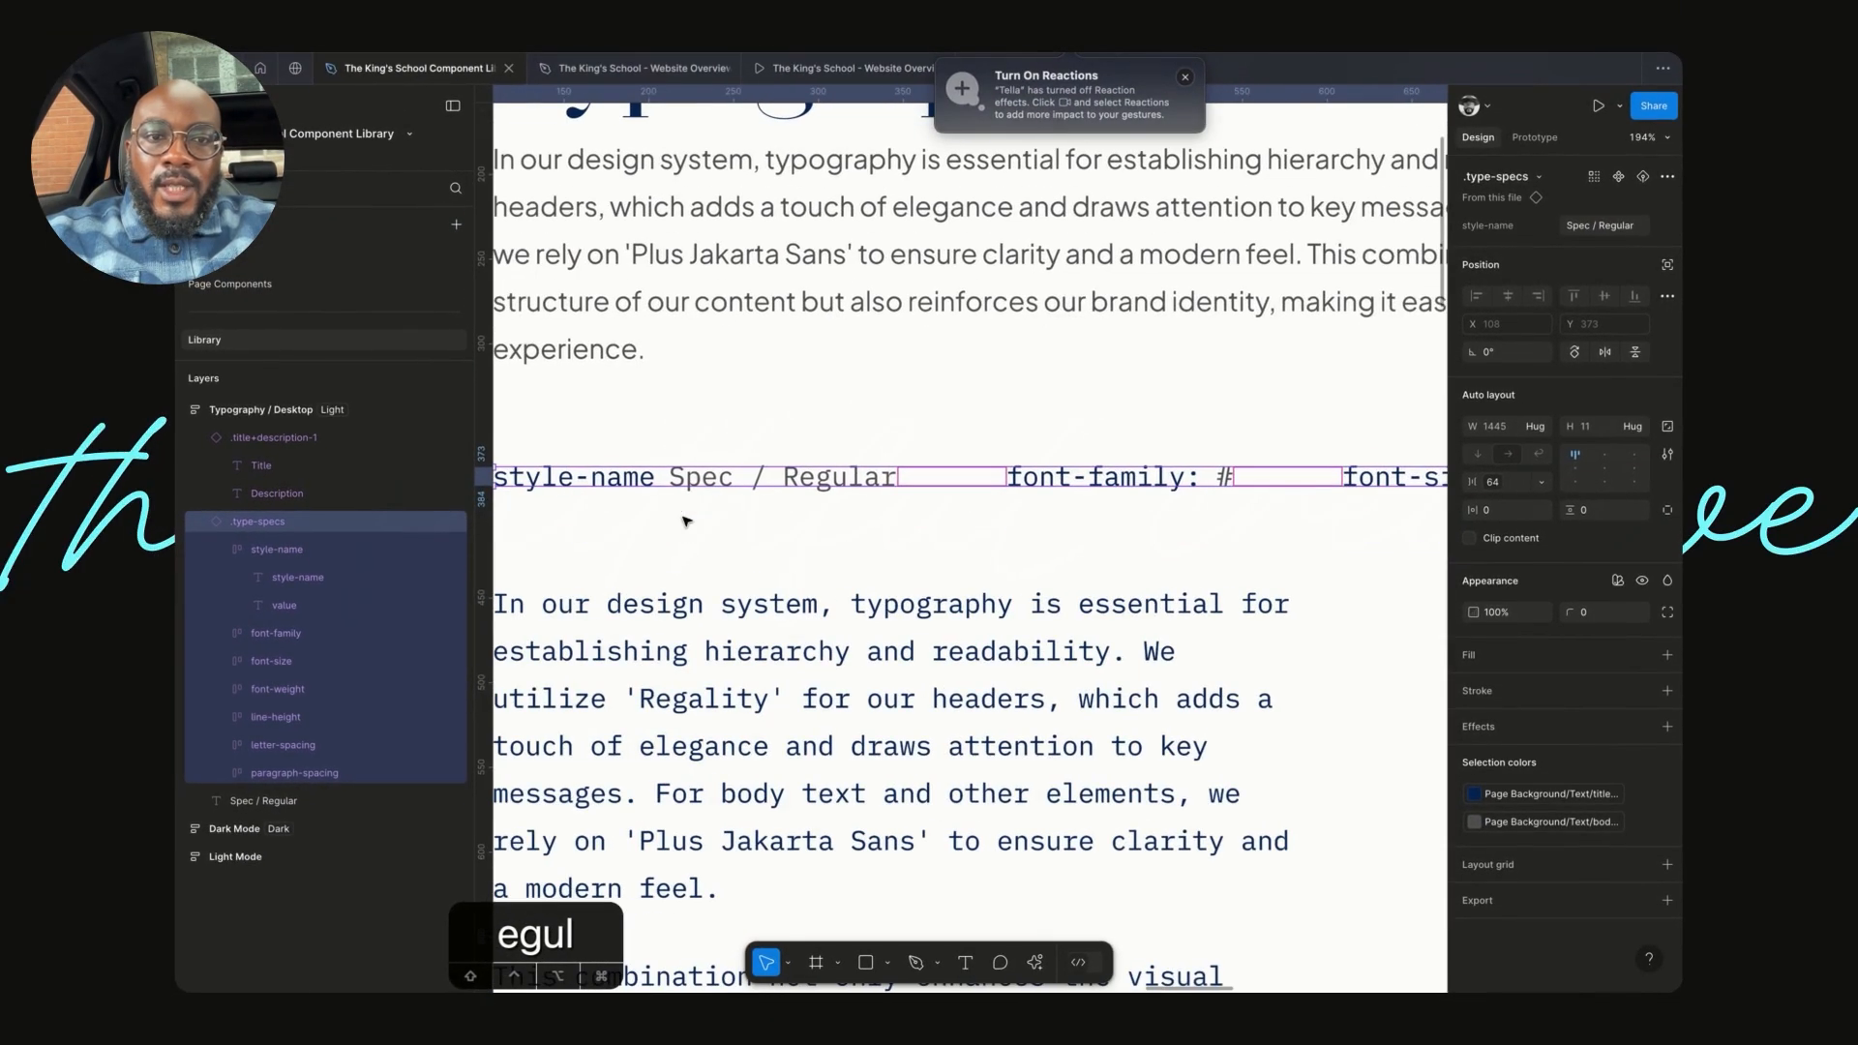
scroll(668, 513, left, 4)
scroll(667, 513, down, 1)
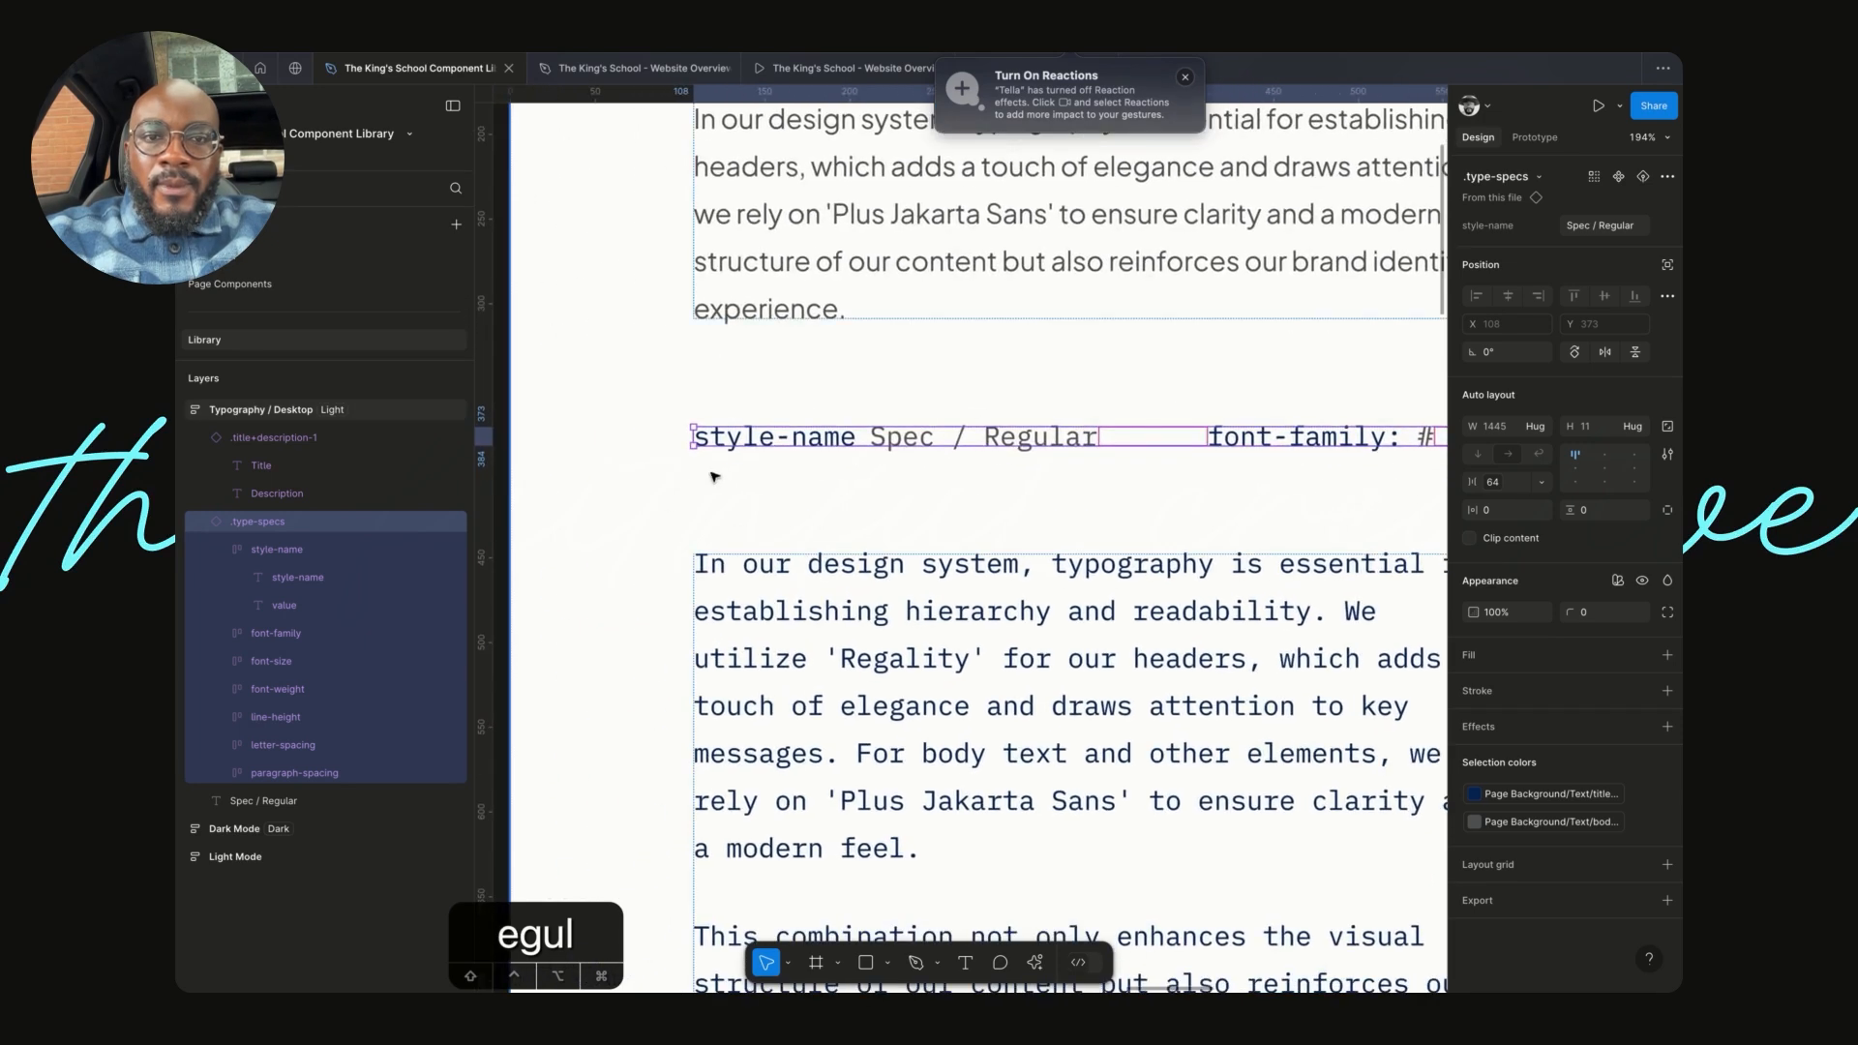
click(804, 447)
double_click(805, 448)
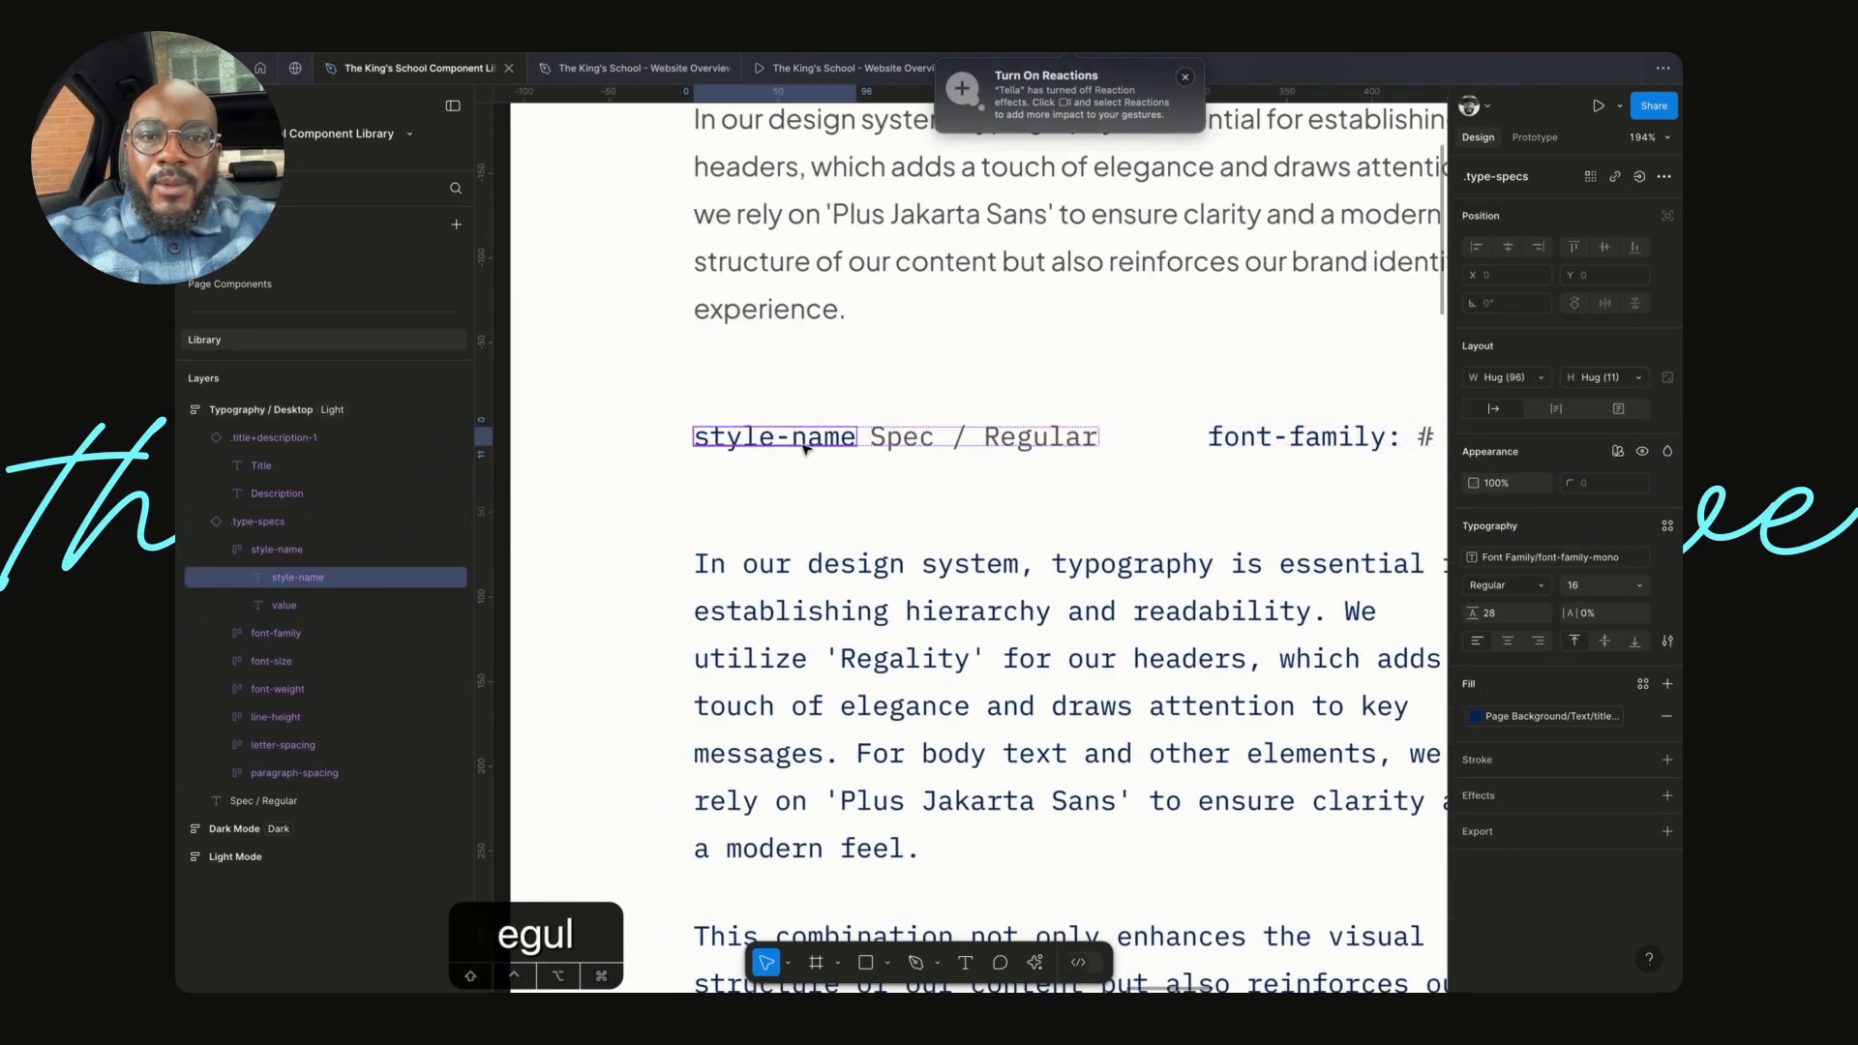
click(846, 491)
click(879, 444)
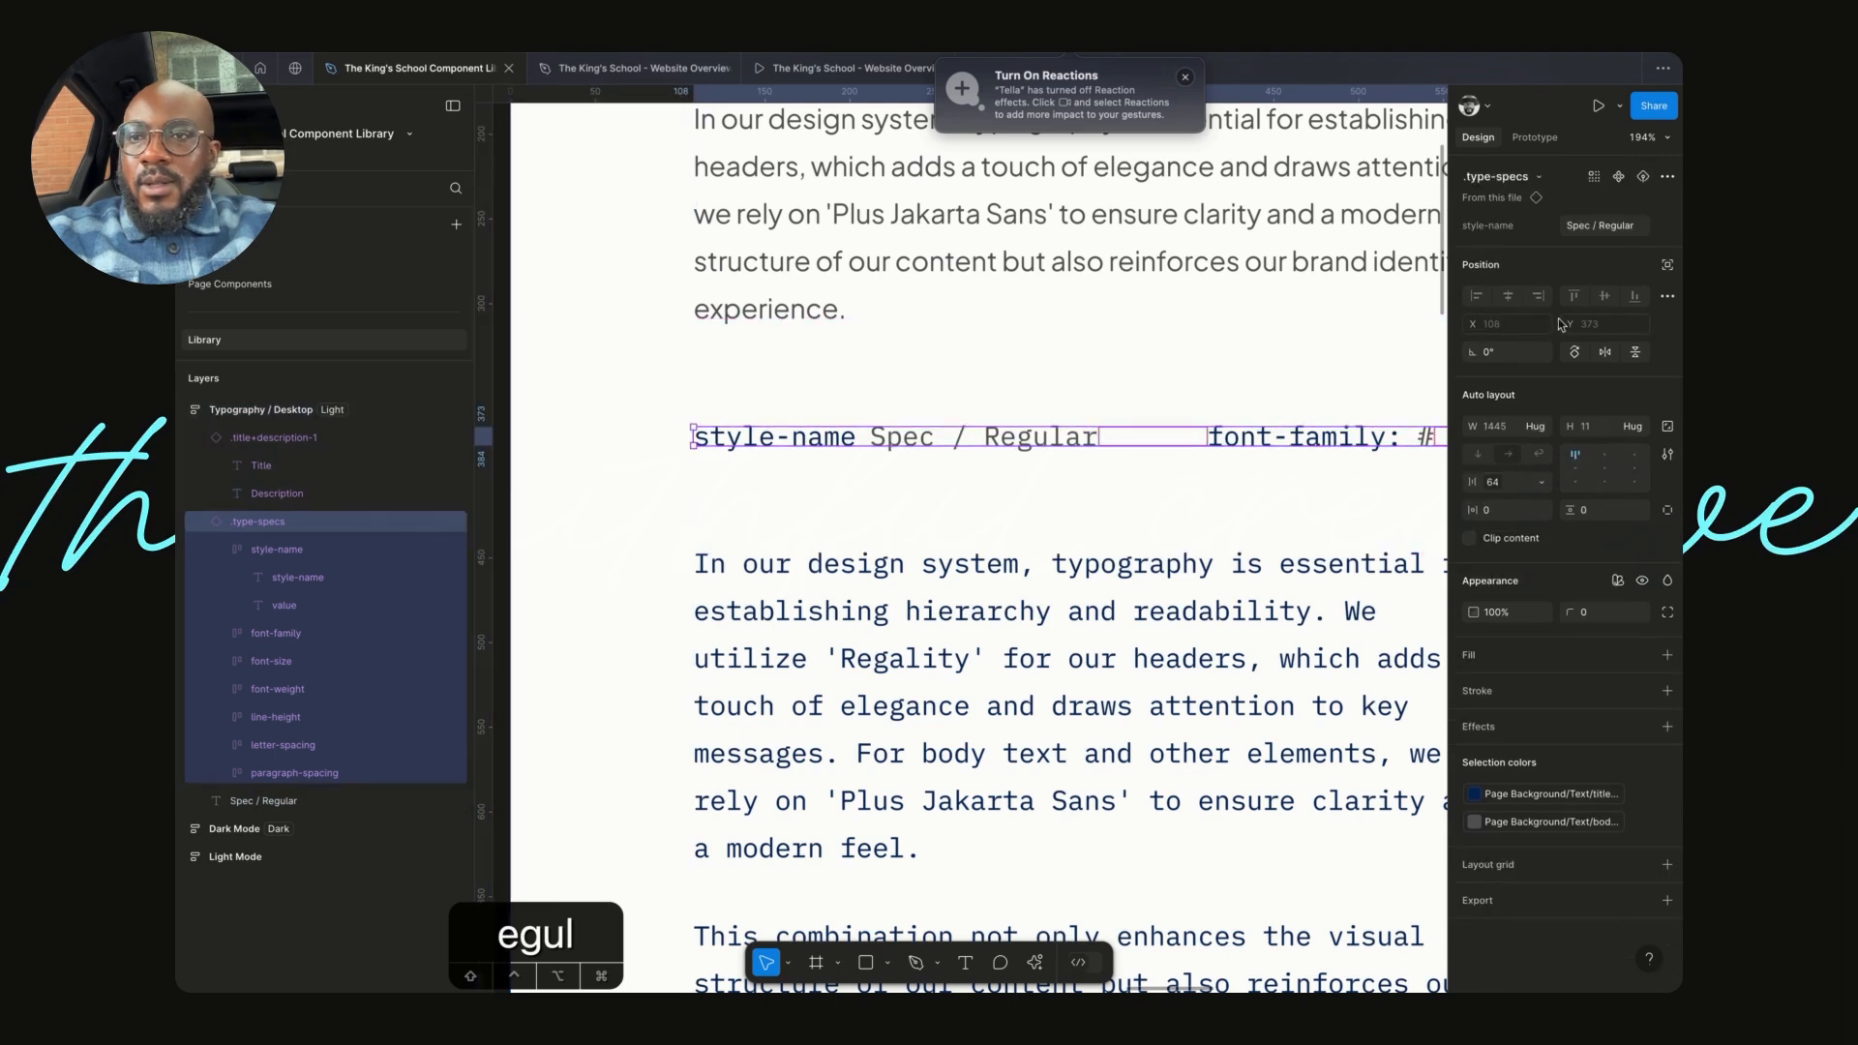
click(1497, 199)
scroll(559, 516, up, 10)
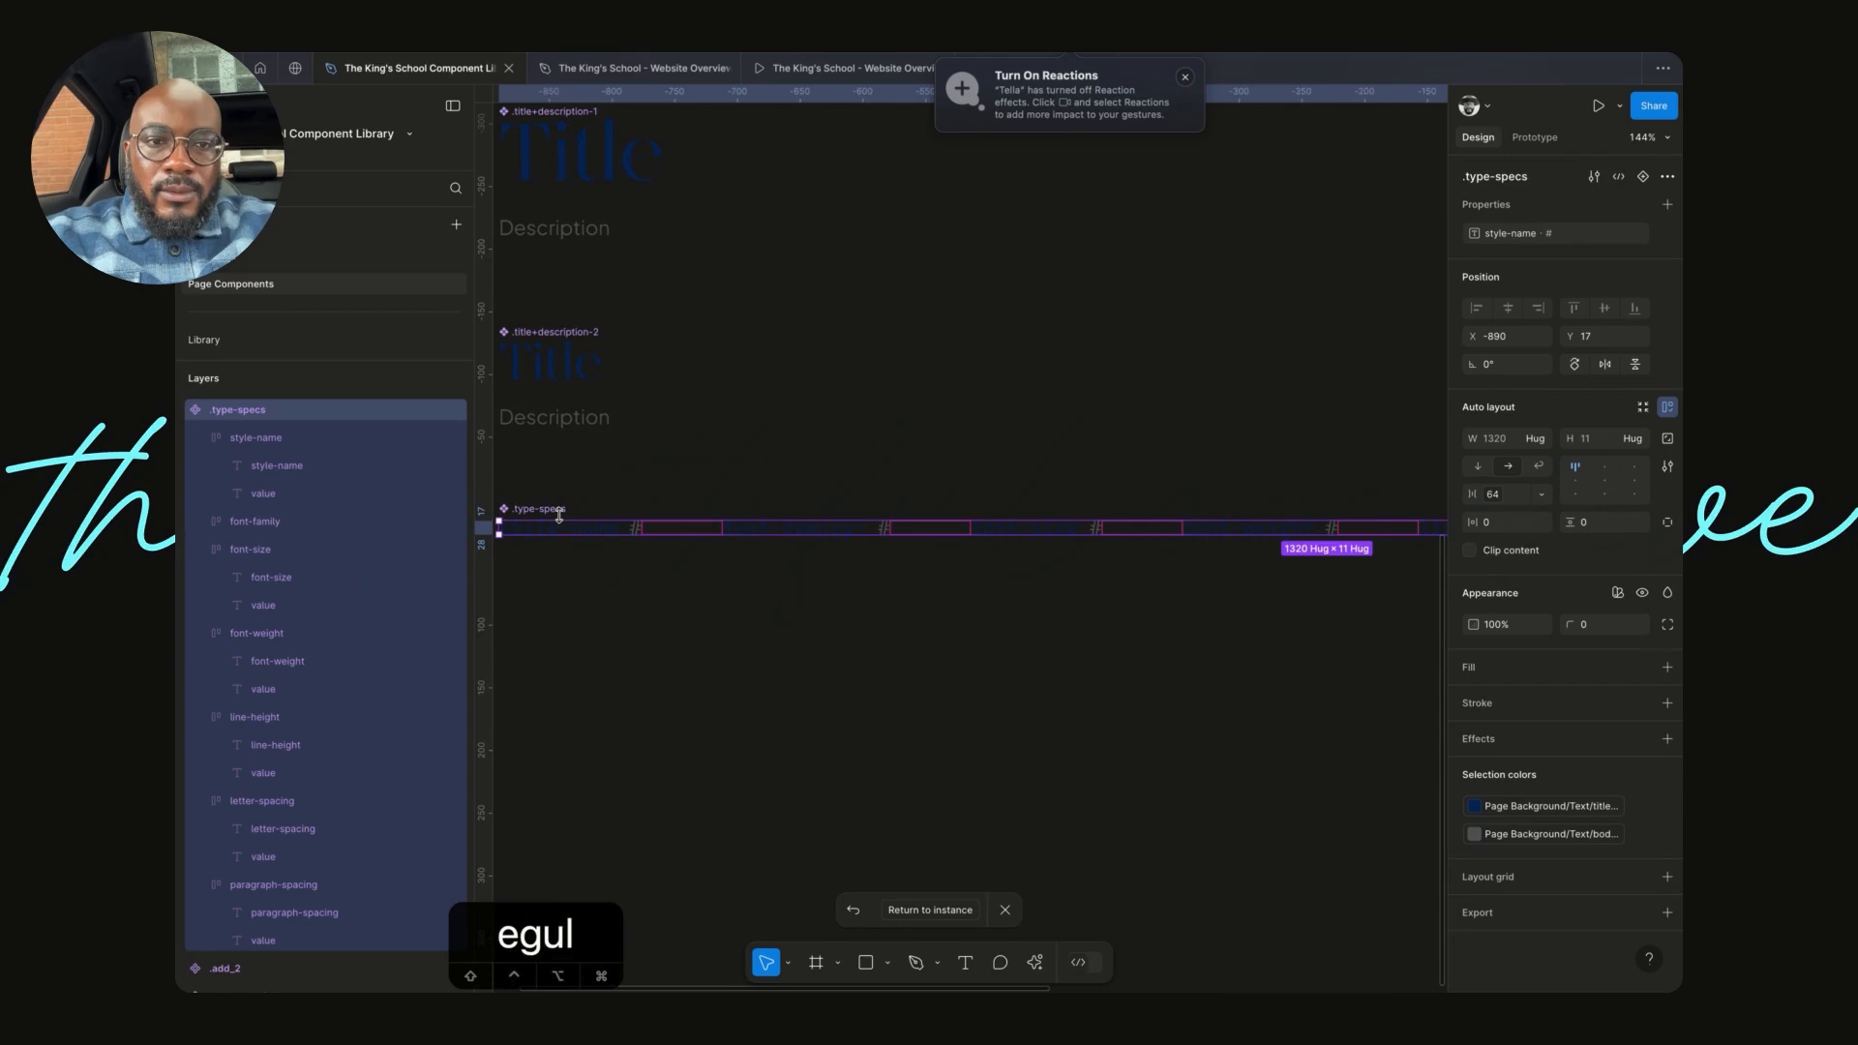
click(634, 553)
click(639, 555)
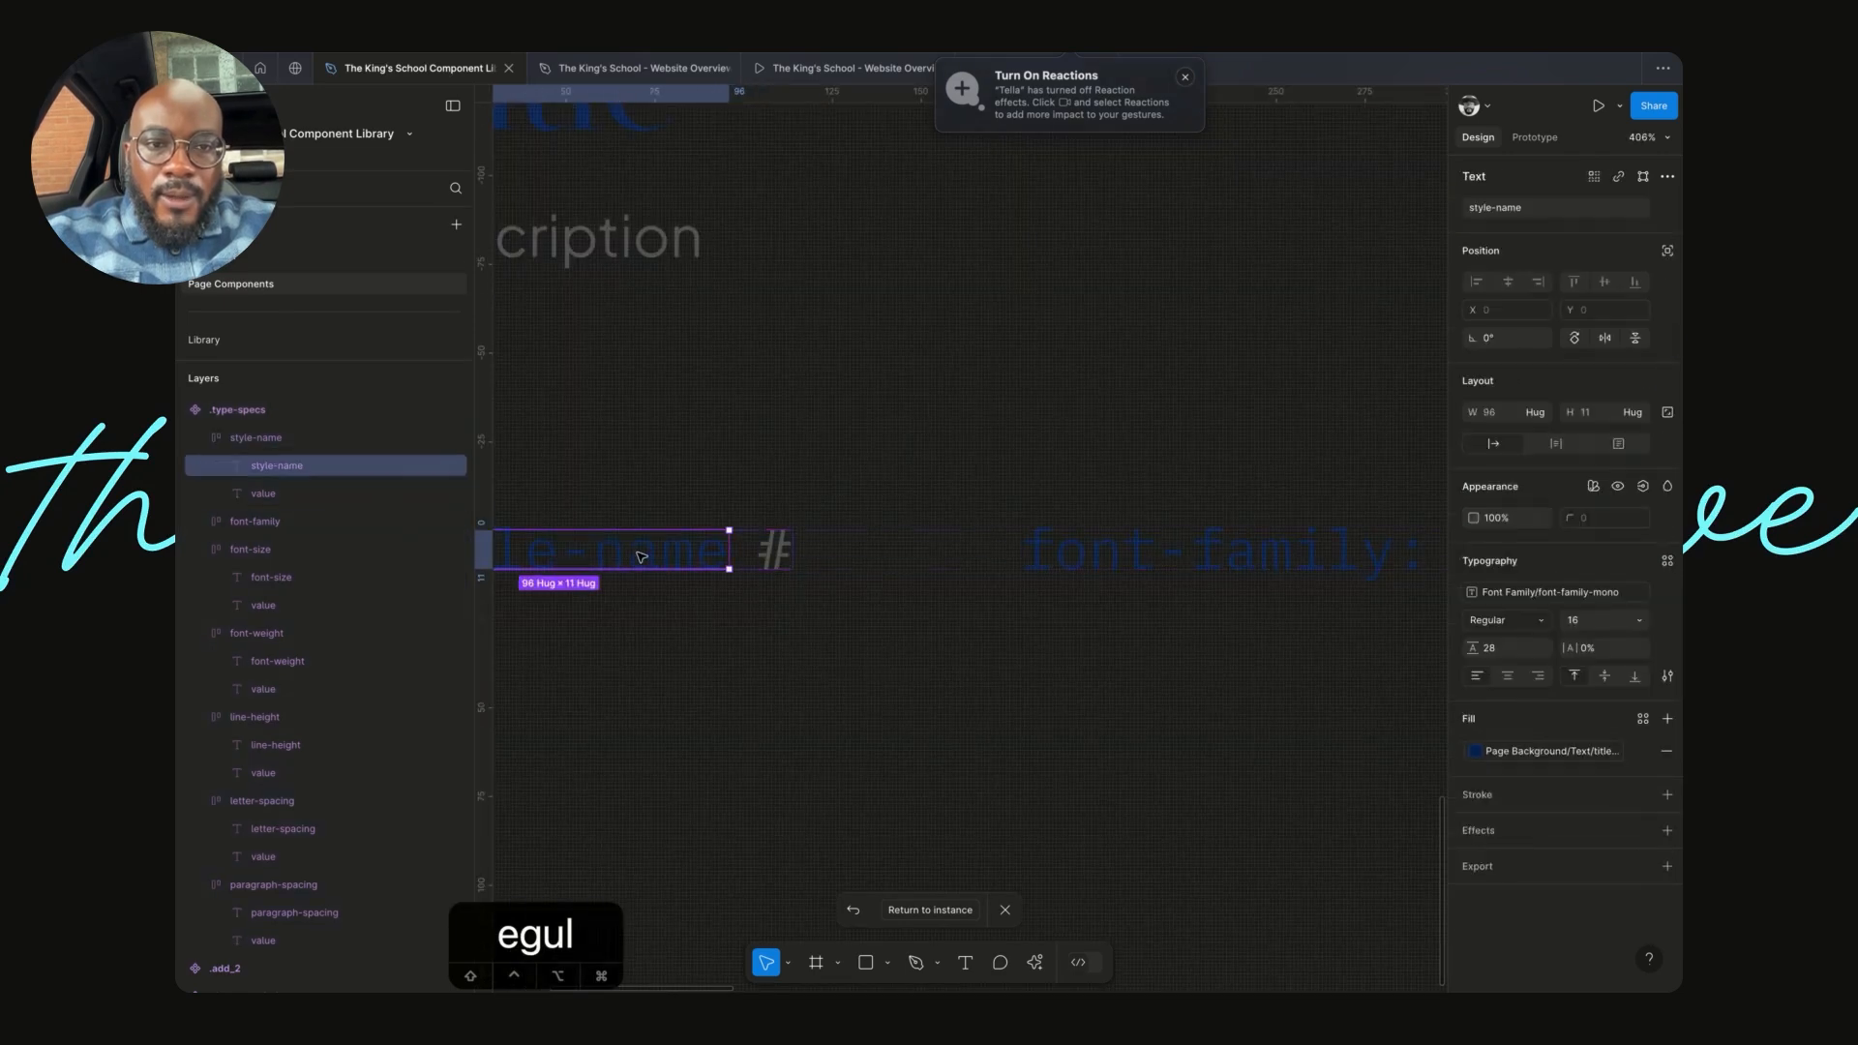
double_click(639, 555)
key(Right)
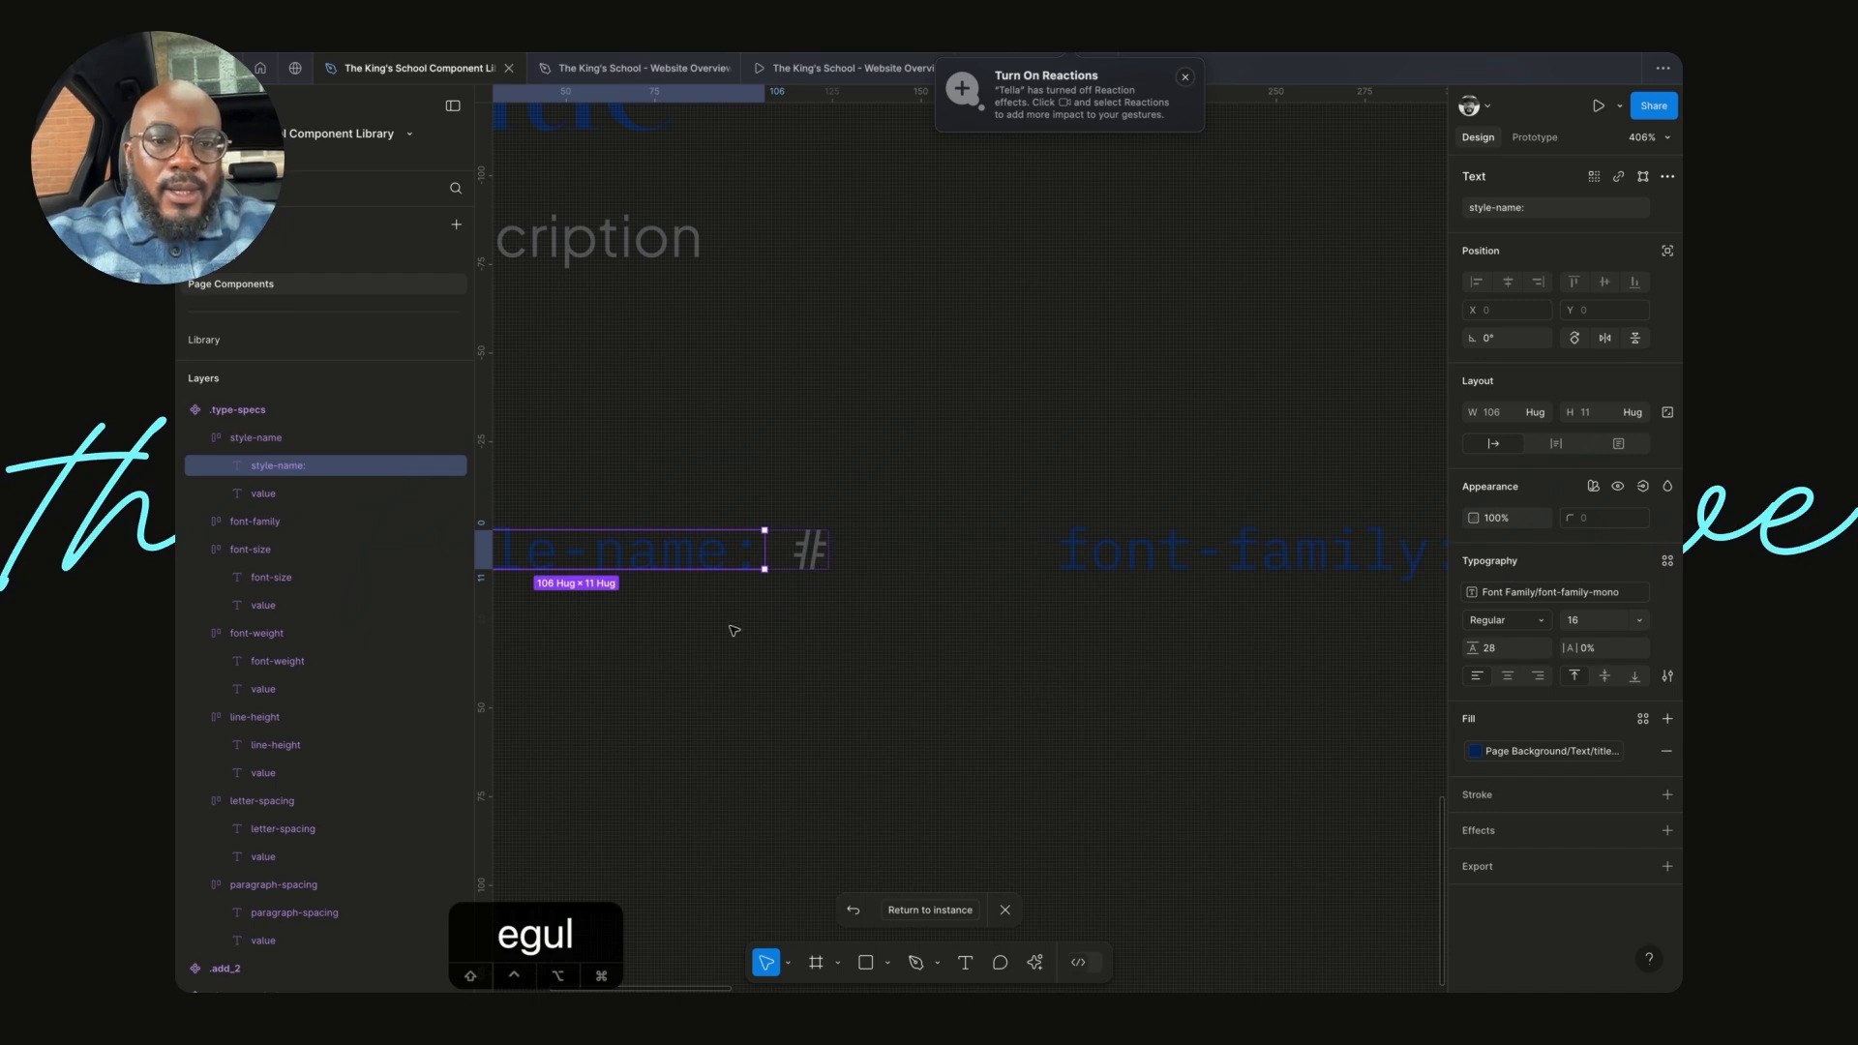
click(917, 911)
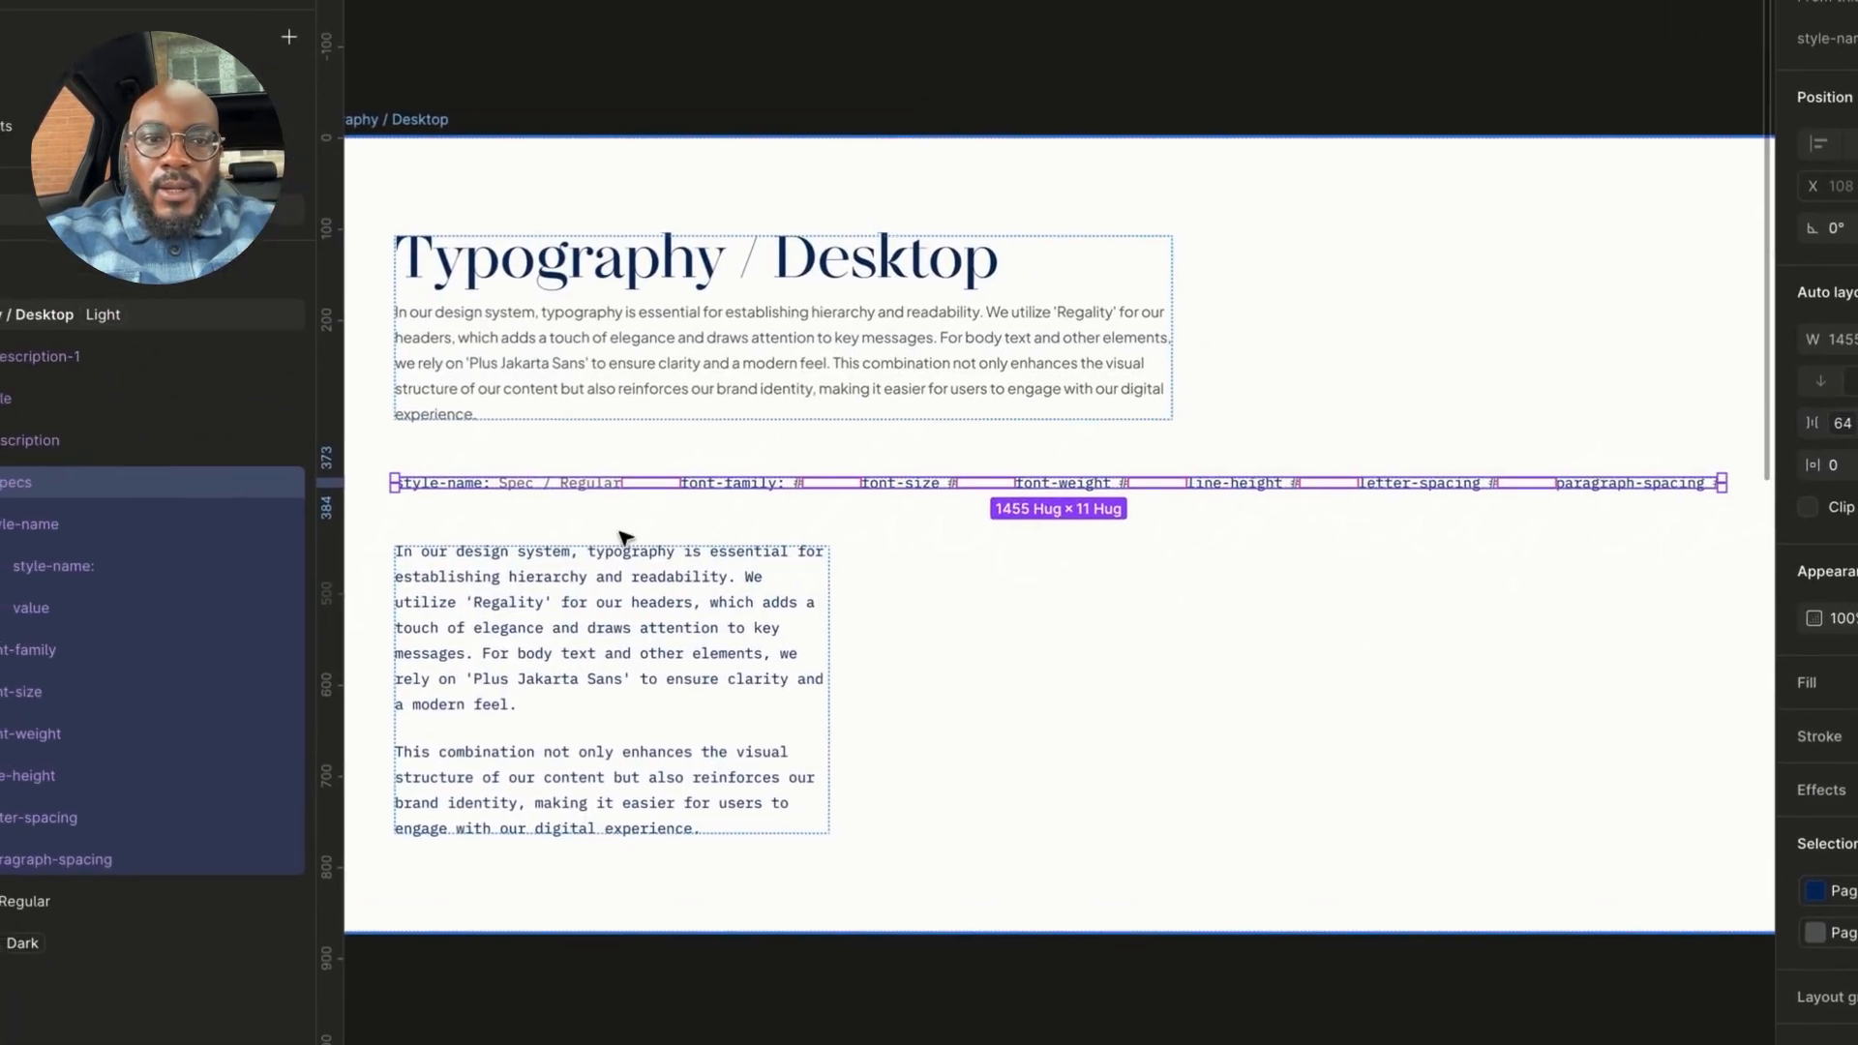
- Apply the Spec/Regular/font-family variable to the font-family value text in the .type-specs instance
scroll(624, 538, up, 5)
scroll(624, 538, left, 4)
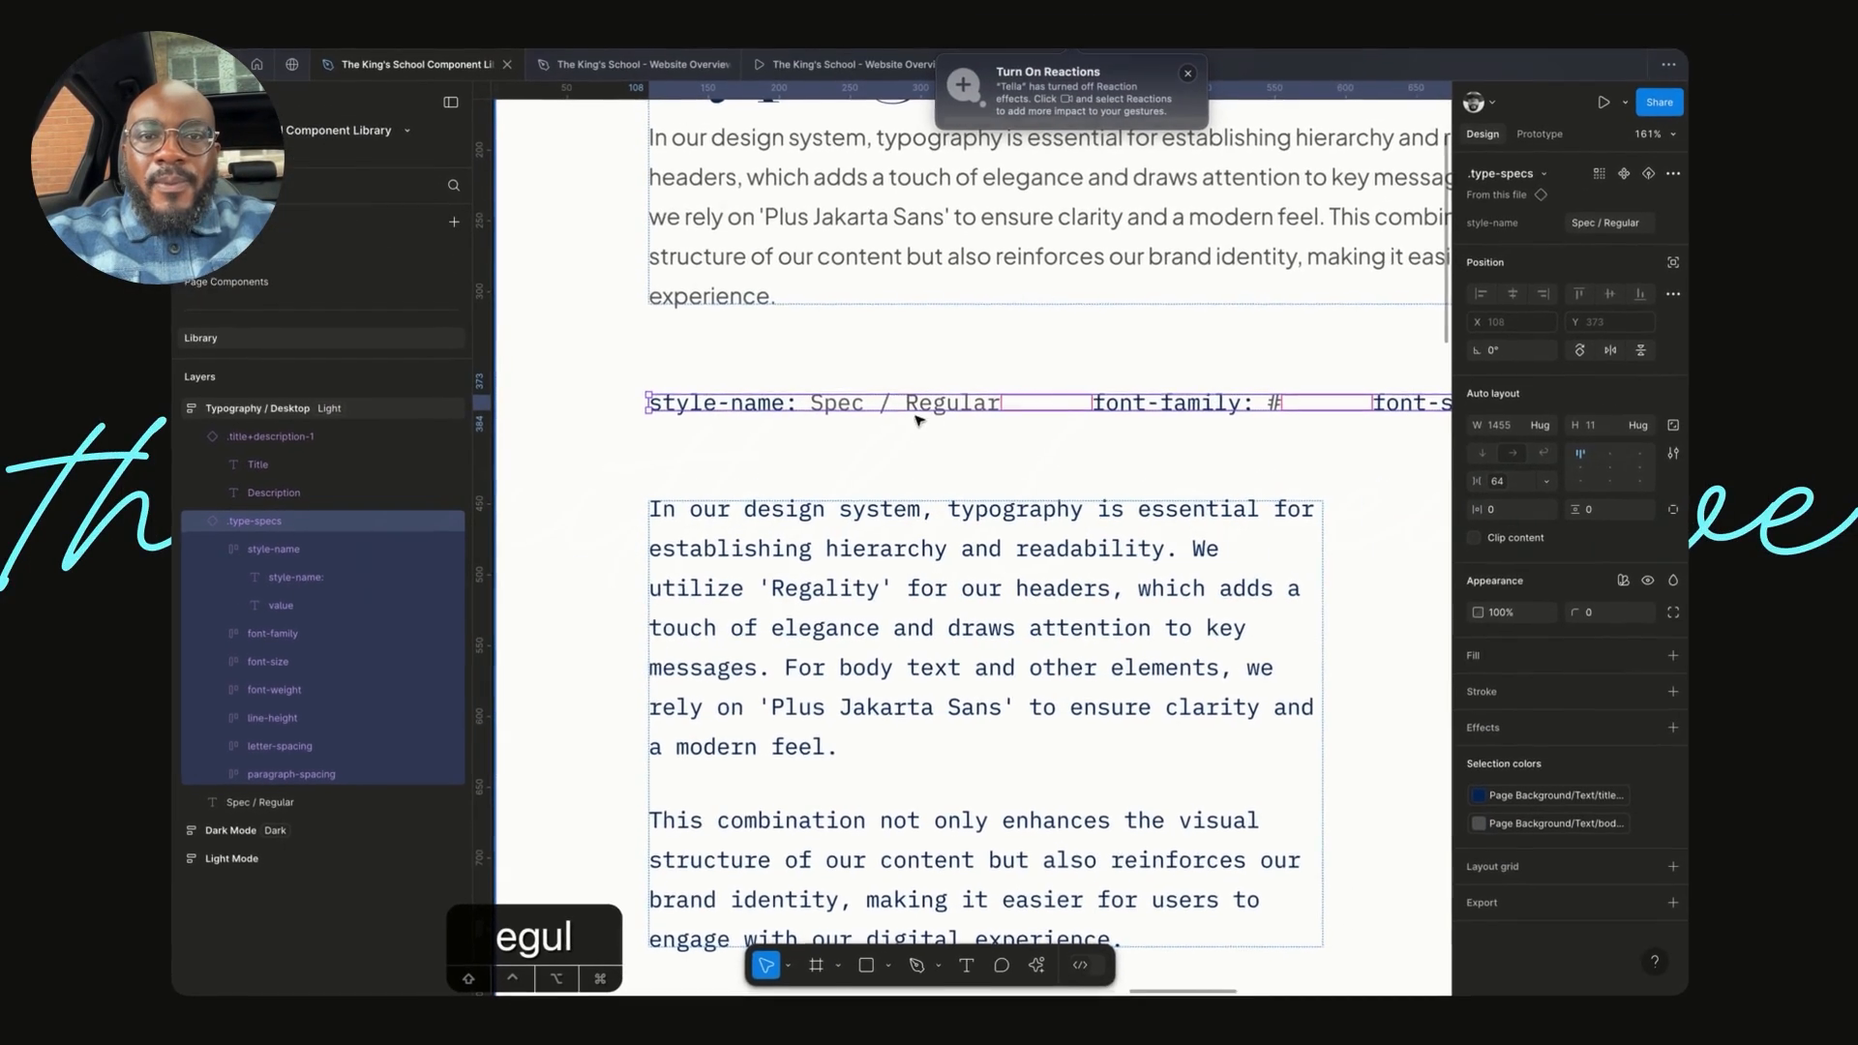
click(855, 547)
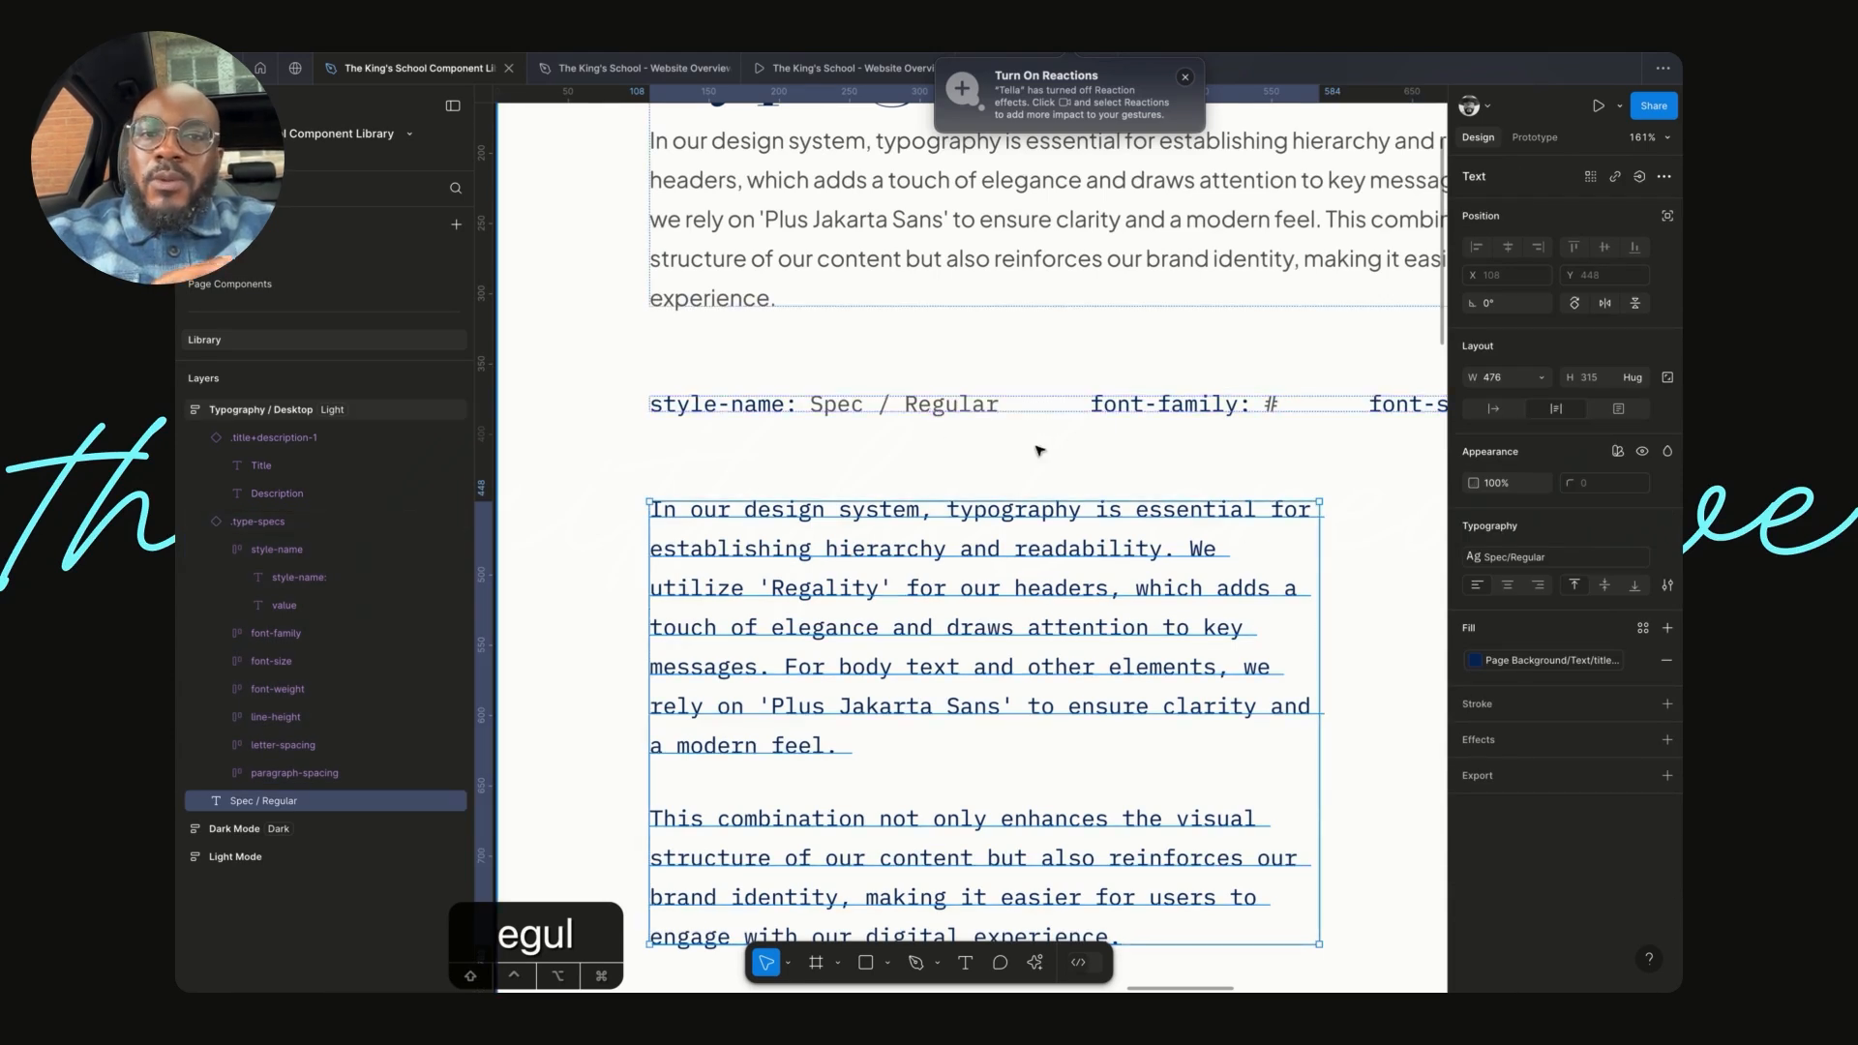
scroll(997, 436, right, 5)
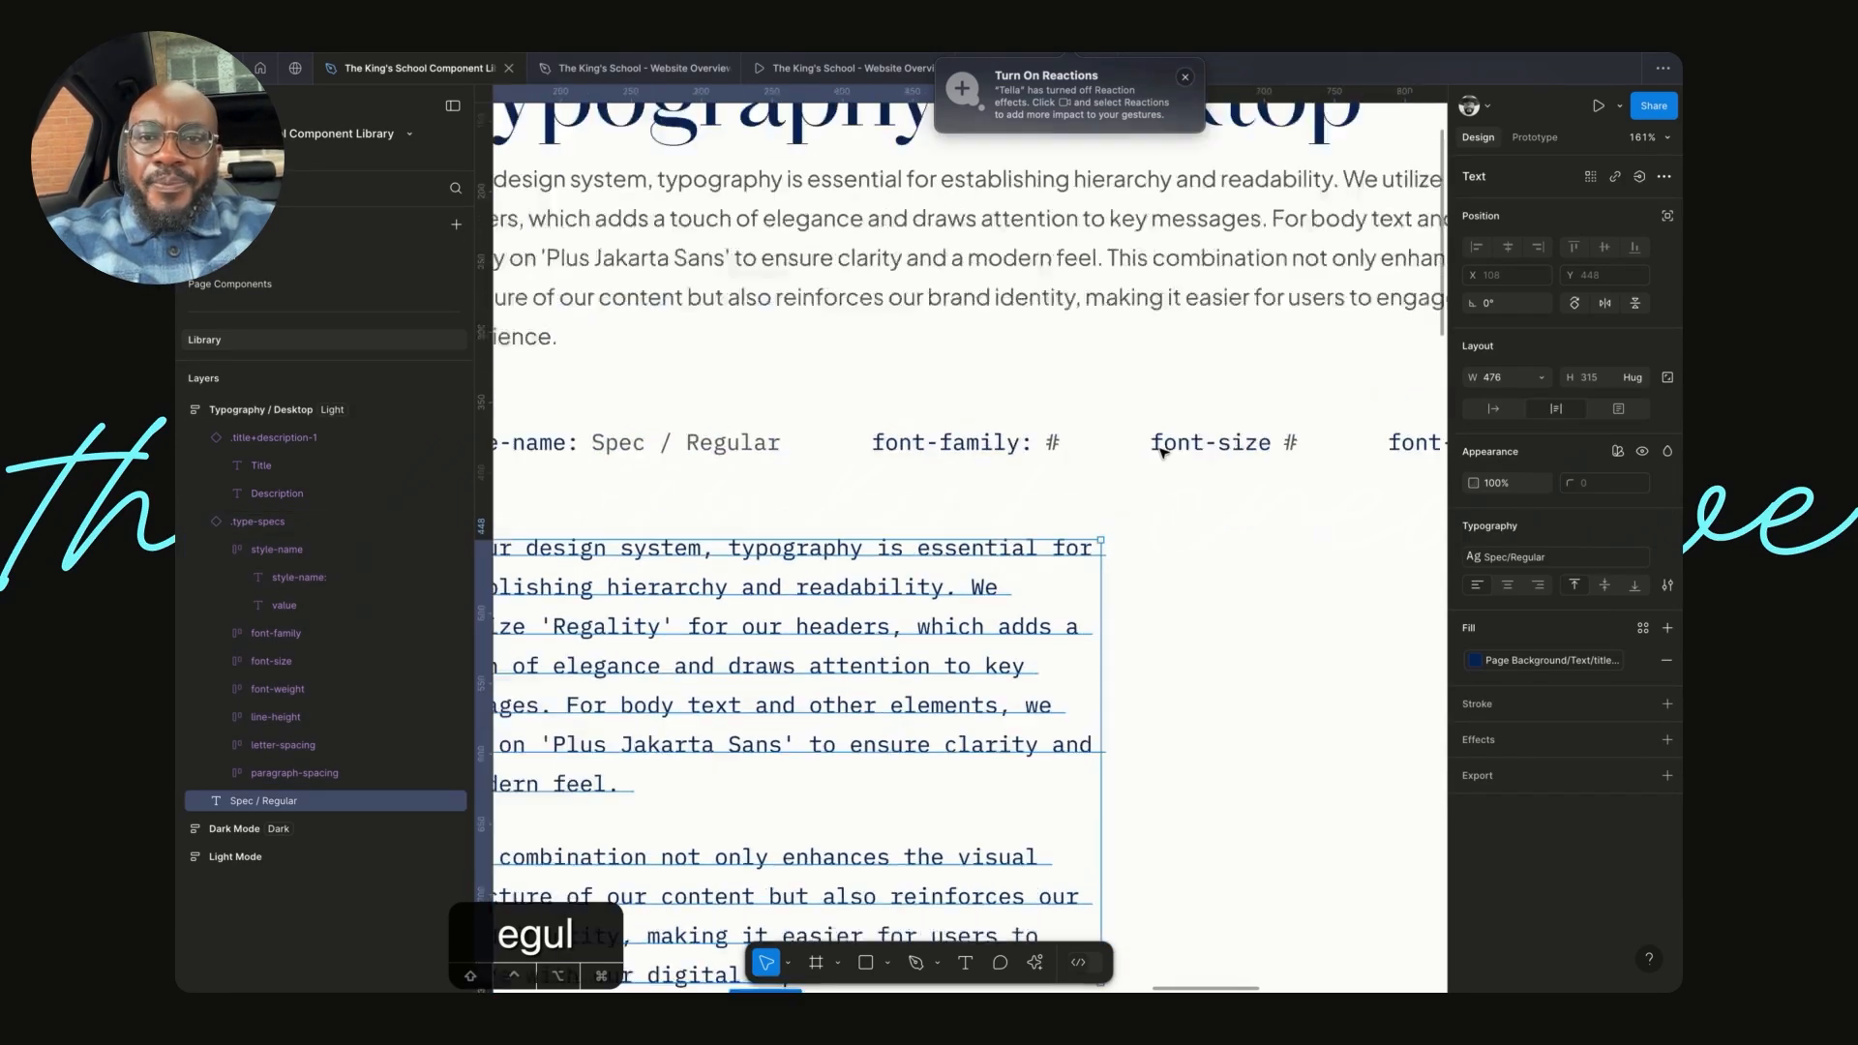
click(933, 405)
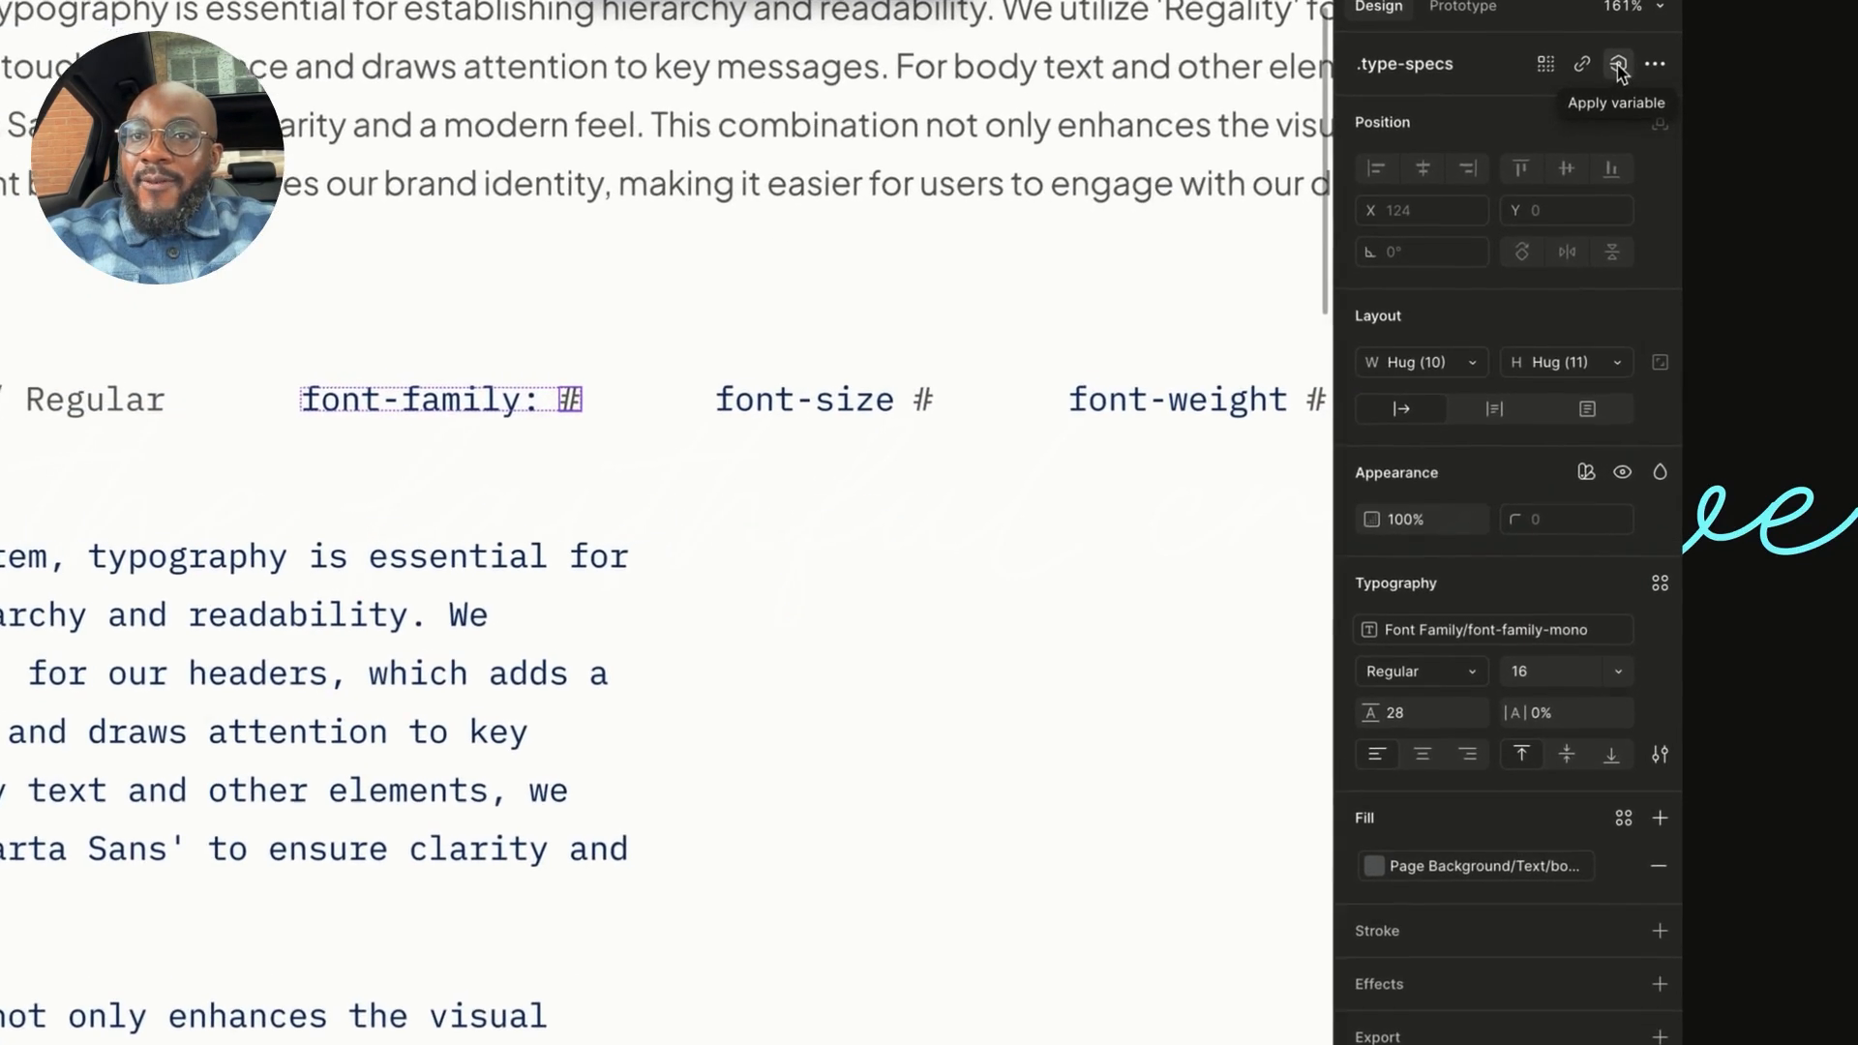
click(1639, 179)
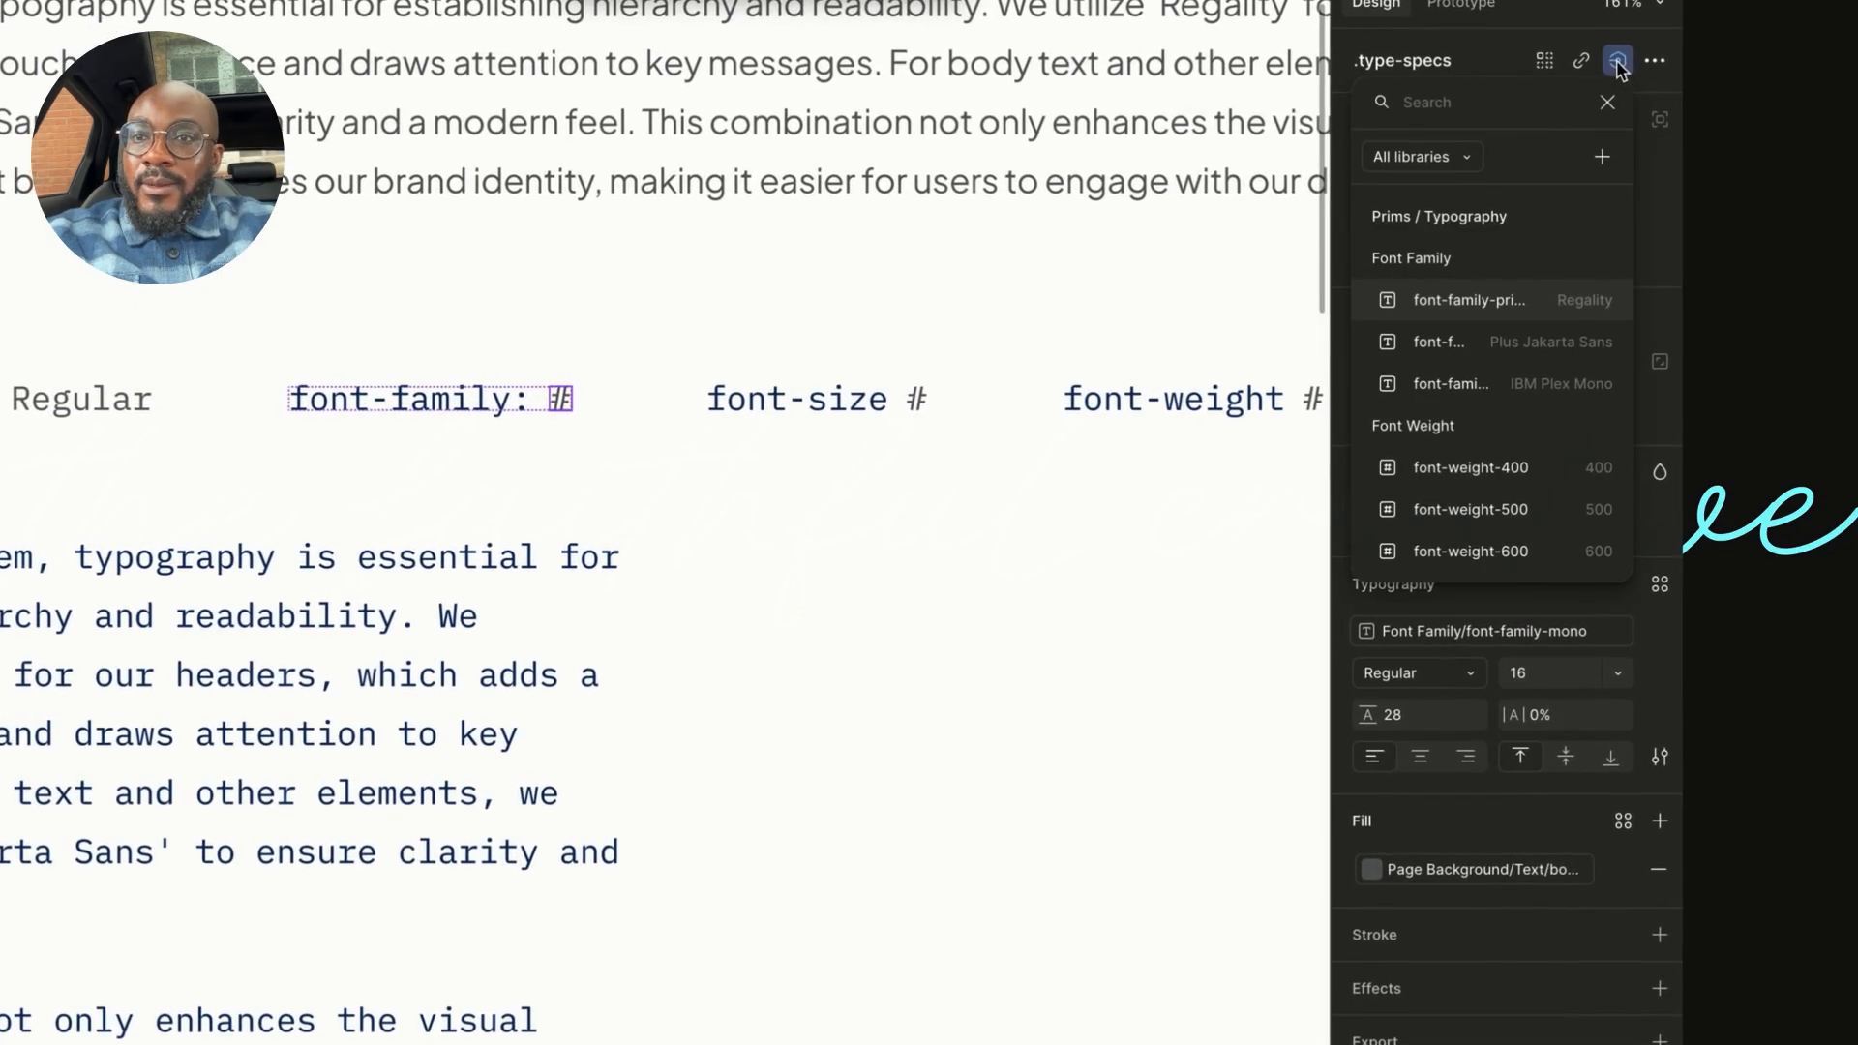
text(spec)
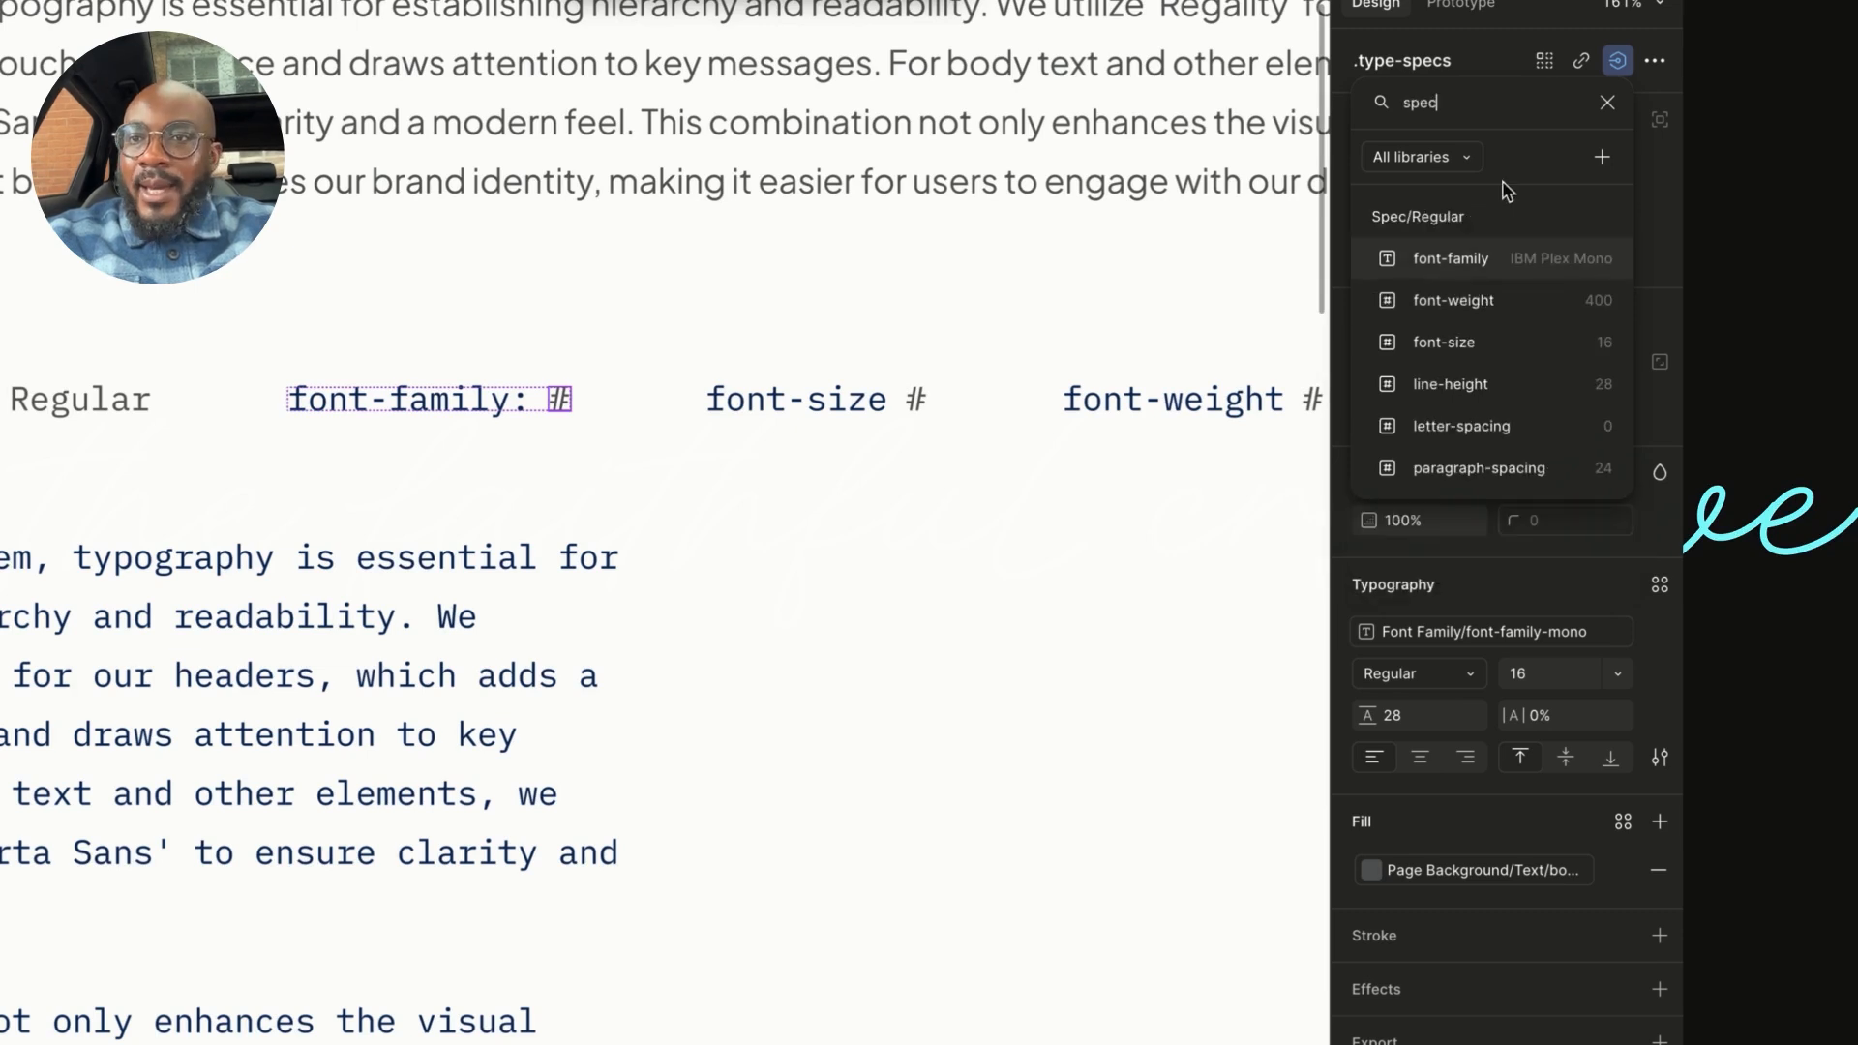
click(1456, 276)
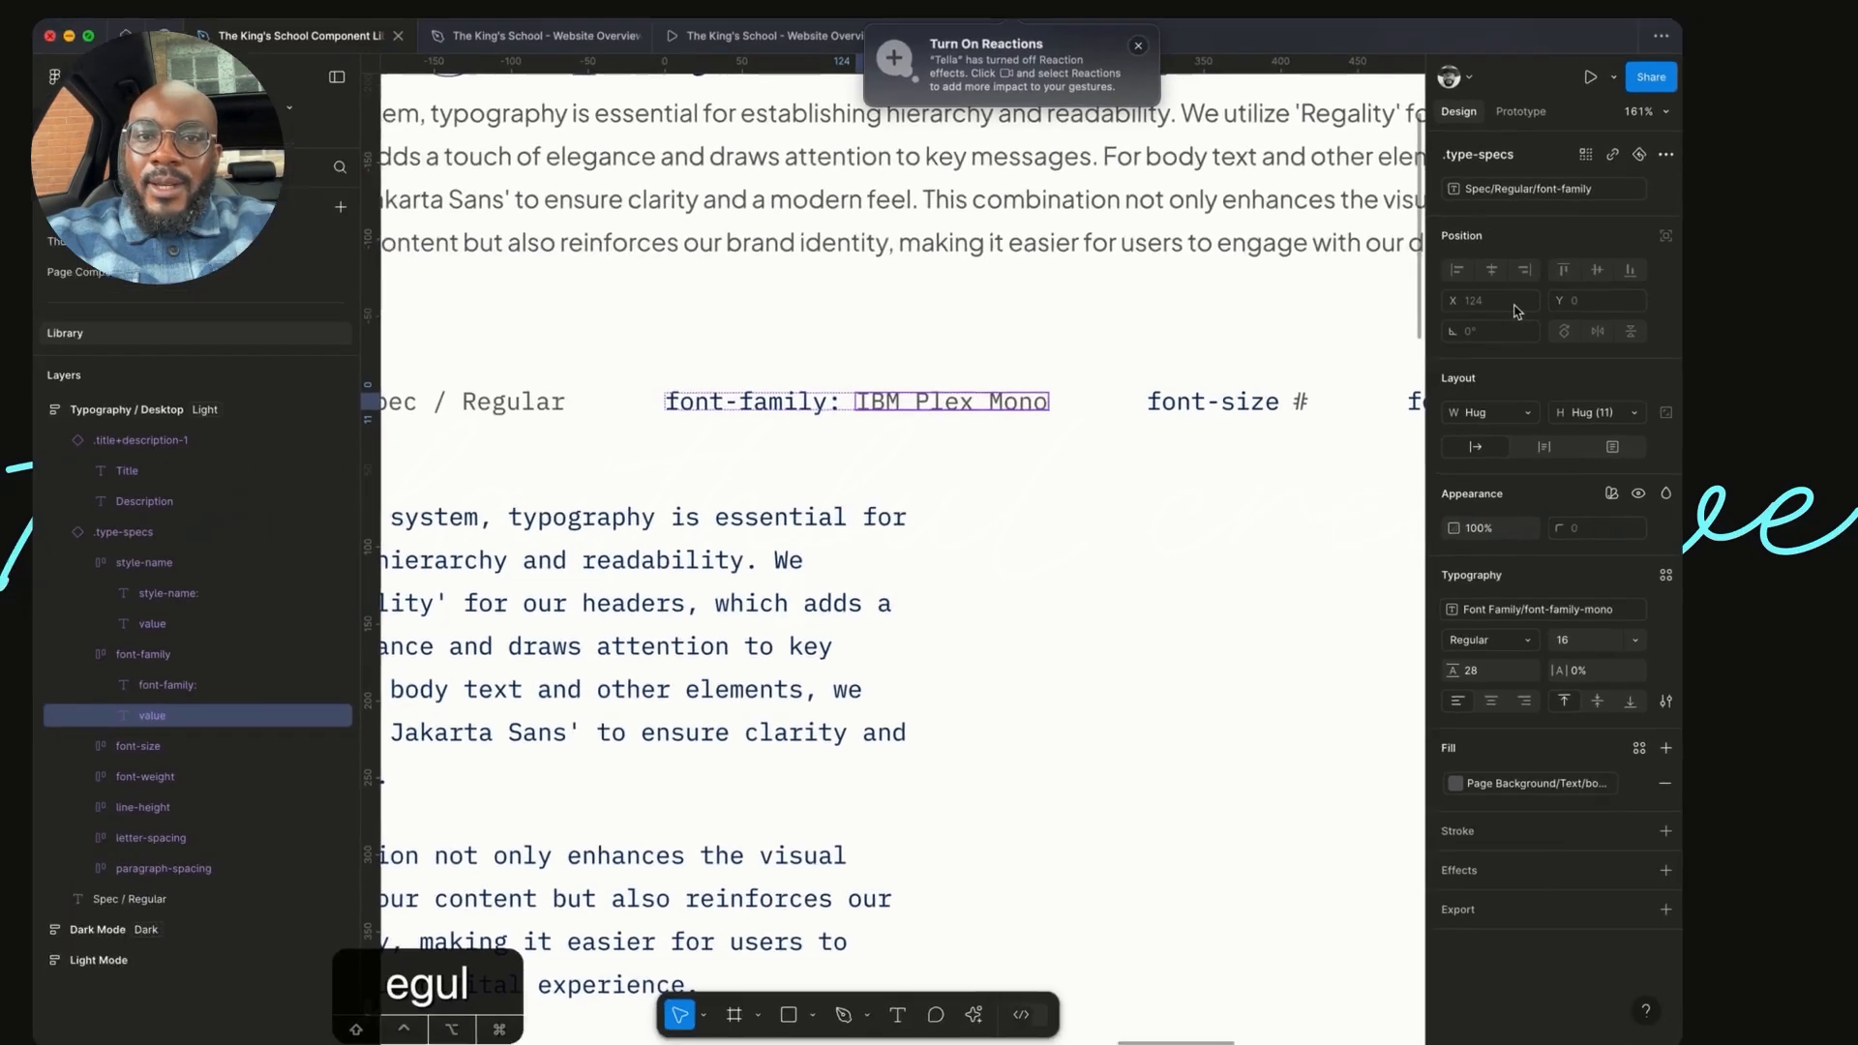
- Apply the Spec/Regular/font-size variable to the font-size value text in the .type-specs instance
scroll(566, 416, right, 3)
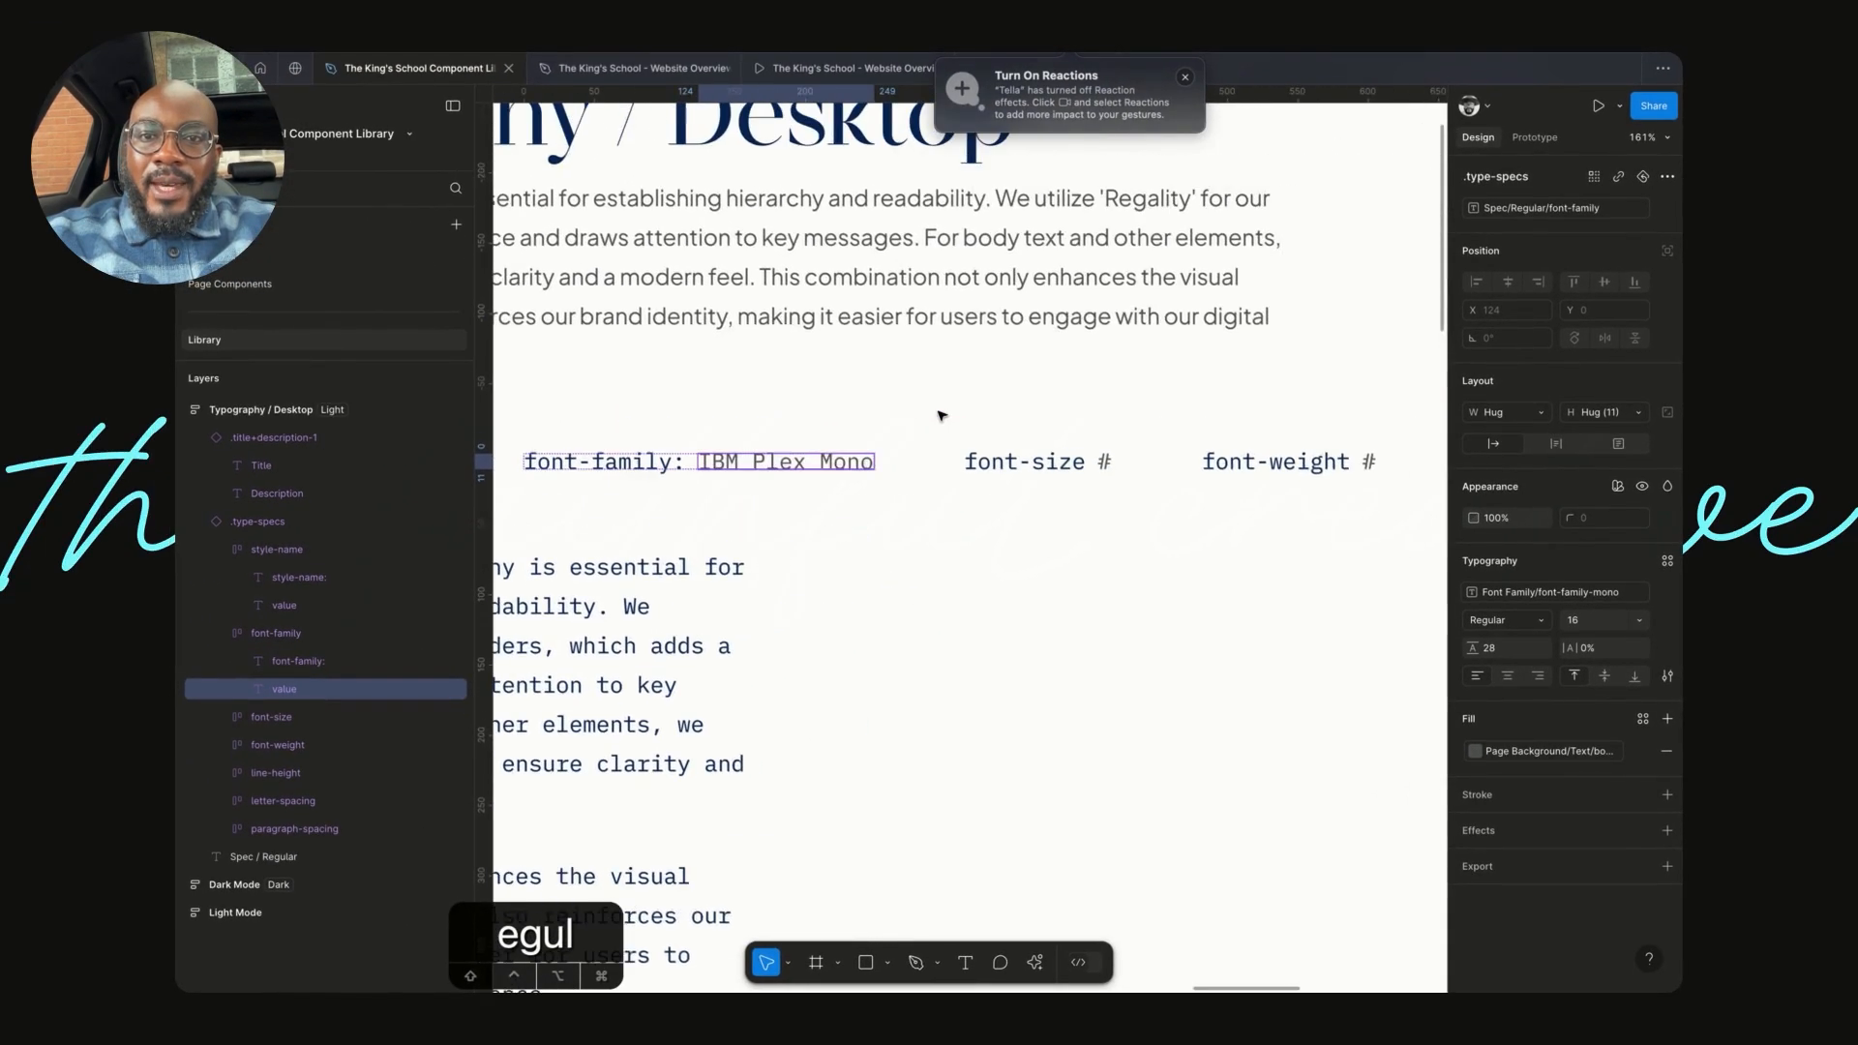
scroll(942, 417, right, 1)
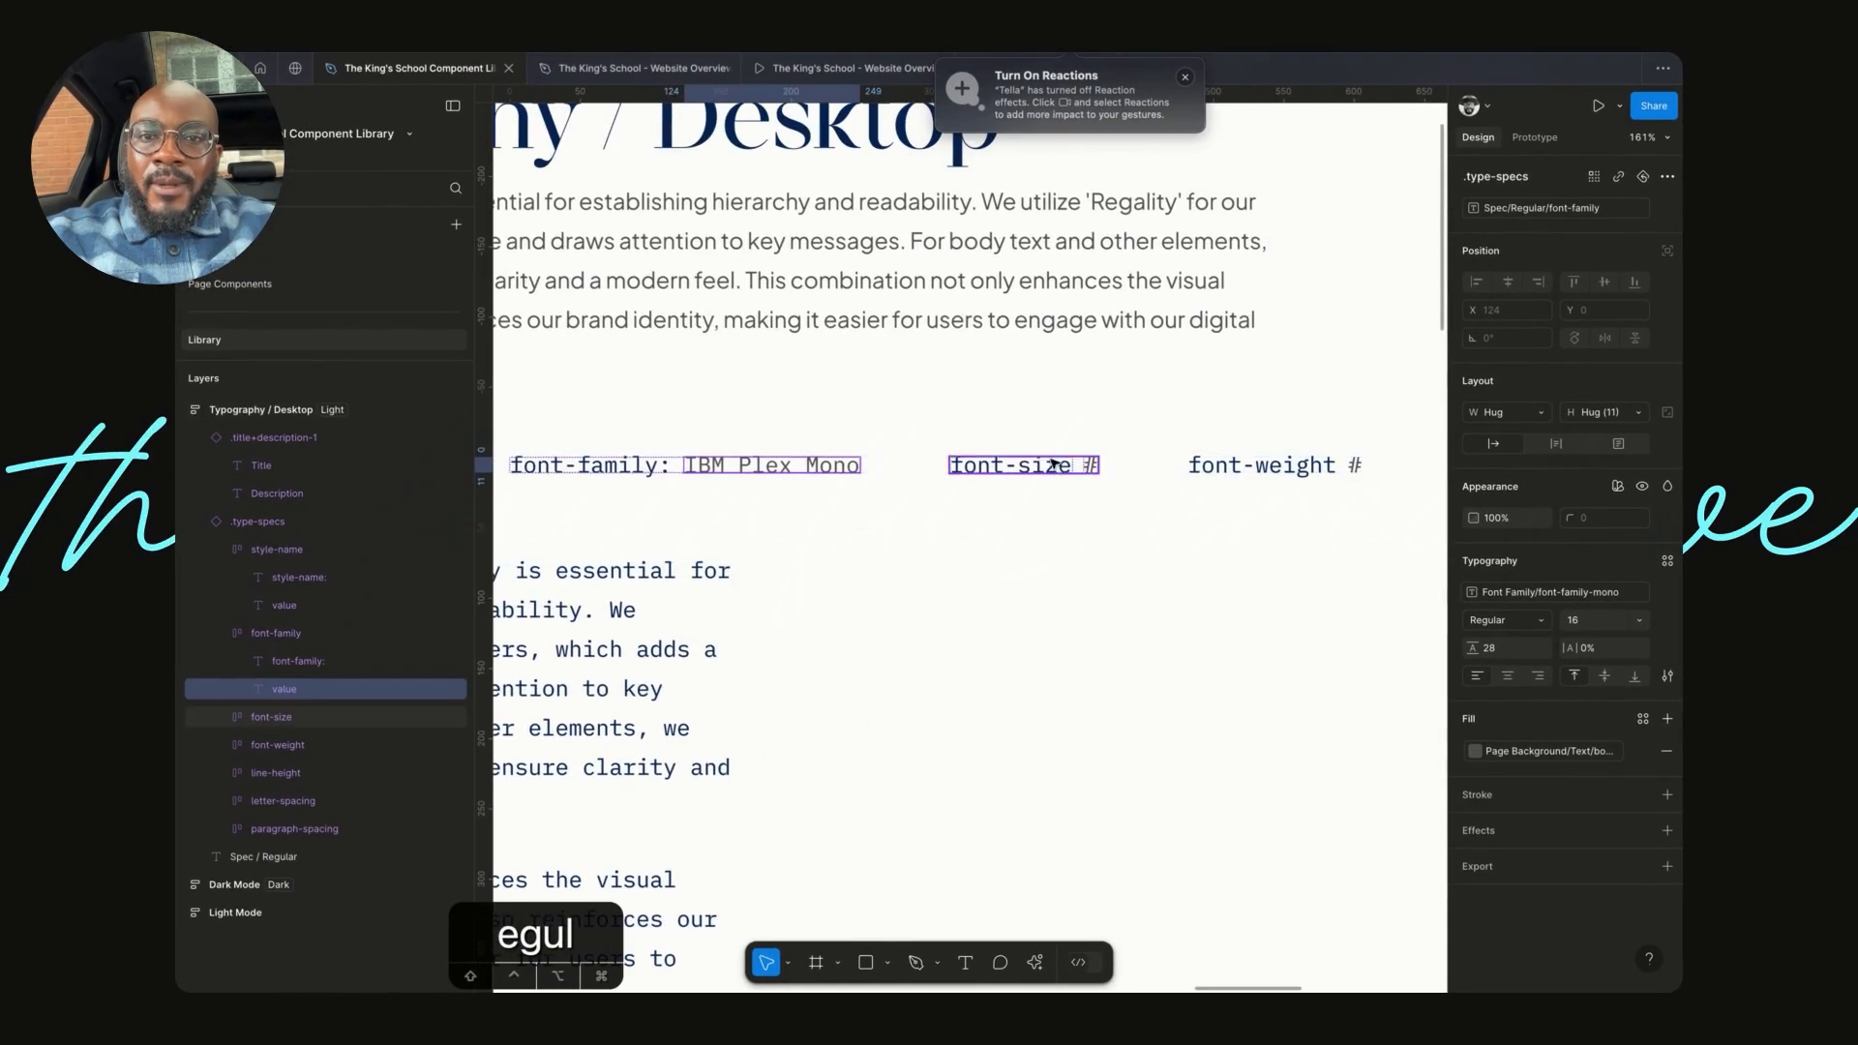
click(1088, 468)
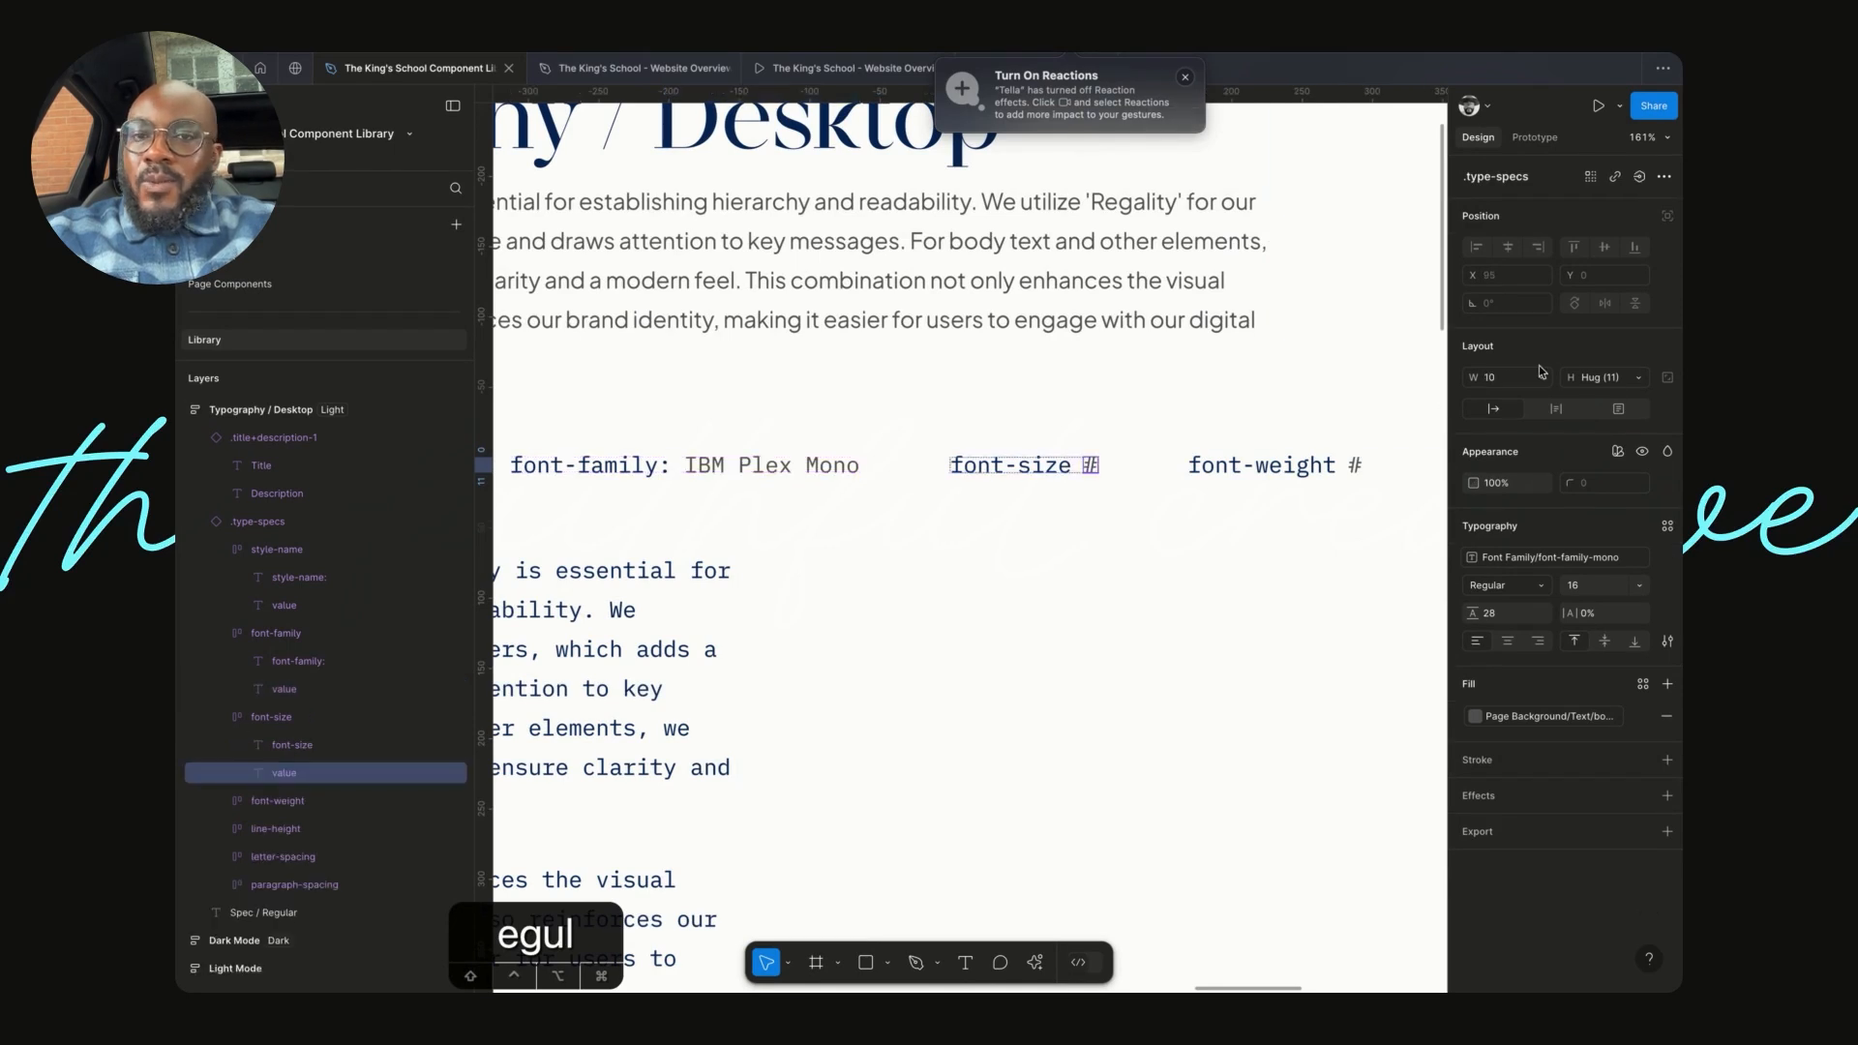
click(1641, 178)
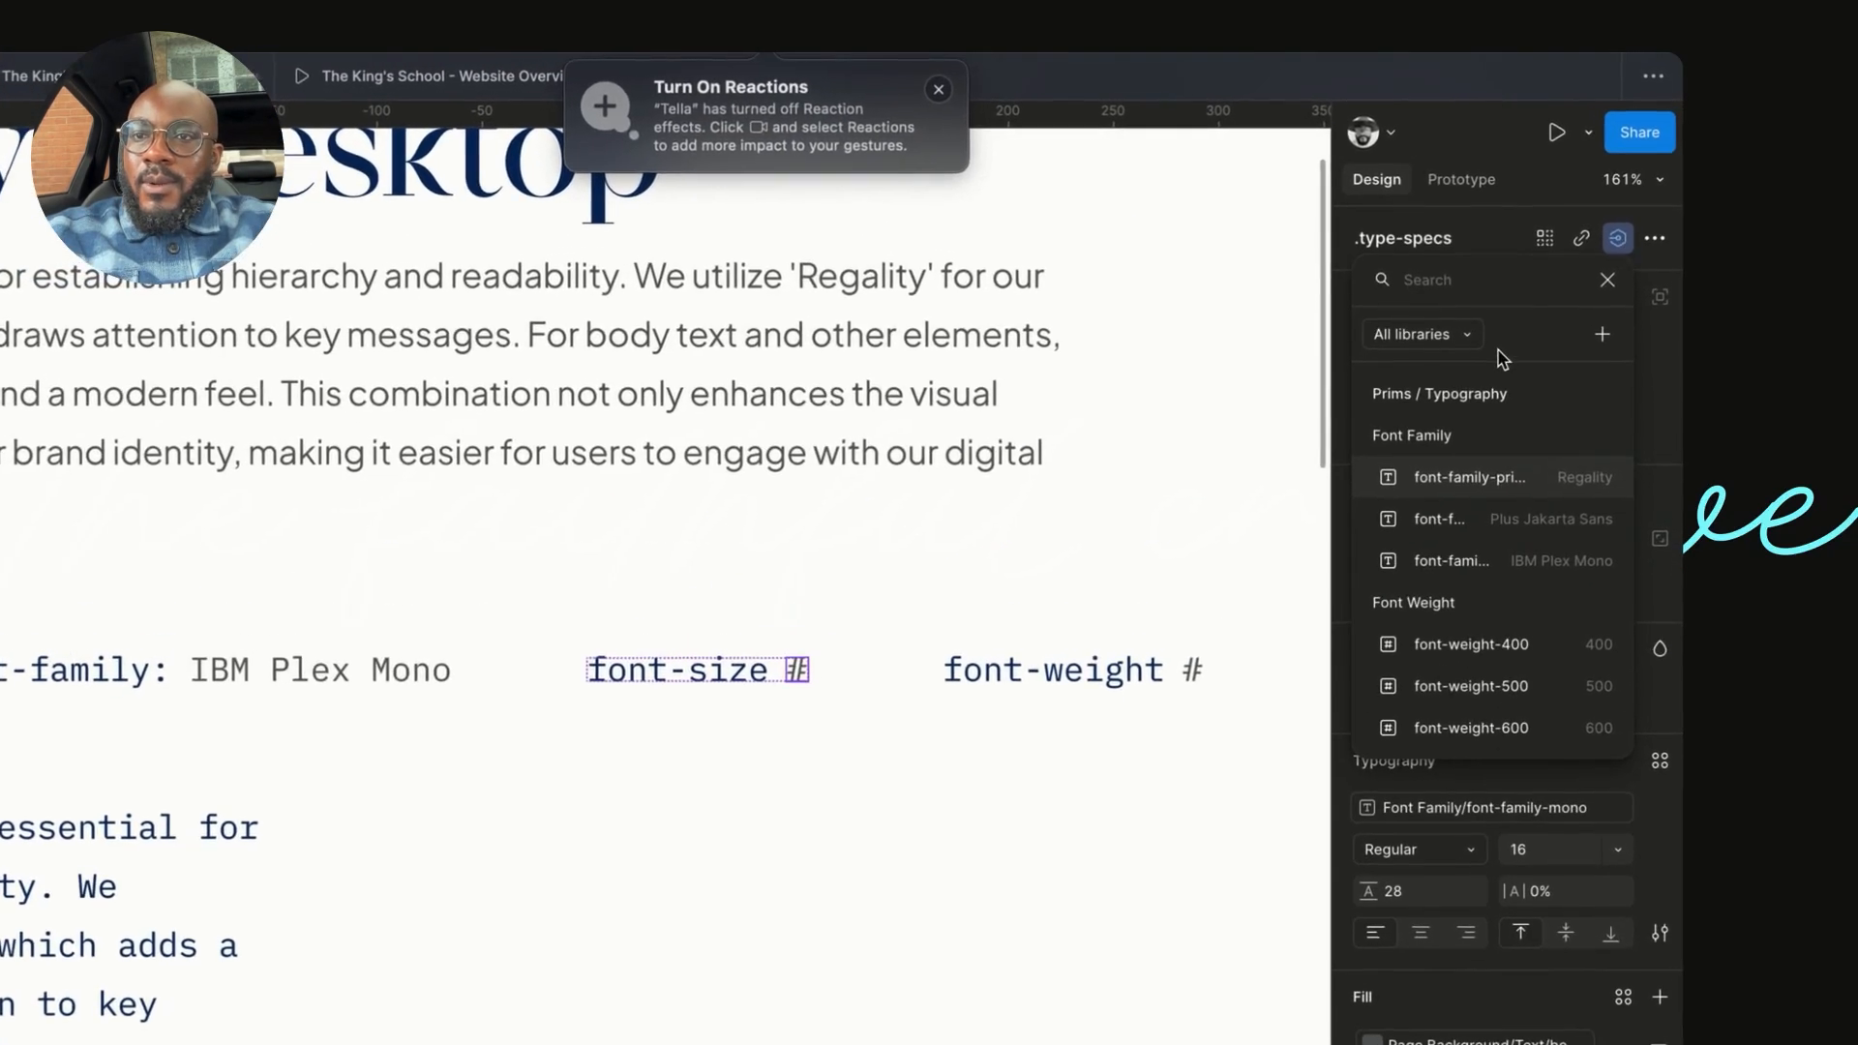
text(spec)
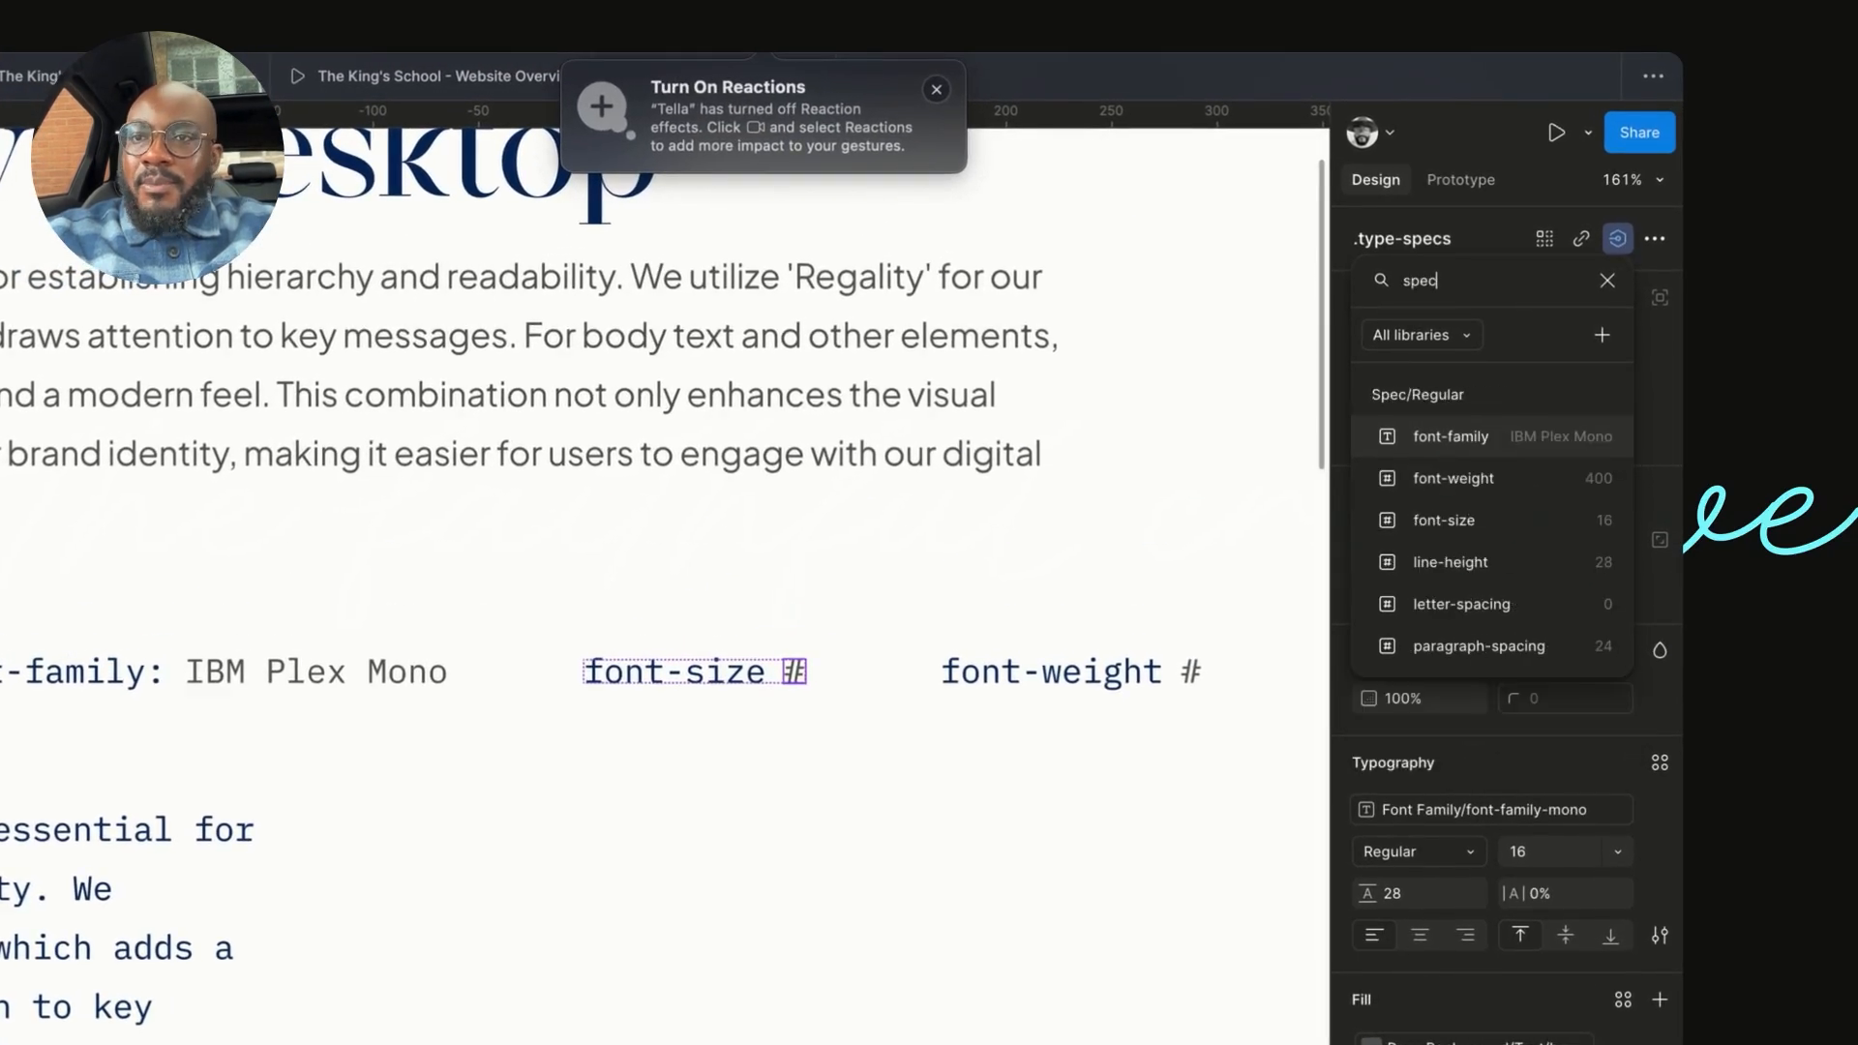
click(1449, 521)
- Apply the Spec/Regular/font-weight variable to the font-weight value text in the .type-specs instance
scroll(1123, 571, right, 5)
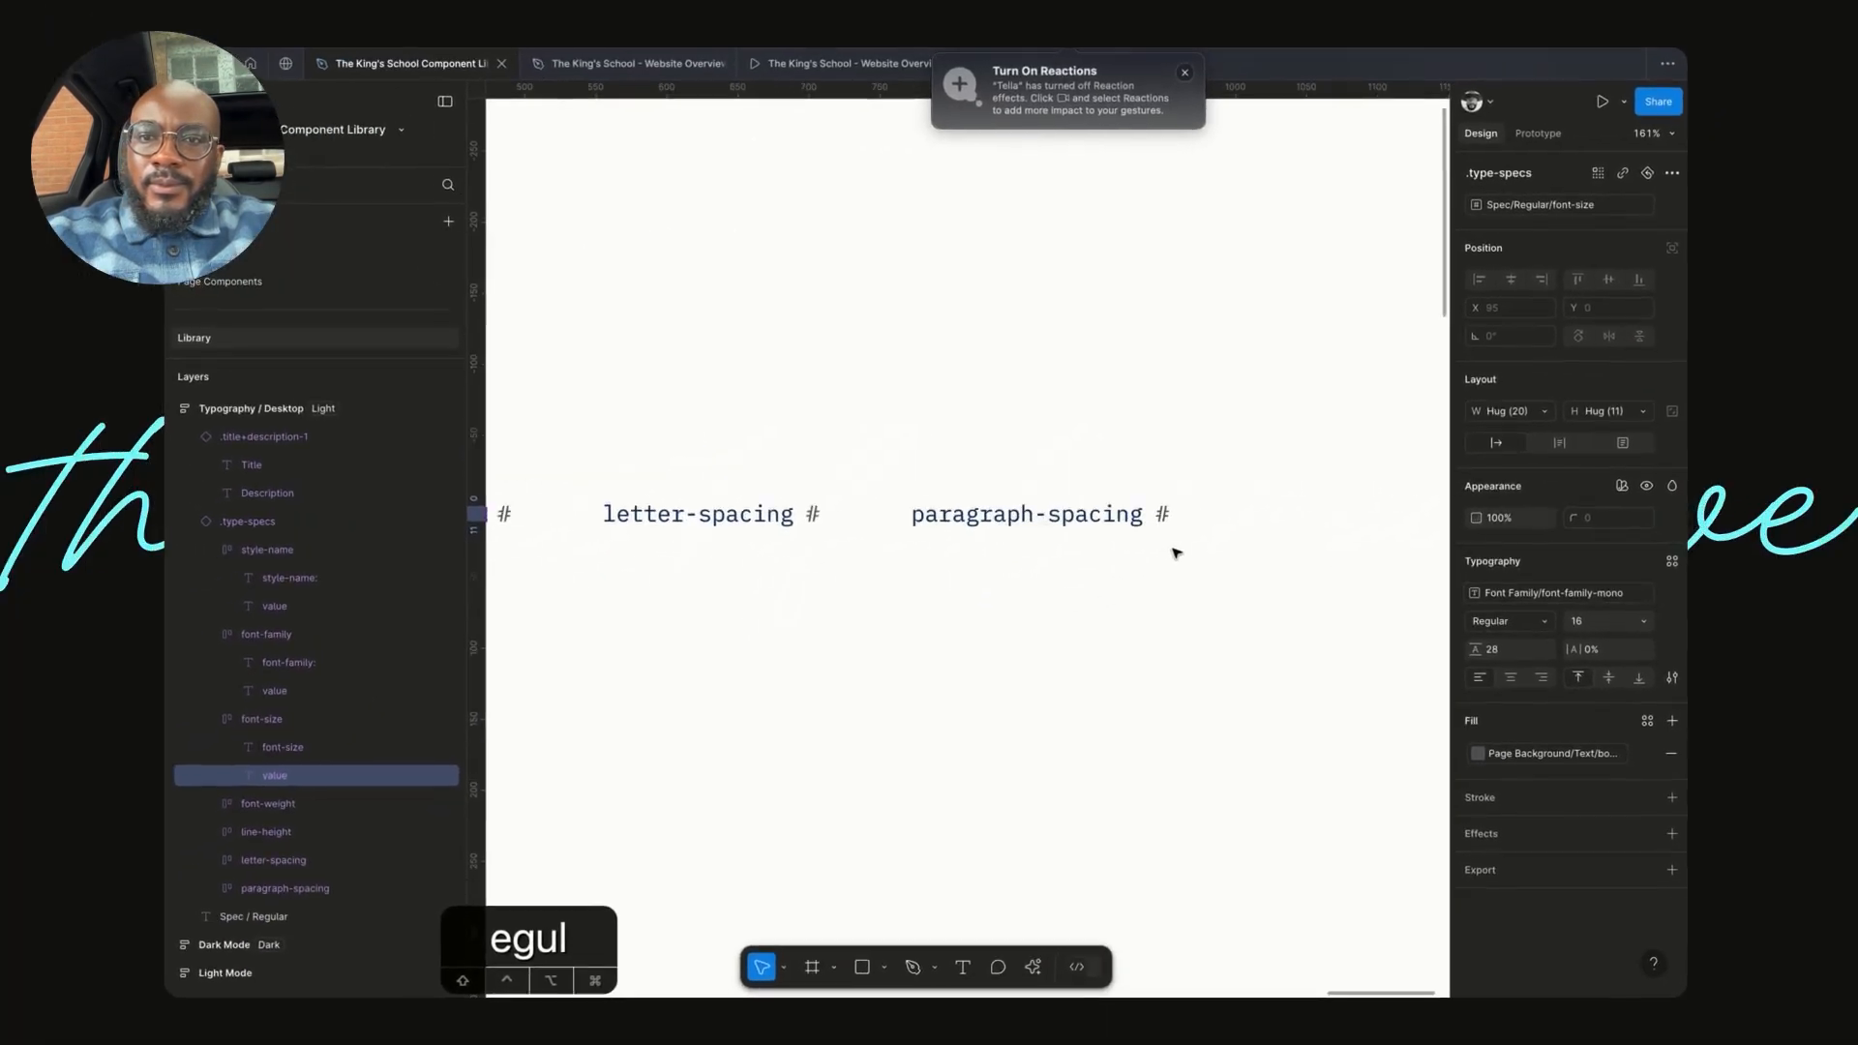
scroll(1176, 553, left, 8)
click(1070, 383)
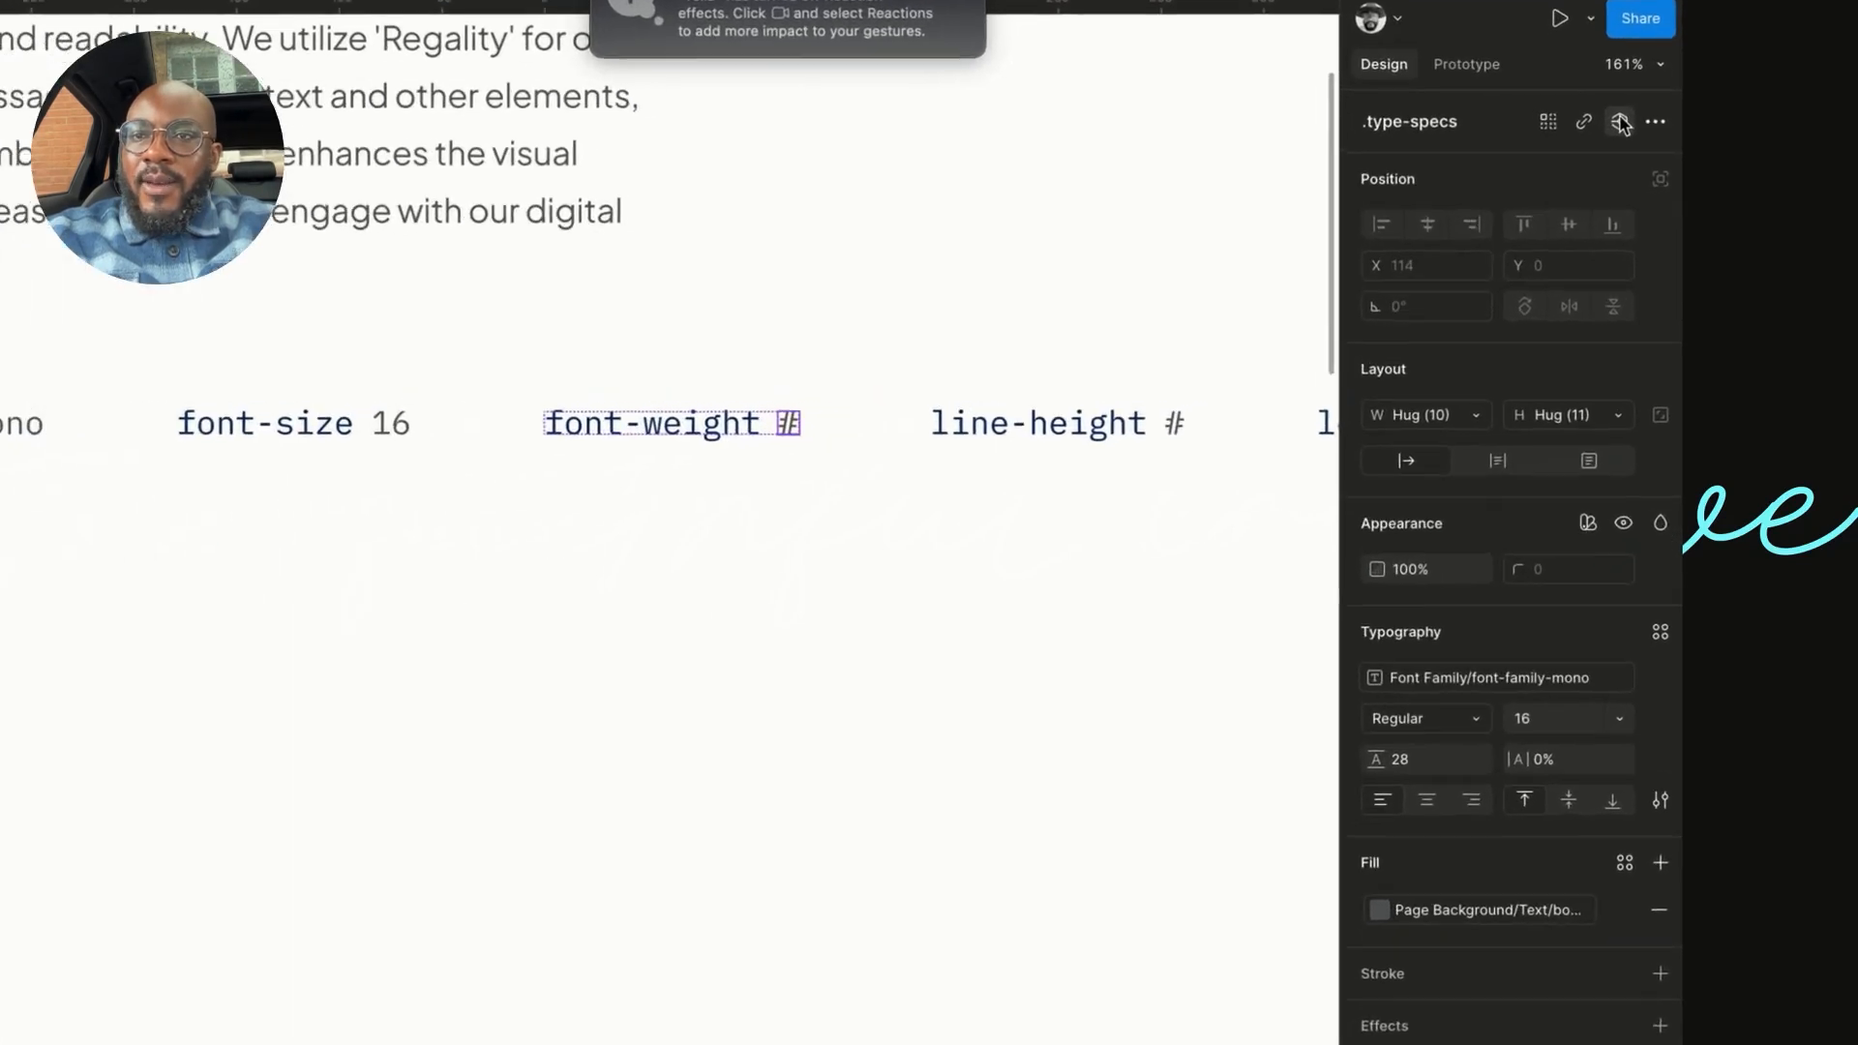
click(1638, 176)
text(spec)
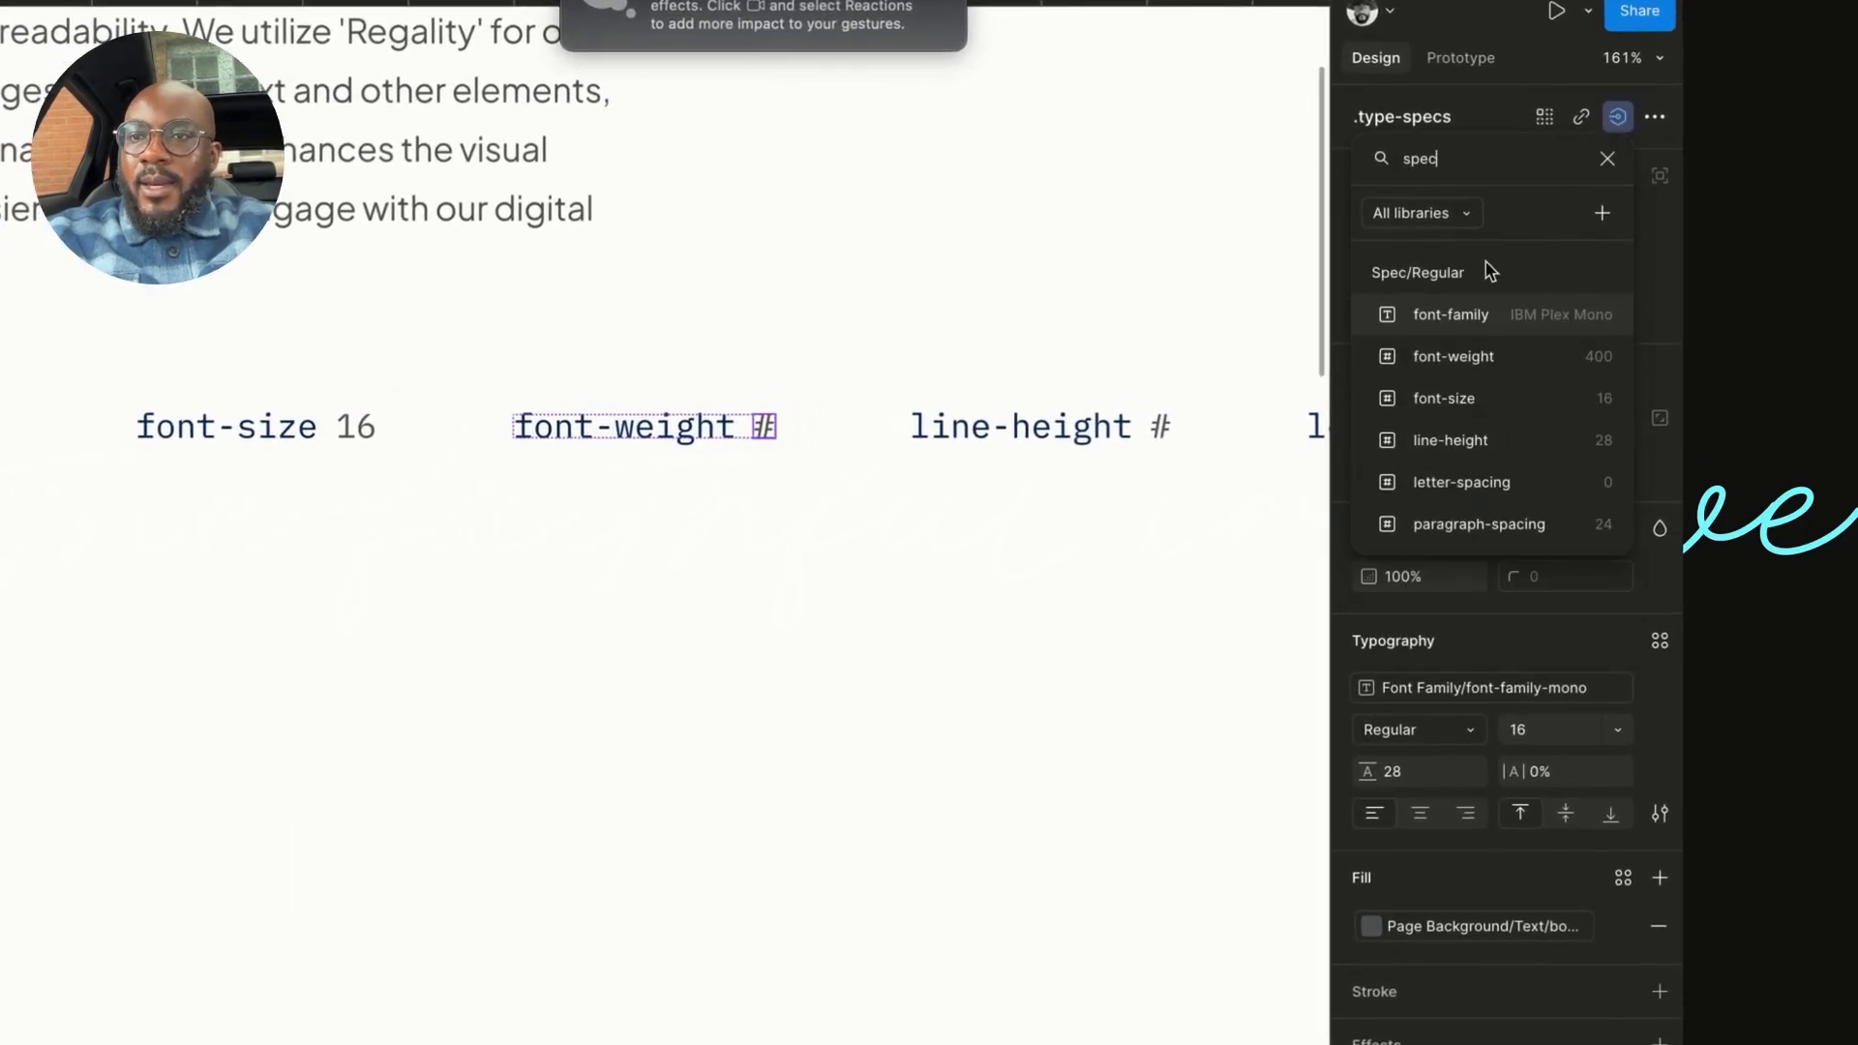
click(1472, 358)
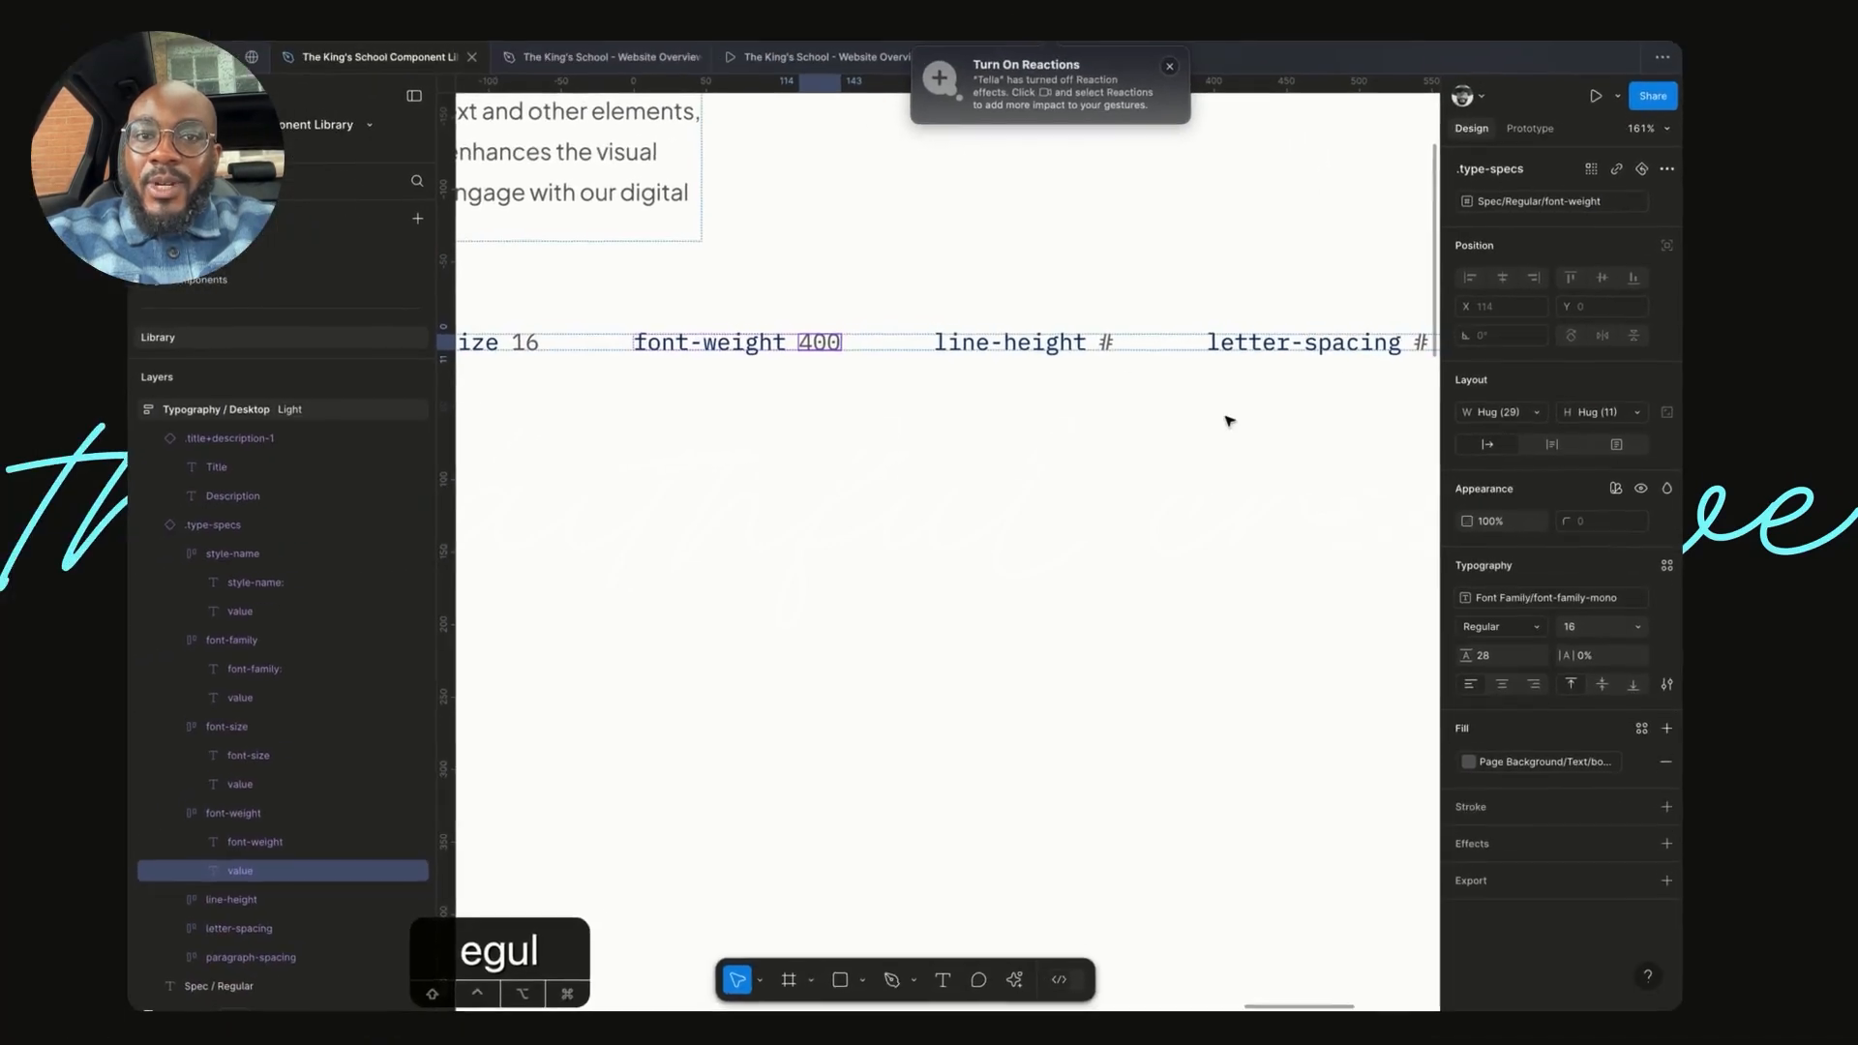
- Apply the Spec/Regular/line-height variable to the line-height value text in the .type-specs instance
click(1124, 347)
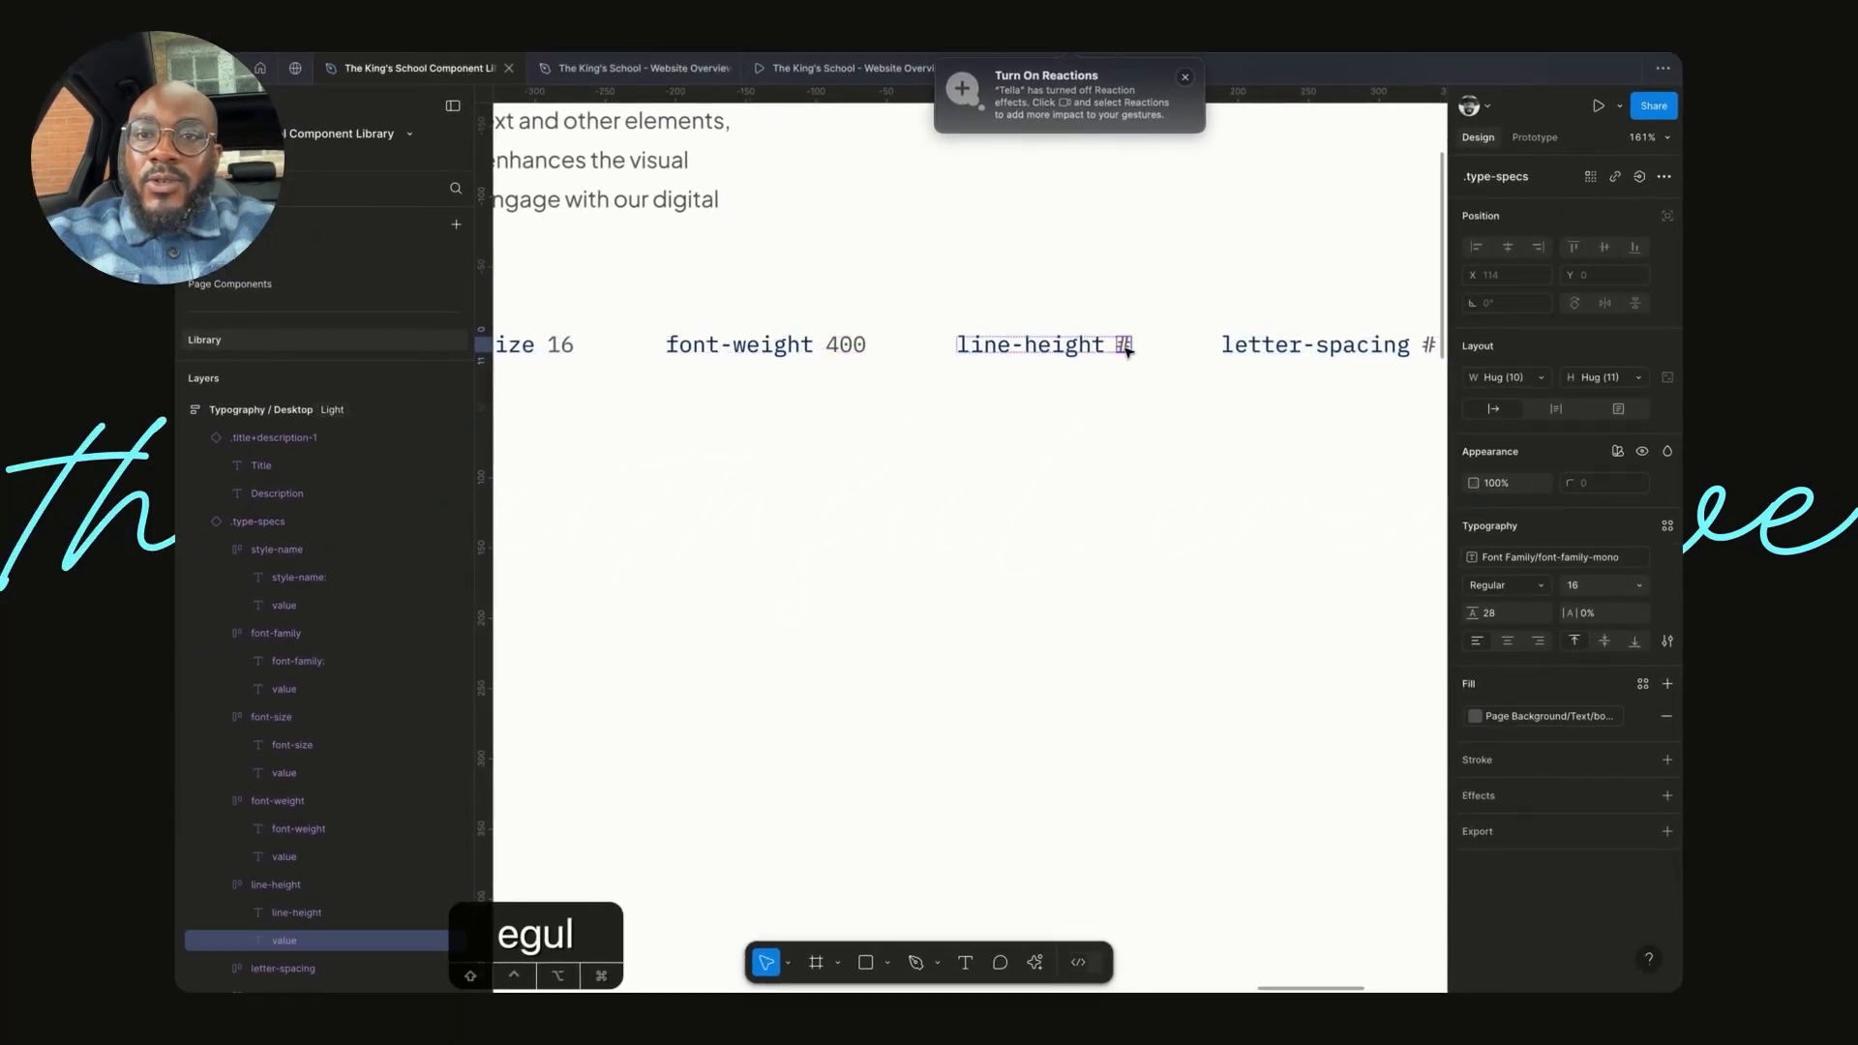
scroll(1116, 359, right, 5)
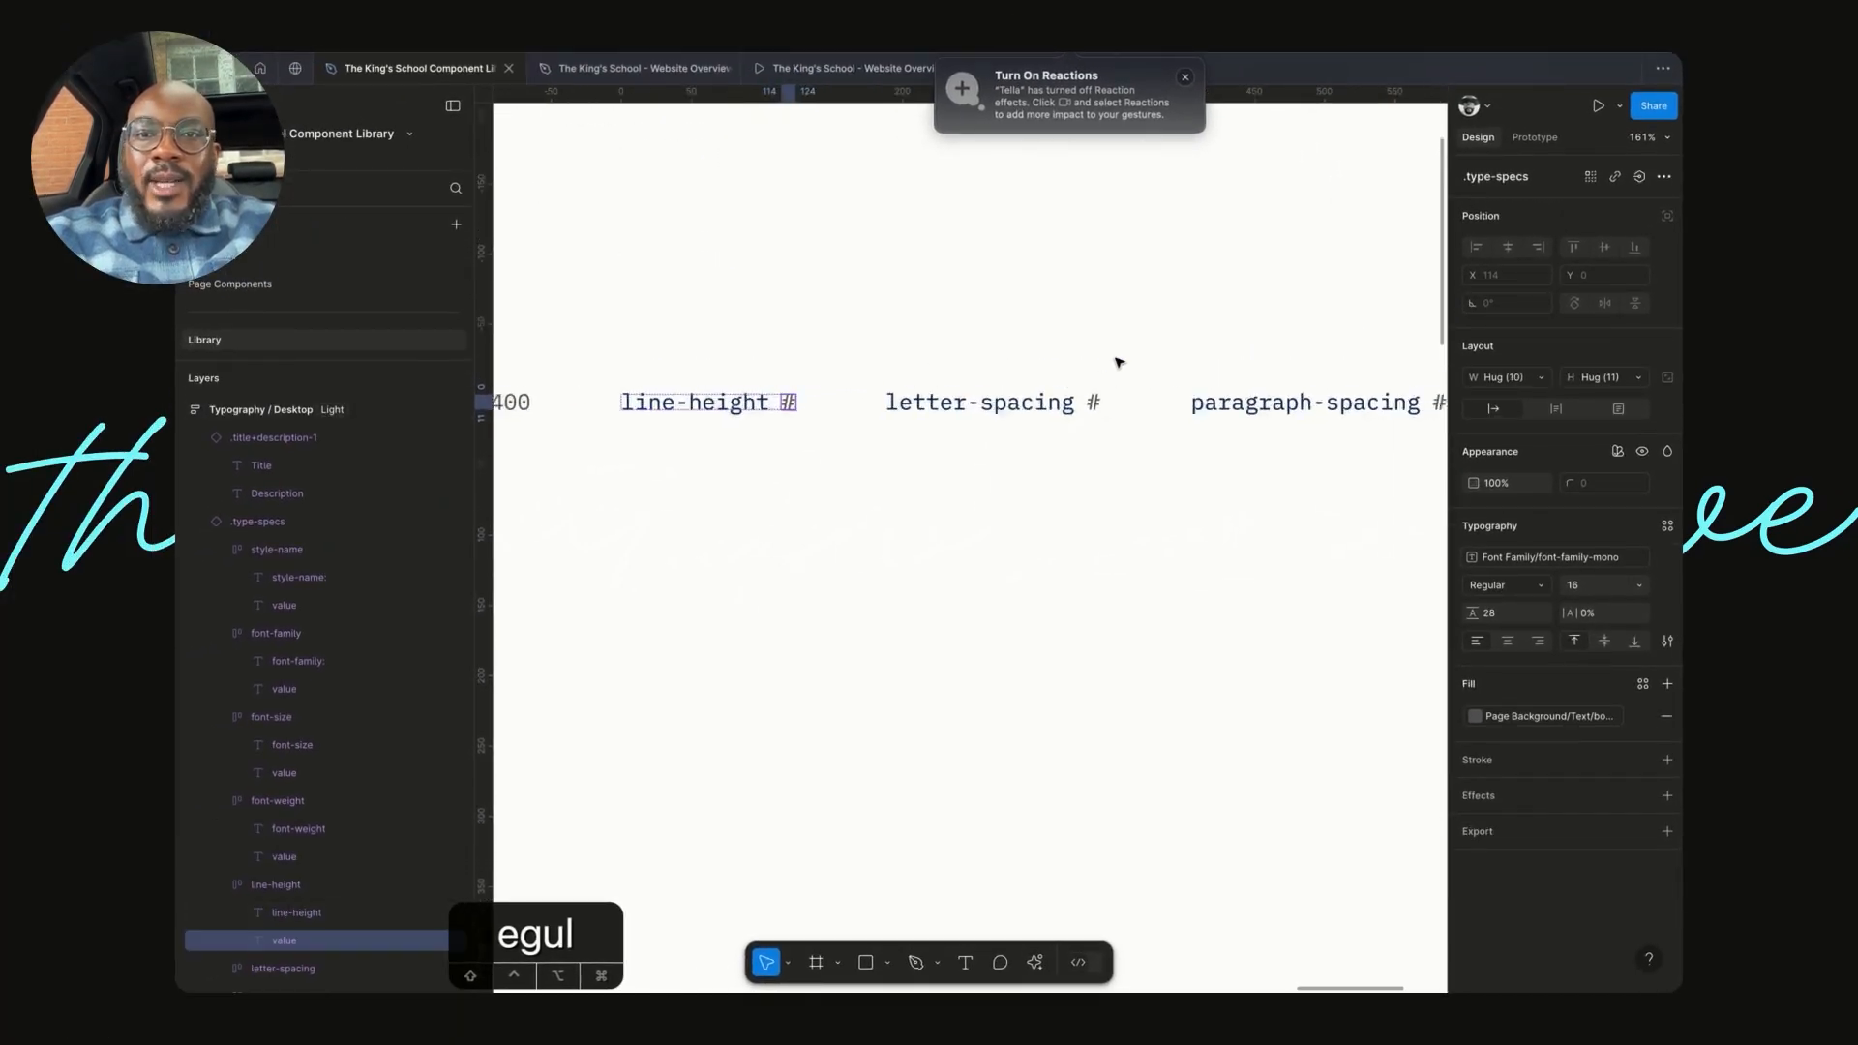
scroll(1115, 359, left, 5)
scroll(1117, 361, right, 2)
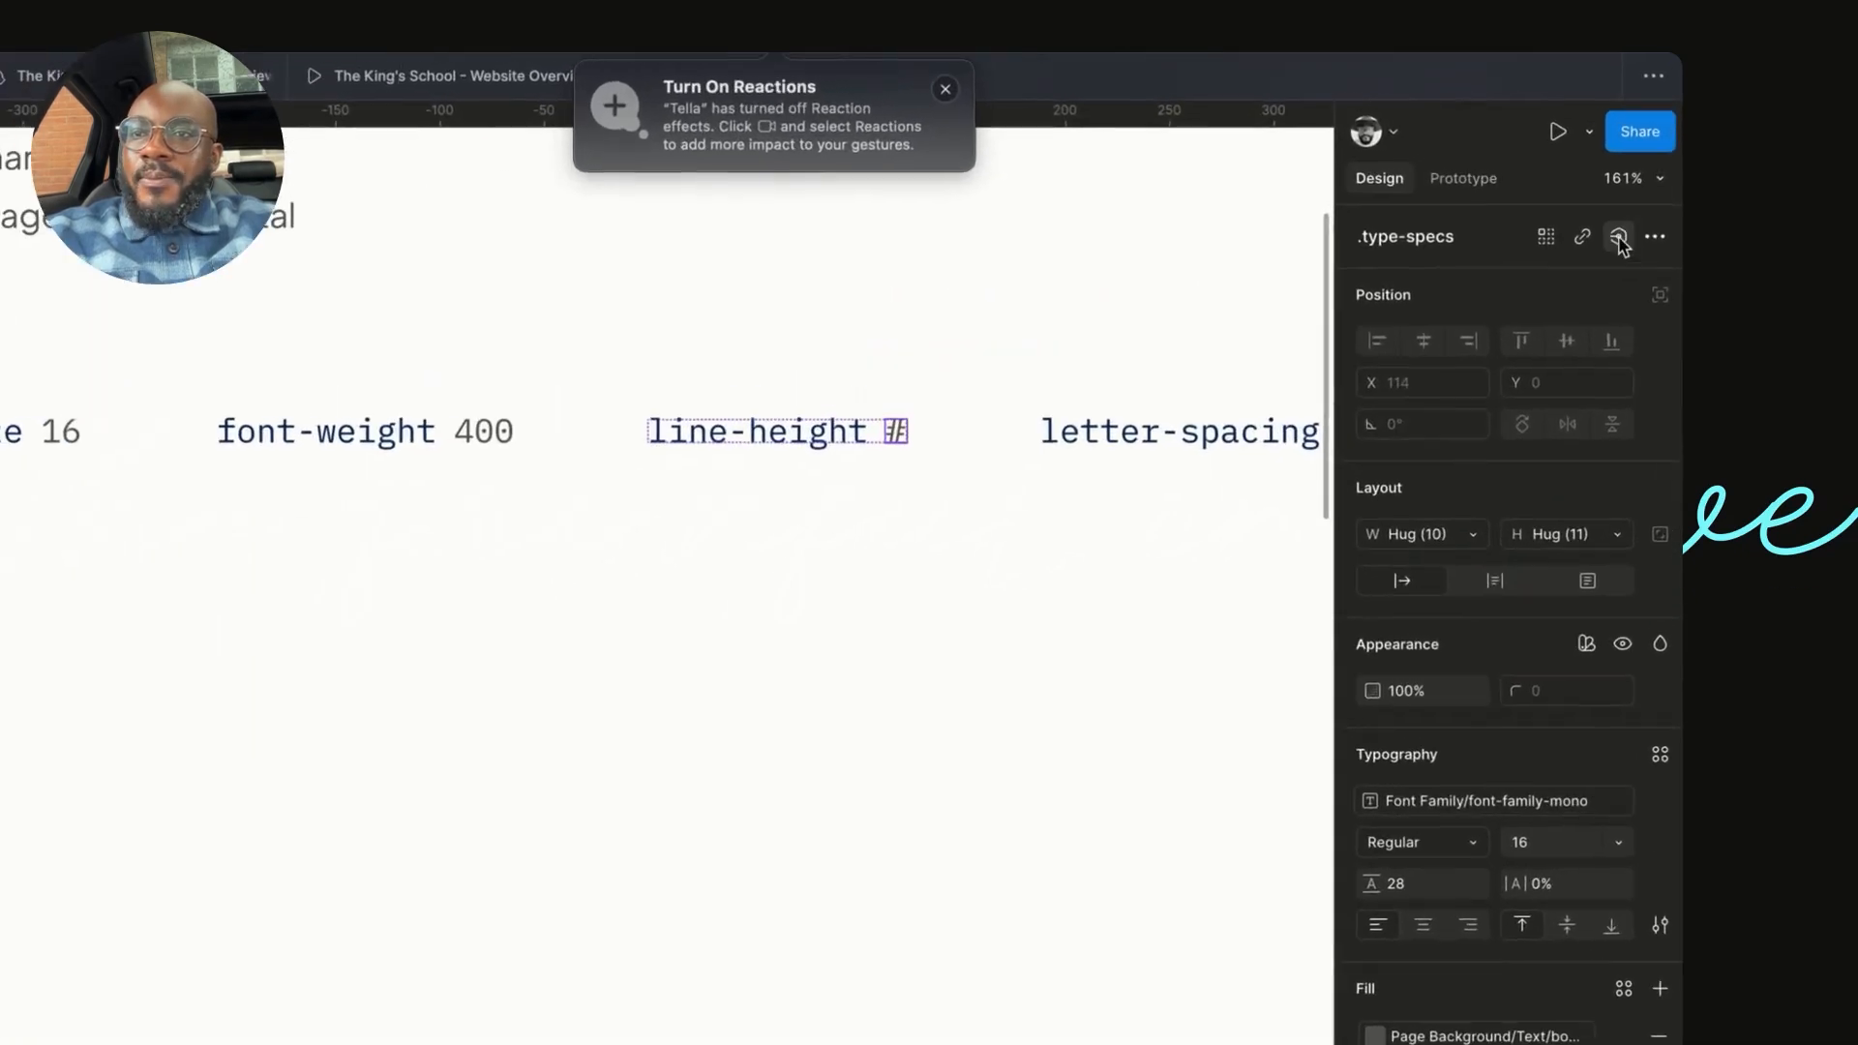
click(1638, 176)
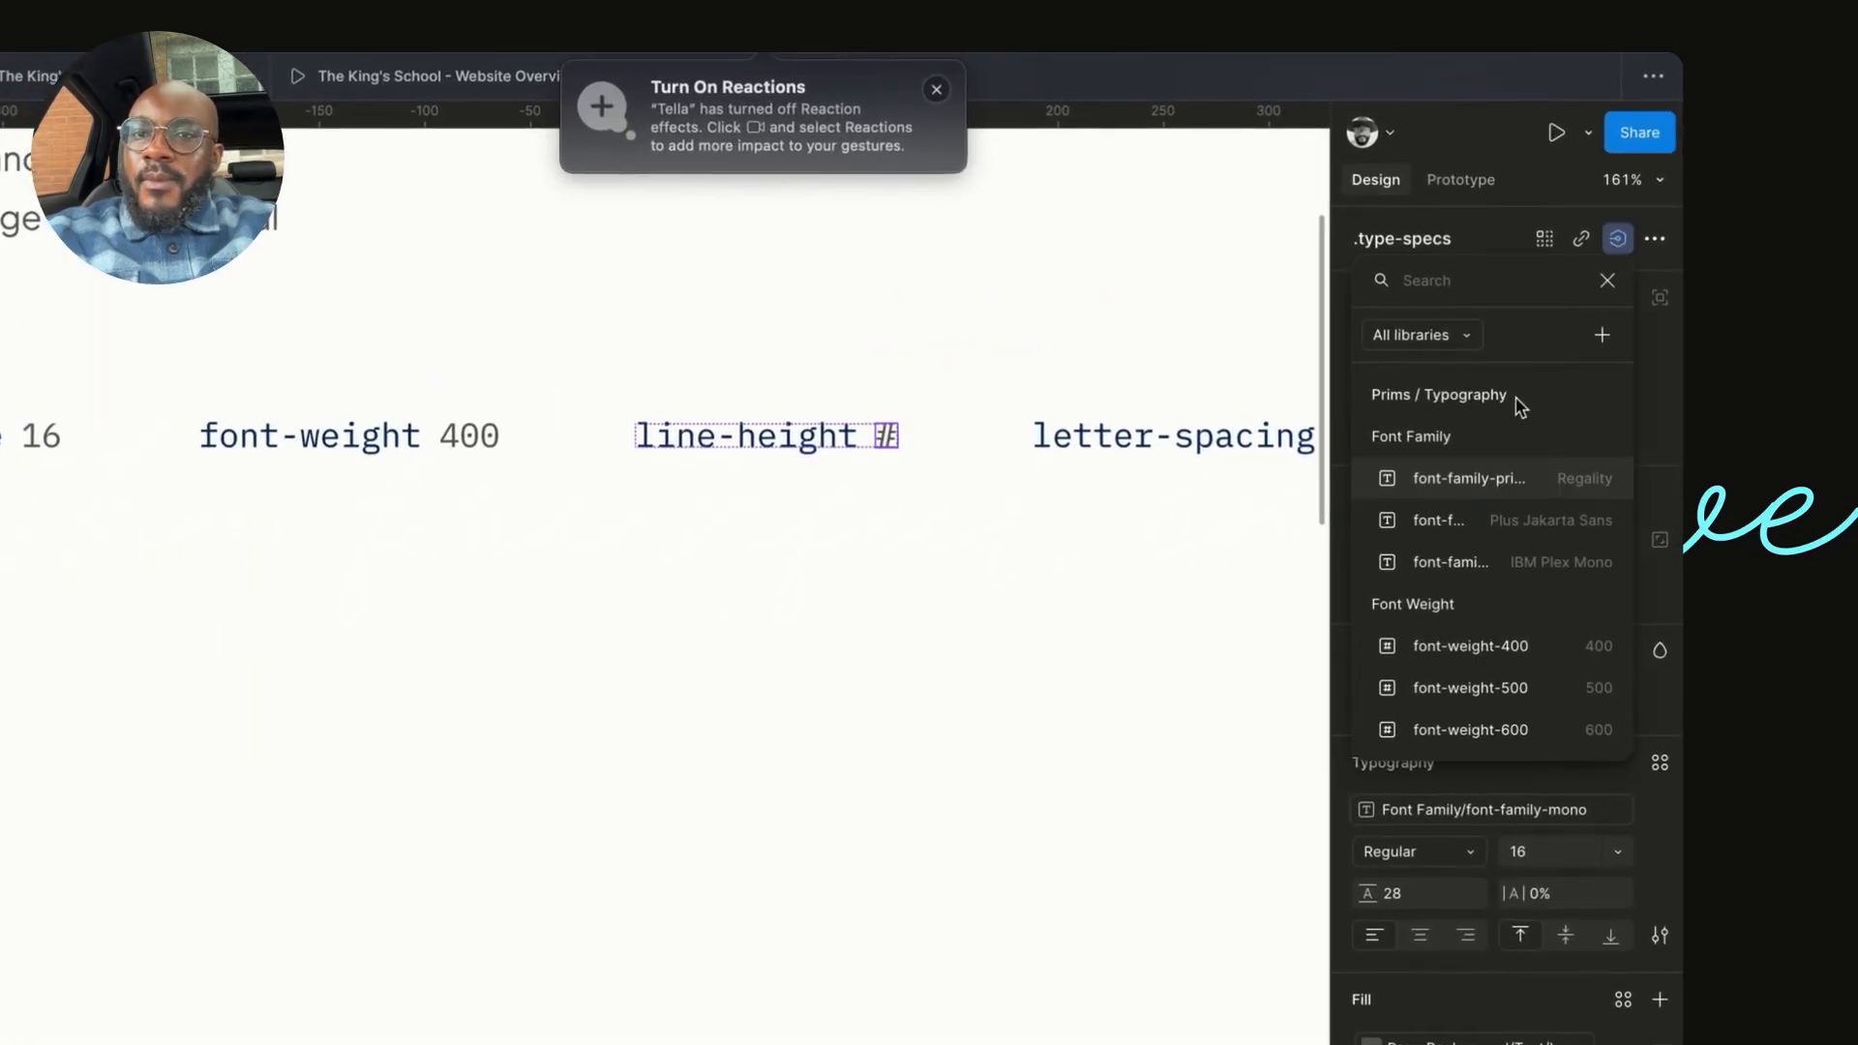
text(spec)
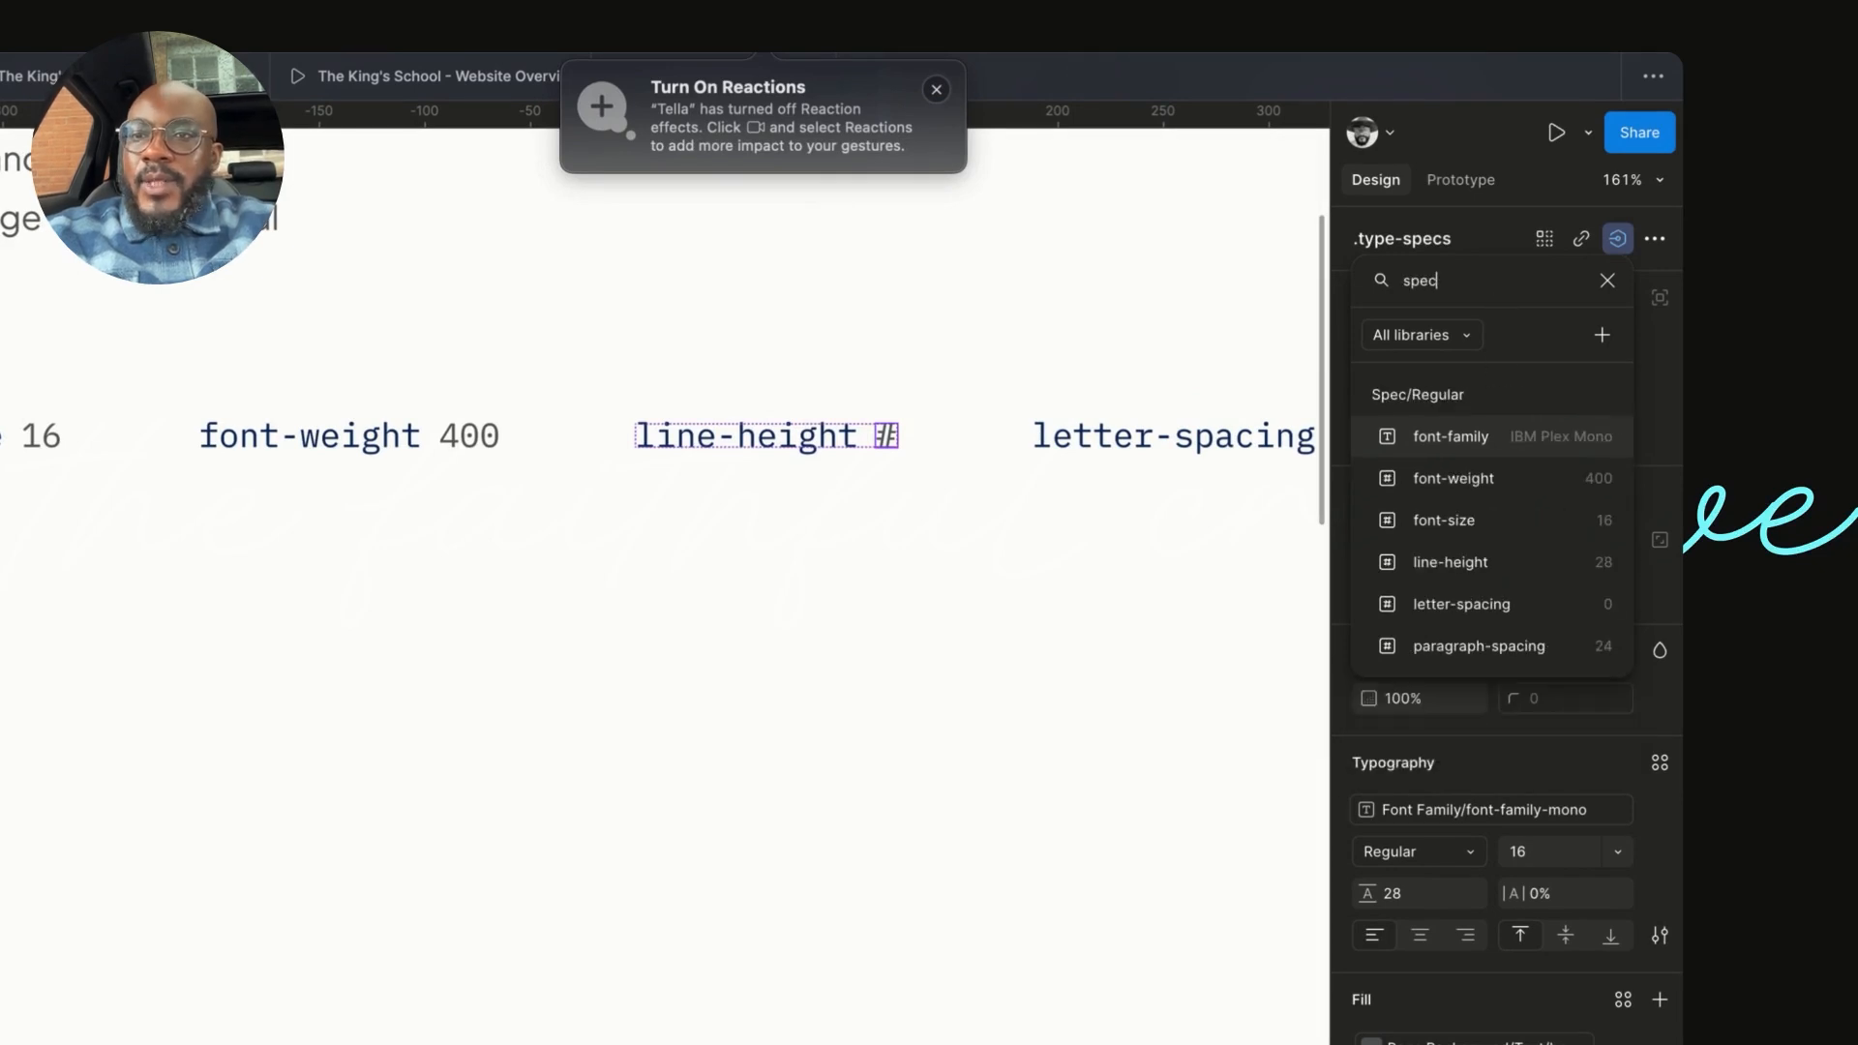
click(1447, 562)
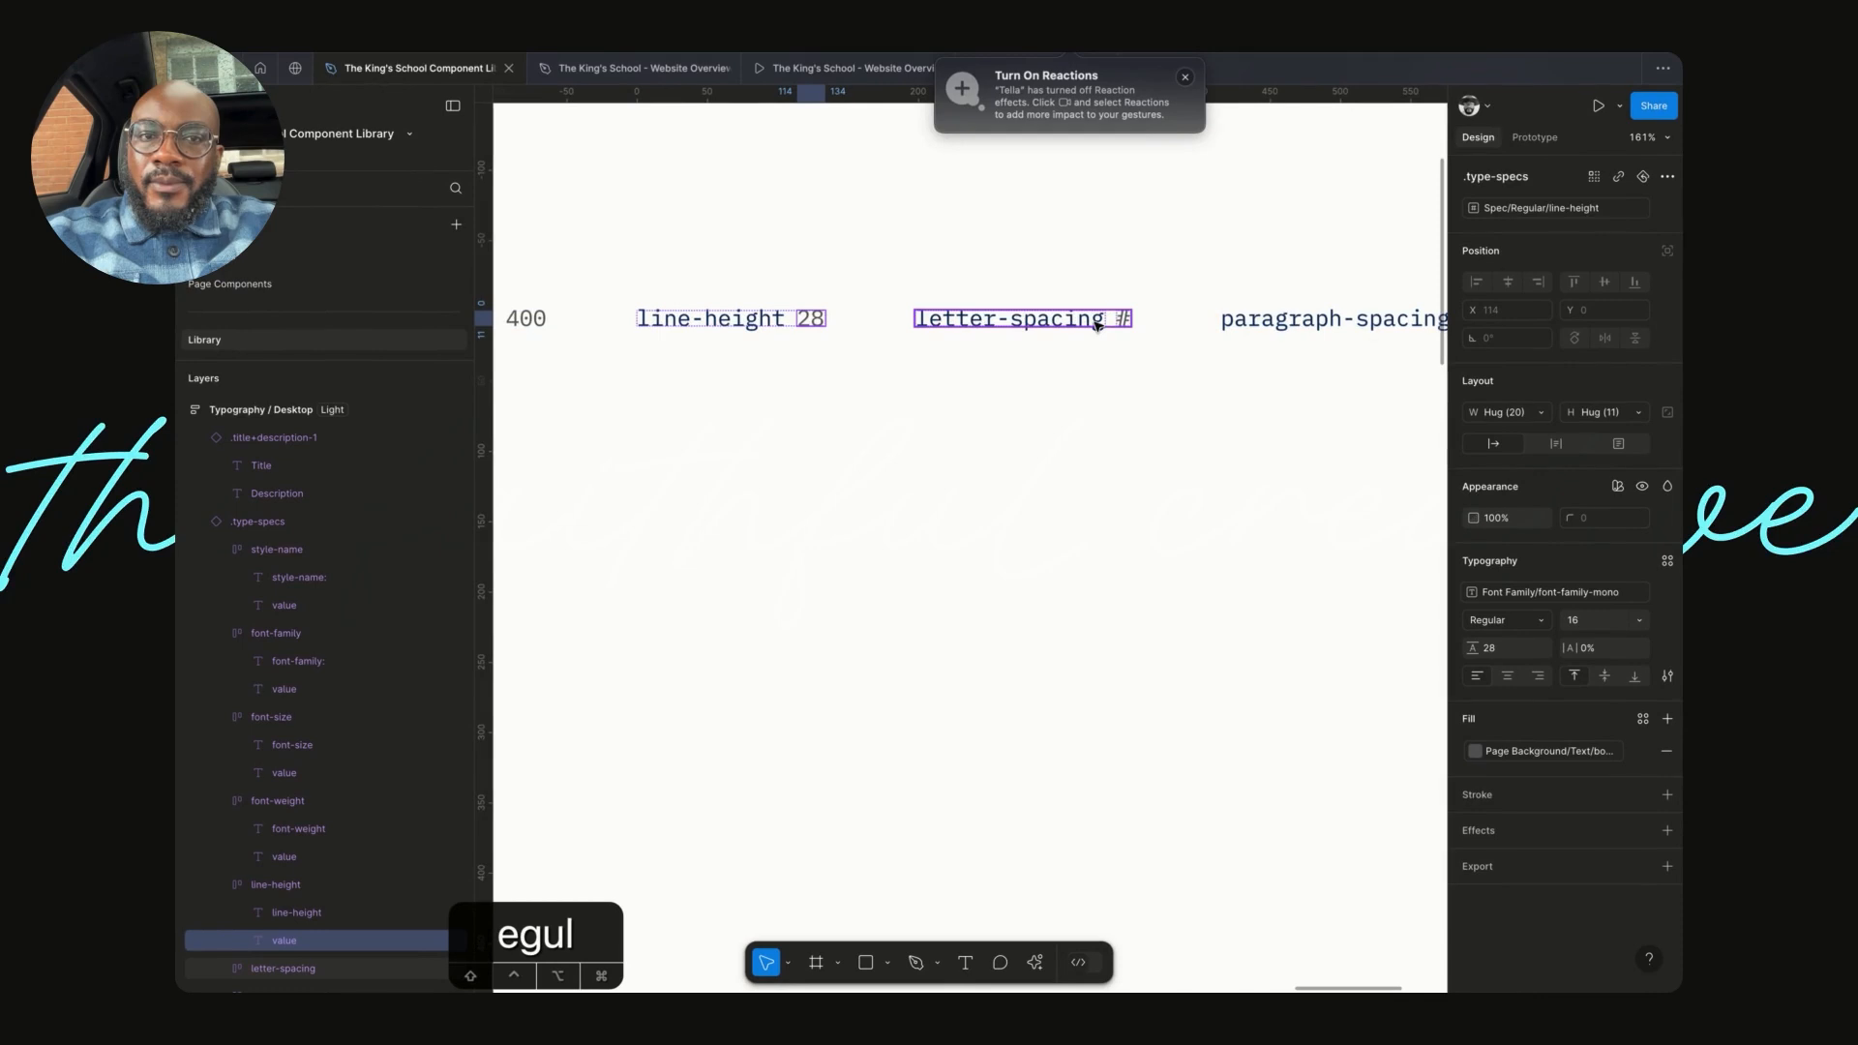
- Apply the Spec/Regular/letter-spacing variable to the letter-spacing value text in the .type-specs instance
click(1126, 321)
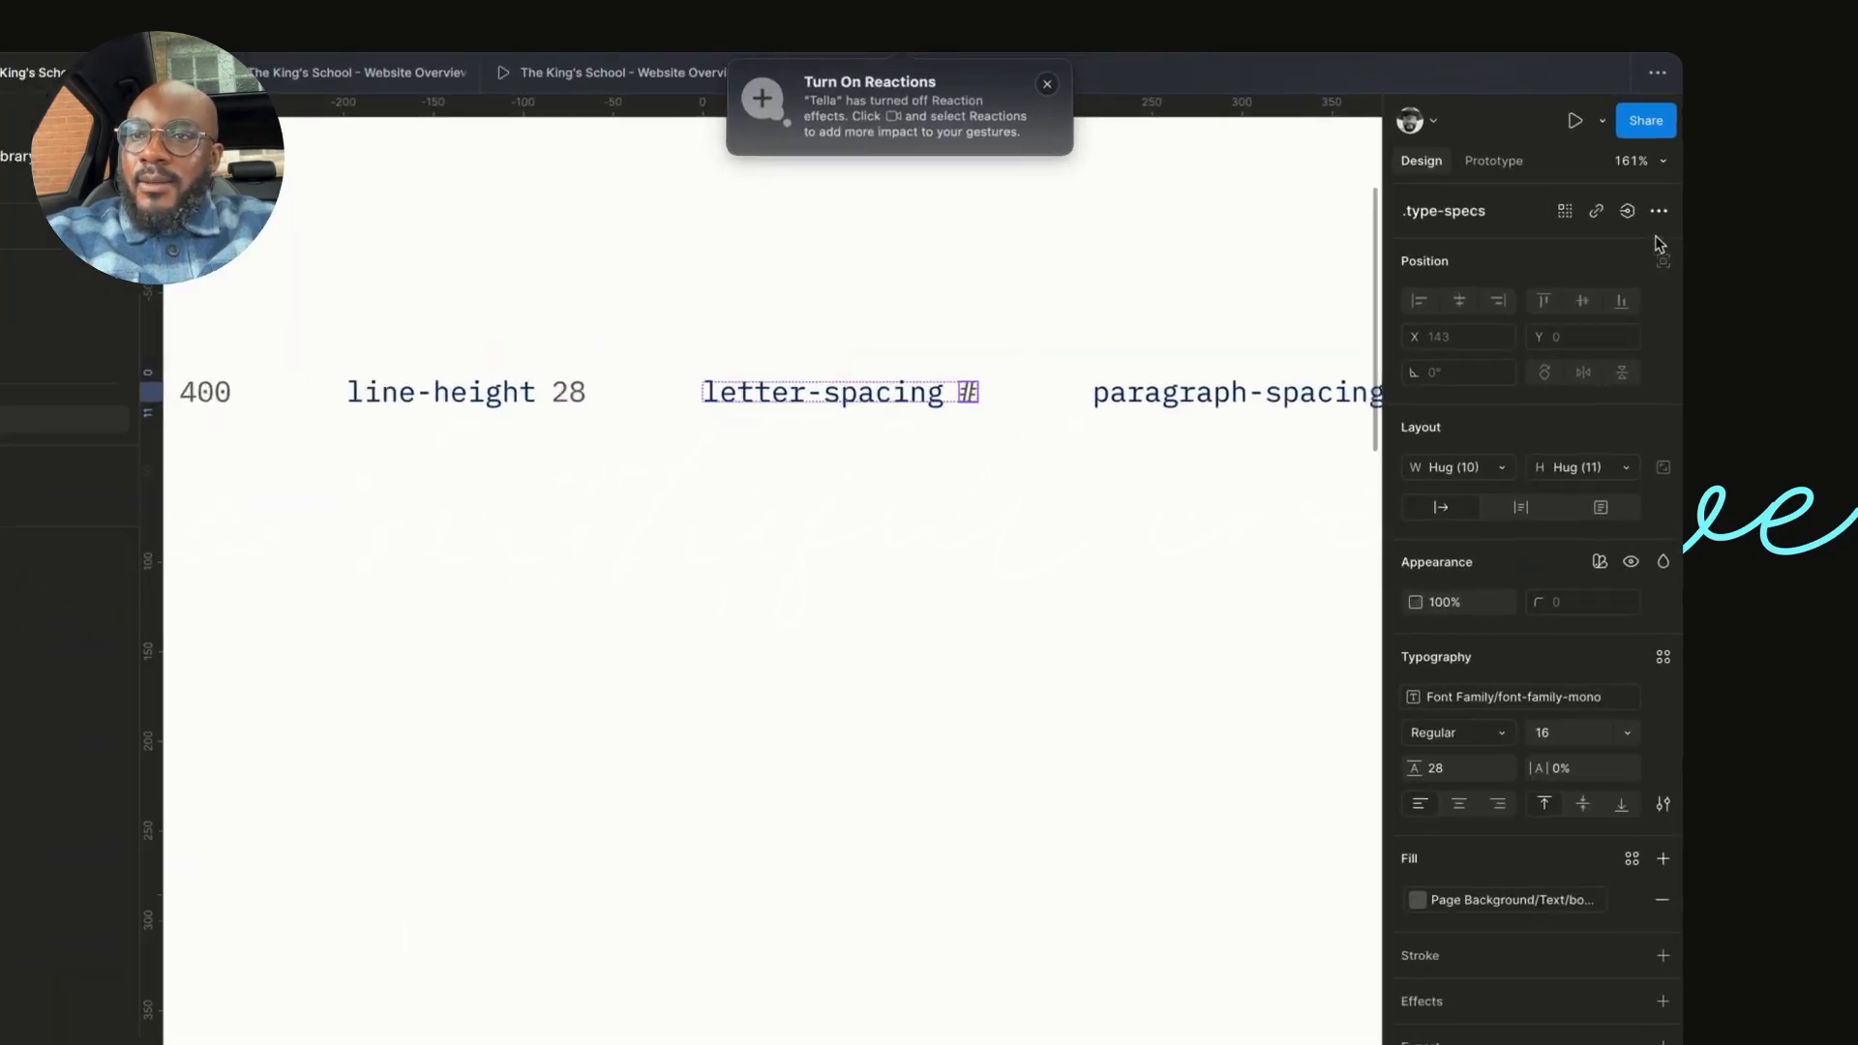
click(1639, 177)
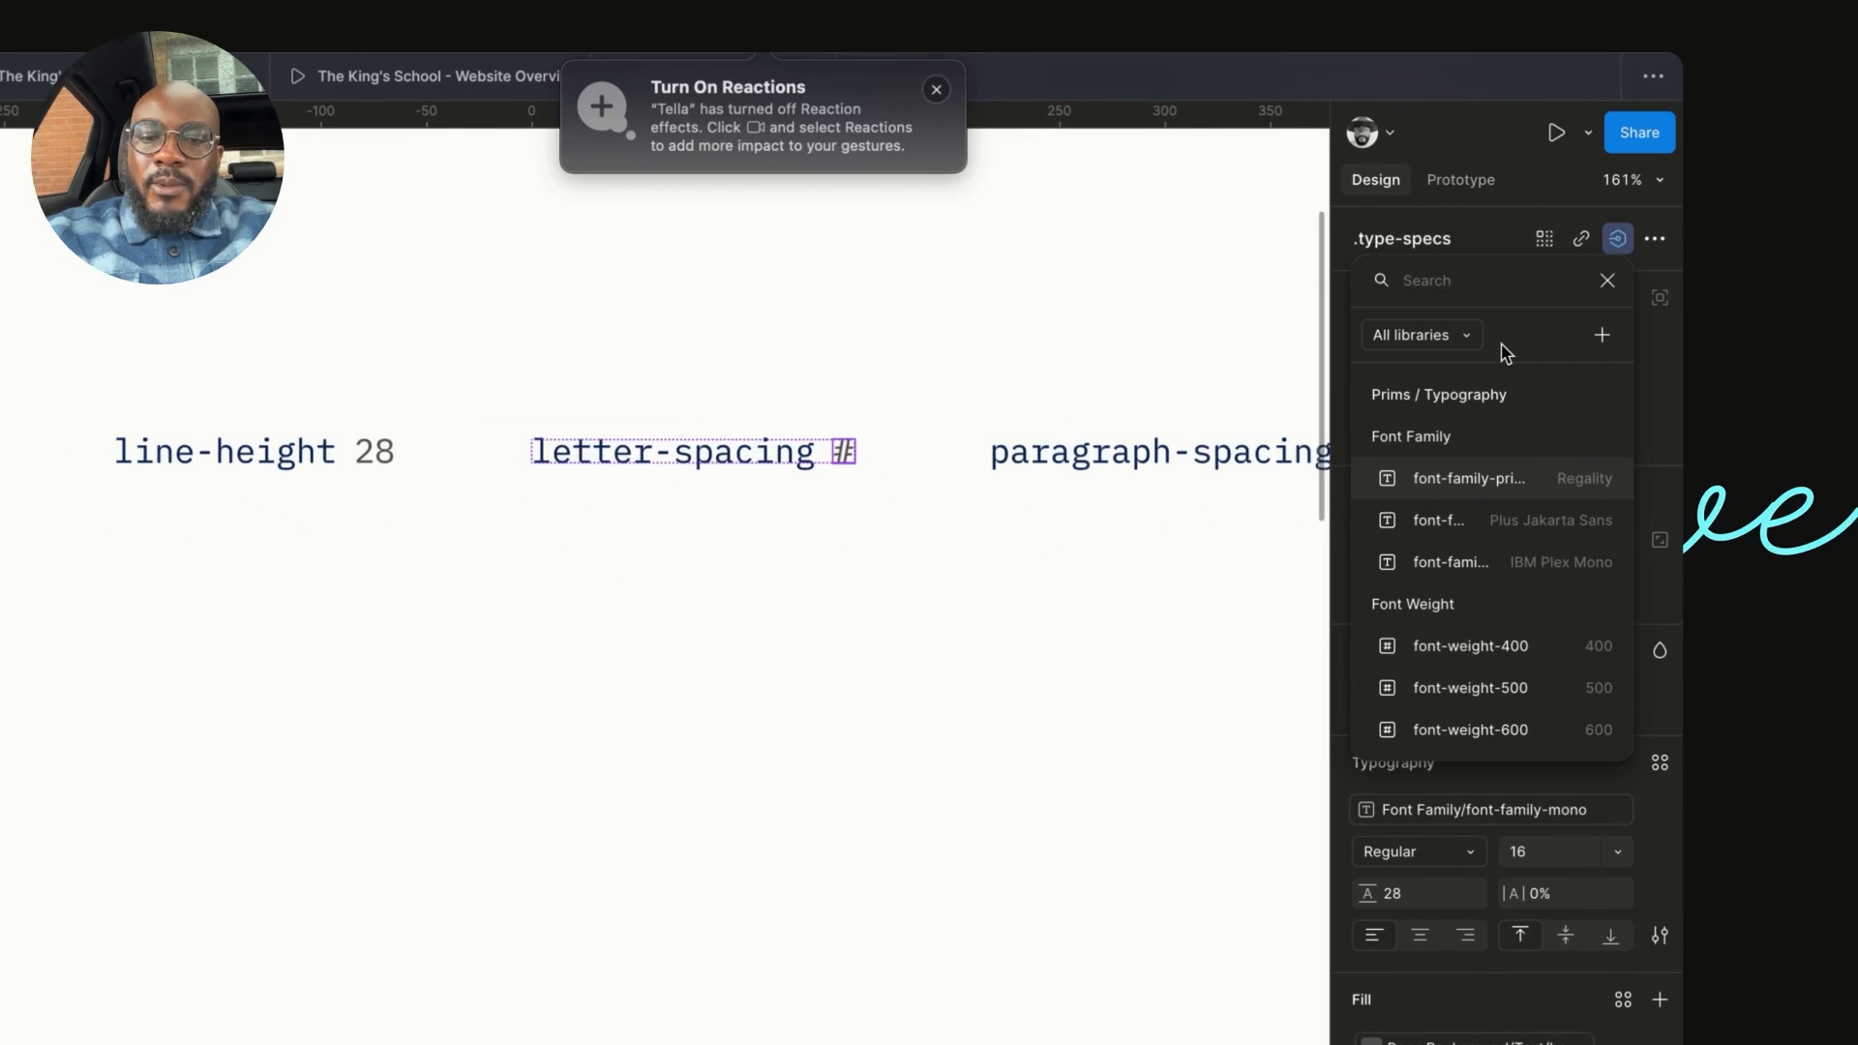
text(lett)
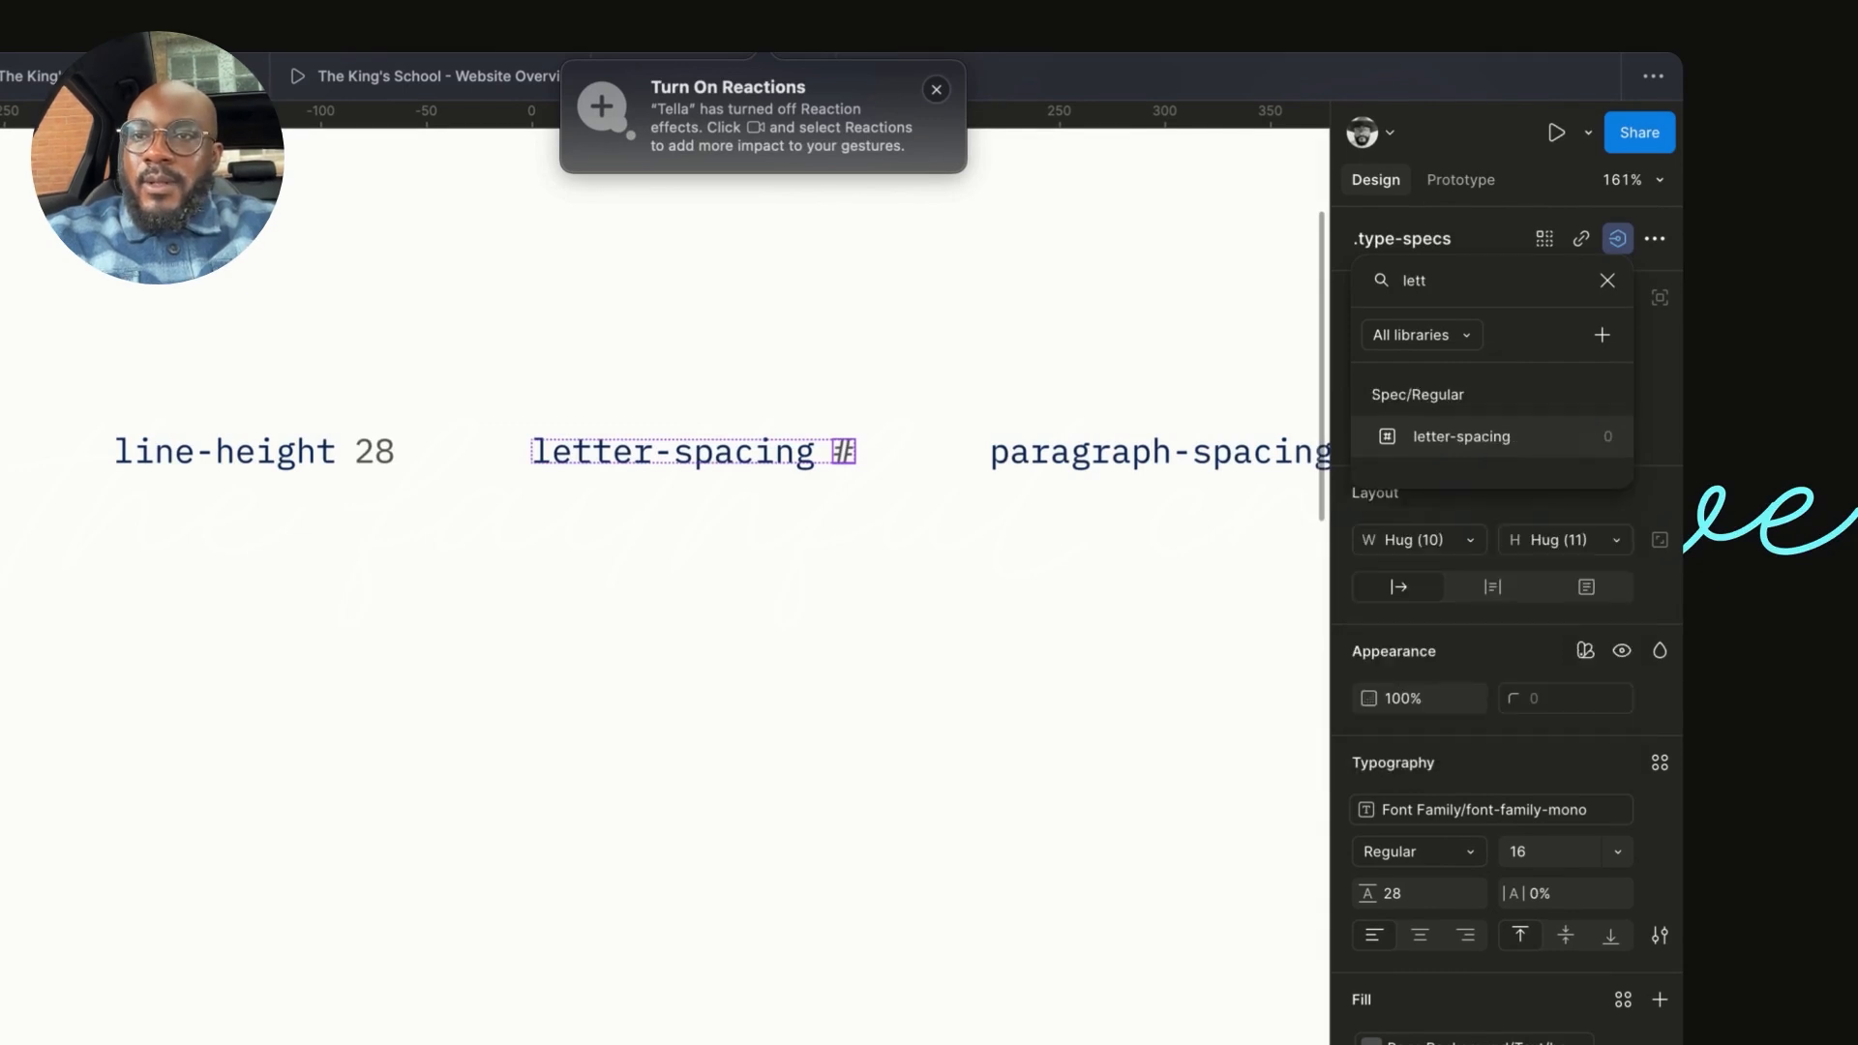
click(1471, 428)
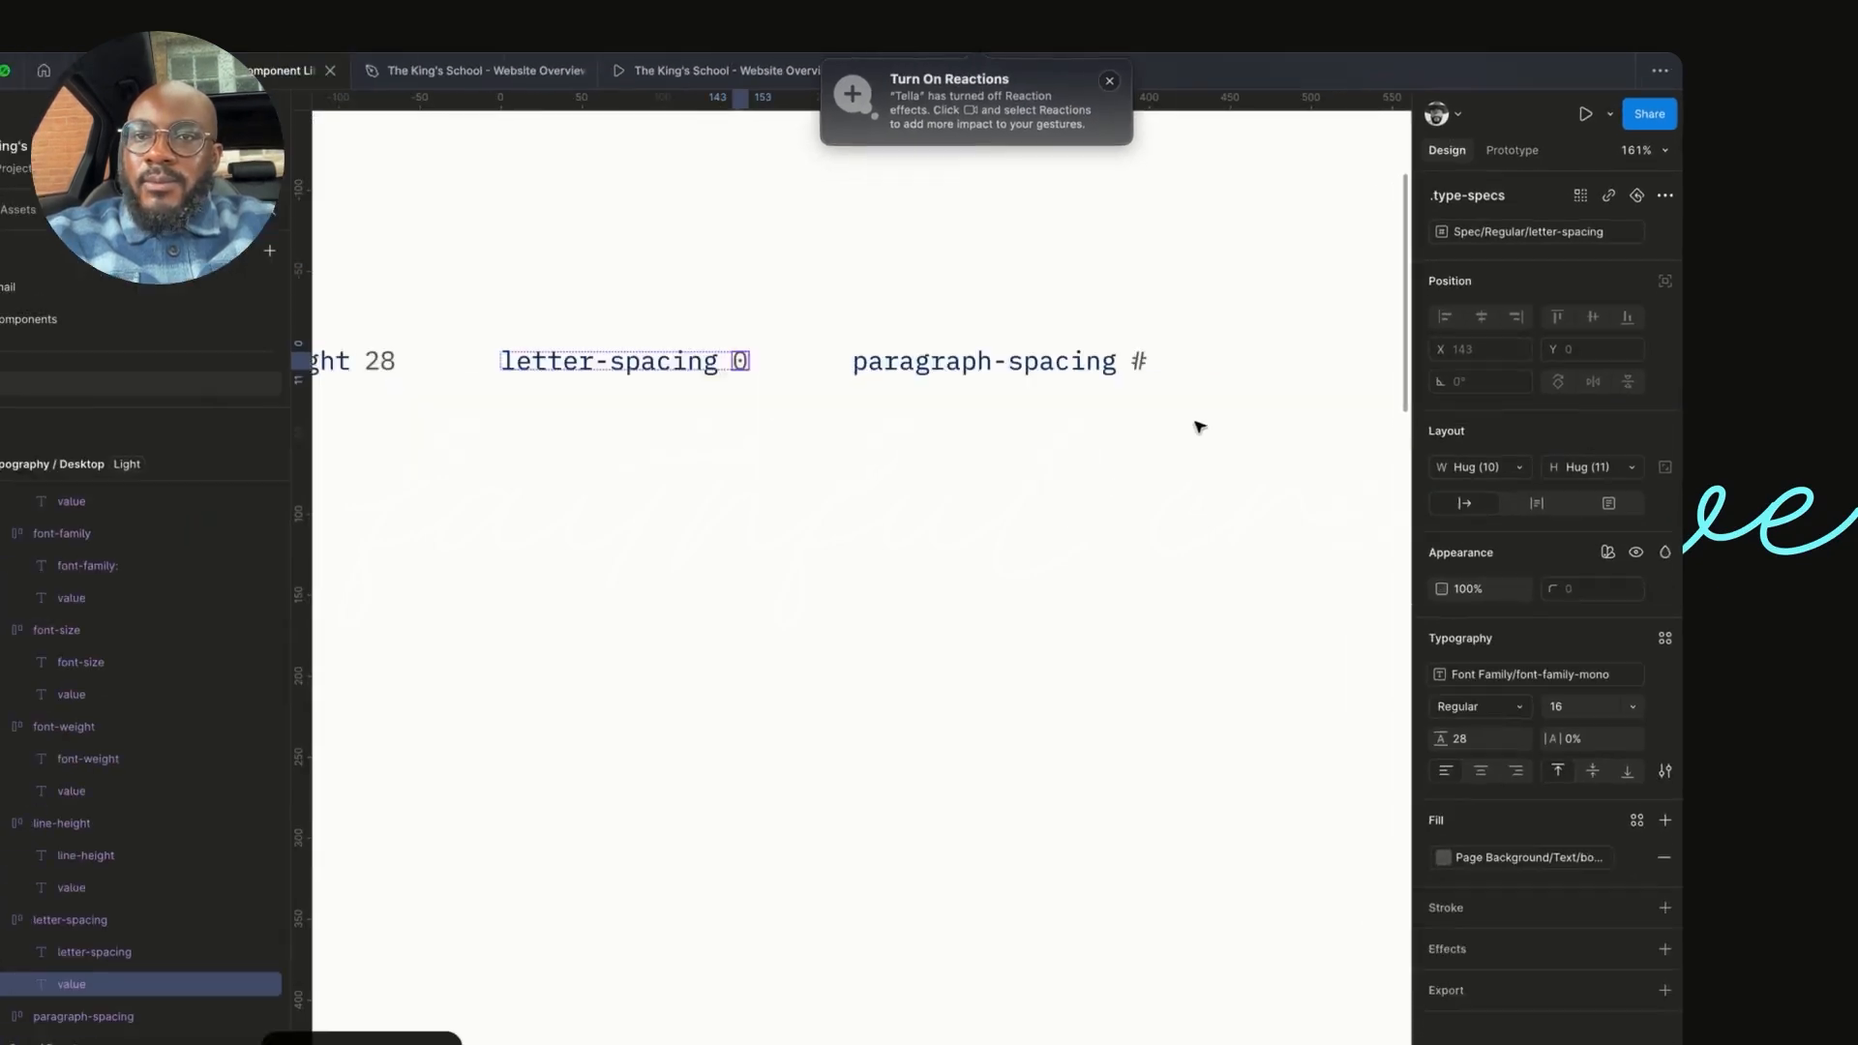
- Apply the Spec/Regular/paragraph-spacing variable to the paragraph-spacing value text in the .type-specs instance
click(1131, 327)
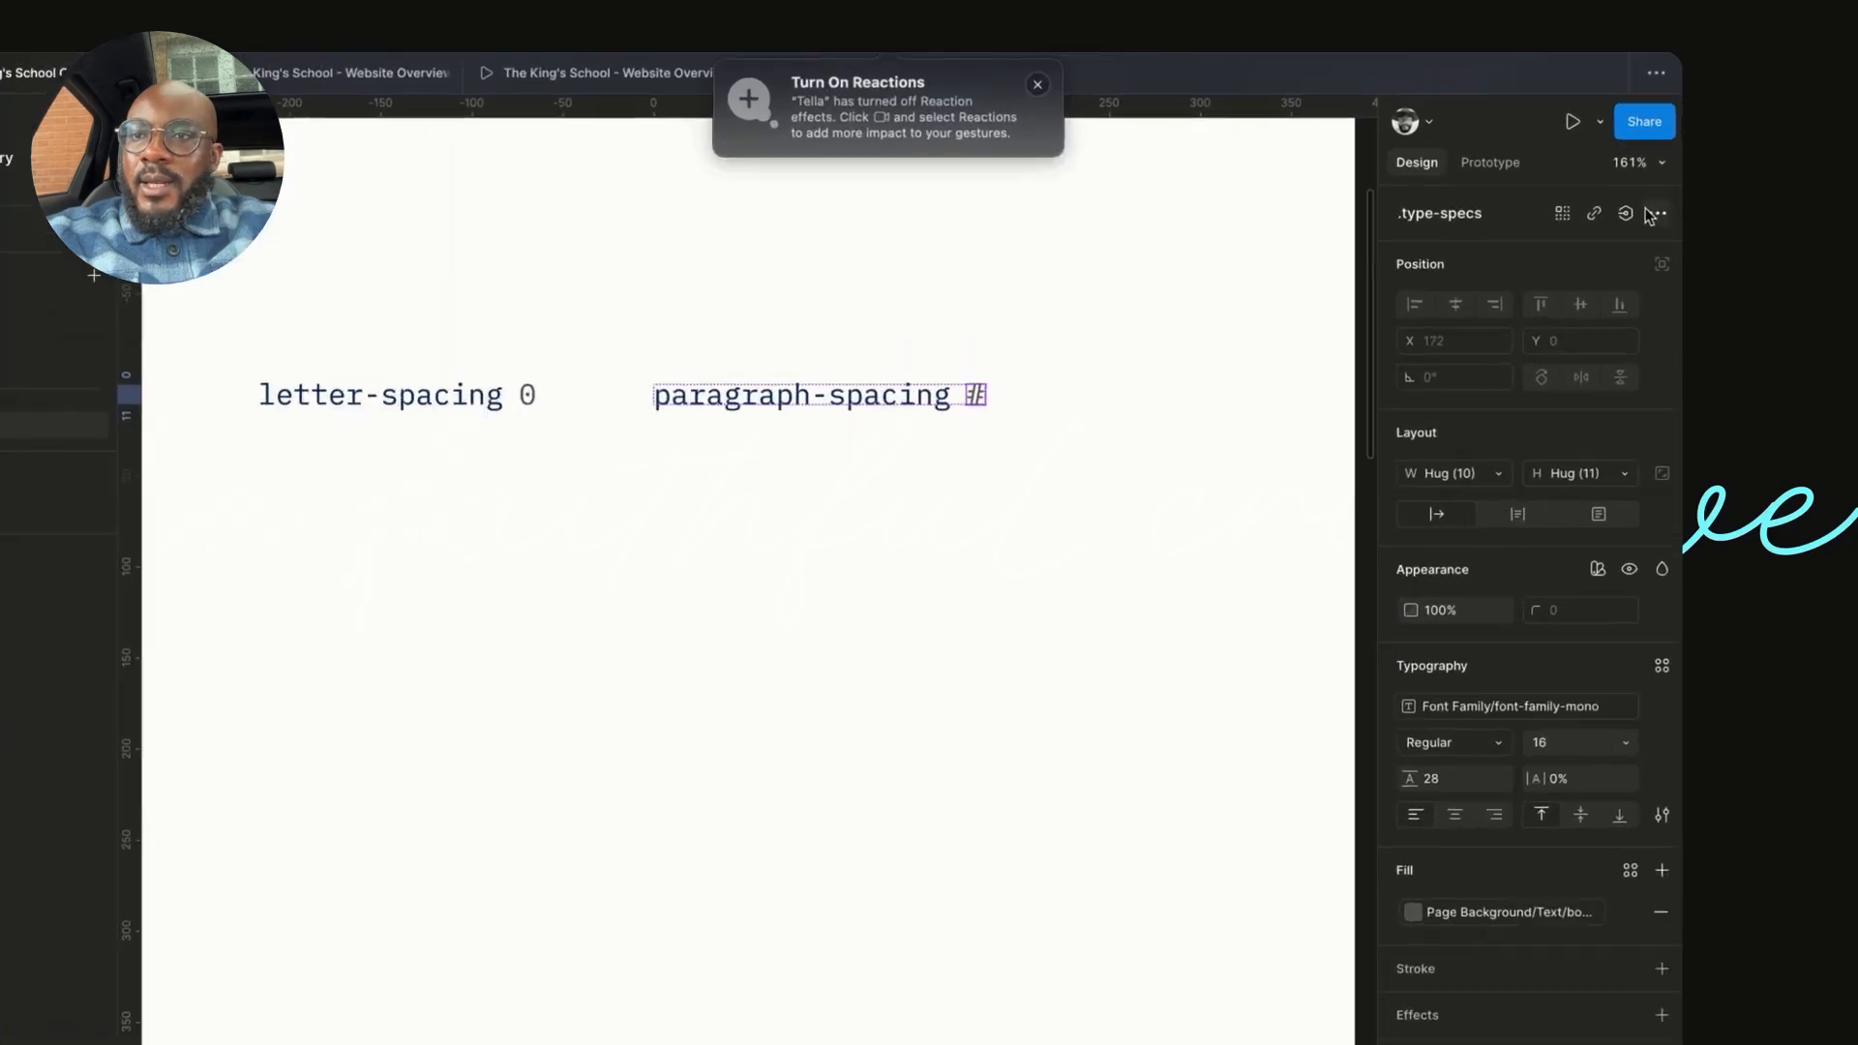
click(1639, 177)
text(spec)
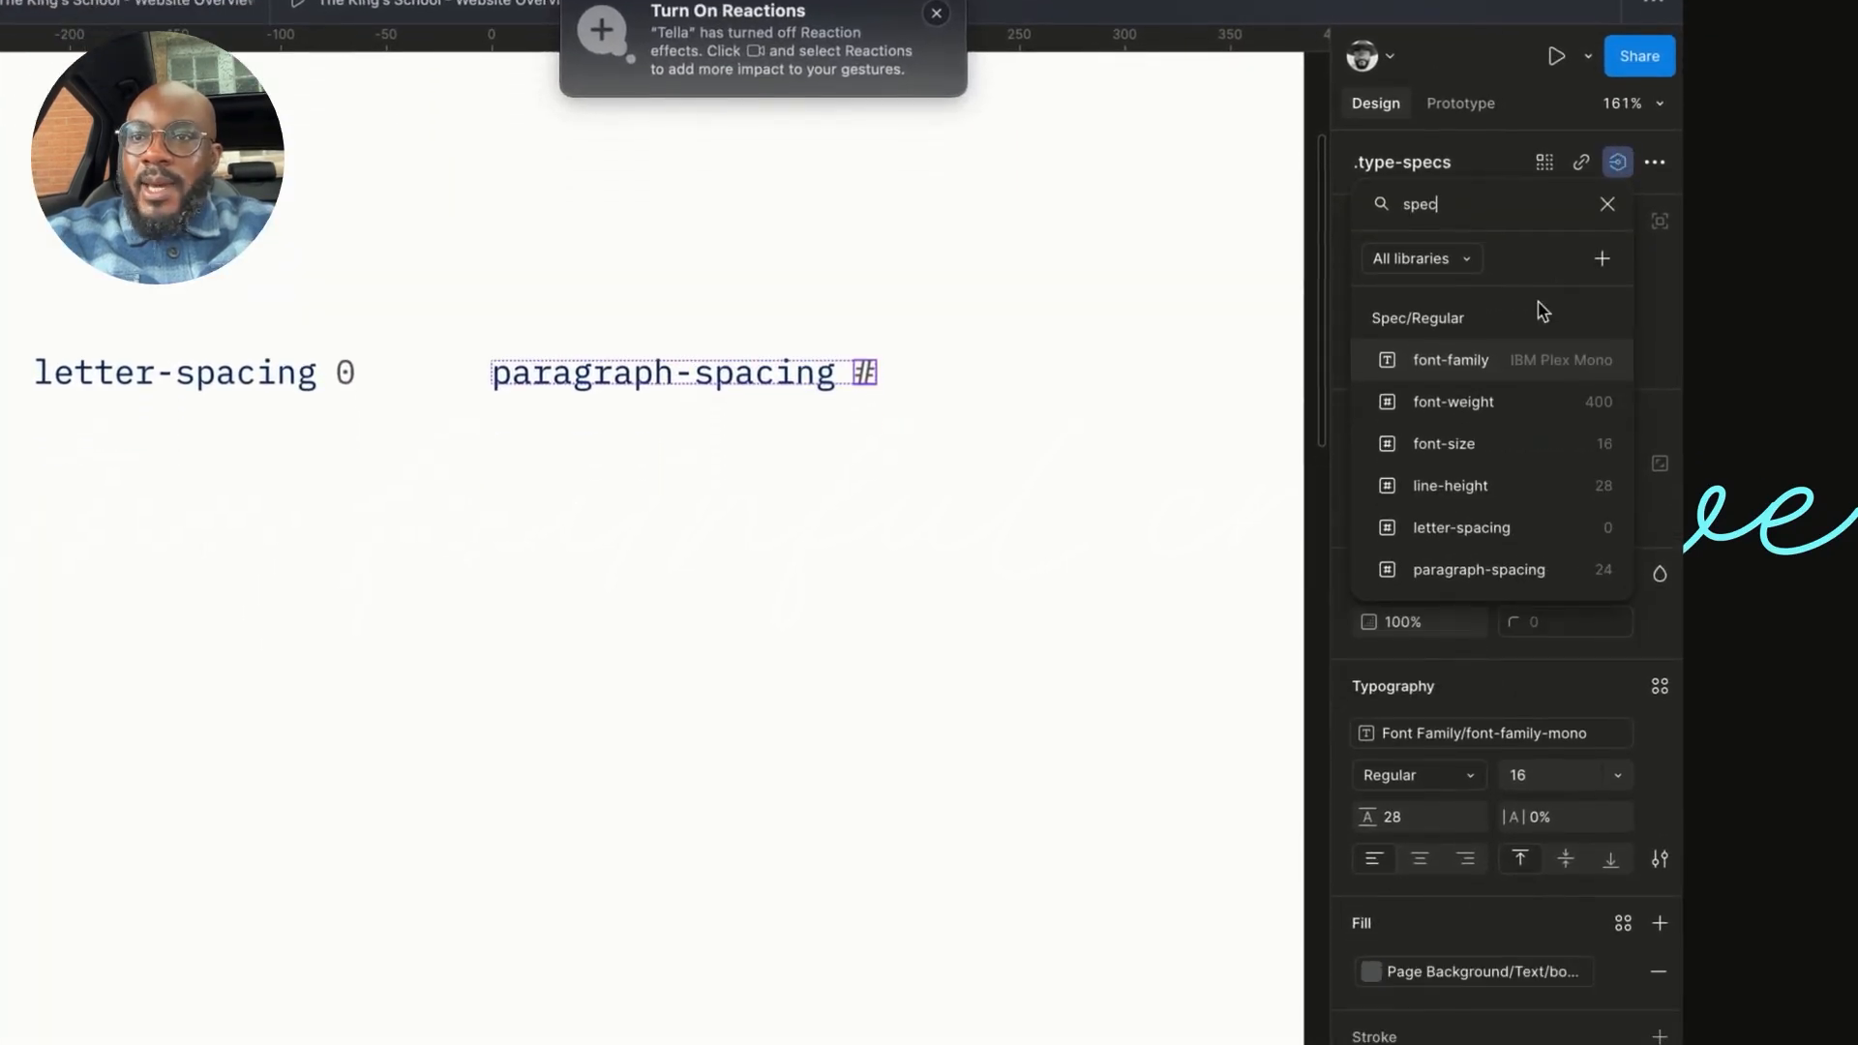
click(1496, 579)
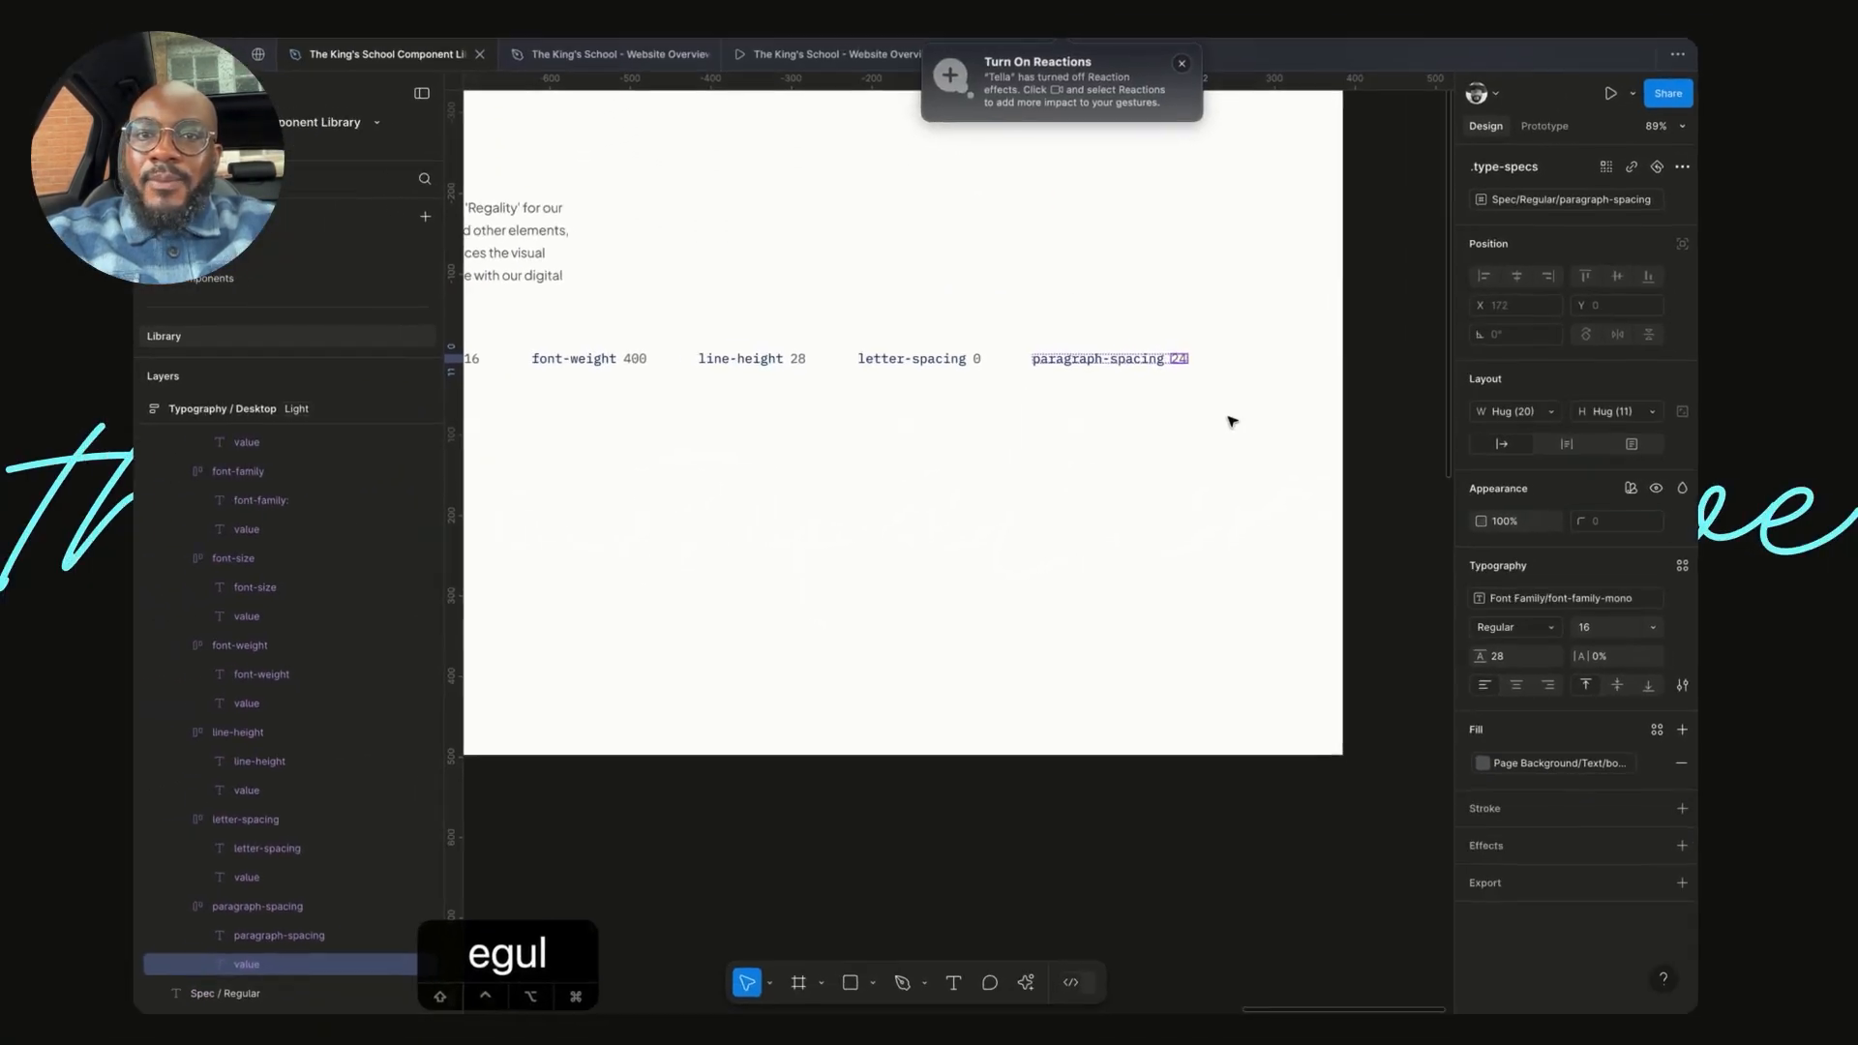
scroll(1234, 421, left, 8)
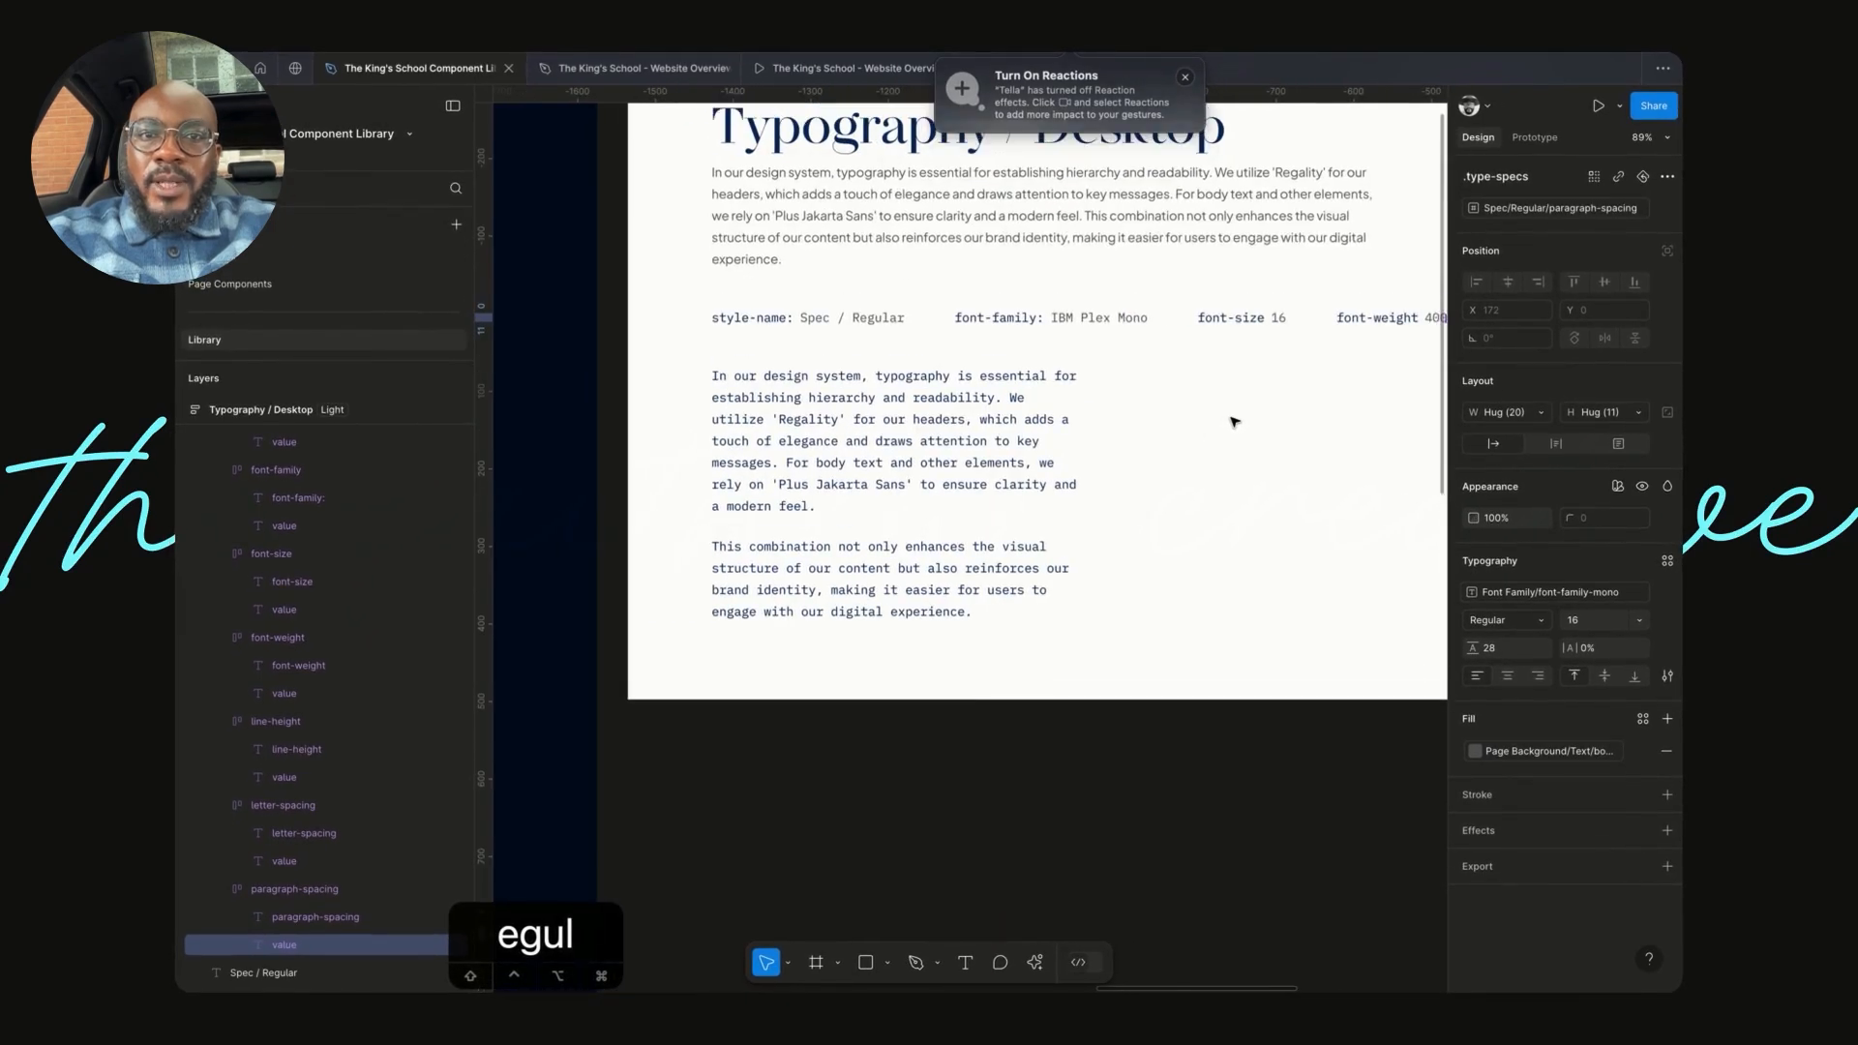
- Try setting the whole .type-specs instance's width to Fill in the Typography / Desktop frame
click(1287, 406)
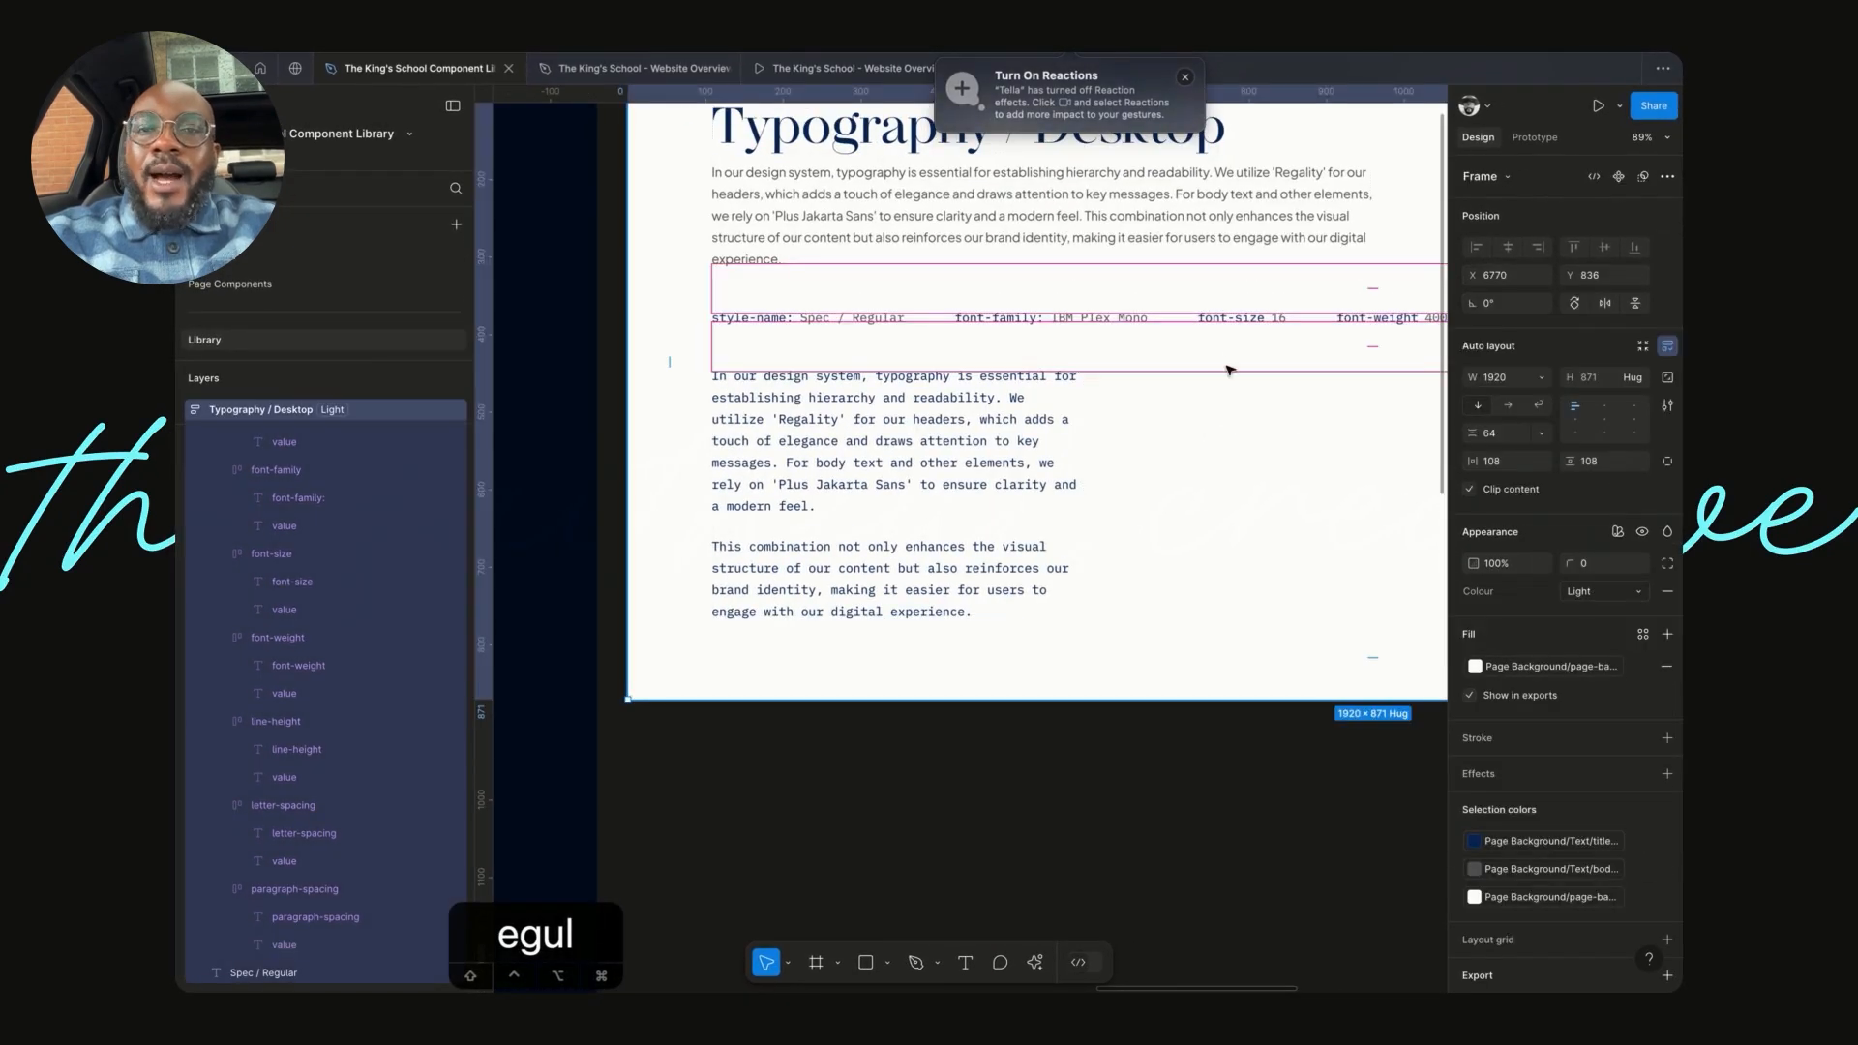
click(1174, 325)
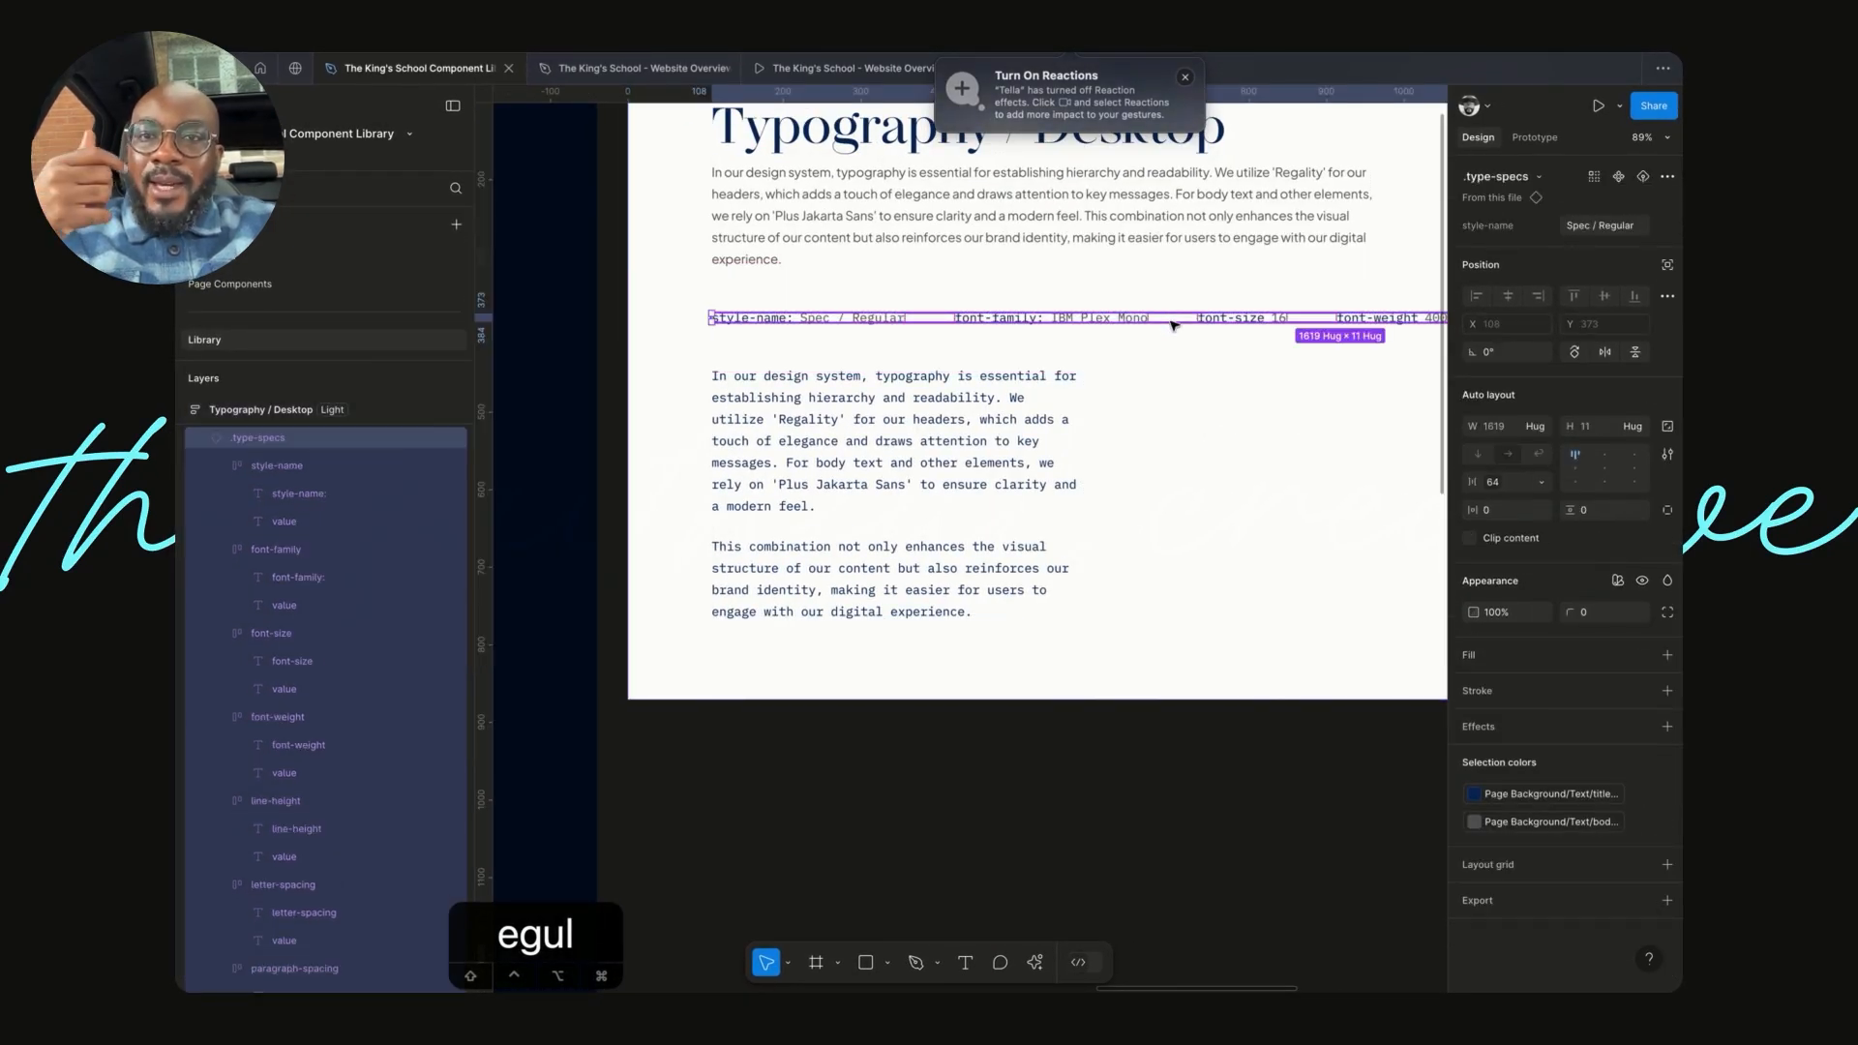
scroll(1174, 325, right, 10)
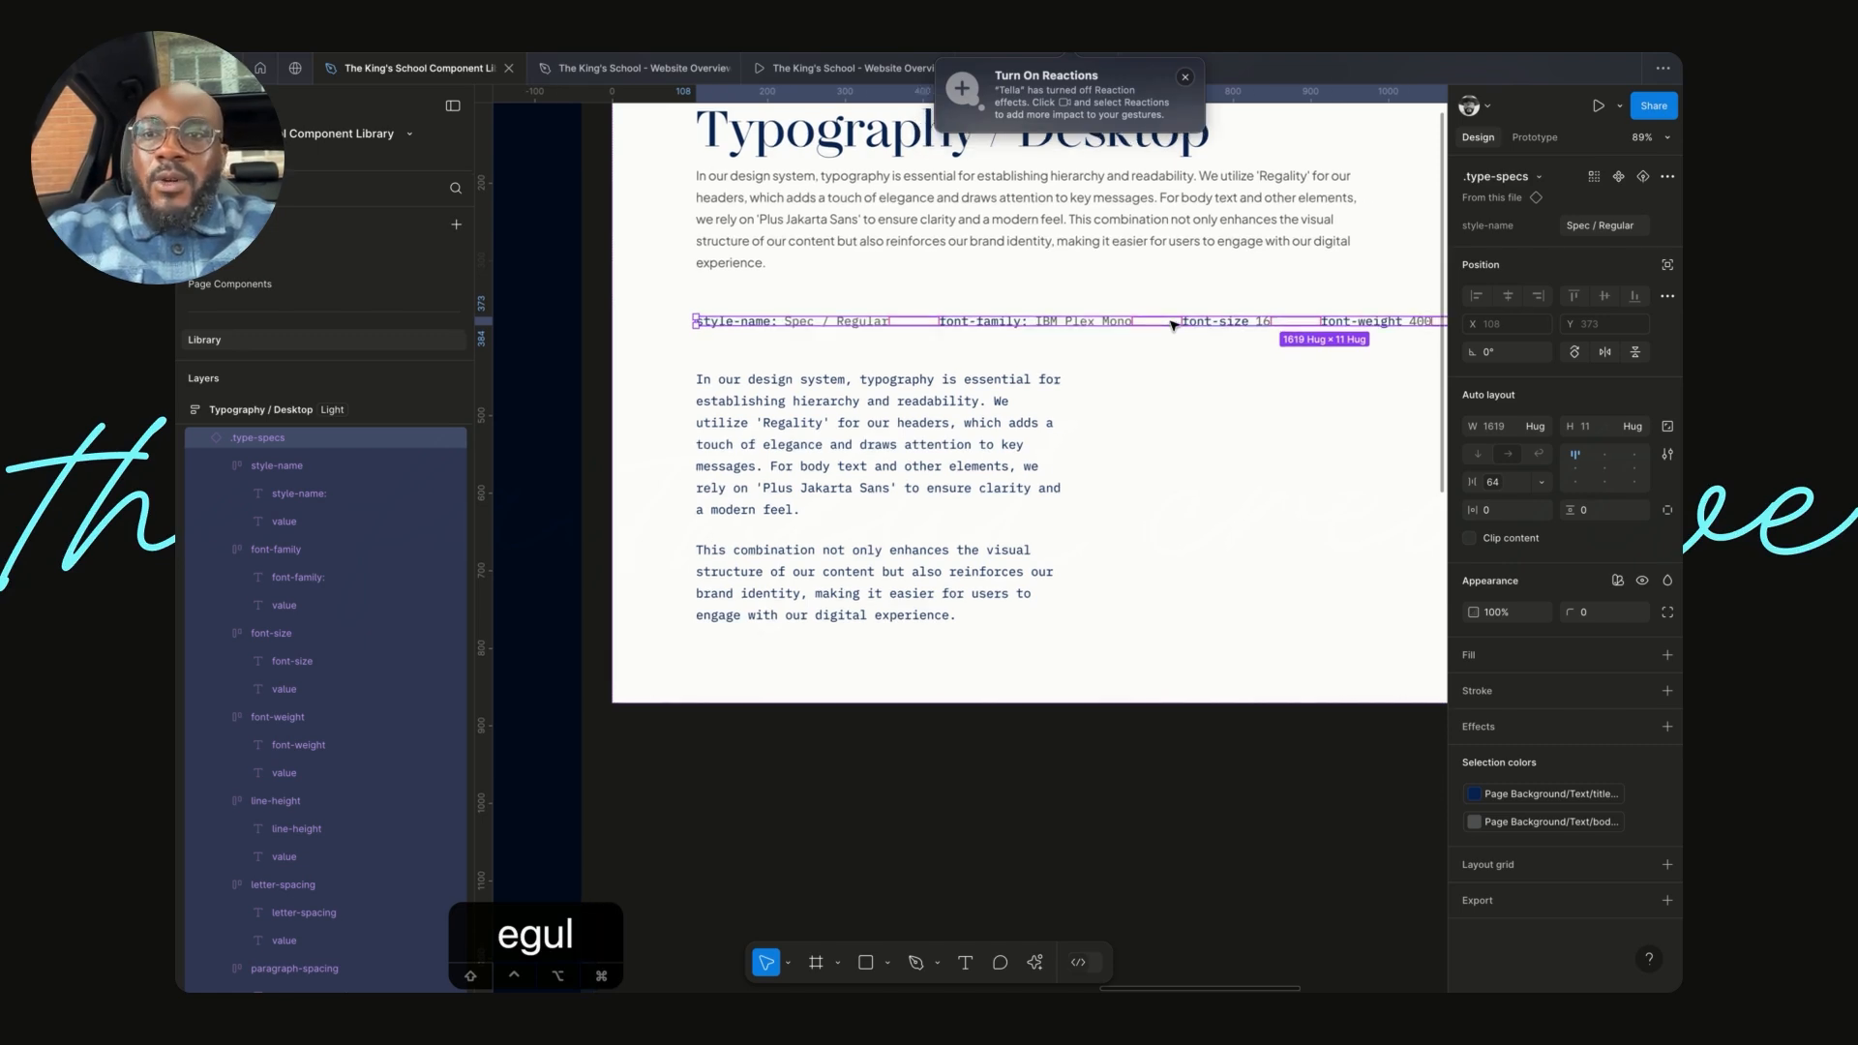
scroll(1173, 325, right, 5)
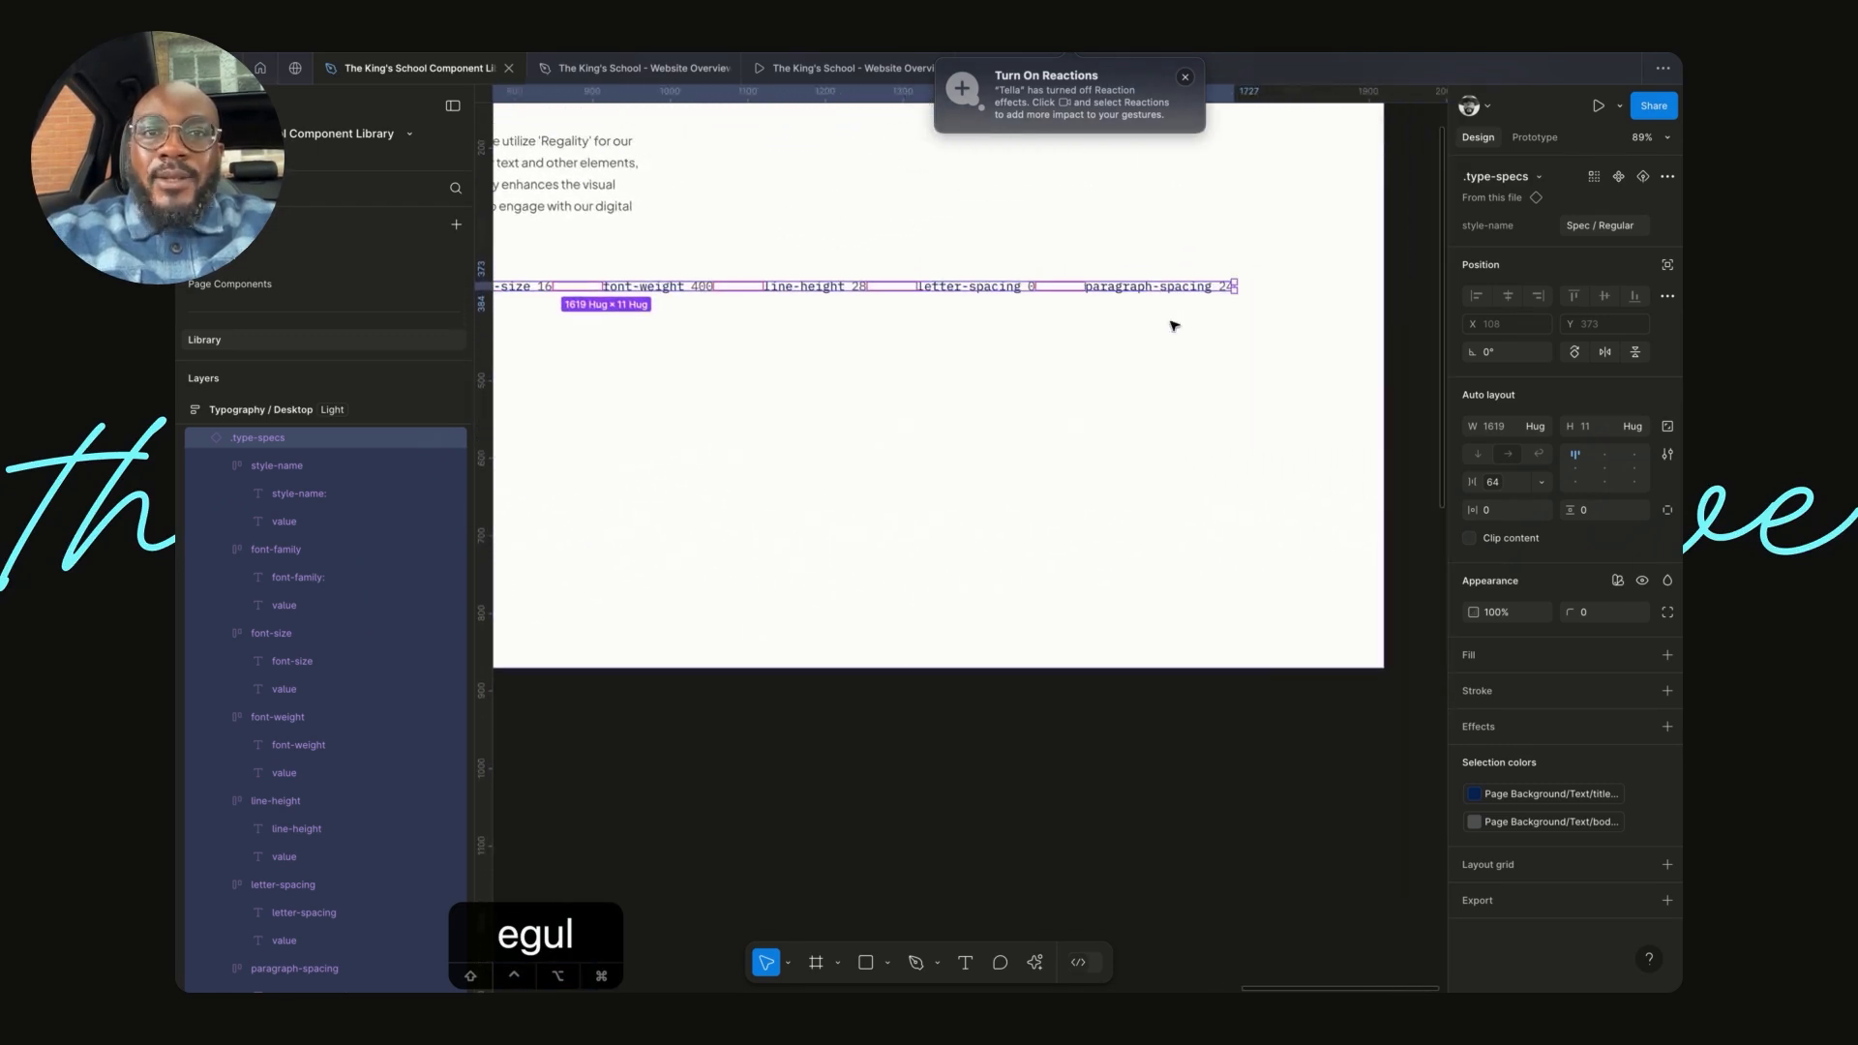
scroll(1174, 326, up, 5)
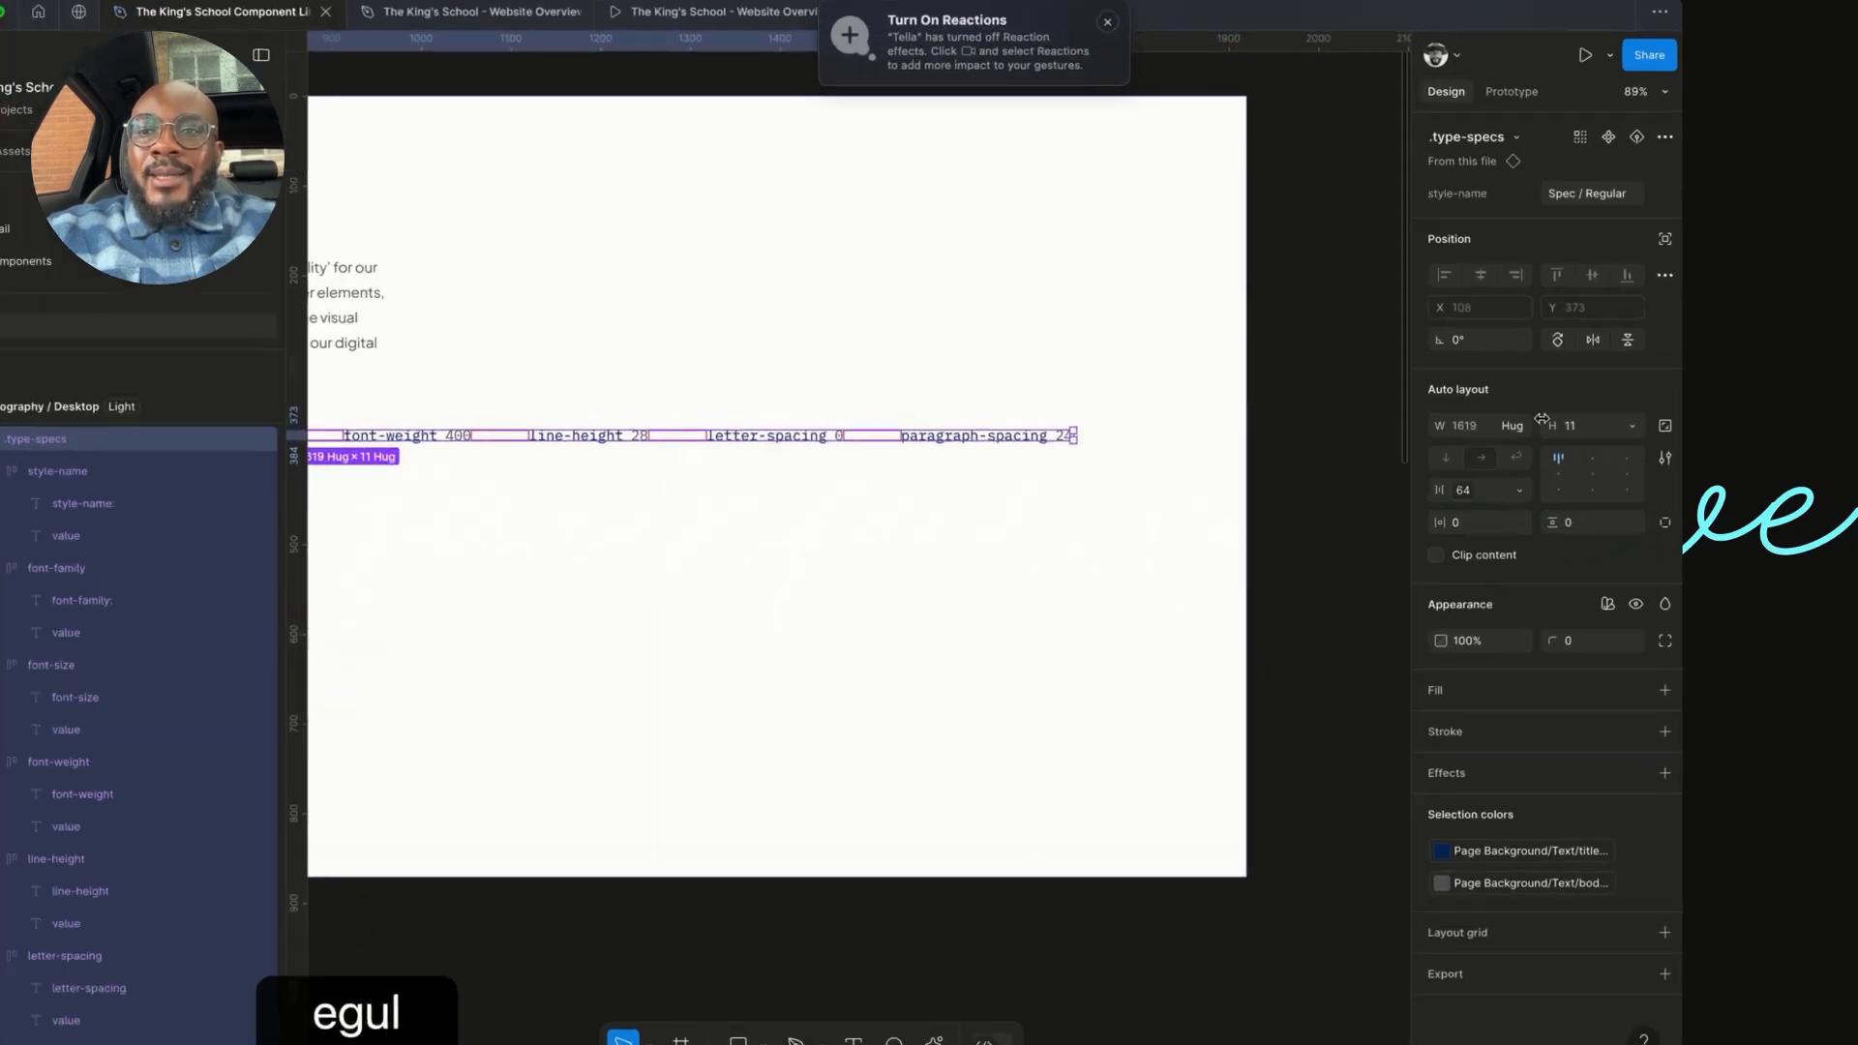
click(1517, 426)
click(1519, 449)
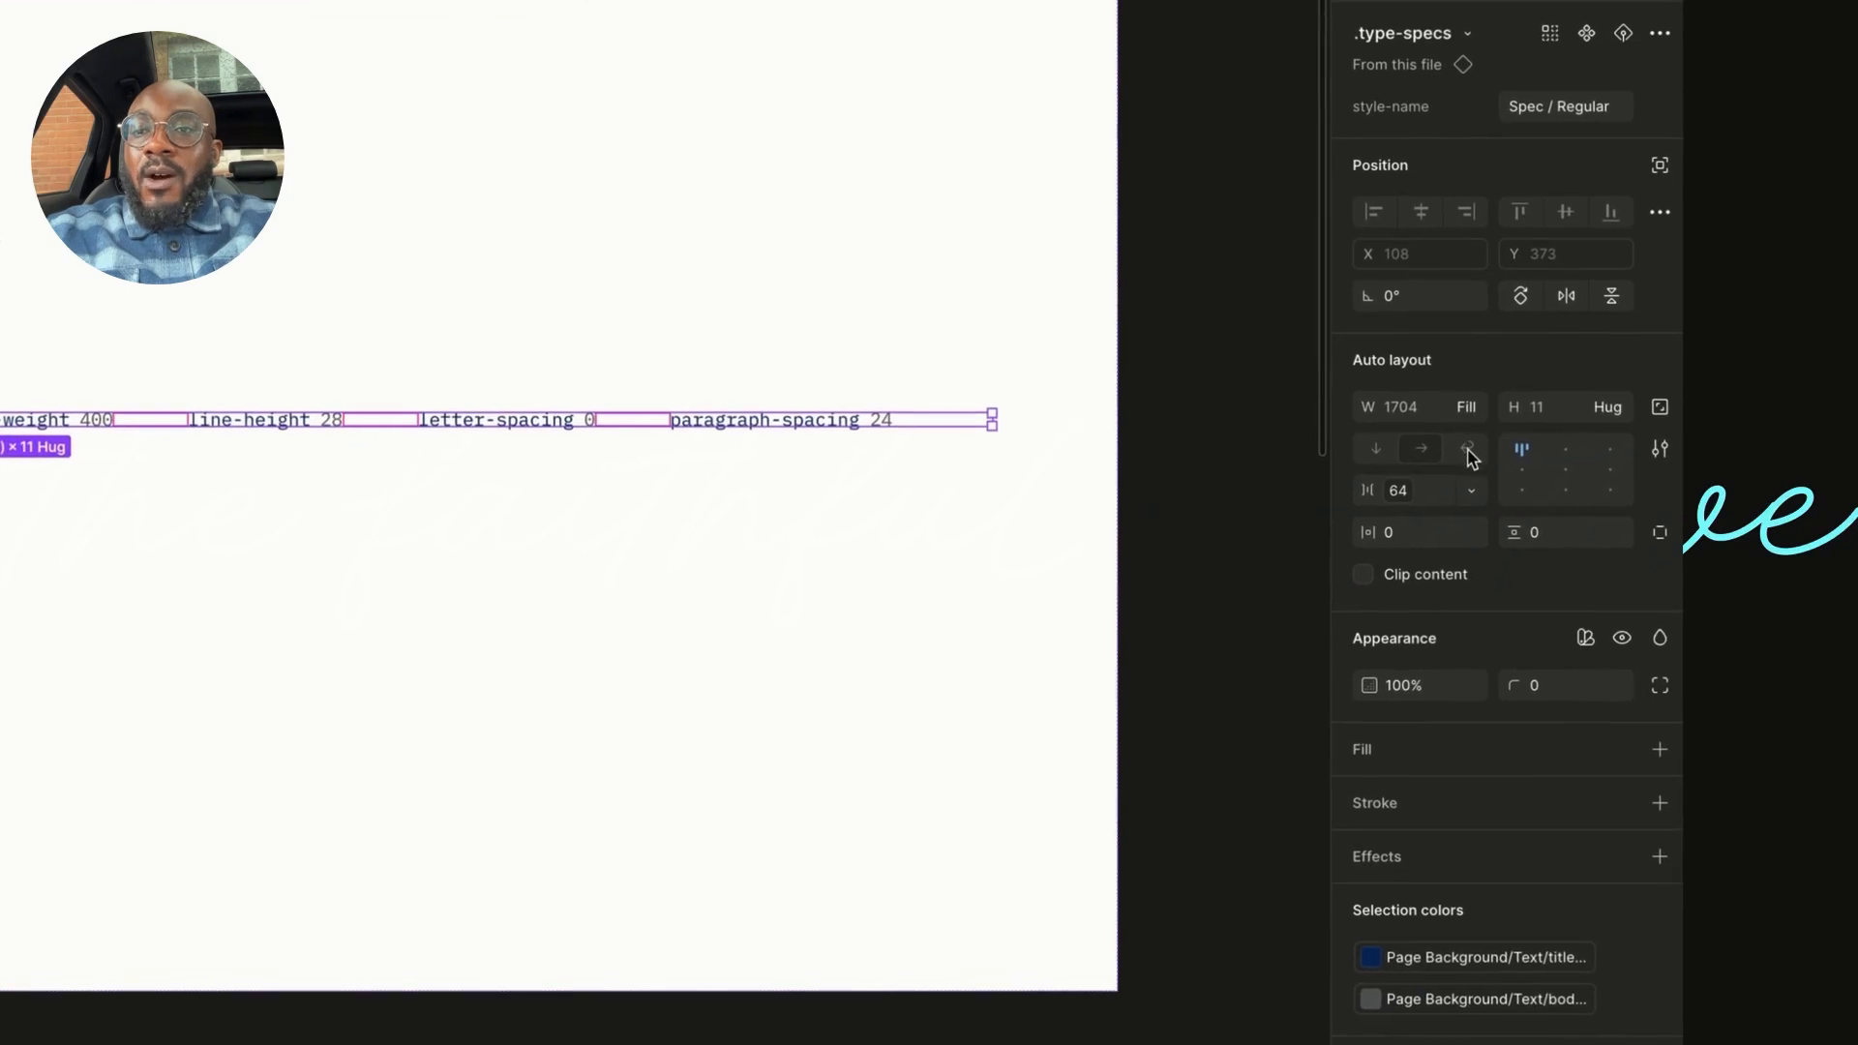
click(1209, 465)
click(1127, 427)
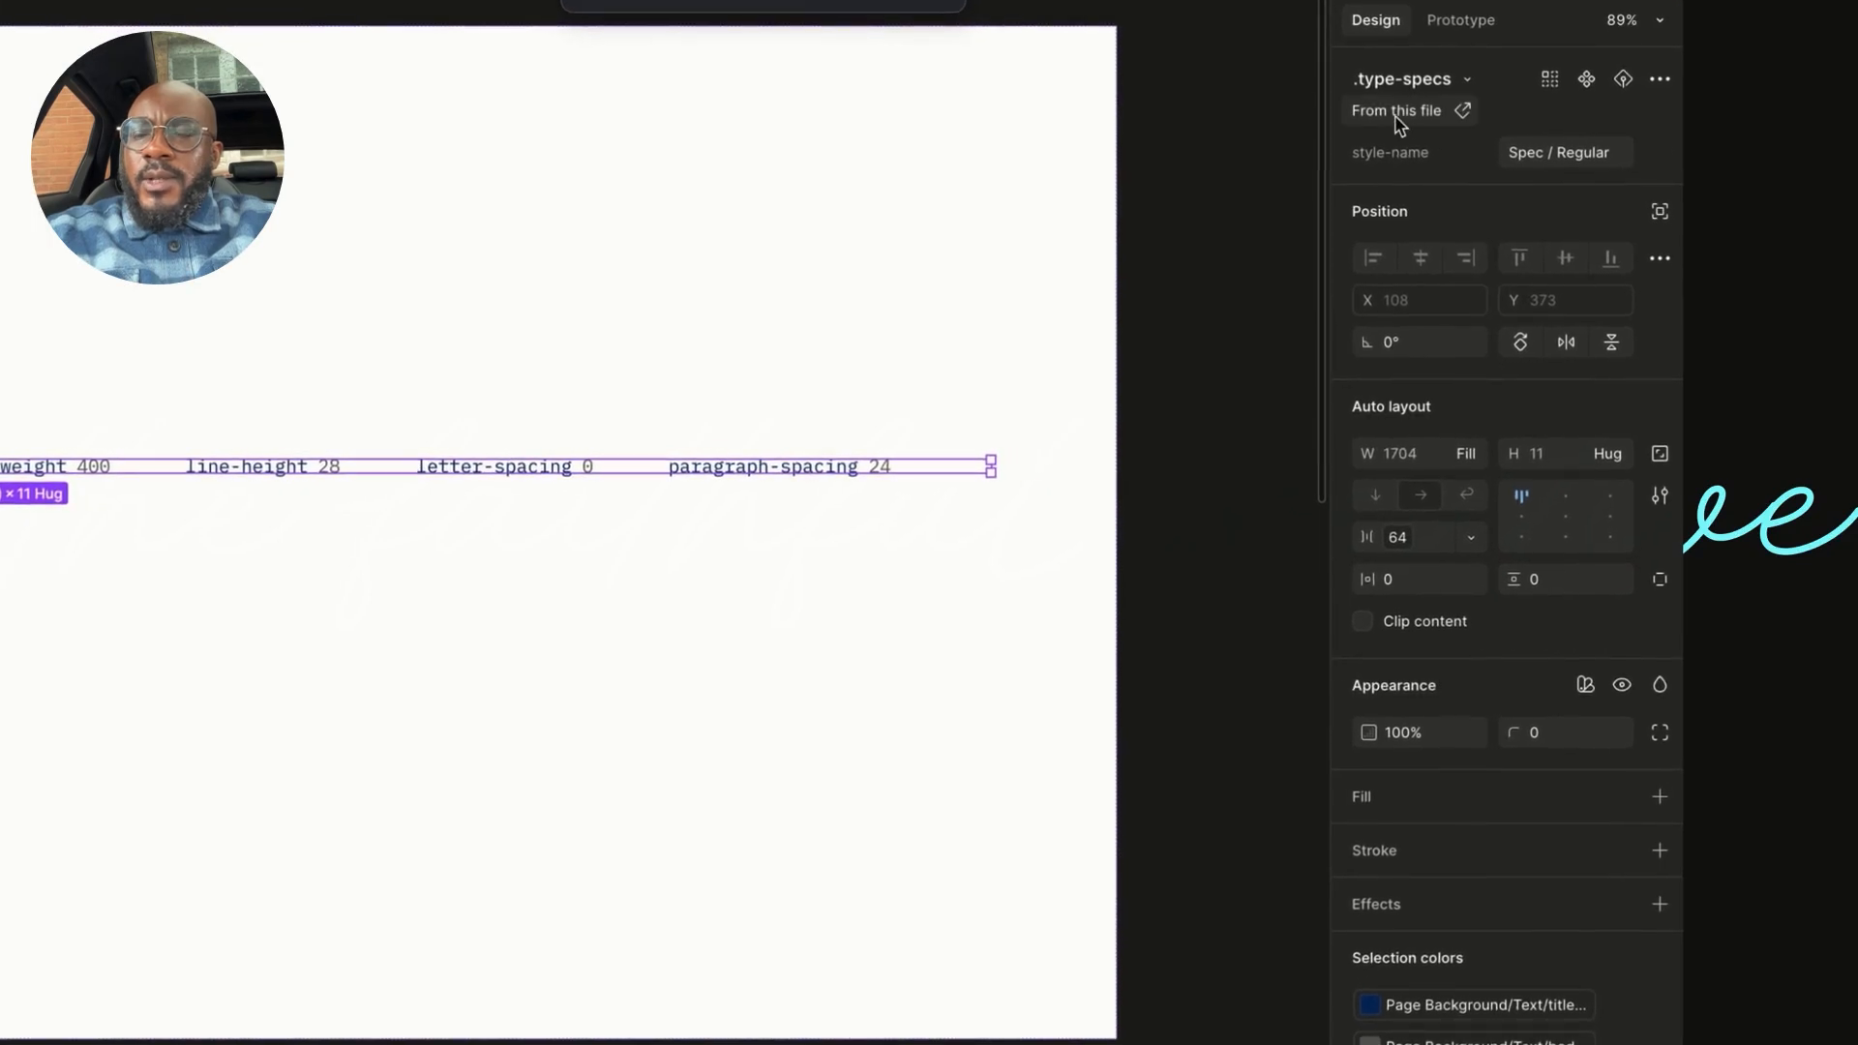
- Check the .type-specs main component, return to the instance and undo its Fill width change
click(1399, 115)
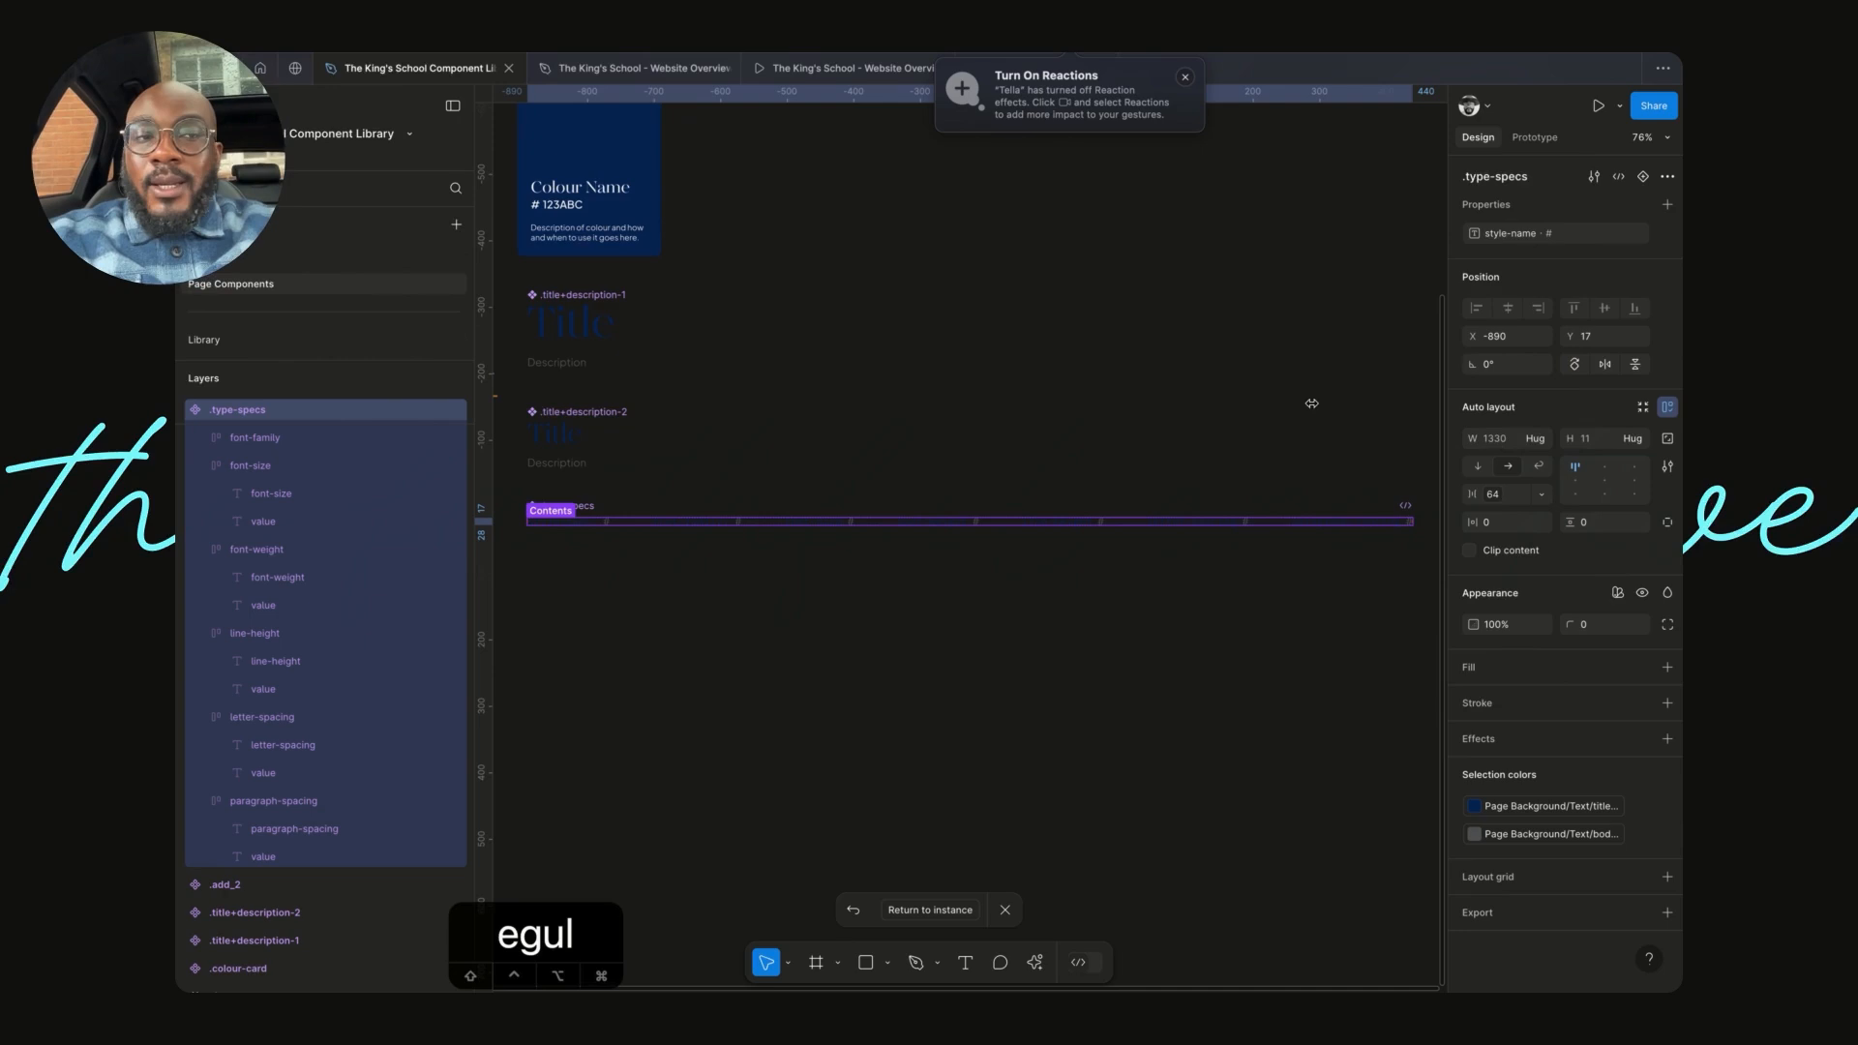
click(922, 910)
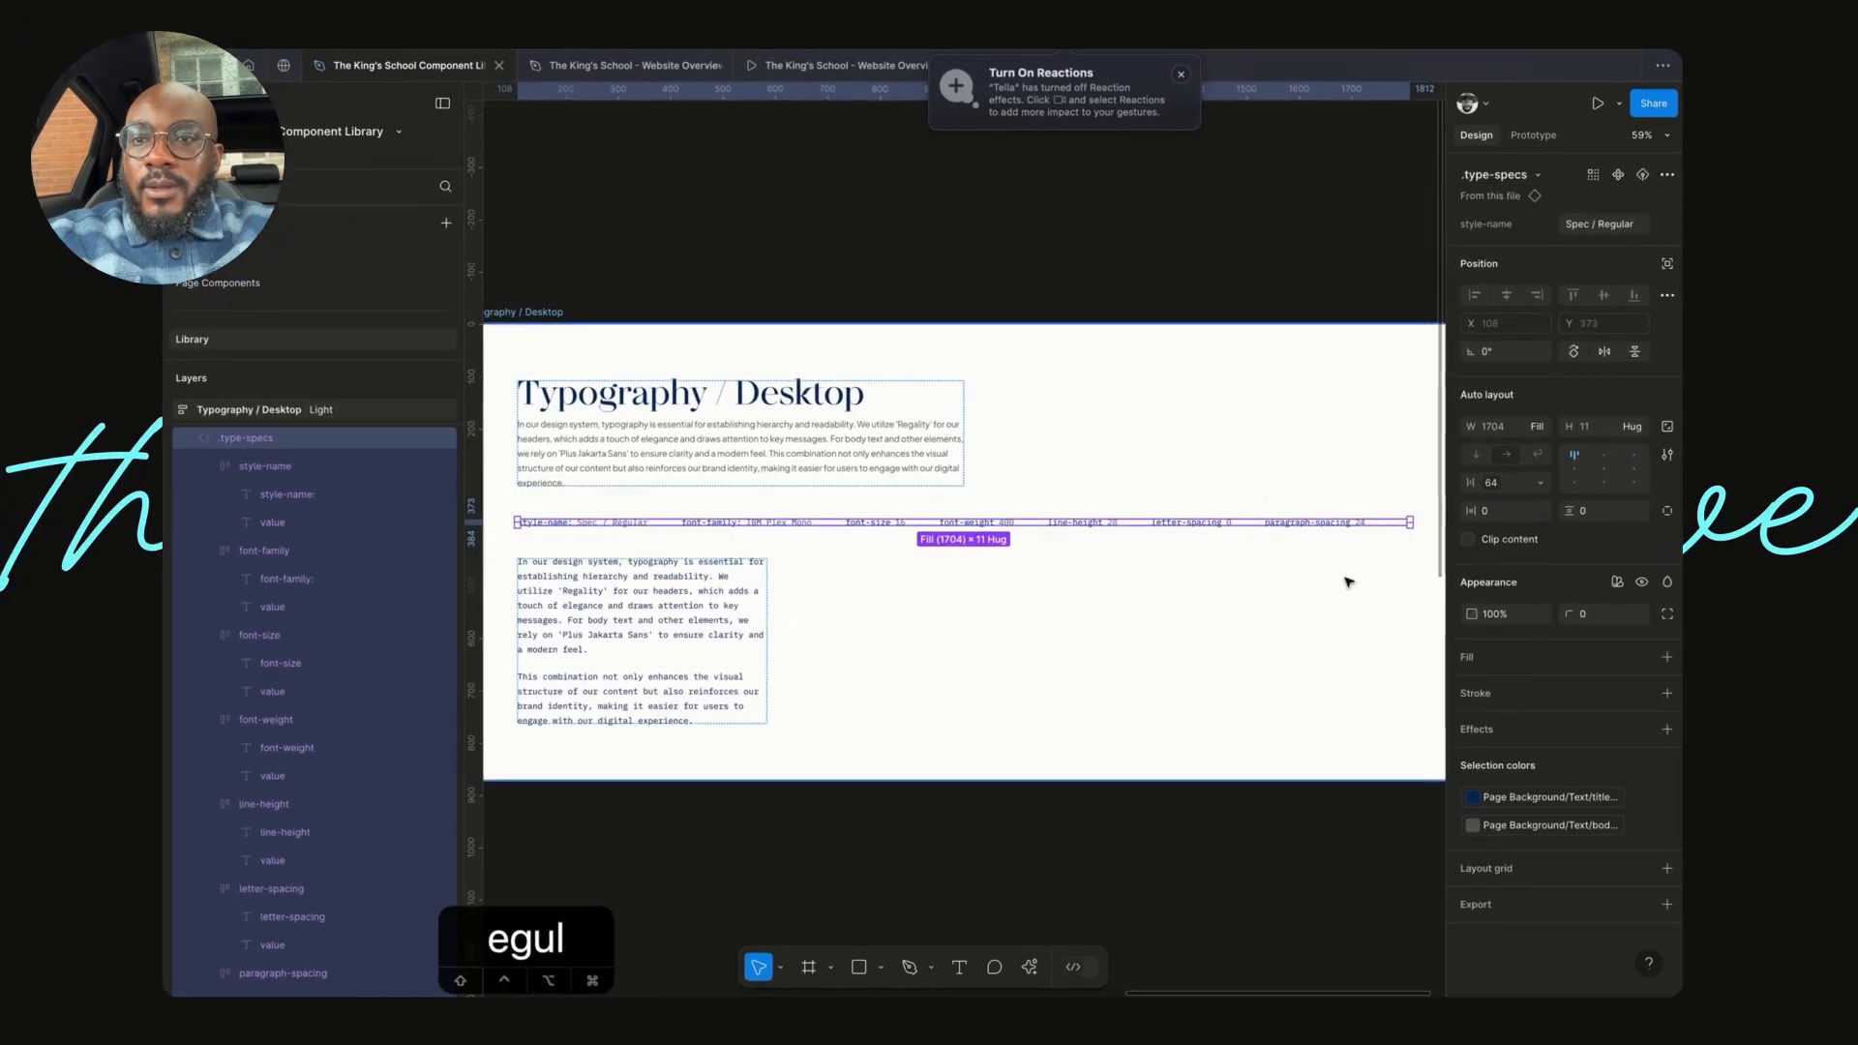
click(1304, 600)
key(super+z)
key(super+z)
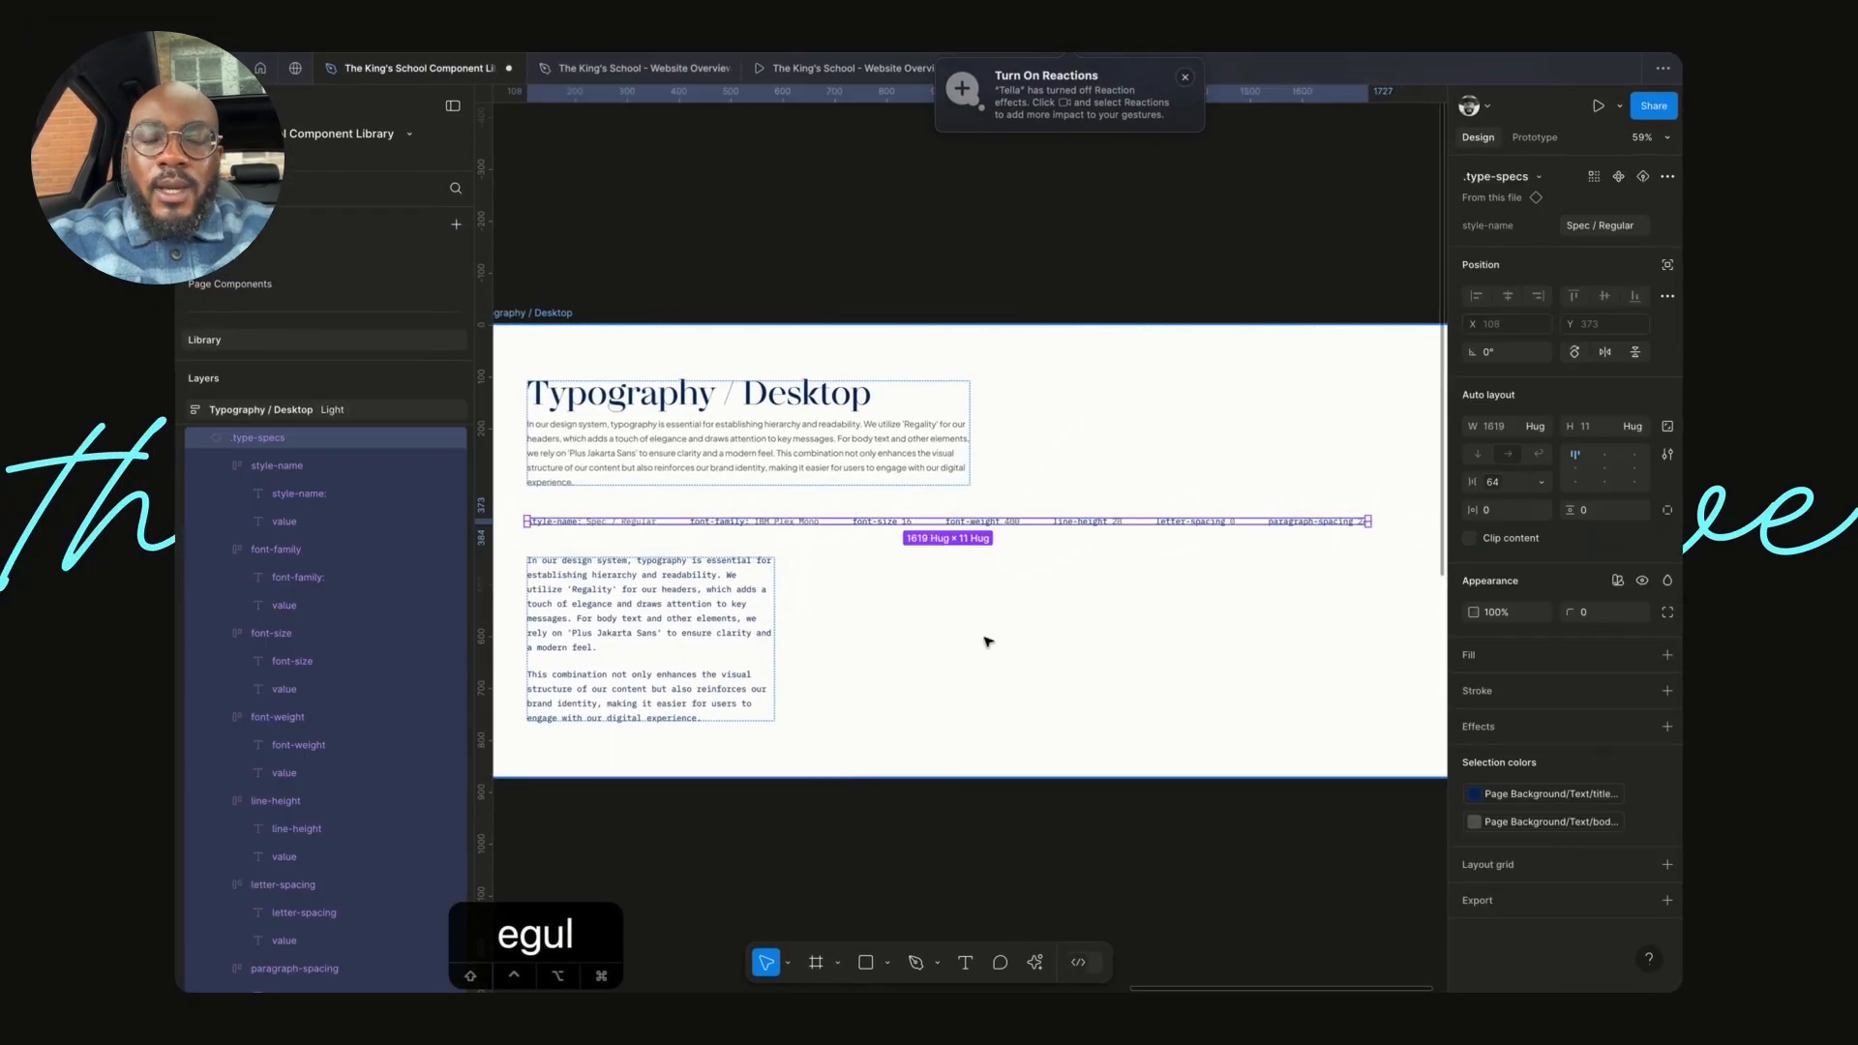
- Set the .type-specs main component's width to 1704 and its auto layout to wrap, and return to the instance
click(1490, 199)
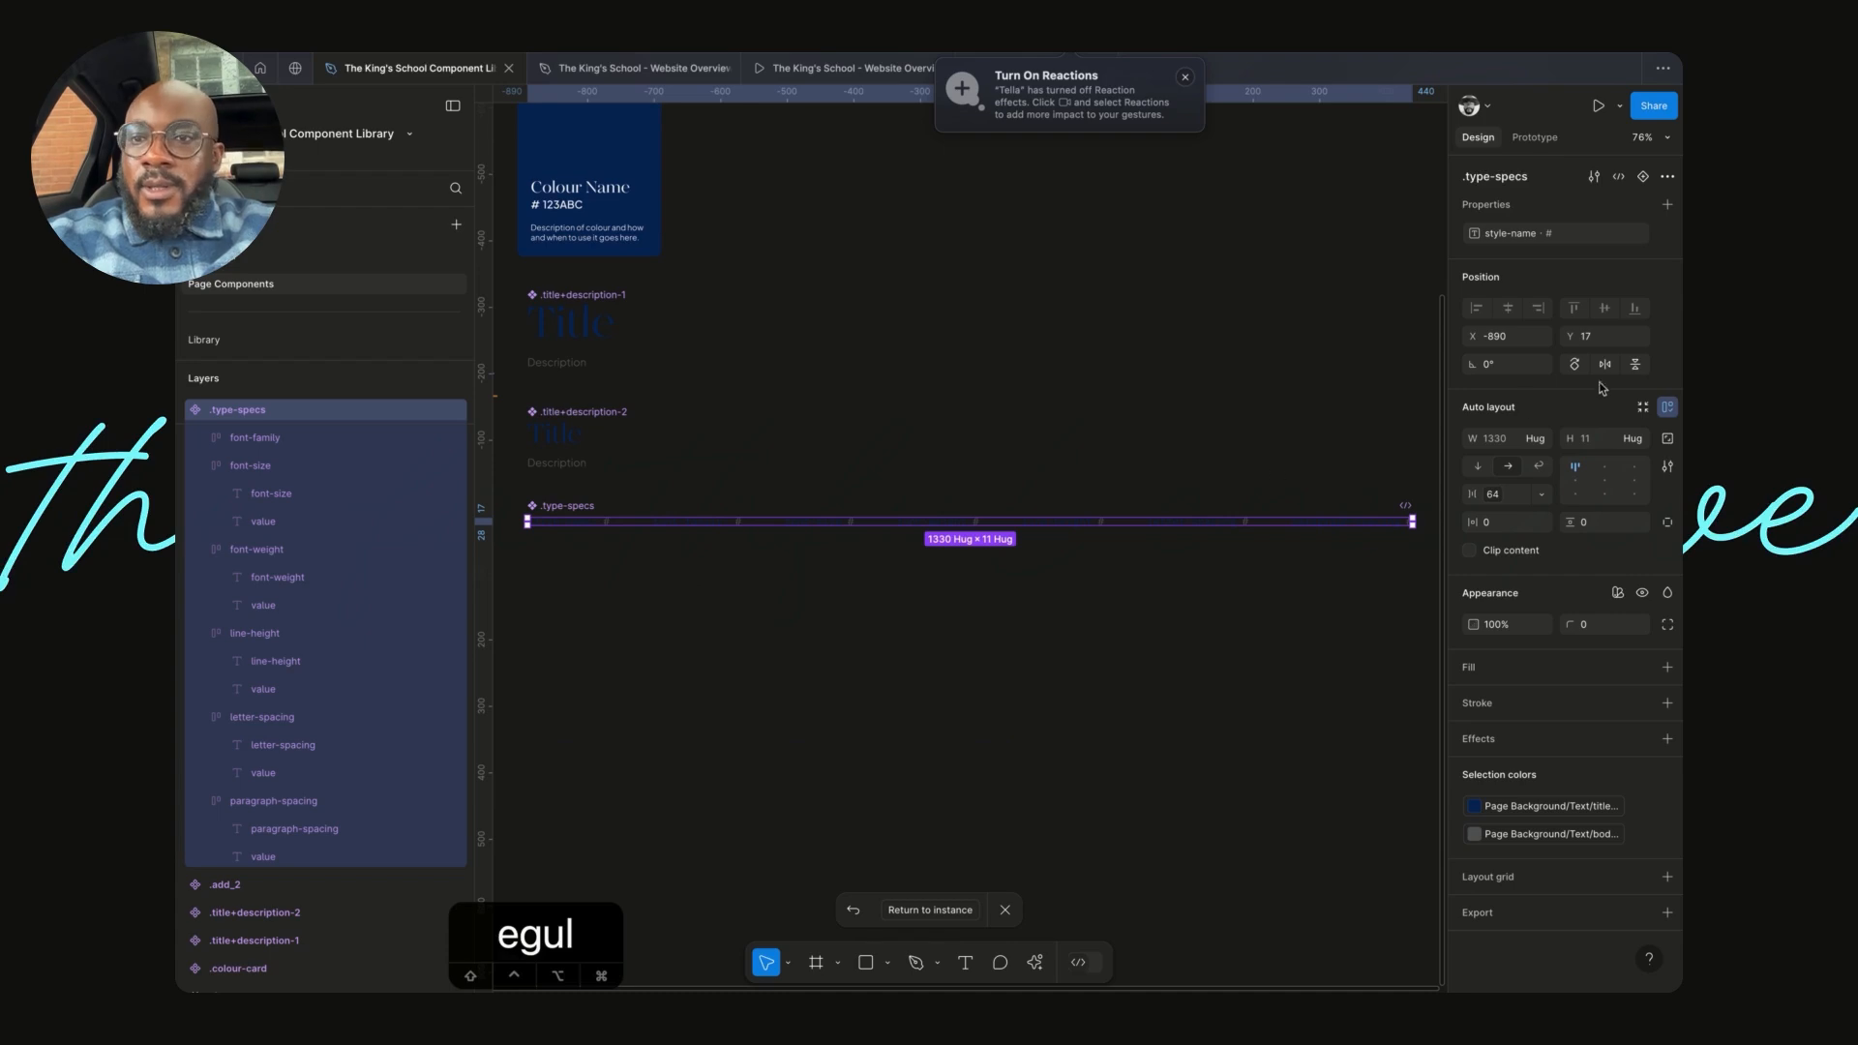
click(1500, 438)
text(1704)
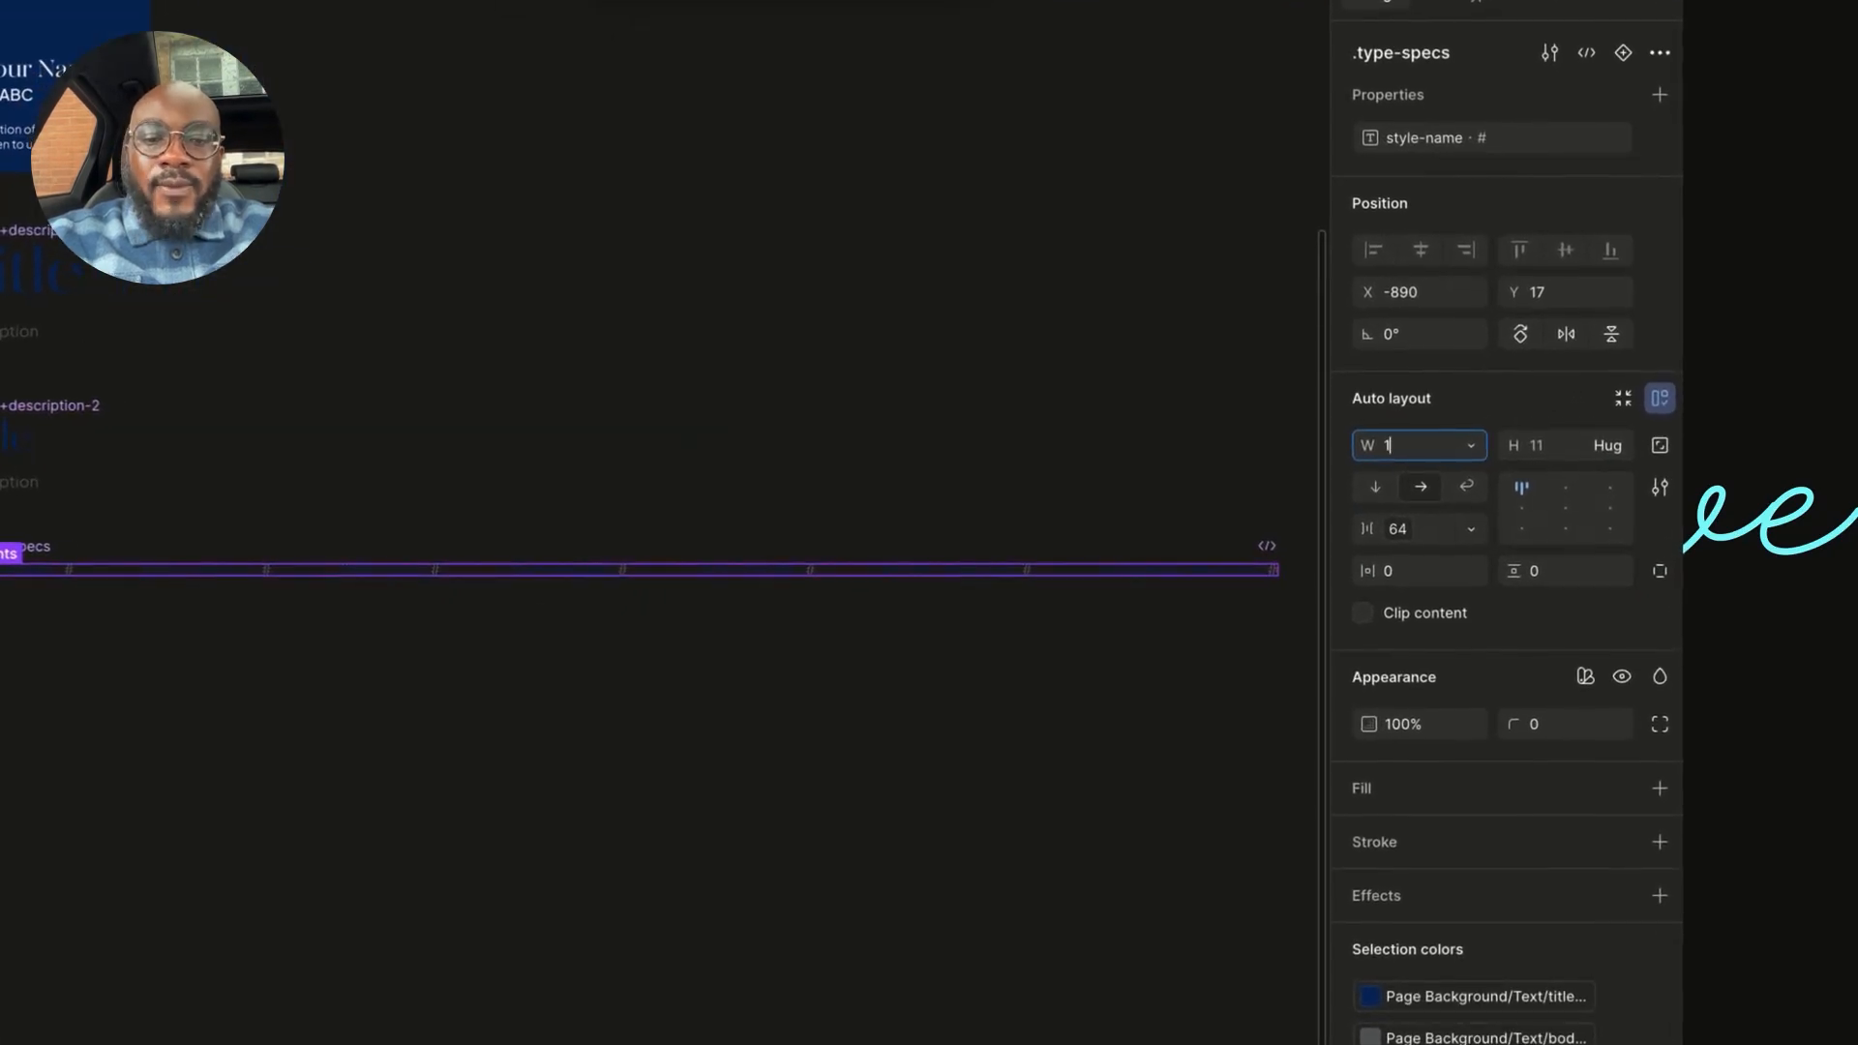
key(Tab)
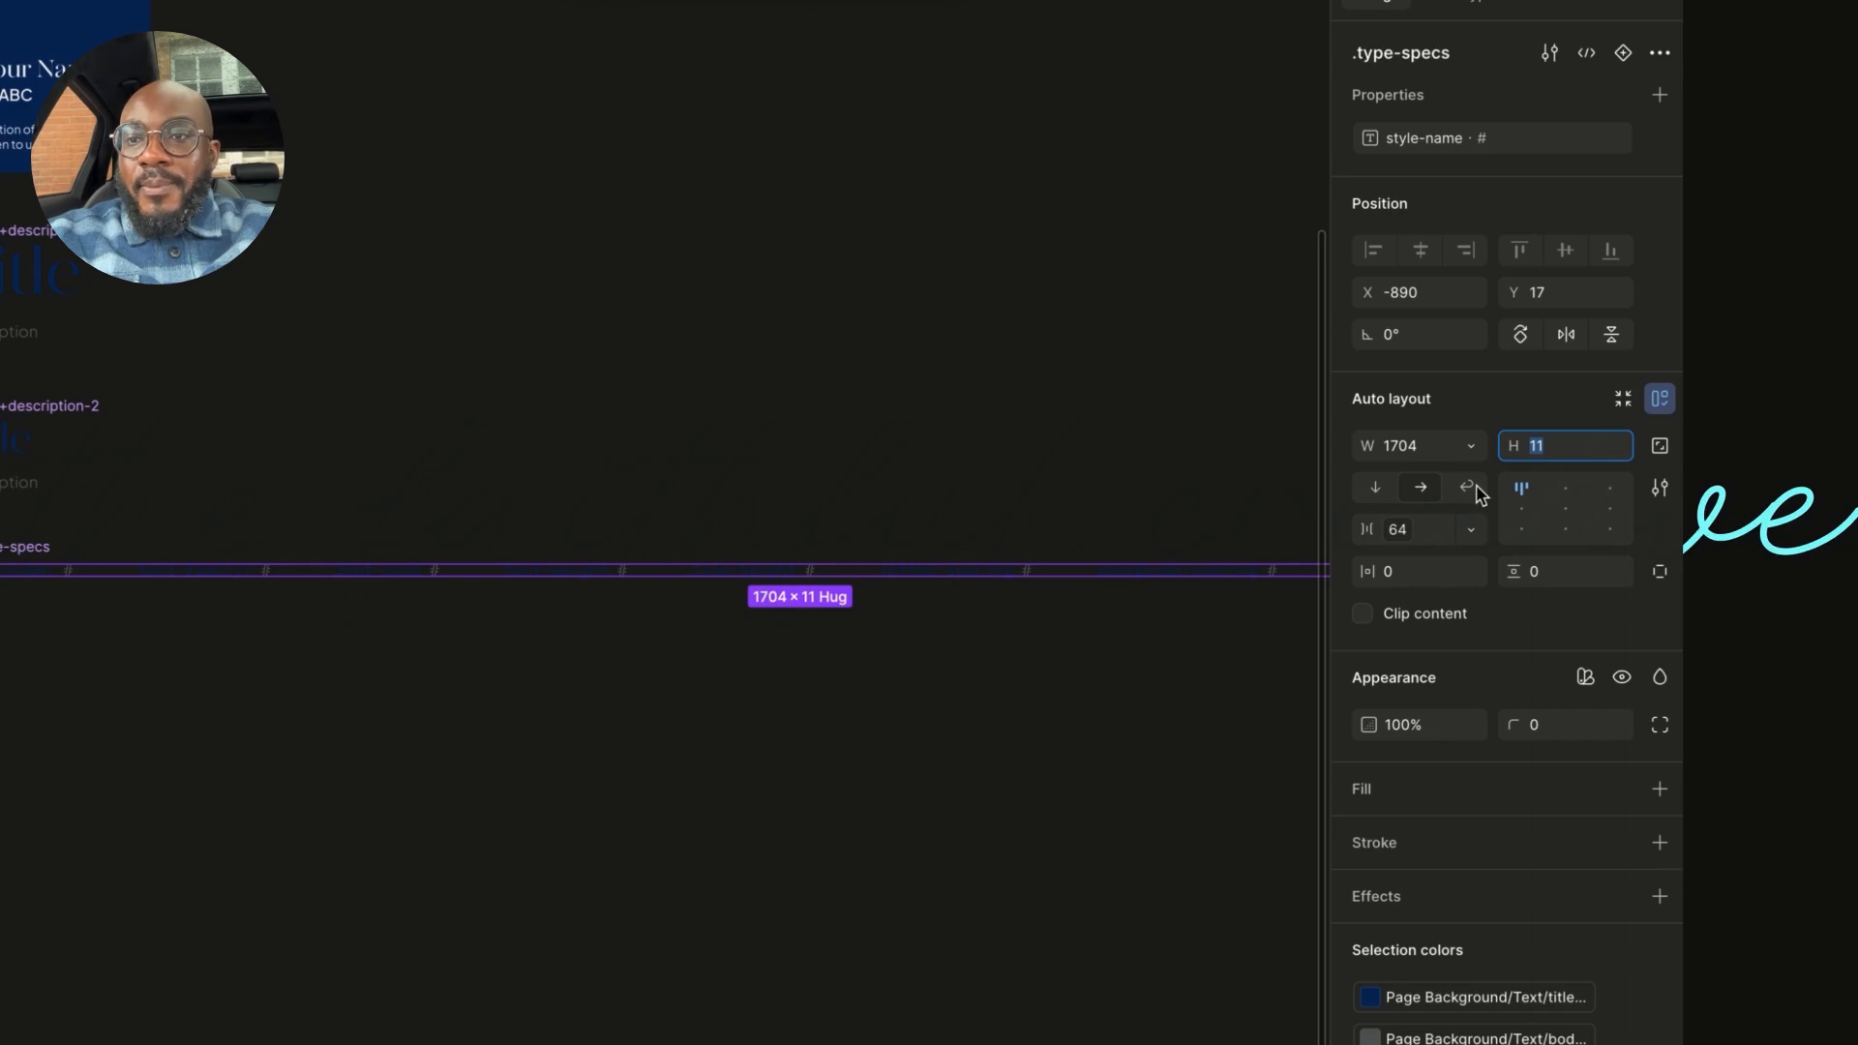
click(1471, 488)
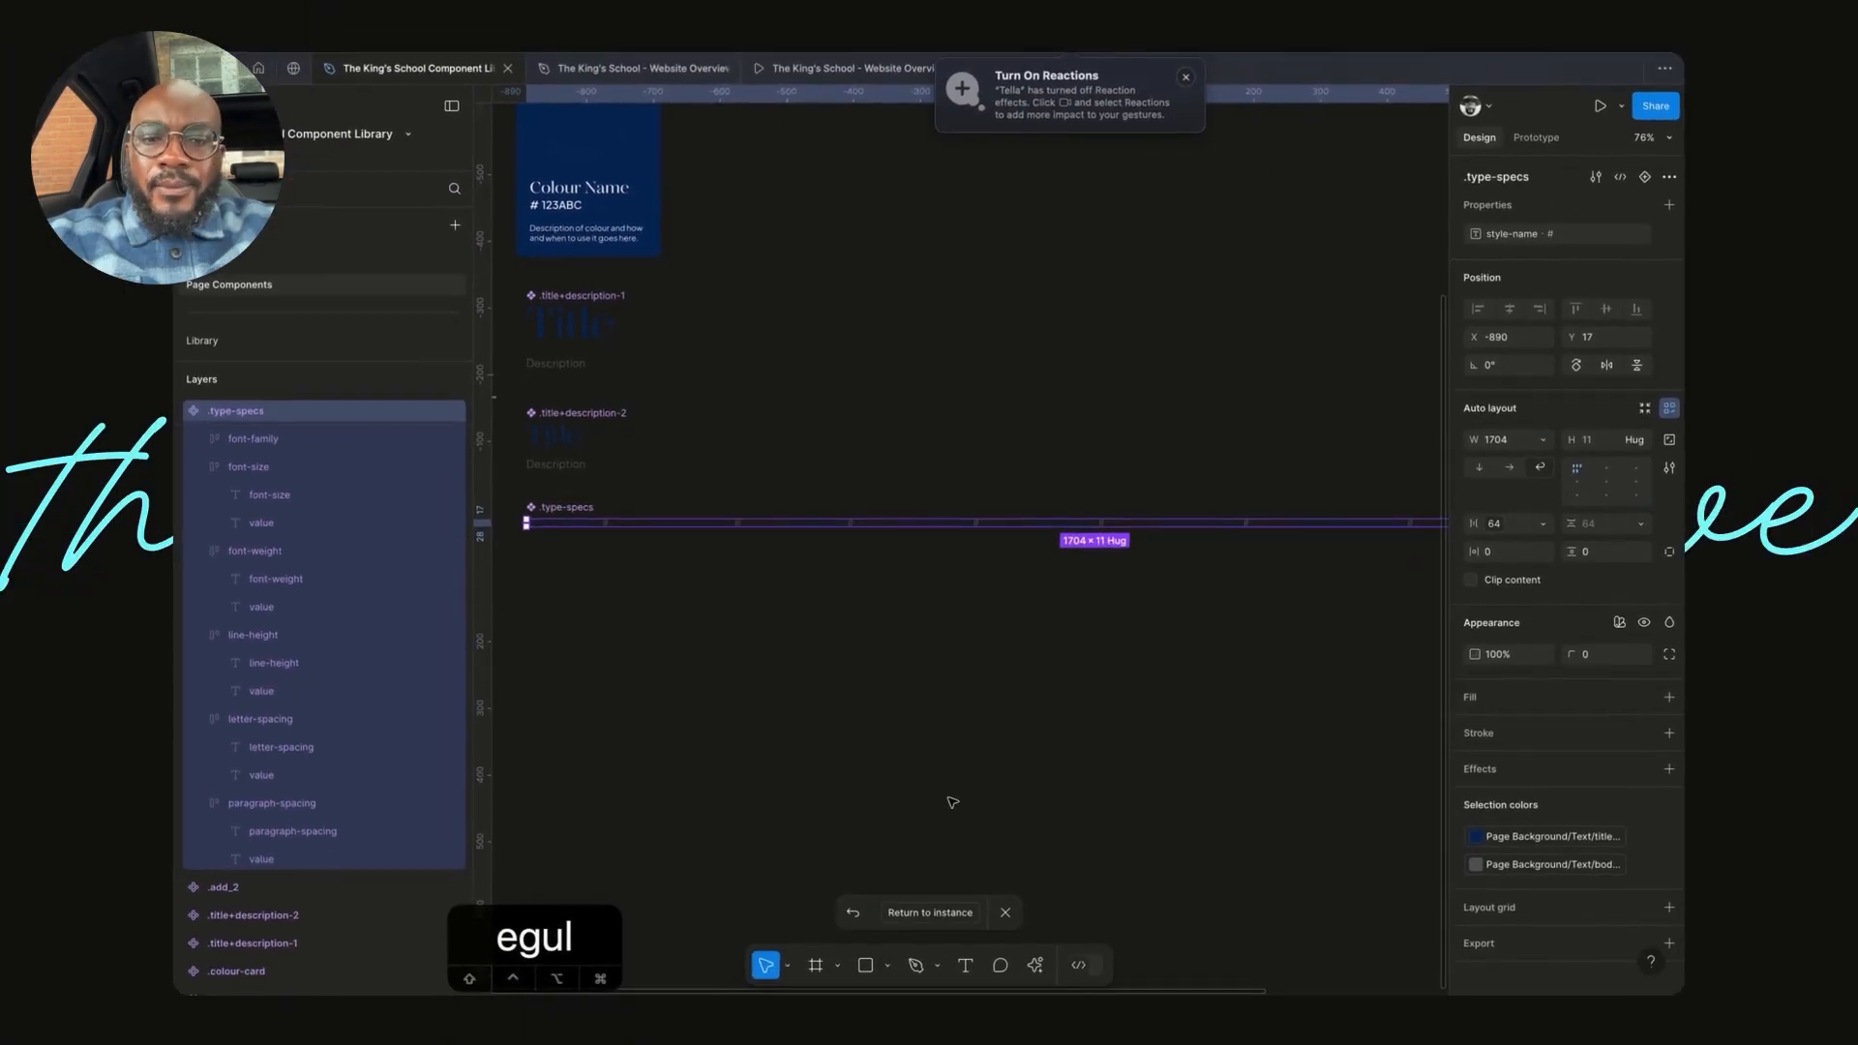
click(907, 910)
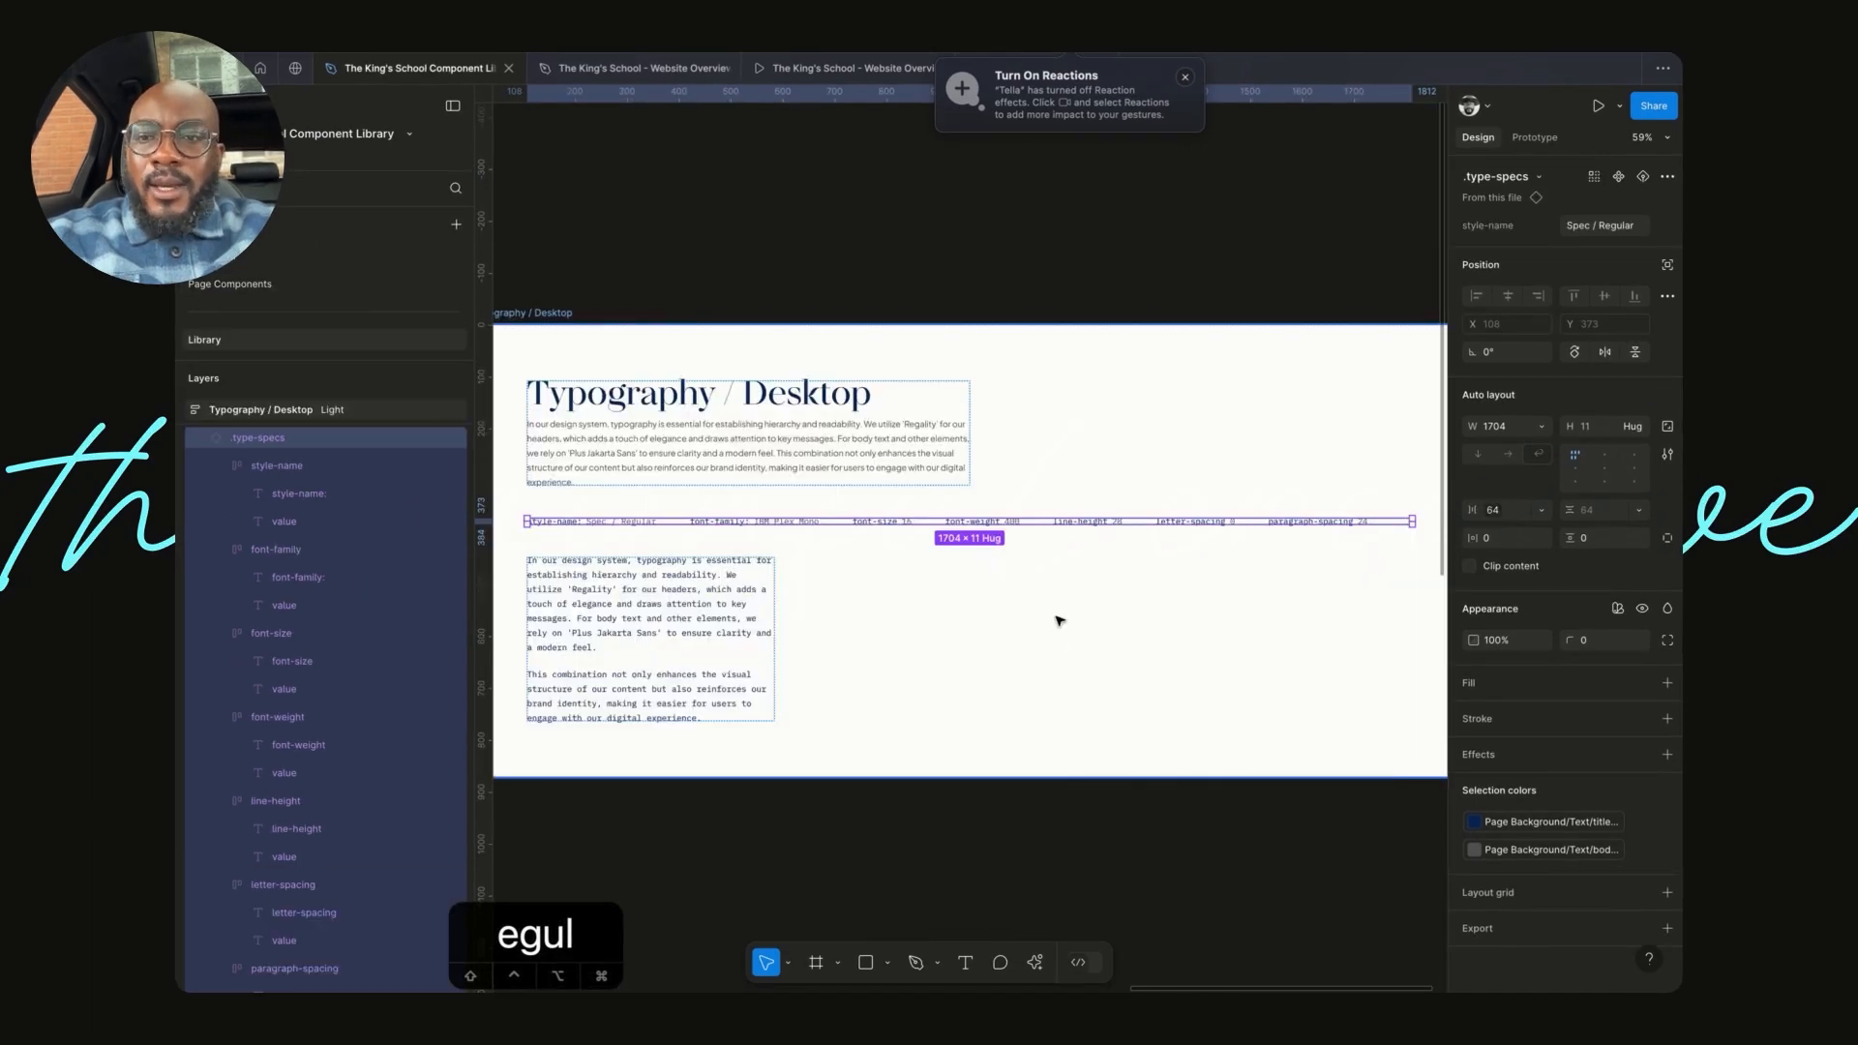
- Duplicate the .type-specs instance and narrow the copy to about 263 wide so its items wrap
key(super+d)
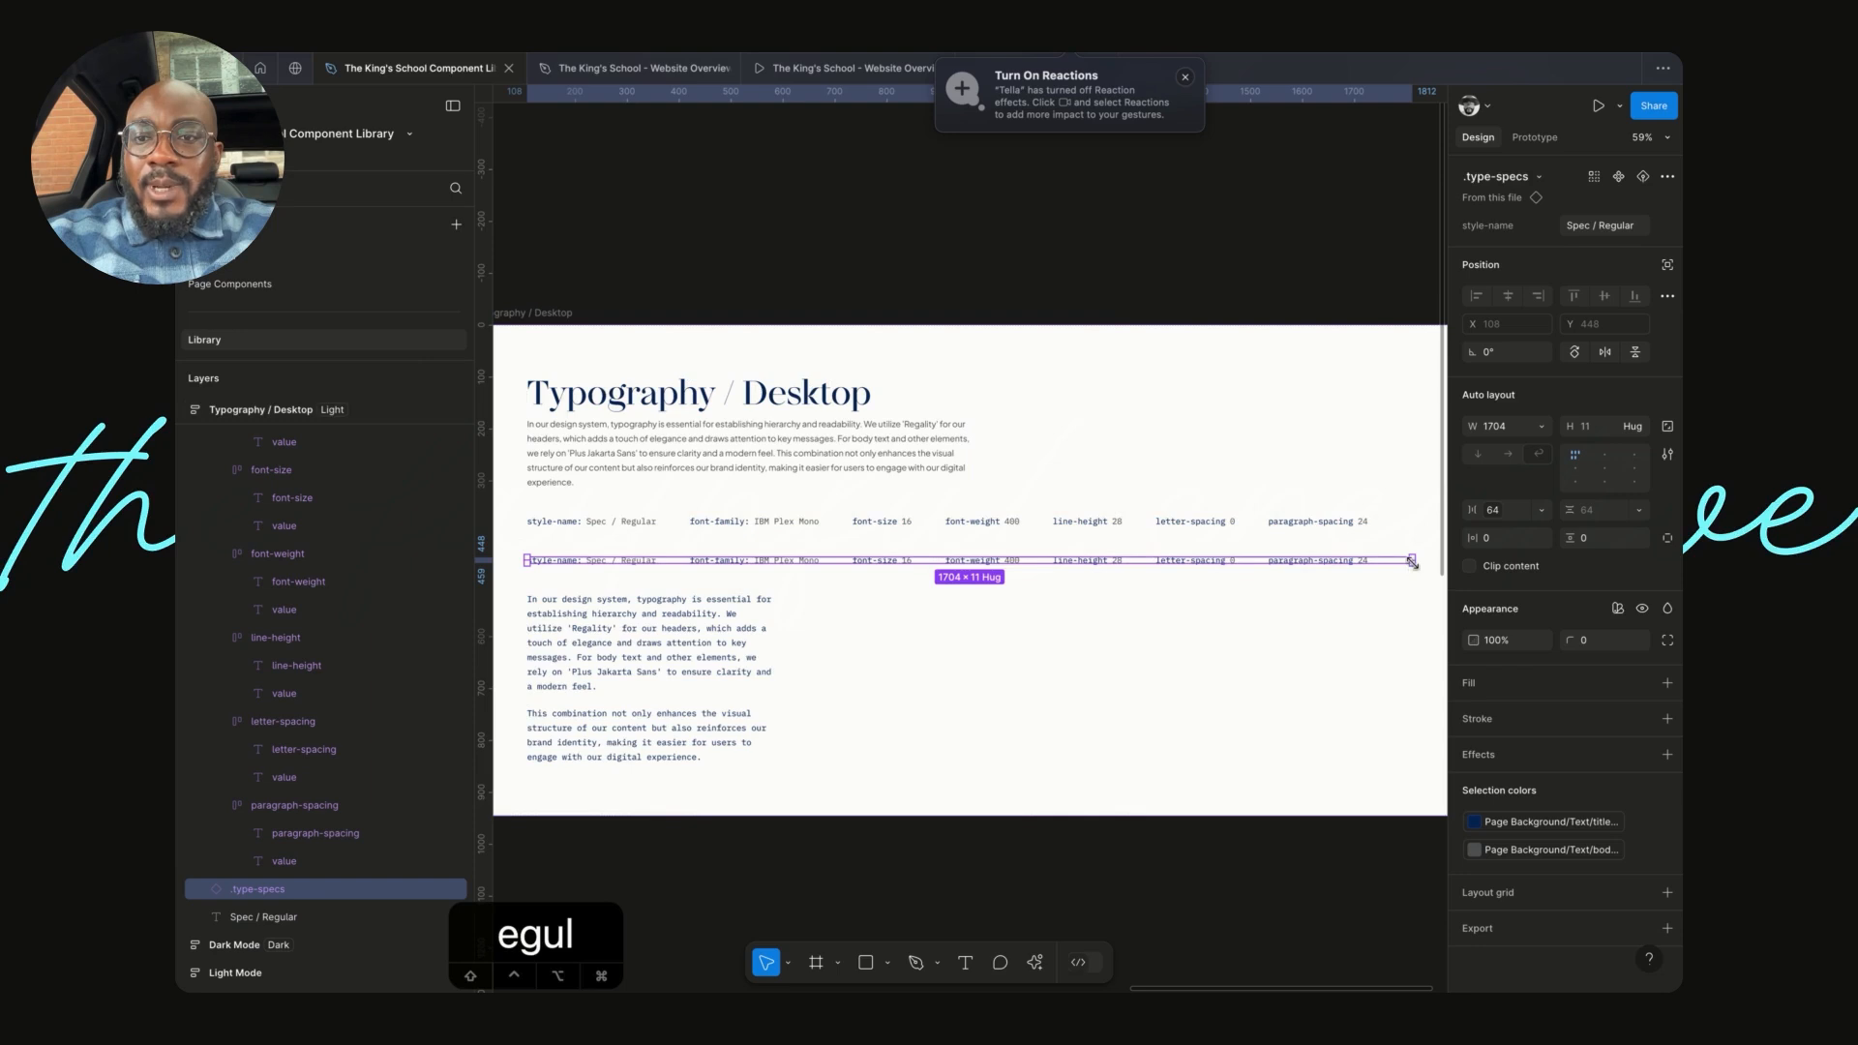
drag(1385, 560, 663, 583)
scroll(602, 672, left, 4)
scroll(602, 672, down, 1)
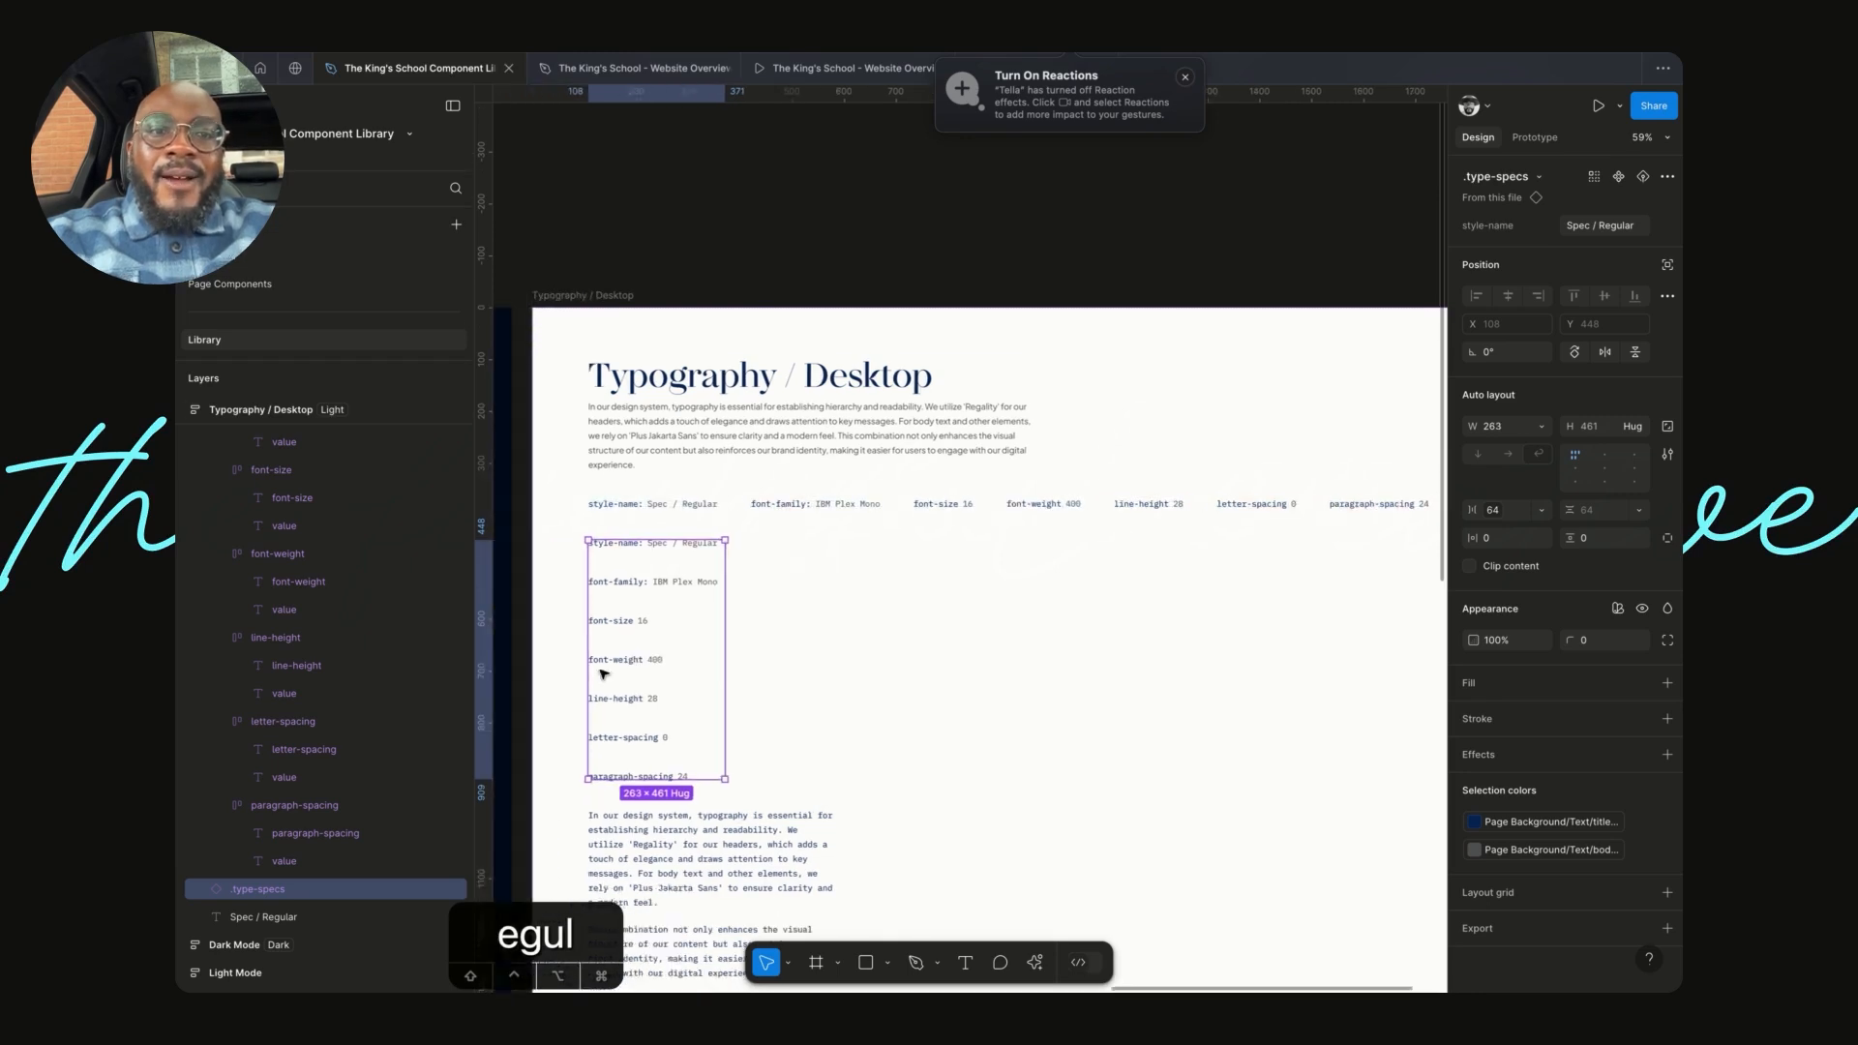
scroll(828, 578, up, 1)
scroll(829, 578, up, 5)
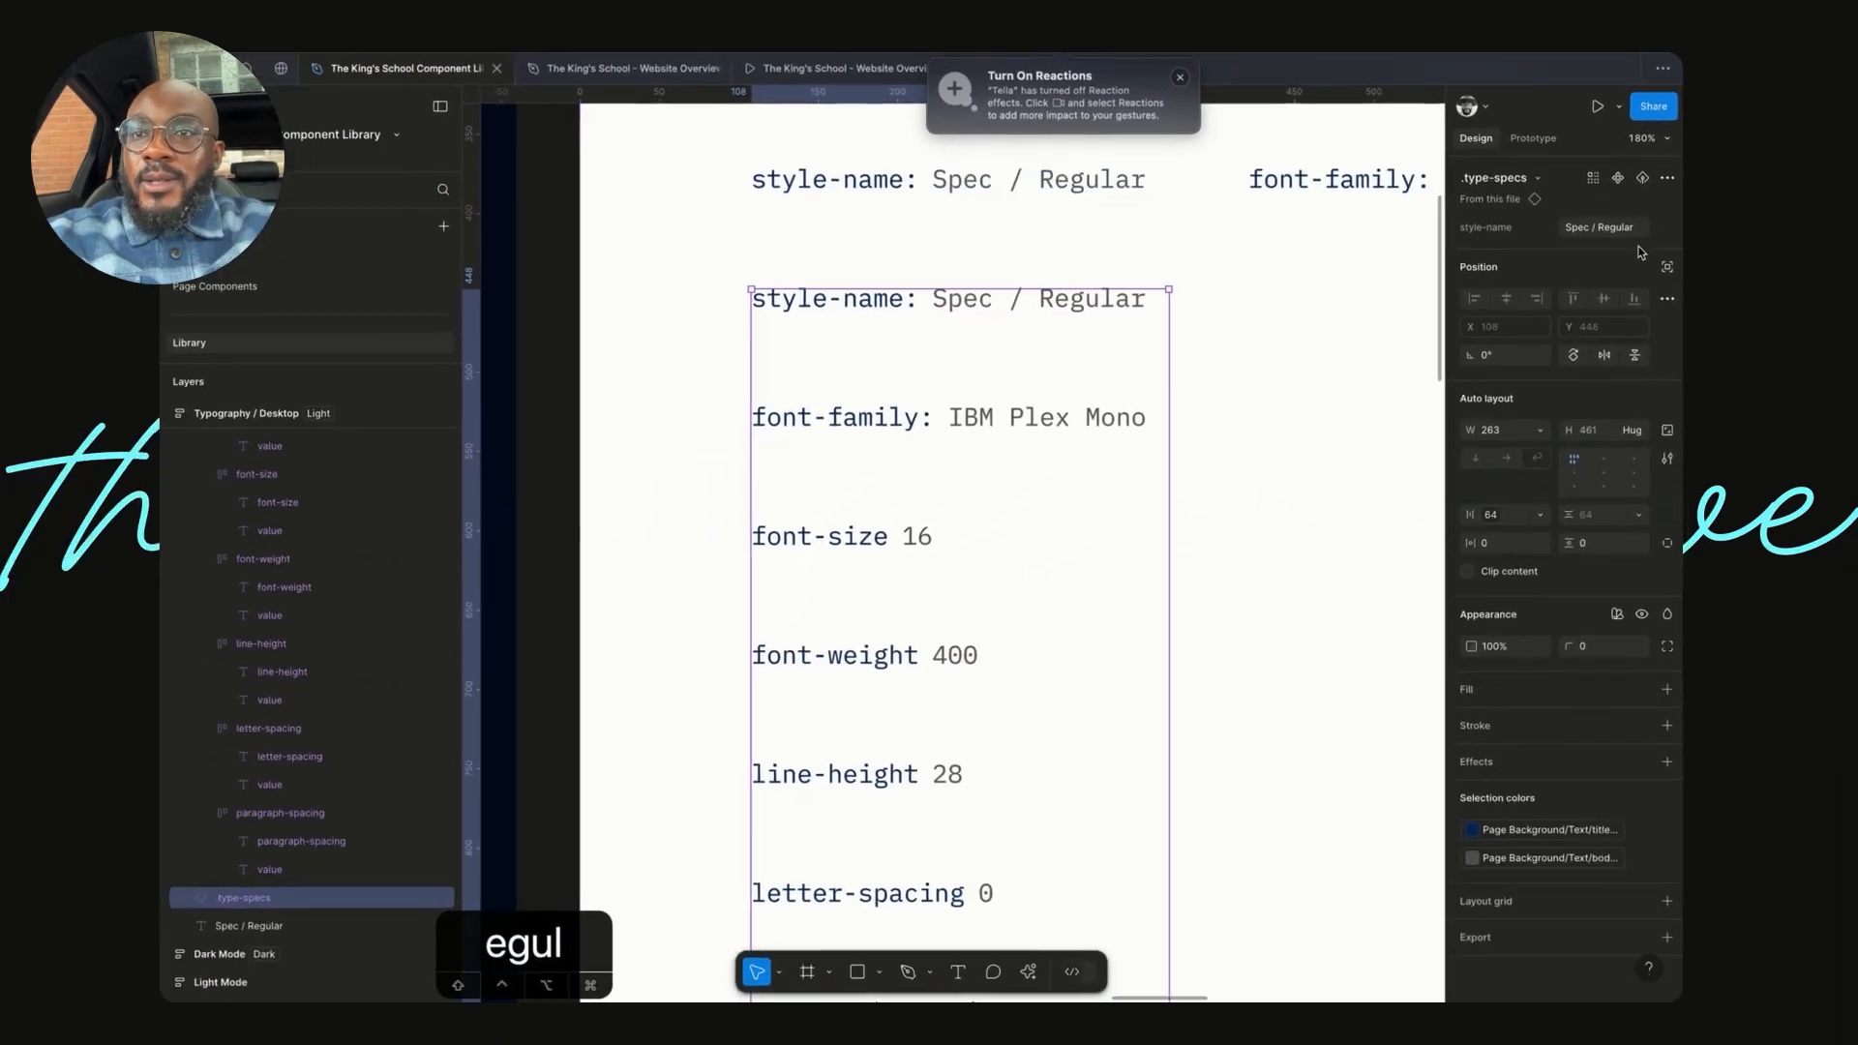
- Set the vertical gap between wrapped items in the .type-specs main component to 24
click(1501, 198)
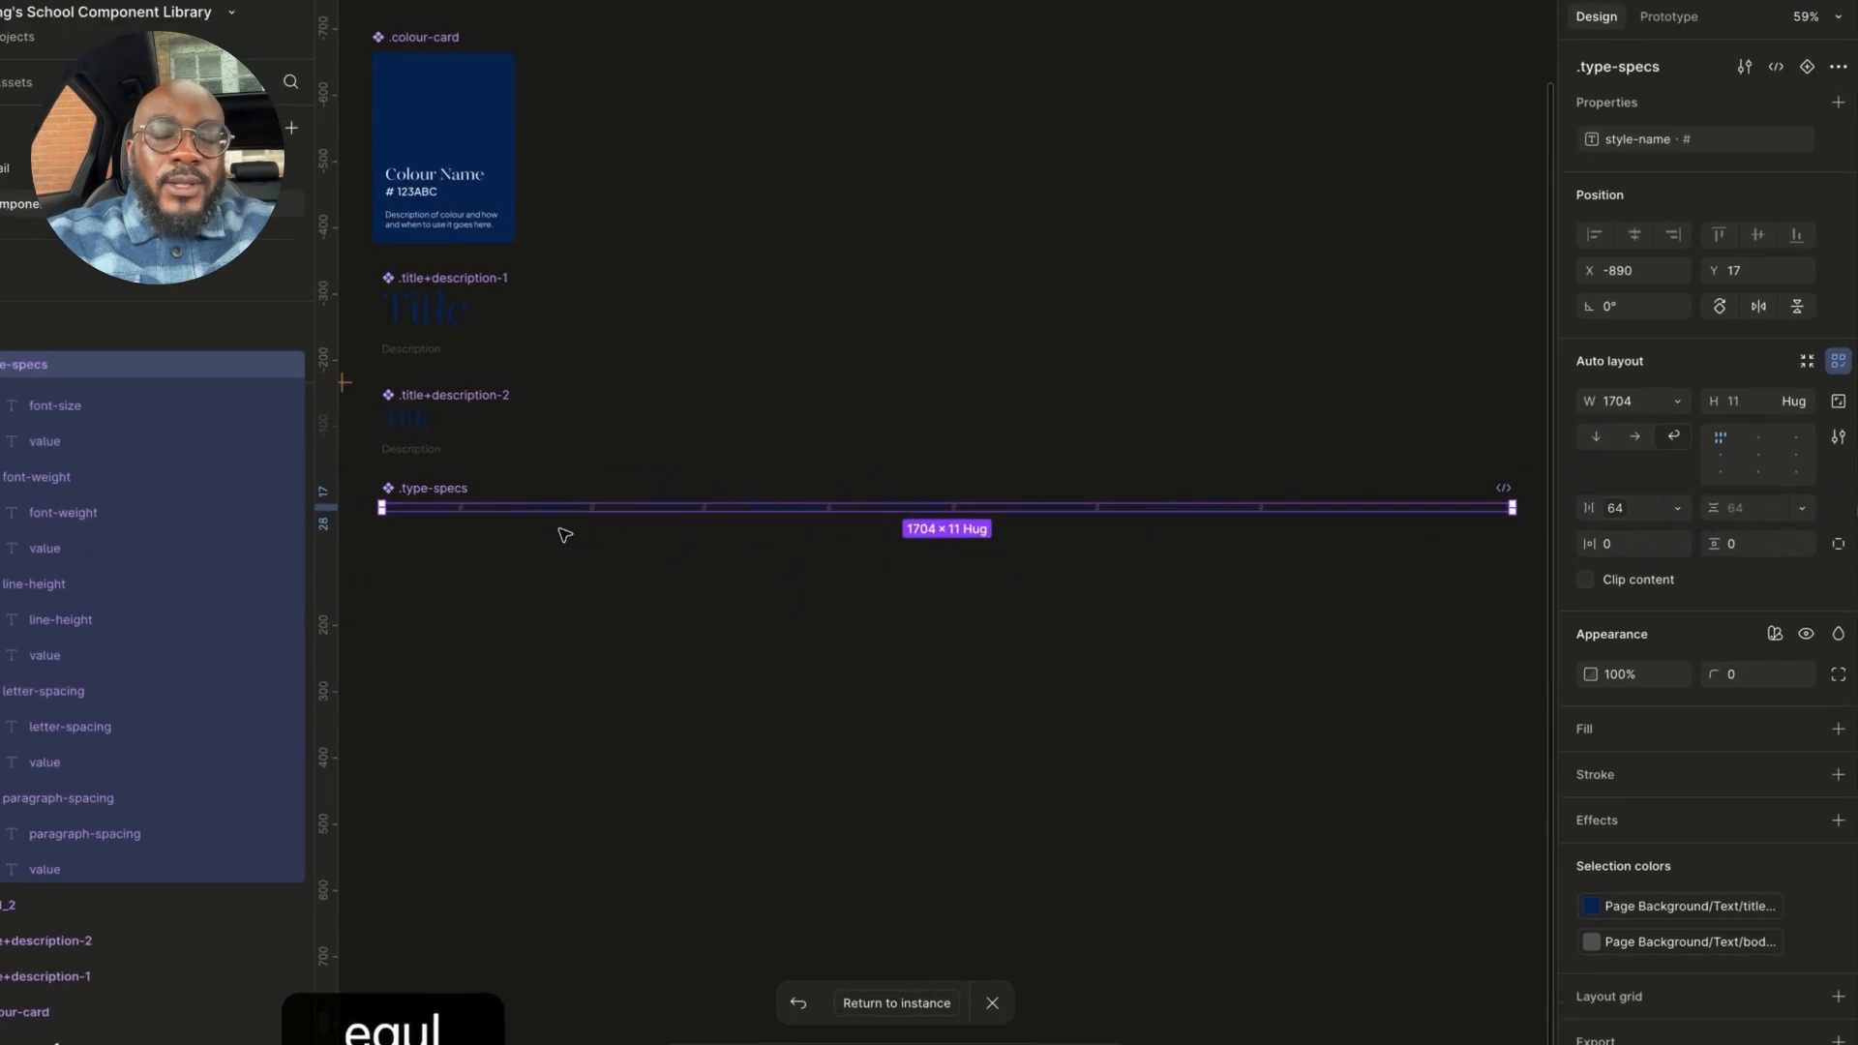
click(1601, 525)
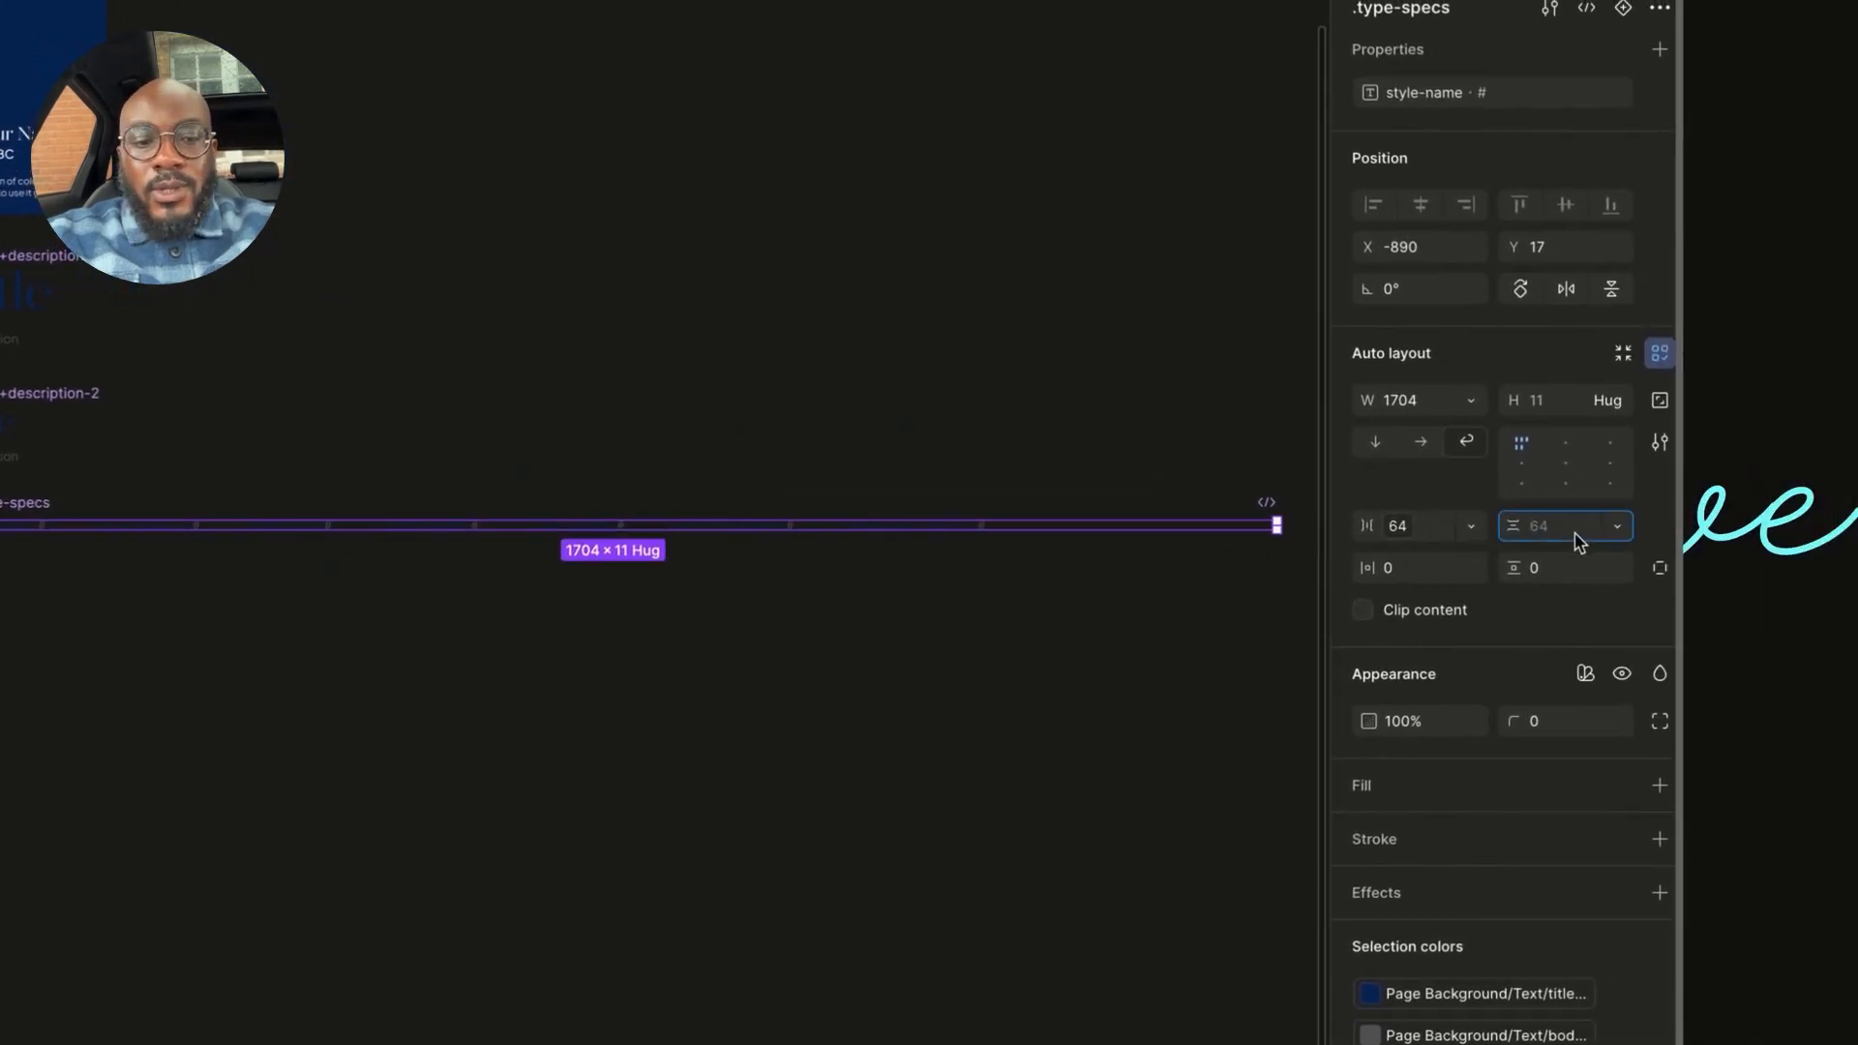
text(24)
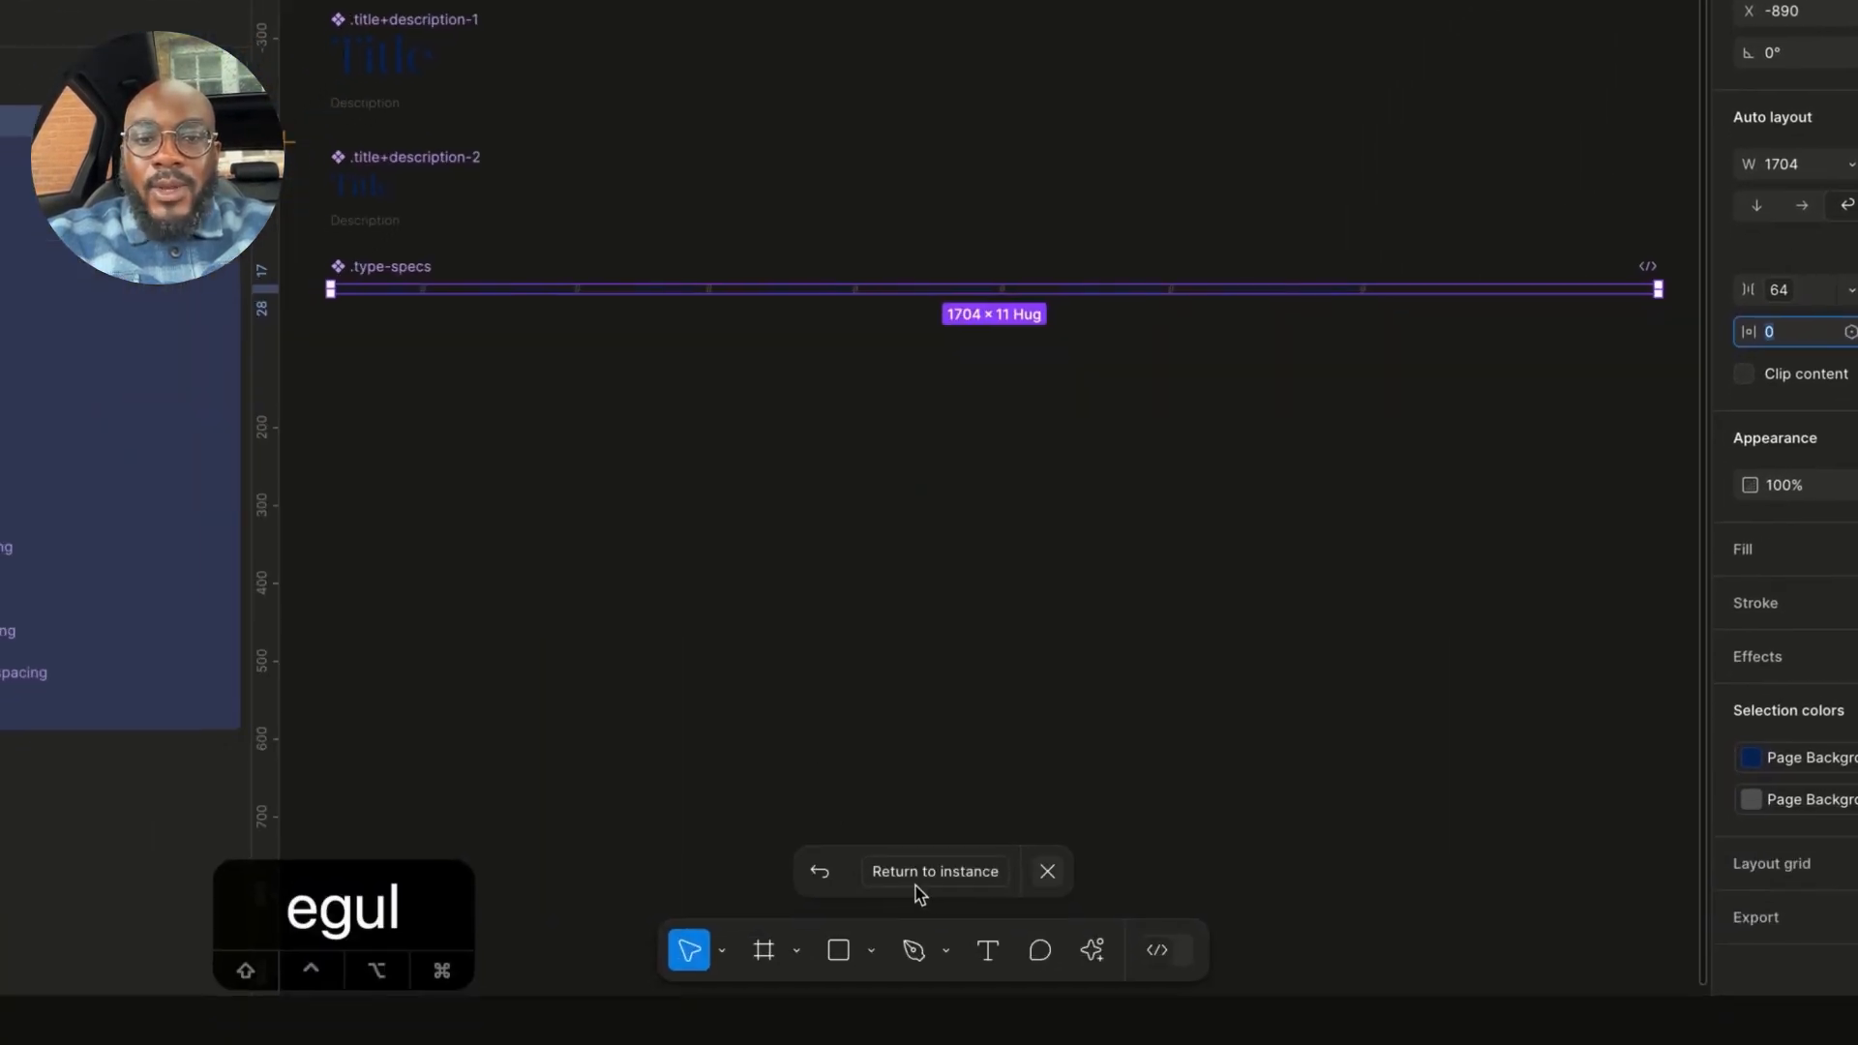
- Return to the narrow .type-specs instance and try widths of 345 and 320 on it
click(914, 871)
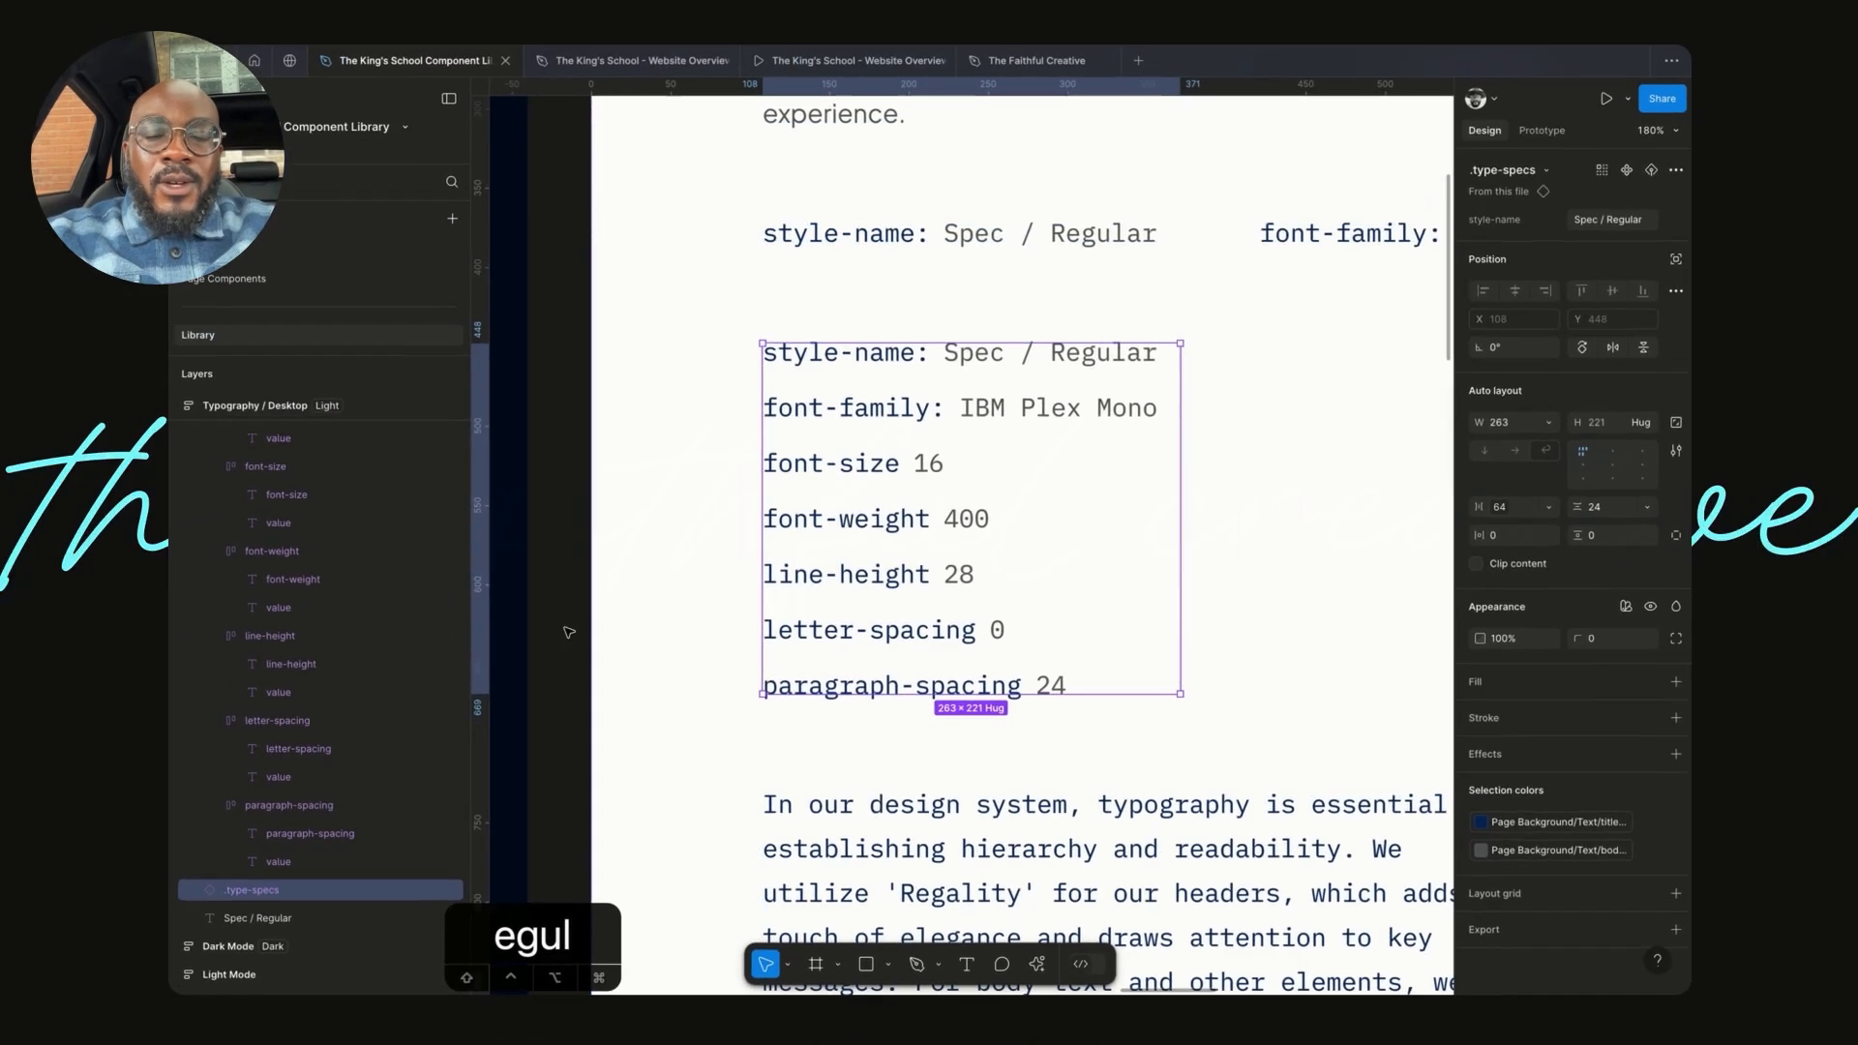
click(568, 632)
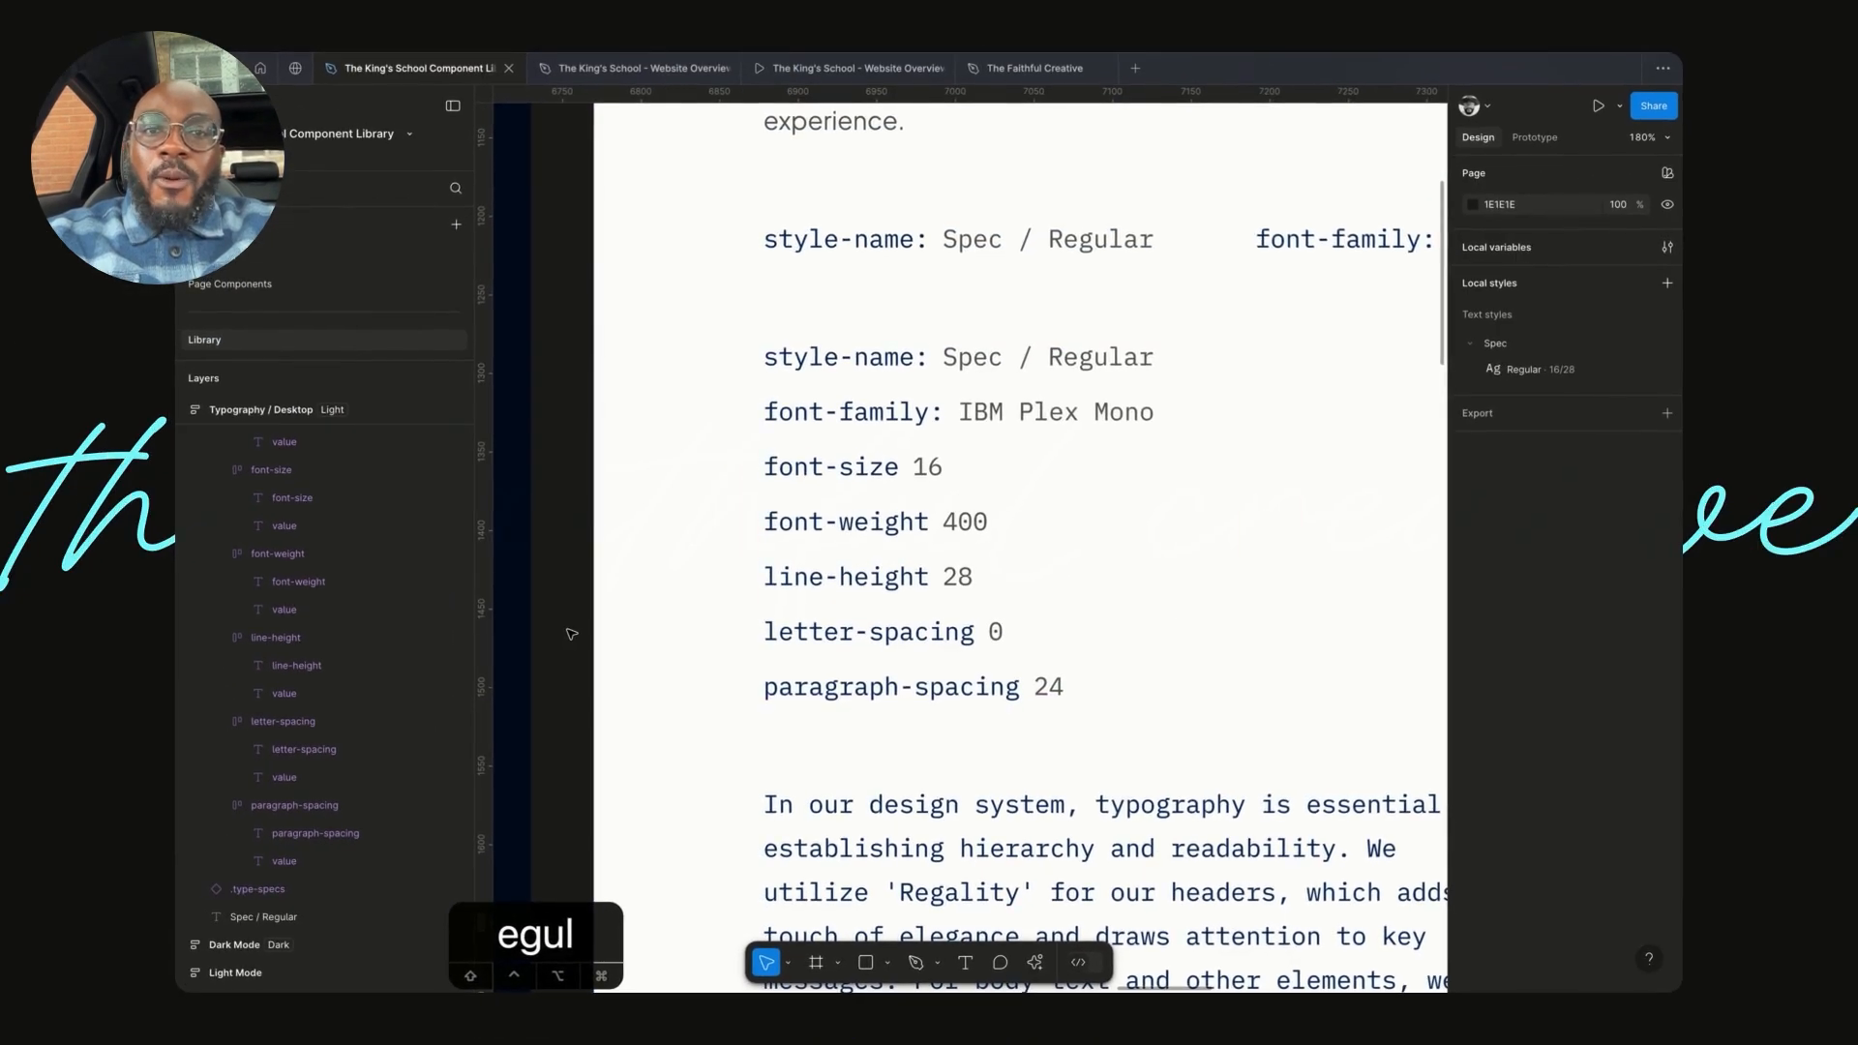
scroll(571, 634, down, 5)
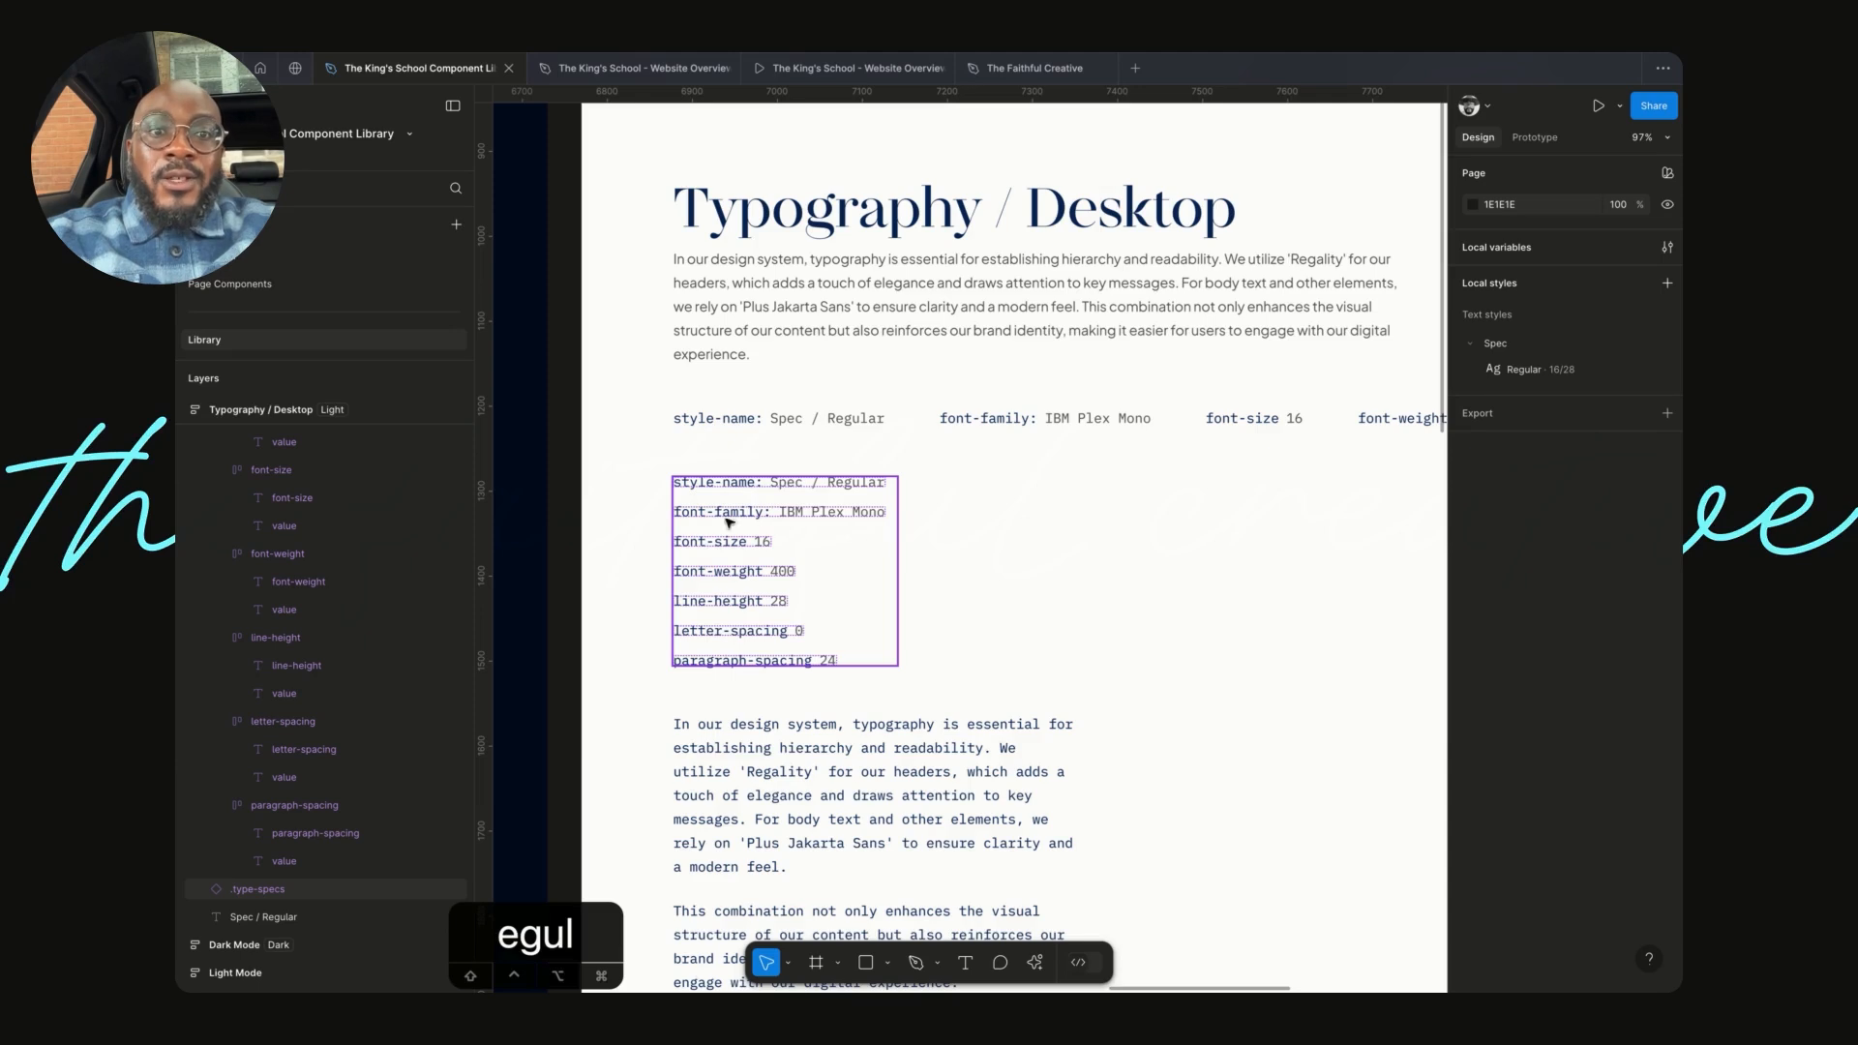
click(876, 579)
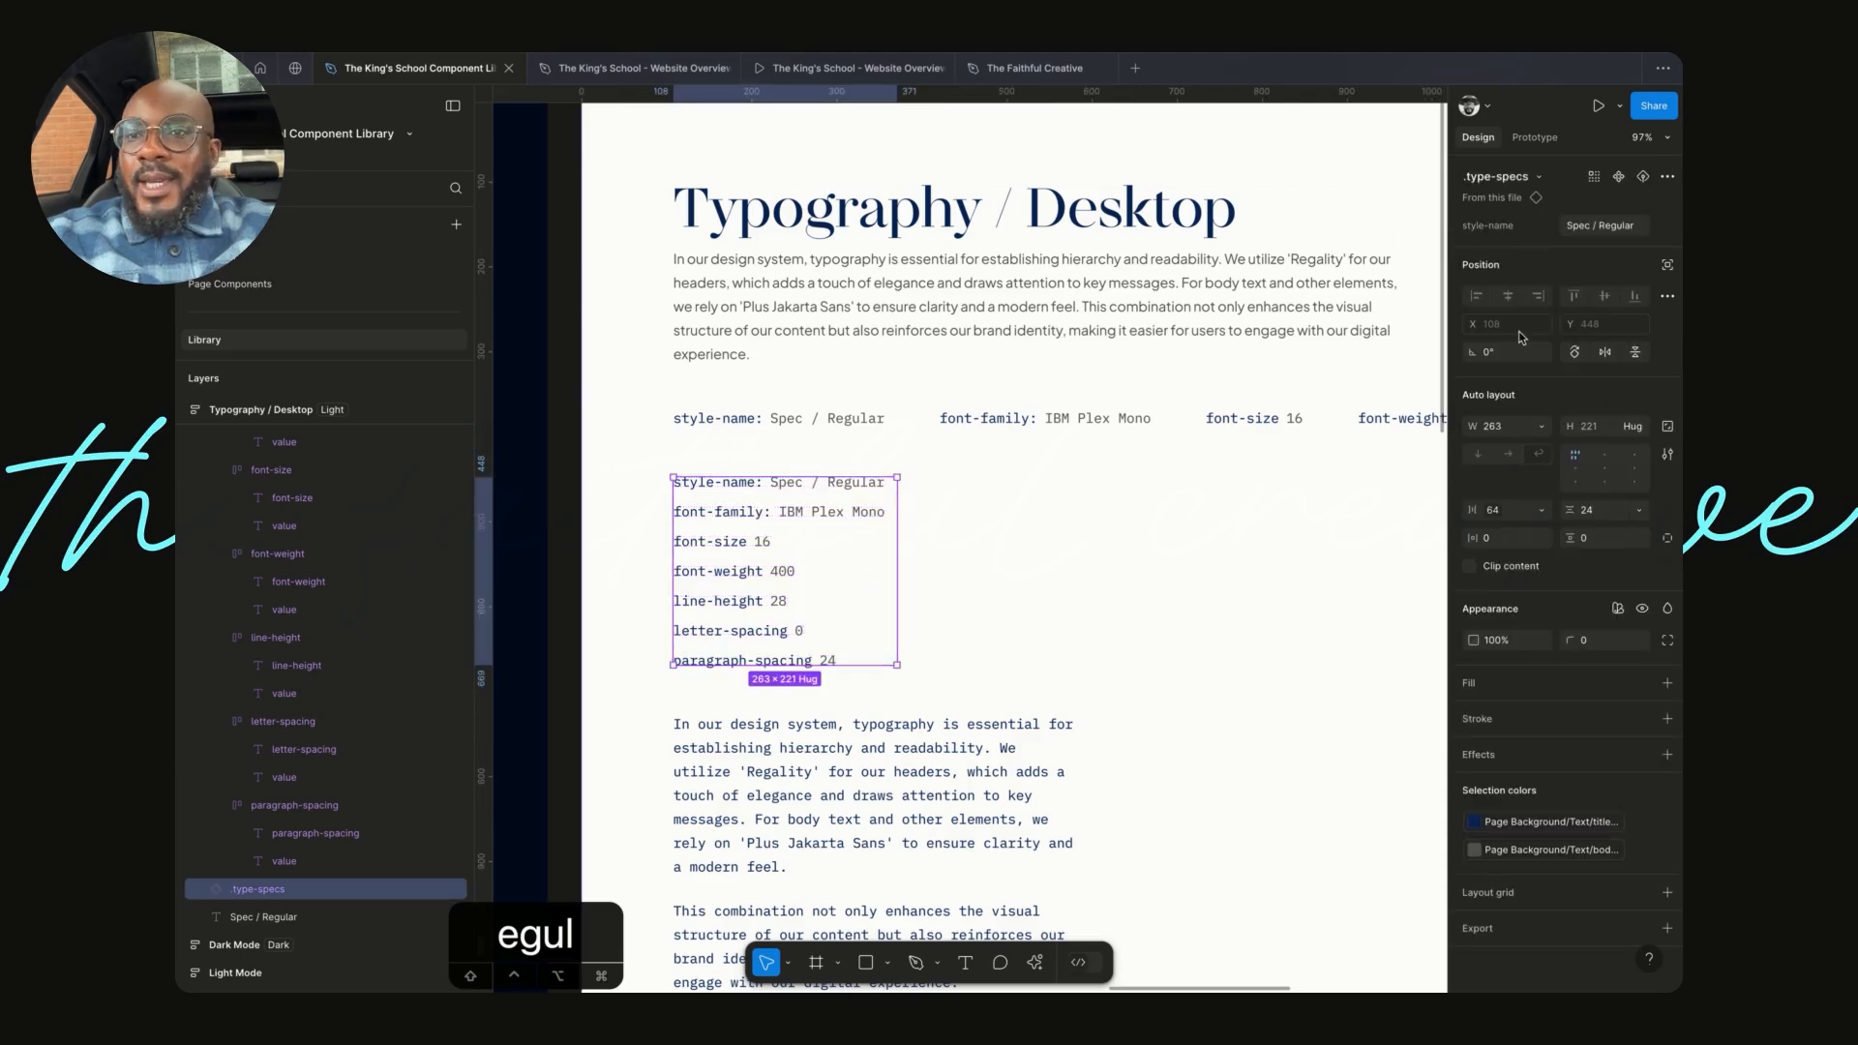
click(1525, 430)
text(345)
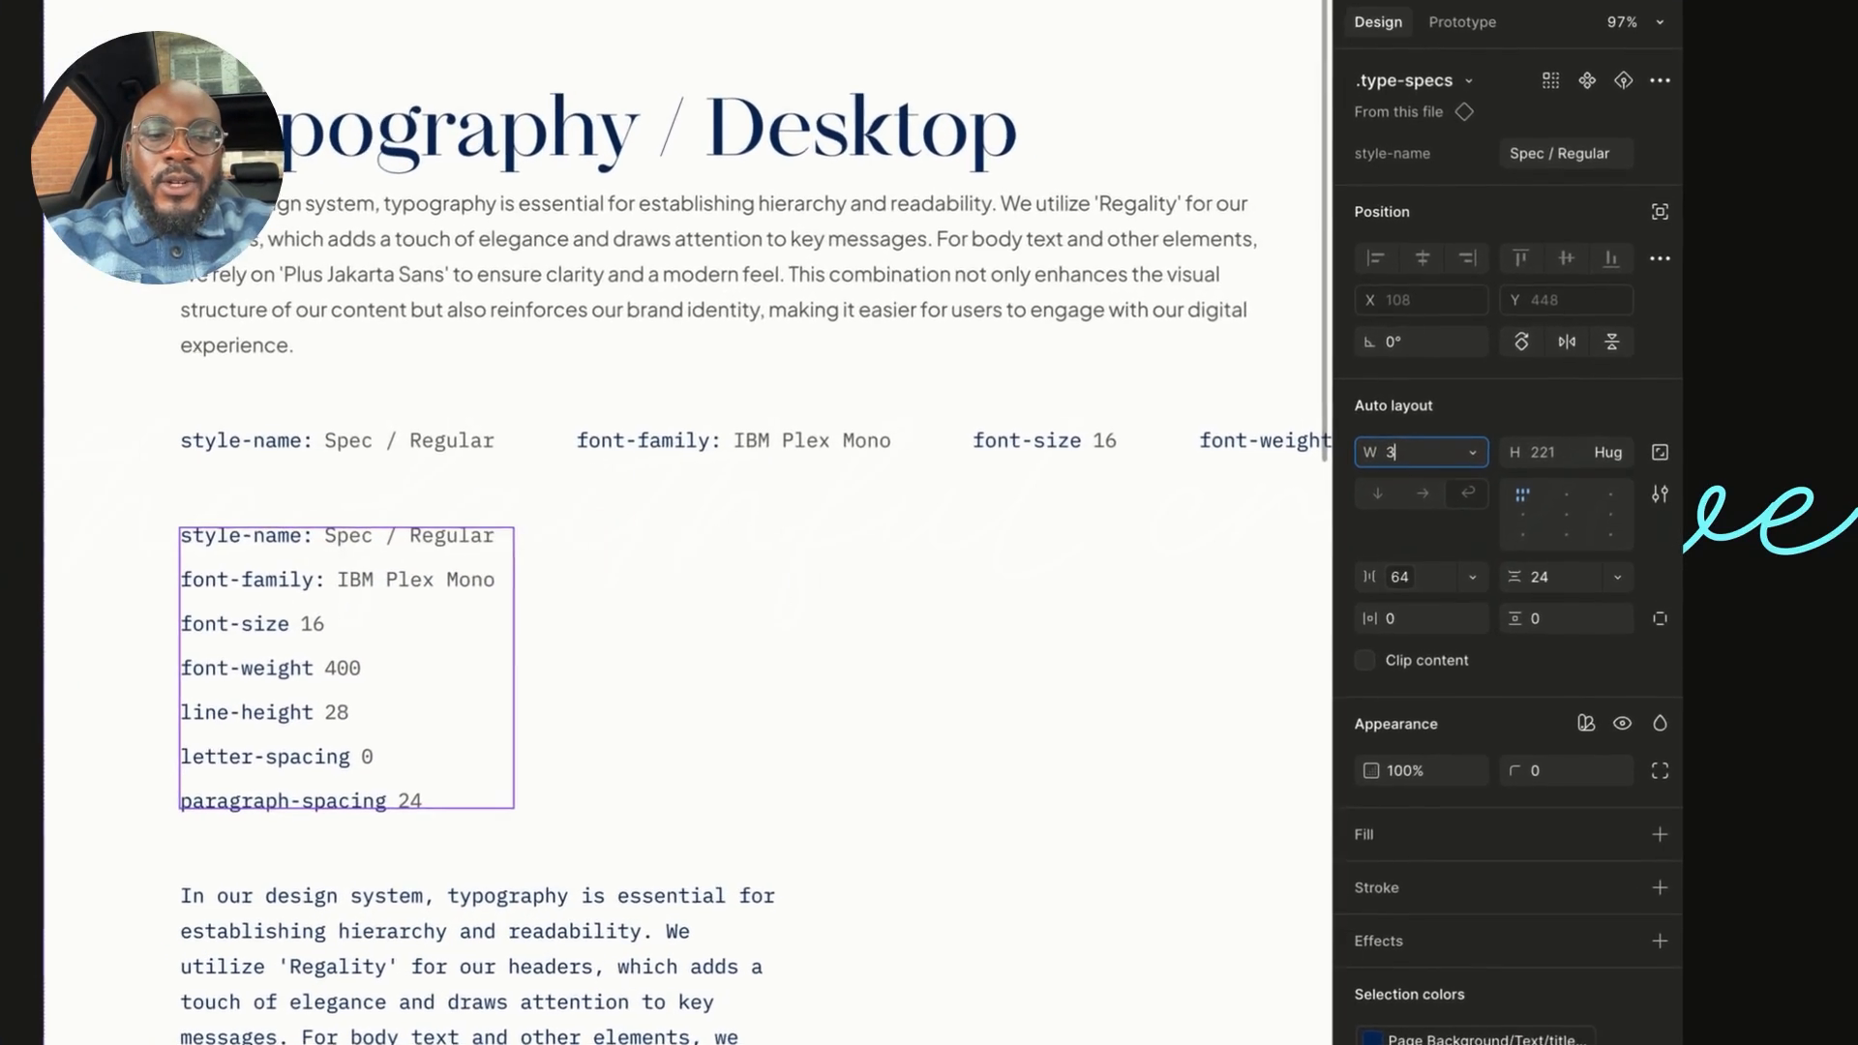
key(Return)
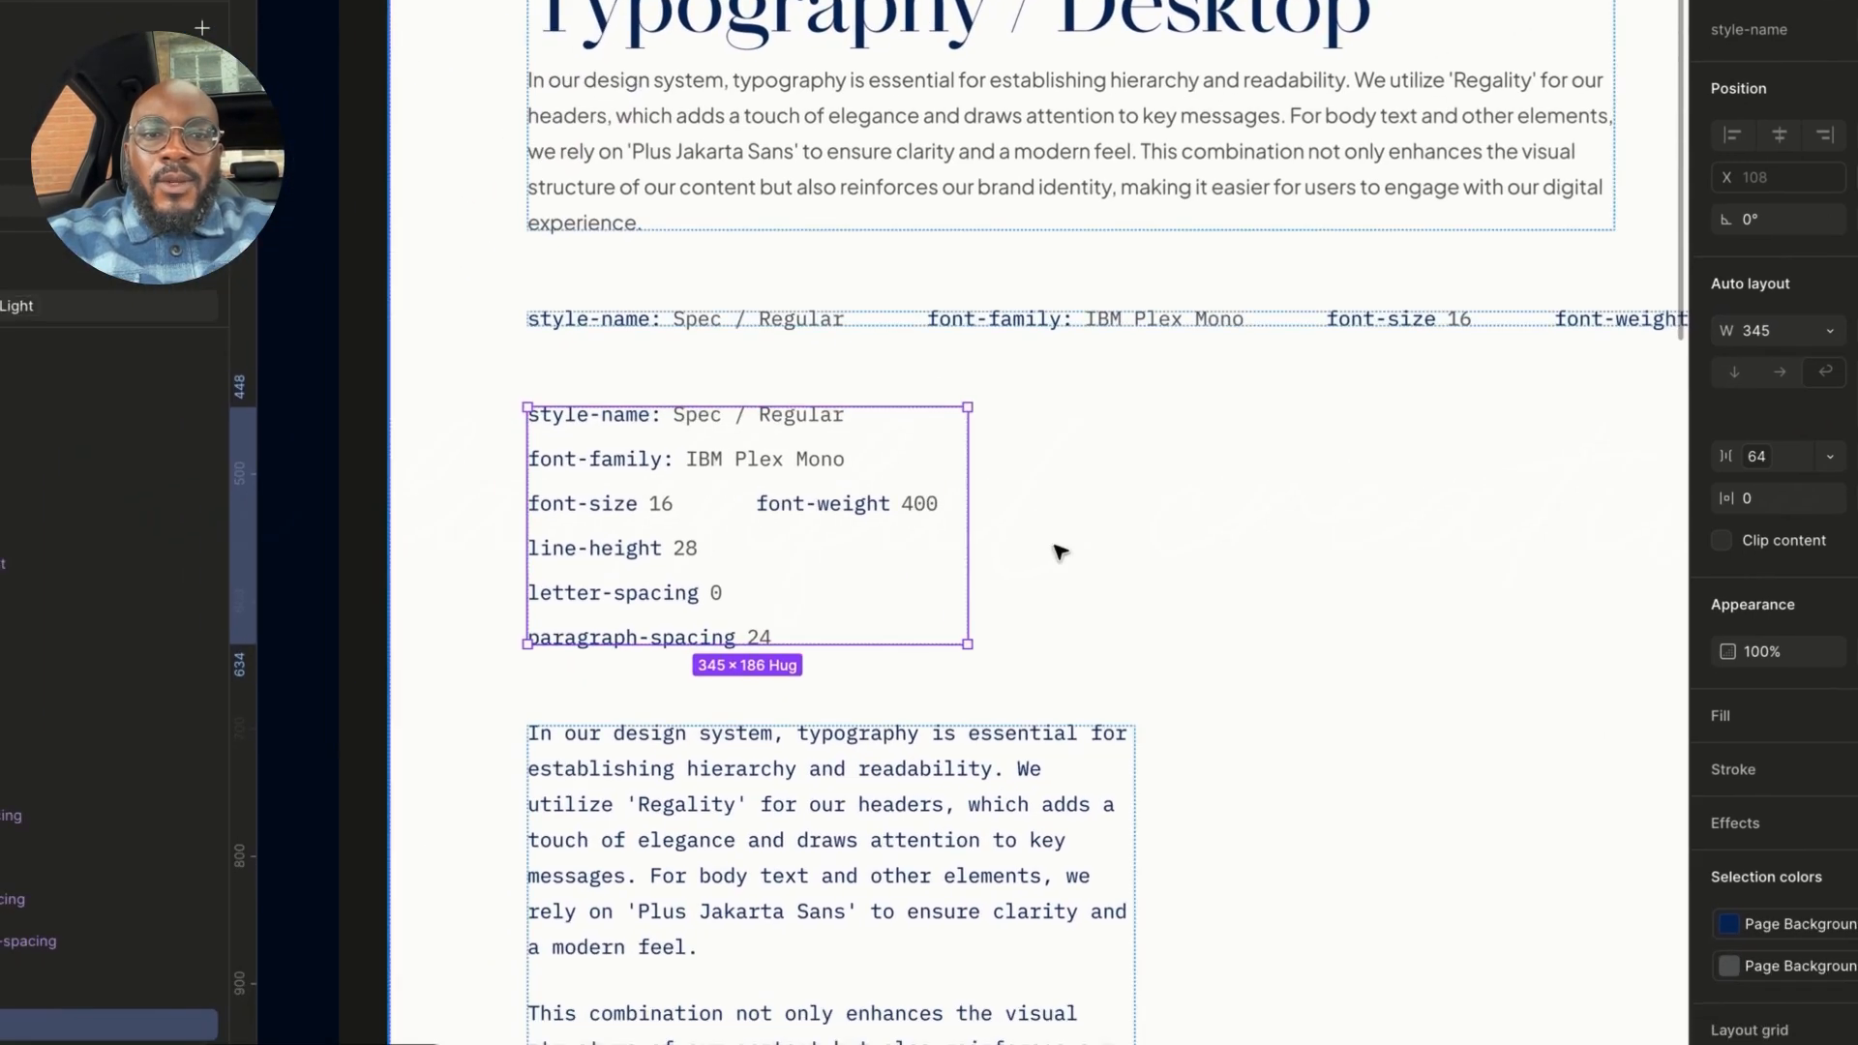
scroll(1033, 568, down, 2)
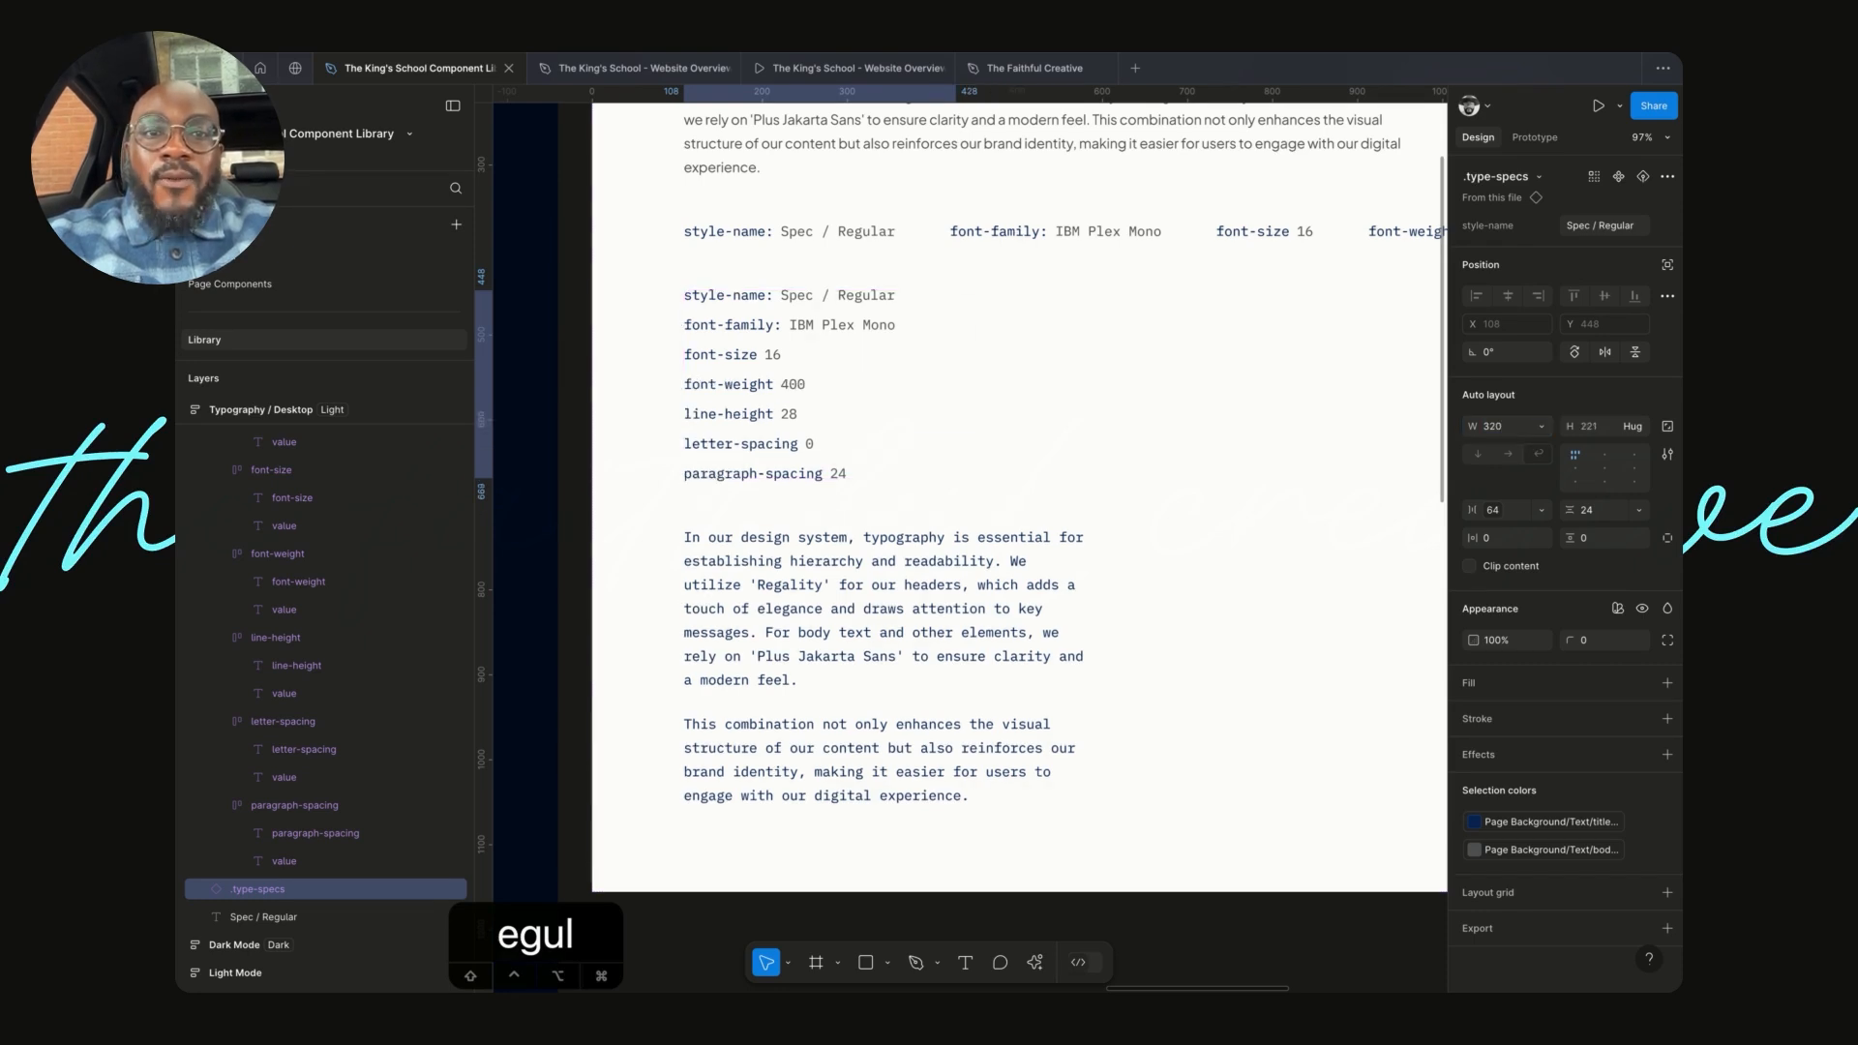
key(Return)
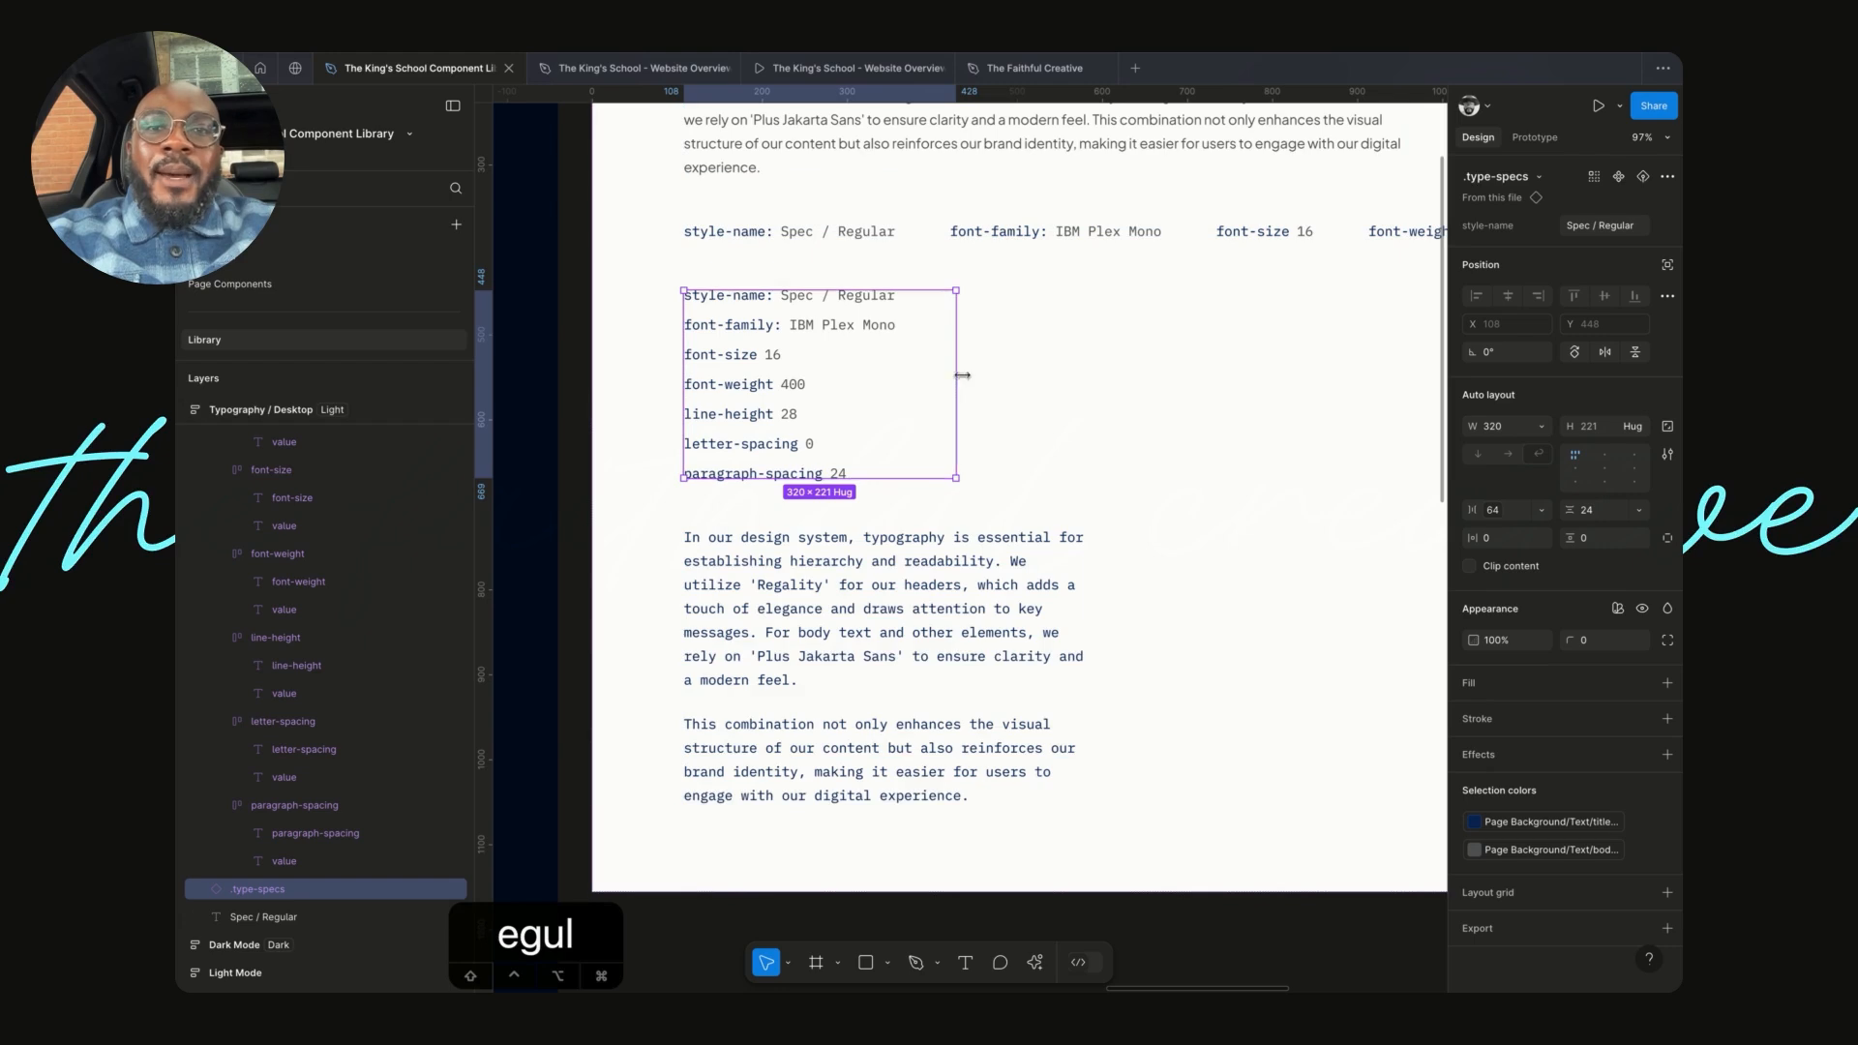
- Test the wrapping of the lower .type-specs instance by stretching it to about 846 wide and narrowing it to about 257
drag(956, 383, 1400, 342)
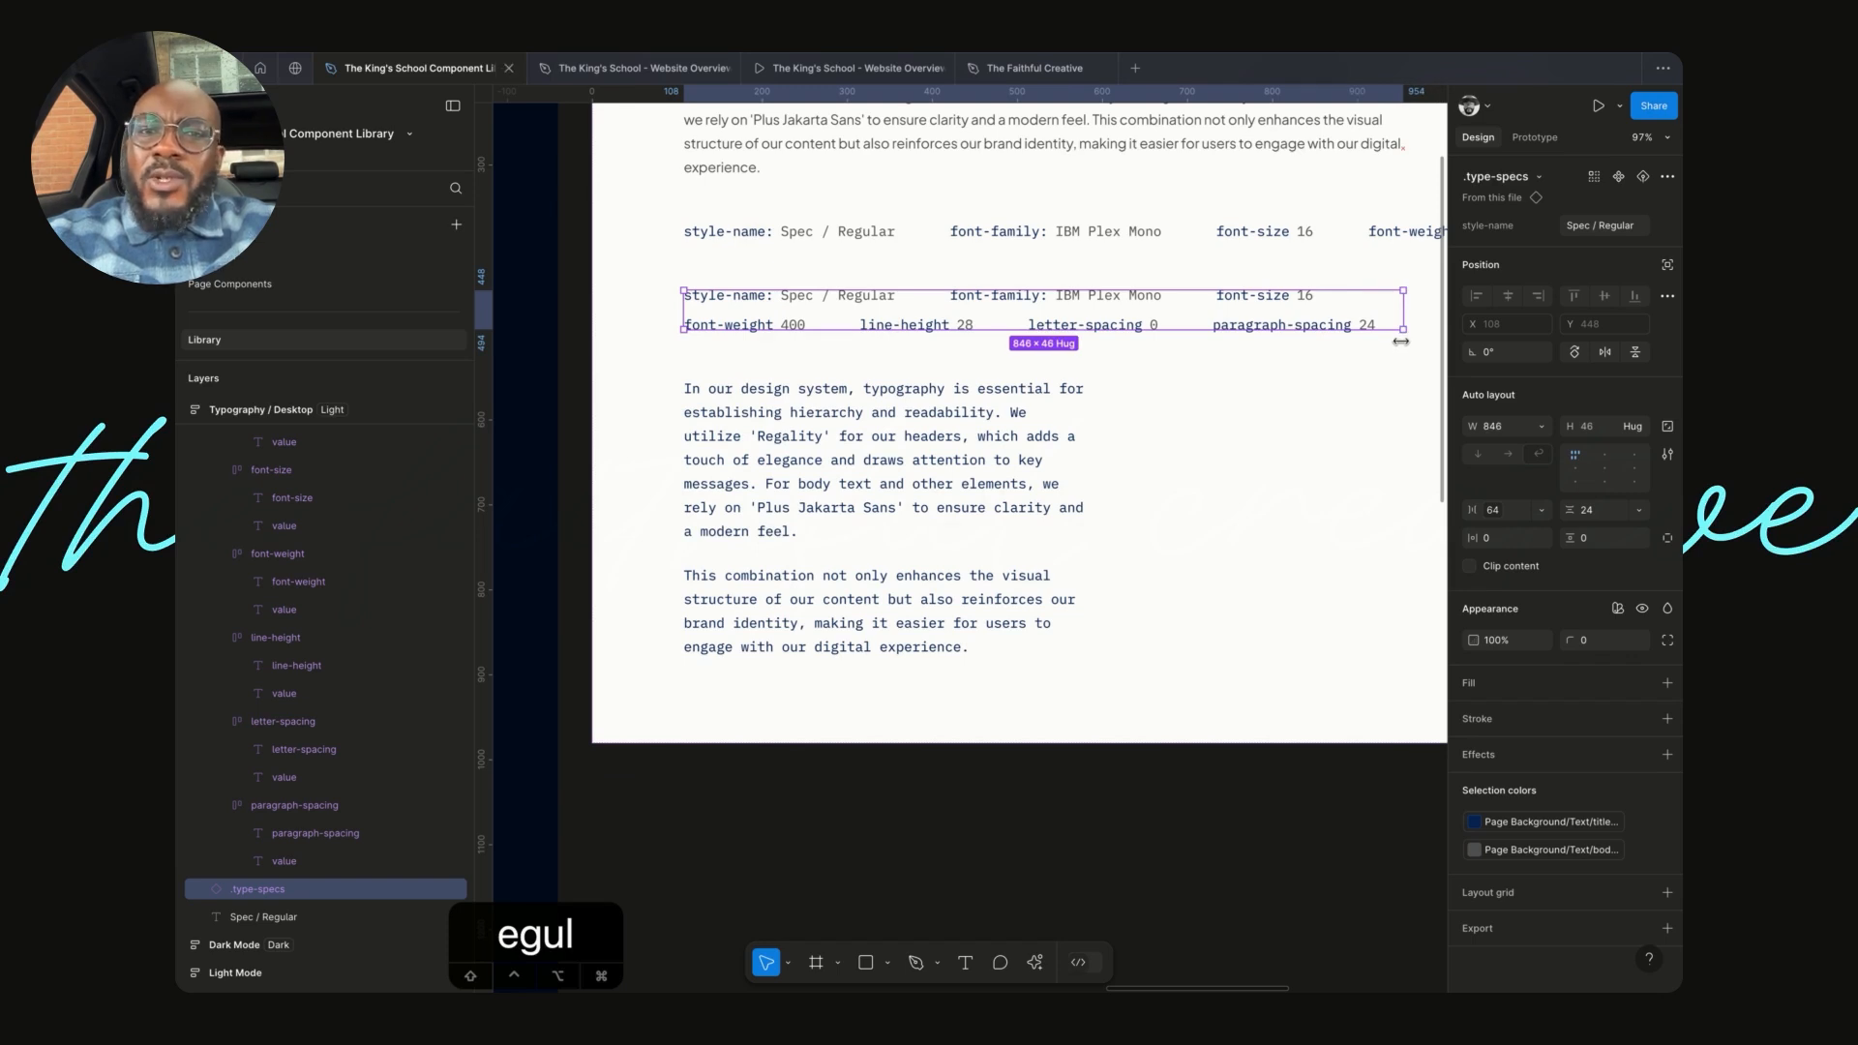
drag(1400, 342, 902, 345)
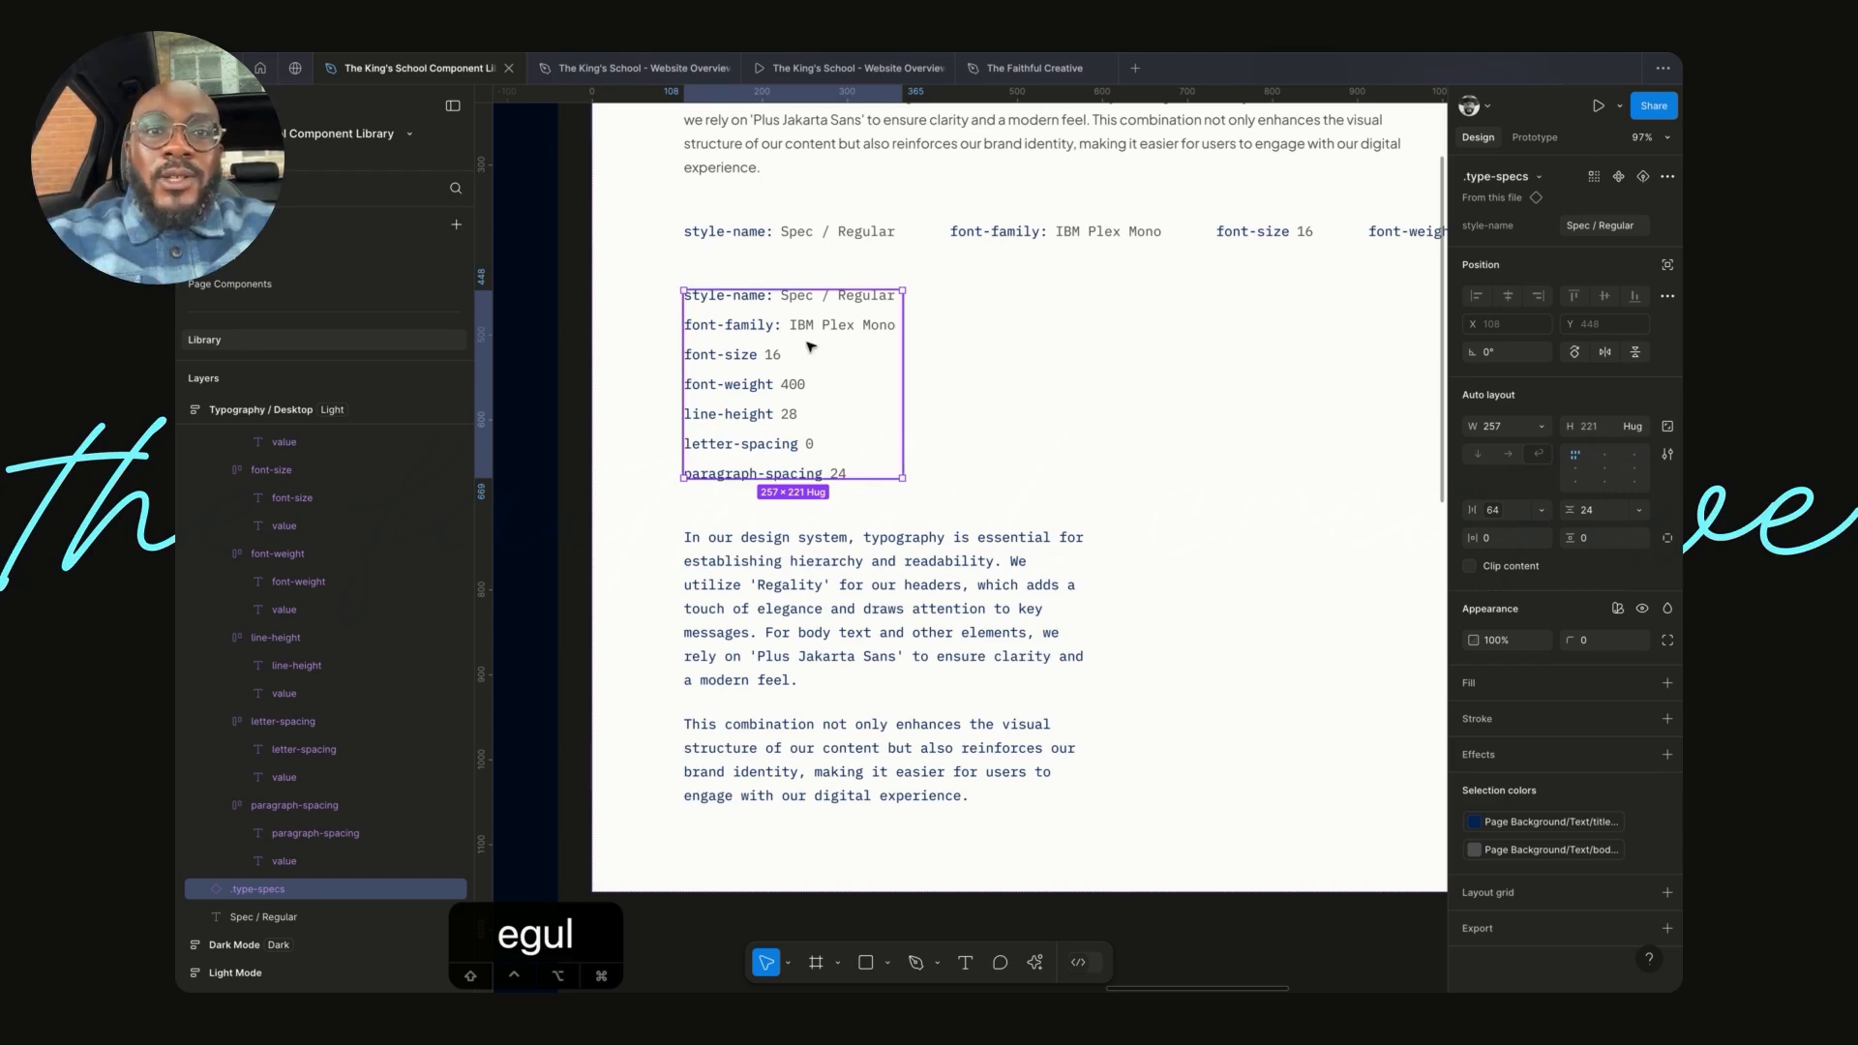
- Delete the narrow .type-specs copy below the full-width instance
scroll(1127, 239, up, 3)
click(1128, 236)
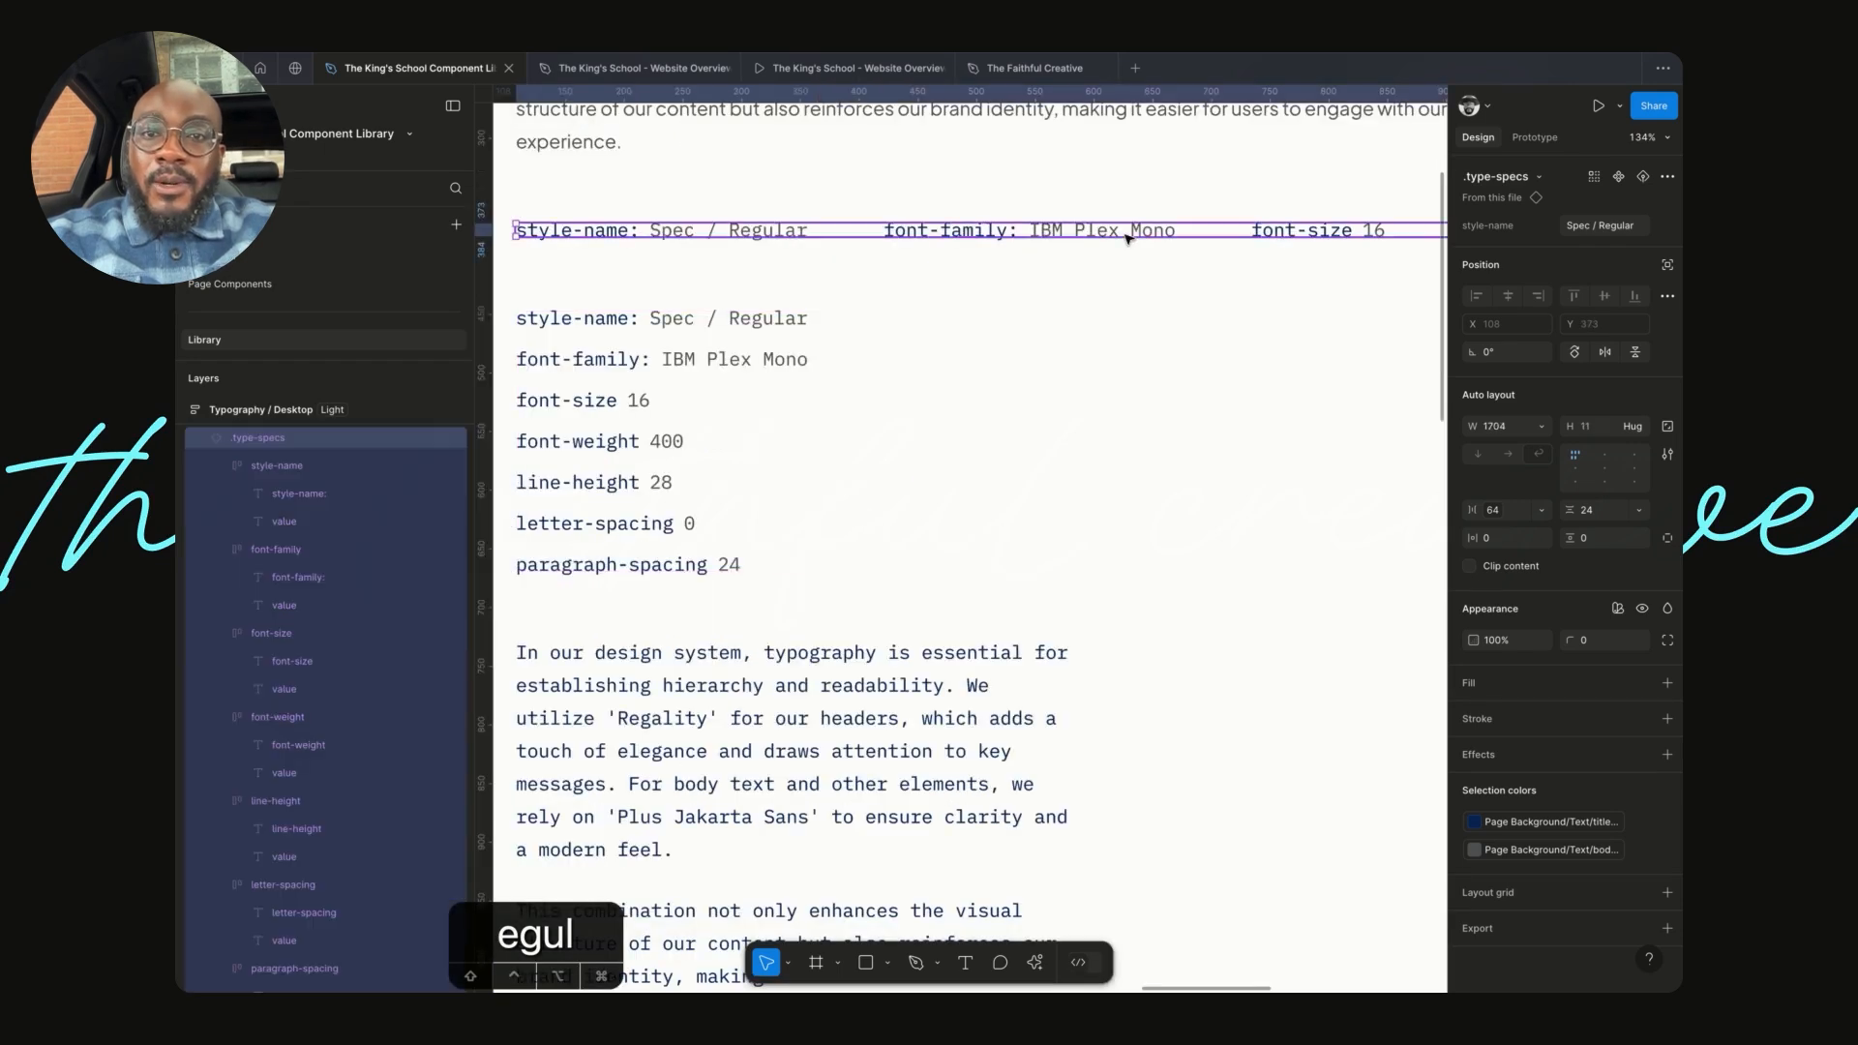
click(752, 359)
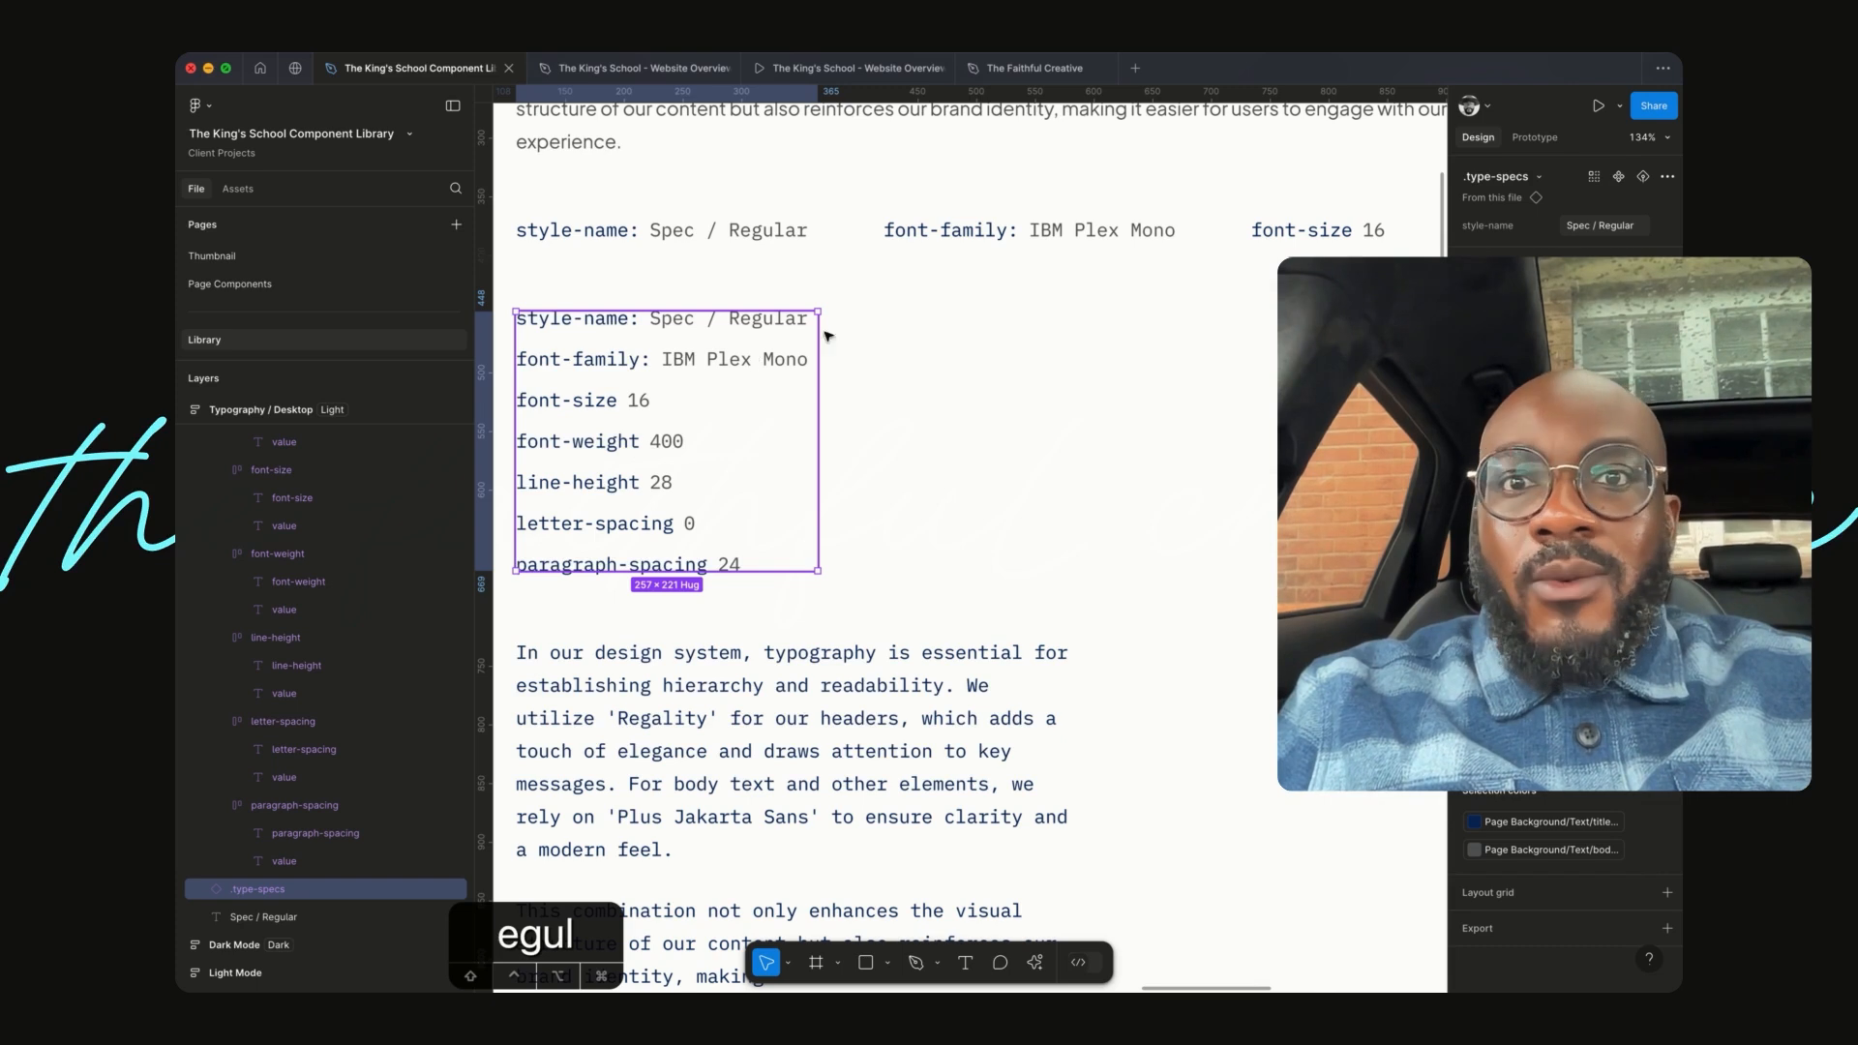
key(Delete)
click(673, 446)
scroll(908, 443, down, 5)
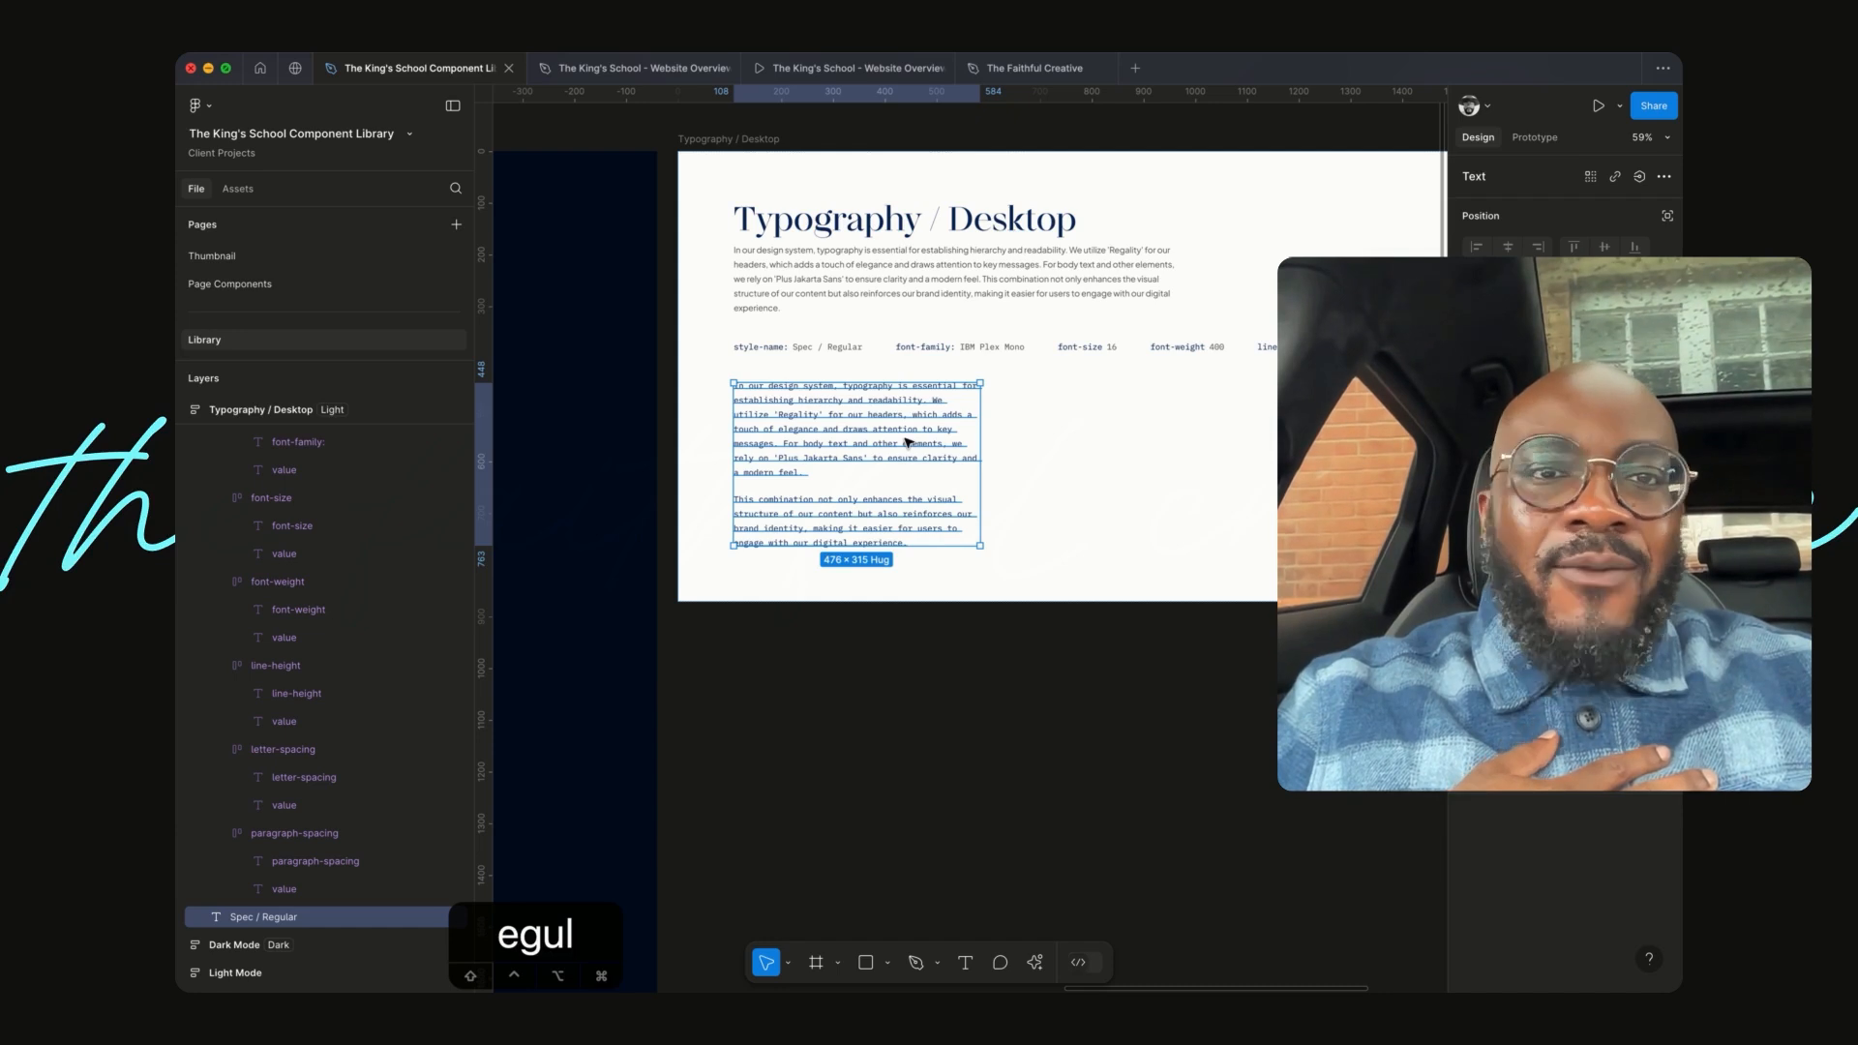
scroll(908, 442, up, 5)
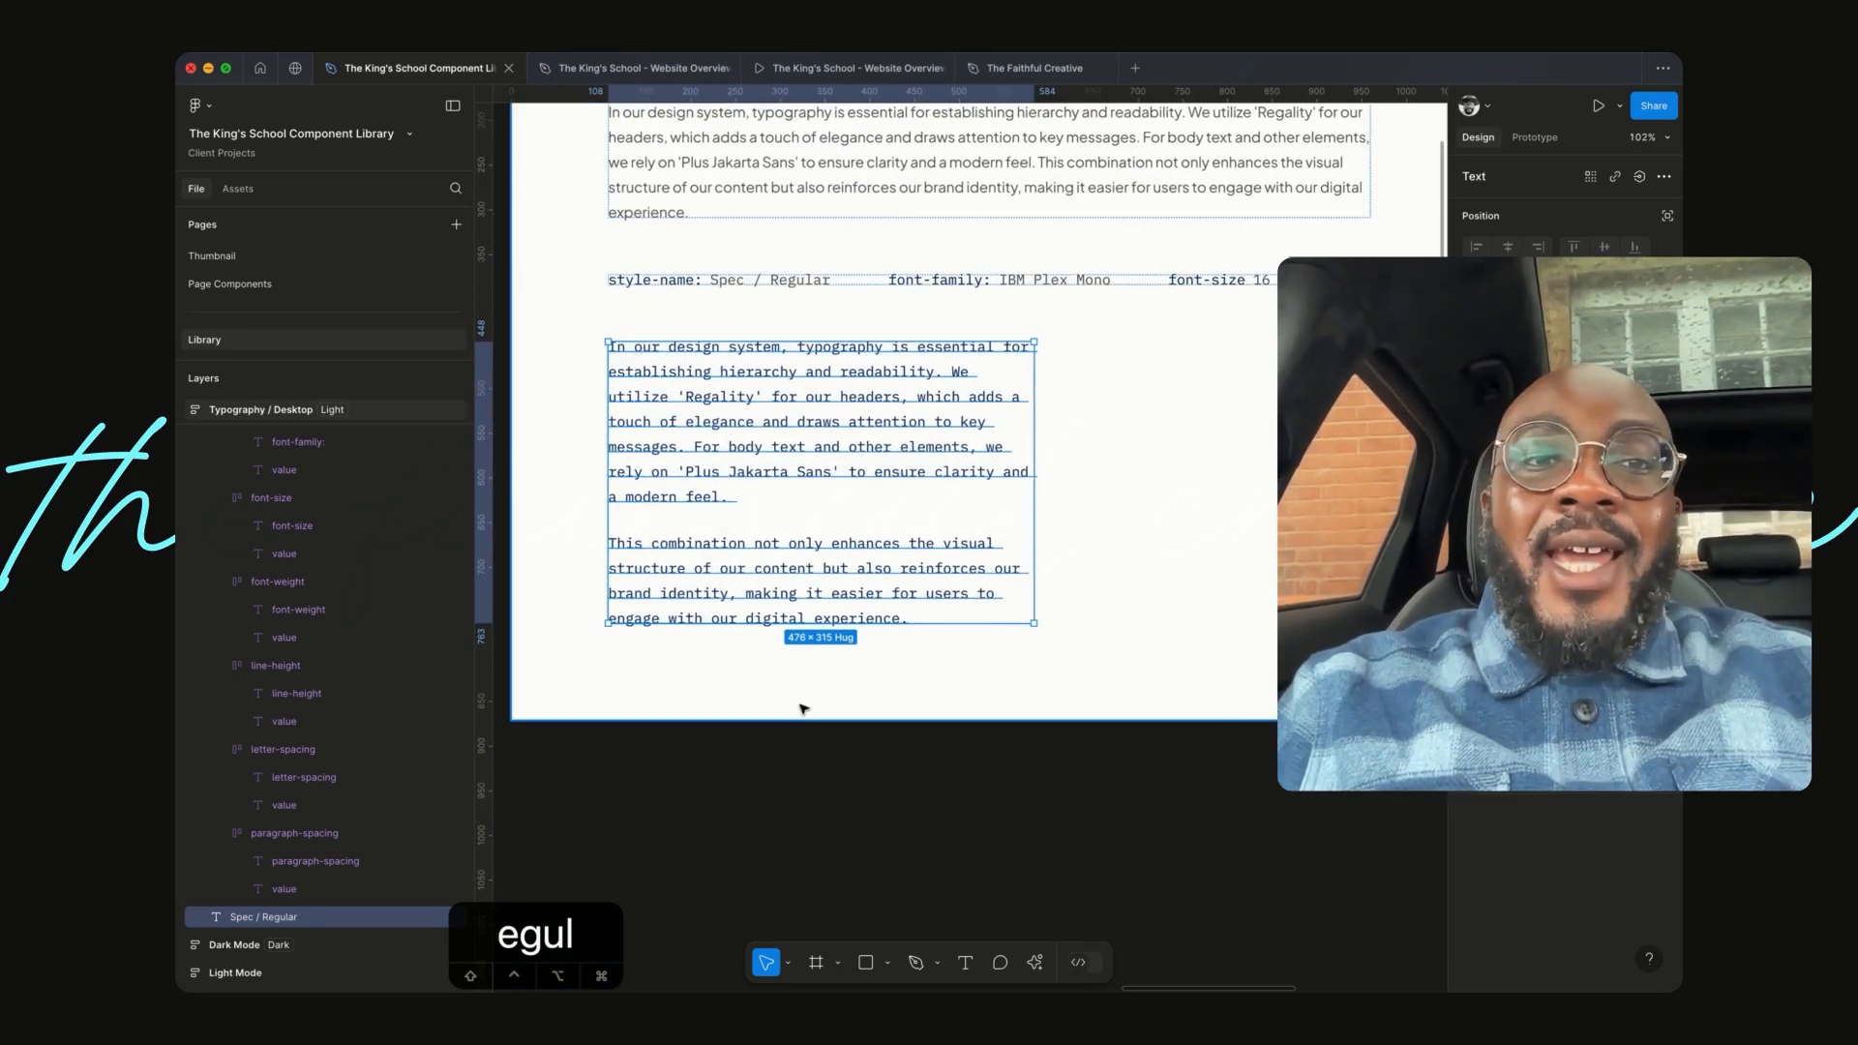
click(833, 765)
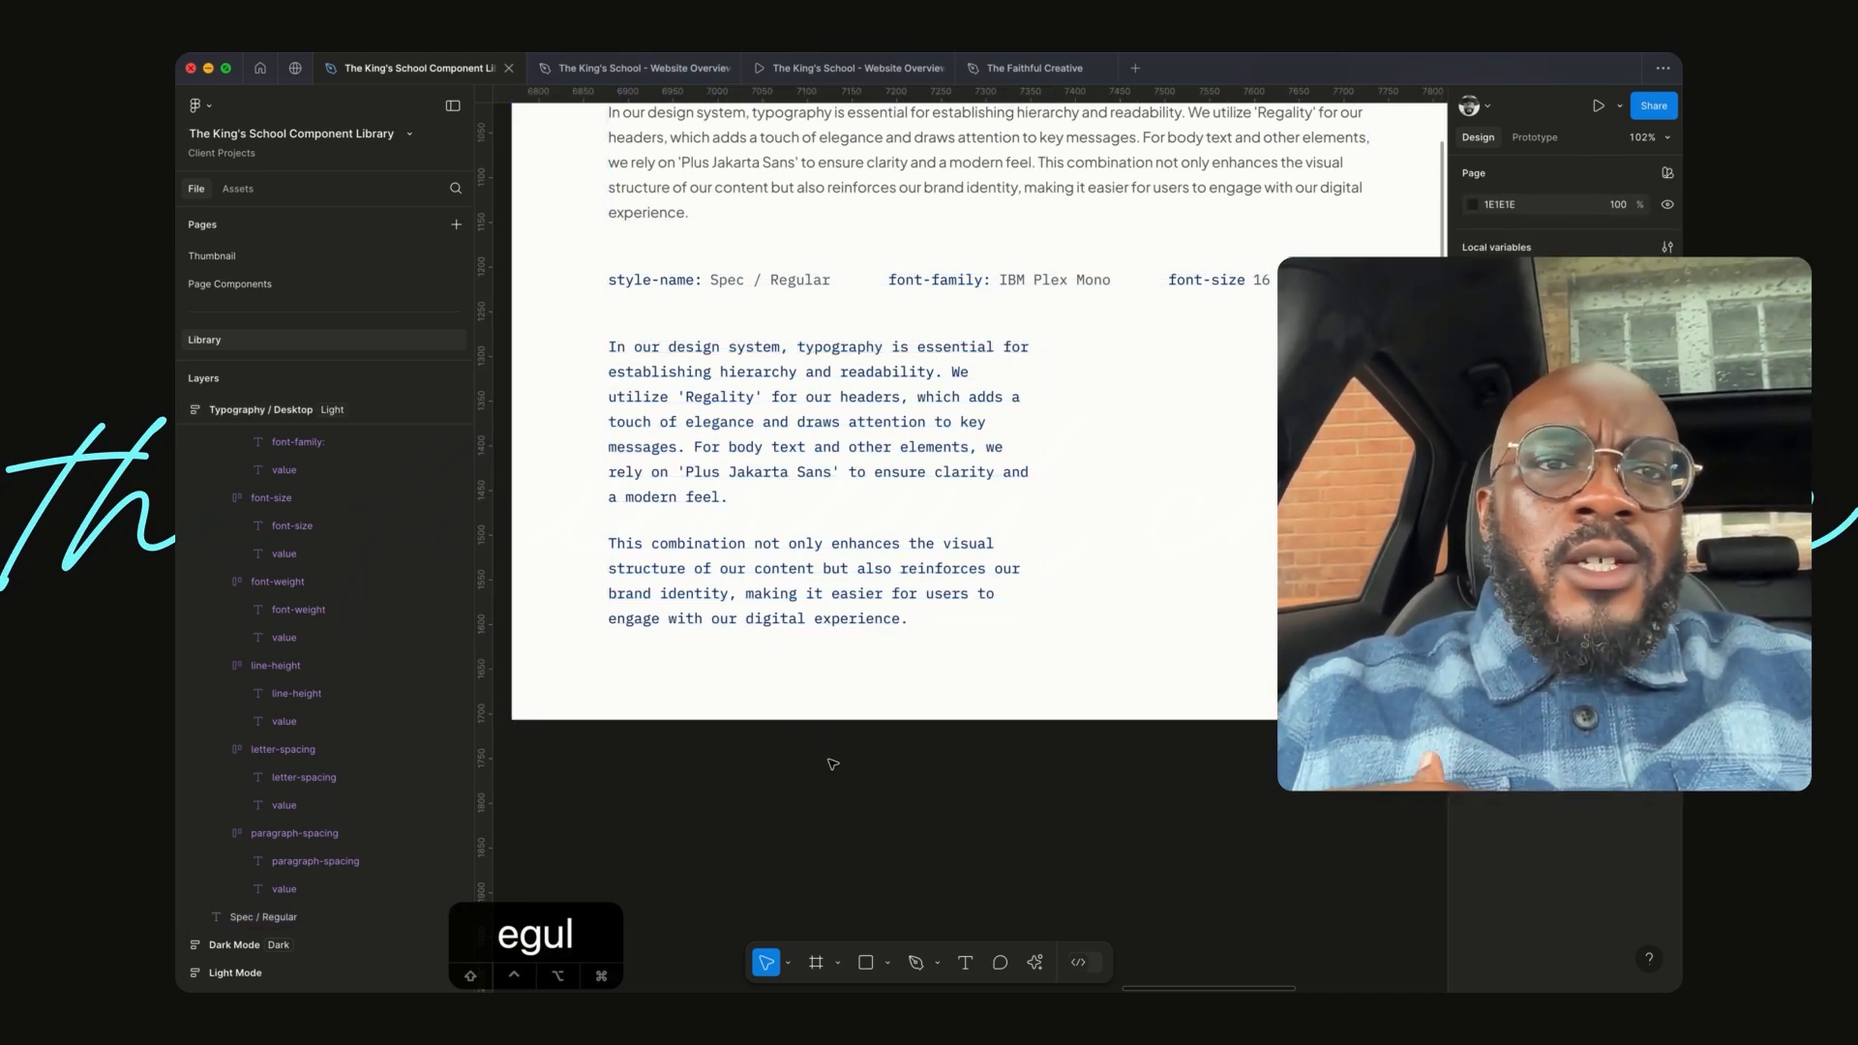
- Bring up the other open app windows
mouse_move(178, 571)
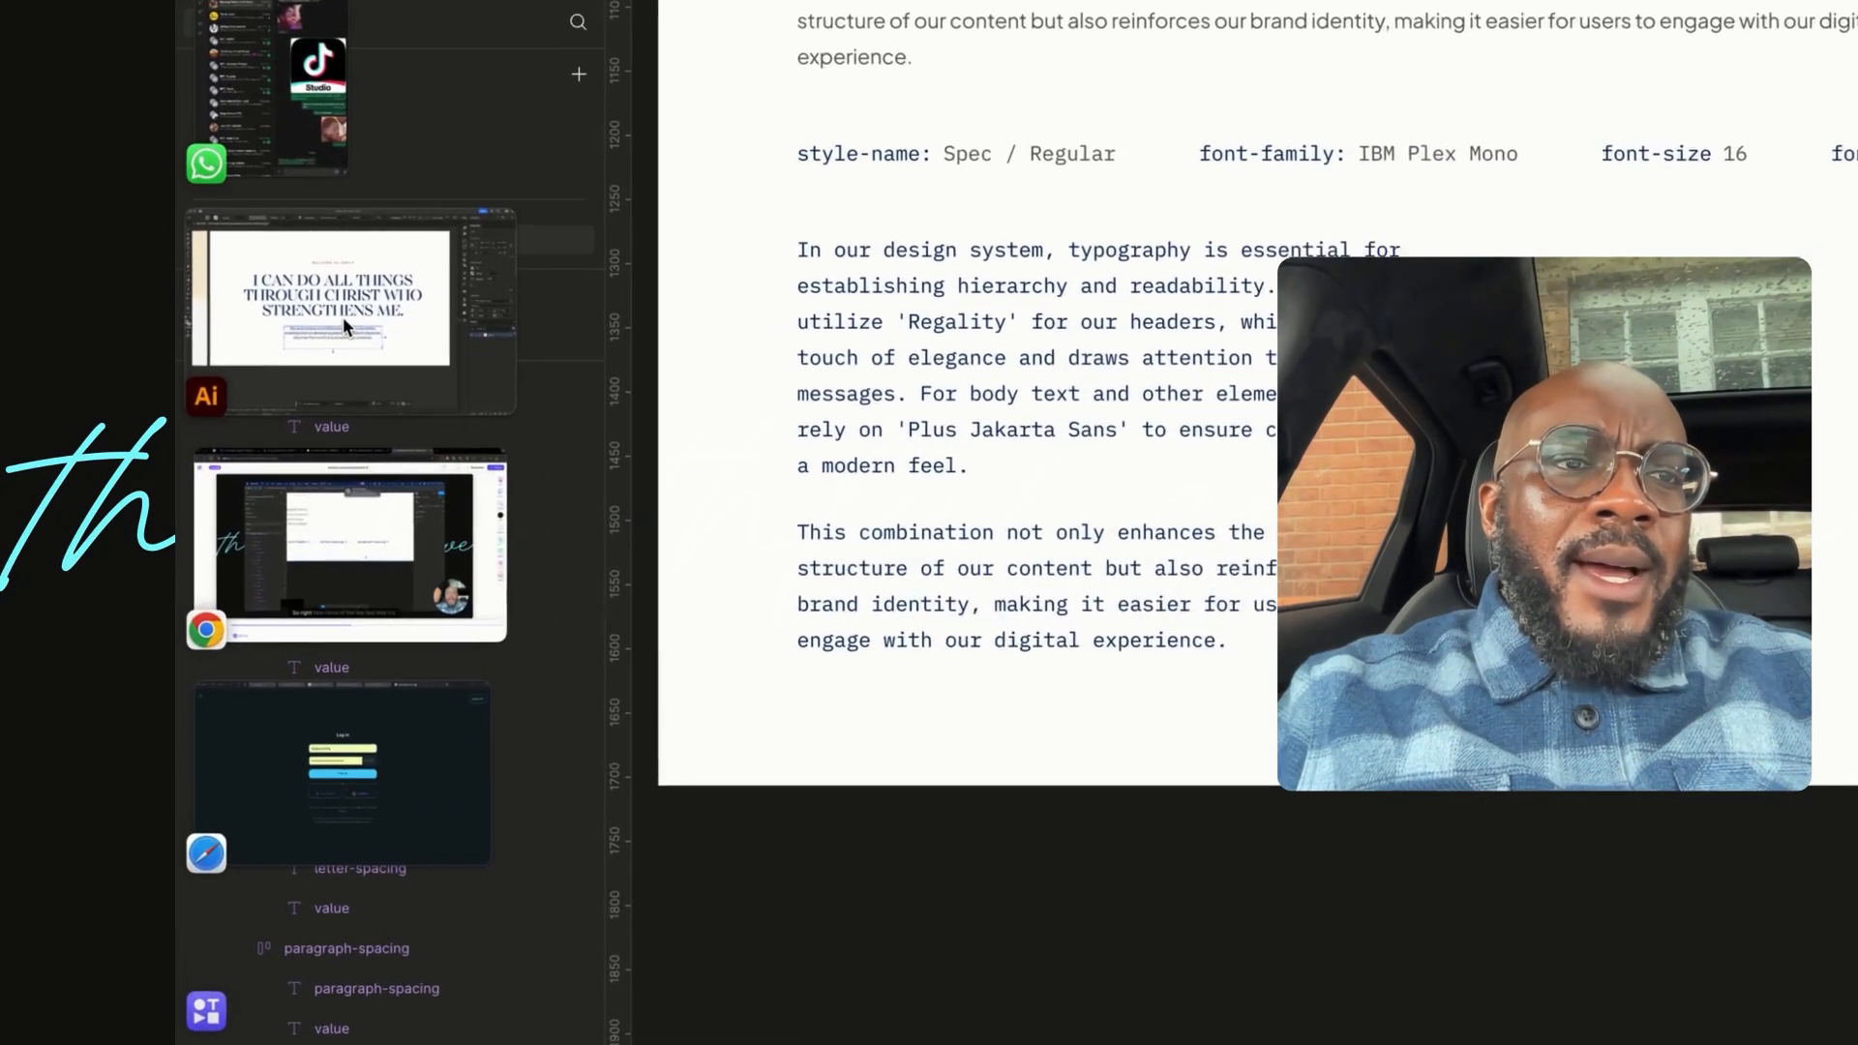